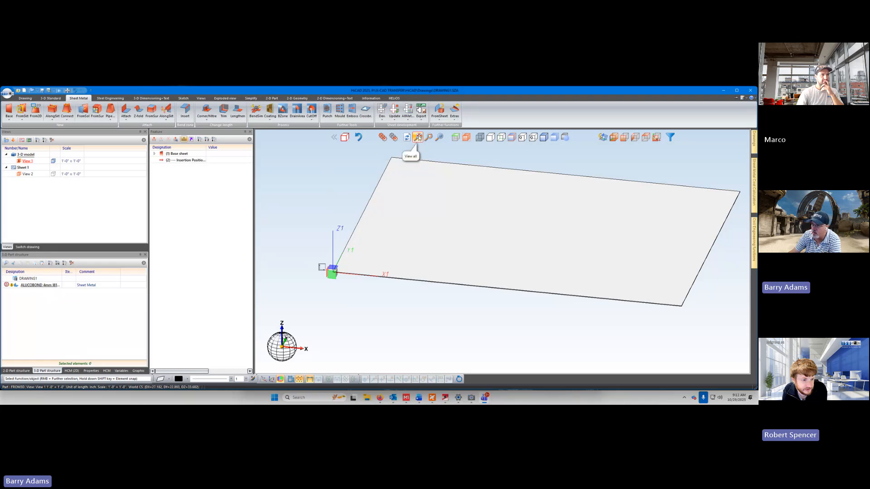
{"action": "left_click", "coordinate": [418, 138]}
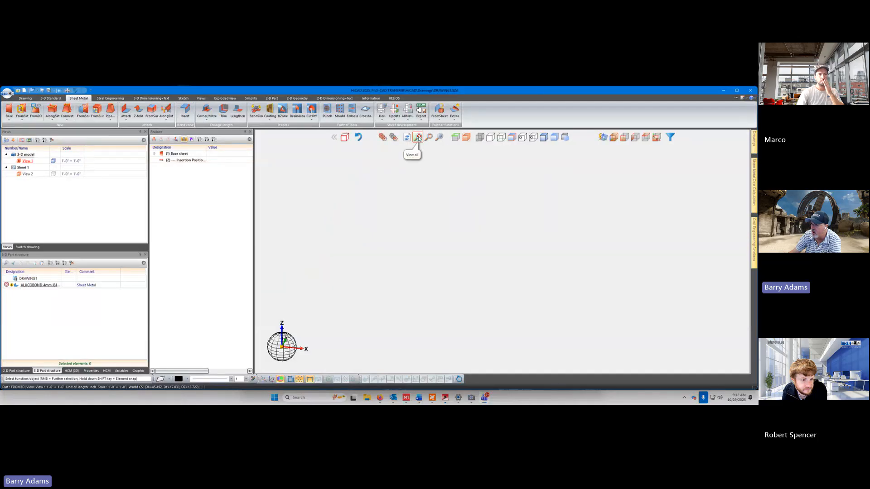
{"action": "left_click", "coordinate": [418, 138]}
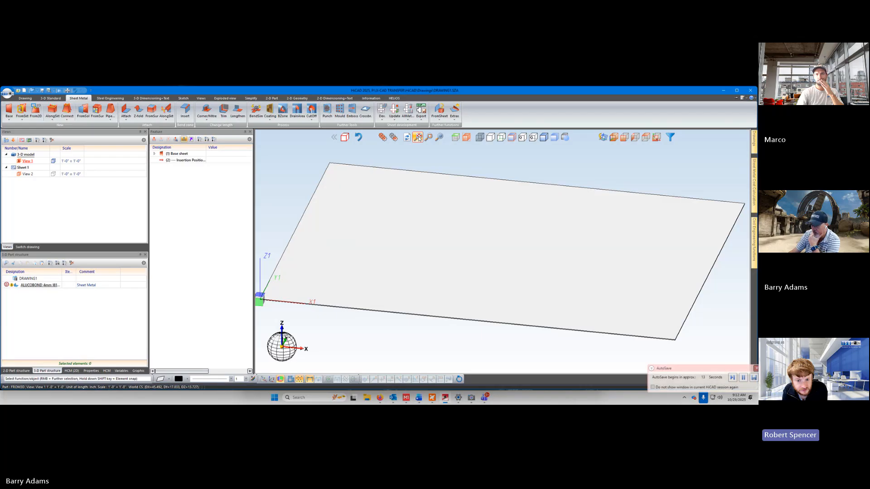
{"action": "scroll", "coordinate": [475, 234], "scroll_direction": "up", "scroll_amount": 5}
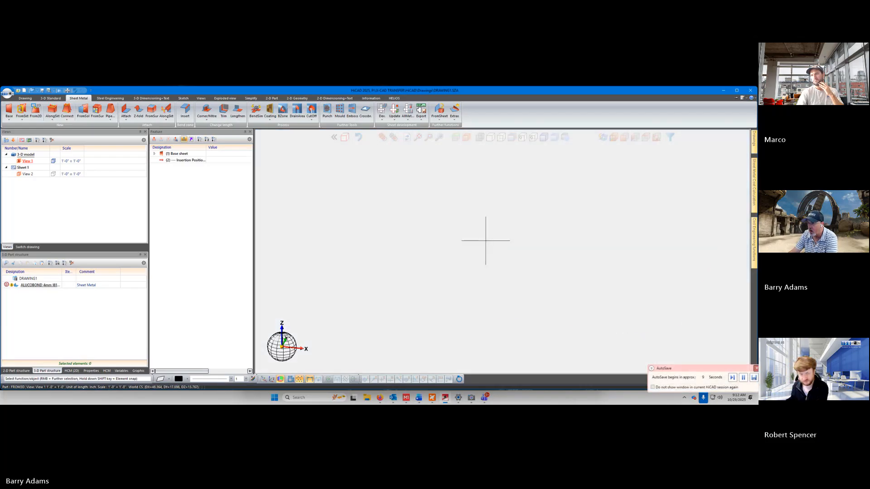
{"action": "scroll", "coordinate": [486, 240], "scroll_direction": "down", "scroll_amount": 3}
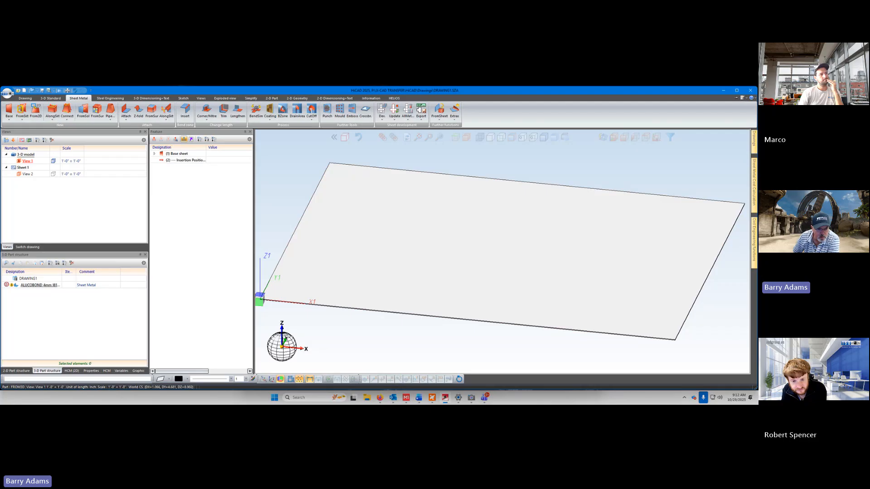
{"action": "key", "text": "super+e"}
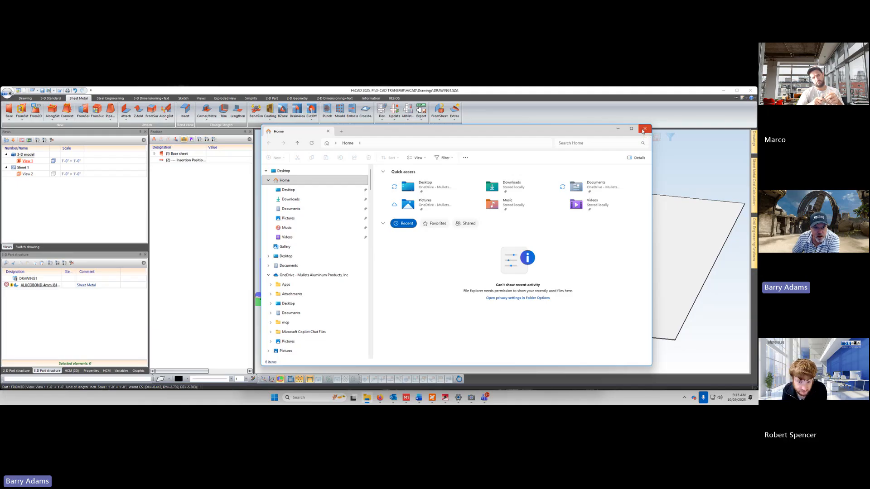
{"action": "left_click", "coordinate": [644, 130]}
{"action": "left_click", "coordinate": [643, 132]}
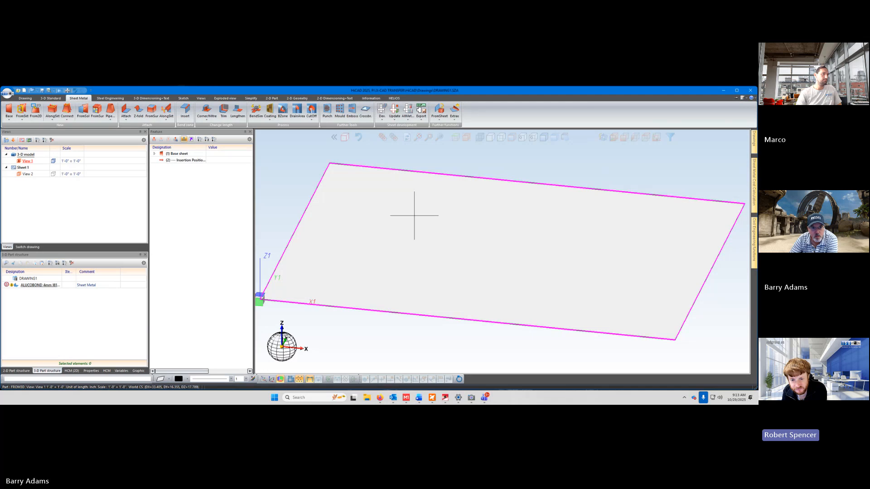
Step: Minimize the CAD window, open the HiCAD-training folder from the desktop and select HiCAD_Panel_repair.mp4
{"action": "left_click", "coordinate": [724, 90]}
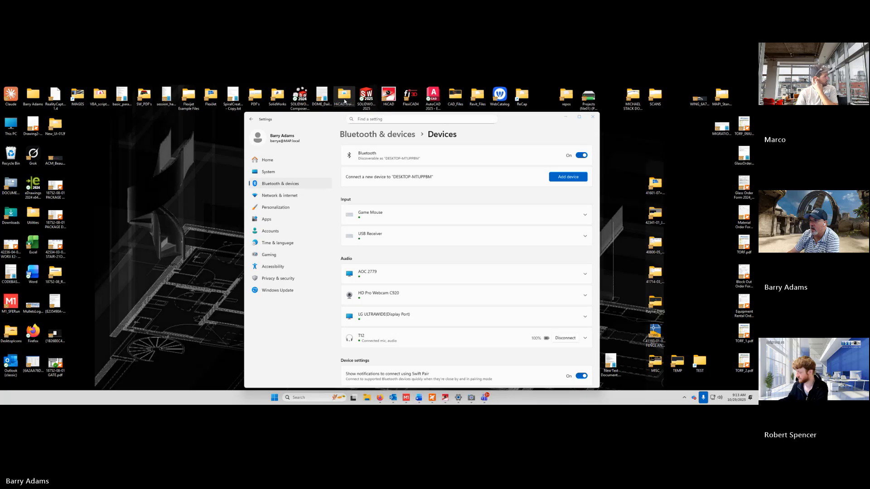
{"action": "double_click", "coordinate": [345, 98]}
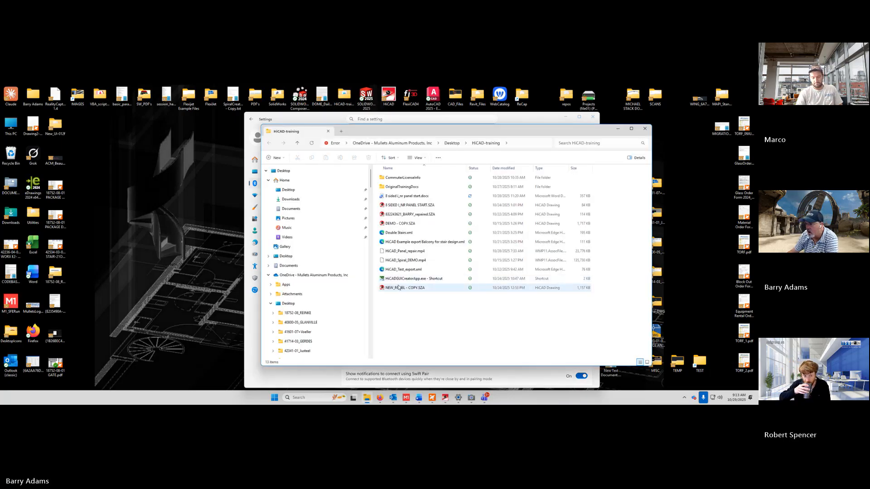
{"action": "left_click", "coordinate": [396, 252]}
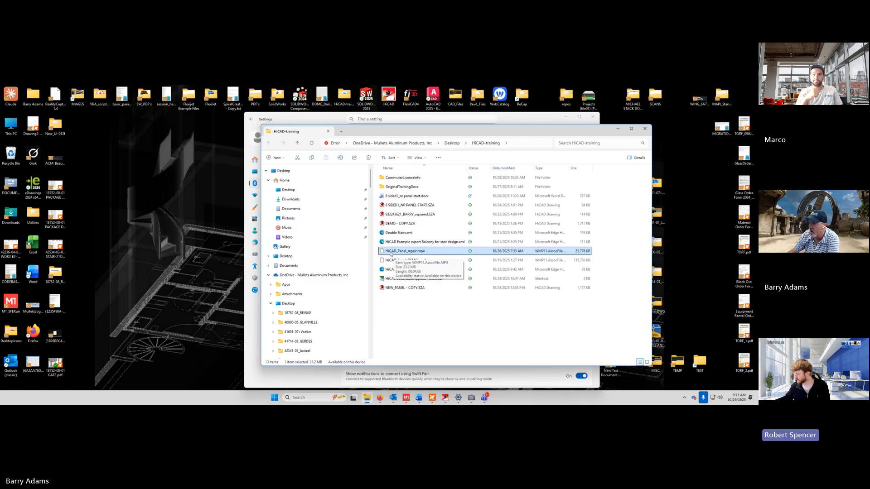
{"action": "left_click_drag", "start_coordinate": [506, 134], "coordinate": [438, 130]}
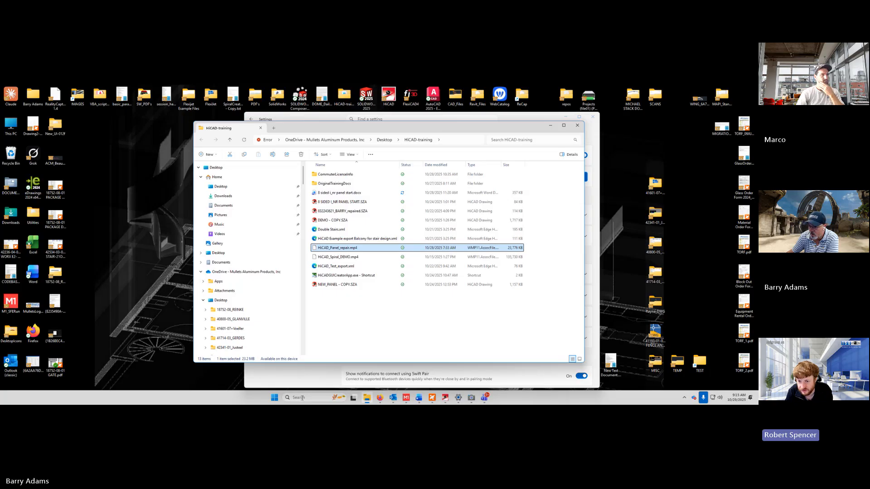
{"action": "left_click", "coordinate": [274, 398]}
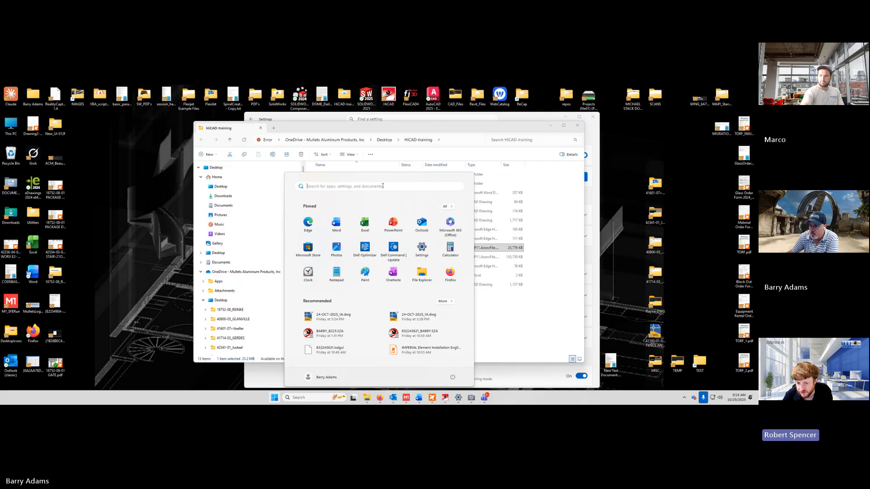
{"action": "mouse_move", "coordinate": [381, 399]}
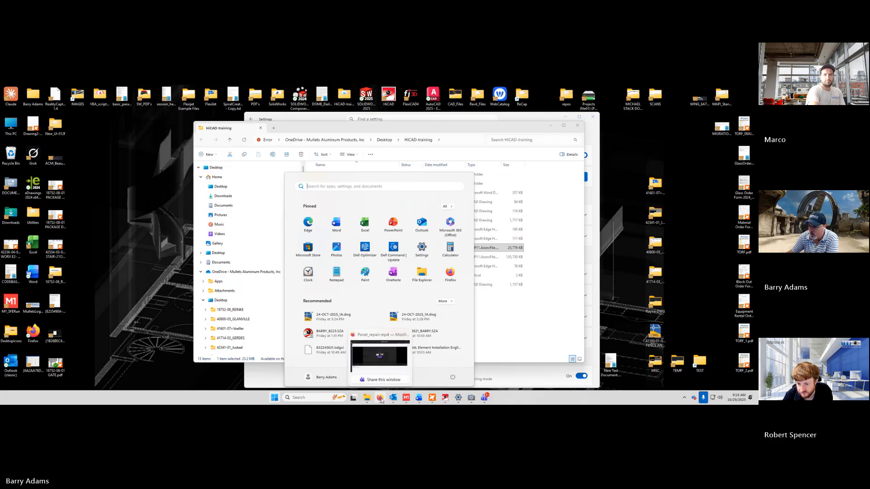
{"action": "left_click", "coordinate": [381, 400]}
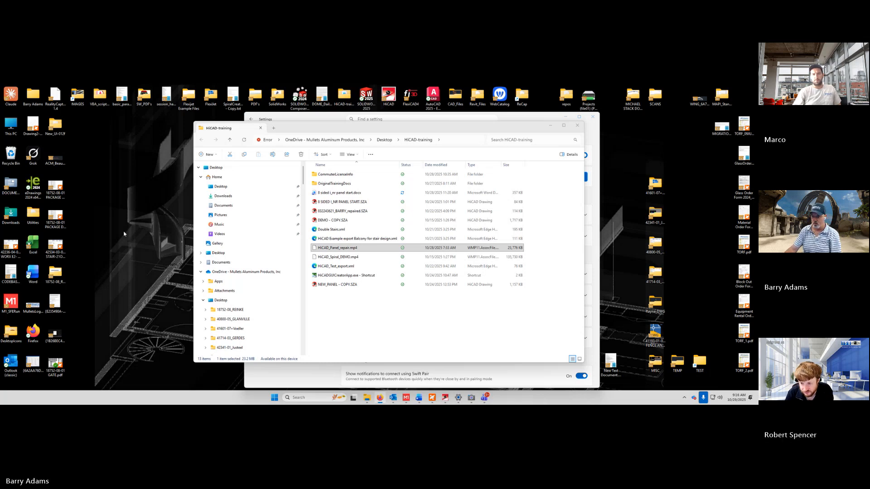
Step: Launch Google Chrome and search Google for "obs studio"
{"action": "left_click", "coordinate": [318, 398]}
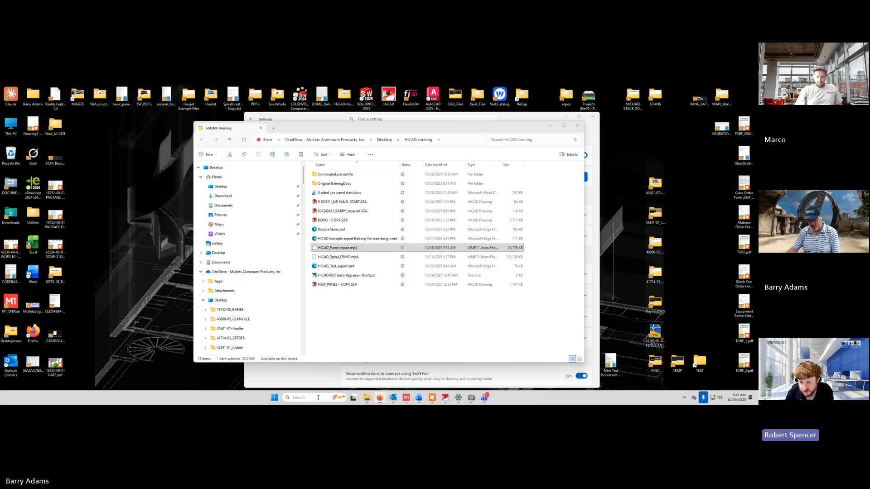
{"action": "type", "text": "chr"}
{"action": "key", "text": "Return"}
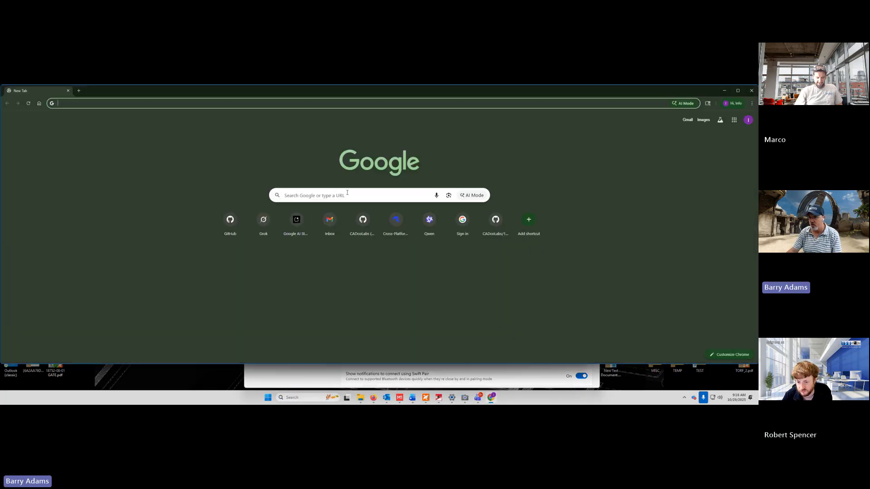
{"action": "left_click", "coordinate": [347, 196]}
{"action": "type", "text": "o"}
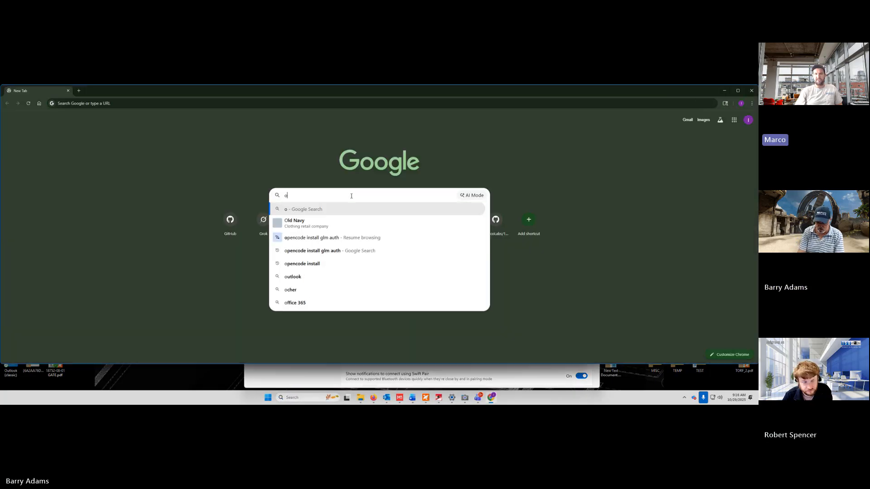
{"action": "type", "text": "bs studio"}
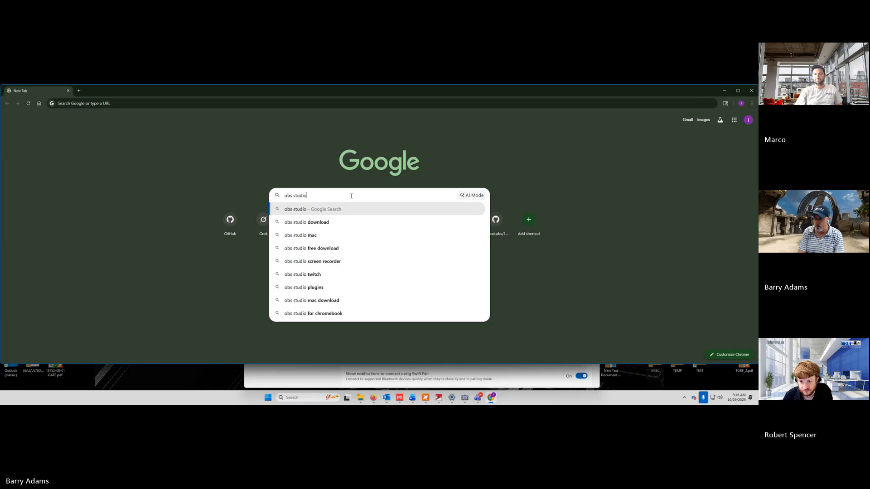
{"action": "key", "text": "Return"}
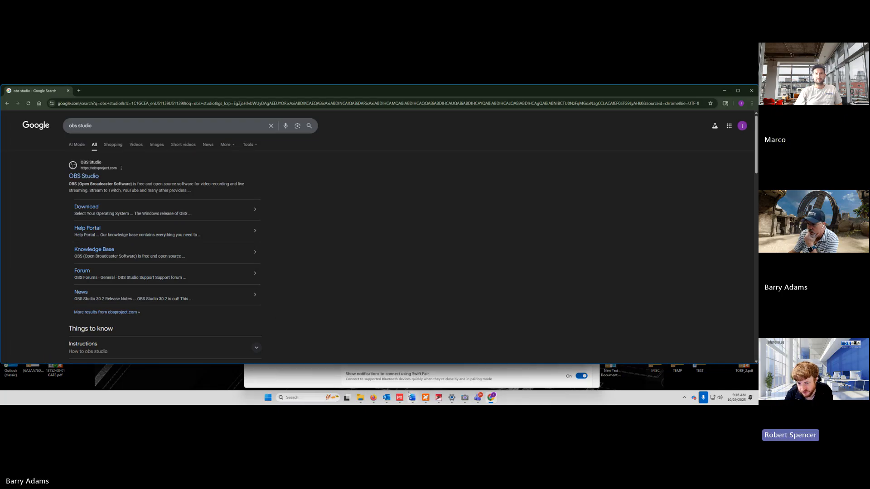
Step: Bring the Bluetooth & devices settings window forward and close it, returning to the Google results
{"action": "mouse_move", "coordinate": [411, 397]}
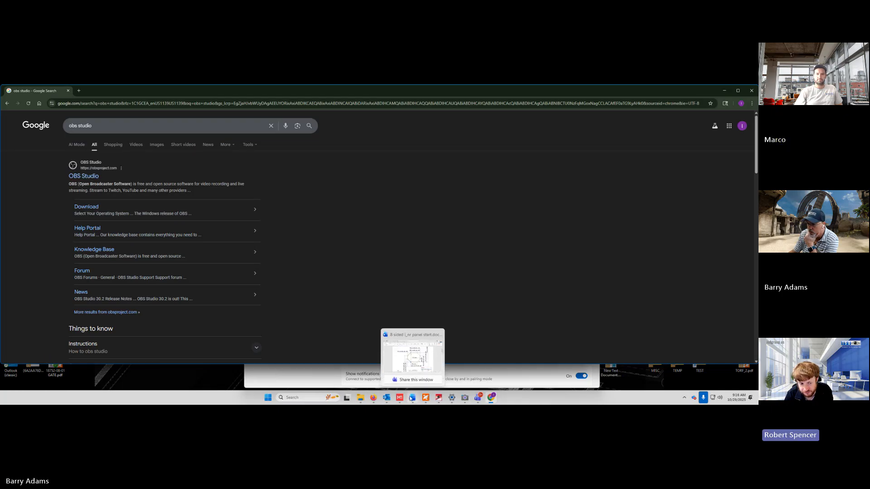
{"action": "left_click", "coordinate": [310, 385]}
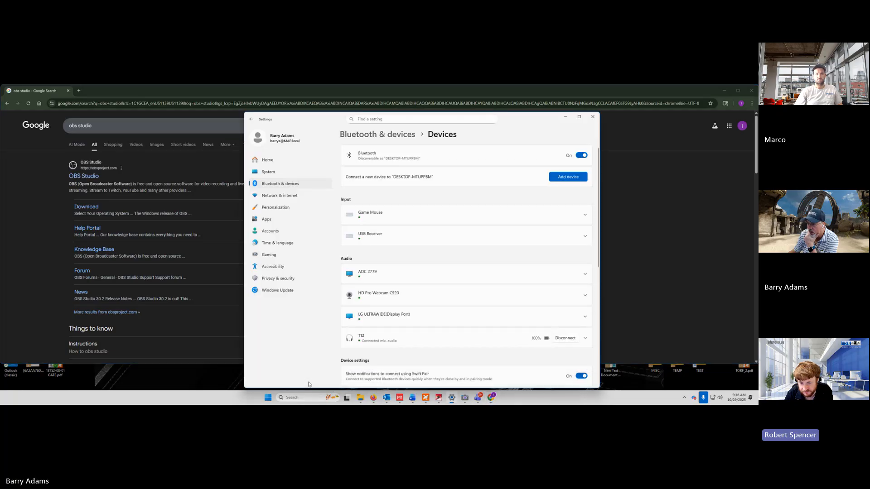
{"action": "left_click", "coordinate": [401, 118]}
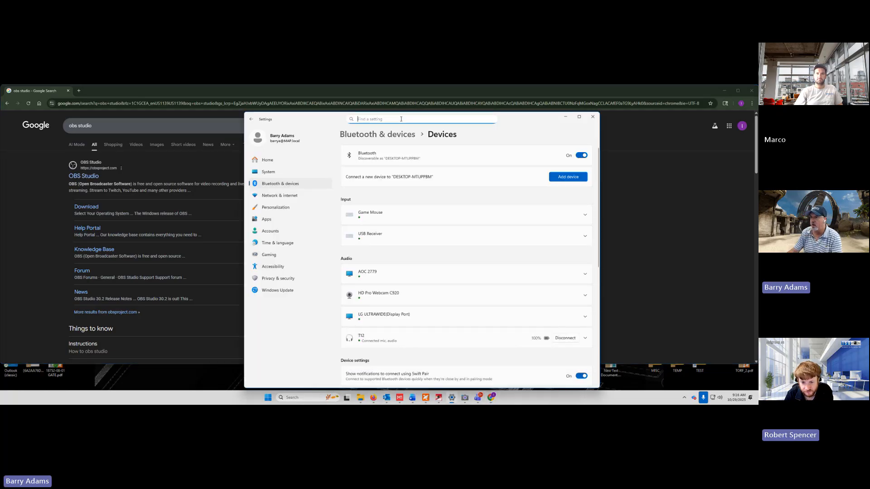
{"action": "left_click", "coordinate": [593, 117]}
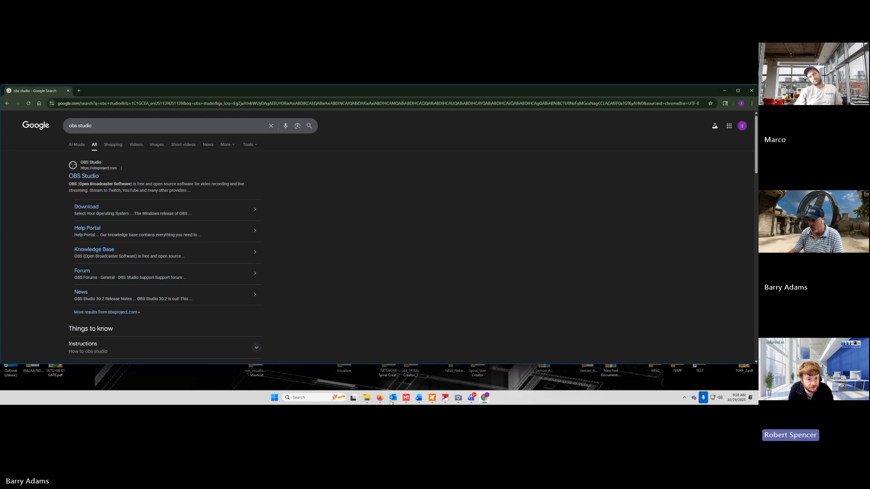
{"action": "left_click", "coordinate": [310, 398]}
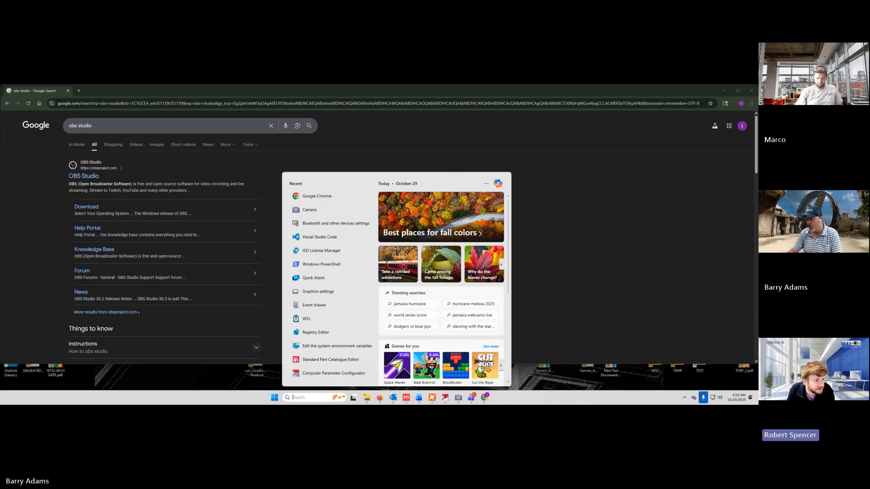
{"action": "left_click", "coordinate": [381, 152]}
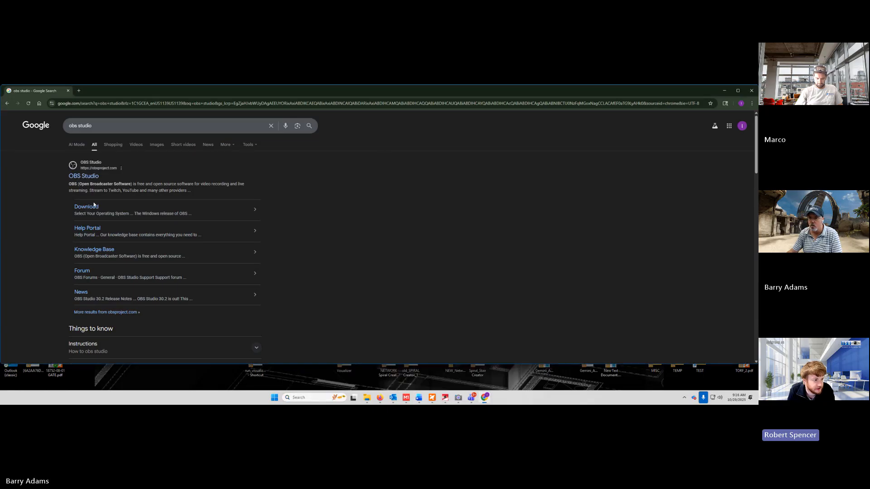
Step: Open the OBS Studio website from the search results in a new tab and download the Windows installer
{"action": "middle_click", "coordinate": [86, 177]}
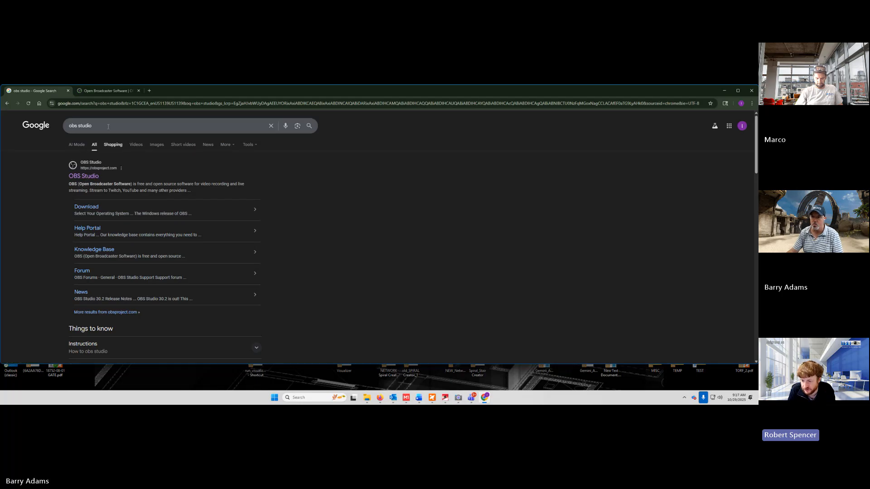
{"action": "left_click", "coordinate": [106, 91]}
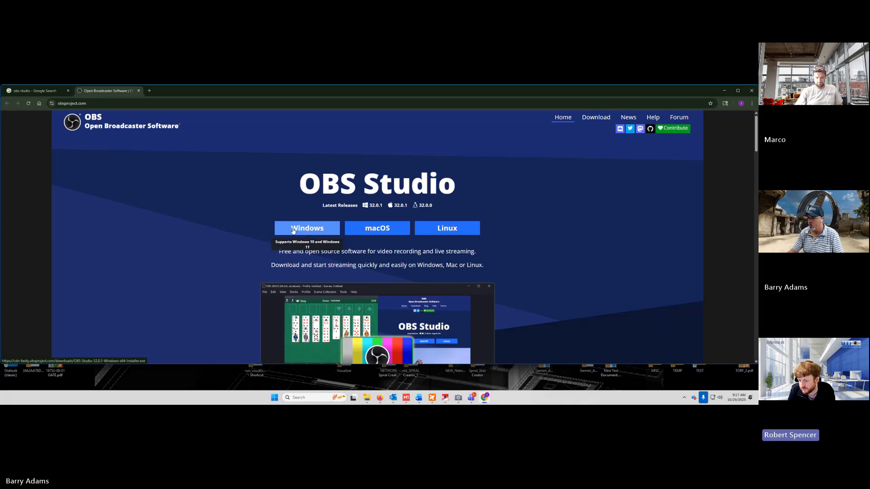
{"action": "scroll", "coordinate": [202, 244], "scroll_direction": "down", "scroll_amount": 5}
{"action": "scroll", "coordinate": [200, 245], "scroll_direction": "down", "scroll_amount": 8}
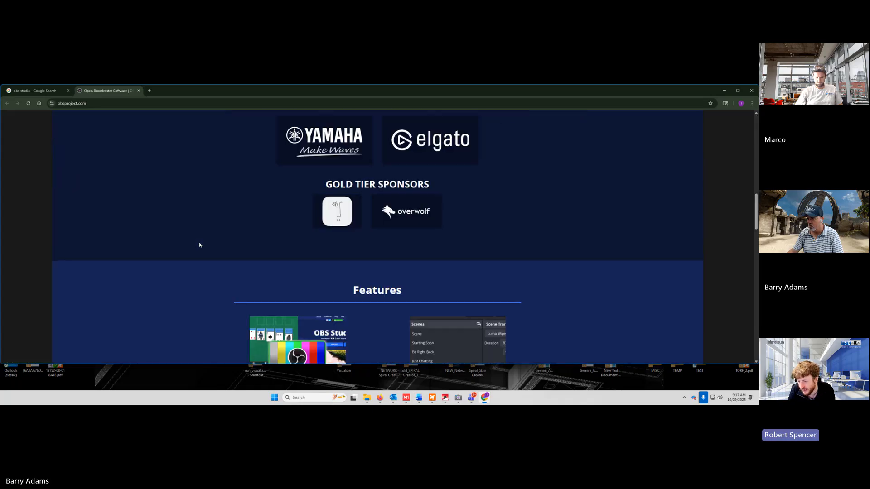
{"action": "scroll", "coordinate": [200, 245], "scroll_direction": "up", "scroll_amount": 13}
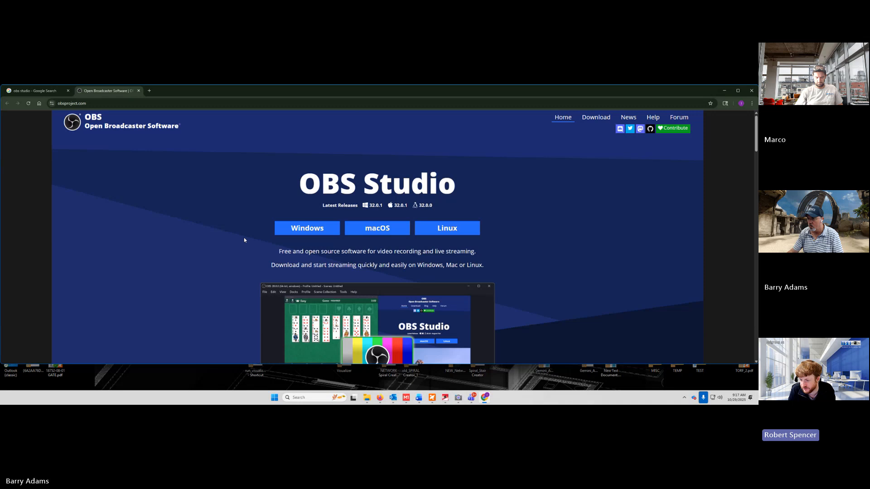
{"action": "left_click", "coordinate": [301, 229]}
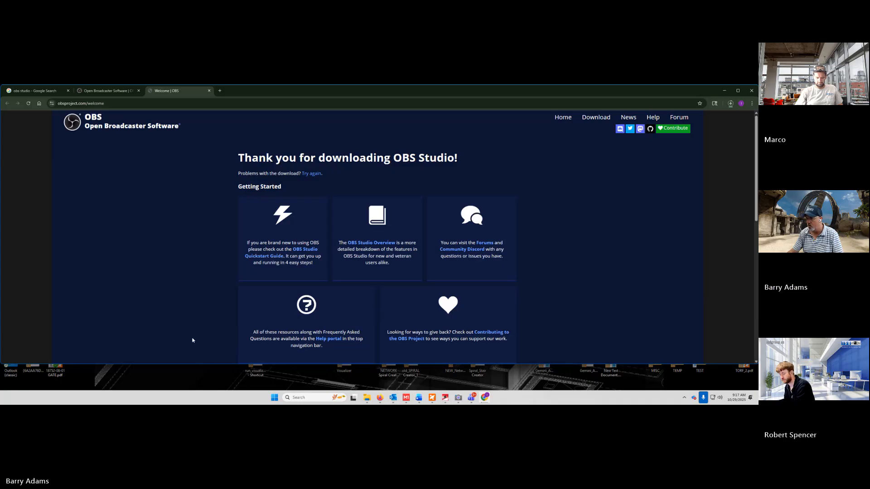
{"action": "scroll", "coordinate": [192, 341], "scroll_direction": "down", "scroll_amount": 2}
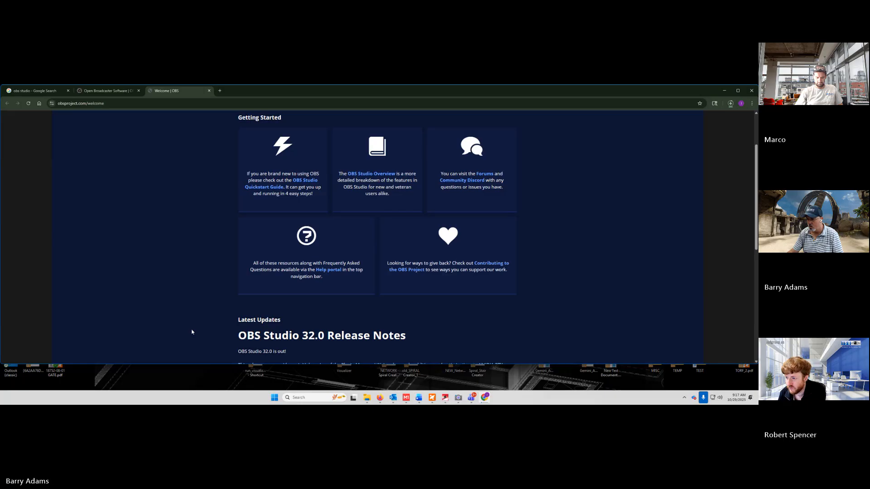
{"action": "scroll", "coordinate": [192, 332], "scroll_direction": "down", "scroll_amount": 2}
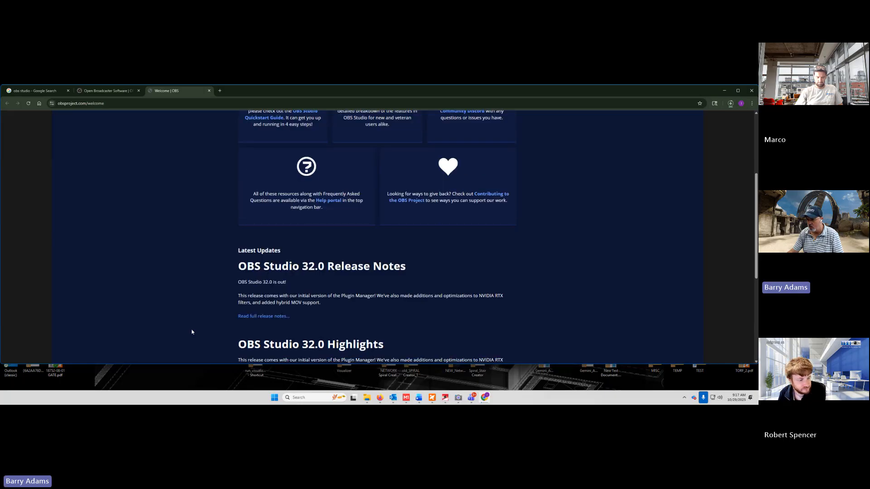
{"action": "scroll", "coordinate": [192, 333], "scroll_direction": "up", "scroll_amount": 4}
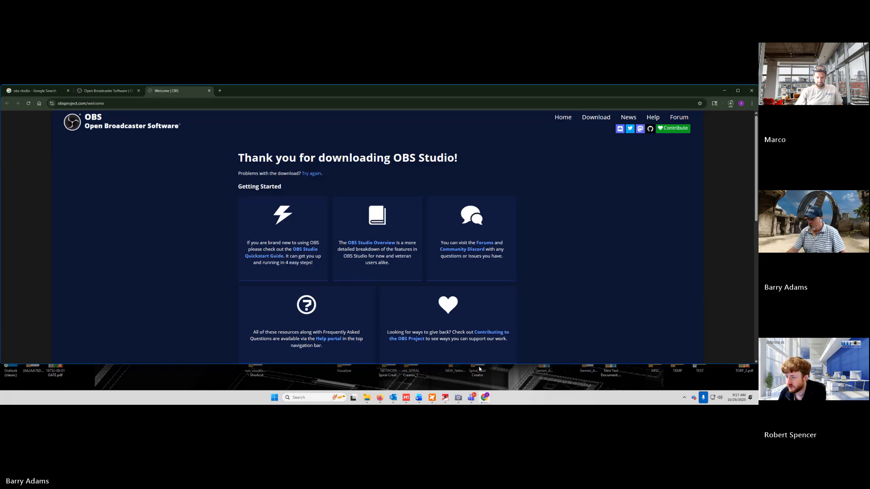
Step: Switch to HiCAD and open the drawing 8 SIDED I_NR PANEL START.SZA from the HiCAD-training folder
{"action": "left_click", "coordinate": [445, 398]}
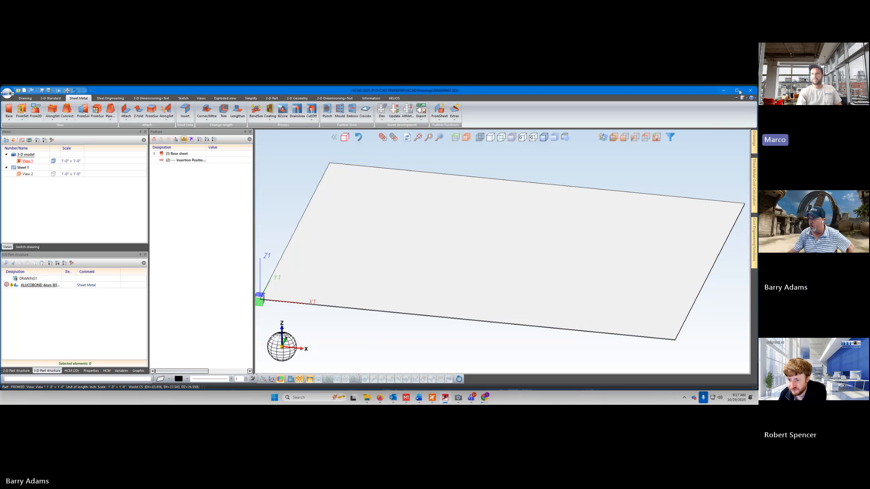
{"action": "left_click", "coordinate": [368, 398]}
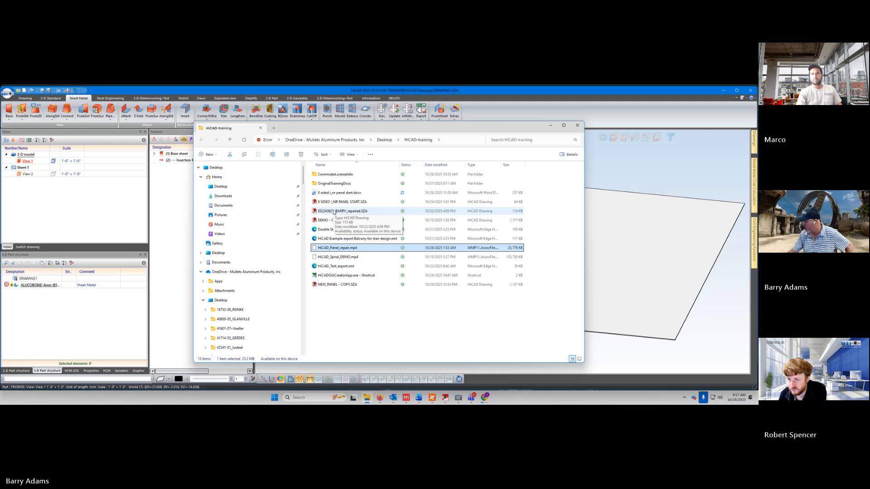
{"action": "left_click", "coordinate": [334, 202]}
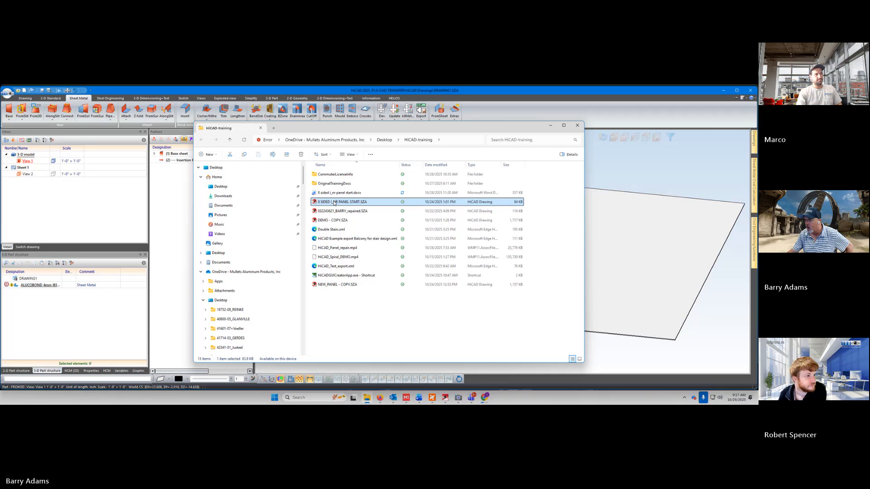
{"action": "double_click", "coordinate": [334, 202]}
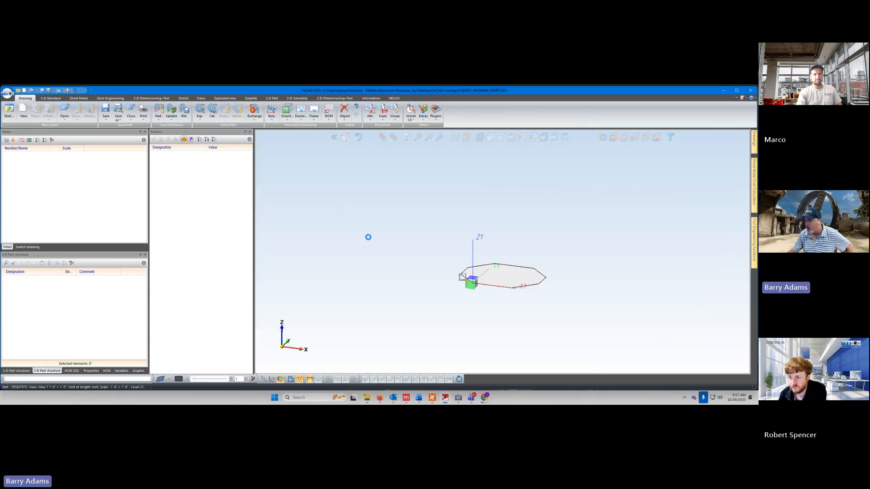
{"action": "left_click", "coordinate": [355, 276]}
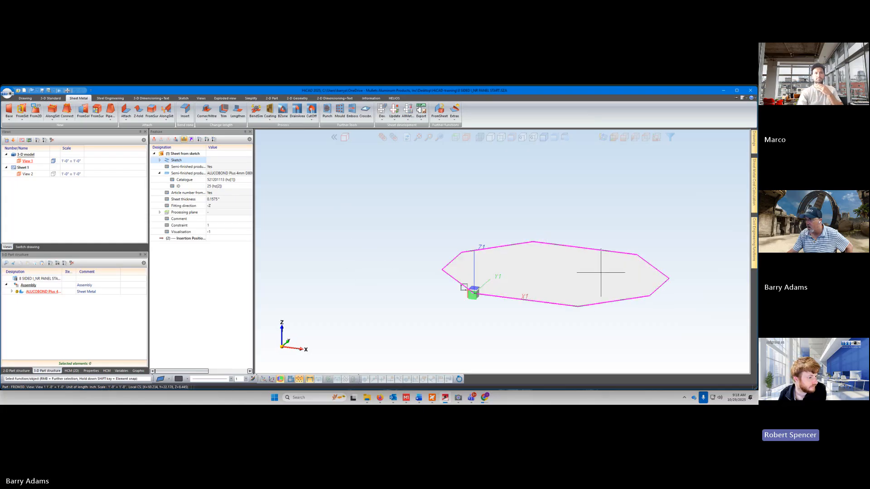
Step: Examine the eight-sided ALUCOBOND panel in the model from different distances and viewing angles
{"action": "scroll", "coordinate": [601, 272], "scroll_direction": "down", "scroll_amount": 5}
{"action": "scroll", "coordinate": [690, 272], "scroll_direction": "up", "scroll_amount": 3}
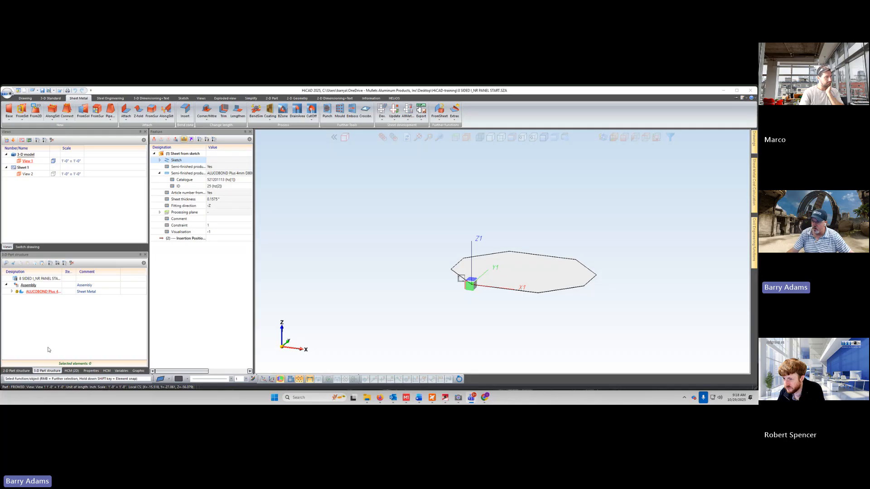
{"action": "left_click", "coordinate": [399, 330]}
{"action": "mouse_move", "coordinate": [340, 264]}
{"action": "middle_mouse_down"}
{"action": "mouse_move", "coordinate": [349, 277]}
{"action": "mouse_move", "coordinate": [346, 264]}
{"action": "middle_mouse_up"}
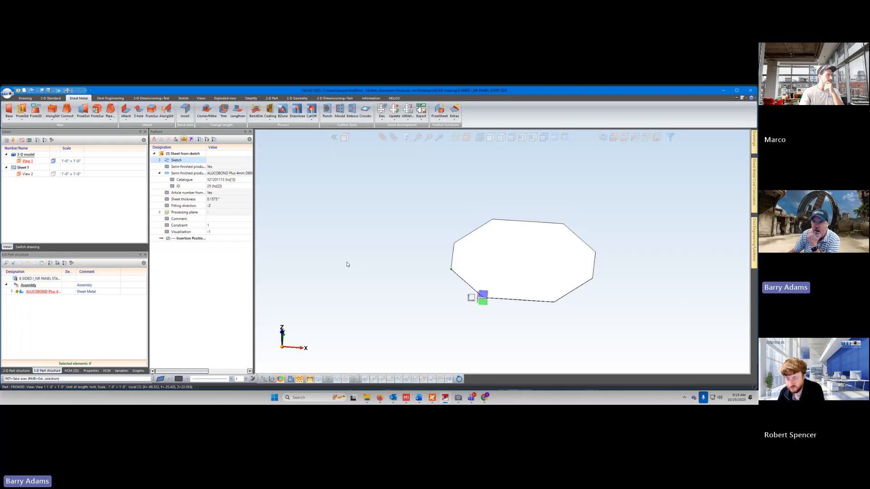
{"action": "scroll", "coordinate": [343, 265], "scroll_direction": "down", "scroll_amount": 1}
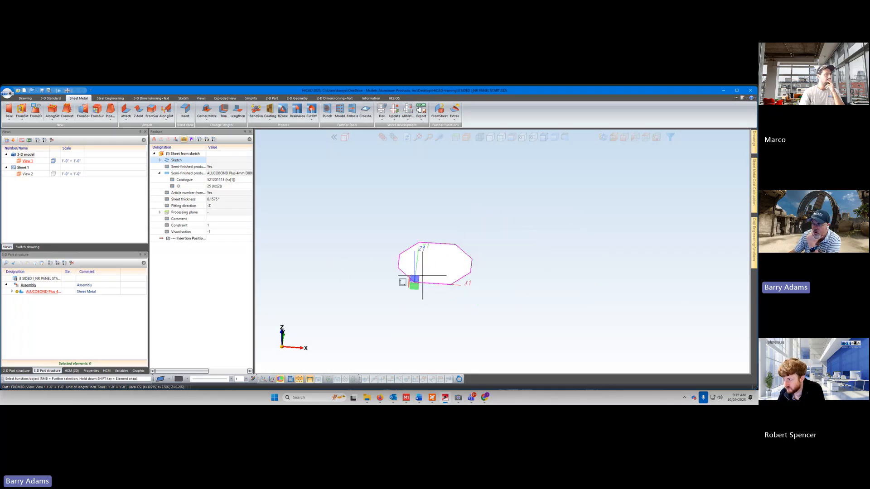
{"action": "scroll", "coordinate": [422, 276], "scroll_direction": "up", "scroll_amount": 1}
{"action": "scroll", "coordinate": [299, 297], "scroll_direction": "up", "scroll_amount": 1}
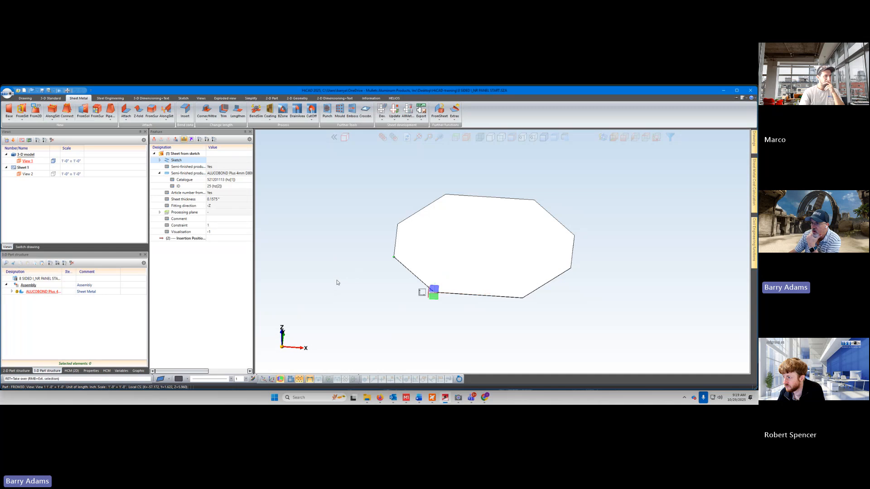
{"action": "mouse_move", "coordinate": [338, 284]}
{"action": "middle_mouse_down"}
{"action": "mouse_move", "coordinate": [348, 282]}
{"action": "mouse_move", "coordinate": [347, 294]}
{"action": "mouse_move", "coordinate": [340, 263]}
{"action": "mouse_move", "coordinate": [324, 265]}
{"action": "mouse_move", "coordinate": [341, 286]}
{"action": "mouse_move", "coordinate": [343, 278]}
{"action": "mouse_move", "coordinate": [328, 273]}
{"action": "middle_mouse_up"}
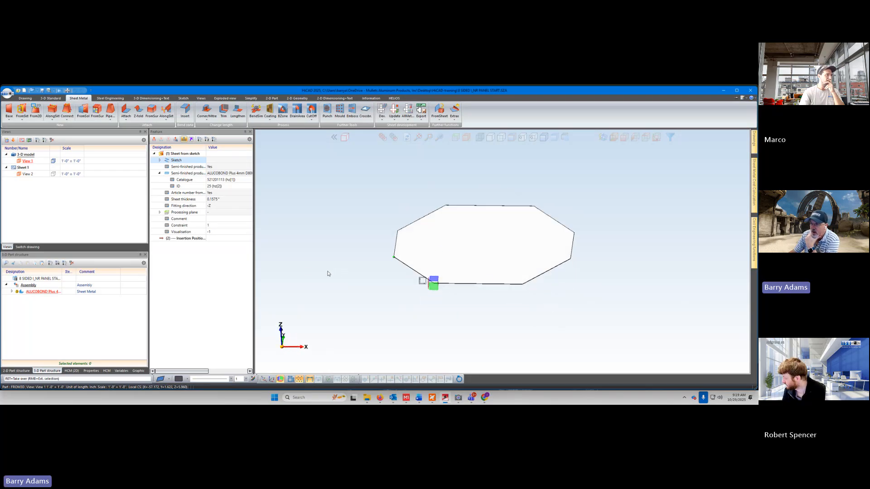
{"action": "key", "text": "Escape"}
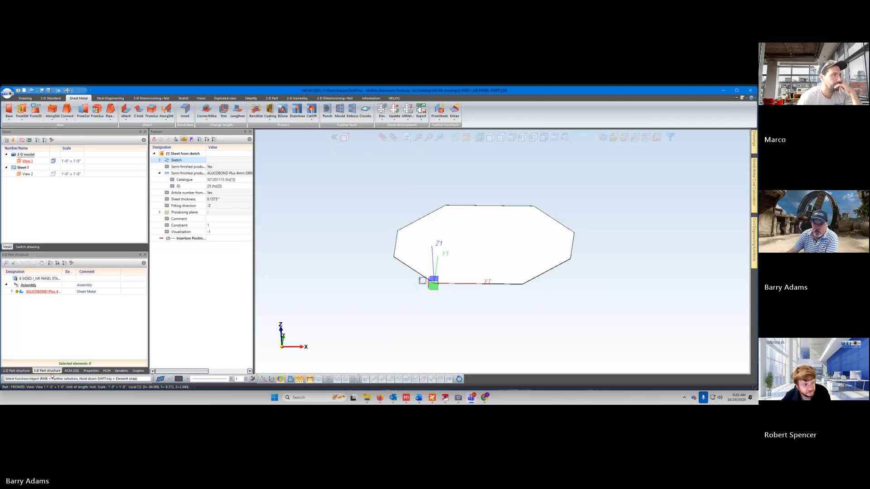
Step: Display DRAWING1 briefly, return to the 8 SIDED I_NR PANEL START drawing and narrow the docked side windows to enlarge the model area
{"action": "left_click", "coordinate": [34, 247]}
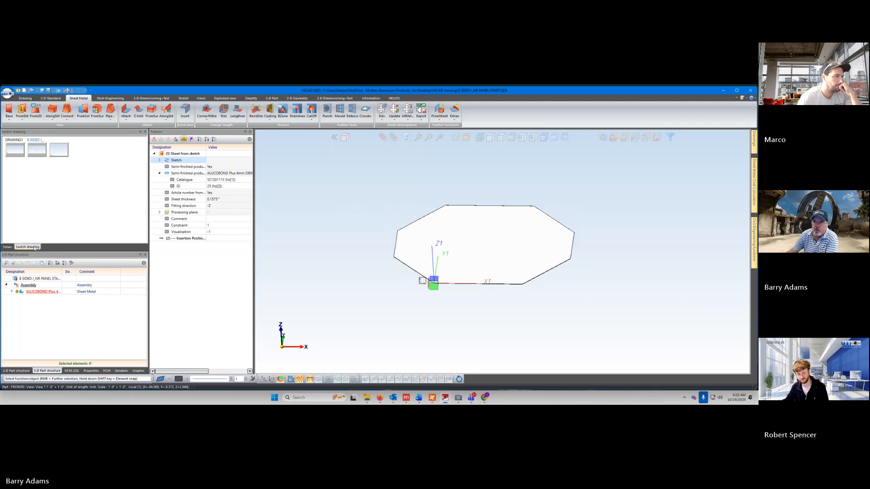
{"action": "left_click", "coordinate": [18, 150]}
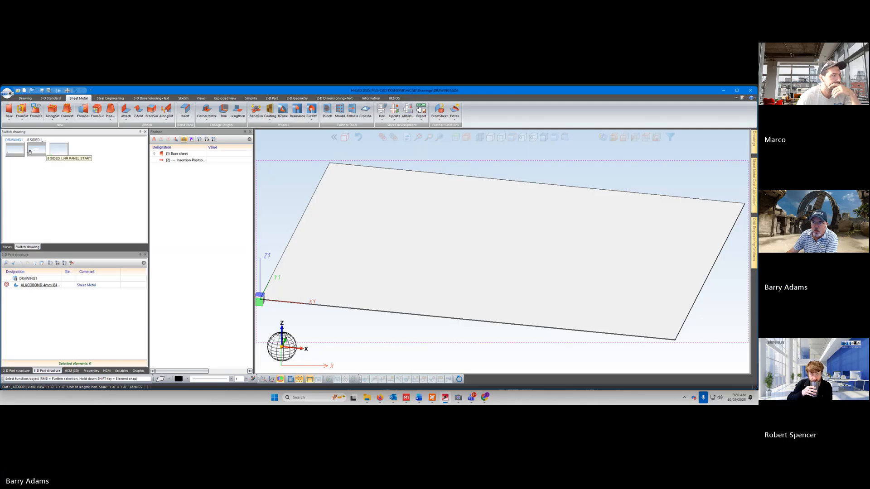
{"action": "left_click", "coordinate": [37, 150]}
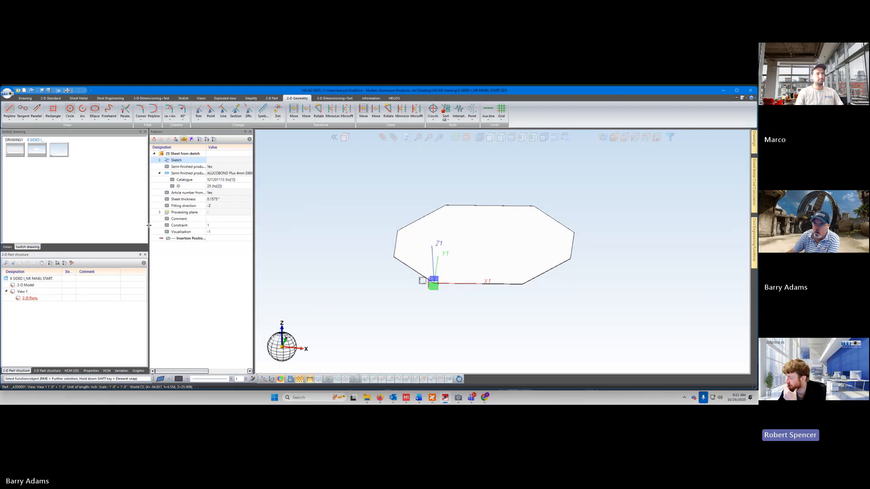
{"action": "left_click_drag", "start_coordinate": [149, 225], "coordinate": [91, 226]}
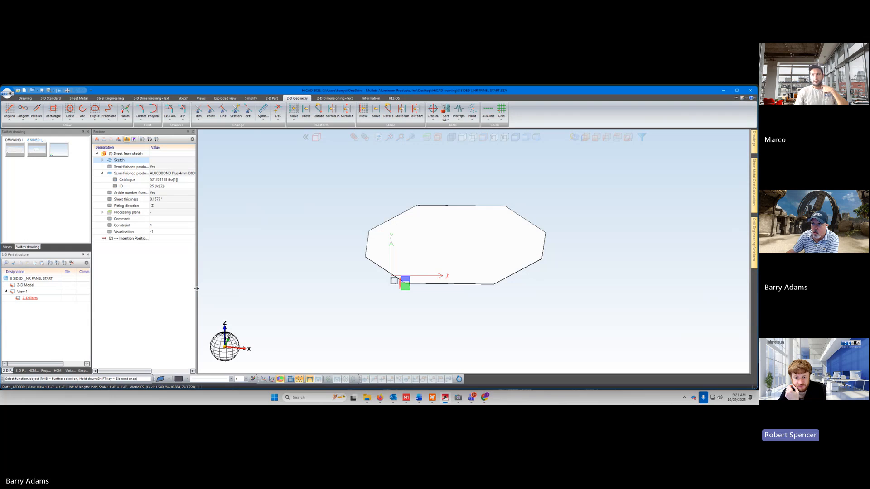
{"action": "left_click_drag", "start_coordinate": [197, 288], "coordinate": [195, 288]}
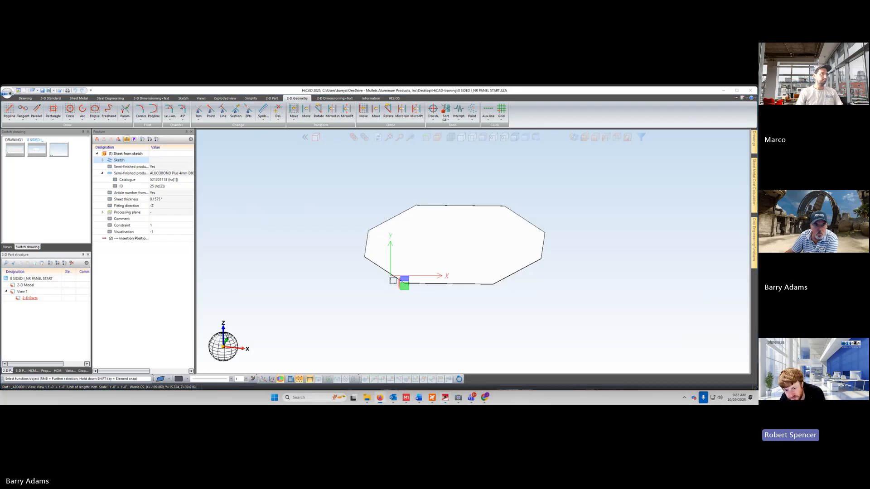
Step: Bring the Firefox window onto the shared screen at full size and show the HiCAD Academy video on precise cutting and unfolding of sheet metal
{"action": "left_click_drag", "start_coordinate": [0, 116], "coordinate": [420, 122]}
{"action": "double_click", "coordinate": [518, 119]}
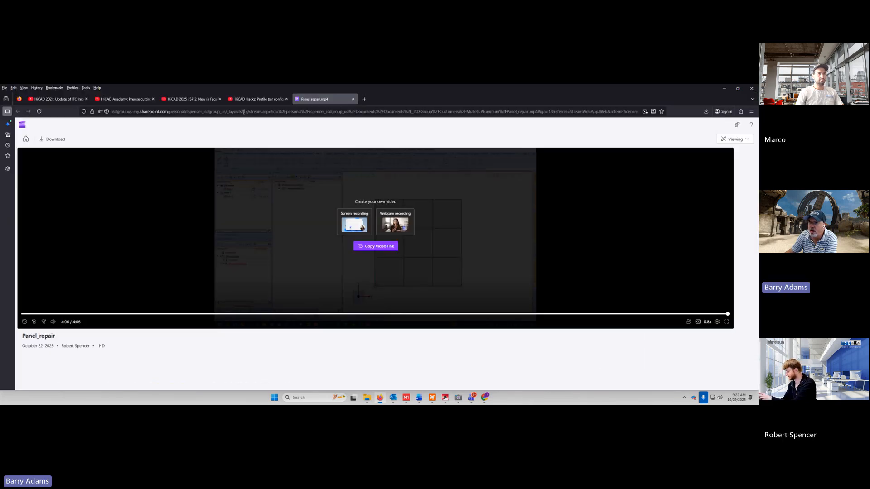
{"action": "left_click", "coordinate": [132, 100]}
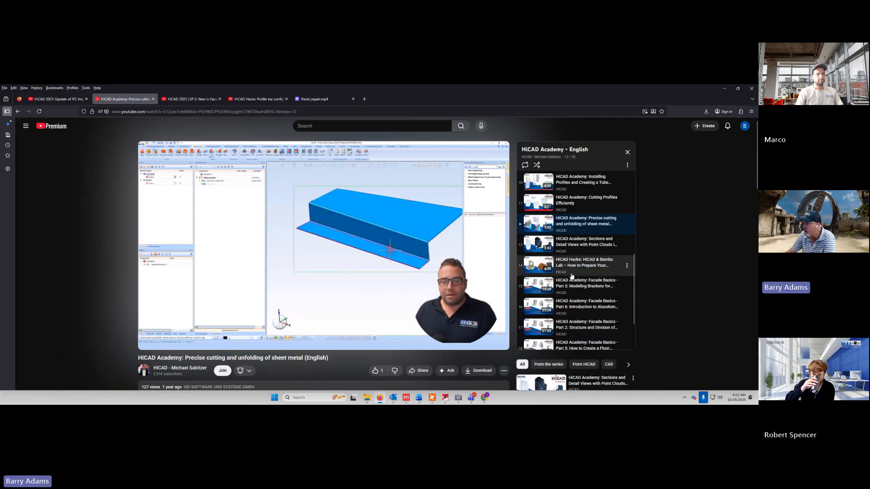
Step: Look through the HiCAD Academy – English playlist and the information below the video for sheet metal lessons
{"action": "scroll", "coordinate": [572, 275], "scroll_direction": "up", "scroll_amount": 5}
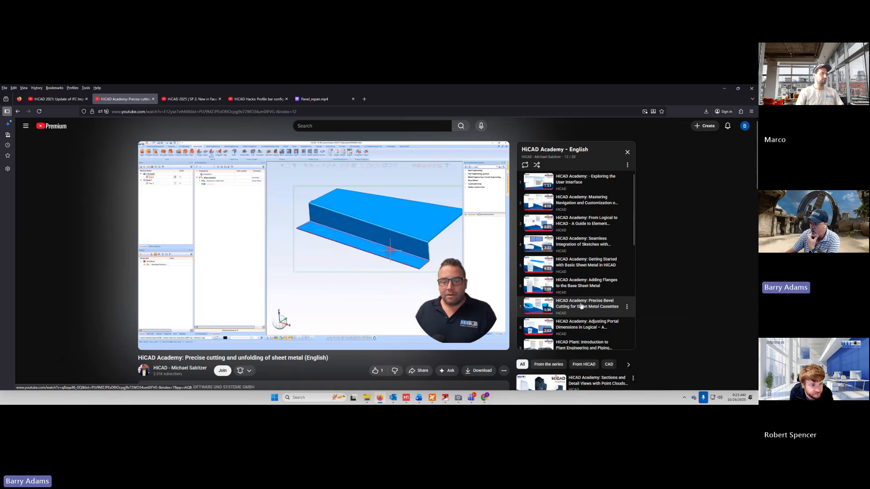
{"action": "mouse_move", "coordinate": [634, 226]}
{"action": "left_mouse_down"}
{"action": "mouse_move", "coordinate": [636, 246]}
{"action": "mouse_move", "coordinate": [634, 219]}
{"action": "left_mouse_up"}
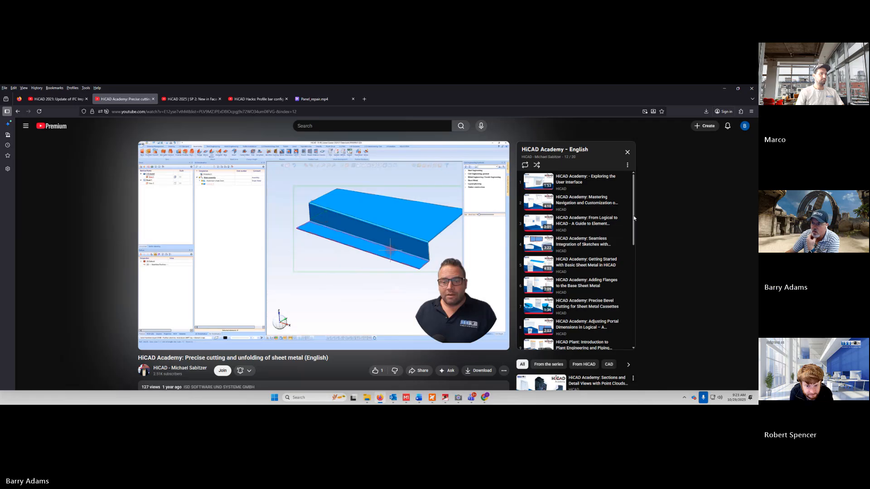
{"action": "left_click_drag", "start_coordinate": [634, 218], "coordinate": [635, 252]}
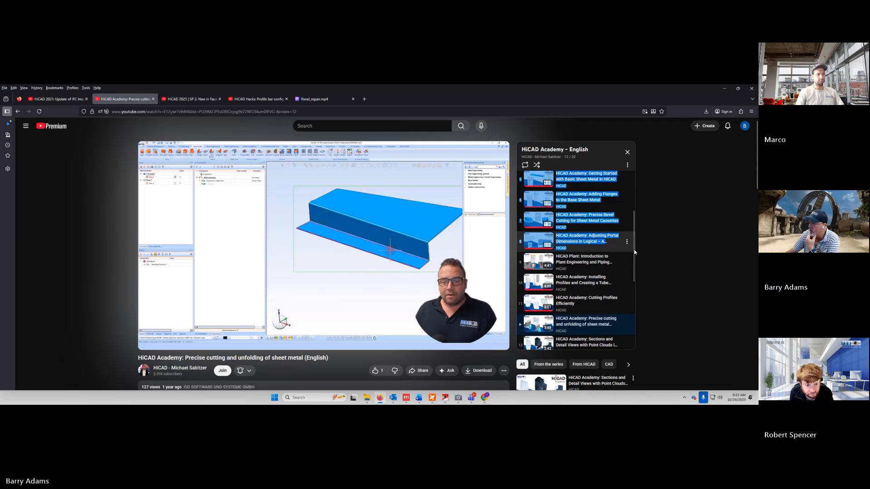
{"action": "left_click", "coordinate": [658, 260]}
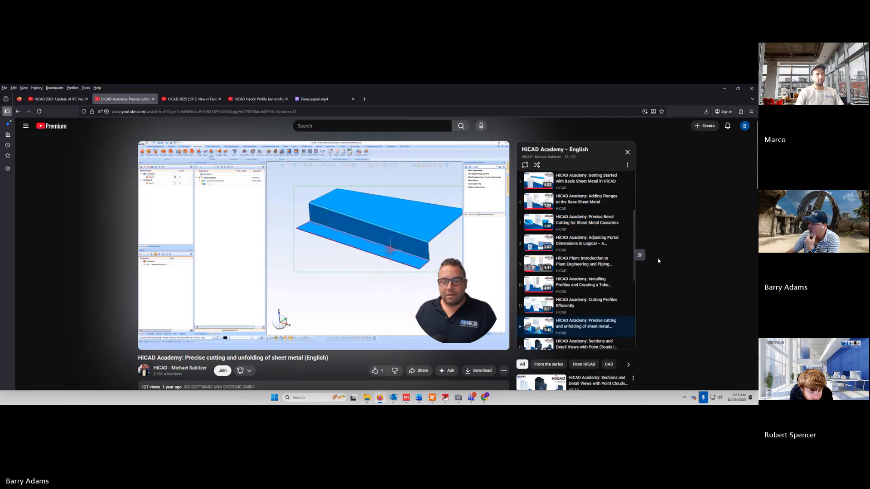
{"action": "scroll", "coordinate": [596, 281], "scroll_direction": "up", "scroll_amount": 3}
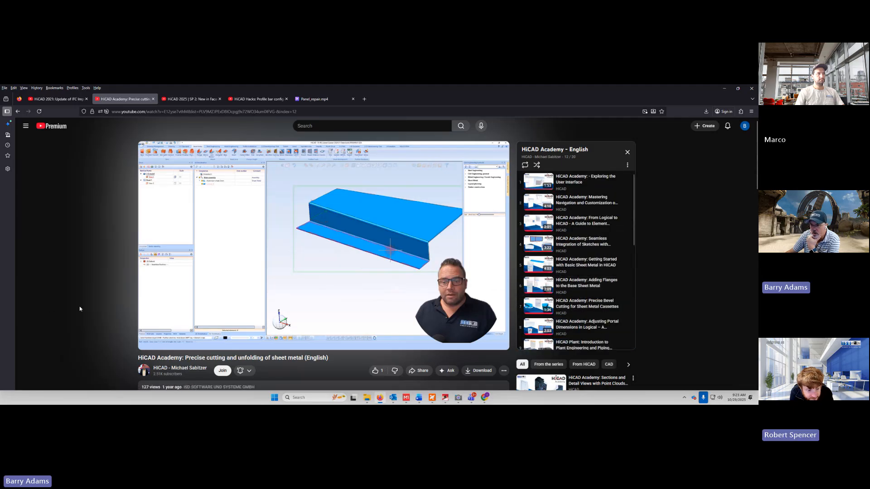
{"action": "scroll", "coordinate": [80, 309], "scroll_direction": "down", "scroll_amount": 6}
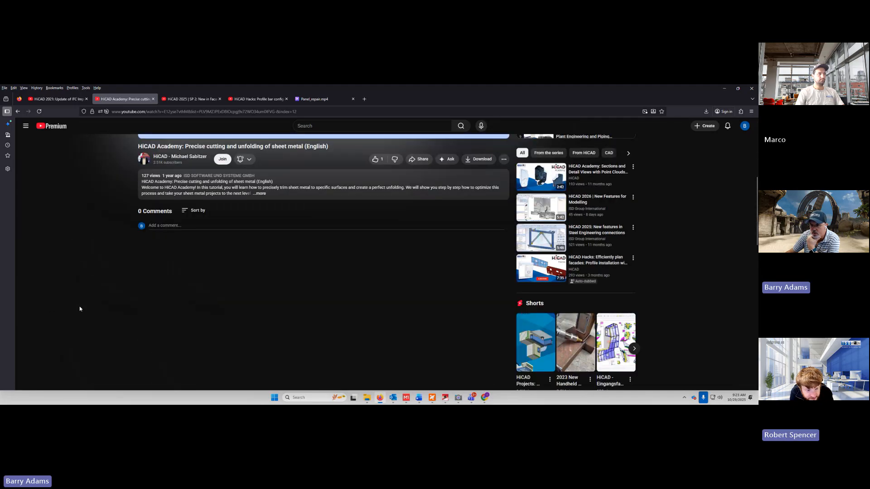
{"action": "scroll", "coordinate": [79, 309], "scroll_direction": "up", "scroll_amount": 6}
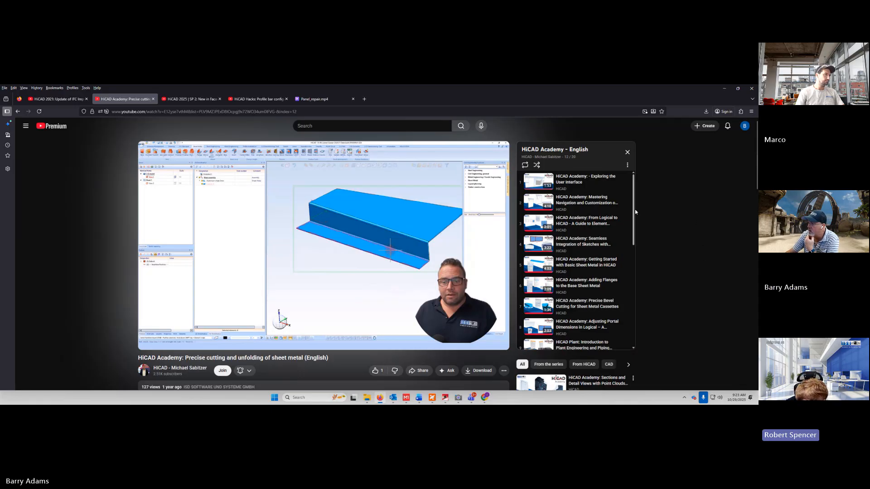
{"action": "scroll", "coordinate": [635, 230], "scroll_direction": "down", "scroll_amount": 3}
{"action": "left_click_drag", "start_coordinate": [635, 229], "coordinate": [634, 269]}
{"action": "scroll", "coordinate": [610, 231], "scroll_direction": "down", "scroll_amount": 3}
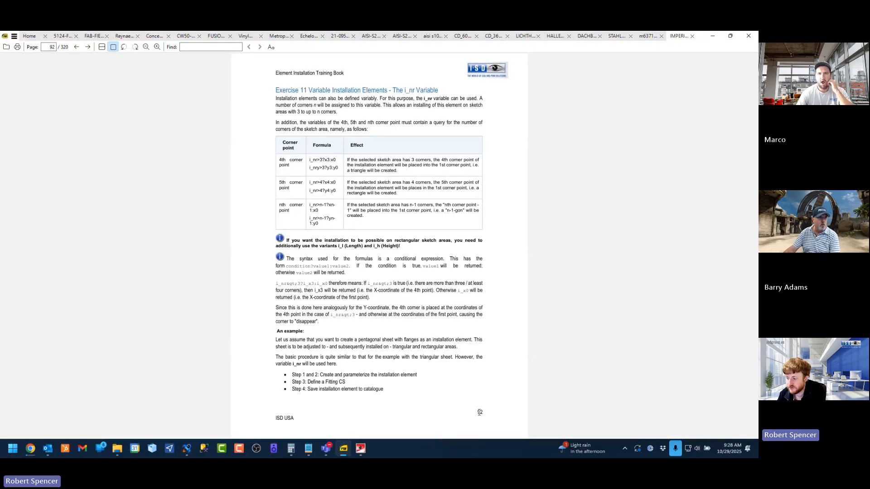
Step: Review Exercise 11 on the i_nr variable on page 92 of the training book and advance to the instructions on page 93
{"action": "left_click_drag", "start_coordinate": [482, 413], "coordinate": [466, 412]}
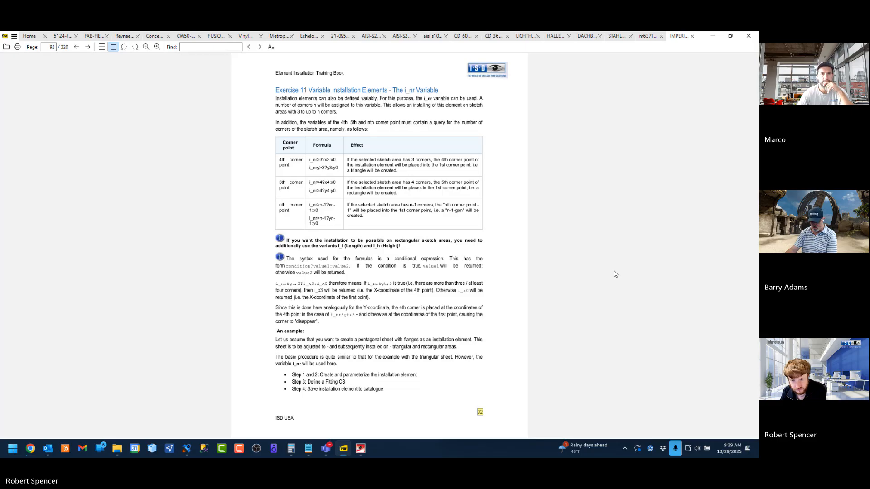
{"action": "left_click", "coordinate": [323, 302]}
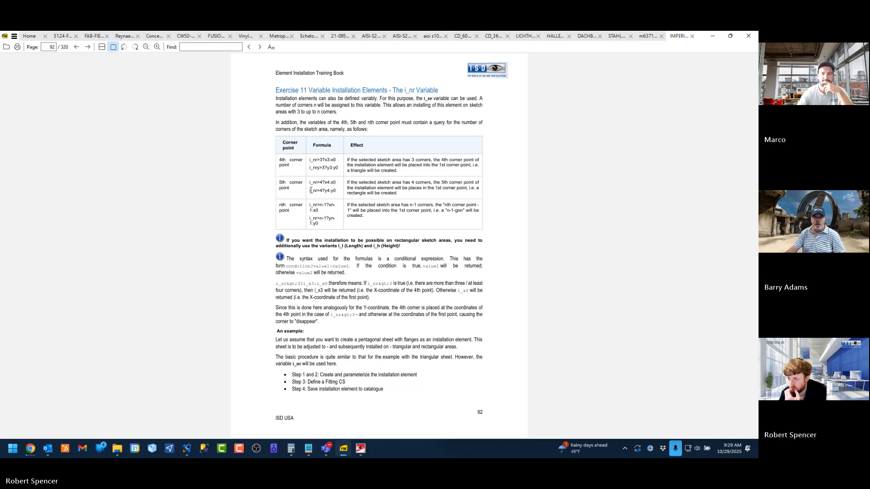
{"action": "scroll", "coordinate": [408, 206], "scroll_direction": "down", "scroll_amount": 1}
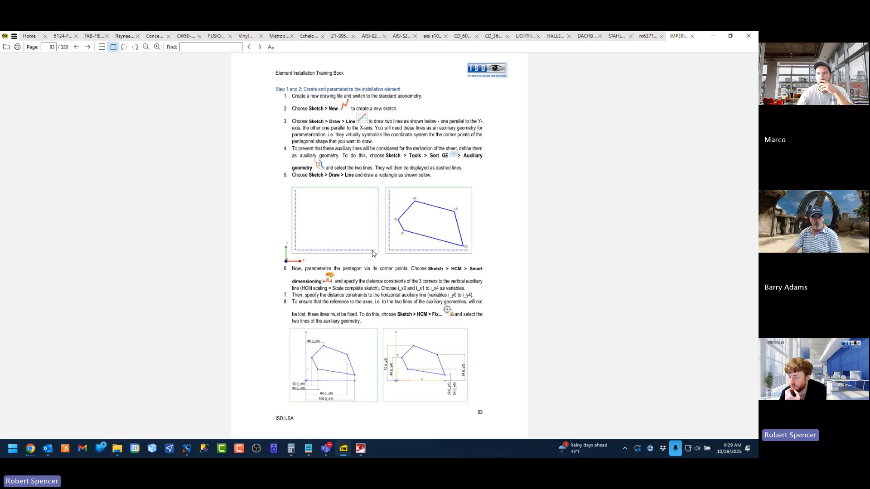
Step: Switch to HiCAD, create a new sketch on the XY plane in DRAWING3 and view the sketch plane straight on
{"action": "left_click", "coordinate": [361, 450]}
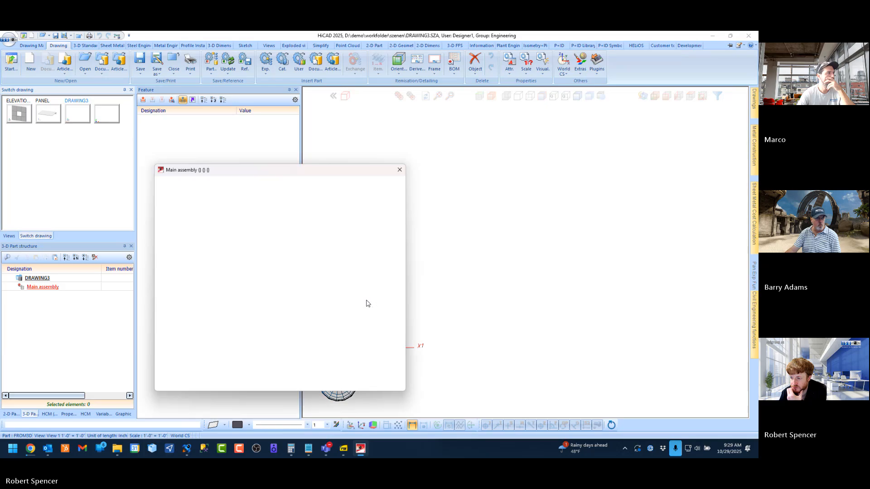
{"action": "left_click", "coordinate": [356, 388]}
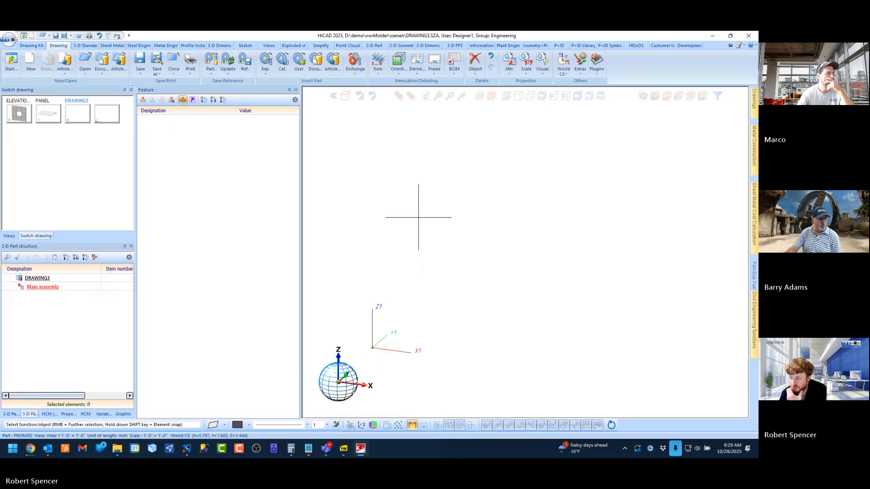
{"action": "left_click", "coordinate": [245, 45]}
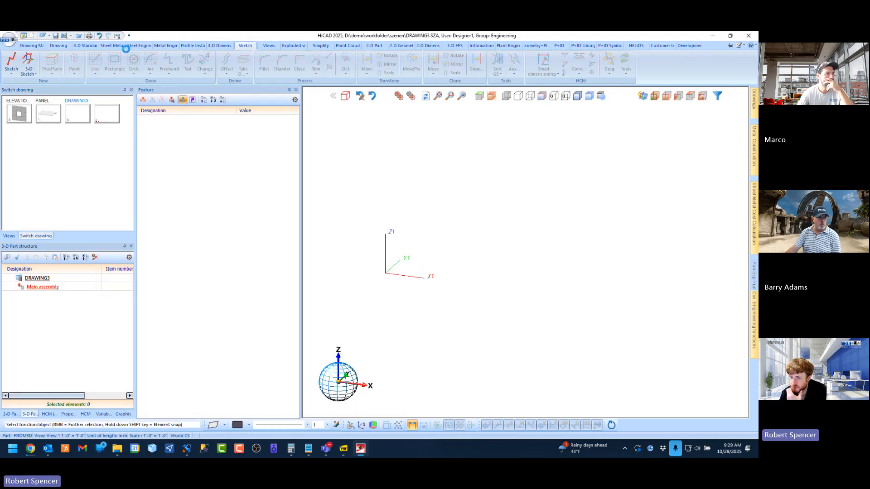
{"action": "left_click", "coordinate": [12, 61]}
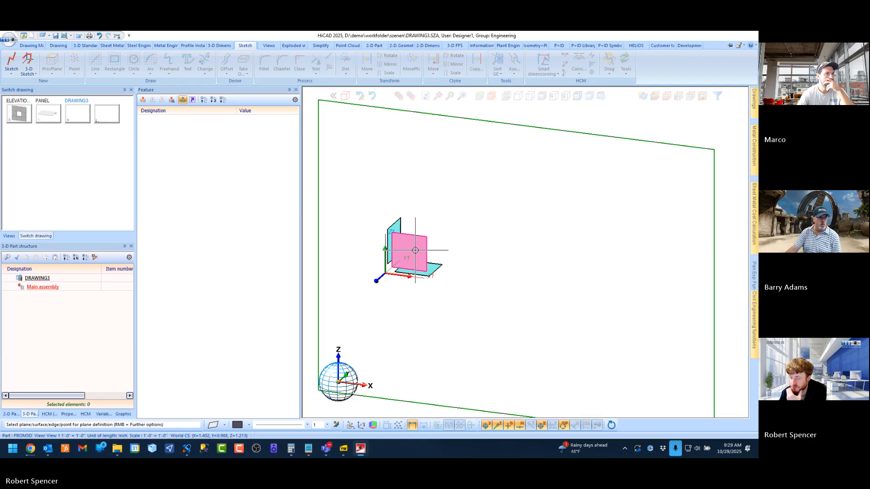
{"action": "left_click", "coordinate": [432, 271]}
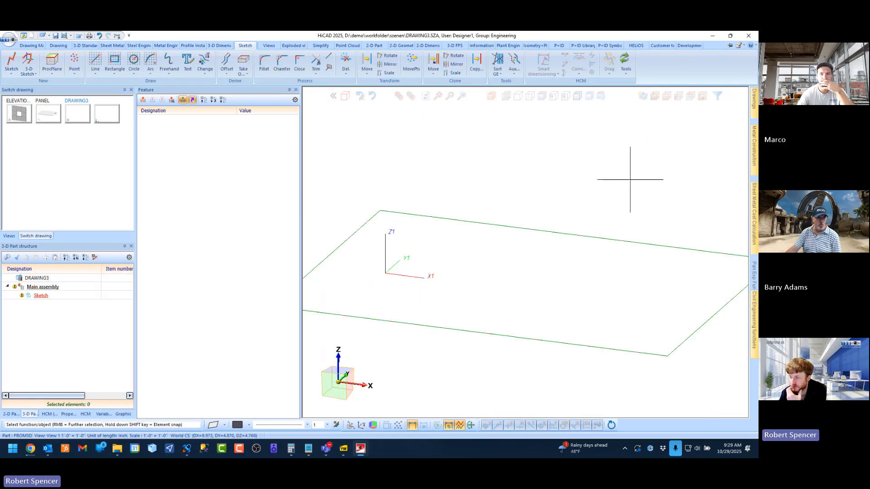
{"action": "left_click", "coordinate": [702, 96]}
{"action": "scroll", "coordinate": [378, 299], "scroll_direction": "down", "scroll_amount": 3}
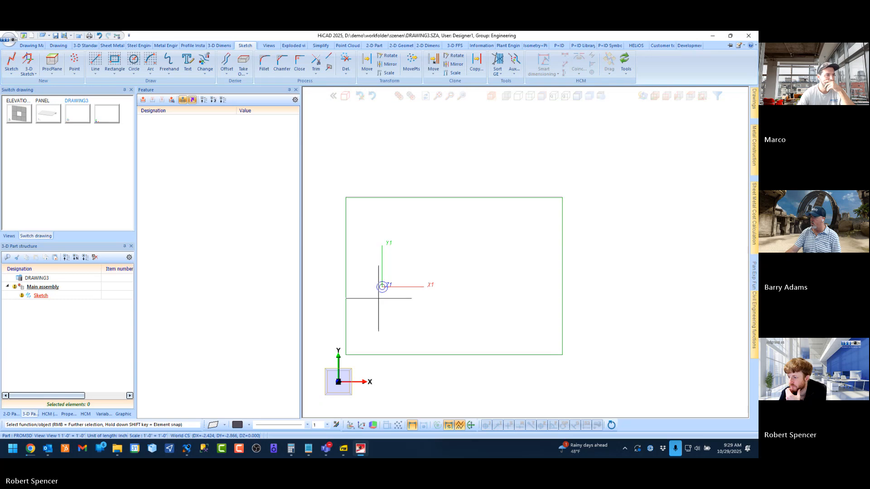
Step: Draw a vertical line 75 inches long upward from the sketch origin
{"action": "left_click", "coordinate": [100, 62]}
{"action": "left_click", "coordinate": [382, 286]}
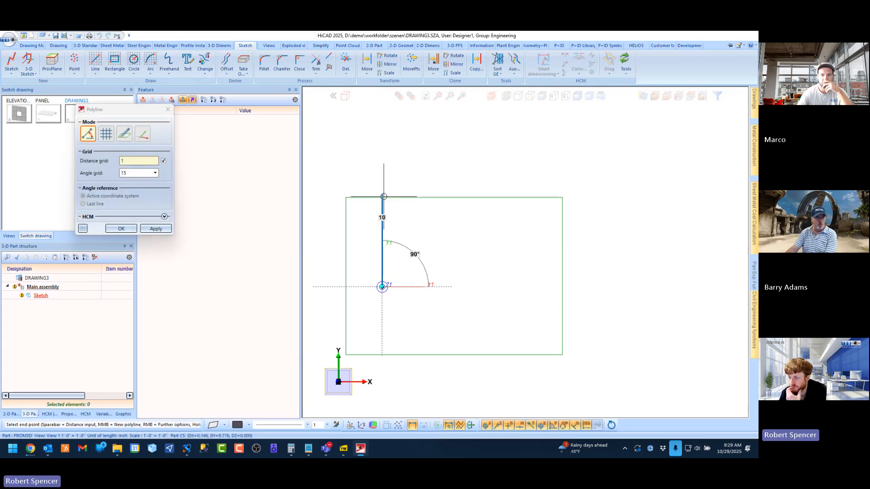
{"action": "scroll", "coordinate": [398, 302], "scroll_direction": "down", "scroll_amount": 3}
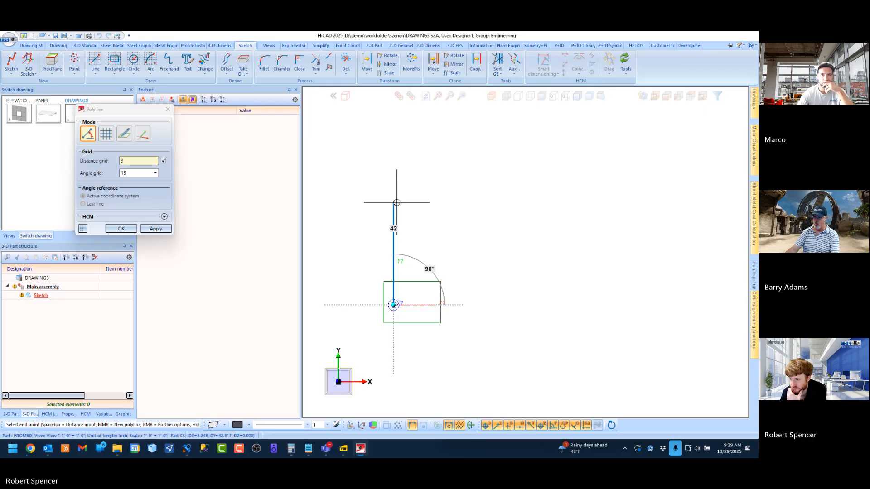
{"action": "key", "text": "space"}
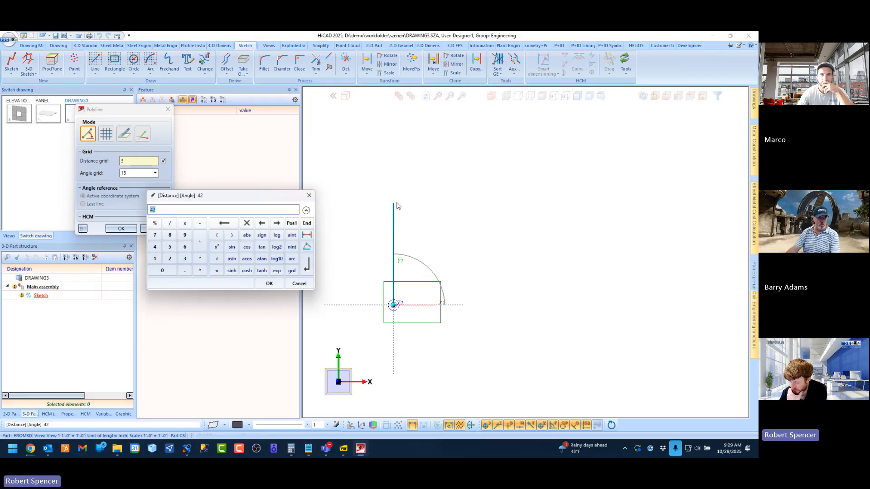
{"action": "type", "text": "75"}
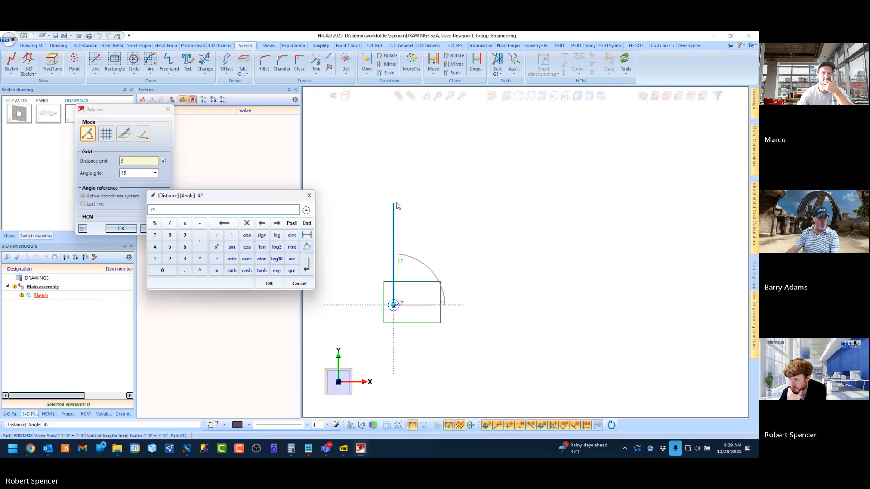
{"action": "key", "text": "Return"}
{"action": "middle_click", "coordinate": [394, 302]}
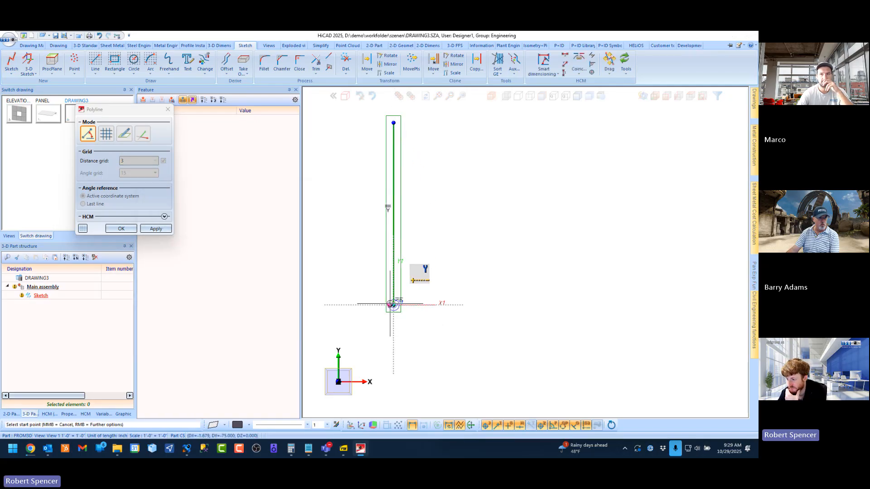
Step: Draw a horizontal line 150 inches long along the X axis from the sketch origin
{"action": "left_click", "coordinate": [393, 305]}
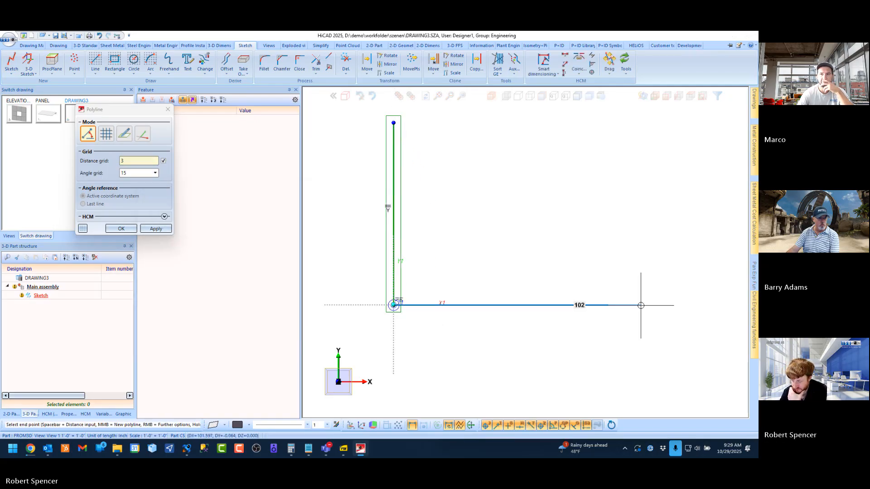
{"action": "key", "text": "space"}
{"action": "type", "text": "150"}
{"action": "key", "text": "Return"}
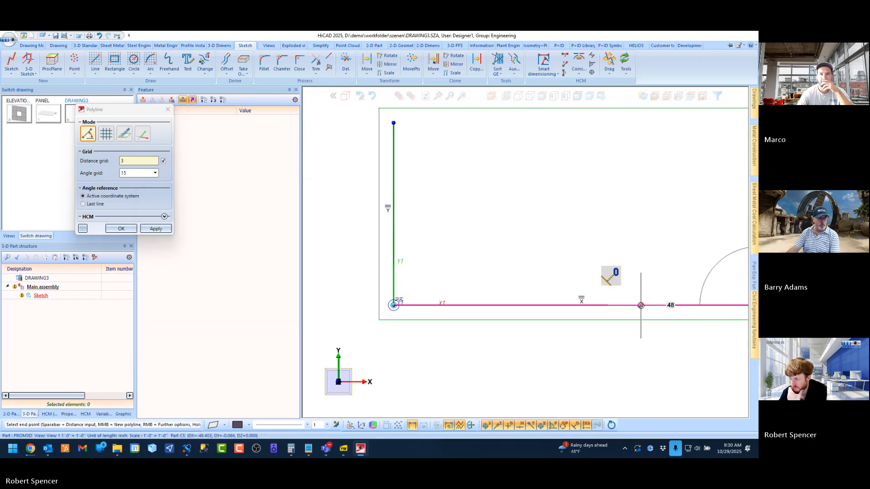
{"action": "middle_click", "coordinate": [650, 290]}
{"action": "scroll", "coordinate": [409, 310], "scroll_direction": "down", "scroll_amount": 3}
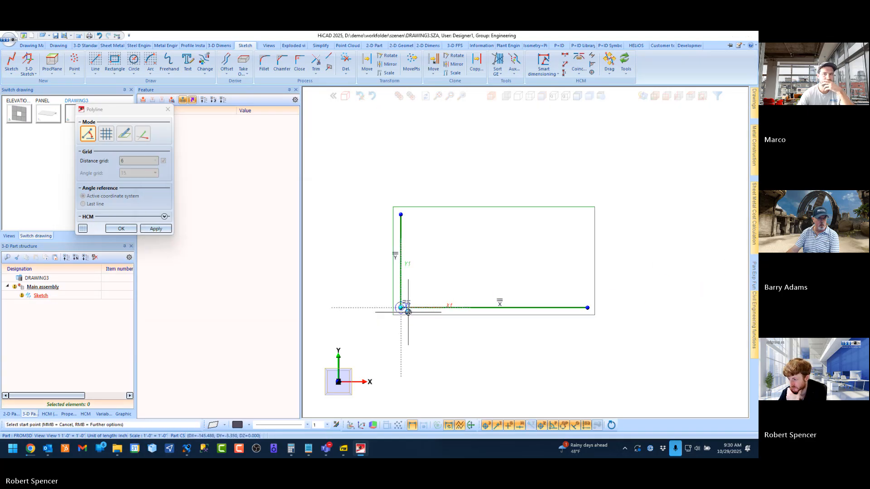
{"action": "middle_click", "coordinate": [434, 290]}
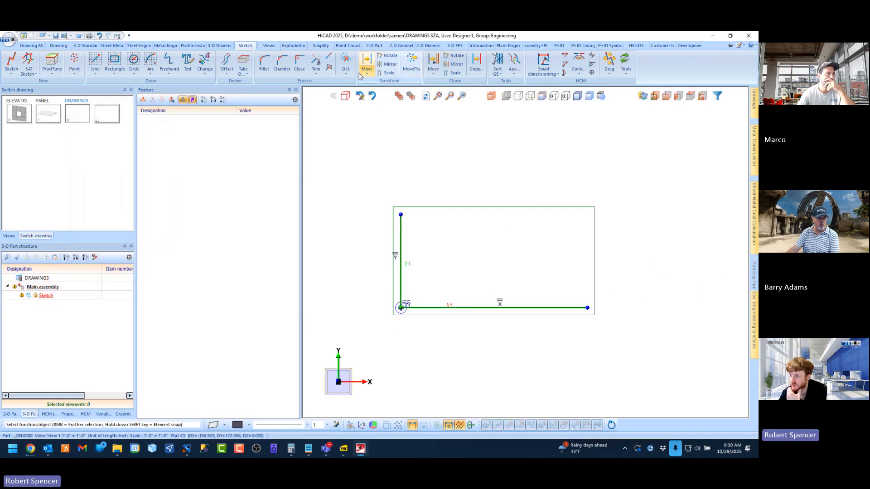
Step: Shorten the horizontal line from its free end to about 104 inches
{"action": "left_click", "coordinate": [329, 68]}
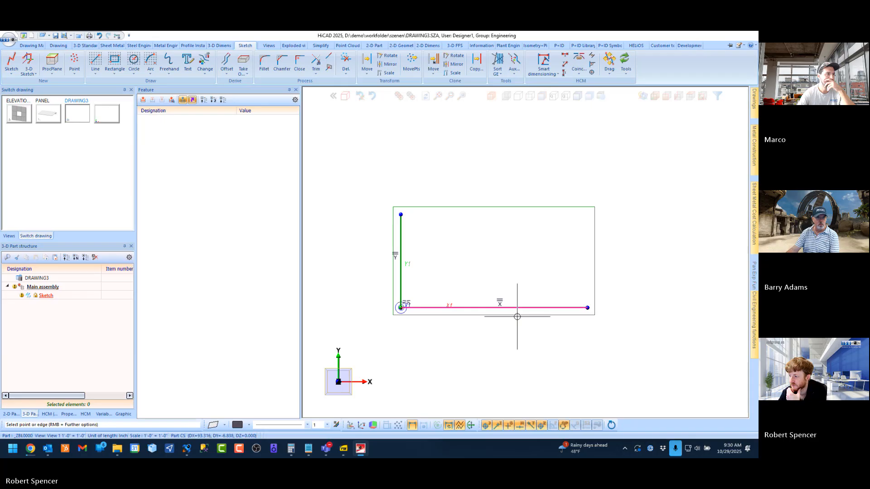
{"action": "left_click", "coordinate": [530, 313]}
{"action": "middle_click", "coordinate": [460, 307]}
{"action": "left_click", "coordinate": [426, 95]}
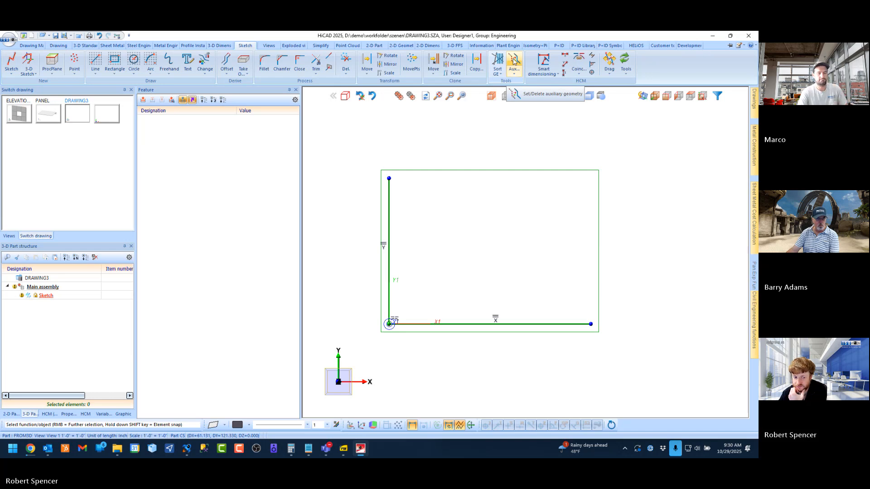
Step: Convert the vertical and horizontal sketch lines to auxiliary geometry
{"action": "left_click", "coordinate": [514, 61]}
{"action": "left_click", "coordinate": [389, 213]}
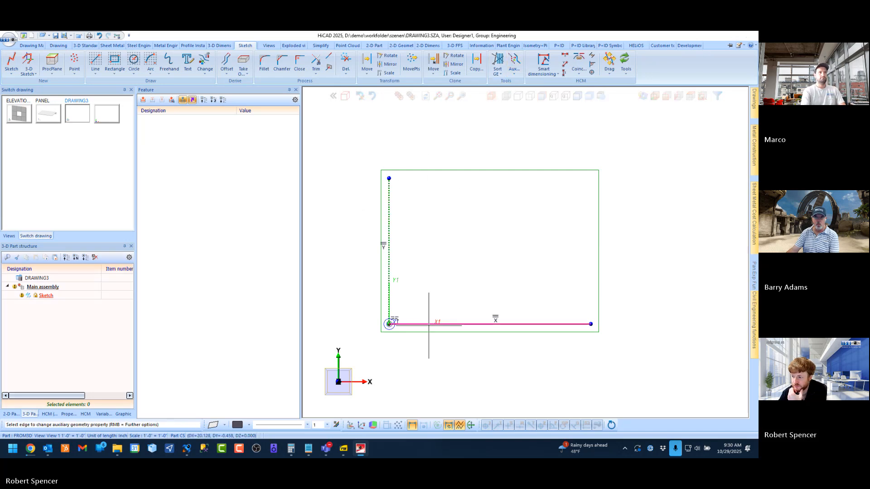
{"action": "left_click", "coordinate": [428, 323]}
{"action": "middle_click", "coordinate": [520, 255]}
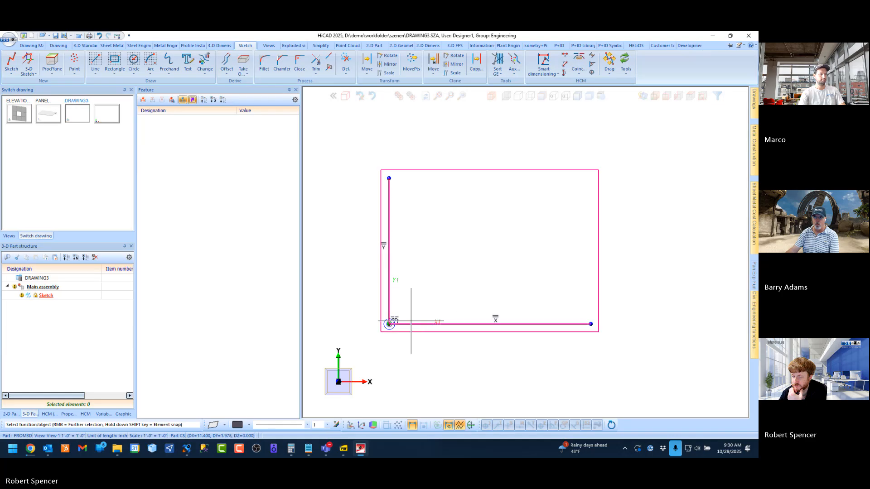
{"action": "scroll", "coordinate": [411, 321], "scroll_direction": "up", "scroll_amount": 2}
{"action": "scroll", "coordinate": [400, 351], "scroll_direction": "down", "scroll_amount": 2}
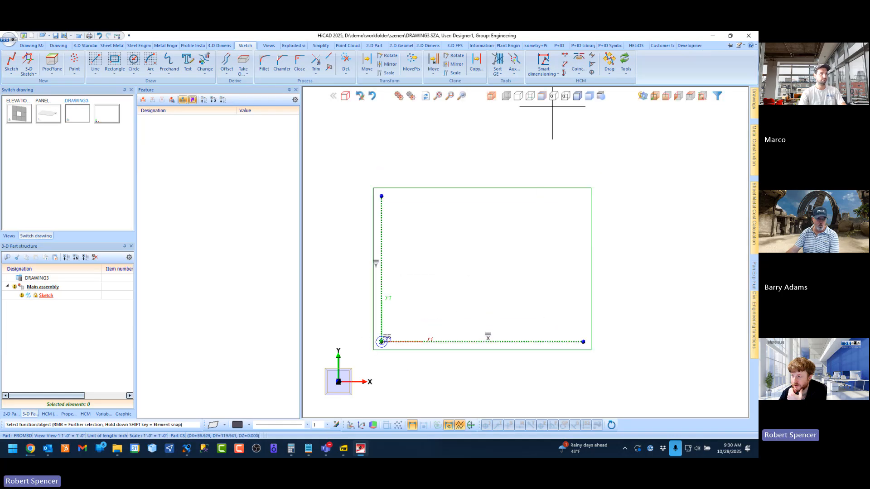
Step: Fix the horizontal and vertical auxiliary lines in place, agreeing to delete their constraints to other fixed geometries
{"action": "left_click", "coordinate": [593, 73]}
{"action": "left_click", "coordinate": [413, 348]}
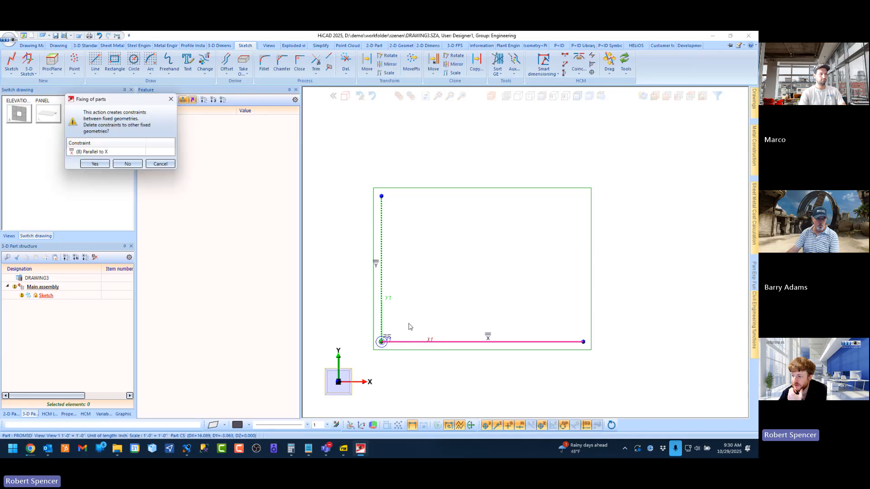
{"action": "left_click", "coordinate": [95, 163]}
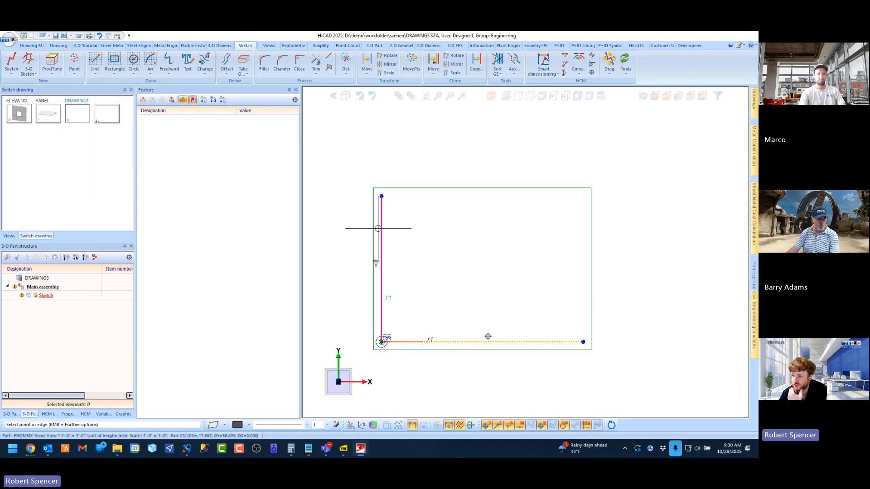
{"action": "left_click", "coordinate": [381, 227]}
{"action": "left_click", "coordinate": [95, 164]}
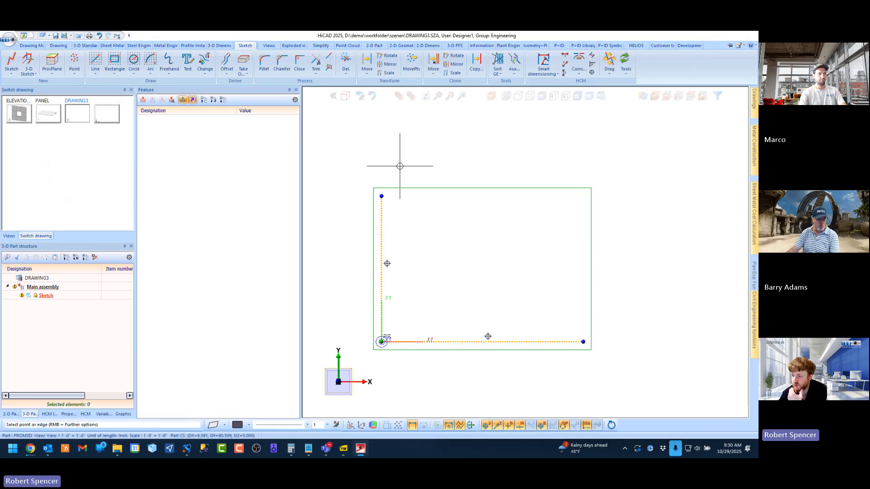
{"action": "scroll", "coordinate": [408, 253], "scroll_direction": "up", "scroll_amount": 1}
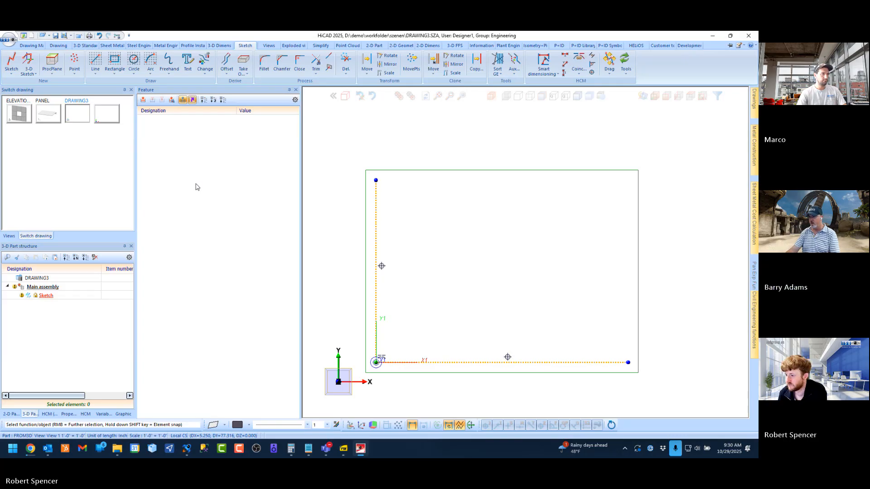
Step: Set the horizontal line's length to 100 inches with a smart dimension and delete that dimension
{"action": "scroll", "coordinate": [474, 165], "scroll_direction": "down", "scroll_amount": 2}
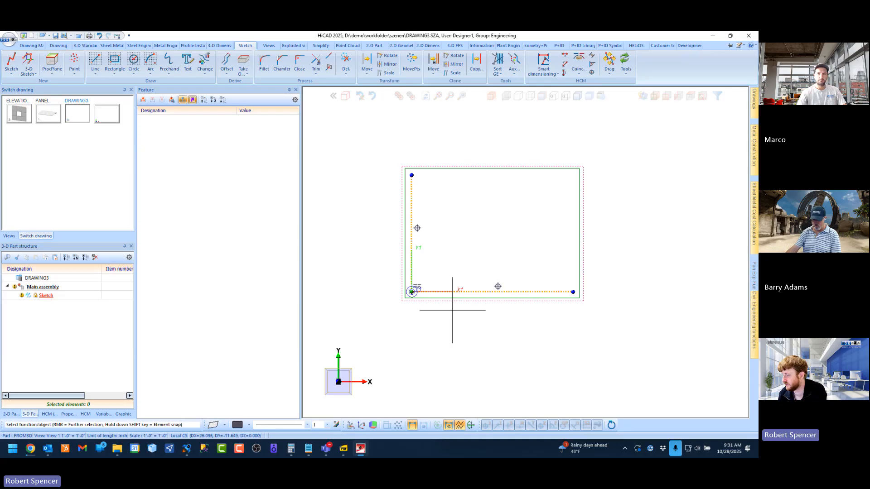
{"action": "scroll", "coordinate": [560, 189], "scroll_direction": "up", "scroll_amount": 1}
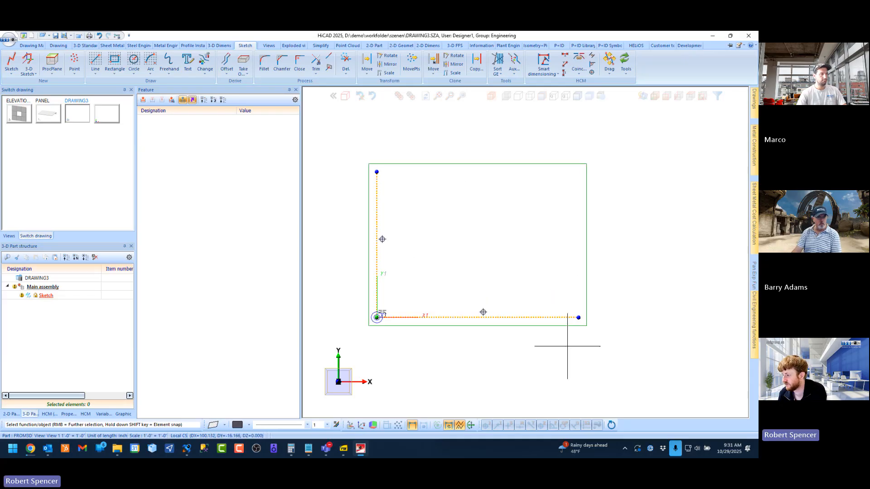
{"action": "left_click", "coordinate": [544, 61]}
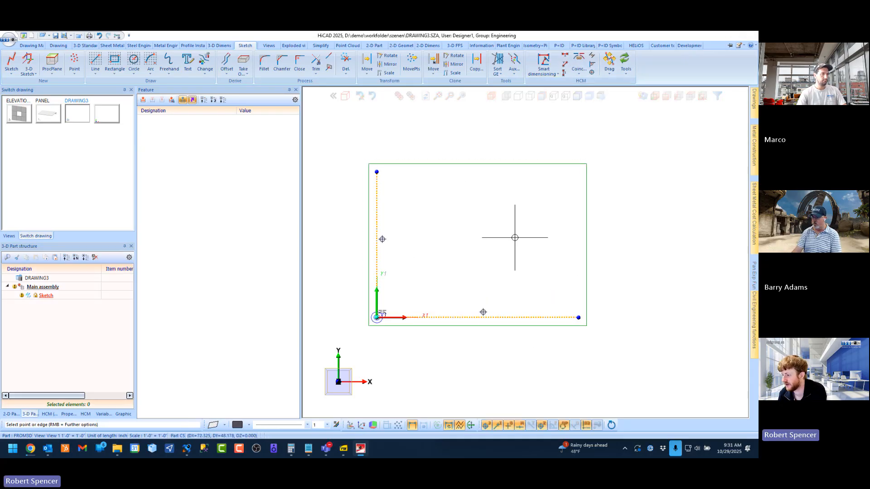
{"action": "left_click", "coordinate": [474, 327]}
{"action": "left_click", "coordinate": [479, 356]}
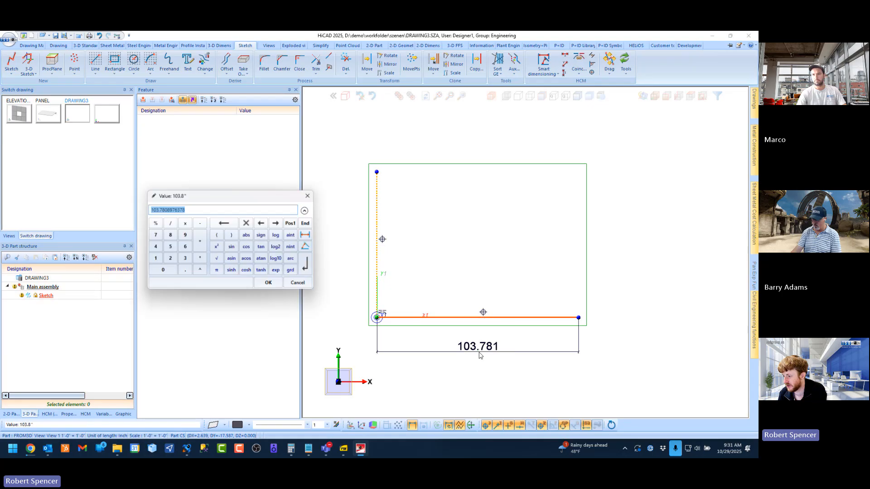
{"action": "type", "text": "1000"}
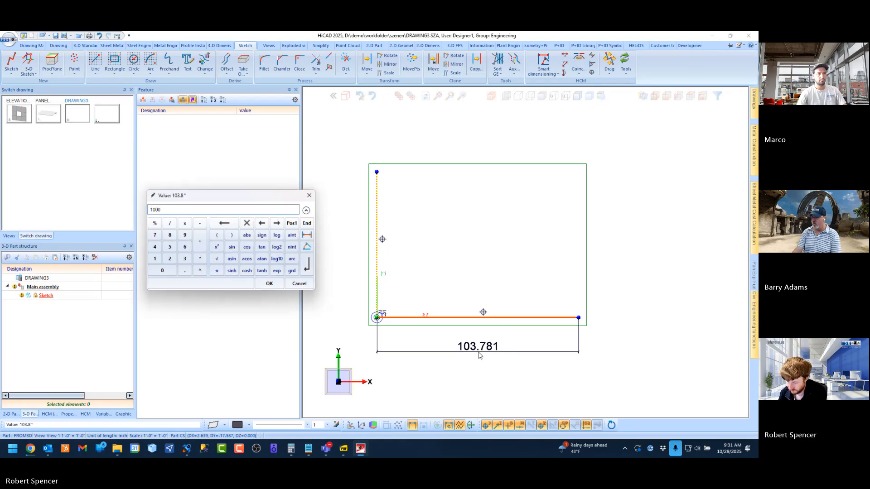
{"action": "key", "text": "Return"}
{"action": "key", "text": "Return"}
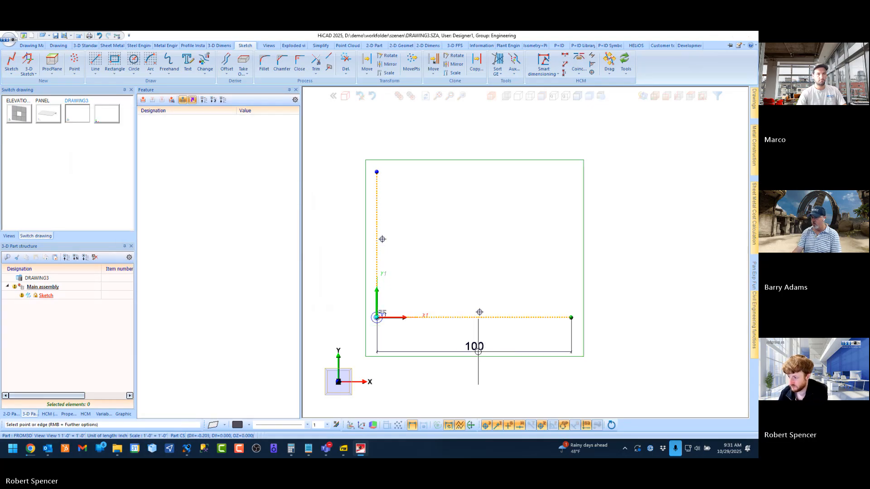
{"action": "right_click", "coordinate": [471, 353]}
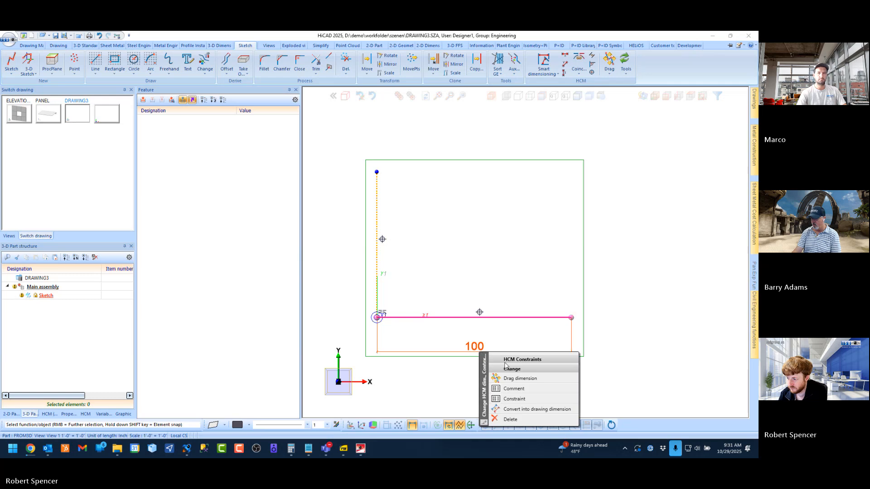
{"action": "left_click", "coordinate": [513, 419]}
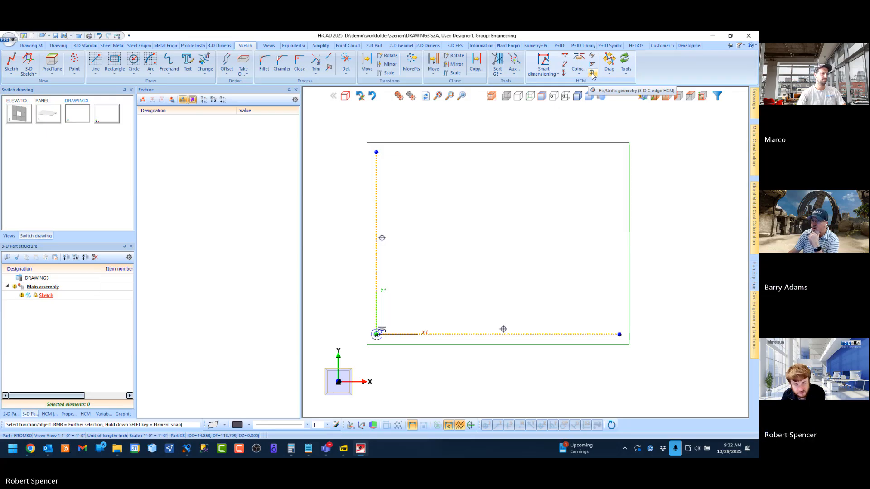
Step: Remove the fixing constraints from the horizontal and vertical auxiliary lines
{"action": "left_click", "coordinate": [593, 74]}
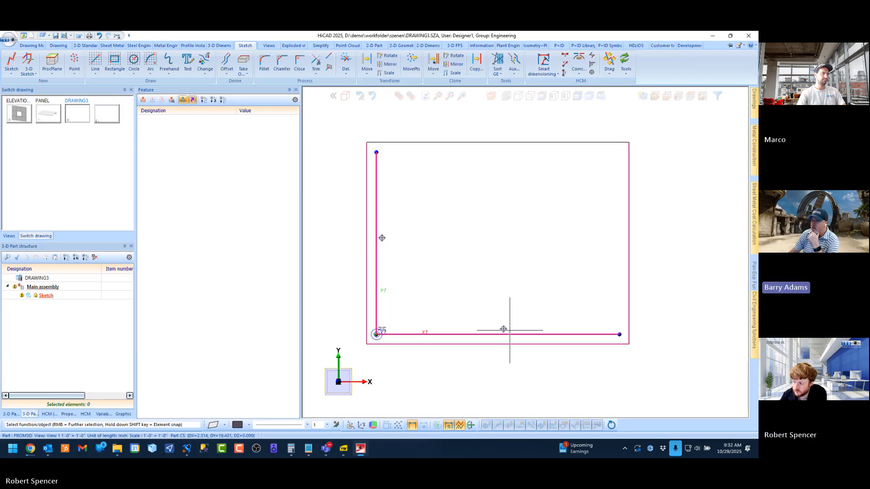
{"action": "left_click", "coordinate": [504, 331]}
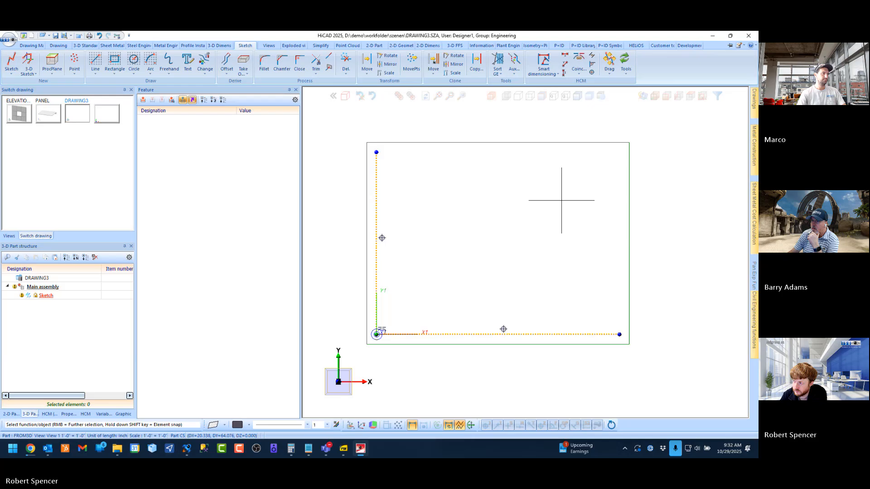
{"action": "left_click", "coordinate": [593, 73]}
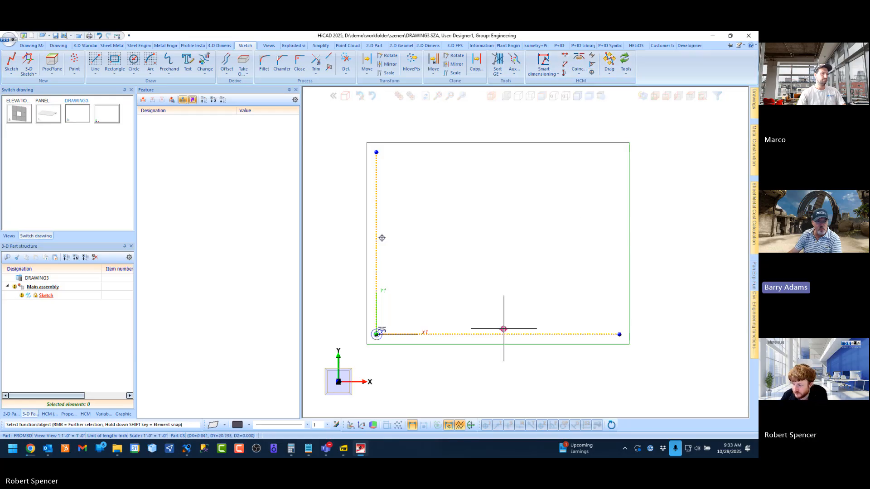
{"action": "left_click", "coordinate": [503, 329]}
{"action": "left_click", "coordinate": [531, 376]}
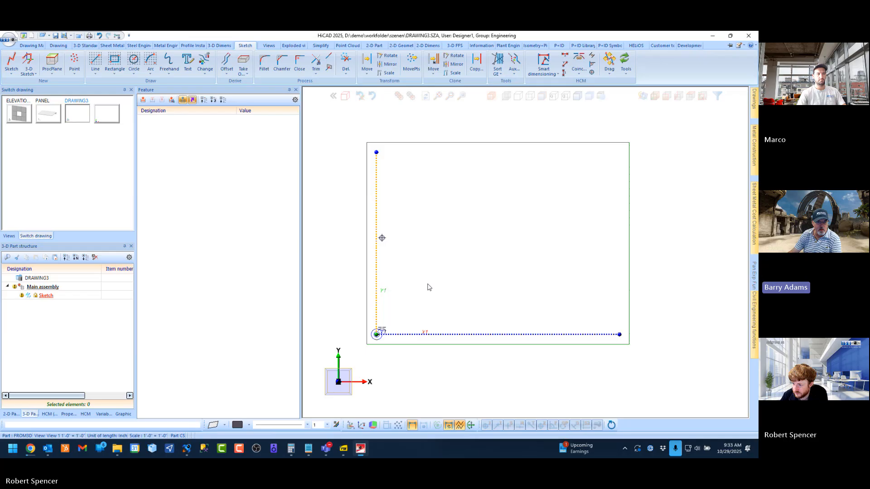
{"action": "left_click", "coordinate": [383, 238]}
{"action": "left_click", "coordinate": [426, 285]}
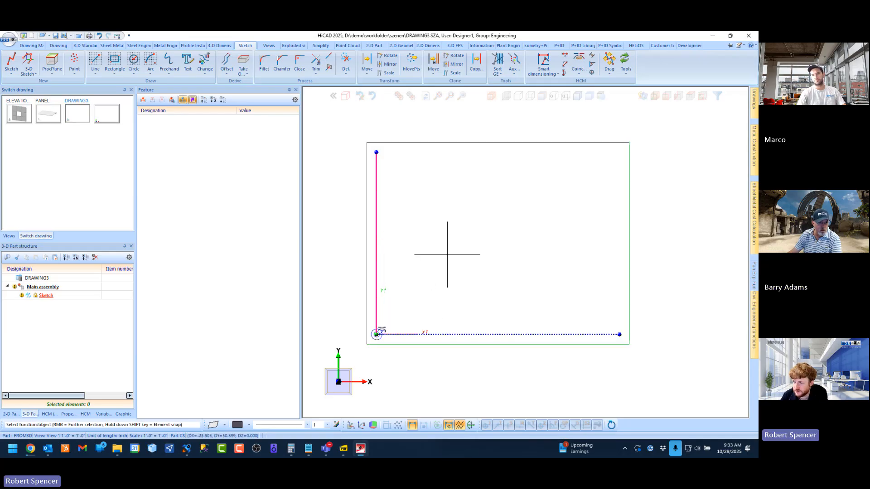
Step: Reactivate the sketch and fix the horizontal and vertical auxiliary lines in place
{"action": "left_click", "coordinate": [44, 287]}
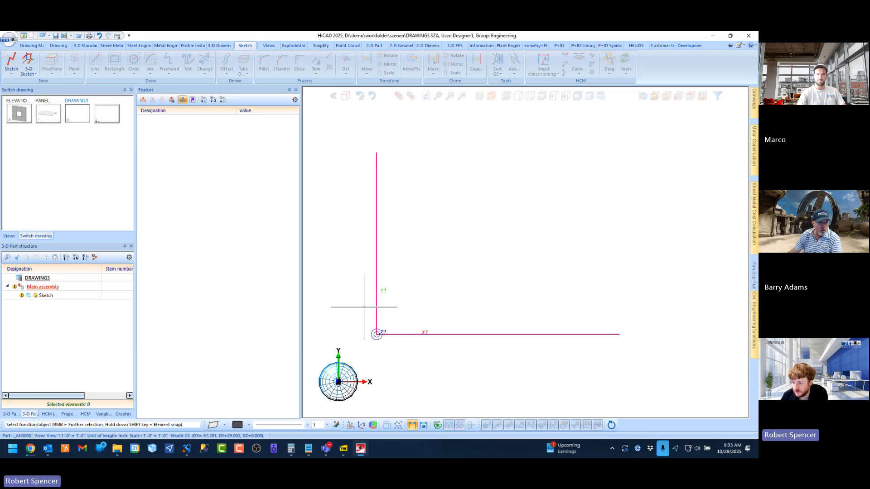
{"action": "left_click", "coordinate": [377, 317]}
{"action": "scroll", "coordinate": [376, 334], "scroll_direction": "up", "scroll_amount": 4}
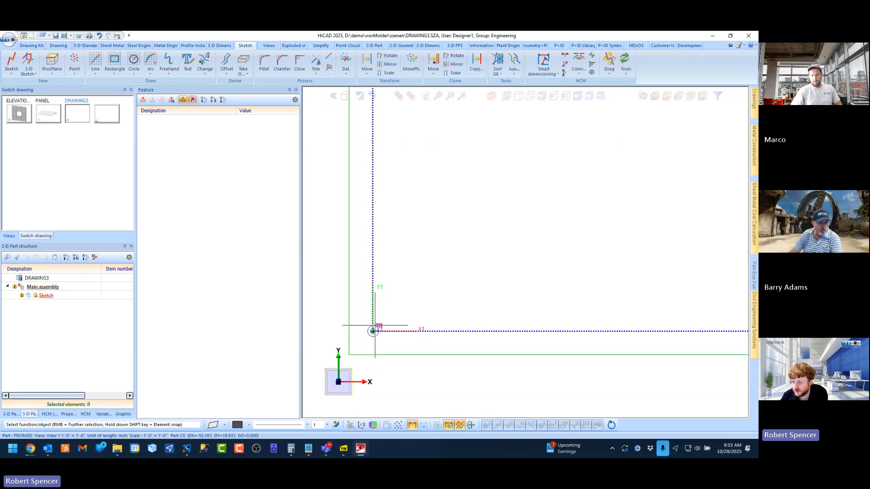
{"action": "scroll", "coordinate": [375, 326], "scroll_direction": "down", "scroll_amount": 4}
{"action": "scroll", "coordinate": [372, 335], "scroll_direction": "up", "scroll_amount": 2}
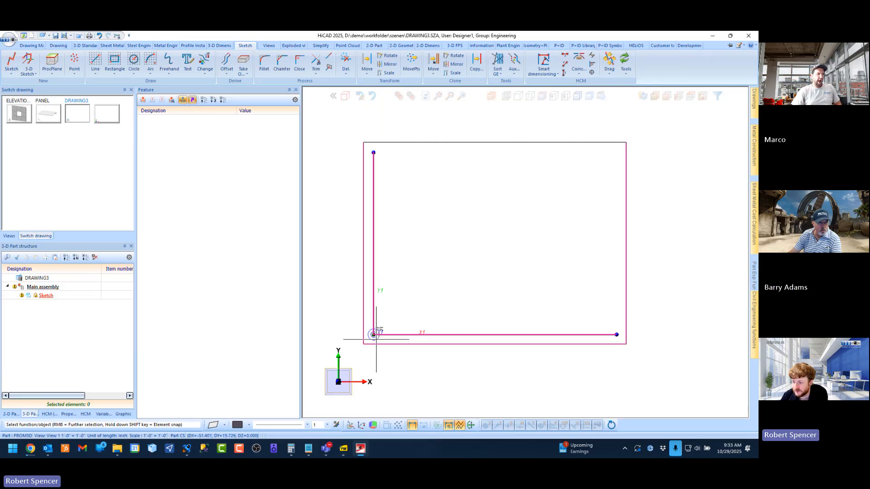
{"action": "scroll", "coordinate": [377, 338], "scroll_direction": "up", "scroll_amount": 3}
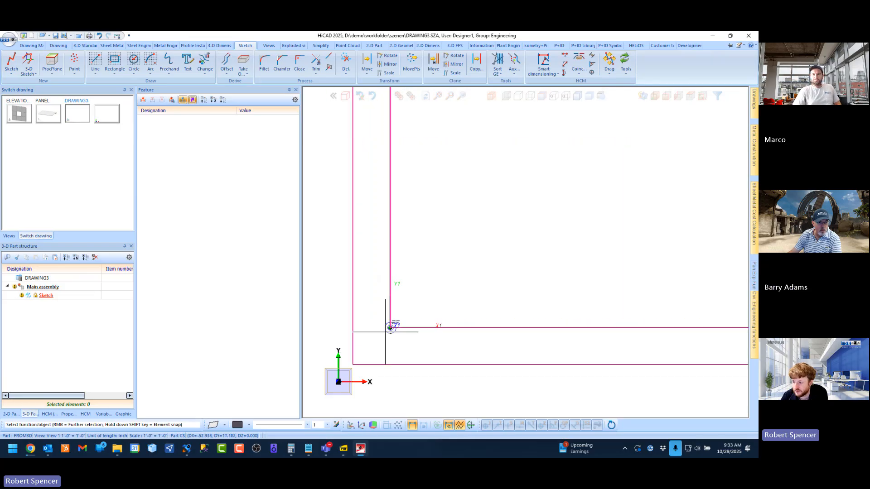
{"action": "scroll", "coordinate": [385, 335], "scroll_direction": "down", "scroll_amount": 4}
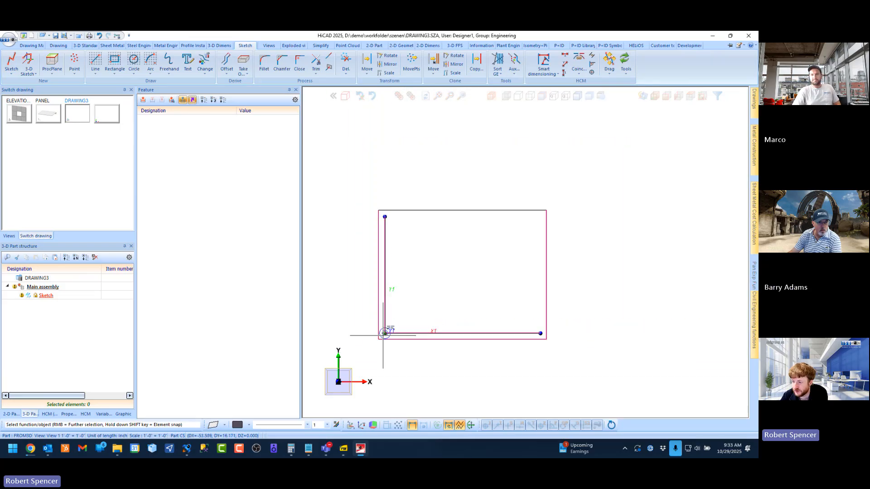
{"action": "left_click", "coordinate": [592, 72]}
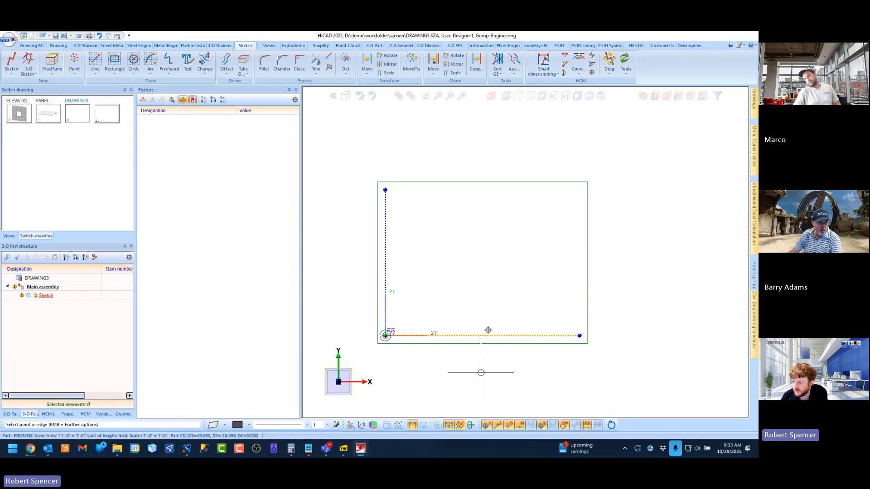
{"action": "left_click", "coordinate": [386, 267]}
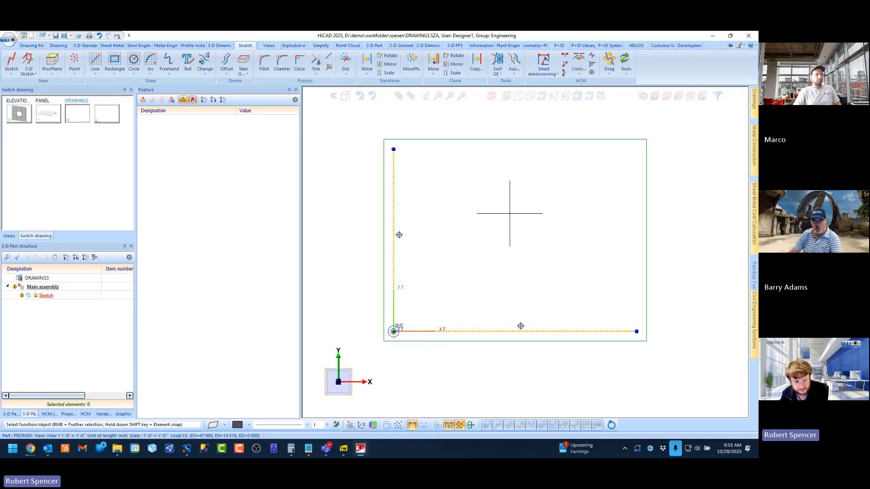
Step: Switch to the training book PDF and review the page 93 instructions for creating and parameterizing the installation element
{"action": "left_click", "coordinate": [515, 61]}
{"action": "scroll", "coordinate": [469, 248], "scroll_direction": "down", "scroll_amount": 1}
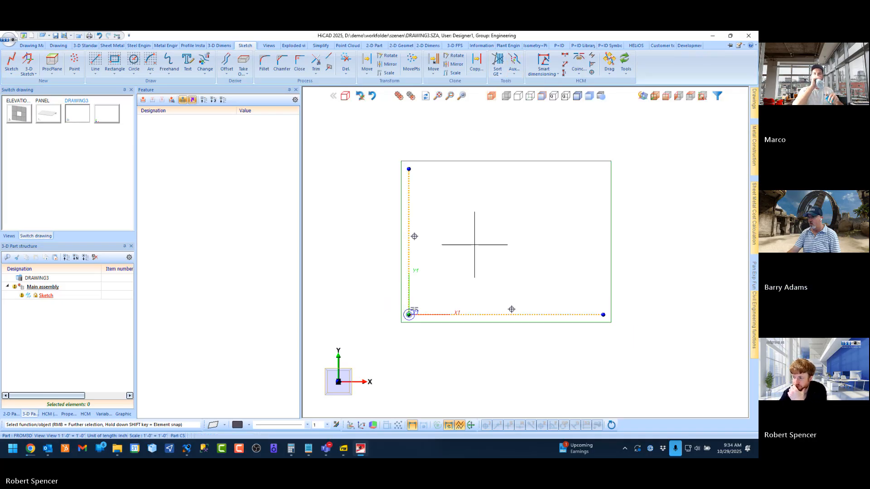
{"action": "left_click", "coordinate": [344, 455]}
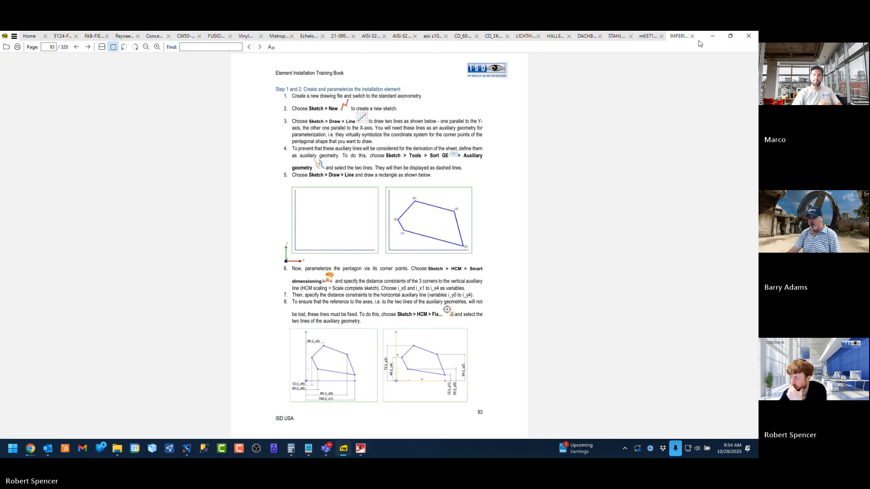
{"action": "left_click", "coordinate": [713, 35]}
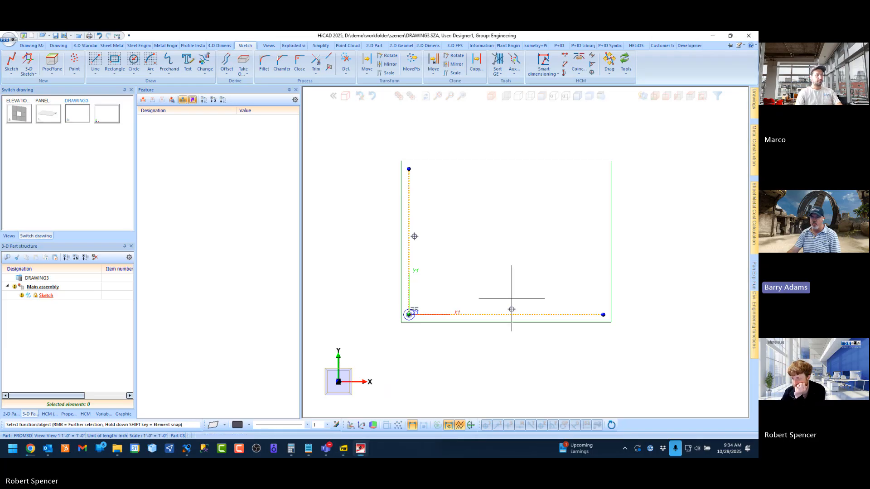
{"action": "scroll", "coordinate": [512, 298], "scroll_direction": "up", "scroll_amount": 2}
{"action": "scroll", "coordinate": [482, 268], "scroll_direction": "down", "scroll_amount": 1}
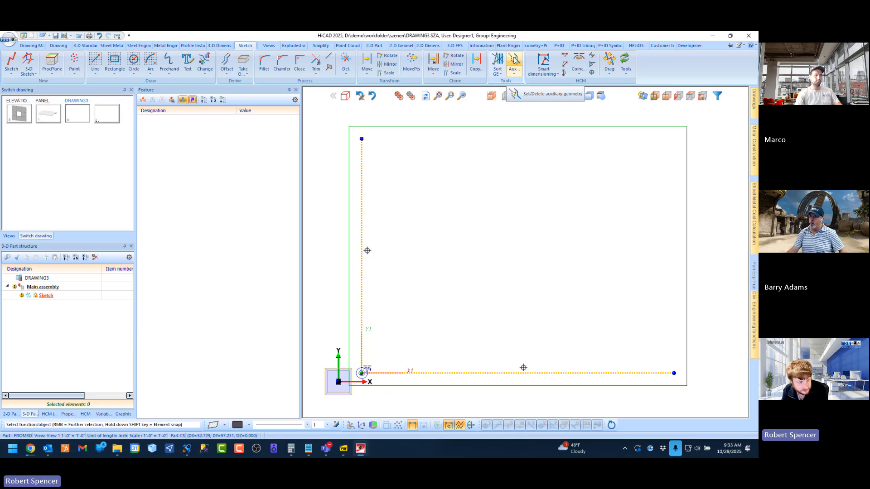
{"action": "left_click", "coordinate": [515, 61]}
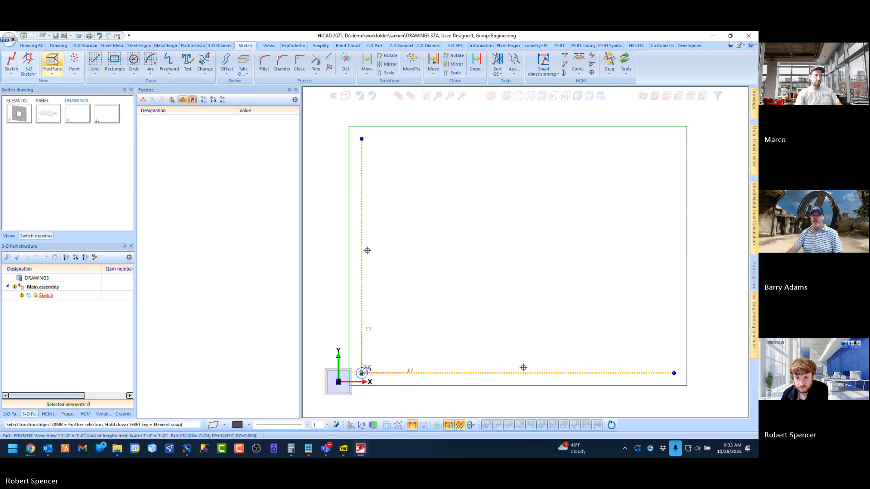
Step: Save the drawing as 5_SIDED_PANEL in the Mullets Aluminum customer folder and make the sketch active again
{"action": "left_click", "coordinate": [64, 36]}
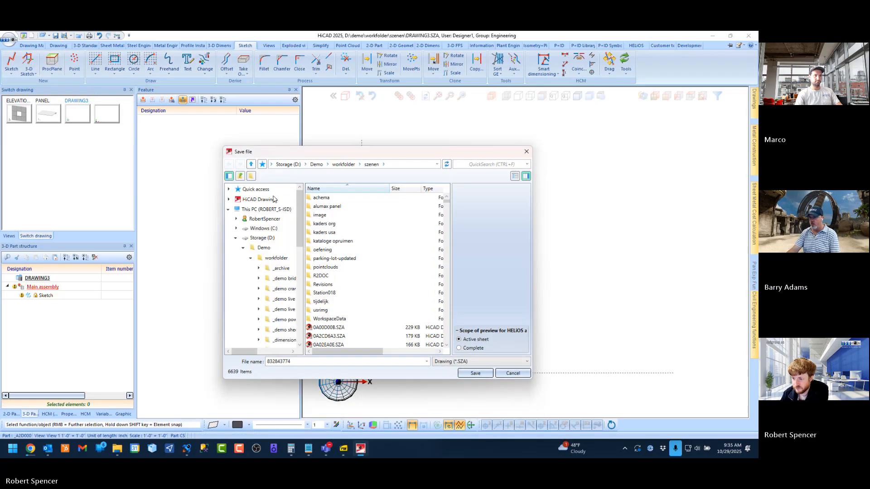
{"action": "left_click", "coordinate": [236, 219]}
{"action": "left_click", "coordinate": [269, 249]}
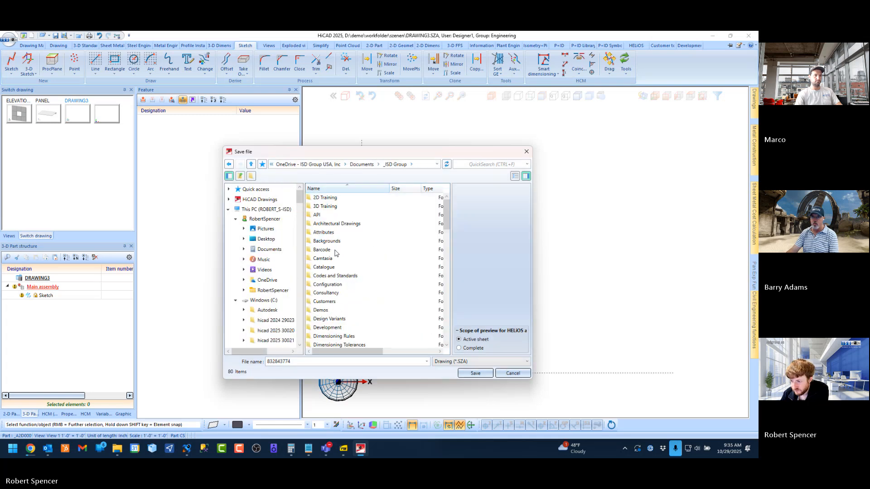
{"action": "double_click", "coordinate": [337, 302]}
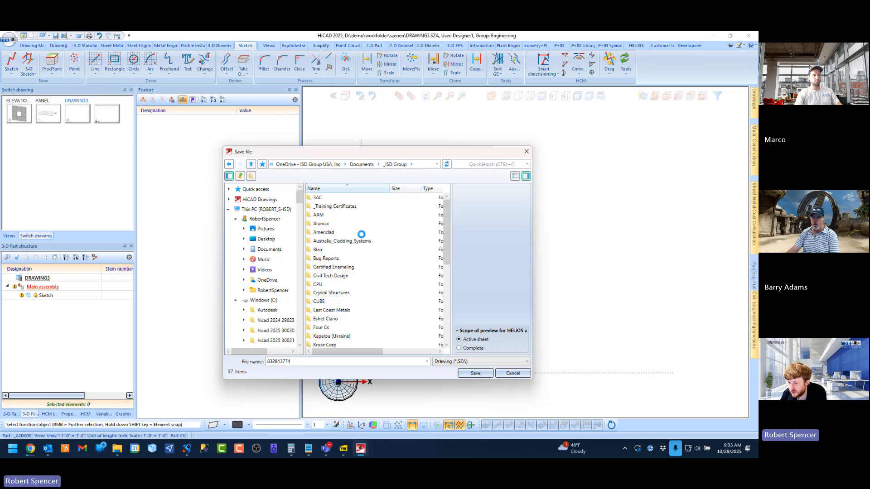
{"action": "scroll", "coordinate": [357, 288], "scroll_direction": "down", "scroll_amount": 3}
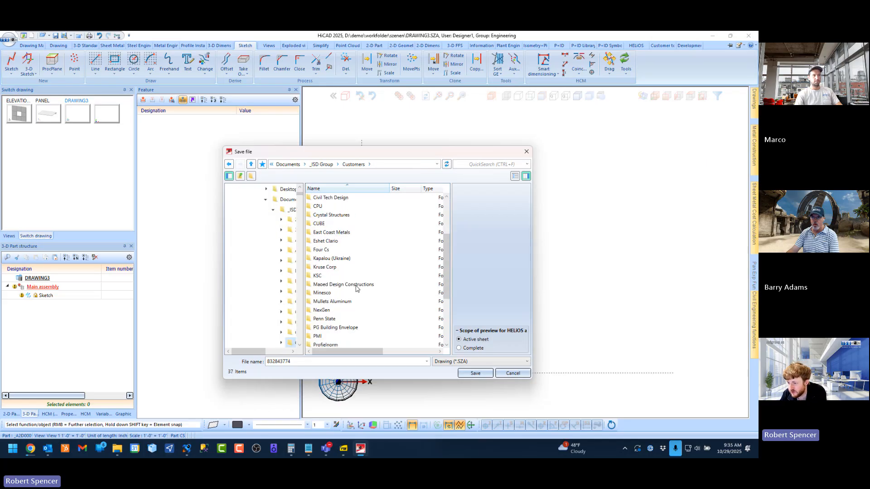
{"action": "double_click", "coordinate": [340, 302]}
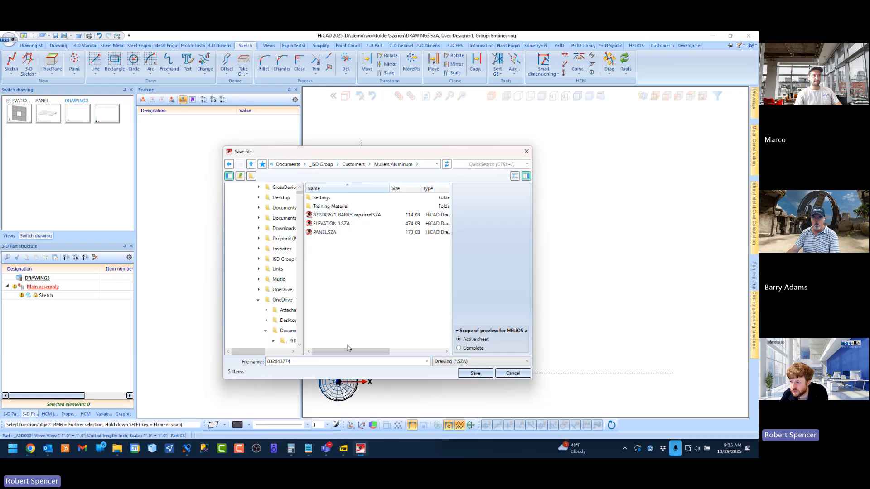
{"action": "double_click", "coordinate": [305, 361]}
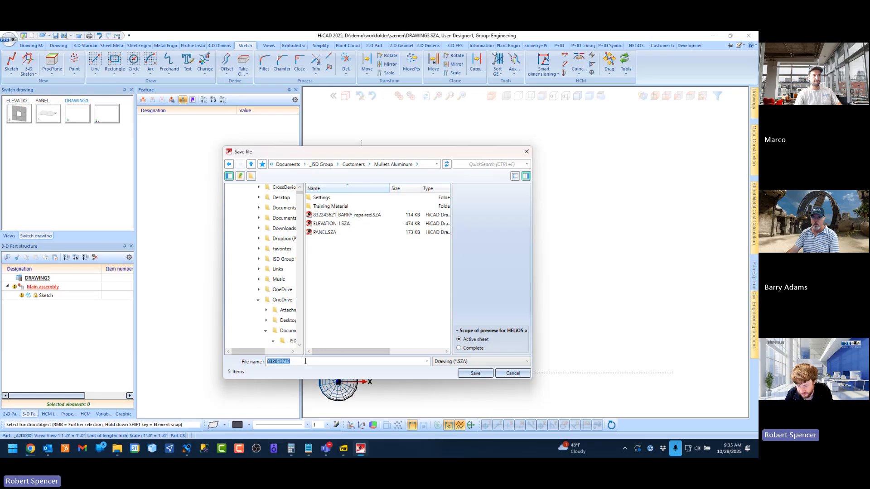
{"action": "type", "text": "5"}
{"action": "key", "text": "BackSpace"}
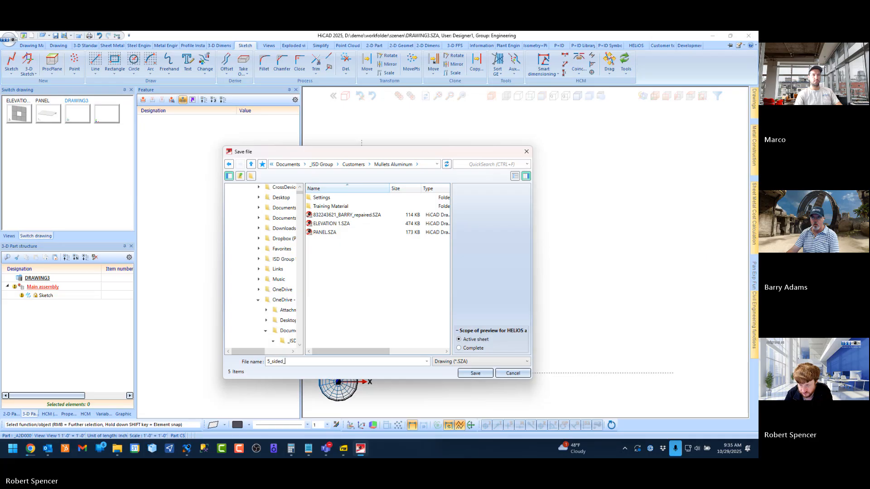
{"action": "key", "text": "Return"}
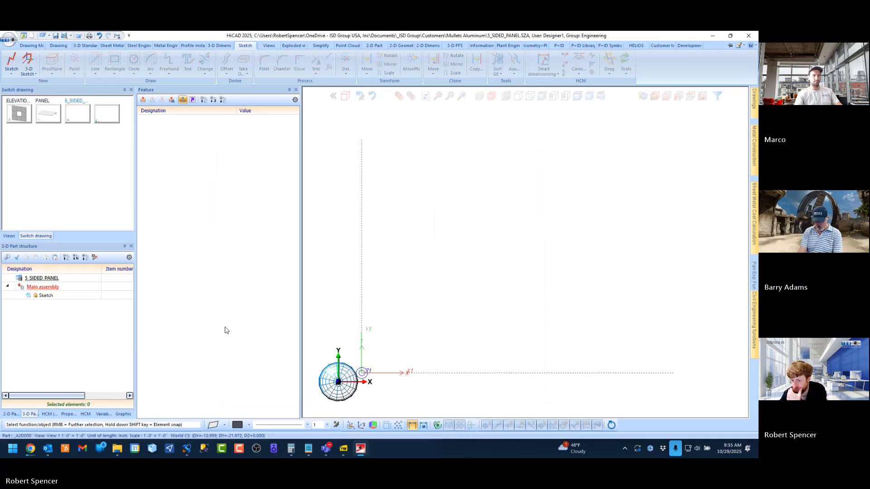
{"action": "left_click", "coordinate": [44, 297]}
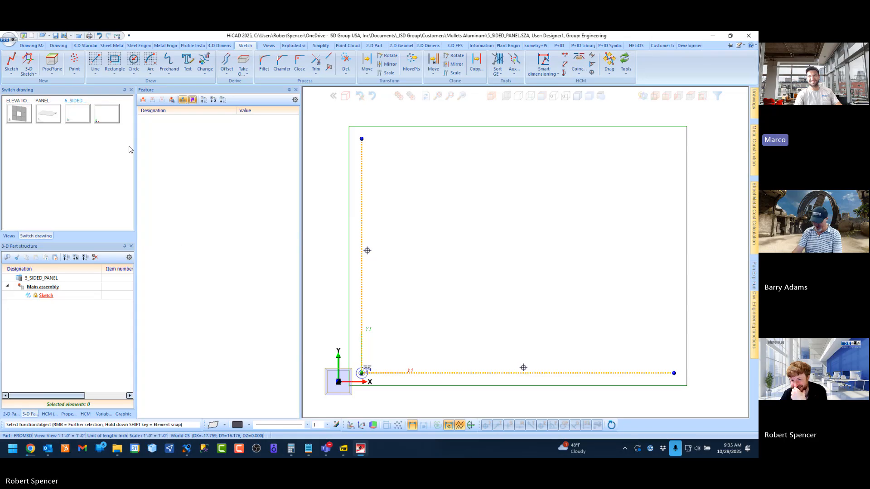
Step: Switch to the empty drawing and show the Data save system settings in the ISD Configuration Editor
{"action": "left_click", "coordinate": [105, 110]}
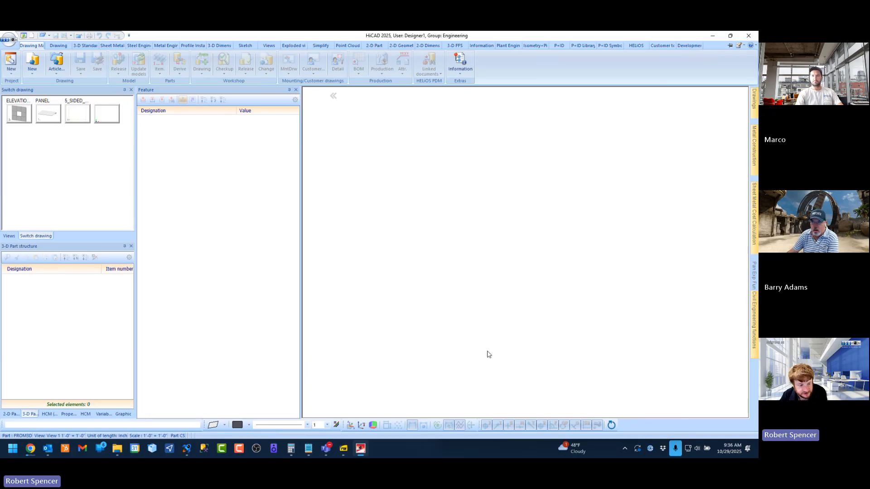
{"action": "left_click", "coordinate": [739, 47]}
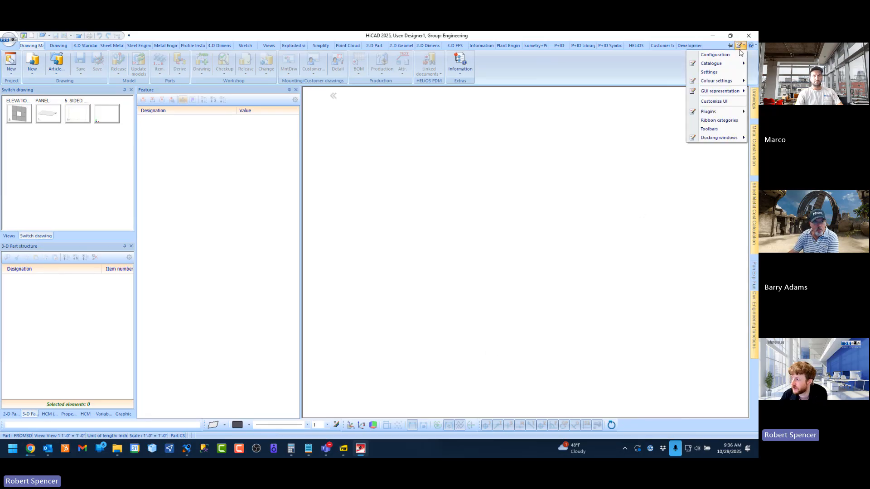
{"action": "left_click", "coordinate": [739, 47]}
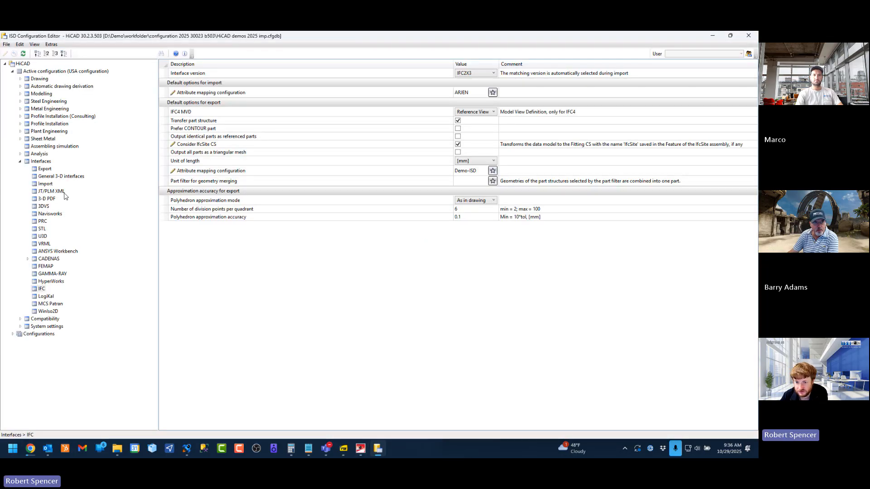
{"action": "left_click", "coordinate": [20, 162]}
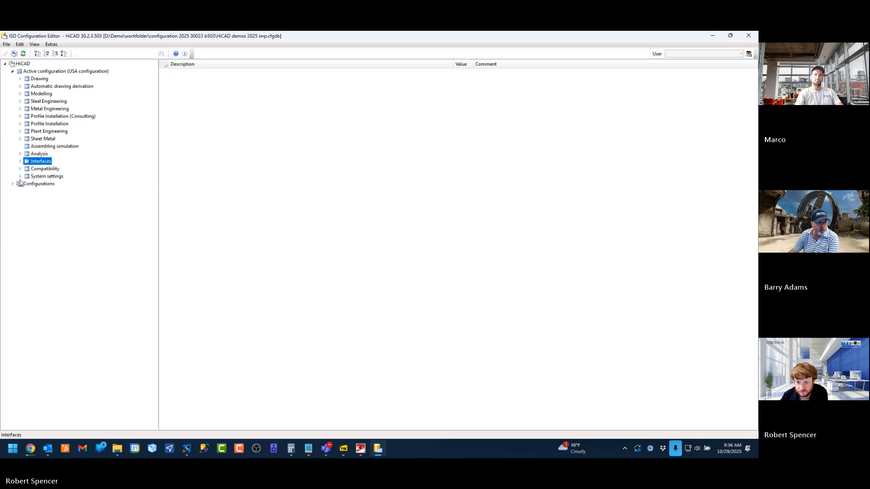
{"action": "left_click", "coordinate": [19, 178]}
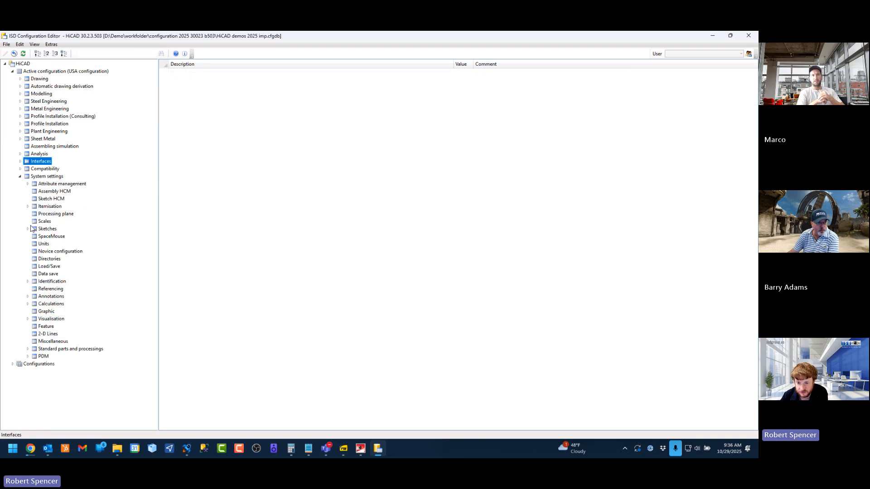
{"action": "left_click", "coordinate": [49, 266]}
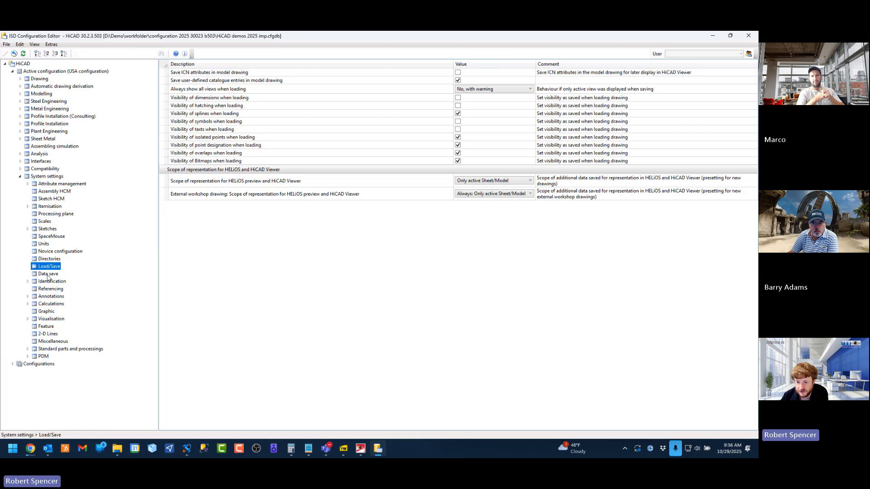
{"action": "left_click", "coordinate": [45, 274]}
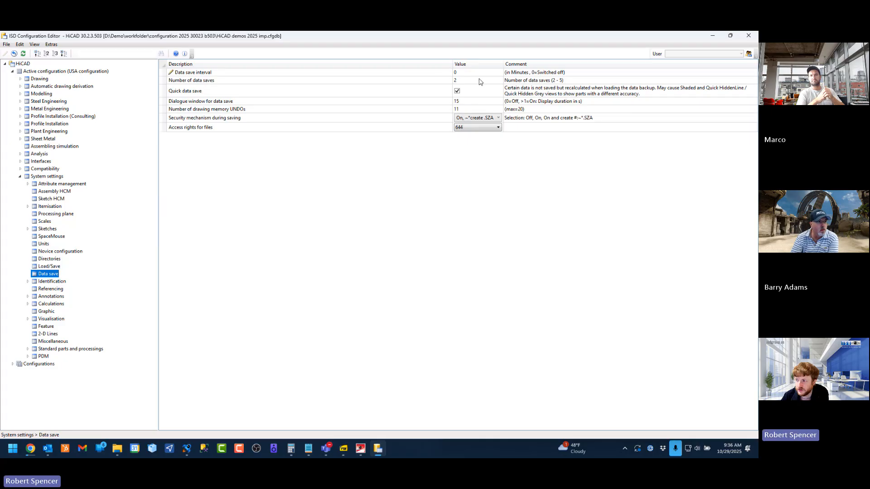
Step: Examine the data save interval and its options in the Data save settings, and minimize the configuration editor
{"action": "left_click", "coordinate": [464, 74]}
{"action": "left_click", "coordinate": [464, 74]}
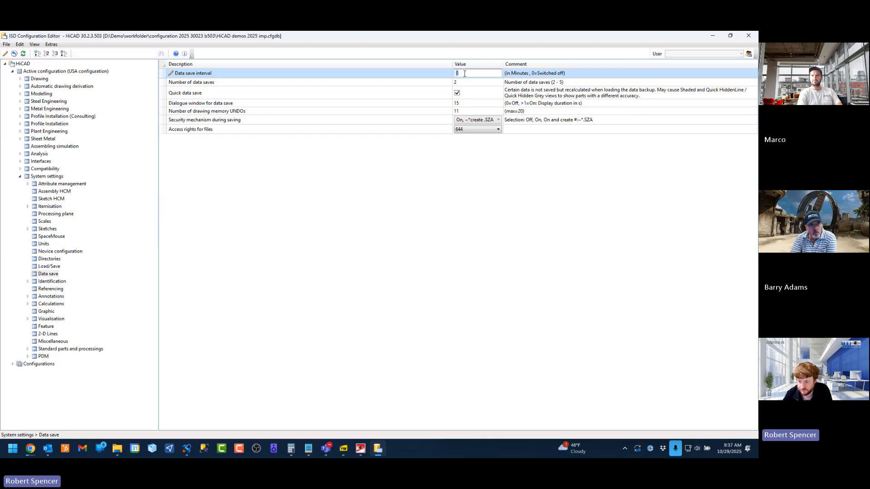
{"action": "left_click", "coordinate": [362, 449]}
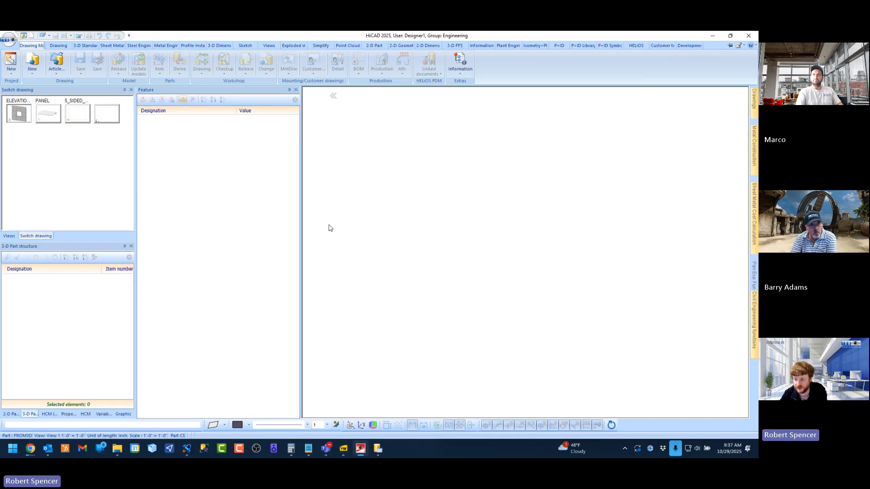
{"action": "left_click", "coordinate": [713, 35]}
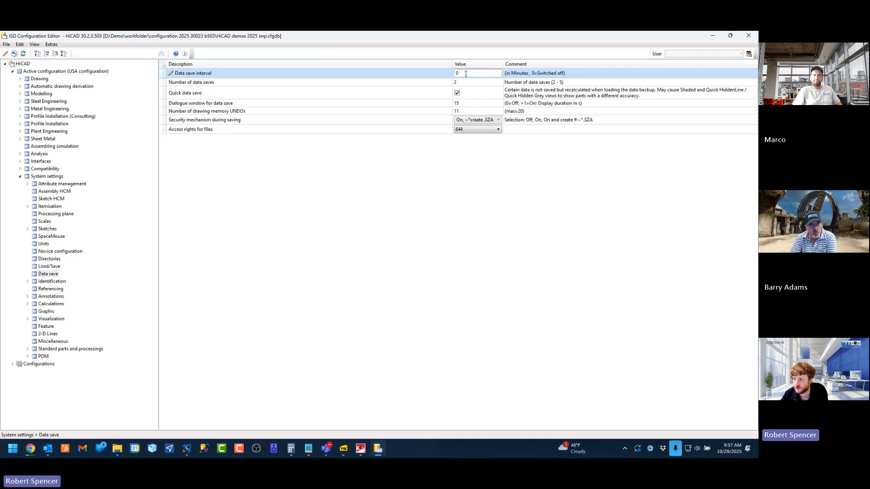
{"action": "double_click", "coordinate": [466, 74]}
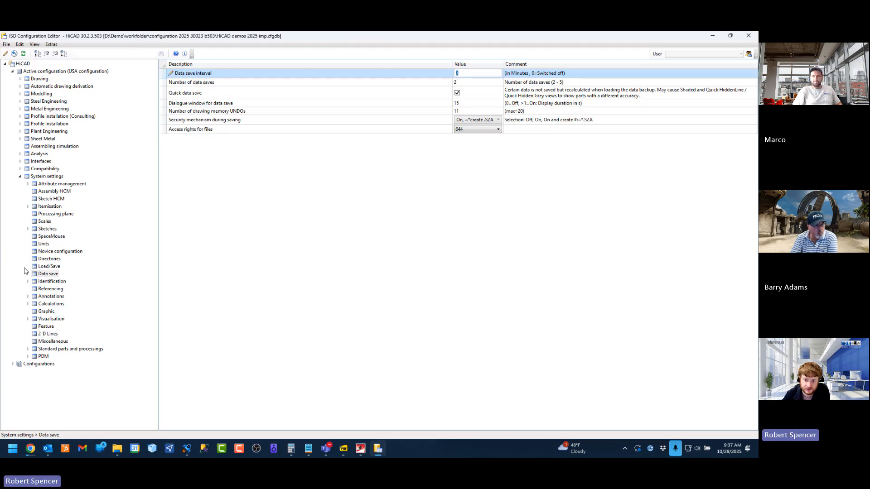
{"action": "left_click", "coordinate": [40, 275]}
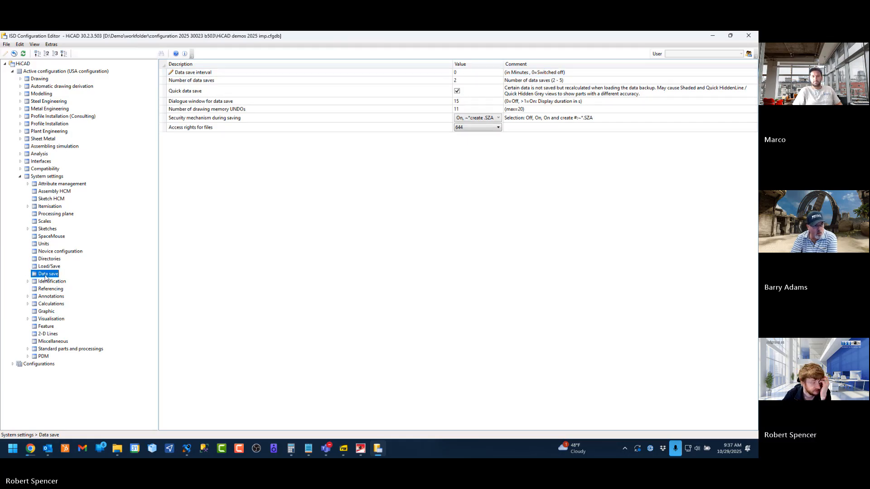
{"action": "left_click", "coordinate": [466, 72]}
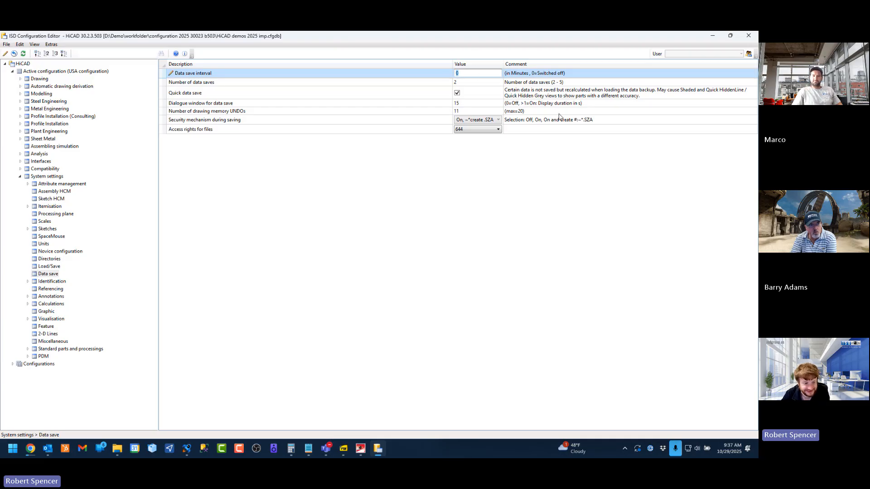
{"action": "left_click", "coordinate": [714, 36]}
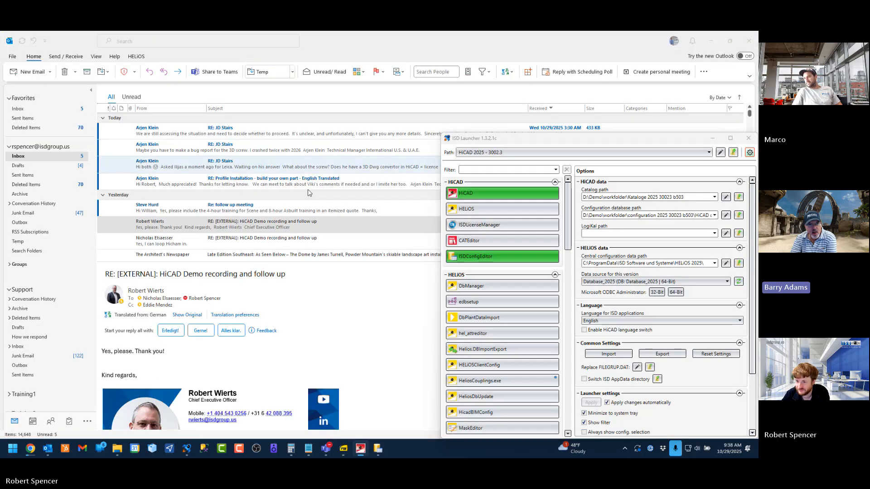
Step: Switch back to HiCAD, make the 5_SIDED_PANEL drawing active, and check the pentagon figure on page 93 of the training book PDF
{"action": "left_click", "coordinate": [362, 449]}
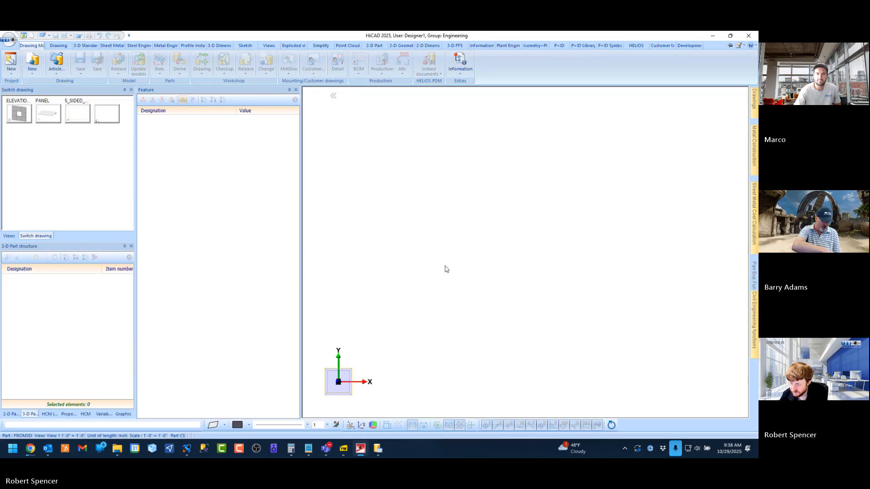
{"action": "left_click", "coordinate": [78, 36]}
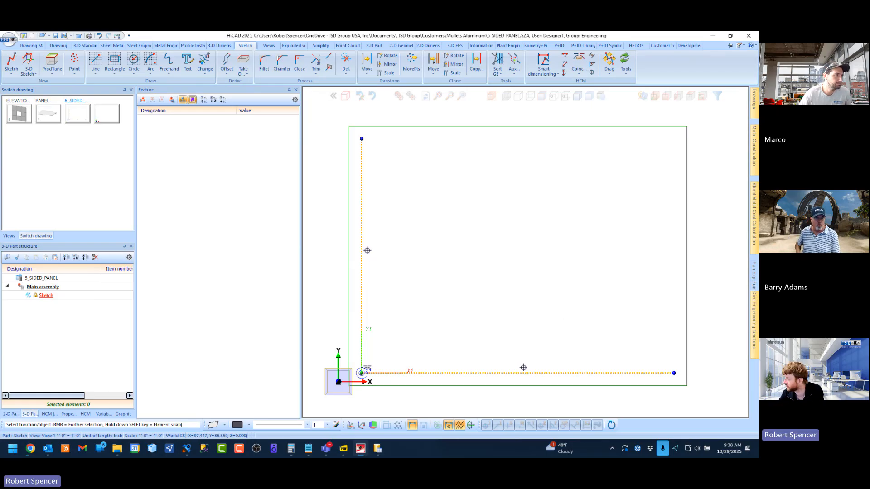
{"action": "key", "text": "alt+Tab"}
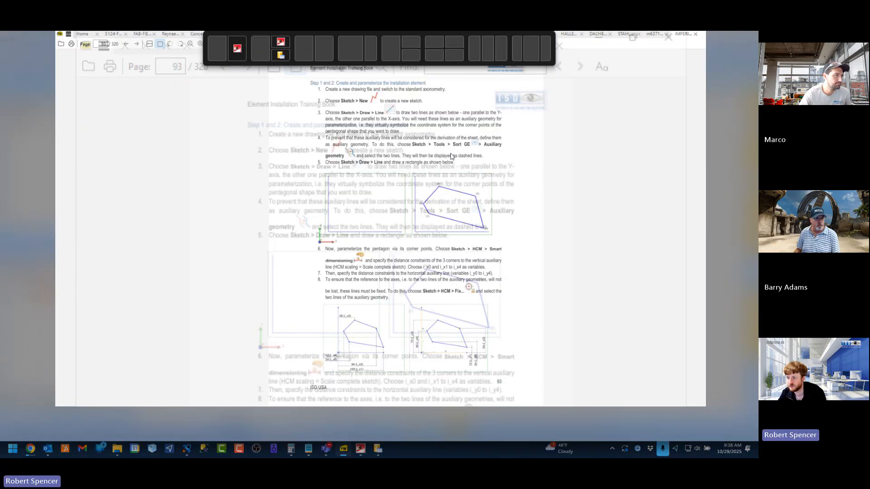
{"action": "scroll", "coordinate": [467, 258], "scroll_direction": "up", "scroll_amount": 3, "text": "ctrl"}
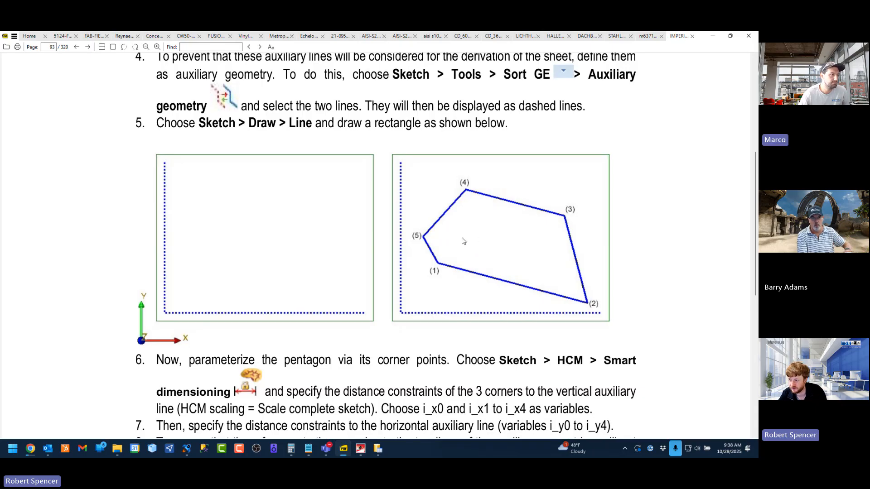
{"action": "scroll", "coordinate": [462, 243], "scroll_direction": "down", "scroll_amount": 2, "text": "ctrl"}
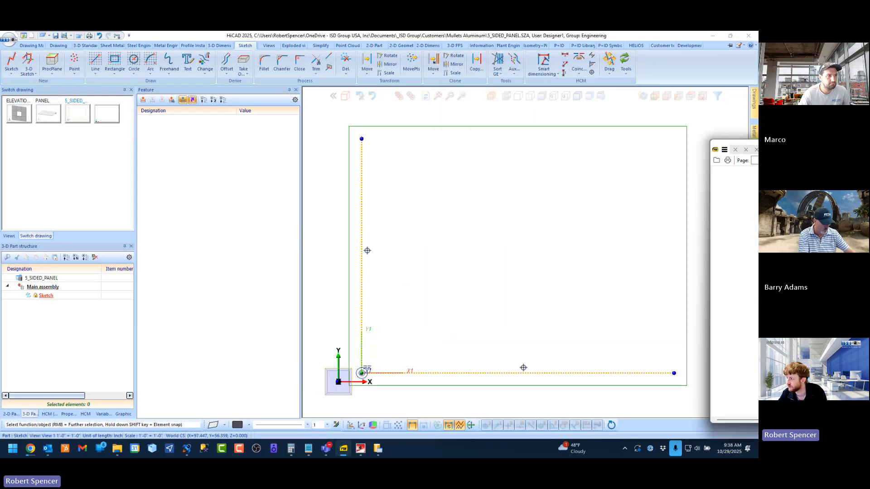
{"action": "left_click", "coordinate": [713, 35]}
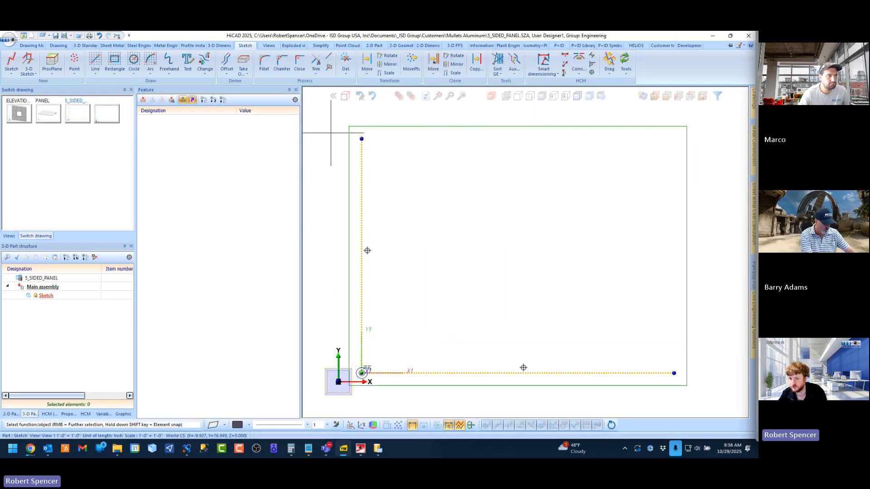
Step: Draw a closed pentagon polyline with angle grid 5 between the auxiliary lines, its lower corners about 17 and 87 inches from the vertical line
{"action": "left_click", "coordinate": [95, 61]}
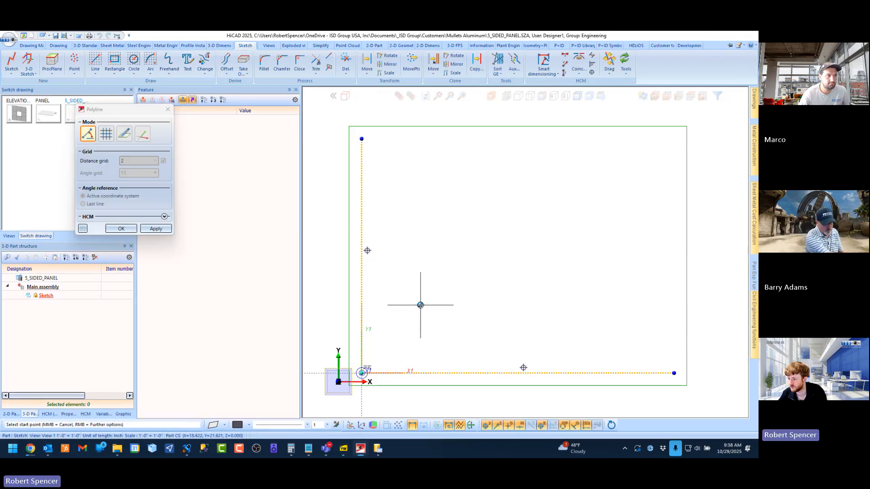
{"action": "left_click", "coordinate": [413, 310]}
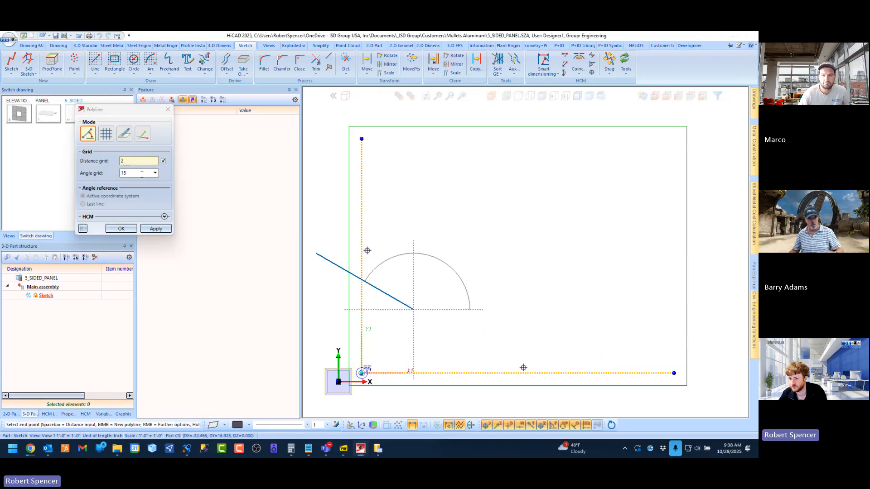
{"action": "left_click", "coordinate": [142, 174]}
{"action": "type", "text": "5"}
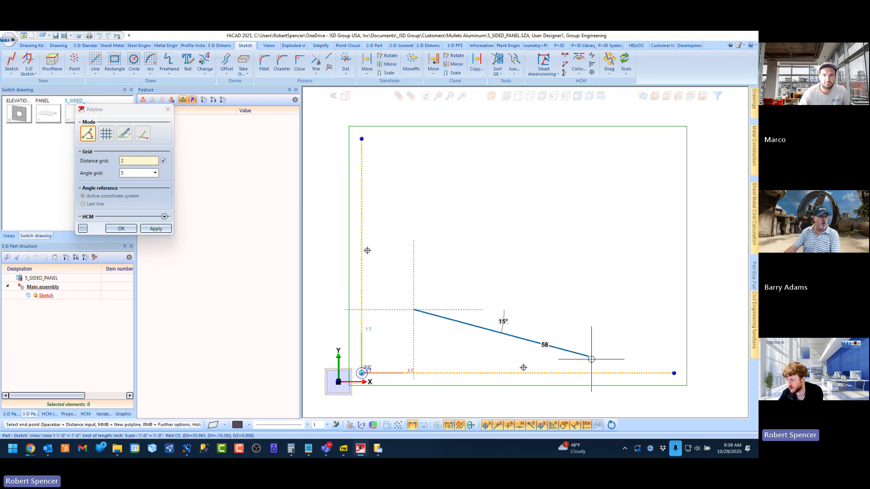
{"action": "left_click", "coordinate": [635, 349]}
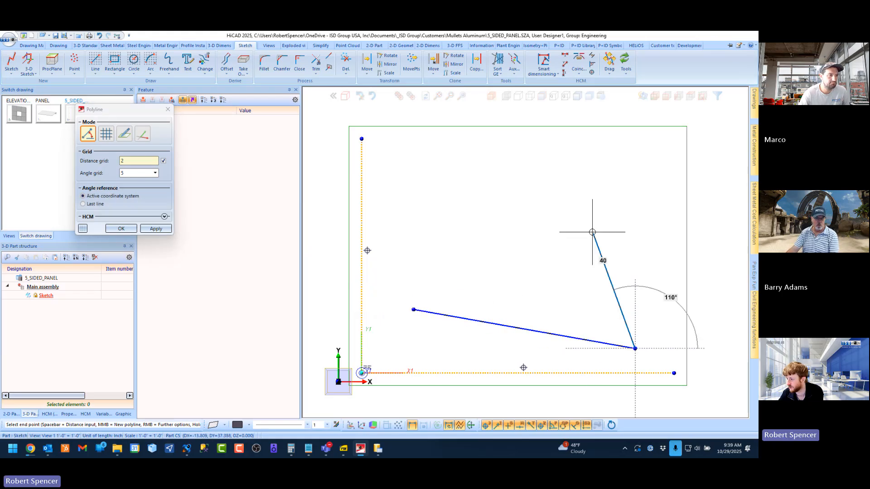
{"action": "left_click", "coordinate": [590, 226]}
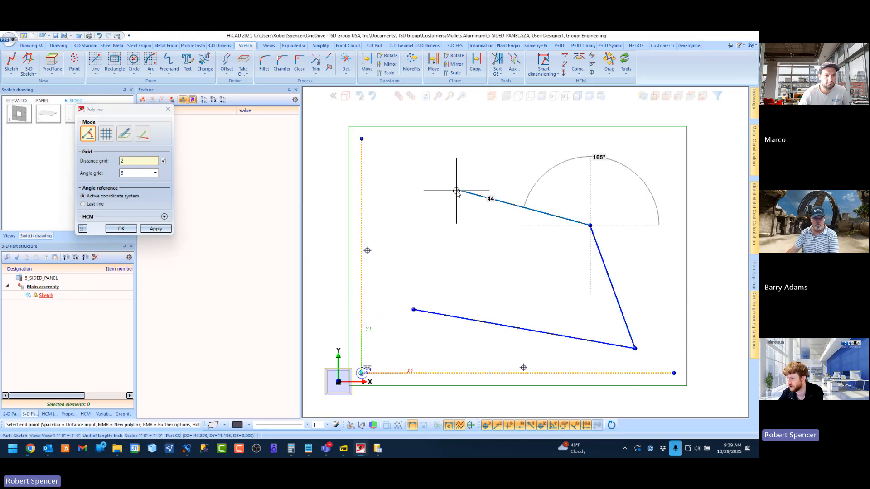
{"action": "left_click", "coordinate": [457, 189]}
{"action": "left_click", "coordinate": [391, 256]}
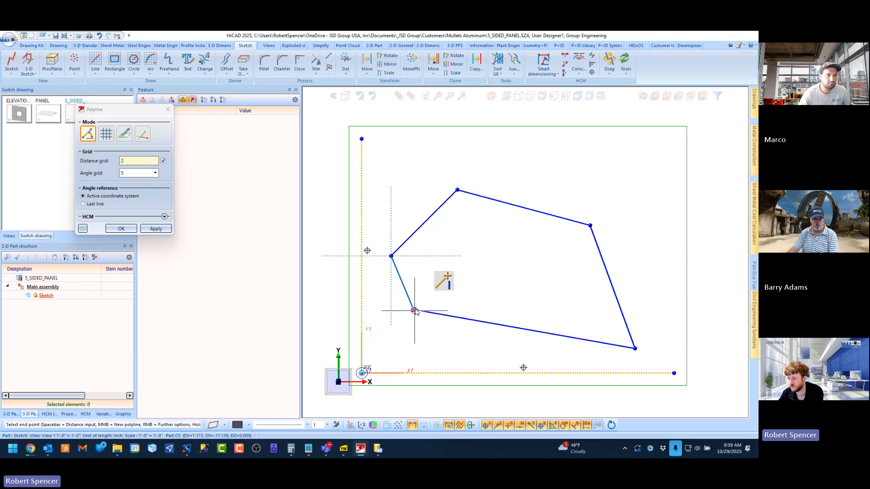
{"action": "left_click", "coordinate": [413, 310]}
{"action": "middle_click", "coordinate": [444, 239]}
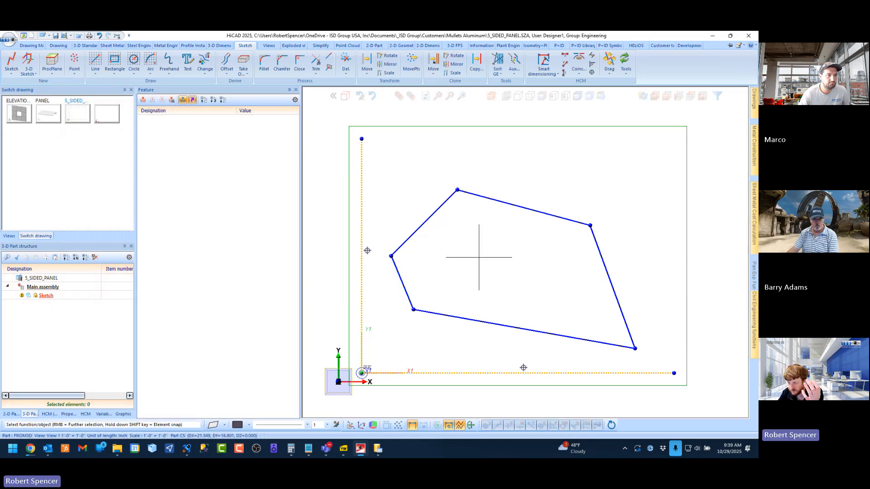
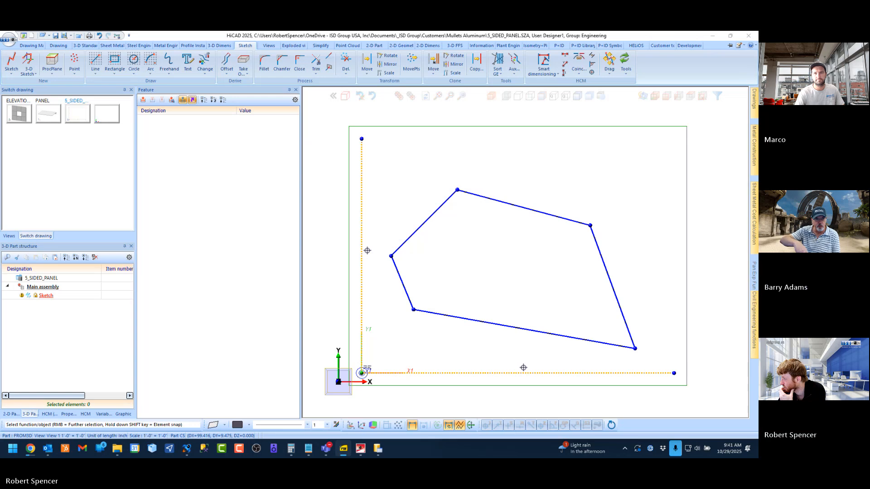
Step: Review the corner dimensioning instructions and variable names for the pentagon in the training book PDF, and return to HiCAD
{"action": "left_click_drag", "start_coordinate": [394, 457], "coordinate": [381, 32]}
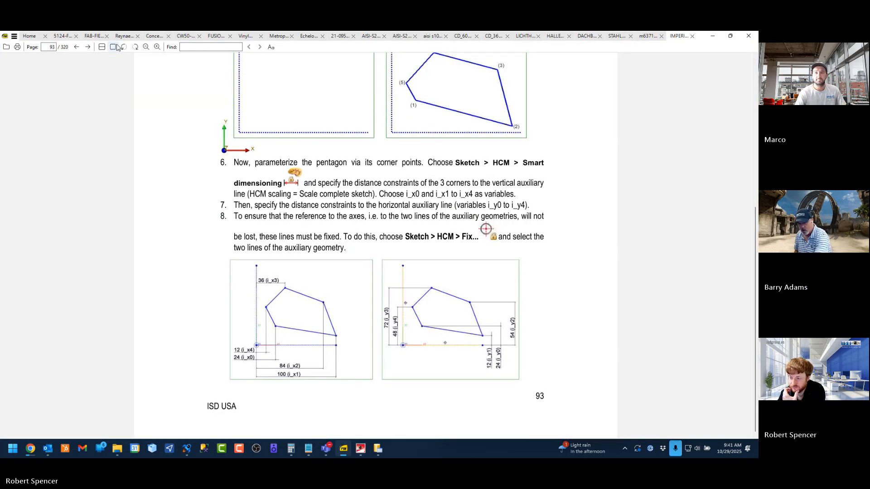
{"action": "left_click", "coordinate": [114, 47]}
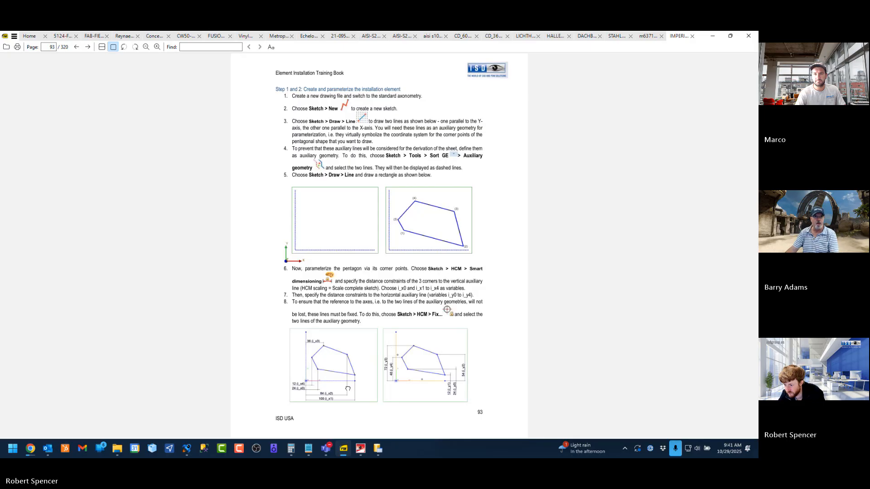
{"action": "scroll", "coordinate": [353, 406], "scroll_direction": "up", "scroll_amount": 3, "text": "ctrl"}
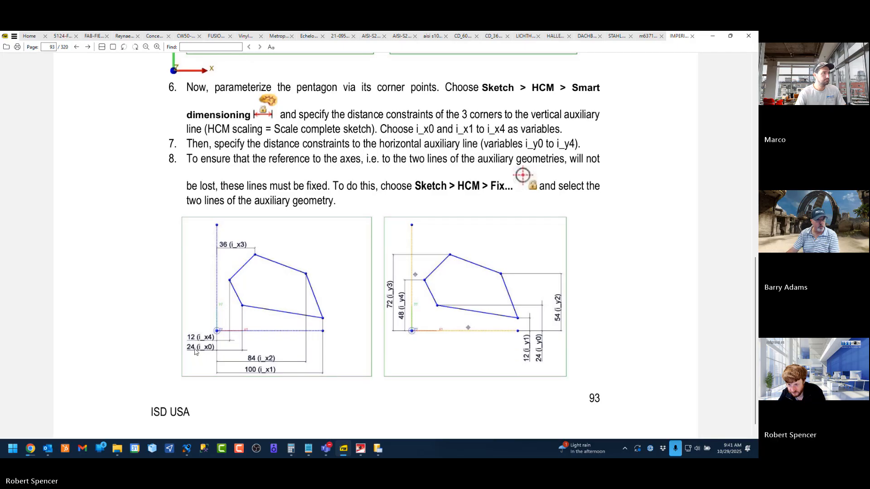
{"action": "scroll", "coordinate": [207, 352], "scroll_direction": "up", "scroll_amount": 1}
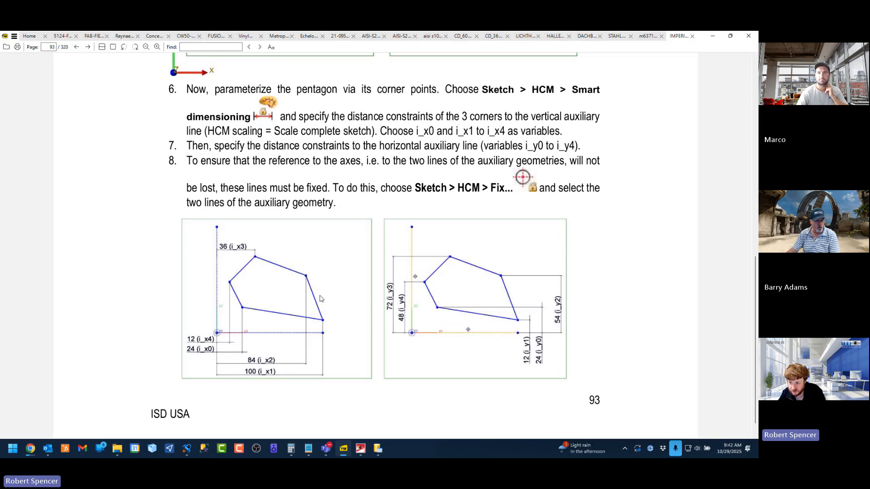
{"action": "left_click", "coordinate": [360, 449]}
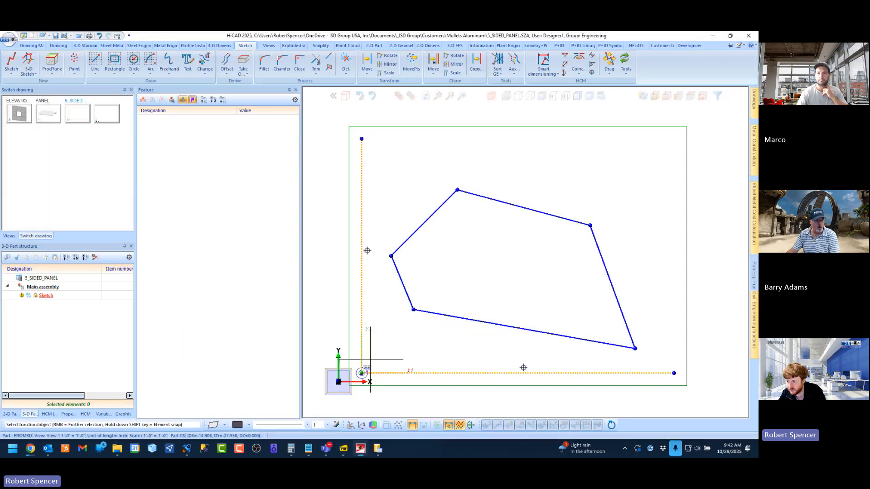
Step: Dimension the pentagon's lower-left corner from the vertical auxiliary line with variable i_x0 set to 16, adjusting only the element
{"action": "left_click", "coordinate": [543, 63]}
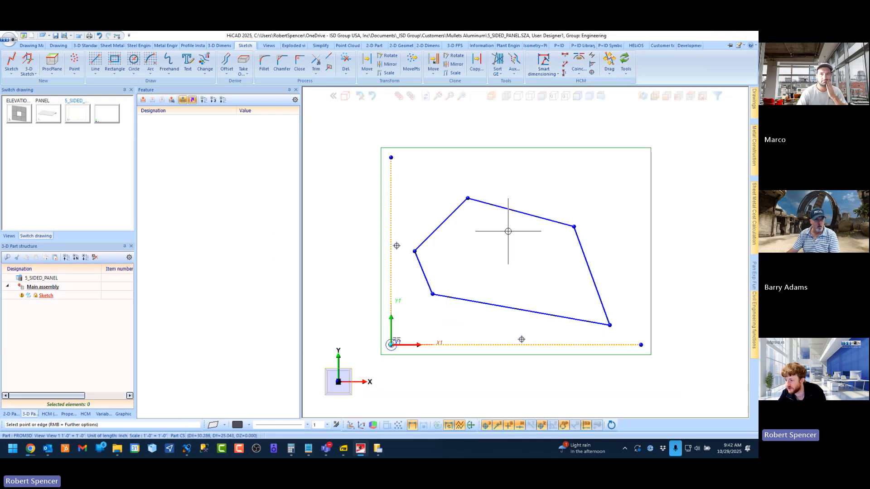
{"action": "scroll", "coordinate": [411, 314], "scroll_direction": "up", "scroll_amount": 1}
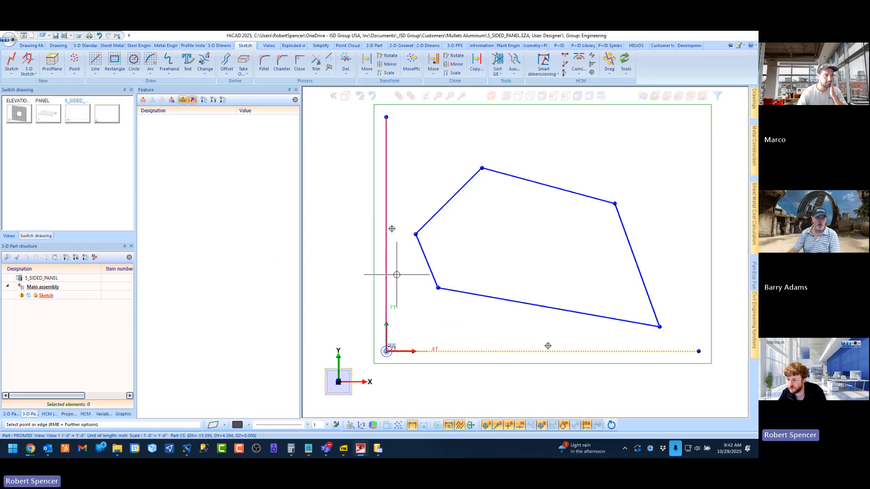
{"action": "left_click", "coordinate": [387, 241]}
{"action": "scroll", "coordinate": [391, 241], "scroll_direction": "down", "scroll_amount": 3}
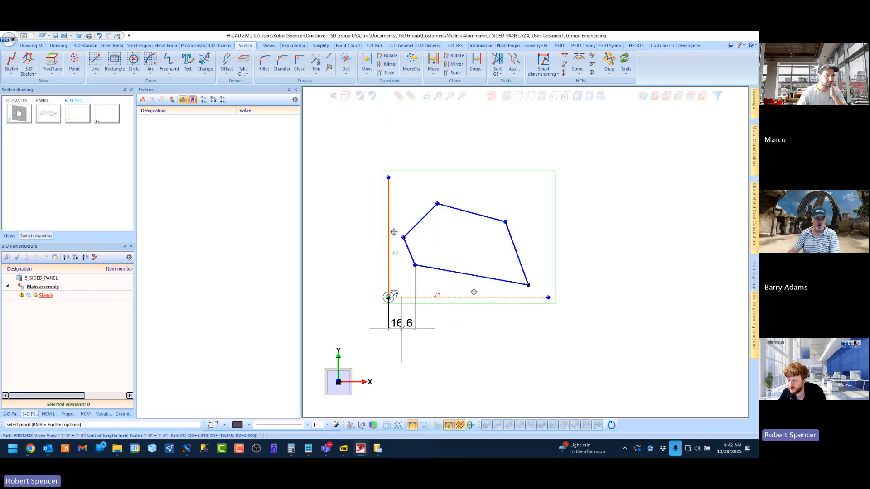
{"action": "left_click", "coordinate": [401, 329]}
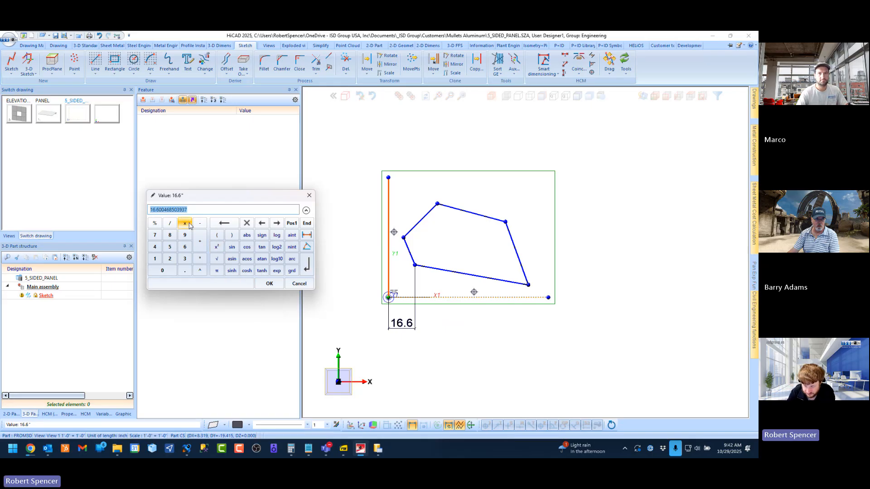
{"action": "key", "text": "BackSpace"}
{"action": "type", "text": "i_x"}
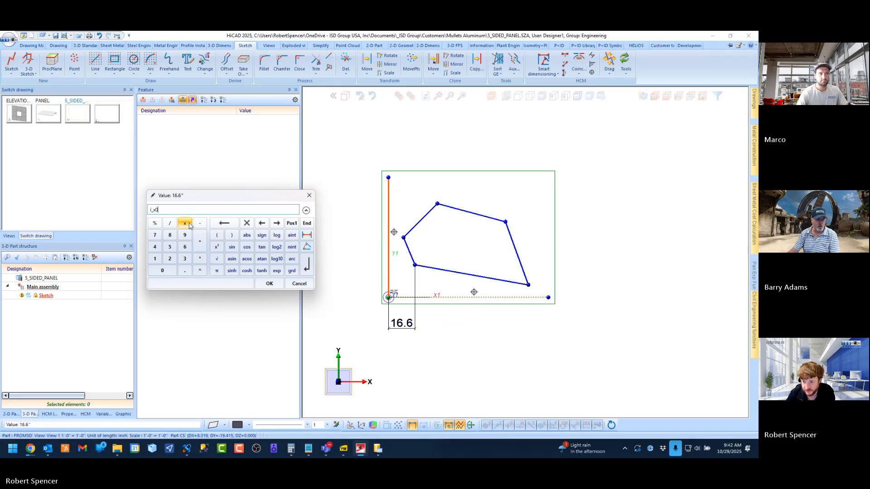
{"action": "type", "text": "0"}
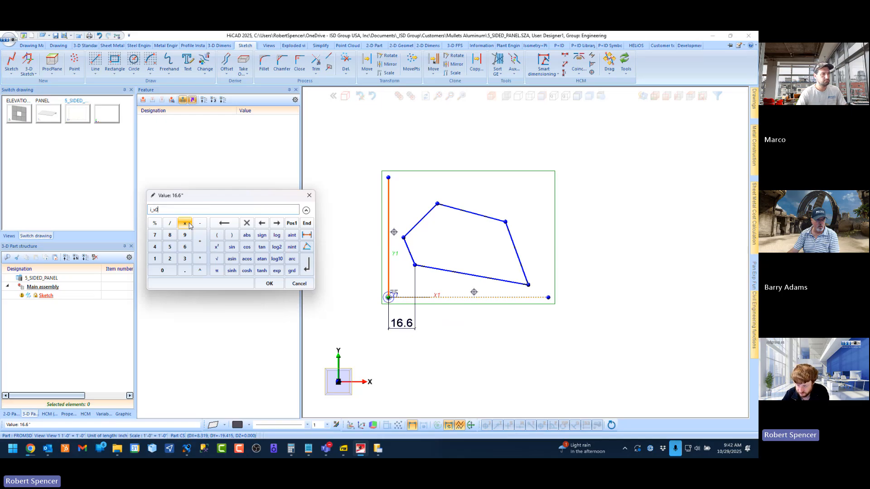
{"action": "key", "text": "Return"}
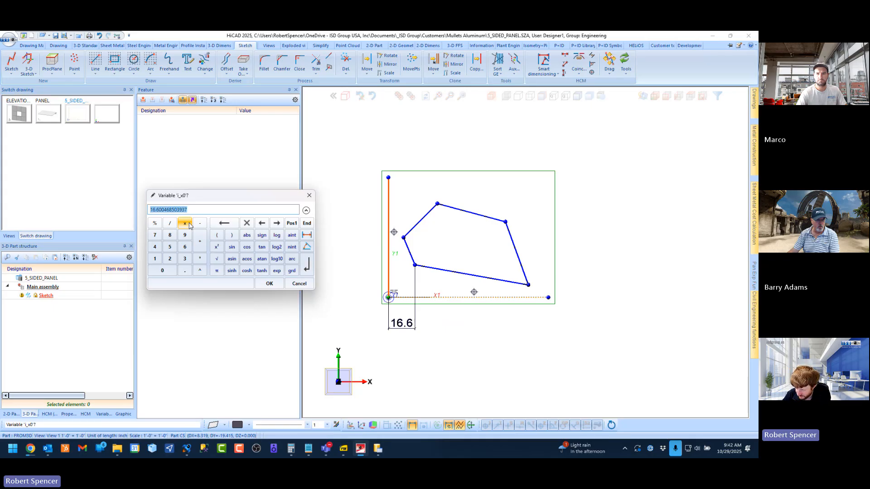
{"action": "type", "text": "16"}
{"action": "key", "text": "Return"}
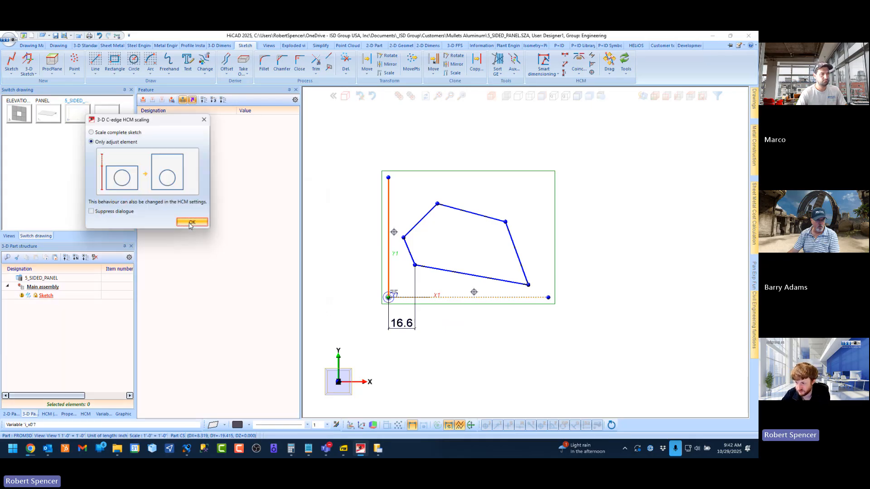
{"action": "left_click", "coordinate": [190, 223]}
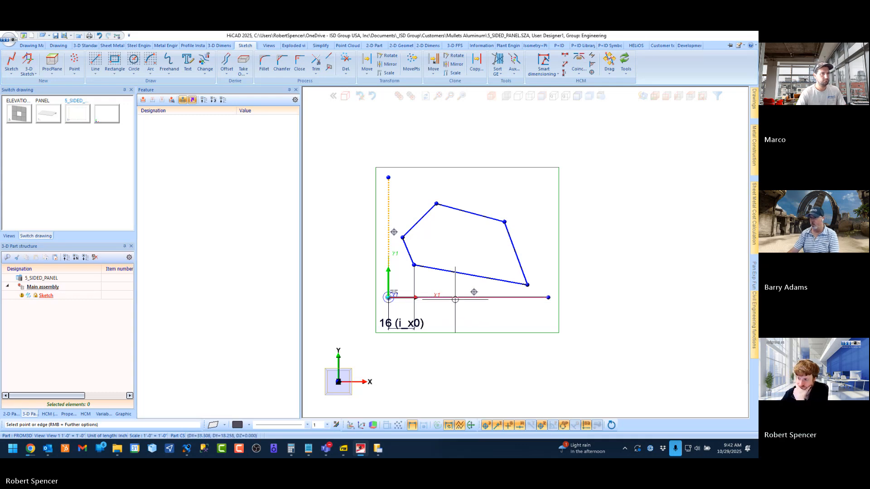
Step: Dimension the pentagon's lower-right corner from the vertical auxiliary line with variable i_x1 set to 86
{"action": "left_click", "coordinate": [530, 286]}
{"action": "left_click", "coordinate": [389, 260]}
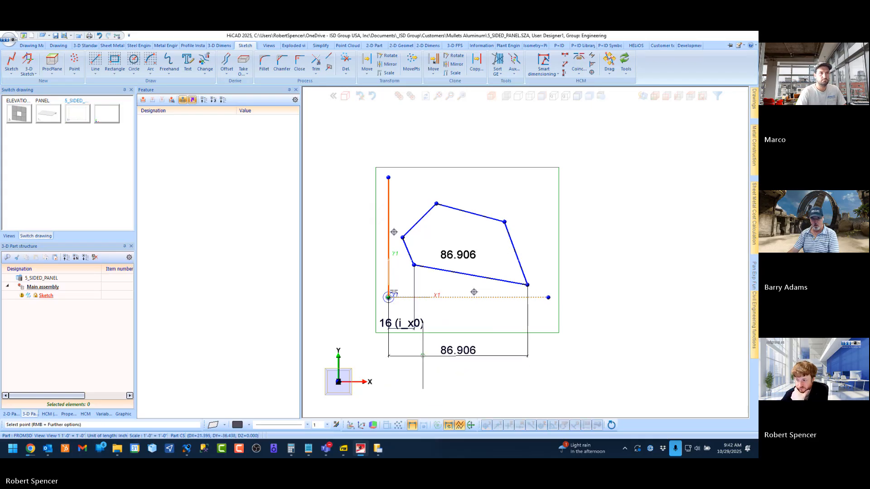
{"action": "left_click", "coordinate": [423, 356]}
{"action": "type", "text": "i"}
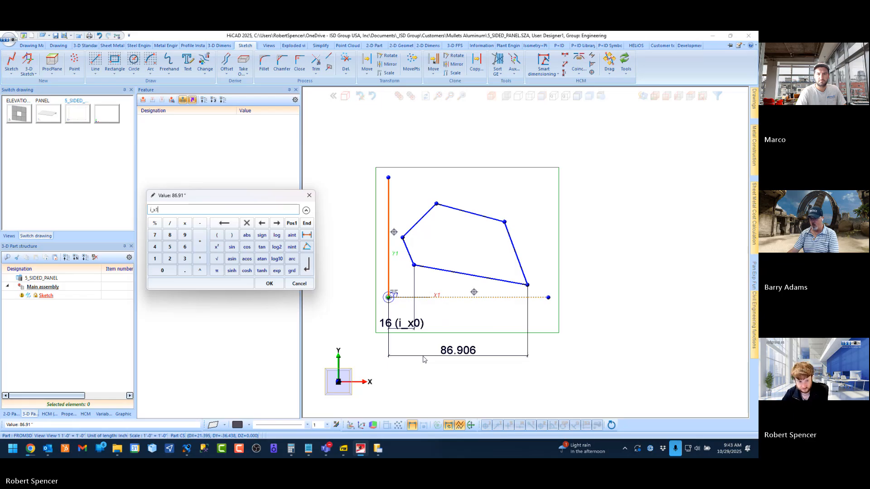
{"action": "type", "text": "_x1"}
{"action": "key", "text": "Return"}
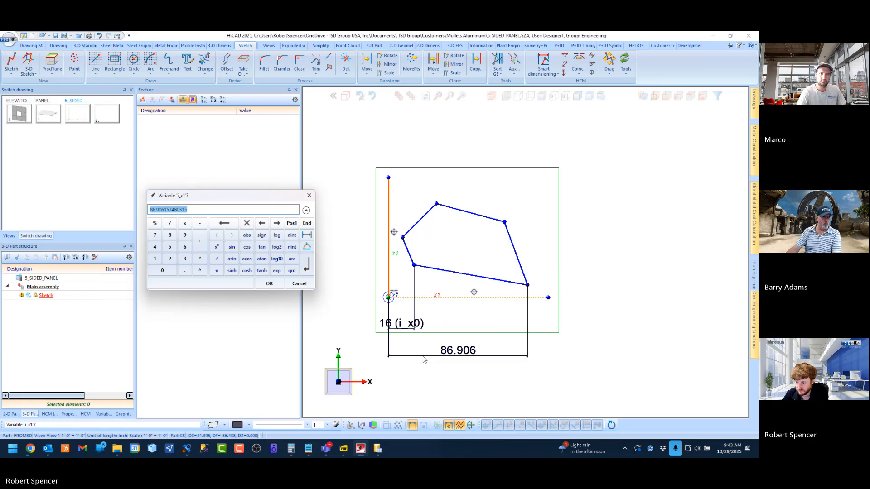
{"action": "type", "text": "86"}
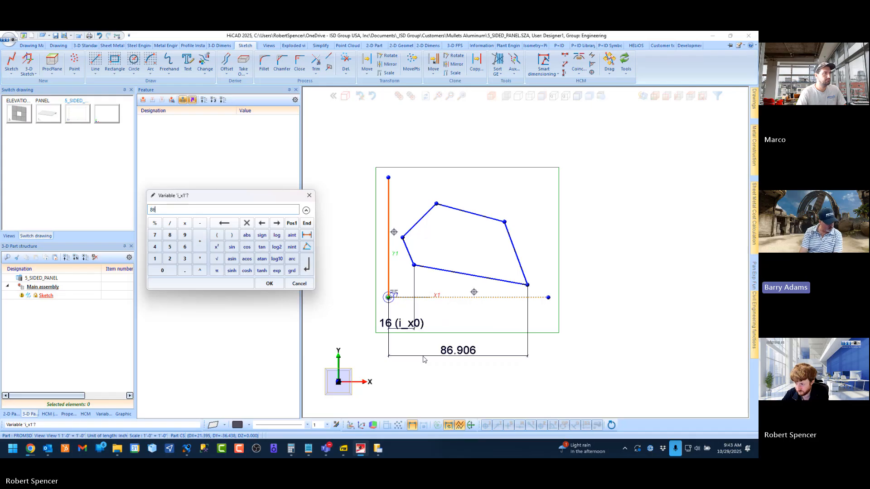
{"action": "key", "text": "Return"}
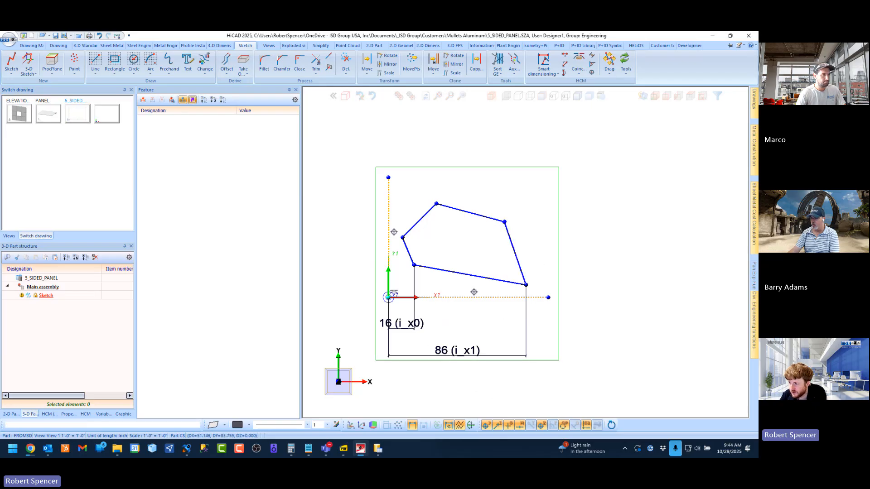
Step: Dimension the pentagon's upper-right corner from the vertical auxiliary line with variable i_x3 set to 72
{"action": "left_click", "coordinate": [396, 207]}
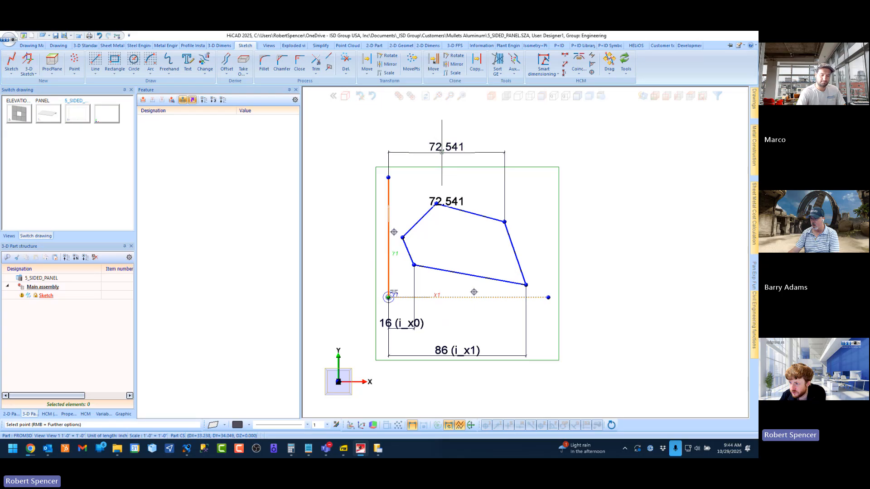
{"action": "left_click", "coordinate": [442, 157]}
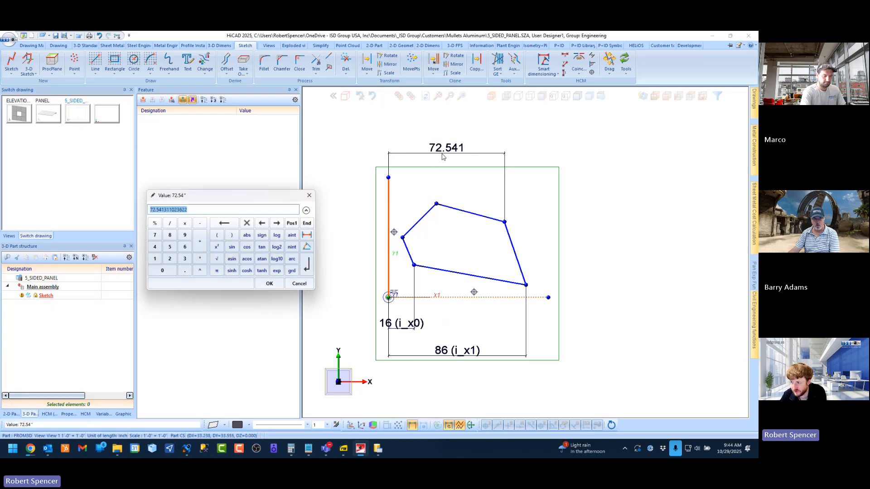
{"action": "type", "text": "i_x3"}
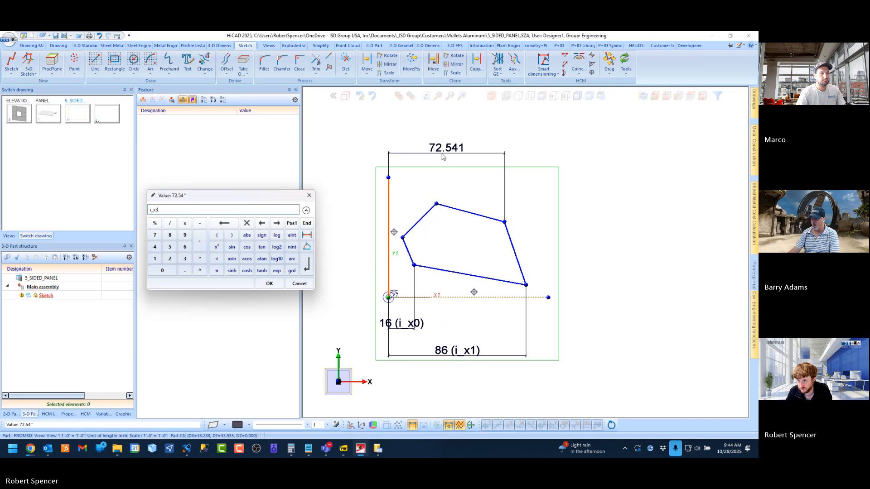
{"action": "key", "text": "Return"}
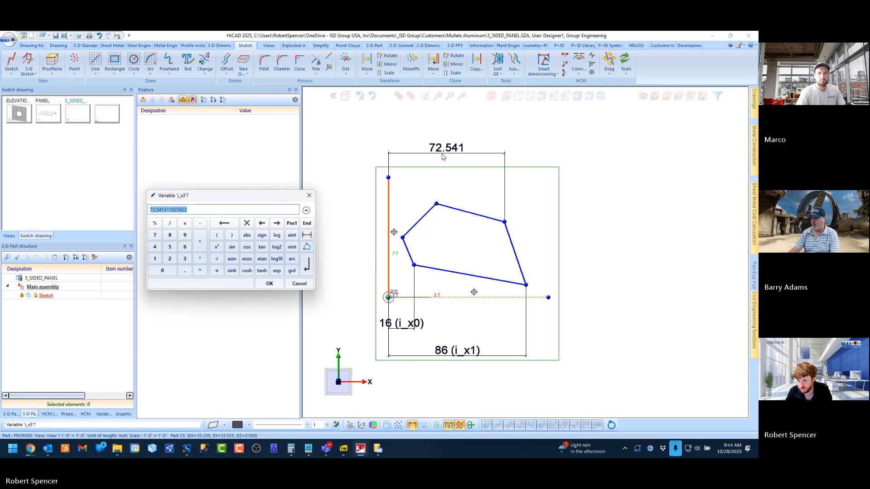
{"action": "type", "text": "72"}
{"action": "key", "text": "Return"}
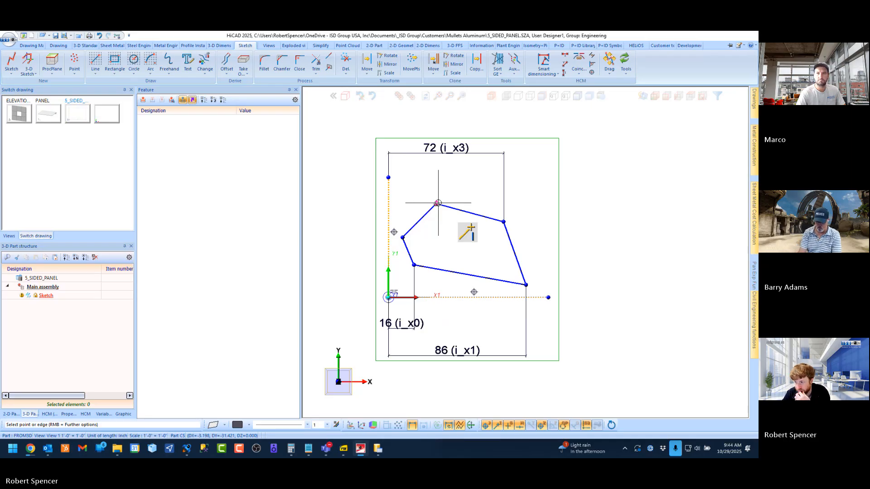
{"action": "key", "text": "Escape"}
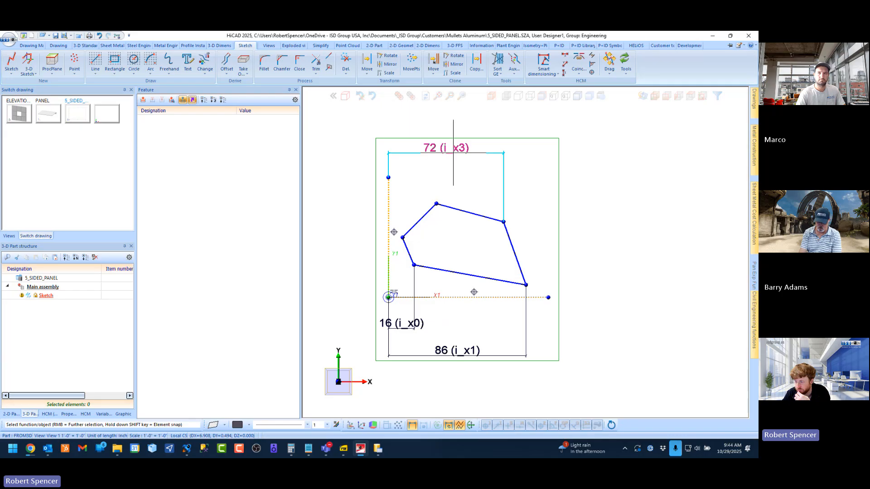
Step: Change the variable of the upper-right corner's dimension to i_x2
{"action": "double_click", "coordinate": [453, 153]}
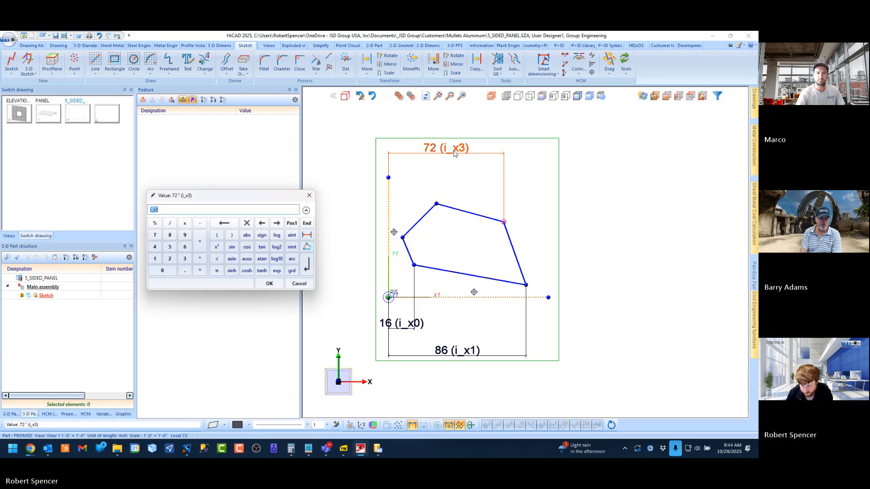
{"action": "type", "text": "i_x2"}
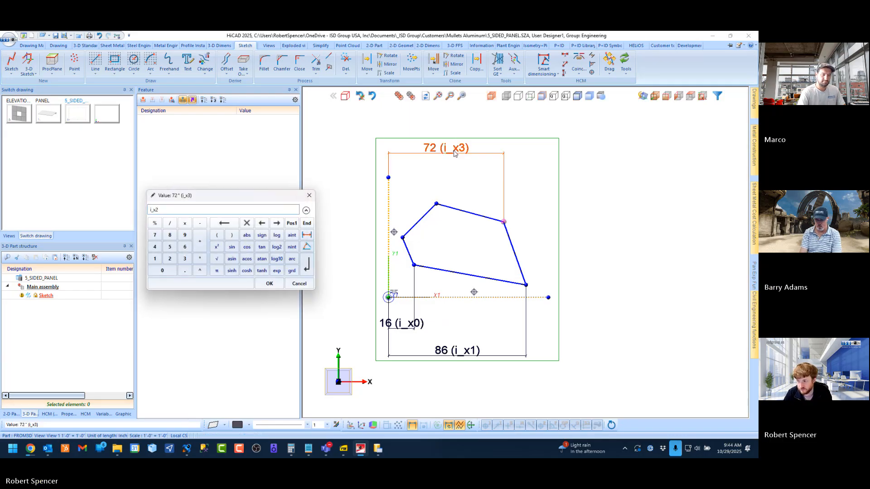
{"action": "key", "text": "Return"}
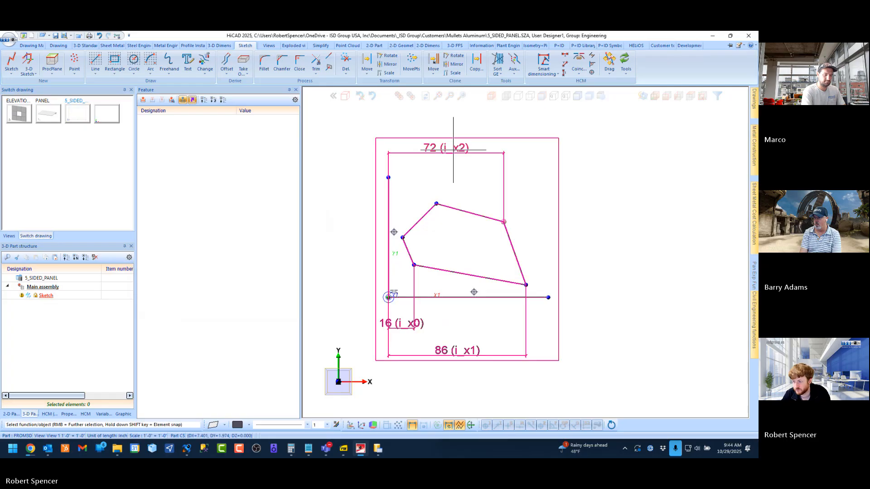
Step: Delete the unused variable i_x3 from the sketch's variables and return to the part structure
{"action": "left_click", "coordinate": [96, 415]}
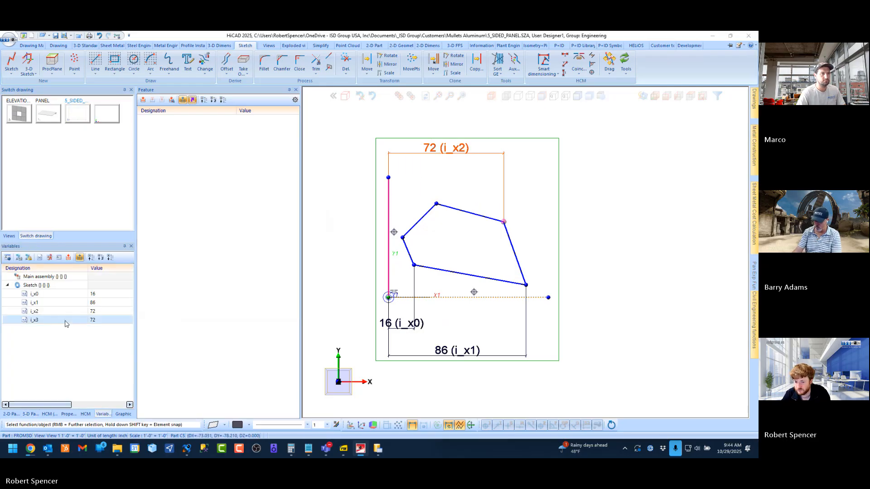
{"action": "right_click", "coordinate": [64, 324]}
{"action": "left_click", "coordinate": [74, 339]}
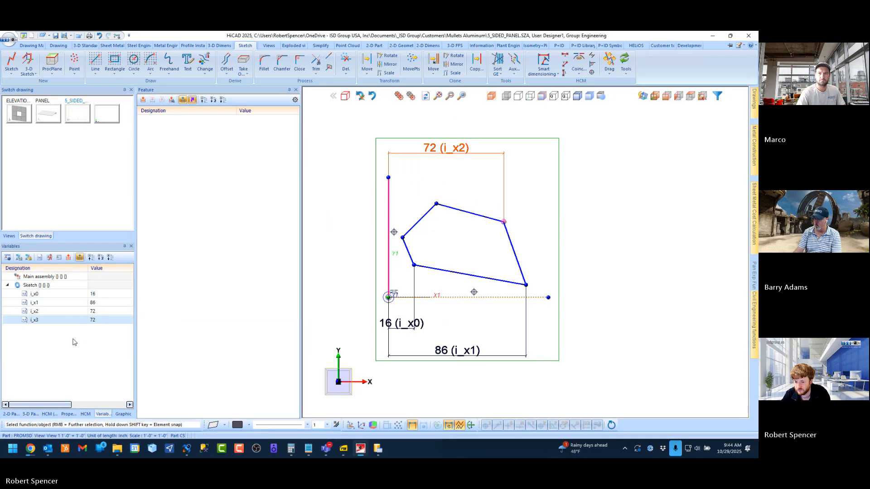
{"action": "left_click", "coordinate": [30, 415]}
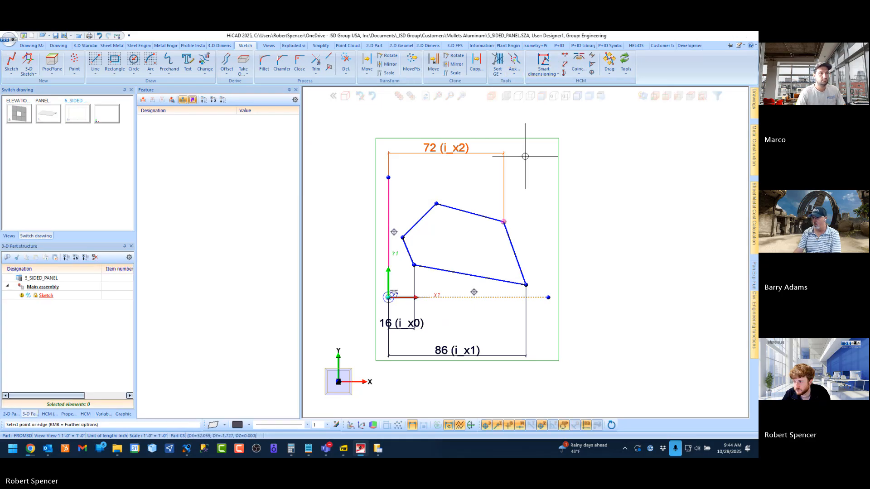
Step: Dimension the pentagon's top corner from the vertical auxiliary line with variable i_x3 set to 30
{"action": "left_click", "coordinate": [393, 202]}
{"action": "left_click", "coordinate": [423, 183]}
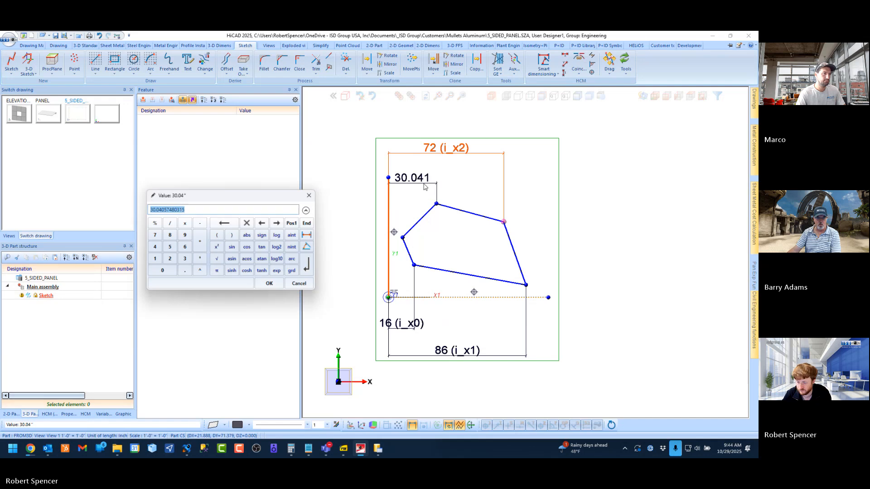
{"action": "type", "text": "i_x"}
{"action": "type", "text": "30"}
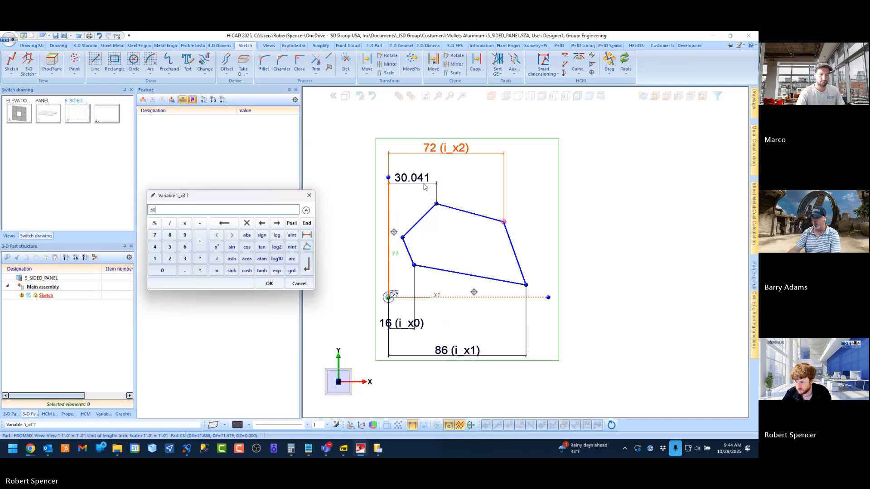
{"action": "key", "text": "Return"}
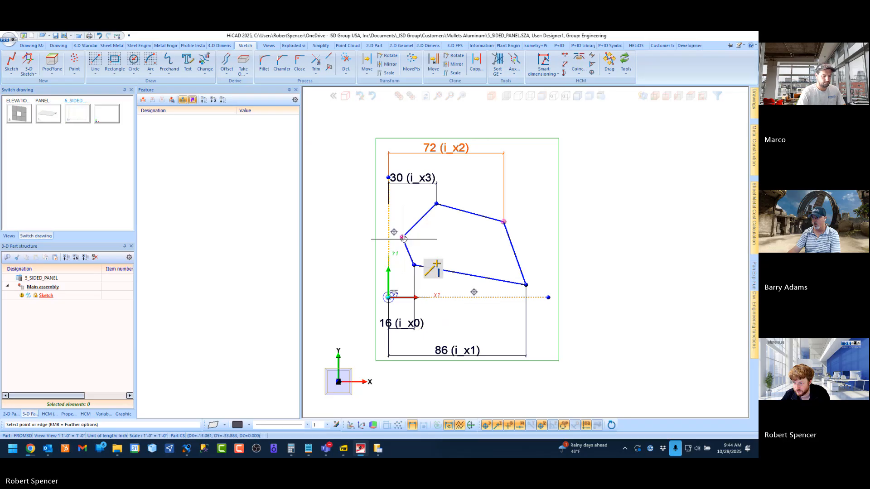
Step: Dimension the pentagon's leftmost corner from the vertical auxiliary line with variable i_x4 set to 8
{"action": "left_click", "coordinate": [403, 238]}
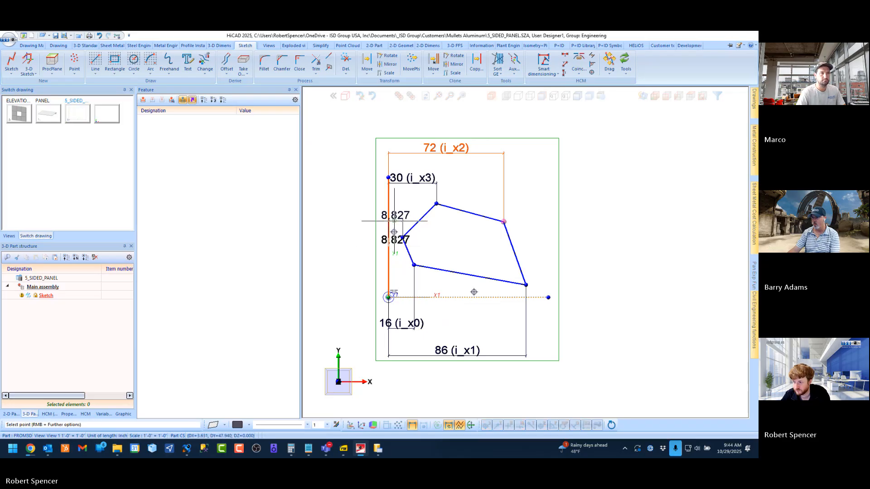
{"action": "left_click", "coordinate": [395, 225]}
{"action": "type", "text": "i_x"}
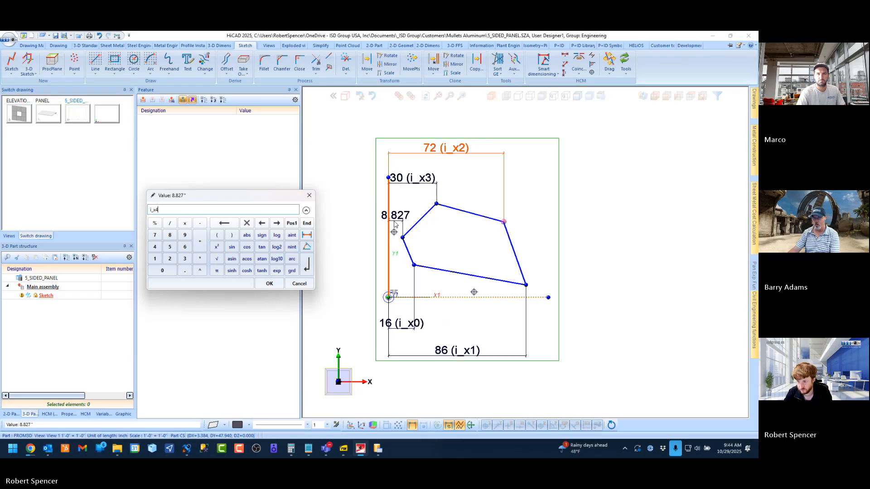
{"action": "type", "text": "4"}
{"action": "key", "text": "Return"}
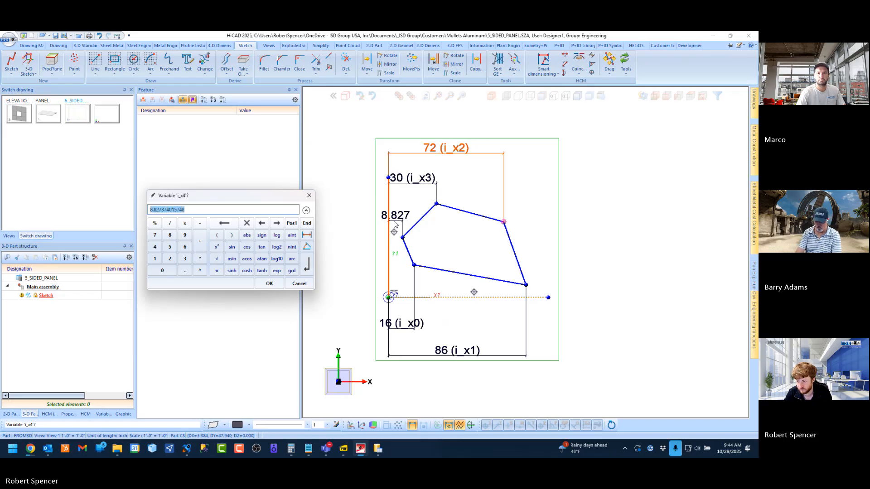
{"action": "type", "text": "8"}
{"action": "key", "text": "Return"}
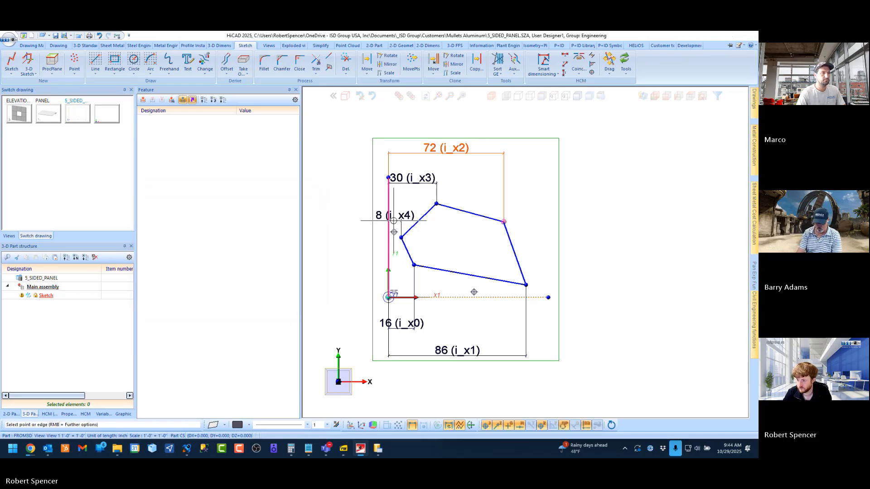
Step: Move the i_x0 and i_x1 dimensions closer beneath the horizontal auxiliary line, with the i_x0 text outside its dimension lines
{"action": "scroll", "coordinate": [577, 234], "scroll_direction": "down", "scroll_amount": 1}
{"action": "middle_click", "coordinate": [579, 236]}
{"action": "scroll", "coordinate": [518, 297], "scroll_direction": "up", "scroll_amount": 2}
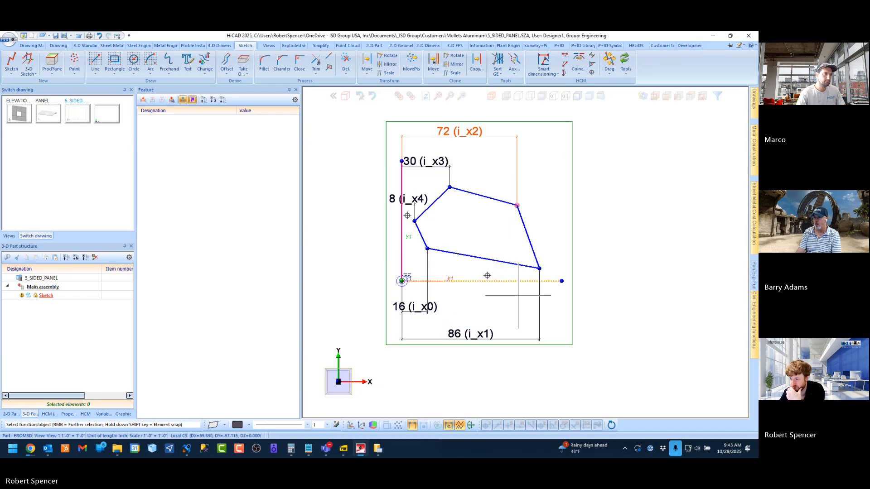
{"action": "left_click_drag", "start_coordinate": [397, 315], "coordinate": [415, 297]}
{"action": "left_click_drag", "start_coordinate": [454, 349], "coordinate": [453, 315]}
{"action": "left_click", "coordinate": [454, 315]}
{"action": "scroll", "coordinate": [447, 359], "scroll_direction": "down", "scroll_amount": 1}
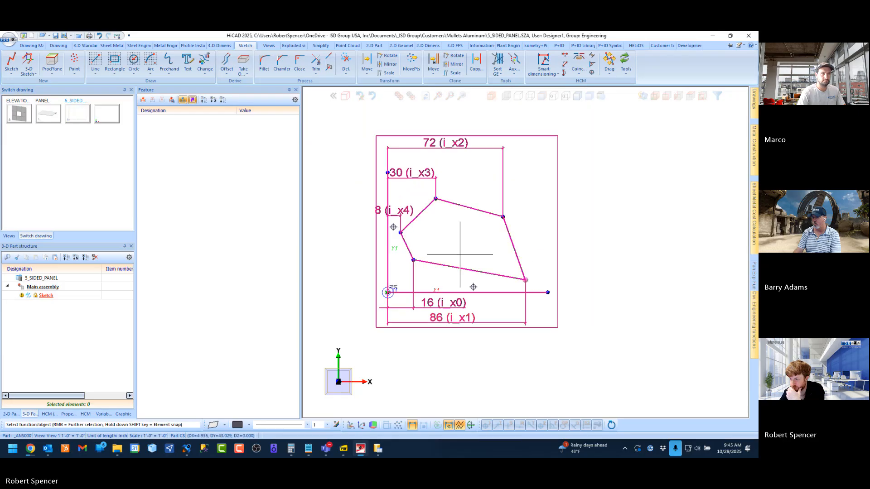
Step: Reposition the i_x4 dimension beside the leftmost corner and move the i_x3 and i_x2 dimensions closer above the pentagon
{"action": "left_click", "coordinate": [394, 211]}
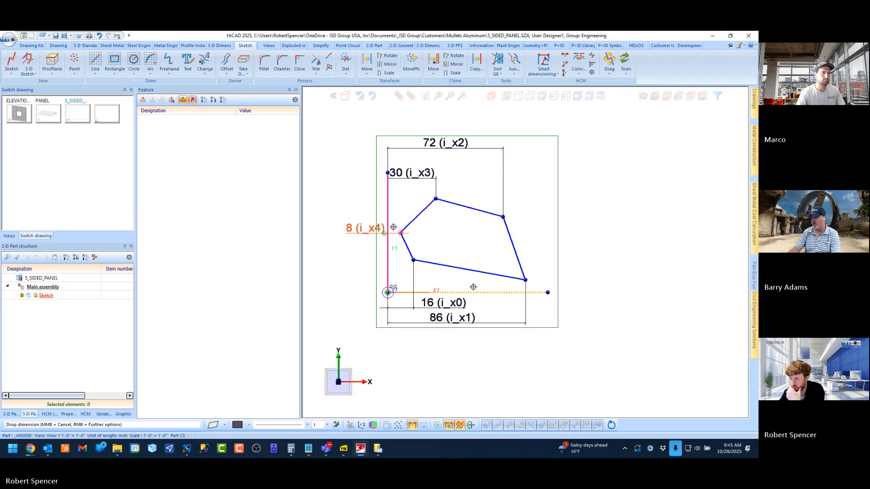
{"action": "left_click", "coordinate": [383, 233]}
{"action": "left_click", "coordinate": [426, 179]}
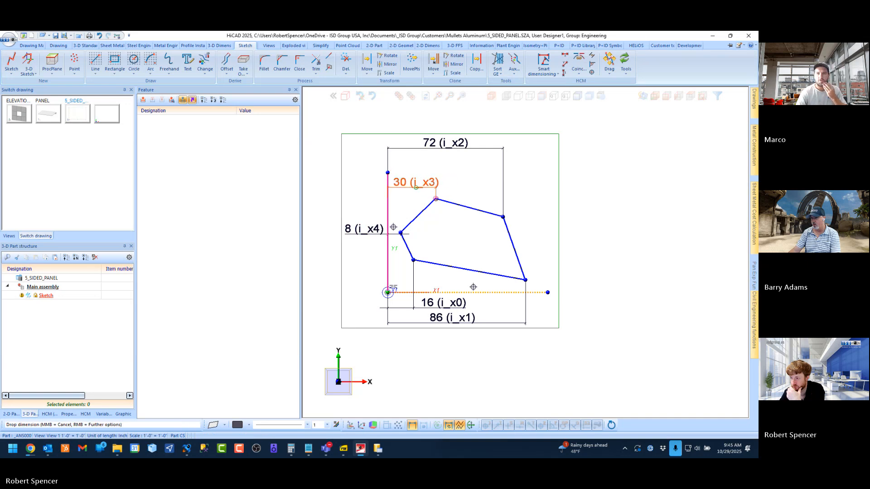
{"action": "left_click", "coordinate": [416, 187]}
{"action": "left_click", "coordinate": [461, 145]}
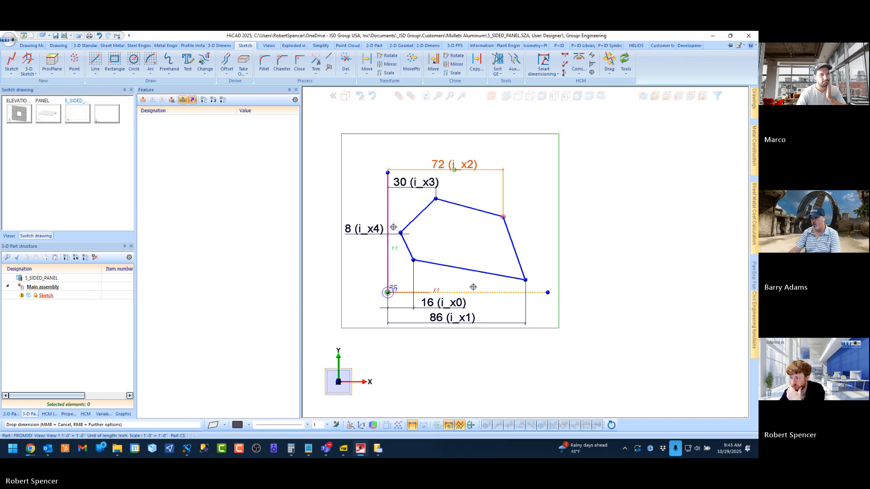
{"action": "left_click", "coordinate": [513, 181]}
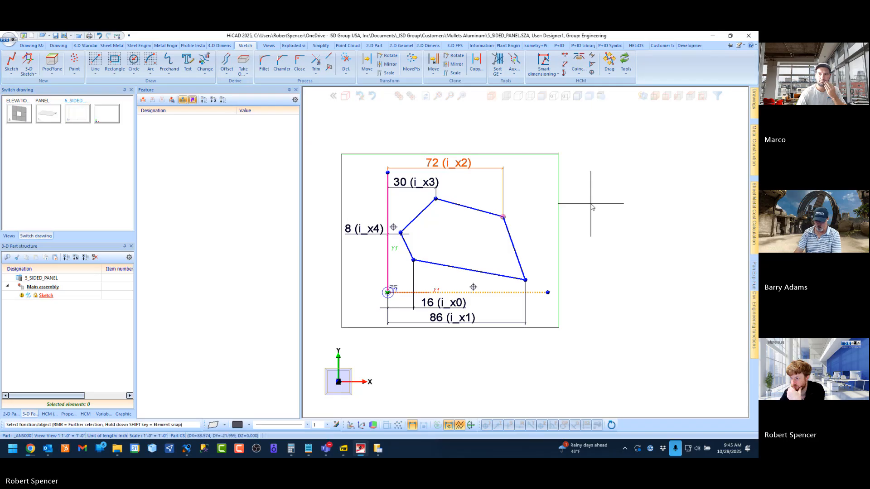
{"action": "middle_click", "coordinate": [616, 214]}
{"action": "middle_click", "coordinate": [616, 214]}
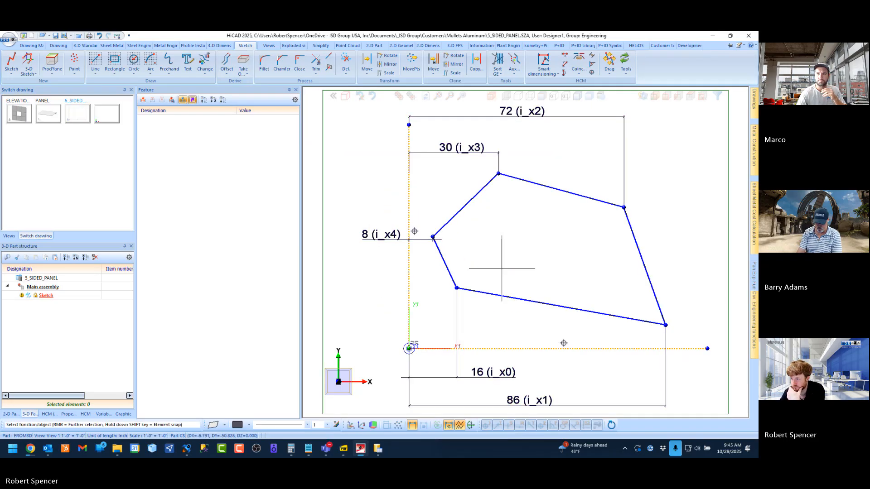
Step: Review the sketch's variables i_x0 to i_x4 and return to the part structure
{"action": "scroll", "coordinate": [510, 266], "scroll_direction": "down", "scroll_amount": 2}
{"action": "scroll", "coordinate": [540, 266], "scroll_direction": "up", "scroll_amount": 1}
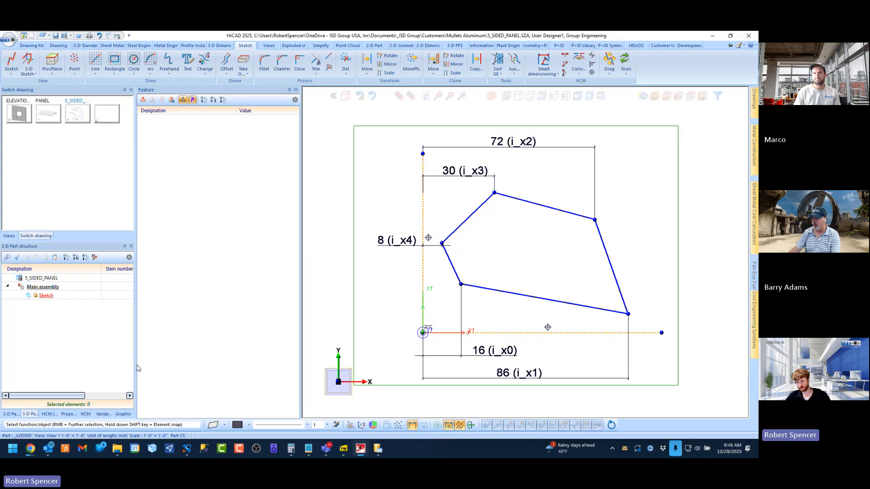
{"action": "left_click", "coordinate": [104, 414]}
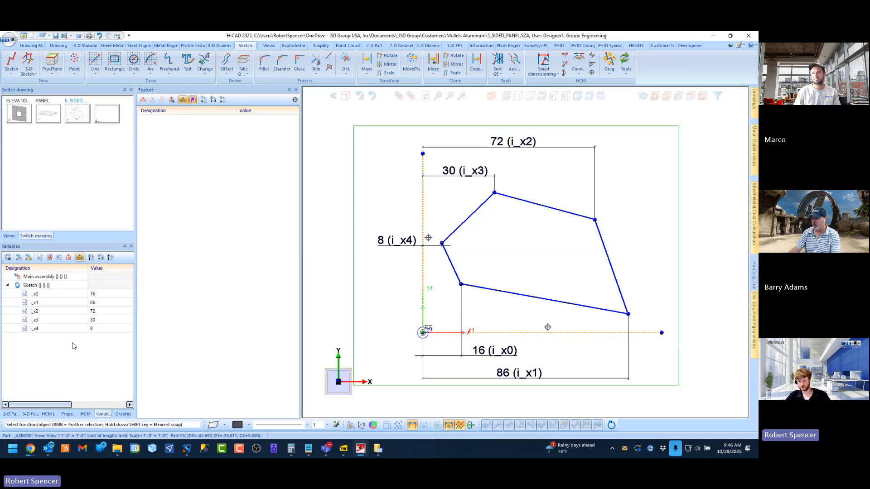
{"action": "left_click", "coordinate": [27, 415]}
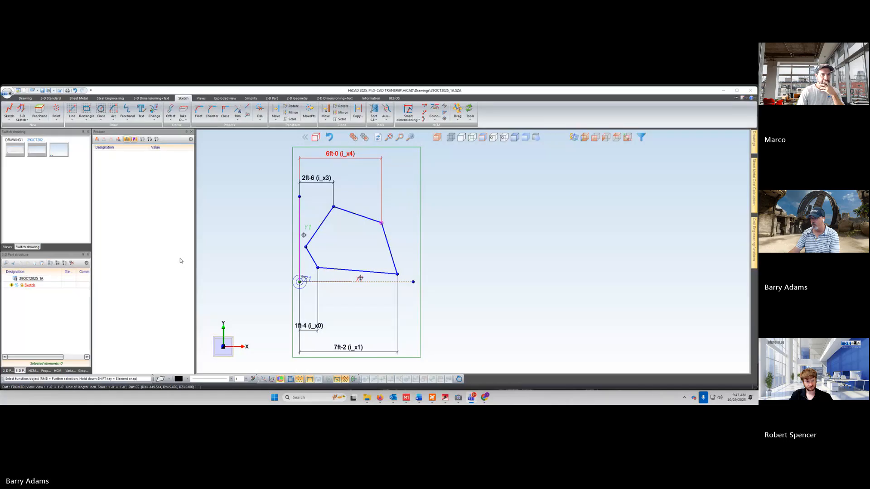
Step: In the 29OCT2025_1A drawing, delete the i_x4 and i_x3 dimensions above the pentagon
{"action": "left_click", "coordinate": [307, 363]}
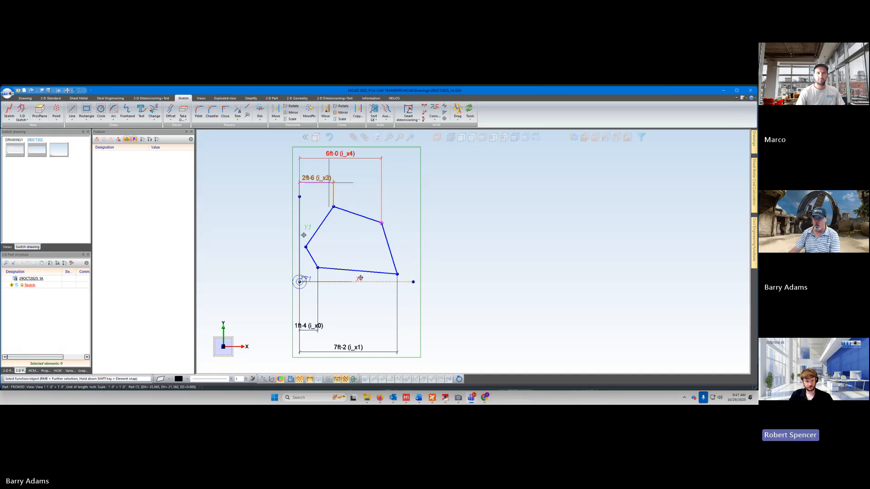
{"action": "right_click", "coordinate": [357, 160]}
{"action": "left_click", "coordinate": [380, 225]}
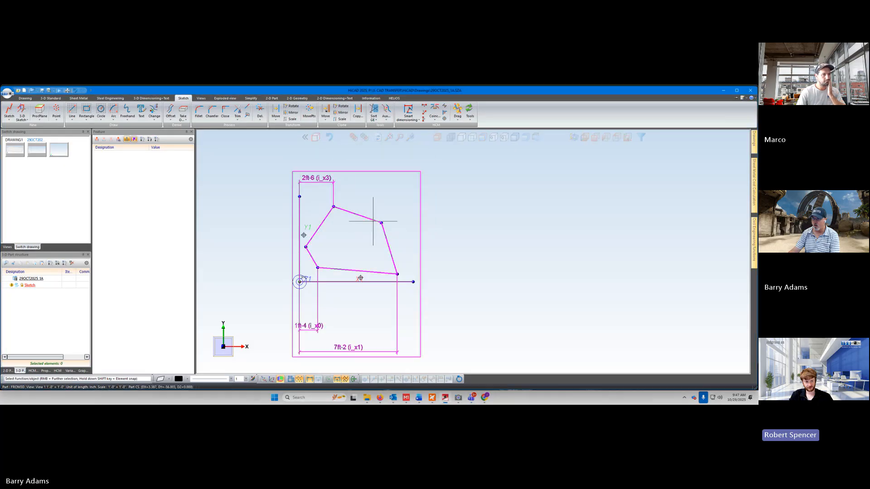
{"action": "left_click", "coordinate": [327, 182]}
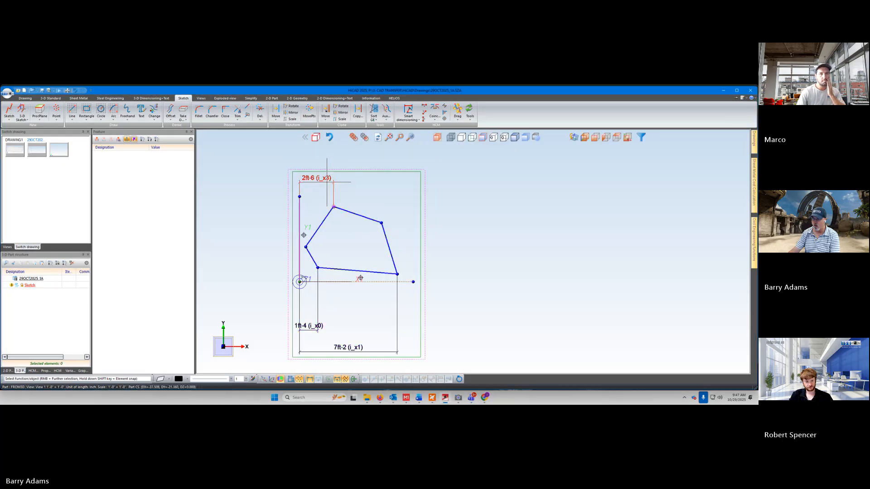
{"action": "right_click", "coordinate": [327, 185]}
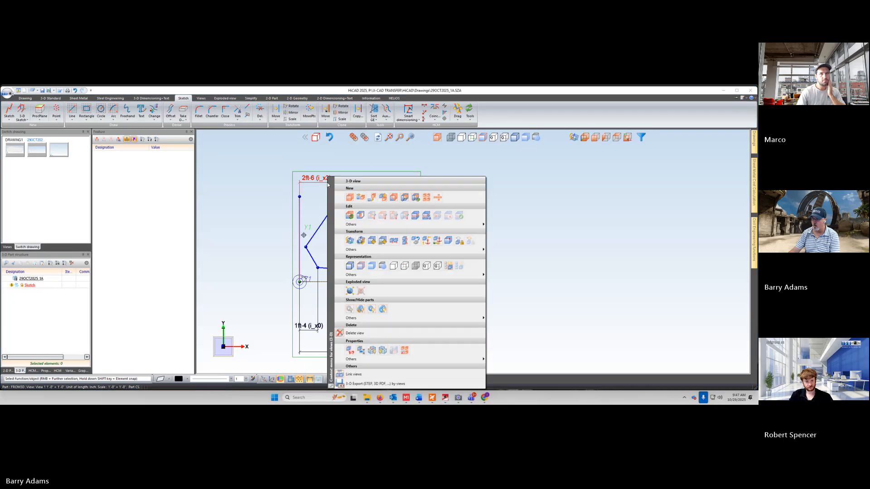
{"action": "key", "text": "Escape"}
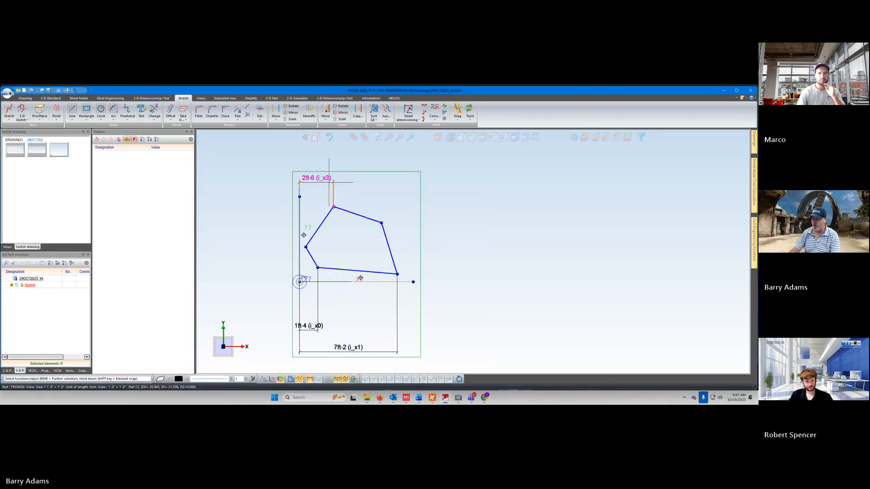
{"action": "right_click", "coordinate": [329, 183]}
{"action": "left_click", "coordinate": [352, 250]}
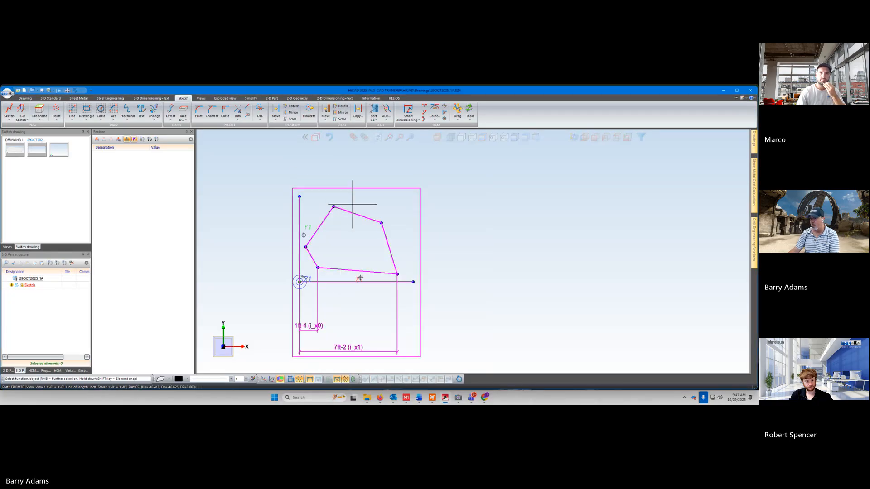
{"action": "left_click", "coordinate": [408, 111]}
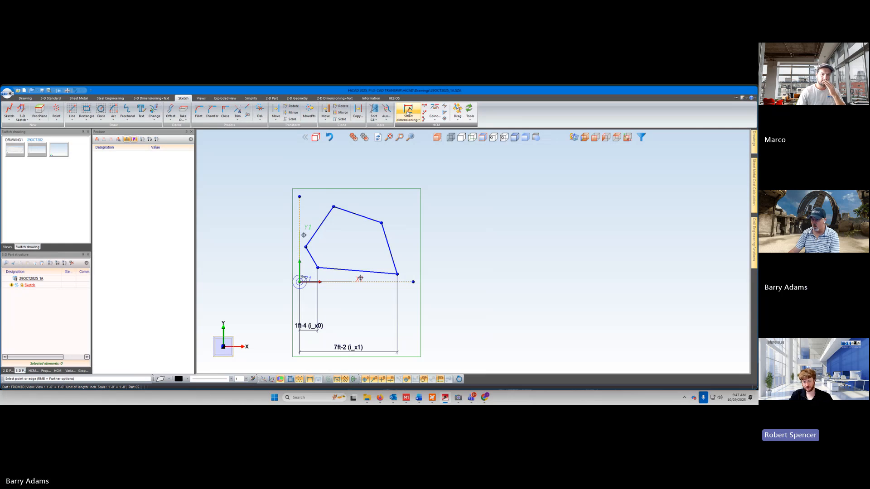
{"action": "key", "text": "Escape"}
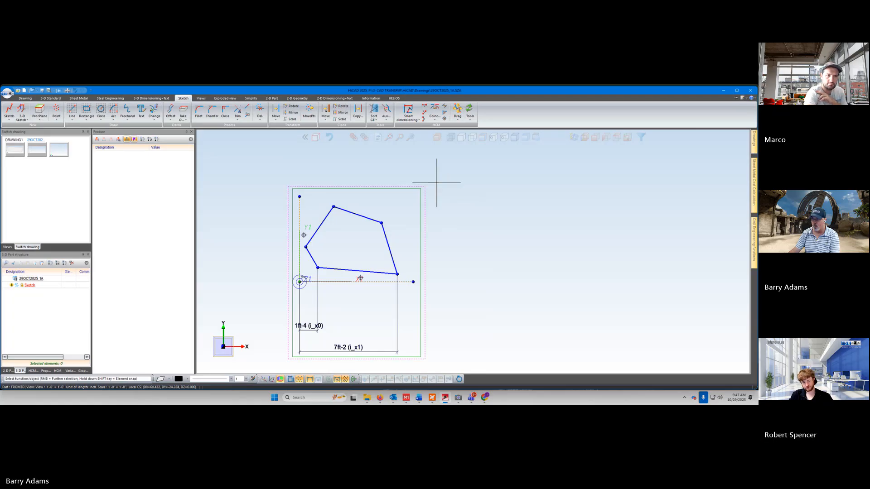
{"action": "left_click", "coordinate": [409, 112]}
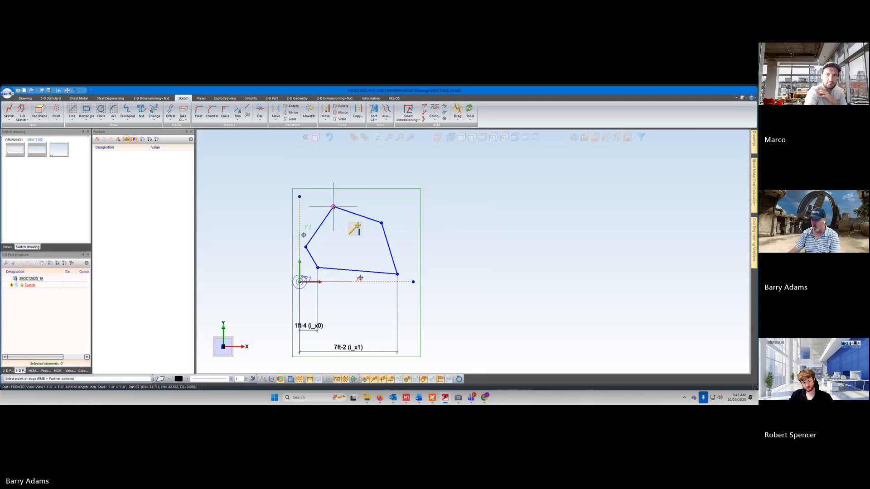
{"action": "key", "text": "Escape"}
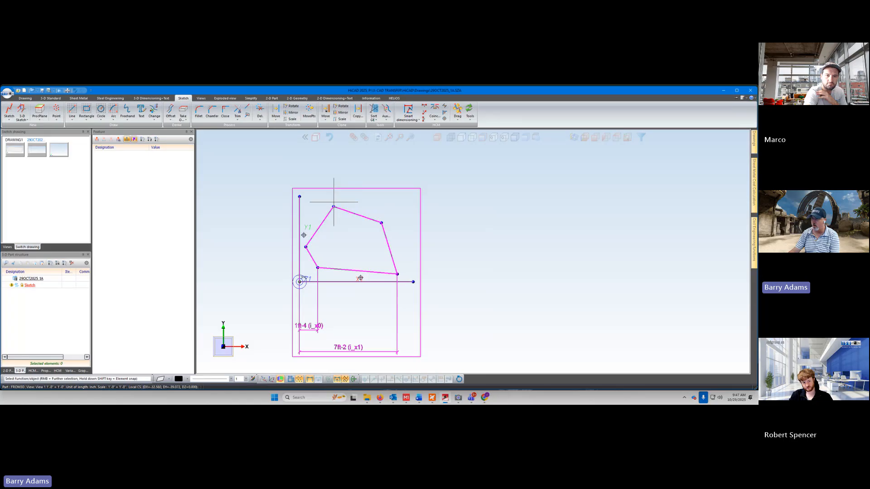
{"action": "left_click", "coordinate": [408, 111]}
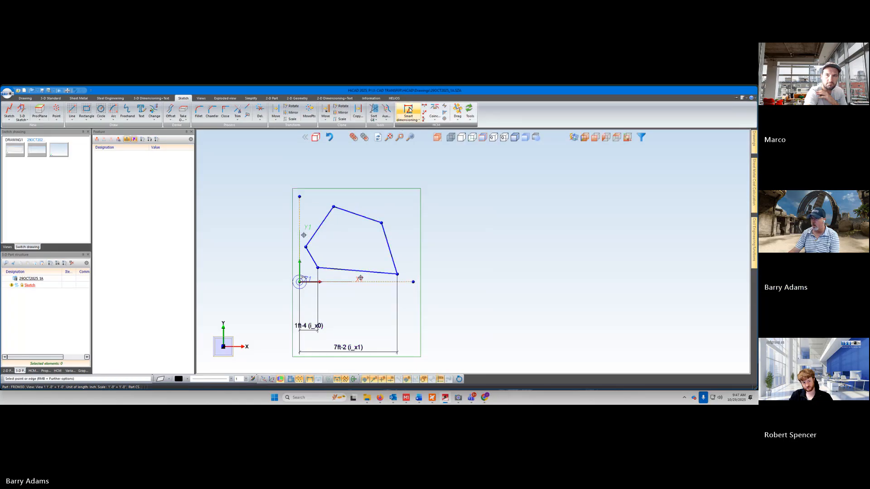
{"action": "left_click", "coordinate": [333, 206]}
{"action": "left_click", "coordinate": [300, 210]}
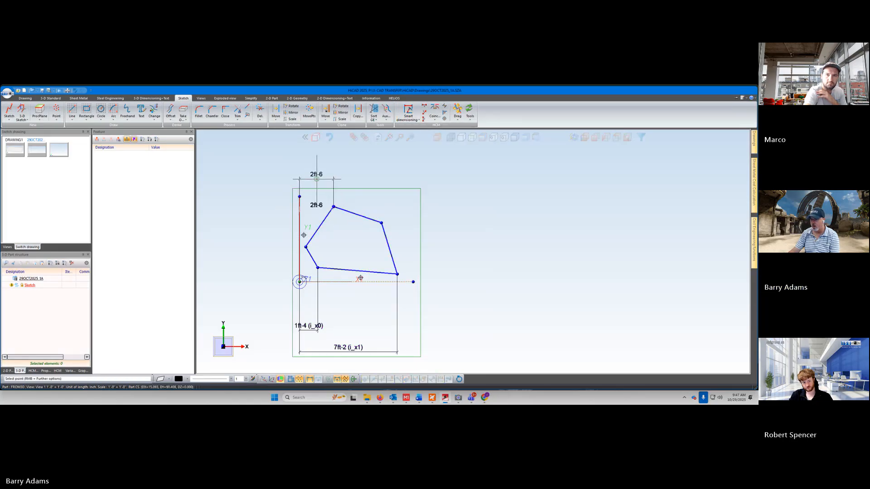
{"action": "left_click", "coordinate": [317, 180]}
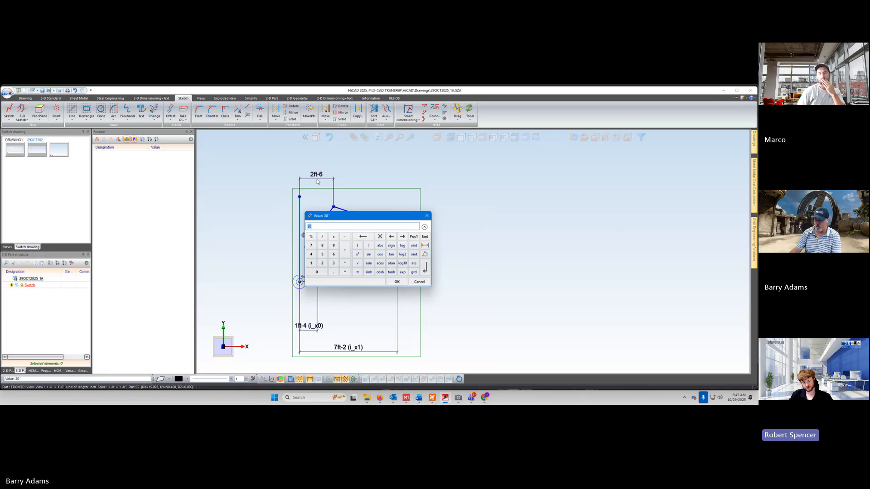
{"action": "key", "text": "Escape"}
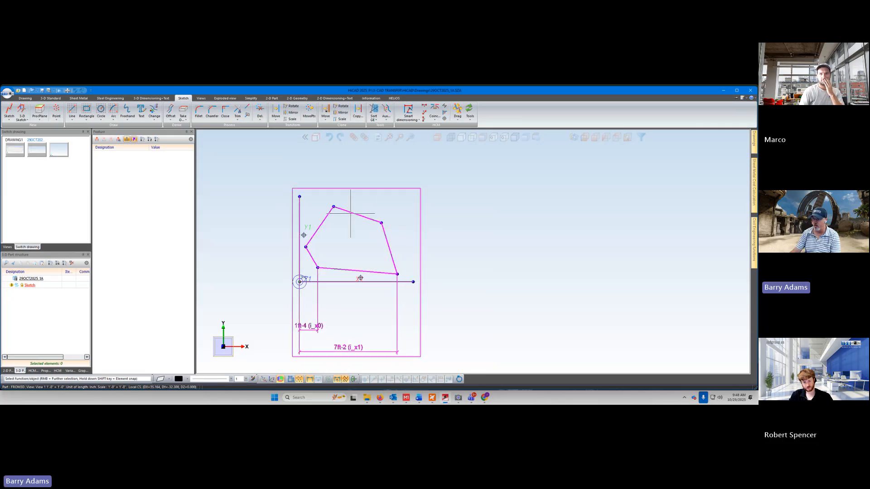
Step: Dimension the pentagon's upper-right corner horizontally from the vertical auxiliary line, placed above the pentagon, with the variable i_x2
{"action": "left_click", "coordinate": [411, 111]}
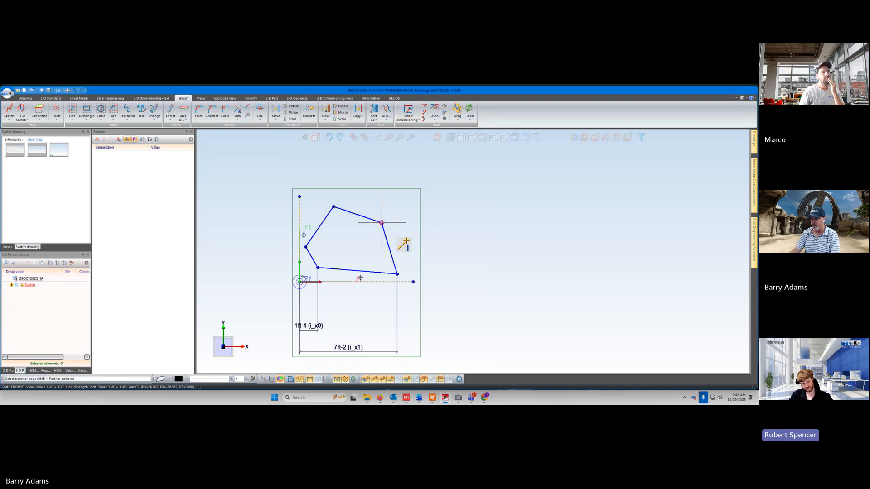
{"action": "left_click", "coordinate": [299, 222]}
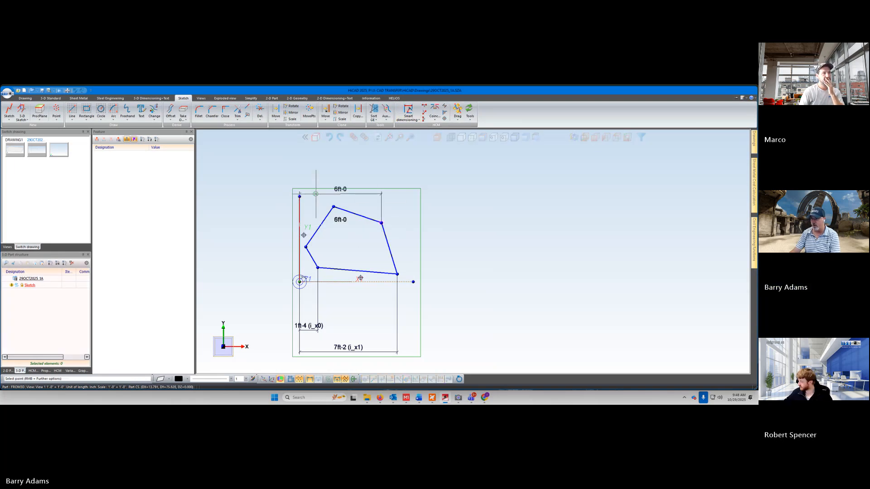
{"action": "left_click", "coordinate": [319, 164]}
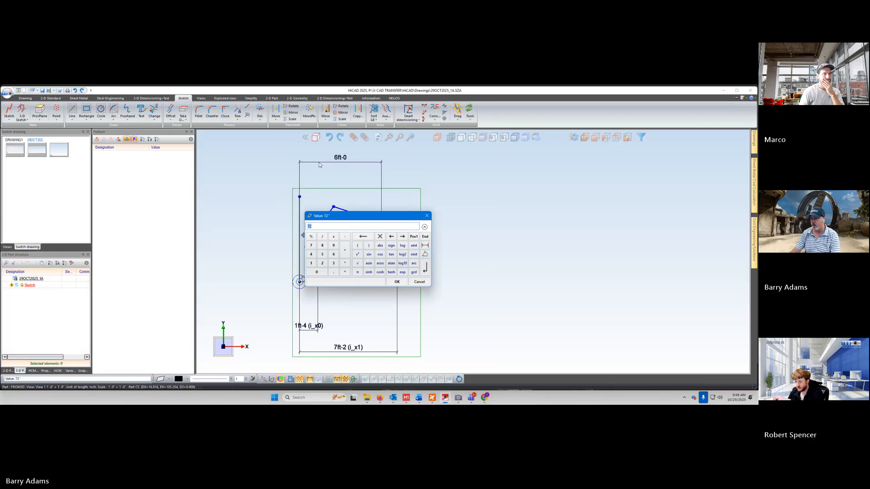
{"action": "key", "text": "BackSpace"}
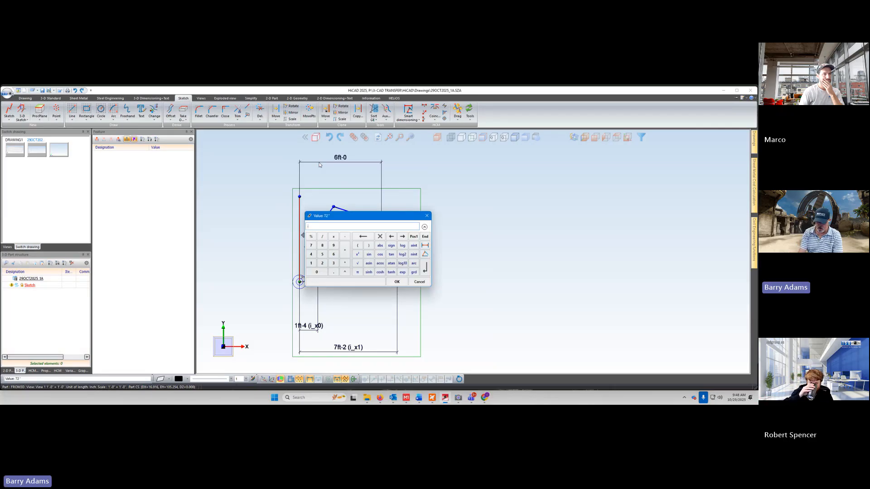
{"action": "type", "text": "i_x2"}
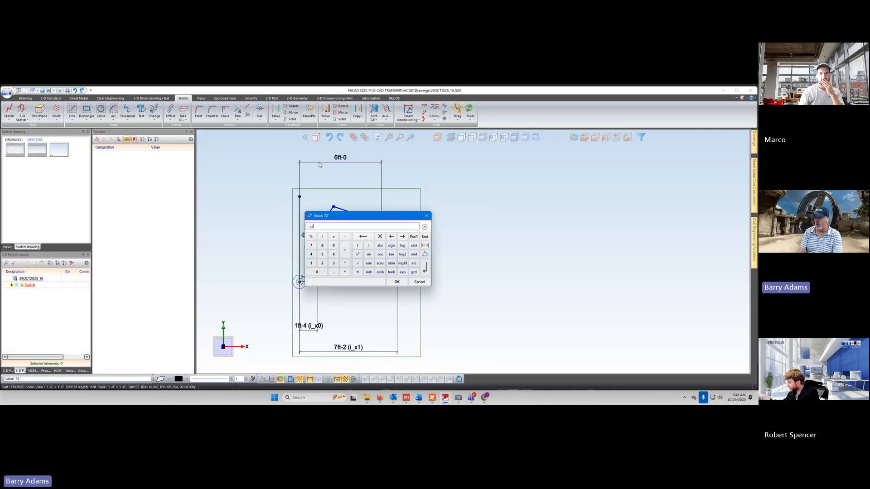
{"action": "key", "text": "Return"}
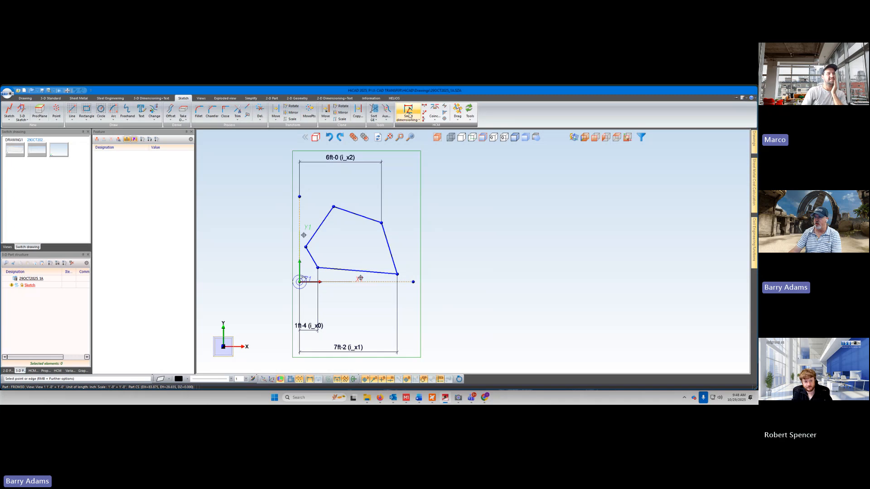
Step: Dimension the pentagon's topmost corner horizontally from the vertical auxiliary line, placed beneath the i_x2 dimension, with the variable i_x3
{"action": "left_click", "coordinate": [334, 206]}
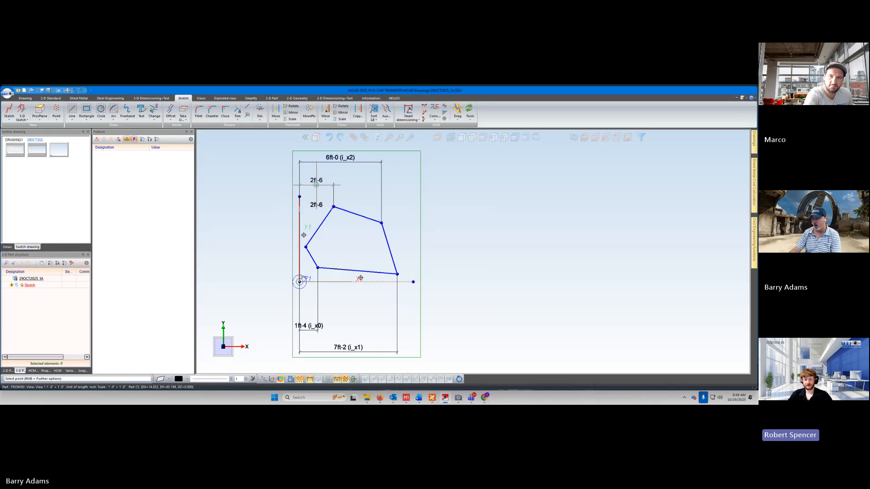
{"action": "left_click", "coordinate": [317, 187]}
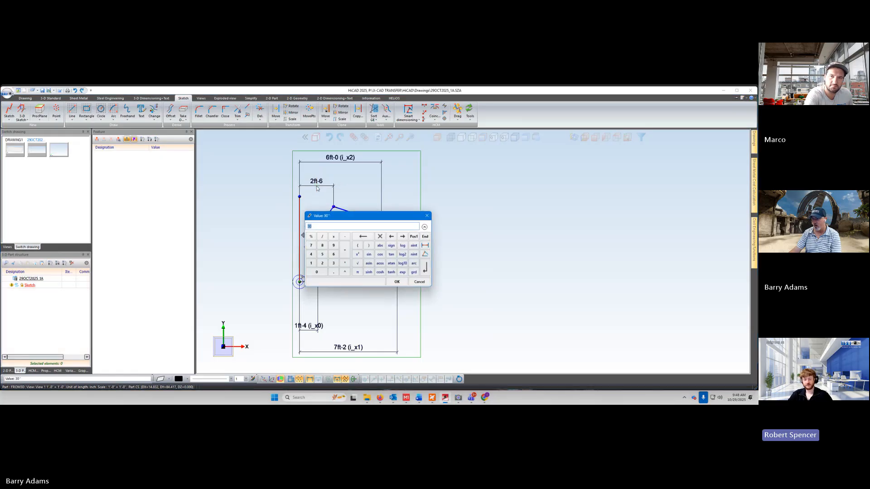
{"action": "type", "text": "i"}
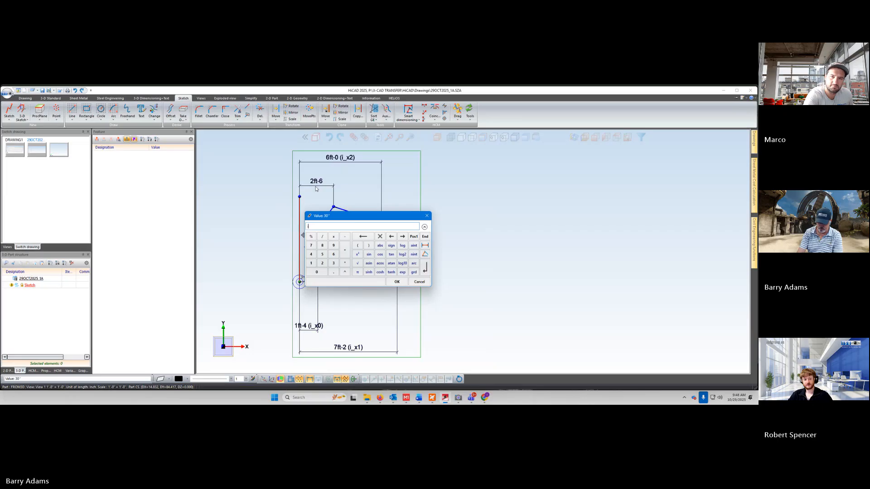
{"action": "type", "text": "_x3"}
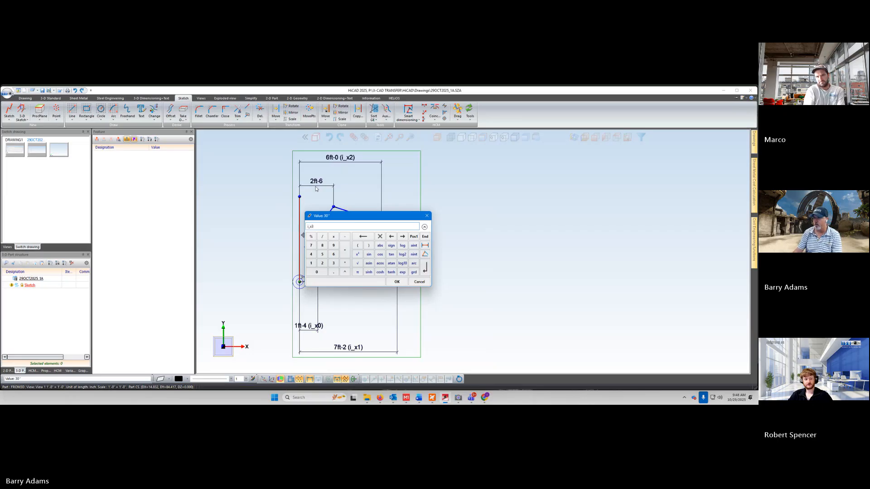
{"action": "key", "text": "Return"}
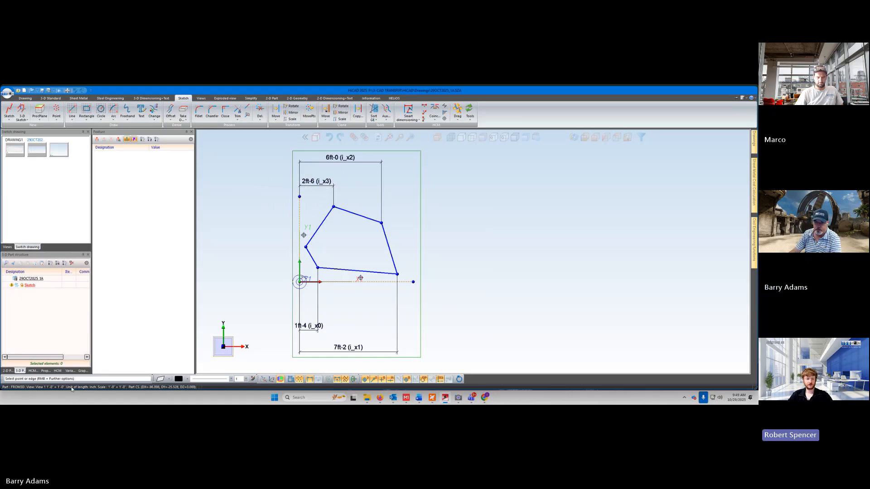
Step: Delete the surplus variable i_x72 from the sketch's variables
{"action": "left_click", "coordinate": [69, 371]}
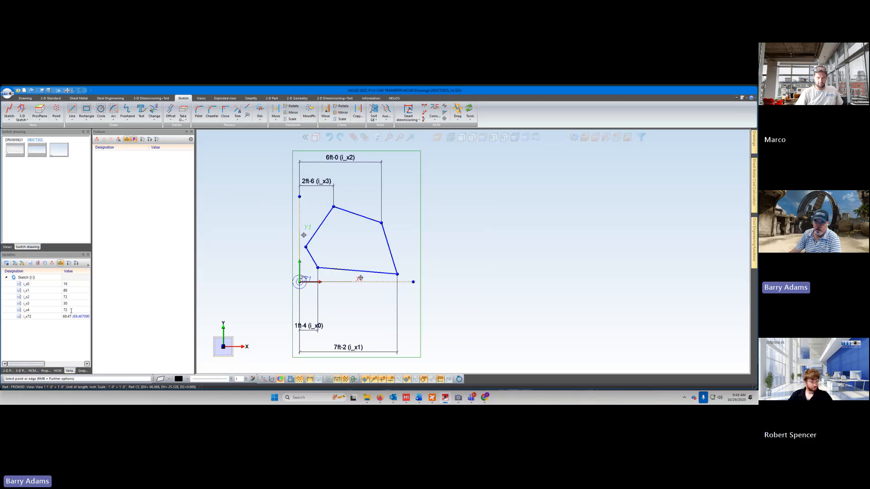
{"action": "left_click", "coordinate": [29, 318]}
{"action": "right_click", "coordinate": [19, 318]}
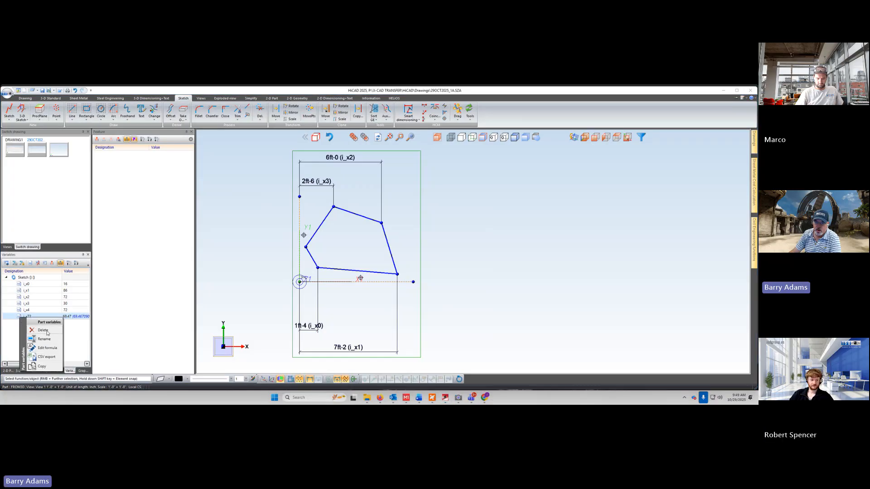
{"action": "left_click", "coordinate": [47, 332]}
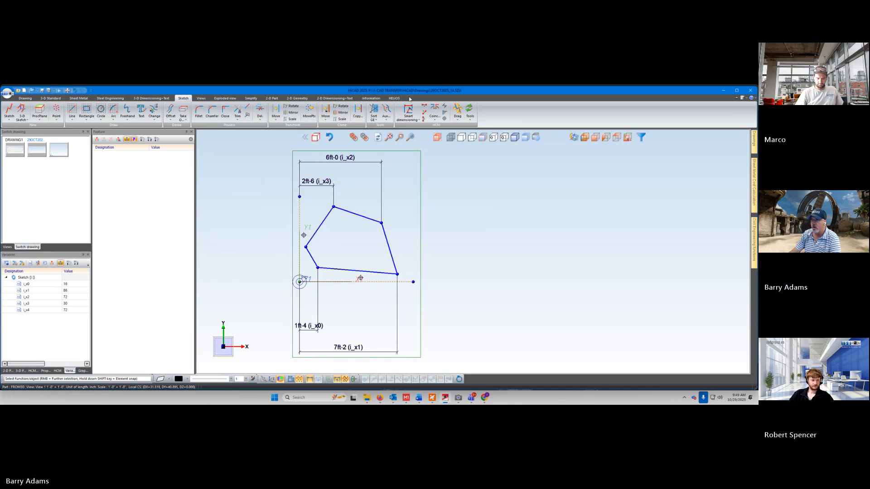
Step: Dimension the pentagon's leftmost corner horizontally from the vertical auxiliary line, placed above the corner, with the variable i_x4
{"action": "left_click", "coordinate": [409, 112]}
{"action": "scroll", "coordinate": [303, 247], "scroll_direction": "up", "scroll_amount": 3}
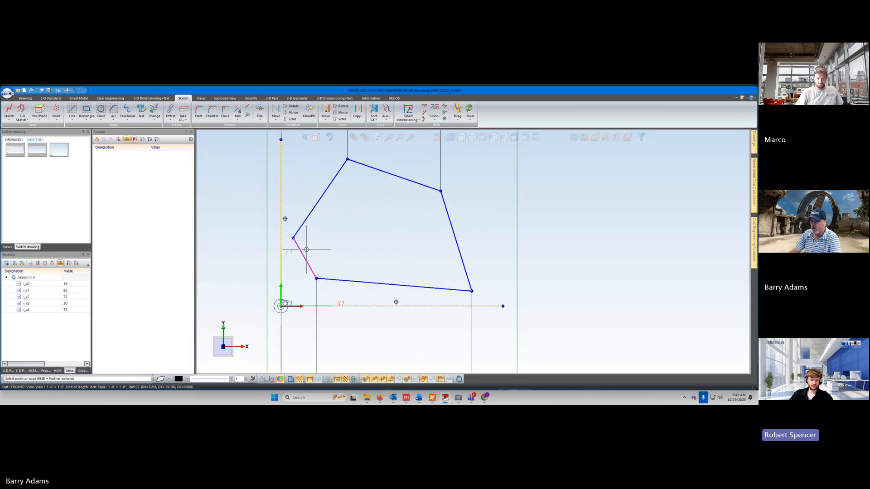
{"action": "left_click", "coordinate": [281, 239]}
{"action": "scroll", "coordinate": [281, 238], "scroll_direction": "down", "scroll_amount": 2}
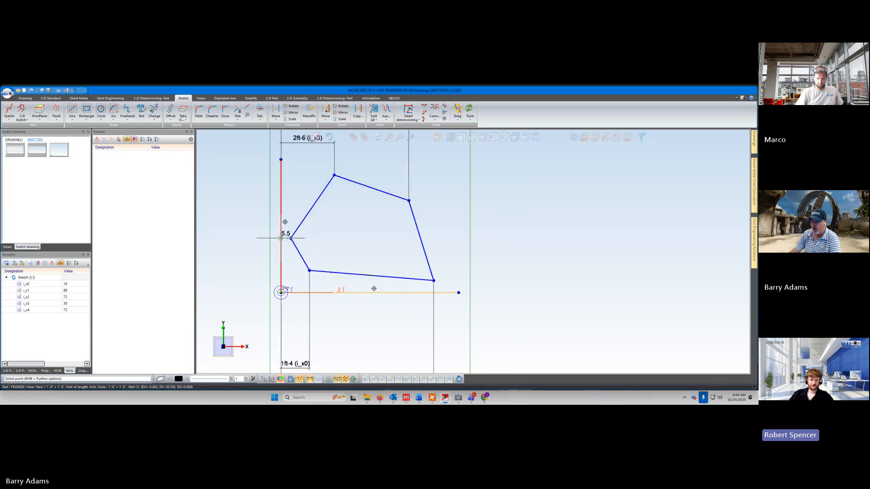
{"action": "left_click", "coordinate": [297, 186]}
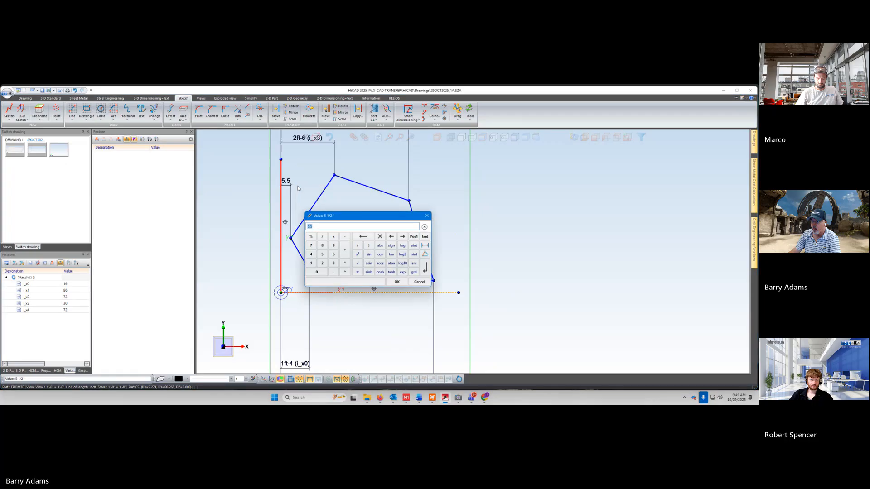
{"action": "key", "text": "BackSpace"}
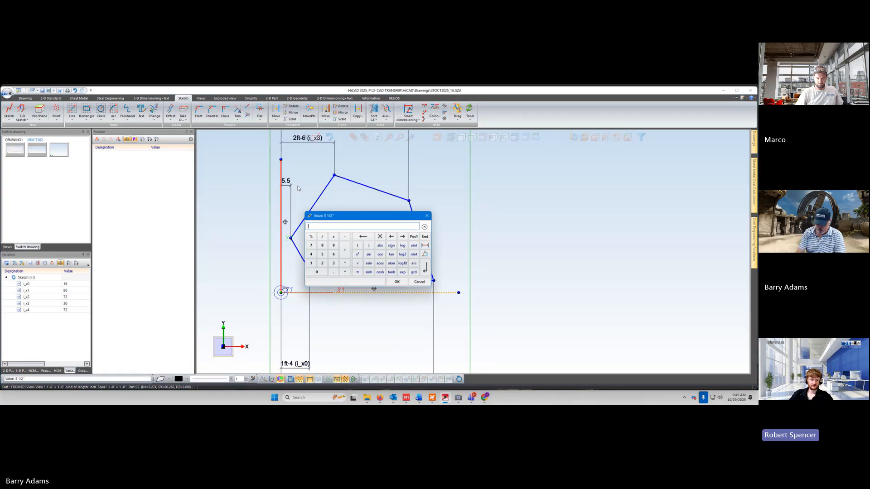
{"action": "type", "text": "i_x"}
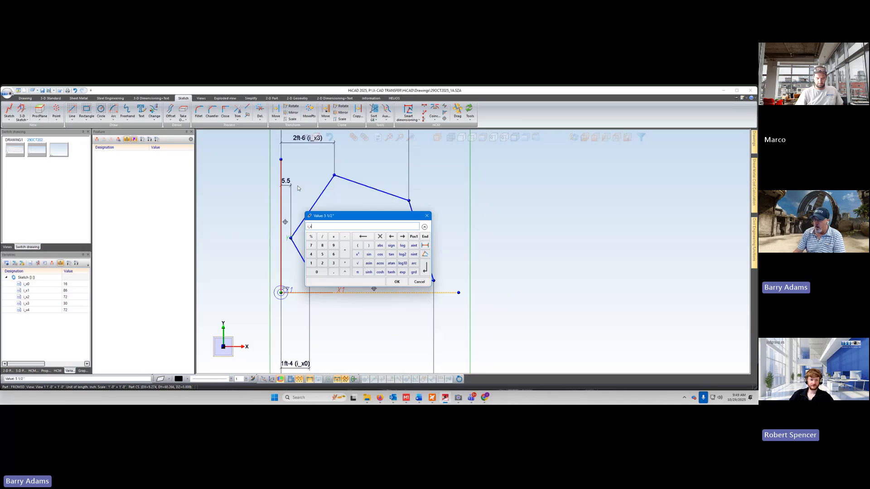
{"action": "type", "text": "4"}
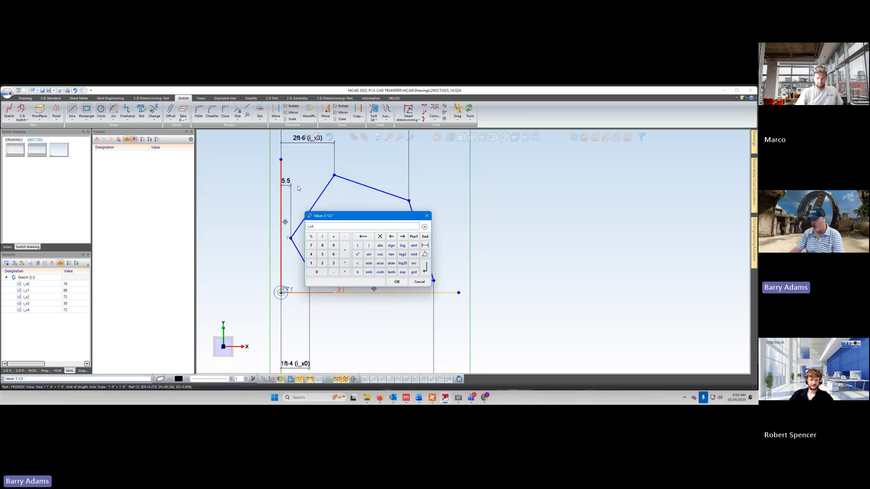
{"action": "key", "text": "Return"}
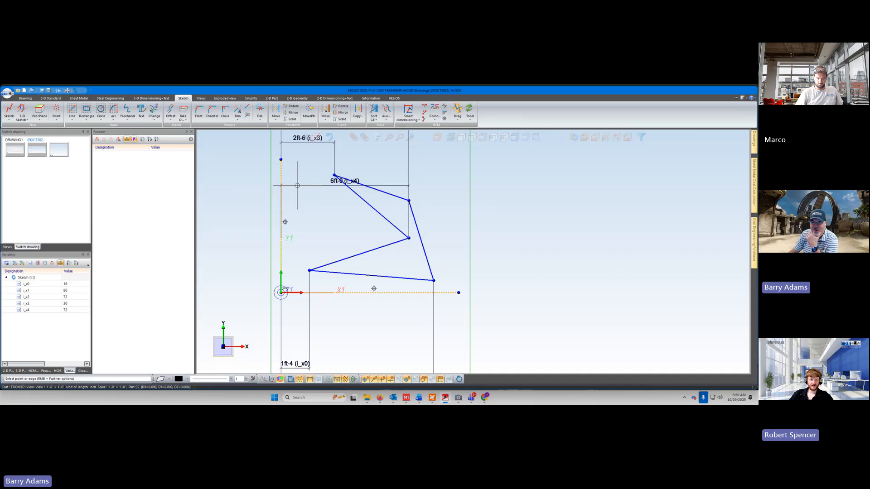
Step: Set the sketch variable i_x4 to 3
{"action": "left_click", "coordinate": [70, 311]}
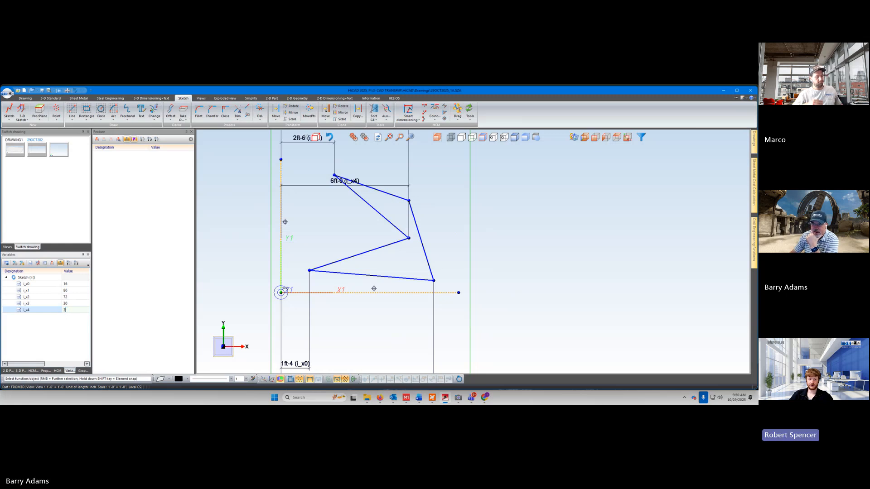
{"action": "key", "text": "Return"}
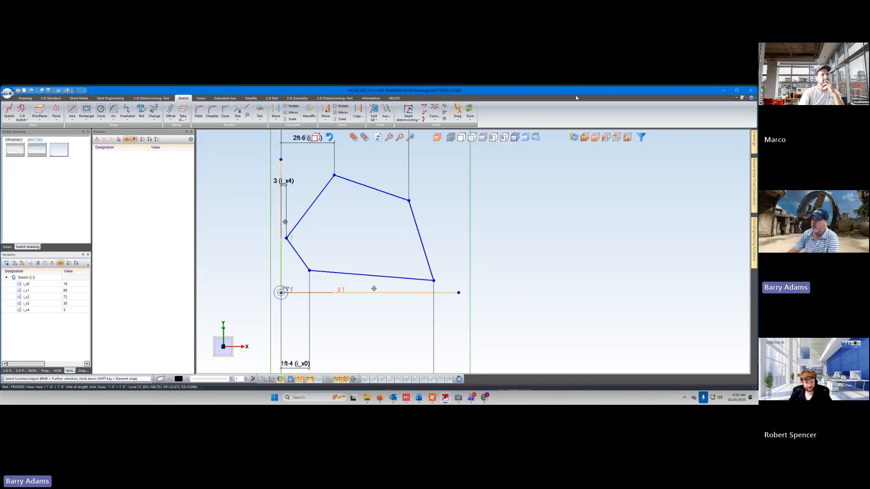
{"action": "scroll", "coordinate": [559, 243], "scroll_direction": "down", "scroll_amount": 2}
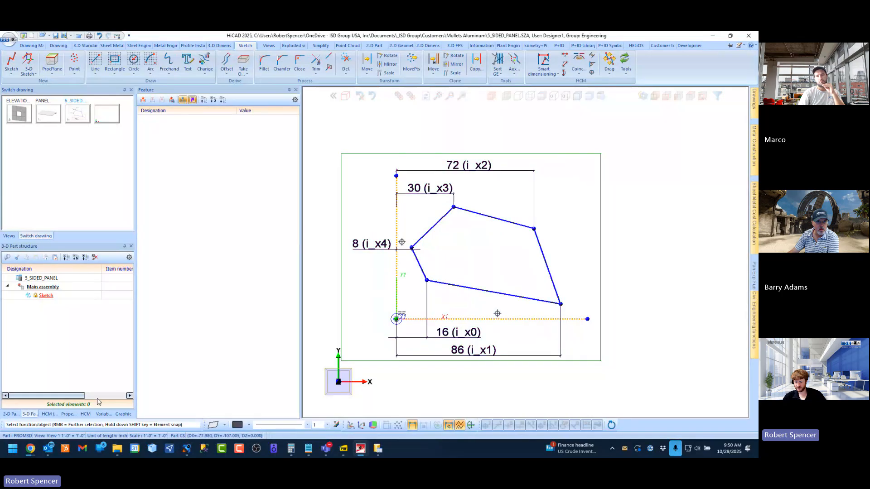
Step: Dimension the pentagon's lower-left corner vertically from the horizontal auxiliary line with the variable i_y0 set to 20, placed outside the vertical auxiliary line
{"action": "left_click", "coordinate": [104, 413]}
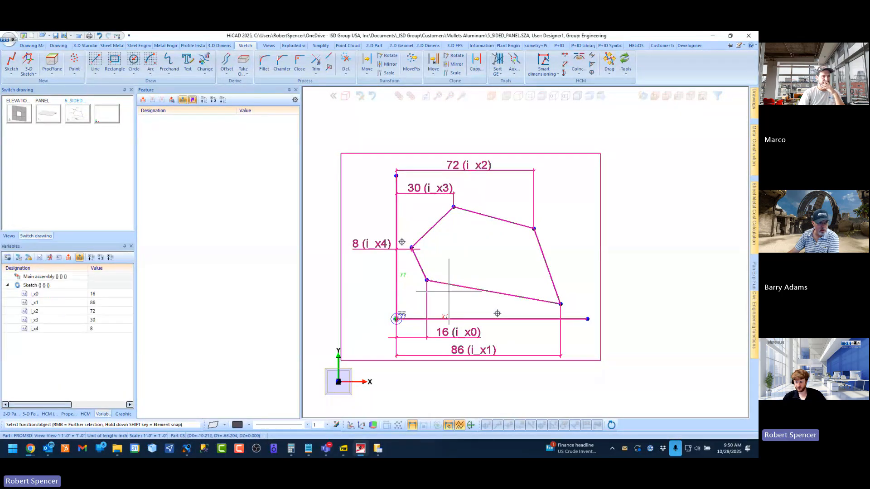
{"action": "left_click", "coordinate": [544, 63]}
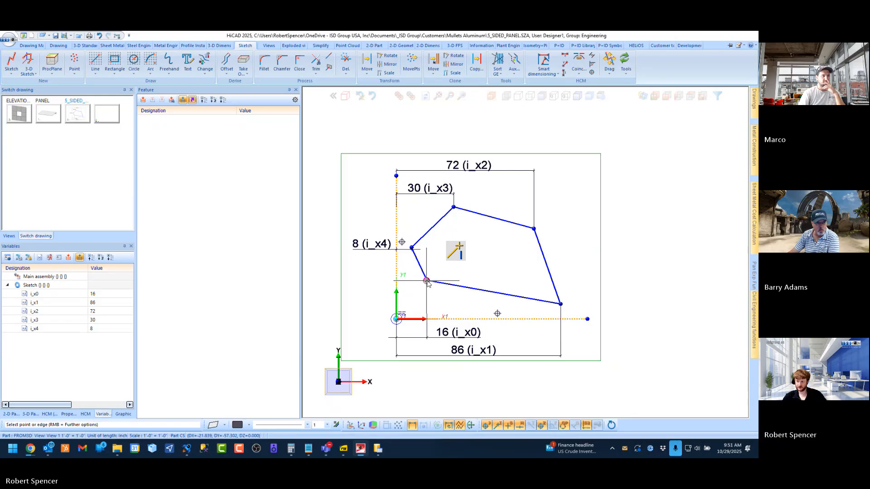
{"action": "left_click", "coordinate": [427, 281]}
{"action": "left_click", "coordinate": [429, 319]}
{"action": "left_click", "coordinate": [355, 310]}
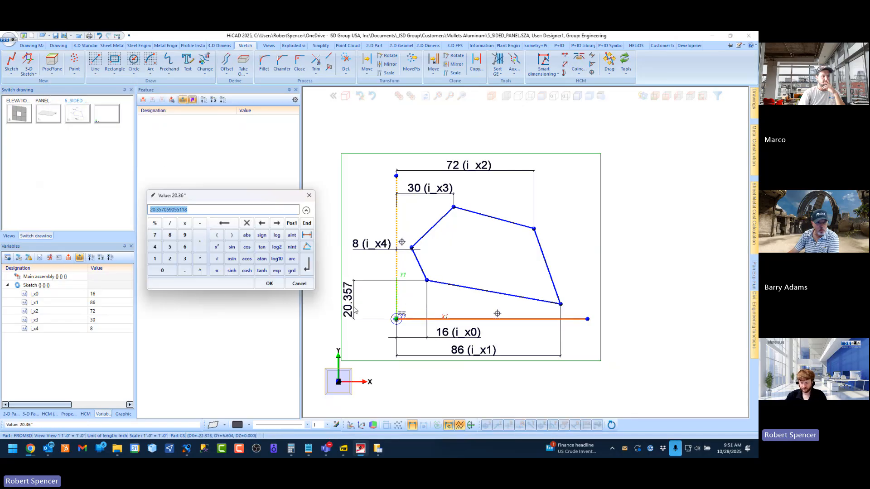
{"action": "type", "text": "i_y0"}
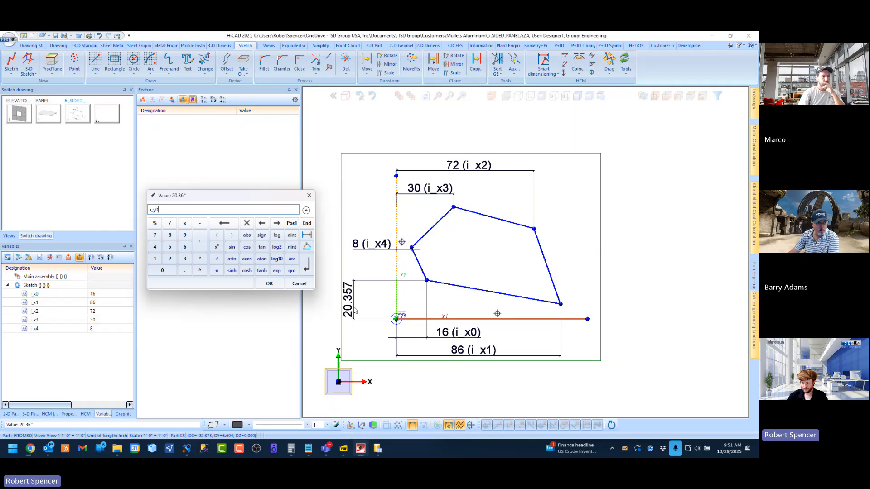
{"action": "key", "text": "Return"}
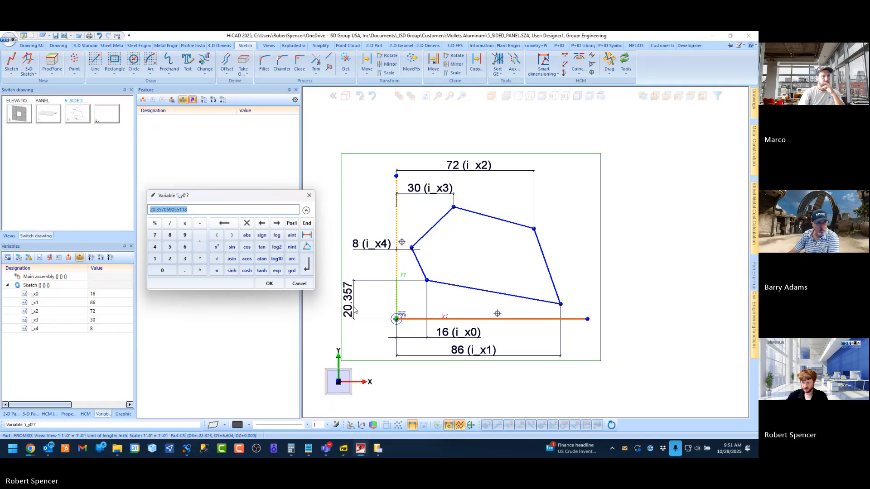
{"action": "type", "text": "20"}
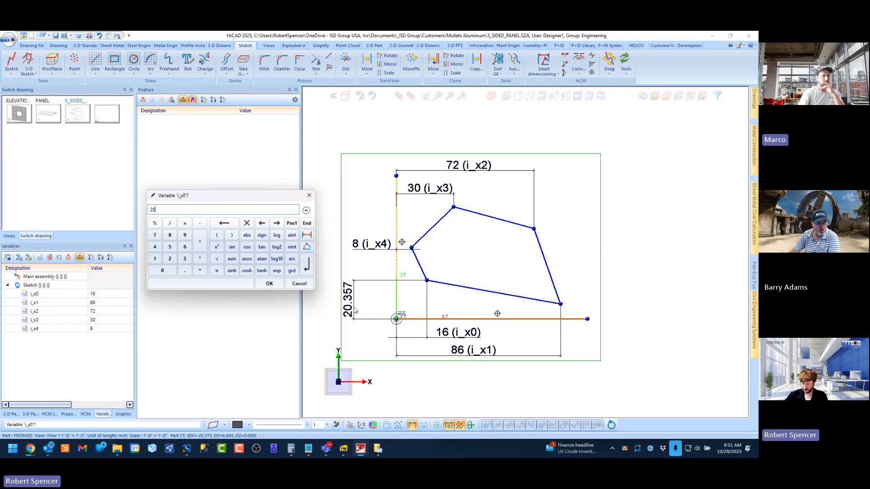
{"action": "key", "text": "Return"}
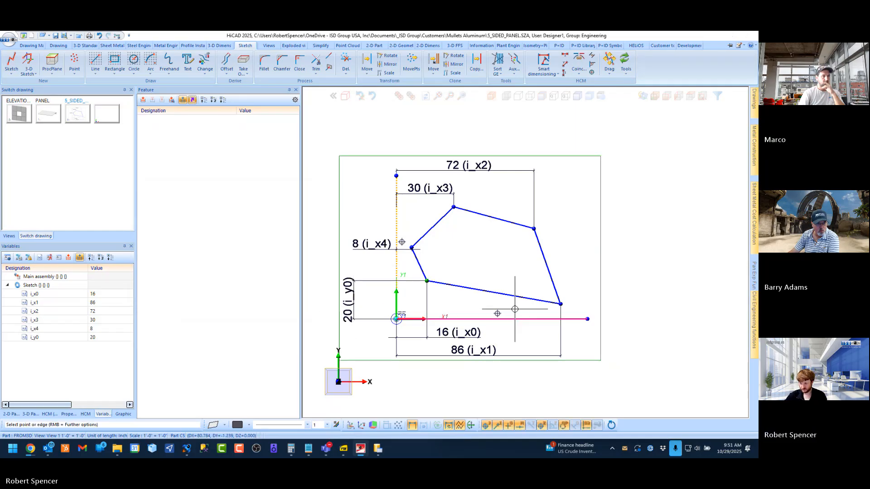
Step: Dimension the pentagon's lower-right corner vertically from the horizontal auxiliary line with the variable i_y1 set to 8, placed right of the sketch
{"action": "left_click", "coordinate": [562, 307]}
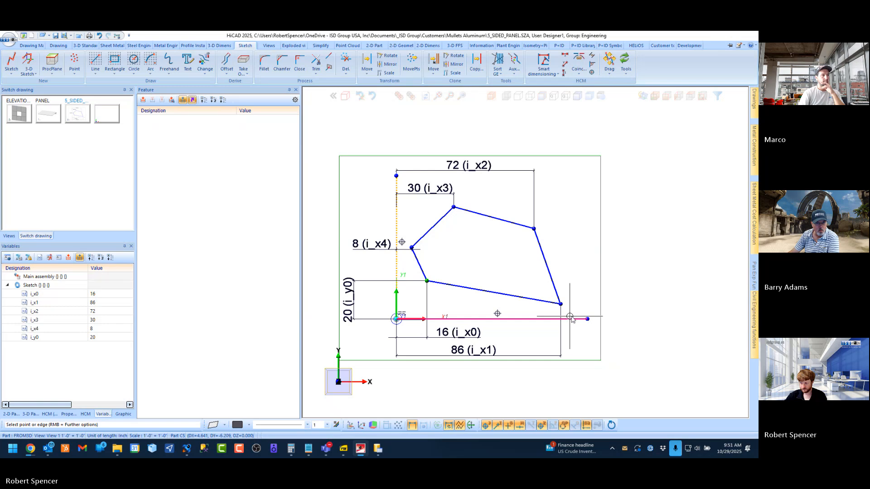
{"action": "left_click", "coordinate": [574, 320]}
{"action": "left_click", "coordinate": [618, 317]}
{"action": "key", "text": "BackSpace"}
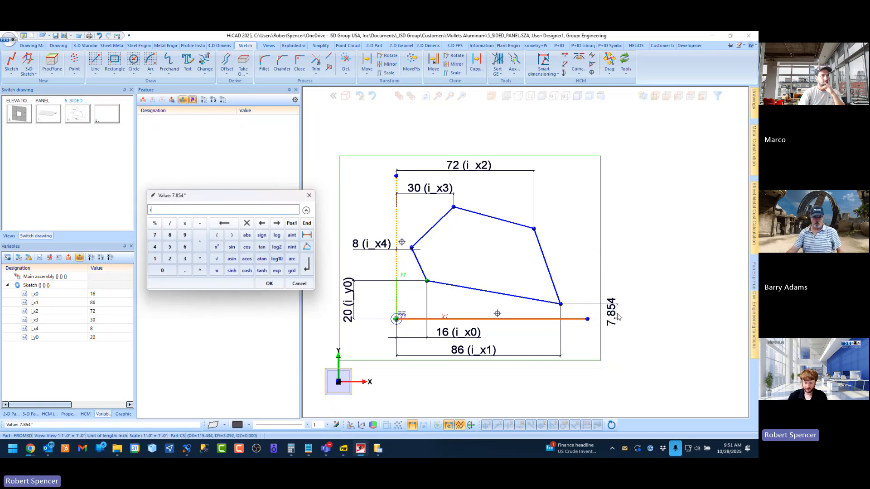
{"action": "type", "text": "i_y1"}
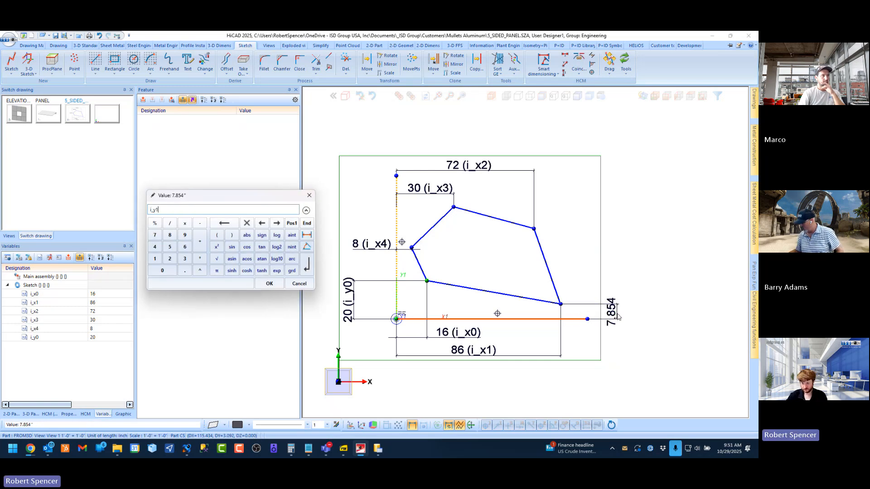
{"action": "key", "text": "Return"}
{"action": "type", "text": "8"}
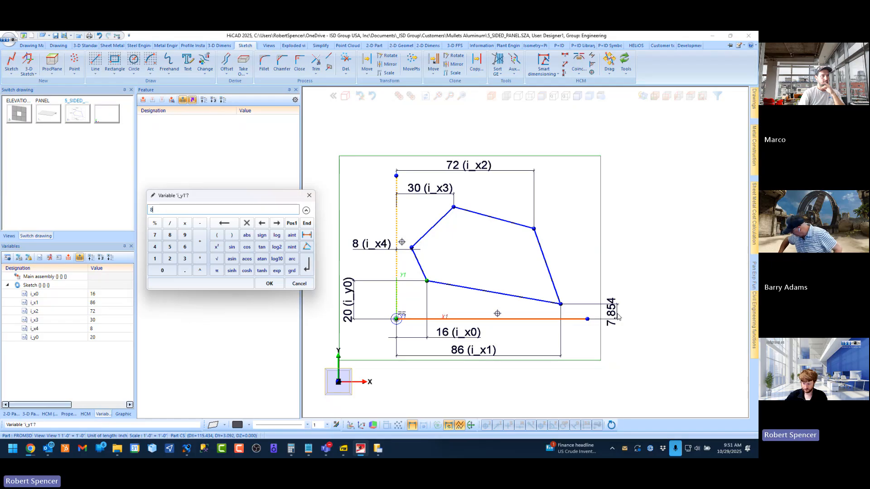
{"action": "key", "text": "Return"}
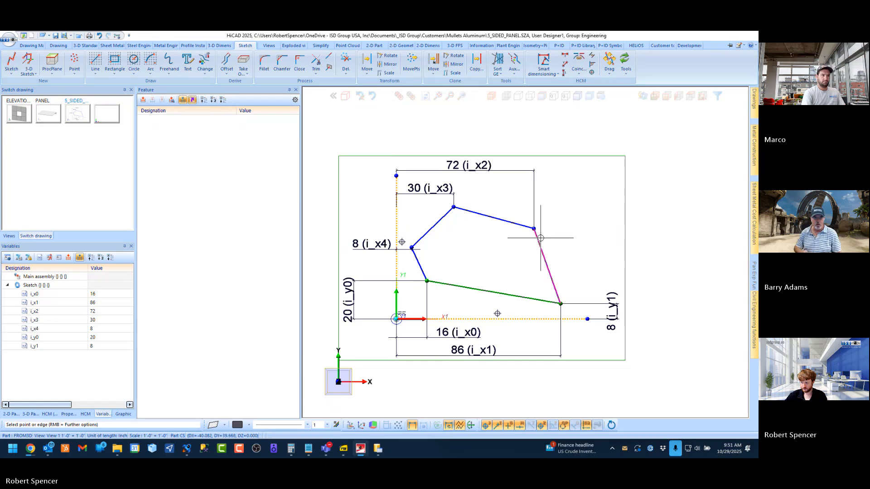
Step: Dimension the pentagon's upper-right corner vertically from the horizontal auxiliary line with the variable i_y2 set to 48, placed outside the i_y1 dimension
{"action": "left_click", "coordinate": [534, 229]}
{"action": "left_click", "coordinate": [529, 319]}
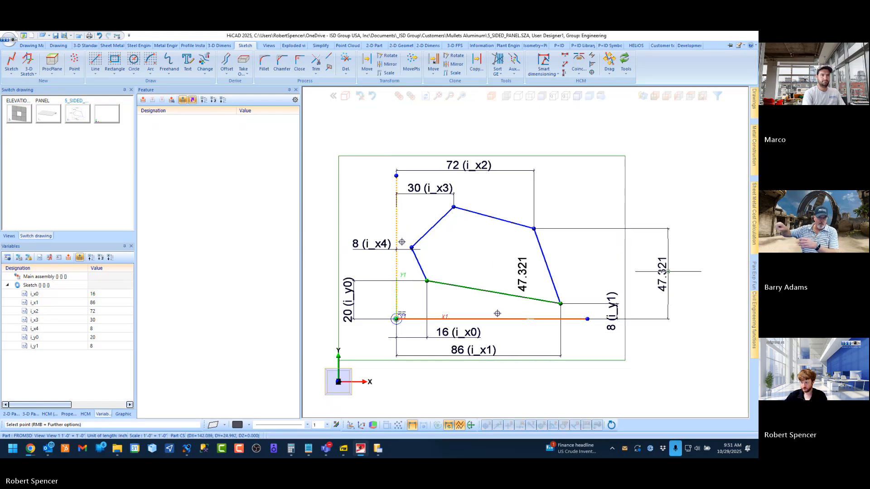
{"action": "left_click", "coordinate": [668, 272]}
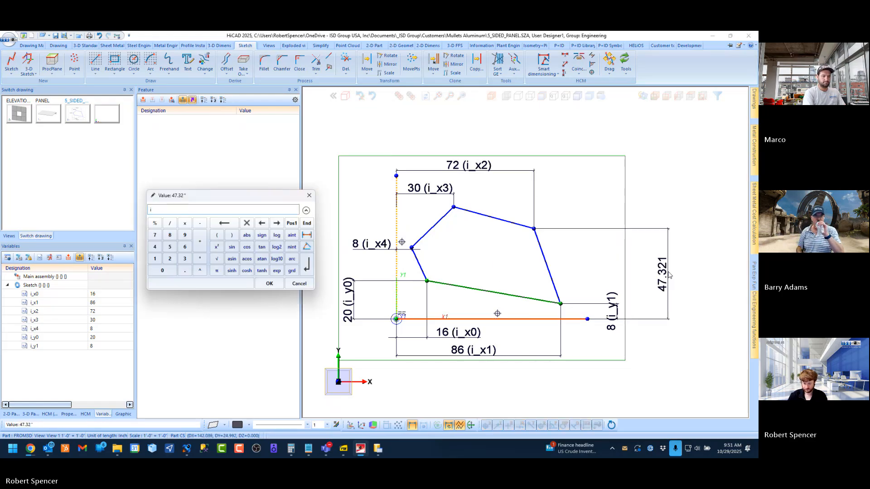
{"action": "type", "text": "i_y2"}
{"action": "key", "text": "Return"}
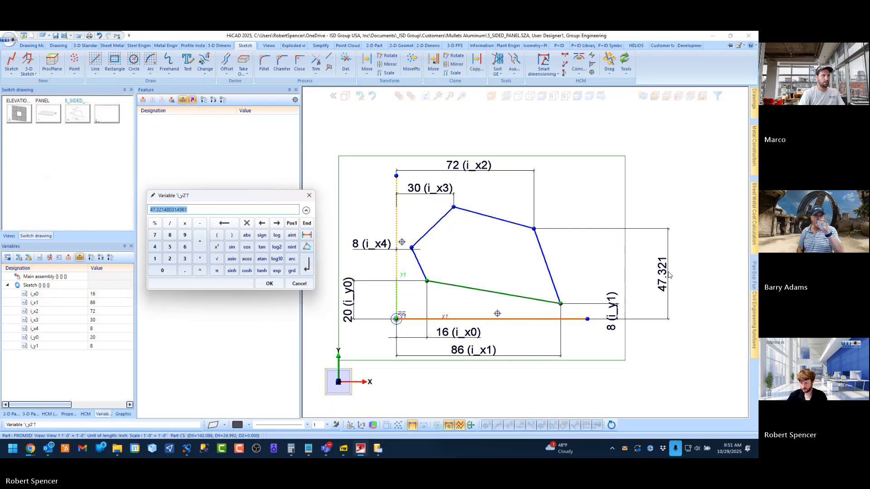
{"action": "type", "text": "48"}
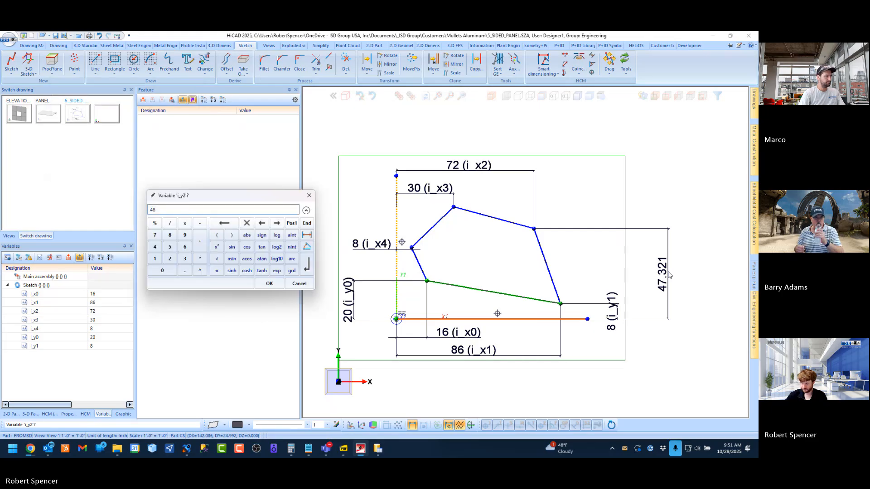
{"action": "key", "text": "Return"}
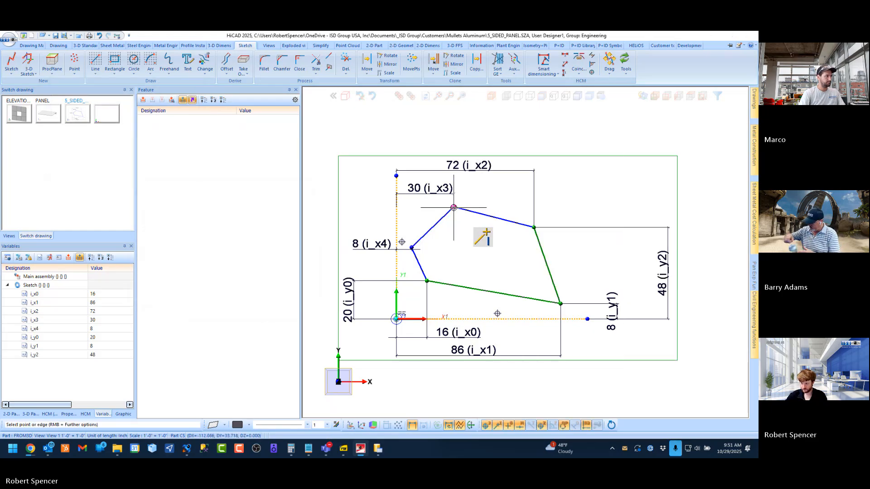
Step: Dimension the pentagon's topmost corner vertically from the horizontal auxiliary line with the variable i_y3 set to 60, placed outside the i_y2 dimension
{"action": "left_click", "coordinate": [522, 319]}
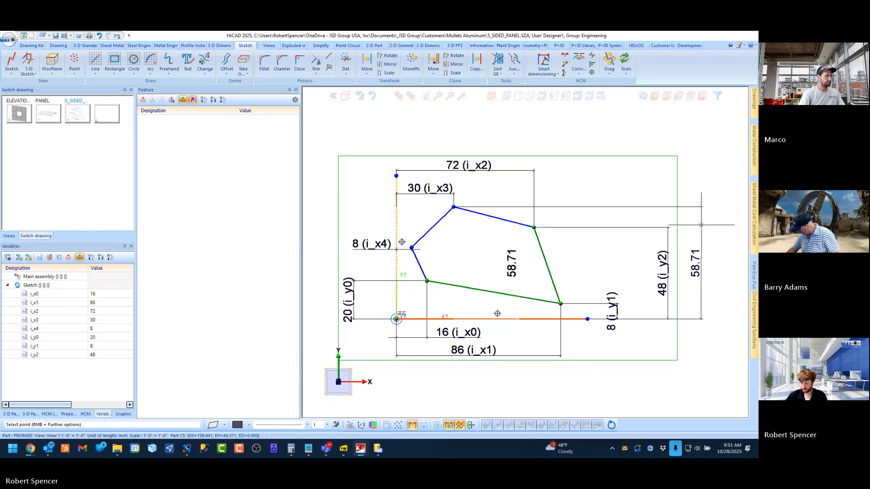
{"action": "left_click", "coordinate": [703, 230]}
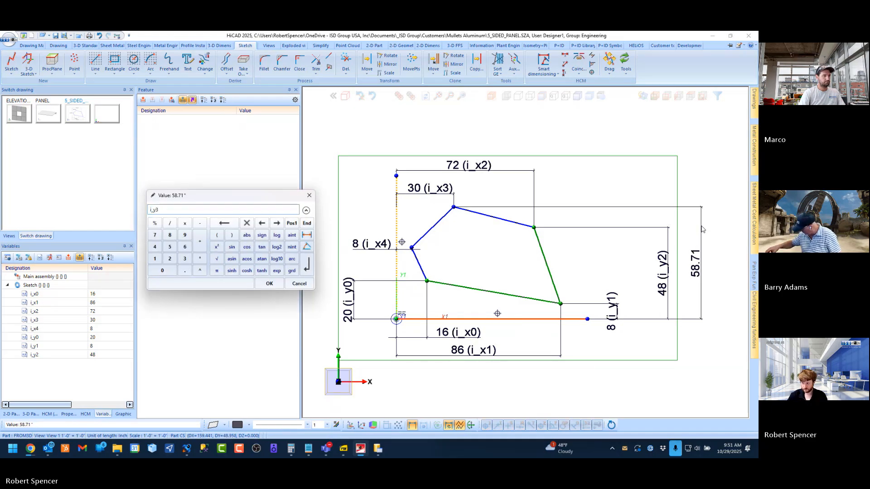
{"action": "key", "text": "Return"}
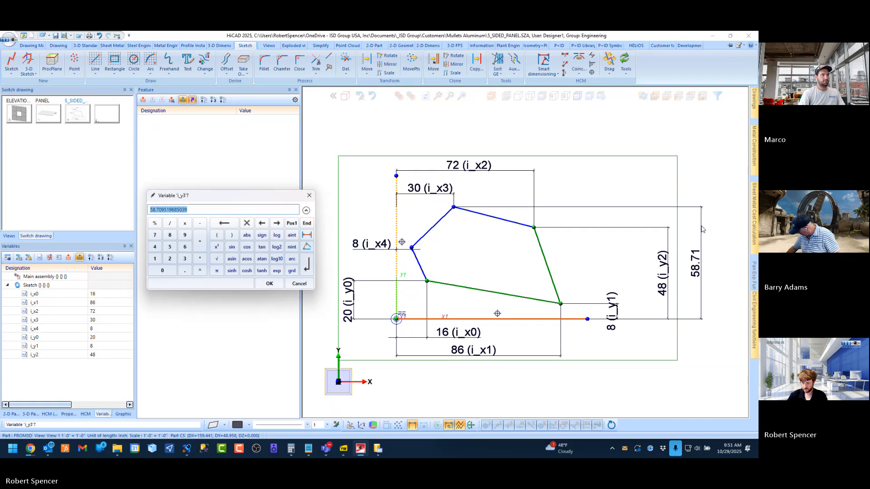
{"action": "type", "text": "60"}
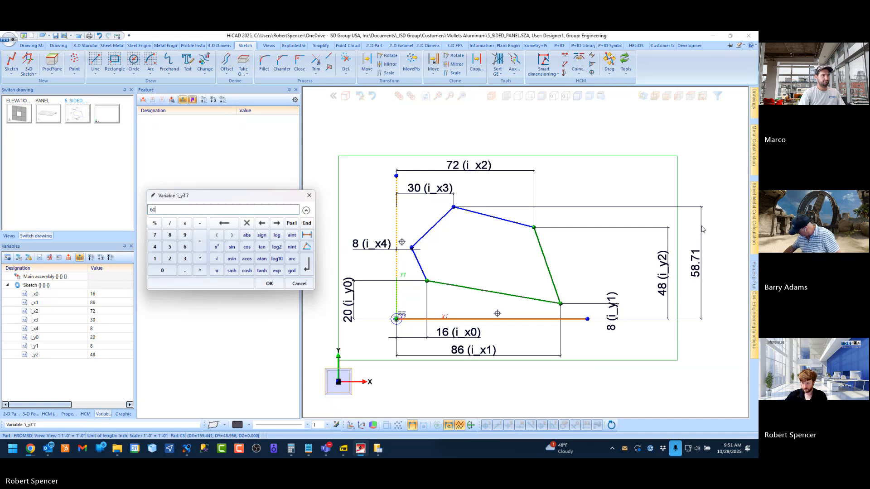
{"action": "key", "text": "Return"}
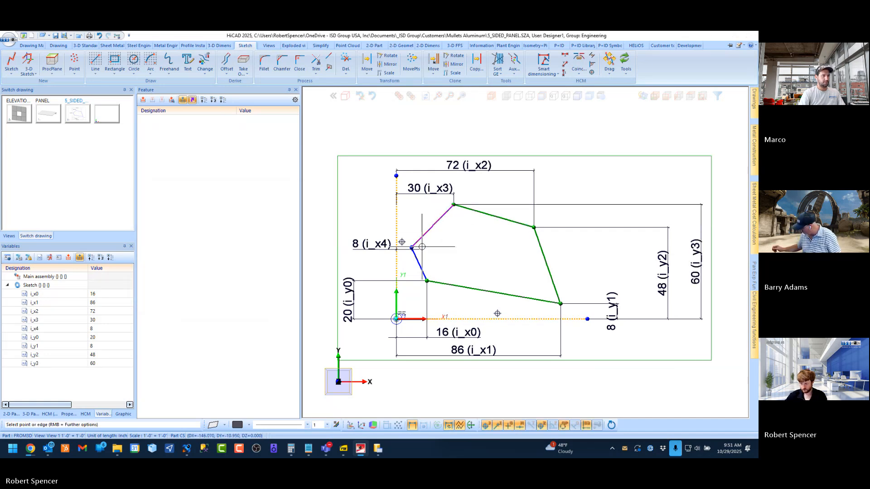
Step: Dimension the pentagon's leftmost corner vertically from the horizontal auxiliary line with the variable i_y4 set to 36, placed outside the i_y0 dimension
{"action": "left_click", "coordinate": [413, 248]}
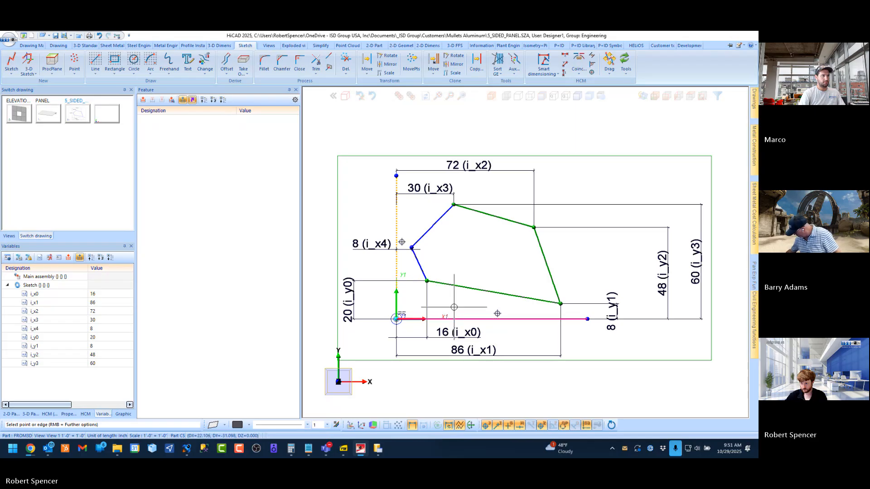
{"action": "left_click", "coordinate": [457, 311]}
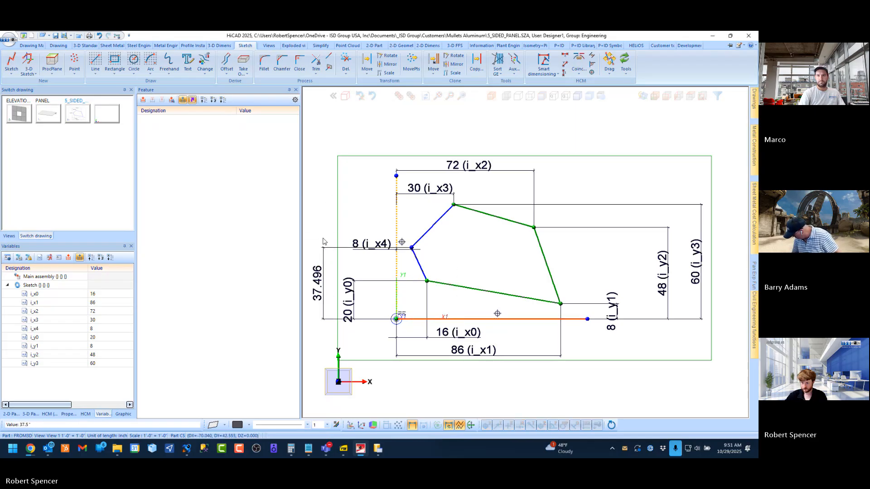
{"action": "left_click", "coordinate": [324, 240]}
{"action": "key", "text": "BackSpace"}
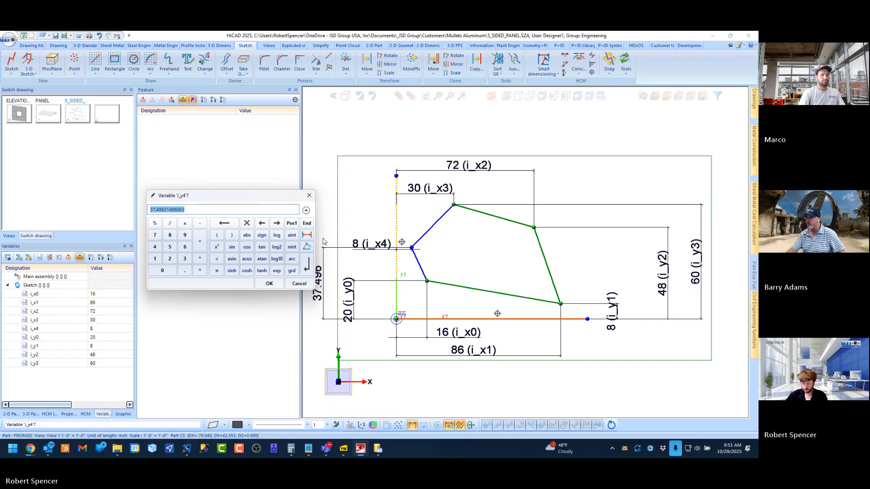
{"action": "type", "text": "36"}
{"action": "key", "text": "Return"}
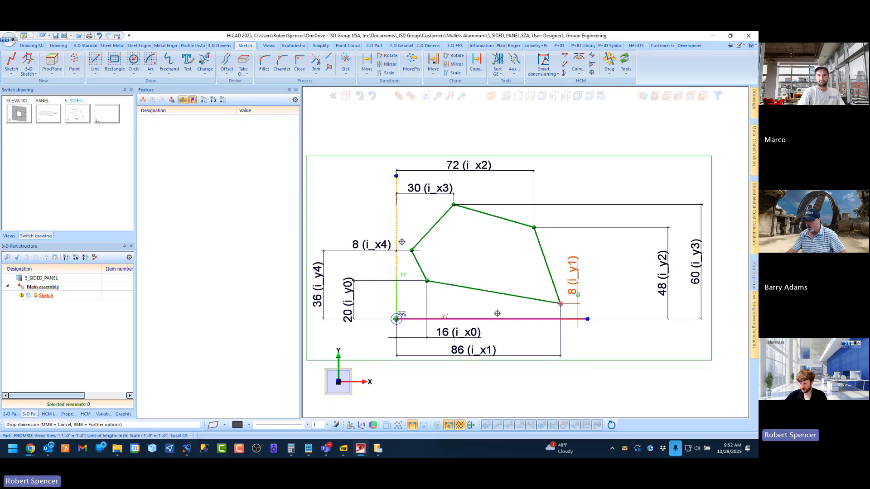
Step: Move the i_y1, i_y2 and i_y3 dimensions closer to the pentagon's right side, staggered outward in that order
{"action": "left_click", "coordinate": [576, 294]}
{"action": "left_click", "coordinate": [663, 274]}
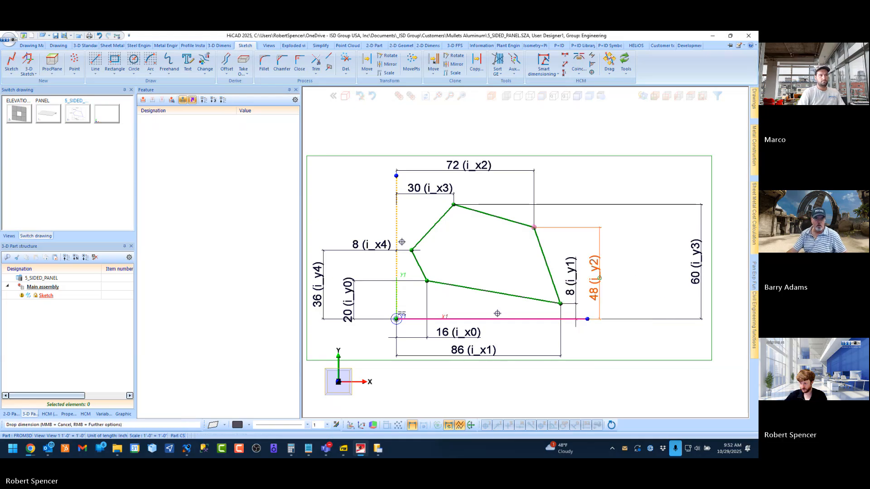
{"action": "left_click", "coordinate": [596, 277]}
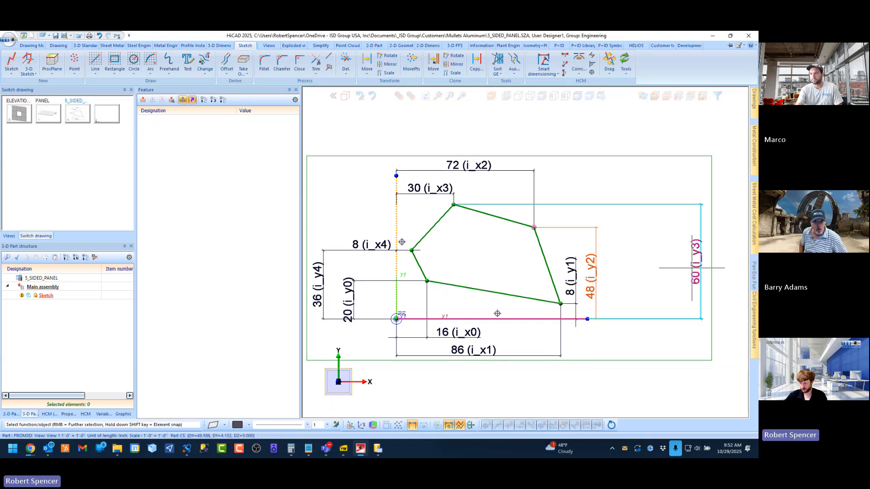
{"action": "left_click", "coordinate": [696, 272]}
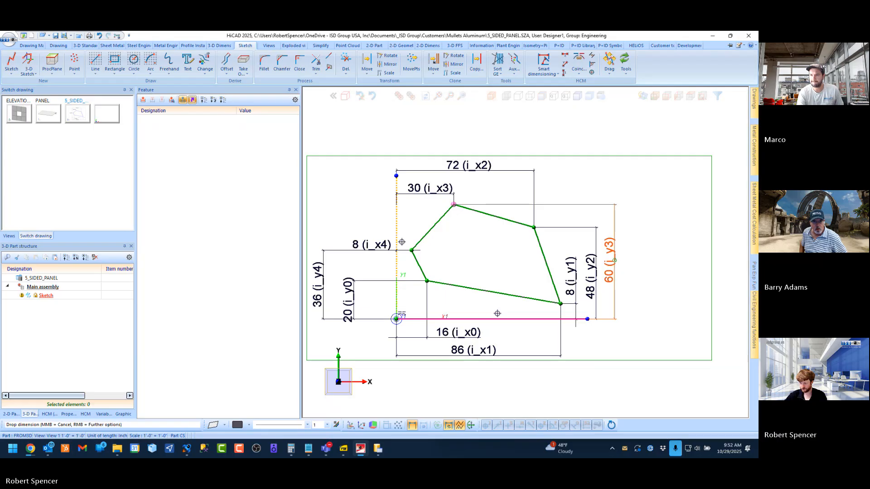
{"action": "left_click", "coordinate": [614, 271]}
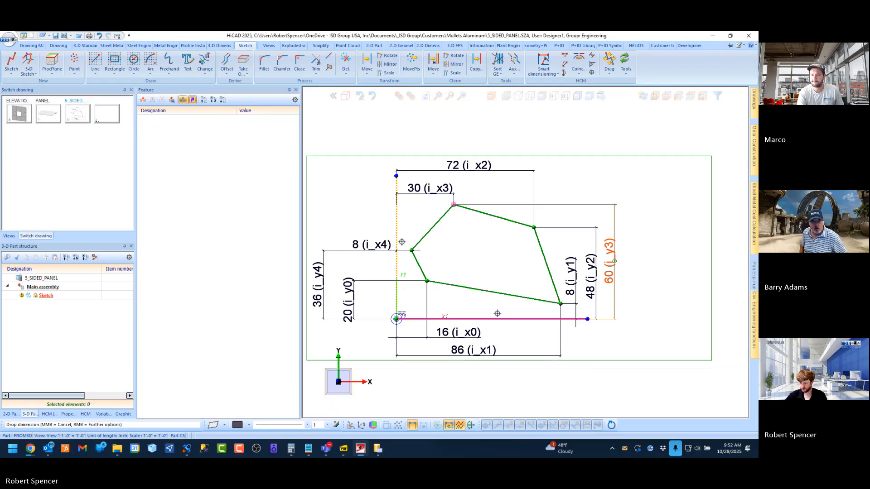
Step: Move the i_y0 dimension text below the horizontal auxiliary line and bring the i_y4 dimension closer to the vertical auxiliary line
{"action": "left_click", "coordinate": [353, 295]}
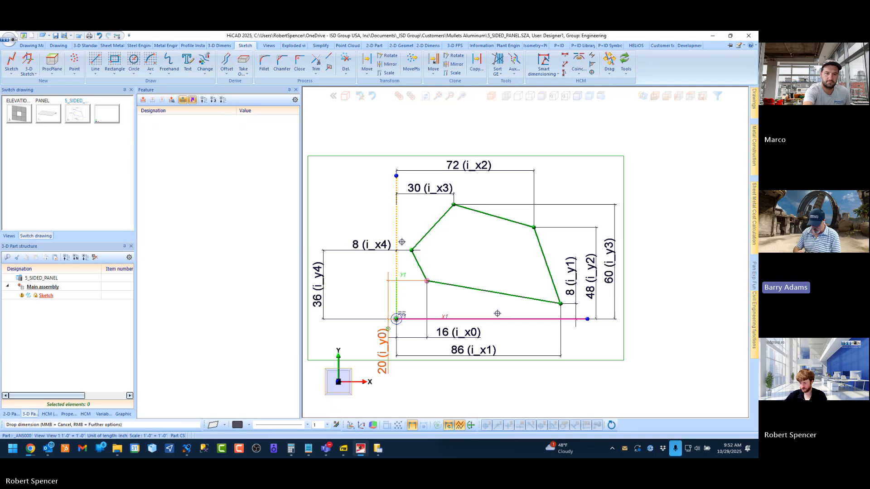
{"action": "left_click", "coordinate": [385, 347]}
{"action": "left_click", "coordinate": [323, 288]}
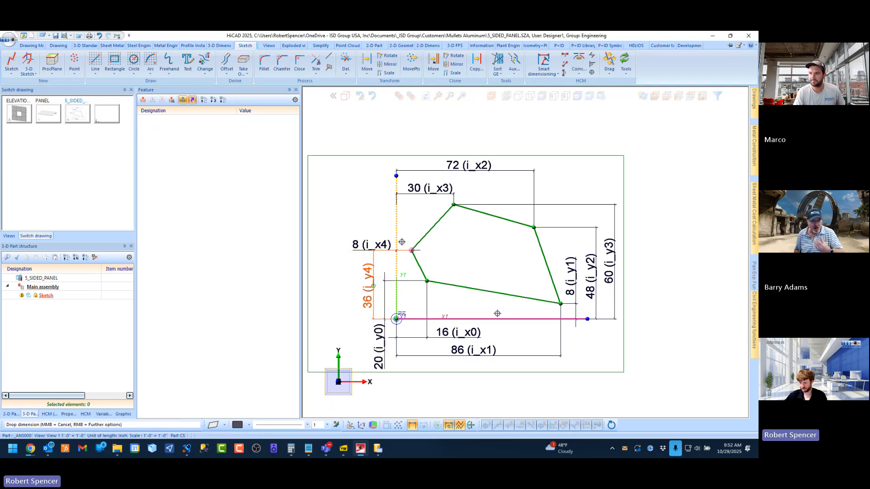
{"action": "left_click", "coordinate": [373, 290]}
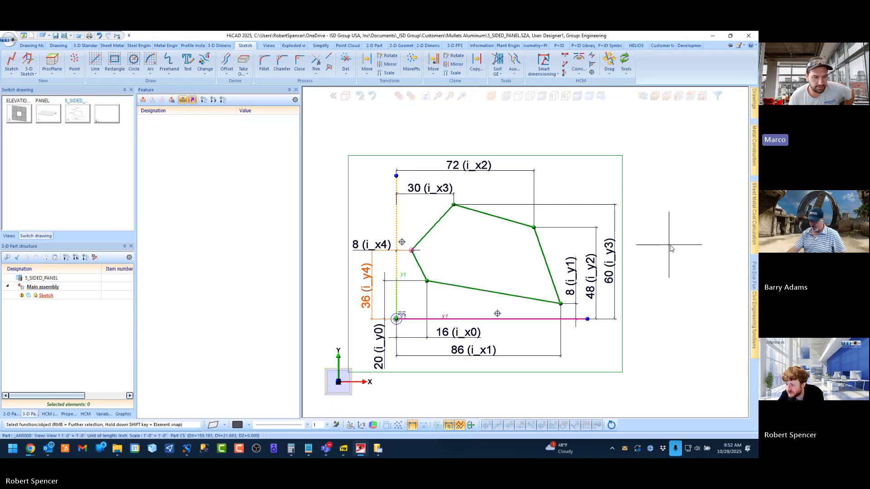
{"action": "scroll", "coordinate": [531, 250], "scroll_direction": "down", "scroll_amount": 1}
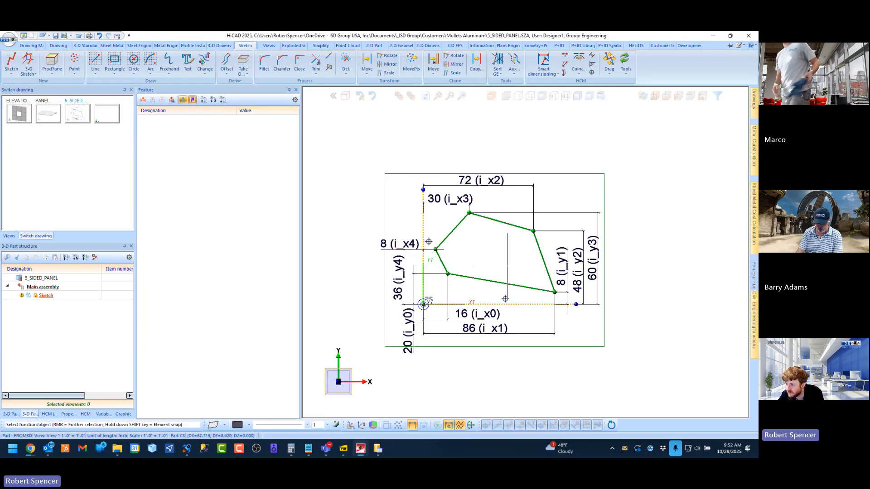
{"action": "scroll", "coordinate": [507, 269], "scroll_direction": "up", "scroll_amount": 1}
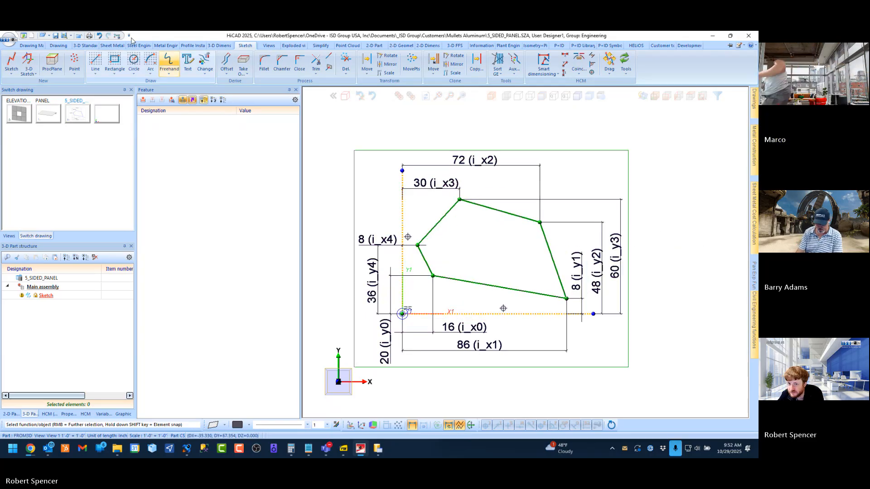
Step: Save the 5_SIDED_PANEL drawing and display the variable list of its pentagon sketch
{"action": "left_click", "coordinate": [56, 36]}
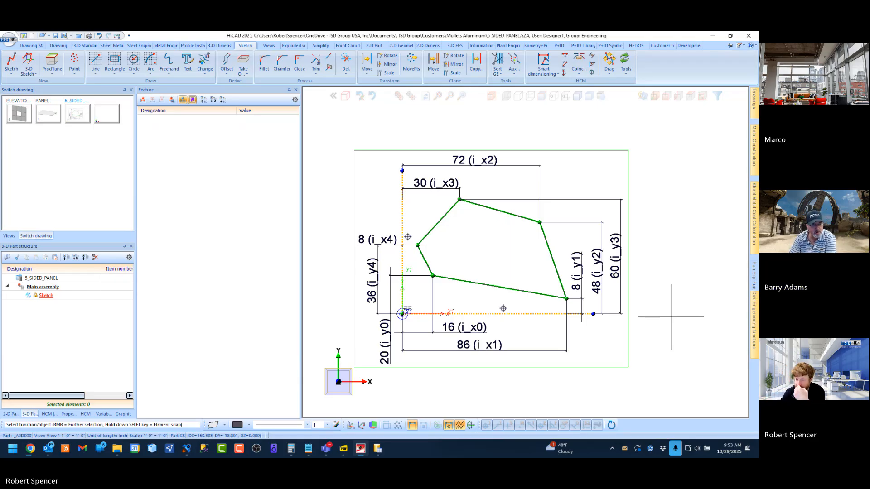
{"action": "left_click", "coordinate": [103, 416]}
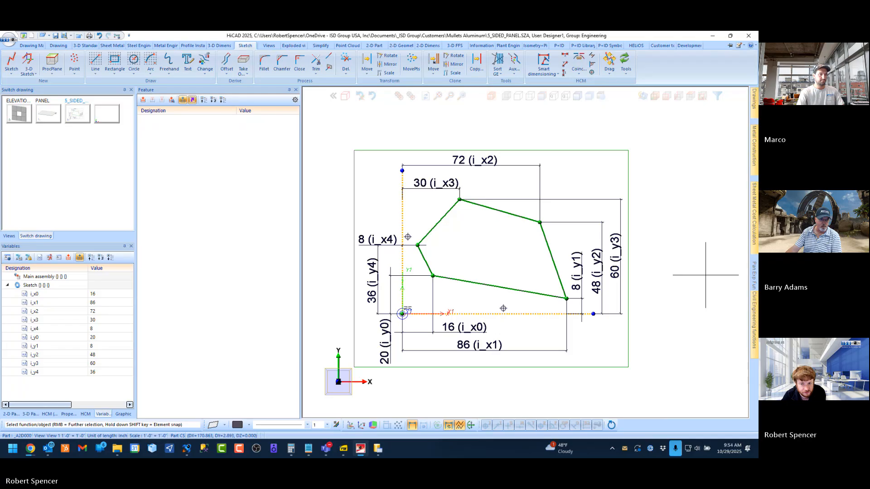
{"action": "left_click", "coordinate": [111, 45]}
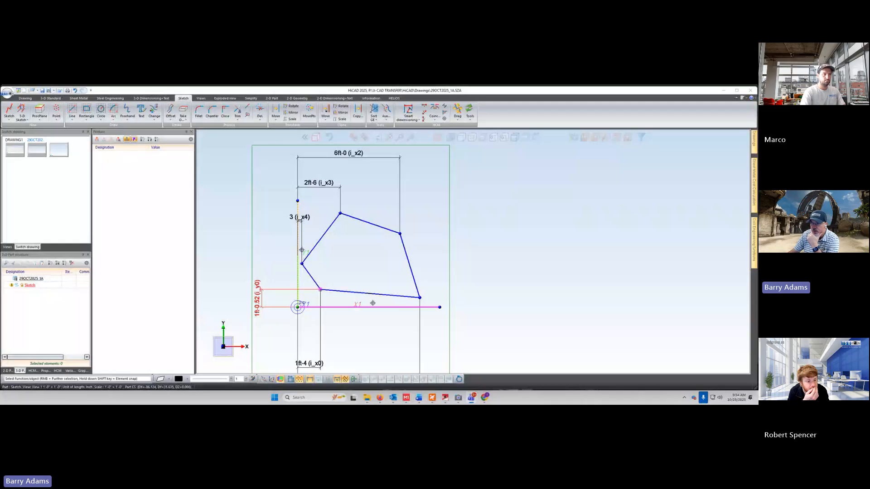
Step: Switch to the 29OCT2025_1A drawing and check its sketch's variable list against the pentagon's vertical i_y0 dimension
{"action": "left_click", "coordinate": [336, 282]}
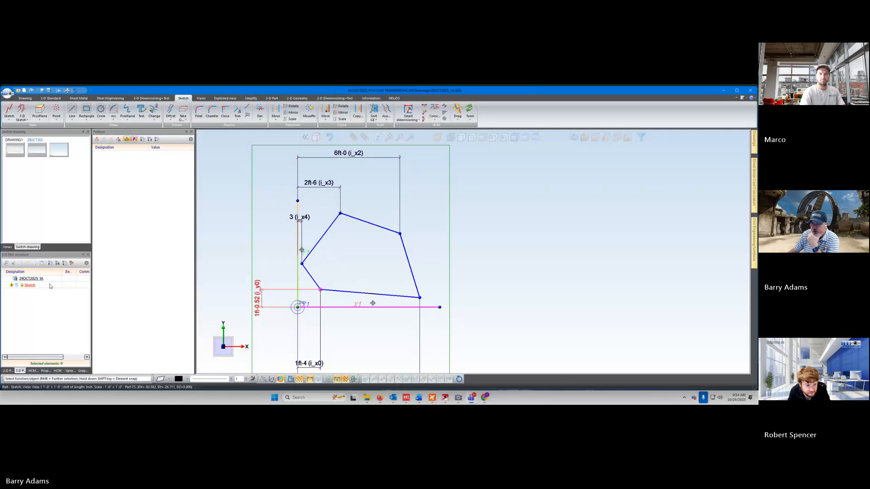
{"action": "left_click", "coordinate": [70, 371]}
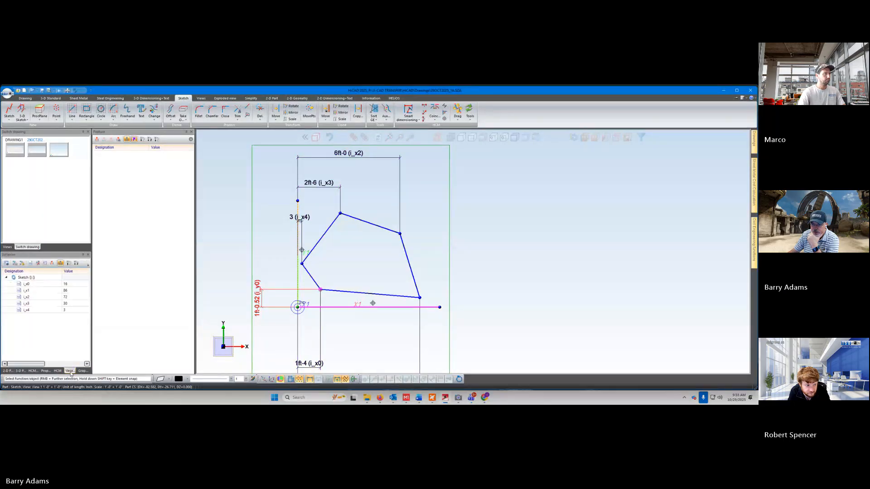
{"action": "left_click", "coordinate": [261, 300]}
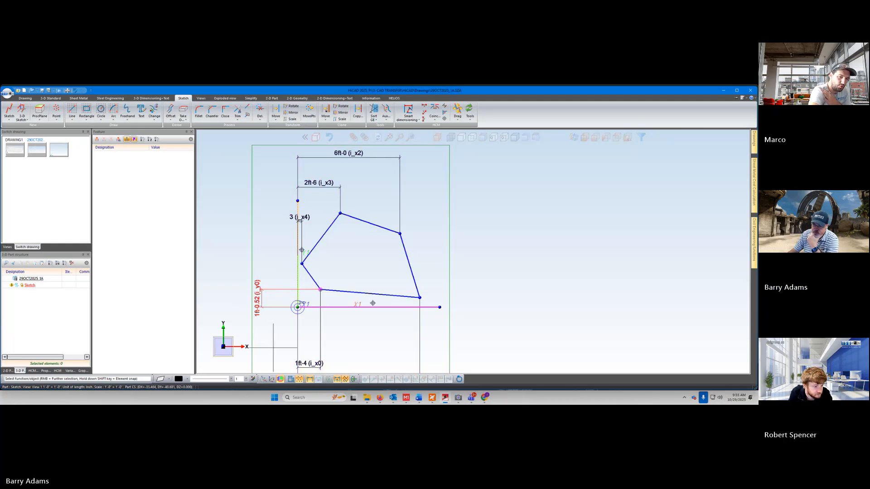
{"action": "left_click", "coordinate": [71, 371]}
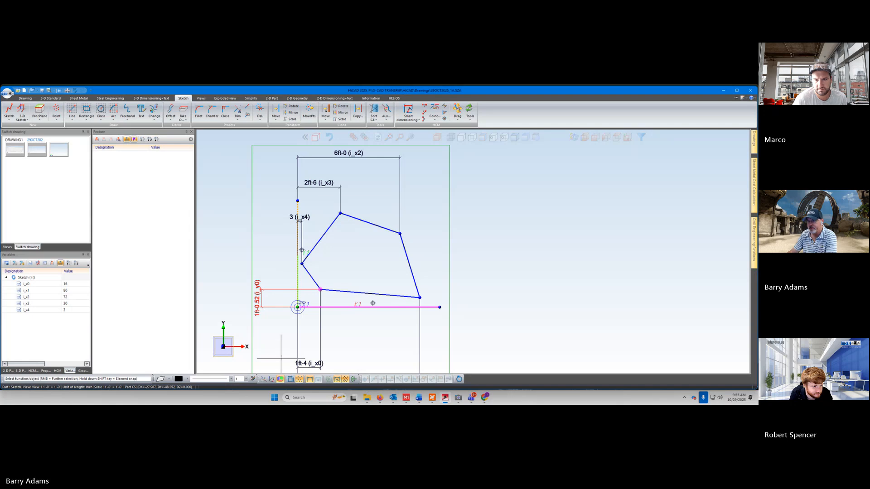
{"action": "left_click", "coordinate": [257, 308]}
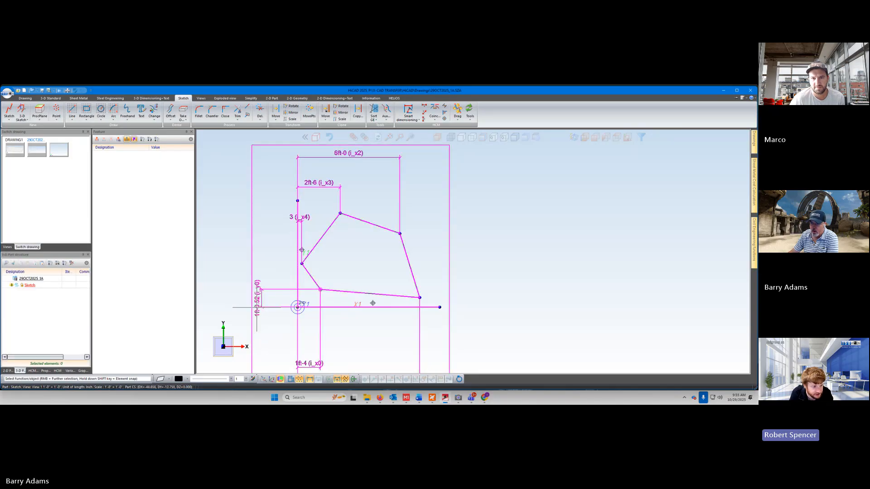
{"action": "left_click", "coordinate": [70, 371]}
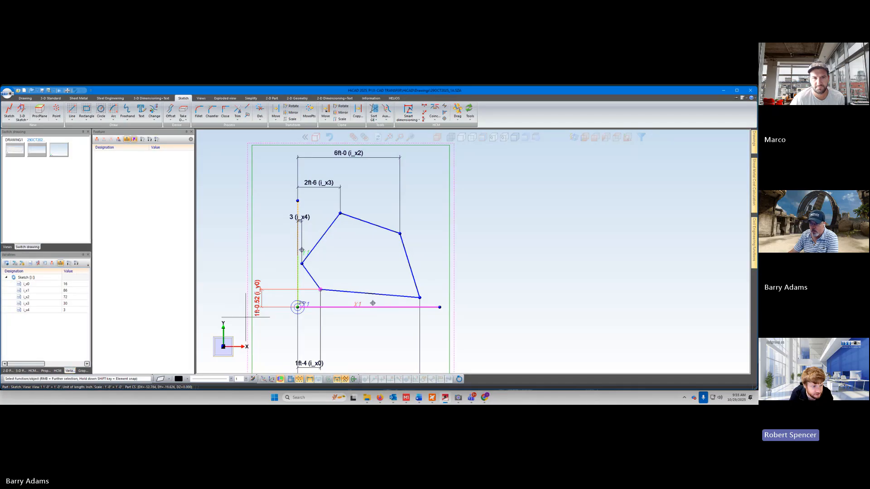
Step: Assign the variable i_y0 with the value 20 to the vertical dimension of the pentagon's lower-left corner and check the variable list
{"action": "double_click", "coordinate": [320, 290]}
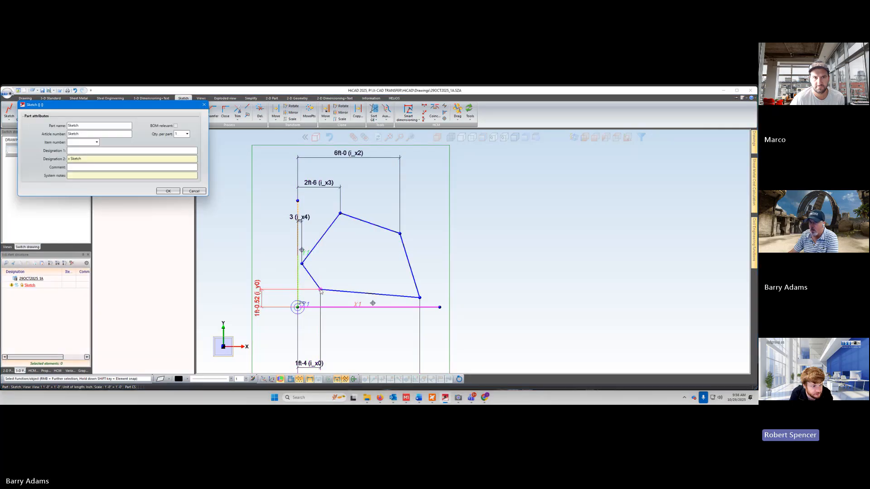
{"action": "left_click", "coordinate": [195, 192]}
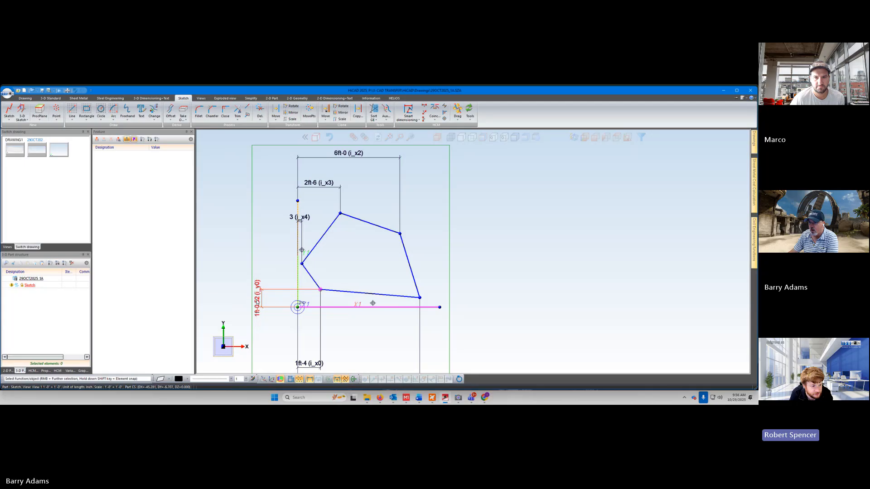
{"action": "double_click", "coordinate": [257, 300]}
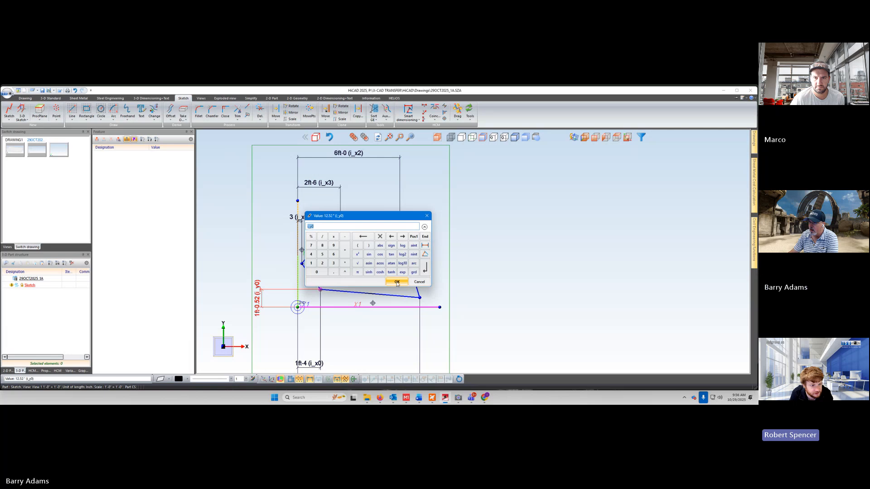
{"action": "left_click", "coordinate": [353, 228]}
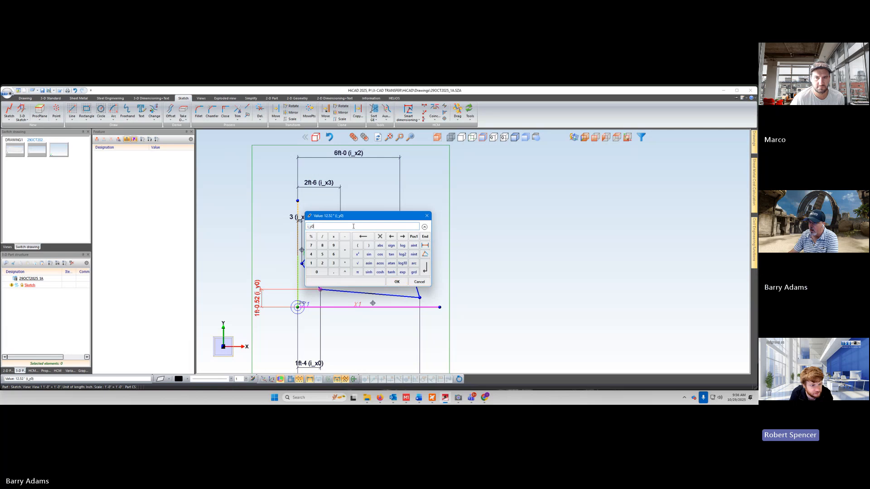
{"action": "left_click", "coordinate": [394, 282]}
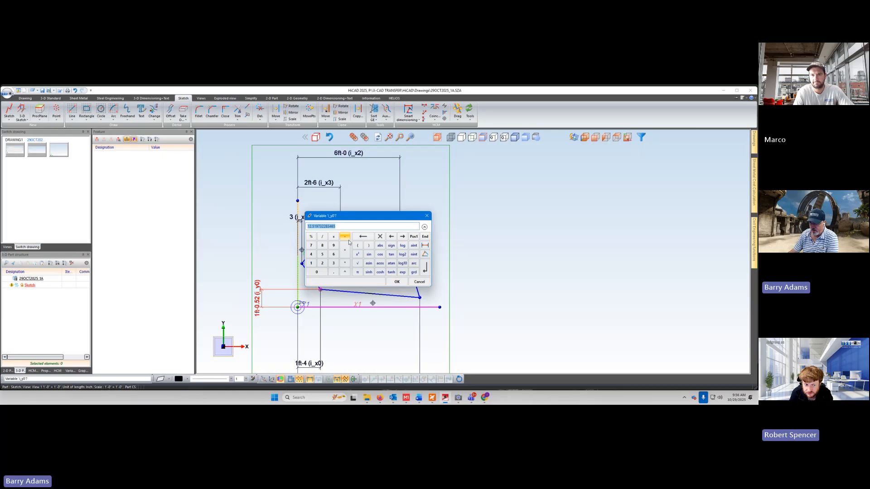
{"action": "type", "text": "20"}
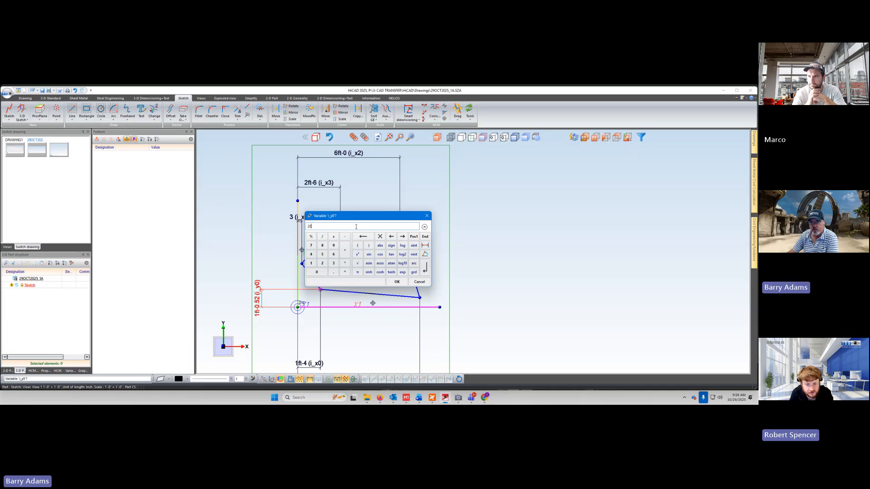
{"action": "left_click", "coordinate": [397, 282]}
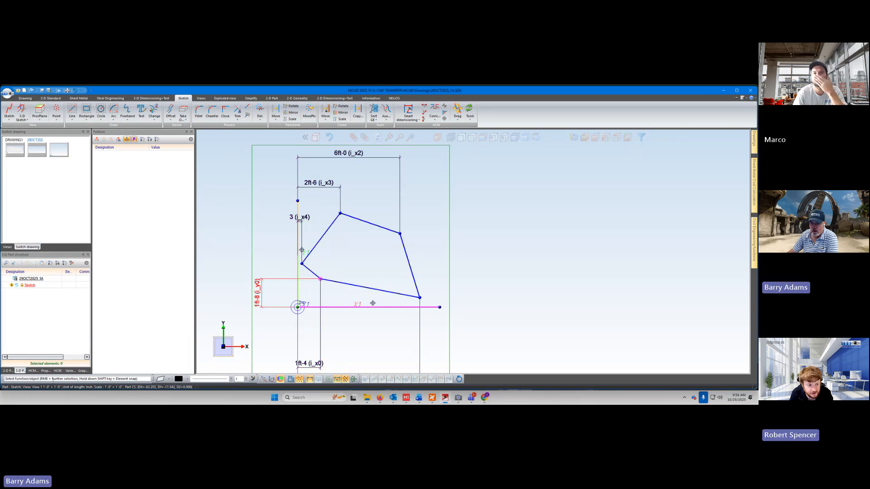
{"action": "left_click", "coordinate": [70, 371]}
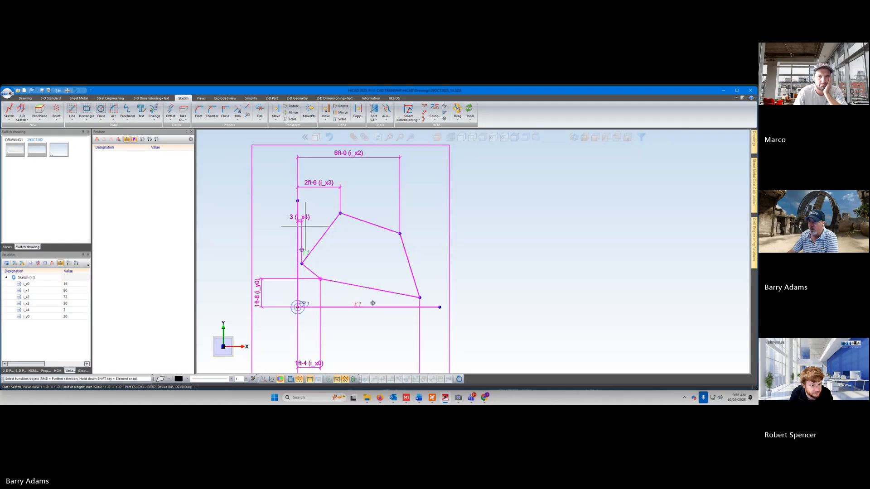
Step: Dimension the pentagon's lower-right corner vertically from the horizontal auxiliary line with the variable i_y1 set to 8, placed right of the shape
{"action": "left_click", "coordinate": [409, 111]}
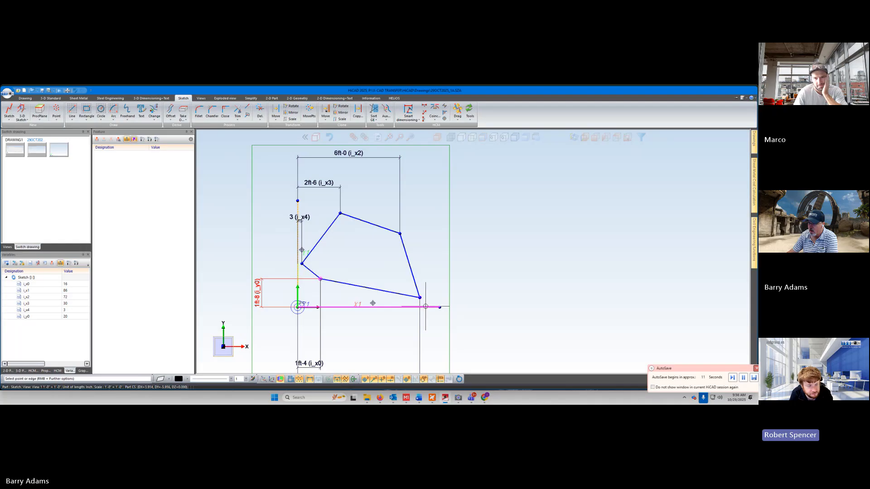
{"action": "left_click", "coordinate": [425, 307]}
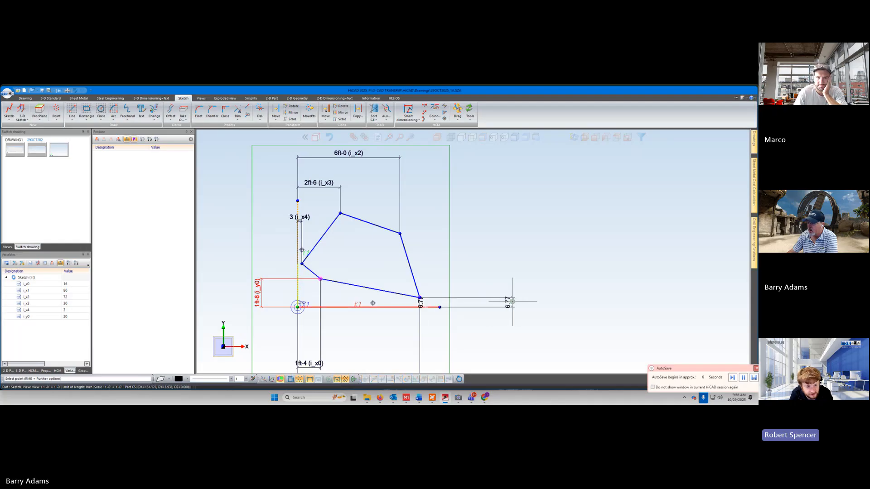
{"action": "left_click", "coordinate": [513, 302]}
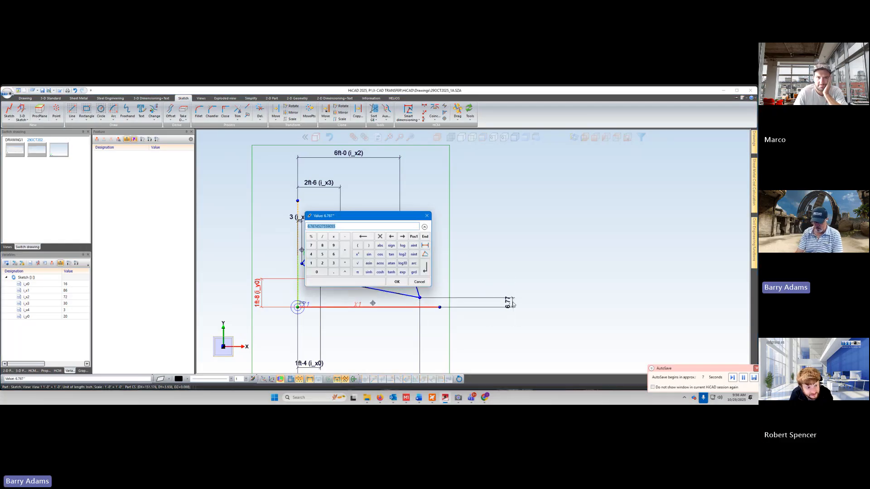
{"action": "key", "text": "BackSpace"}
{"action": "type", "text": "i_y1"}
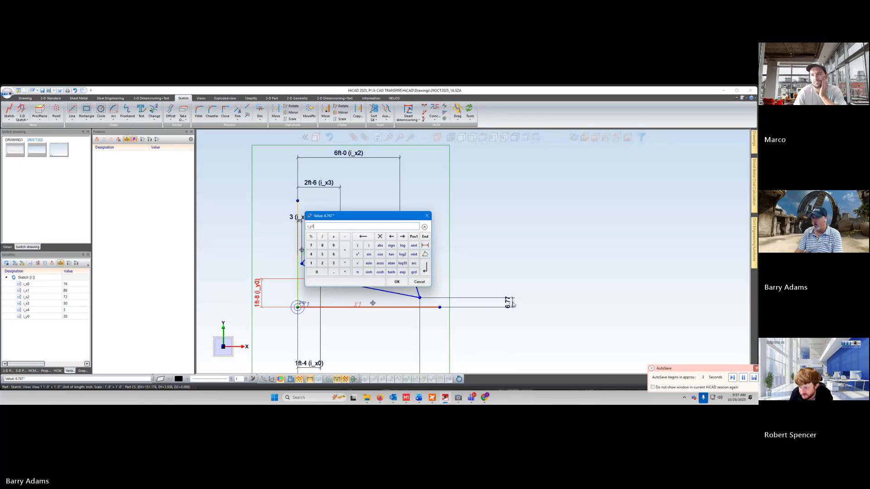
{"action": "key", "text": "Return"}
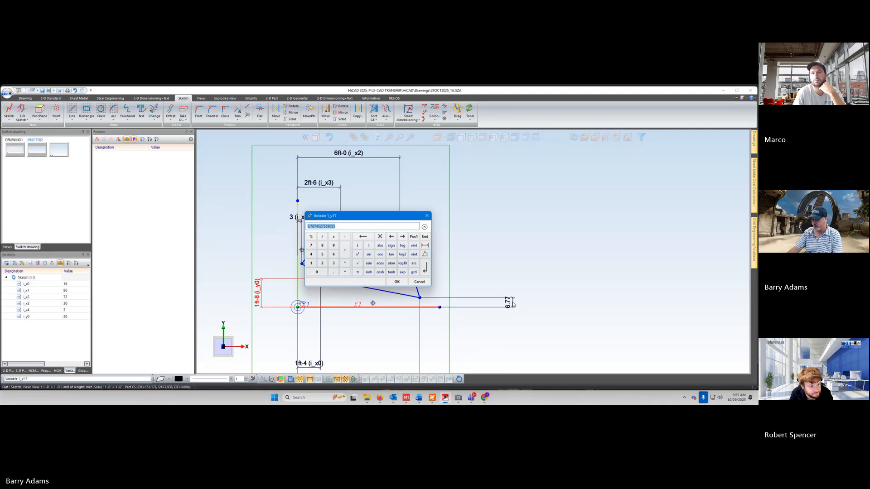
{"action": "type", "text": "8"}
{"action": "key", "text": "Return"}
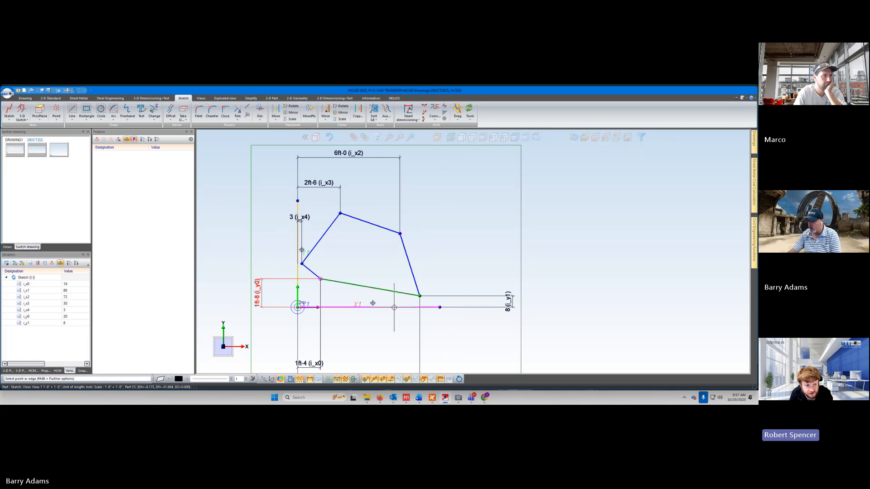
Step: Dimension the pentagon's upper-right corner vertically from the horizontal auxiliary line with the variable i_y2 set to 48, placed inside the i_y1 dimension
{"action": "left_click", "coordinate": [372, 303]}
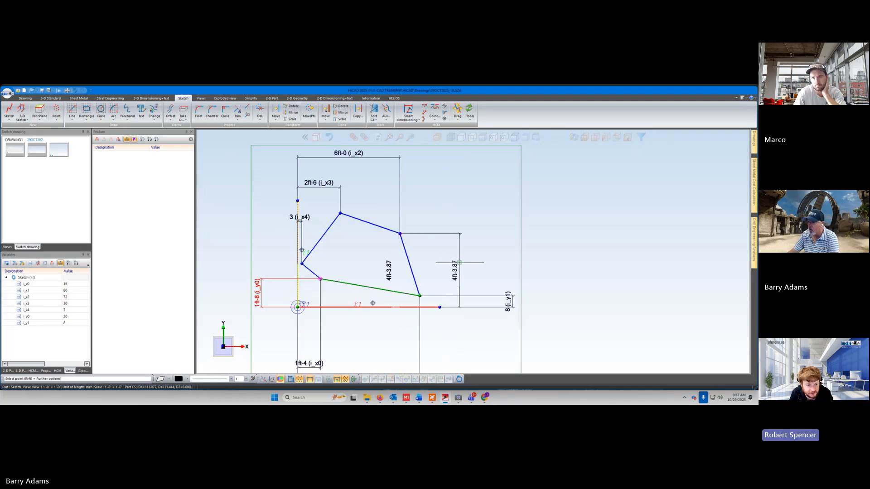
{"action": "left_click", "coordinate": [469, 264]}
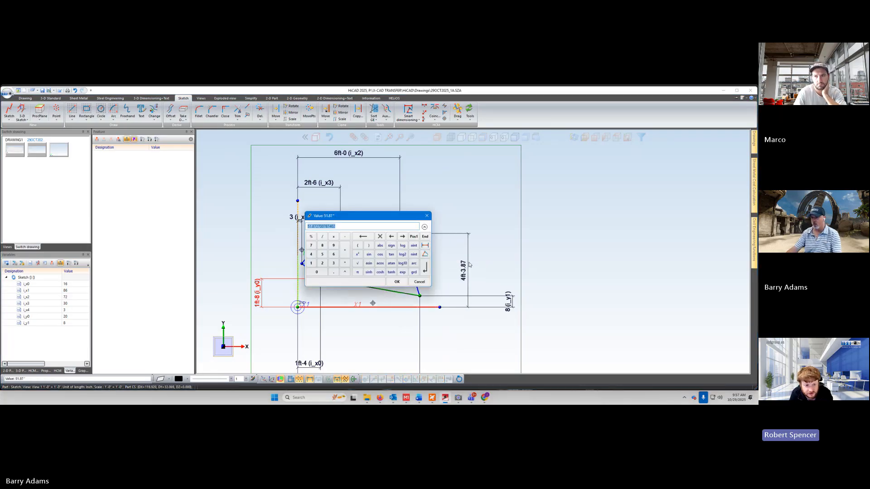
{"action": "type", "text": "i"}
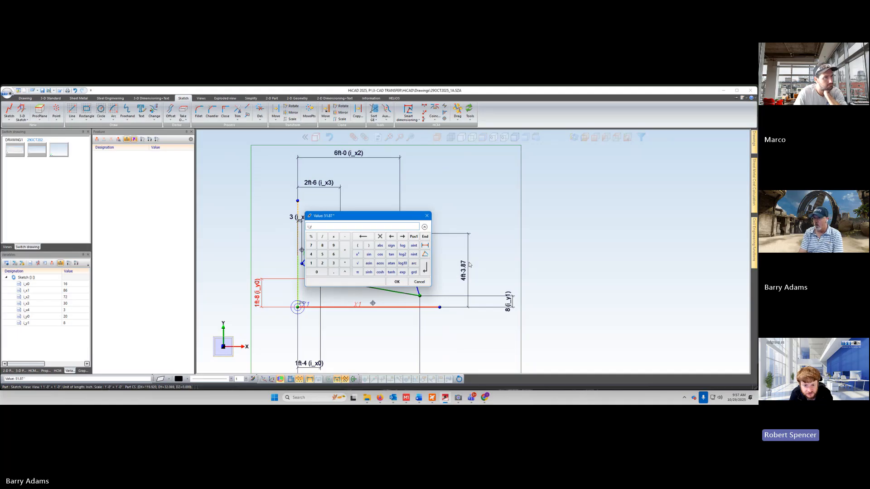
{"action": "type", "text": "_y"}
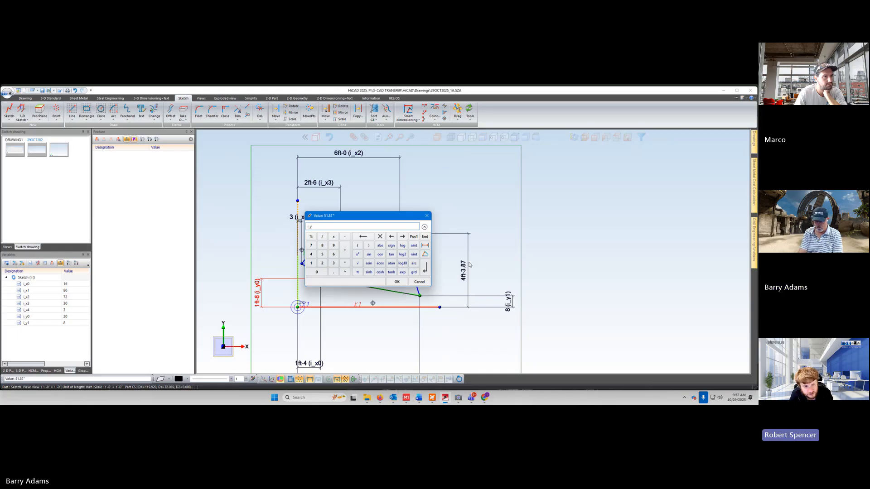
{"action": "type", "text": "2"}
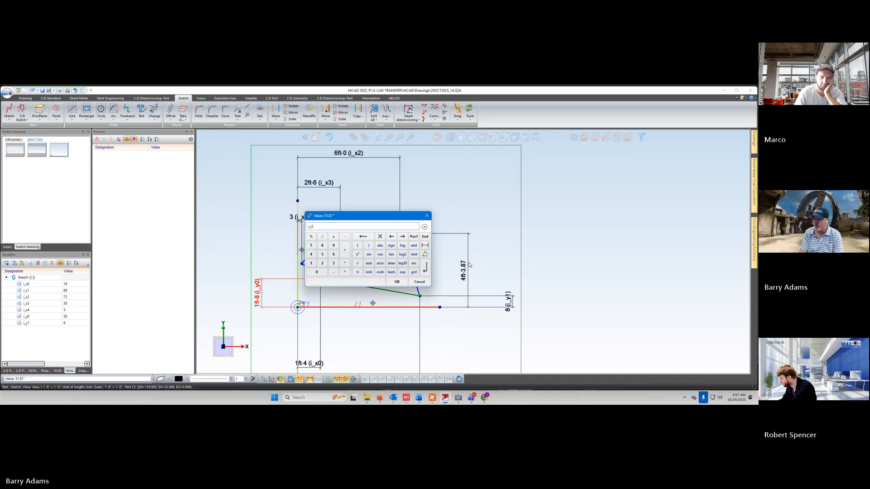
{"action": "key", "text": "Return"}
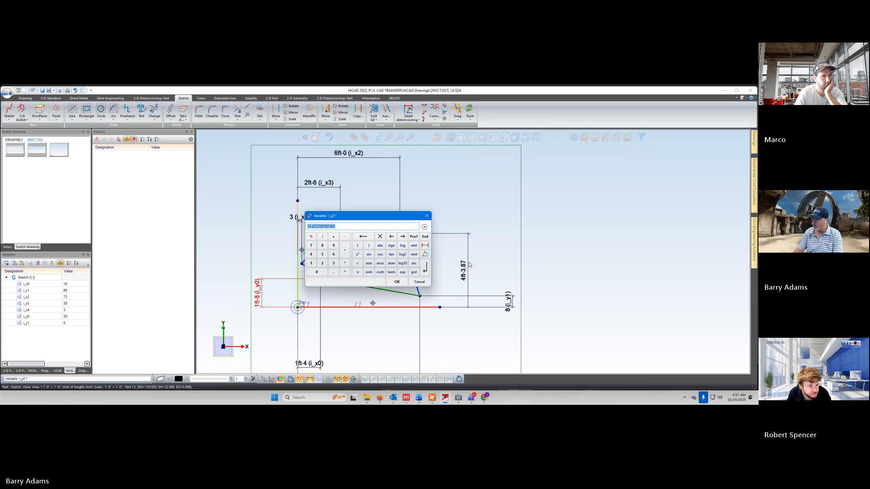
{"action": "type", "text": "48"}
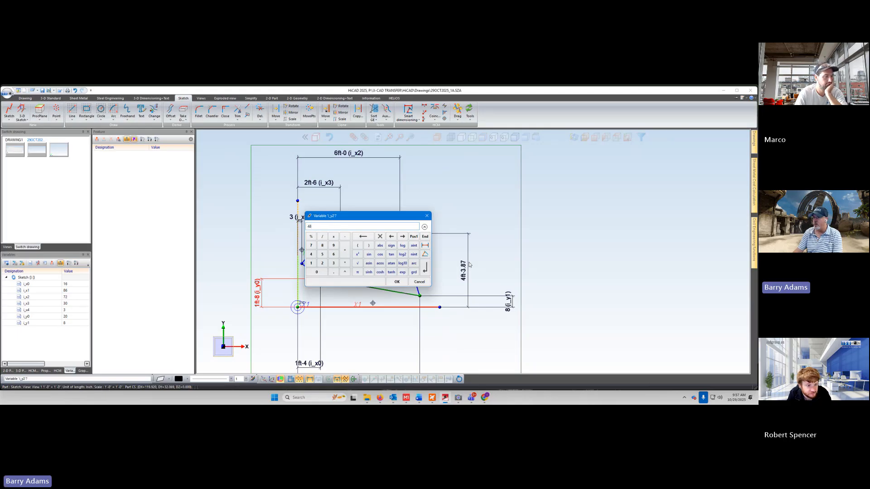
{"action": "key", "text": "Return"}
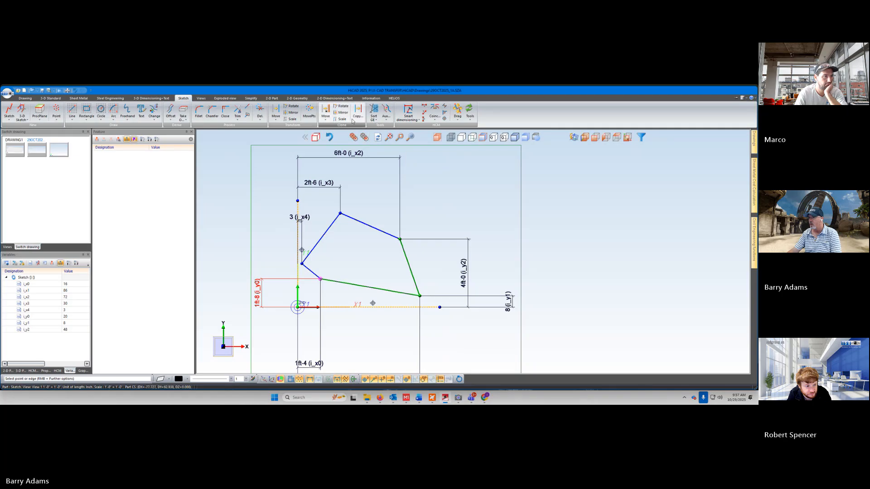
Step: Dimension the pentagon's top corner vertically from the horizontal auxiliary line with the variable i_y3 set to 60, placed left of the i_y0 dimension
{"action": "left_click", "coordinate": [340, 213]}
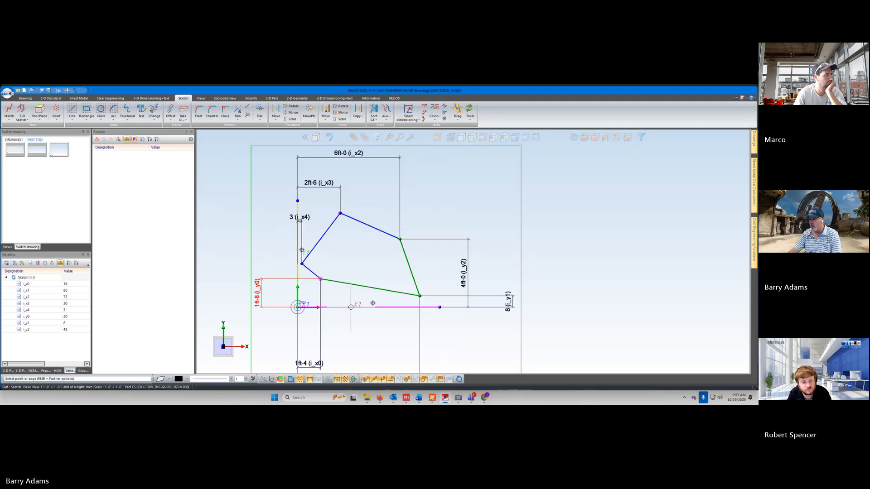
{"action": "left_click", "coordinate": [230, 220]}
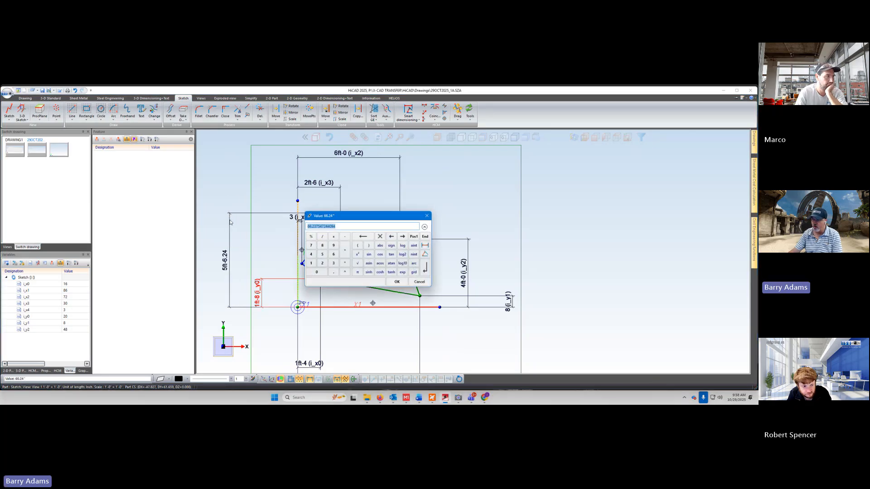
{"action": "type", "text": "i_"}
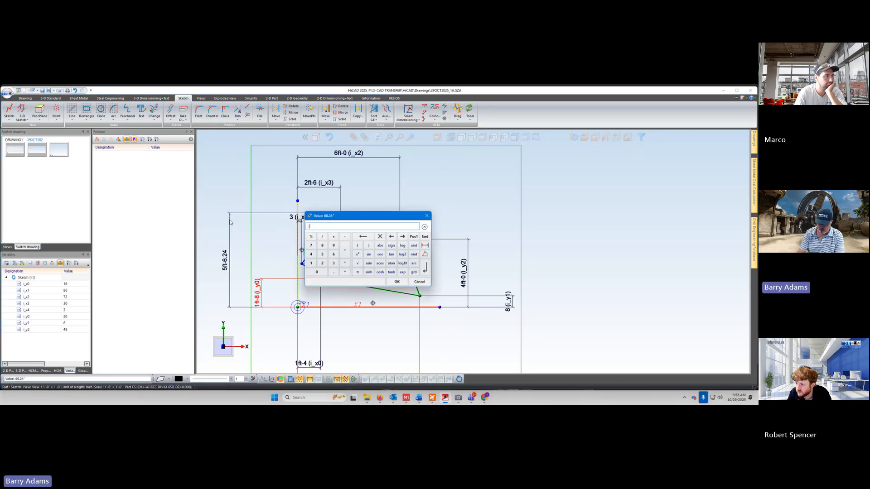
{"action": "type", "text": "y"}
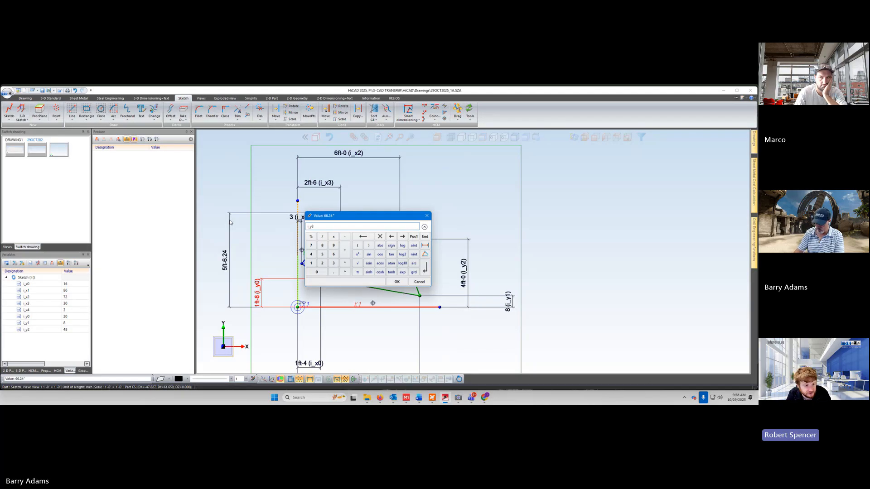
{"action": "type", "text": "3"}
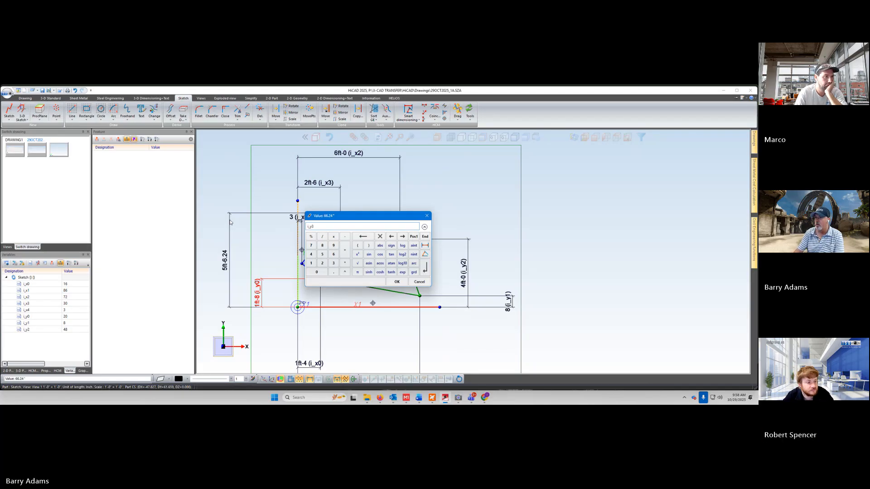
{"action": "key", "text": "Return"}
{"action": "type", "text": "60"}
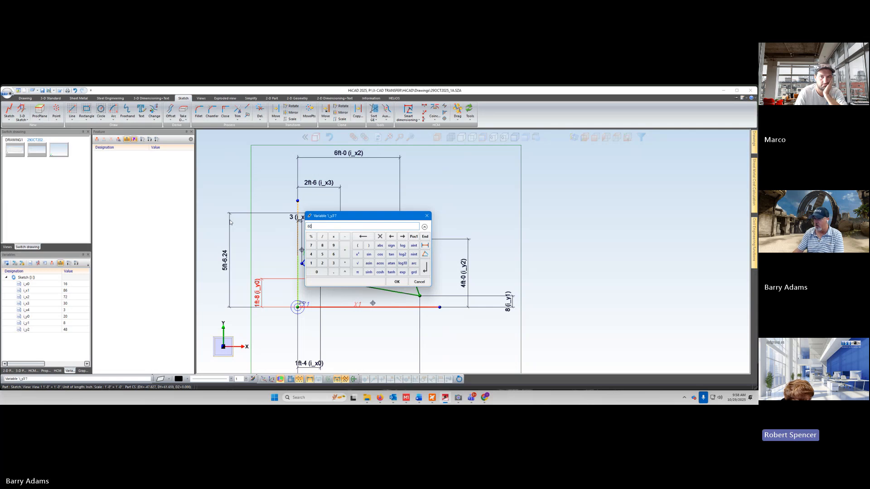
{"action": "left_click", "coordinate": [401, 284]}
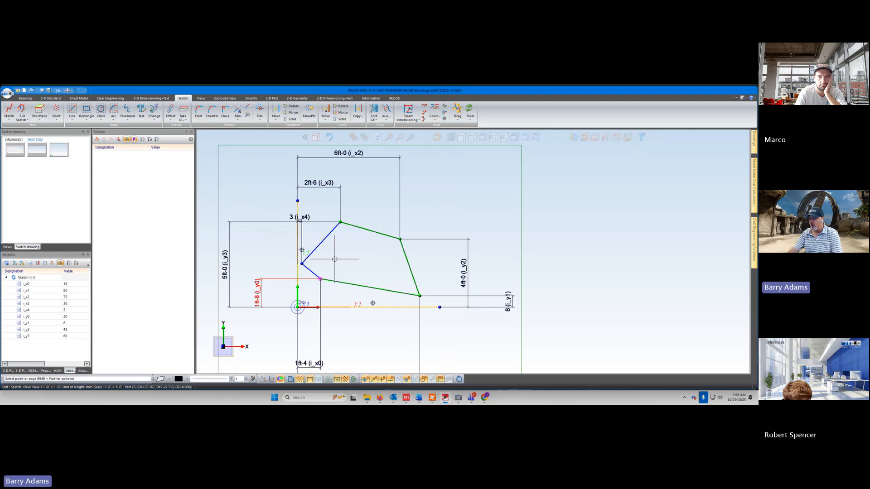
Step: Dimension the pentagon's leftmost corner vertically from the horizontal auxiliary line with the variable i_y4 set to 36, placed between i_y3 and i_y0, and end dimensioning
{"action": "scroll", "coordinate": [410, 238], "scroll_direction": "down", "scroll_amount": 1}
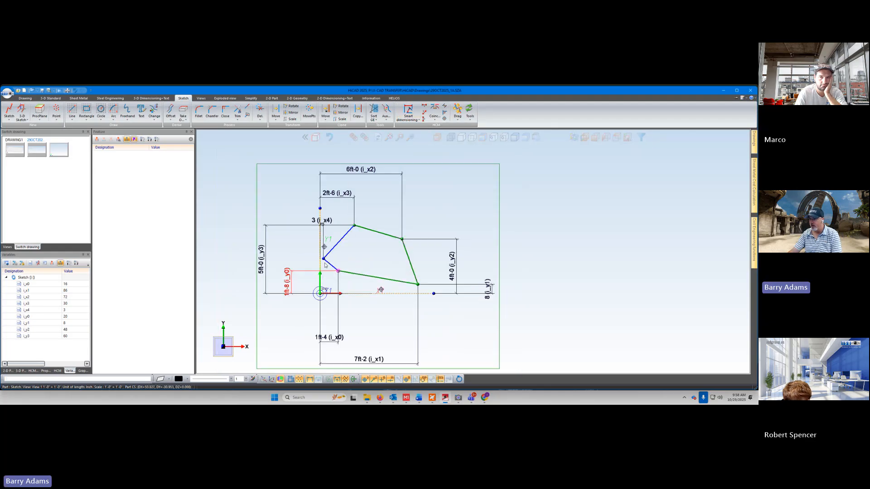
{"action": "left_click", "coordinate": [354, 294]}
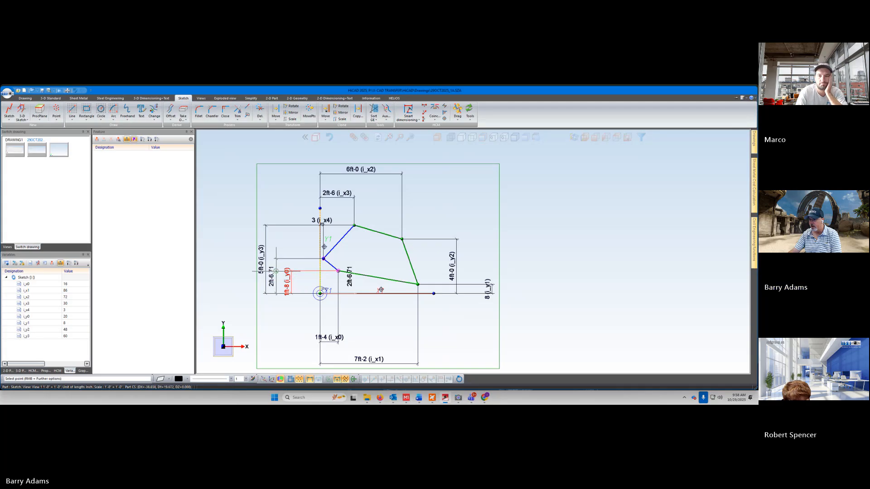
{"action": "left_click", "coordinate": [278, 271]}
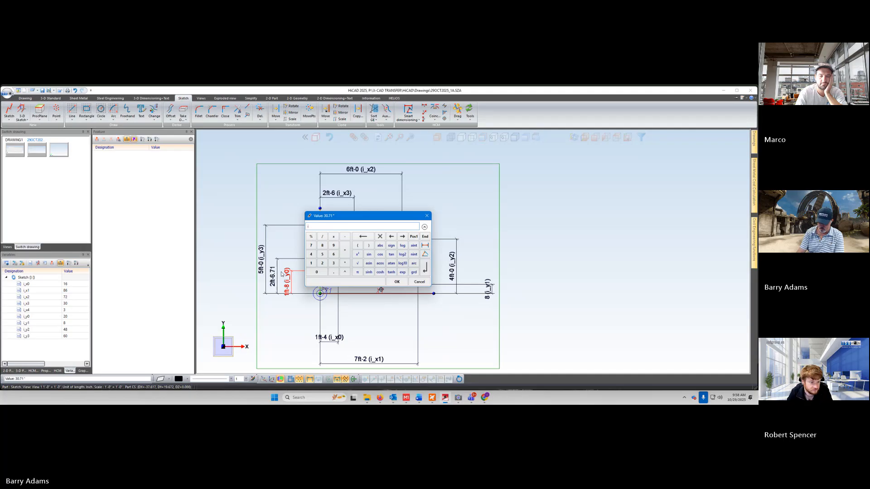
{"action": "type", "text": "i_y4"}
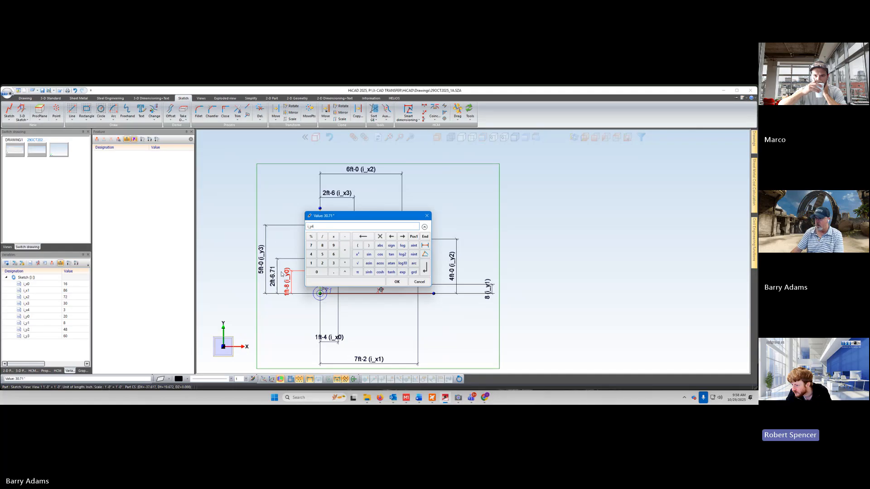
{"action": "key", "text": "Return"}
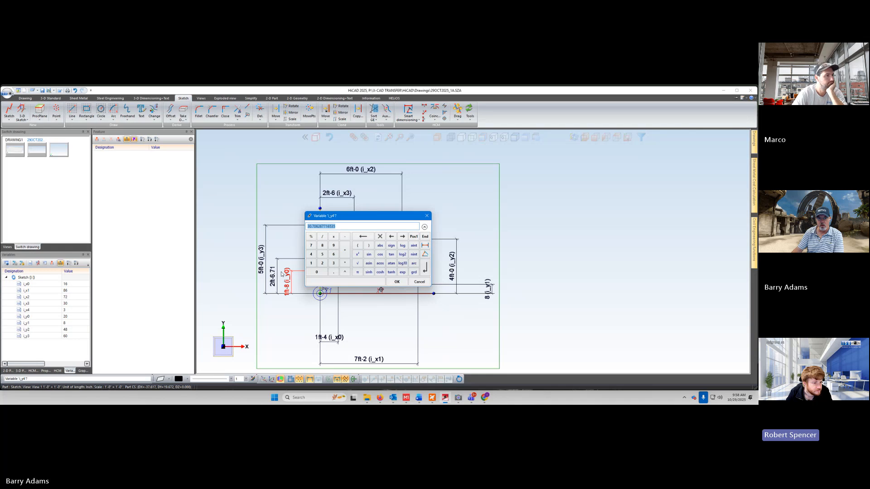
{"action": "type", "text": "36"}
{"action": "key", "text": "Return"}
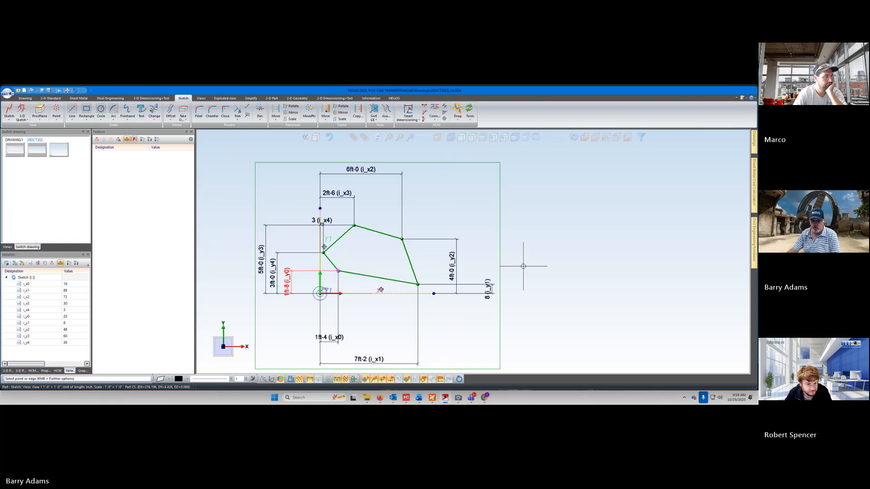
{"action": "key", "text": "Escape"}
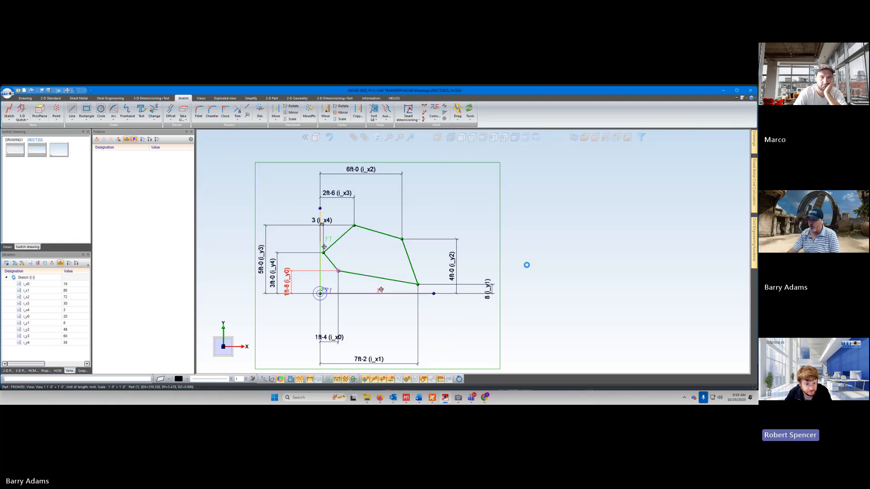
{"action": "middle_click", "coordinate": [575, 265]}
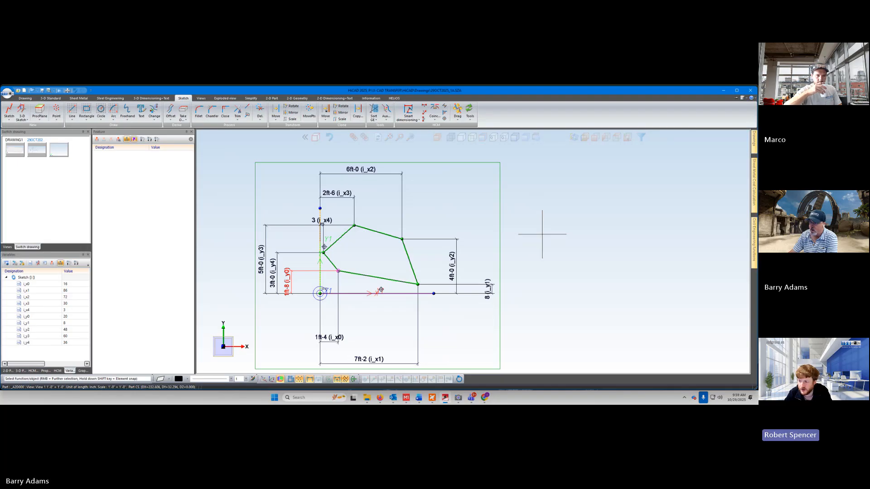
Step: Set the sketch variable i_x4 to 8 in the variable list and check the pentagon's updated shape
{"action": "scroll", "coordinate": [543, 232], "scroll_direction": "down", "scroll_amount": 1}
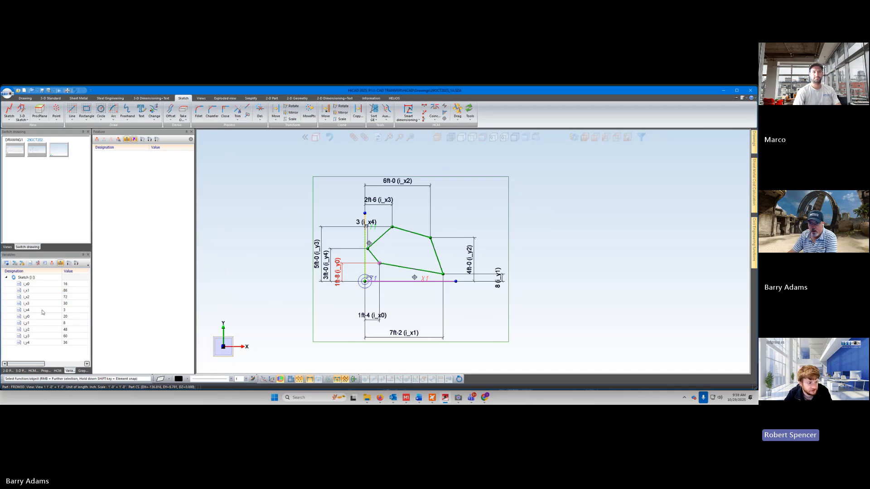
{"action": "left_click", "coordinate": [70, 311]}
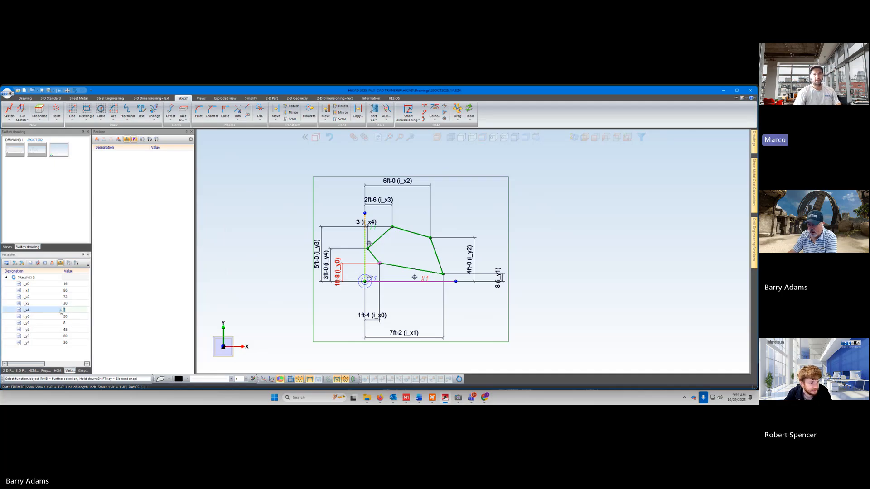
{"action": "type", "text": "8"}
{"action": "key", "text": "Return"}
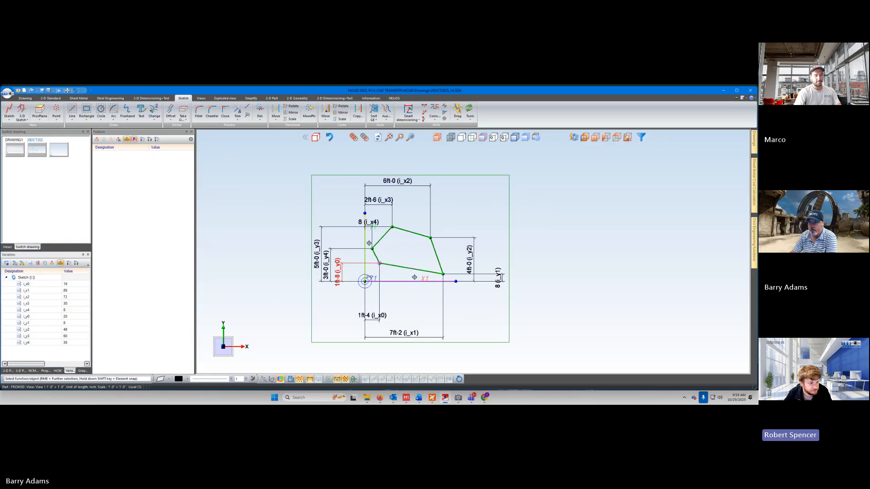
{"action": "scroll", "coordinate": [288, 240], "scroll_direction": "up", "scroll_amount": 2}
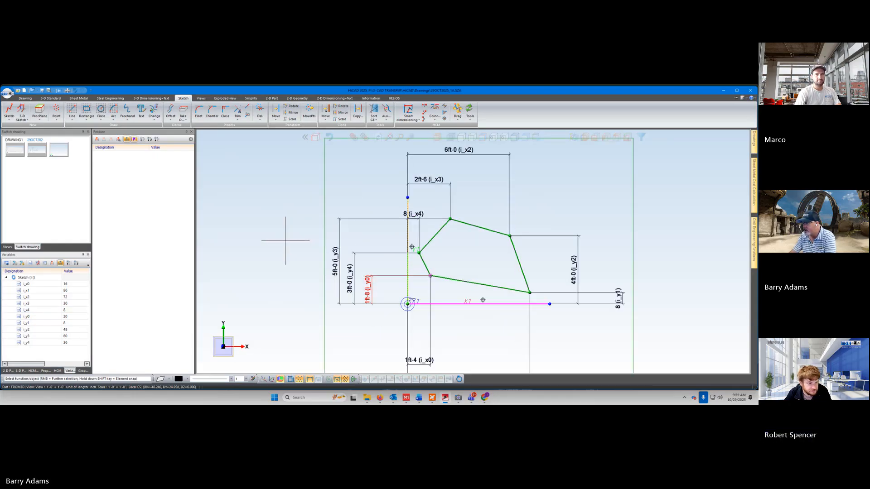
{"action": "scroll", "coordinate": [286, 240], "scroll_direction": "down", "scroll_amount": 1}
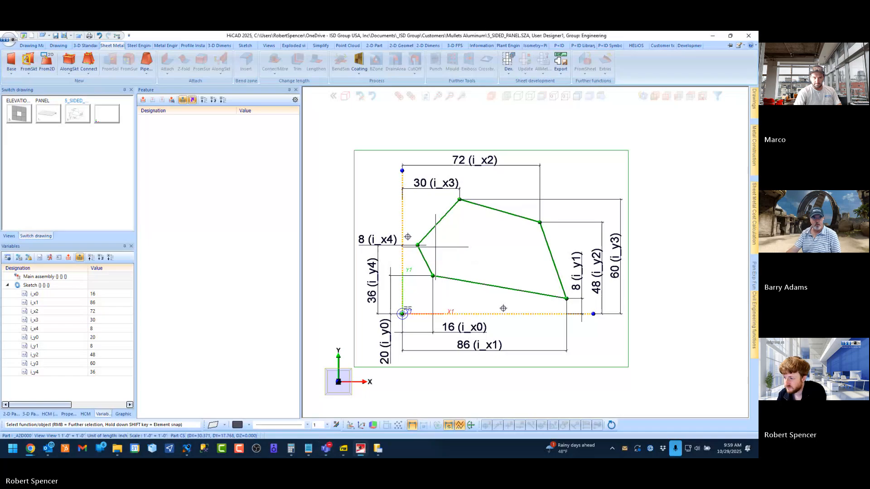
Step: Switch to the training book PDF and read exercise step 9 on page 94 about defining the i_nr parameter and replacing corner constraints
{"action": "left_click", "coordinate": [344, 449]}
{"action": "scroll", "coordinate": [361, 305], "scroll_direction": "down", "scroll_amount": 1}
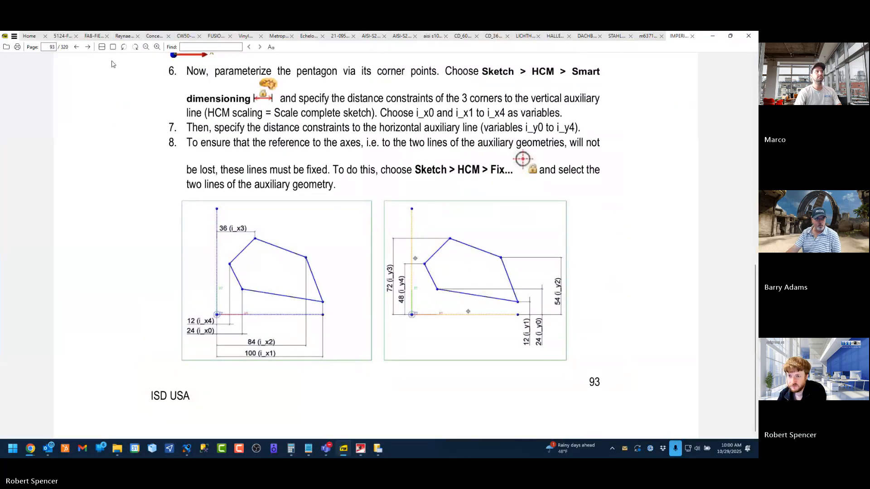
{"action": "left_click", "coordinate": [114, 47]}
{"action": "scroll", "coordinate": [208, 249], "scroll_direction": "down", "scroll_amount": 1}
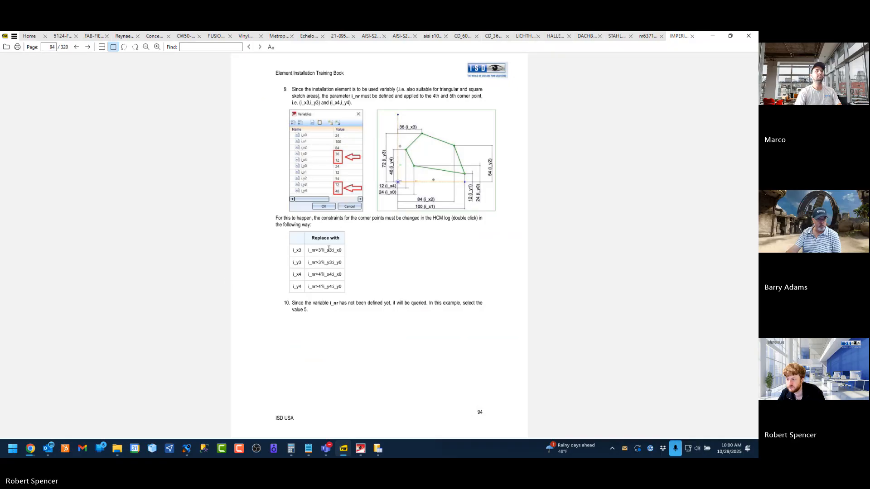
{"action": "scroll", "coordinate": [395, 160], "scroll_direction": "up", "scroll_amount": 1, "text": "ctrl"}
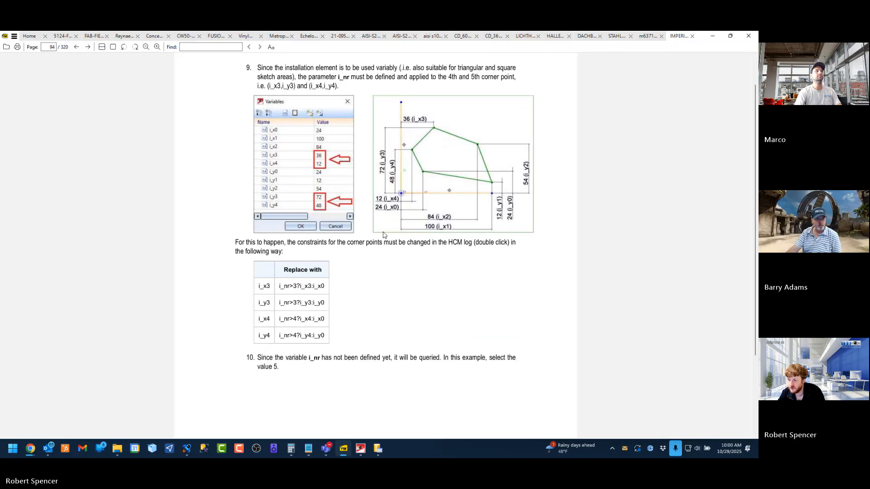
{"action": "scroll", "coordinate": [363, 189], "scroll_direction": "up", "scroll_amount": 1, "text": "ctrl"}
{"action": "scroll", "coordinate": [245, 102], "scroll_direction": "up", "scroll_amount": 1}
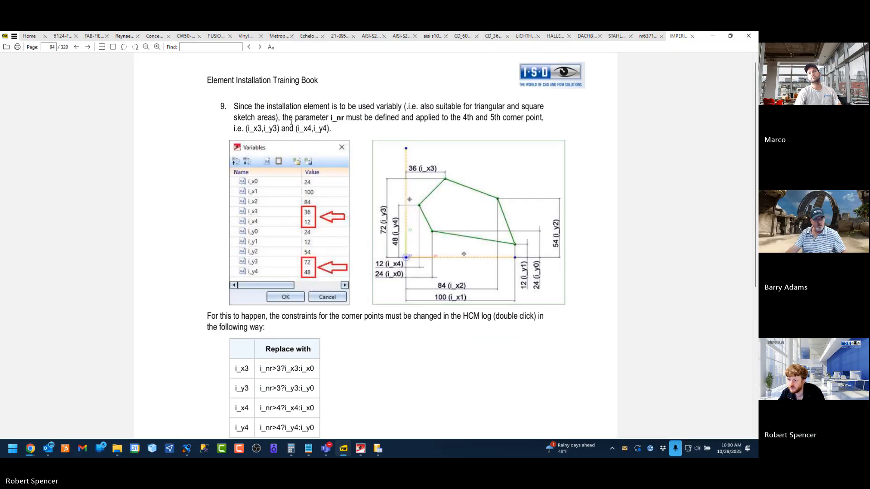
{"action": "left_click_drag", "start_coordinate": [234, 107], "coordinate": [511, 107]}
{"action": "left_click_drag", "start_coordinate": [328, 119], "coordinate": [333, 135]}
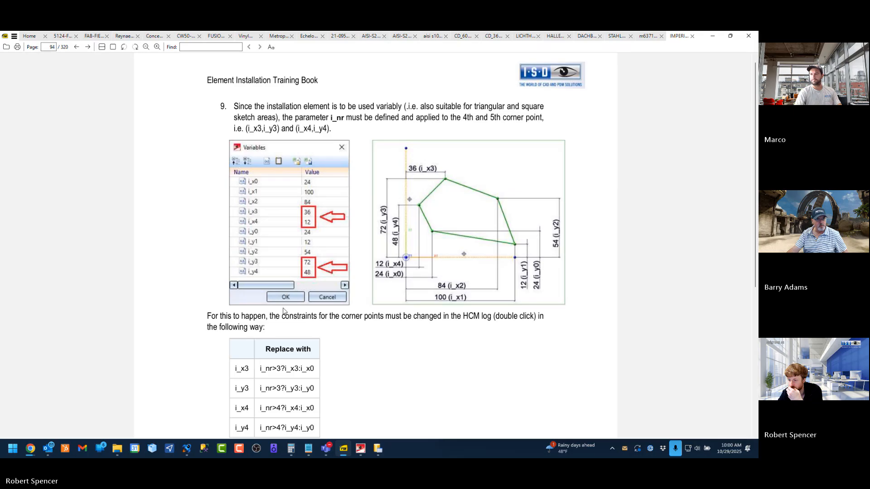
{"action": "scroll", "coordinate": [305, 330], "scroll_direction": "down", "scroll_amount": 1}
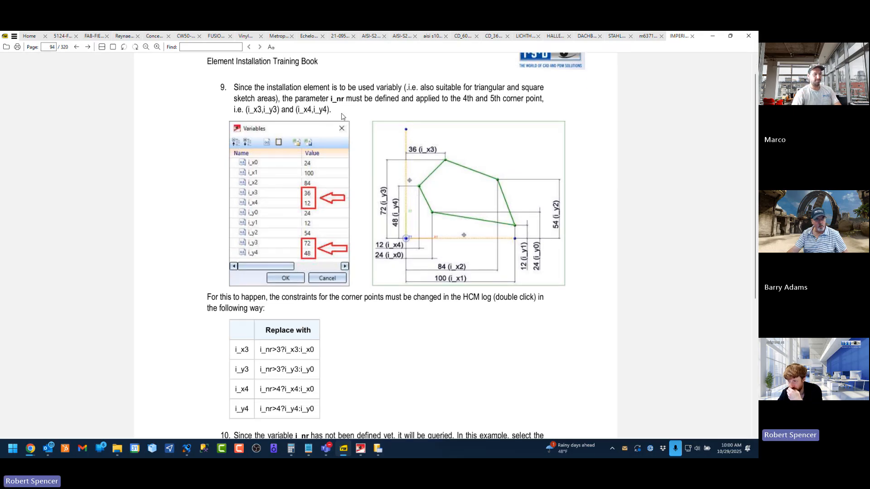
{"action": "scroll", "coordinate": [311, 122], "scroll_direction": "up", "scroll_amount": 1}
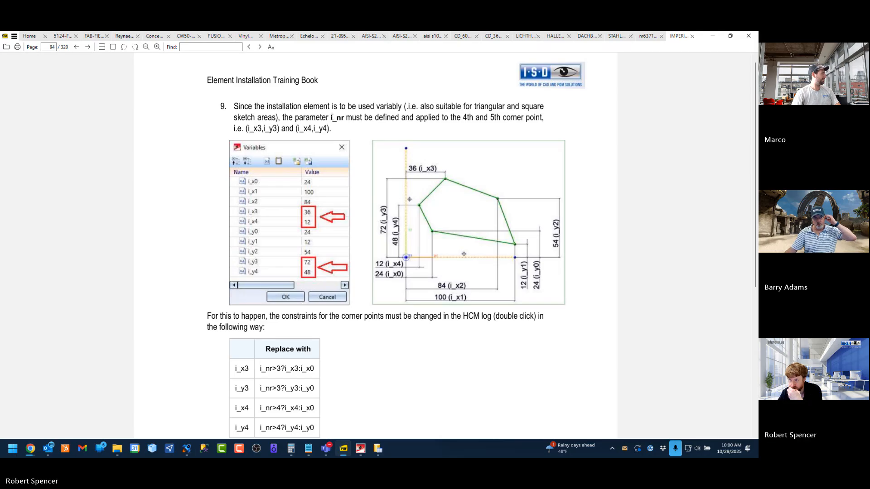
{"action": "left_click_drag", "start_coordinate": [331, 118], "coordinate": [344, 118]}
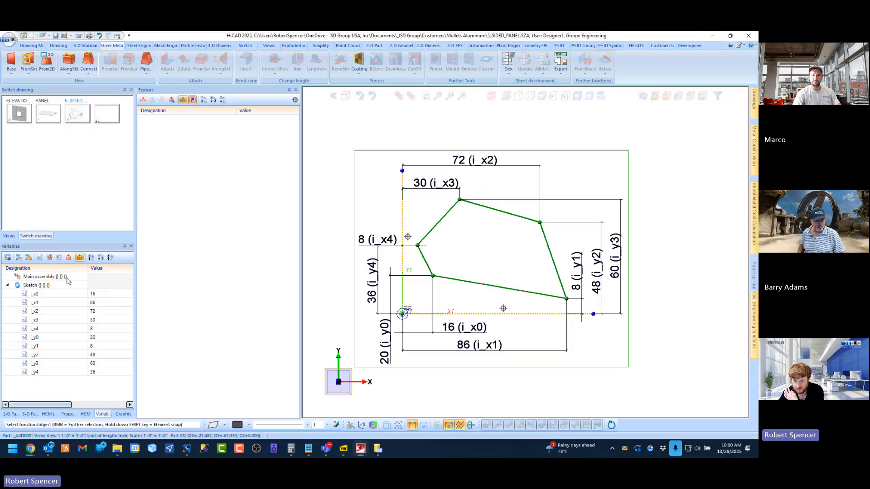
Step: Switch back to HiCAD and add a number variable named i_nr with the value 5 to the sketch
{"action": "left_click", "coordinate": [360, 449]}
{"action": "right_click", "coordinate": [31, 288]}
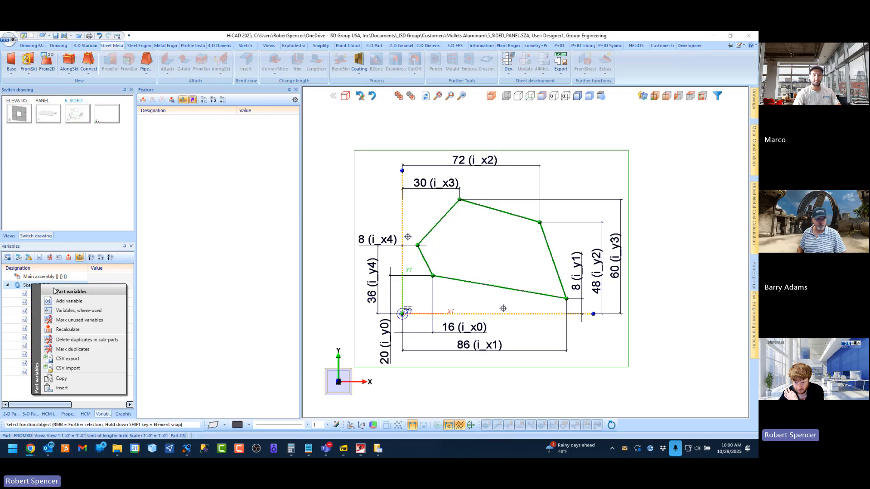
{"action": "left_click", "coordinate": [74, 302]}
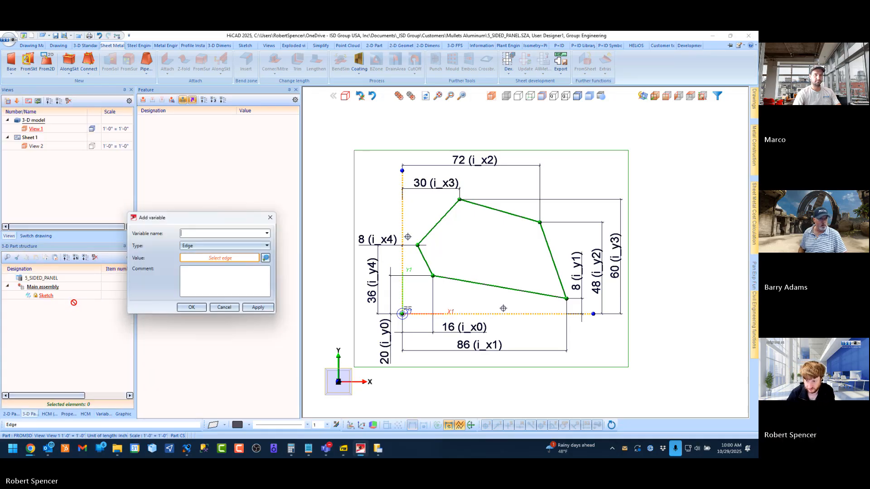
{"action": "left_click", "coordinate": [214, 247]}
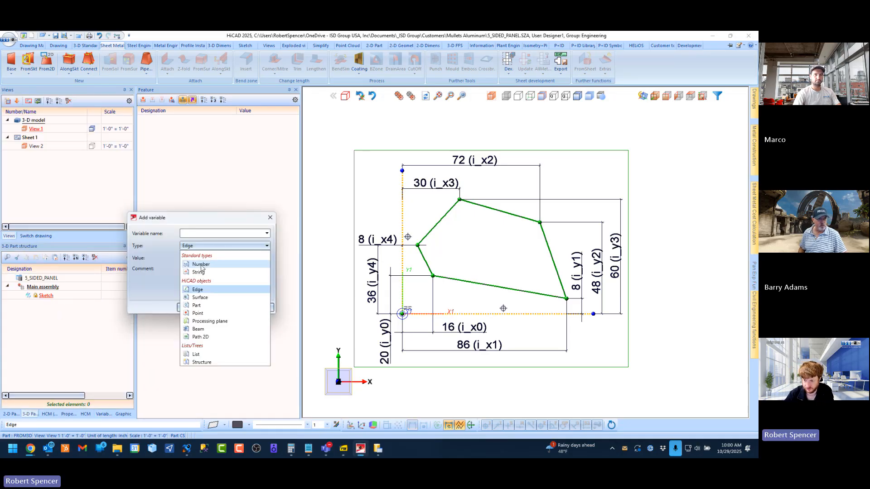
{"action": "left_click", "coordinate": [202, 264]}
{"action": "left_click", "coordinate": [202, 233]}
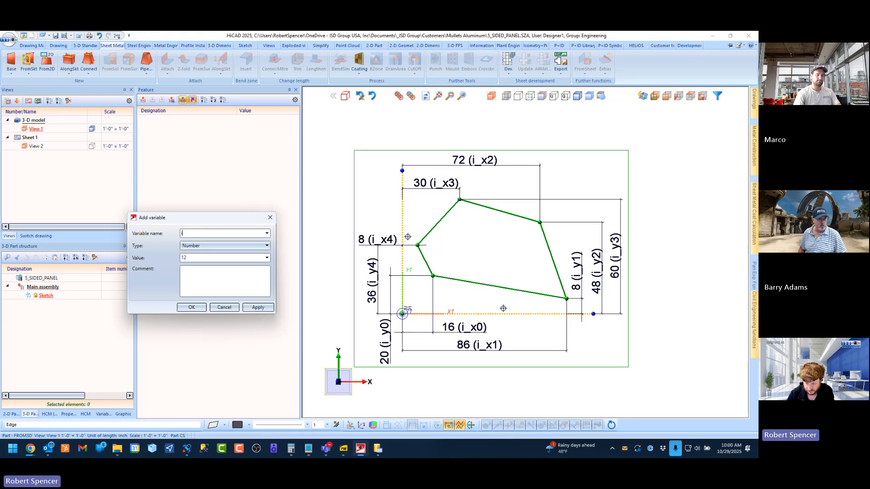
{"action": "type", "text": "i_nr"}
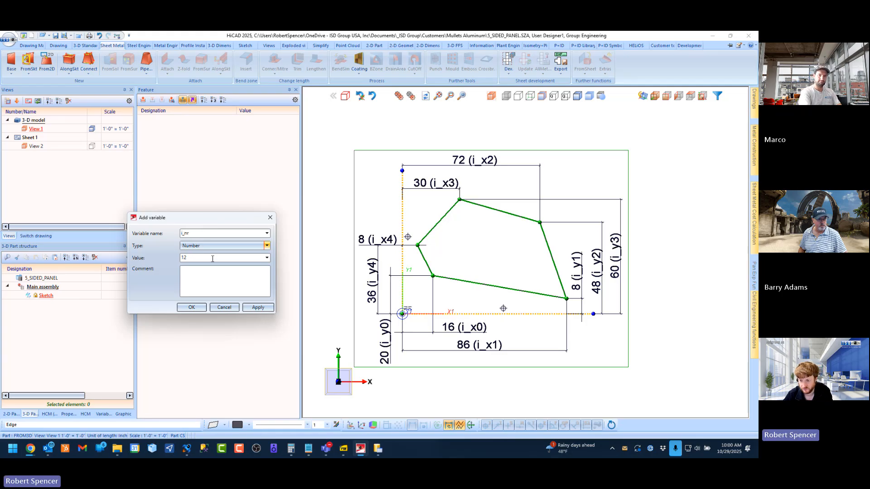
{"action": "double_click", "coordinate": [213, 258]}
{"action": "type", "text": "5"}
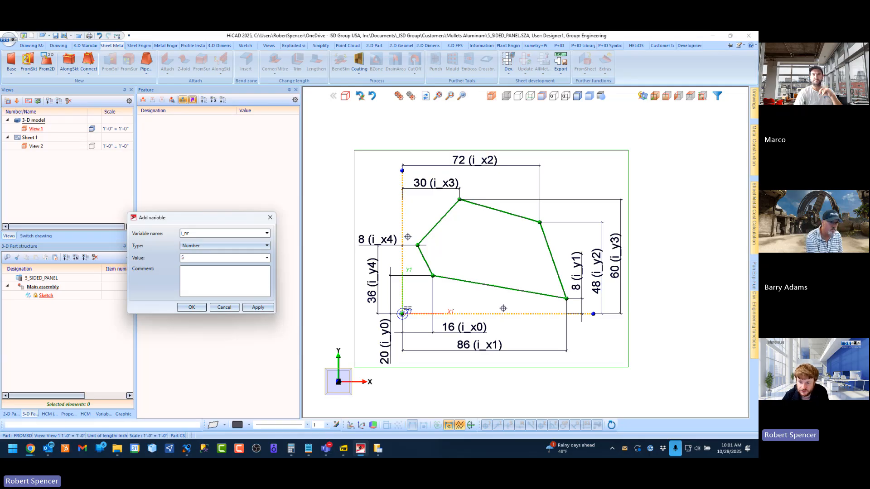
{"action": "left_click_drag", "start_coordinate": [194, 259], "coordinate": [150, 259]}
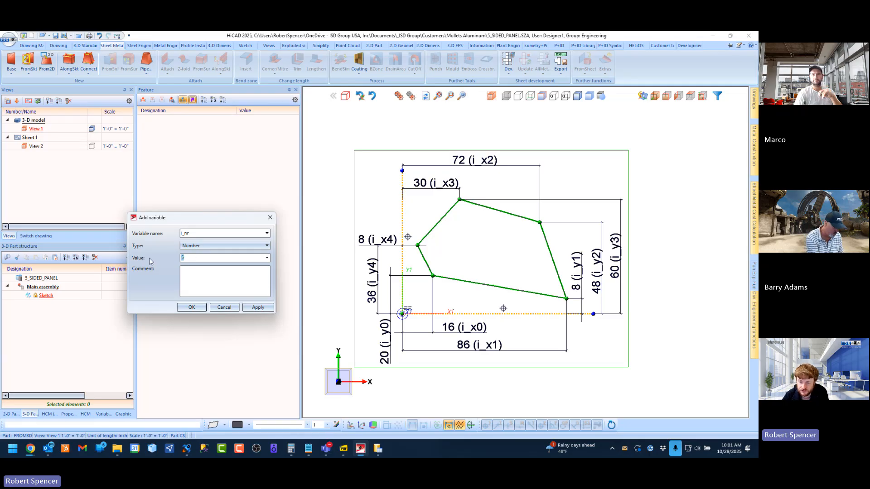
{"action": "left_click", "coordinate": [181, 310]}
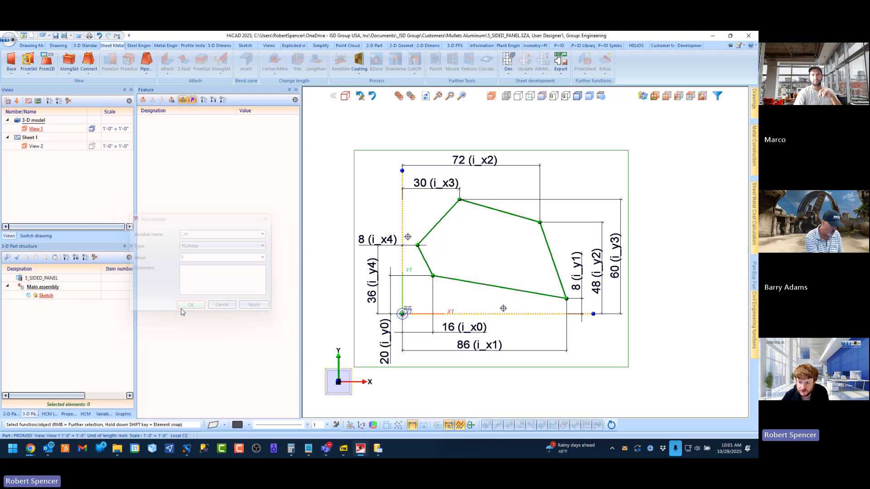
Step: Check the i_nr entry in the sketch's variable list
{"action": "left_click", "coordinate": [103, 414]}
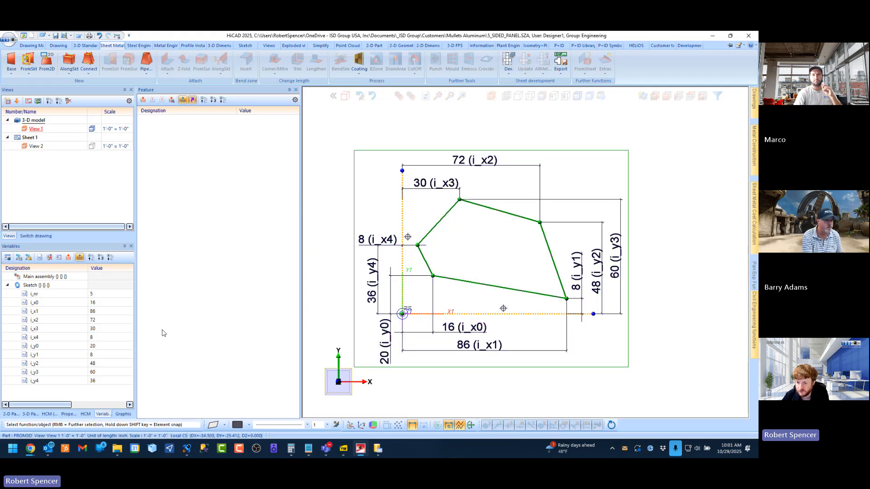
{"action": "double_click", "coordinate": [102, 295]}
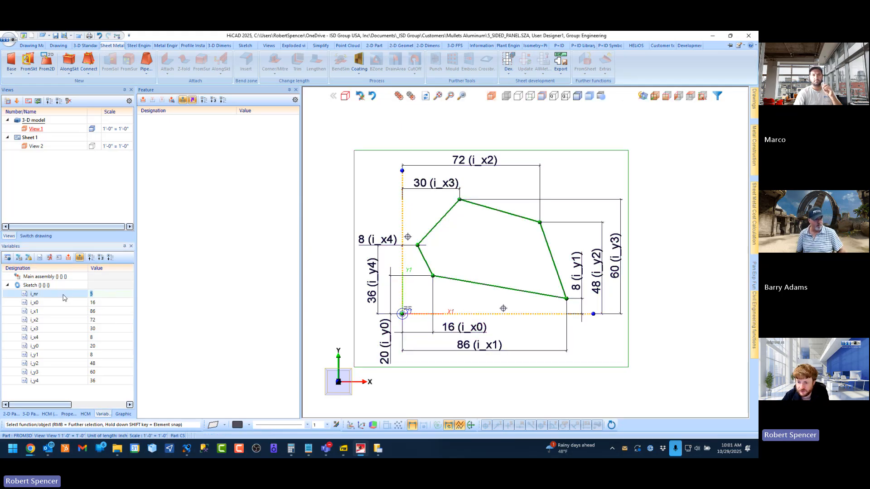
{"action": "left_click", "coordinate": [223, 329]}
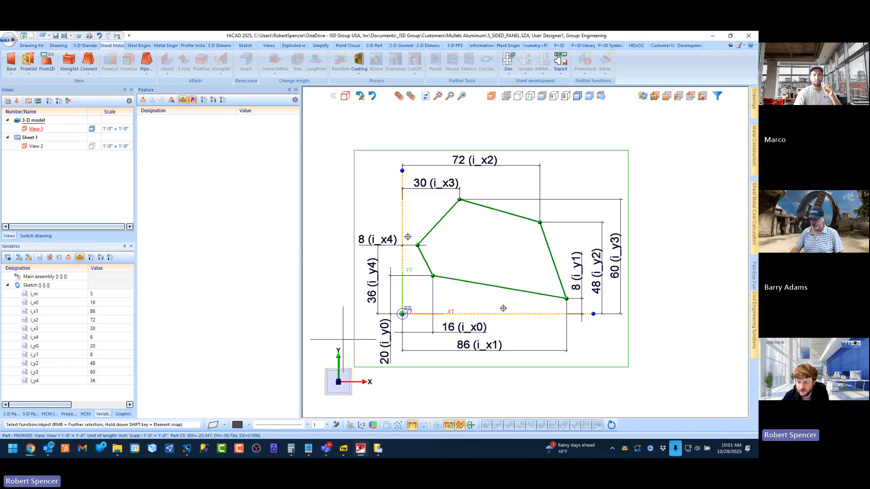
{"action": "scroll", "coordinate": [493, 274], "scroll_direction": "down", "scroll_amount": 1}
{"action": "scroll", "coordinate": [493, 306], "scroll_direction": "up", "scroll_amount": 1}
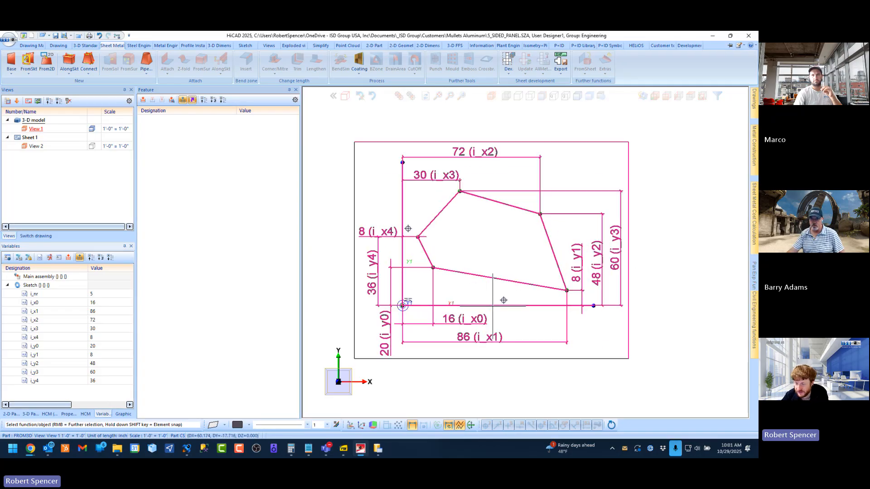
Step: Switch to the training book PDF and examine the replacement expression i_nr>3?i_x3:i_x0 for the i_x3 constraint in exercise step 9
{"action": "left_click", "coordinate": [343, 449]}
{"action": "left_click_drag", "start_coordinate": [385, 366], "coordinate": [374, 320]}
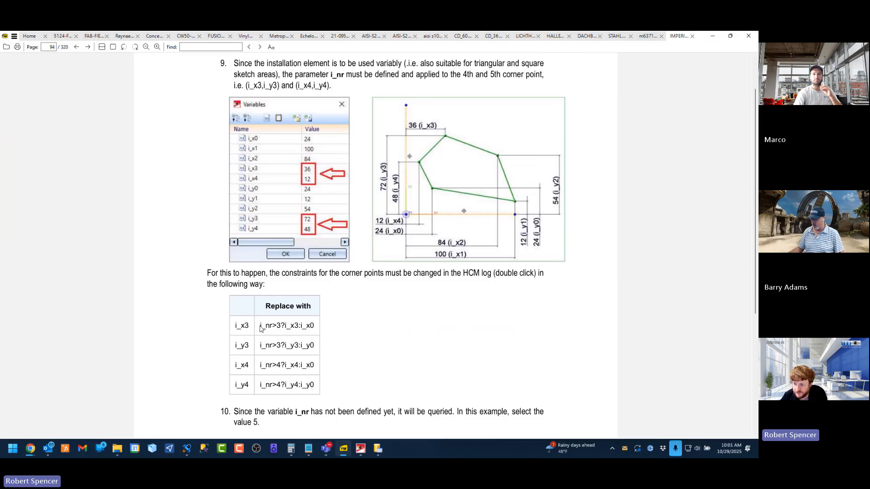
{"action": "left_click_drag", "start_coordinate": [261, 327], "coordinate": [315, 327]}
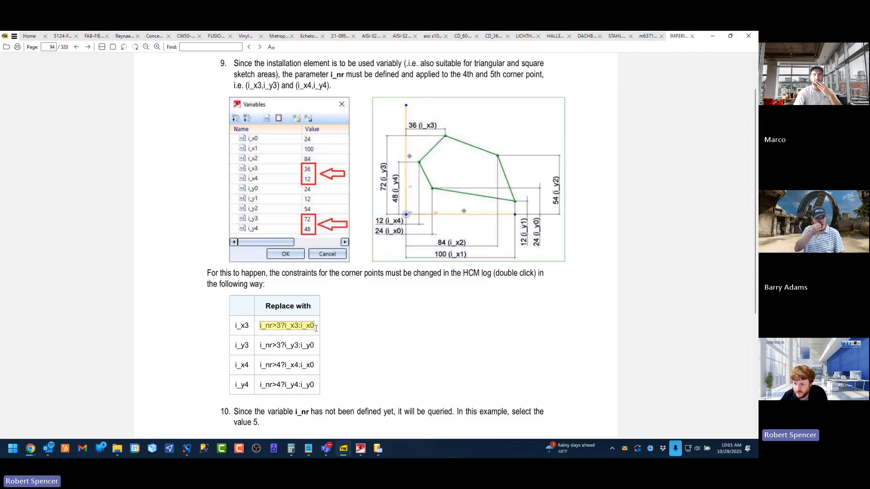
{"action": "left_click", "coordinate": [277, 328]}
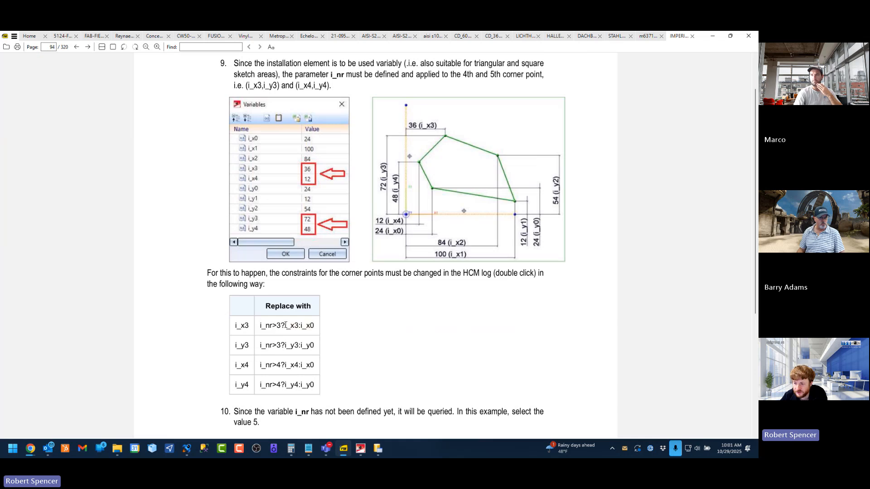
{"action": "left_click_drag", "start_coordinate": [286, 325], "coordinate": [259, 326]}
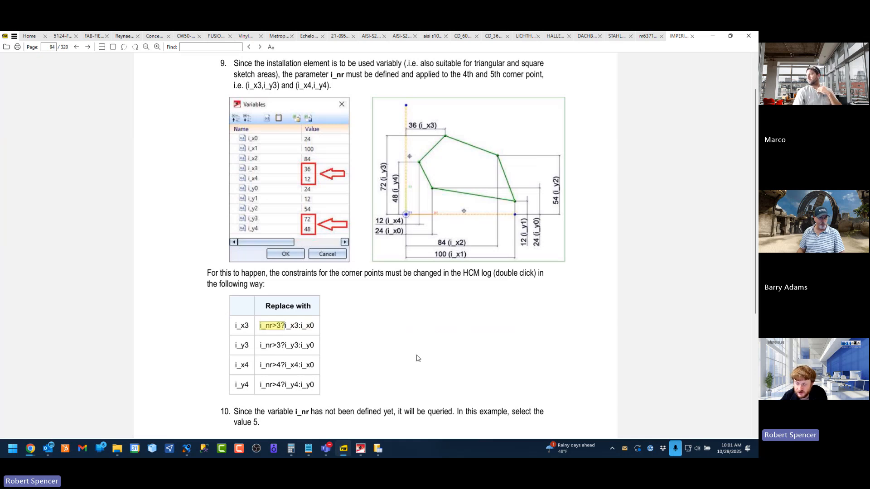
{"action": "left_click", "coordinate": [285, 326]}
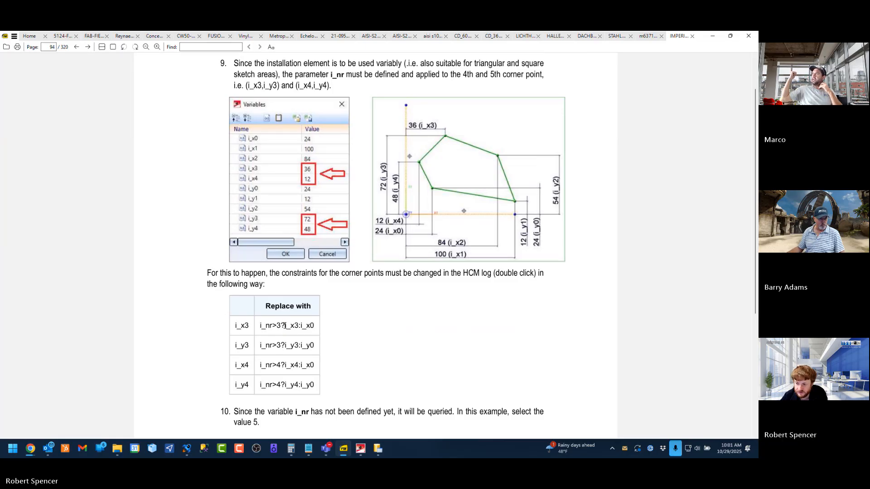
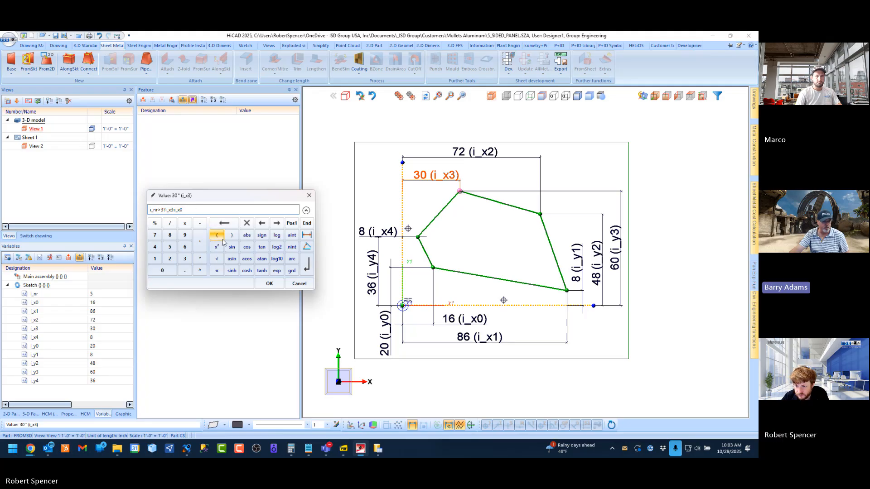
Step: Set the i_x3 dimension to the expression i_nr>3?i_x3:i_x0 and move its text to the right of the i_x2 dimension's extension line
{"action": "left_click_drag", "start_coordinate": [188, 211], "coordinate": [113, 215]}
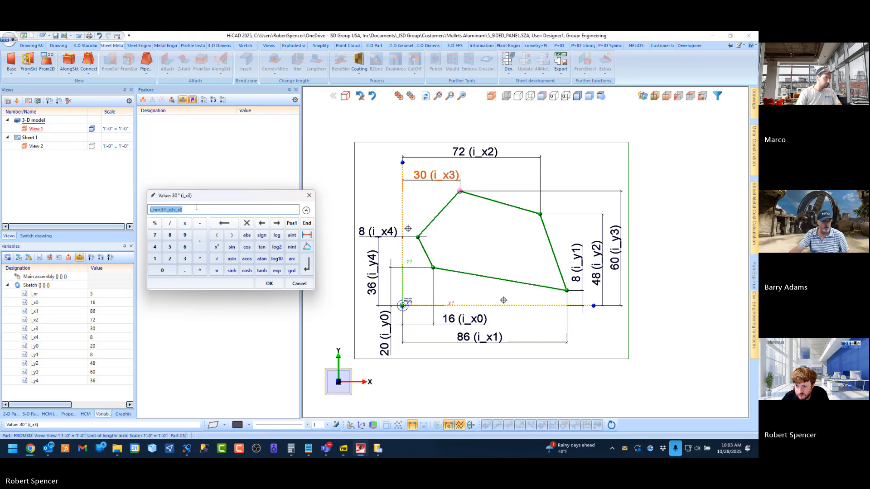
{"action": "left_click", "coordinate": [269, 283]}
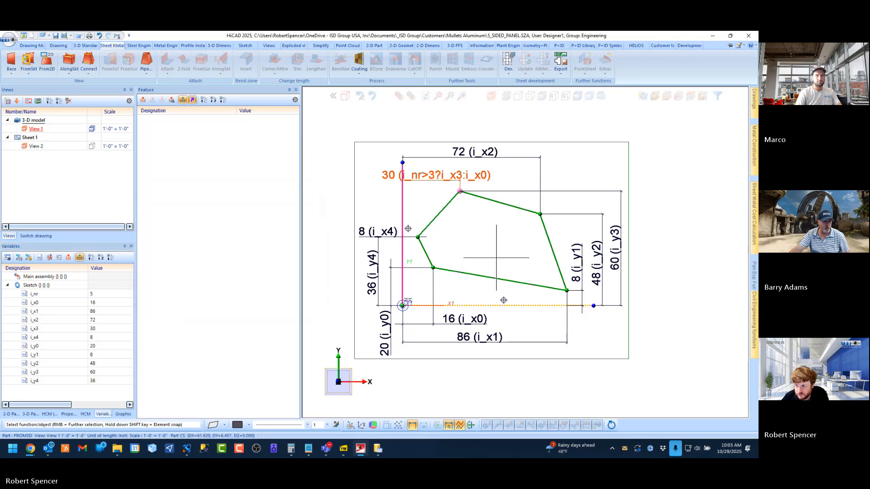
{"action": "scroll", "coordinate": [482, 229], "scroll_direction": "up", "scroll_amount": 1}
{"action": "scroll", "coordinate": [434, 199], "scroll_direction": "down", "scroll_amount": 1}
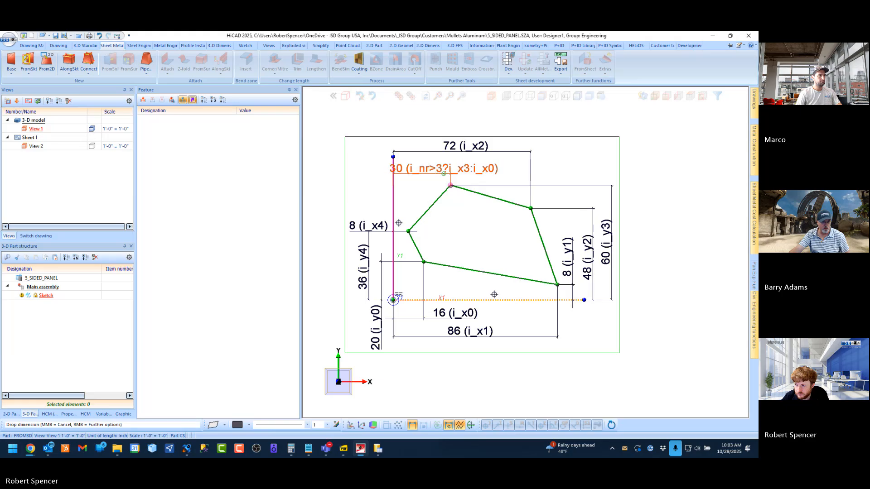
{"action": "left_click", "coordinate": [489, 168]}
{"action": "left_click", "coordinate": [536, 171]}
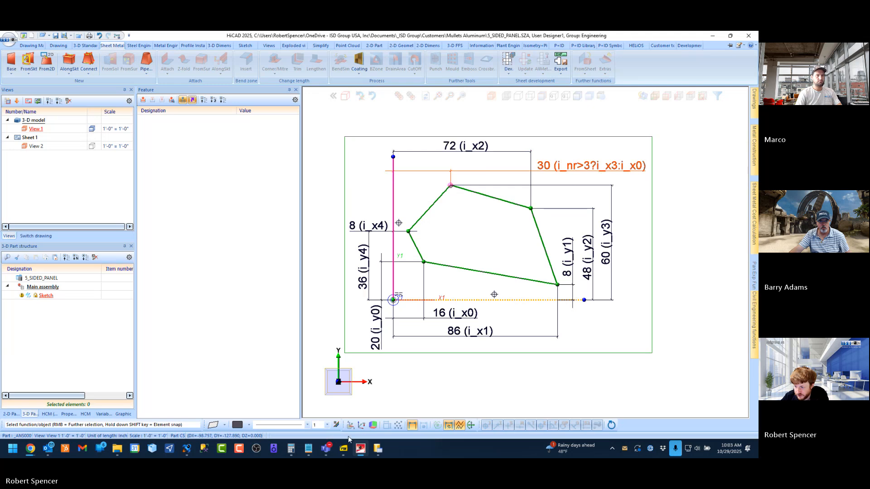
Step: Copy i_nr>3?i_y3:i_y0 from the training book PDF and apply it to the pentagon's i_y3 dimension in HiCAD
{"action": "left_click", "coordinate": [343, 449]}
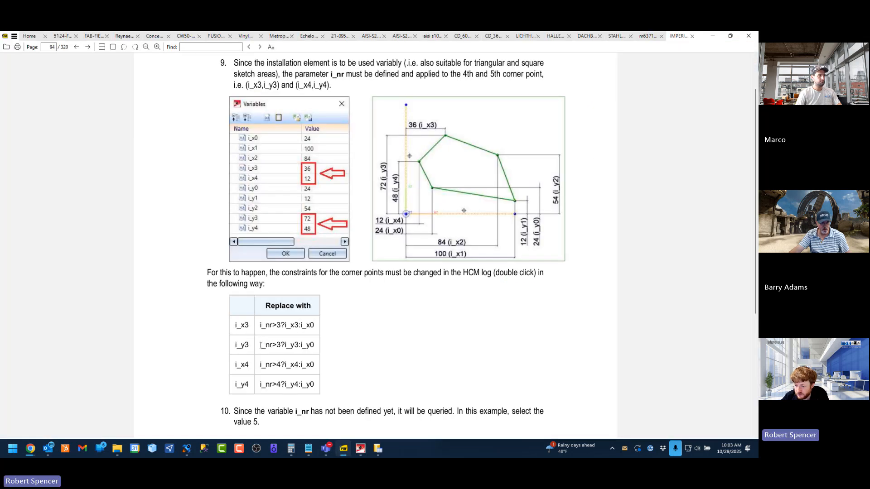
{"action": "left_click_drag", "start_coordinate": [260, 345], "coordinate": [314, 345]}
{"action": "right_click", "coordinate": [311, 346]}
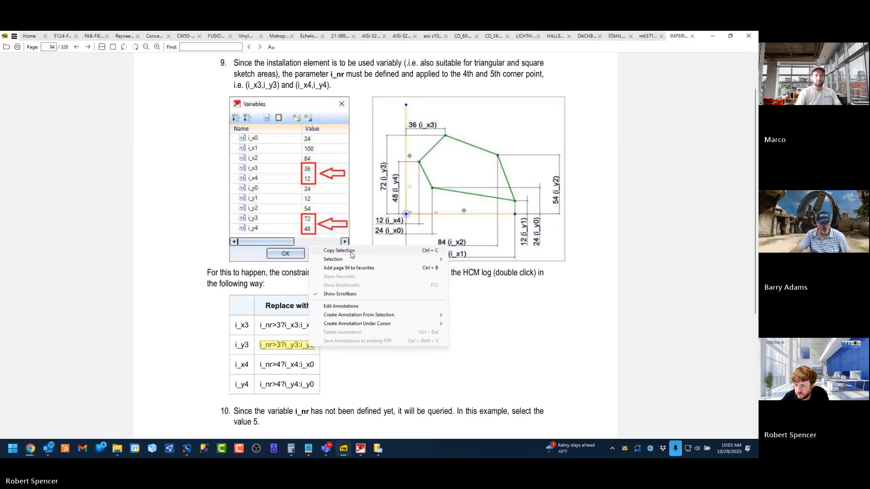
{"action": "left_click", "coordinate": [351, 251]}
{"action": "left_click", "coordinate": [360, 448]}
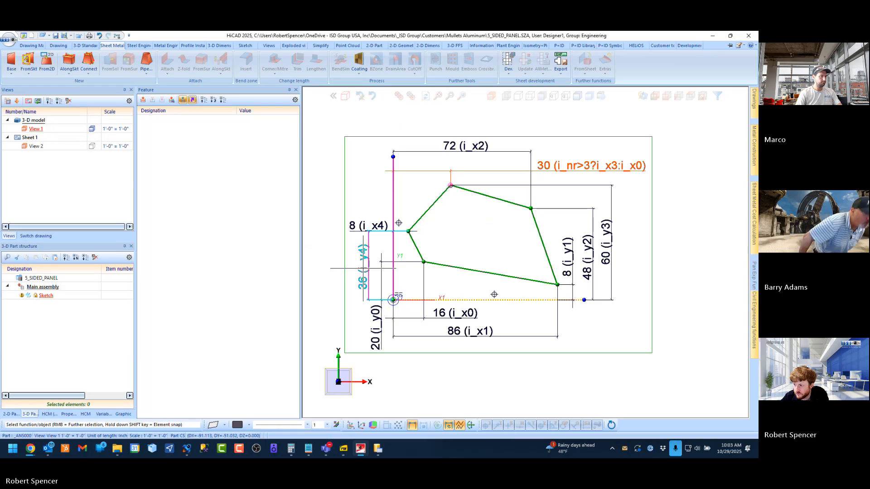
{"action": "double_click", "coordinate": [608, 254]}
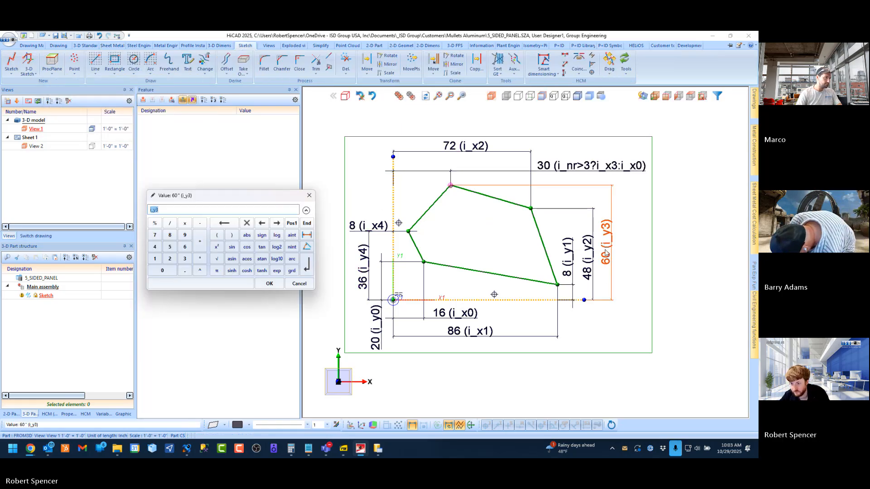
{"action": "key", "text": "ctrl+v"}
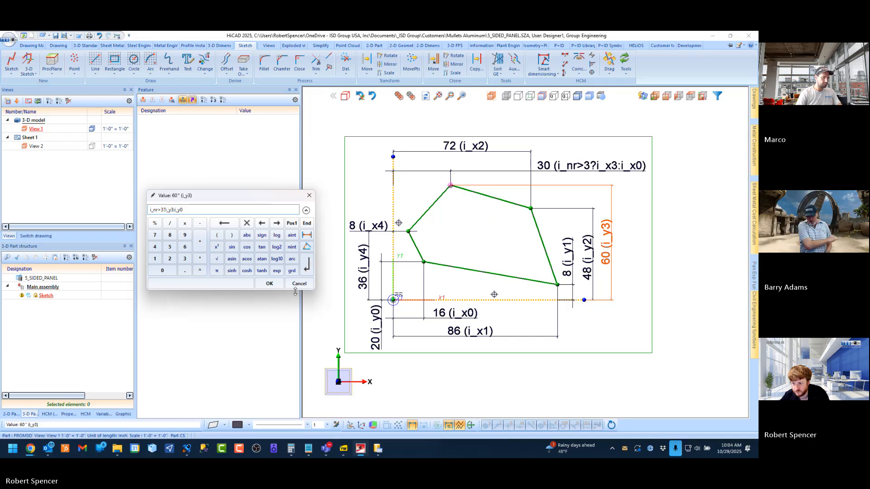
{"action": "left_click", "coordinate": [270, 283]}
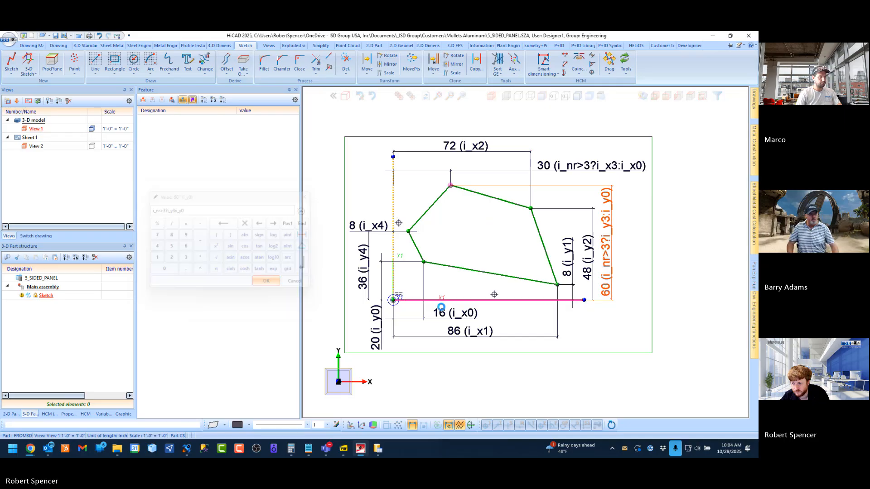
Step: Copy i_nr>4?i_x4:i_x0 from the training book PDF and apply it to the pentagon's i_x4 dimension in HiCAD
{"action": "left_click", "coordinate": [346, 453]}
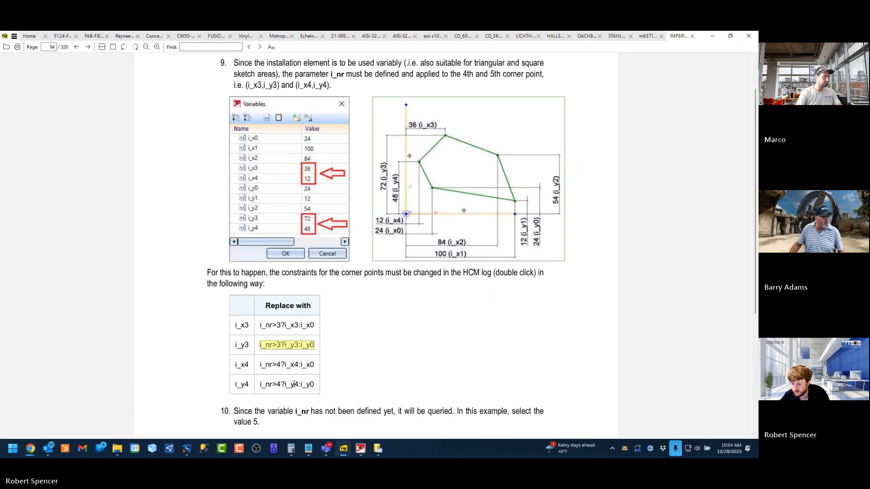
{"action": "left_click", "coordinate": [272, 368]}
{"action": "left_click_drag", "start_coordinate": [278, 365], "coordinate": [312, 365]}
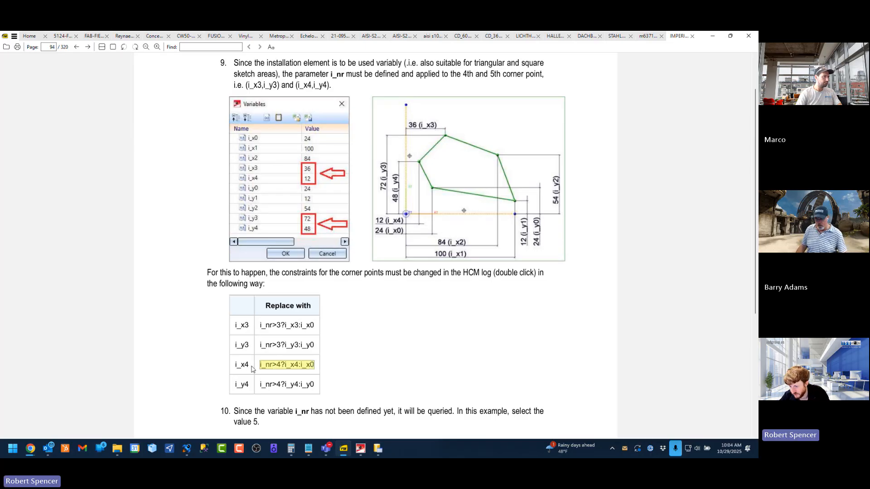
{"action": "left_click", "coordinate": [361, 449]}
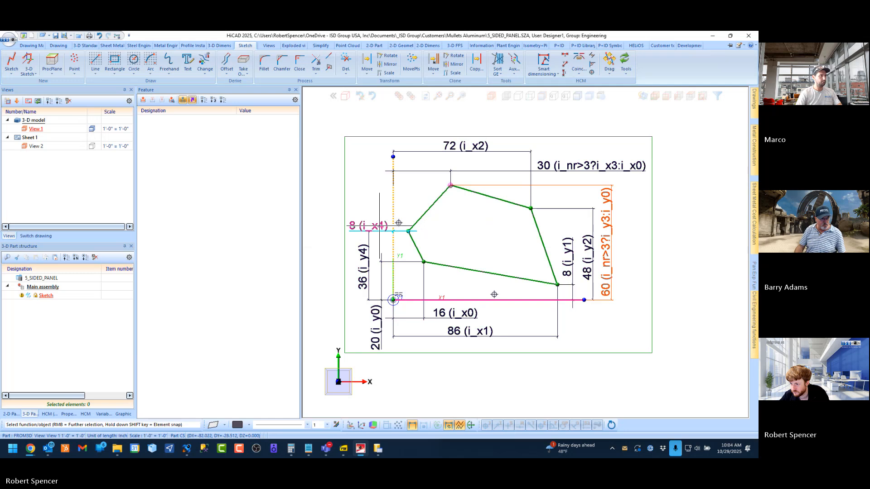
{"action": "double_click", "coordinate": [380, 227]}
{"action": "key", "text": "ctrl+v"}
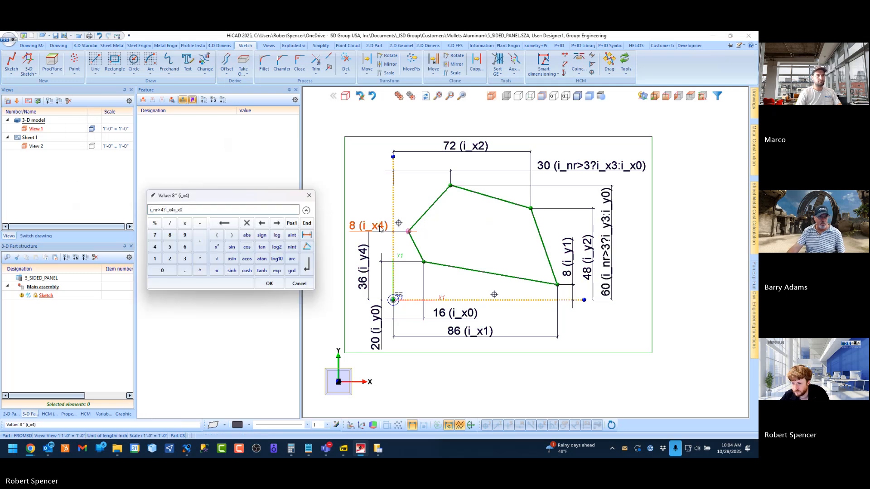
{"action": "left_click", "coordinate": [269, 283]}
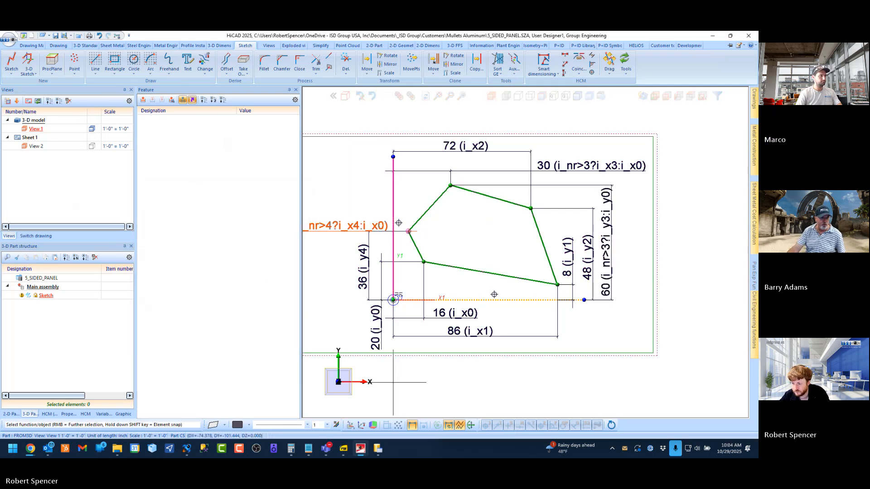
Step: Copy i_nr>4?i_y4:i_y0 from the training book PDF and apply it to the pentagon's i_y4 dimension in HiCAD
{"action": "left_click", "coordinate": [346, 449]}
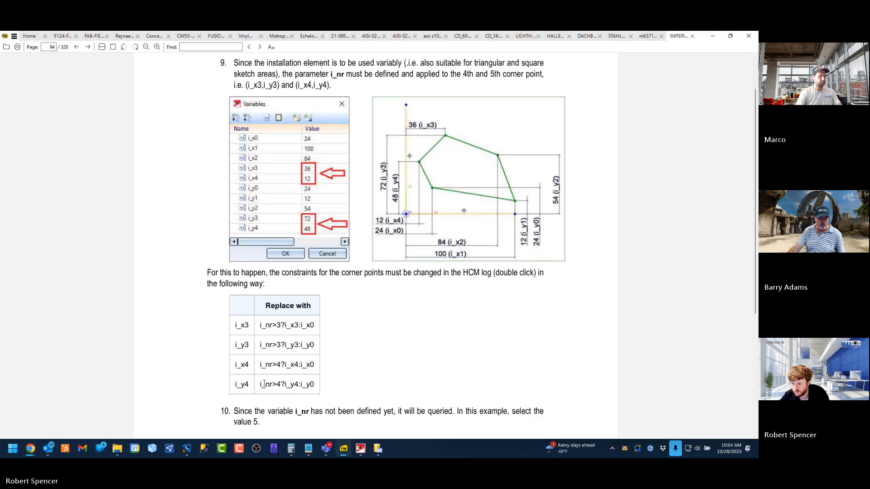
{"action": "left_click_drag", "start_coordinate": [261, 385], "coordinate": [314, 385]}
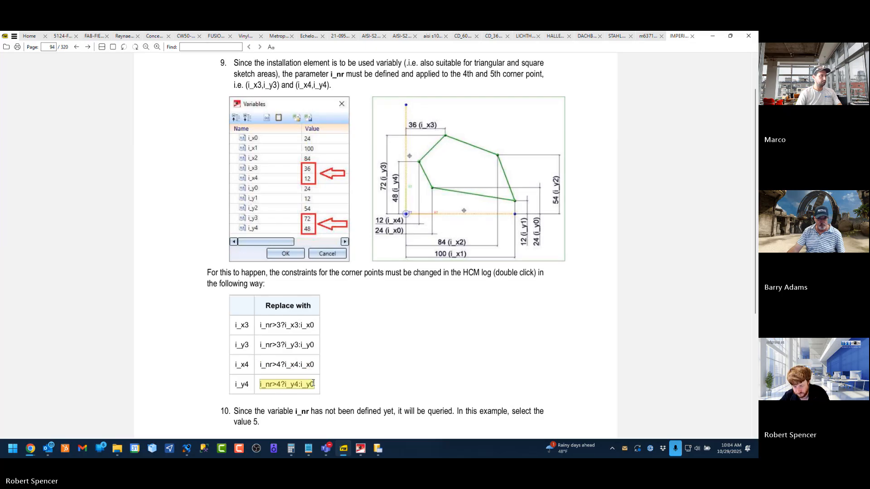
{"action": "left_click", "coordinate": [360, 449]}
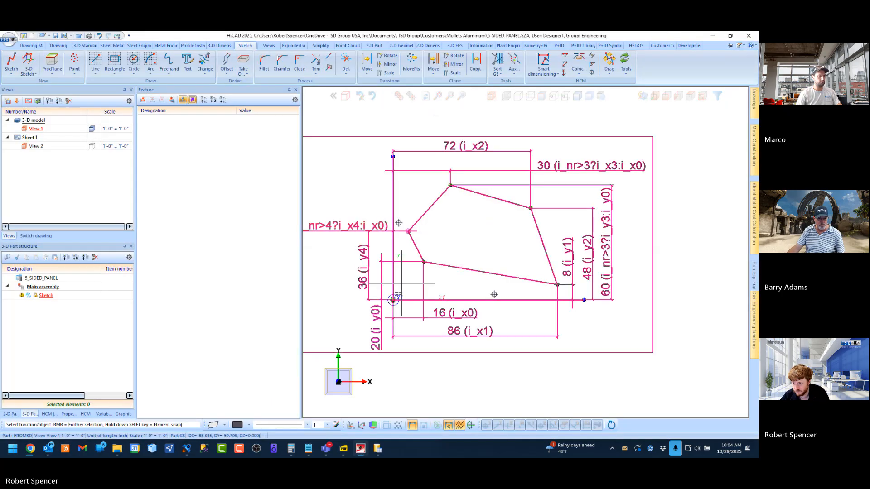
{"action": "double_click", "coordinate": [364, 271]}
{"action": "key", "text": "ctrl+v"}
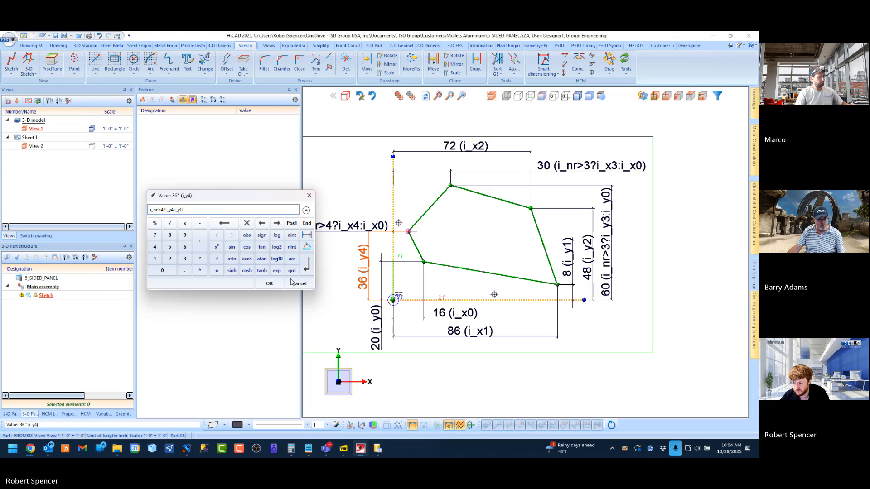
{"action": "left_click", "coordinate": [267, 281]}
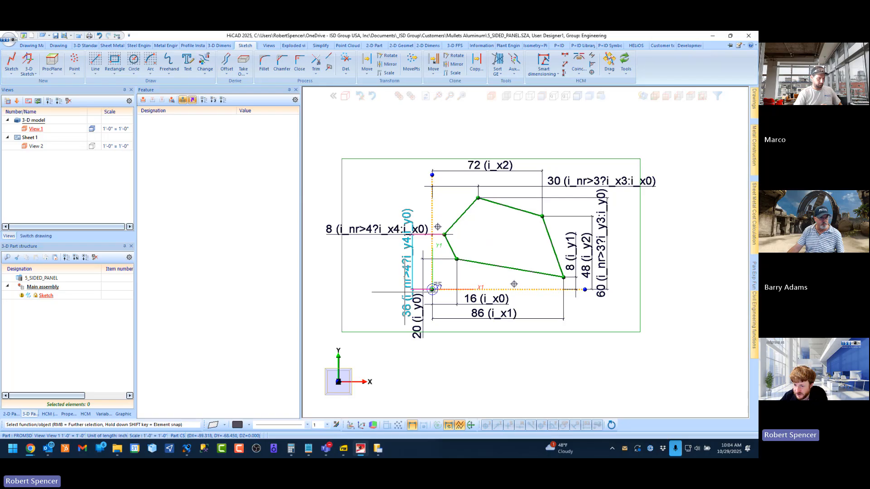
Step: Examine the sketch's variables and open the value of i_nr for editing
{"action": "left_click", "coordinate": [103, 414]}
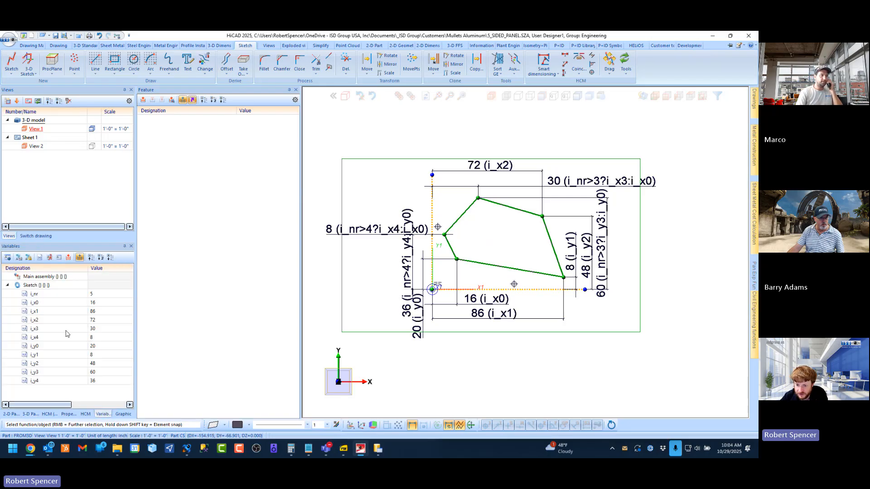
{"action": "double_click", "coordinate": [107, 293]}
{"action": "left_click_drag", "start_coordinate": [107, 292], "coordinate": [75, 300]}
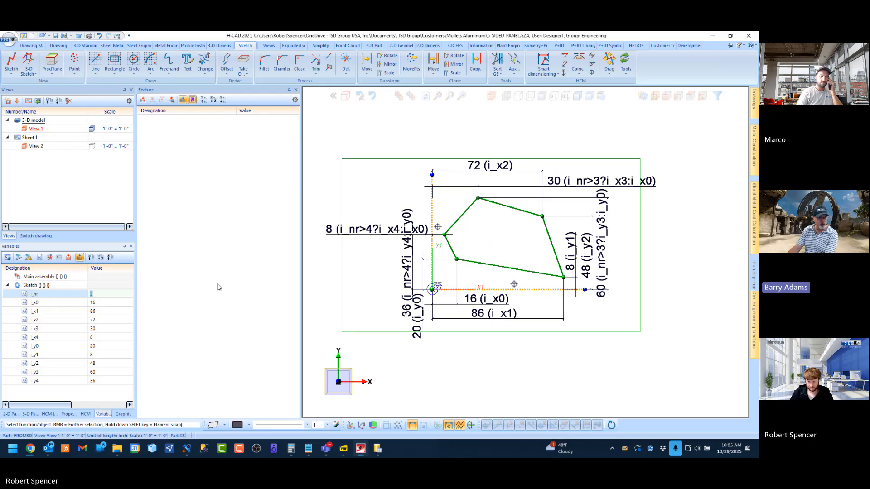
Step: Move the i_y4 dimension line farther away from the pentagon and place its text below the sketch's X axis
{"action": "left_click", "coordinate": [327, 185]}
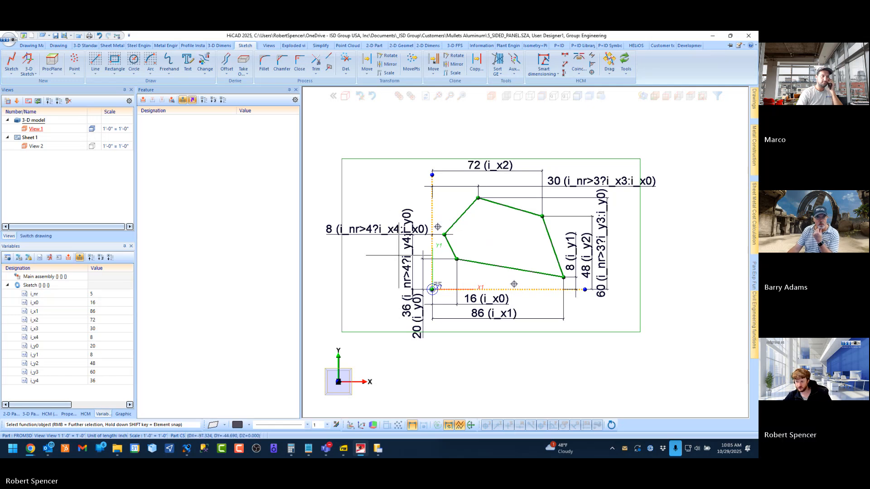
{"action": "left_click", "coordinate": [406, 271]}
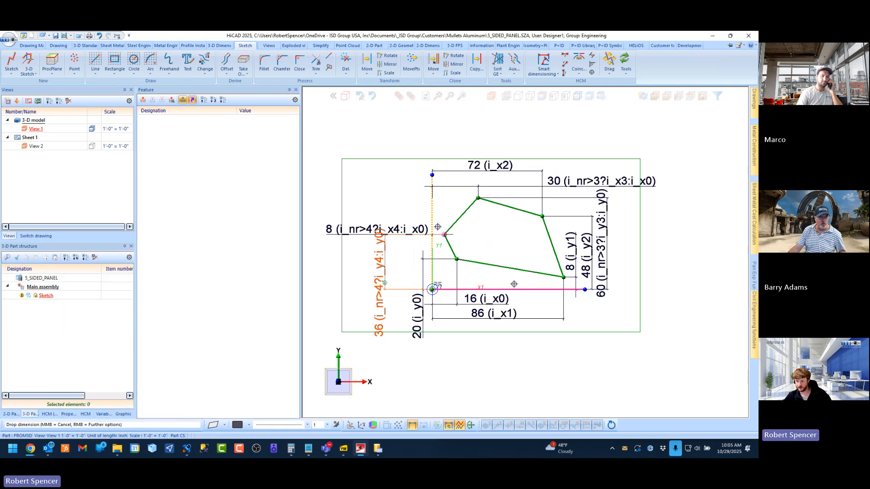
{"action": "left_click", "coordinate": [383, 348]}
{"action": "left_click", "coordinate": [102, 415]}
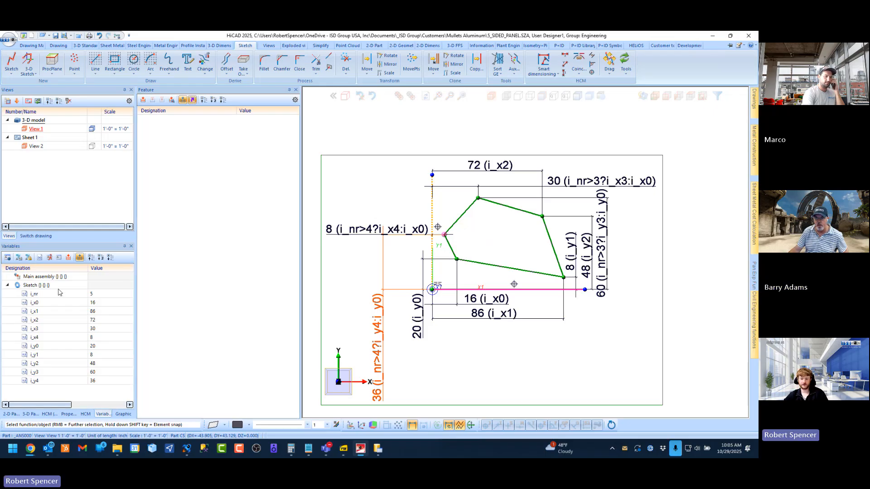
{"action": "right_click", "coordinate": [42, 289]}
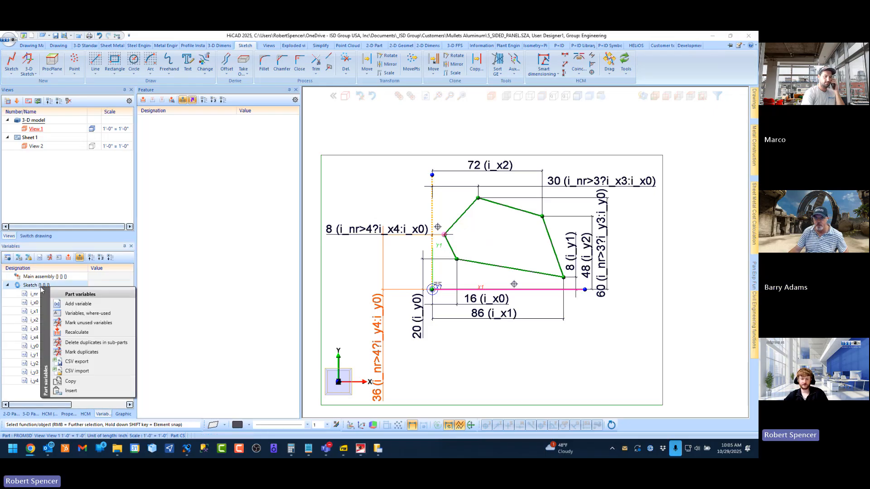
{"action": "left_click", "coordinate": [68, 305]}
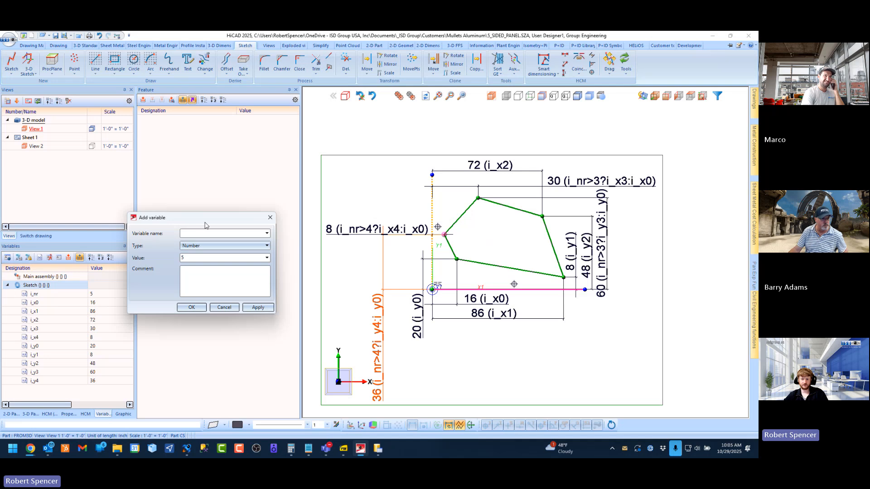
{"action": "left_click_drag", "start_coordinate": [205, 225], "coordinate": [249, 245]}
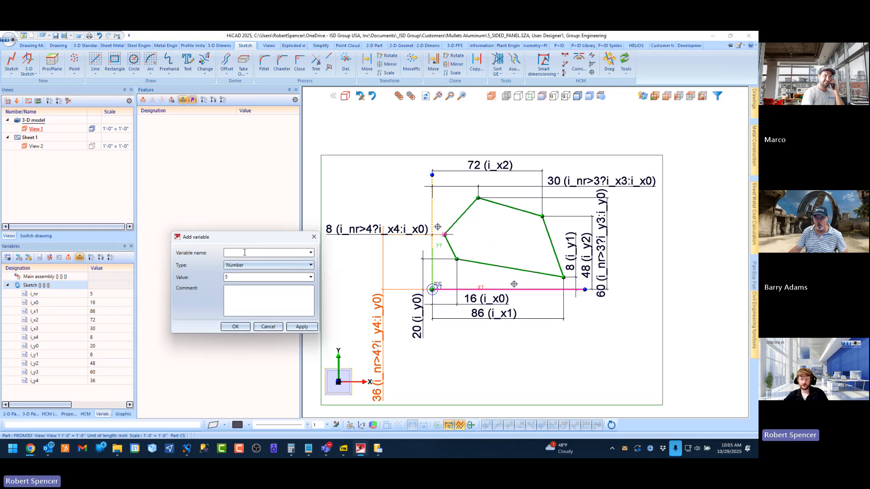
{"action": "type", "text": "i_"}
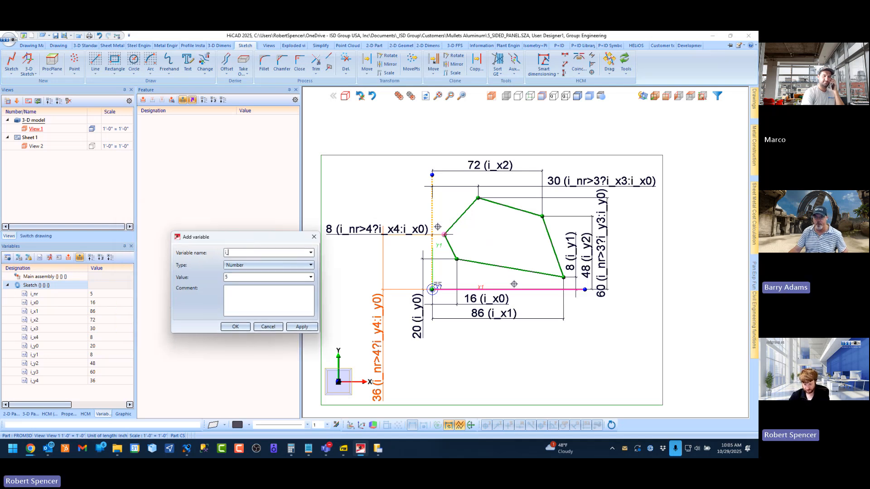
{"action": "type", "text": "nr"}
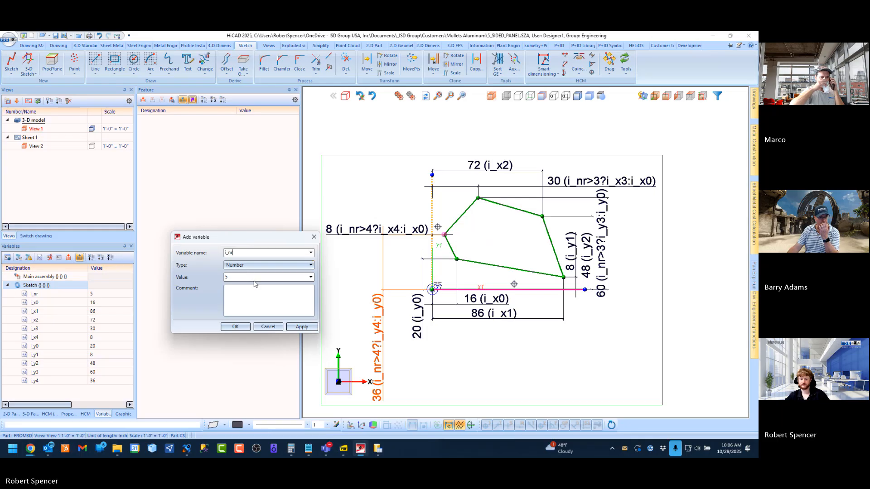
{"action": "left_click", "coordinate": [272, 330]}
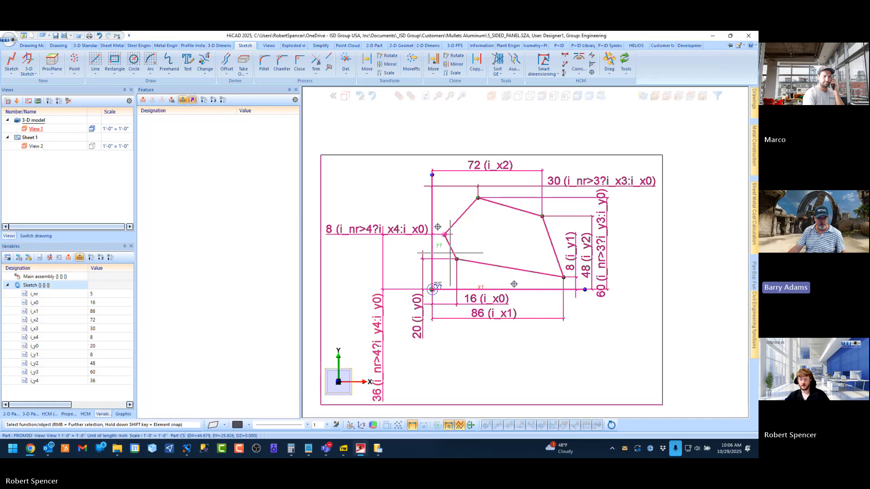
Step: Save the drawing with the i_nr expressions applied to the pentagon's corner dimensions
{"action": "scroll", "coordinate": [479, 233], "scroll_direction": "down", "scroll_amount": 1}
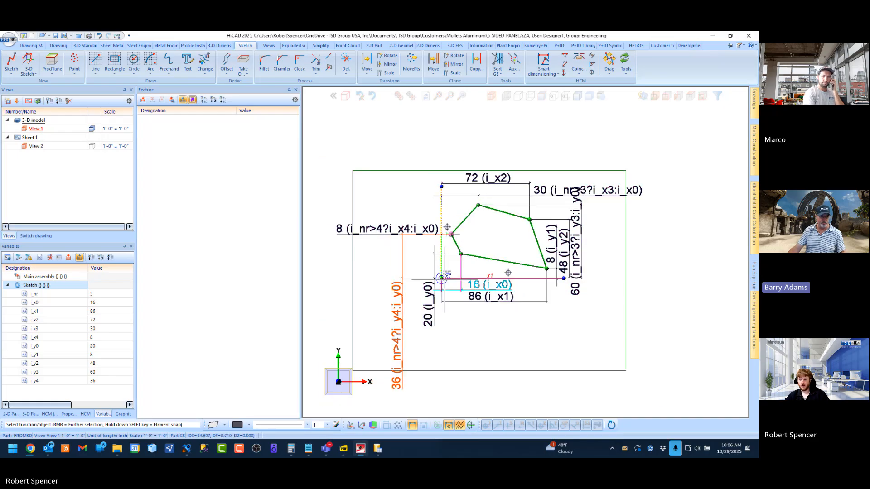
{"action": "scroll", "coordinate": [444, 282], "scroll_direction": "up", "scroll_amount": 1}
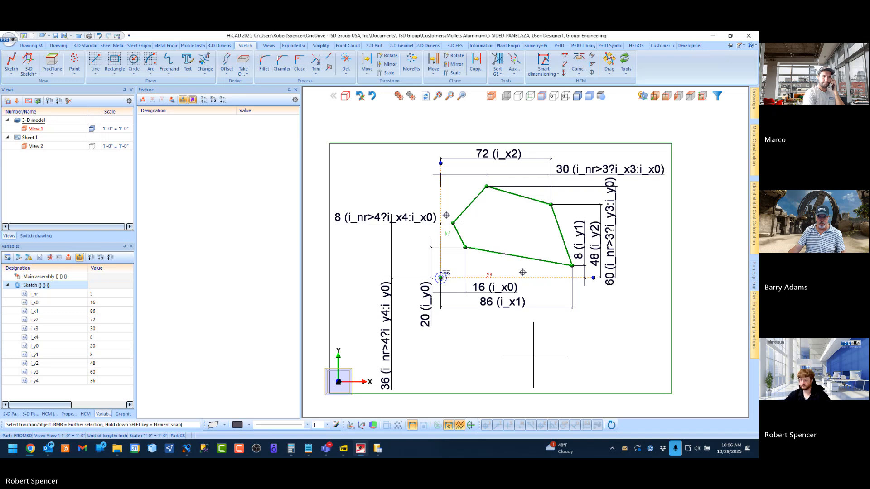
{"action": "left_click", "coordinate": [54, 36]}
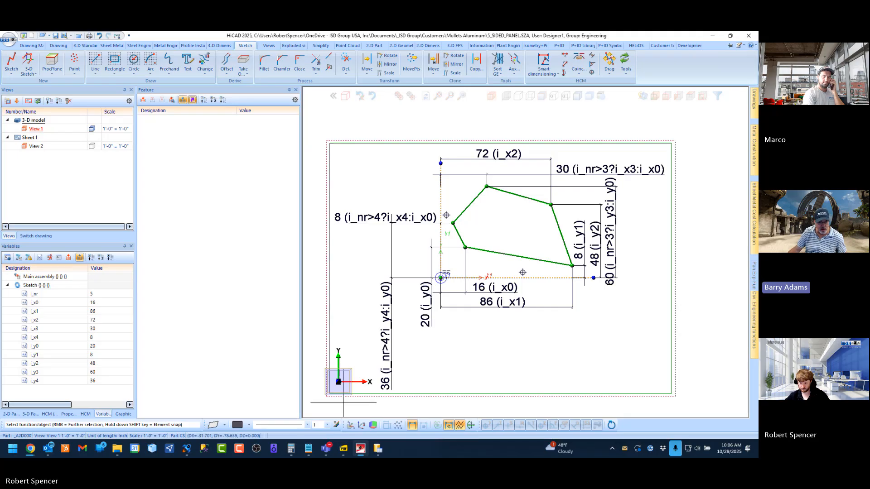
Step: Switch to the training book PDF and examine exercise step 10 about the i_nr variable on page 94
{"action": "left_click", "coordinate": [346, 450]}
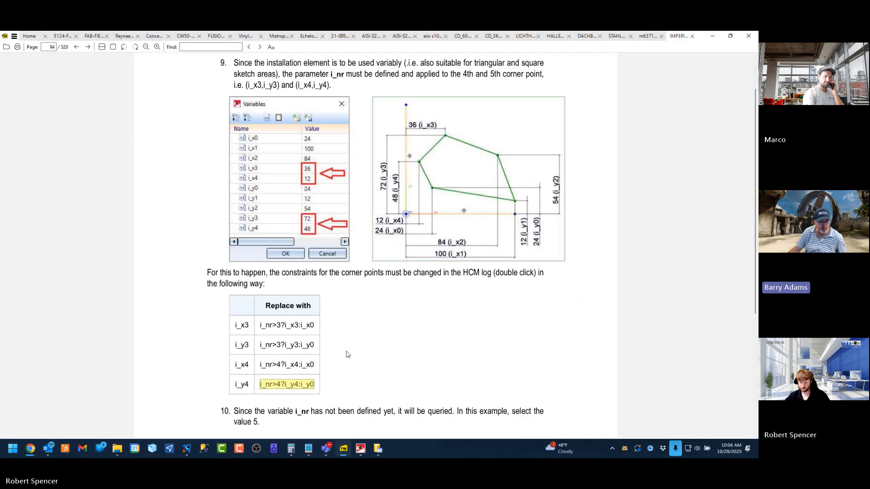
{"action": "left_click", "coordinate": [113, 47]}
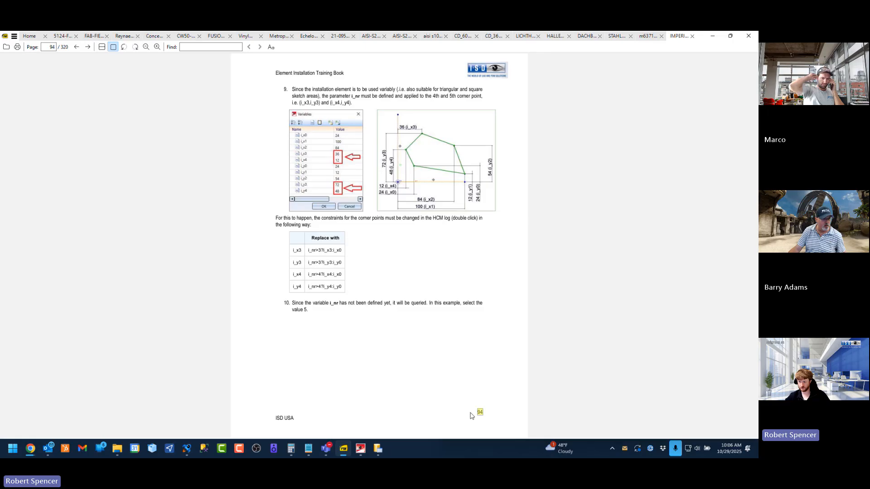
{"action": "scroll", "coordinate": [316, 231], "scroll_direction": "up", "scroll_amount": 3, "text": "ctrl"}
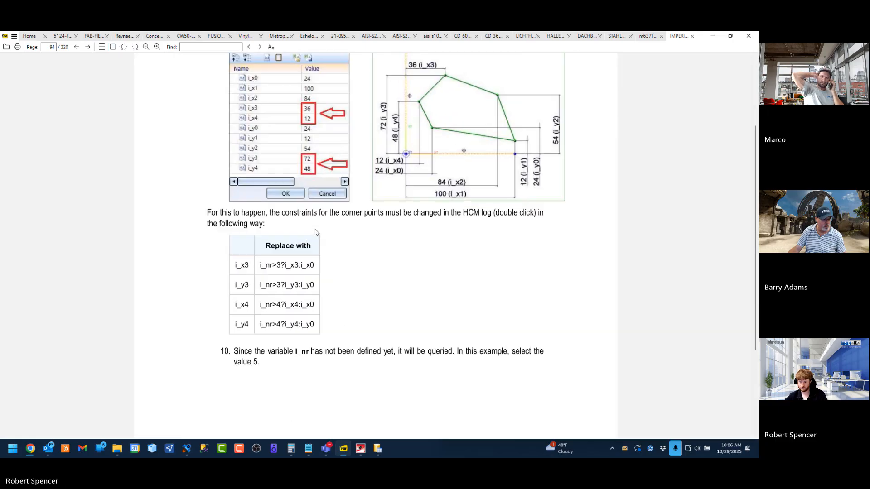
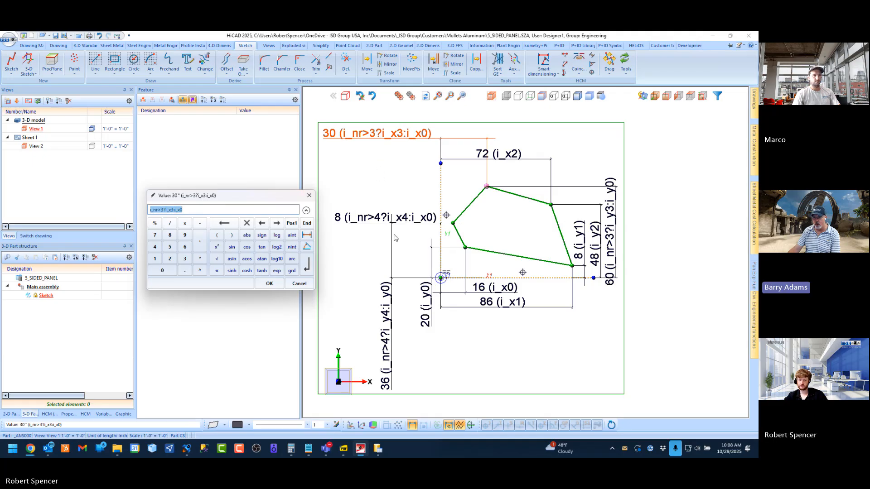
Step: Examine the i_nr variable in HiCAD's variables list together with the expression behind the pentagon's i_x3 dimension
{"action": "left_click", "coordinate": [299, 284]}
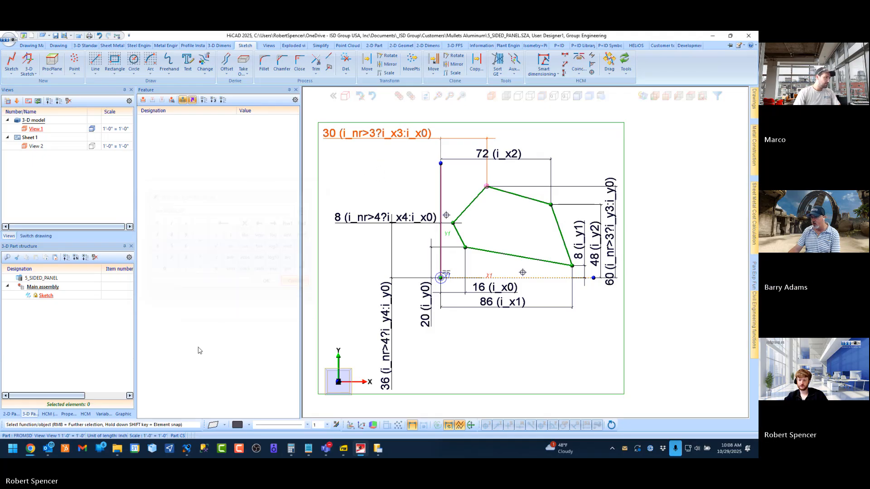
{"action": "left_click", "coordinate": [103, 414]}
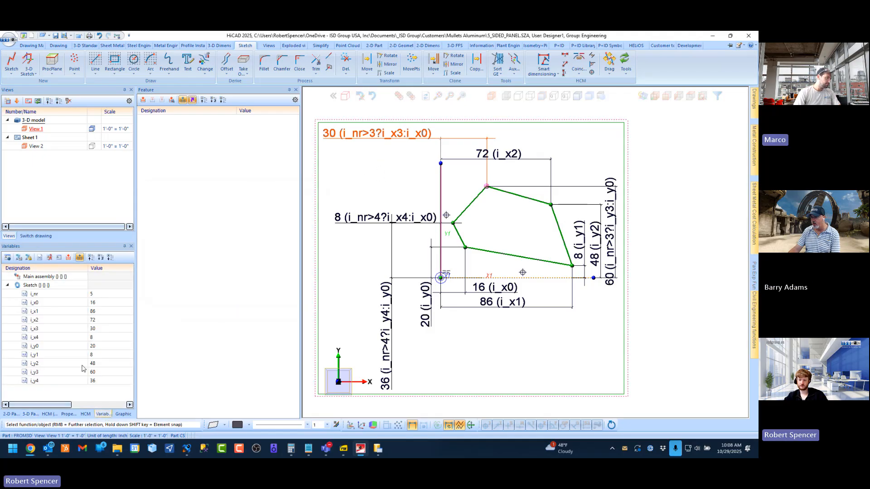
{"action": "left_click", "coordinate": [41, 294]}
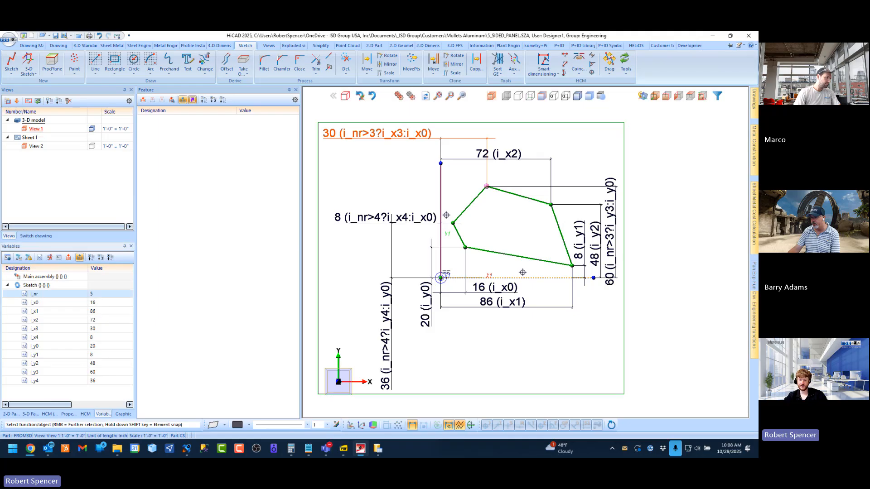
{"action": "double_click", "coordinate": [395, 134]}
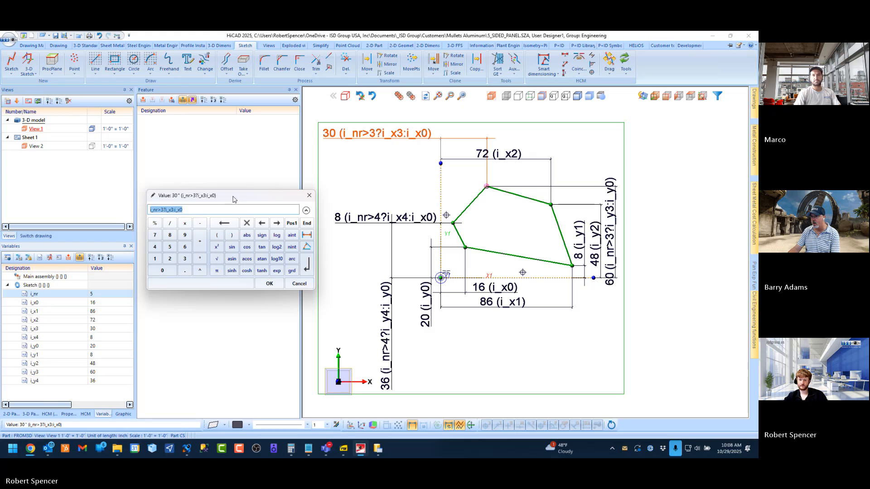
{"action": "left_click_drag", "start_coordinate": [234, 199], "coordinate": [251, 201]}
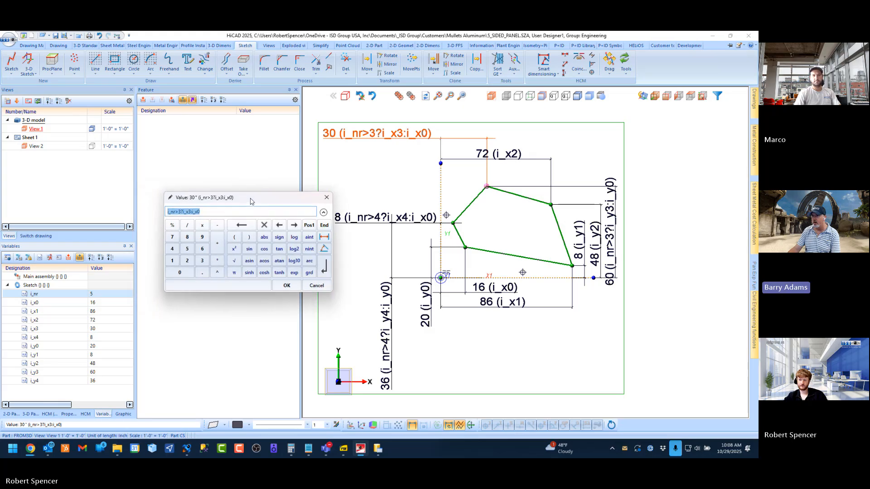
{"action": "left_click", "coordinate": [316, 287]}
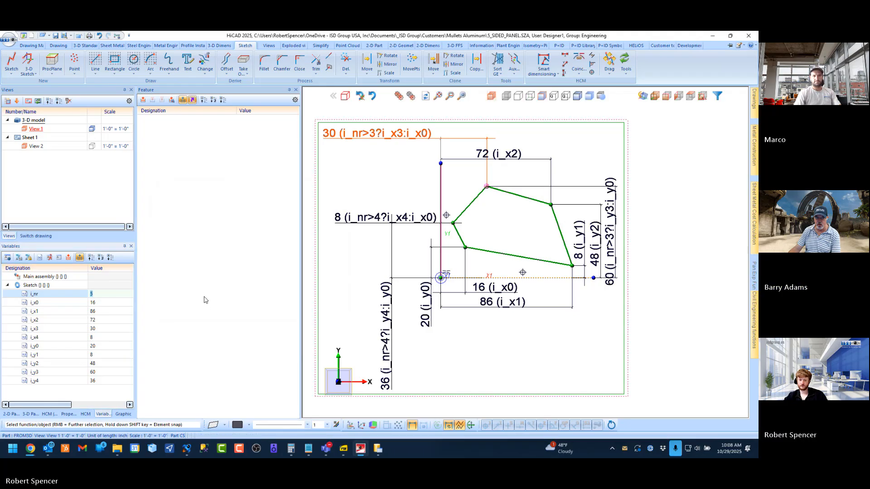
Step: Examine the pentagon sketch's dimensional constraints and their i_nr expressions in the HCM log
{"action": "left_click", "coordinate": [85, 414]}
{"action": "left_click_drag", "start_coordinate": [82, 268], "coordinate": [112, 272]}
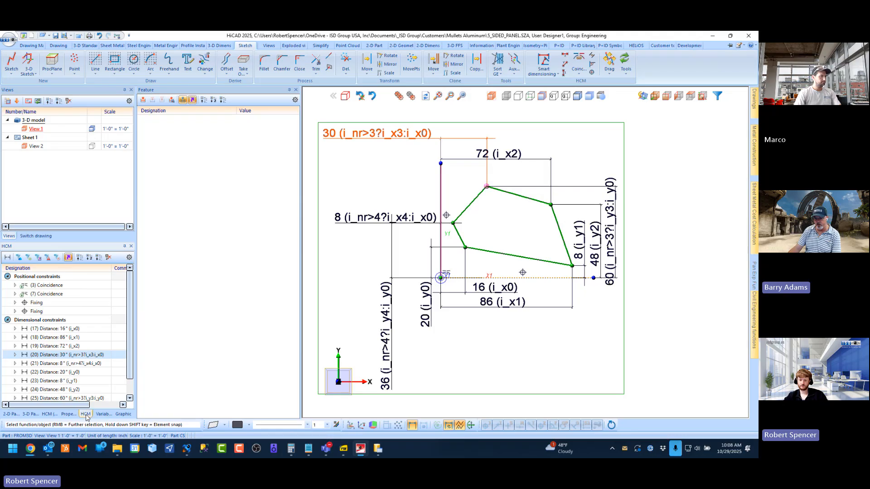
{"action": "scroll", "coordinate": [95, 329], "scroll_direction": "down", "scroll_amount": 1}
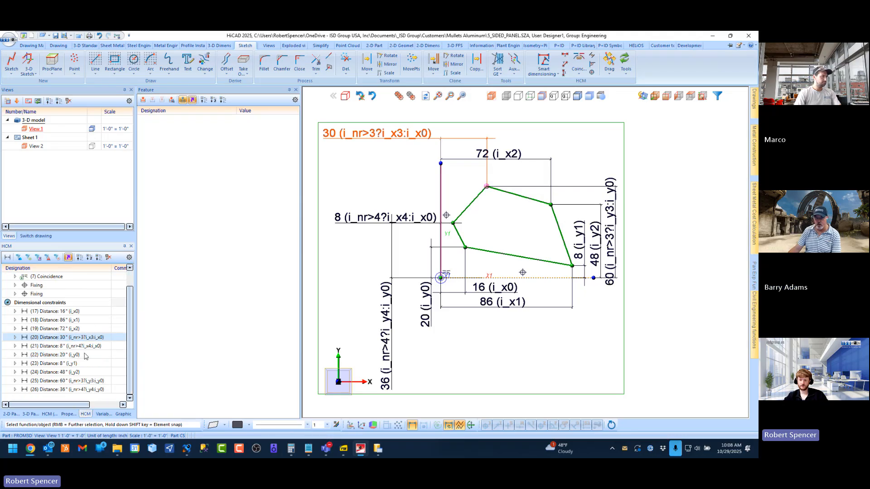
{"action": "scroll", "coordinate": [63, 361], "scroll_direction": "up", "scroll_amount": 1}
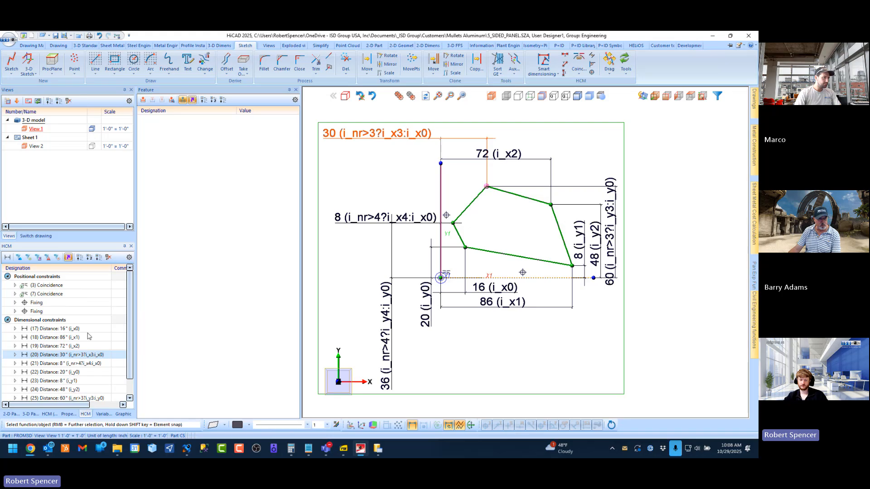
{"action": "left_click", "coordinate": [31, 414]}
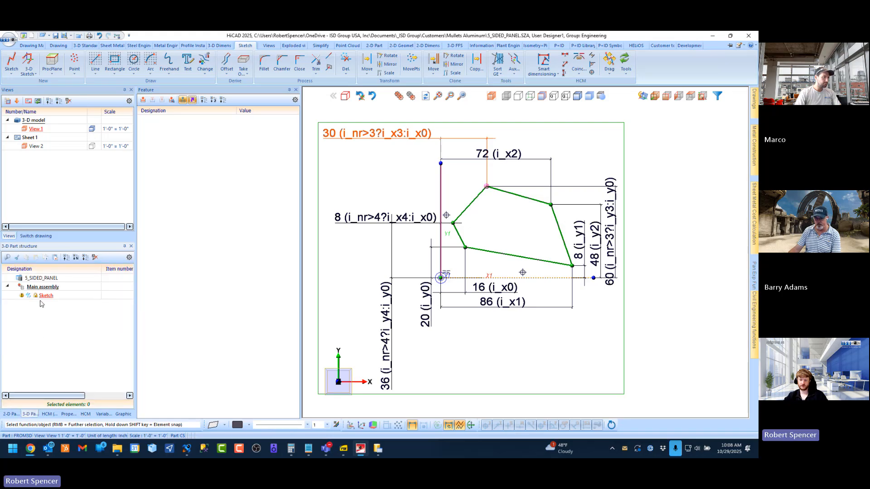
{"action": "left_click", "coordinate": [85, 414]}
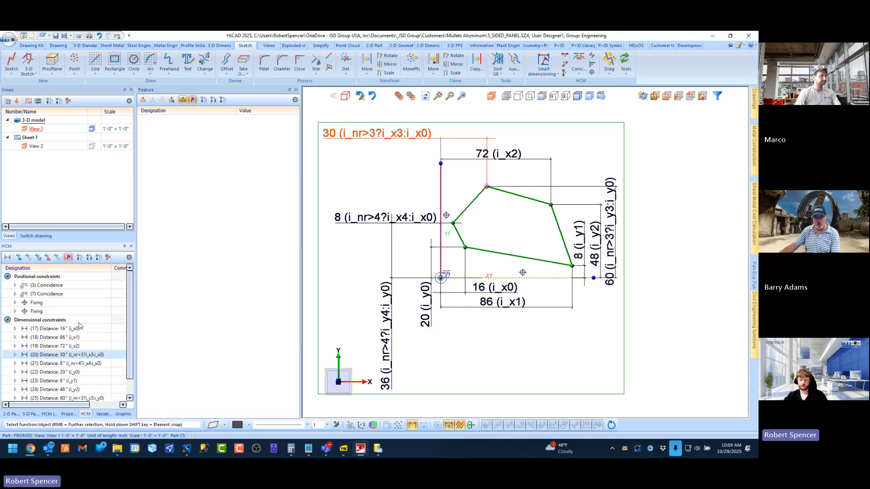
{"action": "scroll", "coordinate": [120, 320], "scroll_direction": "down", "scroll_amount": 1}
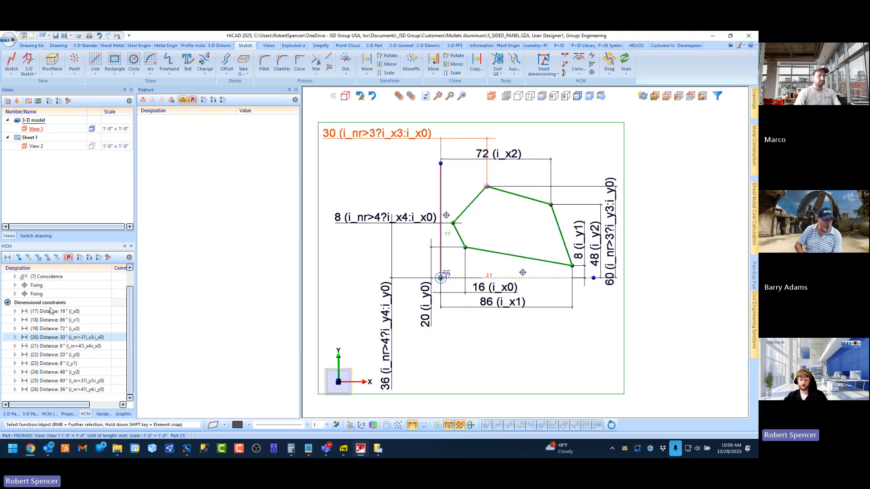
Step: Inspect the expression of the i_nr>3?i_x3:i_x0 distance constraint and review the sketch's dimensional constraints
{"action": "double_click", "coordinate": [39, 339]}
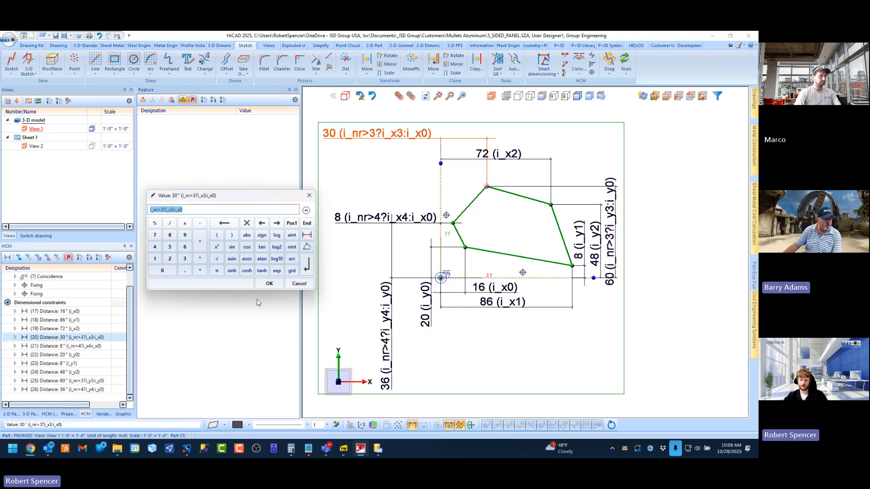
{"action": "left_click", "coordinate": [305, 286]}
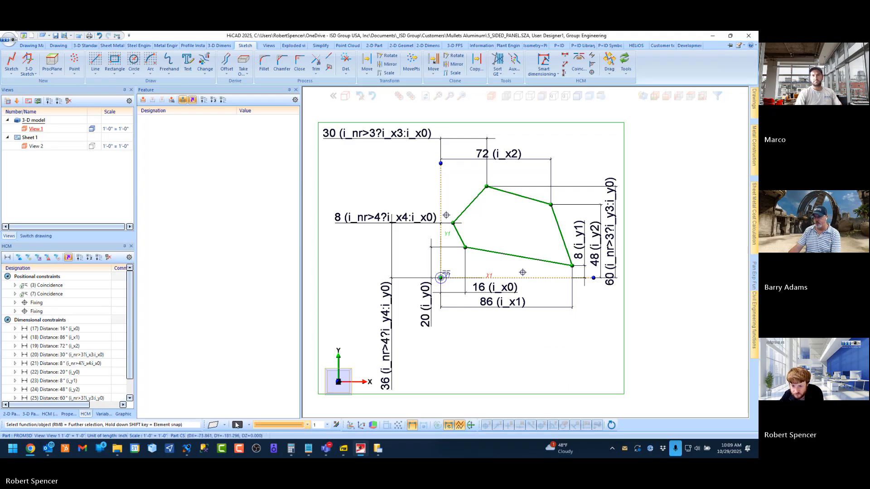
{"action": "left_click", "coordinate": [7, 258]}
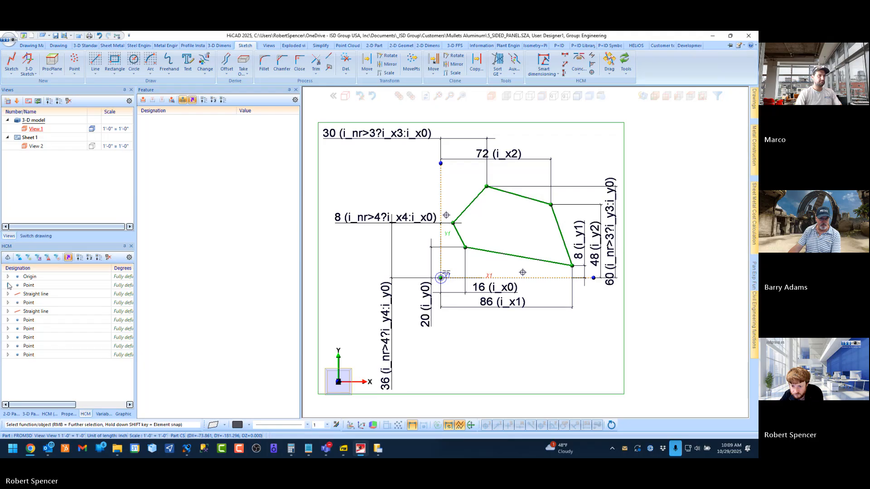
{"action": "left_click", "coordinate": [7, 258]}
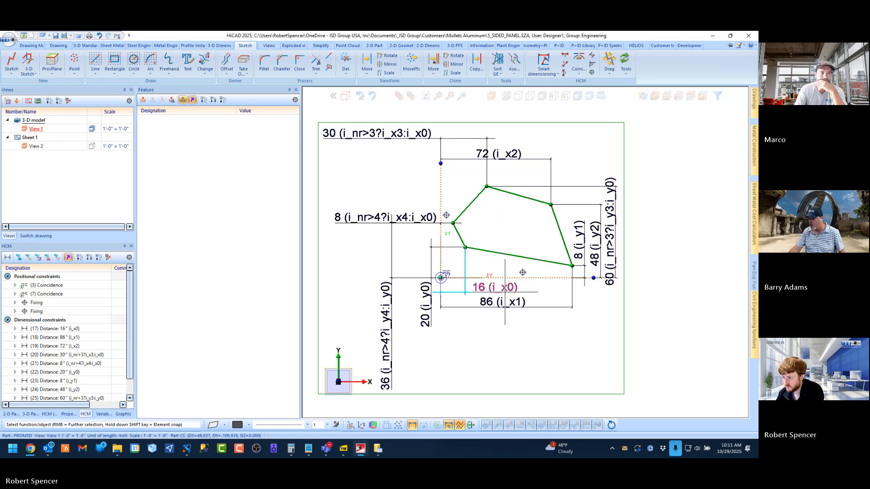
{"action": "scroll", "coordinate": [467, 250], "scroll_direction": "down", "scroll_amount": 2}
{"action": "scroll", "coordinate": [488, 242], "scroll_direction": "up", "scroll_amount": 1}
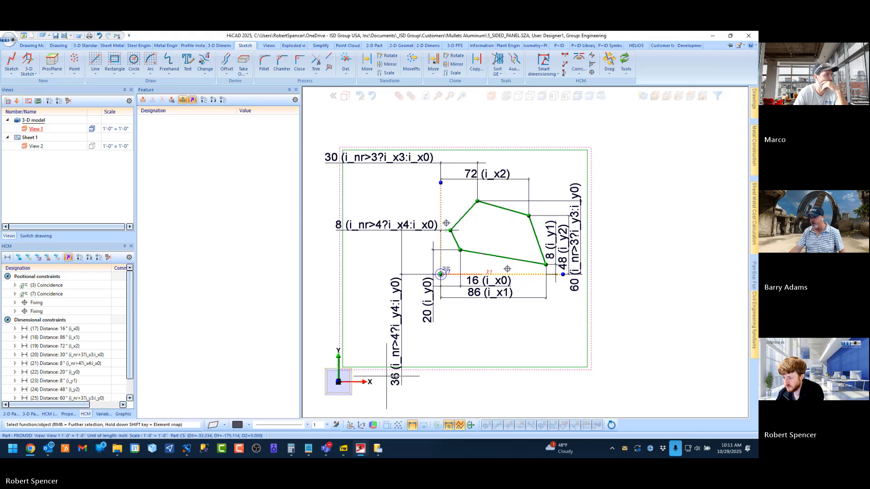
Step: Switch to the training book PDF and read step 11 on page 95 about the i_x0 and i_y0 variables
{"action": "left_click", "coordinate": [343, 449]}
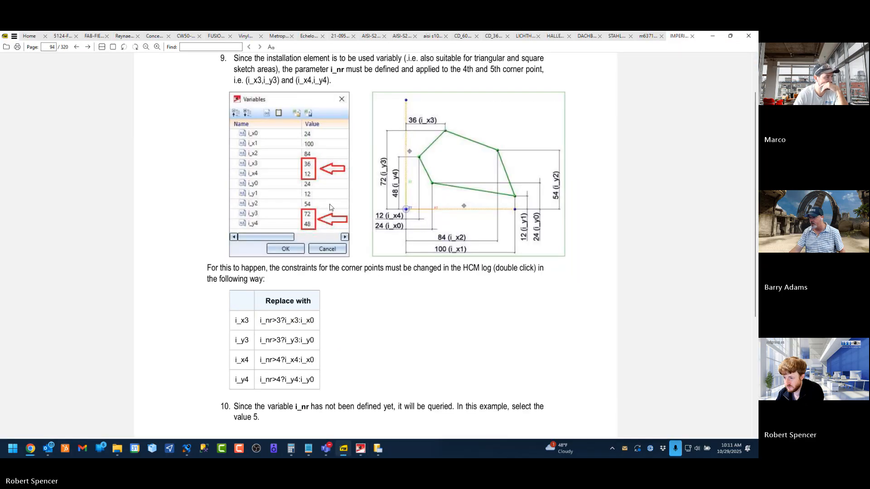
{"action": "left_click", "coordinate": [114, 47]}
{"action": "scroll", "coordinate": [340, 229], "scroll_direction": "down", "scroll_amount": 1}
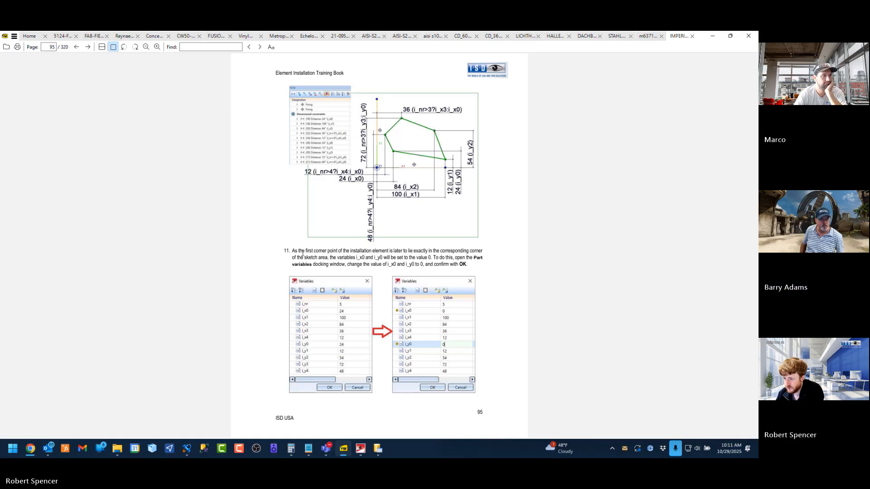
{"action": "scroll", "coordinate": [342, 273], "scroll_direction": "up", "scroll_amount": 4, "text": "ctrl"}
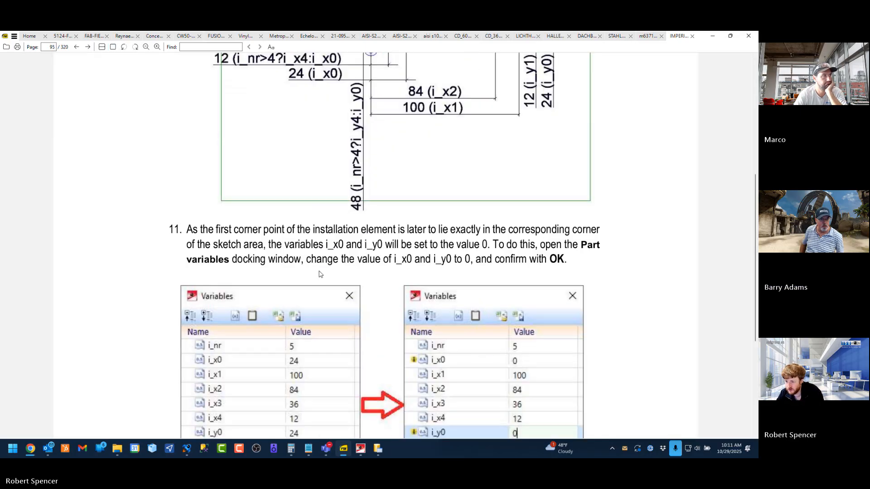
{"action": "scroll", "coordinate": [358, 276], "scroll_direction": "down", "scroll_amount": 3}
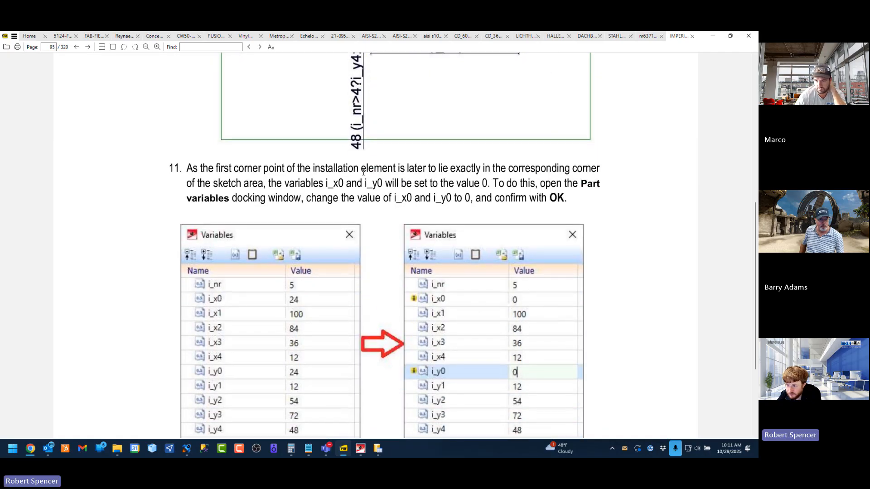
{"action": "left_click_drag", "start_coordinate": [324, 169], "coordinate": [389, 171]}
{"action": "left_click", "coordinate": [409, 173]}
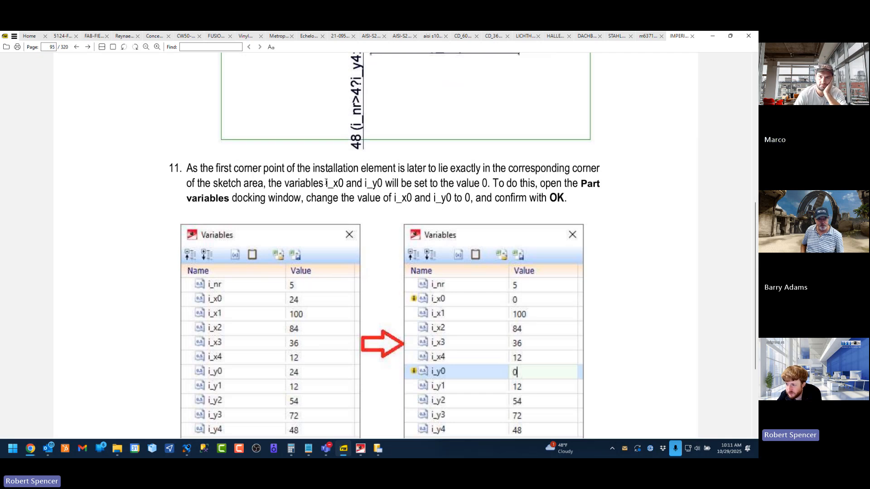
{"action": "left_click_drag", "start_coordinate": [325, 183], "coordinate": [384, 183]}
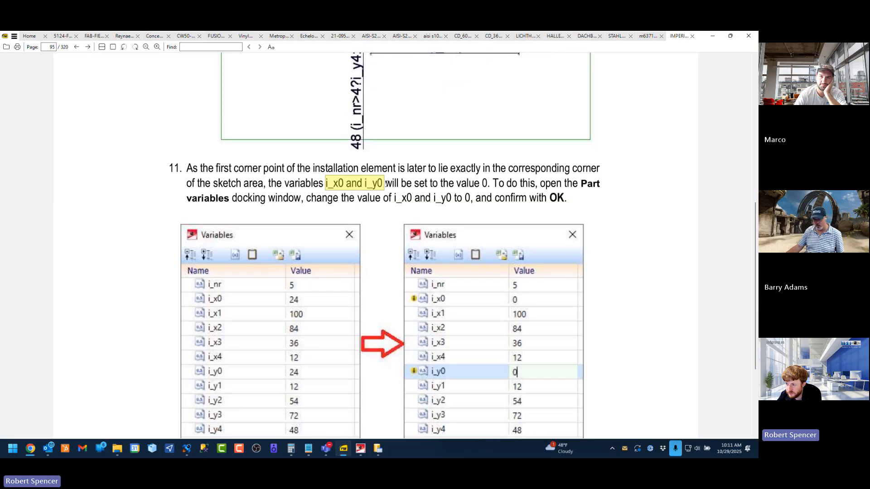
{"action": "left_click_drag", "start_coordinate": [482, 183], "coordinate": [487, 184]}
{"action": "left_click", "coordinate": [488, 184]}
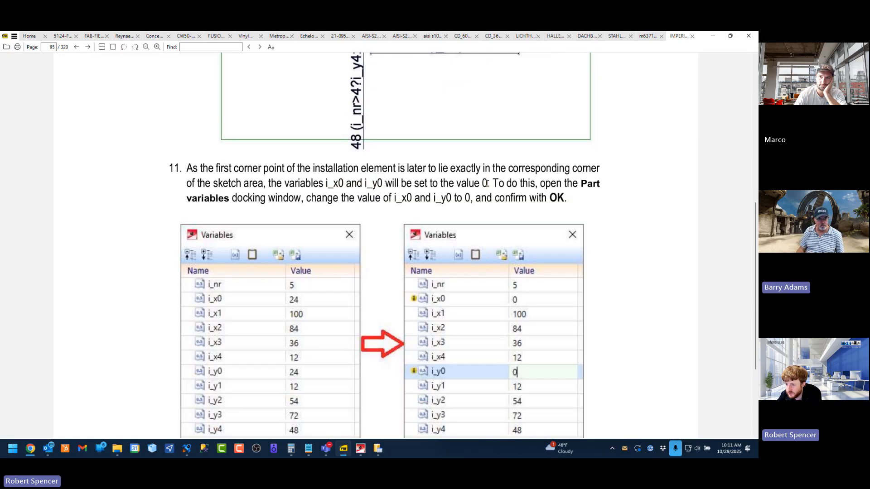
{"action": "scroll", "coordinate": [453, 179], "scroll_direction": "down", "scroll_amount": 2}
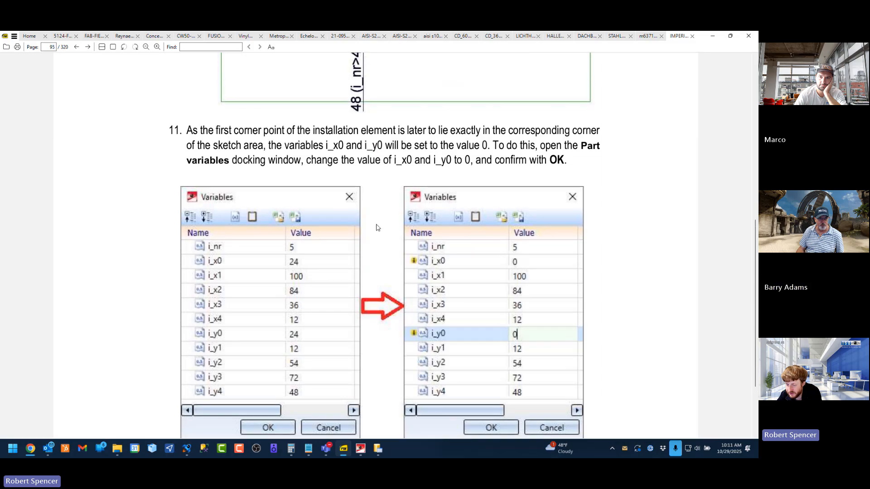
{"action": "scroll", "coordinate": [377, 275], "scroll_direction": "down", "scroll_amount": 1, "text": "ctrl"}
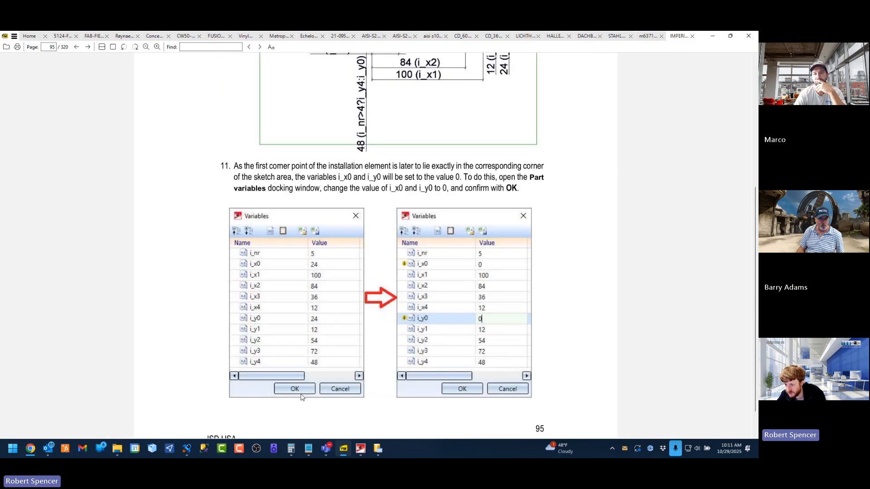
Step: Switch back to HiCAD and set the sketch variables i_x0 and i_y0 to 0
{"action": "left_click", "coordinate": [361, 451]}
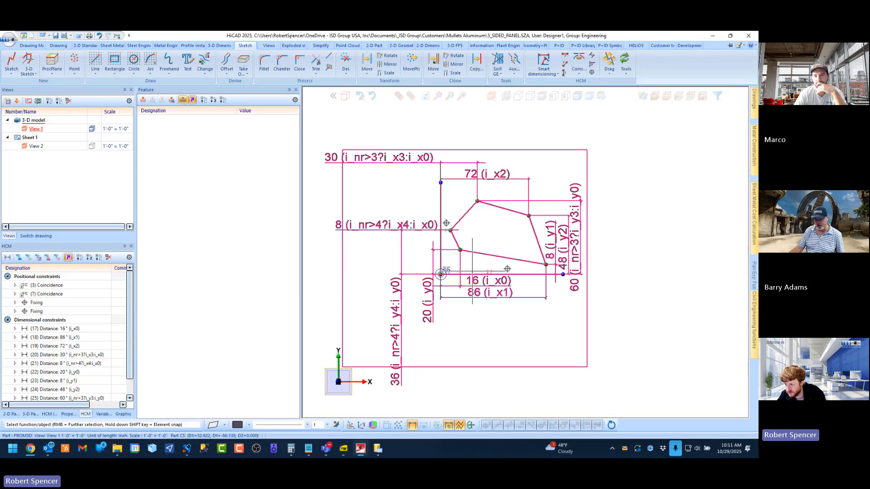
{"action": "scroll", "coordinate": [457, 270], "scroll_direction": "up", "scroll_amount": 3}
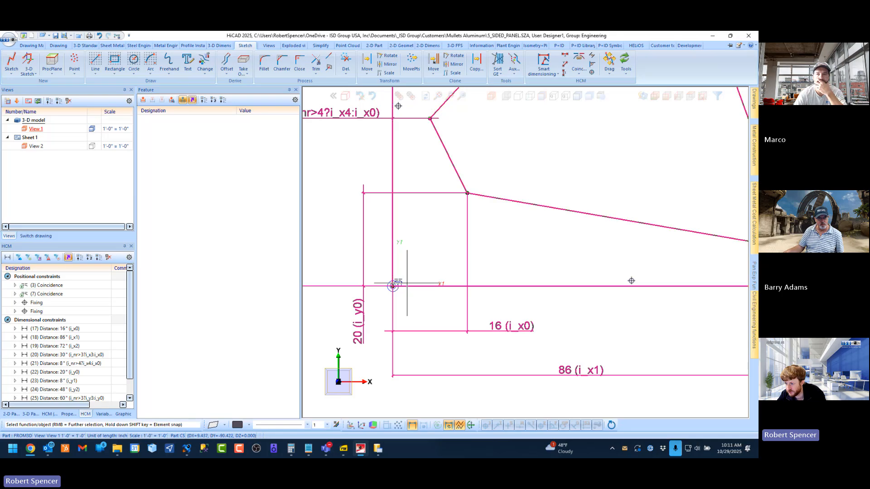
{"action": "scroll", "coordinate": [395, 267], "scroll_direction": "down", "scroll_amount": 5}
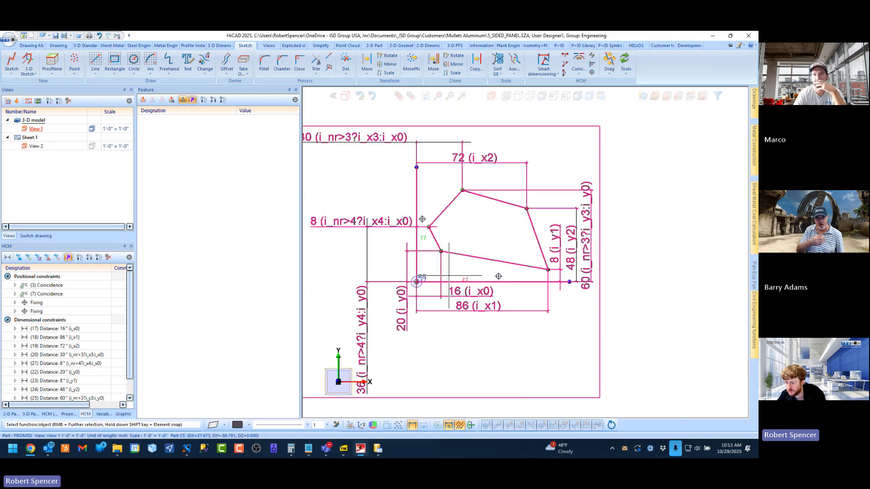
{"action": "left_click", "coordinate": [103, 415]}
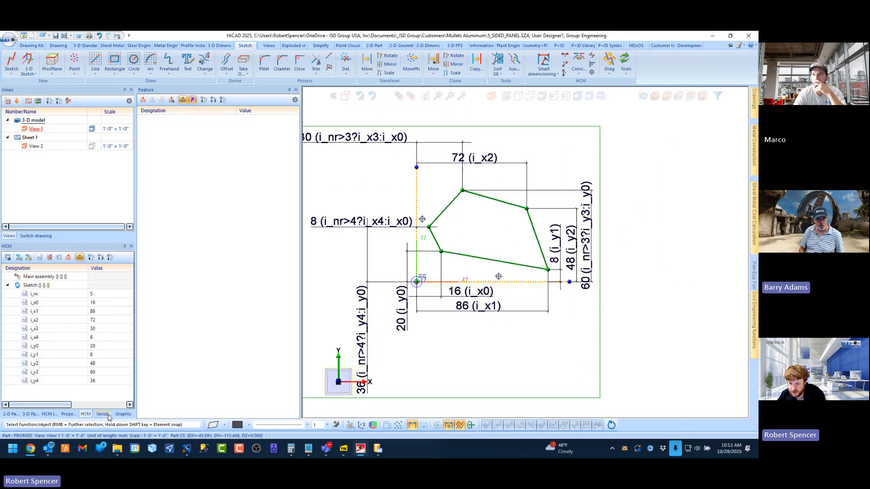
{"action": "double_click", "coordinate": [99, 303]}
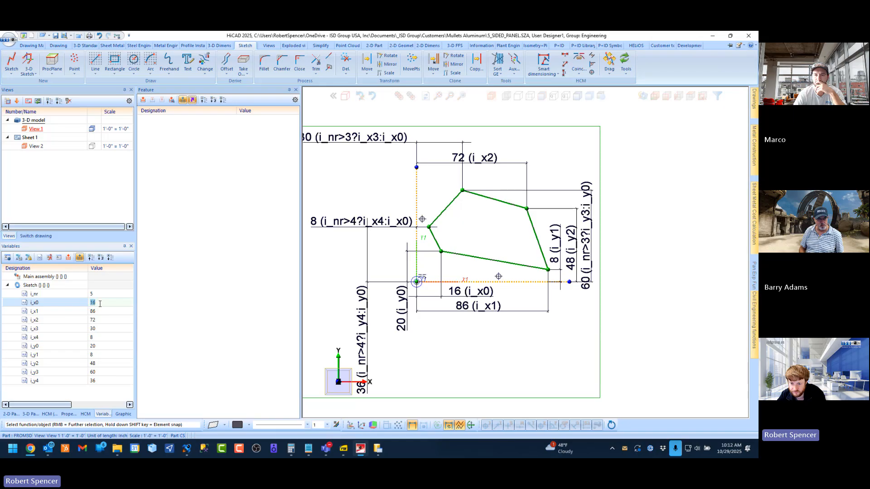
{"action": "type", "text": "0"}
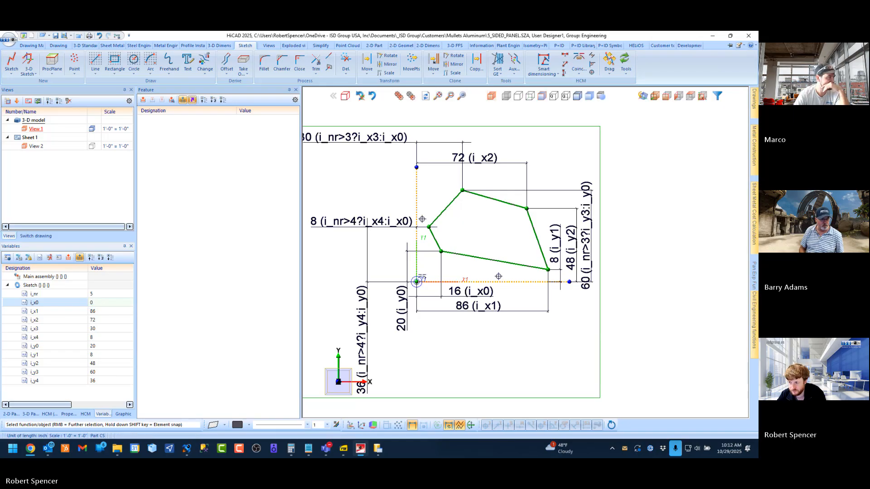
{"action": "key", "text": "Return"}
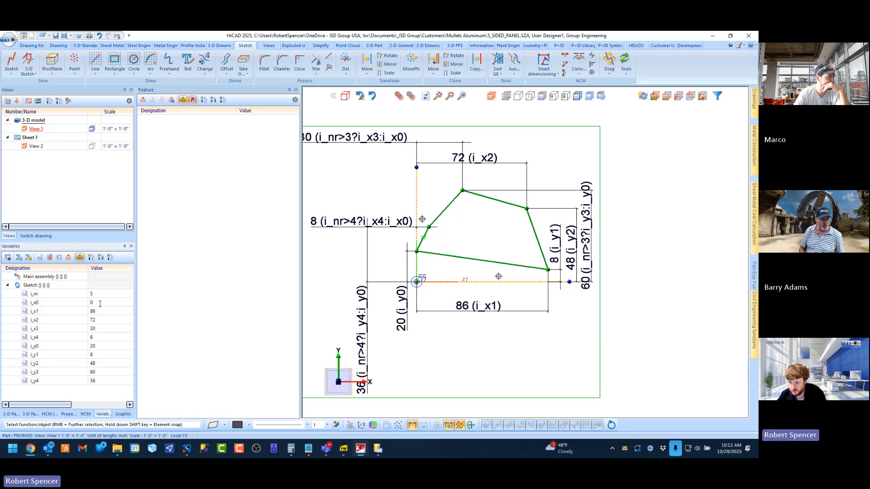
{"action": "double_click", "coordinate": [100, 346]}
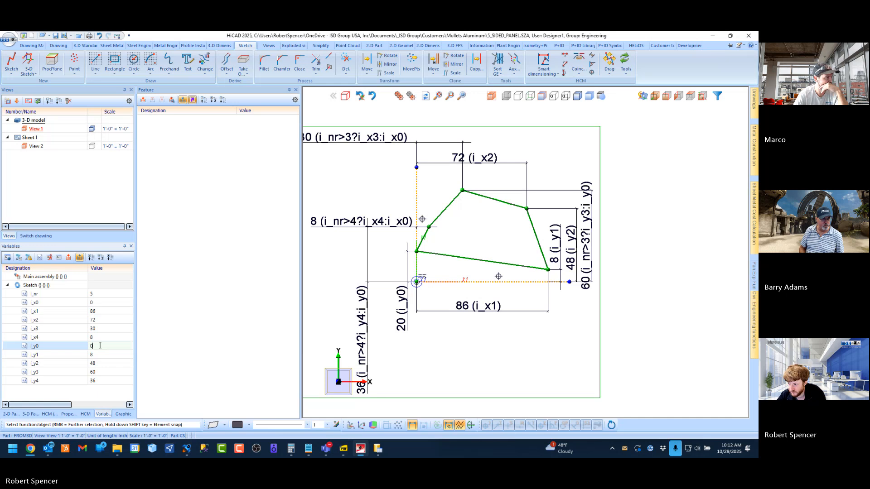
{"action": "key", "text": "Return"}
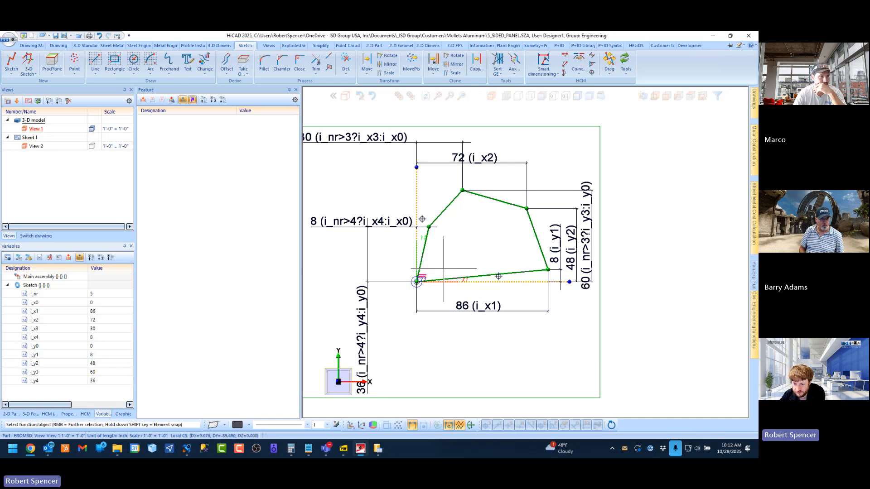
{"action": "scroll", "coordinate": [637, 314], "scroll_direction": "down", "scroll_amount": 1}
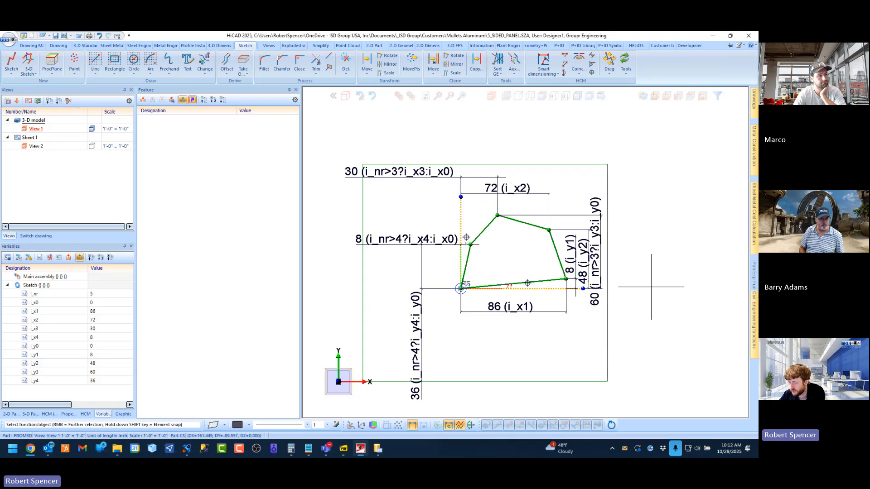
Step: Switch to the ELEVATION 1 drawing and examine the lower corner of the installed panel against the concrete, plus the sheet metal commands
{"action": "left_click", "coordinate": [36, 236]}
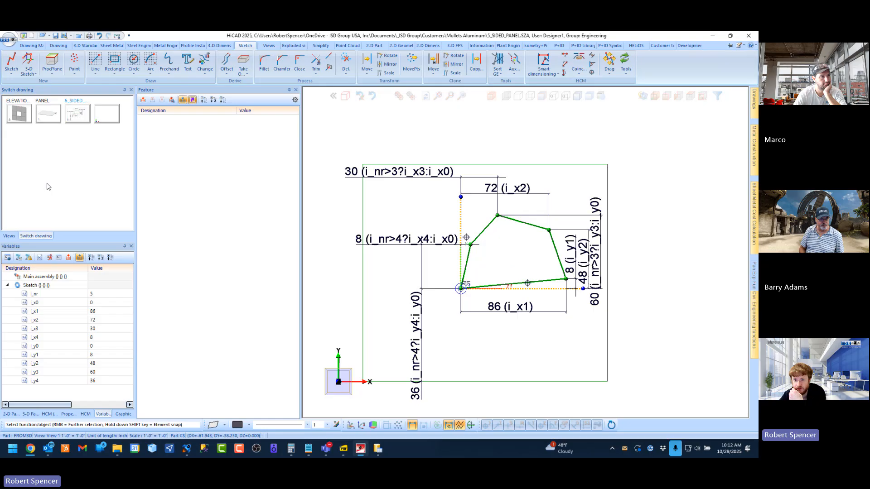
{"action": "left_click", "coordinate": [20, 116]}
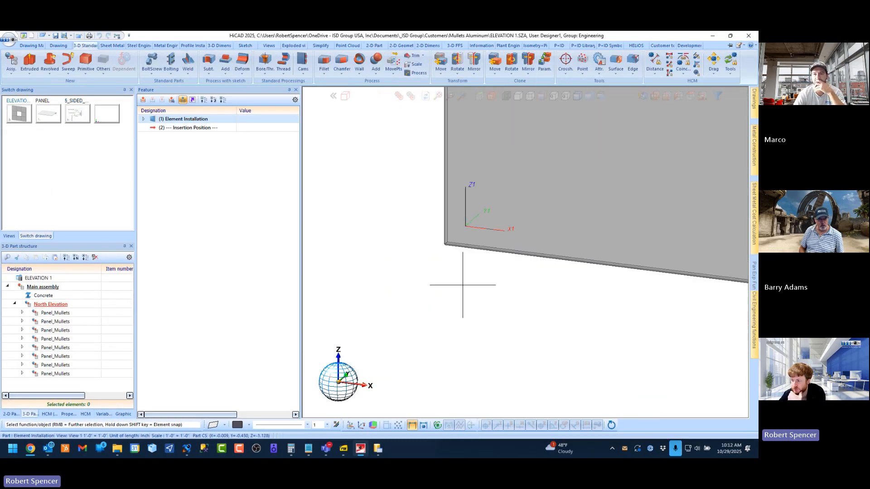
{"action": "middle_click_drag", "start_coordinate": [497, 209], "coordinate": [529, 203]}
{"action": "scroll", "coordinate": [436, 283], "scroll_direction": "down", "scroll_amount": 2}
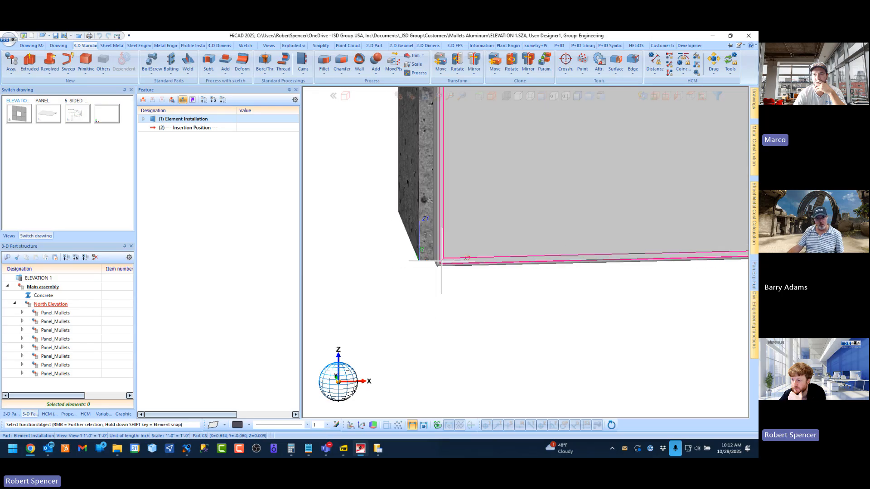
{"action": "middle_click_drag", "start_coordinate": [442, 261], "coordinate": [469, 231]}
{"action": "scroll", "coordinate": [433, 267], "scroll_direction": "up", "scroll_amount": 5}
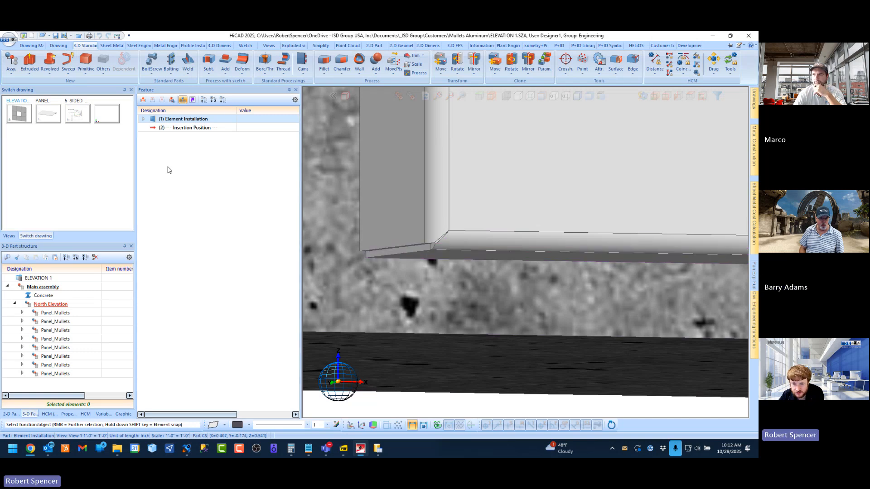
{"action": "left_click", "coordinate": [120, 47]}
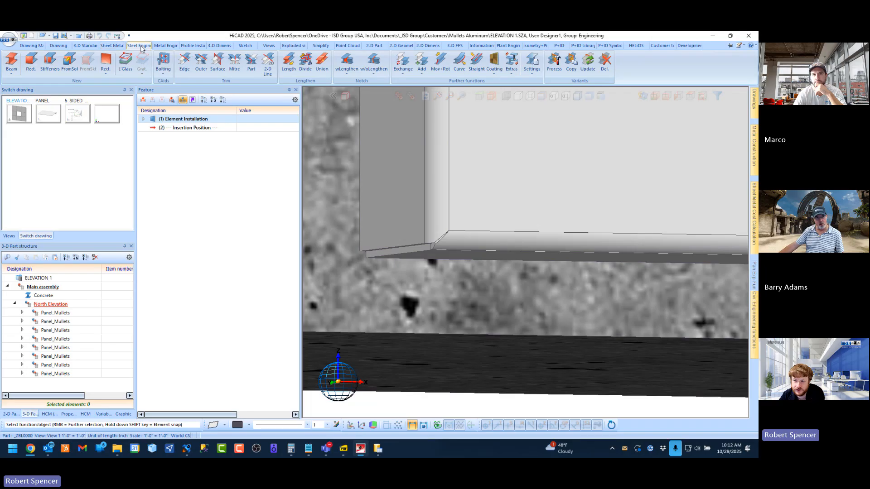
{"action": "left_click", "coordinate": [117, 46]}
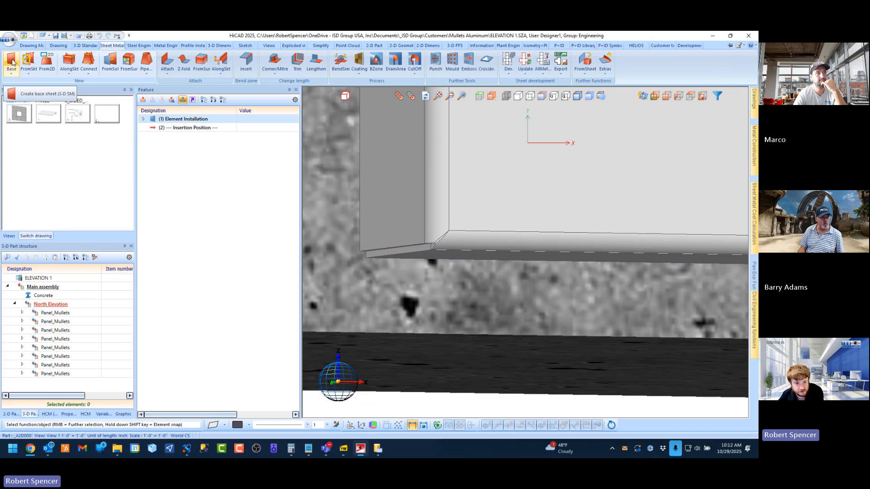
{"action": "scroll", "coordinate": [386, 251], "scroll_direction": "down", "scroll_amount": 6}
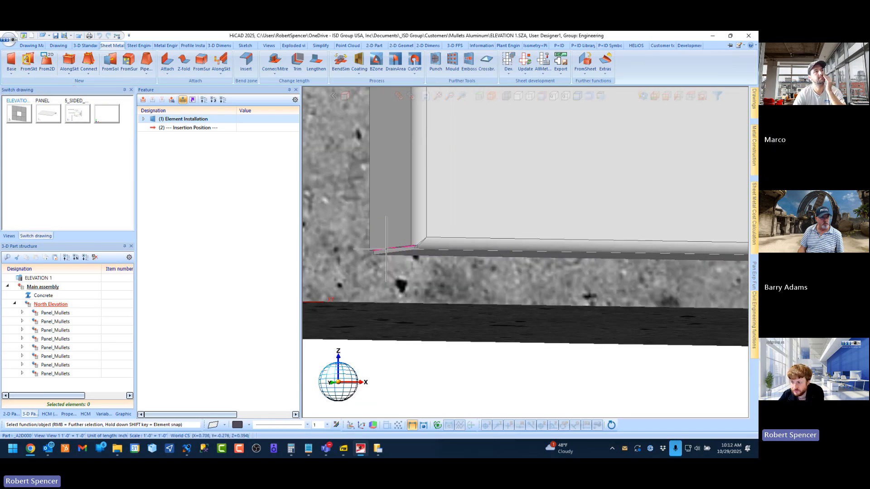
Step: Return to the 5_SIDED_PANEL drawing and show the sketch in an axonometric view
{"action": "left_click", "coordinate": [78, 114]}
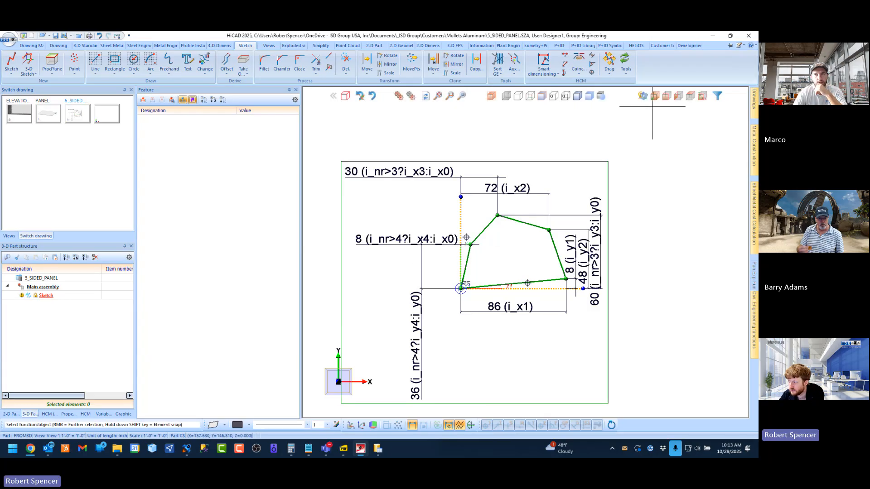
{"action": "left_click", "coordinate": [654, 96]}
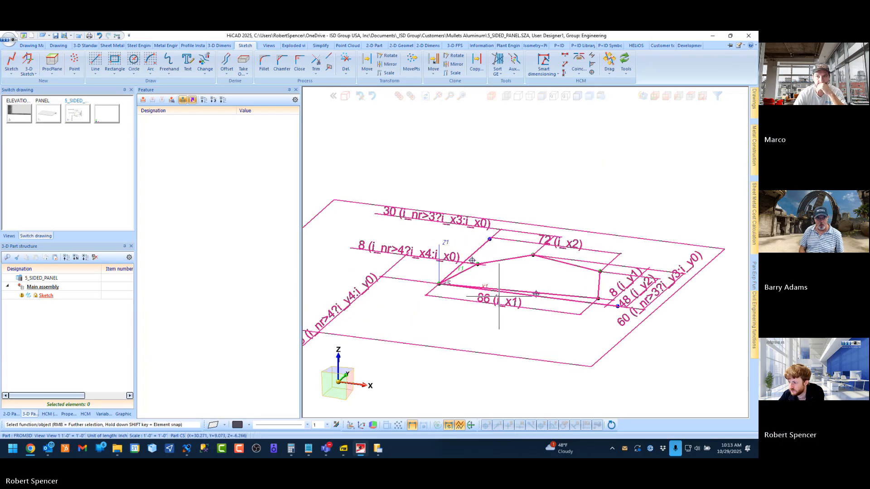
Step: Switch to the training book PDF and go to page 96 to read steps 12 and 13
{"action": "left_click", "coordinate": [343, 451]}
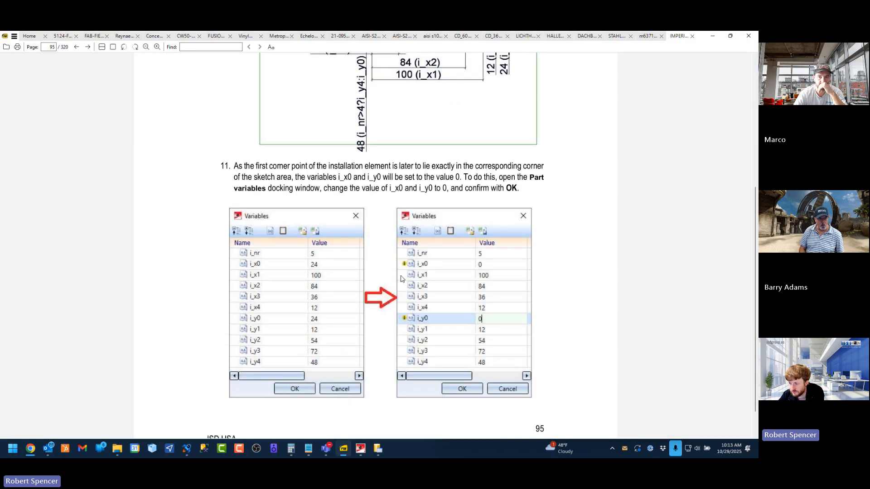
{"action": "left_click", "coordinate": [113, 47]}
{"action": "scroll", "coordinate": [173, 164], "scroll_direction": "down", "scroll_amount": 3}
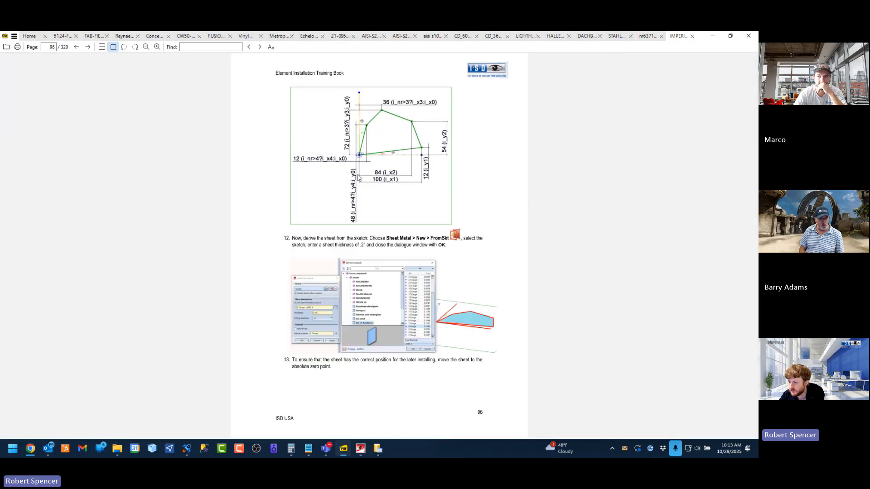
Step: Switch back to HiCAD and derive a sheet from the sketch using the semi-finished product ALUCOBOND Plus 4mm D8003 RUBRA ULMUS
{"action": "left_click", "coordinate": [714, 36]}
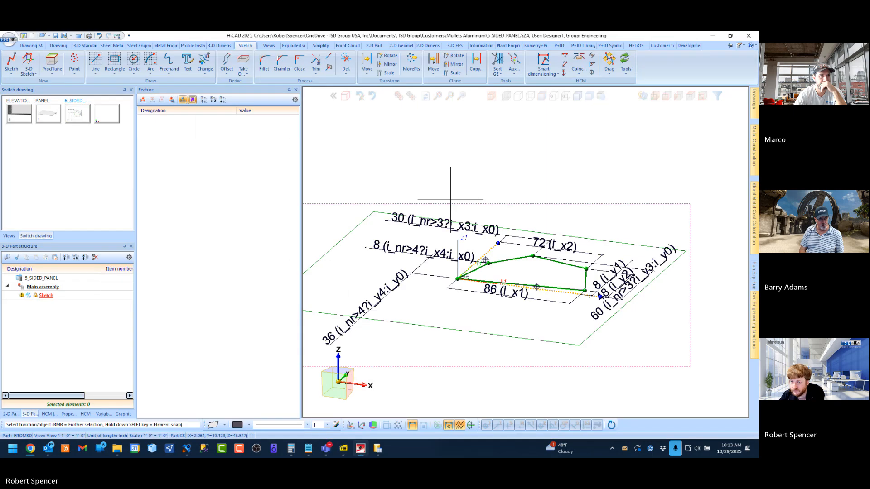
{"action": "left_click", "coordinate": [112, 46]}
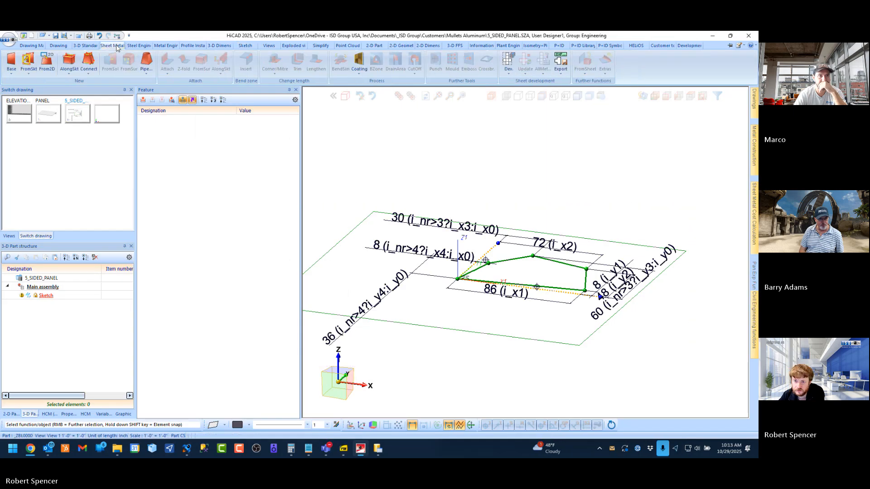
{"action": "left_click", "coordinate": [29, 60]}
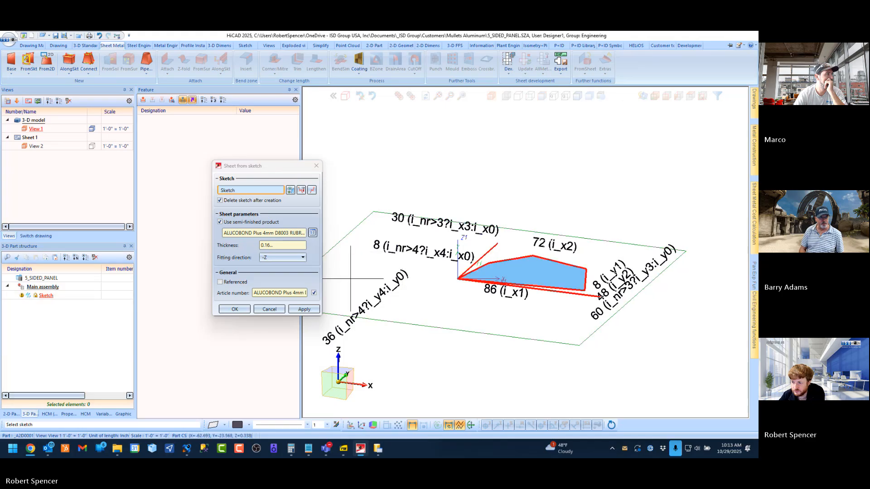
{"action": "scroll", "coordinate": [537, 268], "scroll_direction": "up", "scroll_amount": 3}
{"action": "scroll", "coordinate": [537, 268], "scroll_direction": "down", "scroll_amount": 3}
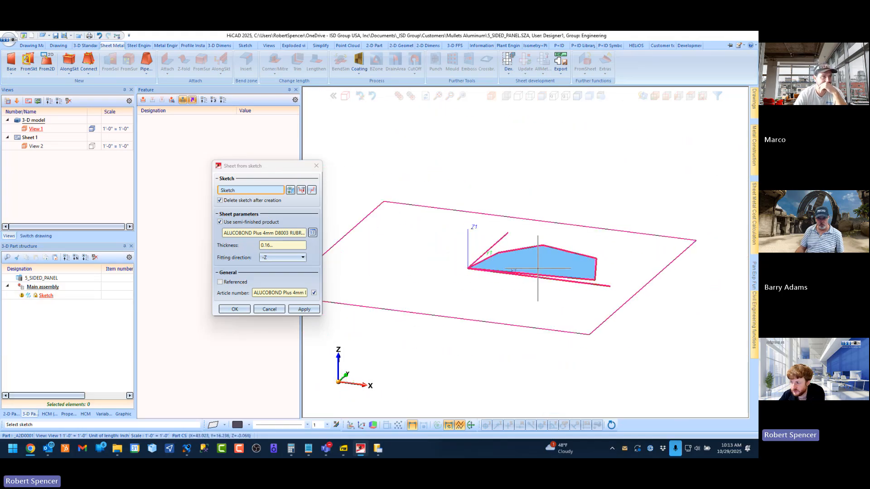
{"action": "left_click", "coordinate": [313, 233]}
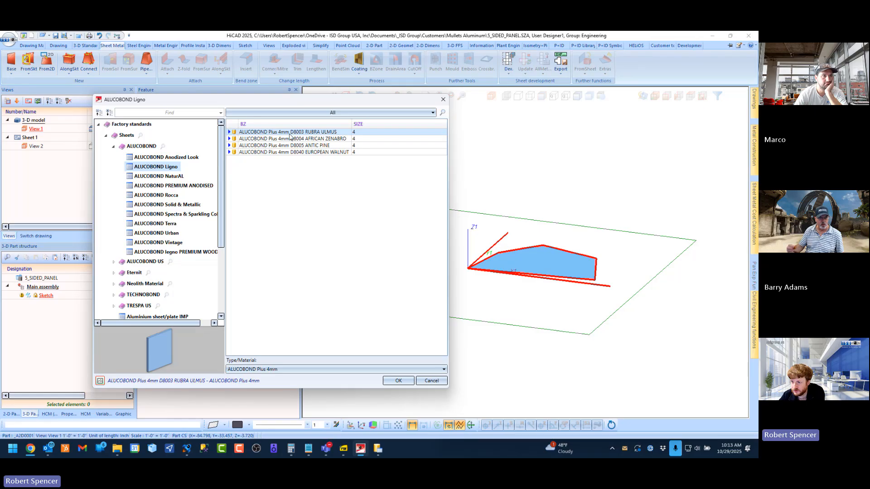
{"action": "scroll", "coordinate": [174, 277], "scroll_direction": "down", "scroll_amount": 4}
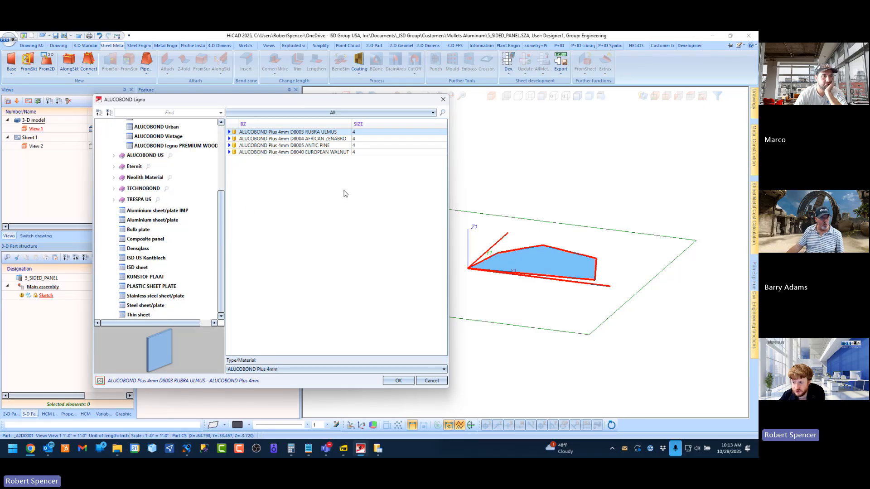
{"action": "scroll", "coordinate": [159, 220], "scroll_direction": "up", "scroll_amount": 4}
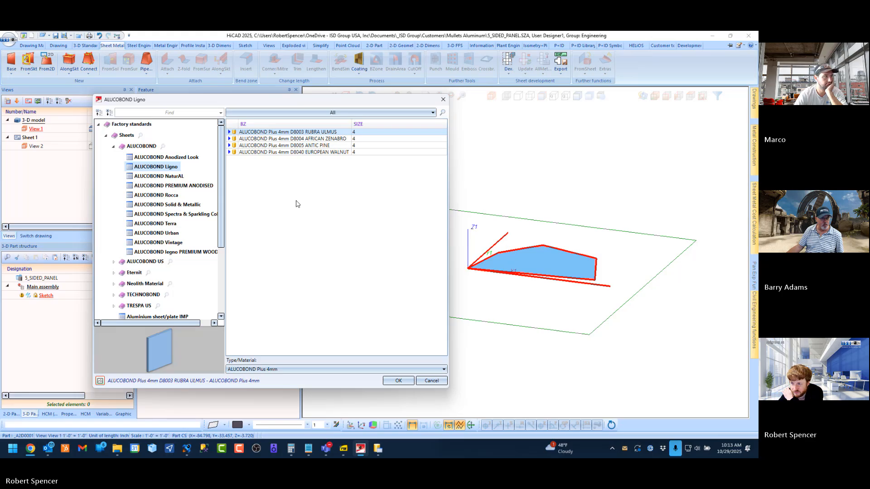
{"action": "left_click", "coordinate": [394, 384]}
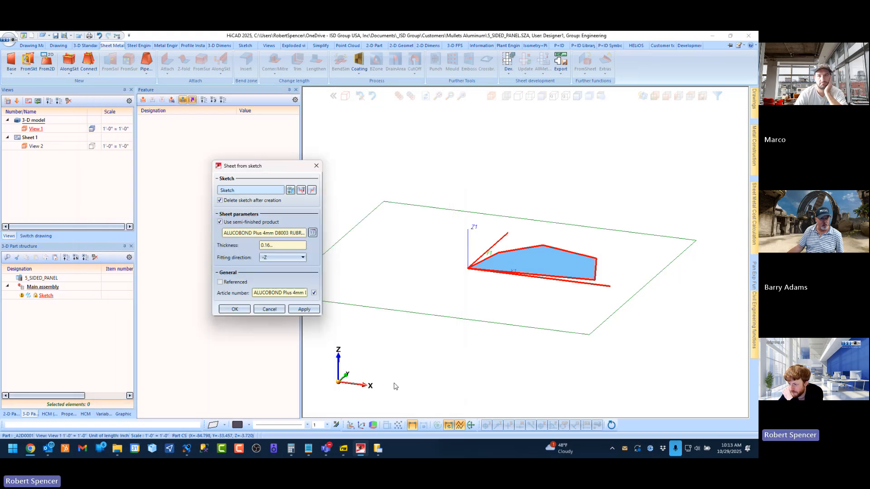
{"action": "left_click", "coordinate": [234, 310]}
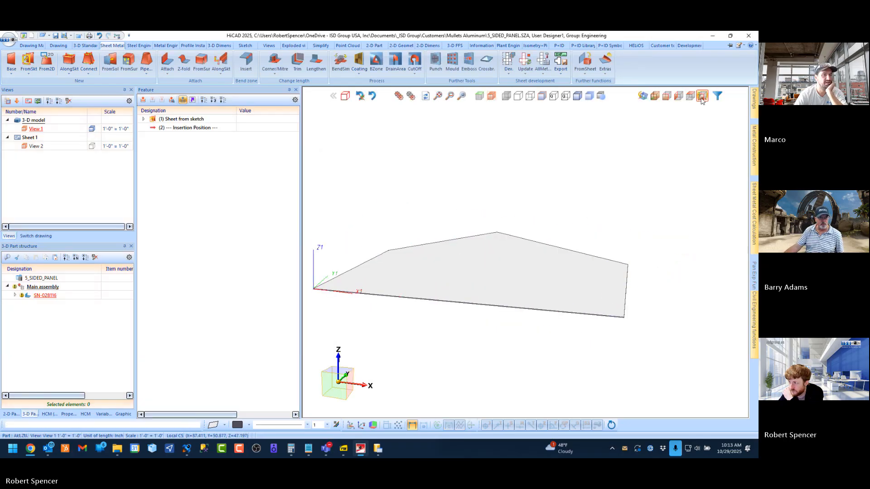
Step: Inspect the new sheet in plan and axonometric views and review step 11 on page 95 of the training book PDF
{"action": "left_click", "coordinate": [702, 96]}
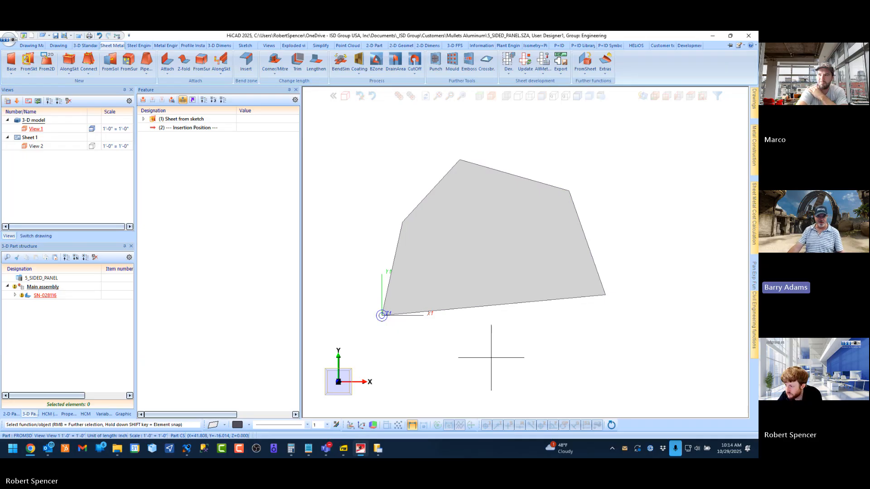
{"action": "left_click", "coordinate": [656, 97]}
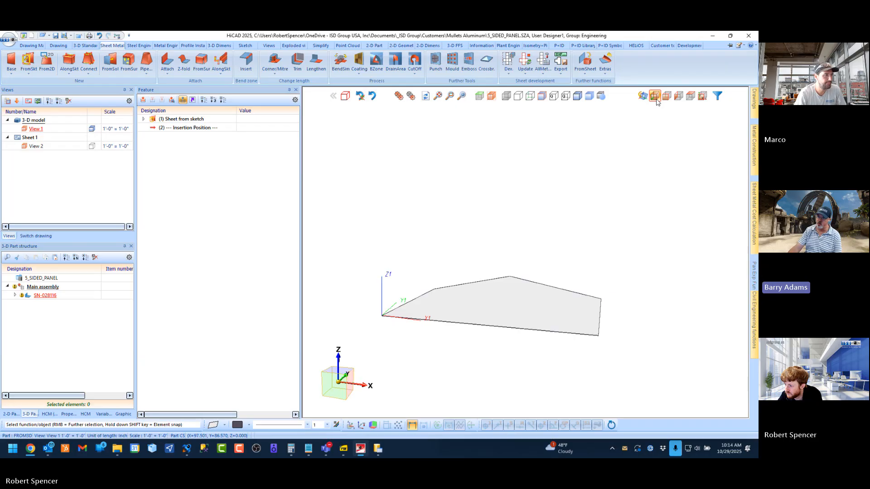
{"action": "left_click", "coordinate": [345, 449]}
{"action": "scroll", "coordinate": [412, 349], "scroll_direction": "up", "scroll_amount": 1}
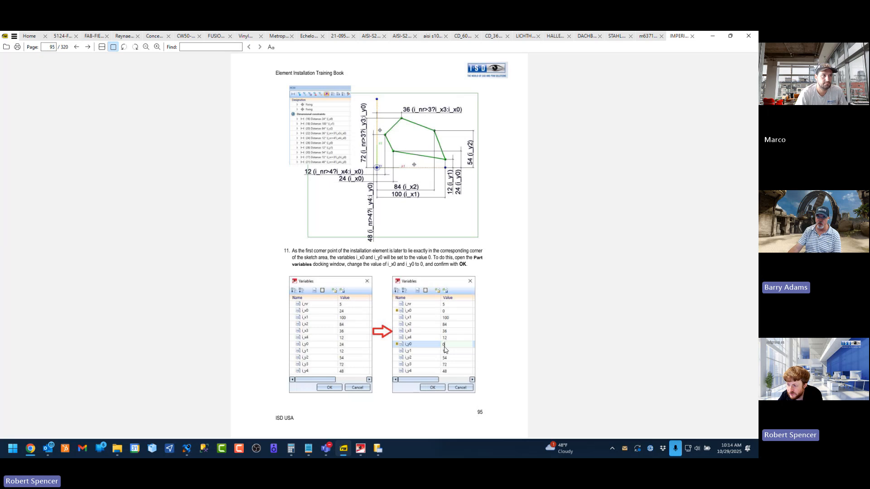
Step: Return to HiCAD, expand the Sheet from sketch feature, and check the part variables i_x0 and i_y0
{"action": "left_click", "coordinate": [361, 449]}
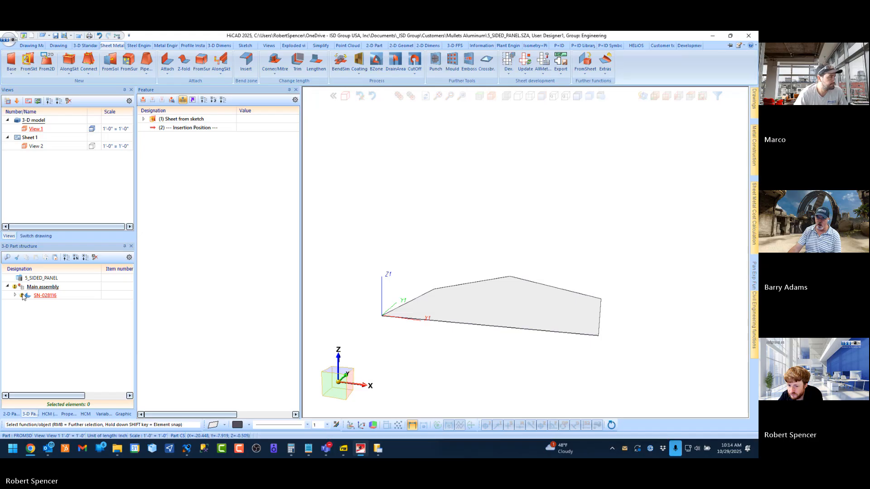
{"action": "left_click", "coordinate": [144, 120]}
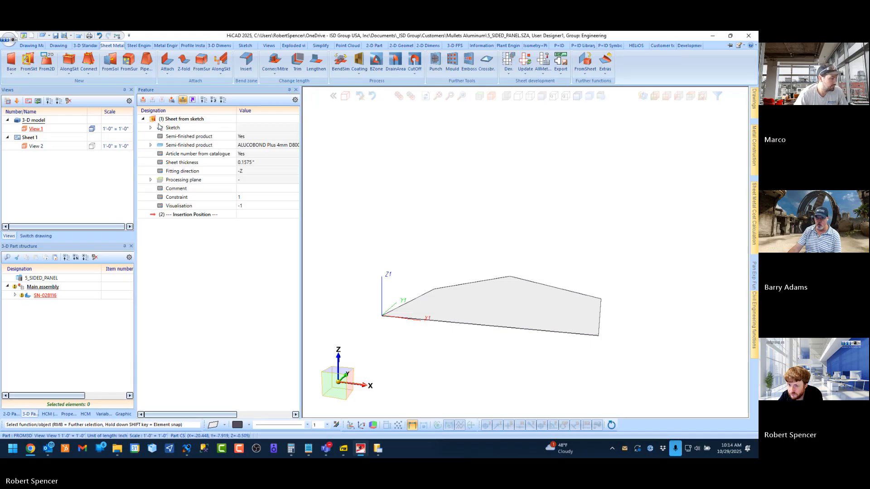
{"action": "right_click", "coordinate": [172, 129]}
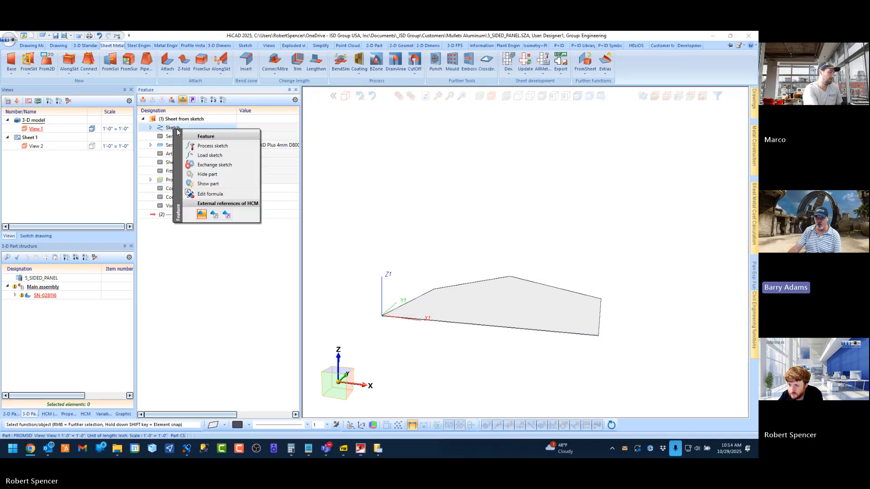
{"action": "left_click", "coordinate": [104, 413]}
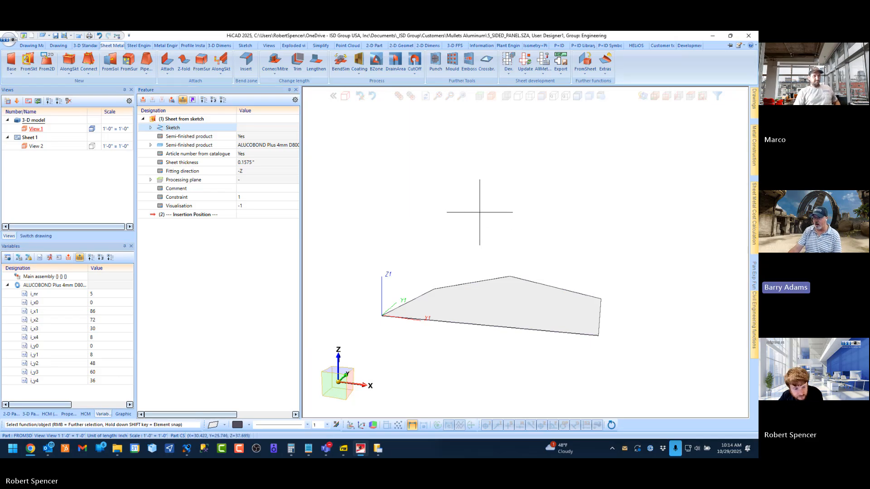
{"action": "scroll", "coordinate": [454, 297], "scroll_direction": "up", "scroll_amount": 1}
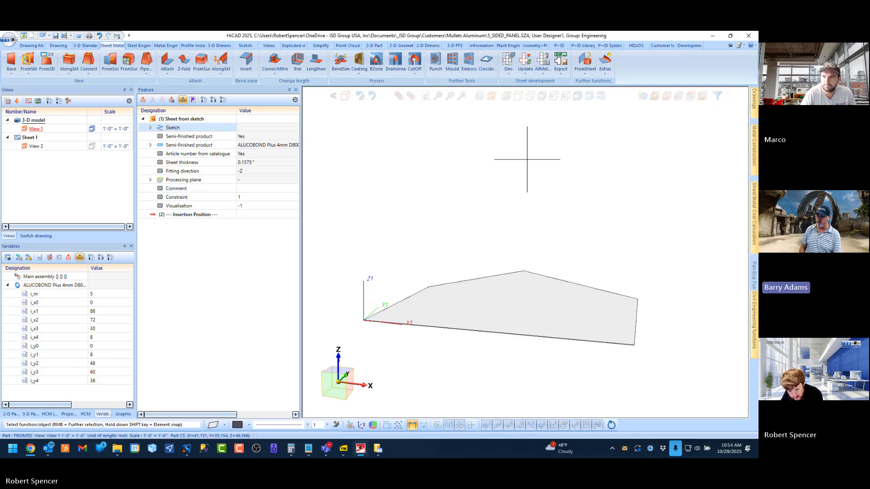
{"action": "left_click", "coordinate": [57, 303]}
{"action": "left_click", "coordinate": [44, 347], "text": "ctrl"}
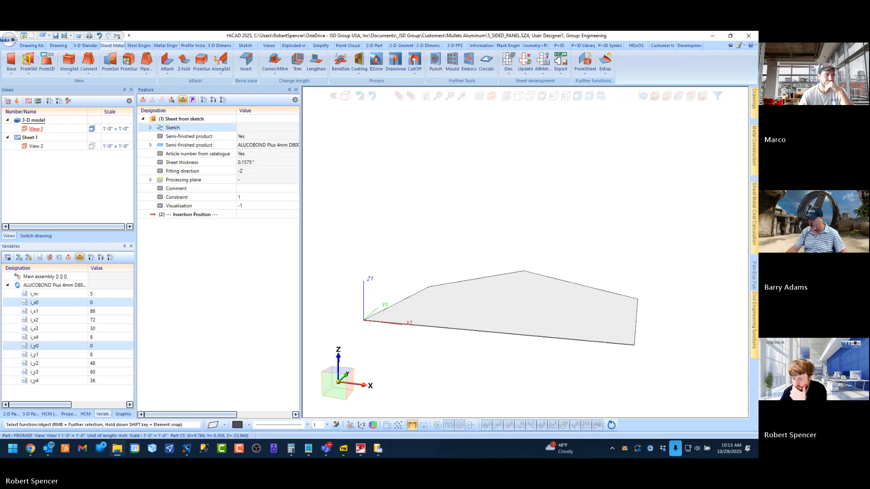
Step: Switch to the training book PDF and read steps 12 to 15 on pages 96 and 97
{"action": "left_click", "coordinate": [343, 449]}
{"action": "scroll", "coordinate": [392, 245], "scroll_direction": "down", "scroll_amount": 5}
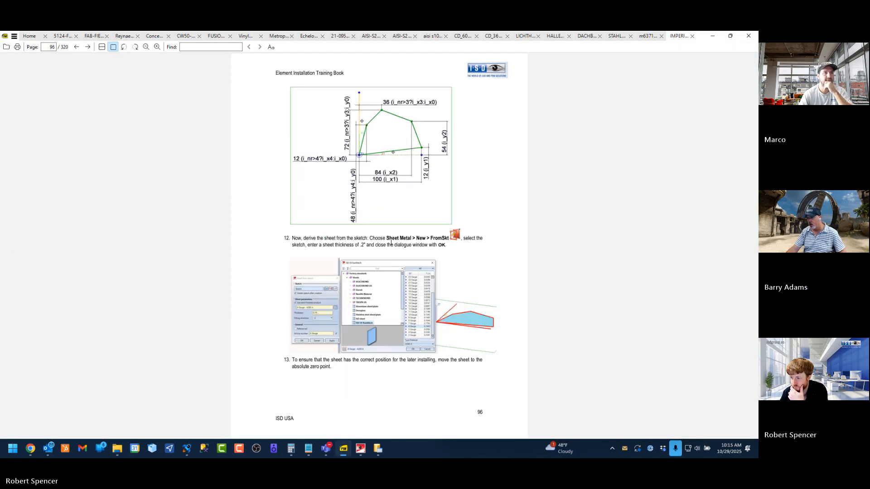
{"action": "scroll", "coordinate": [392, 245], "scroll_direction": "up", "scroll_amount": 1}
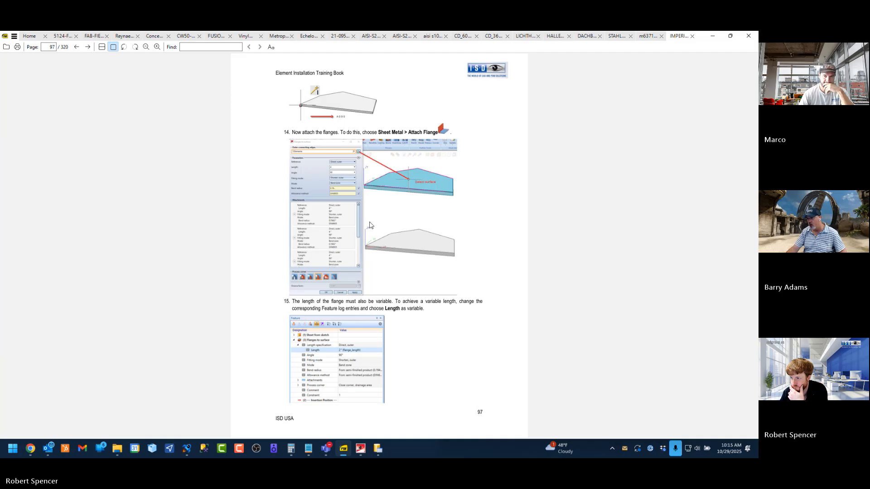
Step: Return to HiCAD and open the sheet's underlying sketch for processing to examine its parametric dimensions, leaving it without applying changes
{"action": "left_click", "coordinate": [713, 36]}
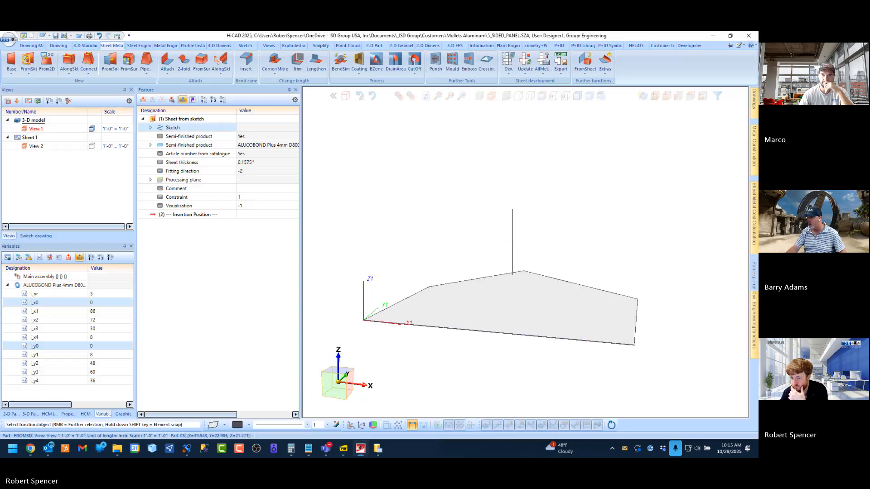
{"action": "scroll", "coordinate": [513, 241], "scroll_direction": "down", "scroll_amount": 1}
{"action": "left_click", "coordinate": [29, 414]}
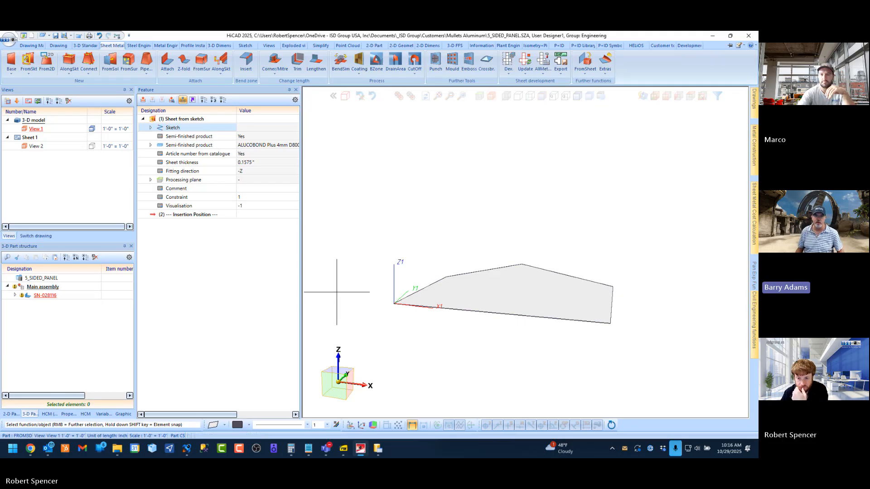
{"action": "right_click", "coordinate": [184, 130]}
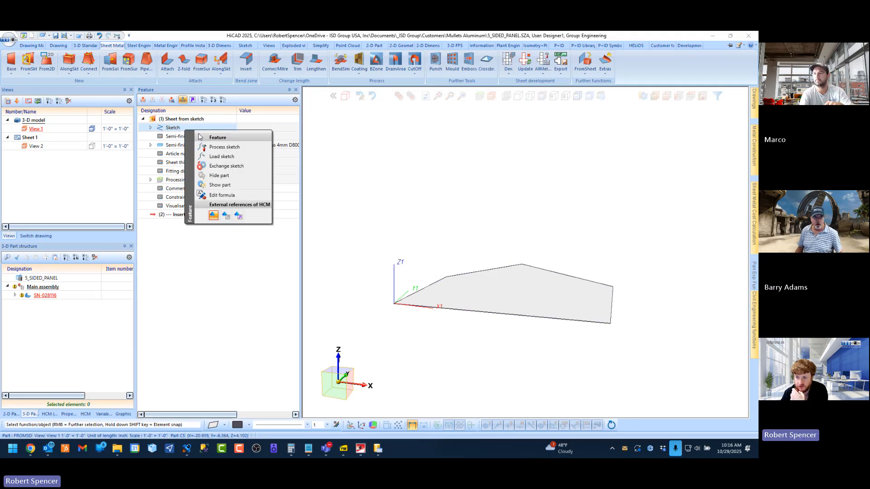
{"action": "left_click", "coordinate": [200, 136]}
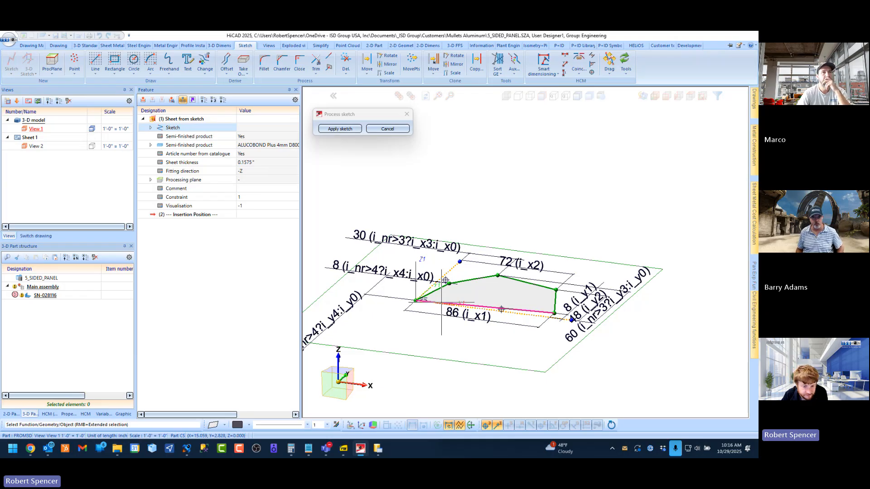
{"action": "left_click", "coordinate": [387, 128]}
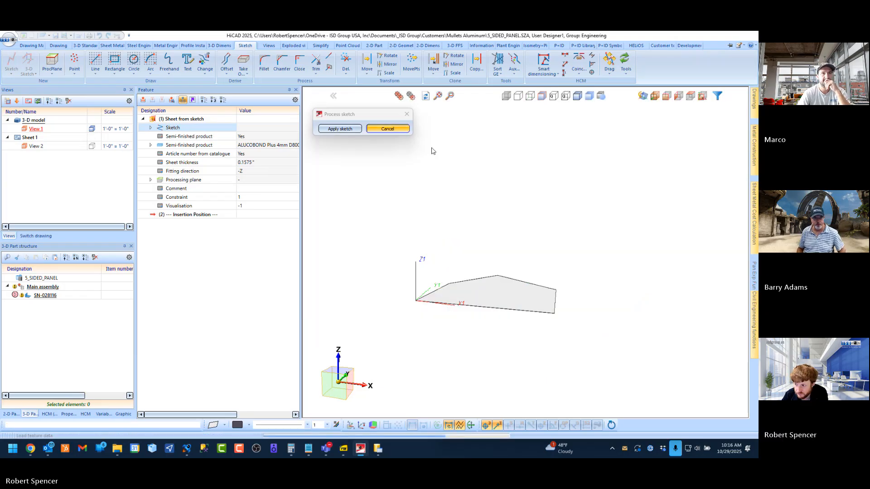
{"action": "scroll", "coordinate": [461, 299], "scroll_direction": "up", "scroll_amount": 2}
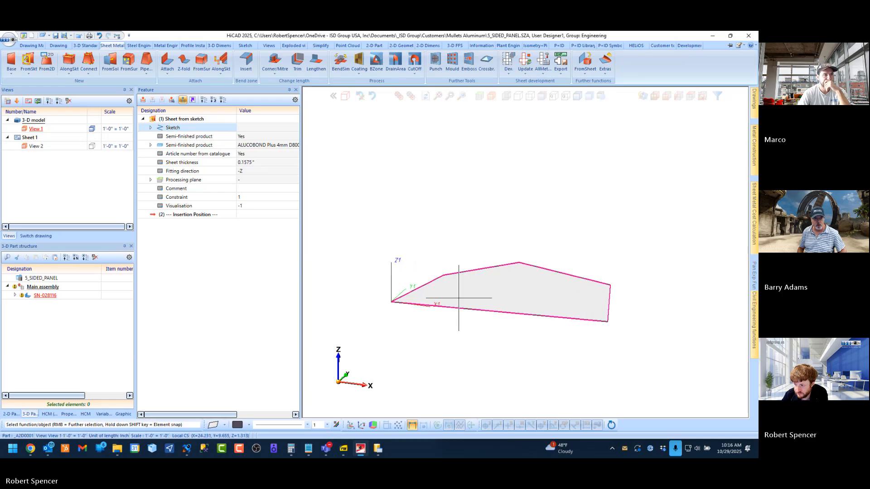
Step: Show the sheet in plan view, list its part variables, and save the drawing
{"action": "left_click", "coordinate": [690, 96]}
{"action": "scroll", "coordinate": [502, 242], "scroll_direction": "down", "scroll_amount": 3}
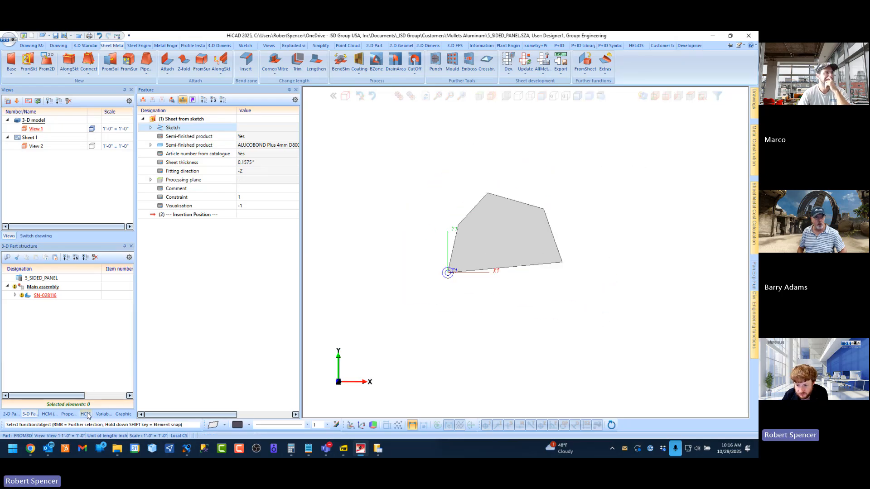
{"action": "left_click", "coordinate": [103, 415]}
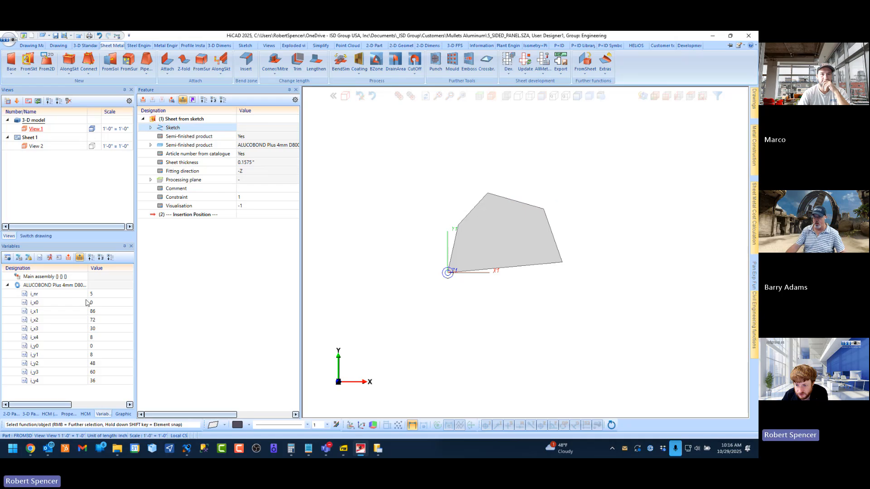
{"action": "left_click", "coordinate": [103, 294]}
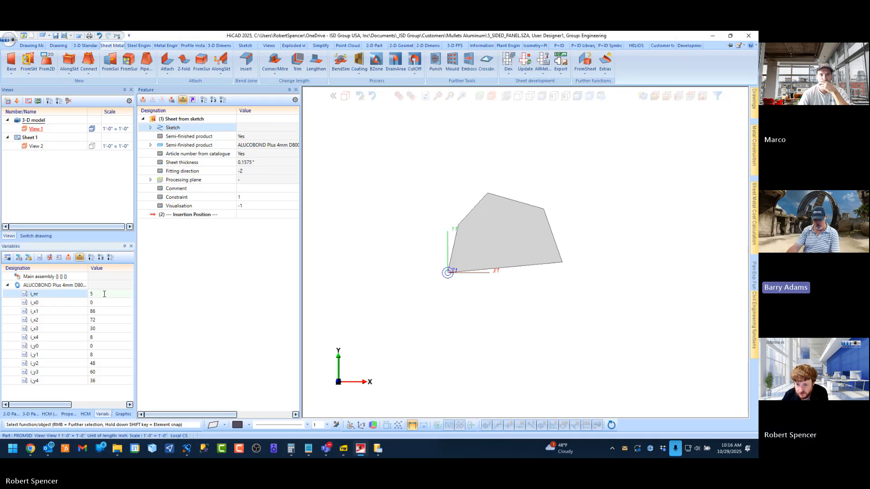
{"action": "double_click", "coordinate": [104, 294]}
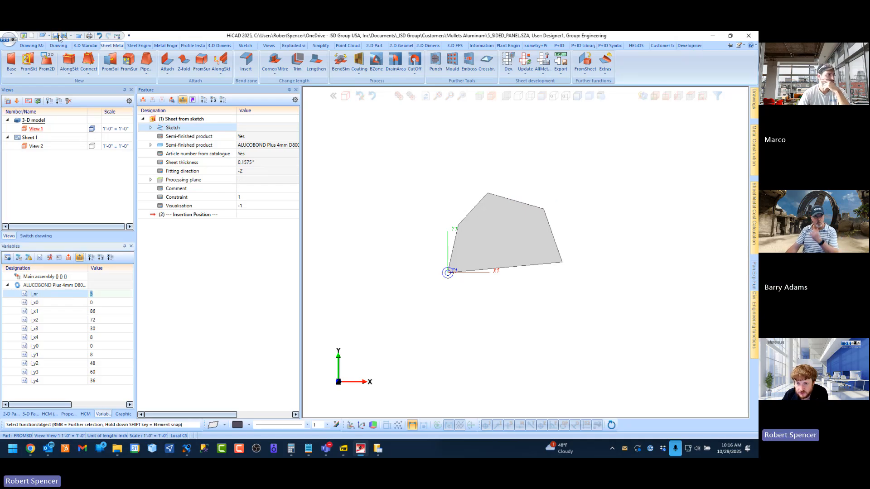
{"action": "left_click", "coordinate": [59, 36]}
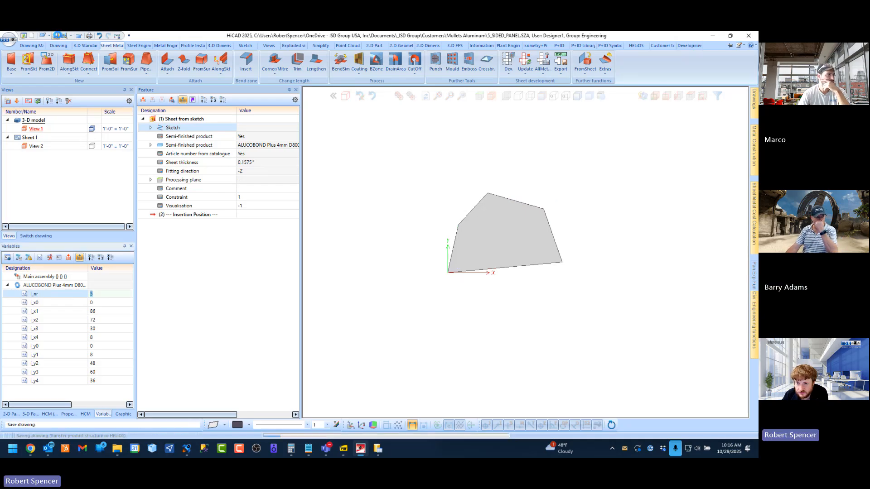
Step: Set the part variable i_nr to 4 to test the panel with four corners
{"action": "double_click", "coordinate": [98, 293]}
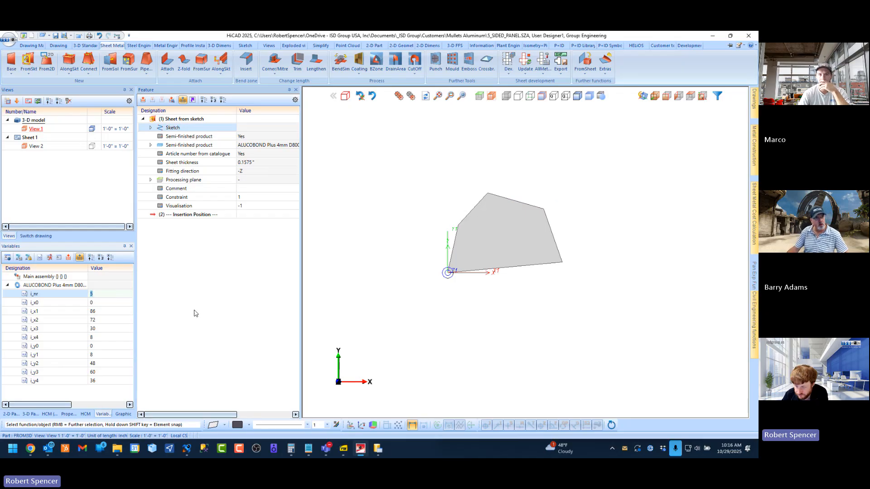
{"action": "type", "text": "4"}
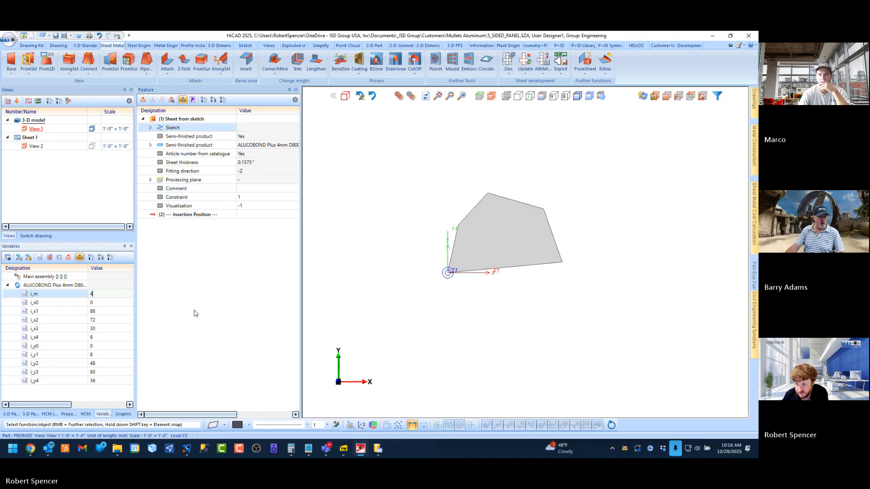
{"action": "key", "text": "Return"}
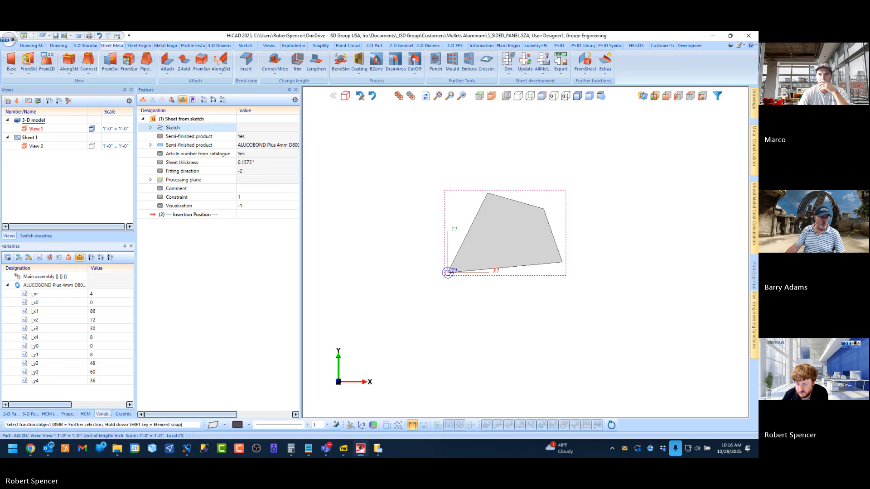
Step: Set the part variable i_nr to 5 to give the panel five corners
{"action": "left_click", "coordinate": [102, 294]}
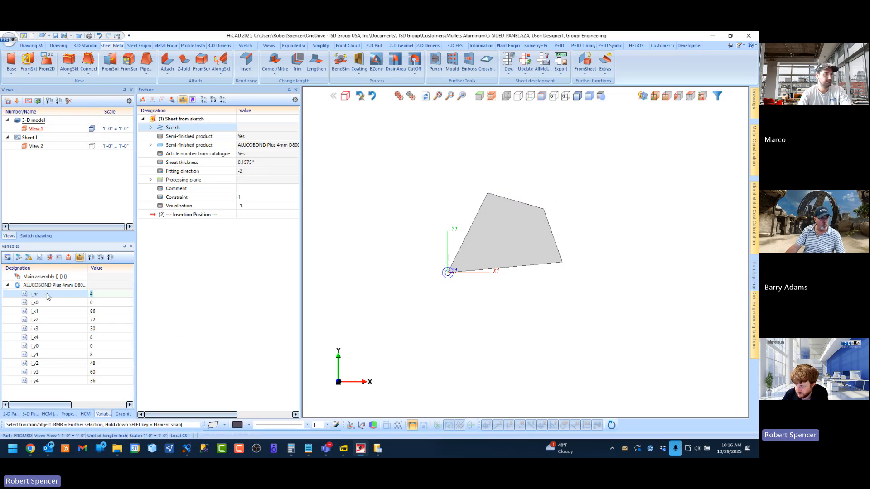
{"action": "type", "text": "5"}
{"action": "key", "text": "Return"}
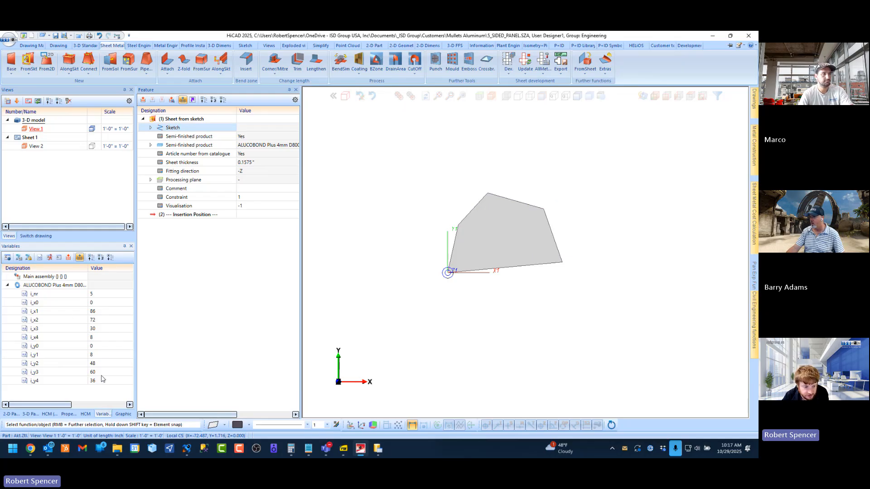
Step: Test the panel with four corners by setting the part variable i_nr to 4, and restore it to 5
{"action": "double_click", "coordinate": [98, 294]}
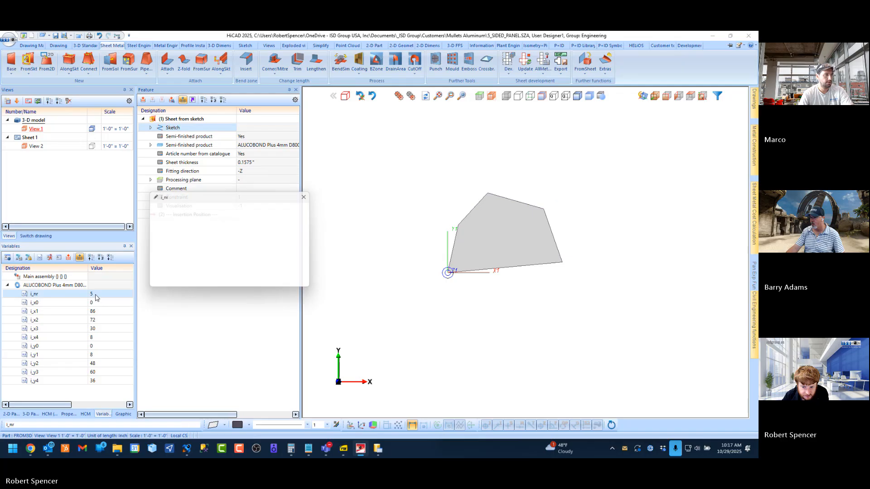
{"action": "type", "text": "4"}
{"action": "key", "text": "Return"}
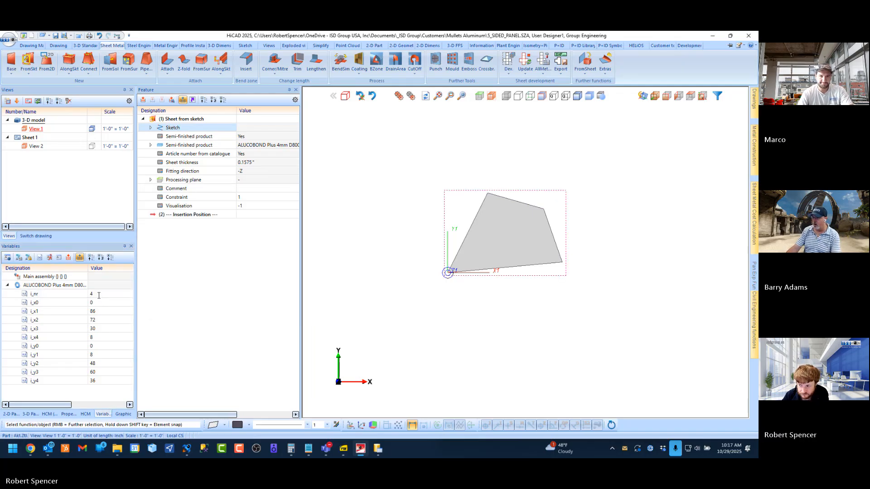
{"action": "scroll", "coordinate": [487, 242], "scroll_direction": "up", "scroll_amount": 5}
{"action": "scroll", "coordinate": [475, 271], "scroll_direction": "down", "scroll_amount": 3}
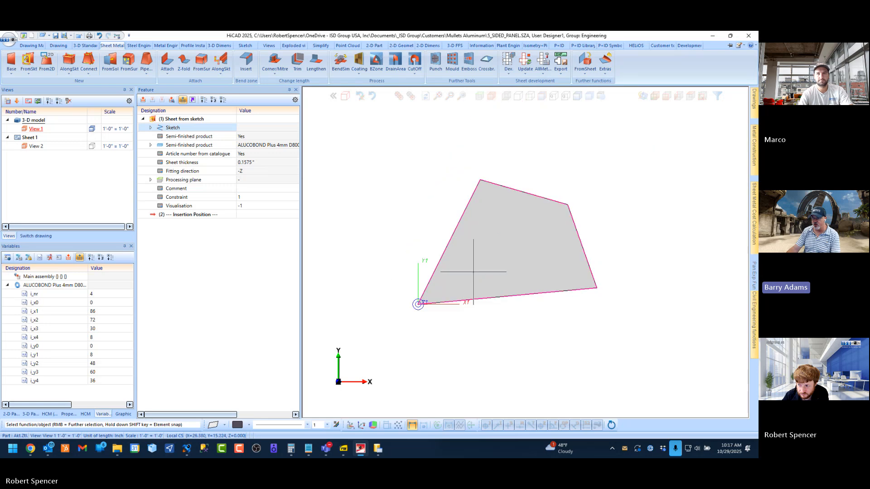
{"action": "scroll", "coordinate": [467, 248], "scroll_direction": "up", "scroll_amount": 2}
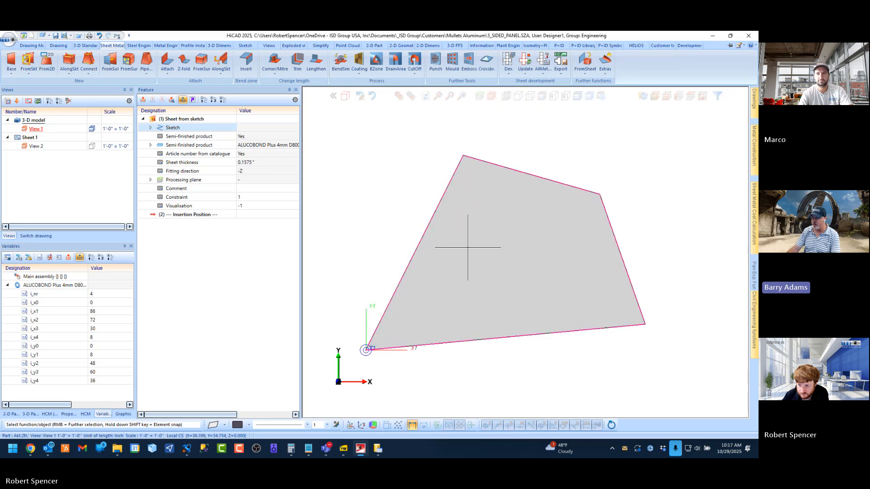
{"action": "double_click", "coordinate": [100, 295]}
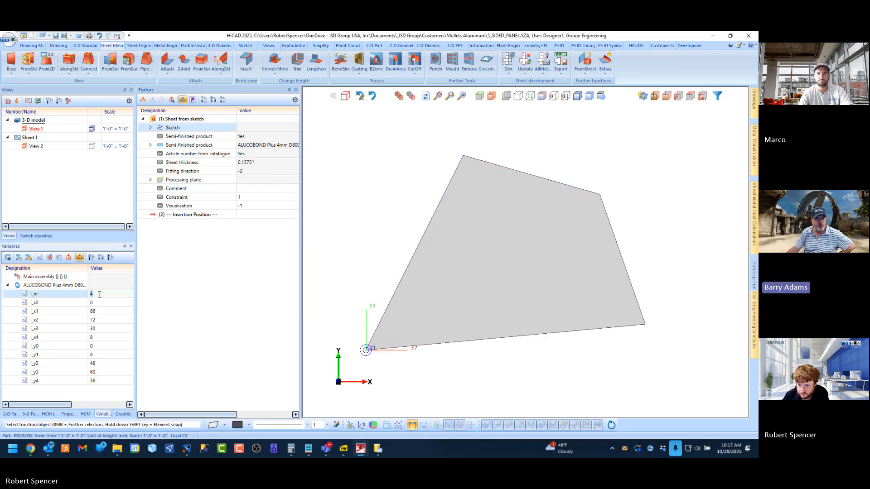
{"action": "type", "text": "5"}
{"action": "key", "text": "Return"}
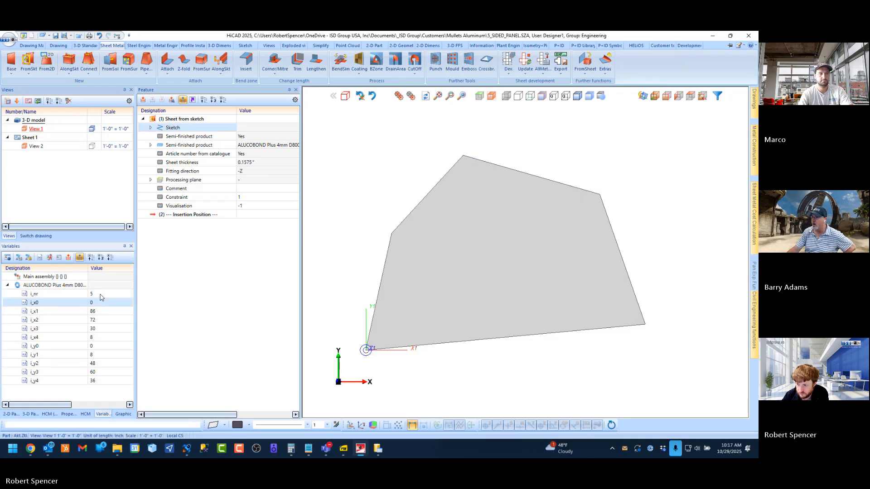
Step: Replace the sheet's semi-finished product with ALUCOBOND Plus 4mm 68750 BONE WHITE from the ALUCOBOND US Solid sheets
{"action": "left_click", "coordinate": [30, 414]}
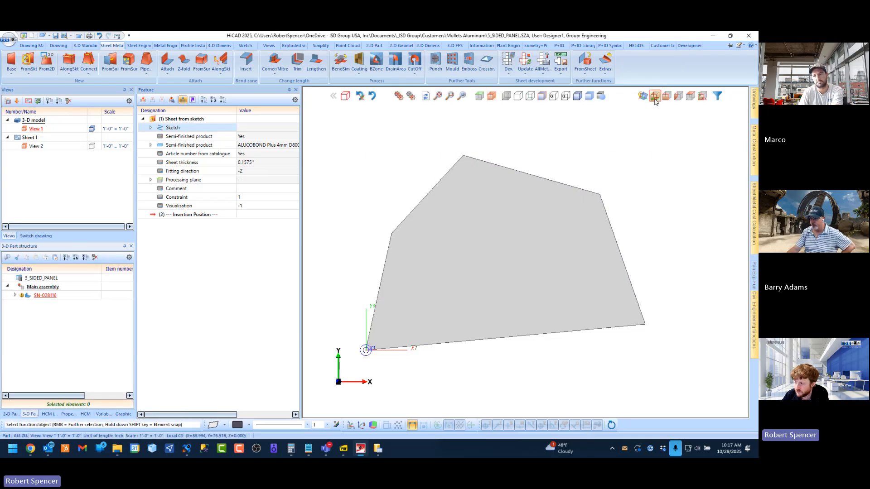
{"action": "left_click", "coordinate": [654, 98]}
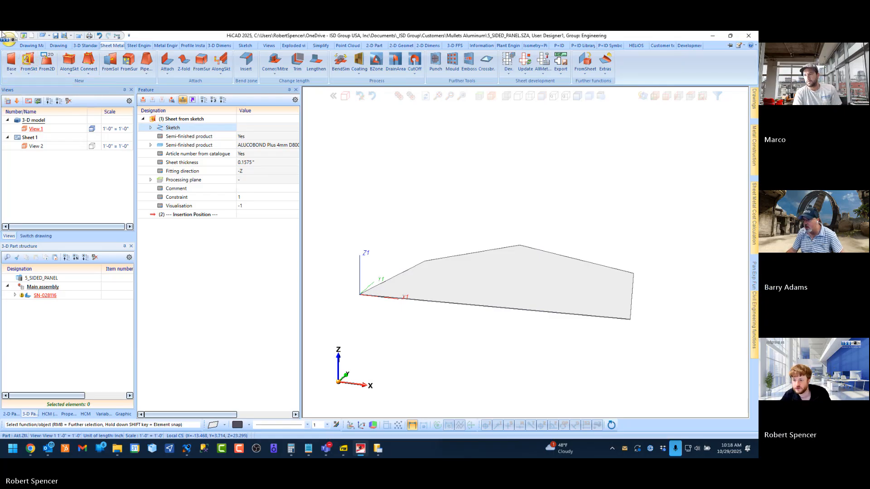
{"action": "left_click", "coordinate": [194, 145]}
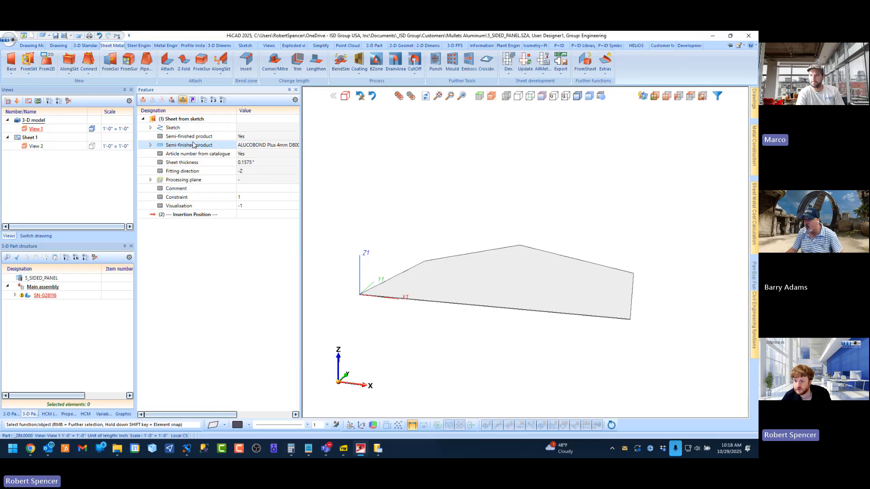
{"action": "double_click", "coordinate": [193, 145]}
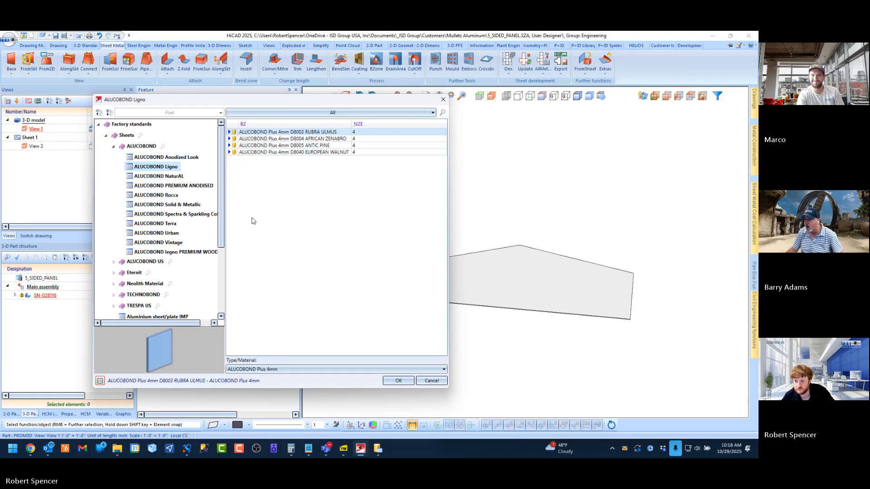
{"action": "left_click", "coordinate": [115, 150]}
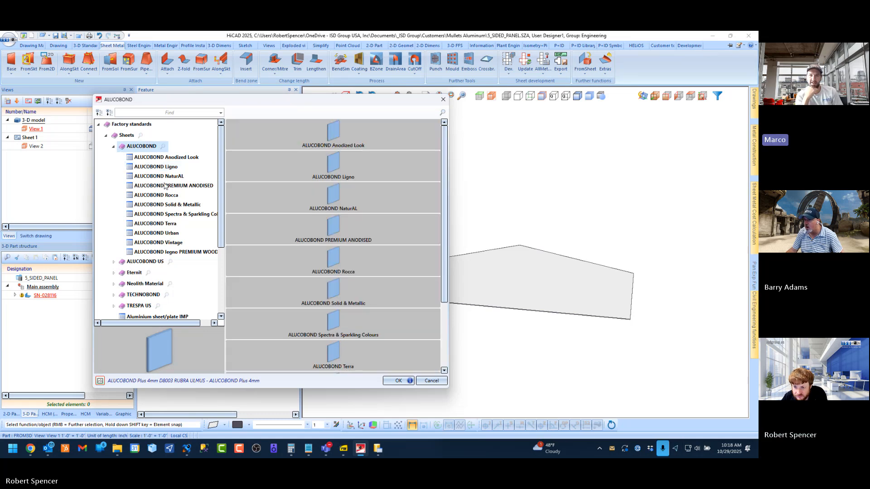
{"action": "left_click", "coordinate": [113, 147]}
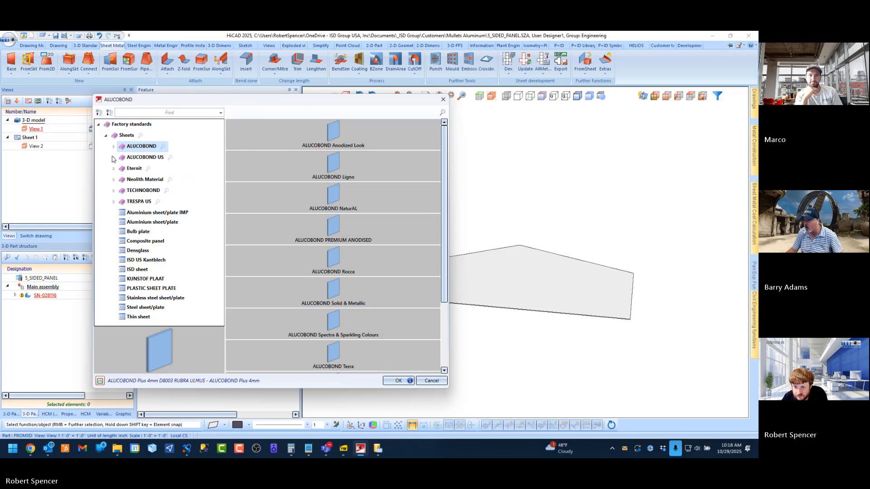
{"action": "left_click", "coordinate": [113, 158]}
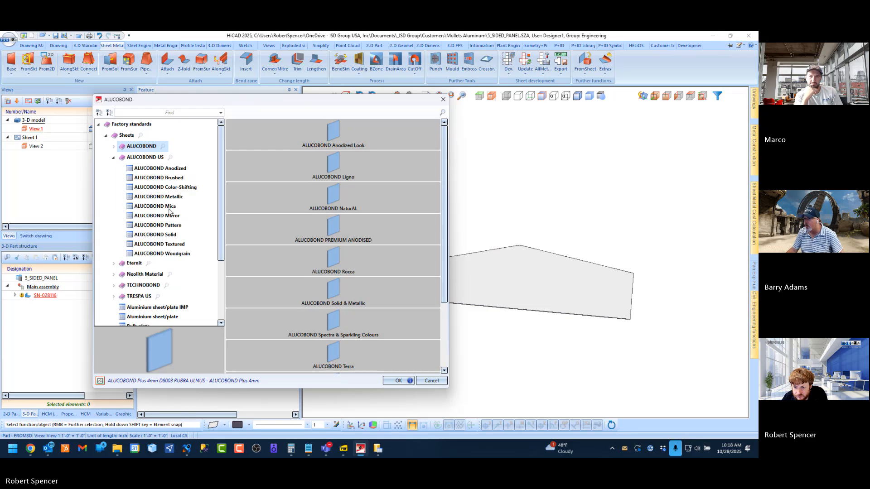
{"action": "left_click", "coordinate": [173, 235]}
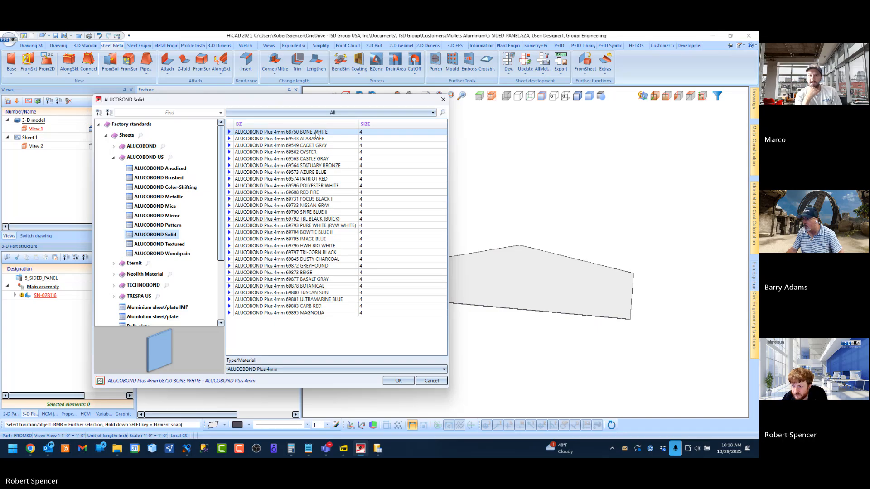
{"action": "double_click", "coordinate": [317, 132]}
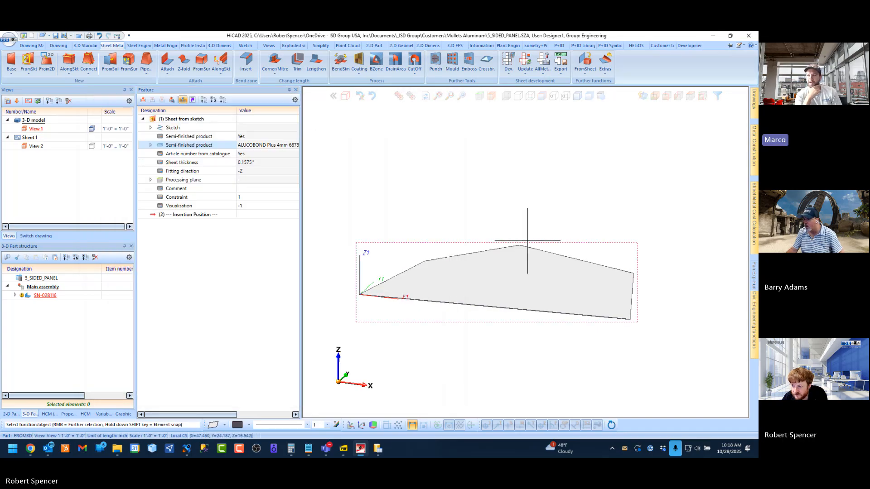
{"action": "scroll", "coordinate": [404, 296], "scroll_direction": "up", "scroll_amount": 2}
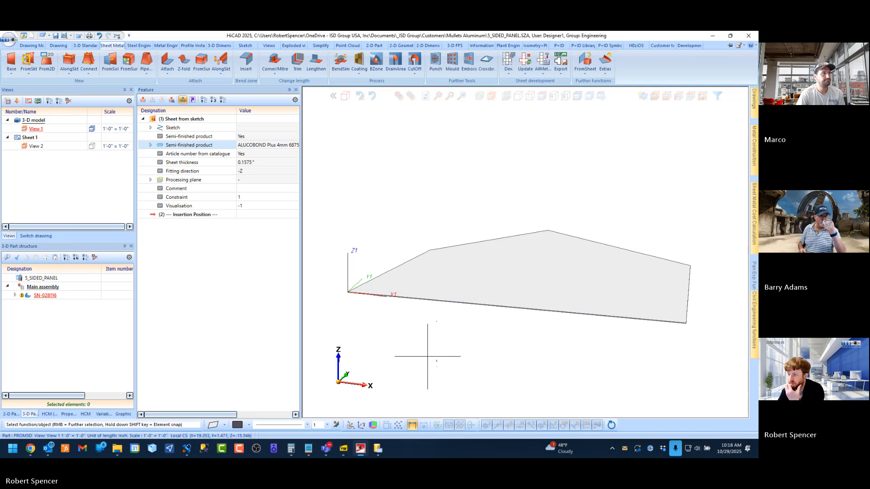
Step: Show the panel in plan view and list its part variables
{"action": "left_click", "coordinate": [691, 95]}
{"action": "scroll", "coordinate": [559, 263], "scroll_direction": "down", "scroll_amount": 3}
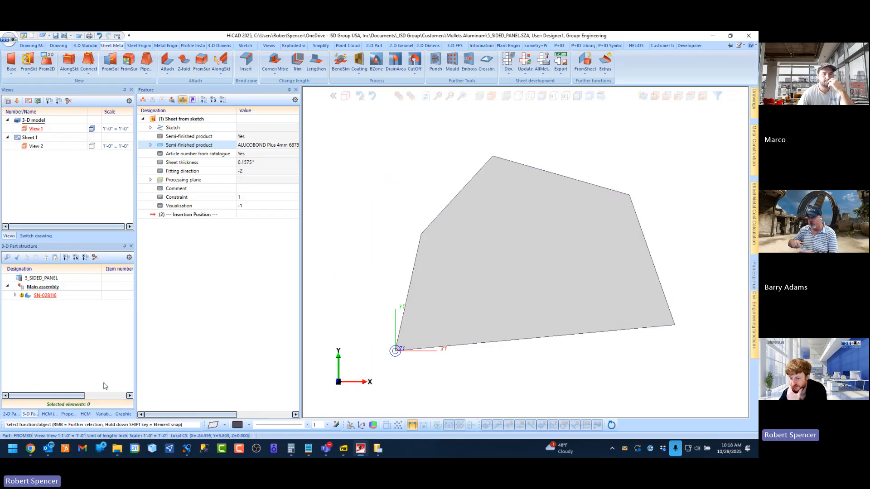
{"action": "left_click", "coordinate": [104, 414]}
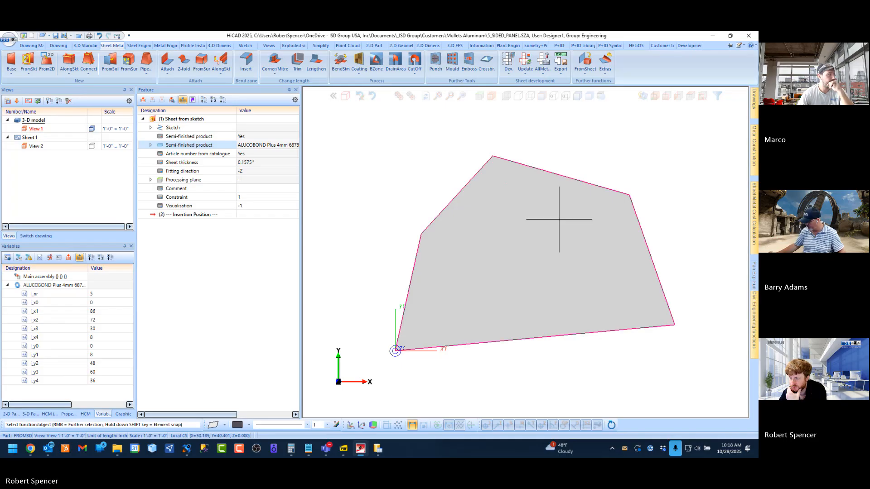
{"action": "scroll", "coordinate": [498, 216], "scroll_direction": "down", "scroll_amount": 1}
{"action": "scroll", "coordinate": [504, 232], "scroll_direction": "up", "scroll_amount": 1}
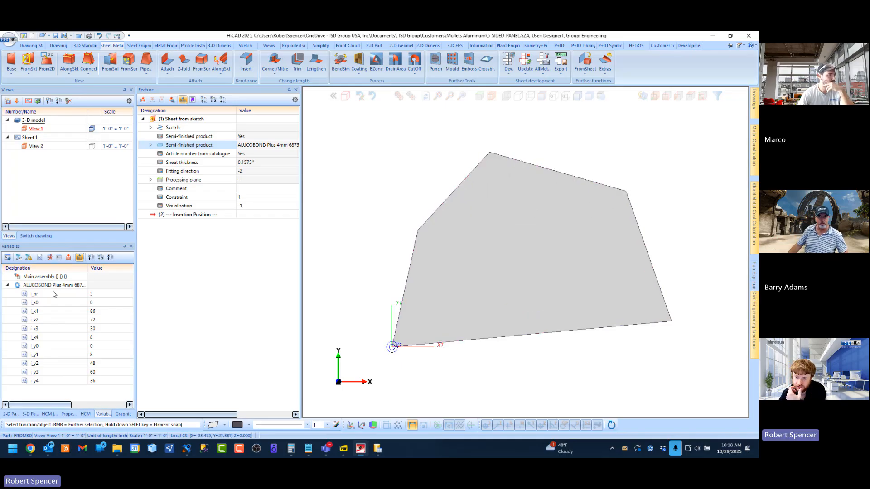
Step: Repeat the corner-count test with the new material by setting i_nr to 4 and returning it to 5
{"action": "double_click", "coordinate": [99, 294]}
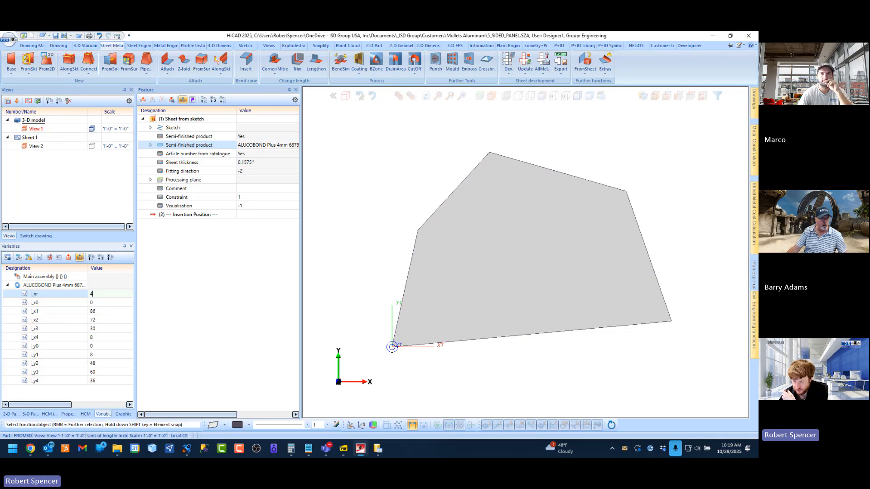
{"action": "key", "text": "Return"}
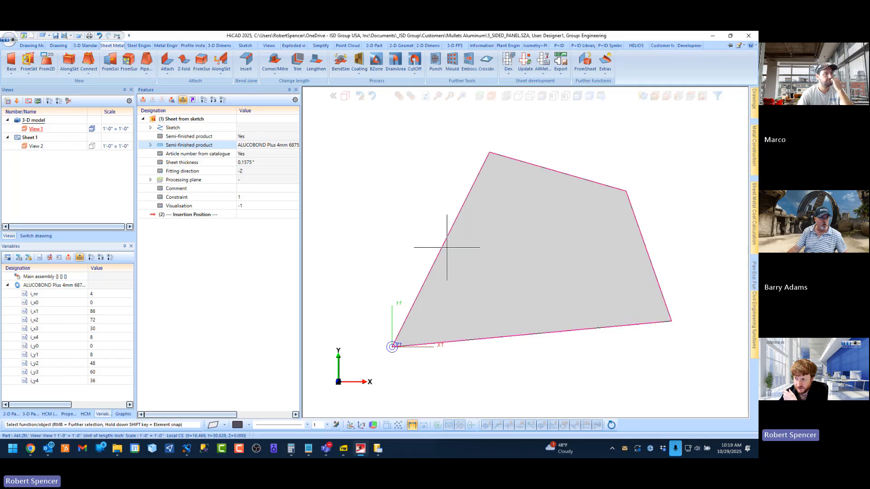
{"action": "double_click", "coordinate": [94, 294]}
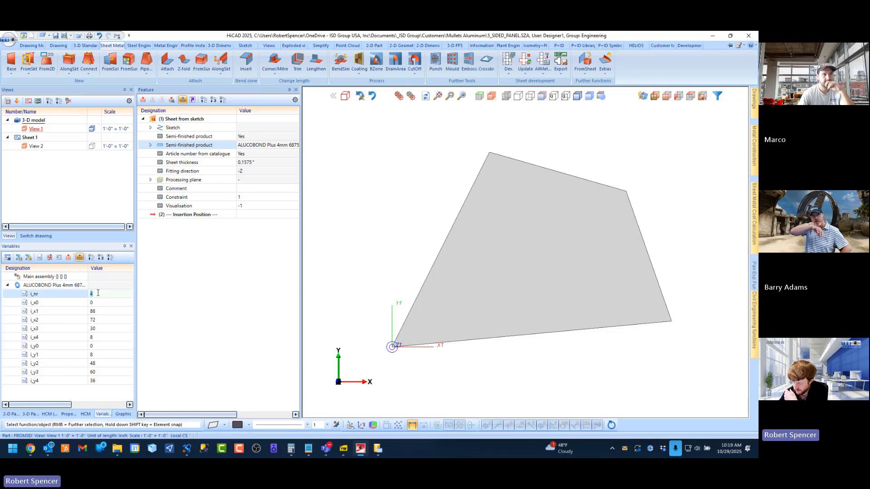
{"action": "type", "text": "5"}
{"action": "key", "text": "Return"}
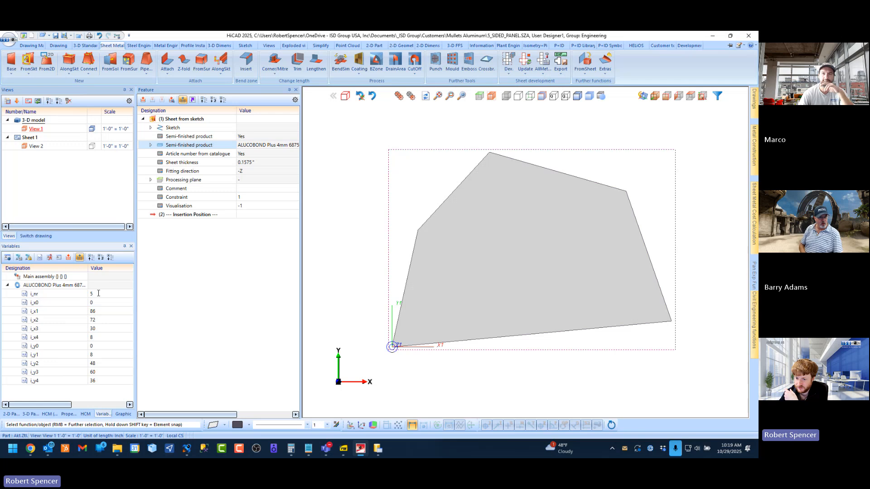
Step: Set the part variable i_nr first to 4 and after that to 3 to test four-cornered and triangular panels
{"action": "left_click", "coordinate": [97, 293]}
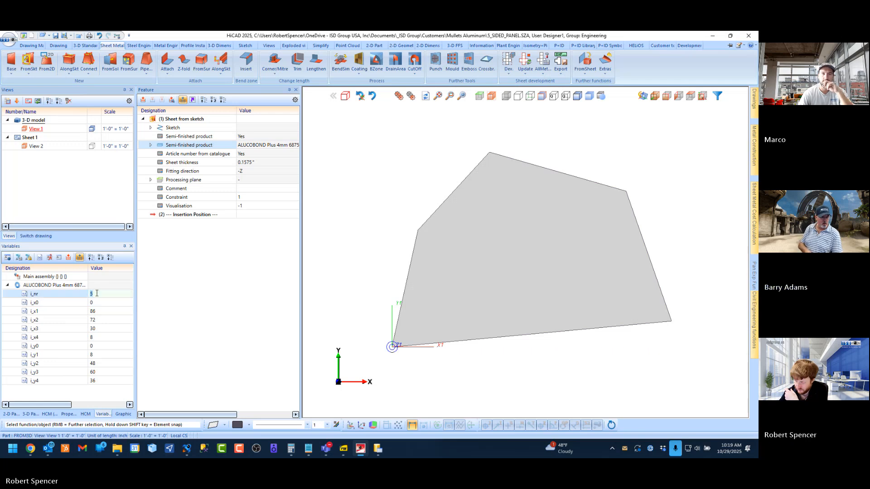
{"action": "type", "text": "4"}
{"action": "key", "text": "Return"}
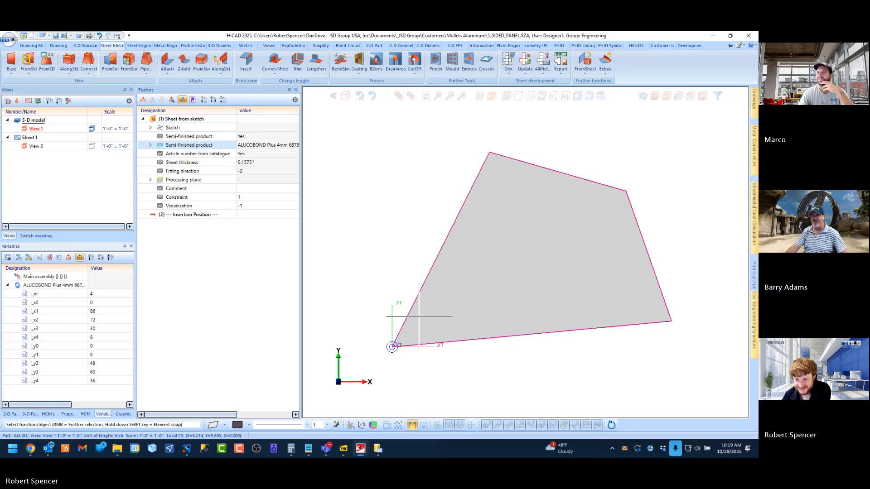
{"action": "left_click", "coordinate": [95, 293]}
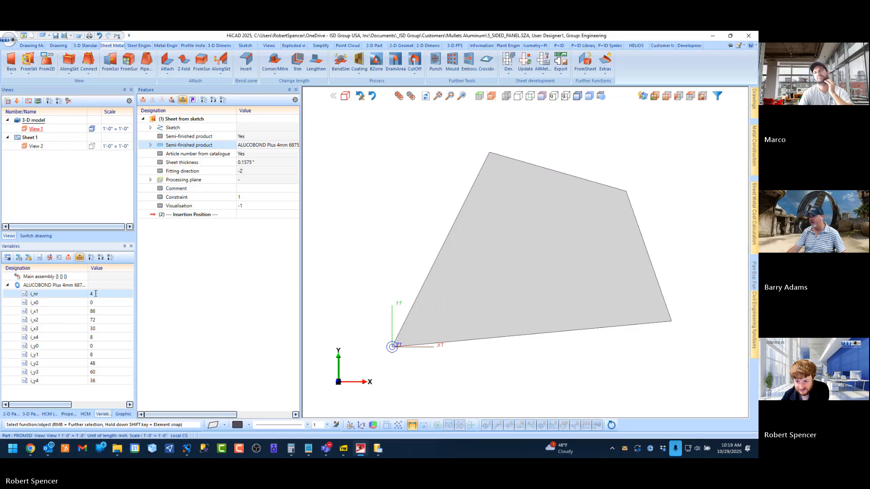
{"action": "left_click", "coordinate": [95, 294]}
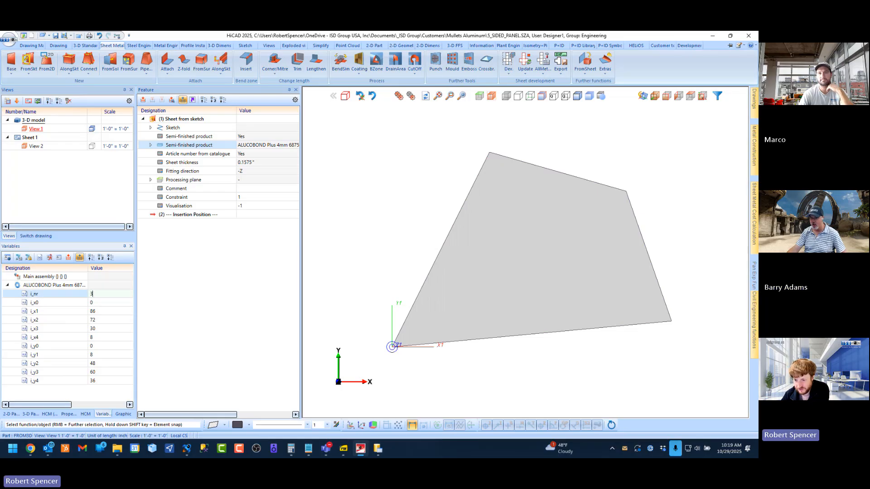
{"action": "key", "text": "Return"}
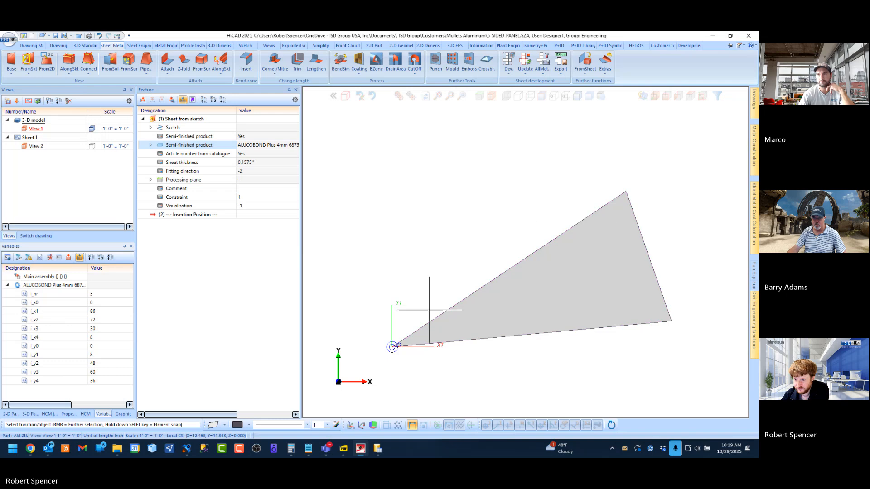
Step: Set the part variable i_nr back to 5 to restore the five-cornered panel
{"action": "left_click", "coordinate": [100, 295]}
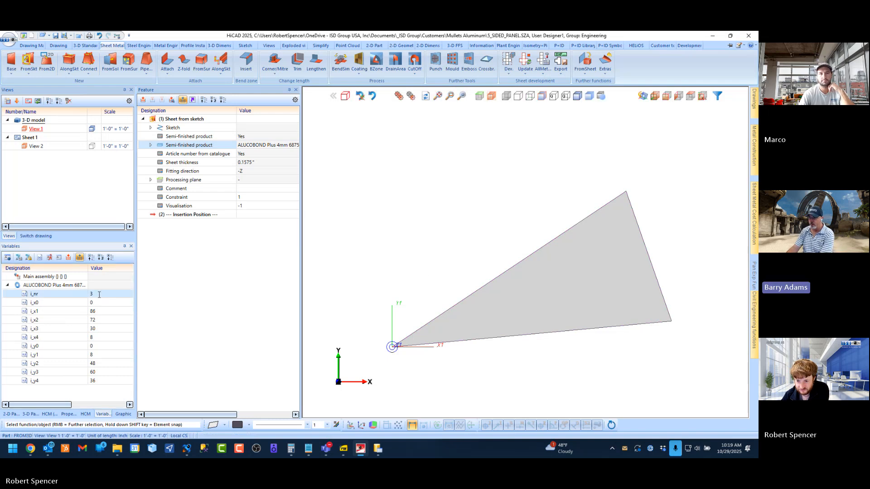
{"action": "left_click", "coordinate": [99, 295]}
{"action": "type", "text": "5"}
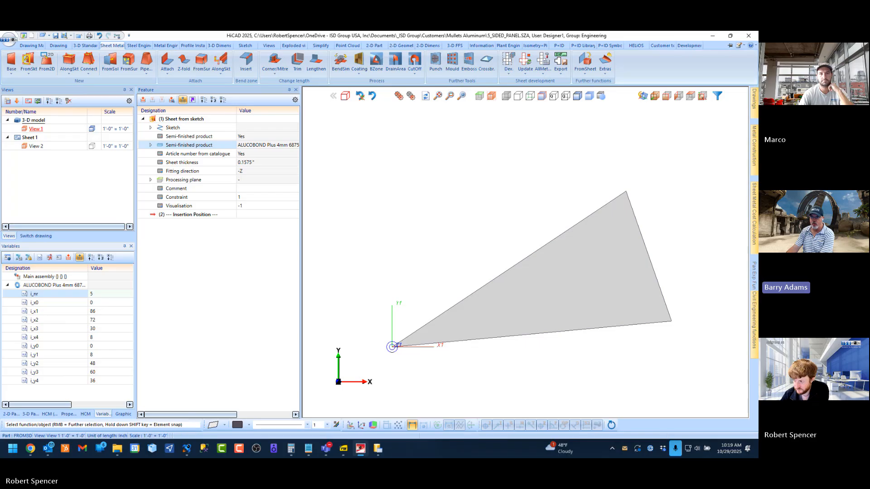
{"action": "key", "text": "Return"}
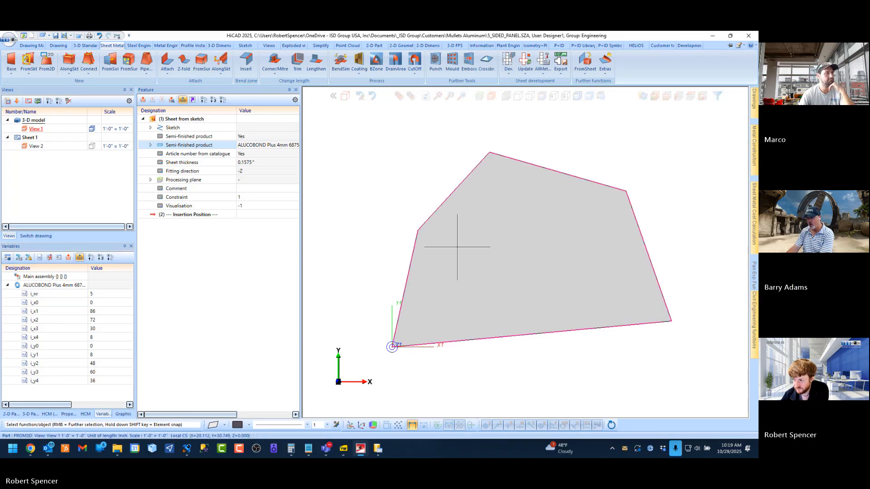
{"action": "scroll", "coordinate": [463, 275], "scroll_direction": "down", "scroll_amount": 2}
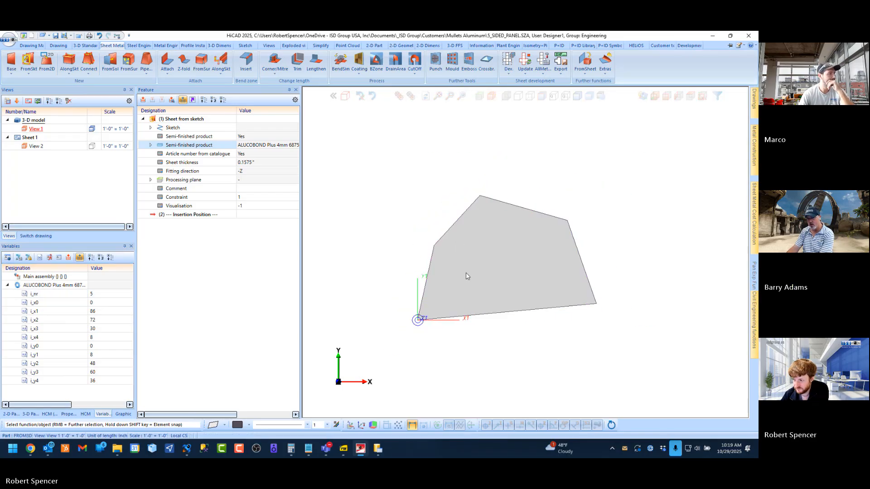
{"action": "scroll", "coordinate": [466, 273], "scroll_direction": "up", "scroll_amount": 1}
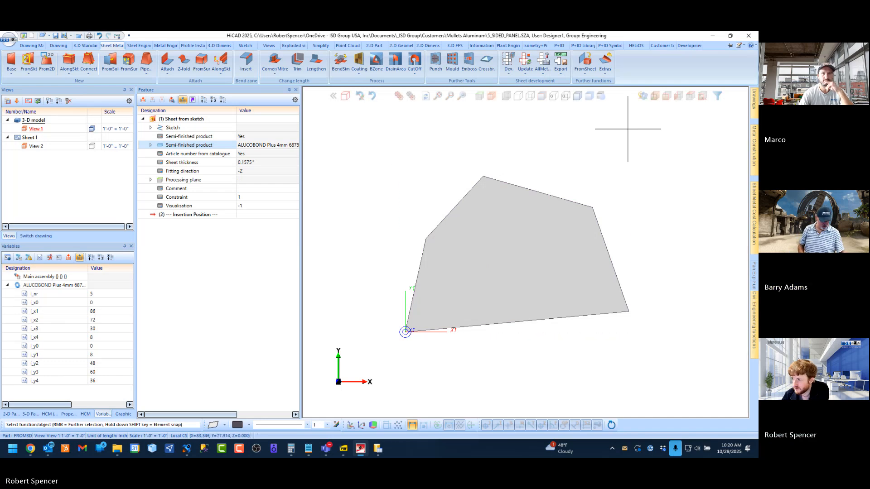
Step: Show the five-cornered panel in a 3D angled view and list the drawing's 3-D part structure
{"action": "left_click", "coordinate": [656, 96]}
{"action": "scroll", "coordinate": [491, 227], "scroll_direction": "down", "scroll_amount": 3}
{"action": "scroll", "coordinate": [487, 261], "scroll_direction": "up", "scroll_amount": 3}
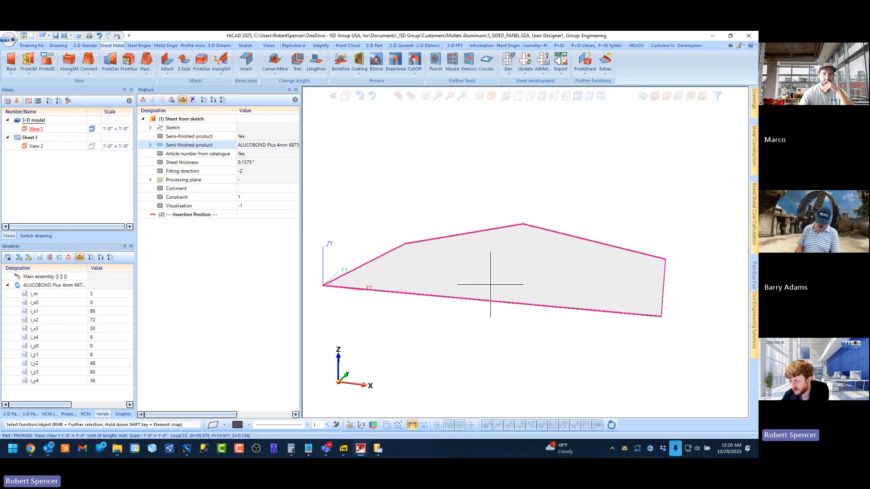
{"action": "left_click", "coordinate": [27, 416]}
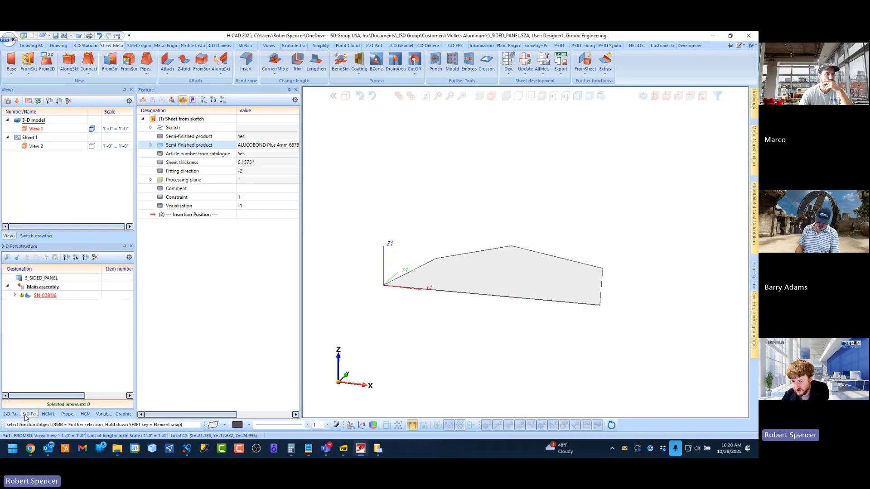
{"action": "scroll", "coordinate": [494, 256], "scroll_direction": "down", "scroll_amount": 1}
{"action": "scroll", "coordinate": [494, 256], "scroll_direction": "up", "scroll_amount": 3}
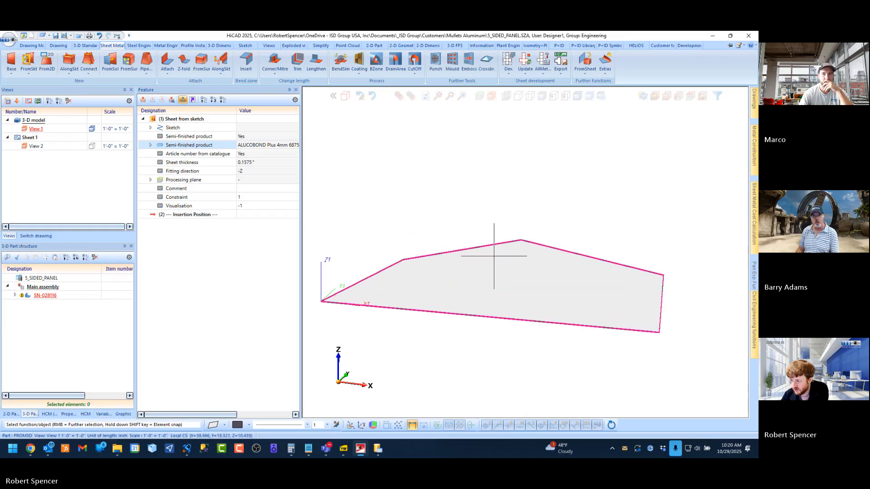
{"action": "scroll", "coordinate": [520, 243], "scroll_direction": "down", "scroll_amount": 2}
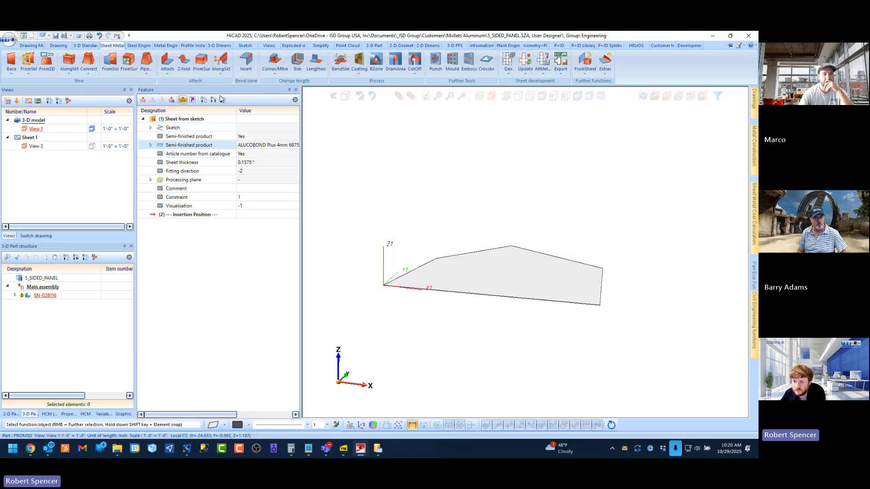
Step: Preview Flanges to surface on all five outer edges with length 1, angle 90, Shorten, outer fitting and Milling edge zone mode
{"action": "left_click", "coordinate": [168, 75]}
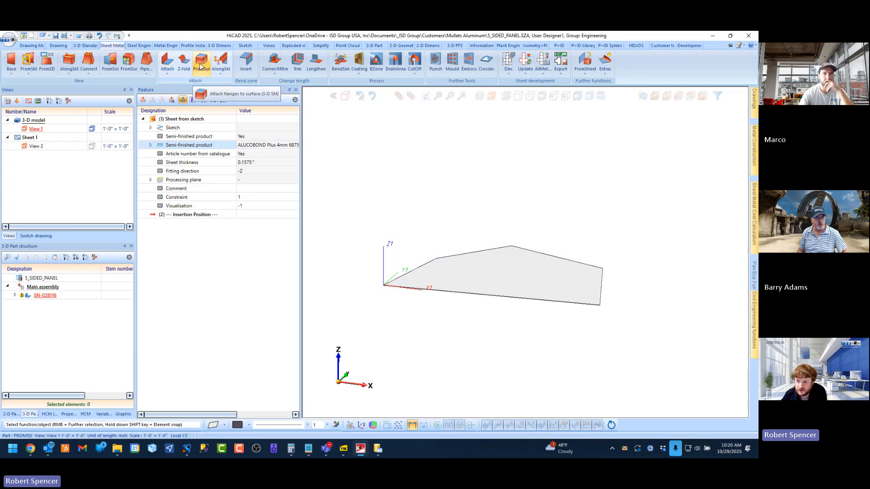
{"action": "left_click", "coordinate": [534, 297]}
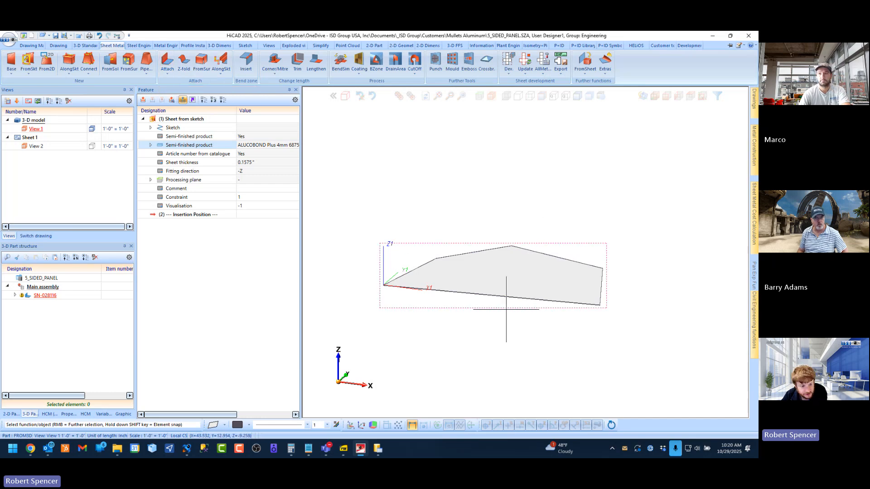
{"action": "scroll", "coordinate": [506, 309], "scroll_direction": "up", "scroll_amount": 1}
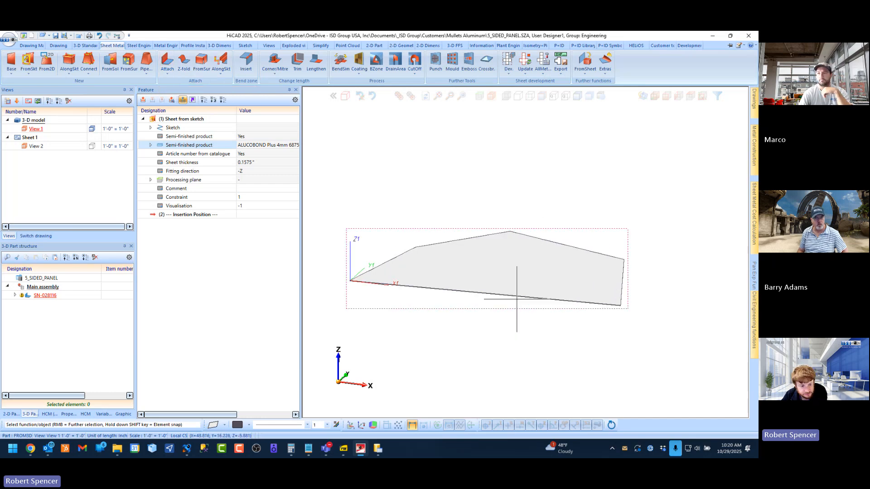
{"action": "left_click", "coordinate": [196, 70]}
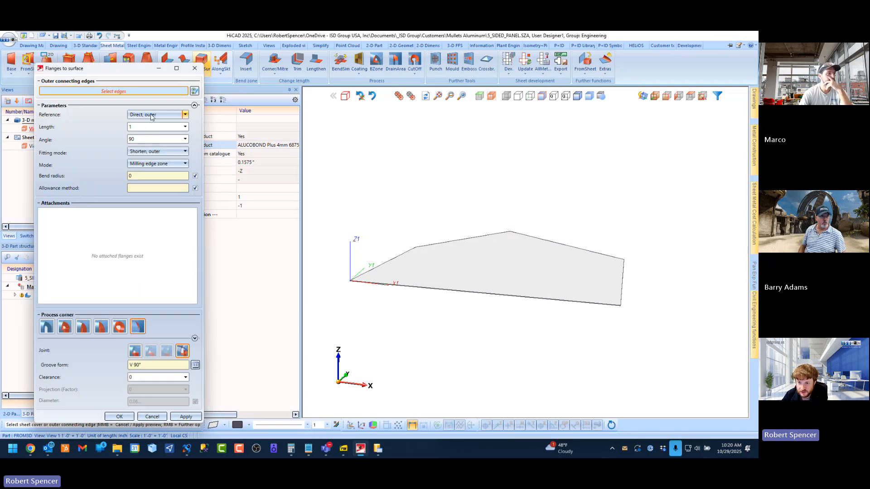
{"action": "left_click", "coordinate": [151, 116]}
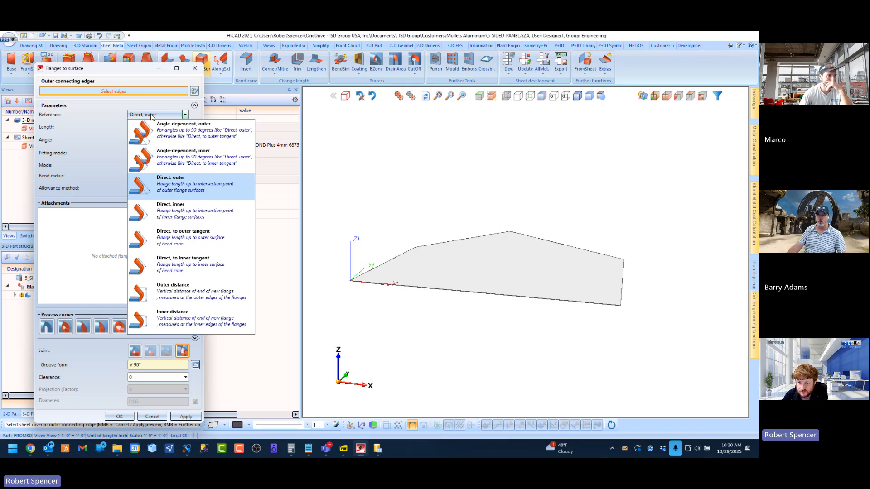
{"action": "left_click", "coordinate": [151, 116]}
{"action": "left_click", "coordinate": [148, 154]}
{"action": "left_click", "coordinate": [147, 155]}
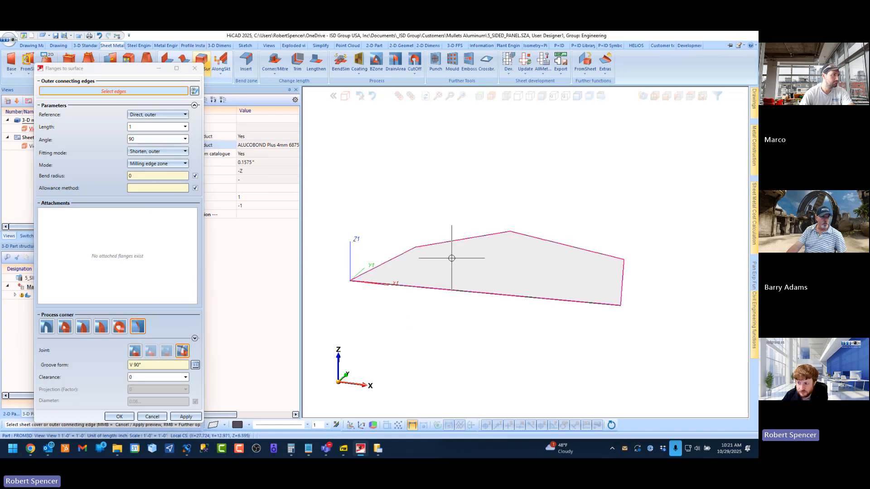
{"action": "left_click", "coordinate": [491, 259]}
{"action": "scroll", "coordinate": [625, 285], "scroll_direction": "up", "scroll_amount": 5}
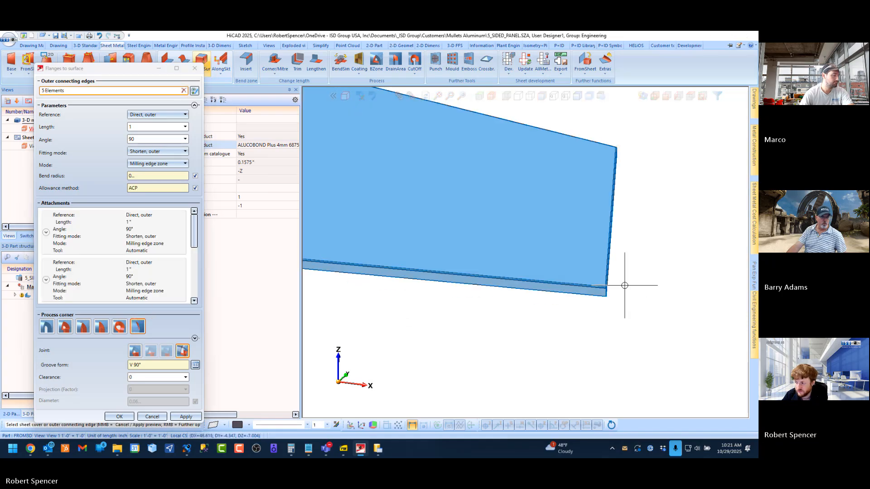
Step: Check the previewed flange corners from several angles, apply the flanges to the panel and end the command
{"action": "scroll", "coordinate": [625, 286], "scroll_direction": "up", "scroll_amount": 2}
{"action": "middle_click_drag", "start_coordinate": [590, 279], "coordinate": [638, 286]}
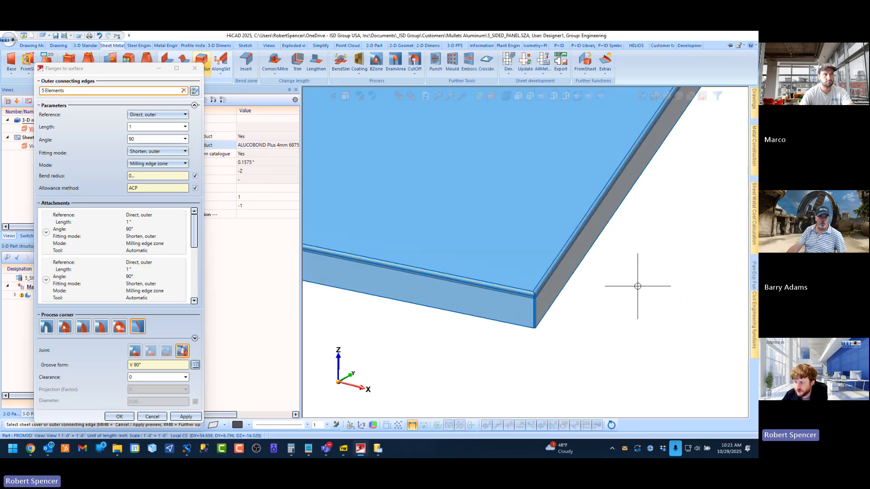
{"action": "scroll", "coordinate": [616, 286], "scroll_direction": "up", "scroll_amount": 2}
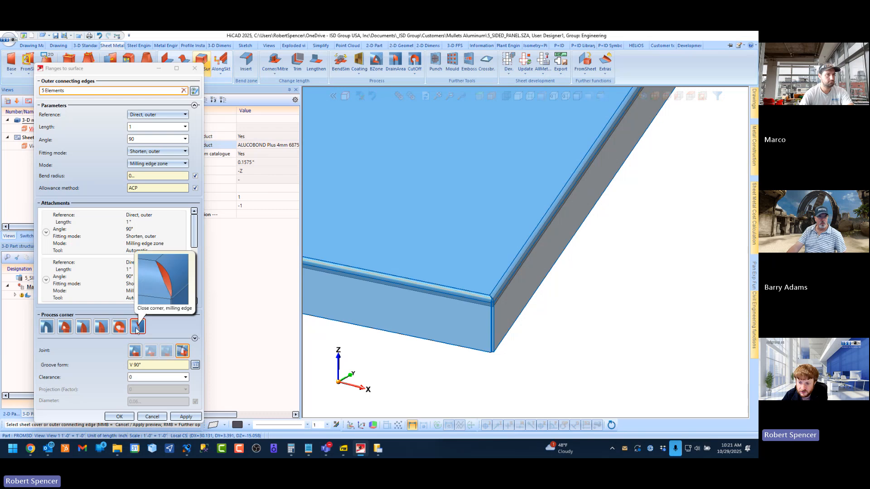
{"action": "scroll", "coordinate": [475, 295], "scroll_direction": "down", "scroll_amount": 4}
{"action": "middle_click_drag", "start_coordinate": [481, 301], "coordinate": [462, 225]}
{"action": "middle_click_drag", "start_coordinate": [462, 286], "coordinate": [482, 297]}
{"action": "scroll", "coordinate": [504, 293], "scroll_direction": "down", "scroll_amount": 7}
{"action": "scroll", "coordinate": [464, 287], "scroll_direction": "up", "scroll_amount": 1}
{"action": "middle_click", "coordinate": [463, 286]}
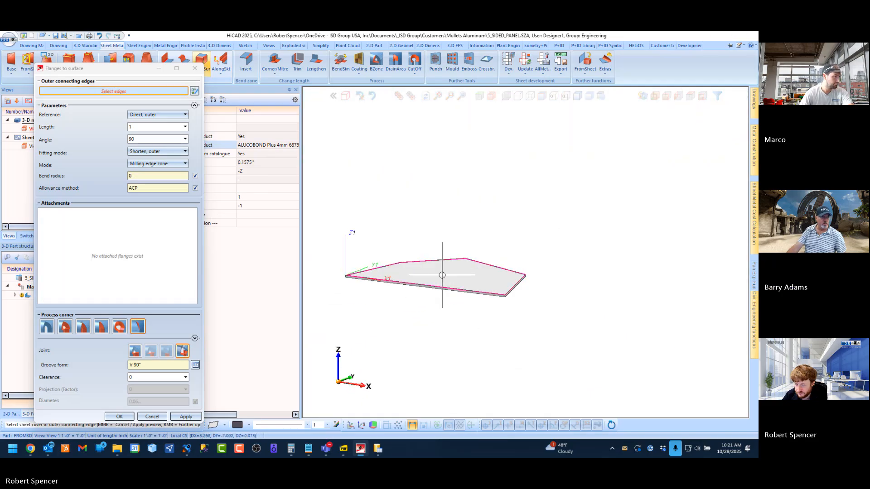
{"action": "middle_click", "coordinate": [443, 278]}
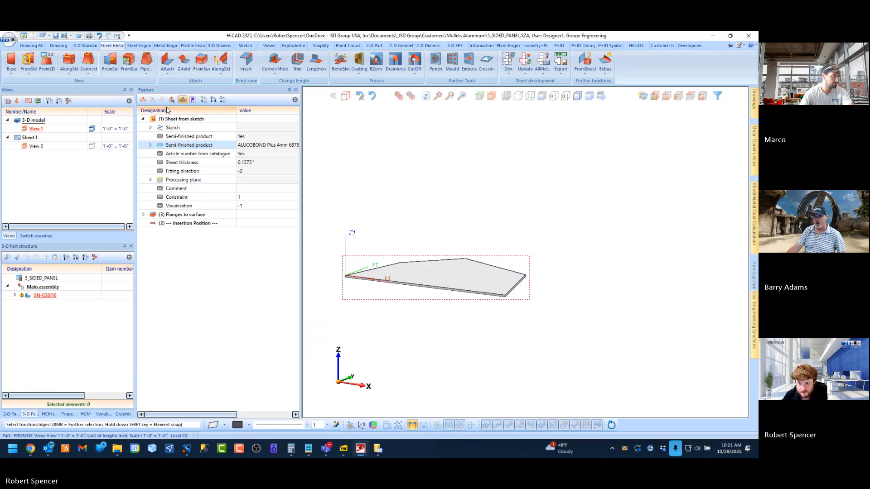
Step: Collapse the panel's feature log and reopen its Flanges to surface feature to review the settings
{"action": "left_click", "coordinate": [202, 100]}
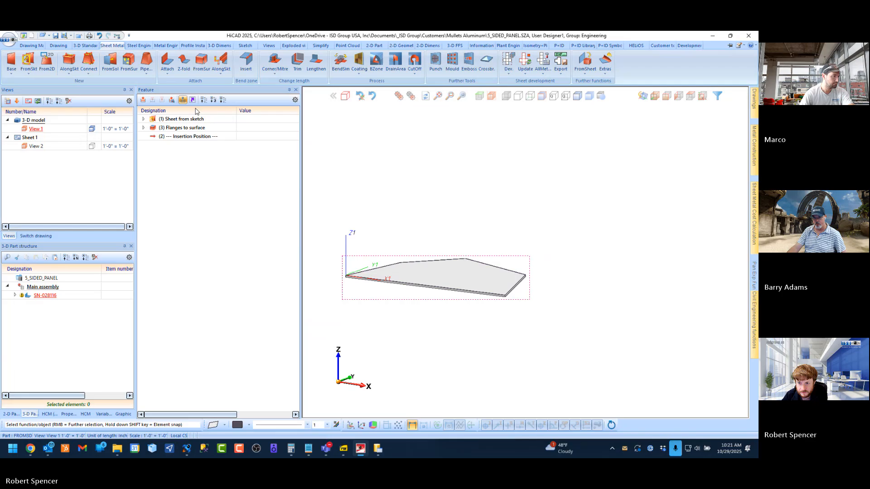
{"action": "double_click", "coordinate": [185, 128]}
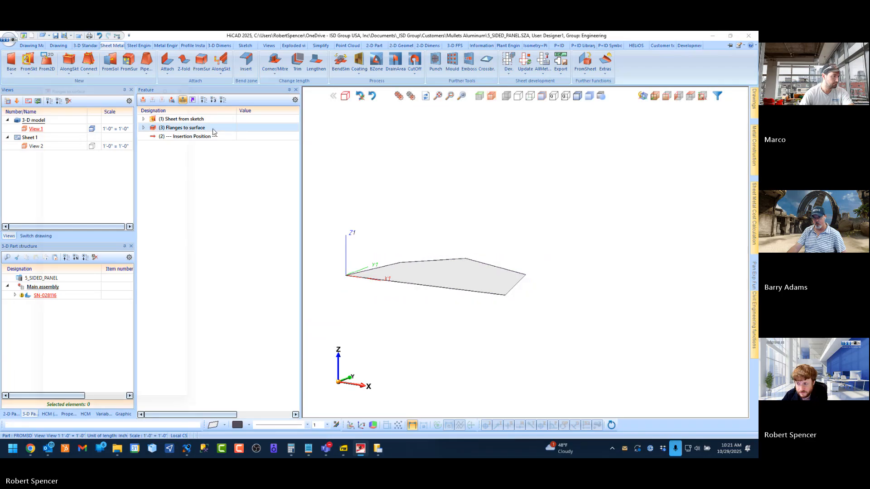
{"action": "scroll", "coordinate": [412, 272], "scroll_direction": "up", "scroll_amount": 4}
{"action": "scroll", "coordinate": [446, 265], "scroll_direction": "down", "scroll_amount": 4}
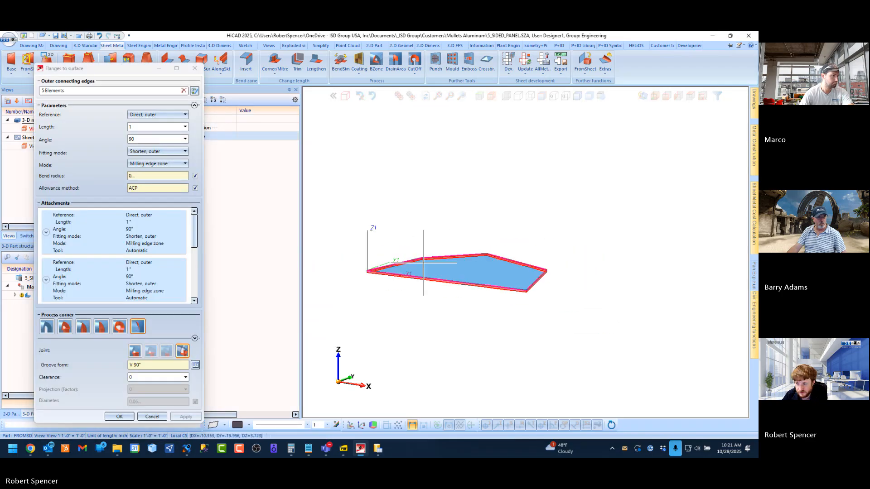
{"action": "scroll", "coordinate": [402, 261], "scroll_direction": "up", "scroll_amount": 2}
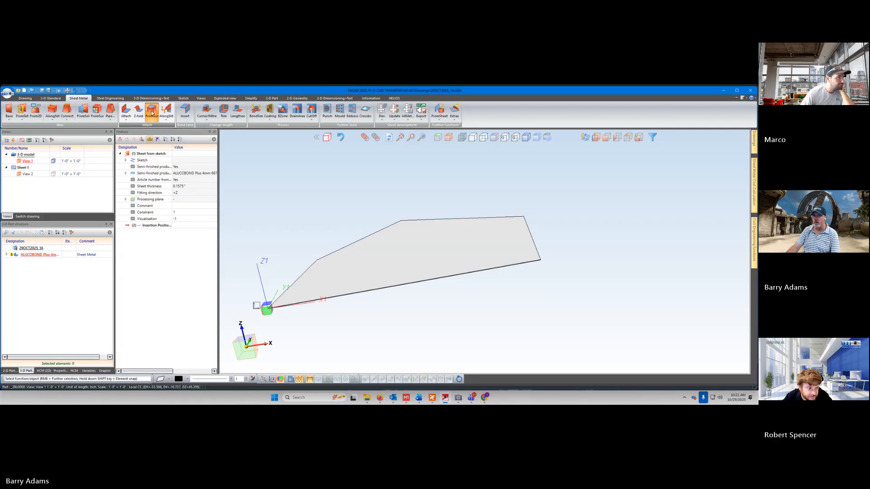
Step: In drawing 29OCT2025_1A, preview Flanges to surface on all five outer edges of the panel and examine the corner at the origin
{"action": "left_click", "coordinate": [152, 113]}
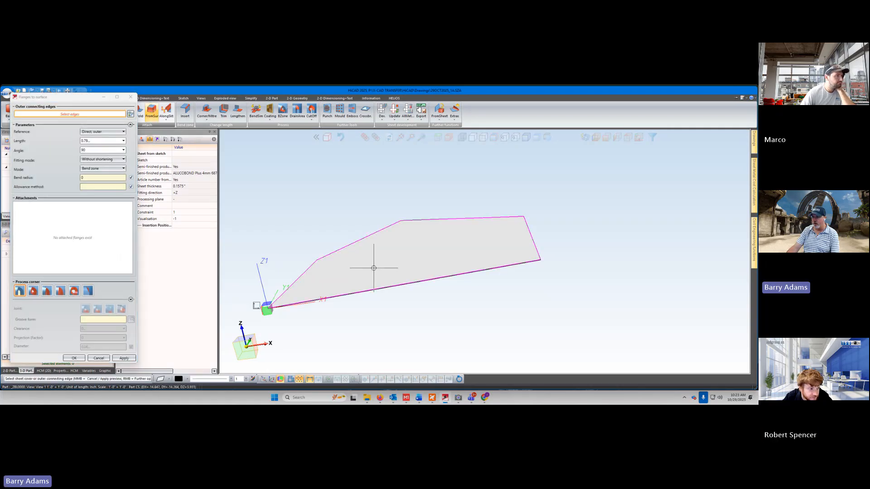
{"action": "left_click", "coordinate": [381, 263]}
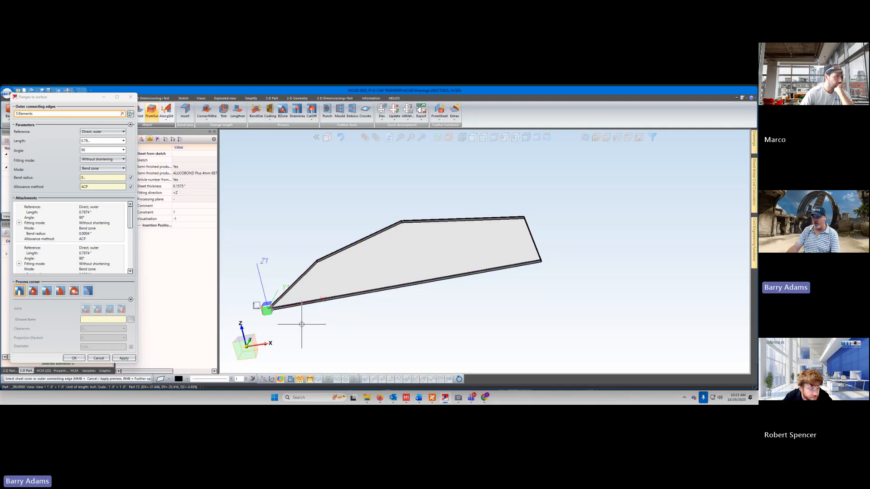
{"action": "scroll", "coordinate": [285, 317], "scroll_direction": "up", "scroll_amount": 3}
{"action": "scroll", "coordinate": [260, 298], "scroll_direction": "up", "scroll_amount": 3}
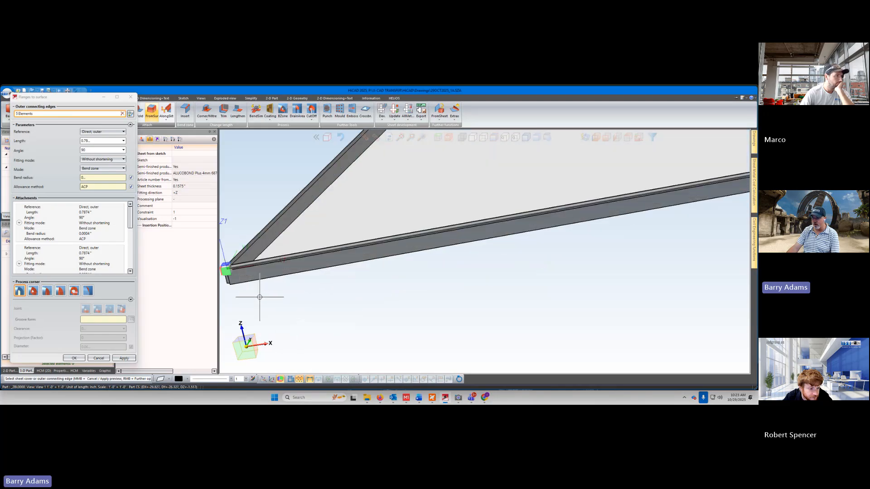
{"action": "scroll", "coordinate": [264, 299], "scroll_direction": "down", "scroll_amount": 2}
{"action": "scroll", "coordinate": [264, 299], "scroll_direction": "down", "scroll_amount": 2}
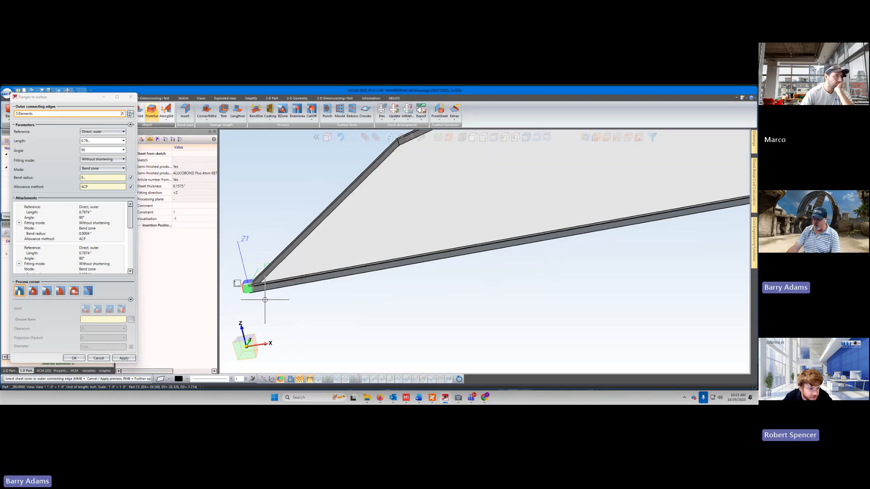
{"action": "scroll", "coordinate": [255, 299], "scroll_direction": "up", "scroll_amount": 5}
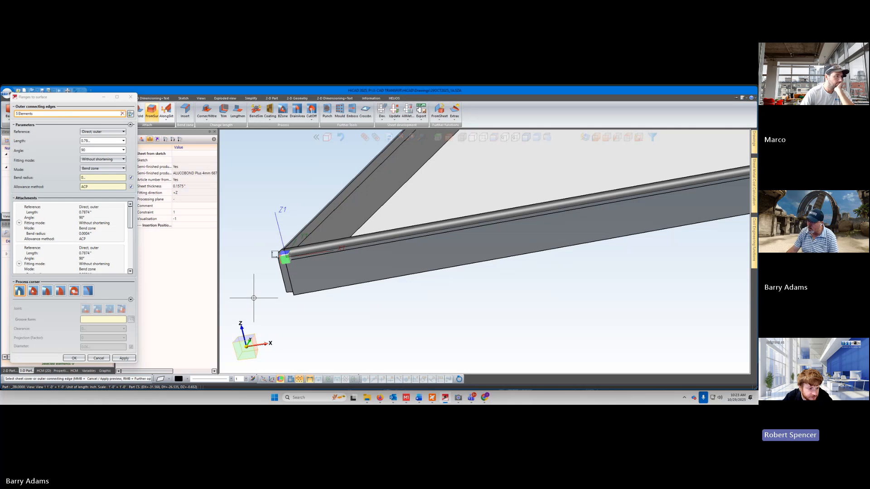
{"action": "scroll", "coordinate": [252, 298], "scroll_direction": "down", "scroll_amount": 1}
{"action": "scroll", "coordinate": [252, 298], "scroll_direction": "down", "scroll_amount": 1}
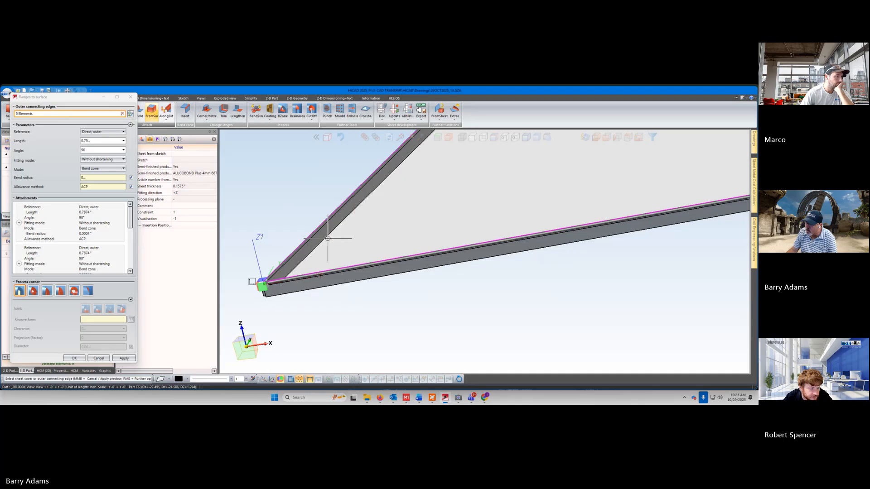
{"action": "scroll", "coordinate": [304, 339], "scroll_direction": "down", "scroll_amount": 1}
{"action": "scroll", "coordinate": [292, 317], "scroll_direction": "up", "scroll_amount": 2}
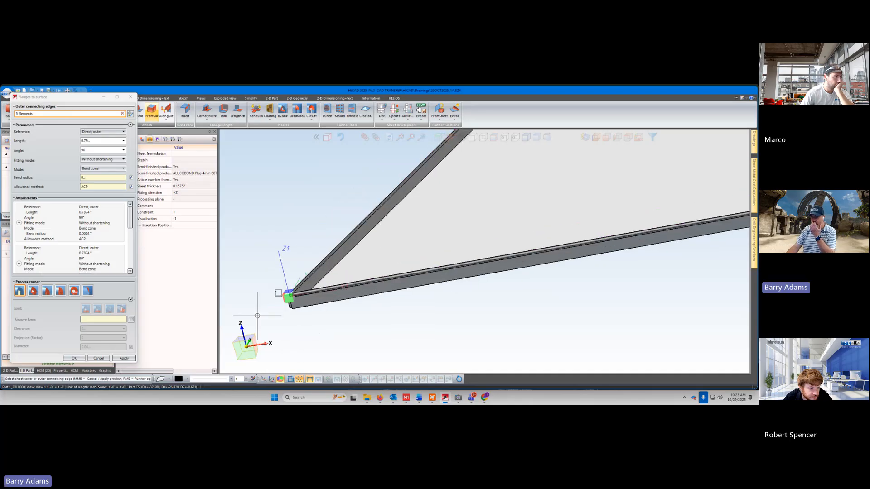
{"action": "scroll", "coordinate": [310, 248], "scroll_direction": "up", "scroll_amount": 2}
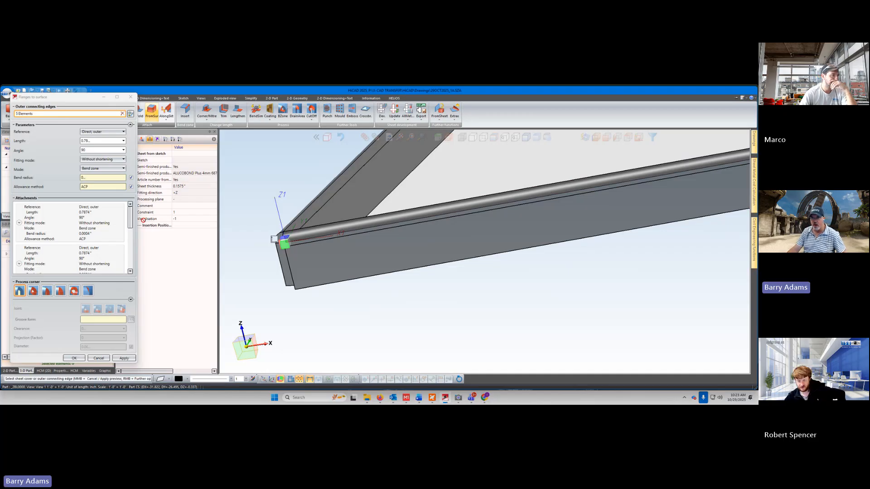
Step: Set the previewed flanges' length to 1 and their mode to Milling edge zone
{"action": "mouse_move", "coordinate": [131, 221]}
{"action": "left_mouse_down"}
{"action": "mouse_move", "coordinate": [126, 262]}
{"action": "mouse_move", "coordinate": [132, 213]}
{"action": "left_mouse_up"}
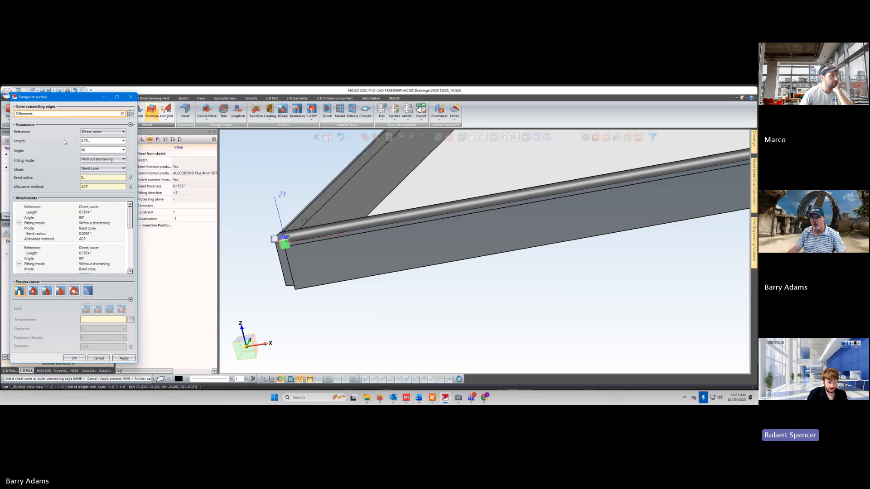
{"action": "left_click", "coordinate": [94, 141]}
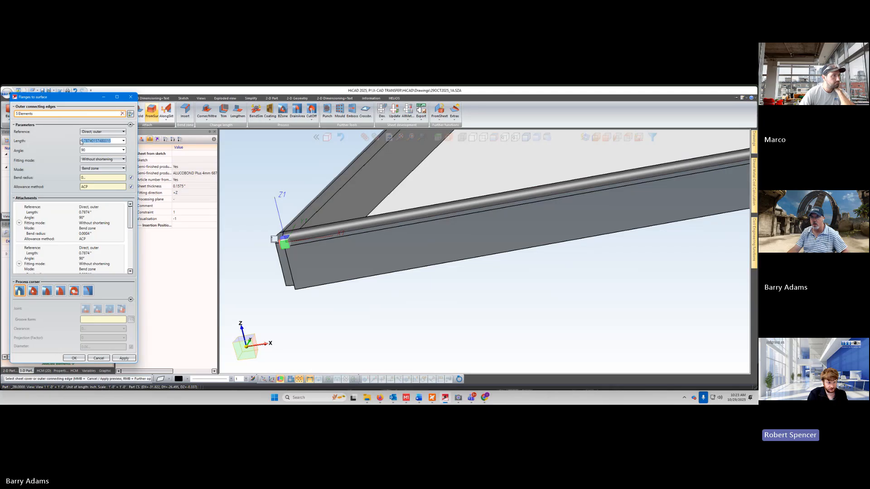
{"action": "type", "text": "1"}
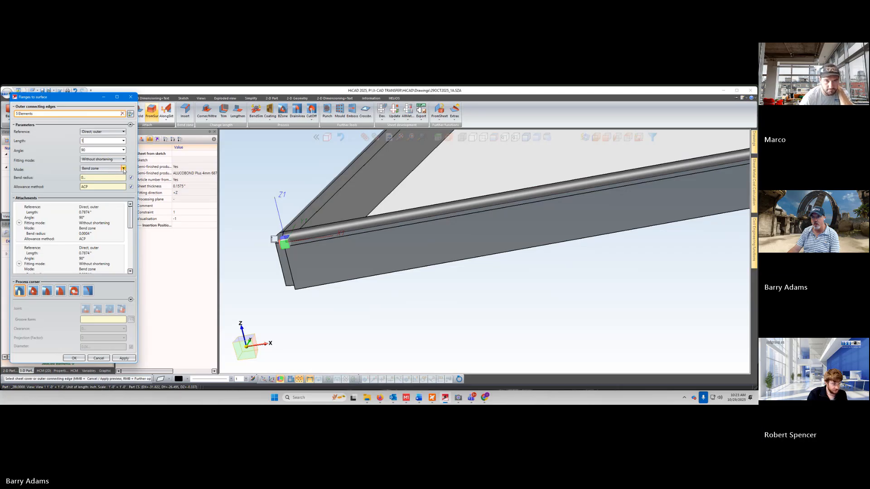
{"action": "left_click", "coordinate": [124, 169]}
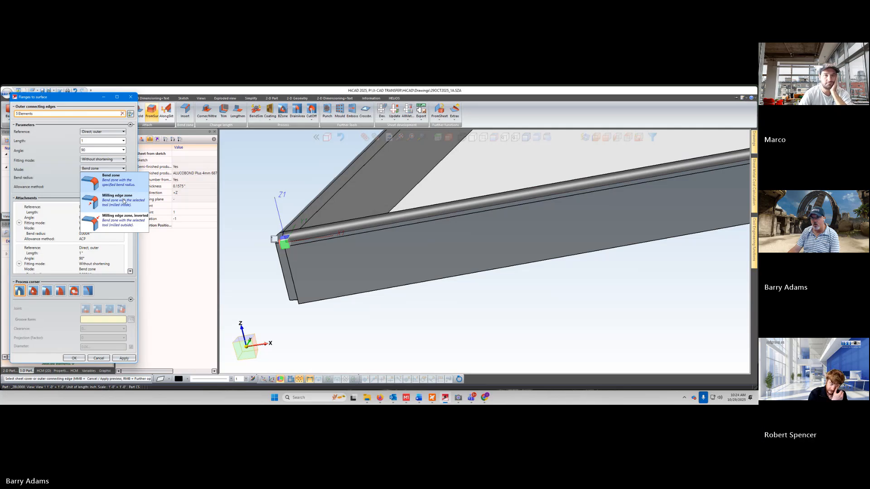
{"action": "left_click", "coordinate": [123, 201]}
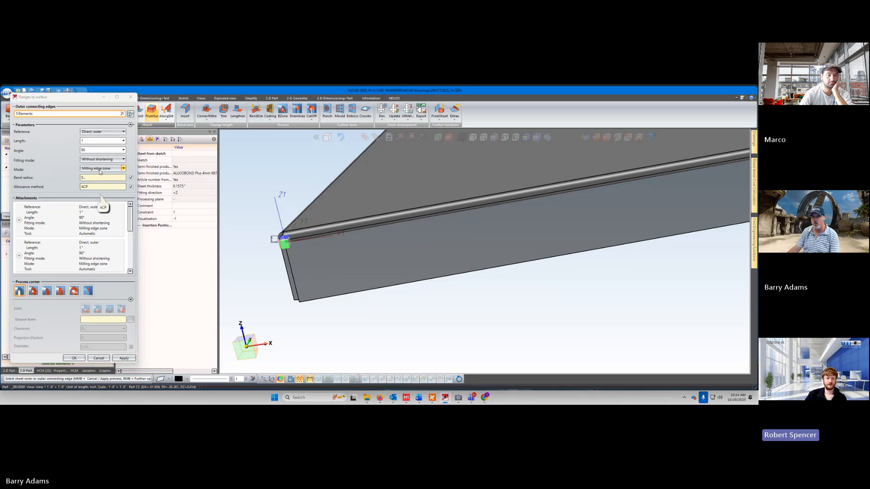
Step: Change the flanges' fitting mode to Shorten, outer
{"action": "left_click", "coordinate": [123, 159]}
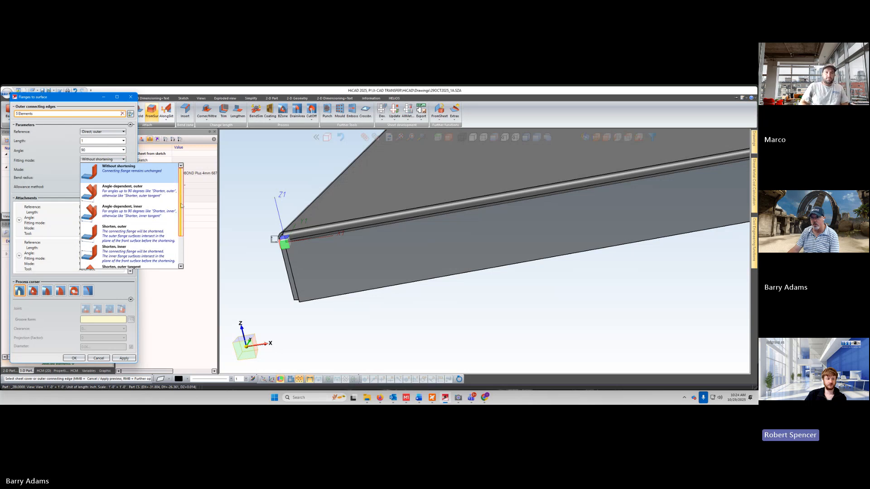
{"action": "left_click_drag", "start_coordinate": [182, 205], "coordinate": [181, 211]}
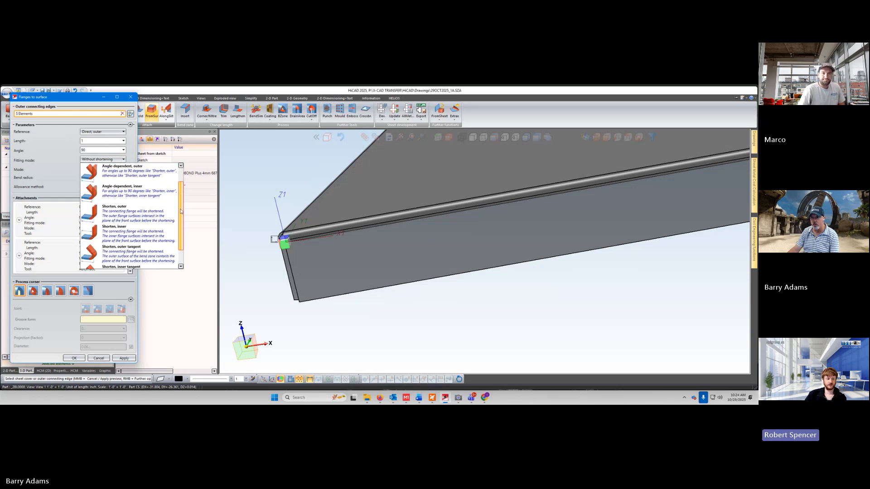
{"action": "left_click", "coordinate": [142, 213]}
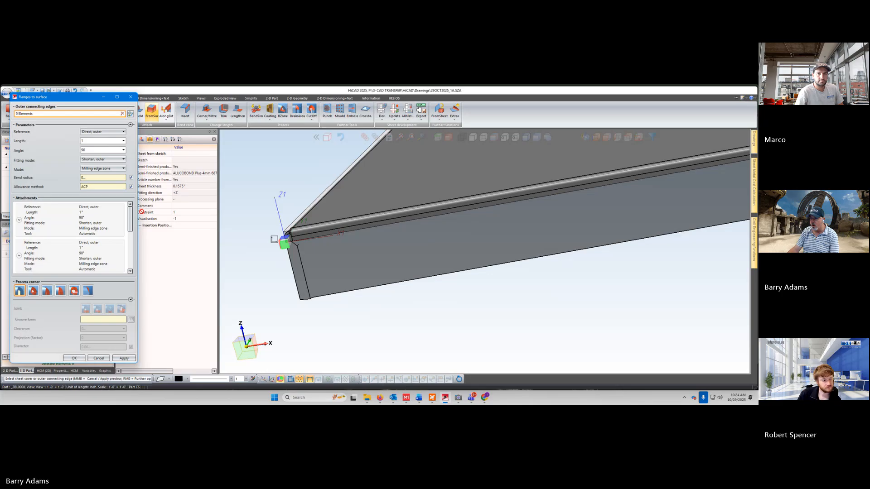
Step: Examine the previewed flange corner at the origin and review the flanges' Milling edge zone mode, allowance method and attachment list
{"action": "middle_click_drag", "start_coordinate": [298, 311], "coordinate": [321, 310]}
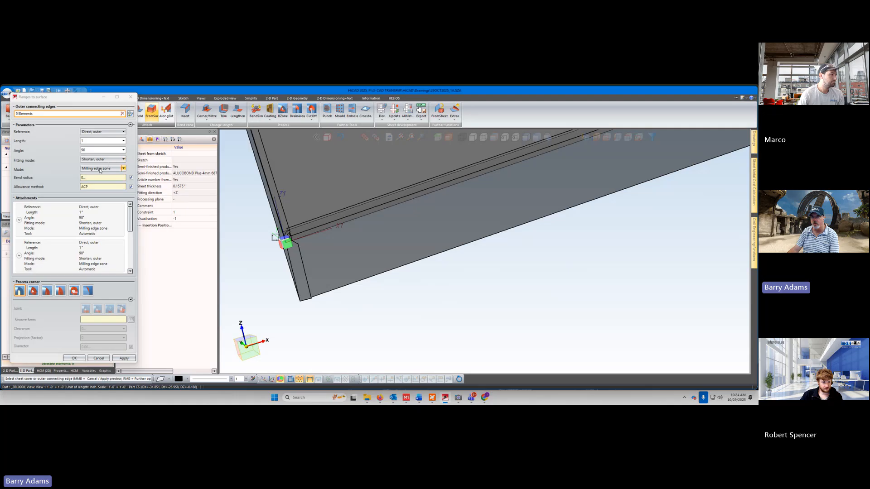
{"action": "left_click", "coordinate": [123, 169]}
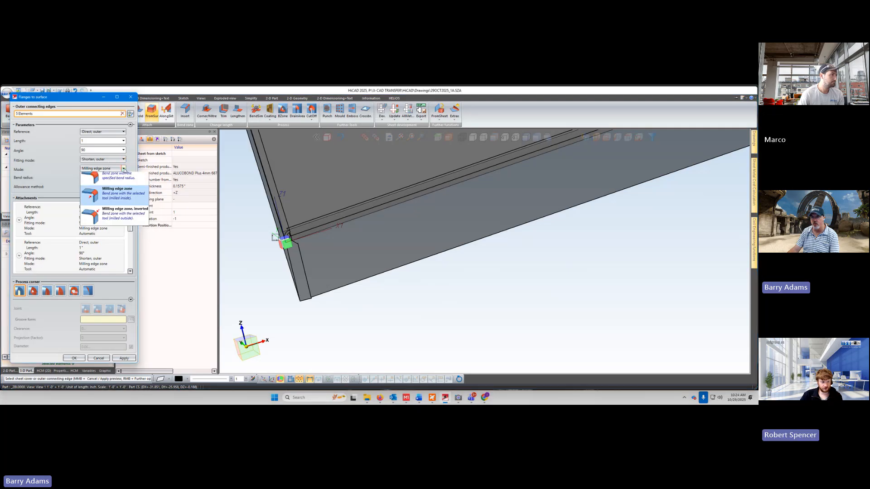
{"action": "left_click", "coordinate": [121, 203]}
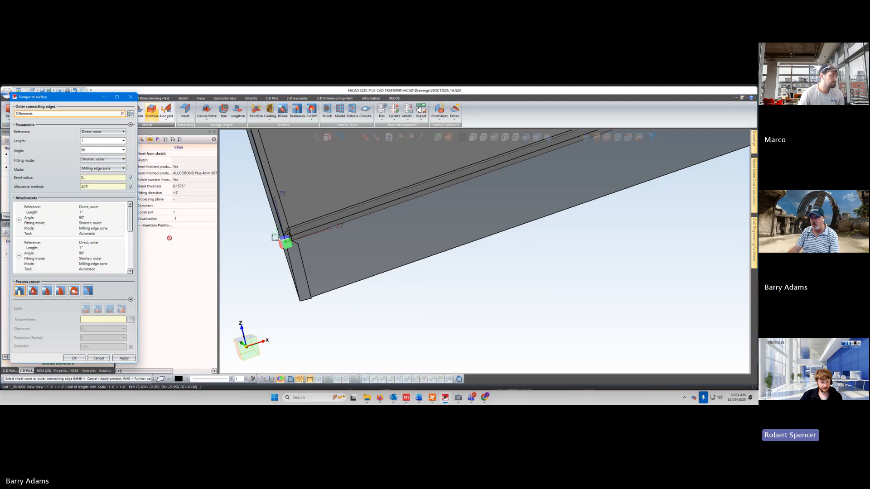
{"action": "scroll", "coordinate": [332, 318], "scroll_direction": "down", "scroll_amount": 4}
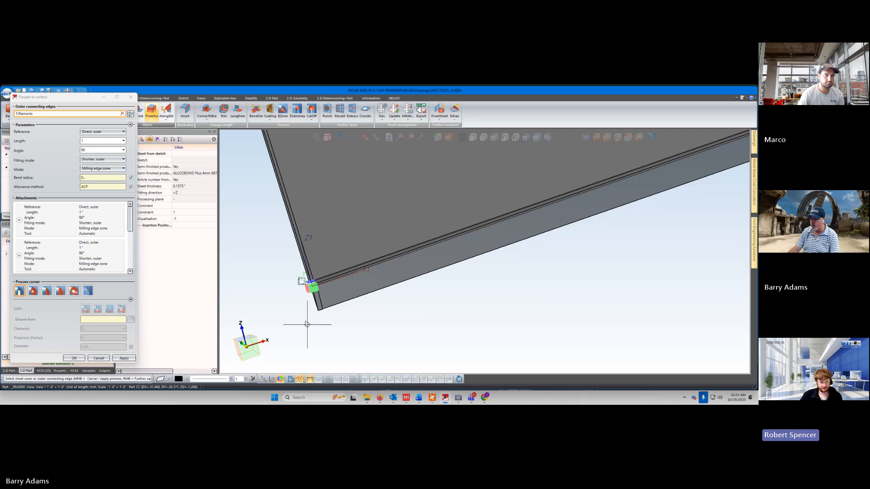
{"action": "middle_click_drag", "start_coordinate": [297, 313], "coordinate": [260, 304]}
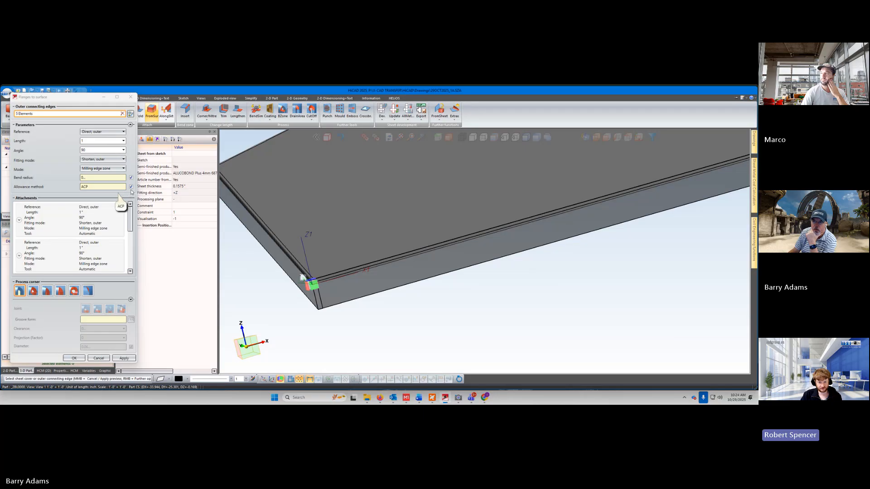
{"action": "left_click", "coordinate": [132, 188]}
{"action": "left_click", "coordinate": [131, 189]}
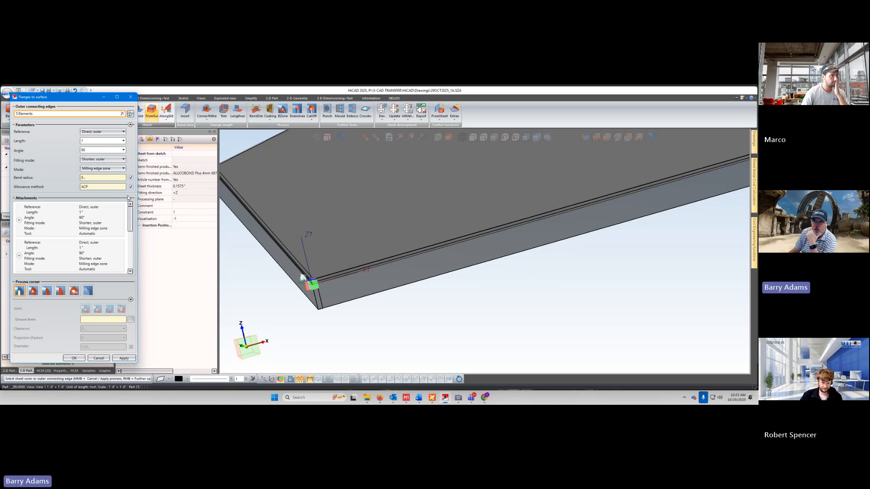
{"action": "left_click", "coordinate": [123, 169]}
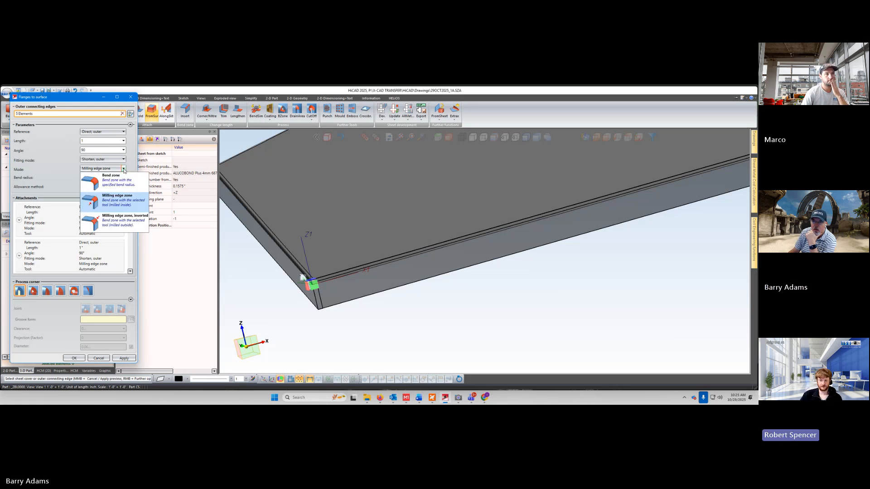
{"action": "left_click", "coordinate": [128, 203]}
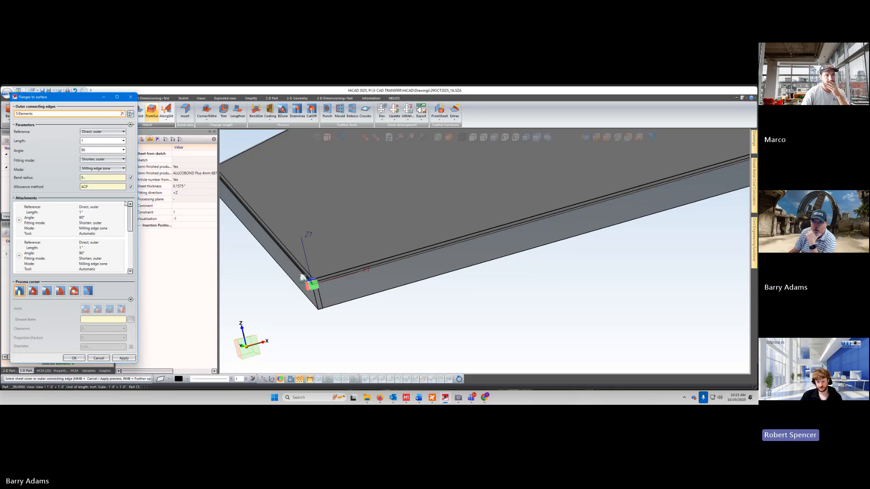
{"action": "left_click_drag", "start_coordinate": [131, 221], "coordinate": [130, 266]}
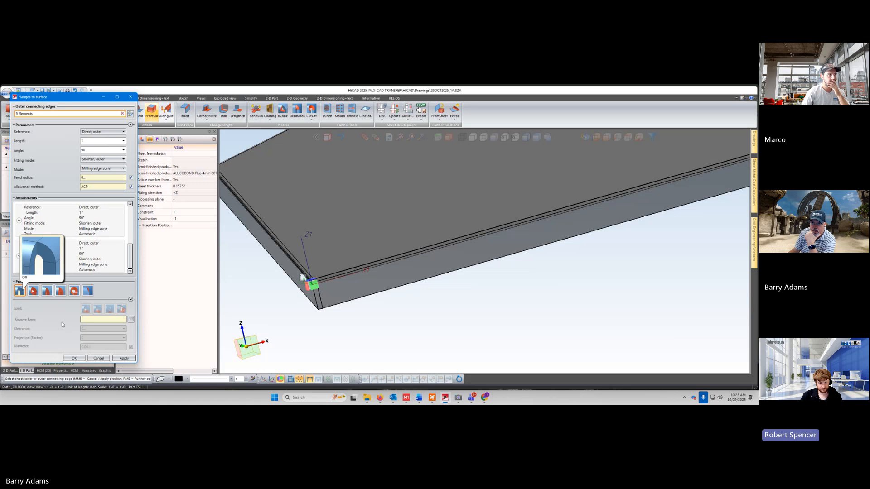
Step: Set the flanges' corner processing to Close corner, milling edge and choose the joint type that takes a groove form
{"action": "left_click", "coordinate": [20, 292]}
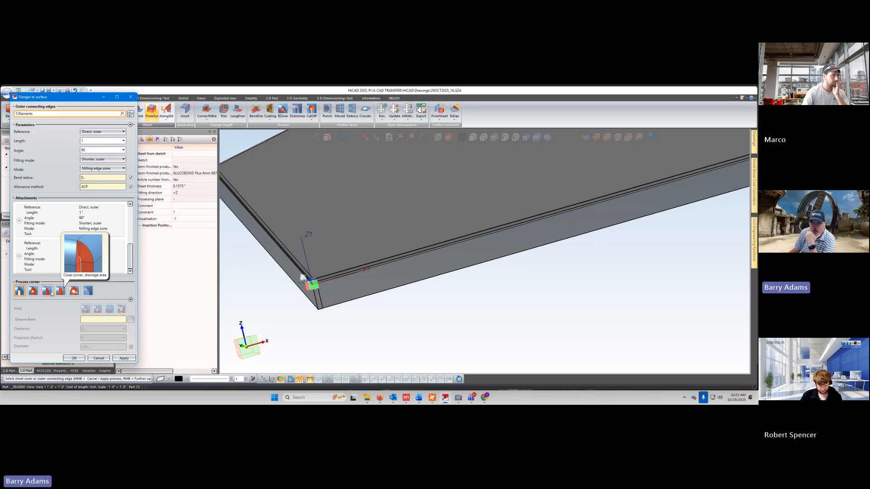
{"action": "left_click", "coordinate": [88, 291]}
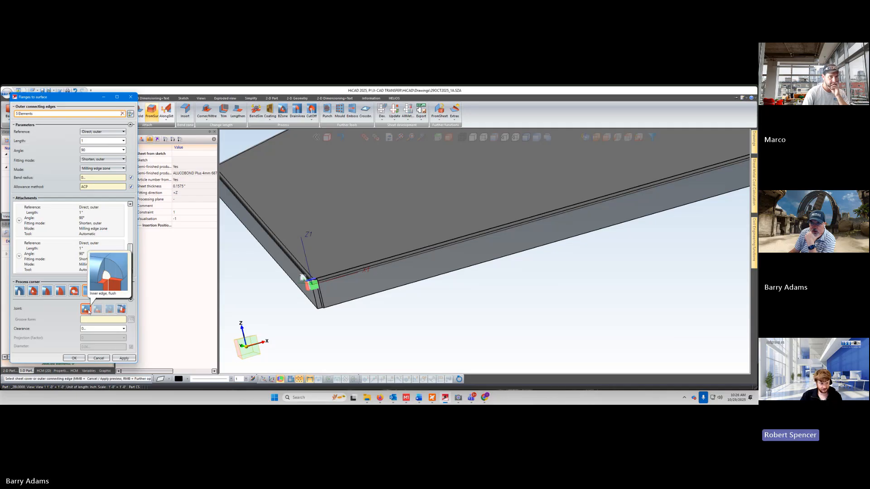
{"action": "left_click", "coordinate": [122, 309]}
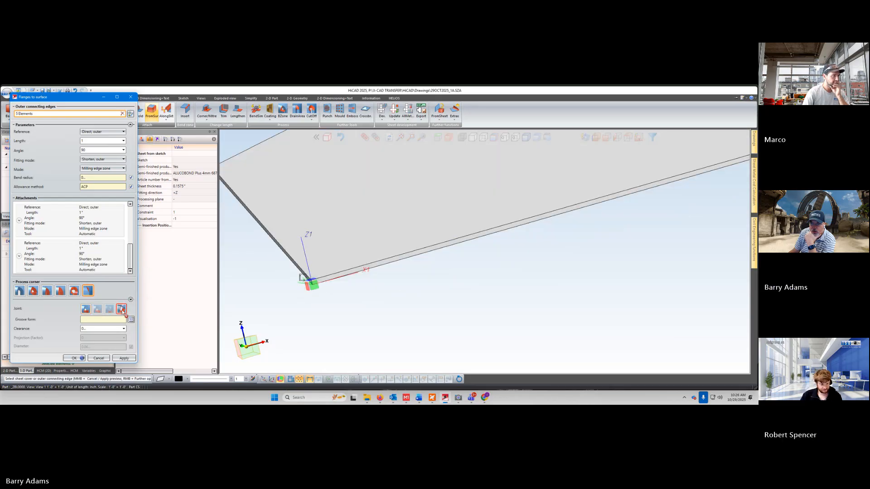
{"action": "scroll", "coordinate": [306, 284], "scroll_direction": "up", "scroll_amount": 5}
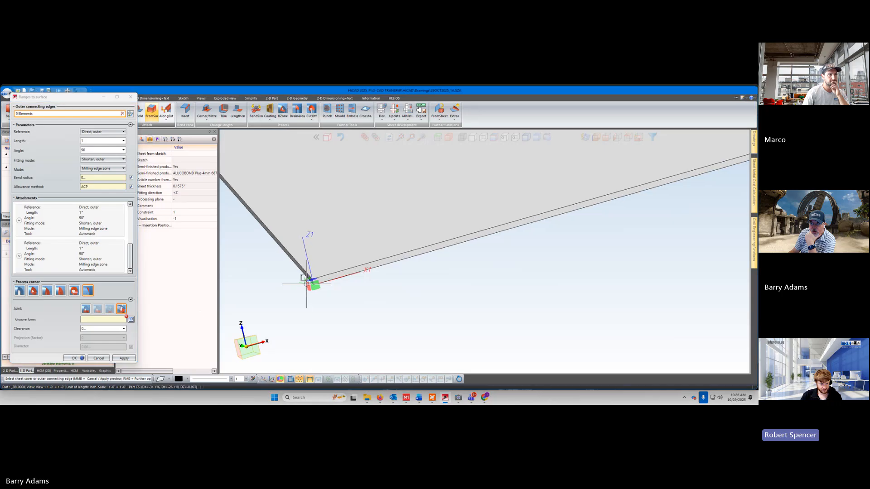
{"action": "scroll", "coordinate": [306, 284], "scroll_direction": "up", "scroll_amount": 5}
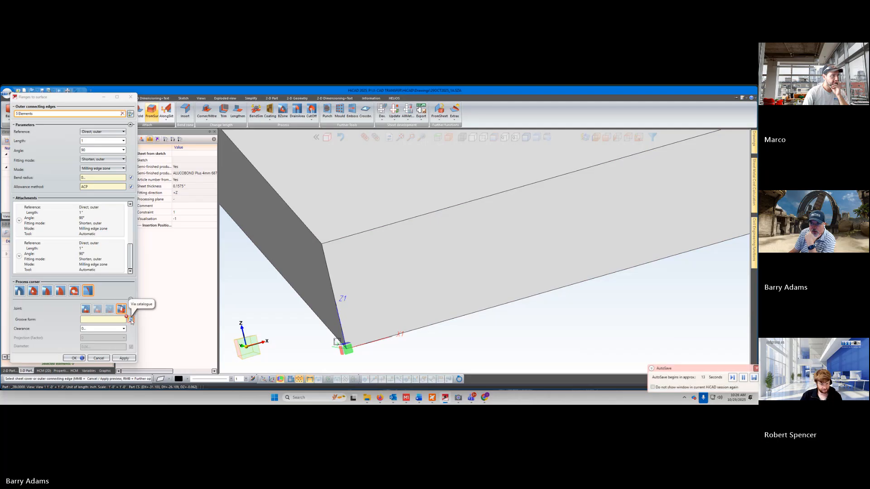
Step: Assign the V 90° standard groove form from the composite panels catalogue to the corner joint
{"action": "left_click", "coordinate": [131, 320]}
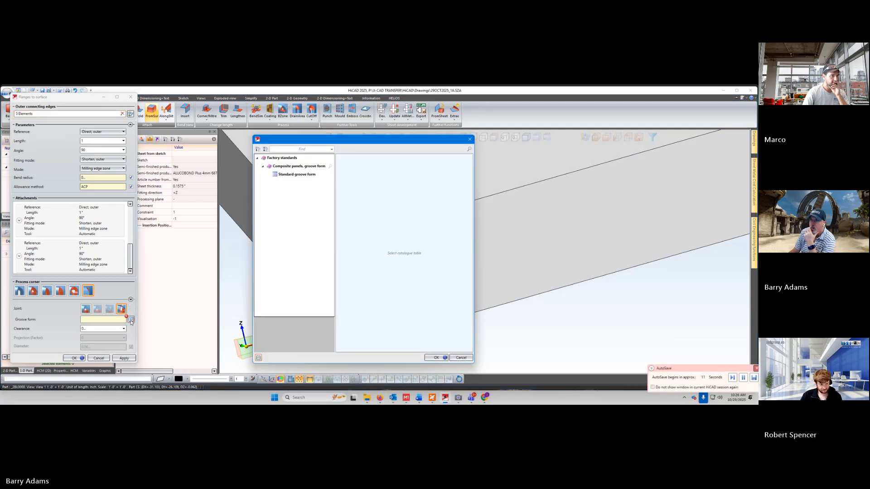
{"action": "left_click", "coordinate": [287, 175]}
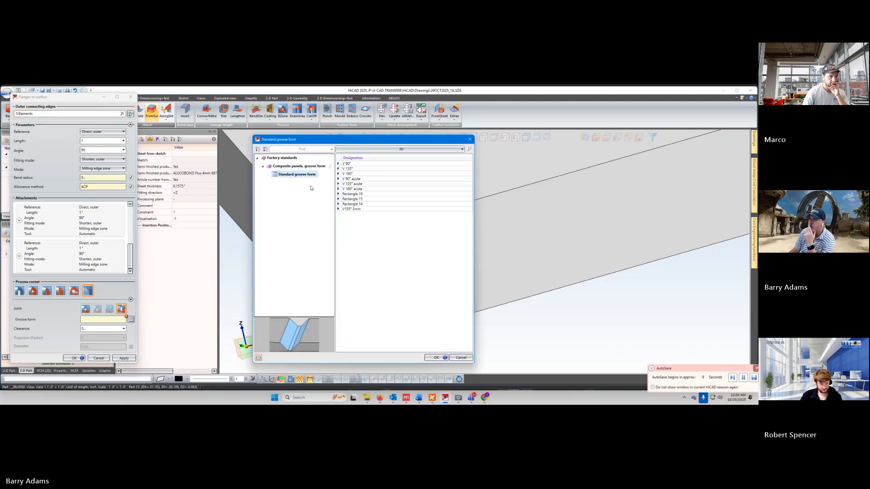
{"action": "left_click", "coordinate": [355, 164]}
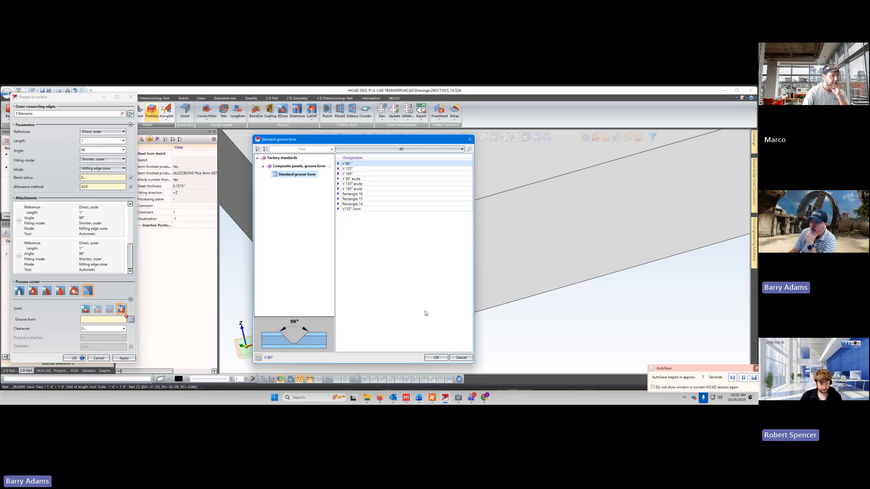
{"action": "left_click", "coordinate": [441, 359]}
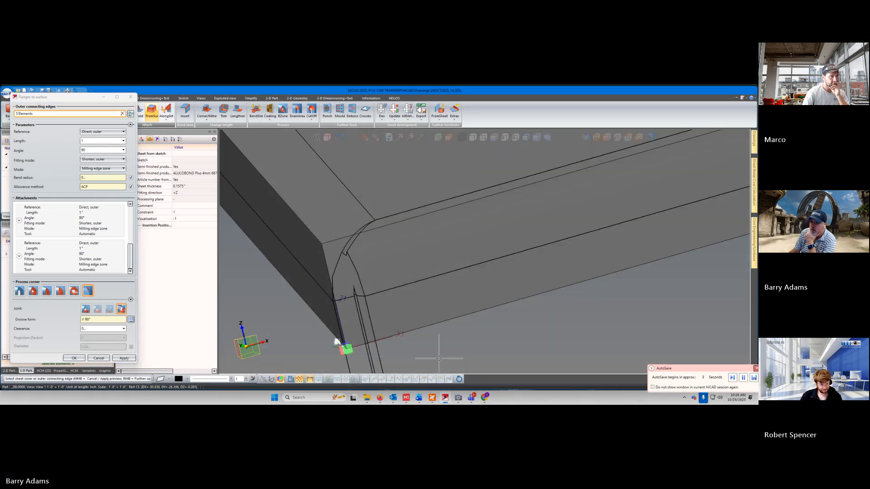
{"action": "scroll", "coordinate": [291, 311], "scroll_direction": "down", "scroll_amount": 5}
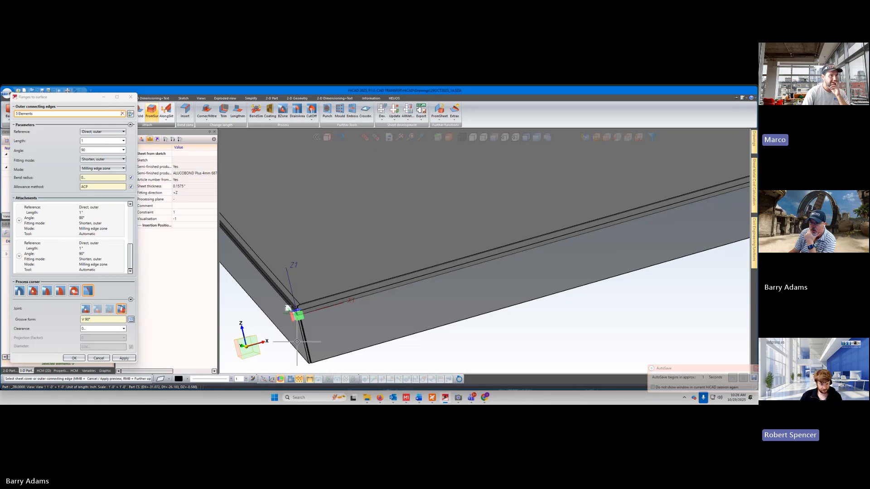
{"action": "scroll", "coordinate": [295, 359], "scroll_direction": "up", "scroll_amount": 3}
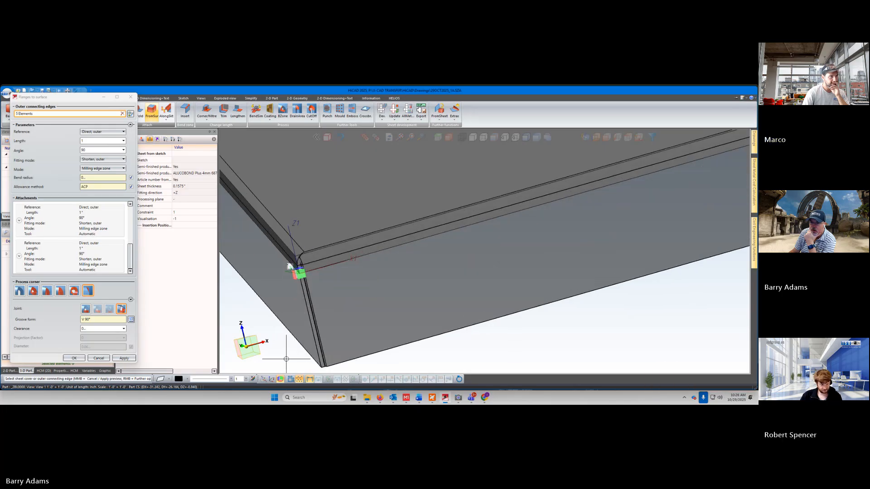
Step: Set the corner clearance to 0, create the flanges on the panel and inspect the finished corner at the origin
{"action": "left_click", "coordinate": [123, 329]}
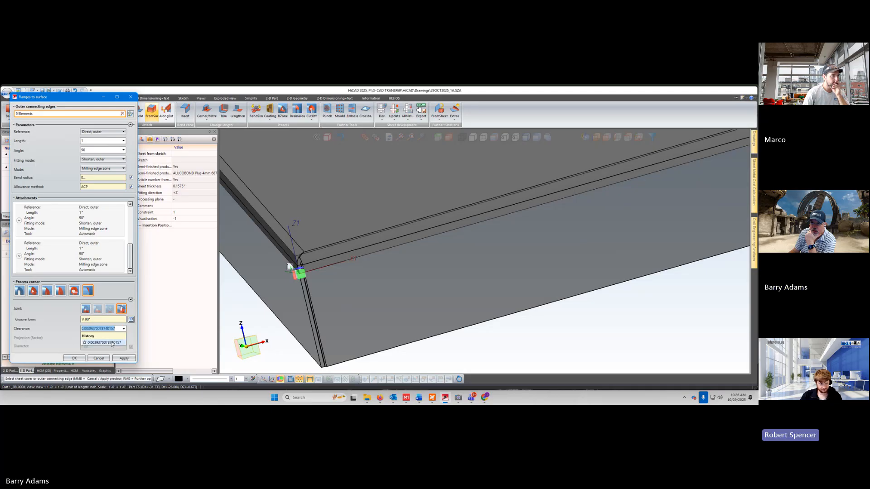
{"action": "left_click", "coordinate": [112, 343]}
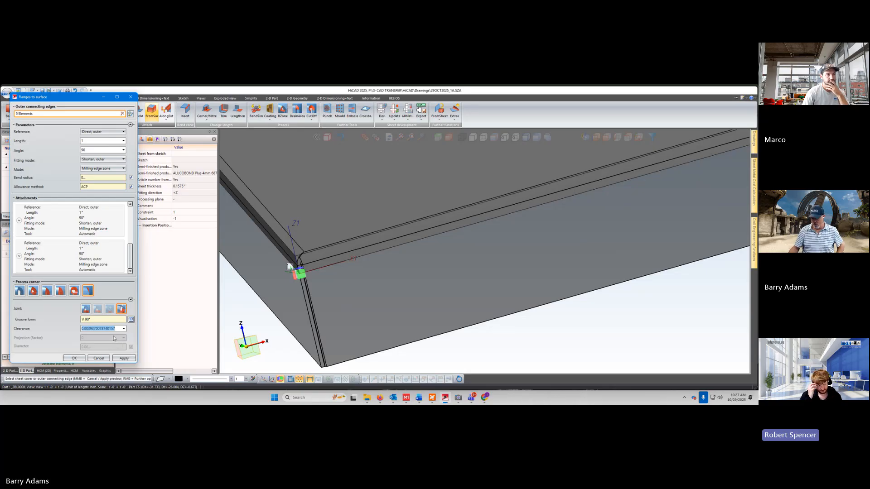
{"action": "type", "text": "0"}
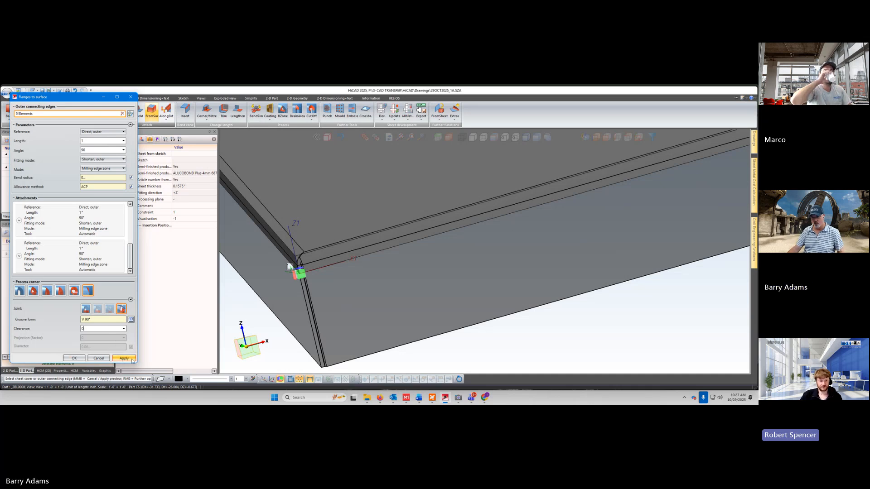
{"action": "left_click", "coordinate": [74, 359]}
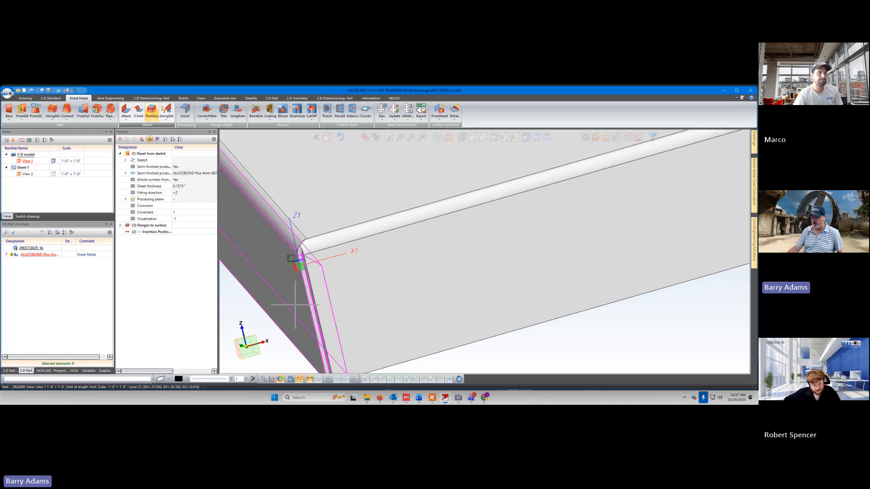
{"action": "scroll", "coordinate": [295, 305], "scroll_direction": "up", "scroll_amount": 2}
{"action": "scroll", "coordinate": [308, 312], "scroll_direction": "down", "scroll_amount": 4}
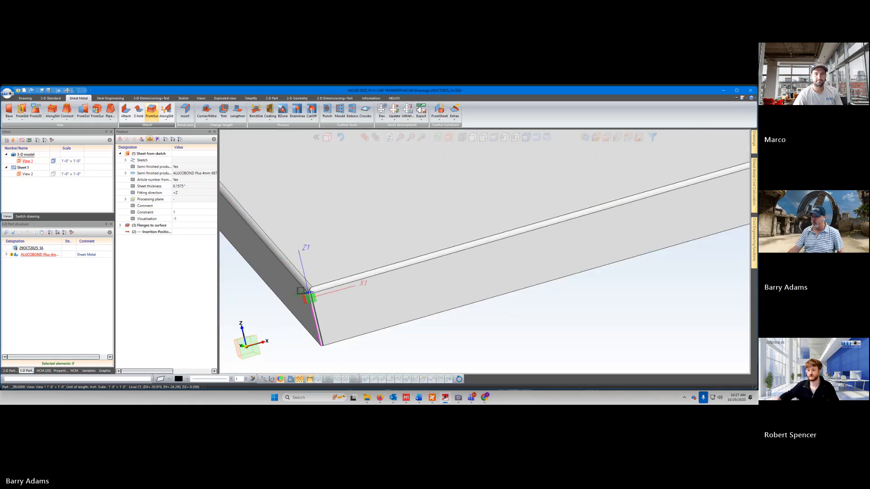
{"action": "scroll", "coordinate": [311, 313], "scroll_direction": "down", "scroll_amount": 3}
{"action": "middle_click_drag", "start_coordinate": [313, 342], "coordinate": [286, 334]}
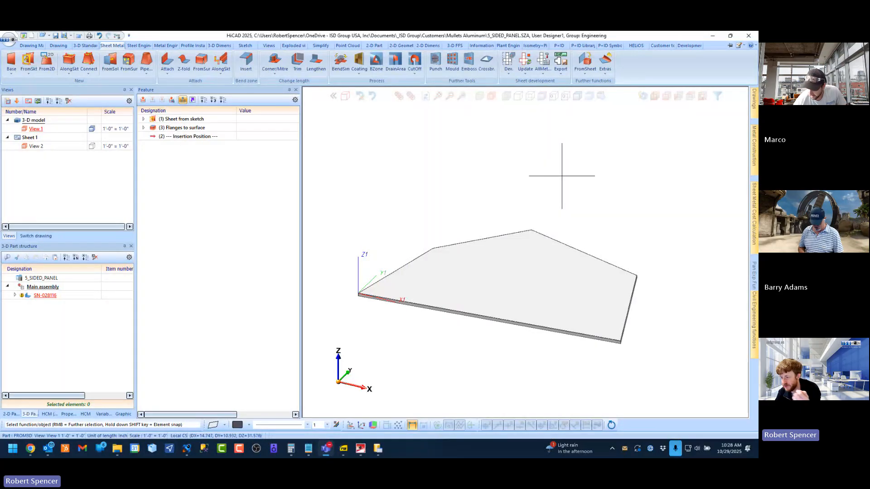
Step: In drawing 5_SIDED_PANEL, expand the panel's Flanges to surface feature and open its length value for editing
{"action": "scroll", "coordinate": [477, 278], "scroll_direction": "up", "scroll_amount": 2}
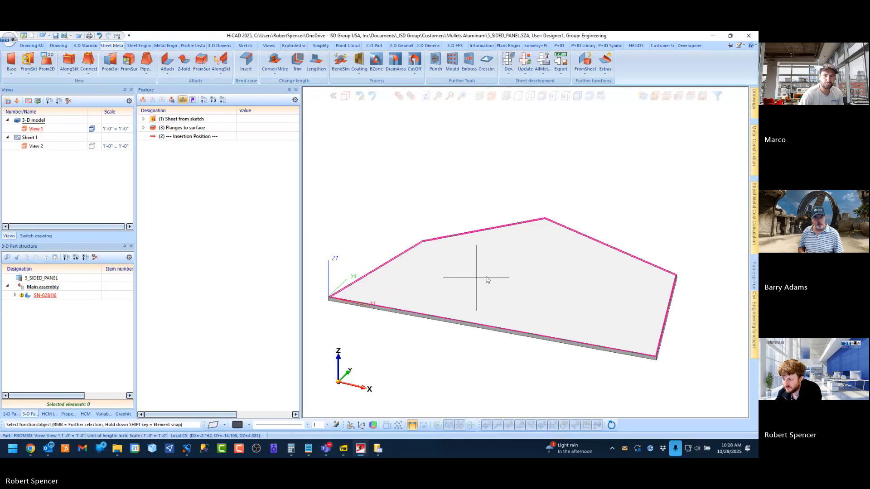
{"action": "mouse_move", "coordinate": [486, 280]}
{"action": "middle_mouse_down"}
{"action": "mouse_move", "coordinate": [521, 276]}
{"action": "mouse_move", "coordinate": [498, 230]}
{"action": "mouse_move", "coordinate": [487, 278]}
{"action": "middle_mouse_up"}
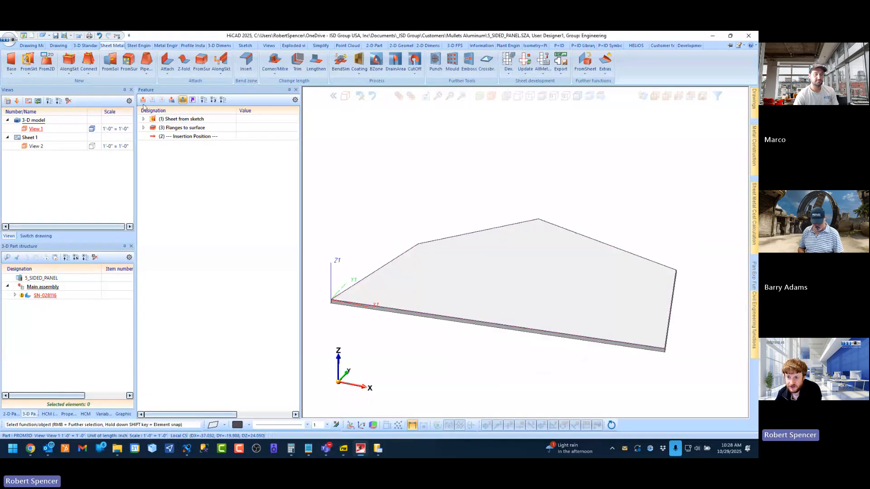
{"action": "left_click", "coordinate": [143, 127]}
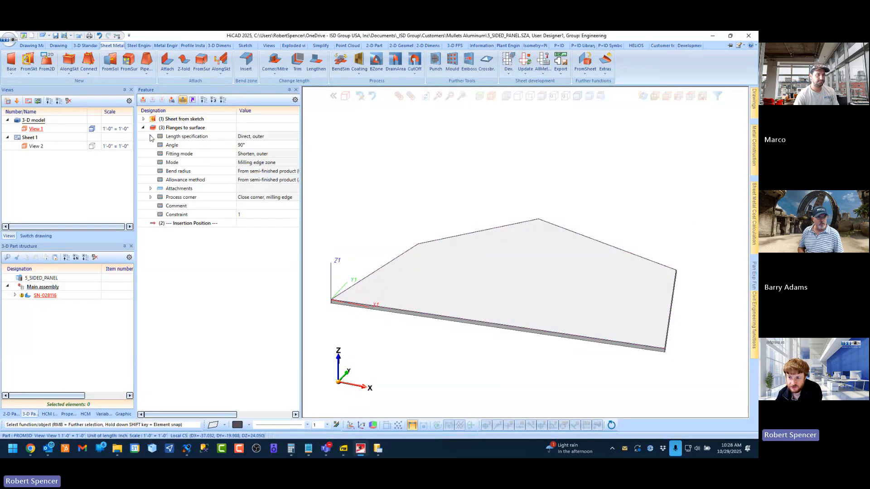
{"action": "left_click", "coordinate": [150, 137]}
{"action": "left_click", "coordinate": [256, 145]}
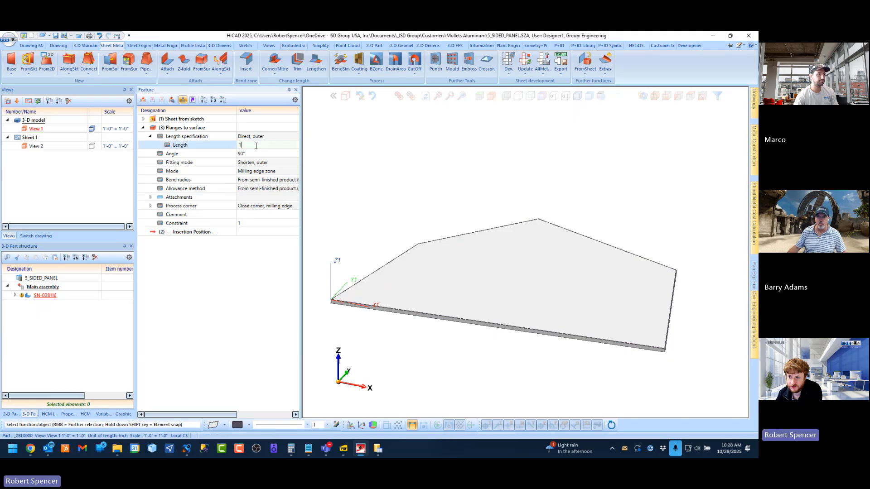
{"action": "double_click", "coordinate": [247, 145]}
{"action": "left_click_drag", "start_coordinate": [260, 144], "coordinate": [193, 146]}
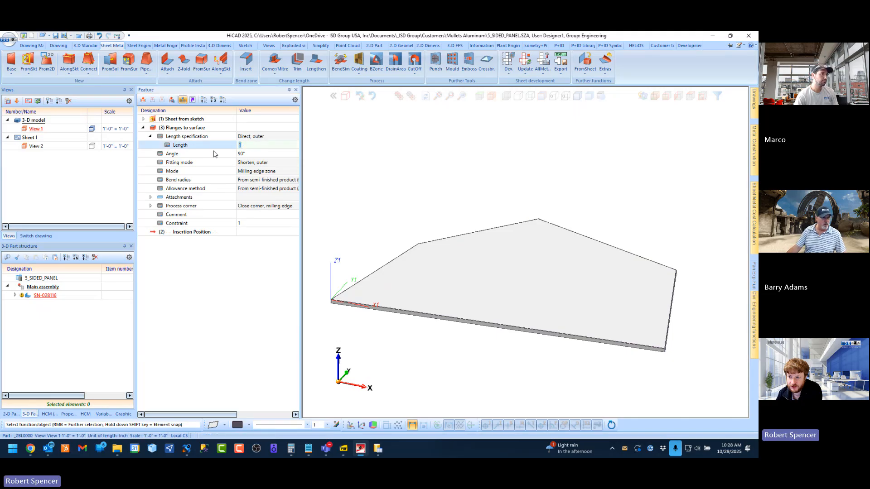
Step: Expand the feature's Attachments and its first four attachment entries to examine their individual edge settings
{"action": "left_click", "coordinate": [150, 197]}
{"action": "left_click", "coordinate": [157, 206]}
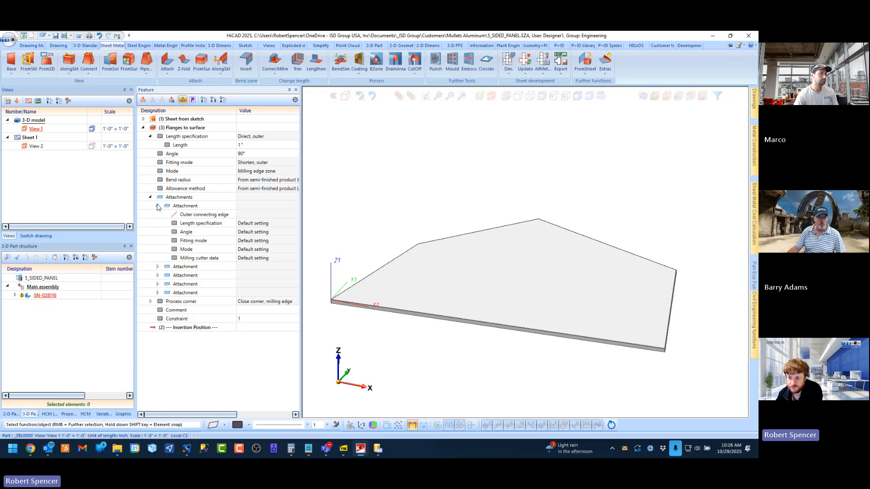
{"action": "left_click", "coordinate": [157, 267]}
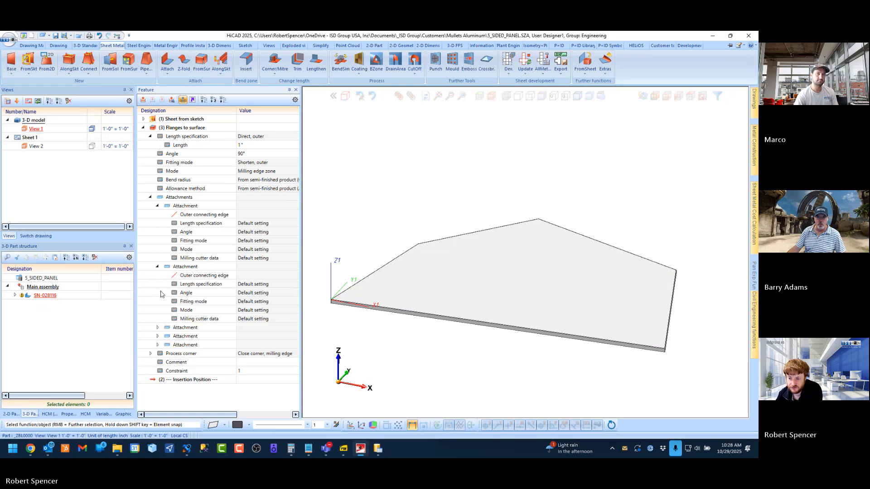
{"action": "left_click", "coordinate": [158, 328]}
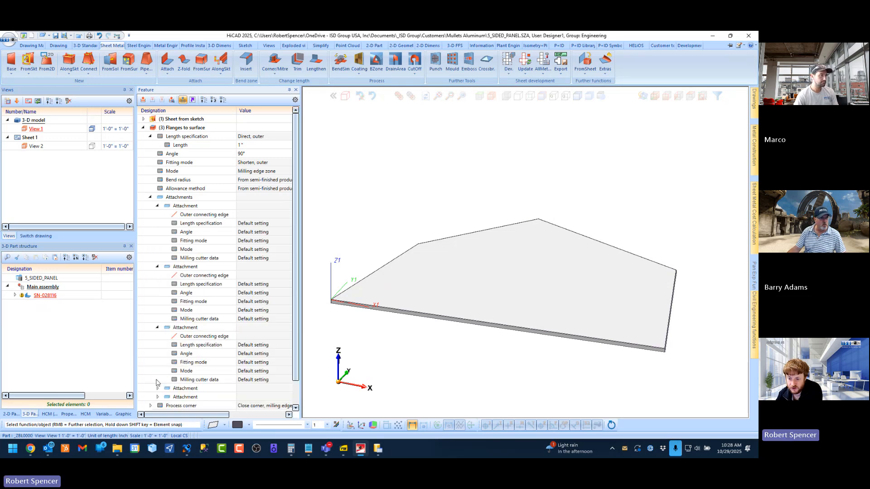
{"action": "left_click", "coordinate": [158, 388]}
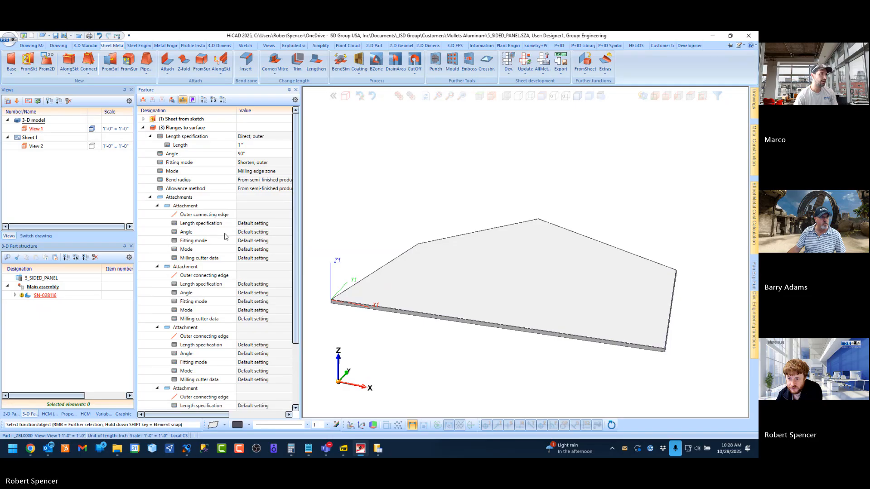
Step: Examine the formula option in the first attachment's length specification, leaving its default setting in place
{"action": "double_click", "coordinate": [201, 225]}
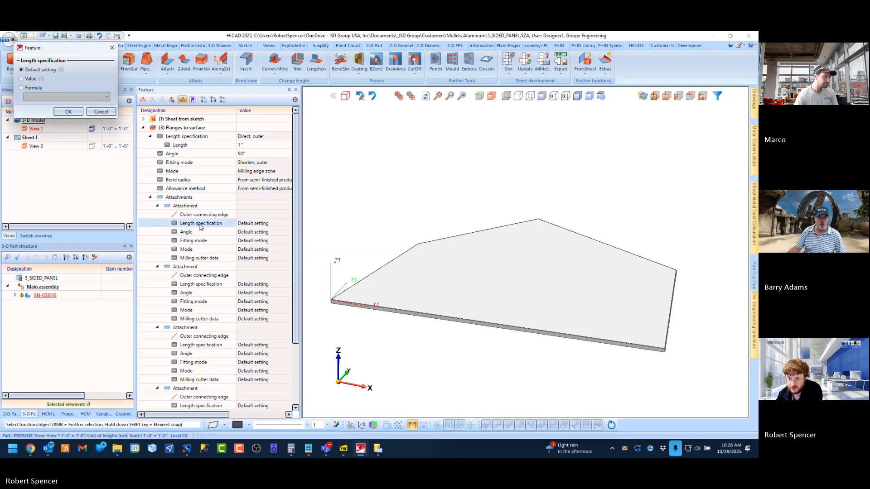
{"action": "left_click_drag", "start_coordinate": [52, 48], "coordinate": [83, 191]}
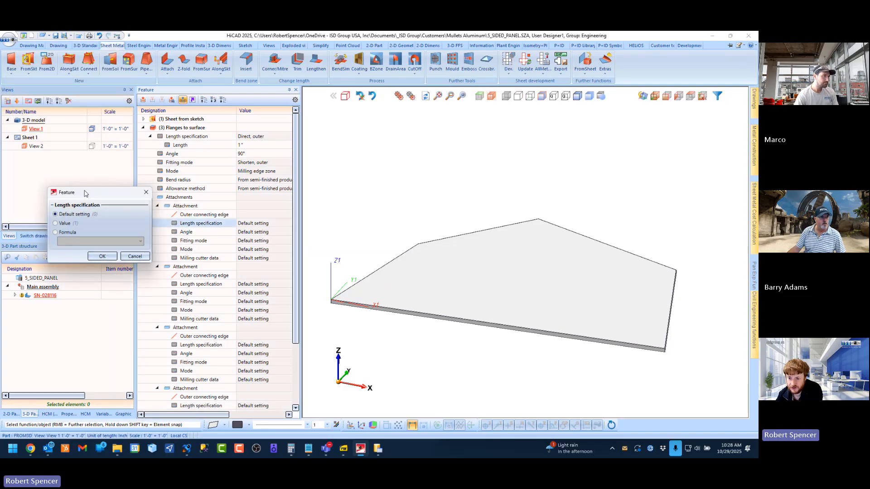
{"action": "left_click", "coordinate": [65, 232]}
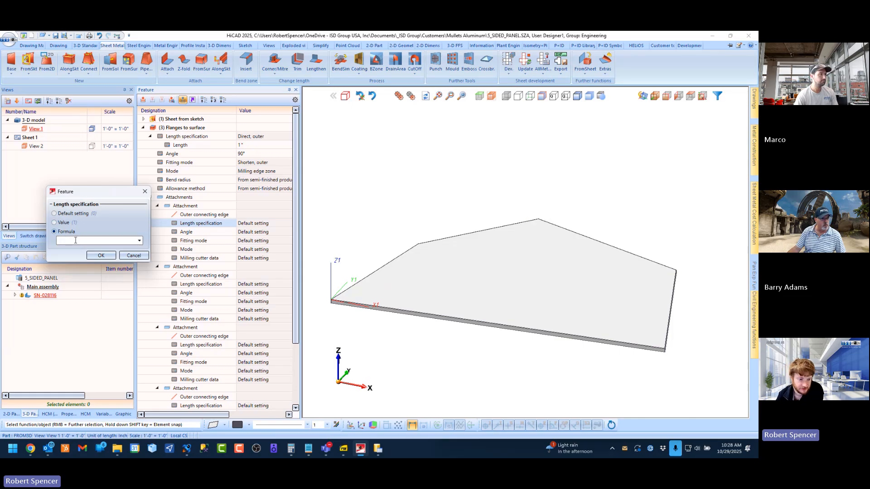
{"action": "left_click", "coordinate": [134, 256]}
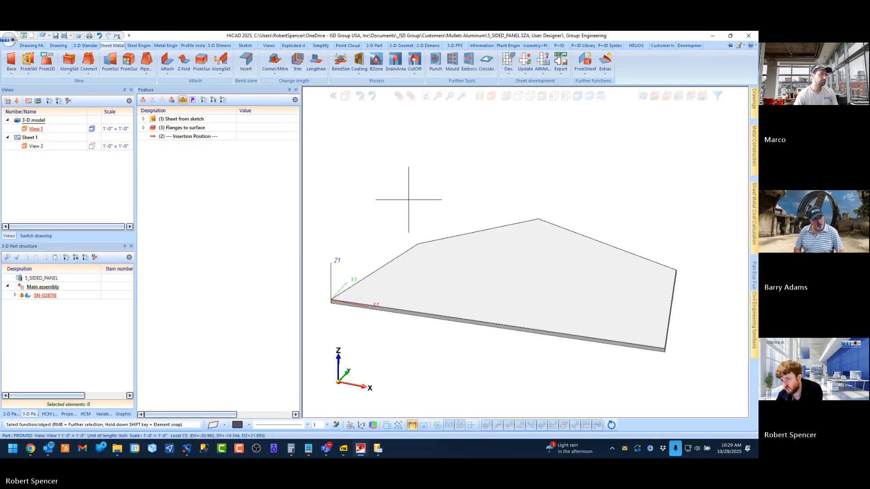
Step: Examine the Constraint value of the Flanges to surface feature and the flange settings of the Attach command
{"action": "scroll", "coordinate": [408, 194], "scroll_direction": "down", "scroll_amount": 2}
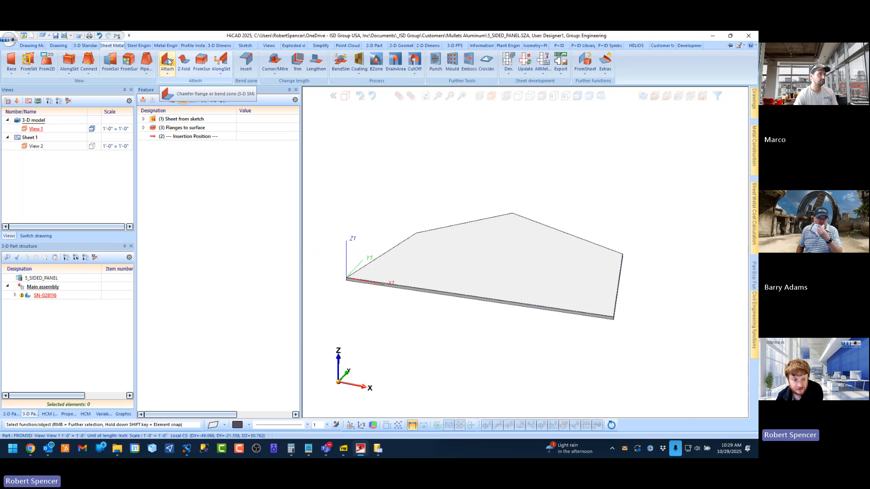
{"action": "left_click", "coordinate": [144, 128]}
{"action": "left_click", "coordinate": [173, 215]}
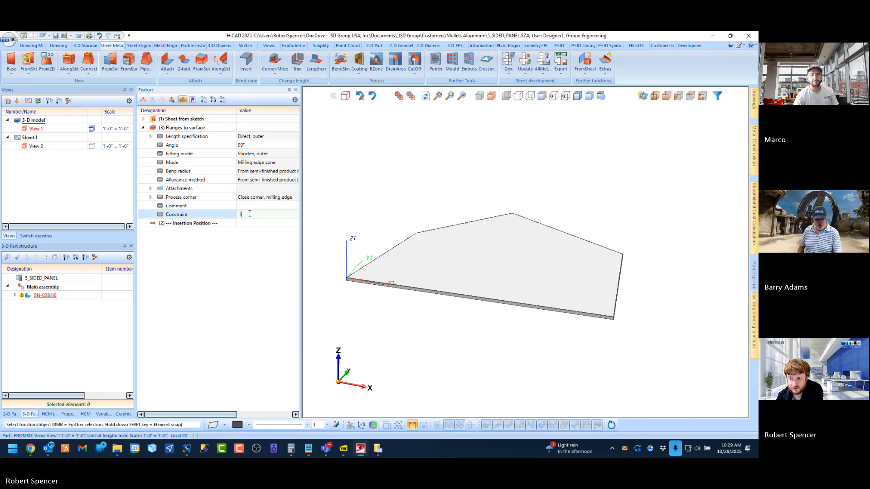
{"action": "left_click", "coordinate": [143, 128]}
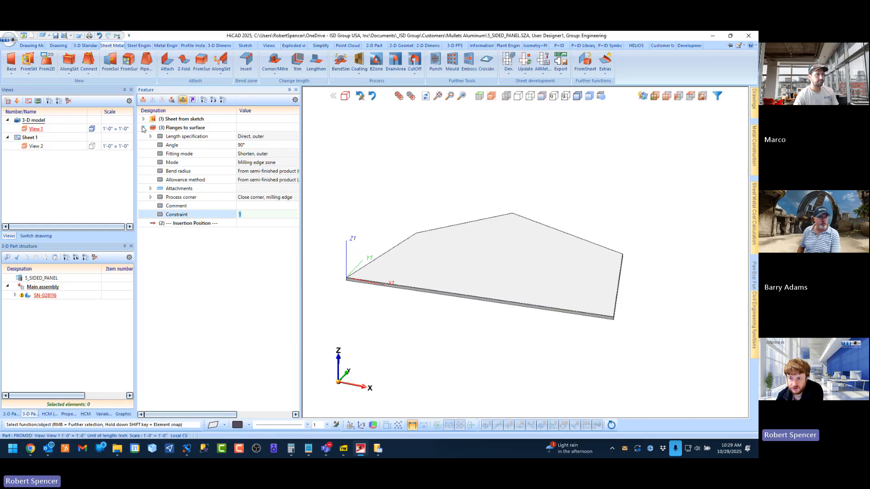
{"action": "left_click", "coordinate": [257, 128]}
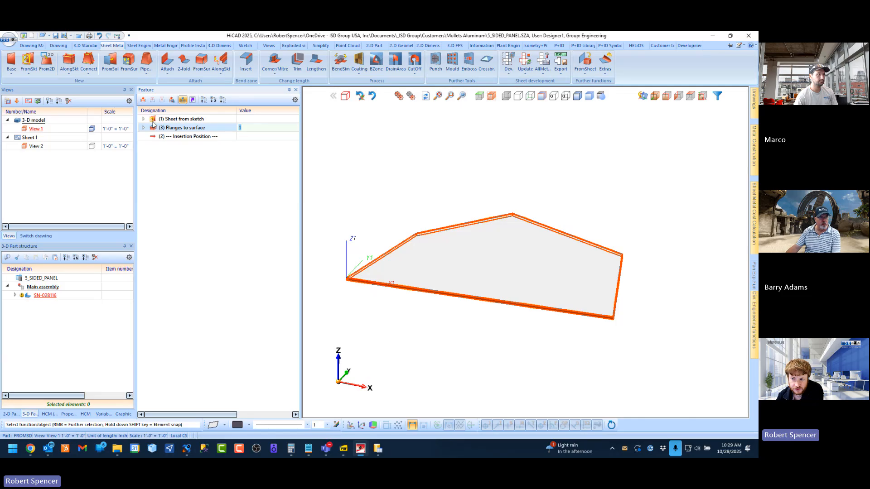
{"action": "left_click", "coordinate": [172, 130]}
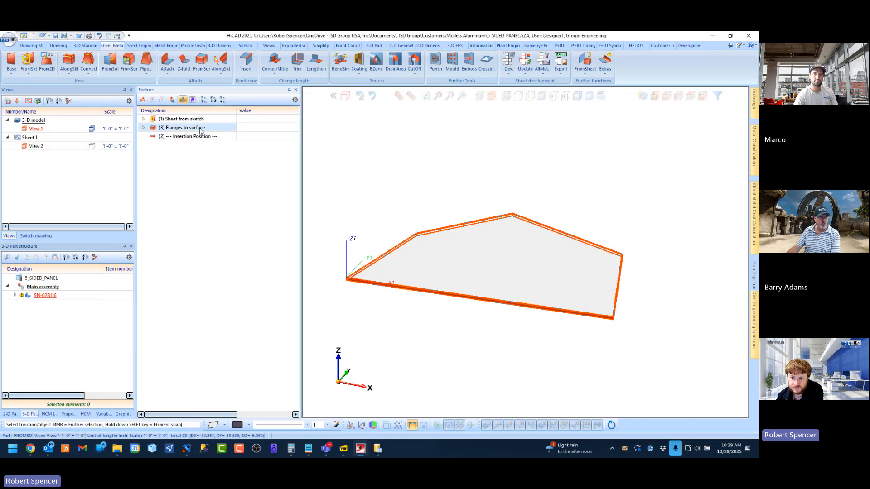
{"action": "left_click", "coordinate": [255, 128]}
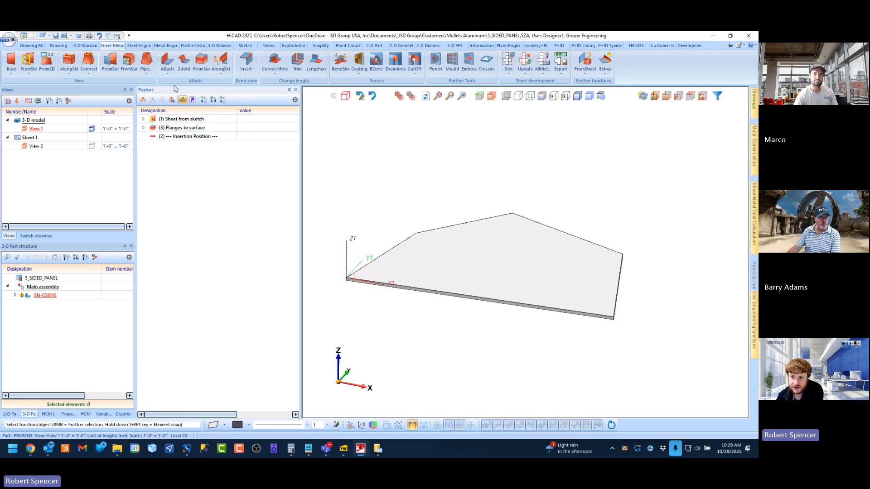
{"action": "left_click", "coordinate": [166, 62]}
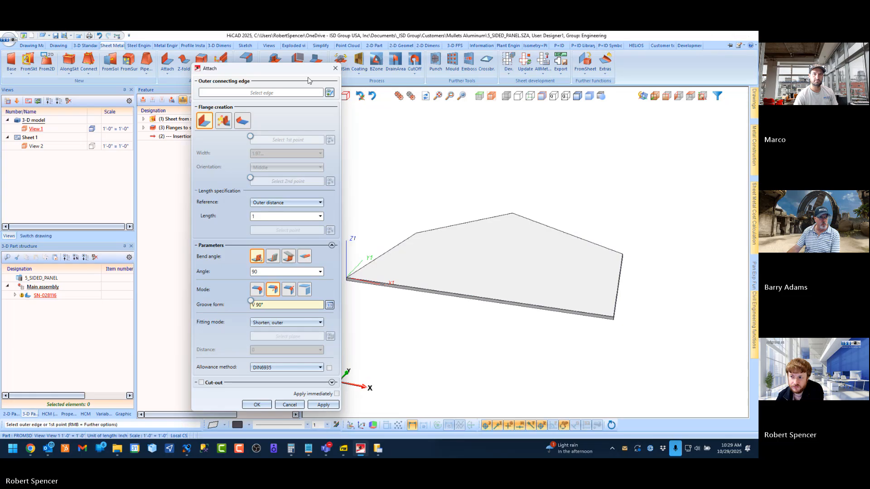
{"action": "left_click", "coordinate": [335, 68]}
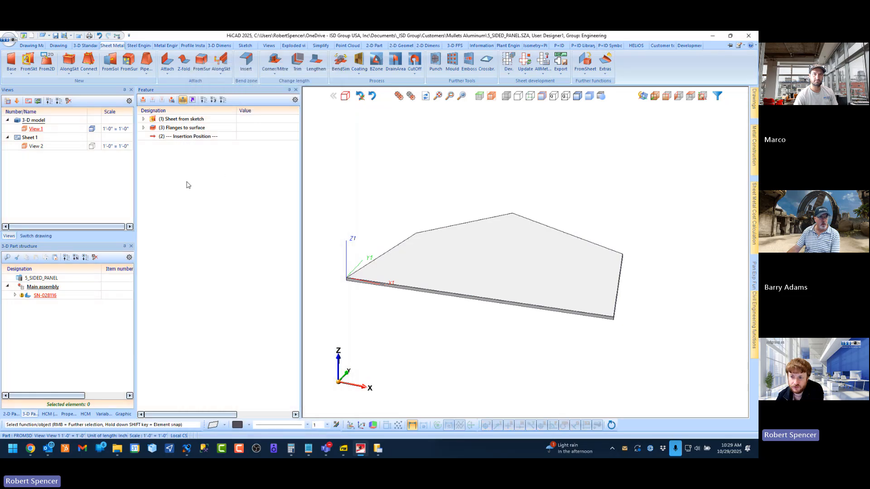
{"action": "left_click", "coordinate": [186, 128]}
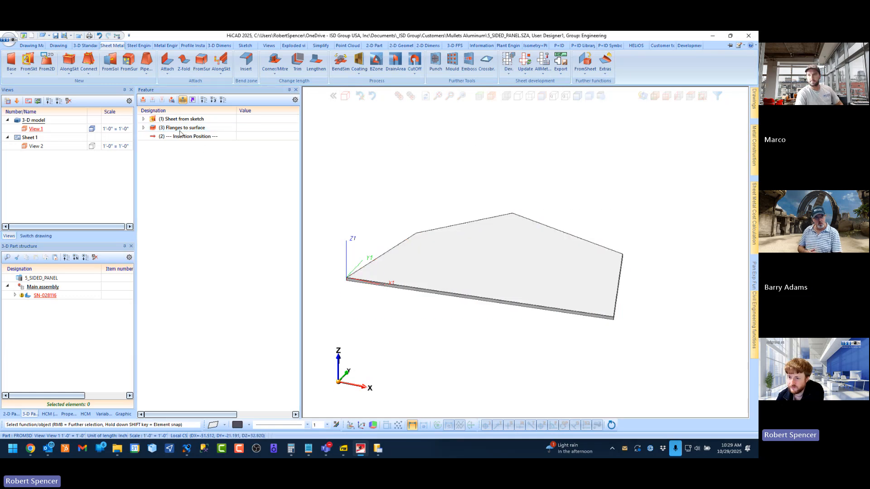
{"action": "scroll", "coordinate": [490, 241], "scroll_direction": "down", "scroll_amount": 2}
{"action": "scroll", "coordinate": [487, 275], "scroll_direction": "up", "scroll_amount": 4}
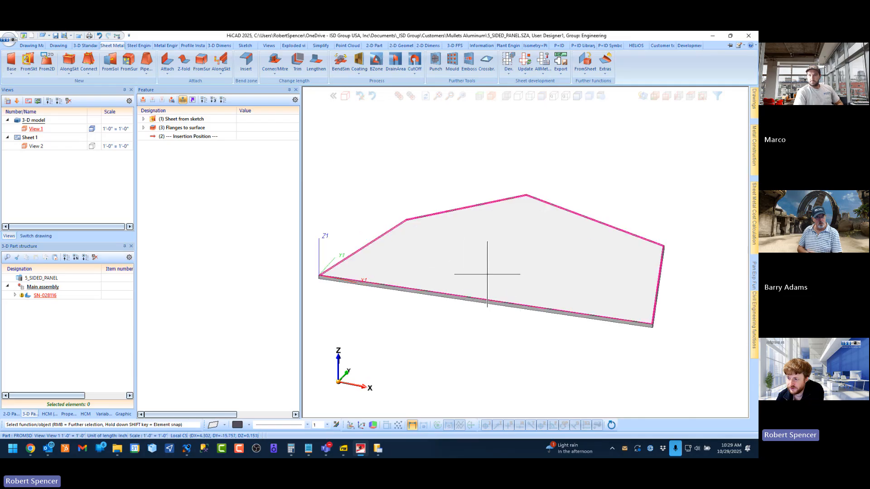
{"action": "scroll", "coordinate": [456, 269], "scroll_direction": "down", "scroll_amount": 2}
{"action": "mouse_move", "coordinate": [499, 266]}
{"action": "middle_mouse_down"}
{"action": "mouse_move", "coordinate": [510, 266]}
{"action": "mouse_move", "coordinate": [499, 266]}
{"action": "middle_mouse_up"}
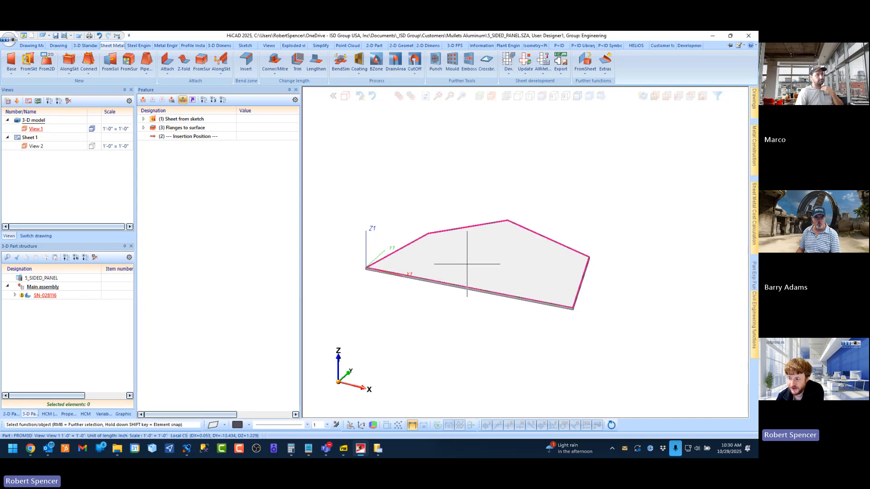
{"action": "middle_click_drag", "start_coordinate": [467, 264], "coordinate": [469, 264]}
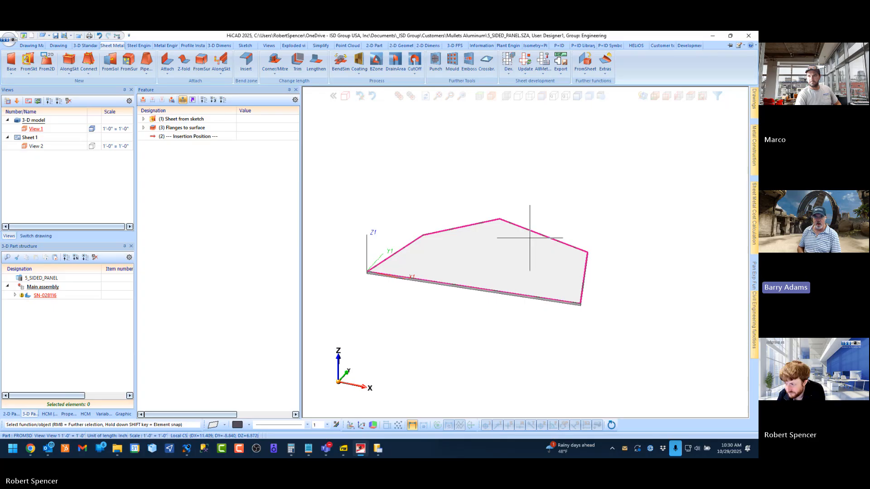
{"action": "left_click", "coordinate": [662, 96]}
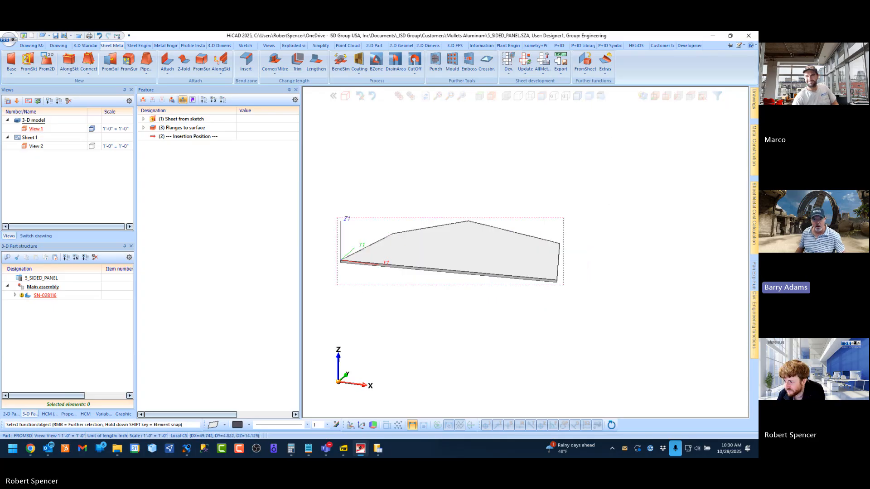
{"action": "left_click", "coordinate": [438, 96]}
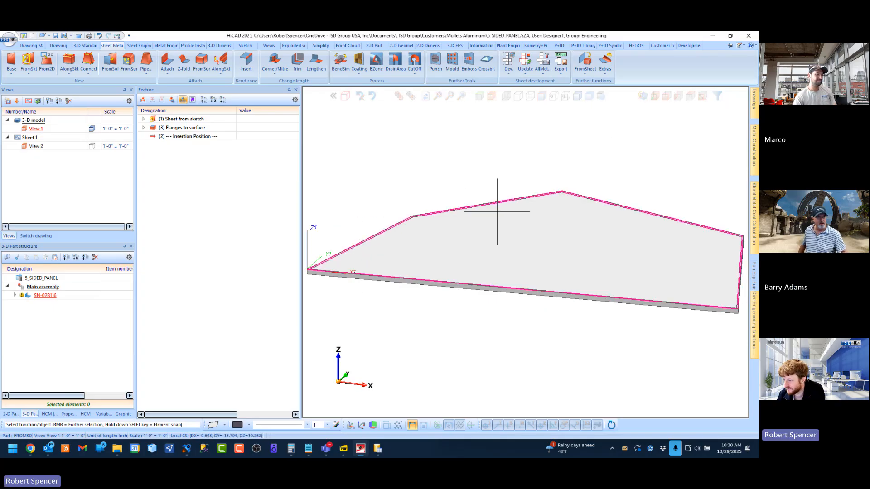
{"action": "scroll", "coordinate": [488, 228], "scroll_direction": "down", "scroll_amount": 3}
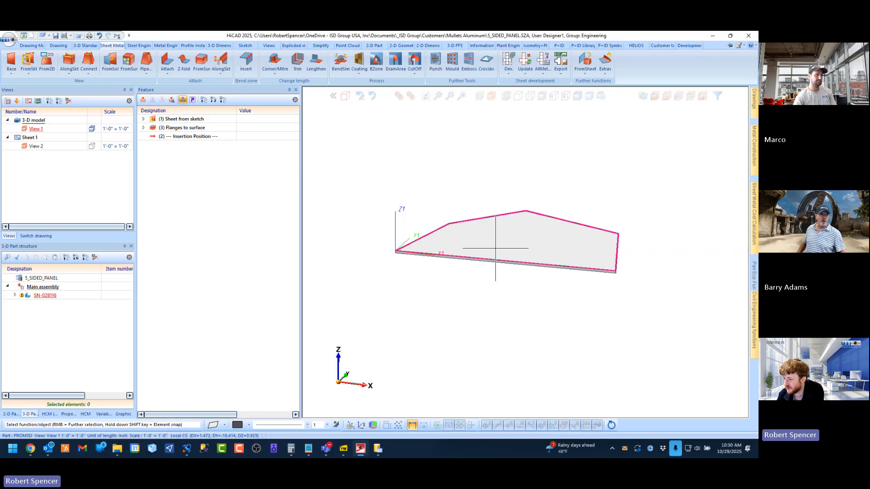
{"action": "scroll", "coordinate": [495, 253], "scroll_direction": "up", "scroll_amount": 1}
{"action": "scroll", "coordinate": [472, 204], "scroll_direction": "up", "scroll_amount": 1}
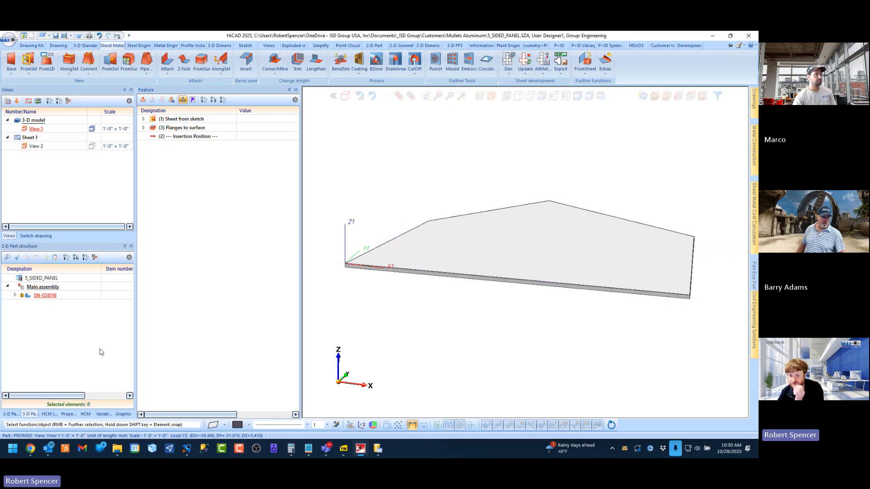
Step: Show the ALUCOBOND panel's variables and set i_nr to 4 for a four-sided shape
{"action": "left_click", "coordinate": [103, 414]}
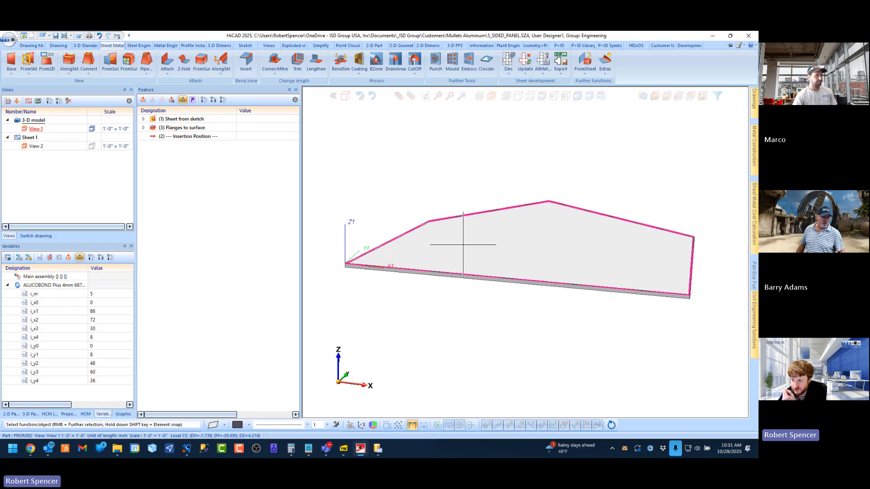
{"action": "left_click", "coordinate": [102, 294]}
{"action": "left_click_drag", "start_coordinate": [79, 295], "coordinate": [75, 295]}
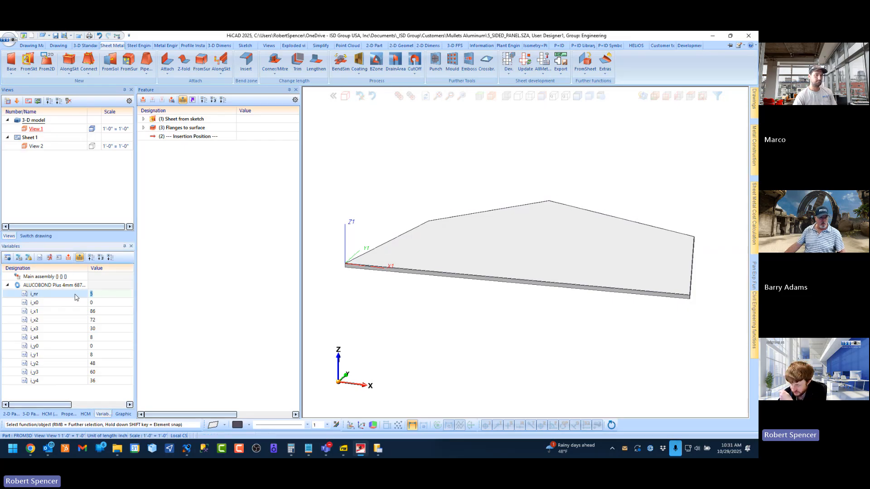
{"action": "key", "text": "Return"}
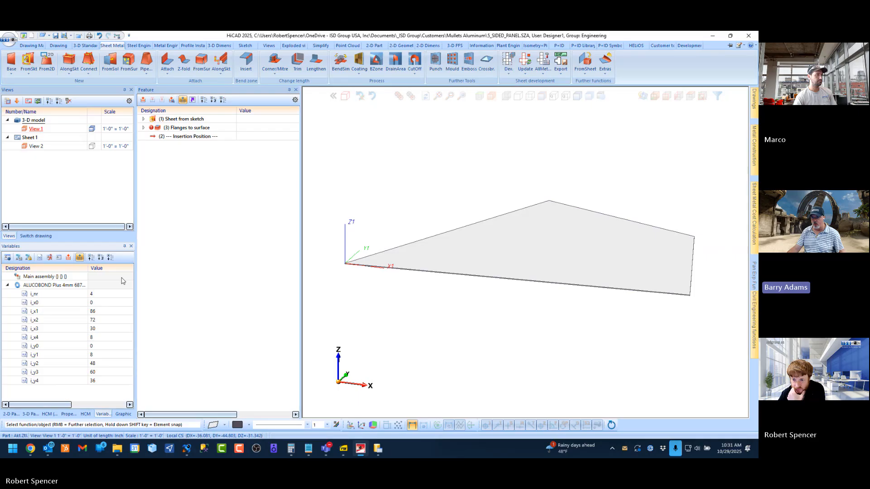
Step: Restore the five-sided panel shape by setting the variable i_nr to 5
{"action": "double_click", "coordinate": [92, 295]}
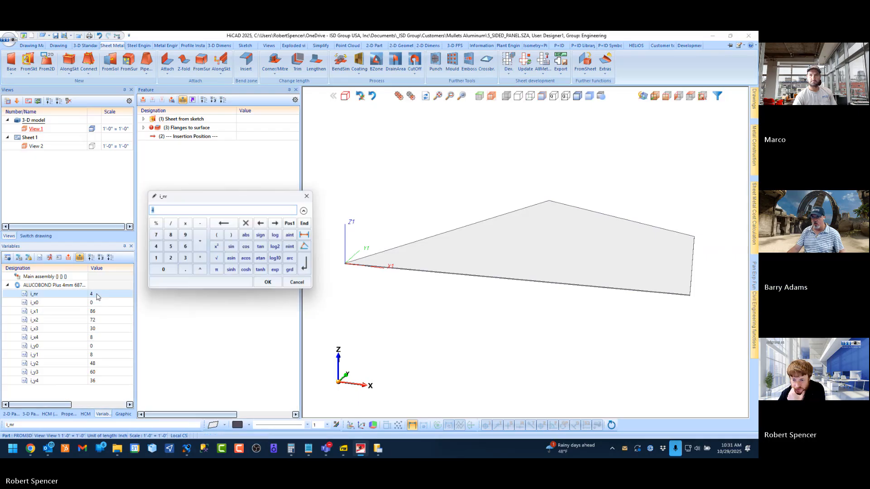
{"action": "left_click", "coordinate": [297, 285]}
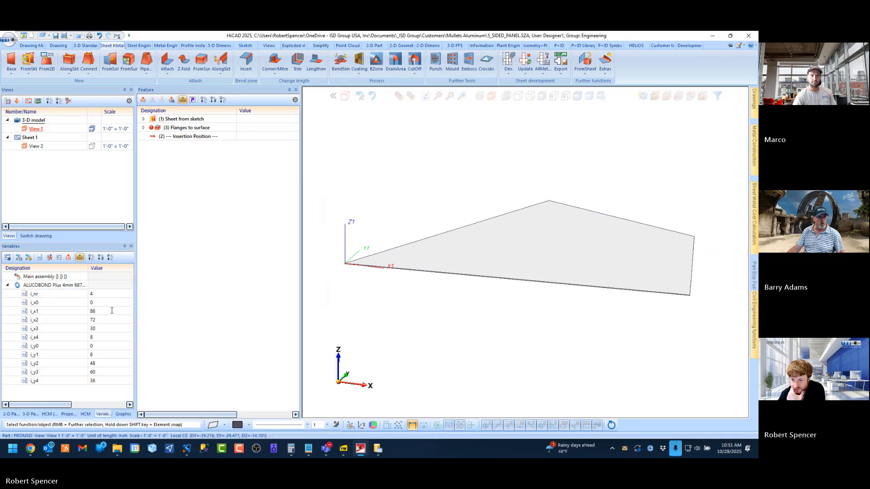
{"action": "left_click", "coordinate": [100, 296]}
{"action": "type", "text": "5"}
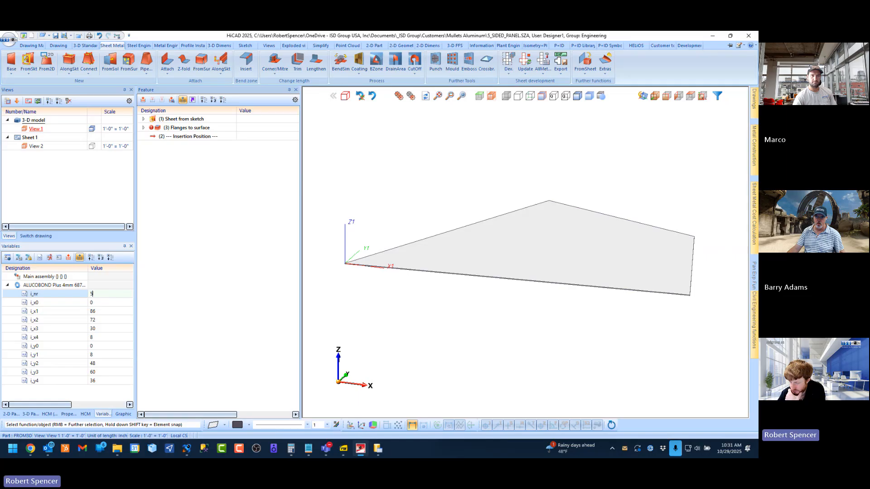
{"action": "key", "text": "Return"}
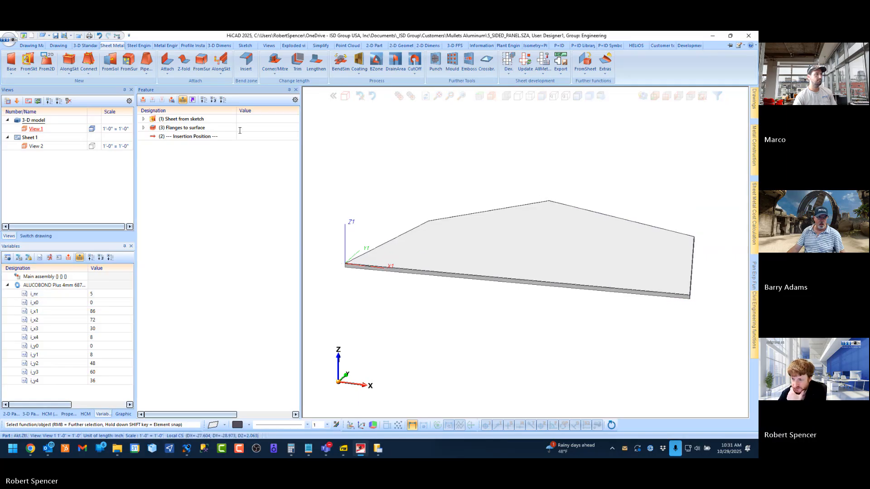
Step: Give the Flanges to surface feature the constraint i_nr=5
{"action": "left_click", "coordinate": [243, 127]}
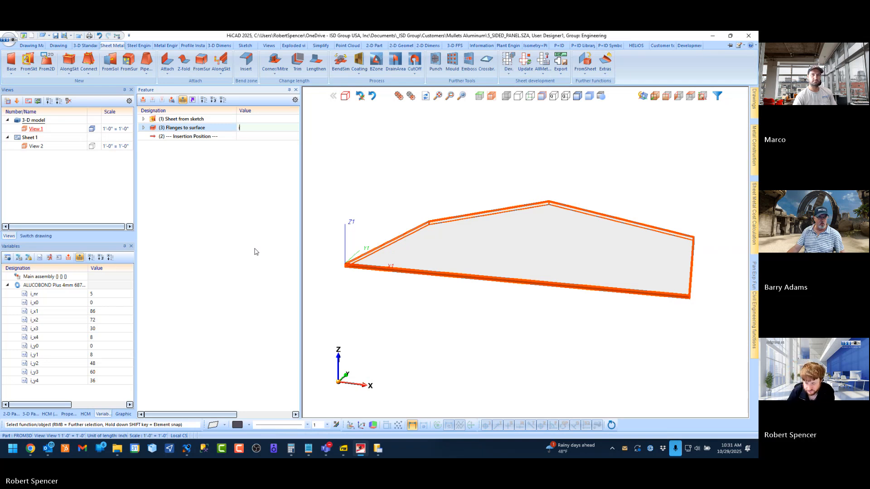
{"action": "type", "text": "i_nr"}
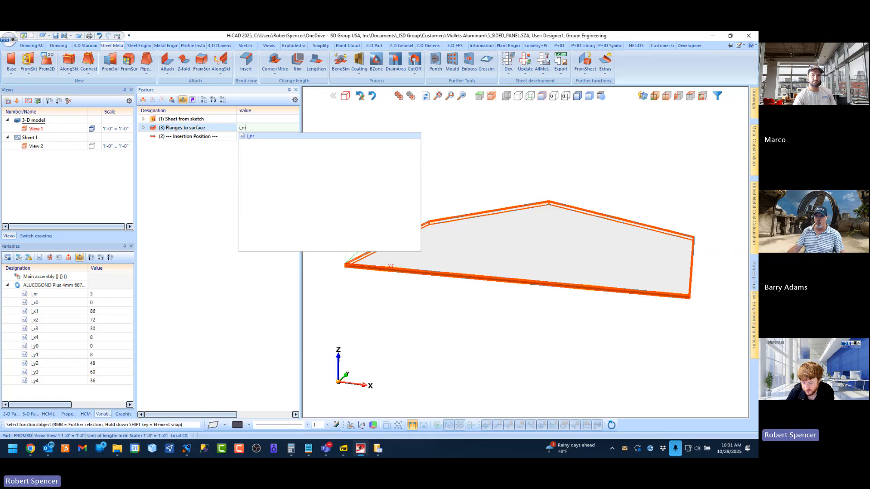
{"action": "type", "text": "=5"}
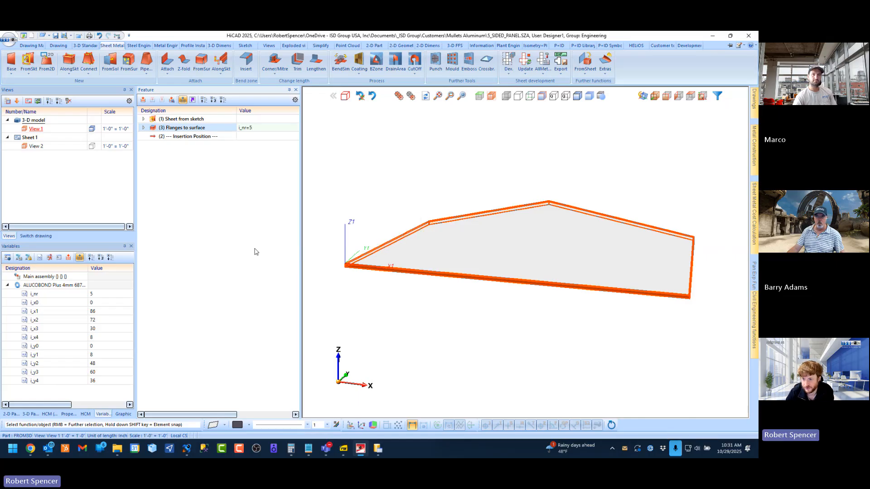
{"action": "key", "text": "Return"}
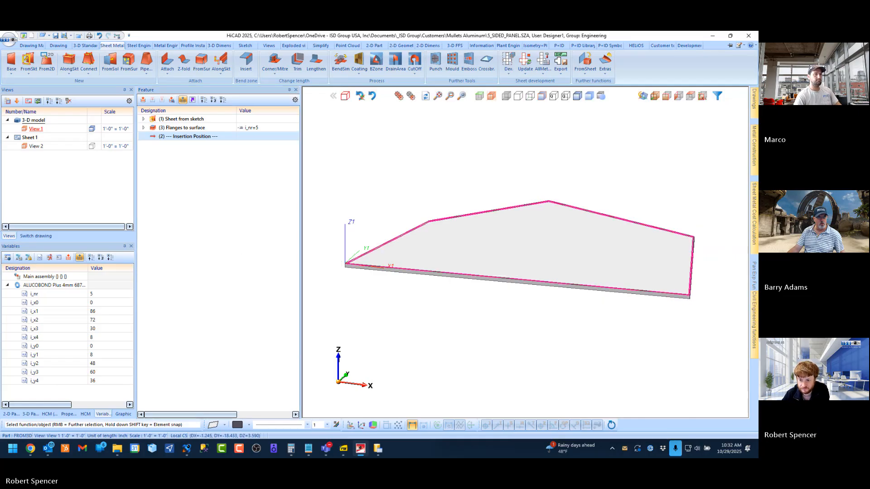
Step: Set the panel variable i_nr to 4 to switch to the four-sided variant
{"action": "double_click", "coordinate": [99, 296]}
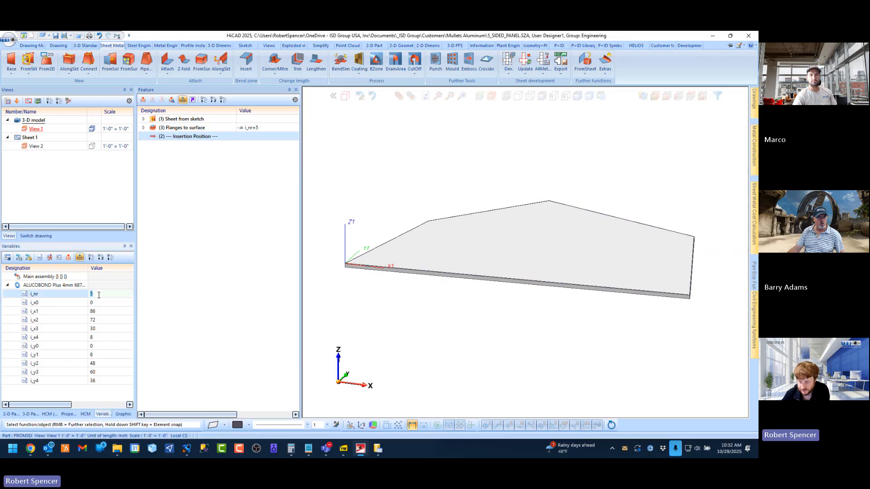
{"action": "type", "text": "4"}
{"action": "key", "text": "Return"}
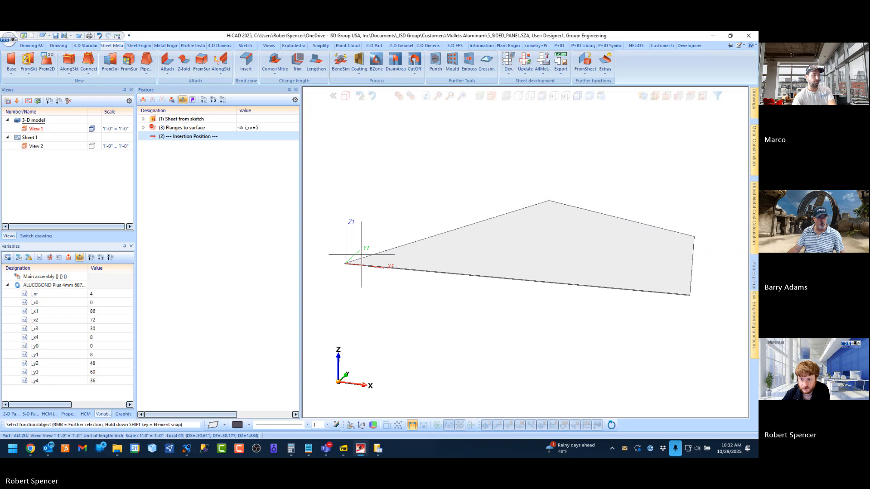
Step: Attach flanges from the surface to the outer edges of the four-sided panel and show the part structure
{"action": "left_click", "coordinate": [202, 63]}
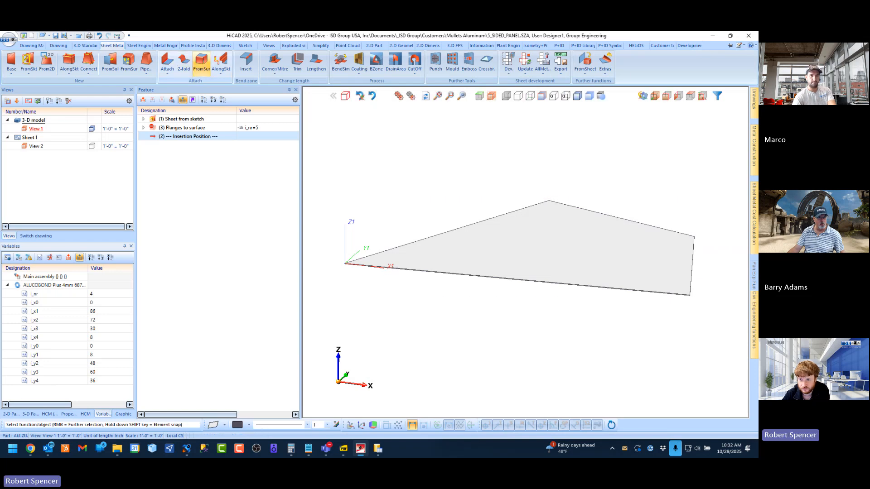
{"action": "left_click", "coordinate": [481, 243]}
{"action": "left_click", "coordinate": [119, 417]}
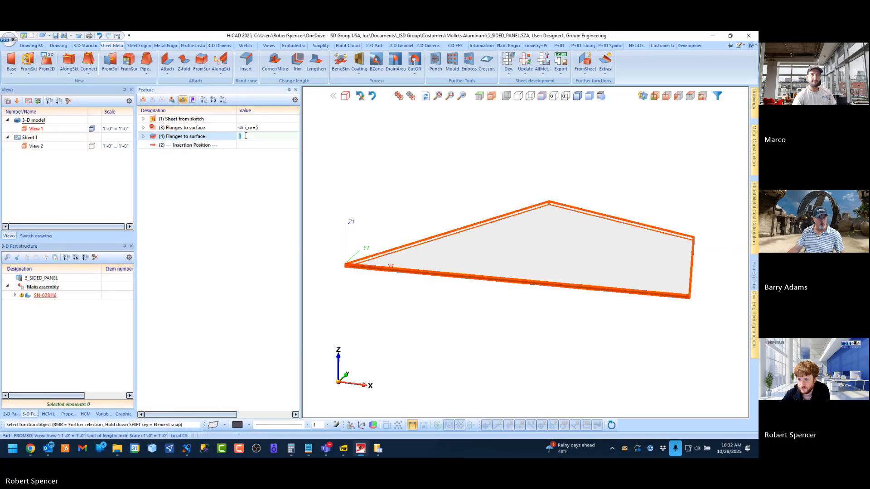
Step: Give the second Flanges to surface feature the constraint i_nr=4
{"action": "left_click", "coordinate": [240, 136]}
{"action": "type", "text": "i_"}
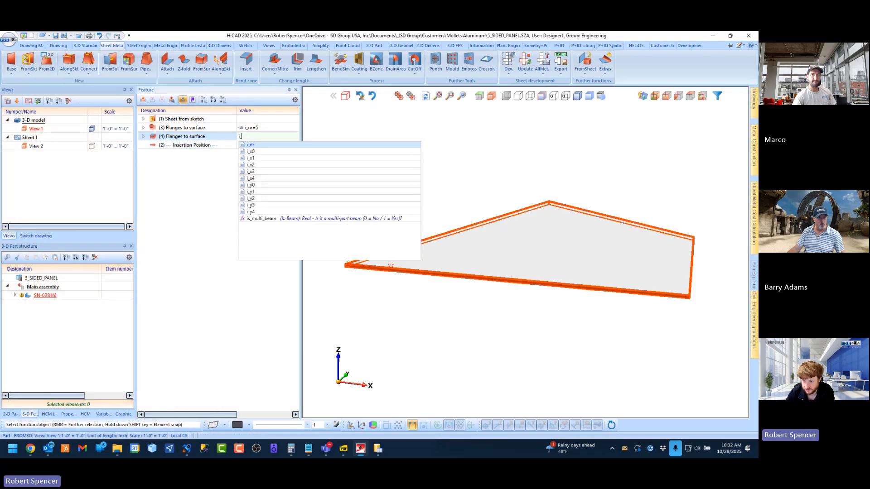
{"action": "type", "text": "nr=4"}
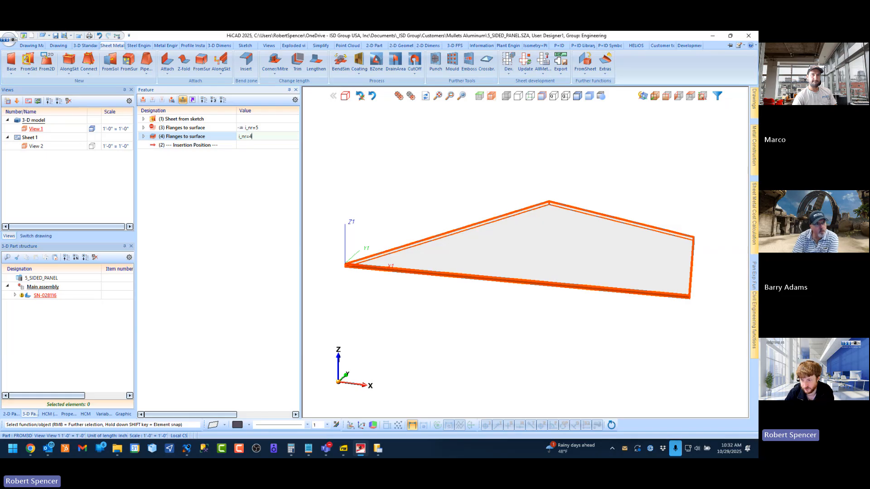
{"action": "key", "text": "Return"}
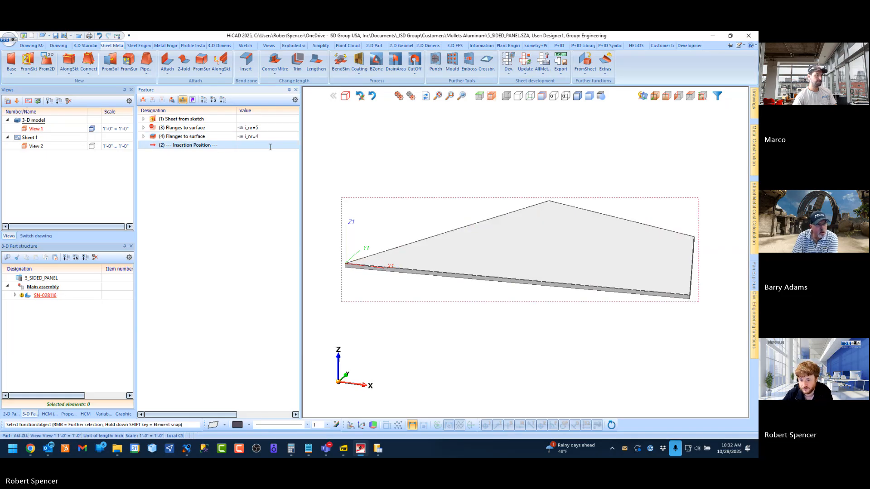
Step: Test the flange constraints by setting the panel variable i_nr to 5 and back to 4
{"action": "left_click", "coordinate": [103, 415]}
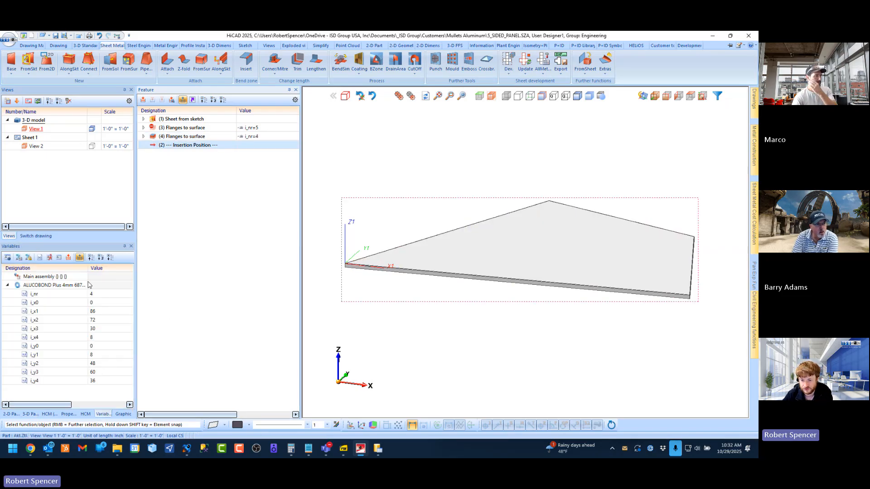
{"action": "double_click", "coordinate": [97, 294]}
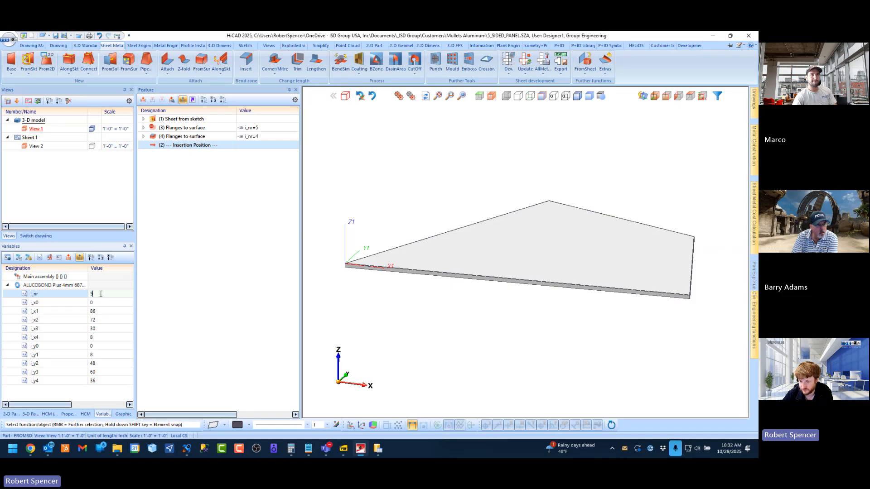
{"action": "type", "text": "5"}
{"action": "key", "text": "Return"}
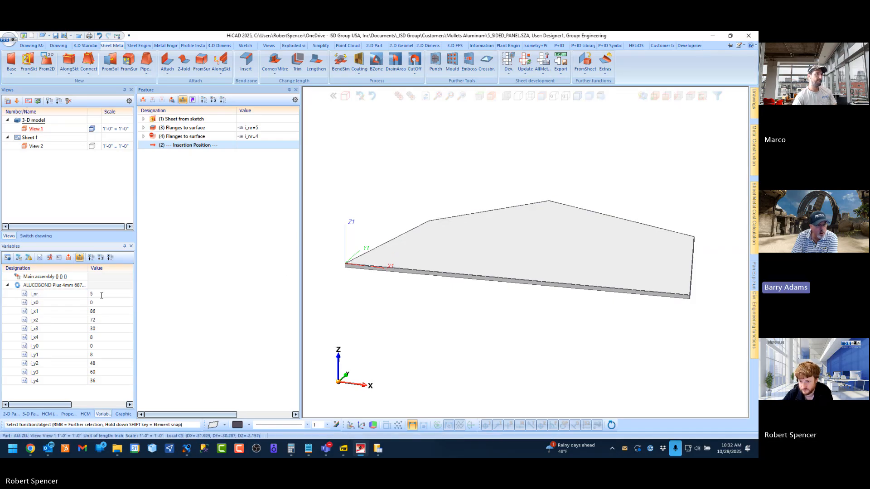
{"action": "double_click", "coordinate": [95, 294]}
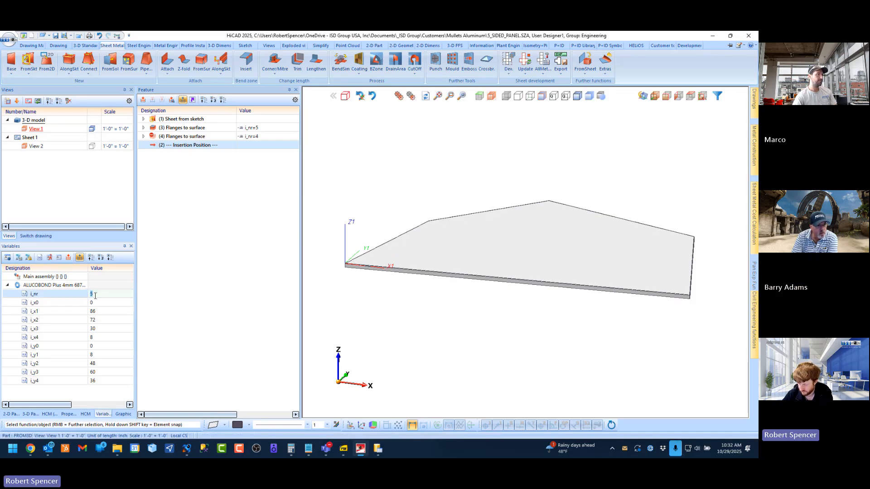
{"action": "type", "text": "4"}
{"action": "key", "text": "Return"}
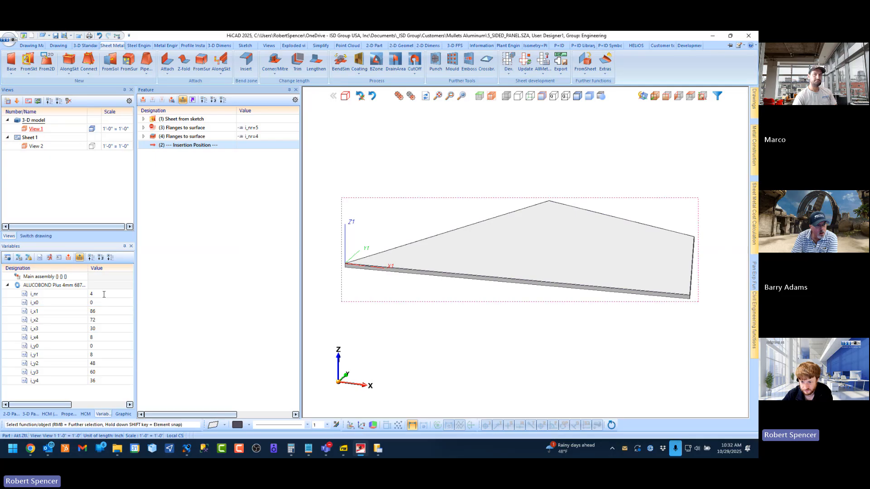
Step: Set the panel variable i_nr to 3 to switch to the three-sided variant
{"action": "double_click", "coordinate": [104, 294]}
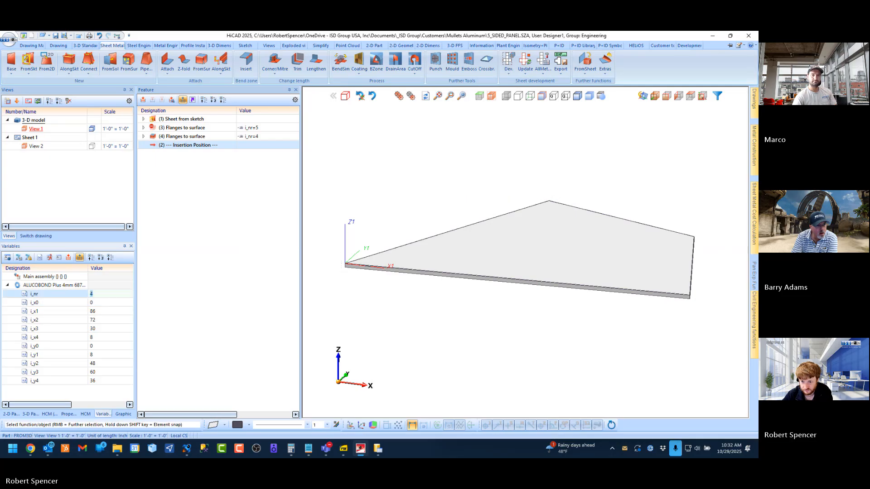
{"action": "type", "text": "3"}
{"action": "key", "text": "Return"}
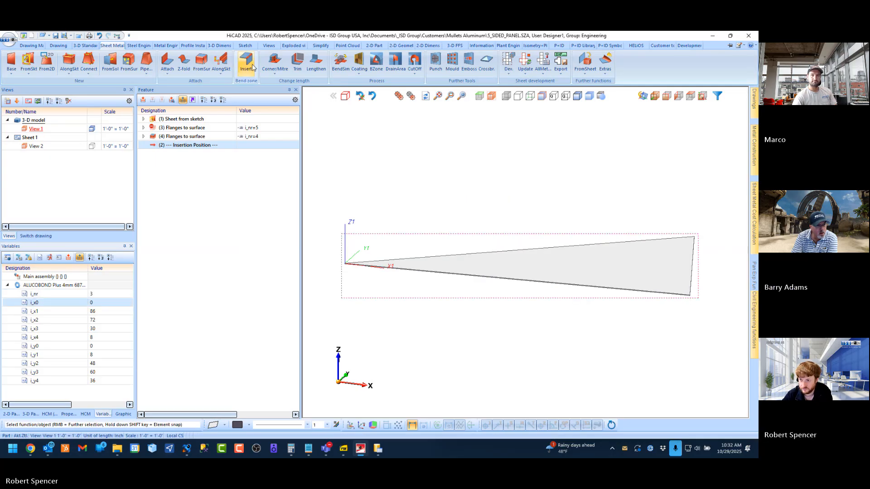
Step: Attach flanges from the surface to all outer edges of the three-sided panel, using length 1, angle 90 and the Milling edge zone mode
{"action": "left_click", "coordinate": [201, 62]}
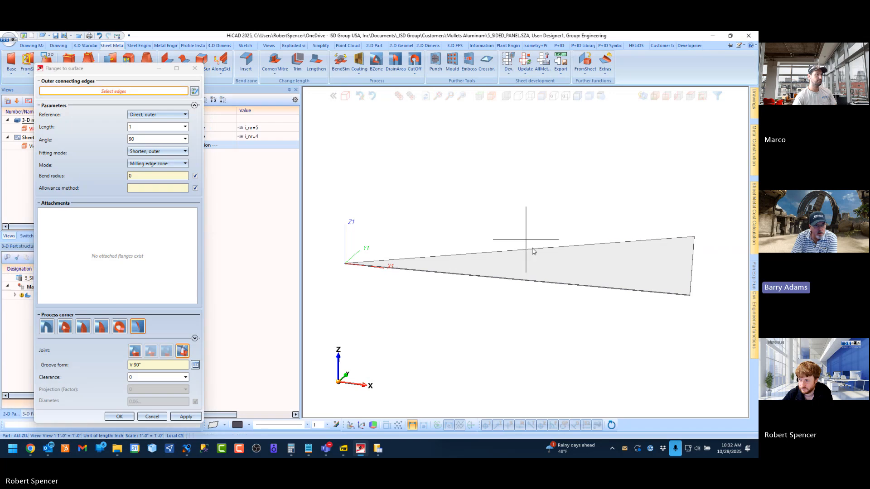
{"action": "left_click", "coordinate": [536, 275]}
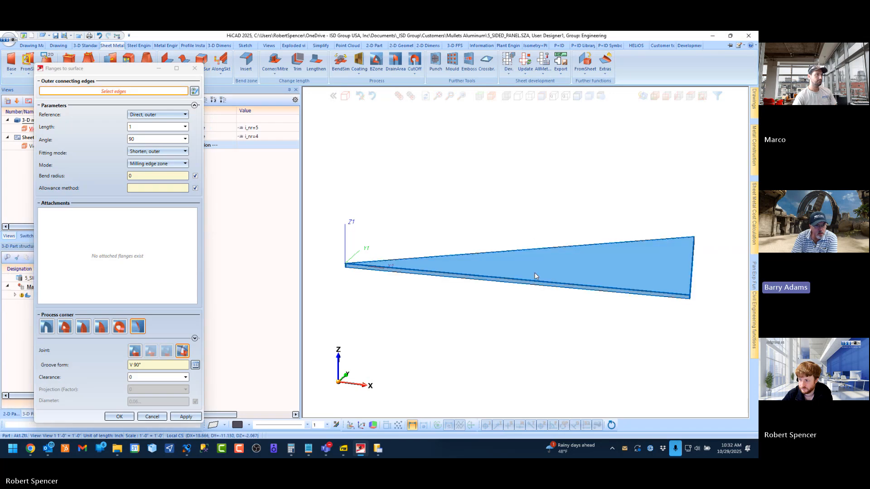
{"action": "middle_click", "coordinate": [504, 317]}
{"action": "middle_click", "coordinate": [504, 317]}
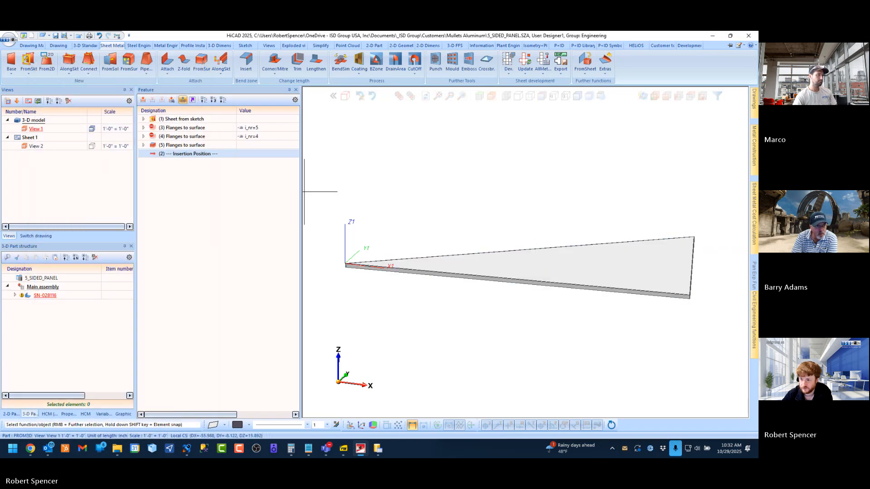
Step: Give the third Flanges to surface feature the constraint i_nr=3
{"action": "double_click", "coordinate": [249, 145]}
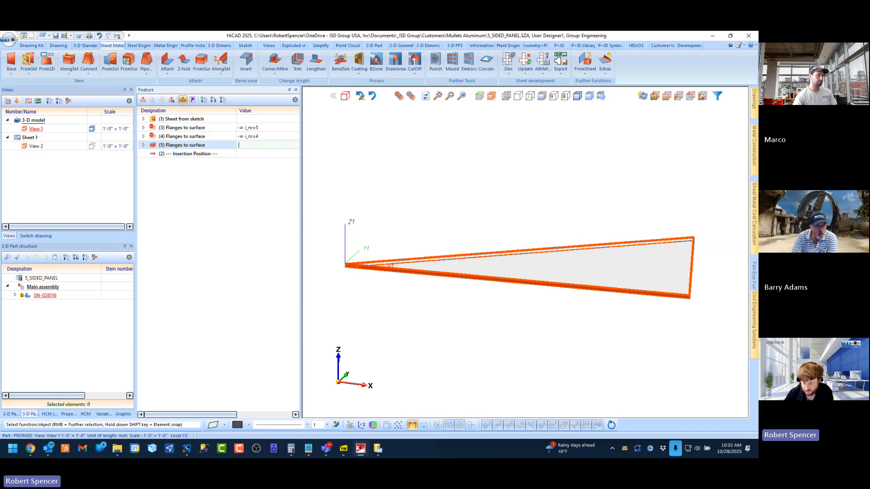
{"action": "type", "text": "i_nr"}
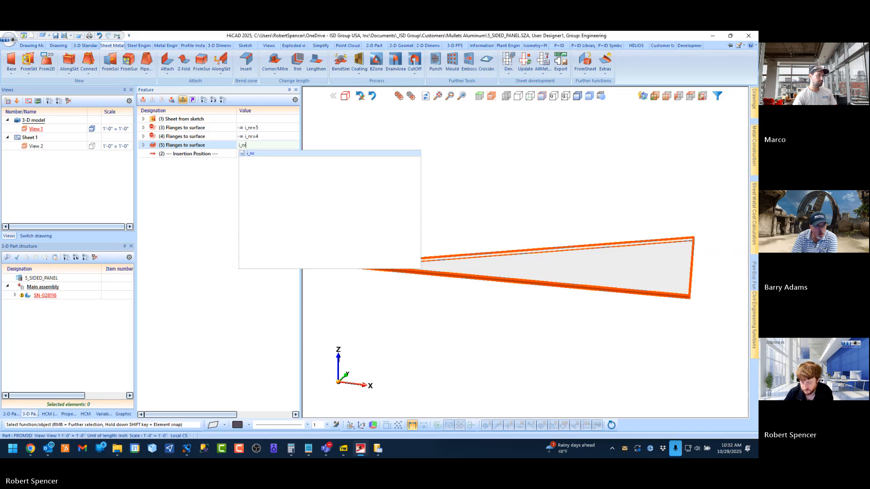
{"action": "type", "text": "="}
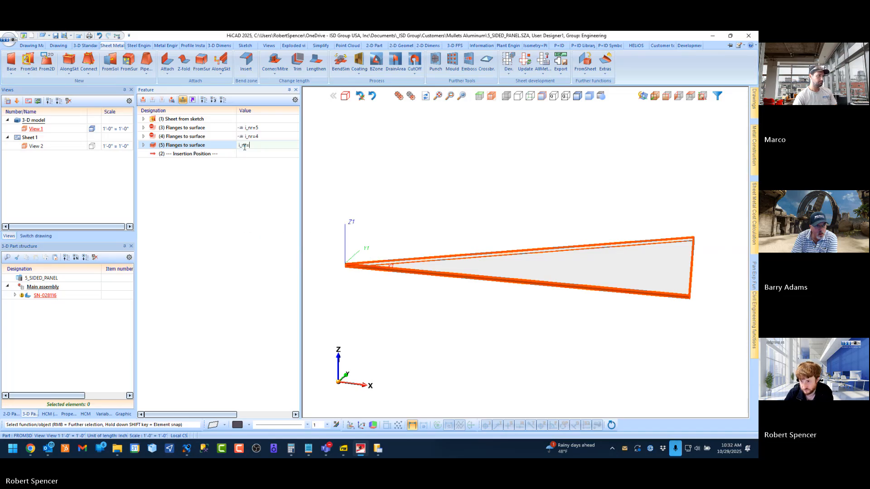
{"action": "type", "text": "3"}
{"action": "key", "text": "Return"}
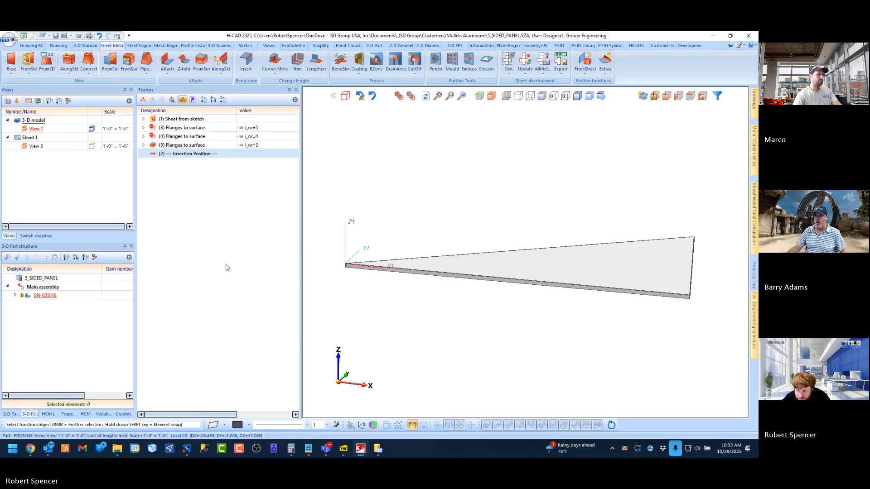
{"action": "scroll", "coordinate": [384, 298], "scroll_direction": "up", "scroll_amount": 3}
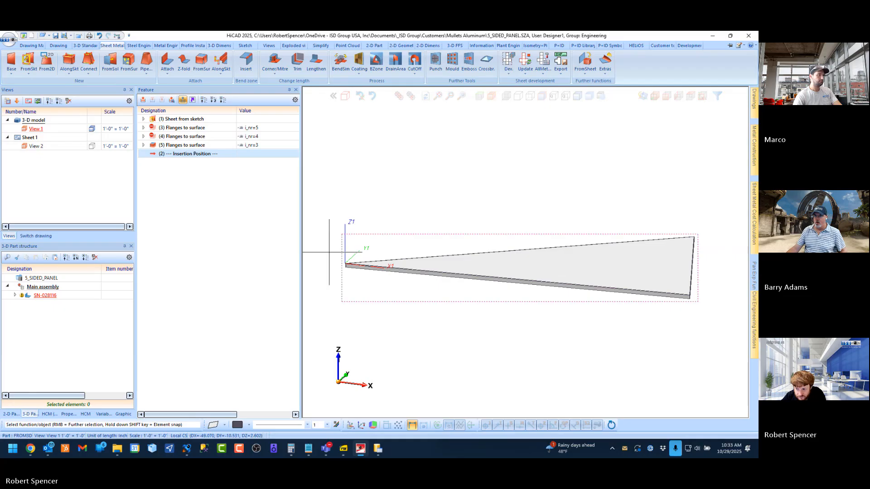
{"action": "middle_click_drag", "start_coordinate": [383, 299], "coordinate": [438, 311]}
{"action": "scroll", "coordinate": [356, 328], "scroll_direction": "down", "scroll_amount": 5}
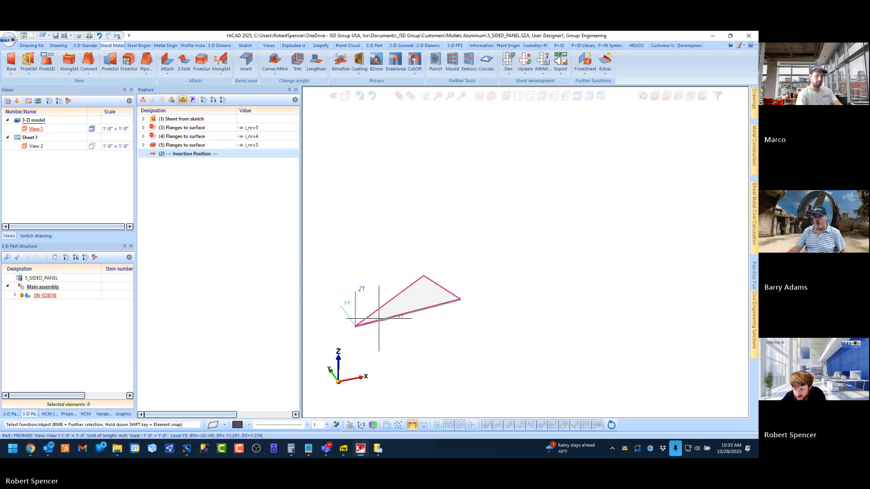
{"action": "middle_click_drag", "start_coordinate": [385, 317], "coordinate": [366, 318]}
{"action": "left_click", "coordinate": [656, 97]}
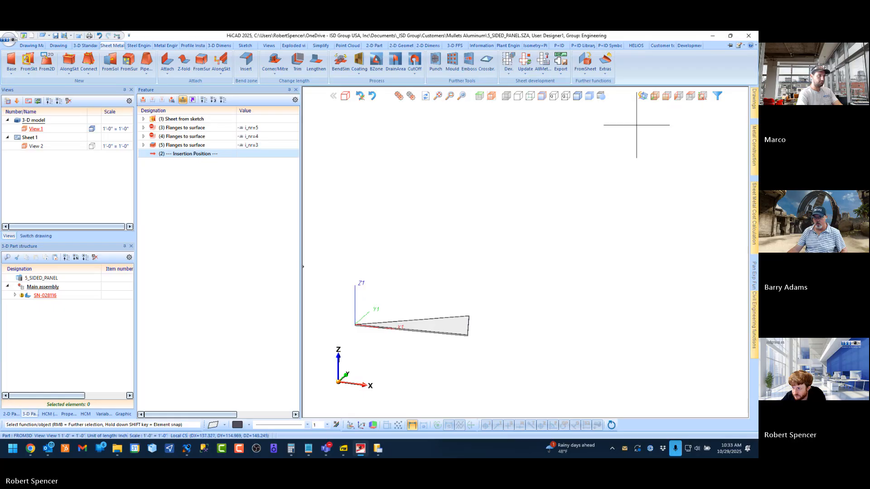
{"action": "left_click", "coordinate": [440, 96]}
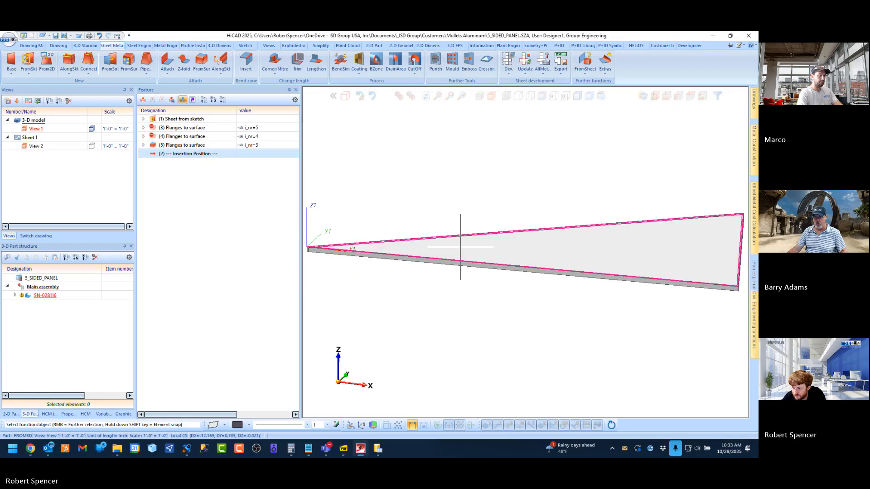
Step: Set the panel variable i_nr to 5 to return to the five-sided variant, and save the drawing
{"action": "left_click", "coordinate": [103, 414]}
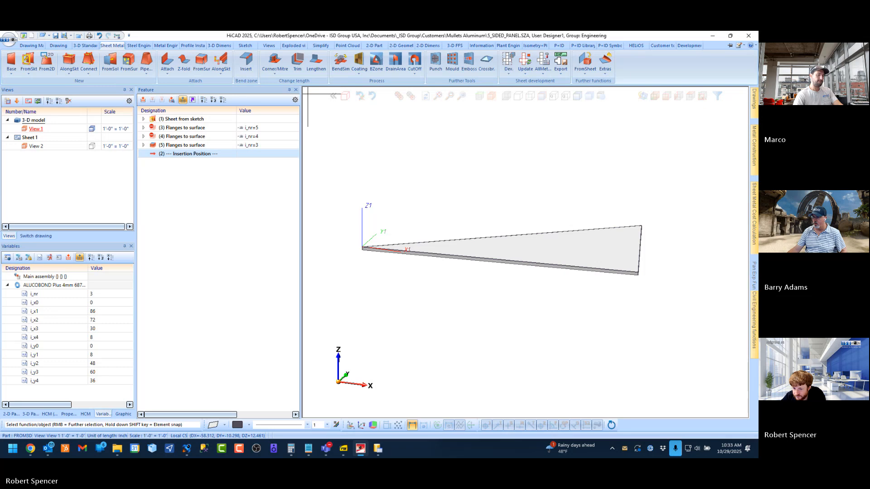
{"action": "double_click", "coordinate": [97, 293]}
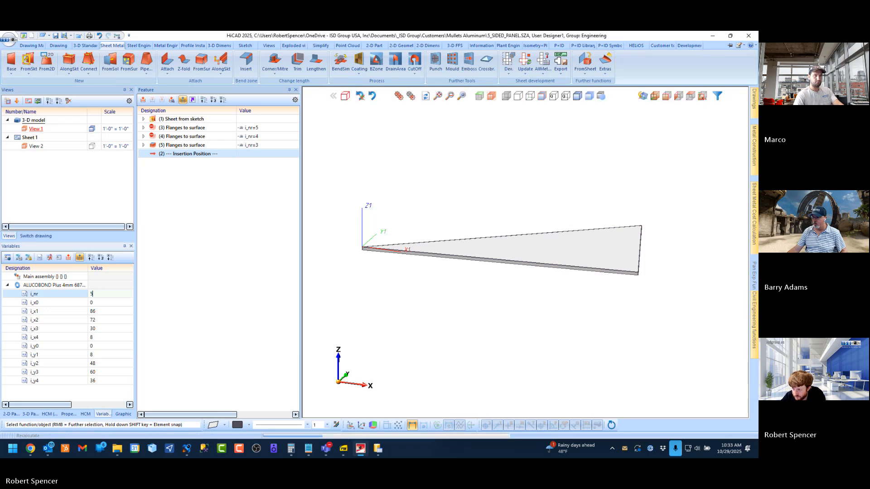
{"action": "key", "text": "Return"}
{"action": "scroll", "coordinate": [475, 281], "scroll_direction": "down", "scroll_amount": 2}
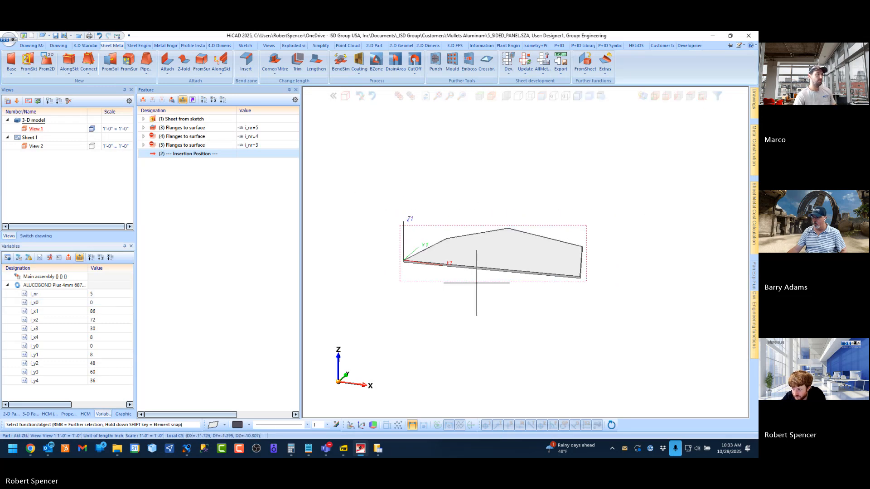
{"action": "scroll", "coordinate": [467, 253], "scroll_direction": "up", "scroll_amount": 1}
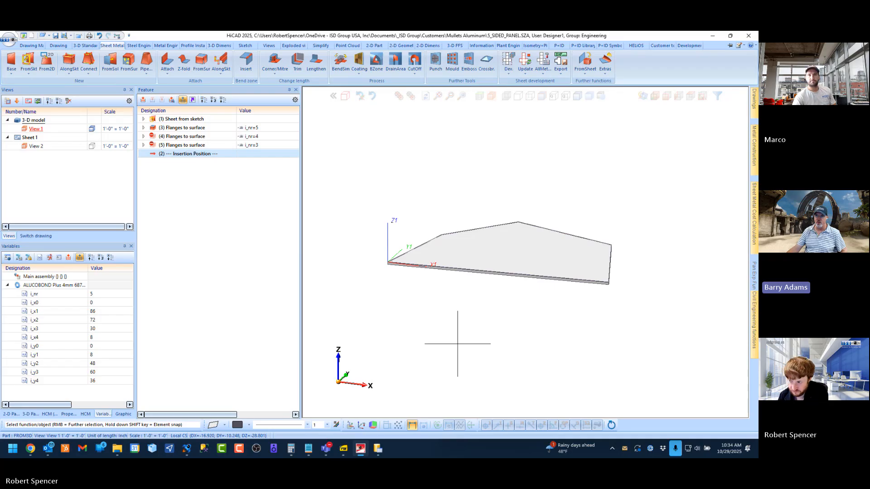
{"action": "scroll", "coordinate": [459, 242], "scroll_direction": "up", "scroll_amount": 1}
{"action": "left_click", "coordinate": [57, 37]}
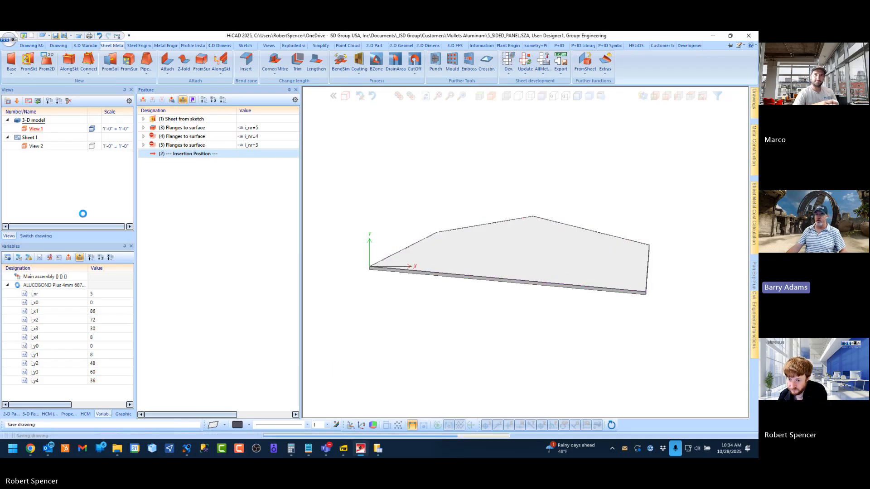
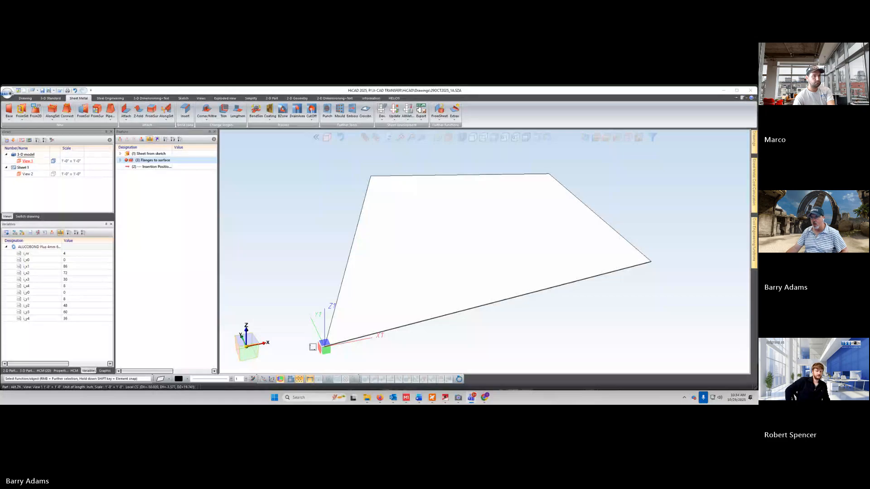
Step: Examine the Flanges to surface feature in the four-sided panel, expanding its attachments down to the outer connecting edge of the faulty one
{"action": "left_click", "coordinate": [275, 210]}
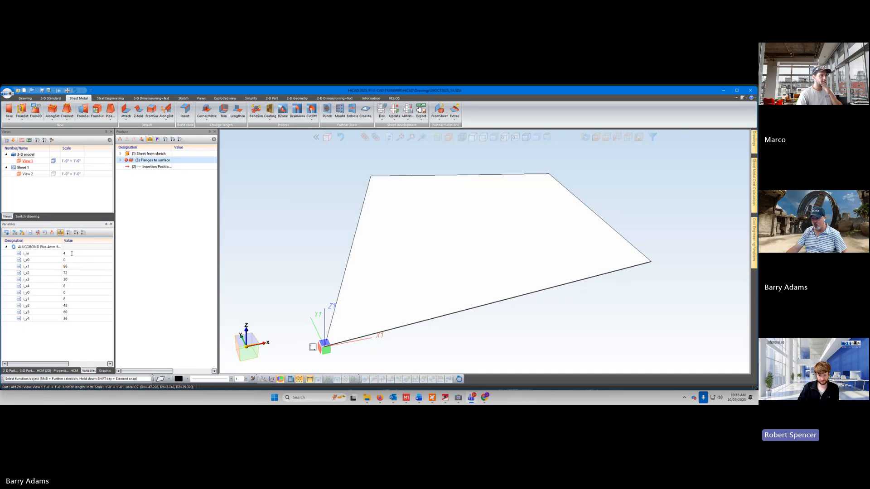
{"action": "left_click", "coordinate": [121, 161]}
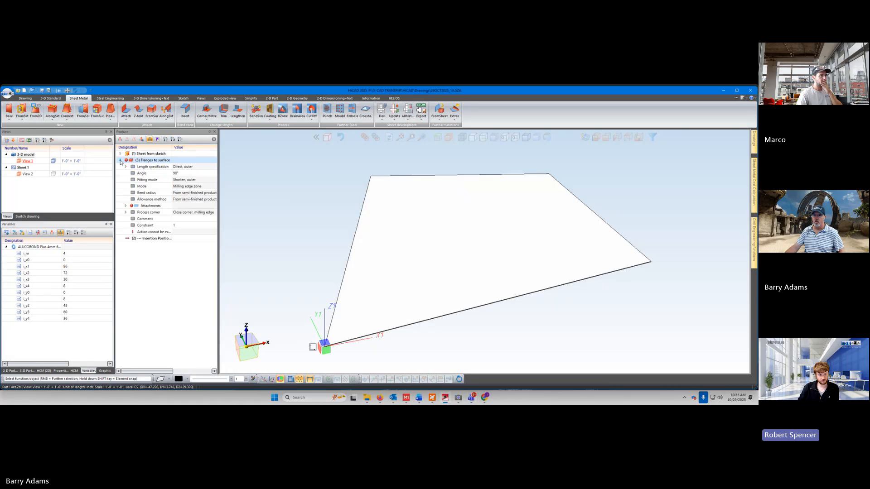
{"action": "left_click", "coordinate": [121, 161]}
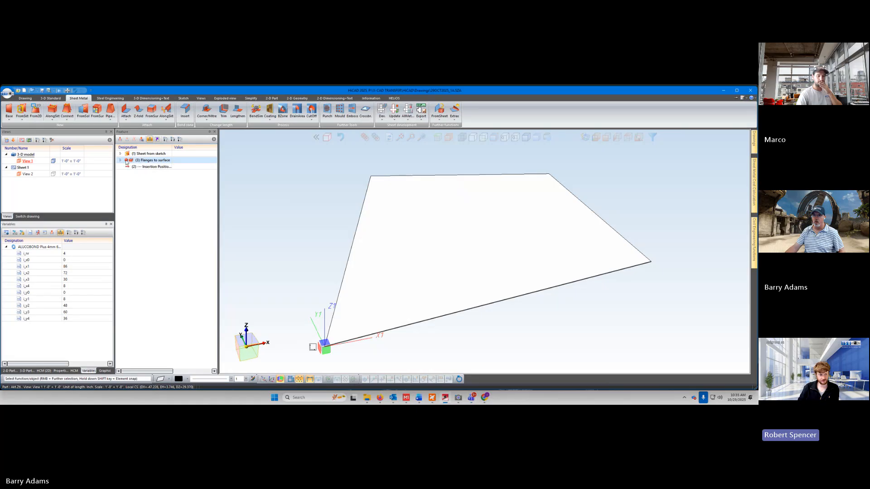
{"action": "mouse_move", "coordinate": [126, 162]}
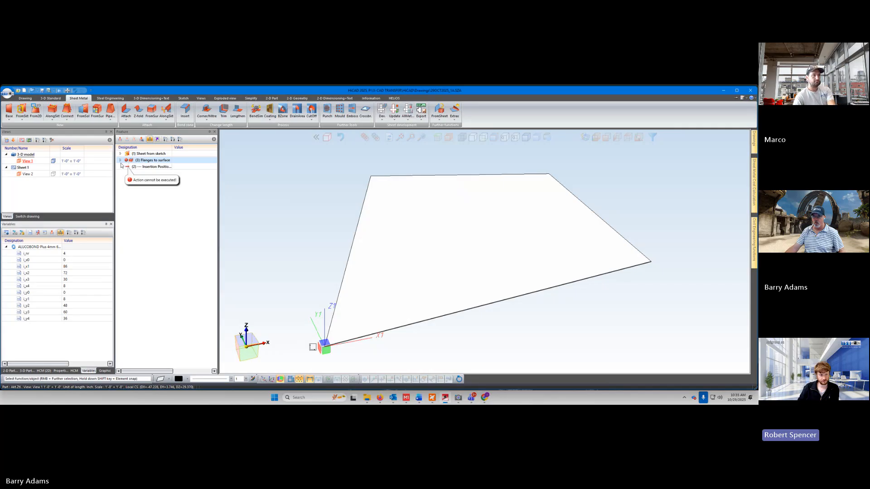
{"action": "left_click", "coordinate": [120, 161]}
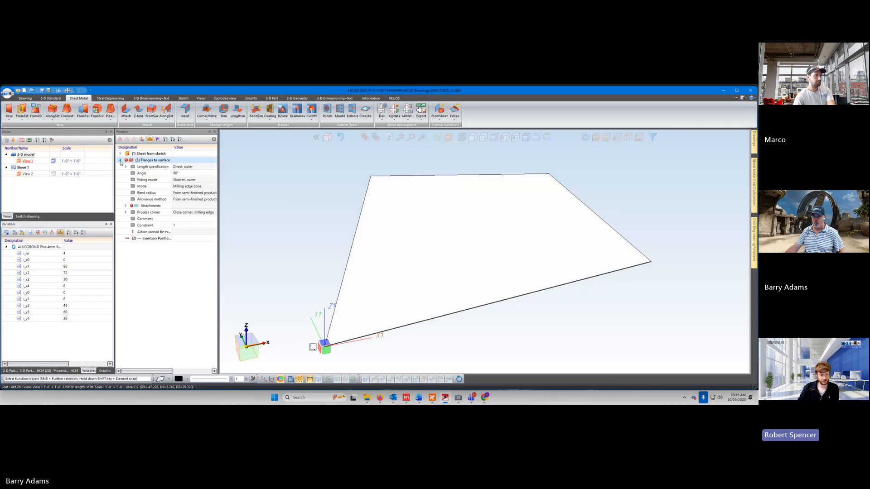
{"action": "left_click", "coordinate": [151, 207]}
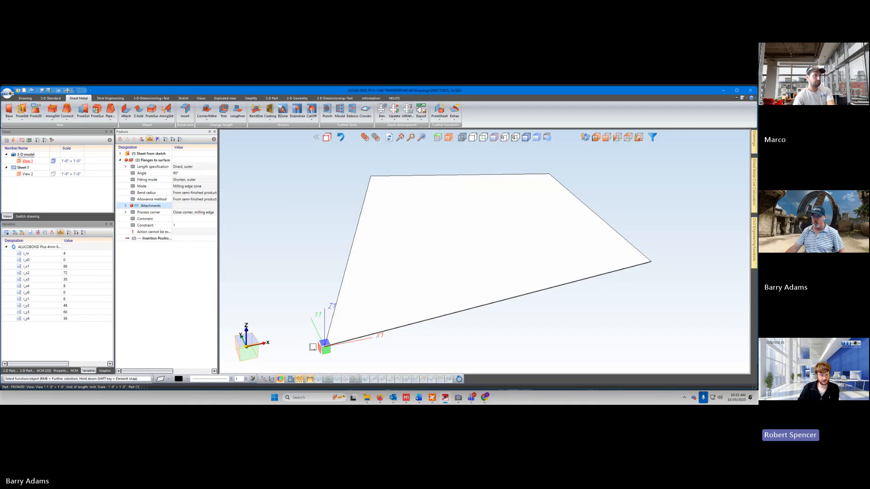
{"action": "left_click", "coordinate": [126, 207]}
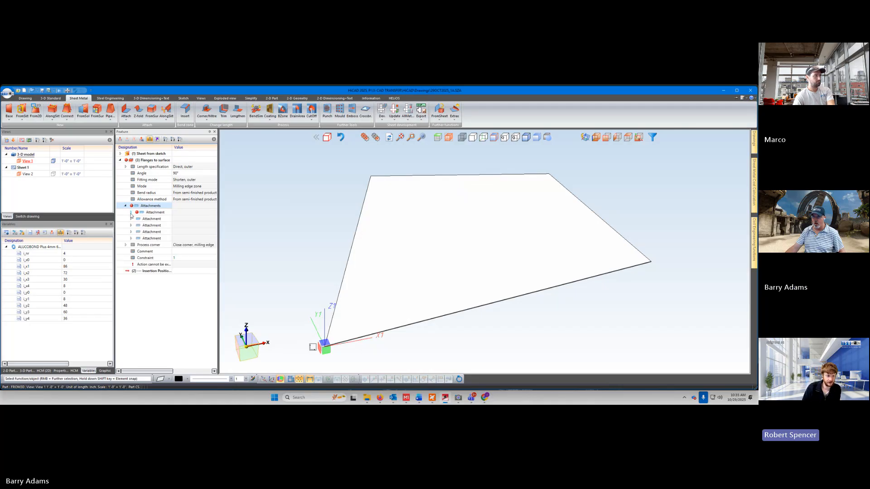
{"action": "left_click", "coordinate": [131, 212]}
{"action": "left_click", "coordinate": [137, 219]}
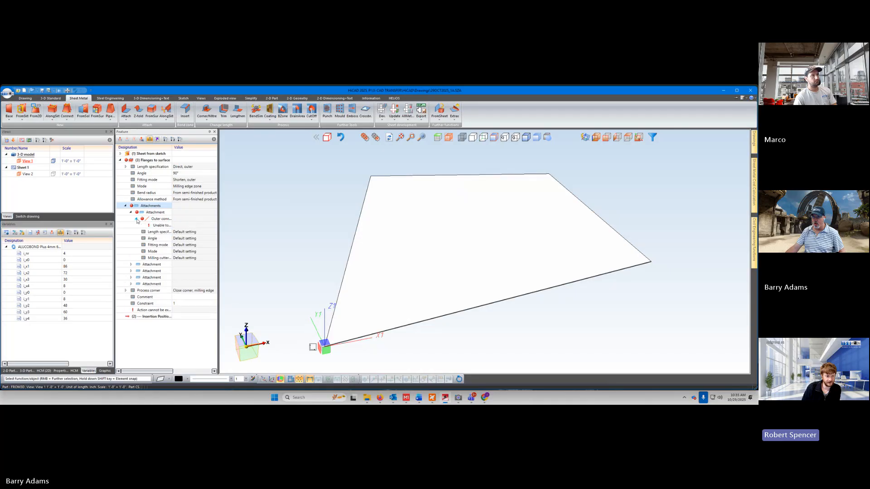
Step: Widen the feature list and its designation column, and examine the faulty attachment's outer connecting edge in the Flanges to surface feature
{"action": "left_click_drag", "start_coordinate": [218, 242], "coordinate": [260, 242]}
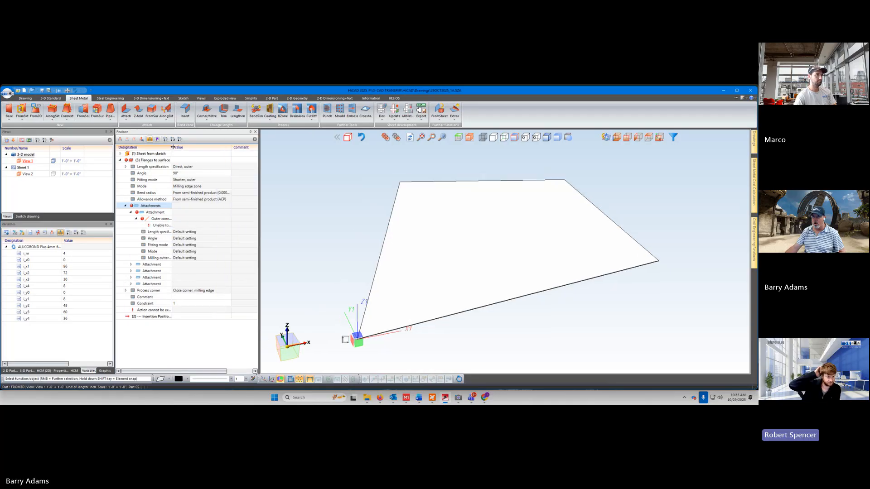
{"action": "left_click_drag", "start_coordinate": [173, 147], "coordinate": [198, 148]}
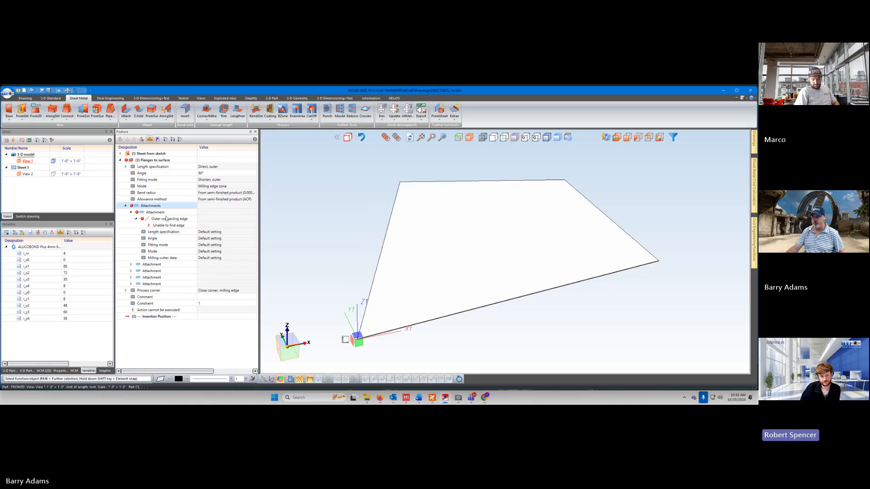
{"action": "left_click", "coordinate": [126, 206]}
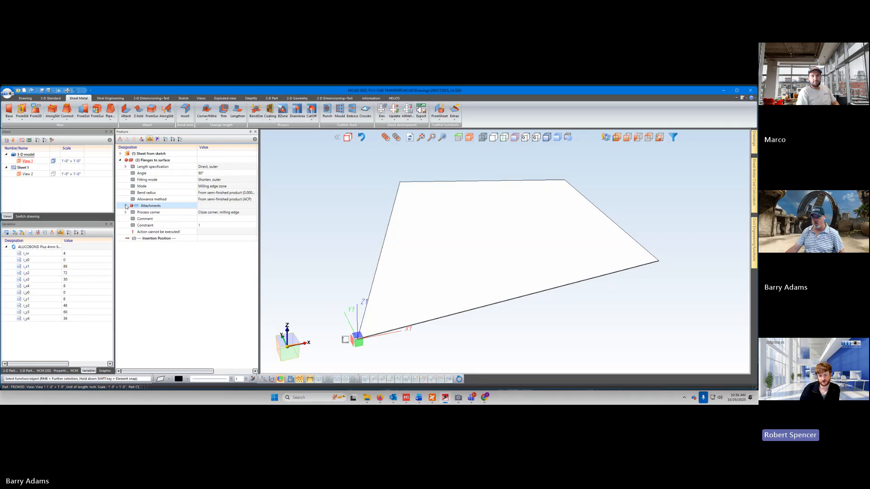
{"action": "left_click", "coordinate": [120, 161]}
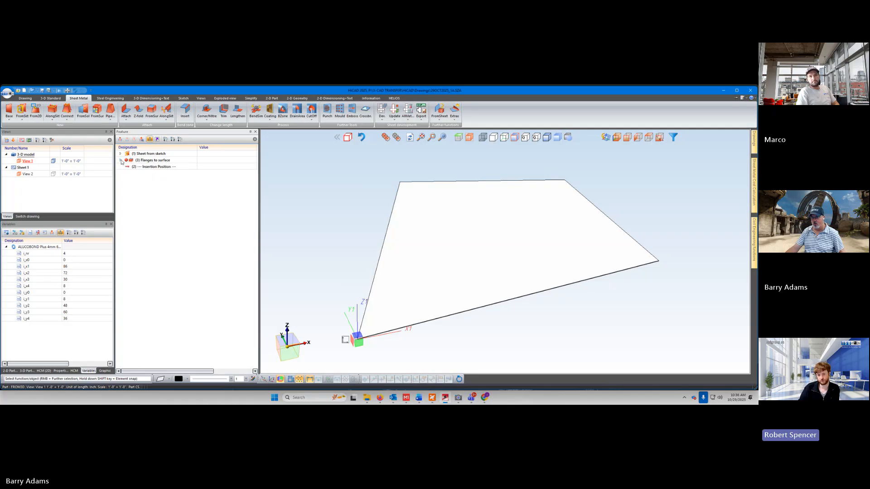
{"action": "left_click", "coordinate": [120, 160]}
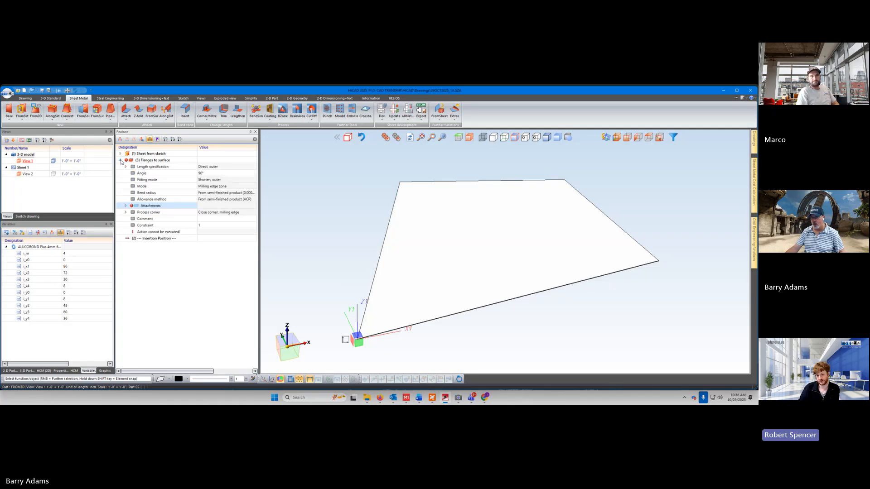
{"action": "left_click", "coordinate": [126, 207]}
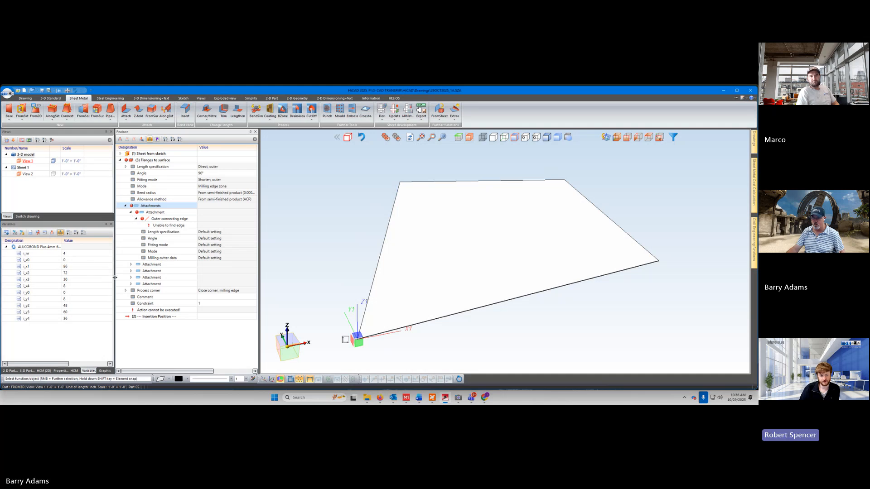
Step: Give the Flanges to surface feature the constraint i_nr=5
{"action": "left_click", "coordinate": [146, 304]}
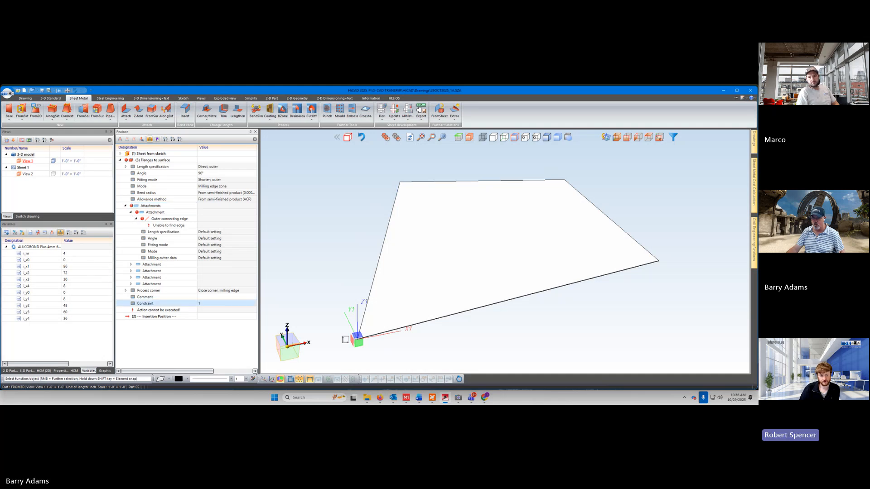
{"action": "left_click", "coordinate": [207, 304]}
{"action": "left_click_drag", "start_coordinate": [207, 304], "coordinate": [198, 304]}
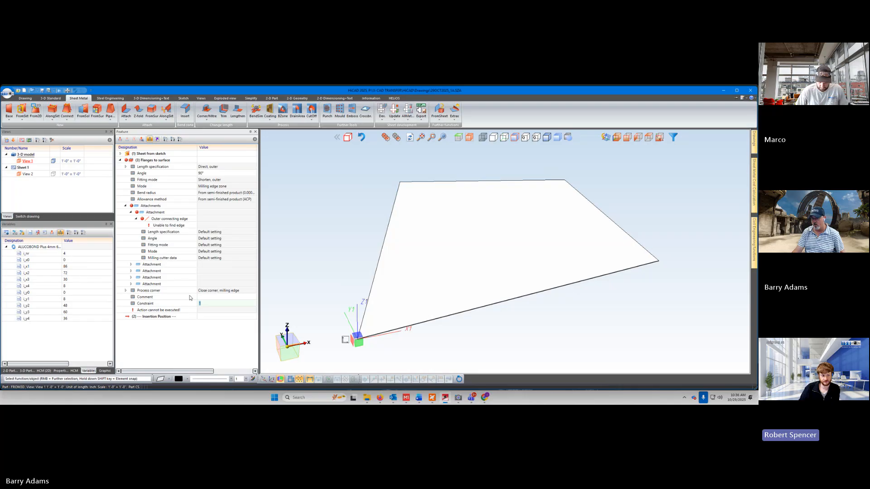
{"action": "key", "text": "BackSpace"}
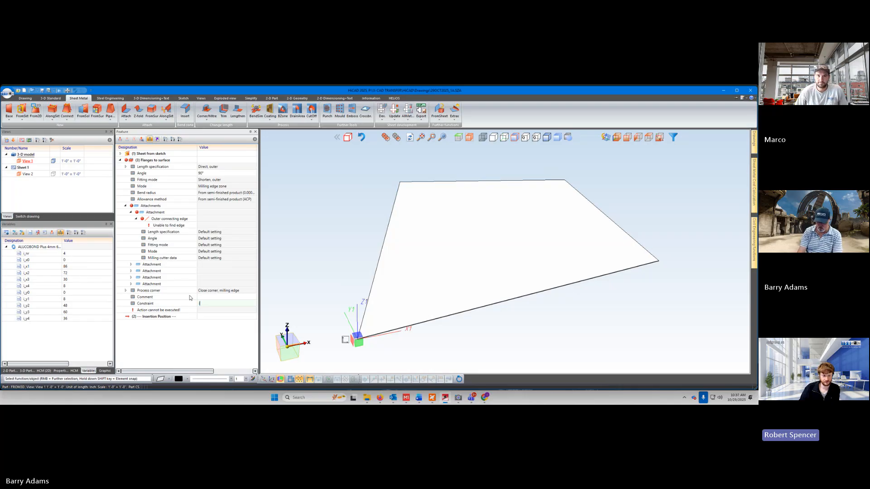
{"action": "type", "text": "in"}
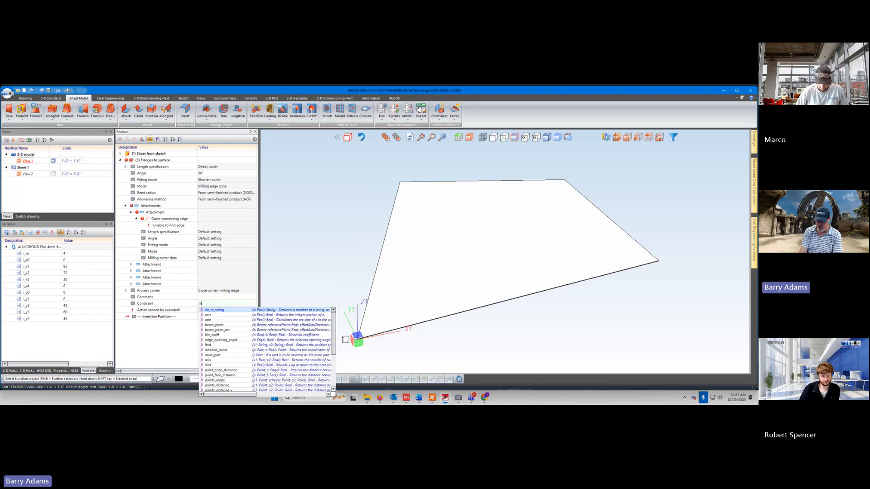
{"action": "key", "text": "BackSpace"}
{"action": "type", "text": "_nr"}
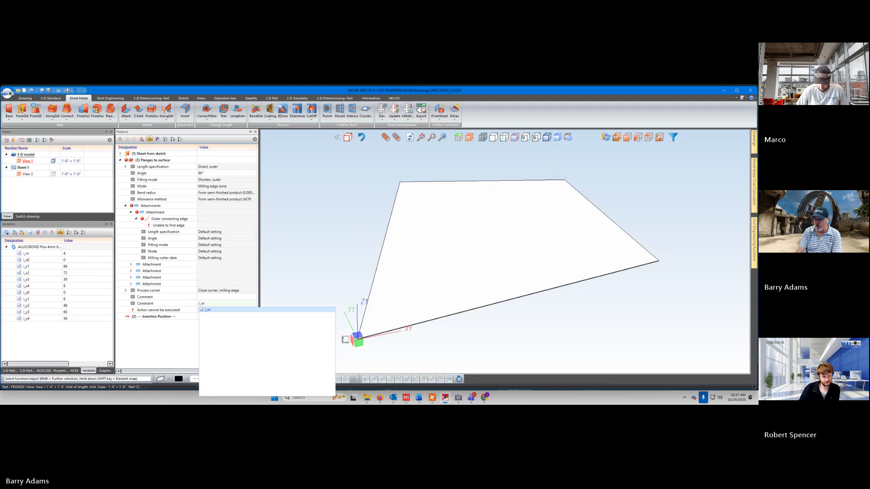
{"action": "left_click", "coordinate": [216, 310]}
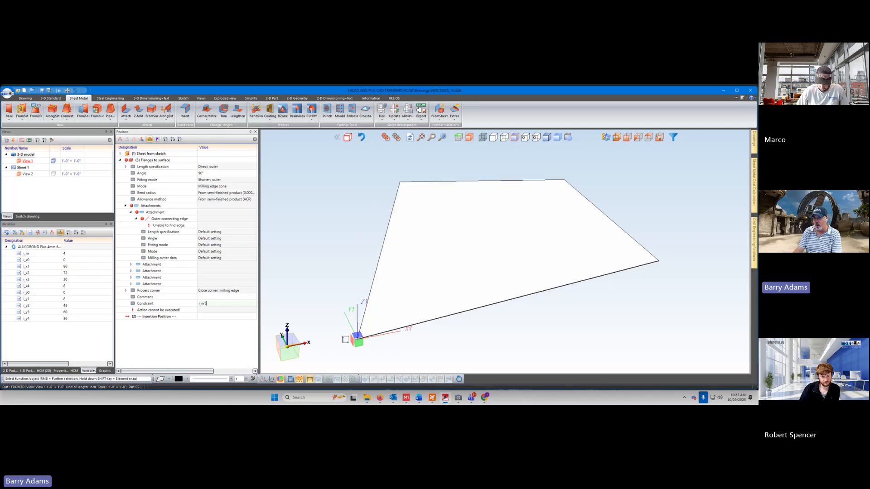
{"action": "key", "text": "BackSpace"}
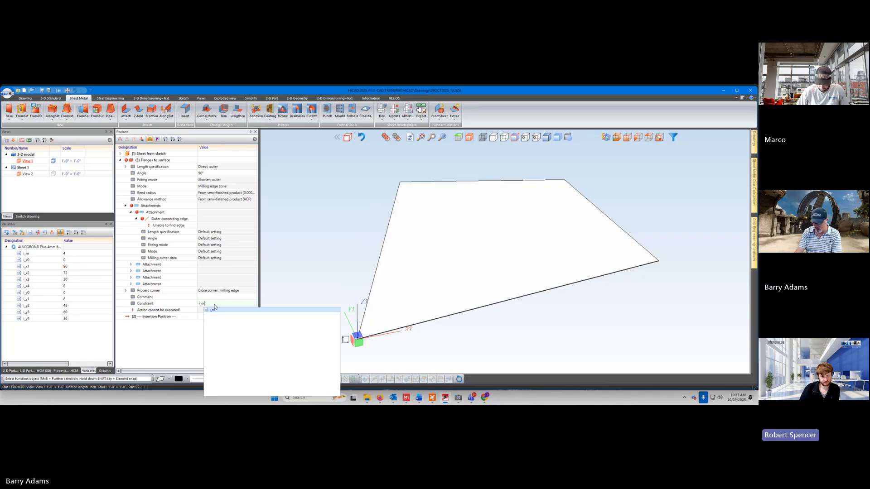
{"action": "type", "text": "=5"}
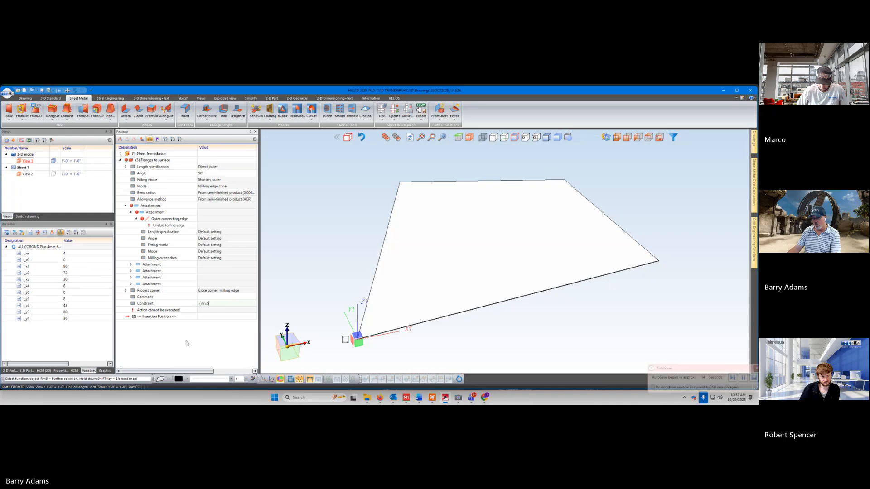
{"action": "key", "text": "Return"}
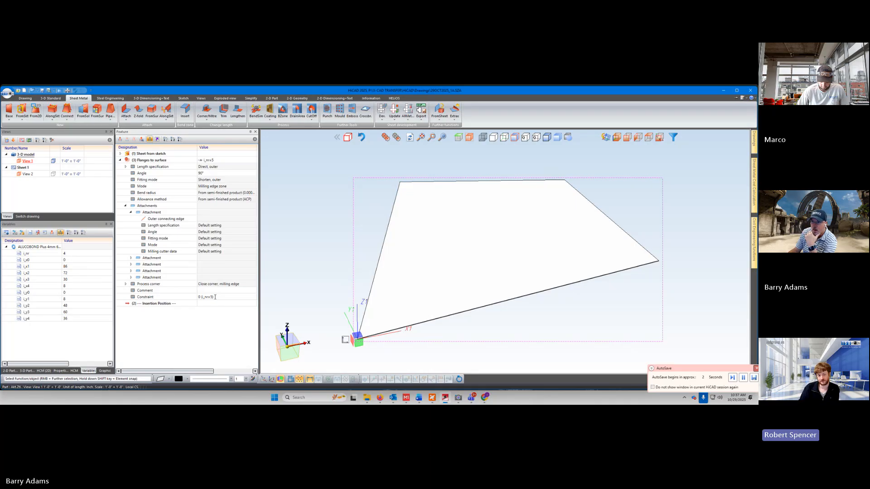
Step: Set the panel variable i_nr to 5
{"action": "left_click", "coordinate": [58, 253]}
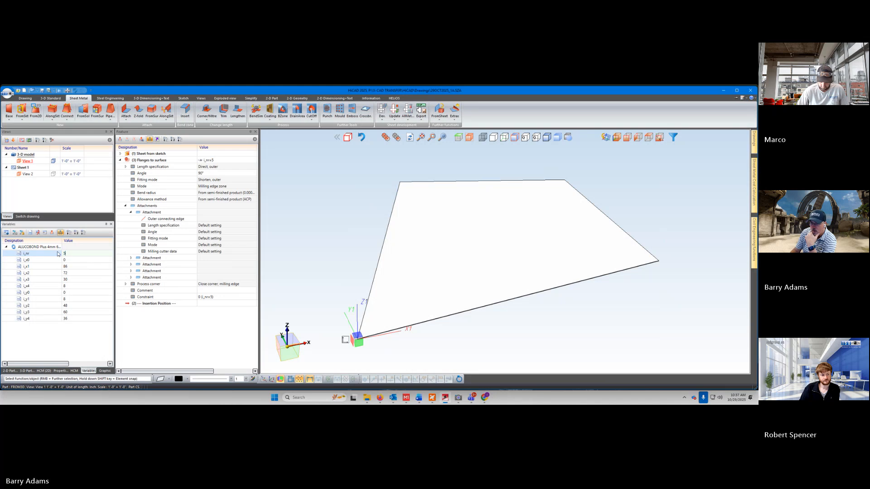
{"action": "type", "text": "5"}
{"action": "key", "text": "Return"}
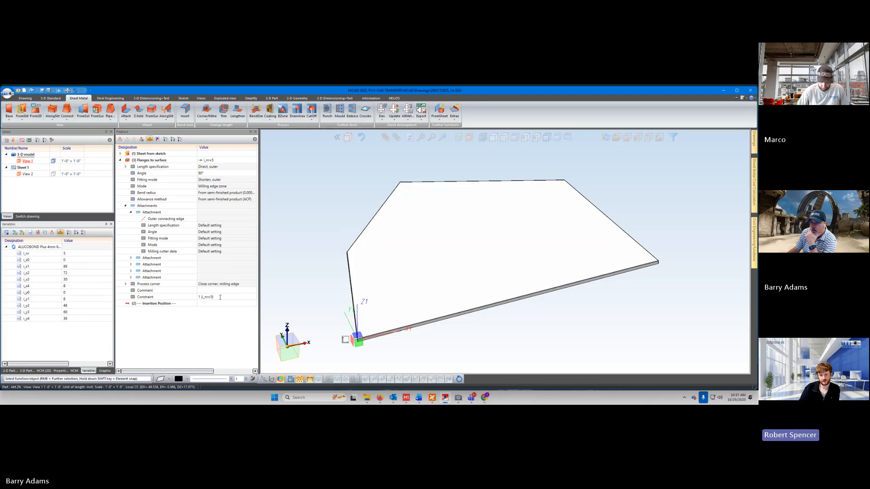
Step: Examine the constraint and parameters of the Flanges to surface feature in the five-sided panel
{"action": "left_click", "coordinate": [164, 297]}
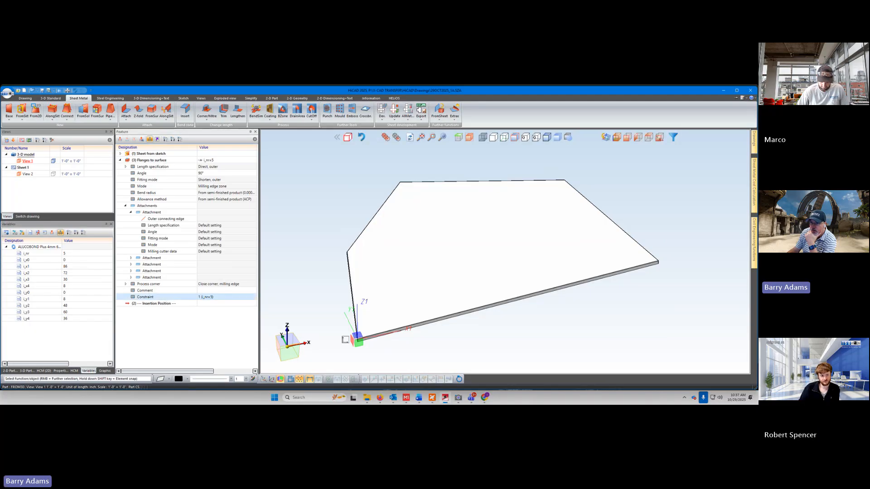
{"action": "left_click", "coordinate": [120, 160]}
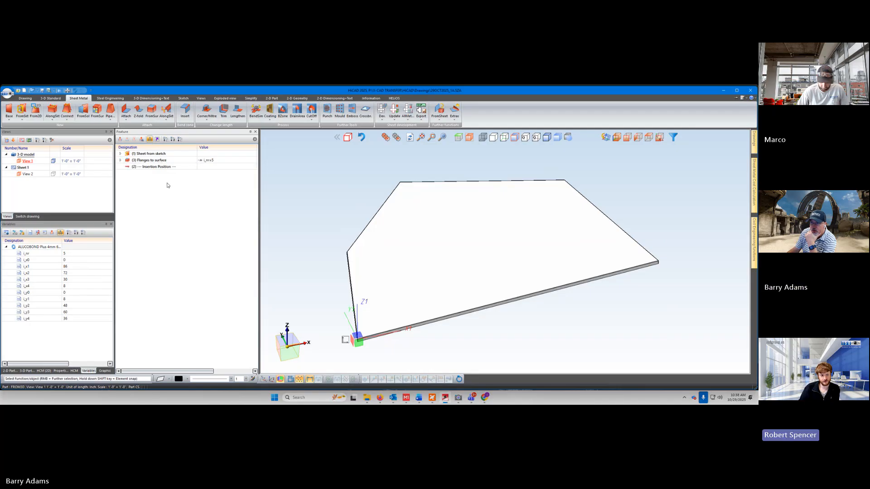
{"action": "left_click", "coordinate": [120, 160]}
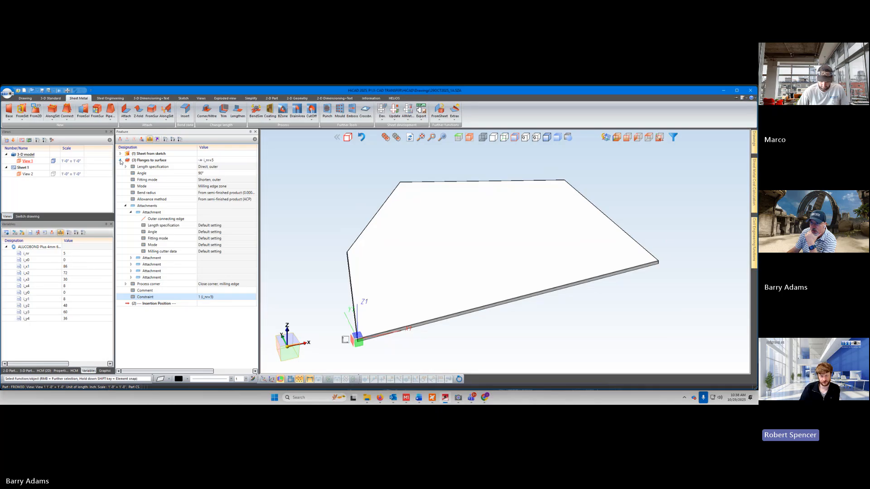
{"action": "left_click", "coordinate": [120, 160]}
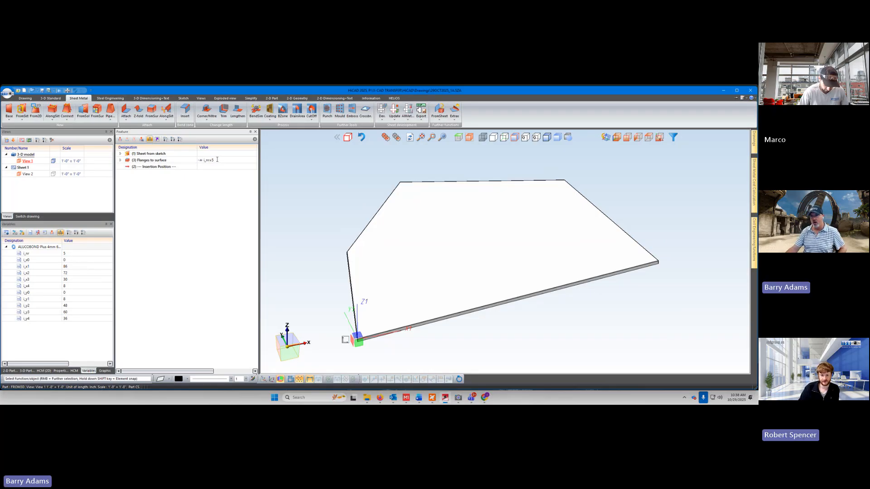
{"action": "left_click", "coordinate": [121, 160]}
{"action": "left_click", "coordinate": [121, 161]}
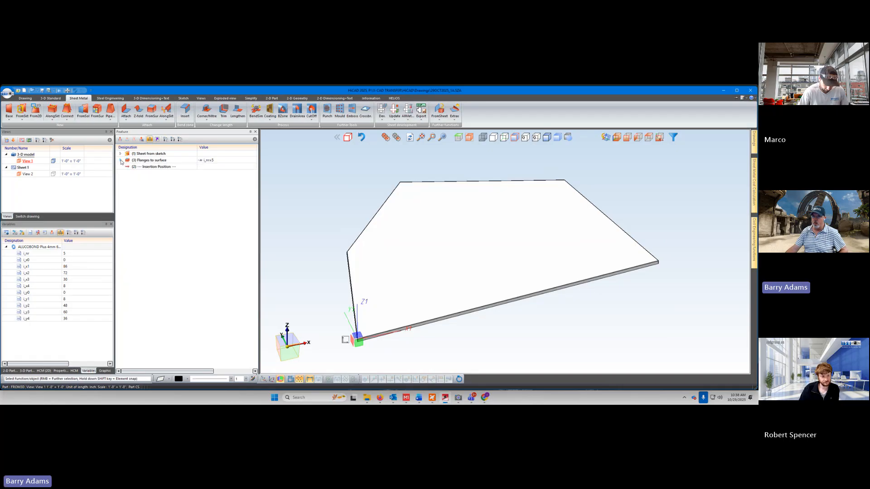
{"action": "left_click", "coordinate": [140, 161]}
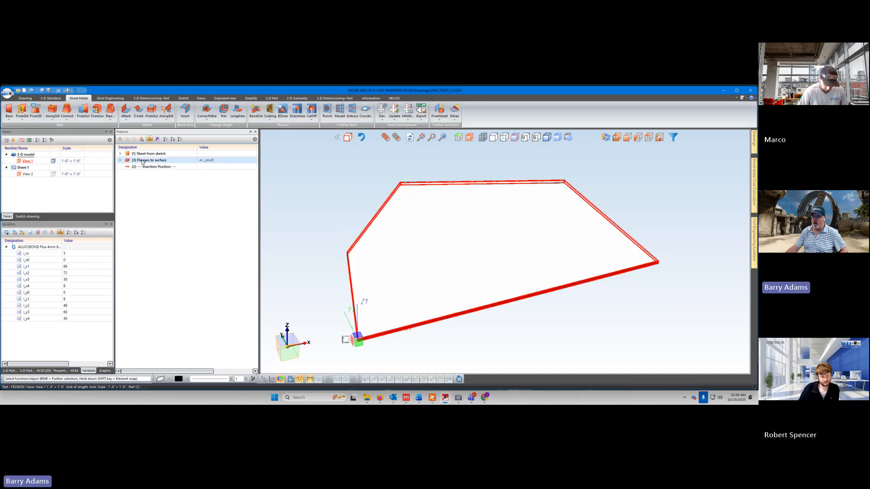
{"action": "left_click", "coordinate": [121, 160]}
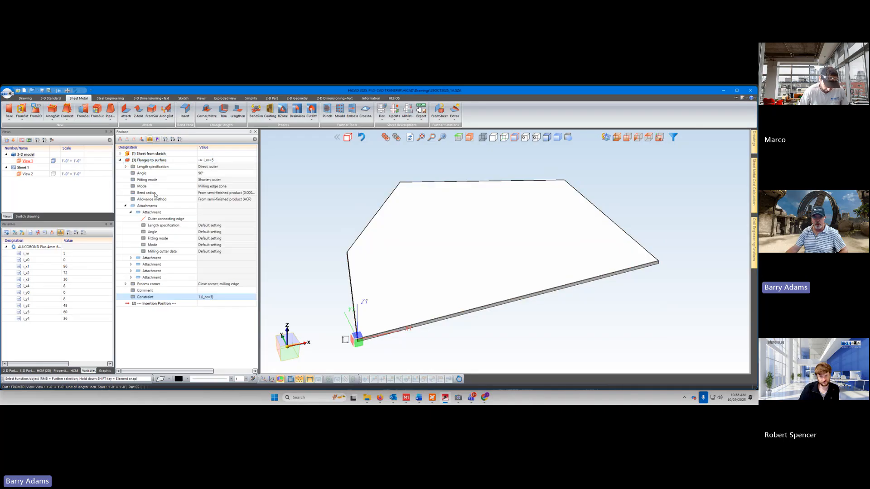
{"action": "left_click", "coordinate": [121, 161]}
{"action": "right_click", "coordinate": [142, 163]}
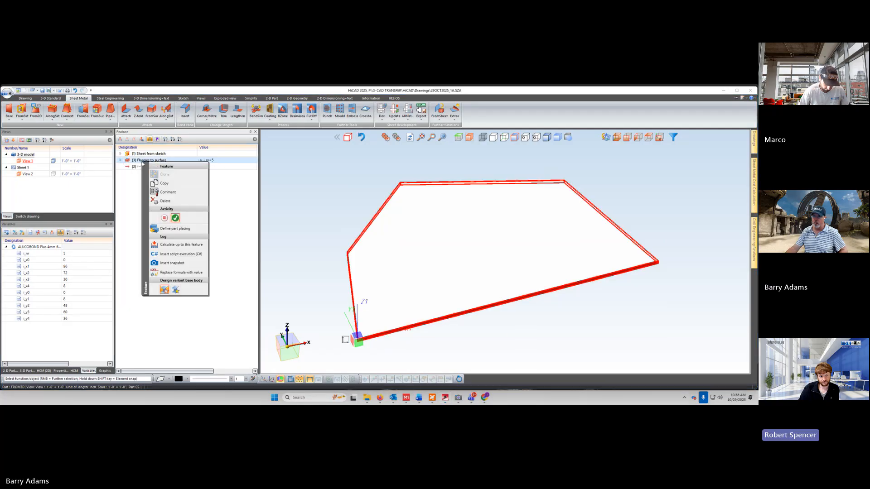
{"action": "left_click", "coordinate": [134, 192]}
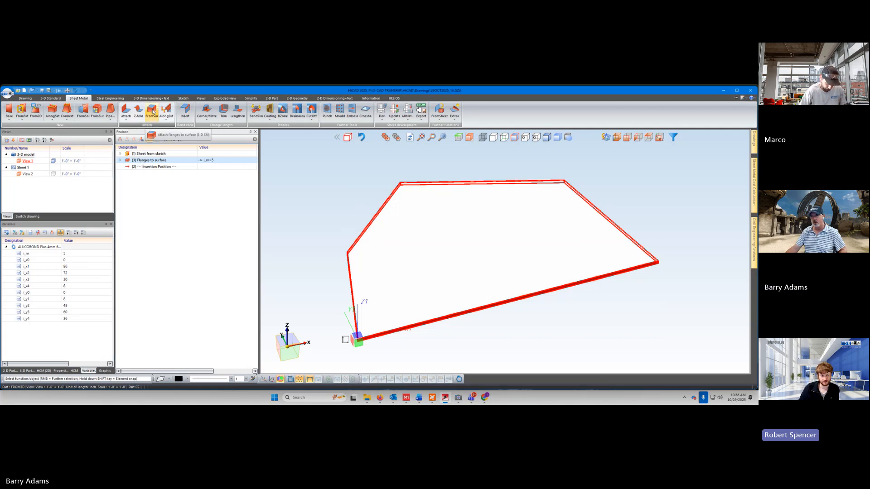
Step: Set the panel variable i_nr to 4 to switch to the four-sided variant
{"action": "double_click", "coordinate": [69, 254]}
{"action": "type", "text": "4"}
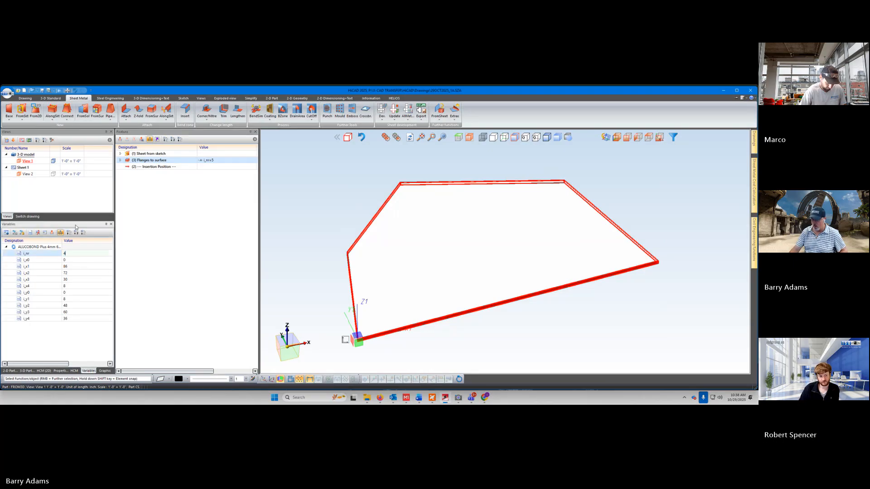
{"action": "key", "text": "Return"}
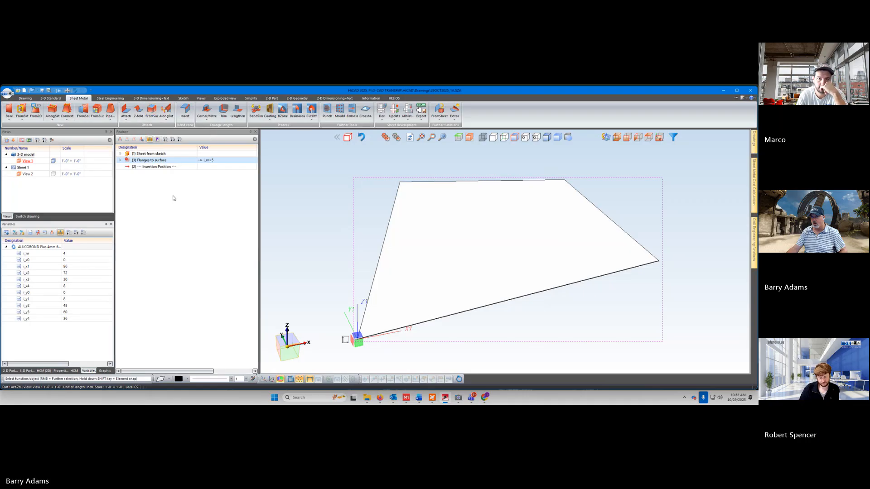
Step: Attach flanges from the surface to all four outer edges of the four-sided panel, using length 1, angle 90 and the Milling edge zone mode
{"action": "left_click", "coordinate": [153, 114]}
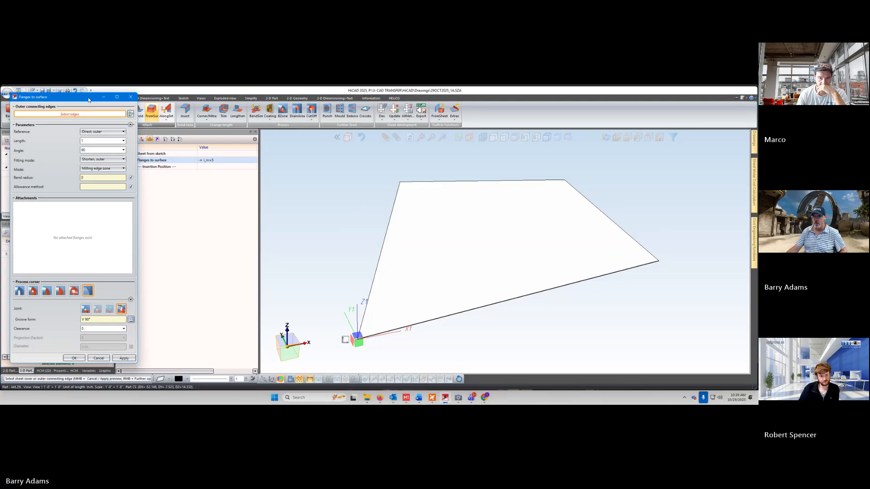
{"action": "left_click_drag", "start_coordinate": [89, 100], "coordinate": [262, 109]}
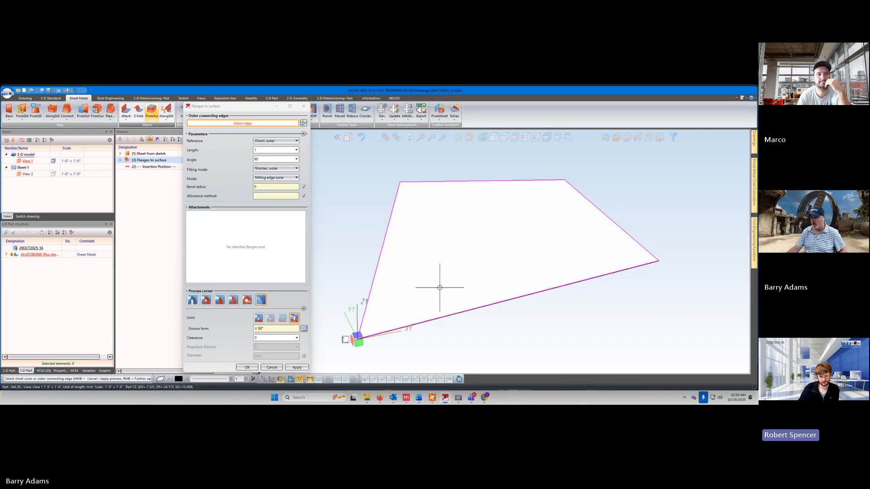
{"action": "left_click", "coordinate": [440, 286]}
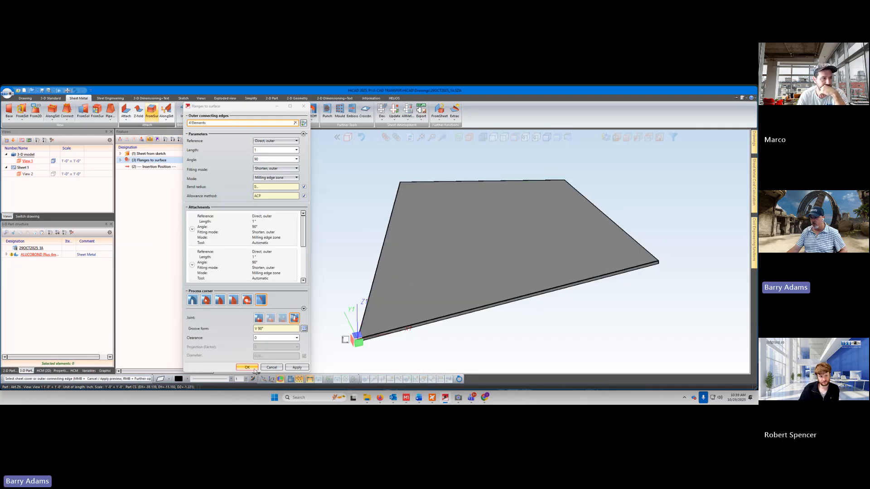
{"action": "left_click", "coordinate": [247, 368]}
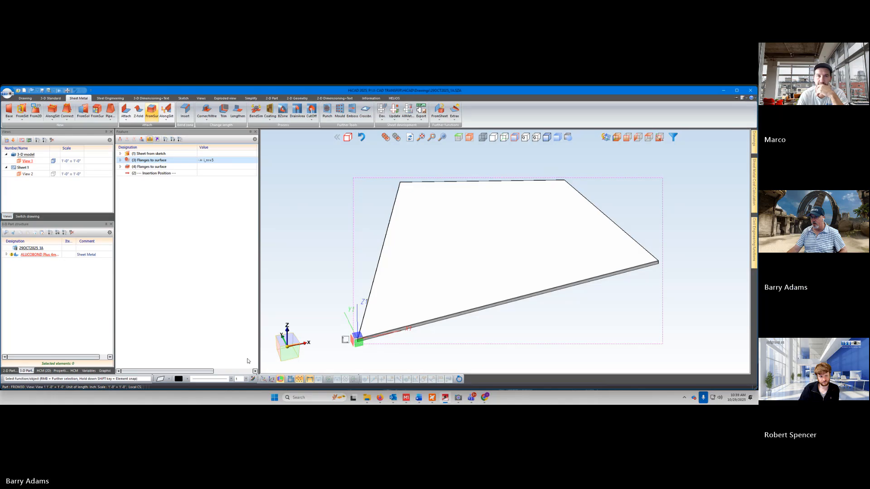
Step: Constrain the four-sided panel's new Flanges to surface feature with the condition i_nr=4
{"action": "left_click", "coordinate": [205, 167]}
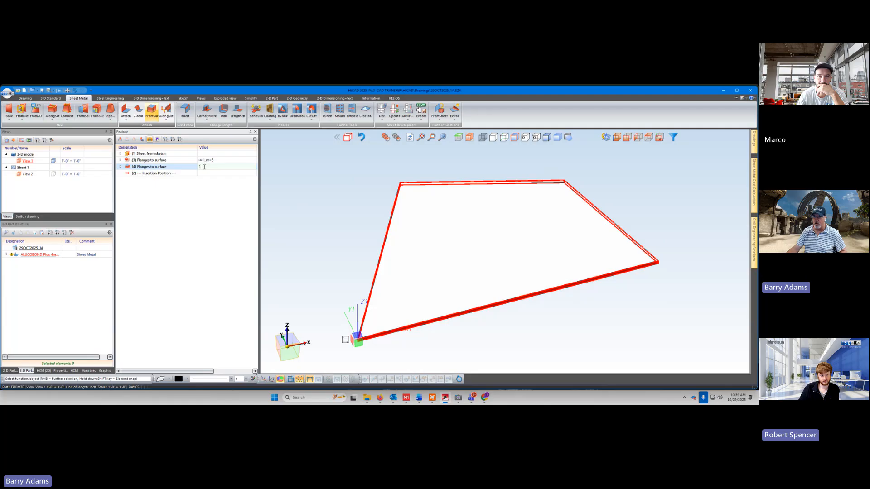
{"action": "left_click", "coordinate": [215, 160]}
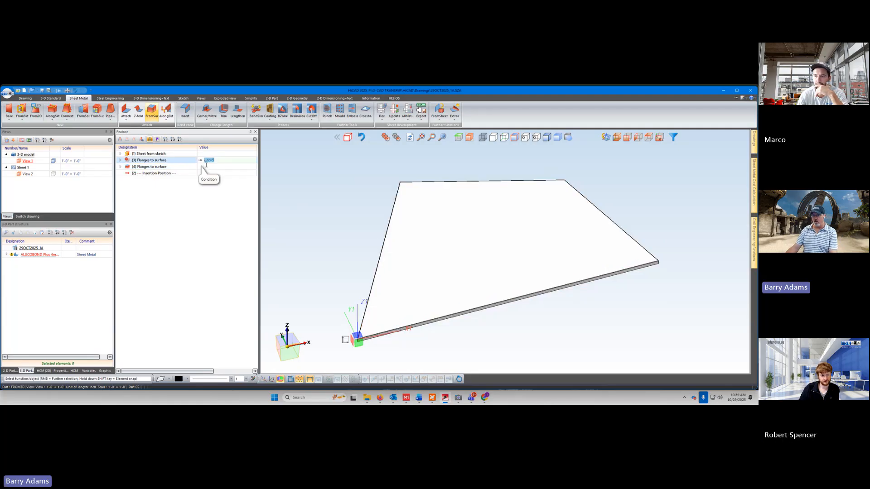
{"action": "left_click", "coordinate": [207, 167]}
{"action": "right_click", "coordinate": [206, 167]}
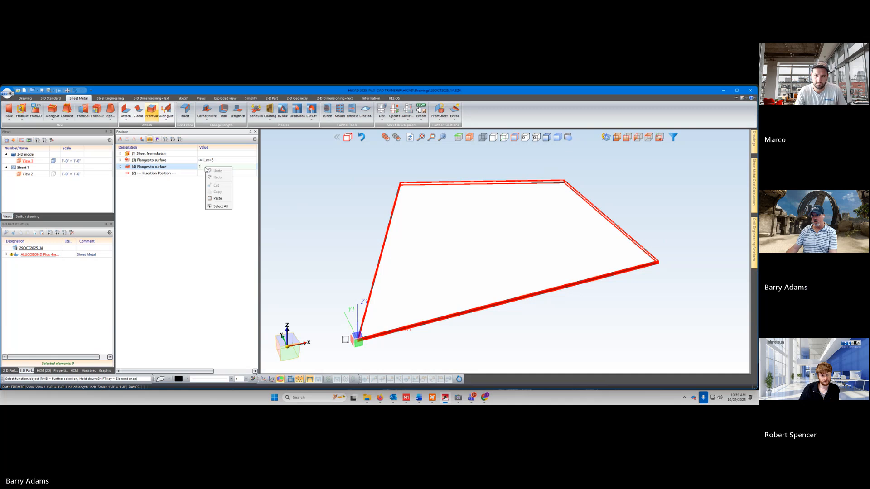
{"action": "left_click", "coordinate": [191, 203]}
{"action": "left_click", "coordinate": [190, 168]}
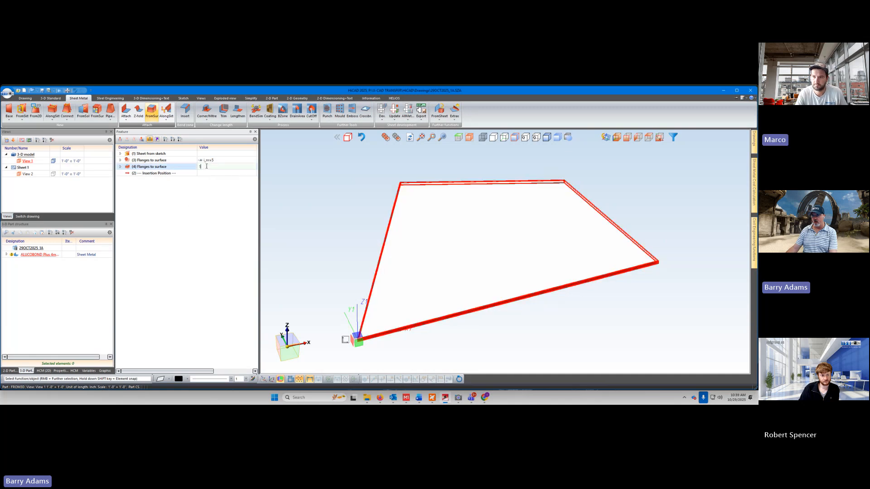
{"action": "type", "text": "i_nr="}
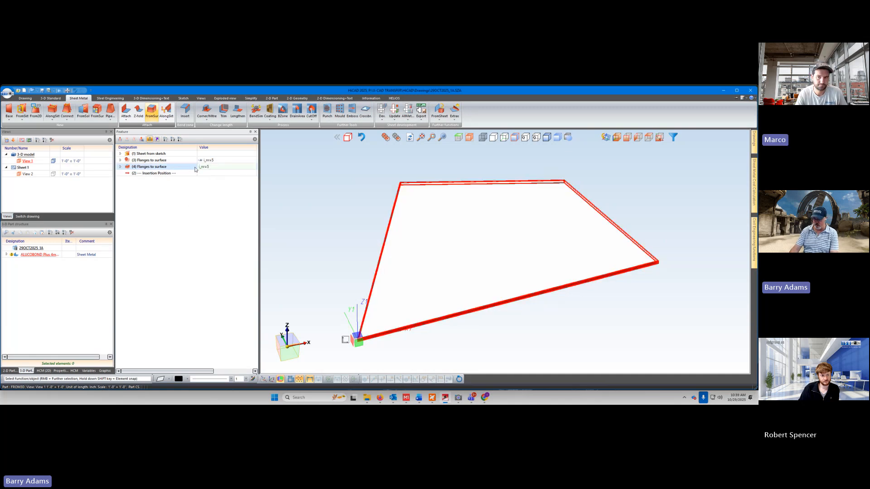
{"action": "type", "text": "4"}
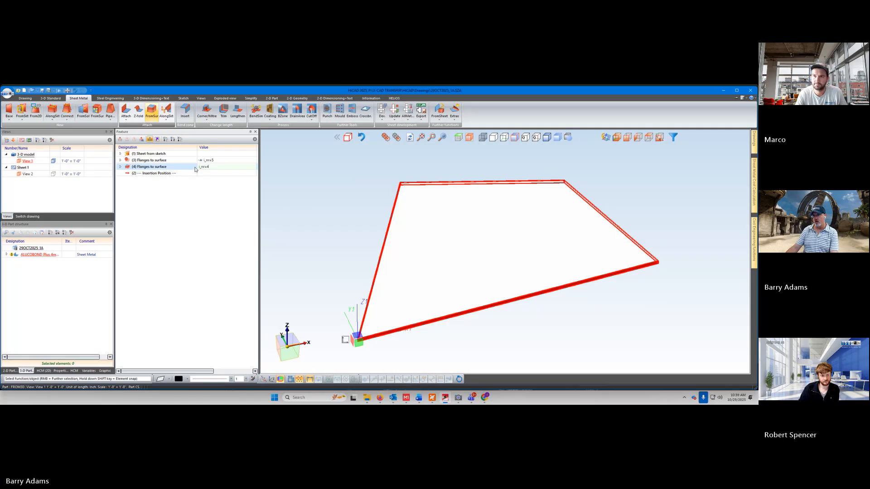
{"action": "key", "text": "Return"}
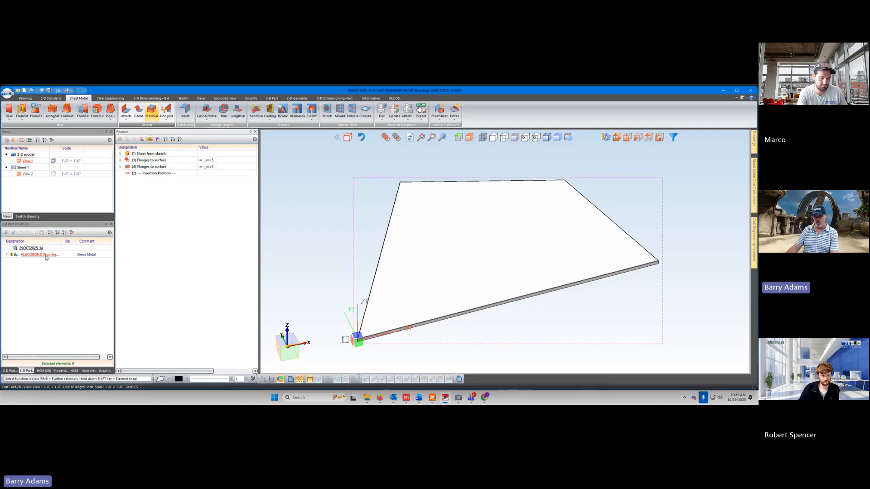
Step: Set the panel variable i_nr to 5 to test the five-sided variant
{"action": "left_click", "coordinate": [89, 371]}
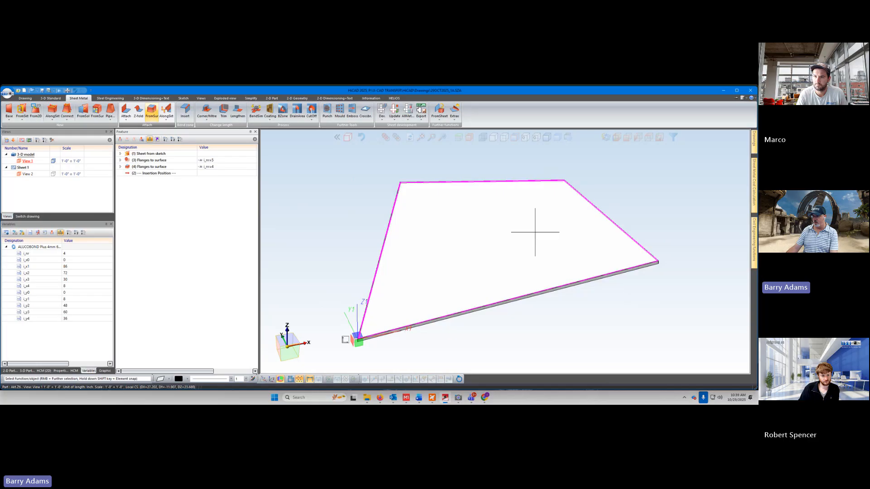
{"action": "left_click", "coordinate": [478, 286]}
{"action": "middle_click_drag", "start_coordinate": [473, 251], "coordinate": [480, 285]}
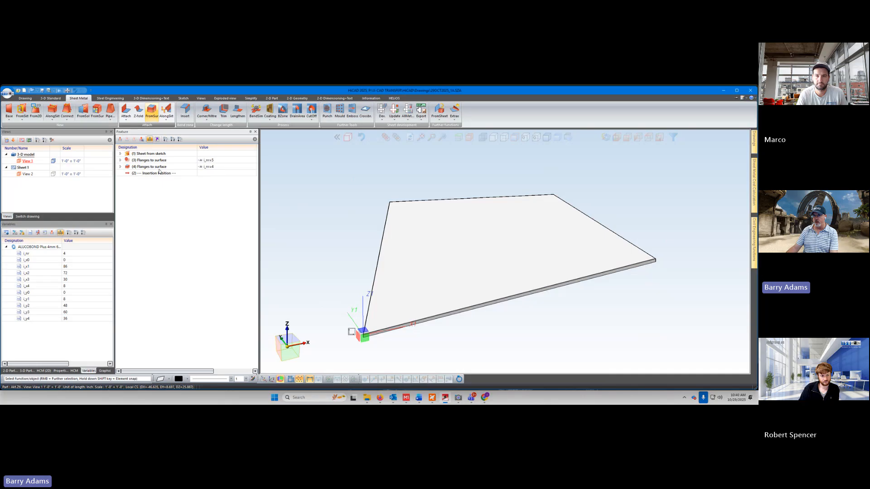
{"action": "left_click", "coordinate": [69, 253]}
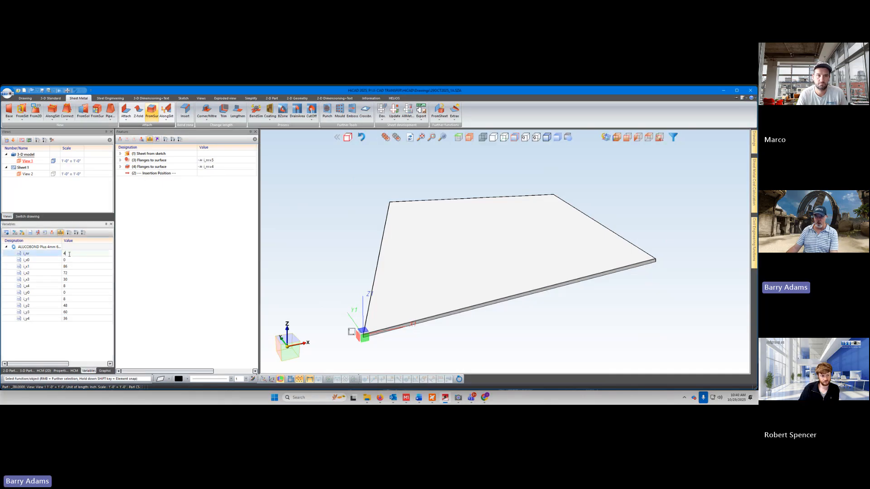
{"action": "left_click_drag", "start_coordinate": [69, 254], "coordinate": [59, 257]}
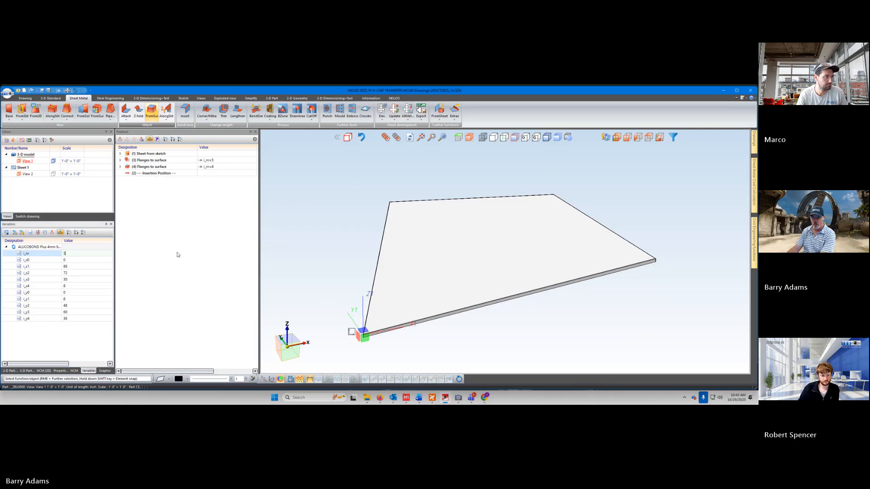
{"action": "key", "text": "Return"}
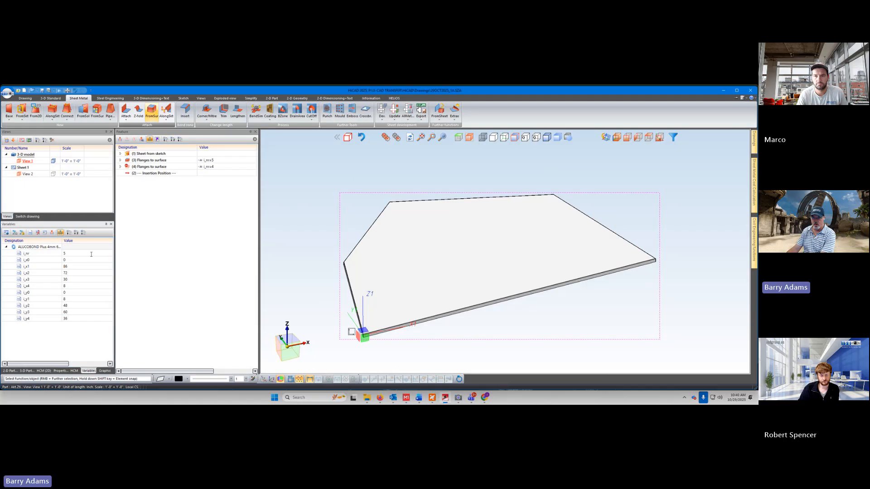
Step: Set i_nr to 3 and attach flanges from the surface to all three outer edges, with length 1, angle 90 and Milling edge zone mode
{"action": "left_click", "coordinate": [59, 255]}
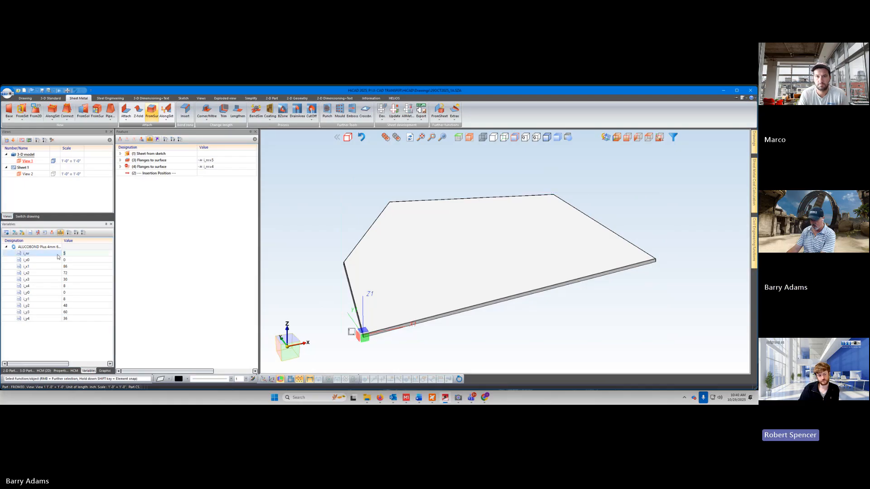
{"action": "key", "text": "Return"}
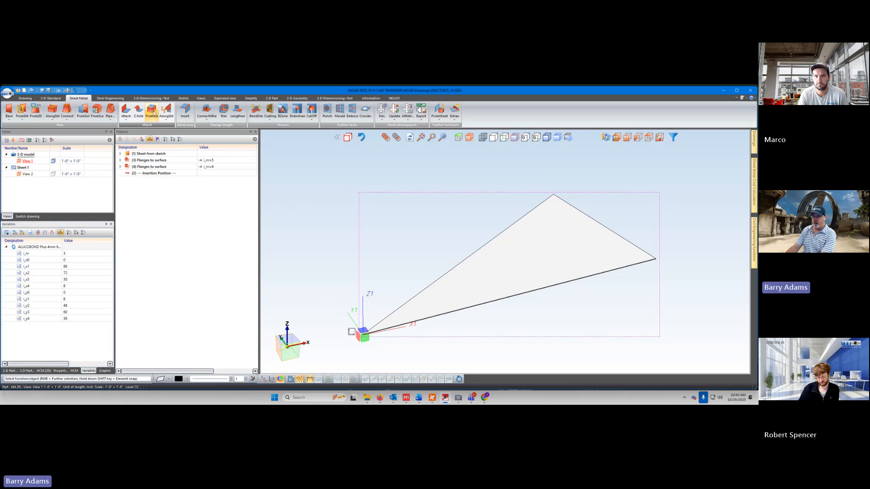
{"action": "left_click", "coordinate": [153, 113]}
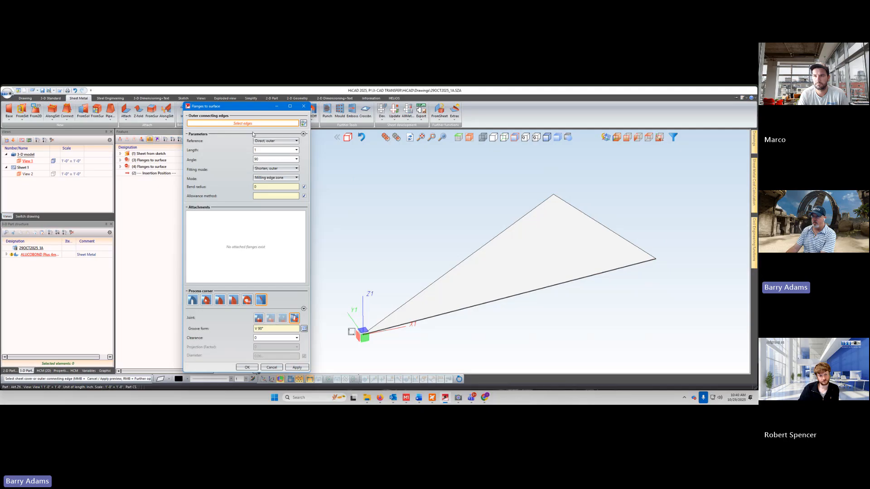
{"action": "left_click", "coordinate": [521, 267]}
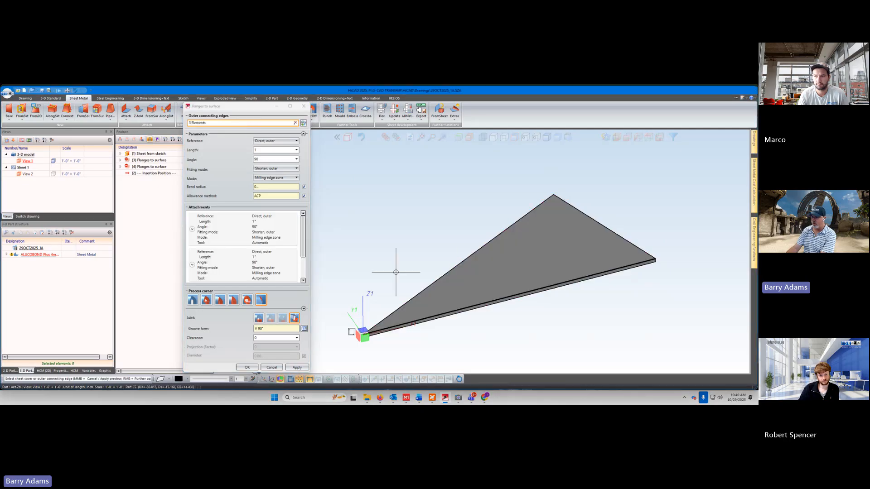
{"action": "left_click", "coordinate": [247, 368]}
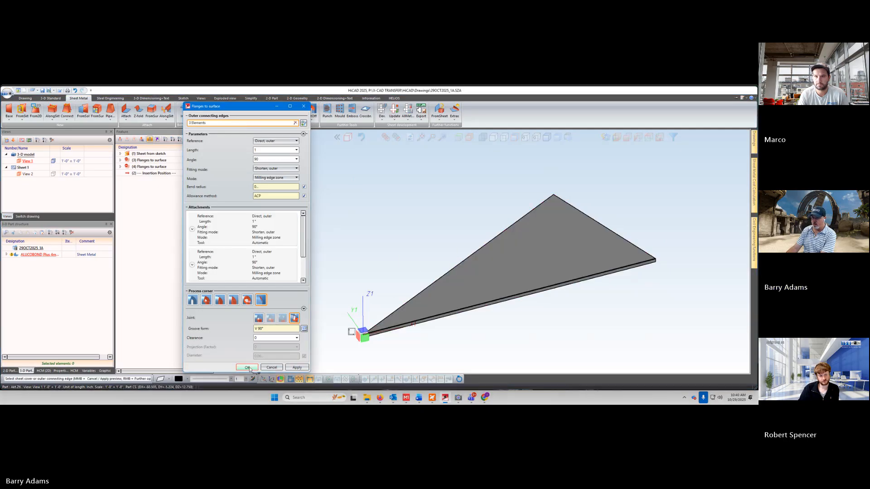
Step: Constrain the three-sided panel's Flanges to surface feature with the condition i_nr=3
{"action": "left_click", "coordinate": [223, 173]}
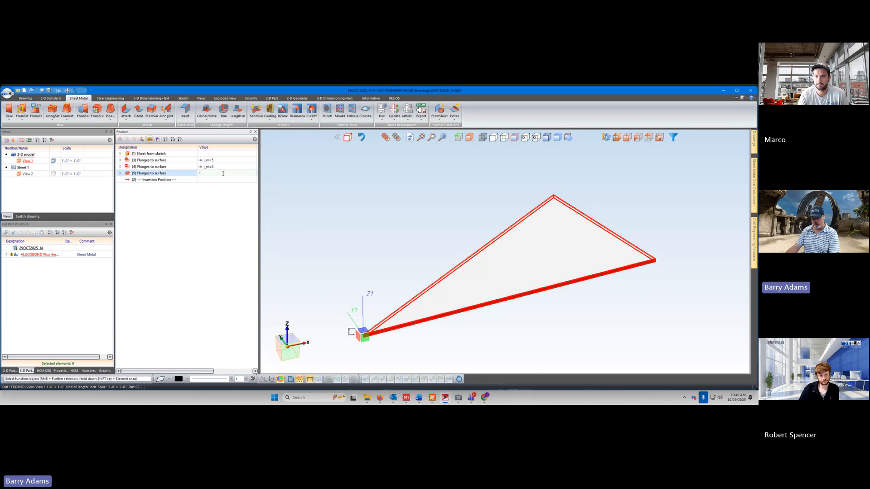
{"action": "key", "text": "BackSpace"}
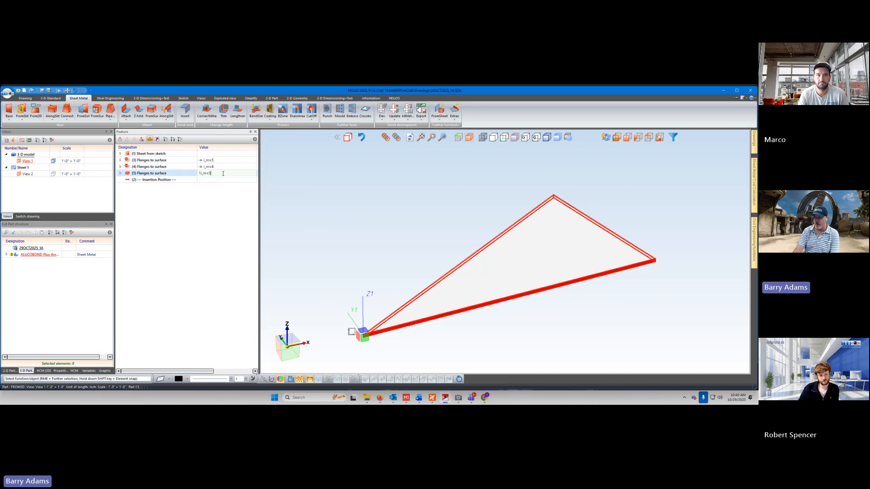
{"action": "type", "text": "3"}
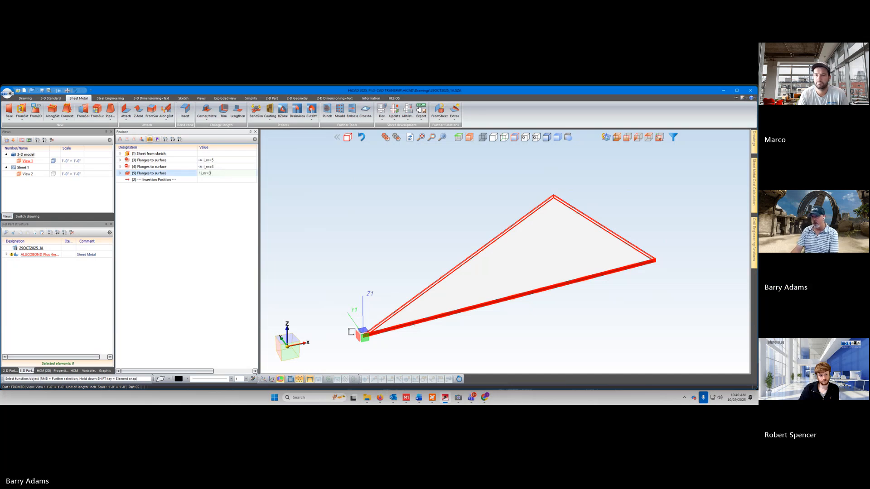
{"action": "key", "text": "Return"}
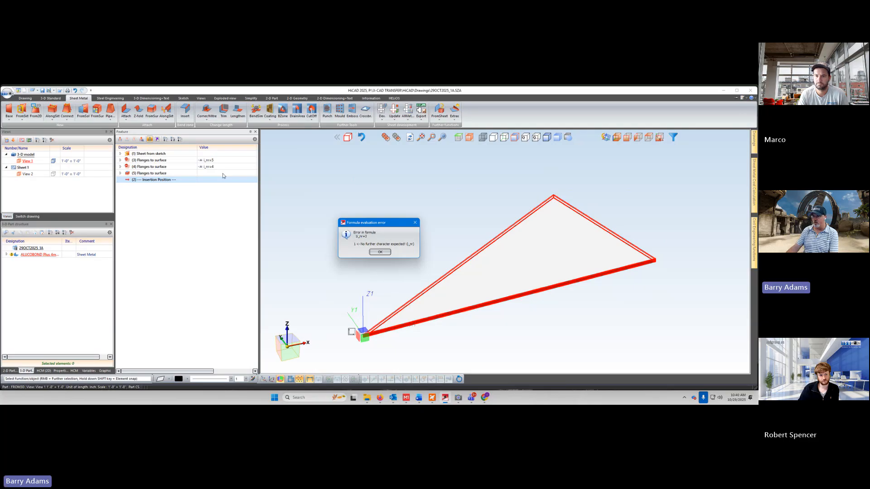
{"action": "left_click", "coordinate": [380, 253]}
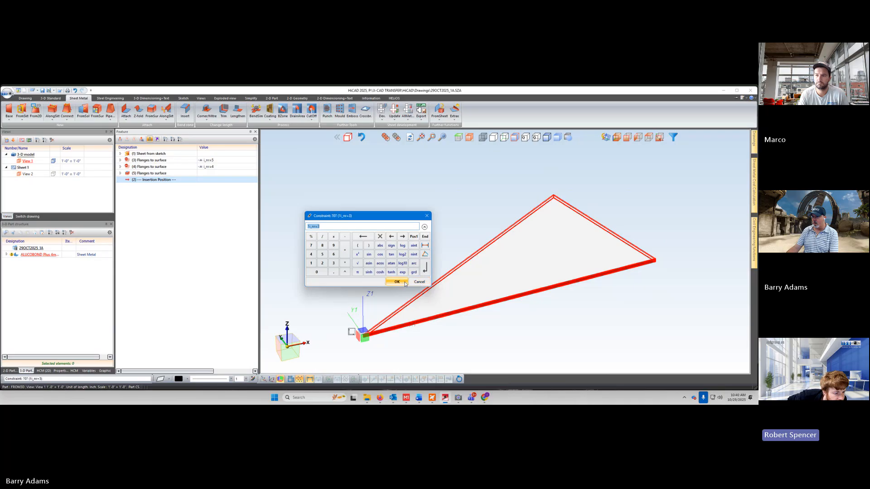
{"action": "left_click", "coordinate": [311, 226]}
{"action": "key", "text": "BackSpace"}
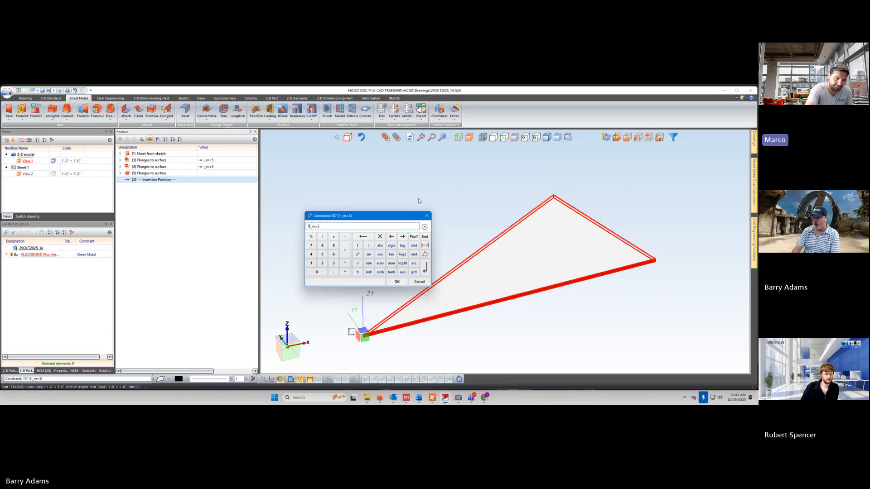
{"action": "key", "text": "Return"}
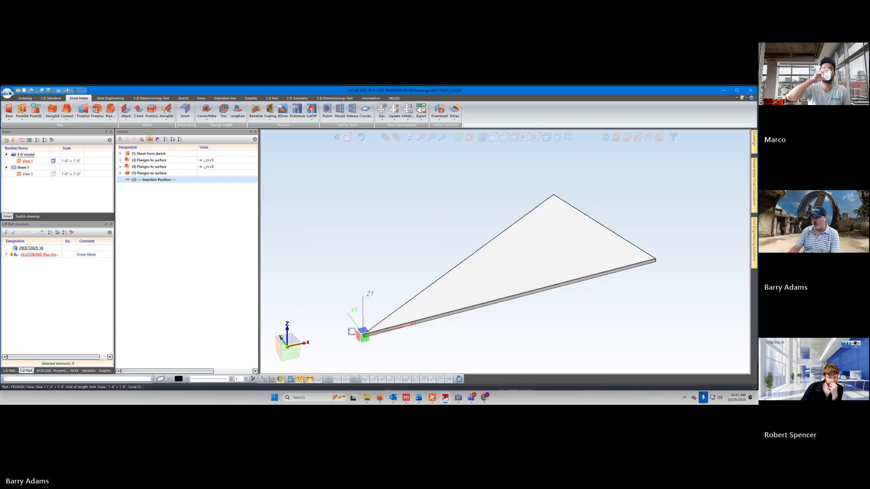
{"action": "left_click", "coordinate": [185, 216]}
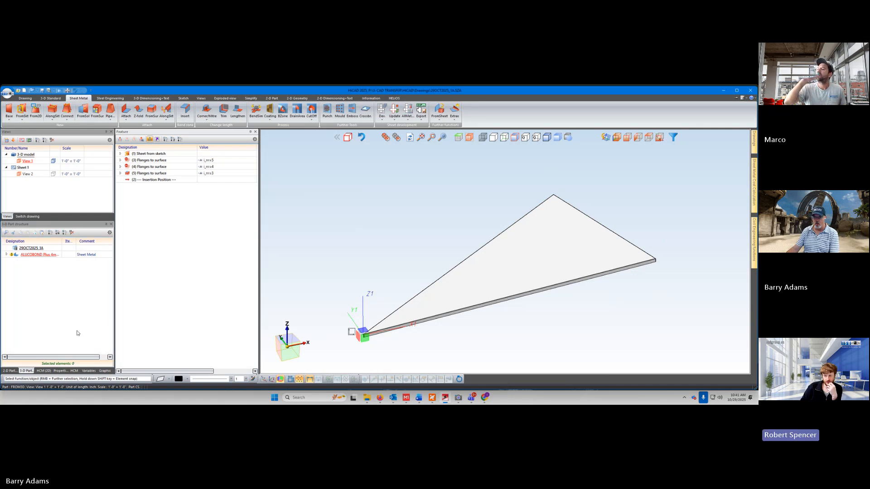
Step: Set i_nr to 5 to check the five-sided variant with all three flange features constrained
{"action": "left_click", "coordinate": [88, 371]}
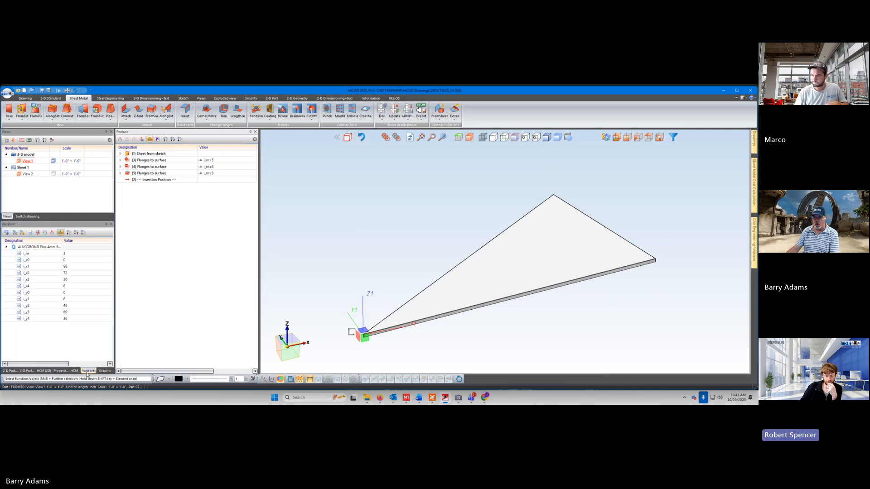
{"action": "left_click", "coordinate": [74, 253]}
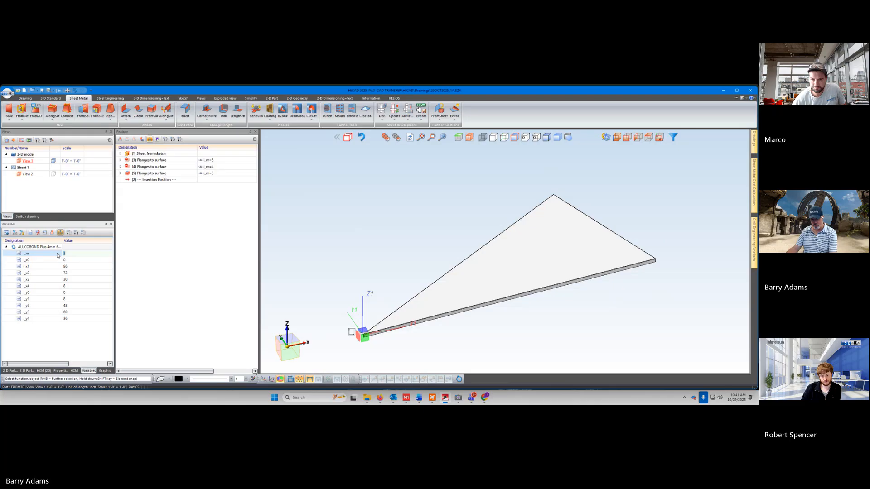
{"action": "key", "text": "Return"}
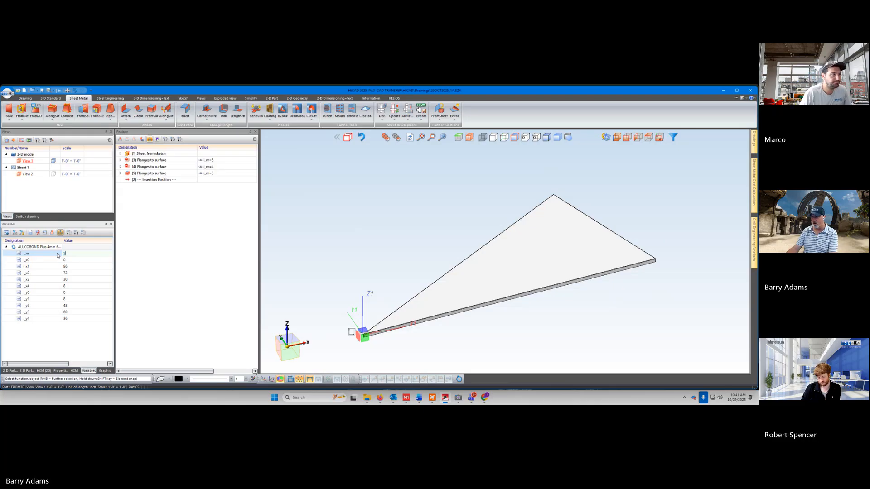
{"action": "left_click", "coordinate": [169, 304]}
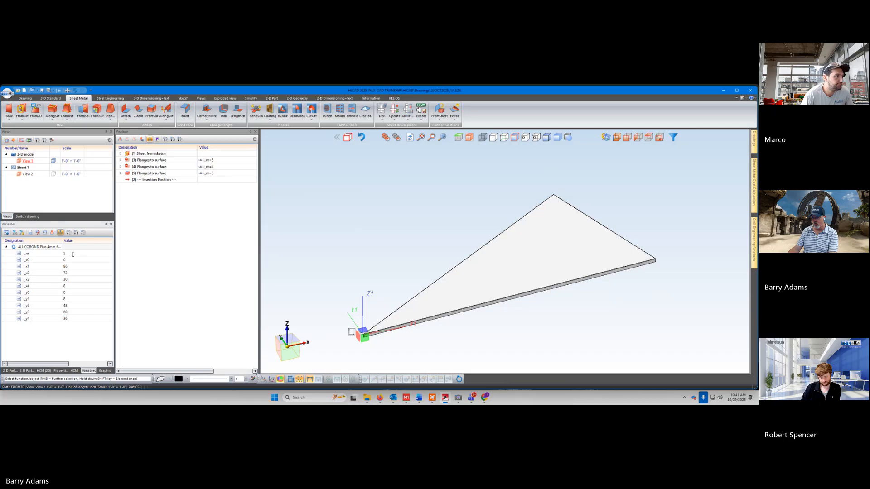
{"action": "left_click_drag", "start_coordinate": [73, 254], "coordinate": [58, 256]}
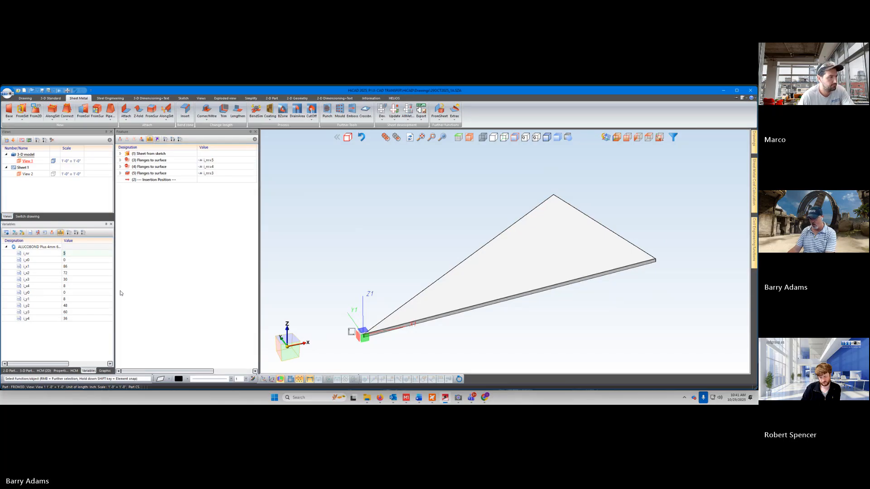
{"action": "key", "text": "Return"}
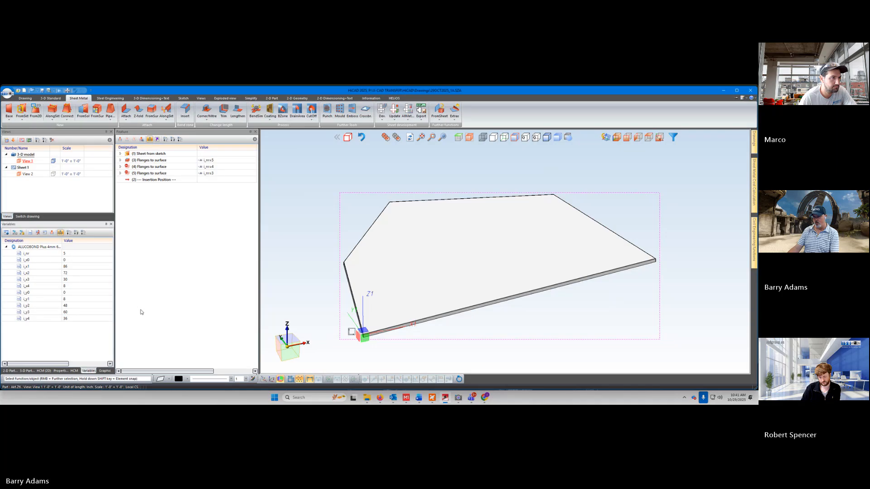
{"action": "mouse_move", "coordinate": [319, 305]}
{"action": "middle_mouse_down"}
{"action": "mouse_move", "coordinate": [318, 287]}
{"action": "mouse_move", "coordinate": [300, 288]}
{"action": "mouse_move", "coordinate": [317, 304]}
{"action": "middle_mouse_up"}
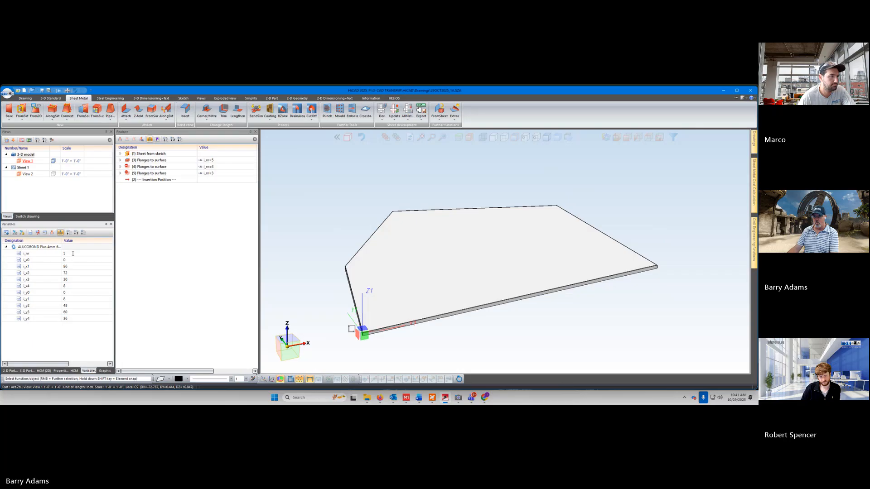
Step: Set i_nr to 3 to switch the panel to its three-sided variant and inspect its flanged edges
{"action": "left_click", "coordinate": [45, 255]}
{"action": "type", "text": "3"}
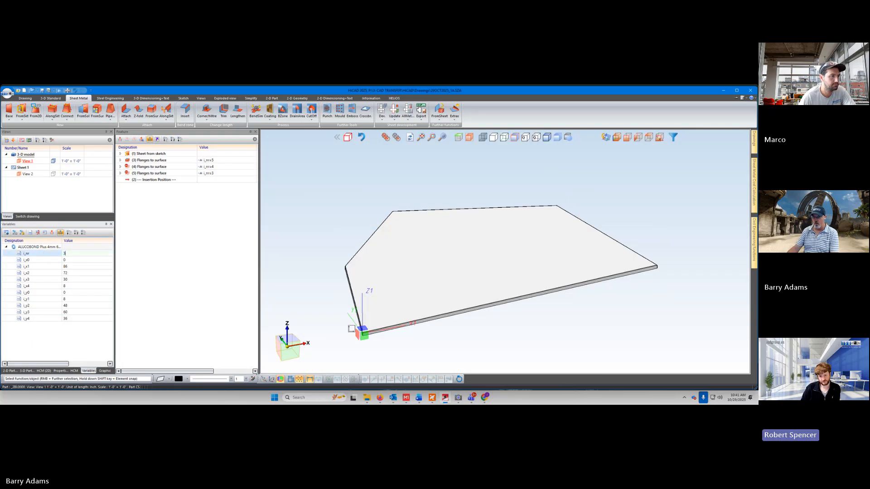
{"action": "key", "text": "Return"}
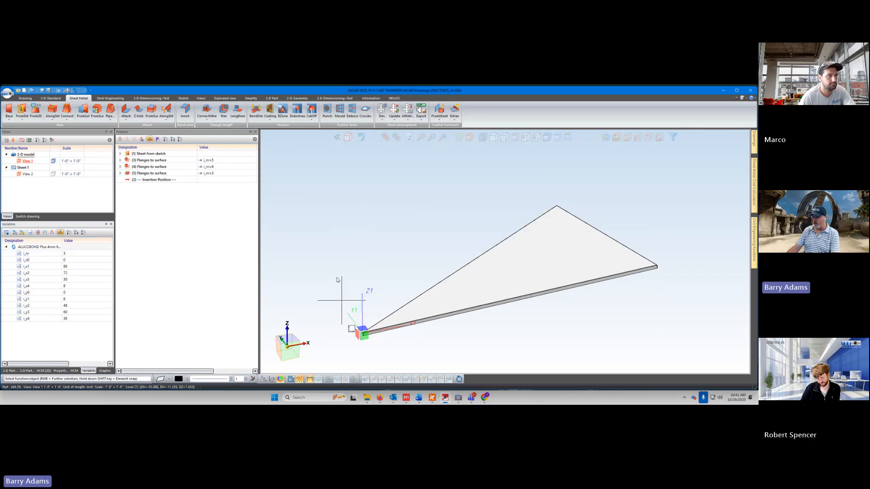
{"action": "mouse_move", "coordinate": [337, 280]}
{"action": "middle_mouse_down"}
{"action": "mouse_move", "coordinate": [327, 253]}
{"action": "mouse_move", "coordinate": [306, 255]}
{"action": "mouse_move", "coordinate": [322, 257]}
{"action": "mouse_move", "coordinate": [329, 277]}
{"action": "middle_mouse_up"}
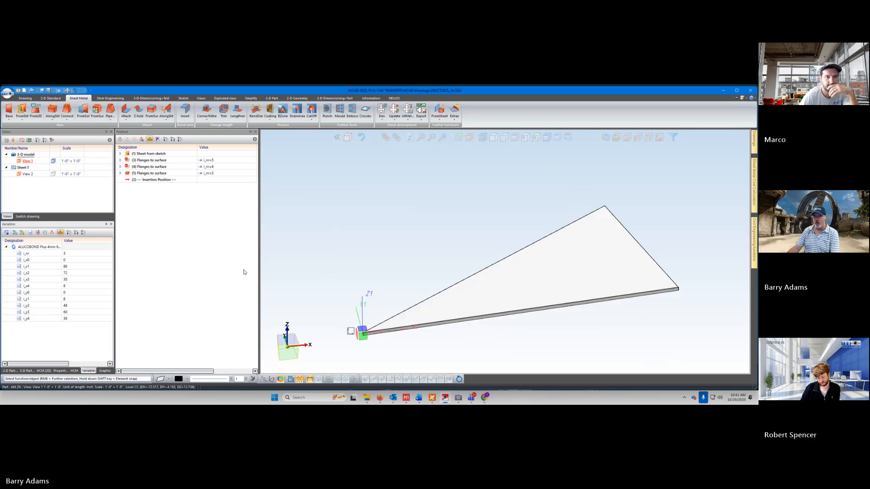
Step: Set i_nr to 4 to switch the panel to its four-sided variant and check its shape
{"action": "left_click", "coordinate": [68, 253]}
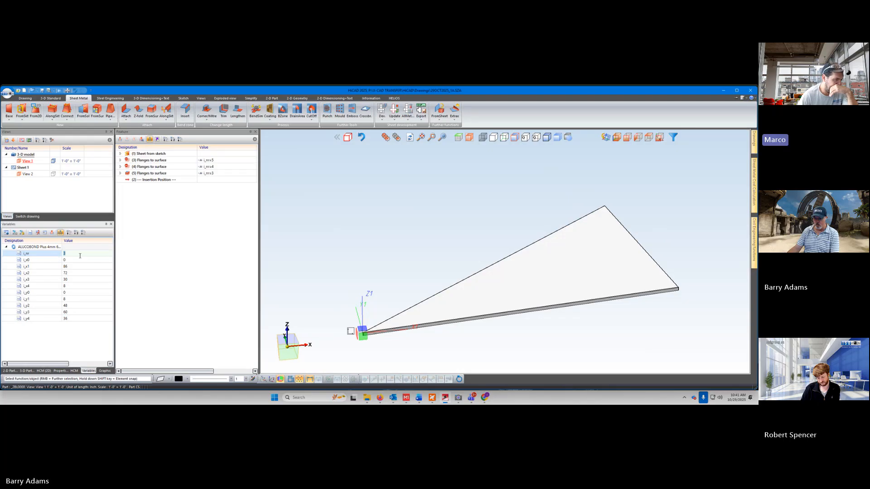
{"action": "type", "text": "4"}
{"action": "key", "text": "Return"}
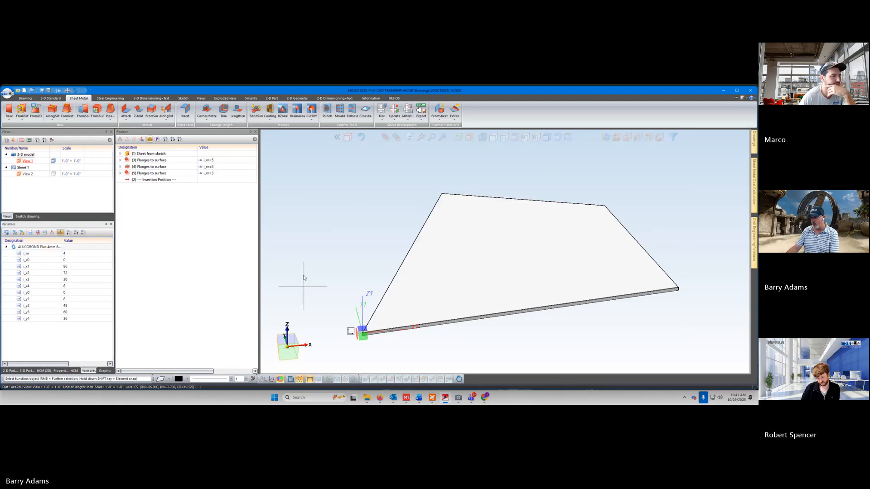
{"action": "mouse_move", "coordinate": [305, 287]}
{"action": "middle_mouse_down"}
{"action": "mouse_move", "coordinate": [297, 258]}
{"action": "mouse_move", "coordinate": [311, 276]}
{"action": "middle_mouse_up"}
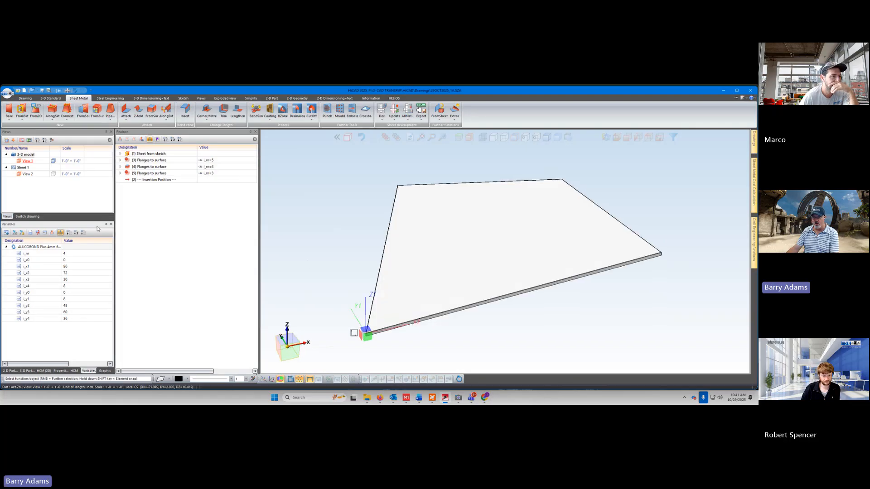
Step: Set i_nr to 5 to return the panel to its five-sided variant
{"action": "left_click", "coordinate": [71, 254]}
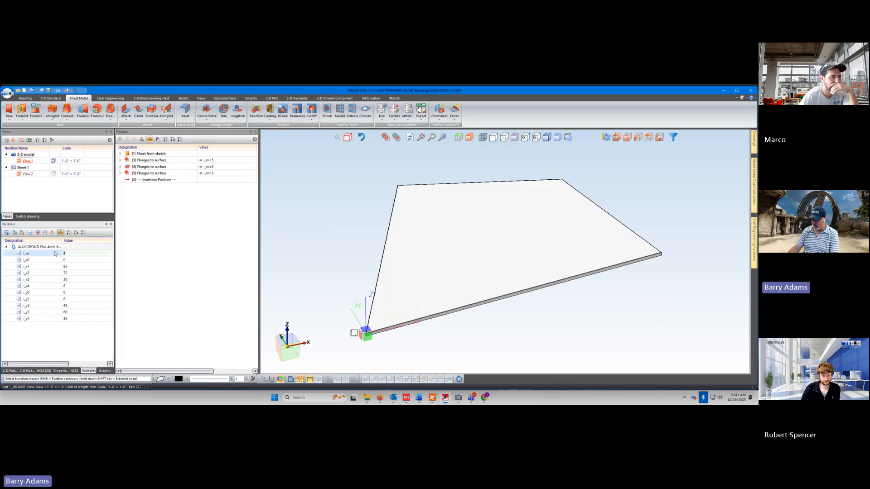
{"action": "type", "text": "5"}
{"action": "key", "text": "Return"}
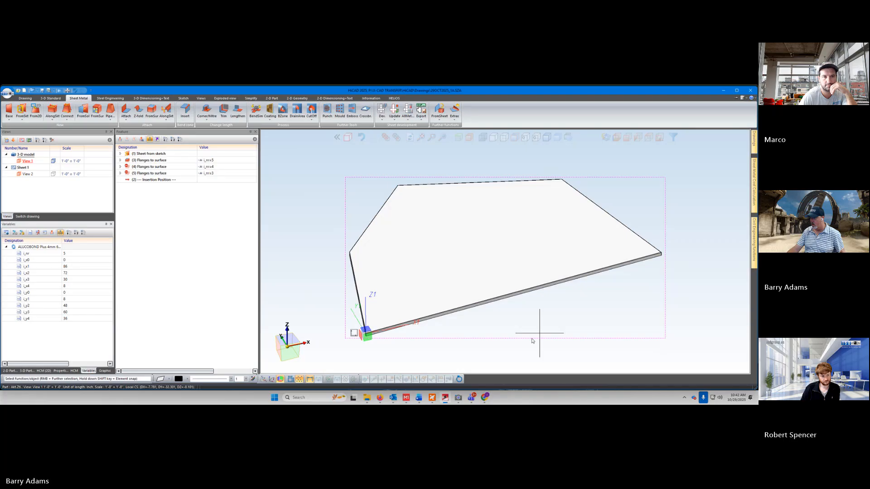
Step: Inspect the flange corners on the underside of the five-sided panel up close
{"action": "middle_click_drag", "start_coordinate": [533, 341], "coordinate": [521, 312]}
{"action": "scroll", "coordinate": [398, 320], "scroll_direction": "up", "scroll_amount": 5}
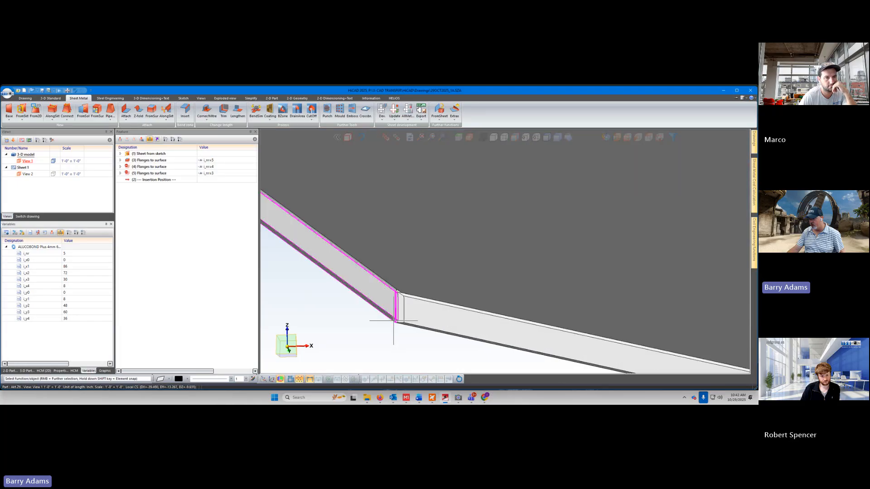
{"action": "scroll", "coordinate": [394, 320], "scroll_direction": "up", "scroll_amount": 2}
{"action": "mouse_move", "coordinate": [422, 350]}
{"action": "middle_mouse_down"}
{"action": "mouse_move", "coordinate": [394, 346]}
{"action": "mouse_move", "coordinate": [427, 346]}
{"action": "middle_mouse_up"}
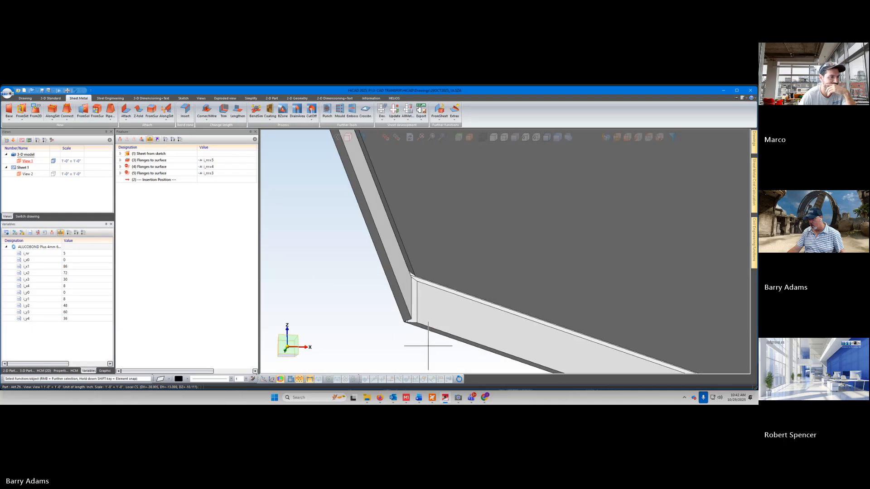
{"action": "scroll", "coordinate": [423, 340], "scroll_direction": "down", "scroll_amount": 7}
{"action": "scroll", "coordinate": [457, 348], "scroll_direction": "up", "scroll_amount": 10}
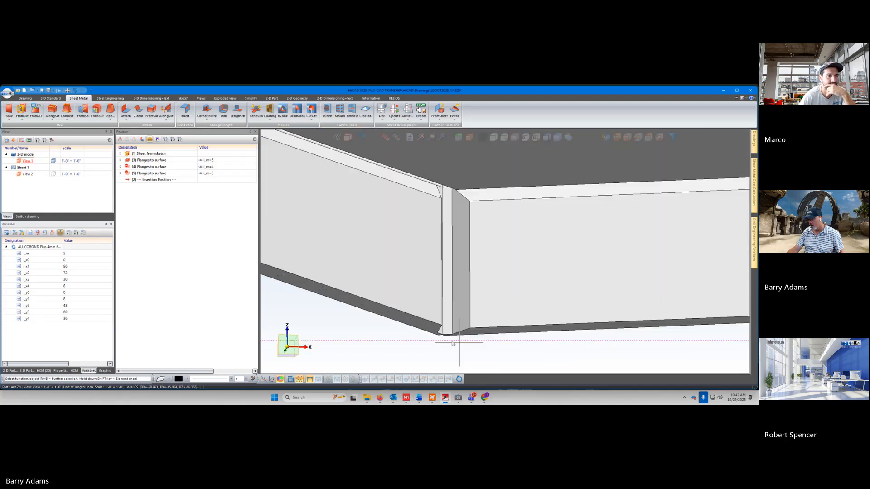
{"action": "middle_click_drag", "start_coordinate": [453, 344], "coordinate": [491, 365]}
{"action": "scroll", "coordinate": [450, 333], "scroll_direction": "down", "scroll_amount": 6}
{"action": "scroll", "coordinate": [475, 325], "scroll_direction": "down", "scroll_amount": 5}
{"action": "scroll", "coordinate": [525, 363], "scroll_direction": "up", "scroll_amount": 5}
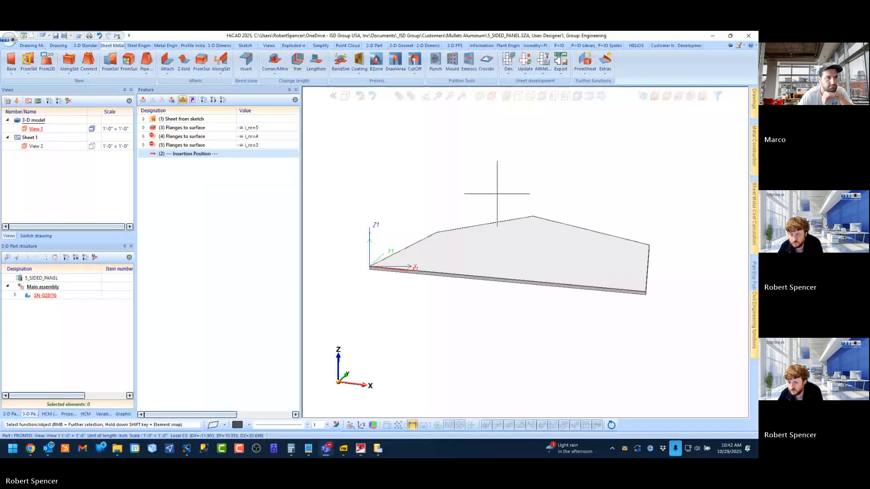
Step: Examine the 5_SIDED_PANEL model and the variables of its ALUCOBOND part
{"action": "scroll", "coordinate": [446, 217], "scroll_direction": "up", "scroll_amount": 2}
{"action": "left_click", "coordinate": [423, 219]}
{"action": "scroll", "coordinate": [425, 219], "scroll_direction": "down", "scroll_amount": 3}
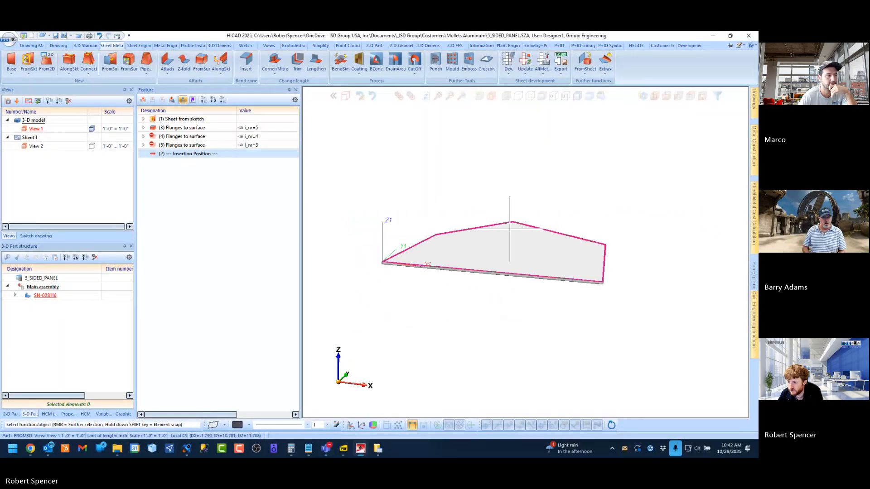
{"action": "scroll", "coordinate": [511, 229], "scroll_direction": "up", "scroll_amount": 1}
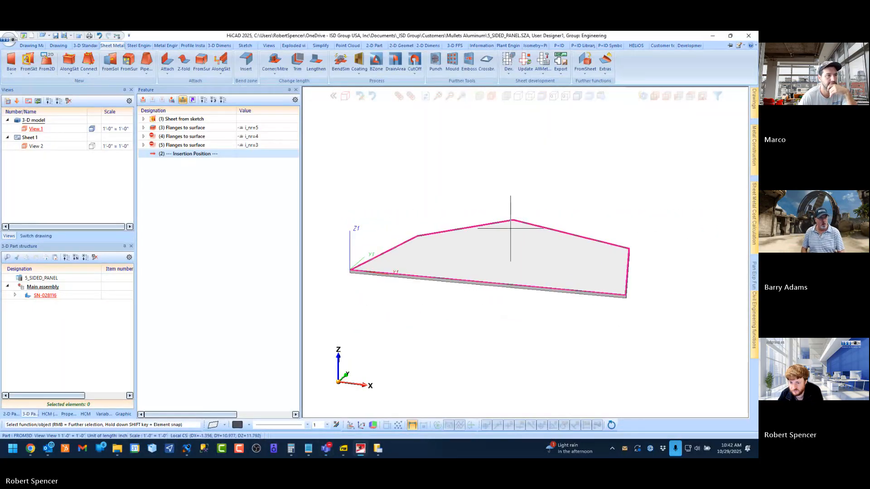
{"action": "left_click", "coordinate": [103, 414]}
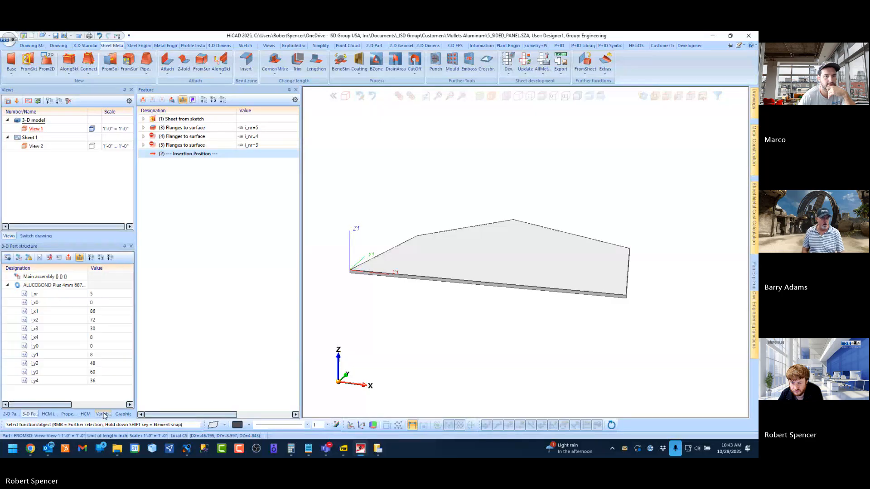
{"action": "left_click", "coordinate": [30, 414]}
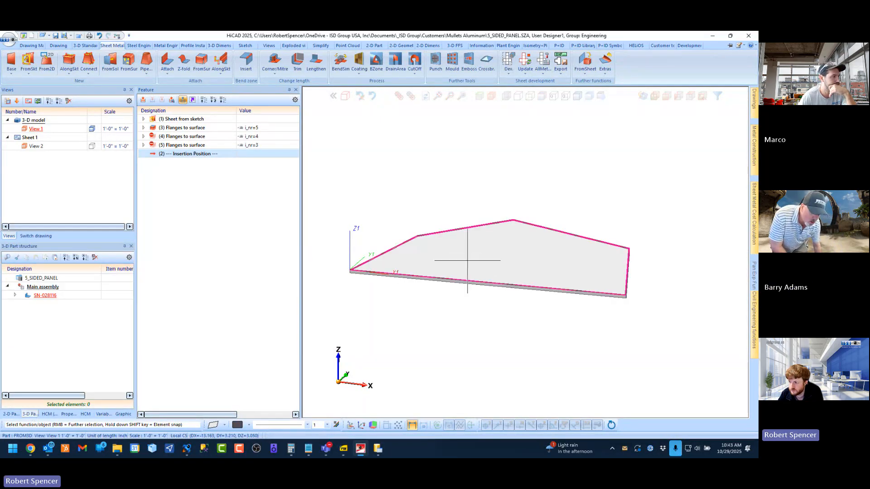
{"action": "scroll", "coordinate": [469, 253], "scroll_direction": "up", "scroll_amount": 2}
{"action": "scroll", "coordinate": [394, 247], "scroll_direction": "down", "scroll_amount": 2}
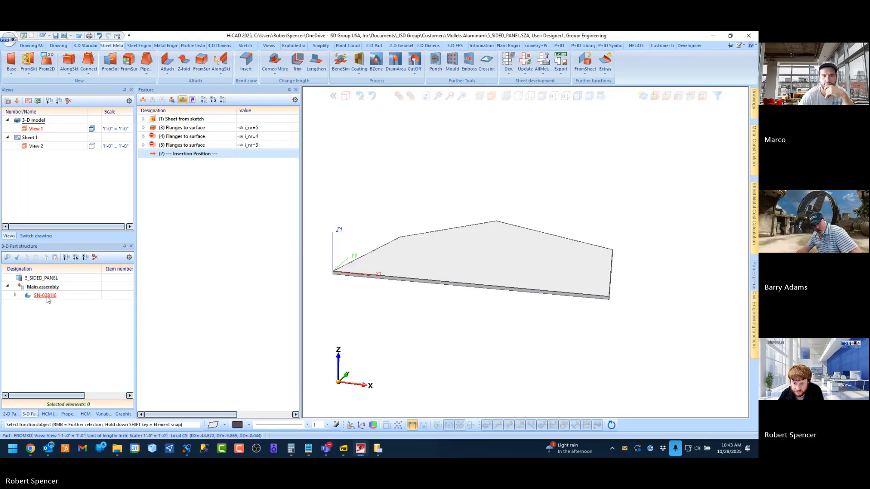
Step: Transfer all variables from i_nr to i_y4 from the ALUCOBOND part to the Main assembly
{"action": "left_click", "coordinate": [103, 414]}
{"action": "left_click", "coordinate": [37, 295]}
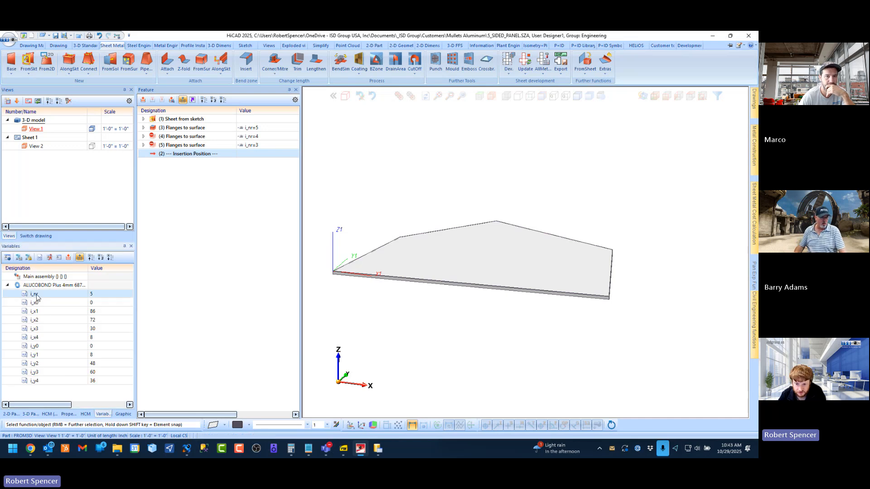
{"action": "left_click", "coordinate": [36, 381], "text": "shift"}
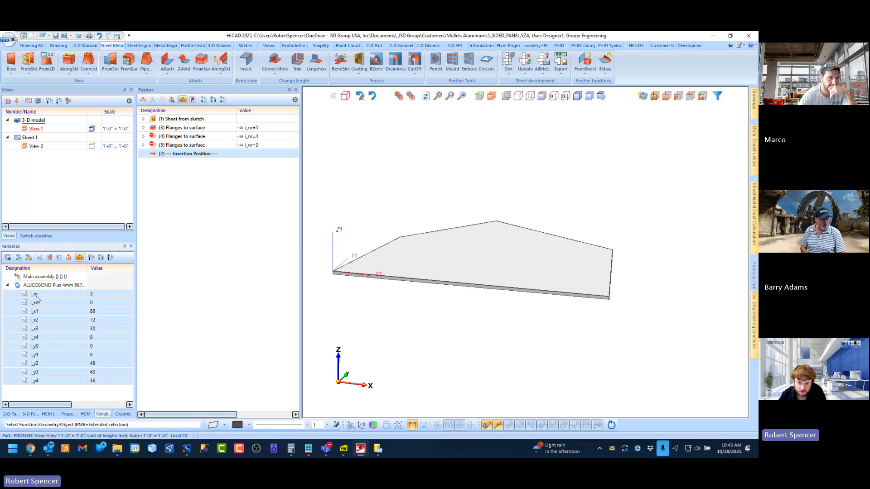
{"action": "left_click_drag", "start_coordinate": [36, 297], "coordinate": [38, 278]}
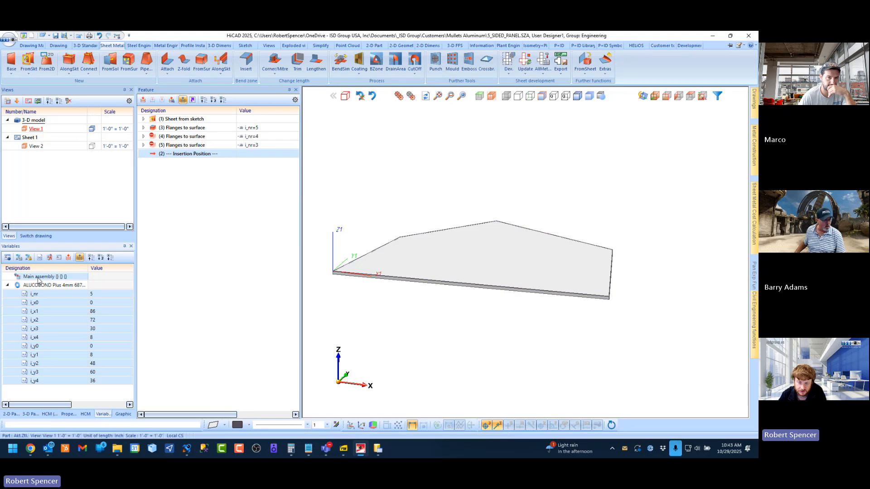
Step: Delete the main assembly ID of the Main assembly above the sheet metal part
{"action": "left_click", "coordinate": [28, 414]}
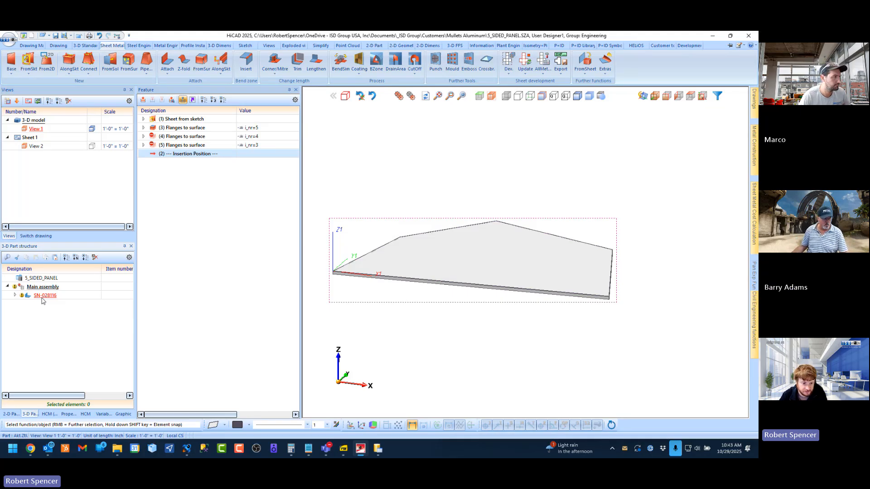
{"action": "left_click", "coordinate": [43, 288]}
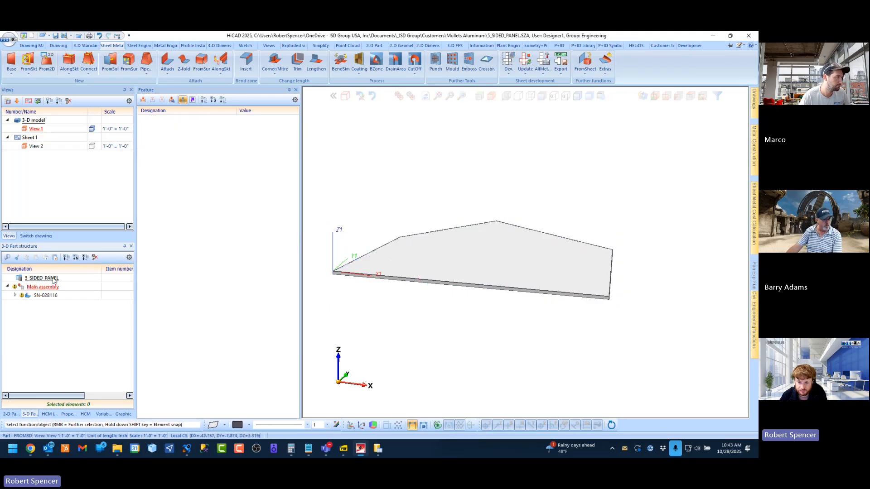
{"action": "right_click", "coordinate": [47, 290]}
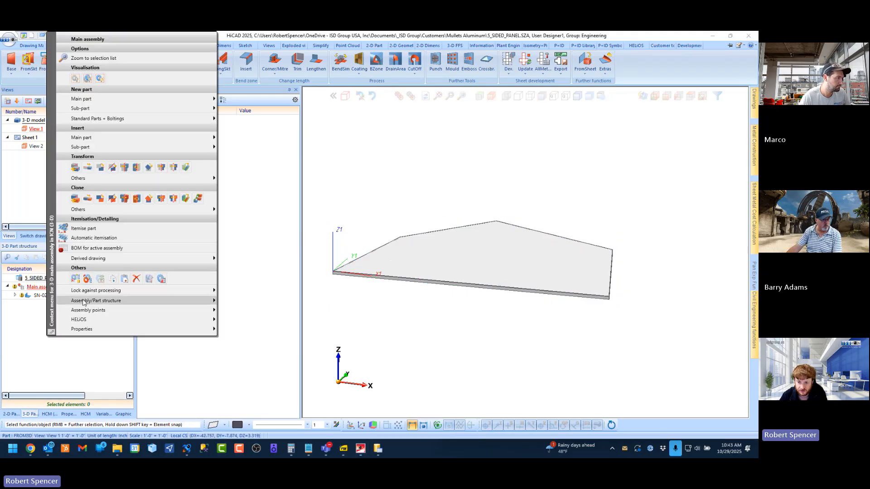
{"action": "mouse_move", "coordinate": [209, 301]}
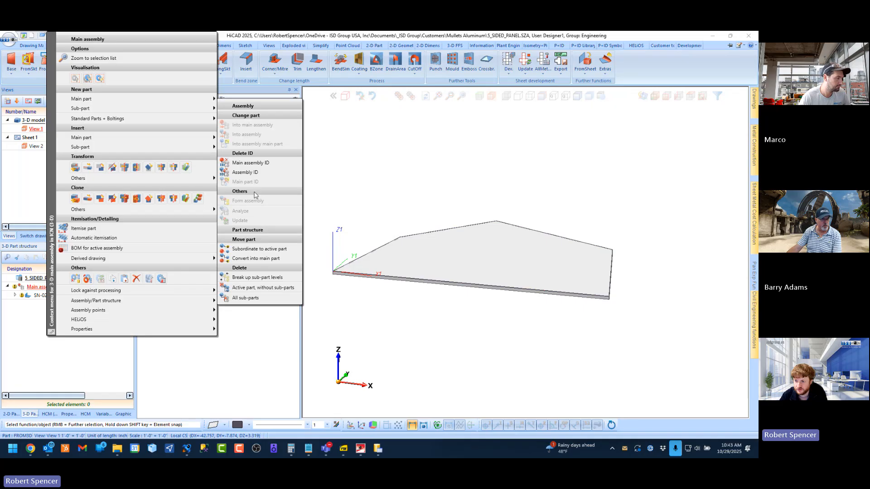
{"action": "left_click", "coordinate": [256, 164]}
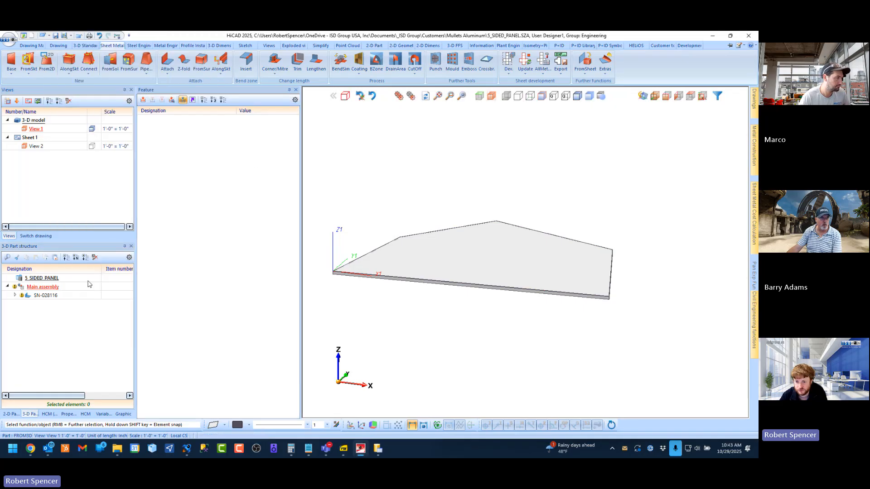
Step: Set the main assembly's article number to Assembly and check that it holds the transferred variables
{"action": "double_click", "coordinate": [34, 289]}
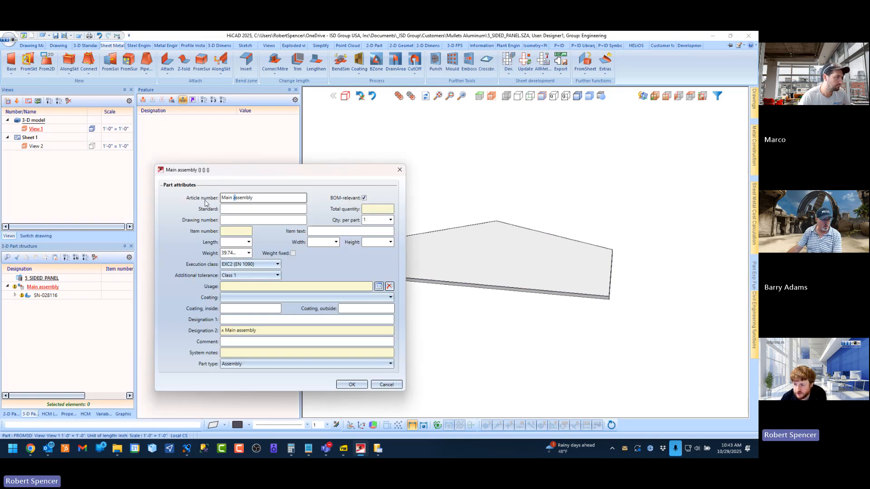
{"action": "left_click_drag", "start_coordinate": [205, 204], "coordinate": [187, 207]}
{"action": "type", "text": "A"}
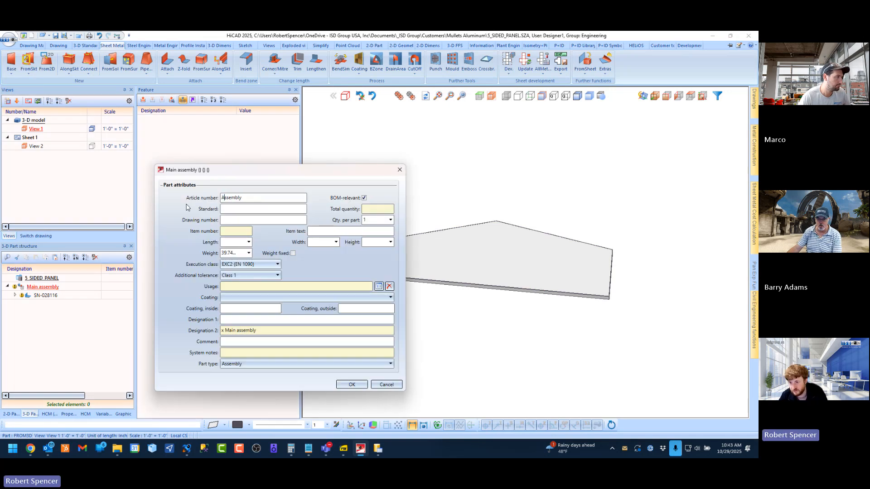
{"action": "left_click", "coordinate": [351, 384]}
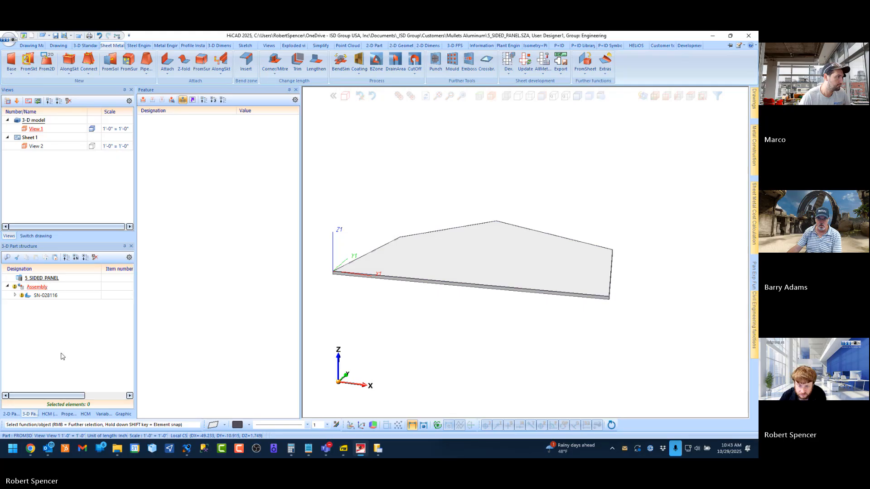
{"action": "left_click", "coordinate": [103, 414]}
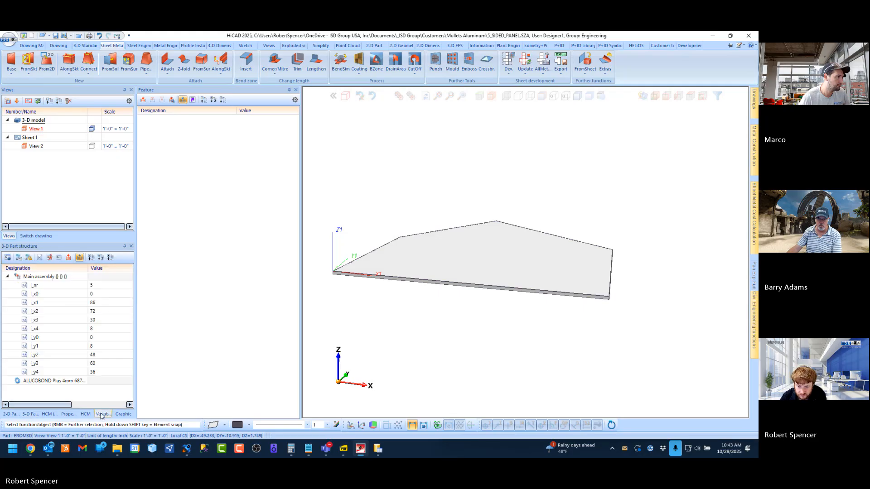
{"action": "left_click", "coordinate": [30, 414]}
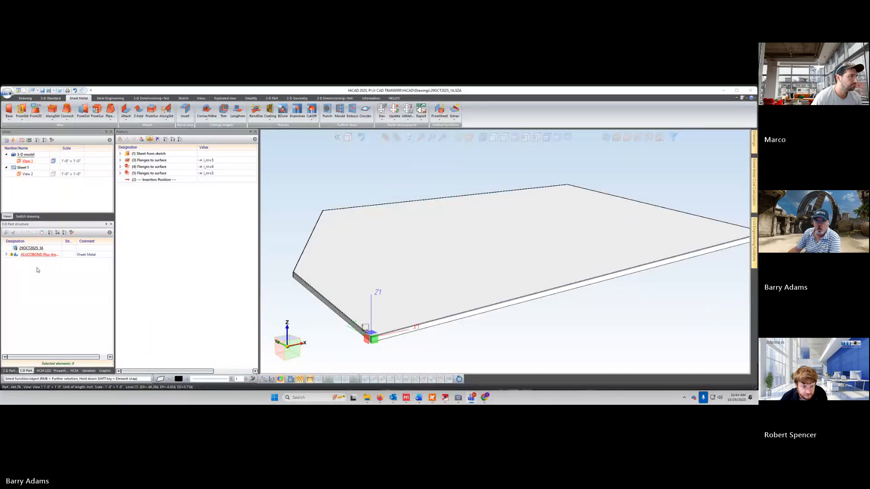
Step: Check the ALUCOBOND part's variables and create a new assembly as a main part of the 29OCT2025_1A drawing
{"action": "left_click", "coordinate": [88, 371]}
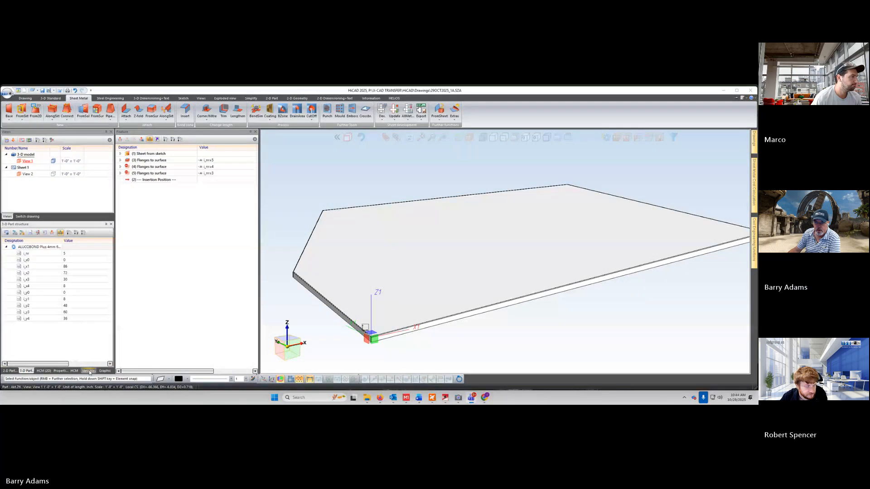
{"action": "left_click", "coordinate": [27, 371]}
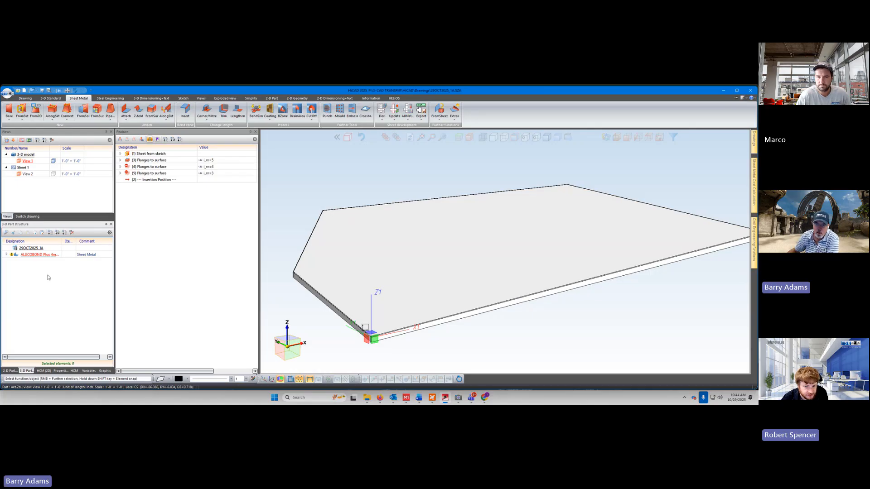
{"action": "left_click", "coordinate": [28, 249]}
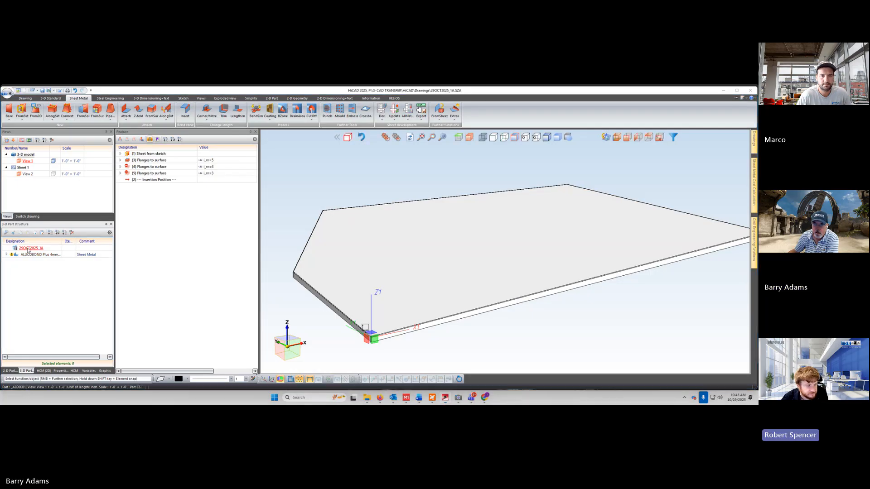
{"action": "right_click", "coordinate": [28, 249]}
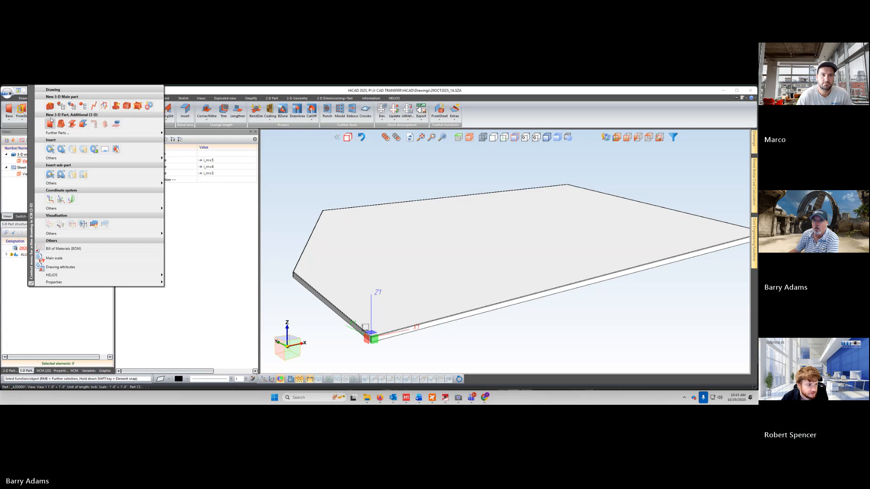
{"action": "left_click", "coordinate": [73, 106]}
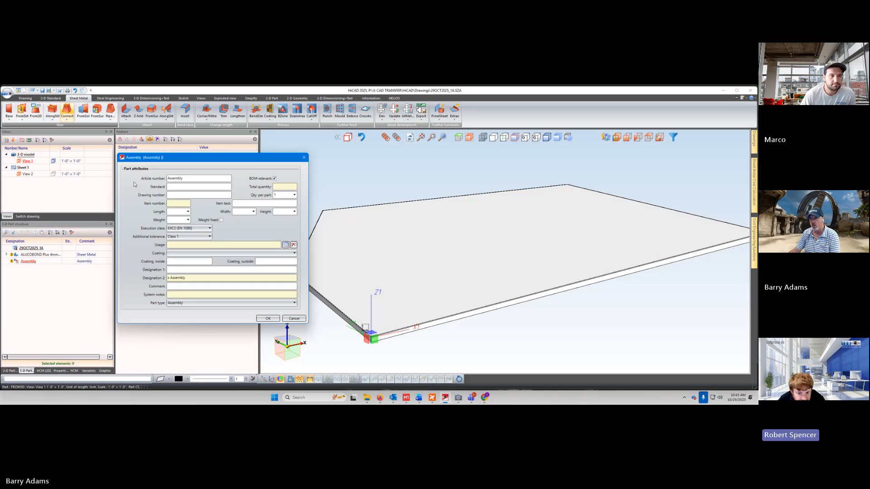
{"action": "left_click", "coordinate": [187, 188]}
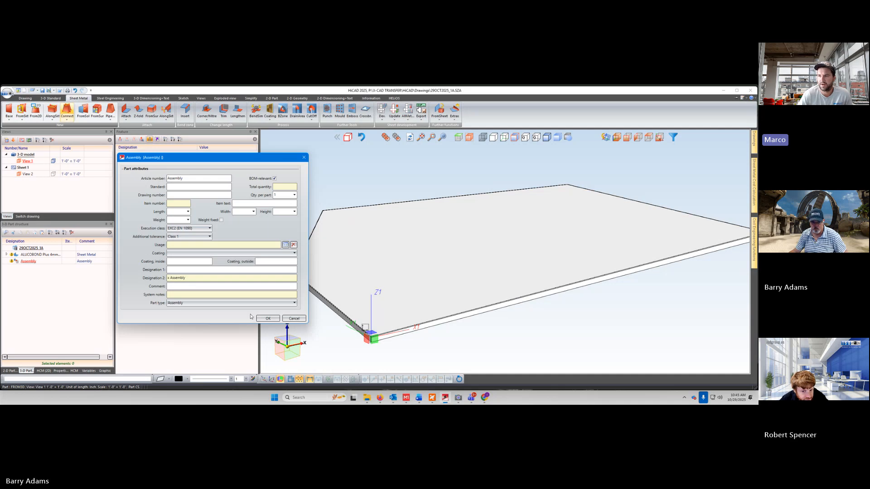
{"action": "left_click", "coordinate": [169, 180]}
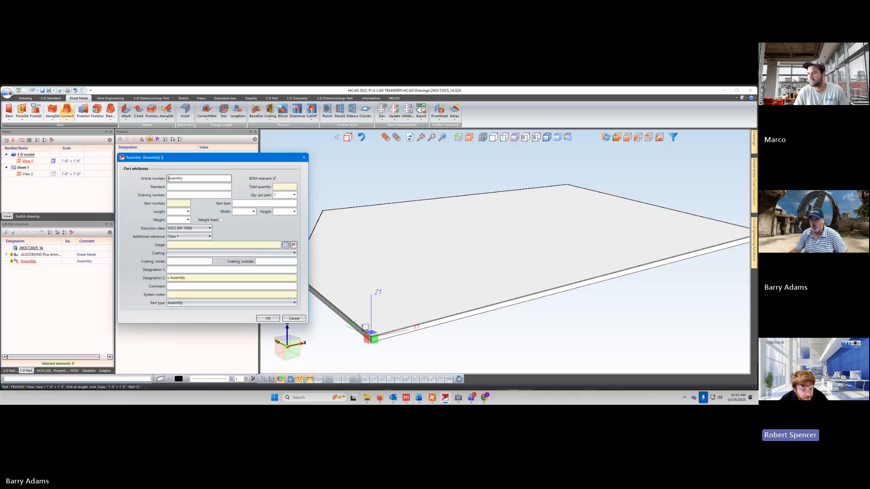
{"action": "left_click", "coordinate": [217, 190]}
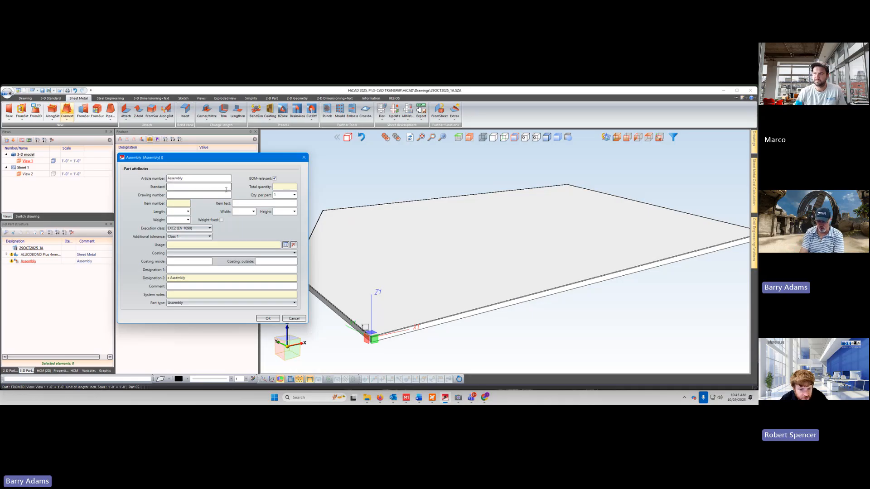
{"action": "type", "text": "Main"}
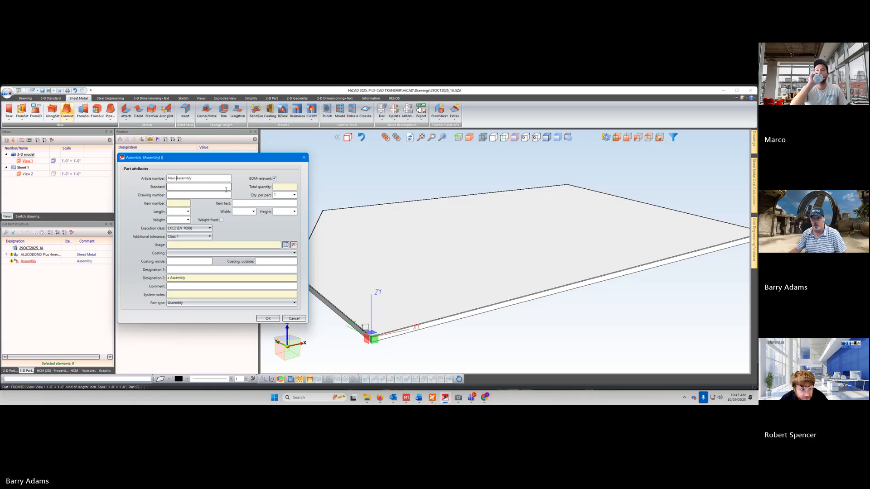
{"action": "left_click", "coordinate": [173, 177]}
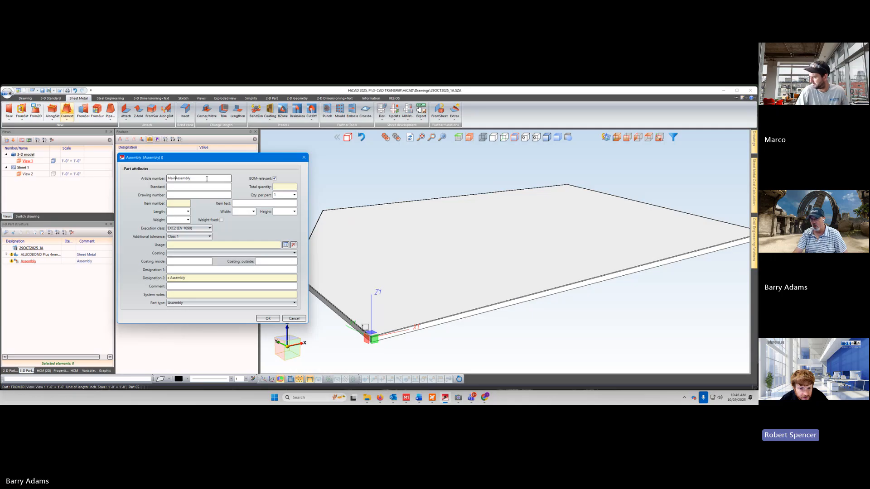
{"action": "key", "text": "BackSpace"}
{"action": "key", "text": "BackSpace"}
{"action": "key", "text": "BackSpace"}
{"action": "key", "text": "BackSpace"}
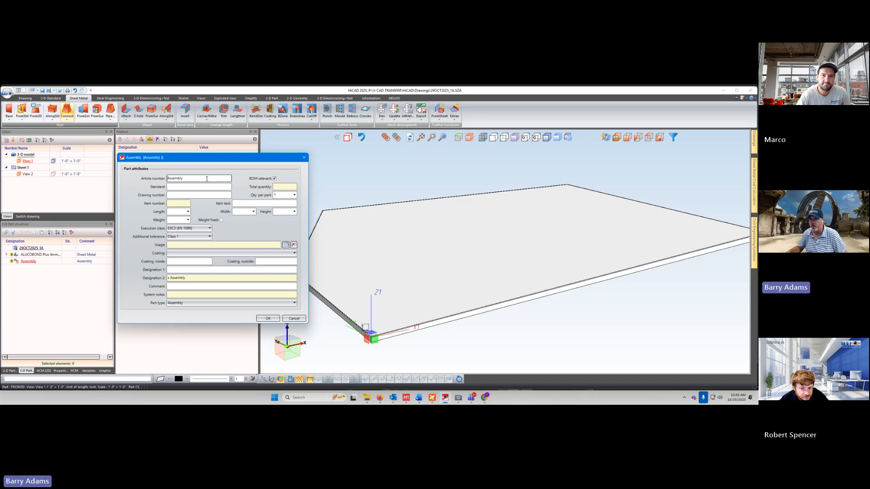
Step: Accept the article number Assembly for the new assembly and place the ALUCOBOND sheet metal part under it
{"action": "left_click", "coordinate": [267, 319]}
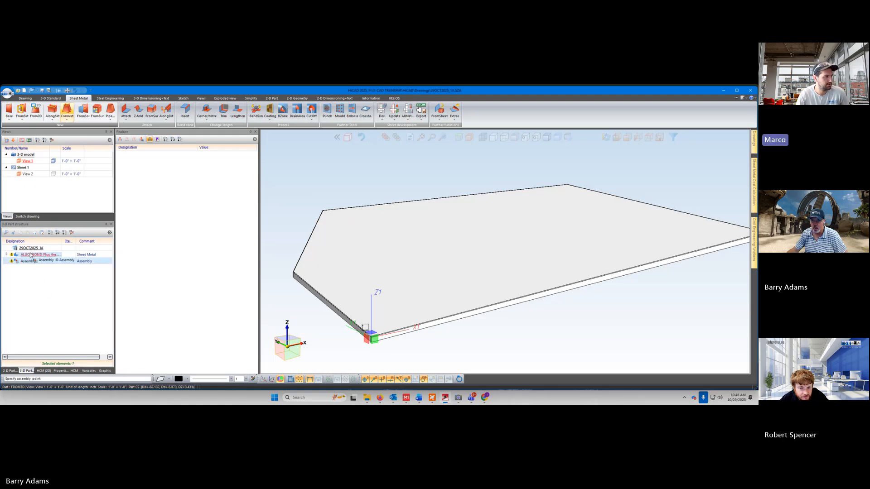
{"action": "left_click", "coordinate": [31, 249]}
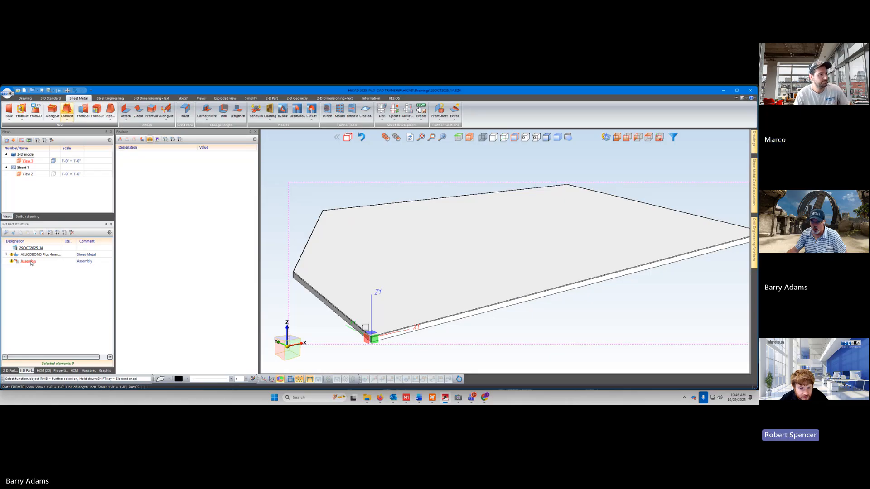
{"action": "mouse_move", "coordinate": [29, 263]}
{"action": "left_mouse_down"}
{"action": "mouse_move", "coordinate": [34, 249]}
{"action": "mouse_move", "coordinate": [29, 264]}
{"action": "left_mouse_up"}
{"action": "left_click", "coordinate": [25, 277]}
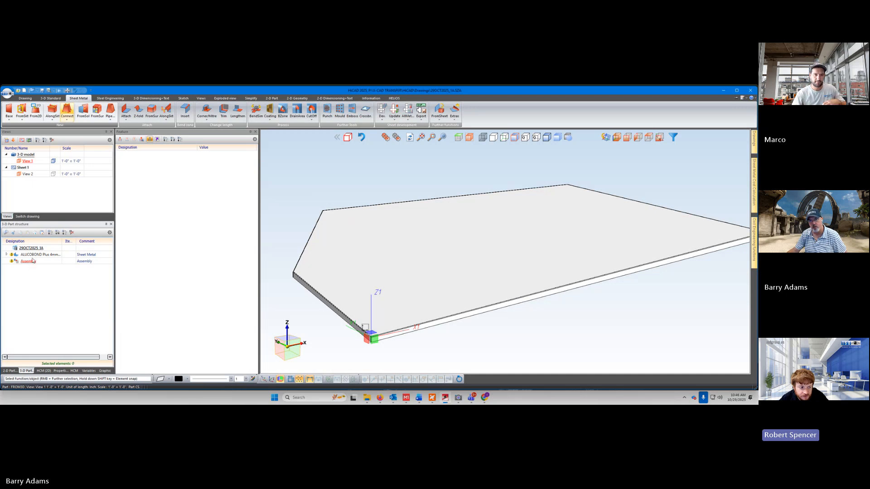
{"action": "left_click", "coordinate": [32, 255]}
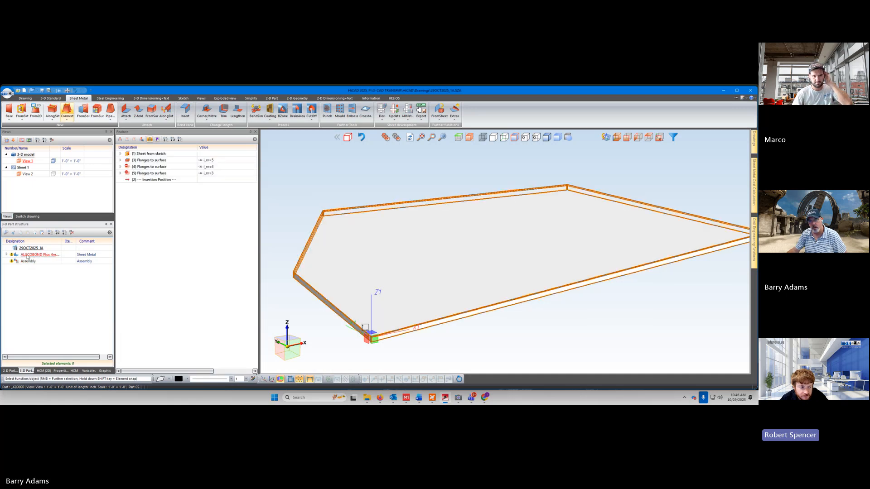
{"action": "left_click_drag", "start_coordinate": [28, 256], "coordinate": [27, 261]}
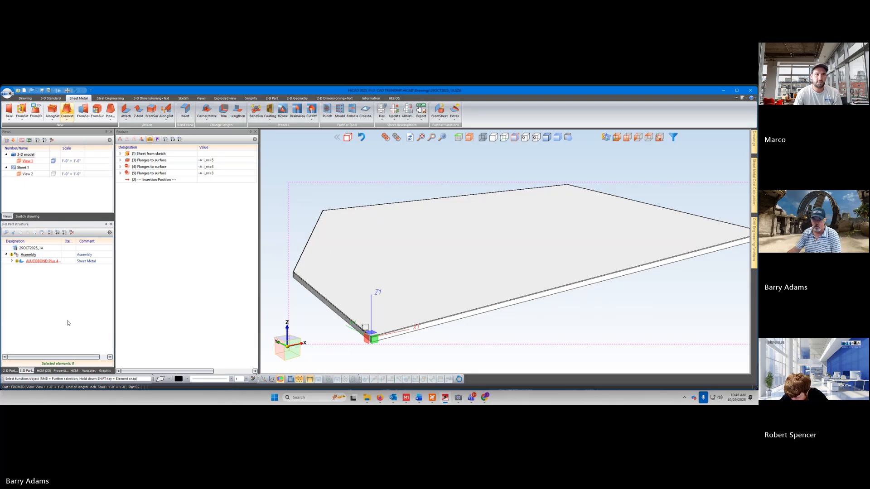
Step: Compare the part structure with the variable lists of the Assembly and its ALUCOBOND sub-part
{"action": "left_click", "coordinate": [86, 373]}
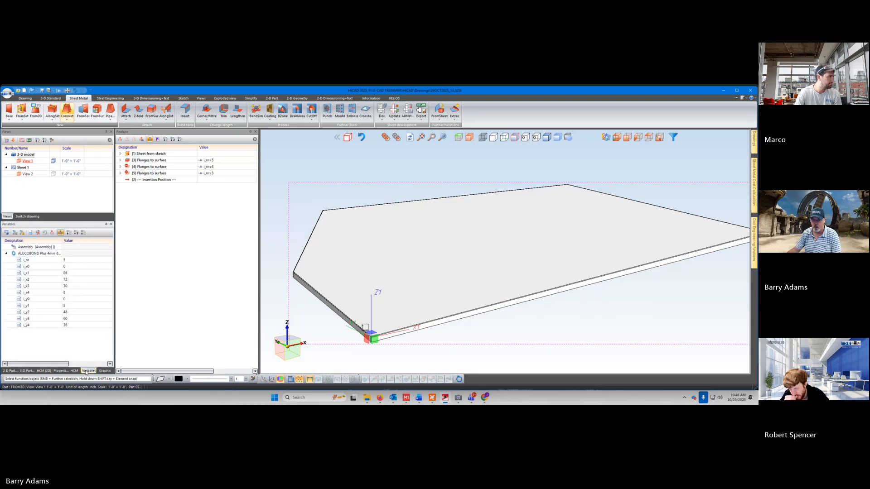
{"action": "left_click", "coordinate": [28, 373]}
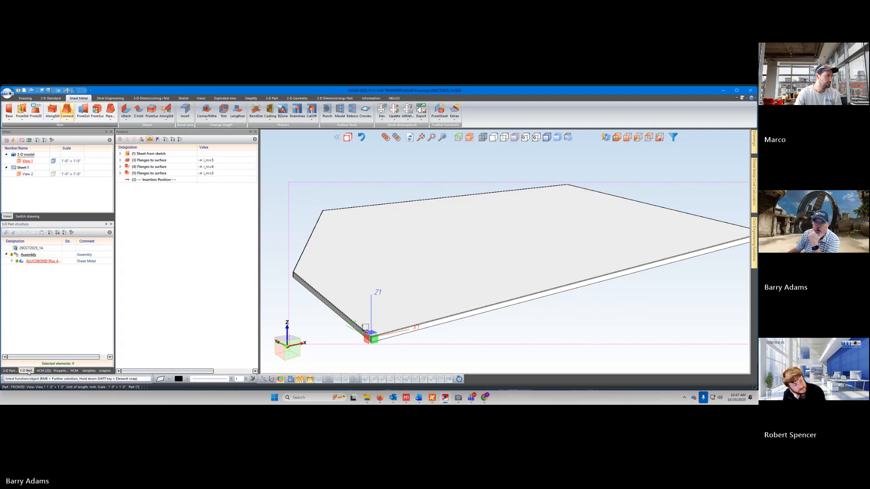
{"action": "left_click", "coordinate": [88, 371]}
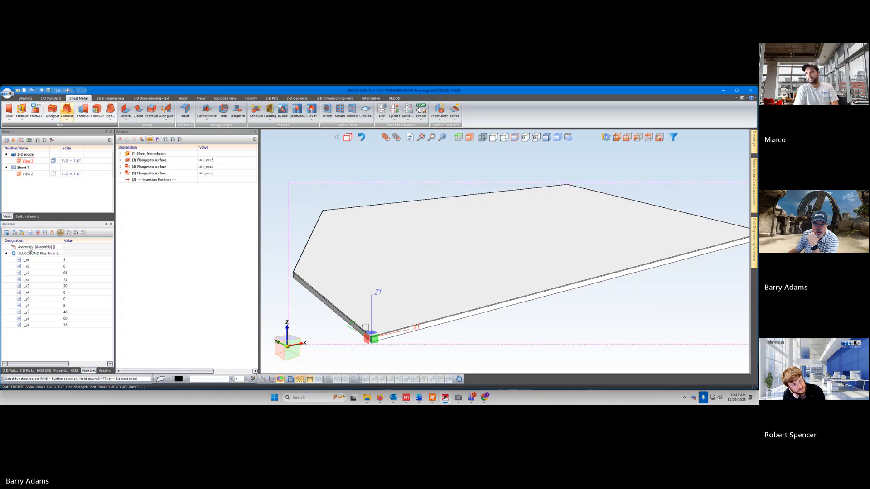
{"action": "left_click", "coordinate": [6, 255]}
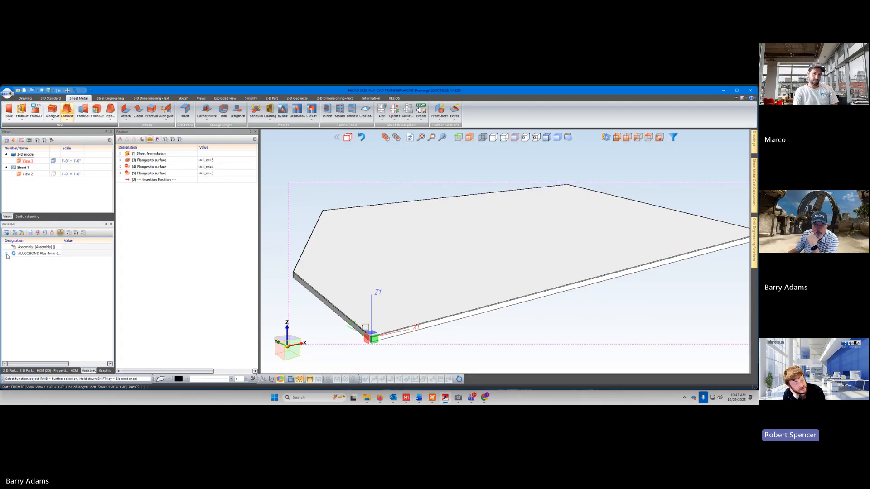
{"action": "left_click", "coordinate": [27, 371]}
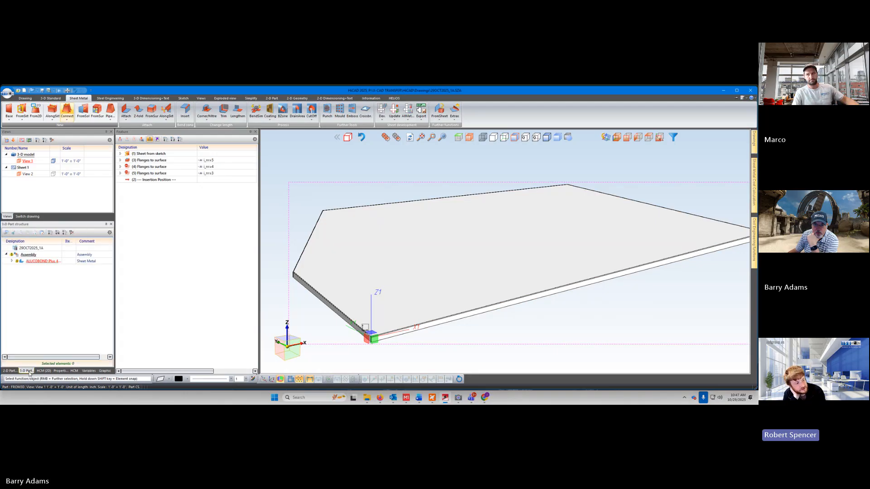
{"action": "left_click", "coordinate": [84, 371]}
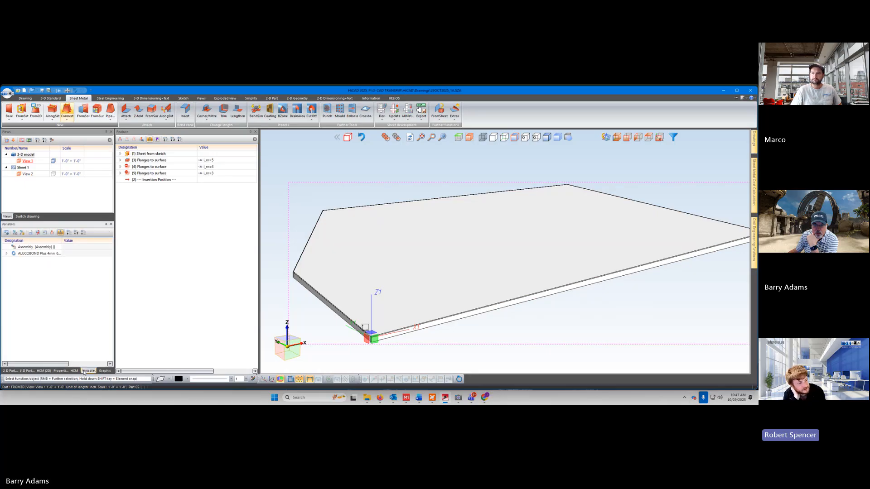
{"action": "left_click", "coordinate": [7, 255]}
{"action": "left_click", "coordinate": [7, 254]}
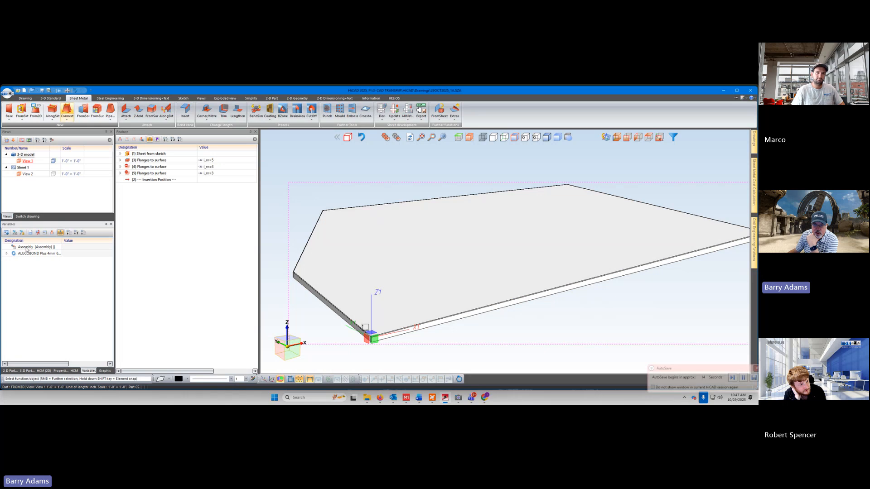
{"action": "left_click", "coordinate": [27, 371]}
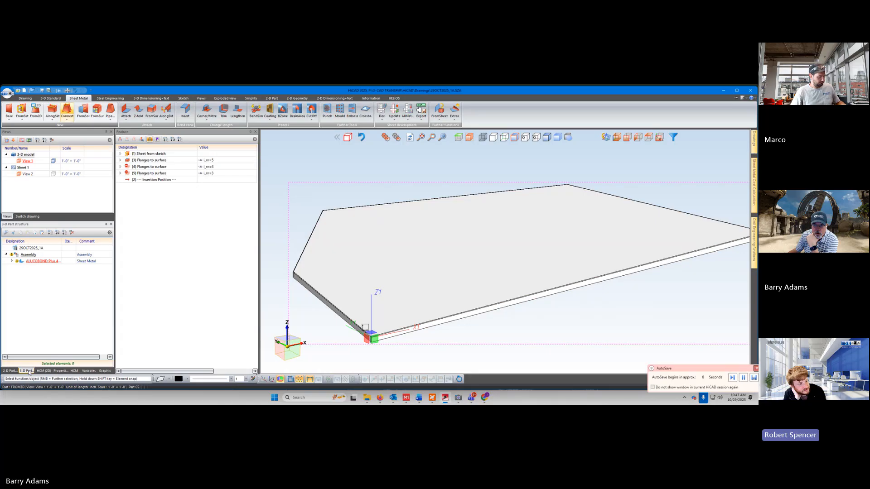
Step: Transfer all variables from i_nr to i_y4 from the ALUCOBOND sub-part to the parent Assembly
{"action": "left_click", "coordinate": [85, 371]}
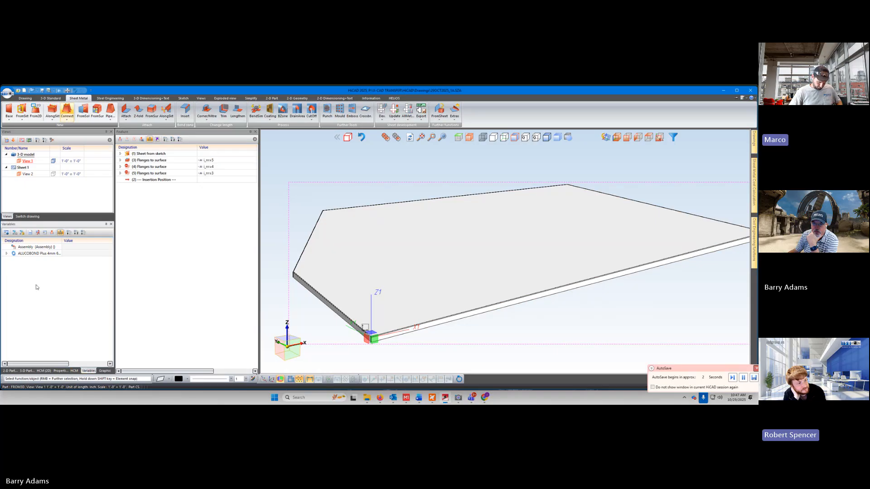
{"action": "left_click", "coordinate": [6, 254]}
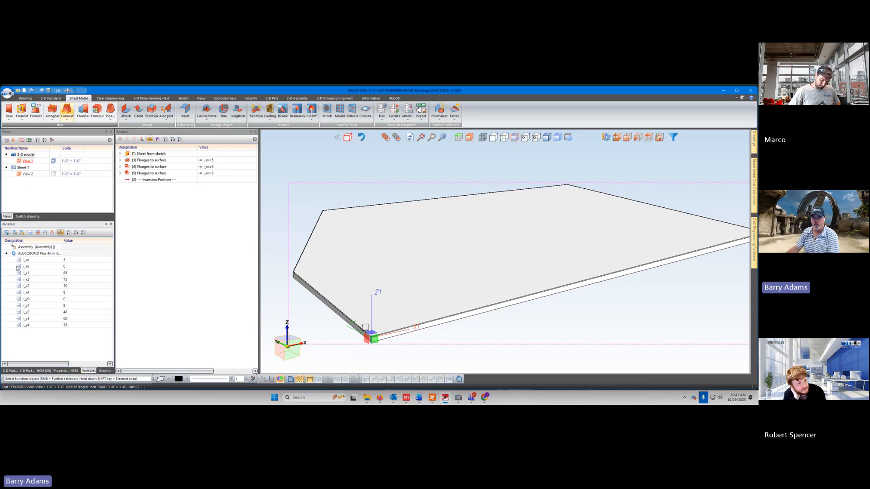
{"action": "left_click", "coordinate": [27, 261]}
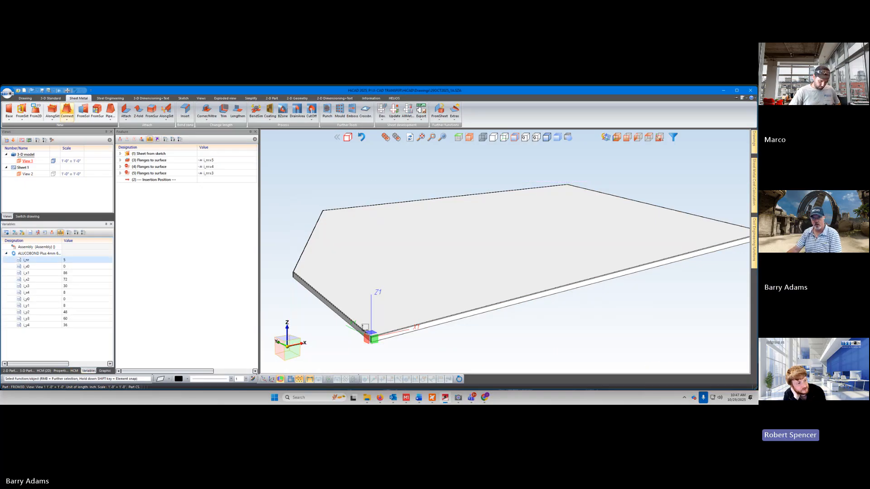
{"action": "left_click", "coordinate": [37, 326], "text": "shift"}
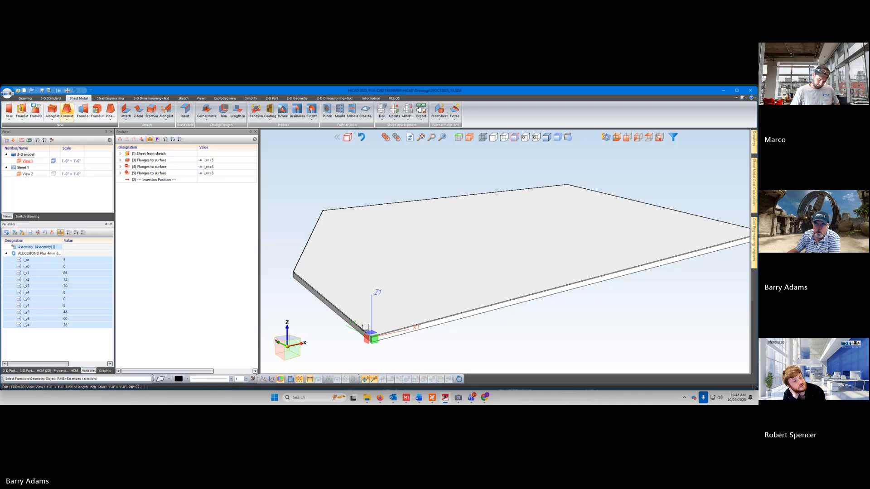
{"action": "left_click", "coordinate": [43, 247]}
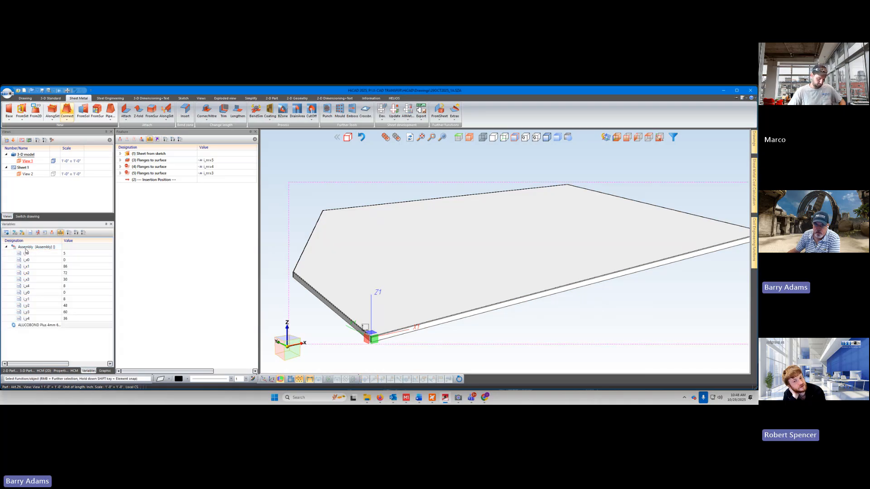
Step: Check the variable entries of the ALUCOBOND part and the Assembly, and inspect the panel in the model
{"action": "left_click", "coordinate": [27, 327]}
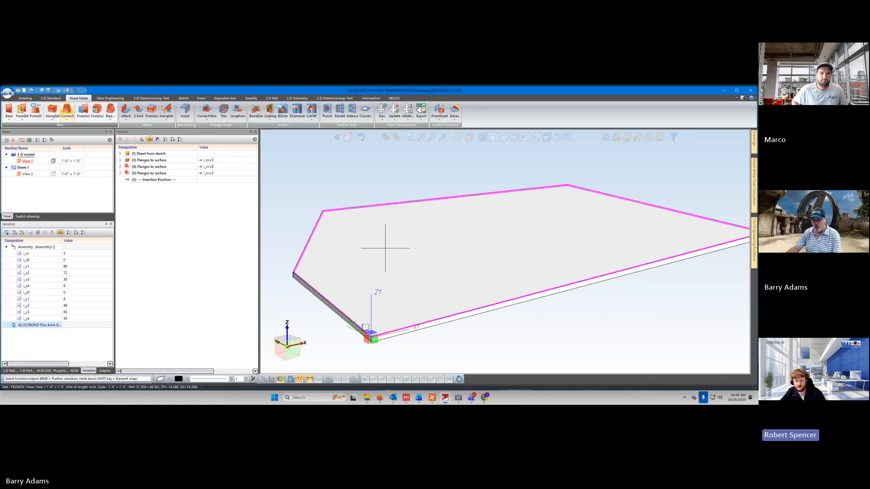
{"action": "key", "text": "Escape"}
{"action": "left_click", "coordinate": [385, 248]}
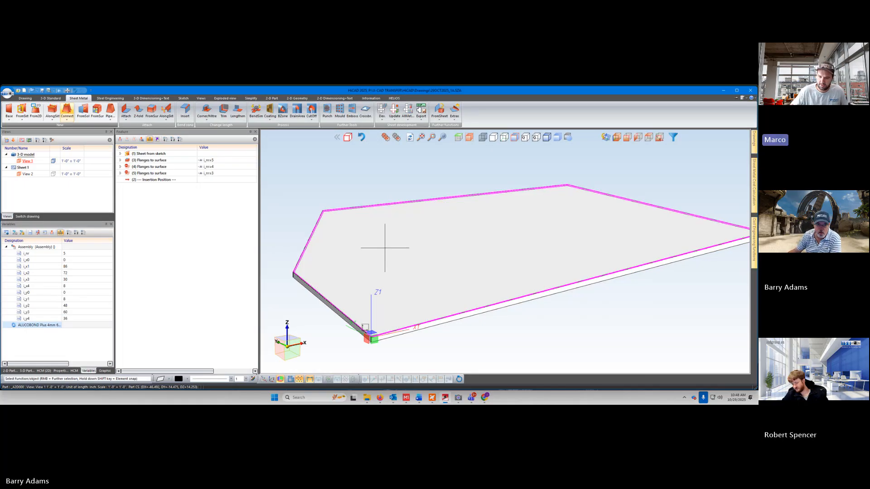
{"action": "left_click", "coordinate": [6, 247]}
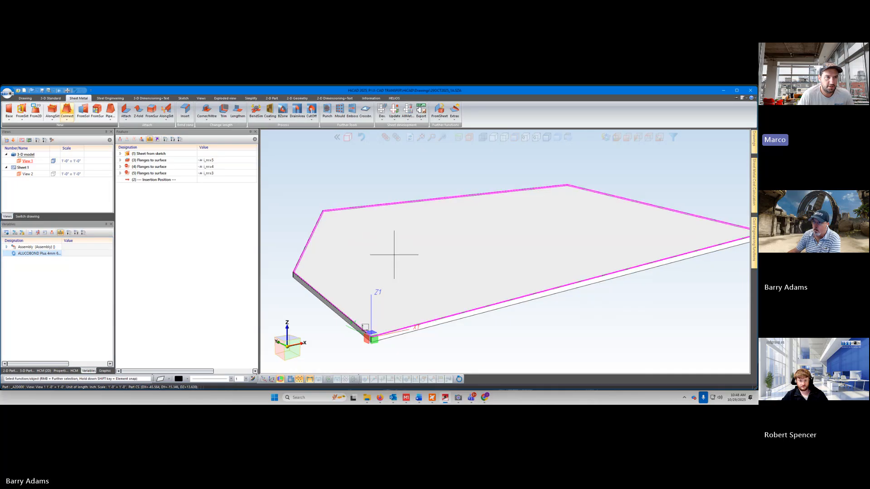
{"action": "middle_click_drag", "start_coordinate": [550, 323], "coordinate": [559, 306]}
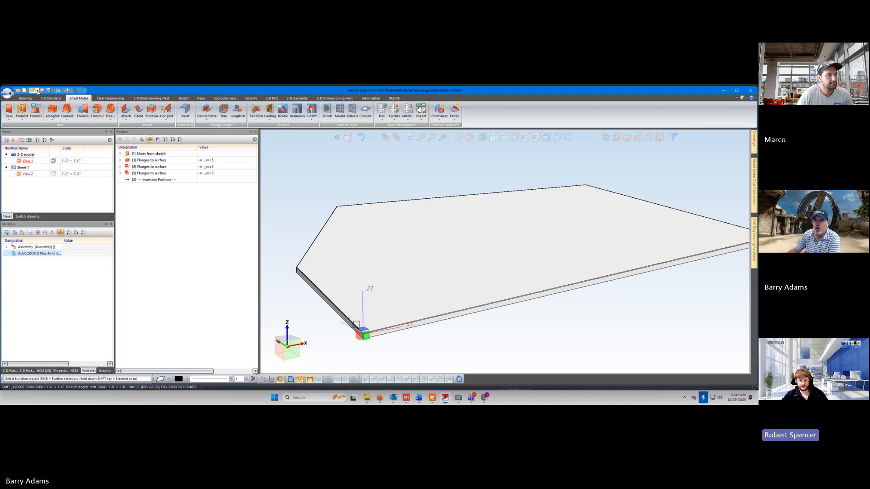
{"action": "left_click", "coordinate": [44, 248]}
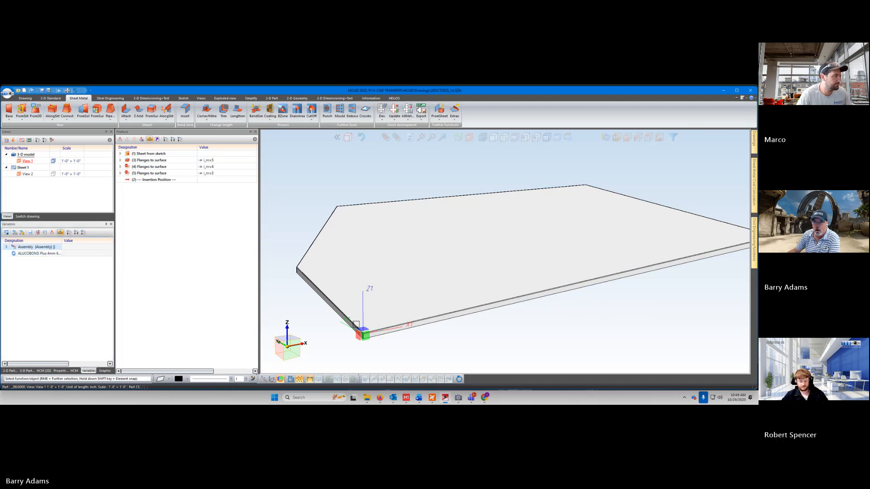
{"action": "right_click", "coordinate": [30, 248]}
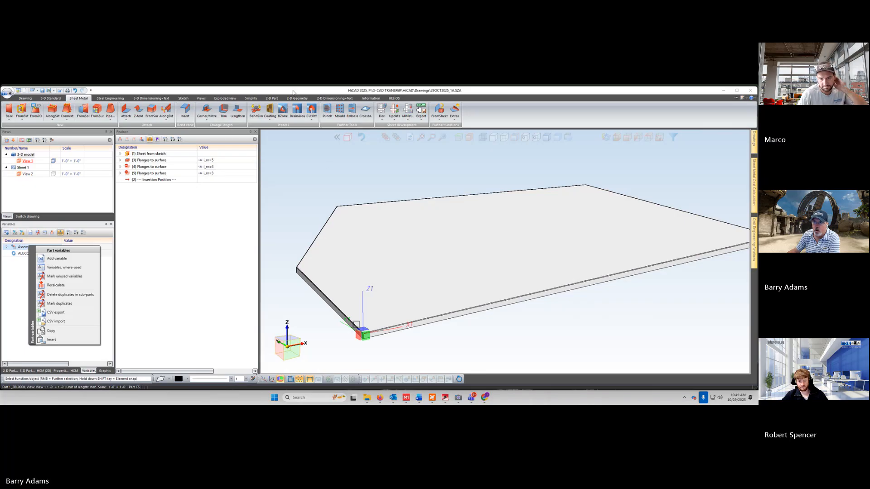
{"action": "left_click", "coordinate": [259, 90]}
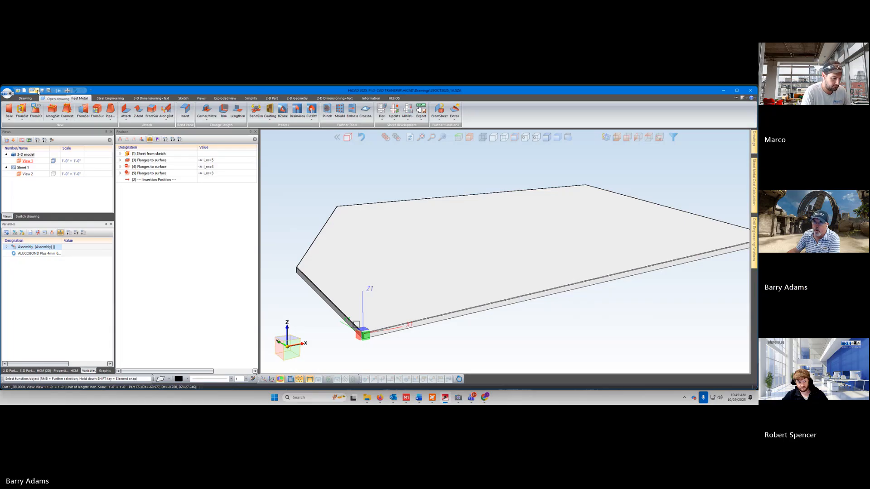
{"action": "left_click", "coordinate": [53, 91]}
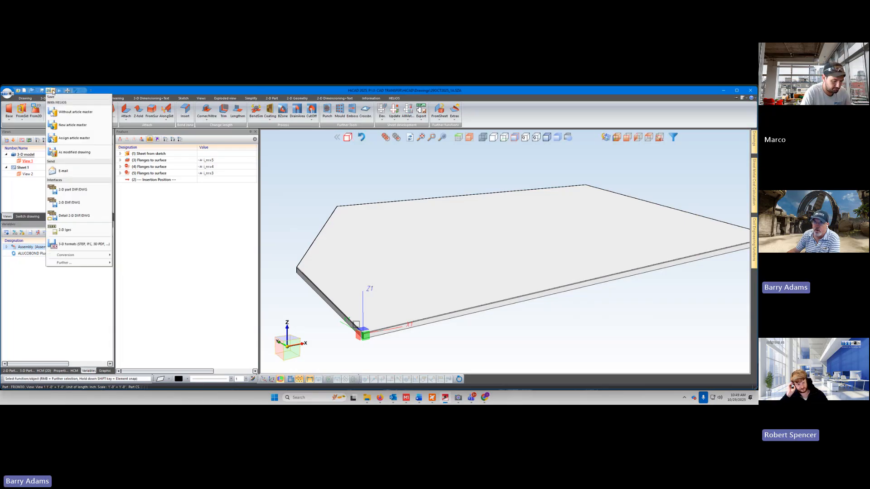
{"action": "left_click", "coordinate": [120, 90]}
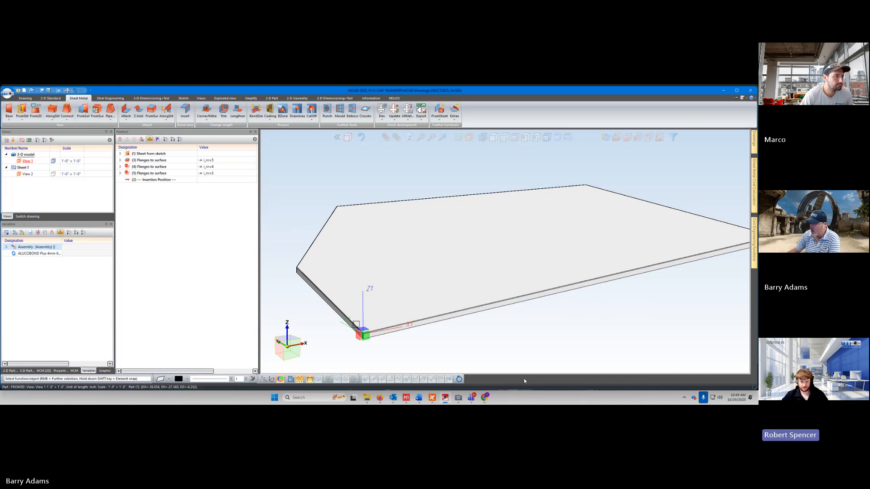
{"action": "mouse_move", "coordinate": [754, 239]}
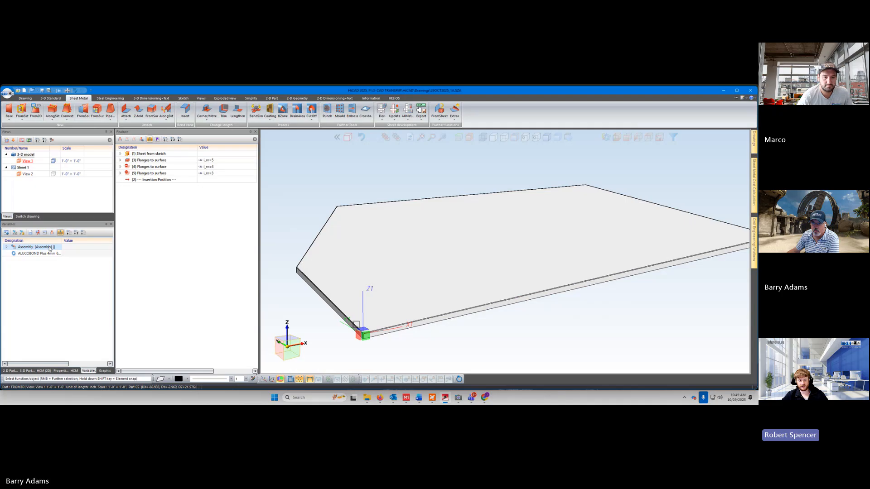
{"action": "right_click", "coordinate": [50, 248]}
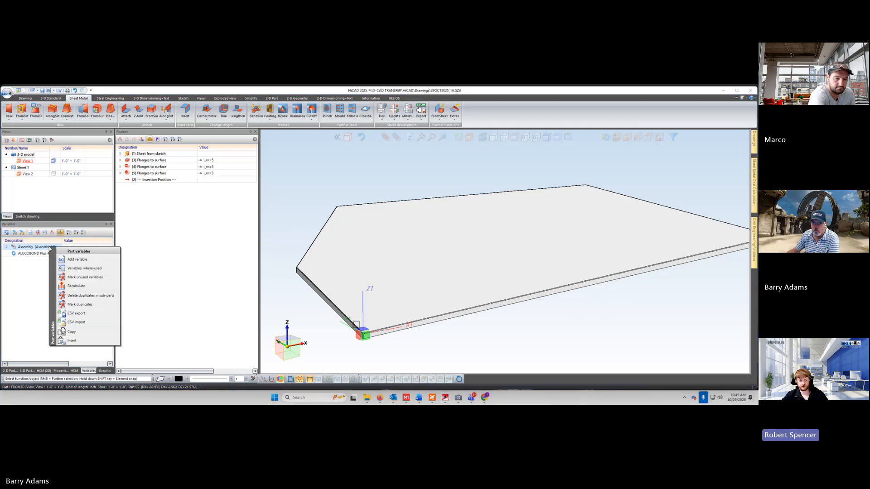
{"action": "left_click", "coordinate": [19, 274]}
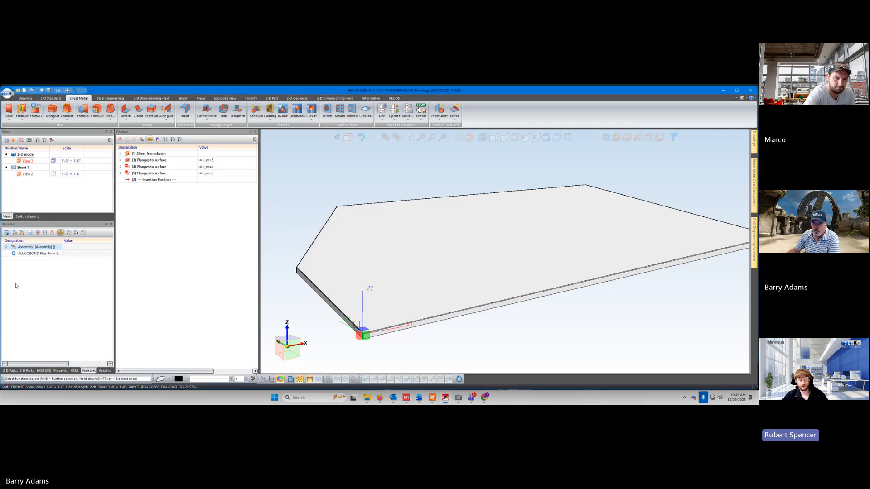
Step: Save the Assembly as a catalogue part in the ISD Example table and Example directory, with article number Assembly and the Dialogue Editor started
{"action": "left_click", "coordinate": [27, 371]}
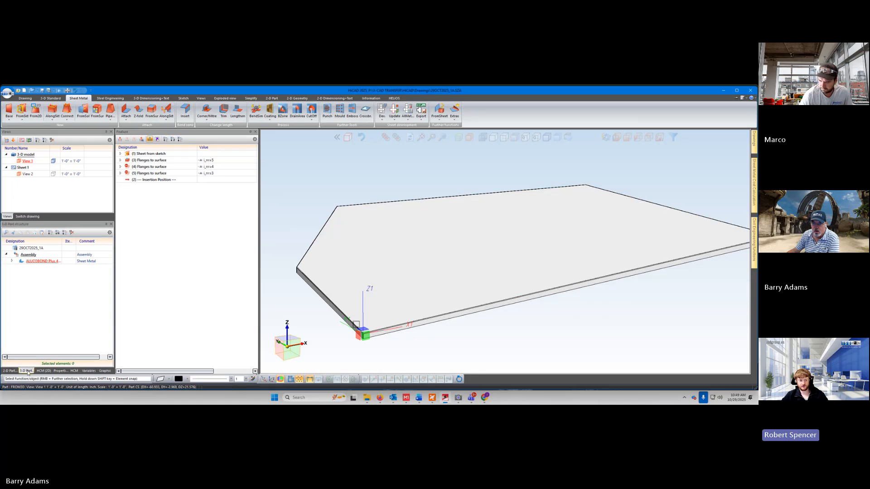
{"action": "left_click", "coordinate": [31, 256]}
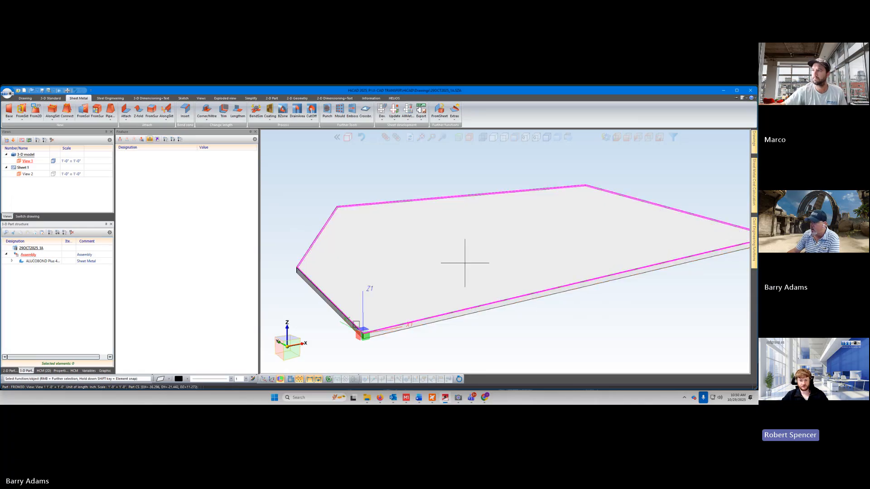
{"action": "left_click", "coordinate": [754, 240]}
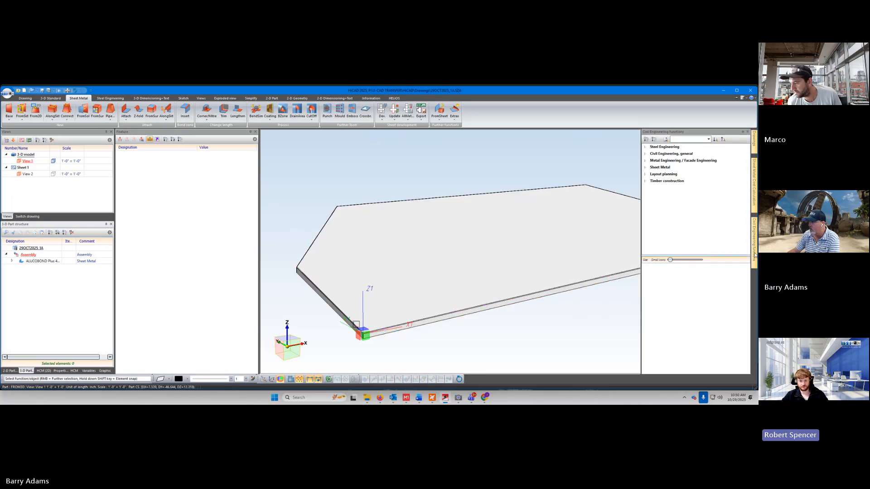
{"action": "left_click", "coordinate": [658, 175]}
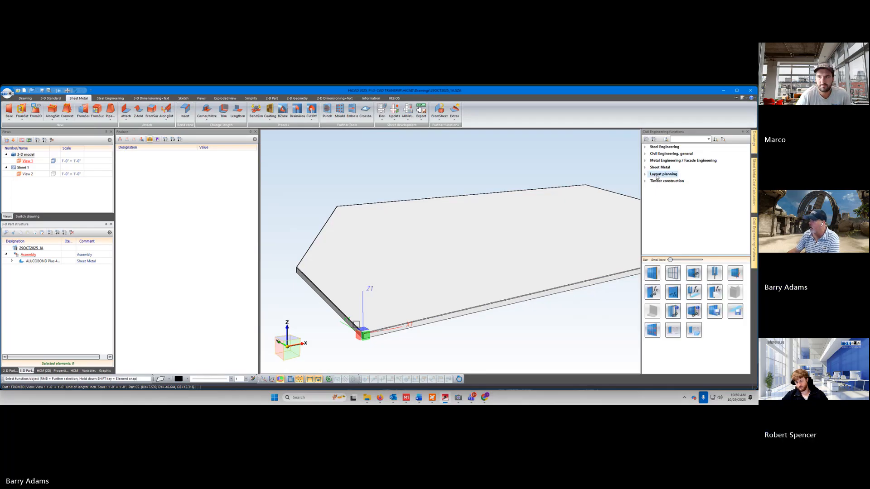
{"action": "left_click", "coordinate": [713, 314]}
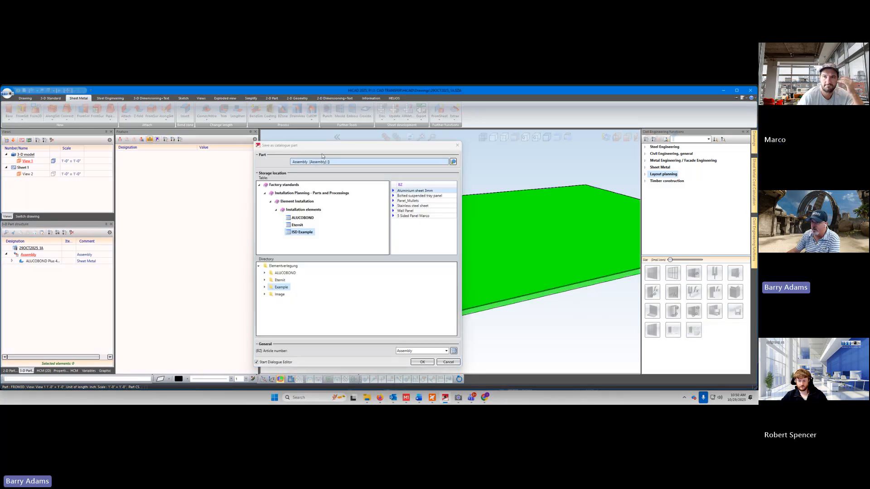
{"action": "left_click_drag", "start_coordinate": [323, 148], "coordinate": [245, 145]}
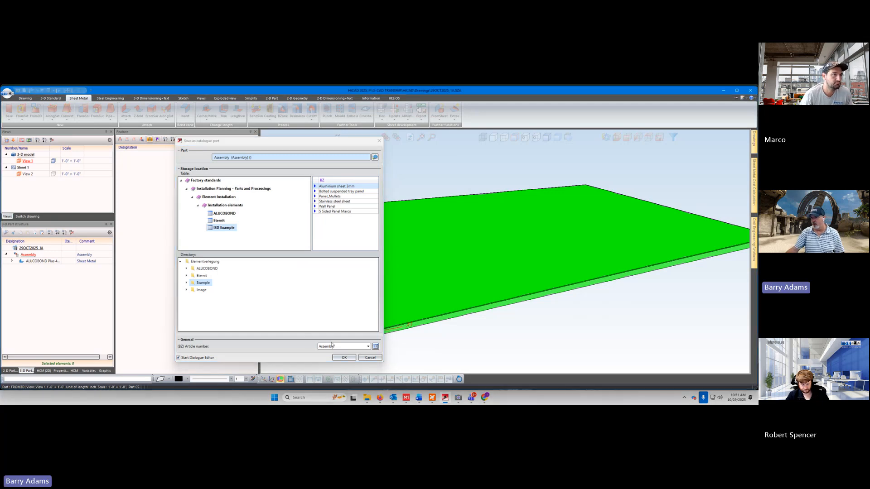
{"action": "left_click", "coordinate": [345, 358]}
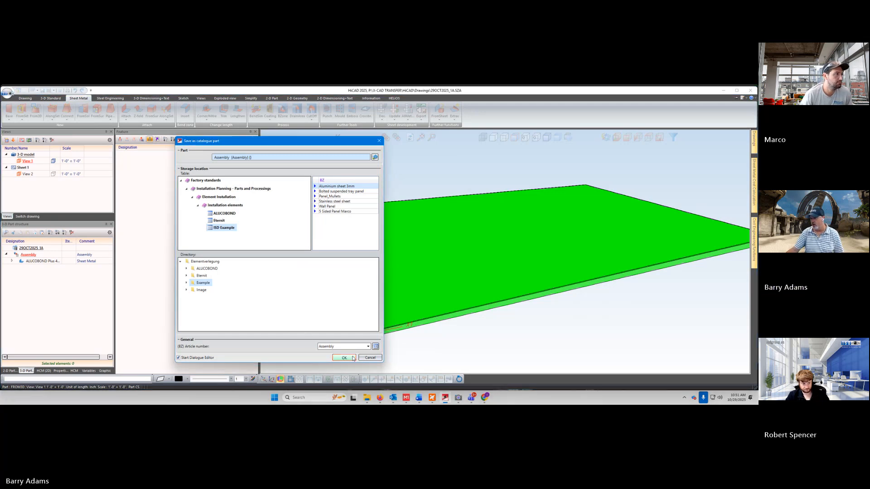
{"action": "mouse_move", "coordinate": [757, 260]}
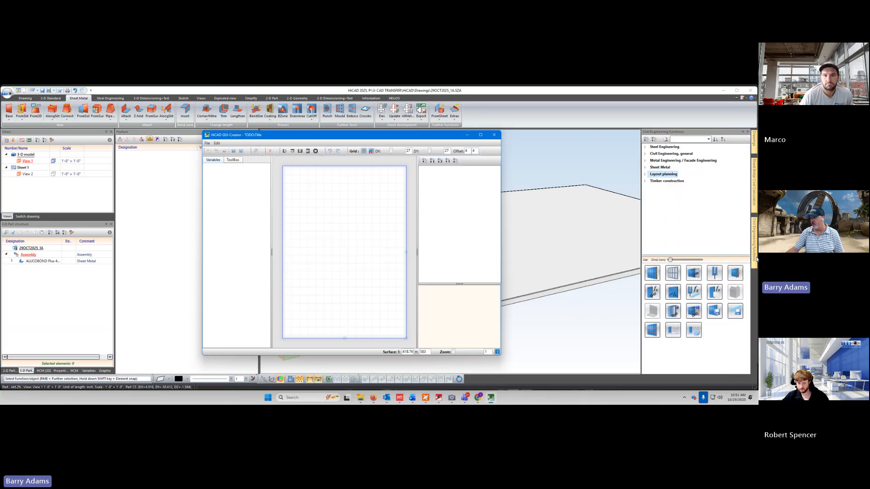
Step: Widen the GUI-Creator window, check the Assembly's variable list, and return to the GUI-Creator
{"action": "left_click", "coordinate": [717, 311]}
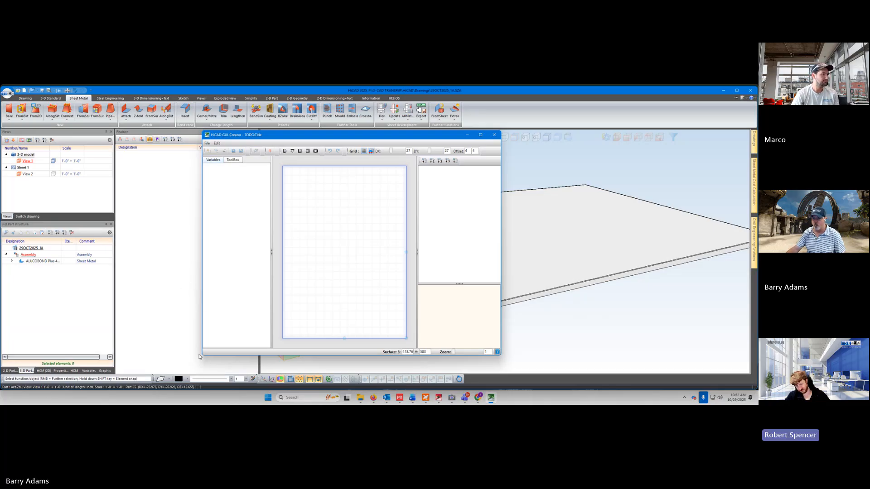
{"action": "left_click_drag", "start_coordinate": [202, 355], "coordinate": [169, 355]}
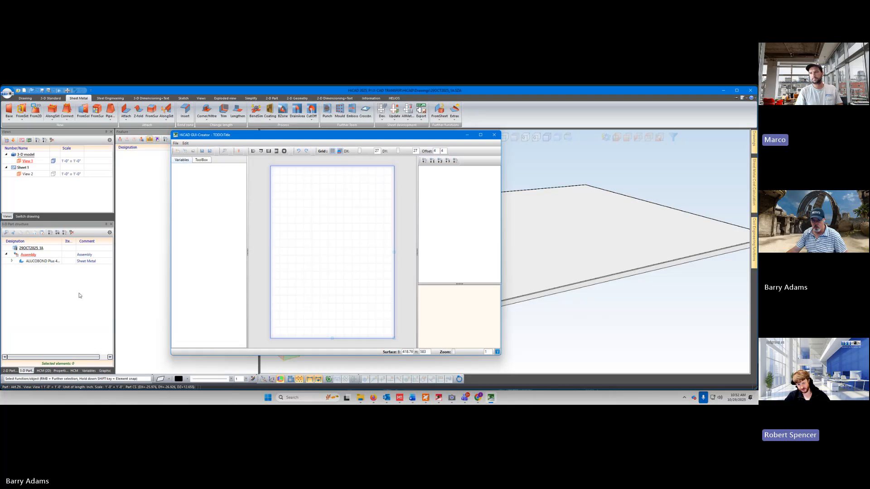
{"action": "left_click", "coordinate": [88, 371]}
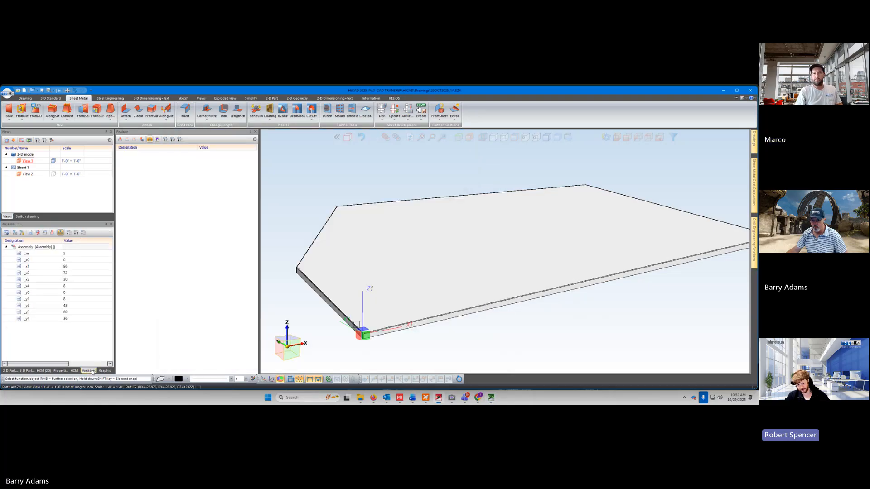
{"action": "left_click", "coordinate": [491, 399]}
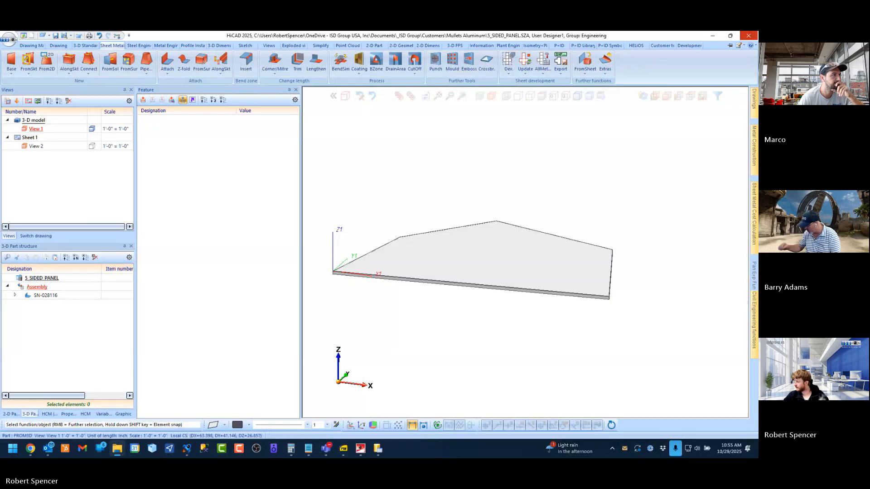
Step: Switch to File Explorer and open the _ISD Group folder in Documents
{"action": "left_click_drag", "start_coordinate": [528, 35], "coordinate": [526, 32]}
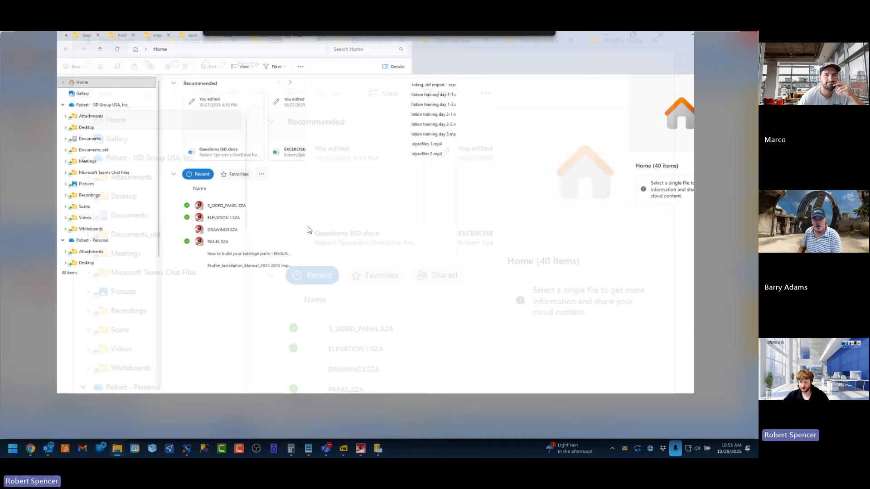
{"action": "scroll", "coordinate": [59, 215], "scroll_direction": "down", "scroll_amount": 6}
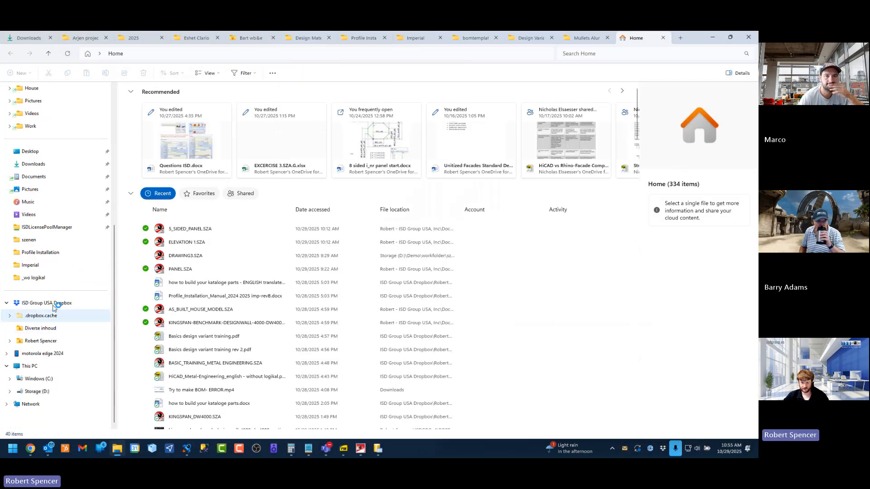
{"action": "left_click", "coordinate": [53, 406]}
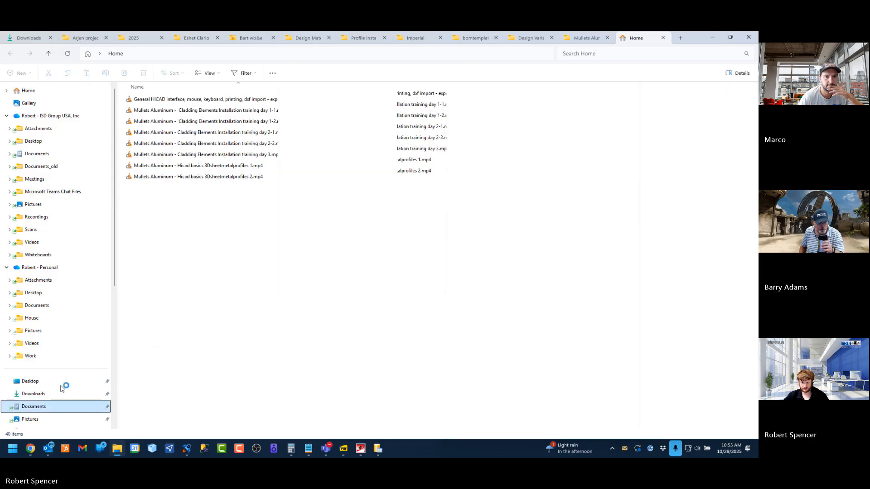
{"action": "double_click", "coordinate": [159, 104]}
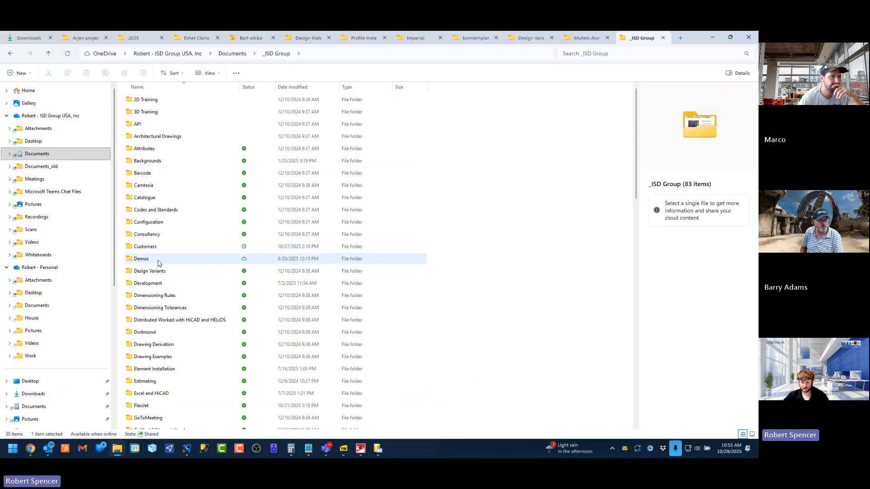
Step: Open PENT_SHEET.SZA from the Element Installation folder in the Mullets Aluminum customer's Training Material
{"action": "left_click", "coordinate": [164, 247]}
{"action": "double_click", "coordinate": [164, 248]}
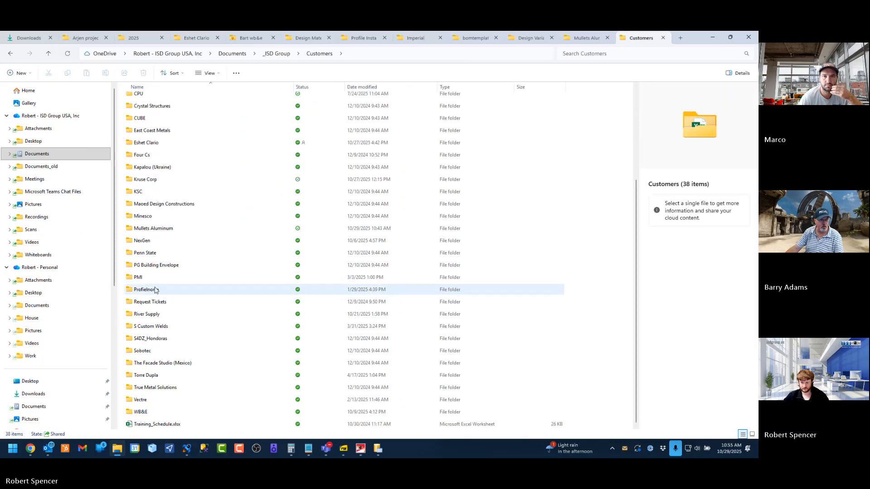
{"action": "double_click", "coordinate": [154, 227]}
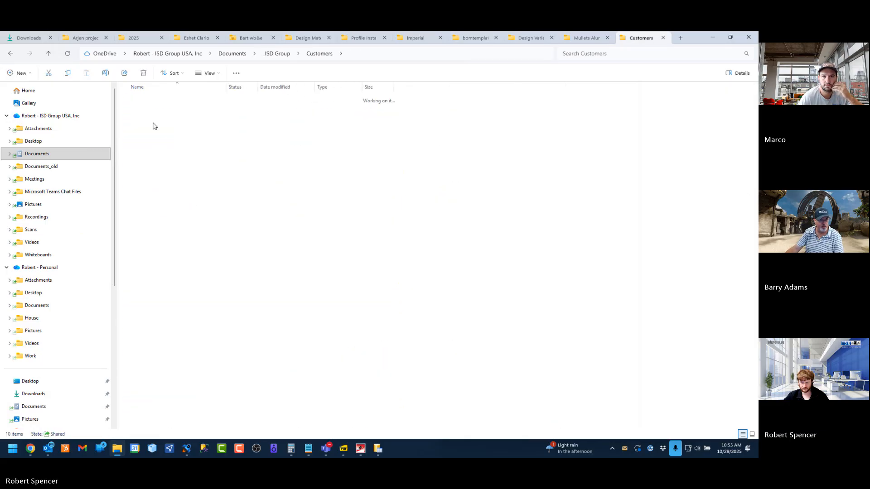
{"action": "left_click", "coordinate": [151, 113]}
{"action": "double_click", "coordinate": [151, 114]}
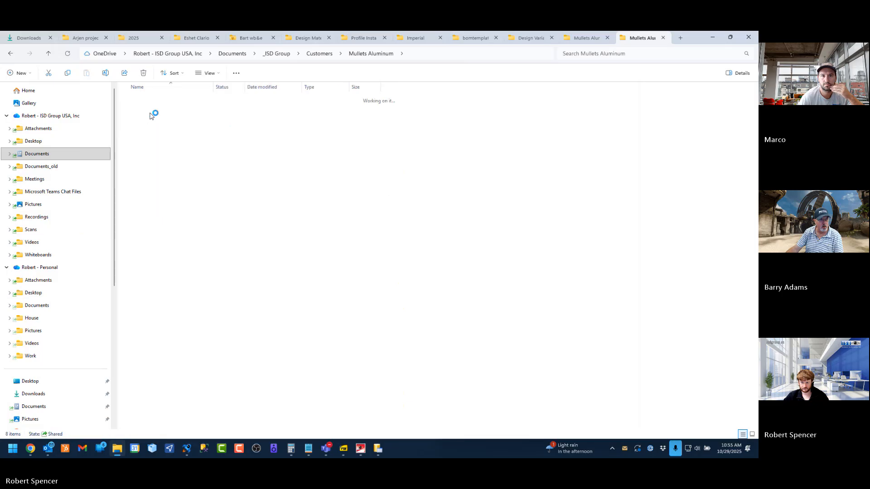
{"action": "left_click", "coordinate": [151, 138]}
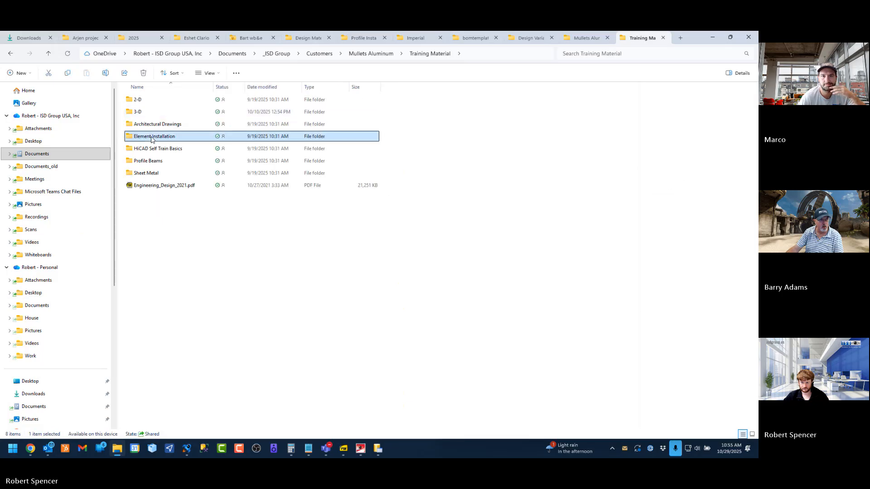
{"action": "double_click", "coordinate": [151, 138]}
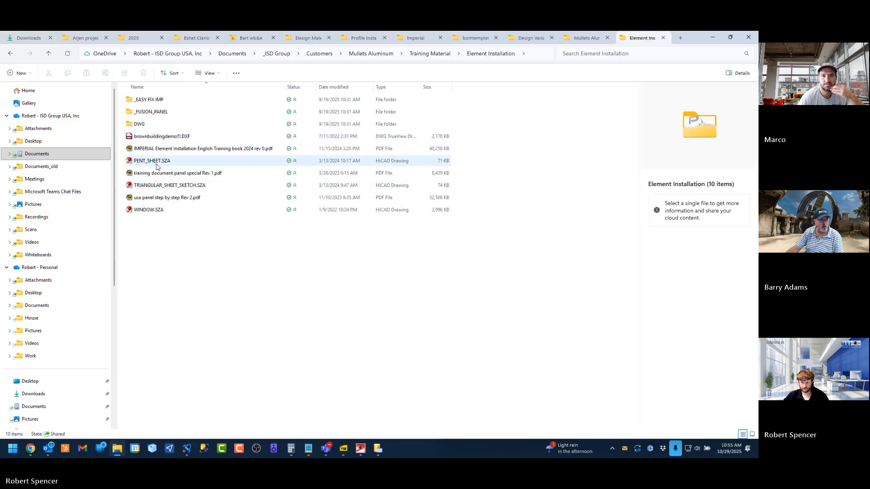
{"action": "left_click", "coordinate": [153, 162]}
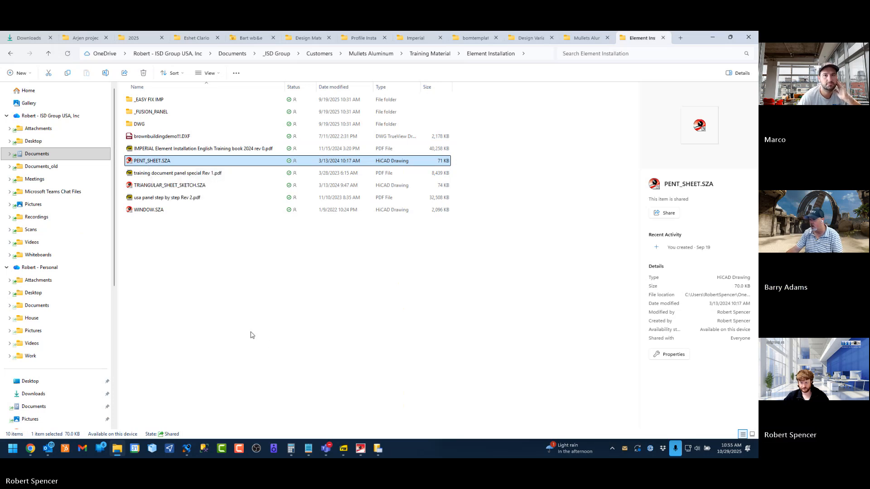
{"action": "double_click", "coordinate": [168, 164]}
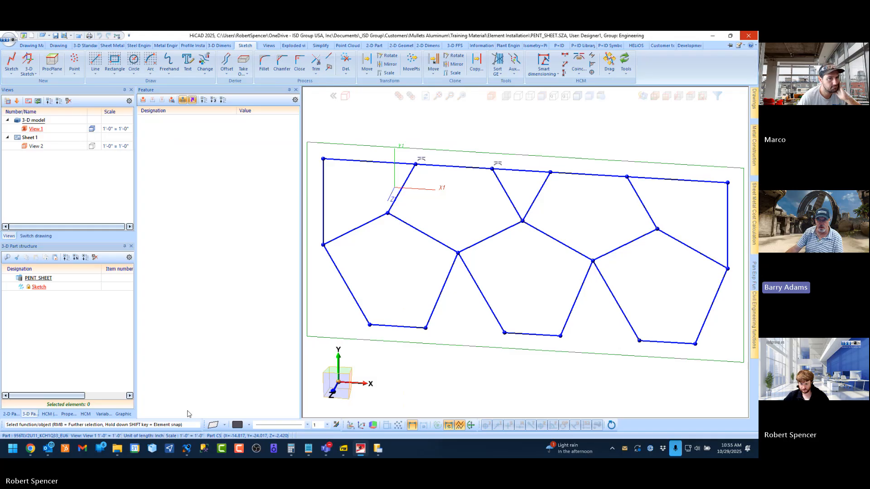
{"action": "left_click", "coordinate": [117, 449]}
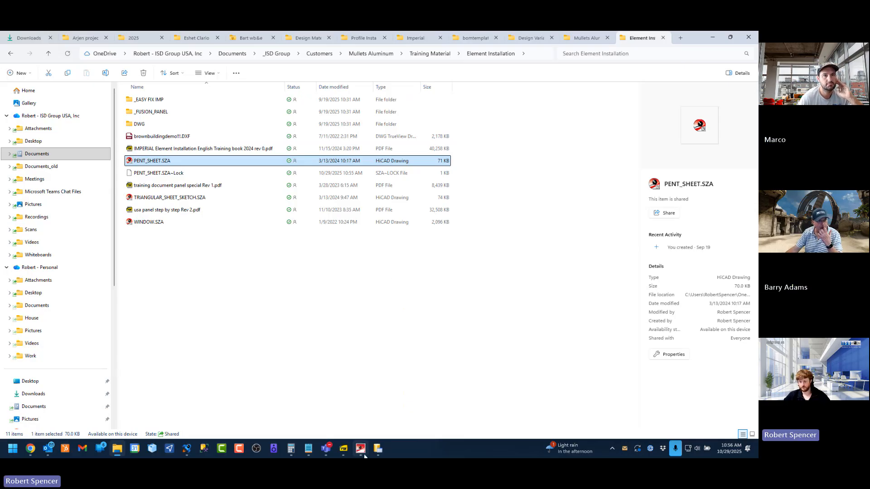
{"action": "left_click", "coordinate": [361, 450]}
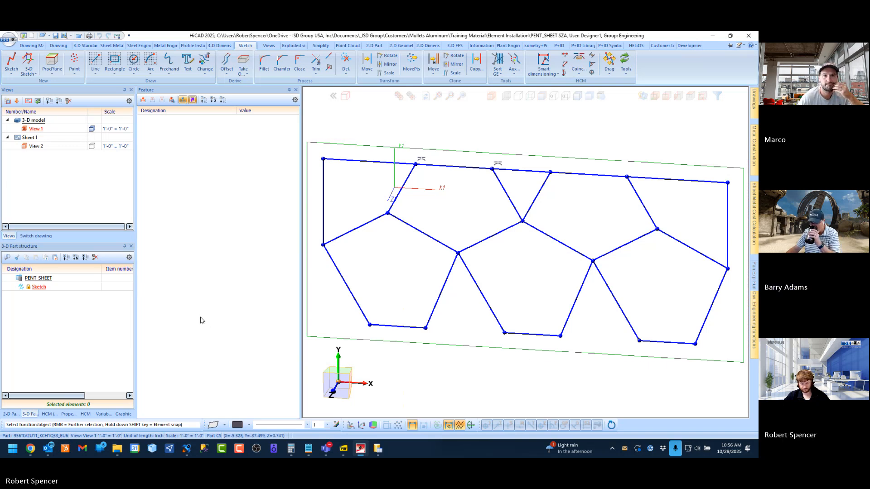
{"action": "scroll", "coordinate": [439, 225], "scroll_direction": "down", "scroll_amount": 1}
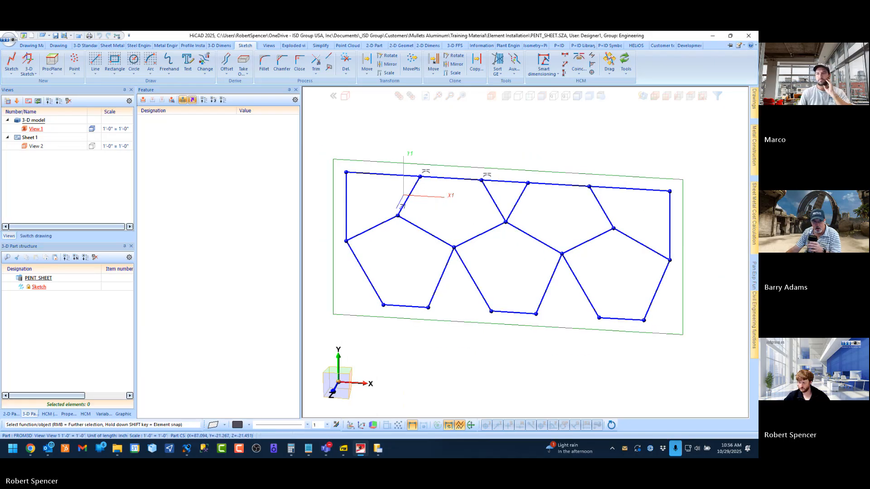
{"action": "mouse_move", "coordinate": [754, 313]}
{"action": "left_click", "coordinate": [654, 250]}
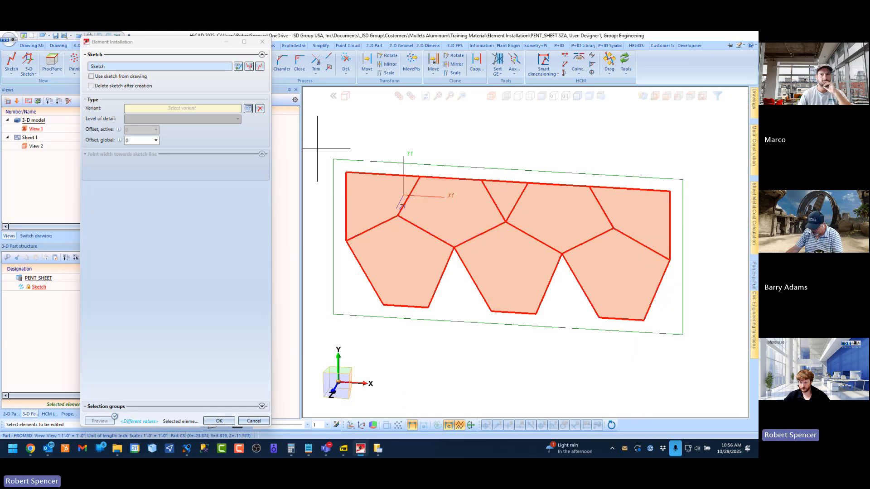
{"action": "left_click", "coordinate": [248, 112]}
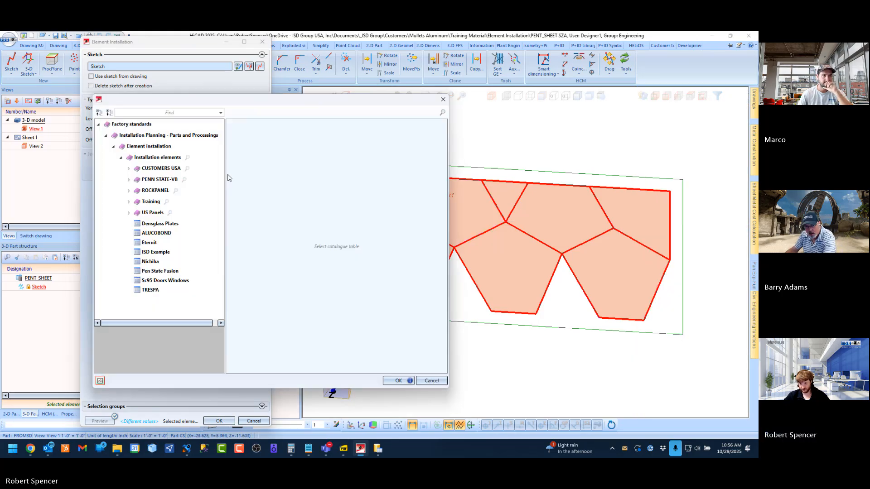
{"action": "left_click", "coordinate": [165, 255]}
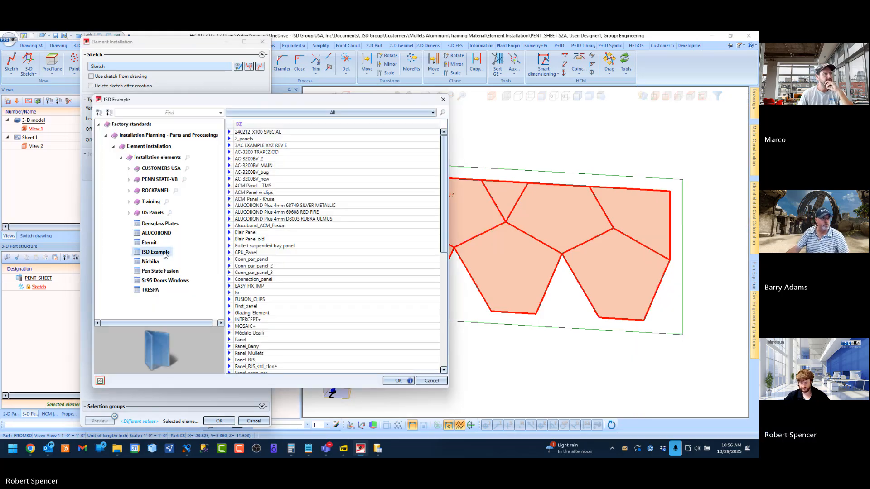
{"action": "scroll", "coordinate": [310, 272], "scroll_direction": "down", "scroll_amount": 10}
{"action": "scroll", "coordinate": [310, 272], "scroll_direction": "down", "scroll_amount": 2}
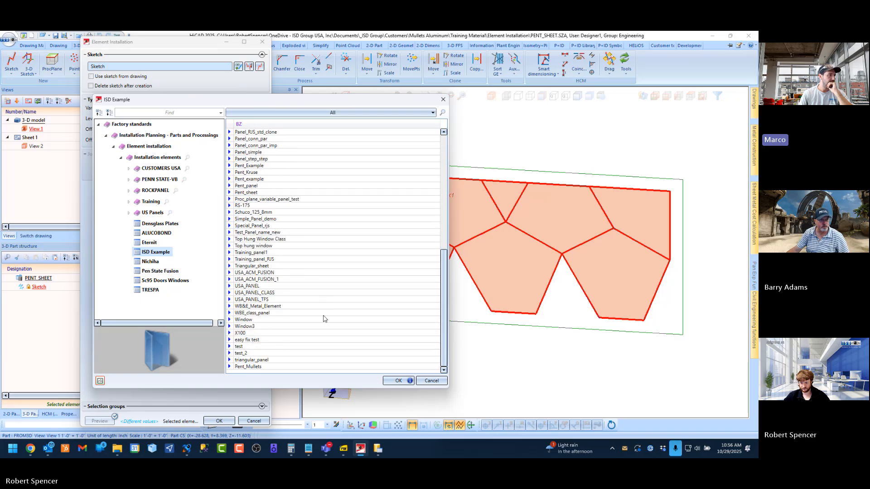
{"action": "left_click", "coordinate": [259, 368]}
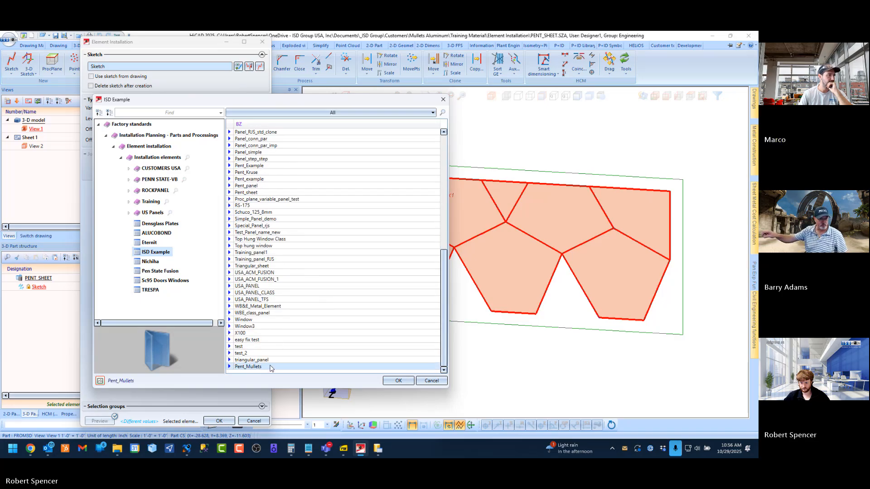
{"action": "double_click", "coordinate": [271, 367]}
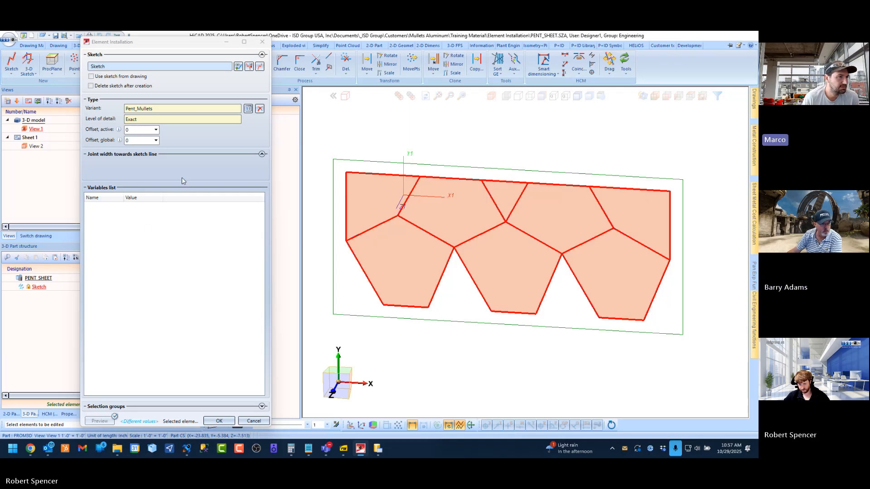
{"action": "left_click", "coordinate": [243, 422]}
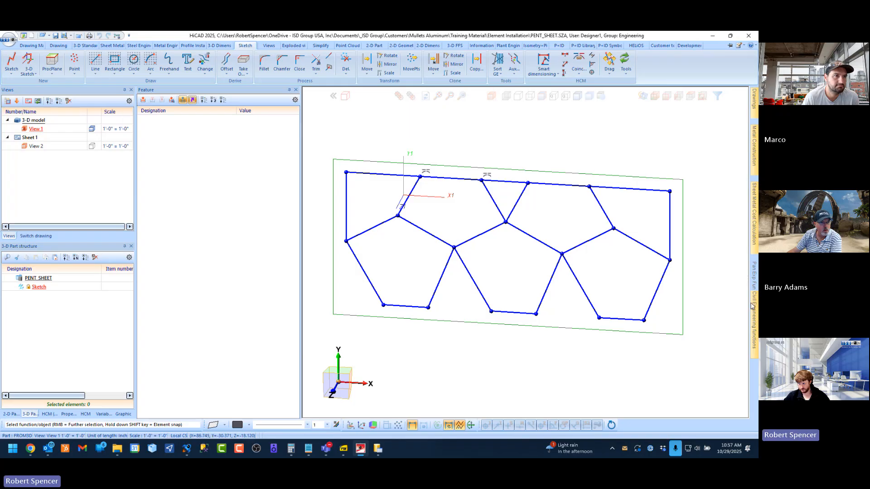
Step: Try an element installation on the pentagon sketch with the Pent_Mullets variant from the ISD Example table
{"action": "left_click", "coordinate": [754, 306]}
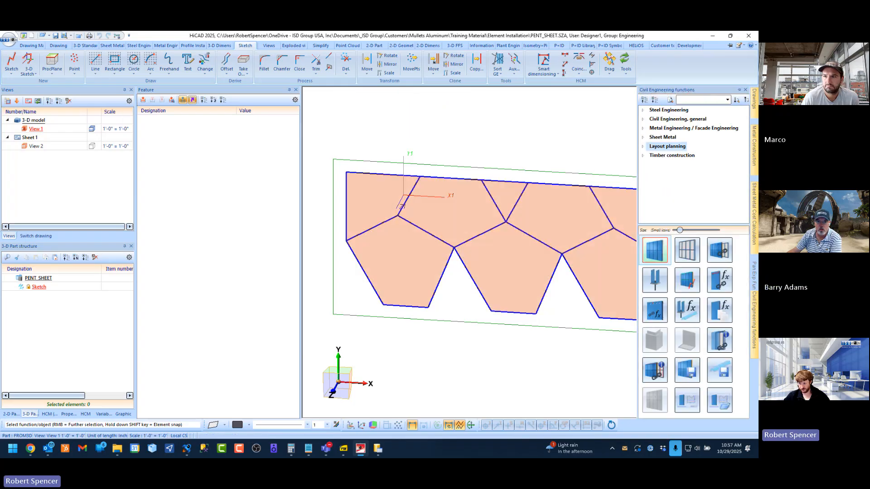
{"action": "left_click", "coordinate": [249, 109]}
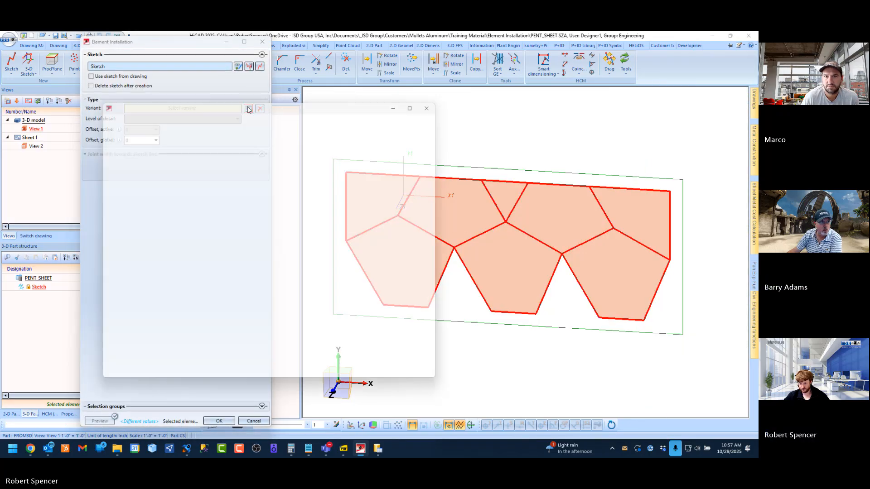
{"action": "left_click", "coordinate": [157, 252]}
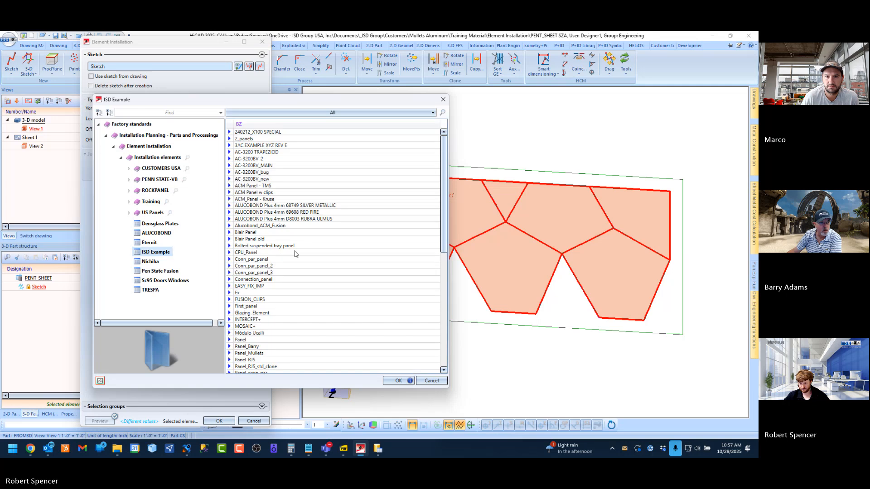
{"action": "scroll", "coordinate": [299, 254], "scroll_direction": "down", "scroll_amount": 12}
{"action": "left_click", "coordinate": [249, 366]}
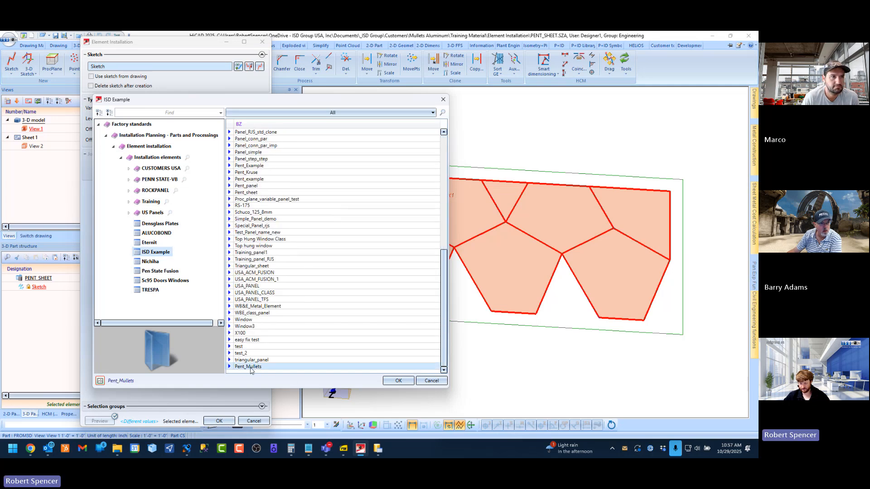
{"action": "double_click", "coordinate": [251, 368]}
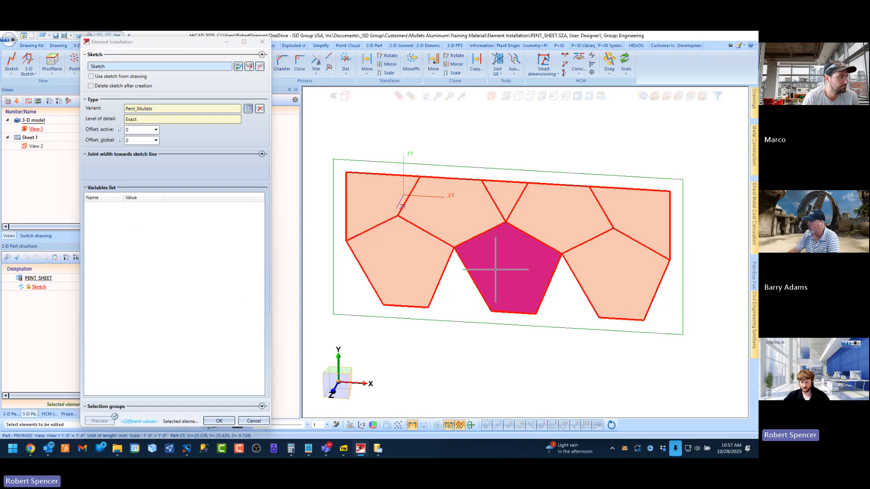
{"action": "mouse_move", "coordinate": [646, 210]}
{"action": "middle_mouse_down"}
{"action": "mouse_move", "coordinate": [579, 223]}
{"action": "mouse_move", "coordinate": [595, 198]}
{"action": "mouse_move", "coordinate": [641, 182]}
{"action": "middle_mouse_up"}
{"action": "scroll", "coordinate": [653, 208], "scroll_direction": "up", "scroll_amount": 8}
{"action": "left_click", "coordinate": [643, 96]}
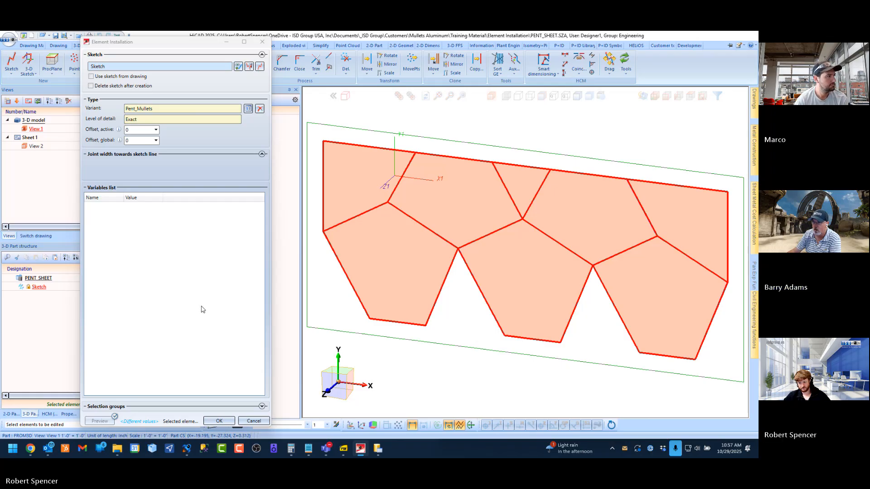
{"action": "left_click", "coordinate": [255, 421]}
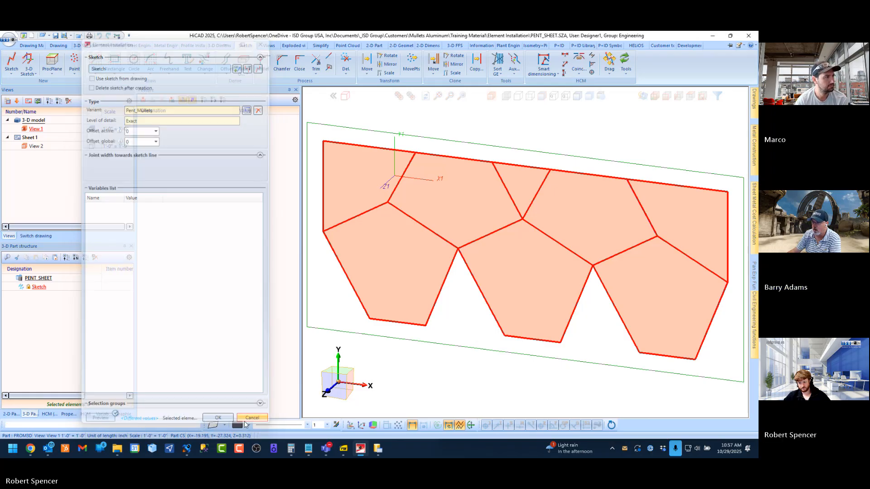
Step: Open the catalogue editor and display the ISD Example table of installation elements under the factory standards' Installation Planning
{"action": "left_click", "coordinate": [743, 46]}
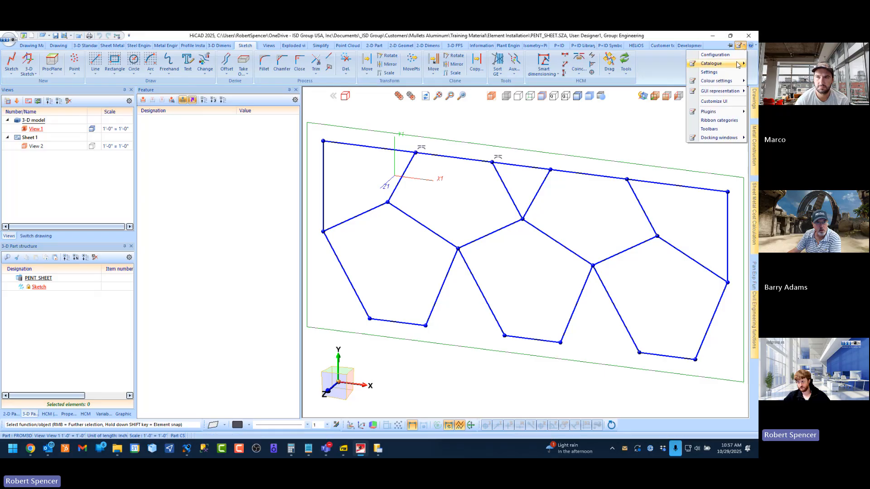
{"action": "left_click", "coordinate": [705, 65]}
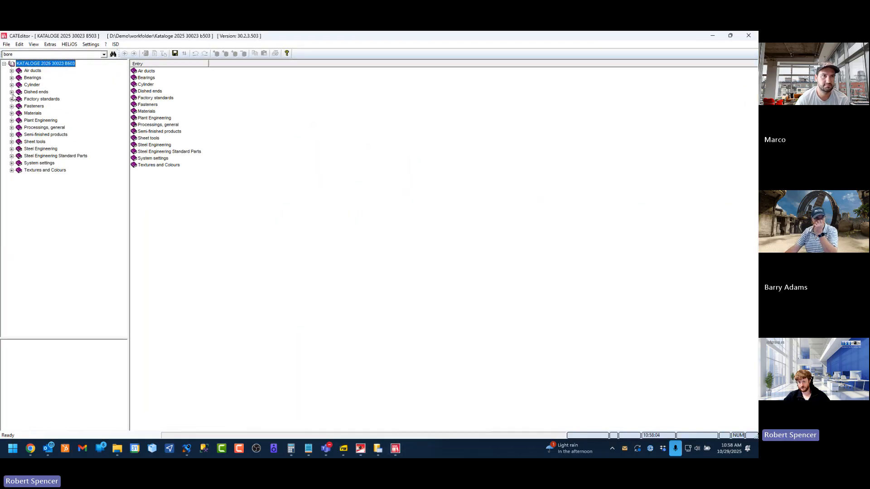
{"action": "left_click", "coordinate": [12, 99]}
{"action": "scroll", "coordinate": [19, 240], "scroll_direction": "down", "scroll_amount": 3}
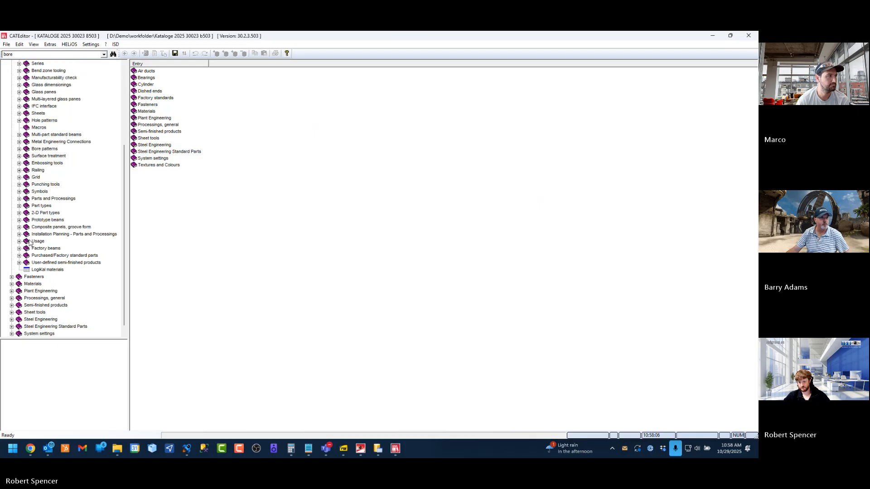
{"action": "left_click", "coordinate": [19, 234]}
{"action": "left_click", "coordinate": [27, 242]}
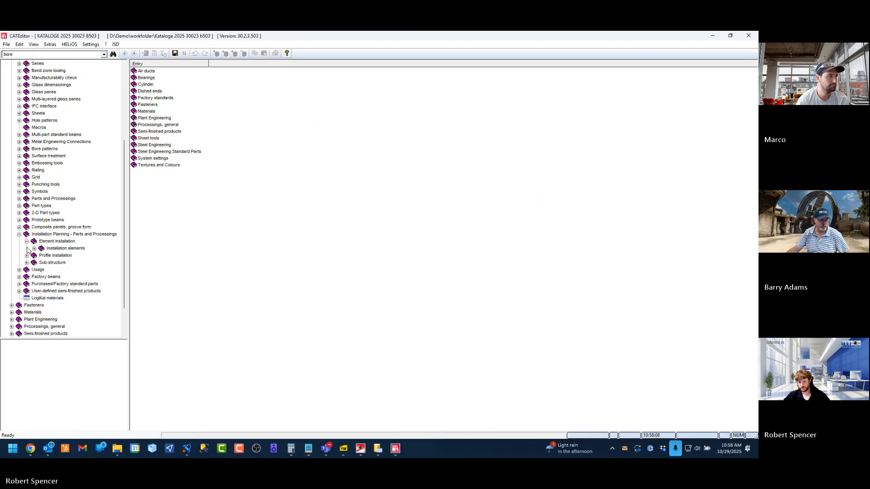
{"action": "left_click", "coordinate": [34, 249]}
{"action": "left_click", "coordinate": [66, 305]}
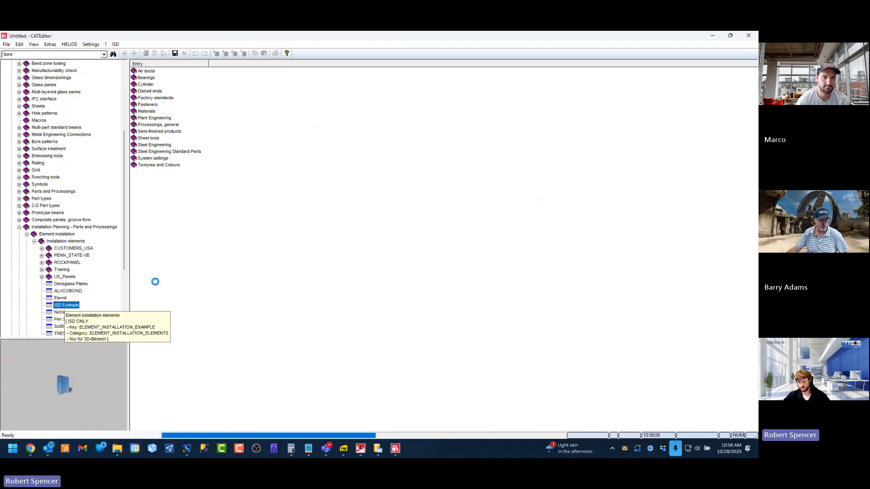
Step: Set the PREVIEWFILE of the Pent_Mullets entry to Elementverlegung\Example\832843774.kra, matching its NAME value, and save the table
{"action": "scroll", "coordinate": [236, 249], "scroll_direction": "down", "scroll_amount": 16}
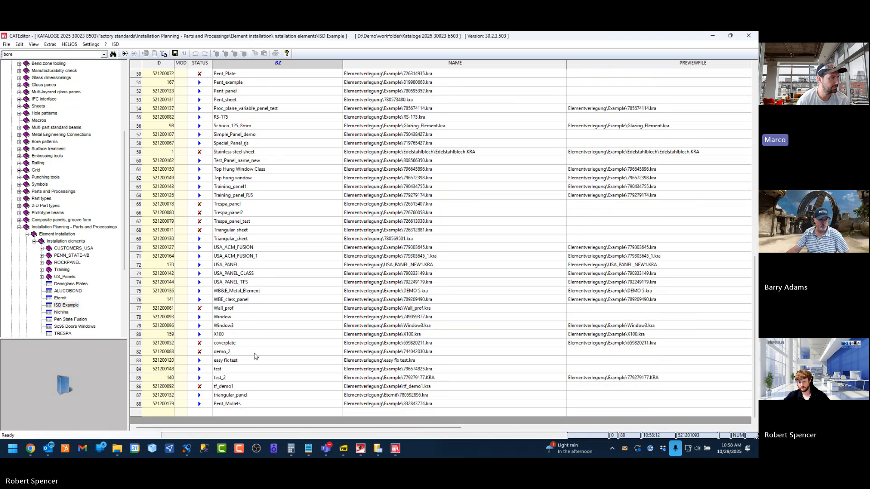
{"action": "left_click", "coordinate": [136, 404]}
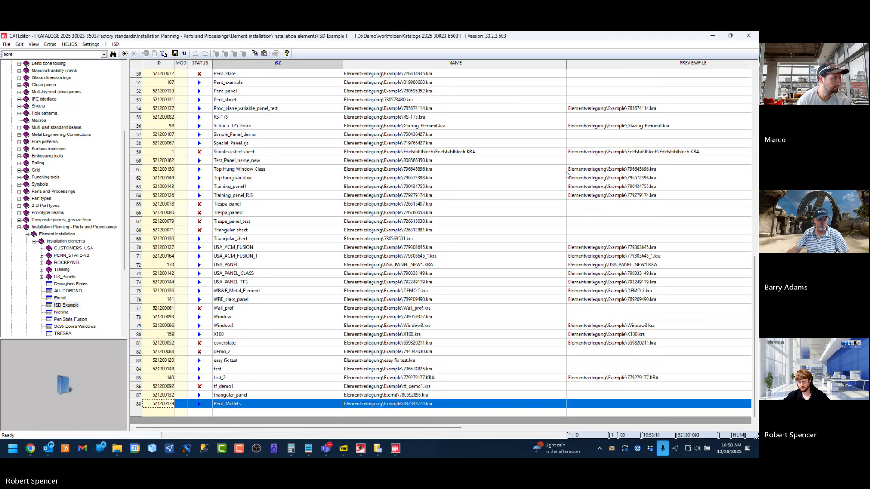
{"action": "left_click", "coordinate": [589, 403]}
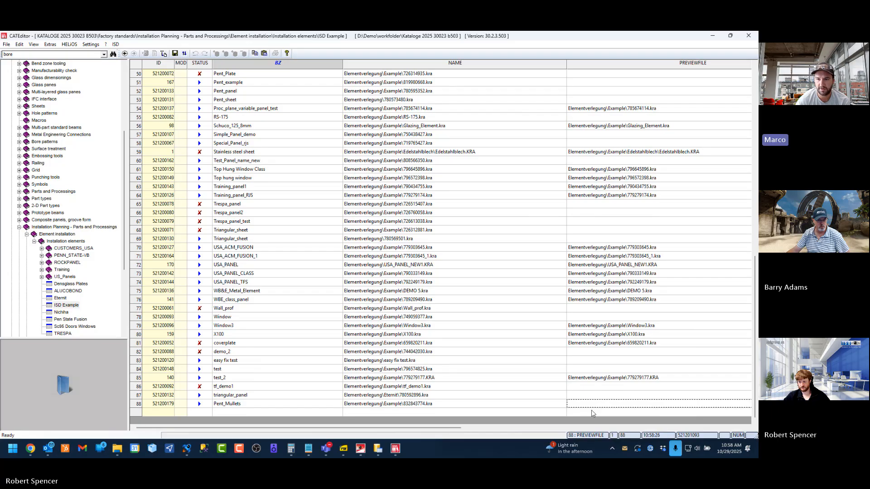
{"action": "left_click", "coordinate": [379, 406]}
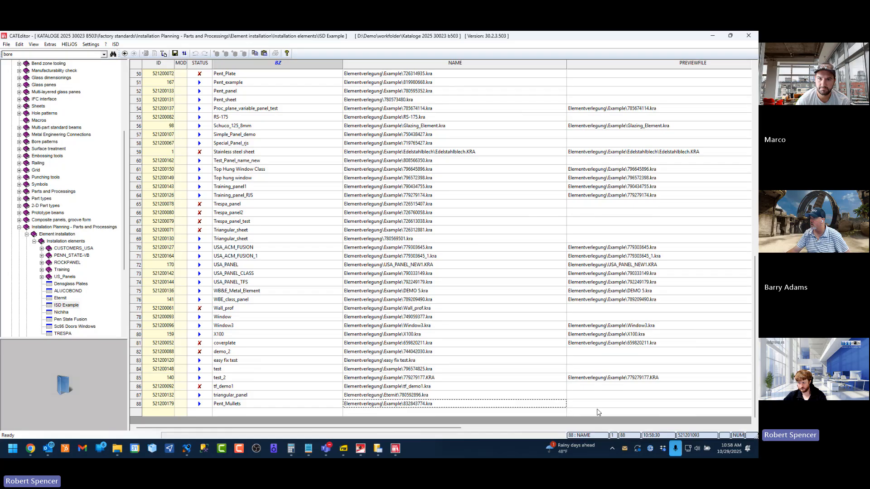
{"action": "key", "text": "Right"}
{"action": "type", "text": "Elementverlegung\\Example\\832843774.kra"}
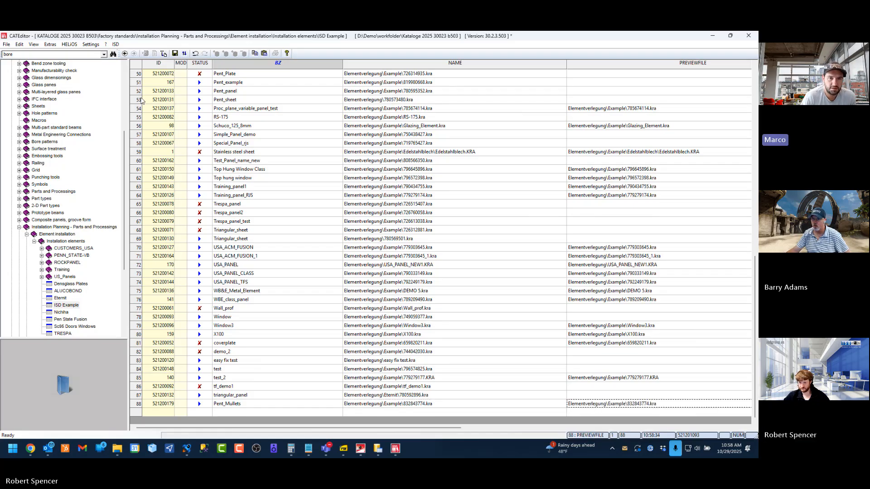
{"action": "left_click", "coordinate": [175, 53]}
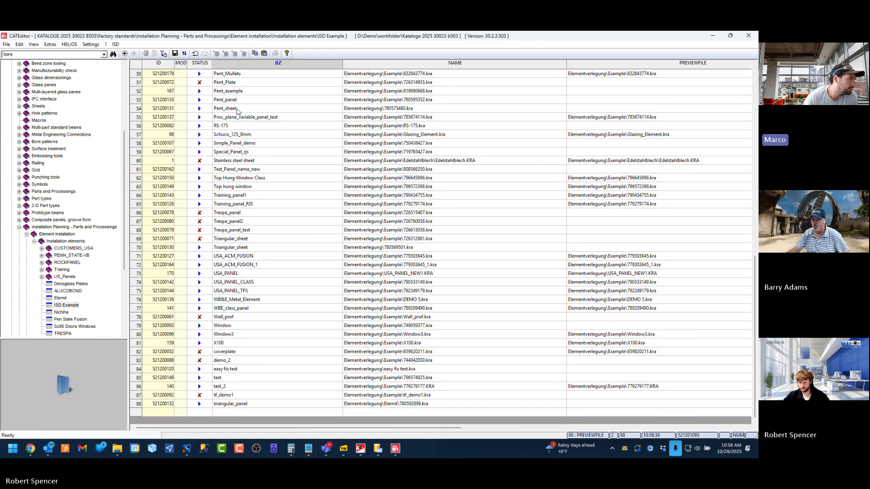
Step: Check the Pent_Mullets row in the ISD Example table, save the table again and return to the HiCAD drawing
{"action": "left_click", "coordinate": [140, 74]}
{"action": "scroll", "coordinate": [265, 194], "scroll_direction": "up", "scroll_amount": 9}
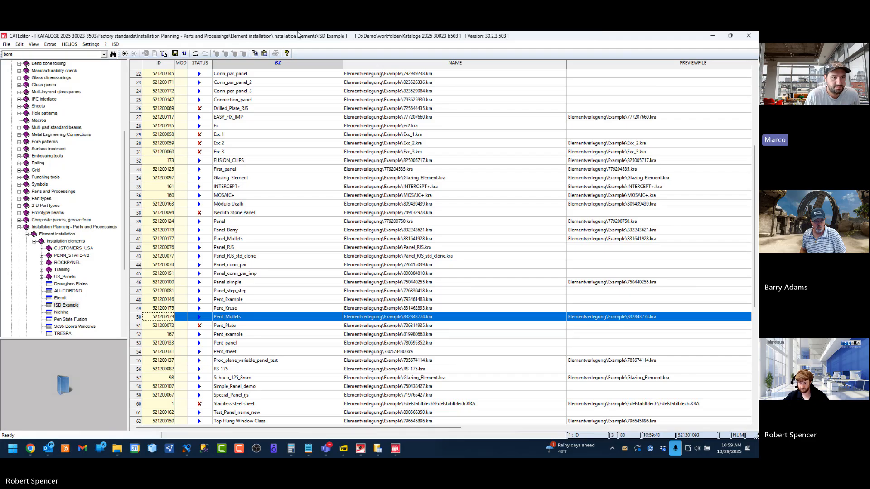
{"action": "left_click", "coordinate": [175, 53]}
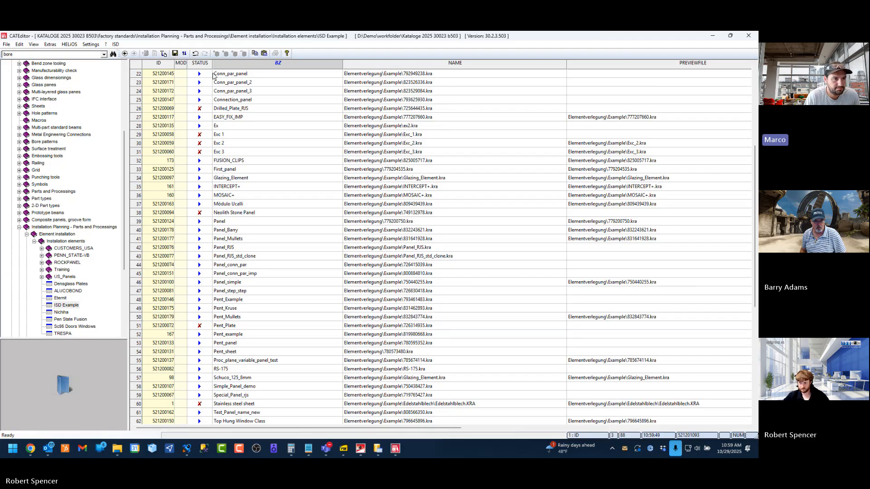
{"action": "left_click", "coordinate": [713, 36]}
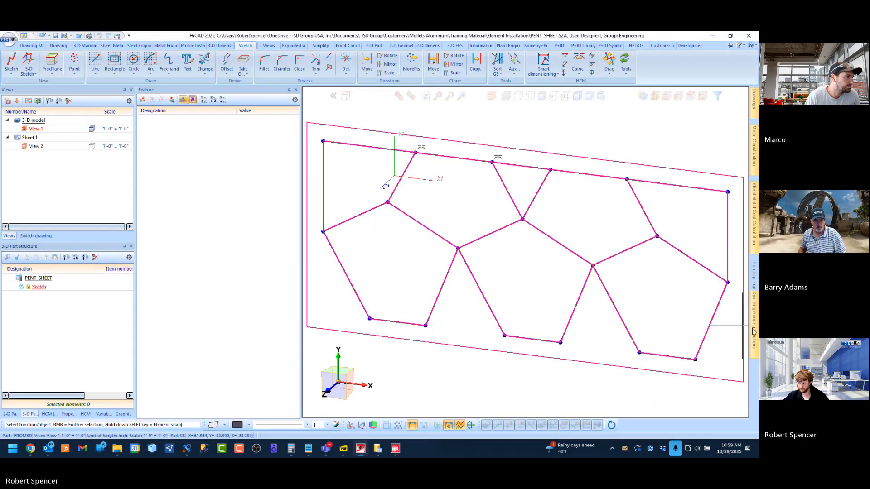
Step: Try an element installation on the pentagon sketch with the Pent_Mullets variant from the ISD Example table, cancelling it without installing
{"action": "mouse_move", "coordinate": [756, 326]}
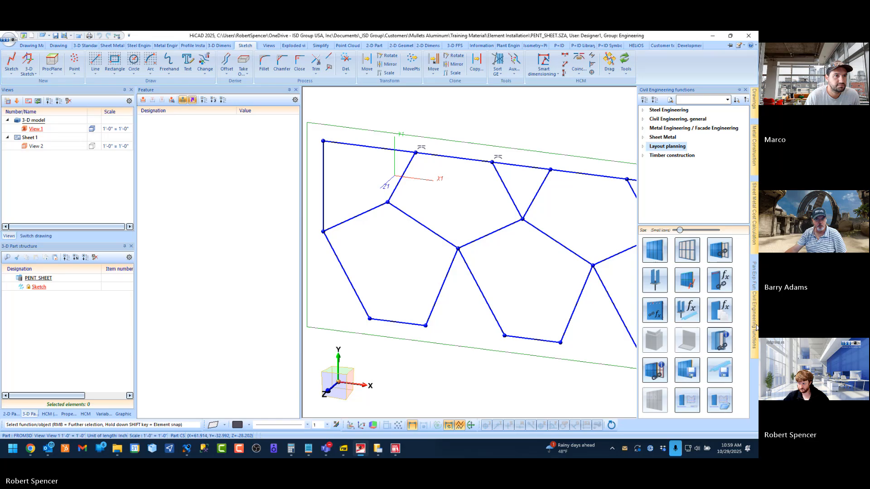
{"action": "left_click", "coordinate": [657, 251]}
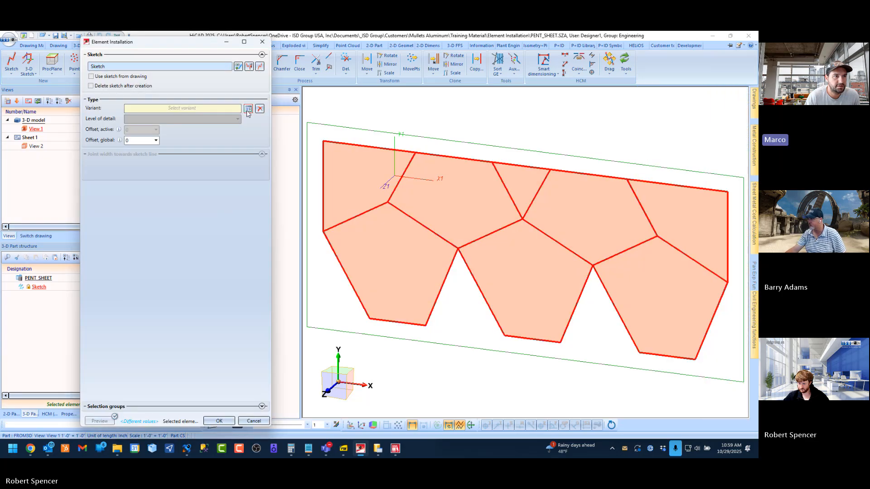
{"action": "left_click", "coordinate": [248, 108]}
{"action": "left_click", "coordinate": [155, 253]}
{"action": "scroll", "coordinate": [272, 307], "scroll_direction": "down", "scroll_amount": 5}
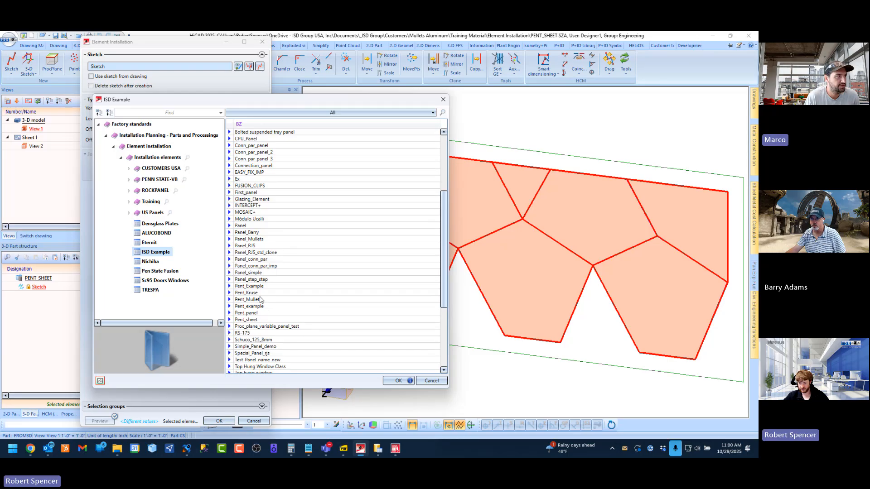
{"action": "left_click", "coordinate": [256, 300]}
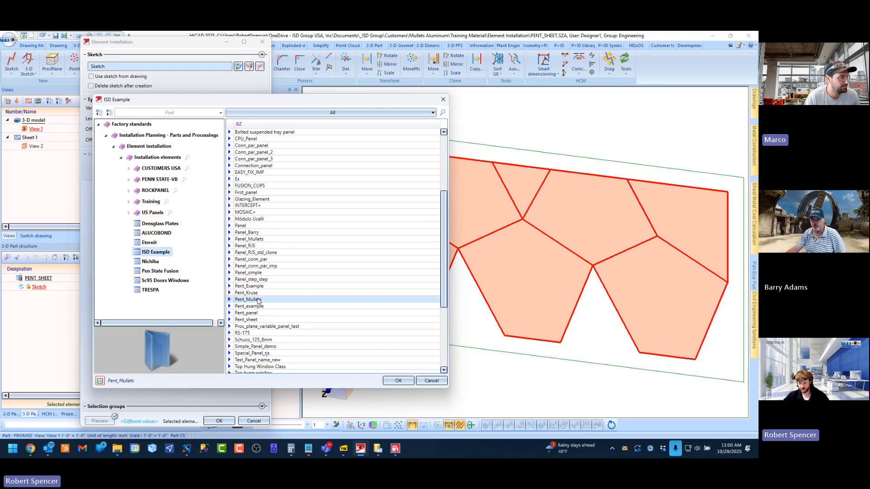
{"action": "double_click", "coordinate": [325, 299]}
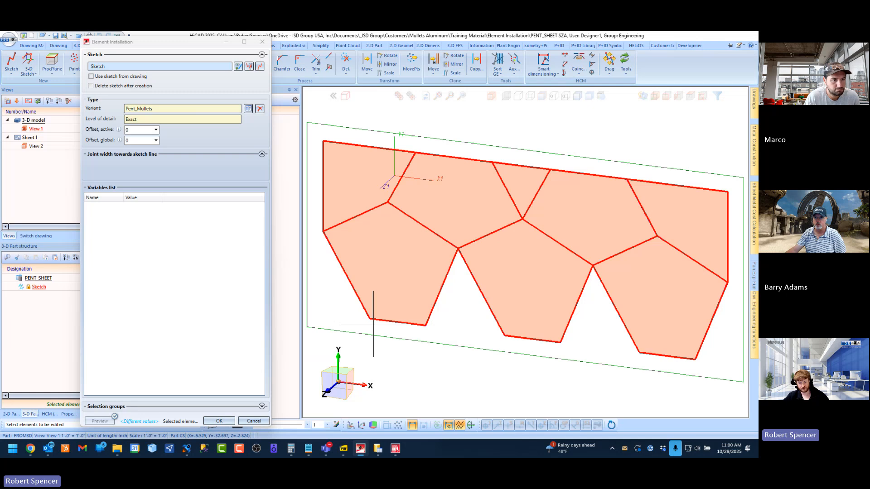
{"action": "left_click", "coordinate": [260, 422]}
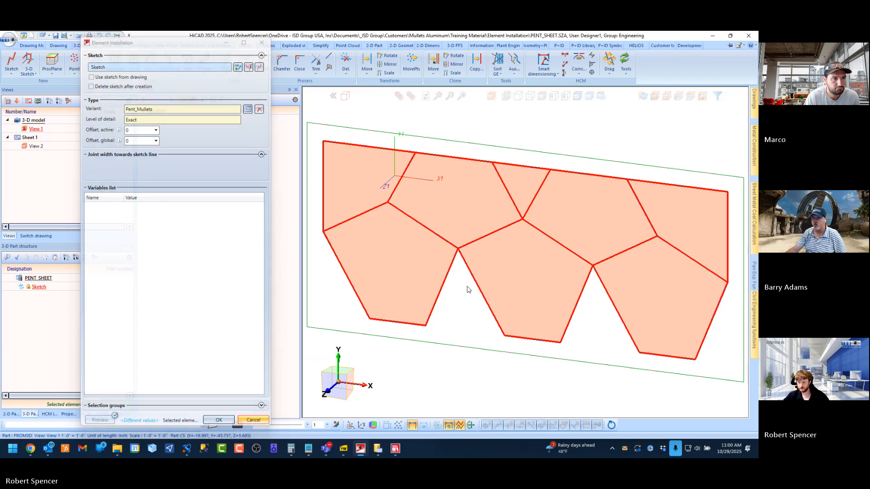
Step: Restart the element installation on the pentagon sketch and preview the panels with the Pent_Mullets variant from the ISD Example table
{"action": "left_click", "coordinate": [743, 45]}
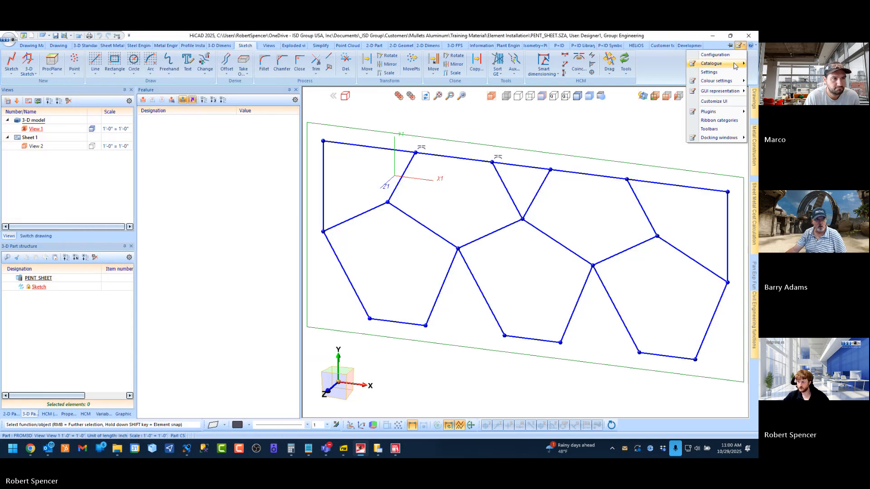
{"action": "left_click", "coordinate": [707, 73]}
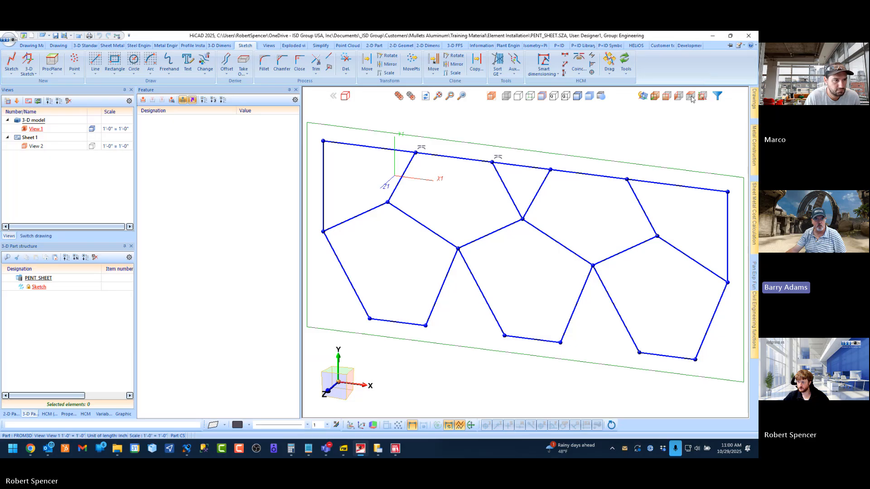
{"action": "mouse_move", "coordinate": [754, 320]}
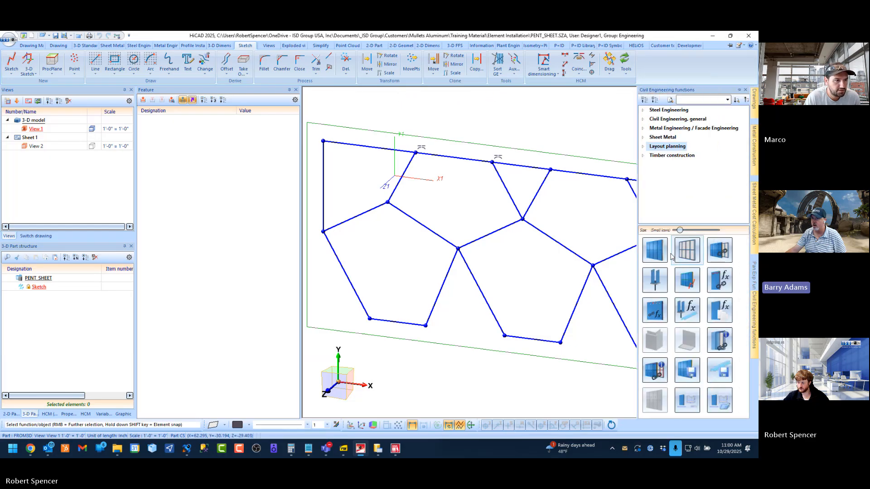
{"action": "left_click", "coordinate": [655, 249]}
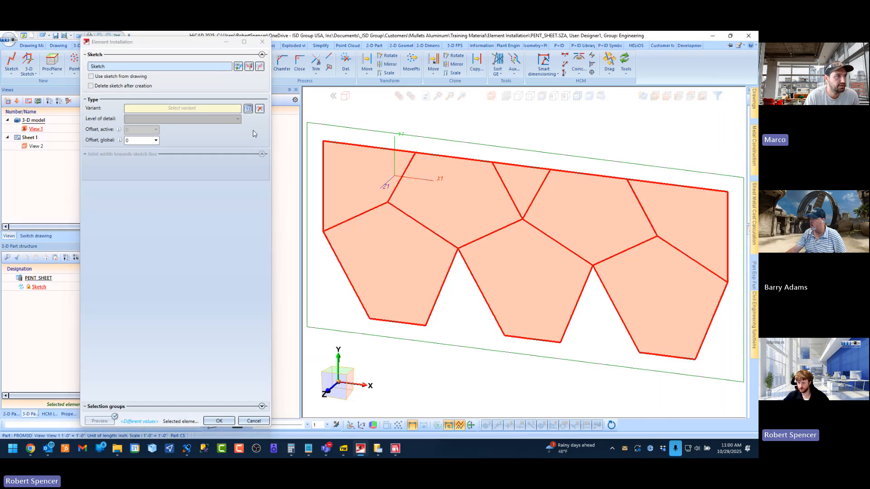
{"action": "left_click", "coordinate": [248, 109]}
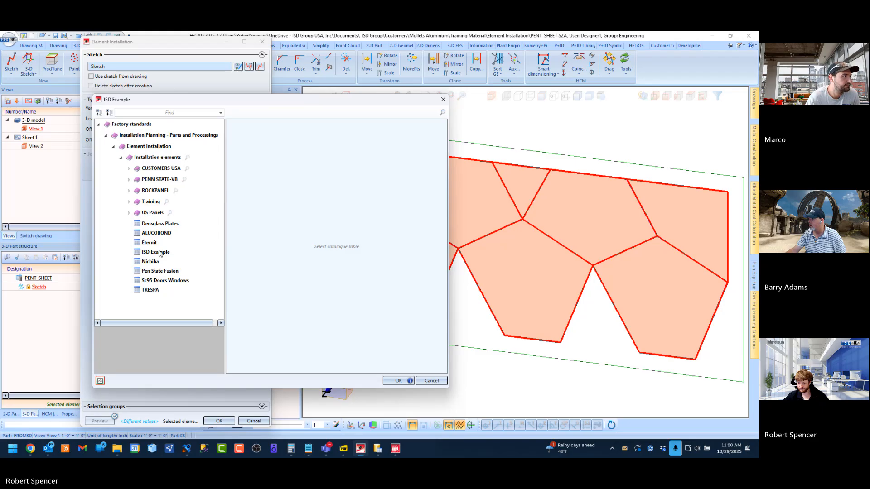
{"action": "left_click", "coordinate": [159, 252]}
{"action": "scroll", "coordinate": [260, 257], "scroll_direction": "down", "scroll_amount": 8}
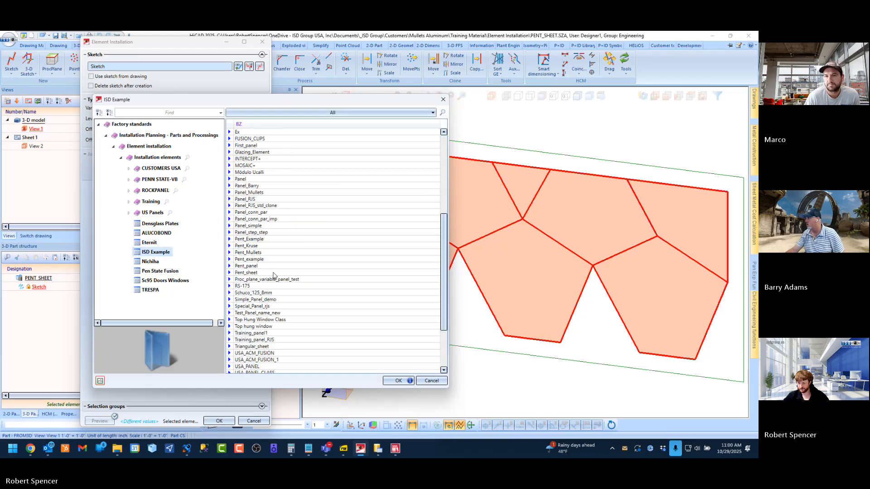
{"action": "double_click", "coordinate": [261, 253]}
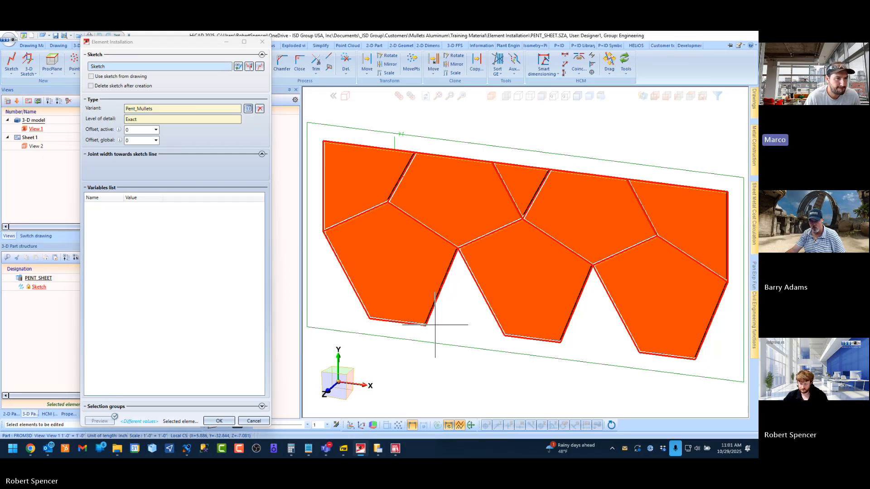
Step: Switch to the catalogue editor and examine the Pent_Mullets entry's NAME and PREVIEWFILE and the table's place under the factory standards
{"action": "left_click", "coordinate": [395, 449]}
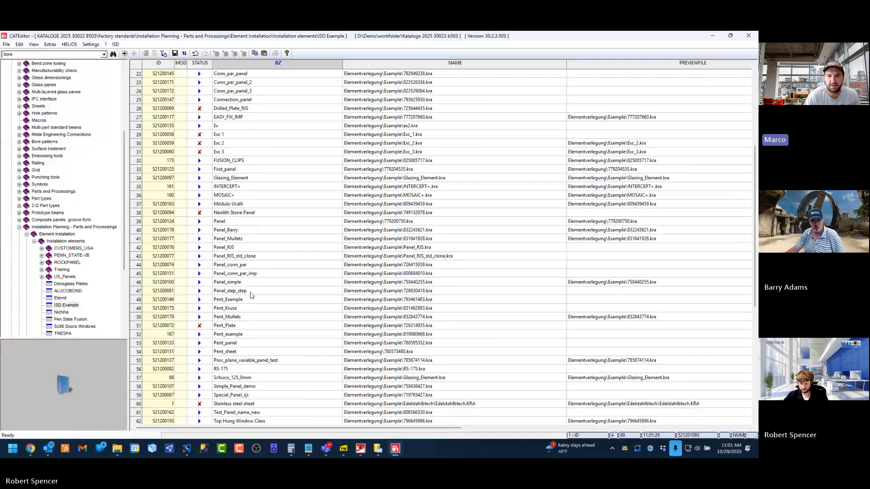
{"action": "left_click", "coordinate": [141, 318]}
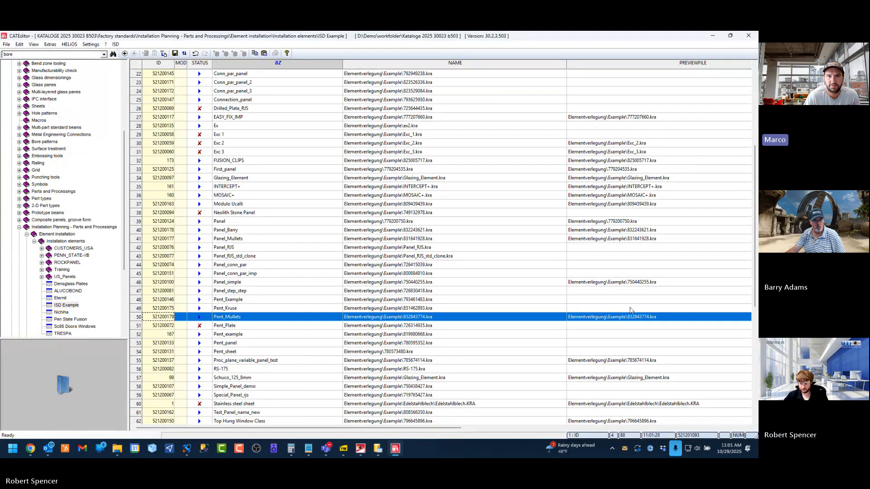
{"action": "left_click", "coordinate": [622, 318]}
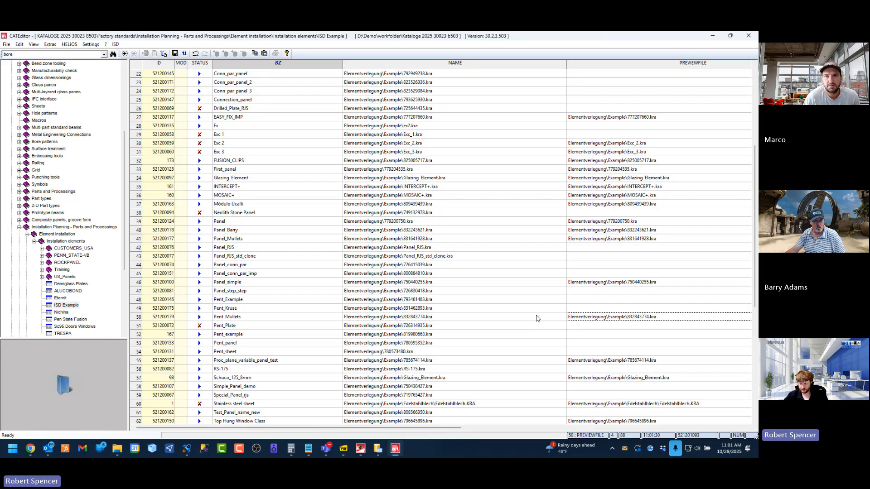
{"action": "left_click_drag", "start_coordinate": [482, 315], "coordinate": [598, 312]}
{"action": "left_click", "coordinate": [634, 316]}
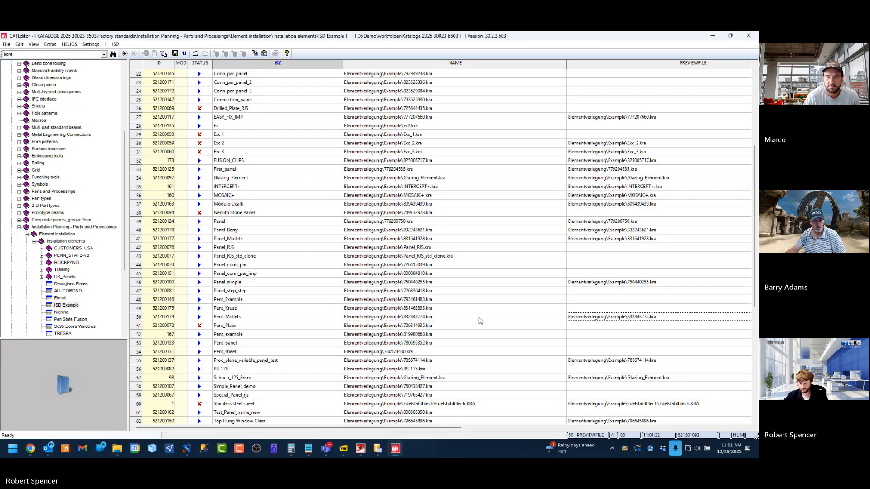
{"action": "left_click", "coordinate": [134, 317]}
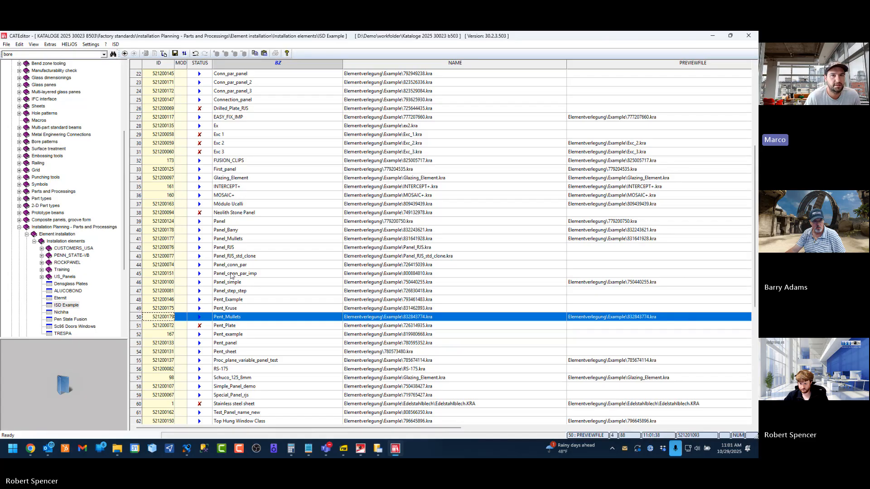
{"action": "scroll", "coordinate": [54, 181], "scroll_direction": "up", "scroll_amount": 6}
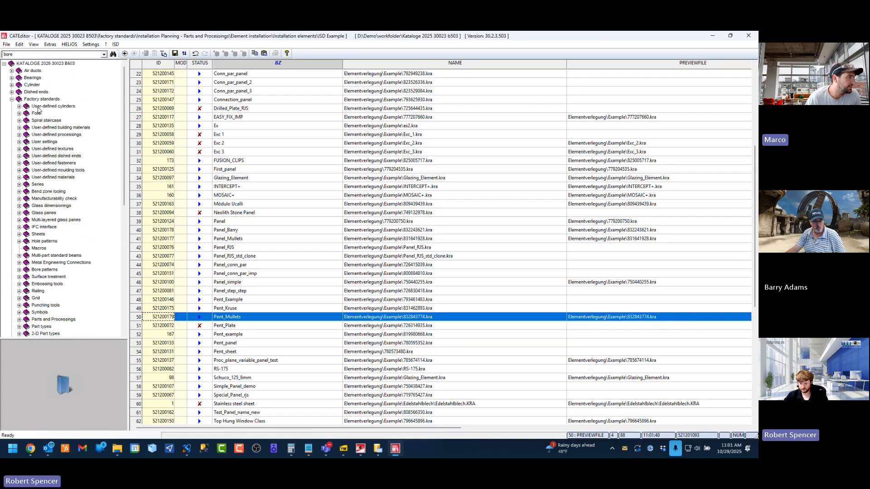
{"action": "scroll", "coordinate": [44, 108], "scroll_direction": "down", "scroll_amount": 9}
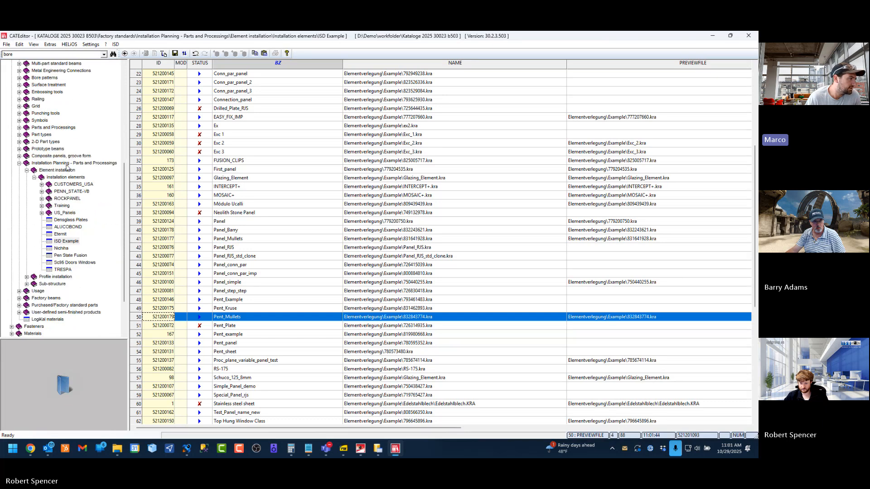
{"action": "scroll", "coordinate": [67, 247], "scroll_direction": "up", "scroll_amount": 1}
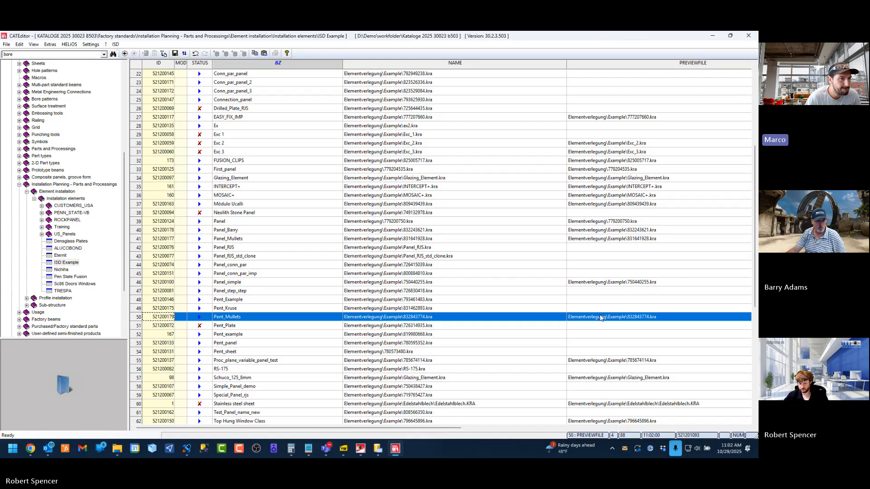
Step: Switch back to HiCAD and cancel the pending element installation on the pentagon sketch
{"action": "left_click", "coordinate": [360, 449]}
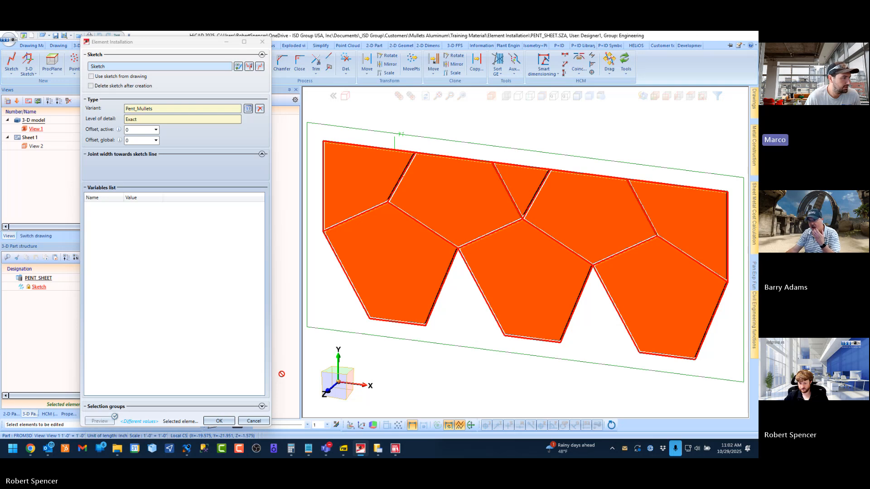
{"action": "left_click", "coordinate": [254, 422]}
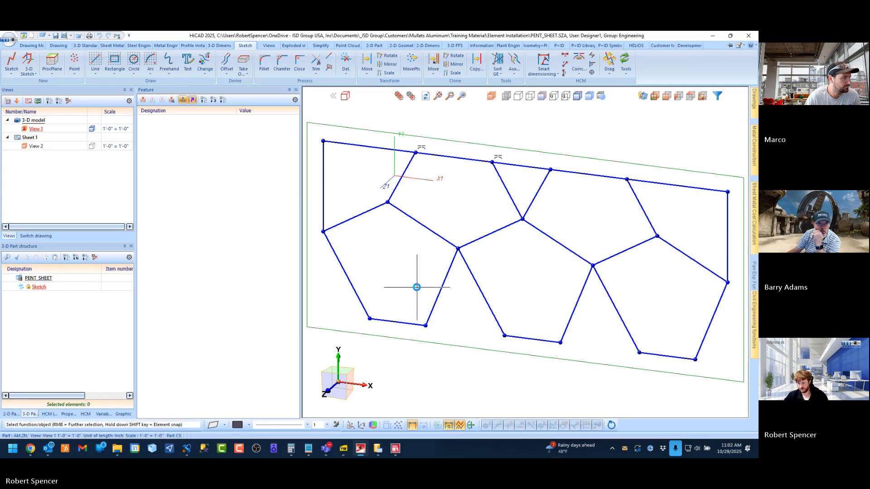
{"action": "left_click", "coordinate": [397, 448]}
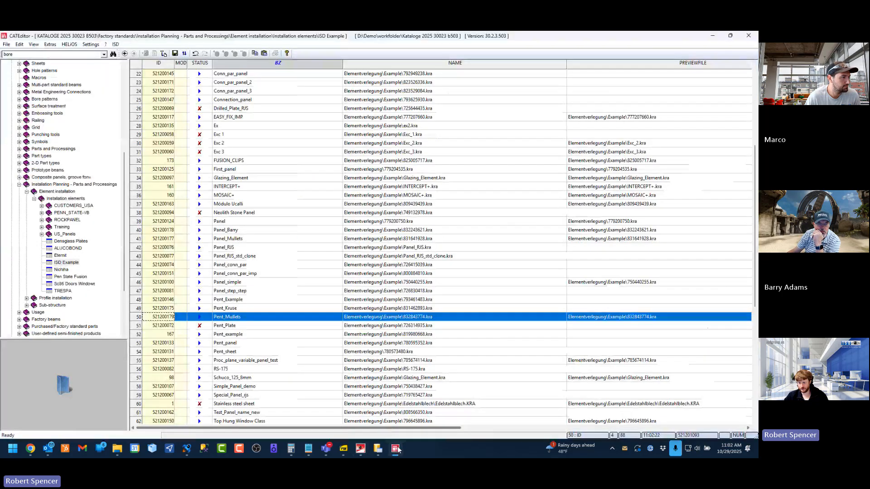
{"action": "left_click", "coordinate": [397, 448]}
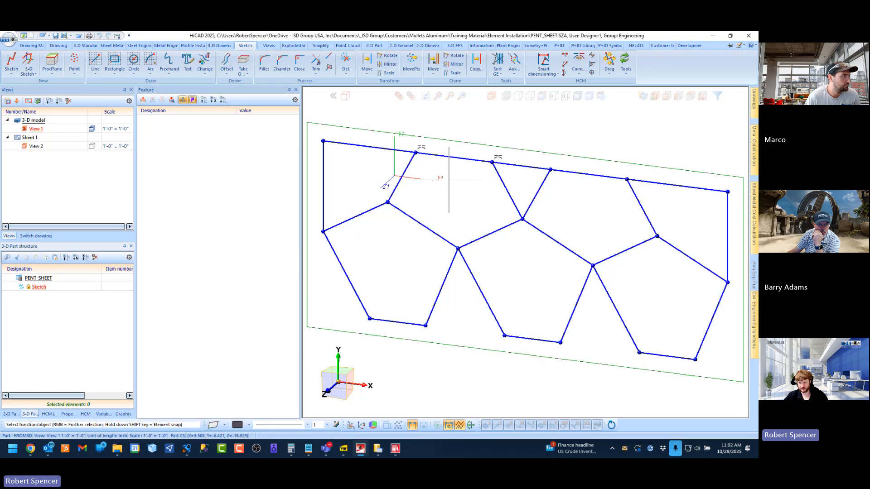
{"action": "scroll", "coordinate": [449, 180], "scroll_direction": "down", "scroll_amount": 2}
{"action": "scroll", "coordinate": [438, 213], "scroll_direction": "up", "scroll_amount": 1}
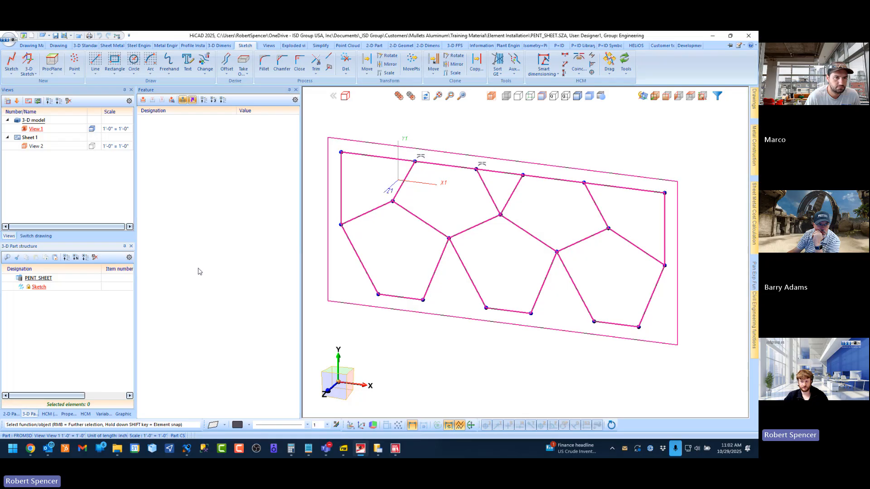
{"action": "scroll", "coordinate": [493, 229], "scroll_direction": "down", "scroll_amount": 1}
{"action": "scroll", "coordinate": [482, 209], "scroll_direction": "up", "scroll_amount": 1}
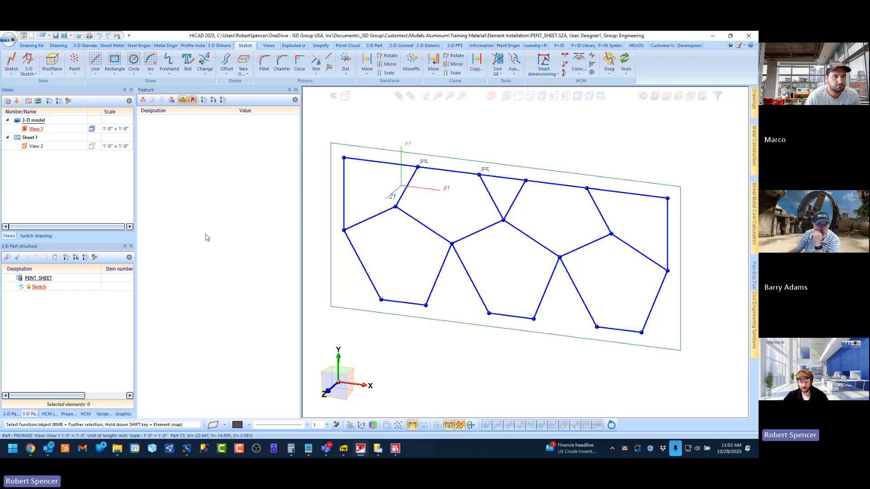
{"action": "left_click", "coordinate": [740, 46]}
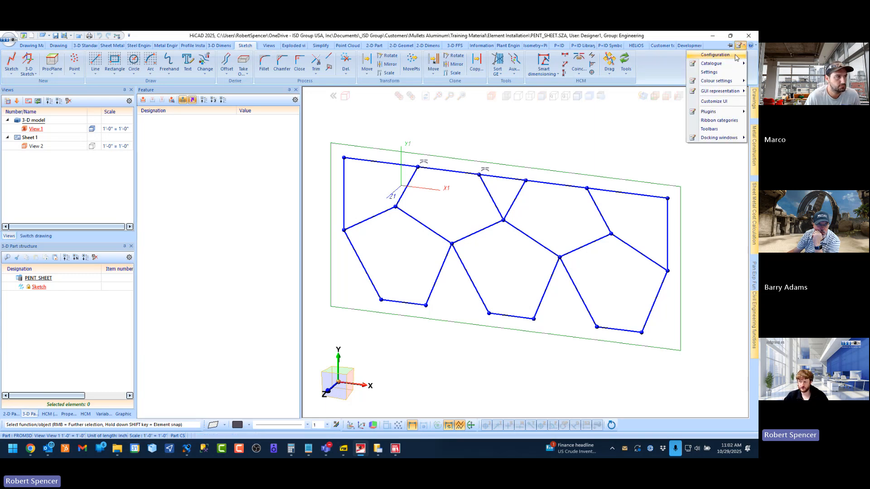
{"action": "left_click", "coordinate": [702, 74]}
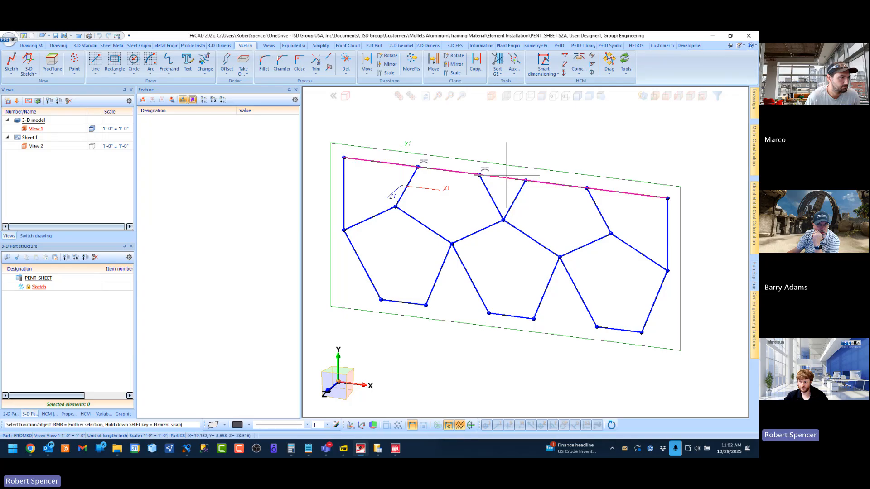
{"action": "left_click", "coordinate": [37, 287]}
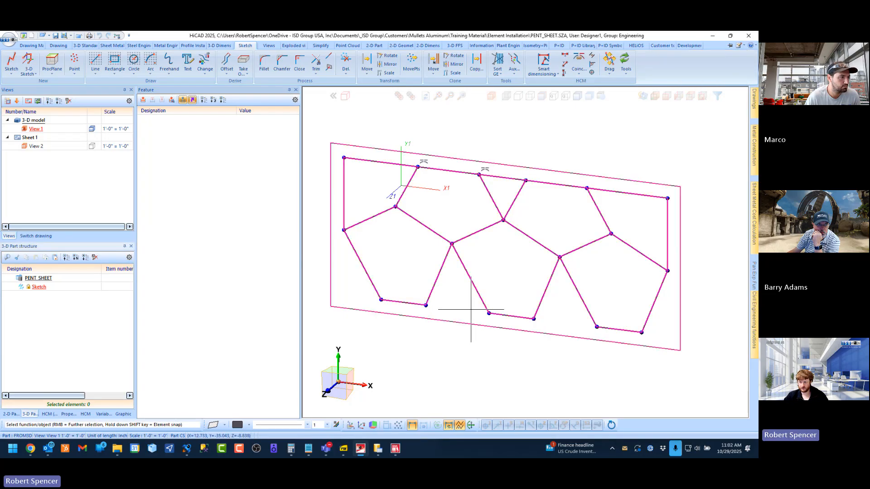
{"action": "scroll", "coordinate": [498, 227], "scroll_direction": "down", "scroll_amount": 2}
{"action": "scroll", "coordinate": [492, 225], "scroll_direction": "up", "scroll_amount": 1}
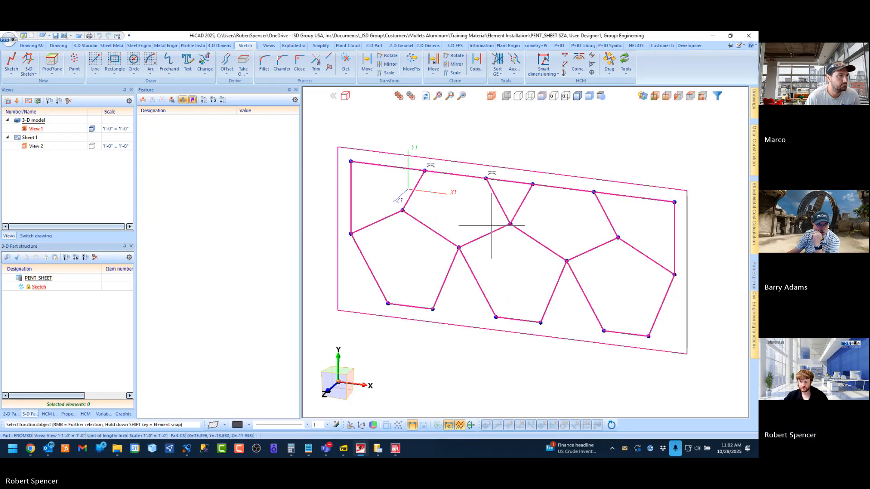
{"action": "scroll", "coordinate": [491, 226], "scroll_direction": "down", "scroll_amount": 1}
{"action": "scroll", "coordinate": [483, 222], "scroll_direction": "up", "scroll_amount": 1}
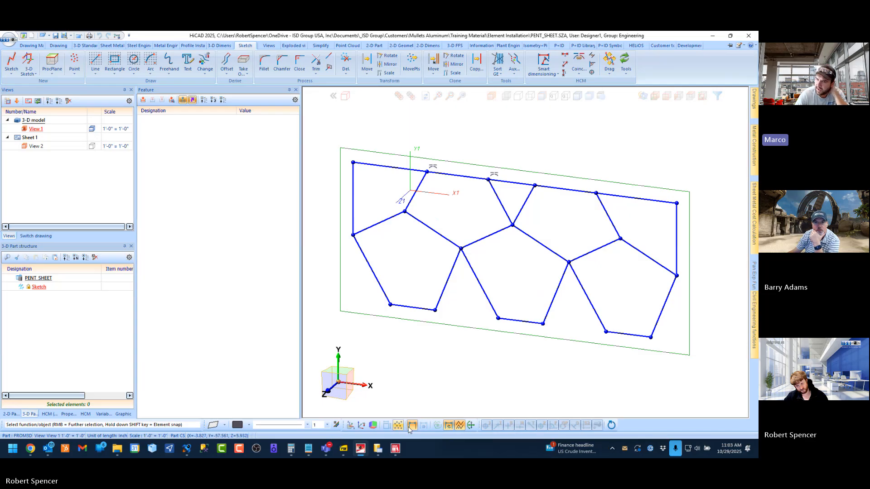
Step: Install panel elements on the pentagon sketch with the Pent_Mullets variant from the ISD Example table
{"action": "left_click", "coordinate": [457, 457]}
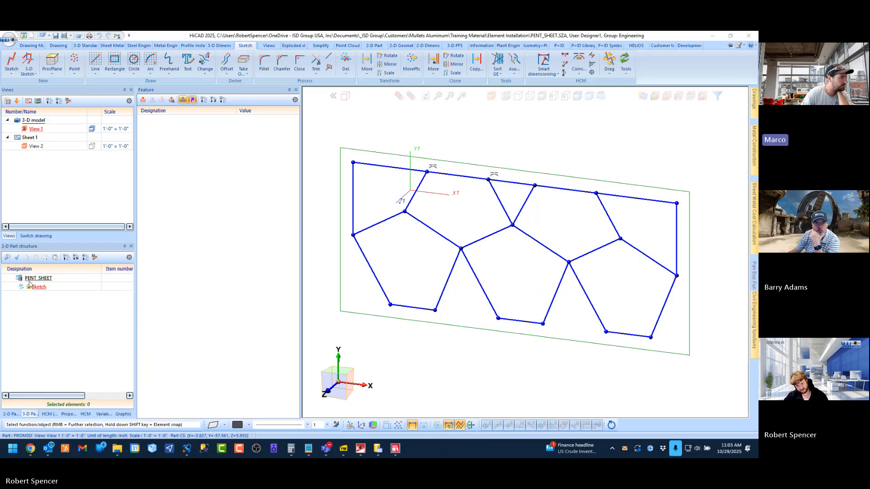
{"action": "left_click", "coordinate": [93, 288]}
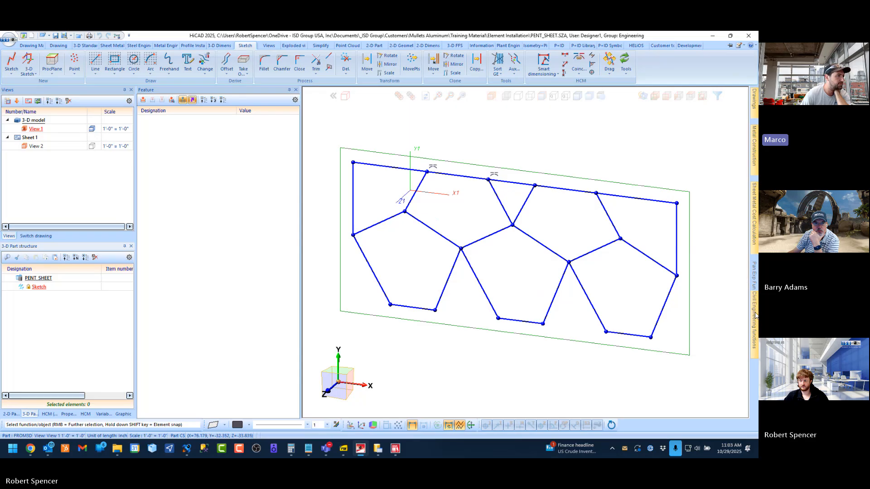
{"action": "mouse_move", "coordinate": [755, 316]}
{"action": "left_click", "coordinate": [655, 250]}
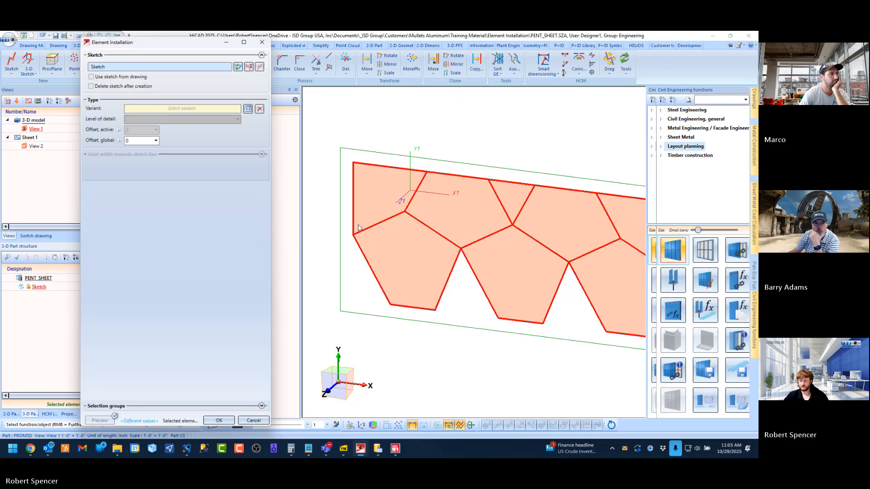
{"action": "left_click", "coordinate": [249, 109]}
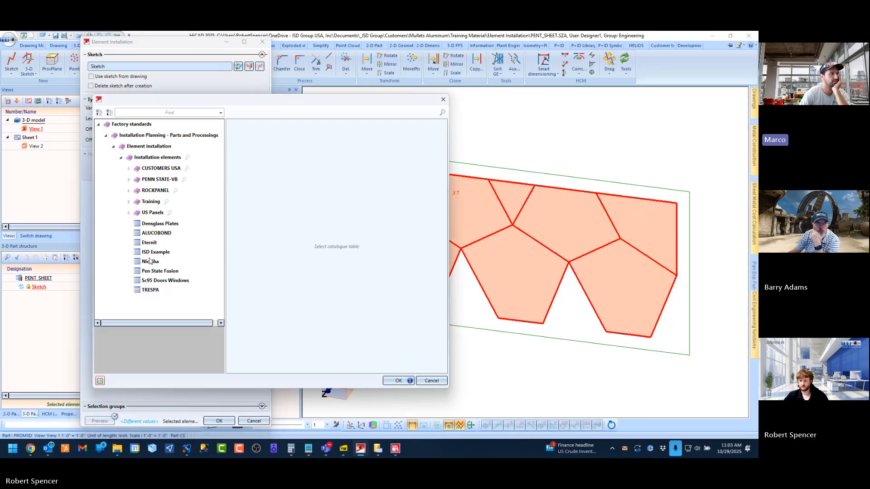
{"action": "left_click", "coordinate": [155, 252]}
{"action": "scroll", "coordinate": [275, 276], "scroll_direction": "down", "scroll_amount": 7}
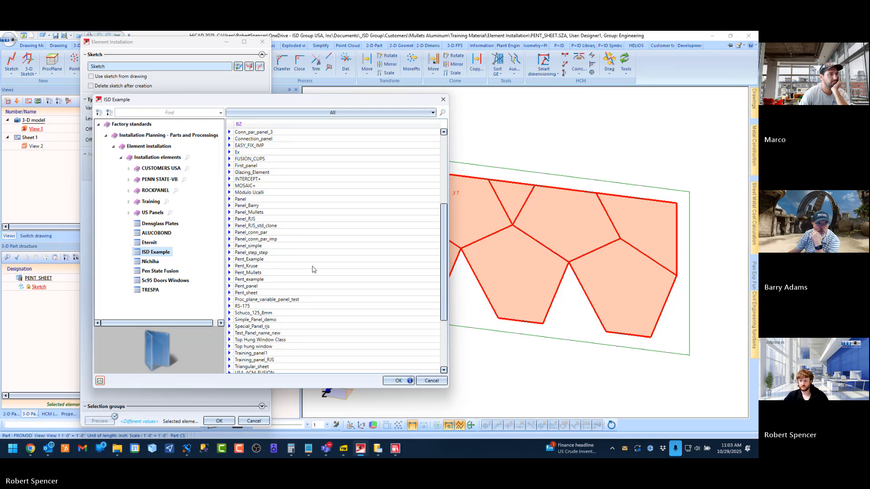
{"action": "double_click", "coordinate": [251, 272]}
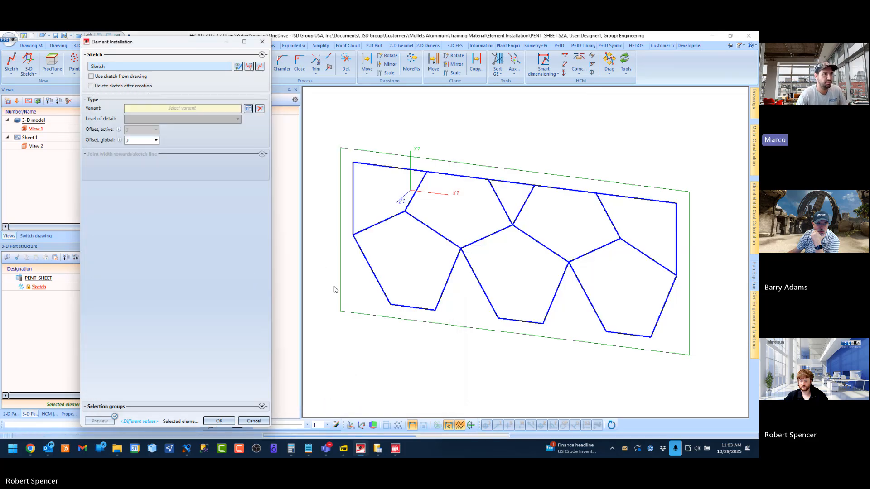
{"action": "left_click", "coordinate": [219, 421]}
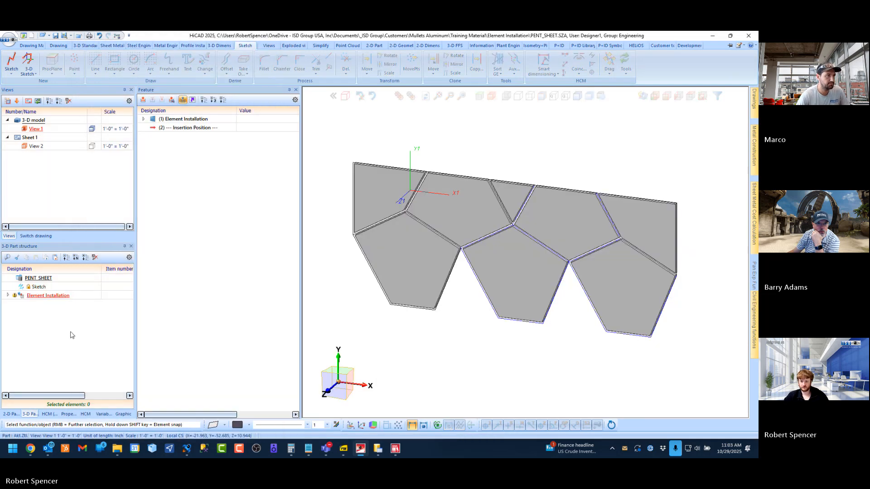
Step: Delete the pentagon sketch from the part structure, keeping the installed panels, and look over the panel layout
{"action": "right_click", "coordinate": [39, 288]}
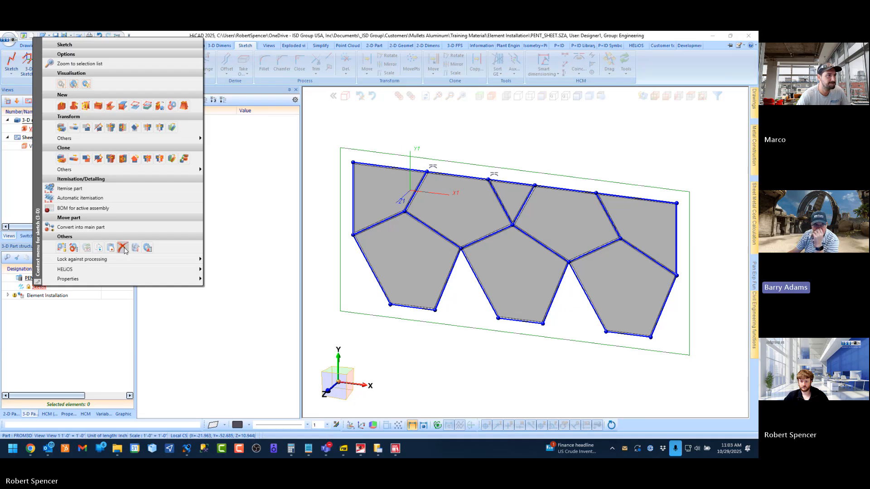
{"action": "left_click", "coordinate": [122, 248]}
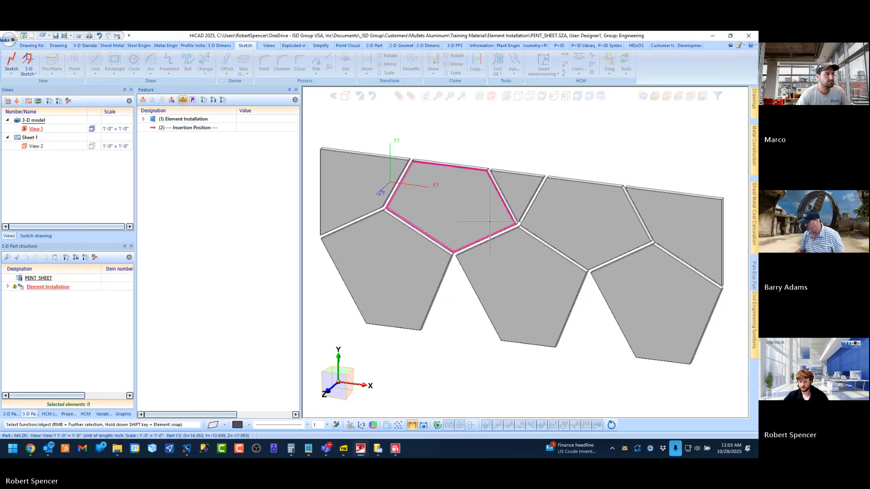
{"action": "scroll", "coordinate": [467, 320], "scroll_direction": "down", "scroll_amount": 1}
{"action": "scroll", "coordinate": [452, 279], "scroll_direction": "up", "scroll_amount": 1}
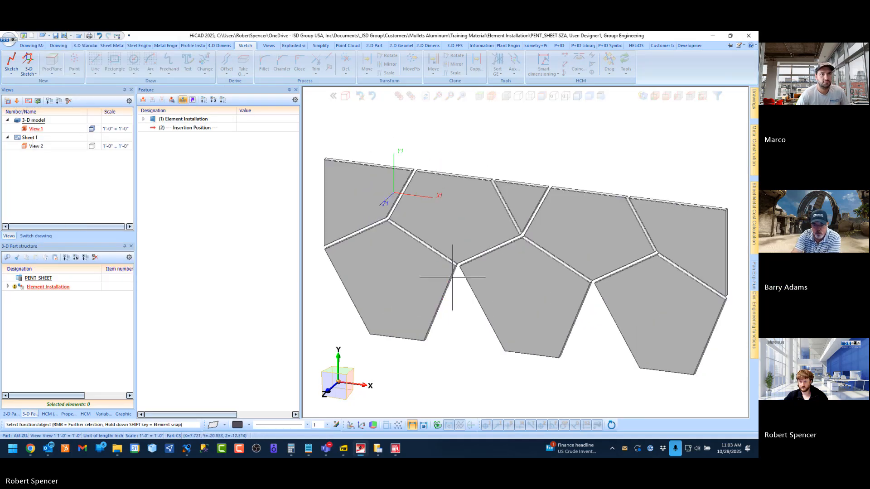
{"action": "scroll", "coordinate": [576, 301], "scroll_direction": "up", "scroll_amount": 1}
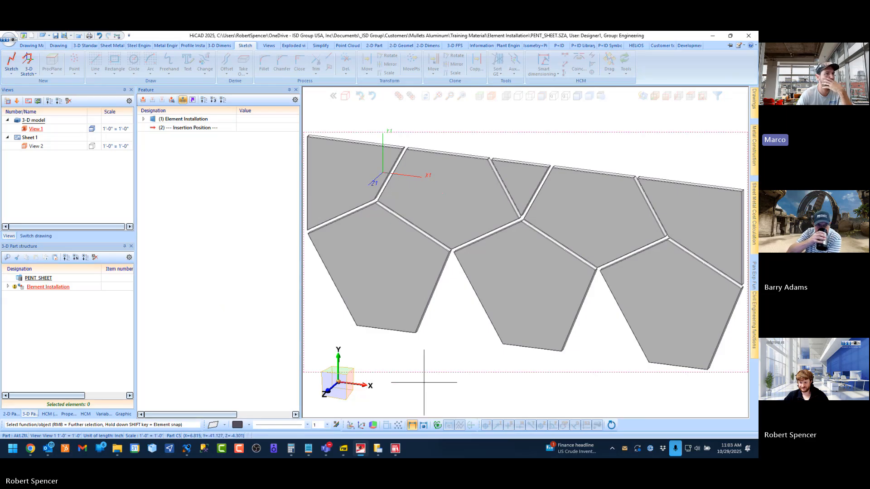
{"action": "left_click", "coordinate": [406, 384]}
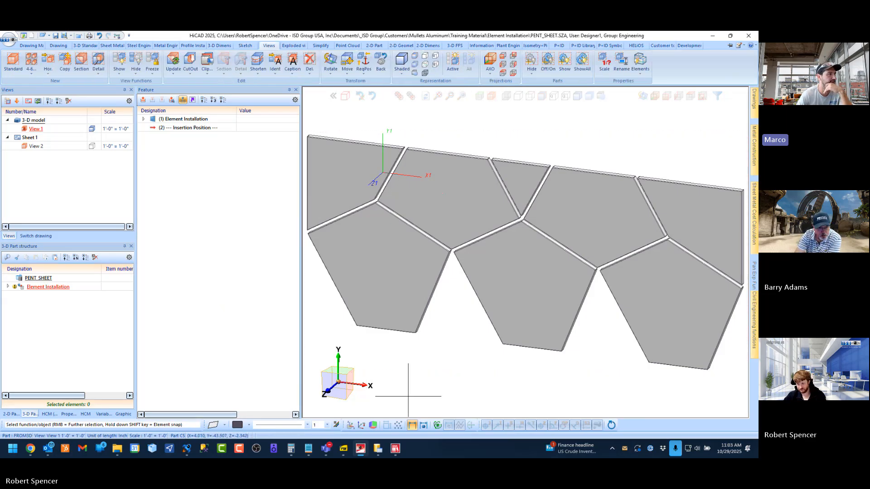
{"action": "left_click", "coordinate": [407, 396]}
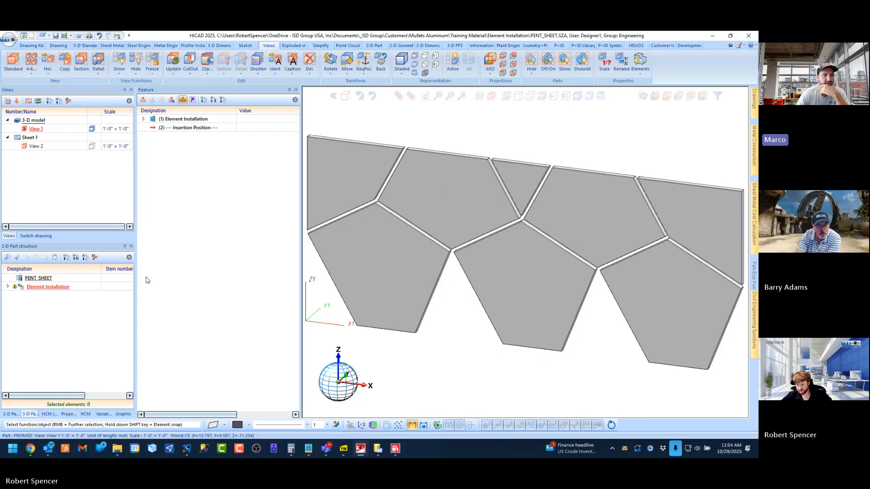
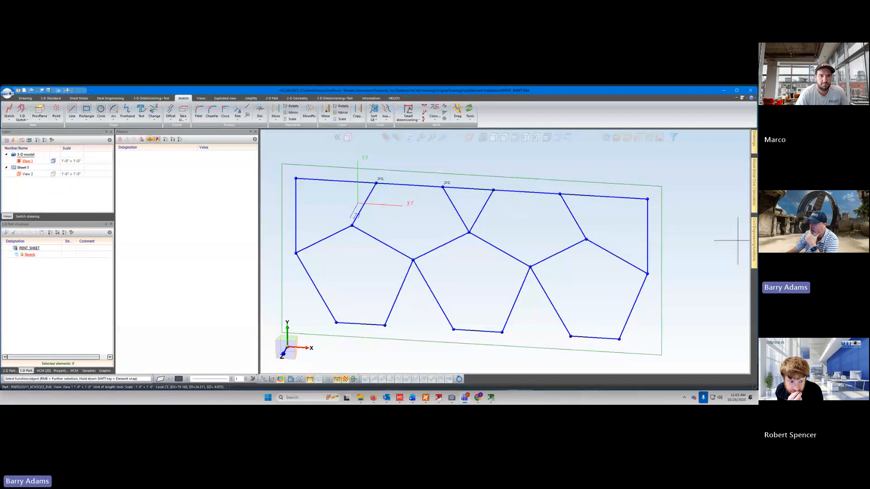
Step: Reload the catalogue in the second HiCAD session with the PENT_SHEET drawing open
{"action": "left_click", "coordinate": [745, 98]}
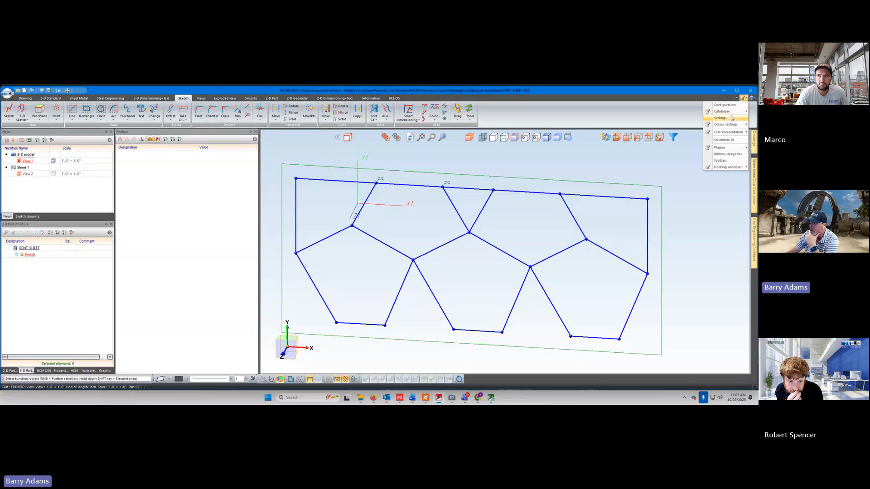
{"action": "mouse_move", "coordinate": [725, 111]}
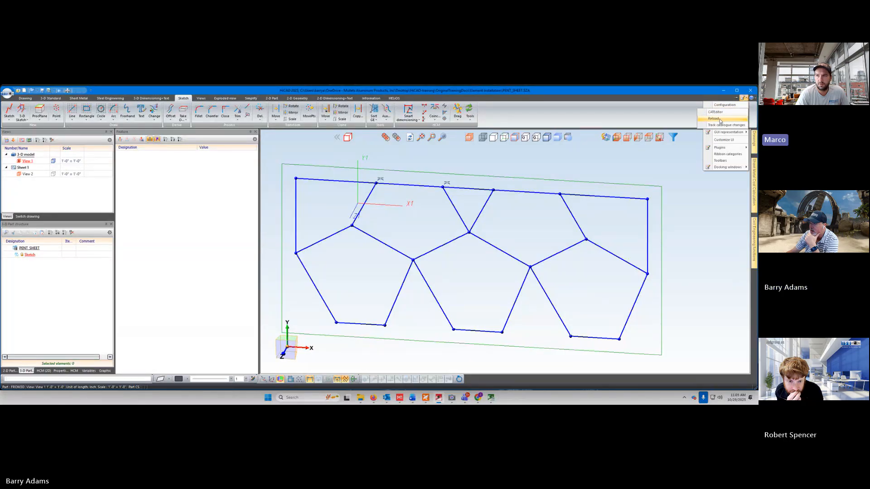
{"action": "left_click", "coordinate": [662, 103]}
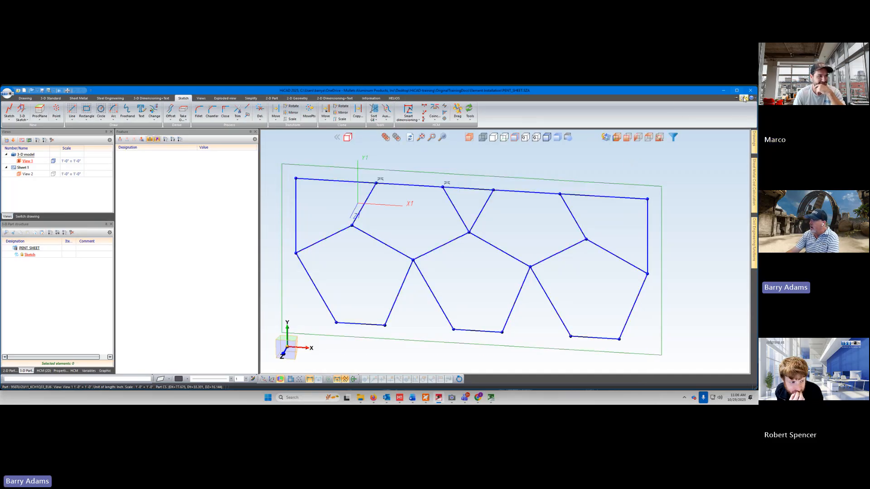
{"action": "left_click", "coordinate": [742, 97]}
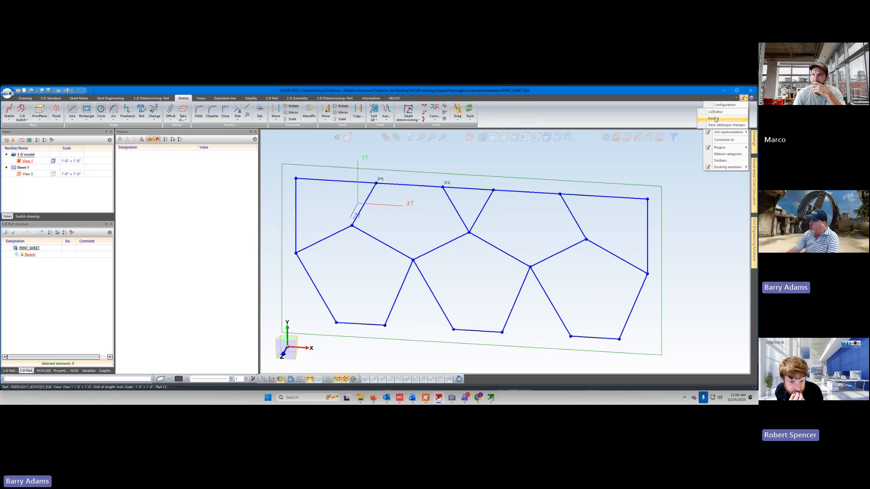
{"action": "left_click", "coordinate": [713, 118]}
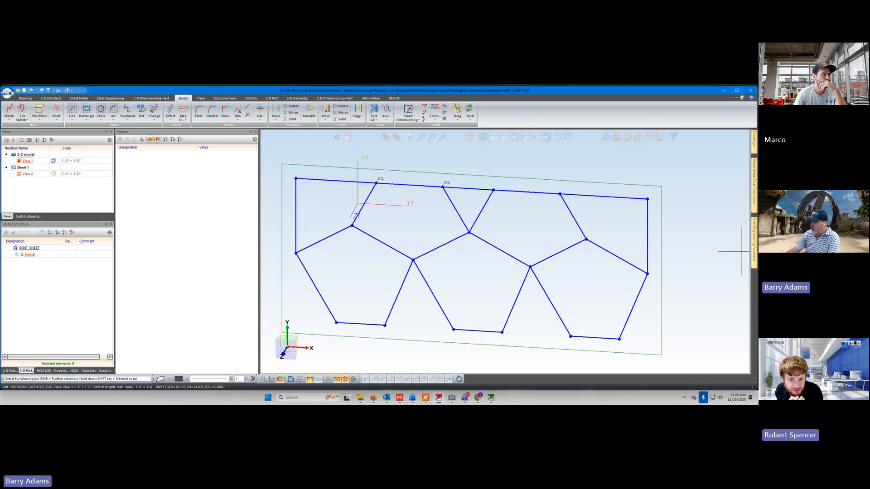
{"action": "mouse_move", "coordinate": [754, 244]}
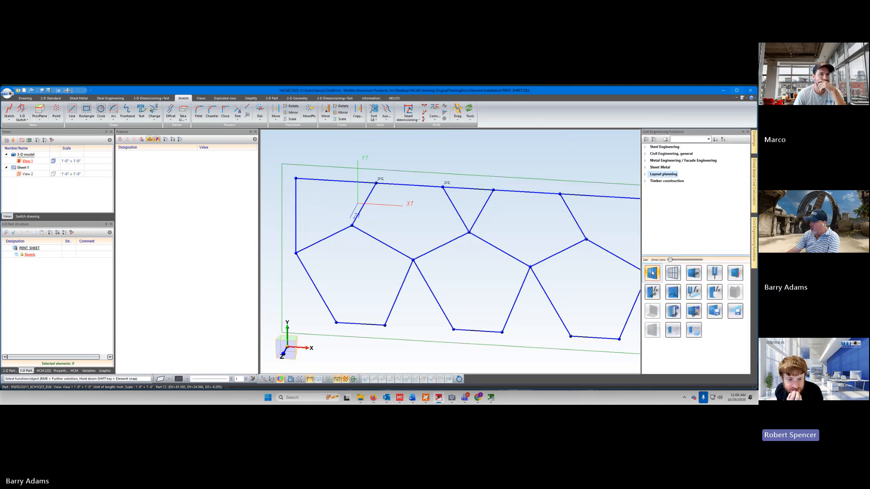
{"action": "left_click", "coordinate": [653, 273]}
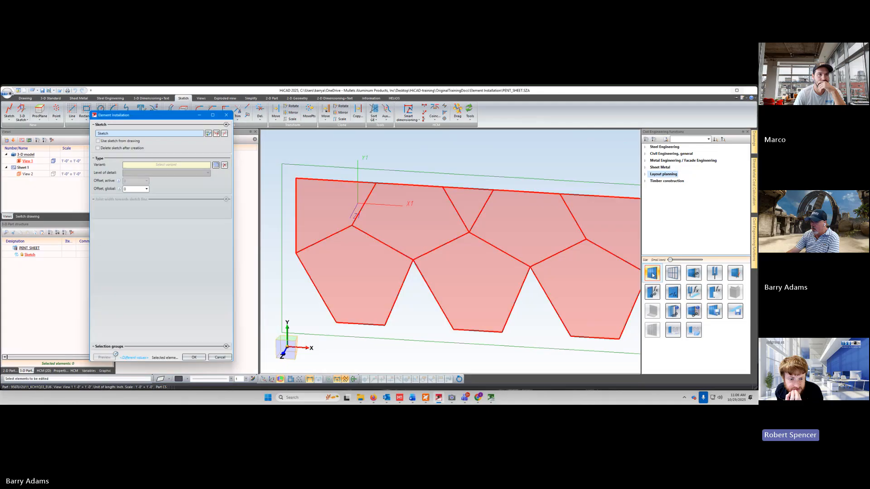
{"action": "left_click", "coordinate": [356, 284]}
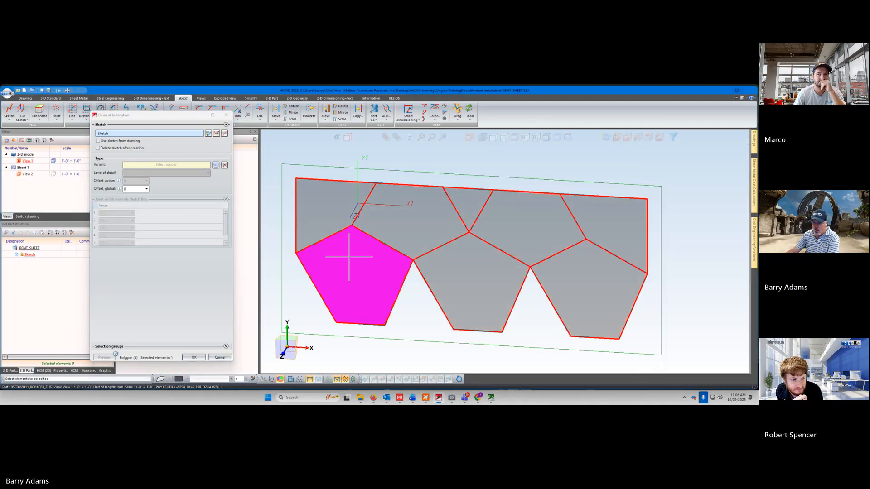
{"action": "left_click", "coordinate": [324, 213]}
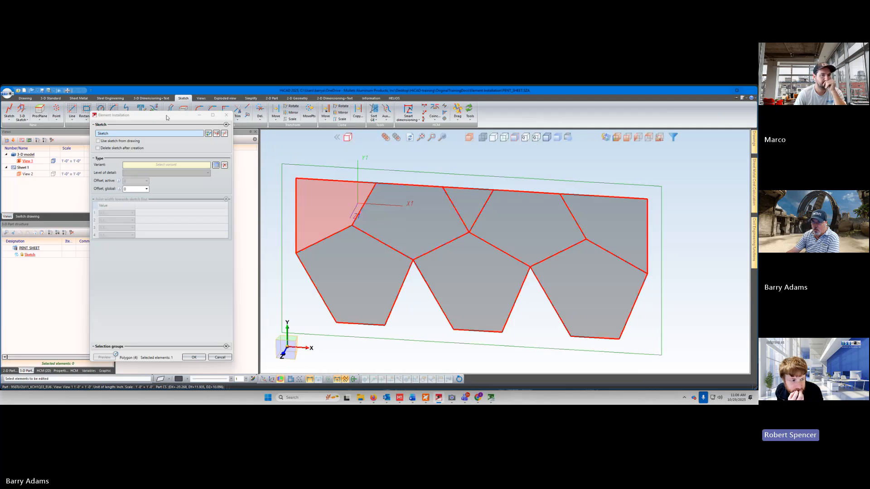
{"action": "left_click_drag", "start_coordinate": [167, 118], "coordinate": [256, 124]}
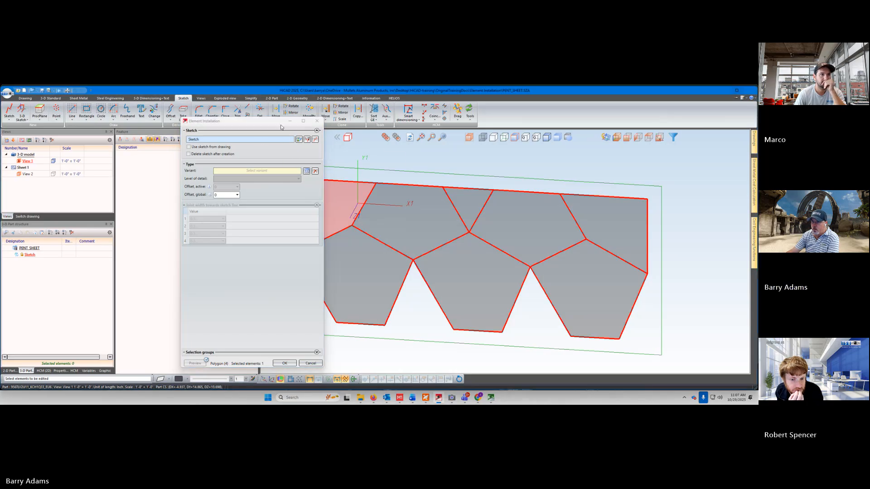
{"action": "left_click_drag", "start_coordinate": [281, 128], "coordinate": [247, 128]}
{"action": "left_click", "coordinate": [283, 121]}
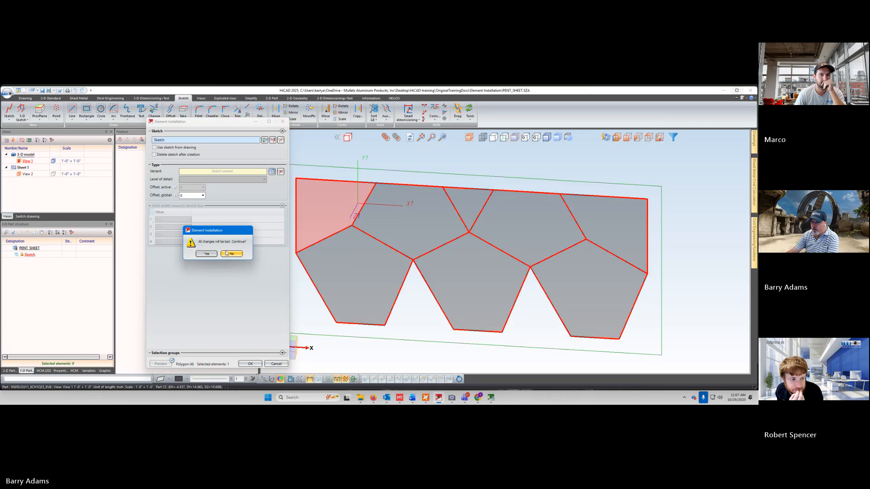
{"action": "left_click", "coordinate": [206, 254]}
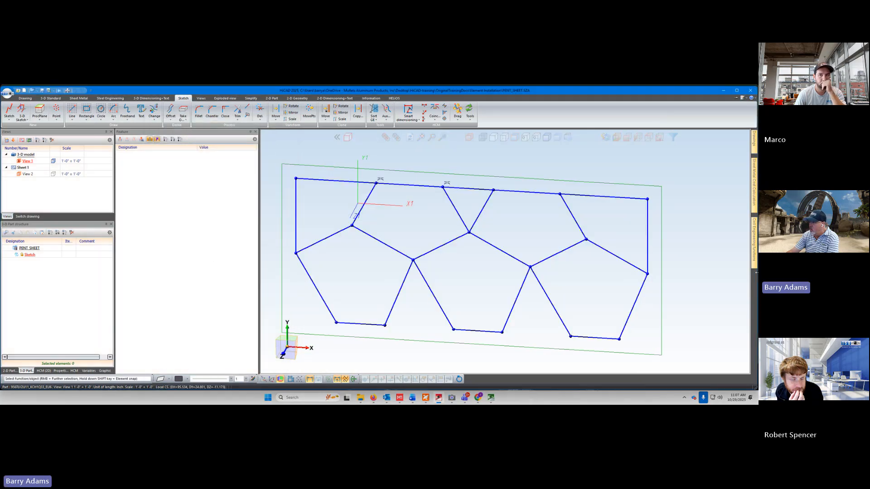
Step: Start an element installation on the pentagon sketch and assign the Panel_Mullets variant from the ISD Example table
{"action": "mouse_move", "coordinate": [754, 247]}
{"action": "left_click", "coordinate": [673, 272]}
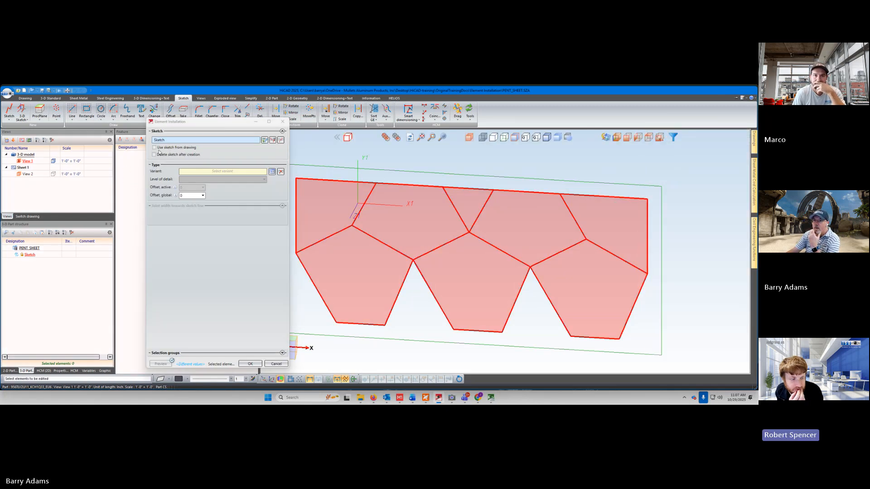
{"action": "left_click", "coordinate": [272, 172]}
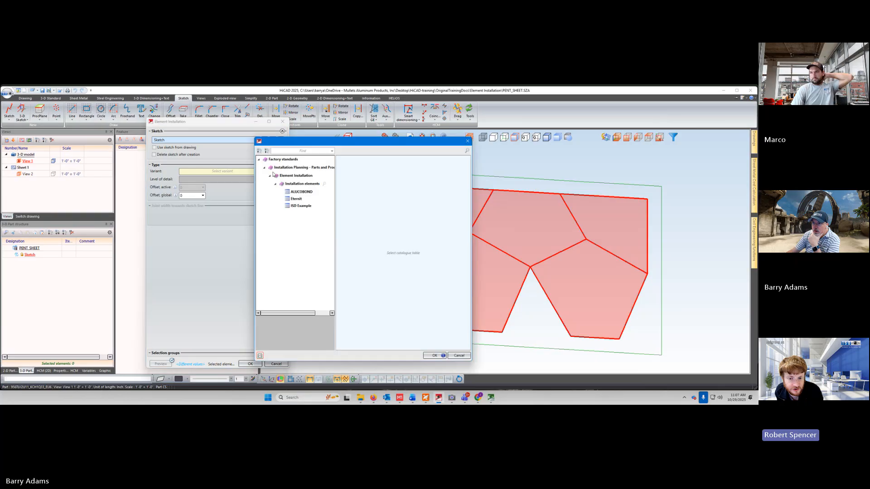
{"action": "left_click", "coordinate": [297, 206]}
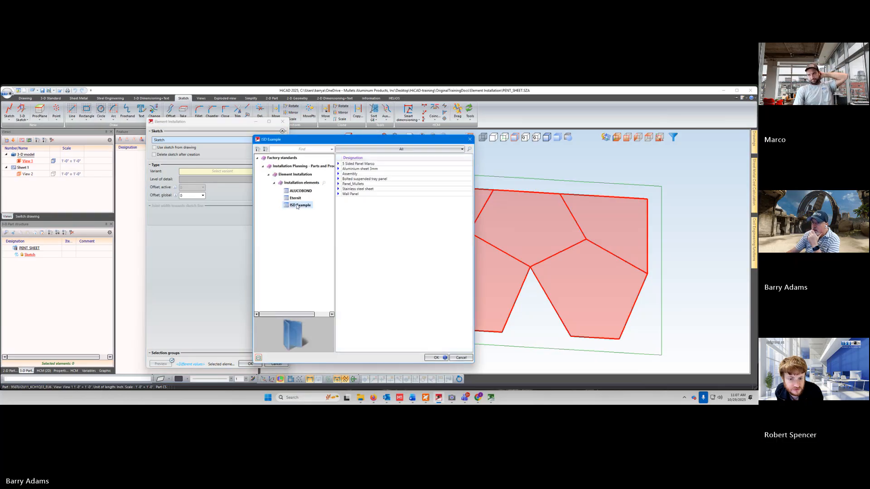
{"action": "left_click", "coordinate": [351, 184]}
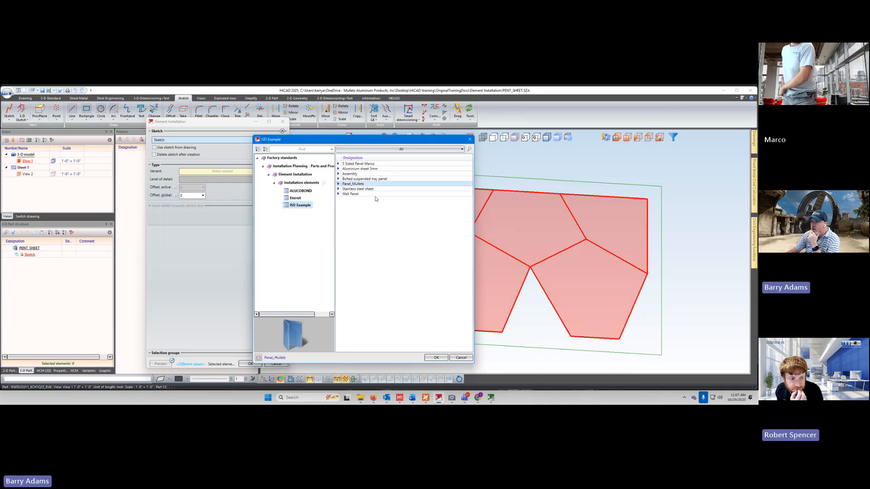
{"action": "double_click", "coordinate": [345, 184]}
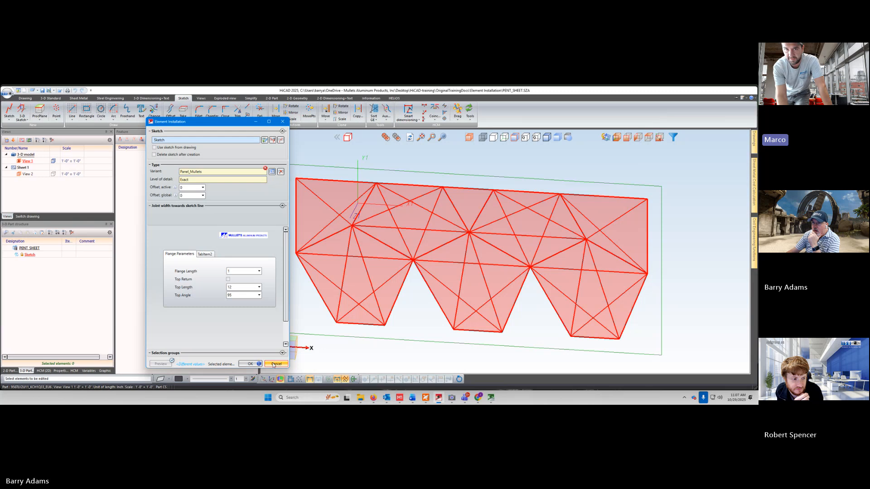
Step: Change the element installation variant to 5 Sided Panel Marco from the ISD Example table
{"action": "left_click", "coordinate": [272, 172]}
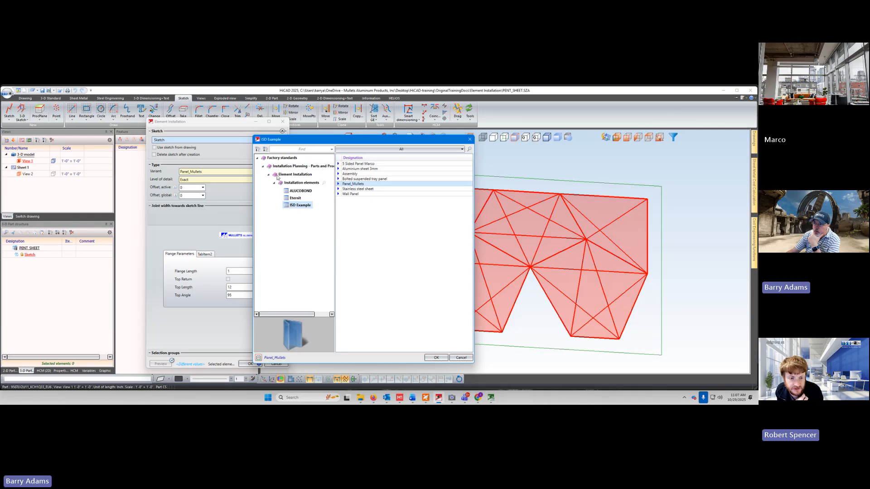
{"action": "left_click_drag", "start_coordinate": [389, 153], "coordinate": [343, 141]}
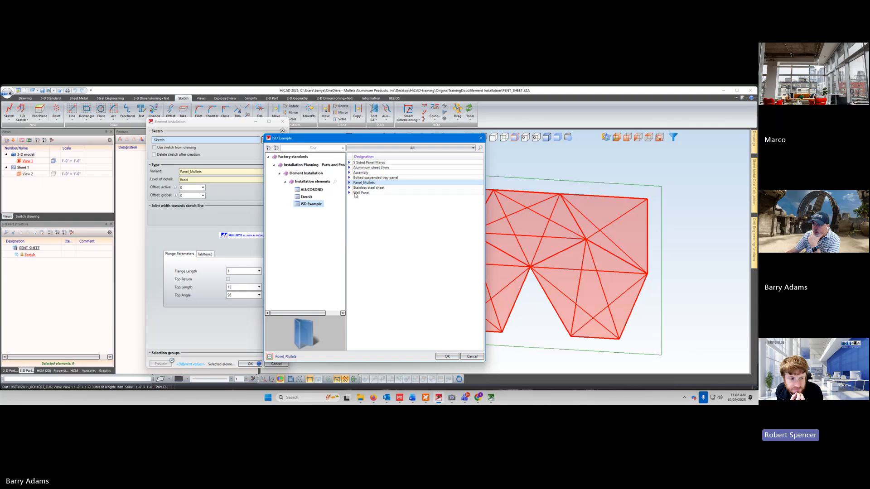
{"action": "left_click", "coordinate": [361, 168]}
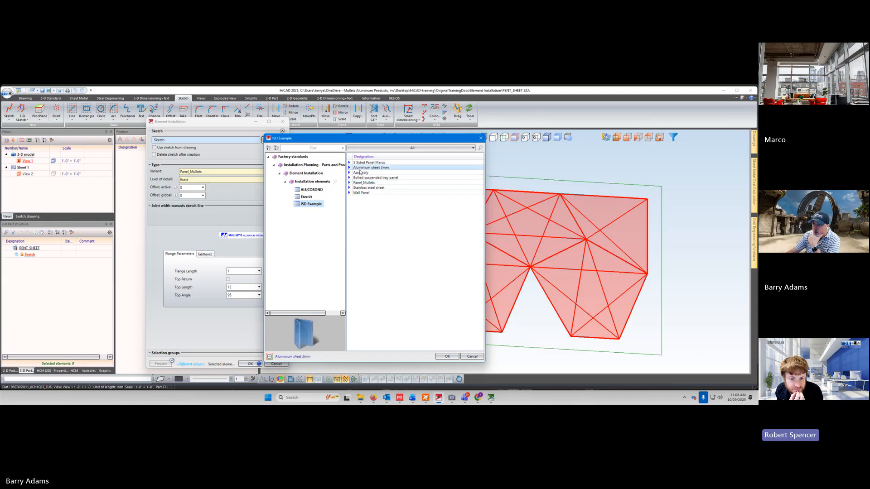
{"action": "left_click", "coordinate": [356, 173]}
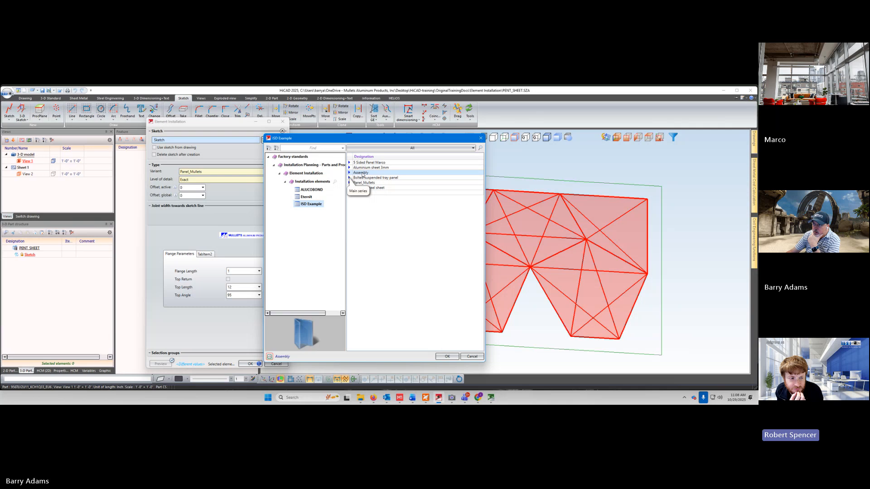
{"action": "left_click", "coordinate": [368, 163]}
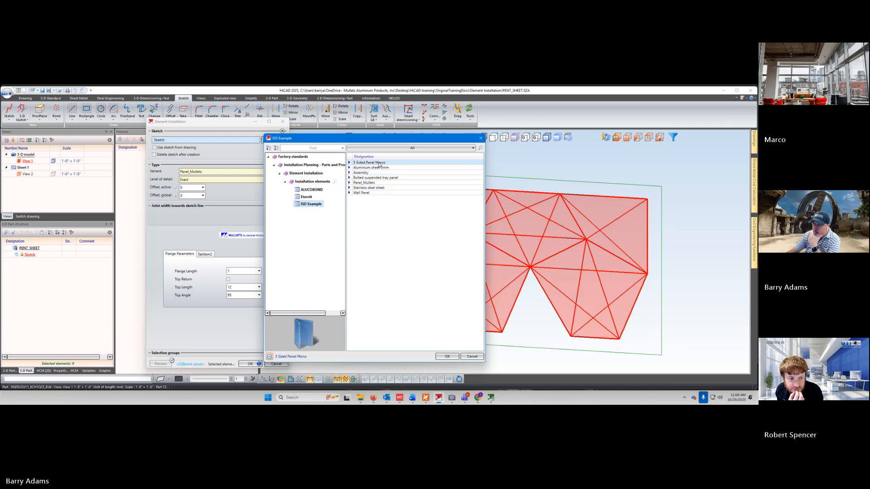
{"action": "double_click", "coordinate": [378, 163]}
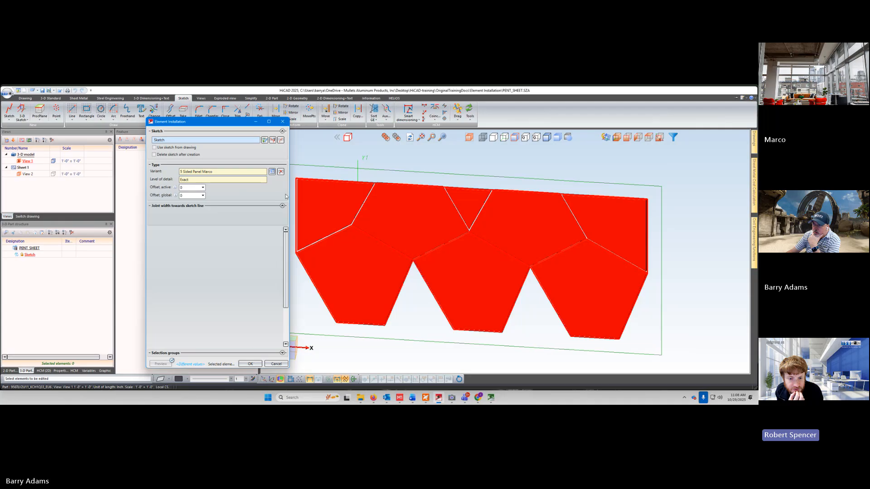
Step: Assign the Assembly variant from the ISD Example table and install the elements on the pentagon sketch
{"action": "left_click", "coordinate": [273, 172]}
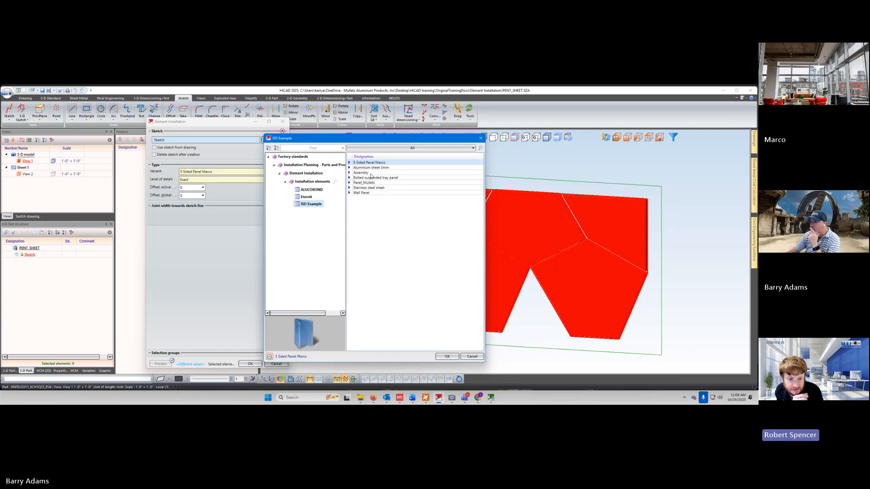
{"action": "left_click", "coordinate": [370, 174]}
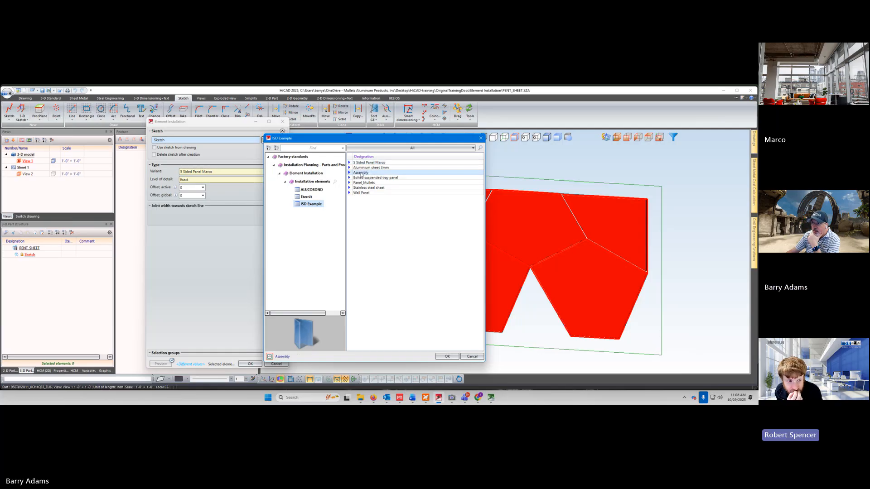
{"action": "double_click", "coordinate": [361, 174]}
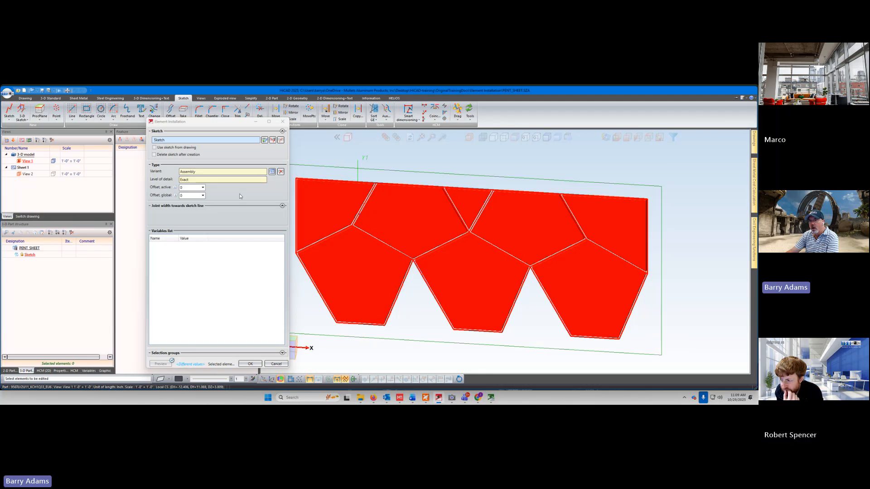
{"action": "left_click", "coordinate": [249, 364]}
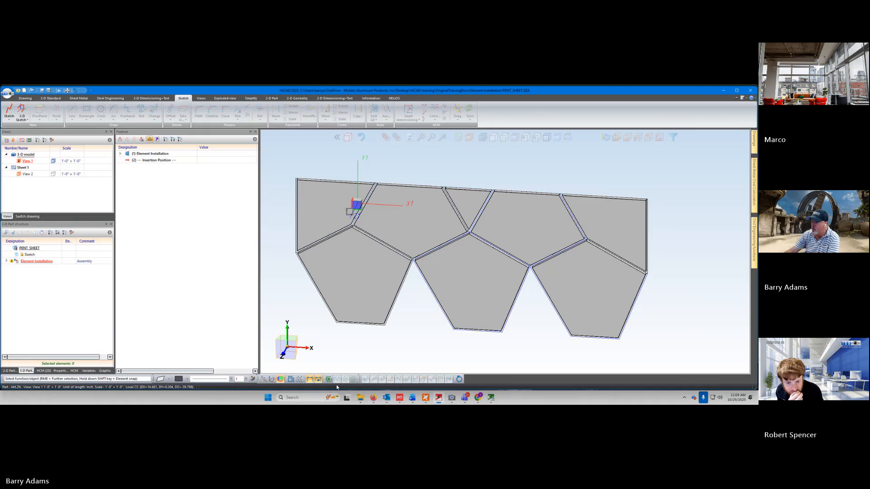
Step: Examine the installed pentagon panels and the joints between them from the front and at an oblique angle
{"action": "scroll", "coordinate": [417, 274], "scroll_direction": "up", "scroll_amount": 5}
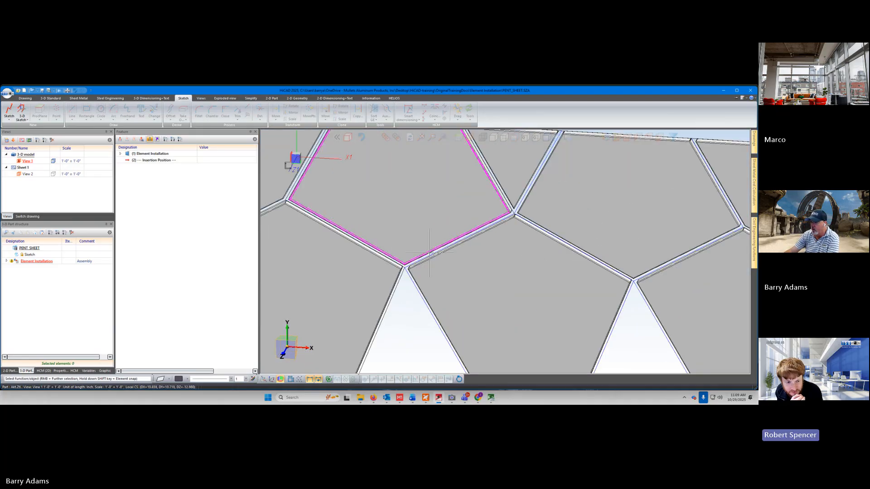
{"action": "scroll", "coordinate": [429, 280], "scroll_direction": "down", "scroll_amount": 5}
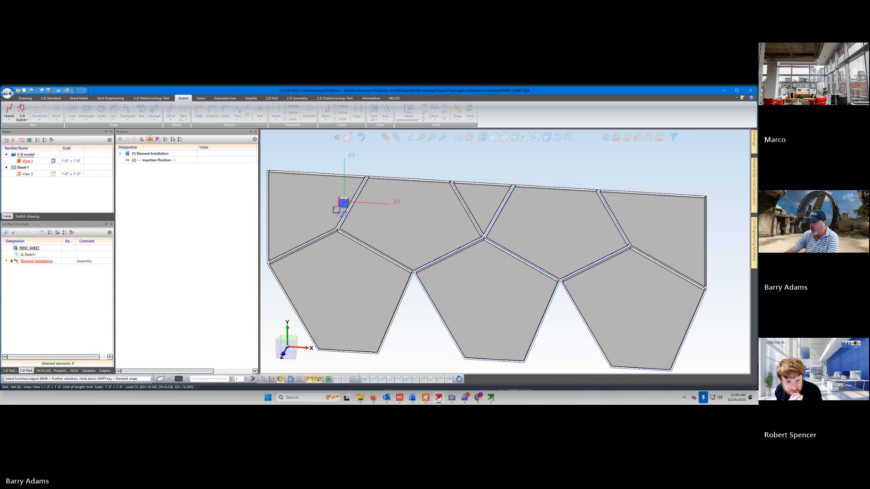
{"action": "left_click", "coordinate": [403, 299]}
{"action": "middle_click_drag", "start_coordinate": [406, 304], "coordinate": [489, 292]}
{"action": "scroll", "coordinate": [489, 289], "scroll_direction": "down", "scroll_amount": 1}
{"action": "scroll", "coordinate": [489, 289], "scroll_direction": "down", "scroll_amount": 3}
{"action": "scroll", "coordinate": [402, 287], "scroll_direction": "up", "scroll_amount": 5}
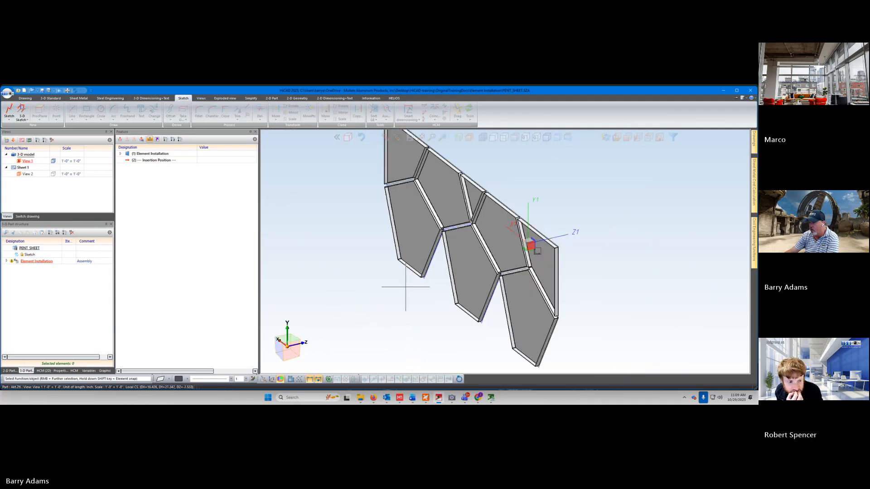
{"action": "middle_click_drag", "start_coordinate": [400, 293], "coordinate": [441, 305]}
{"action": "scroll", "coordinate": [442, 305], "scroll_direction": "down", "scroll_amount": 2}
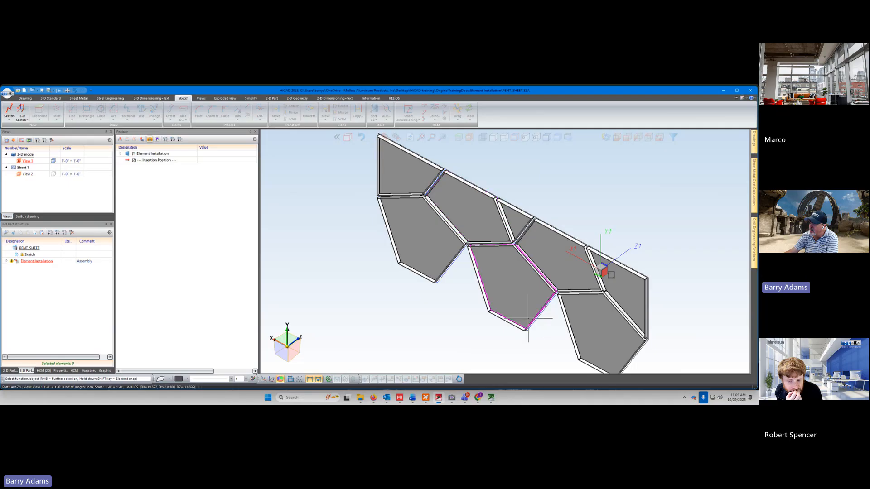
Step: Set the view square to the installed panel sheet and narrow the feature list to enlarge the drawing area
{"action": "middle_click_drag", "start_coordinate": [524, 318], "coordinate": [414, 295]}
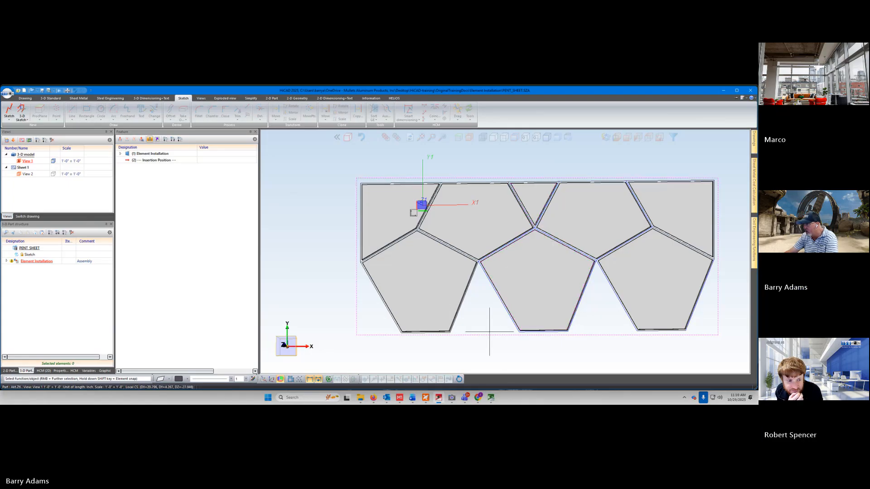
{"action": "scroll", "coordinate": [486, 330], "scroll_direction": "down", "scroll_amount": 3}
{"action": "scroll", "coordinate": [645, 336], "scroll_direction": "up", "scroll_amount": 2}
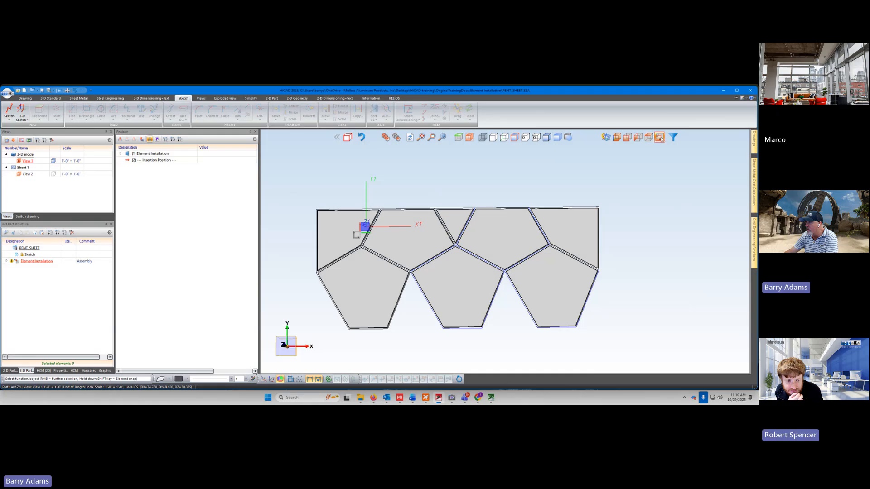
{"action": "left_click", "coordinate": [655, 138]}
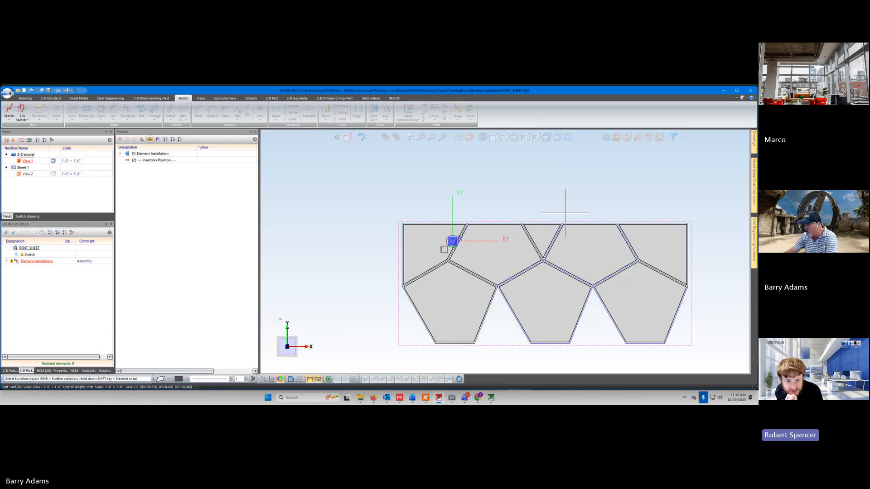
{"action": "scroll", "coordinate": [561, 190], "scroll_direction": "down", "scroll_amount": 2}
{"action": "scroll", "coordinate": [681, 301], "scroll_direction": "up", "scroll_amount": 3}
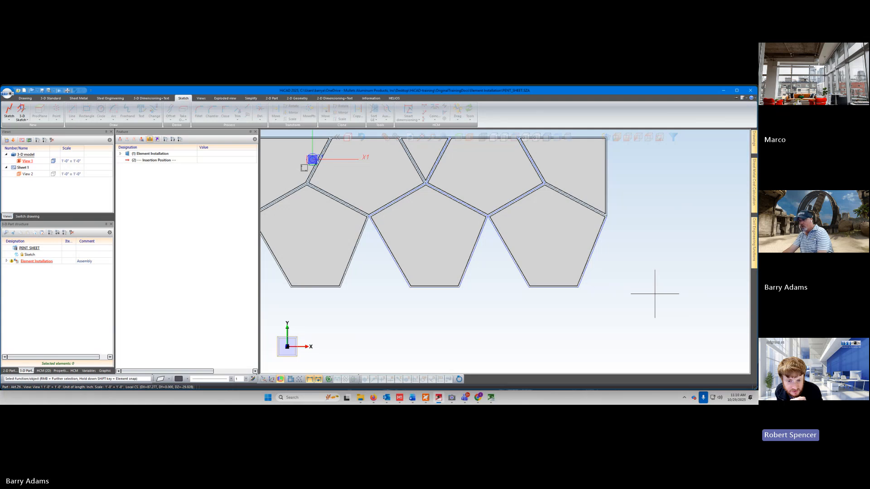
{"action": "scroll", "coordinate": [651, 298], "scroll_direction": "down", "scroll_amount": 1}
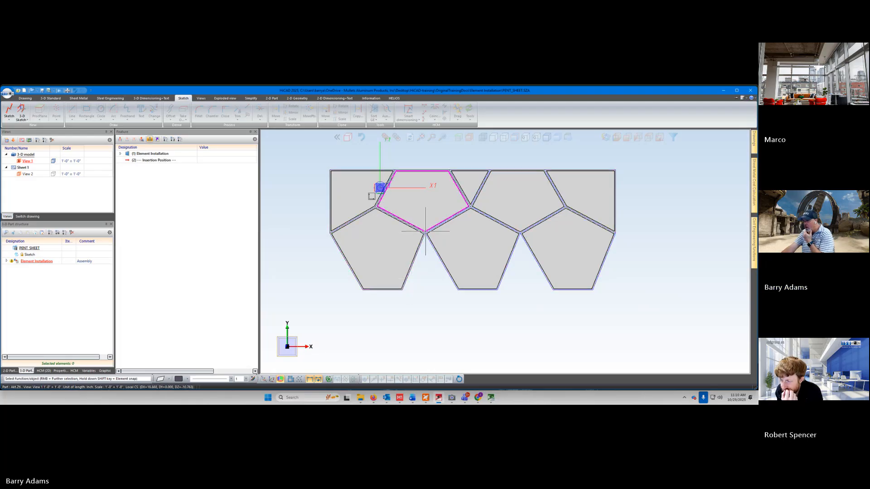
{"action": "left_click", "coordinate": [427, 284]}
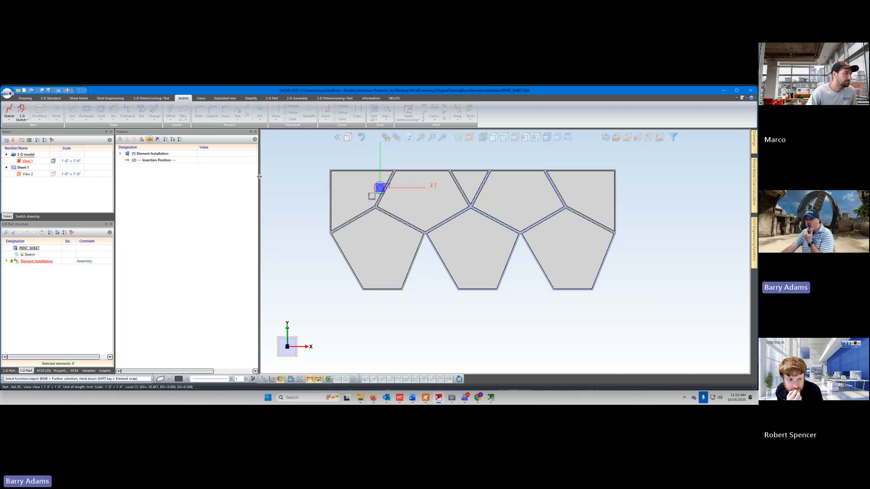
{"action": "left_click_drag", "start_coordinate": [257, 168], "coordinate": [220, 168]}
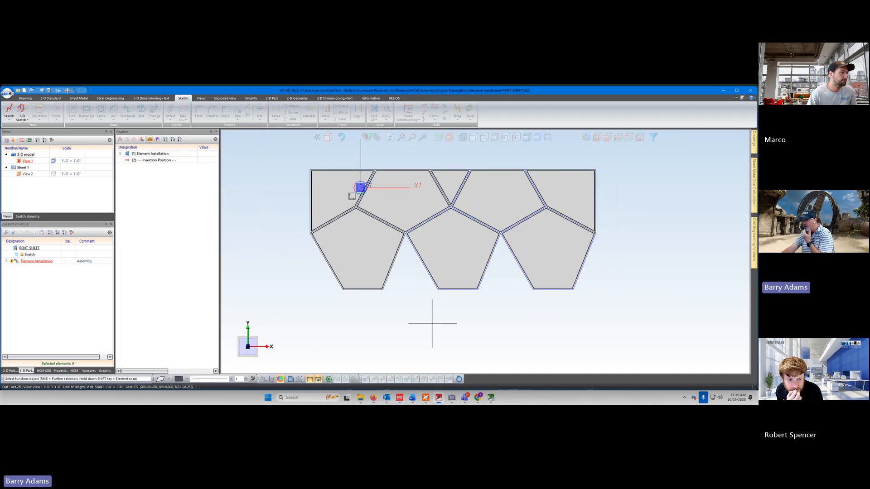
{"action": "scroll", "coordinate": [634, 313], "scroll_direction": "down", "scroll_amount": 1}
{"action": "scroll", "coordinate": [692, 284], "scroll_direction": "down", "scroll_amount": 2}
{"action": "scroll", "coordinate": [692, 283], "scroll_direction": "up", "scroll_amount": 4}
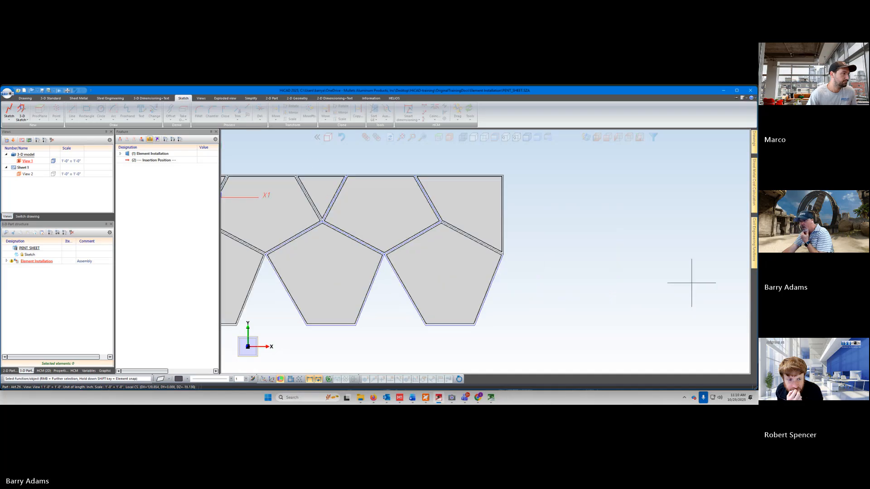
{"action": "scroll", "coordinate": [692, 283], "scroll_direction": "down", "scroll_amount": 1}
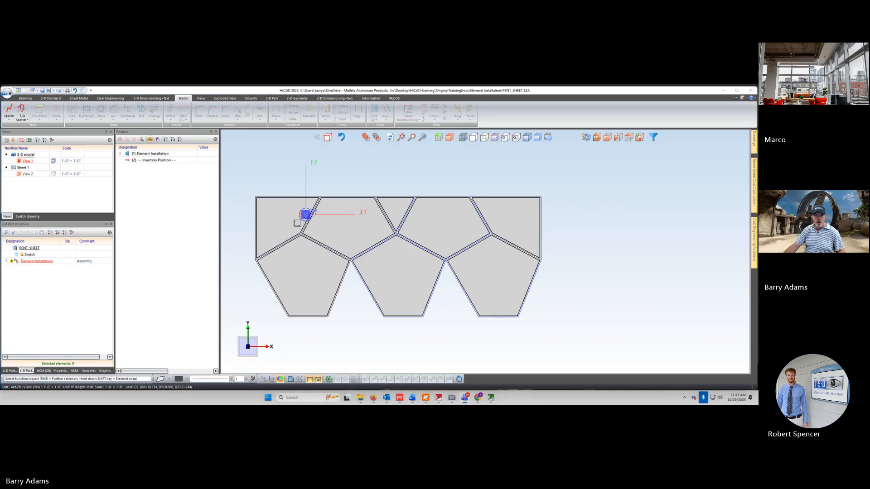
{"action": "left_click_drag", "start_coordinate": [1, 181], "coordinate": [366, 114]}
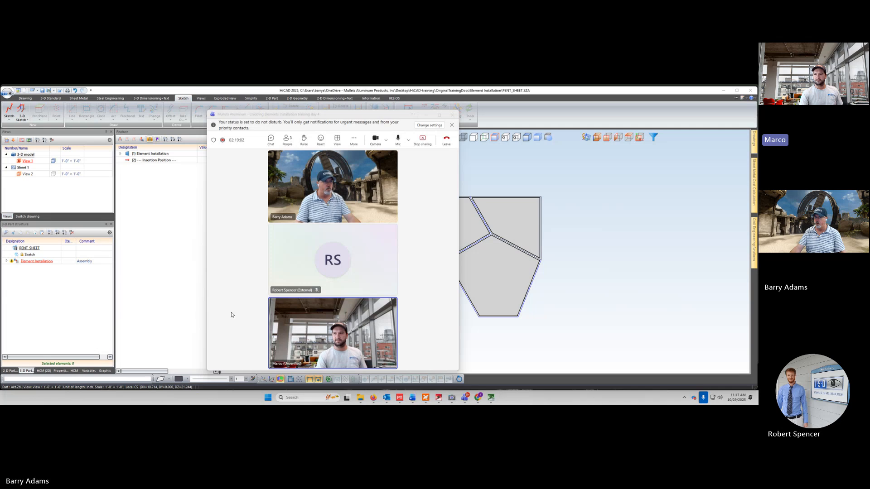
{"action": "left_click", "coordinate": [461, 104]}
{"action": "left_click_drag", "start_coordinate": [403, 113], "coordinate": [0, 104]}
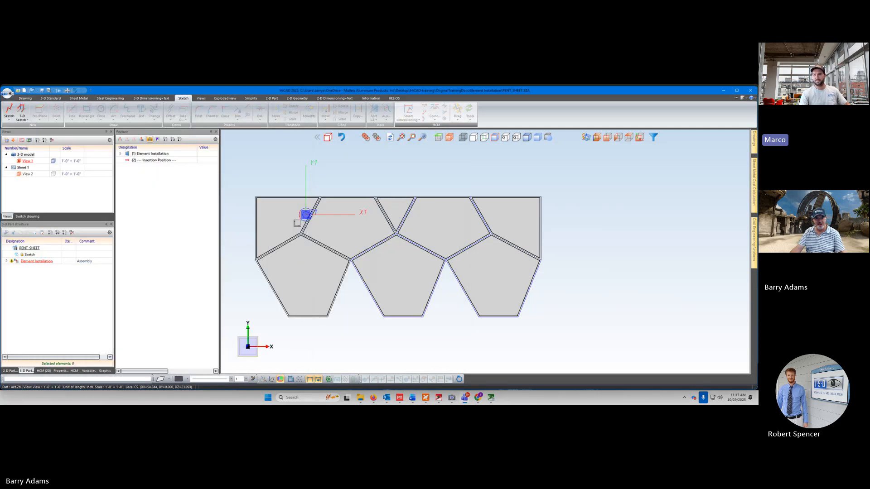
{"action": "left_click_drag", "start_coordinate": [0, 131], "coordinate": [384, 117]}
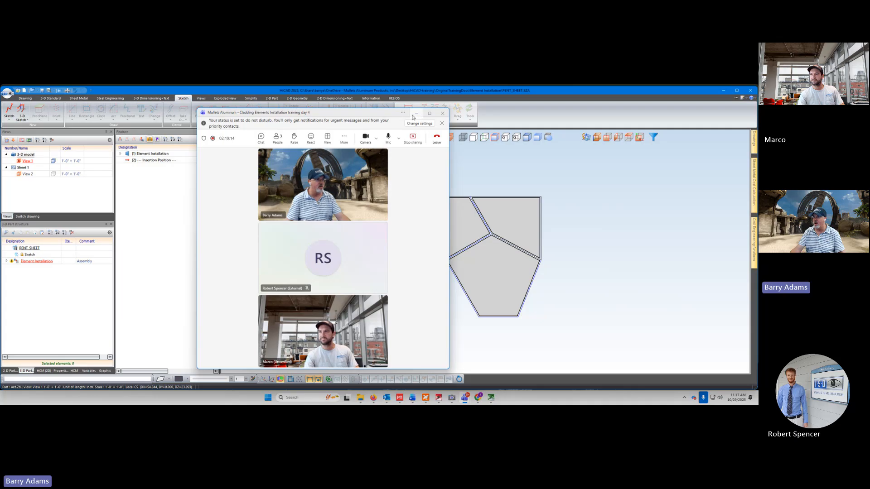
{"action": "left_click_drag", "start_coordinate": [388, 116], "coordinate": [0, 113]}
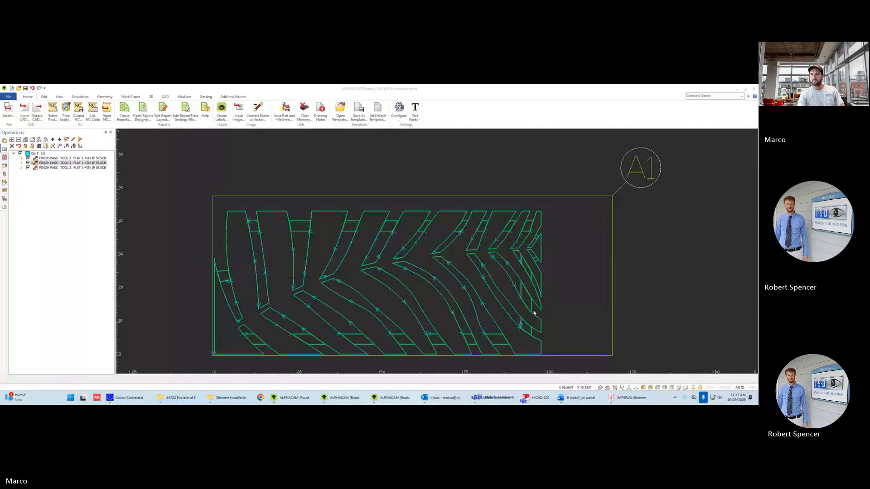
{"action": "left_click", "coordinate": [724, 271]}
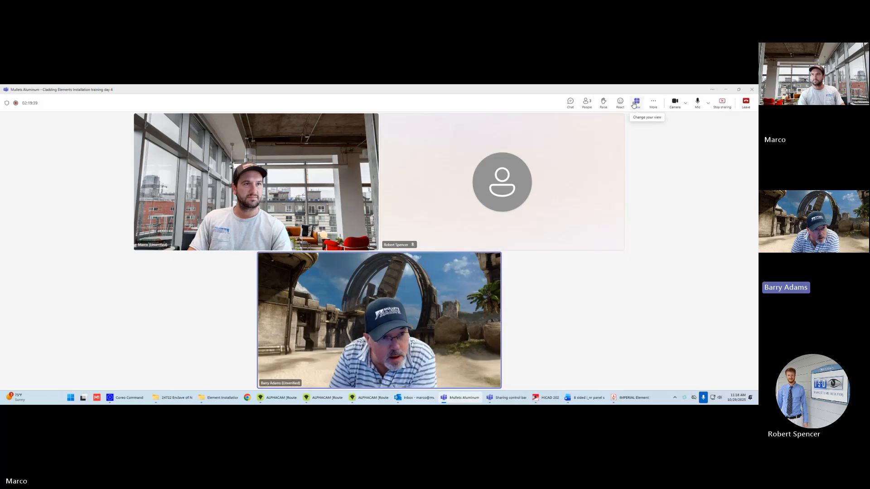
{"action": "left_click", "coordinate": [654, 103]}
{"action": "left_click", "coordinate": [654, 103]}
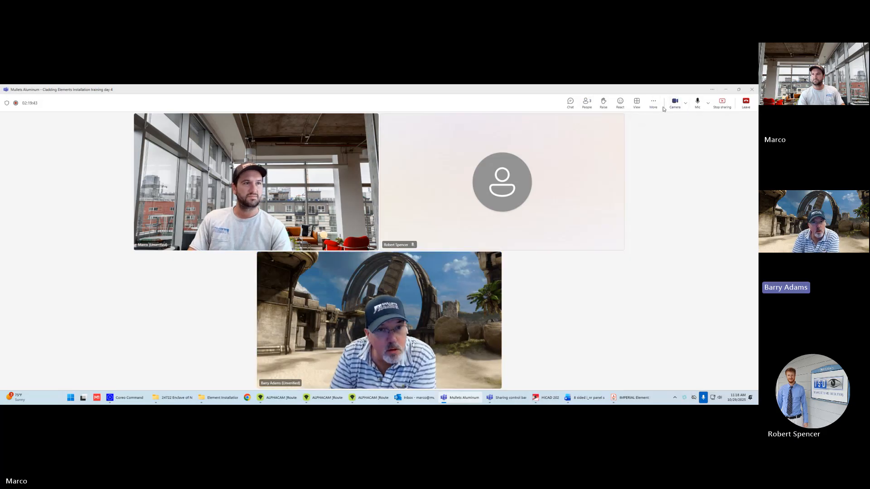
{"action": "left_click", "coordinate": [637, 102]}
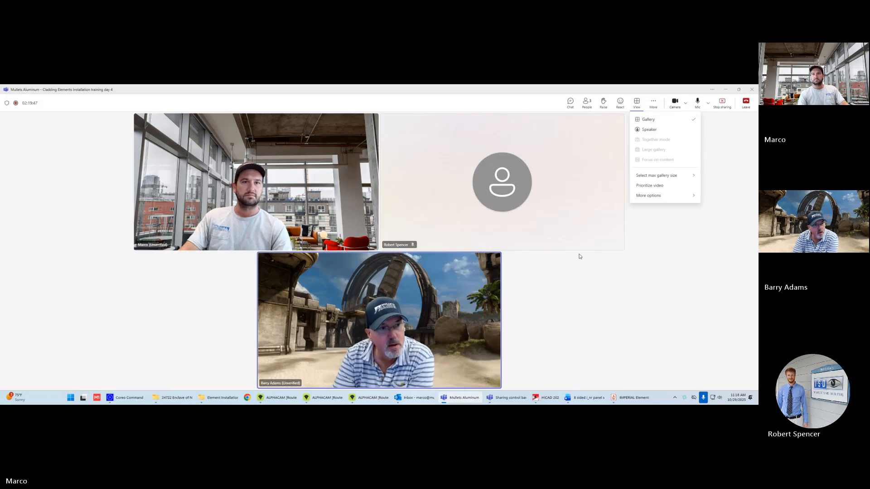
{"action": "key", "text": "Escape"}
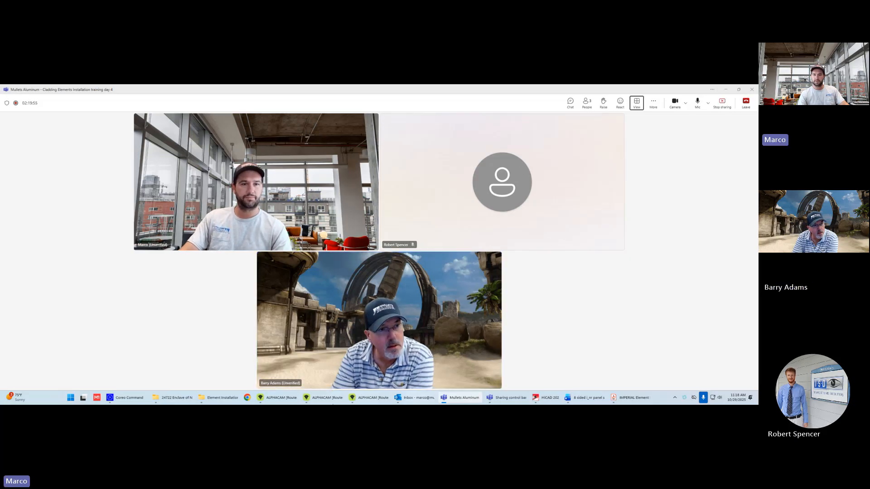
Step: Switch to ALPHACAM and examine the geometry functions and the toolpaths on the A1 sheet
{"action": "left_click", "coordinate": [360, 397]}
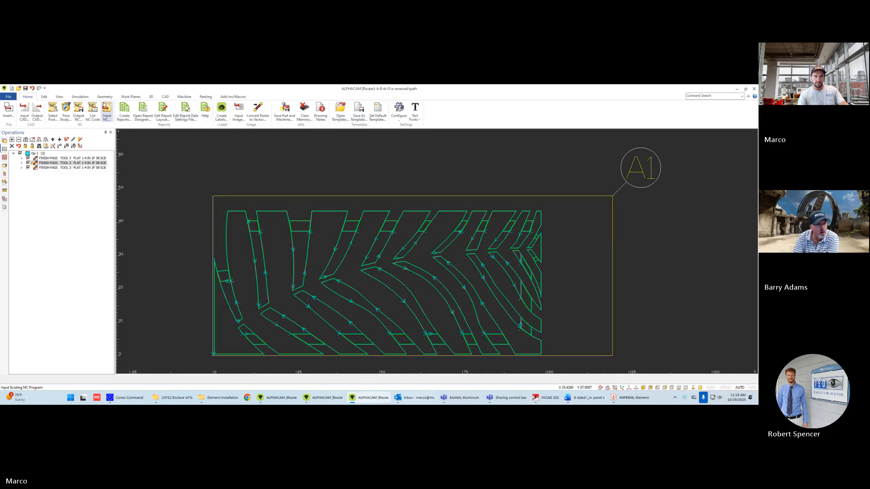
{"action": "left_click", "coordinate": [105, 97]}
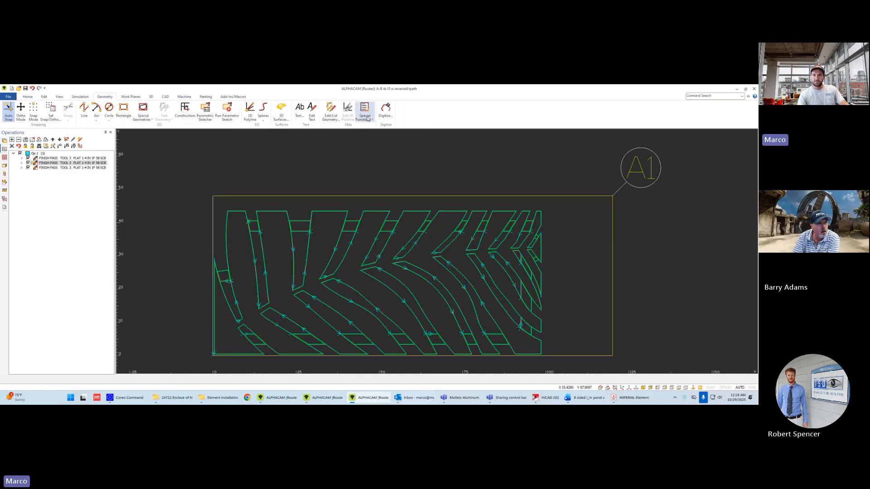
{"action": "left_click", "coordinate": [370, 120]}
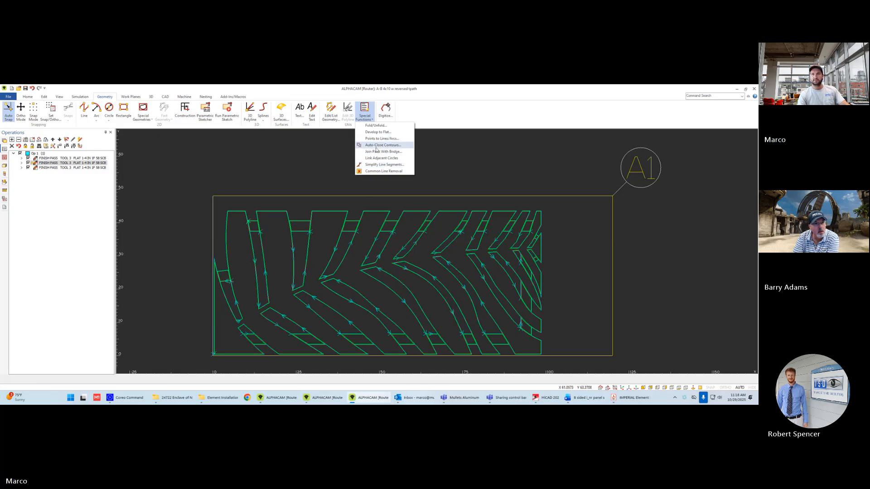
{"action": "scroll", "coordinate": [316, 167], "scroll_direction": "up", "scroll_amount": 4}
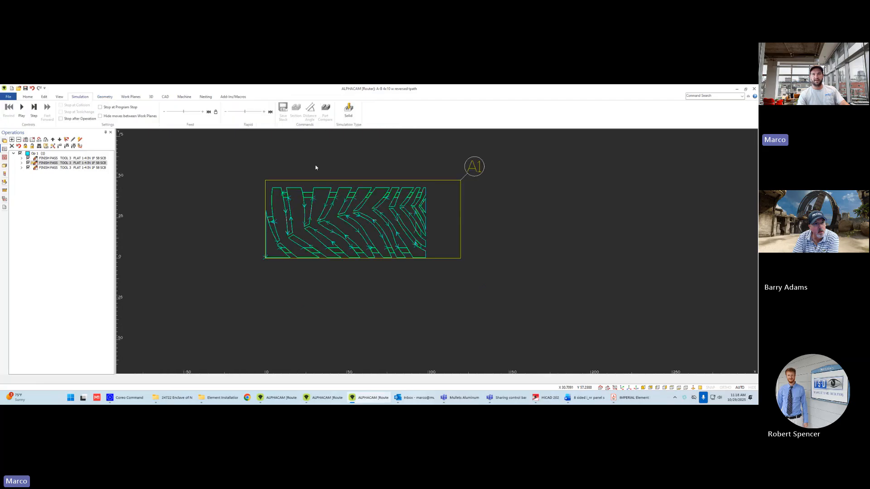
{"action": "scroll", "coordinate": [316, 168], "scroll_direction": "down", "scroll_amount": 3}
{"action": "scroll", "coordinate": [272, 209], "scroll_direction": "up", "scroll_amount": 2}
{"action": "scroll", "coordinate": [288, 224], "scroll_direction": "down", "scroll_amount": 3}
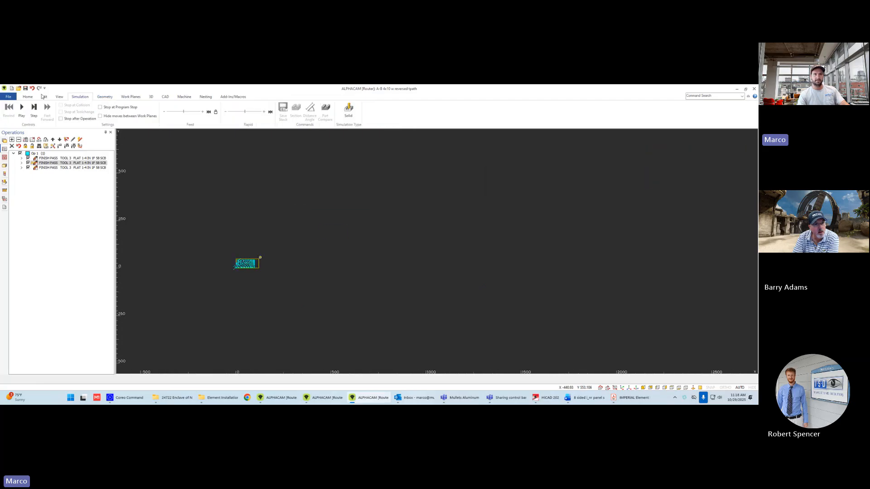
Step: Undo the last drawing change and inspect the red leaf-pattern curves up close
{"action": "left_click", "coordinate": [32, 88]}
{"action": "scroll", "coordinate": [299, 281], "scroll_direction": "up", "scroll_amount": 15}
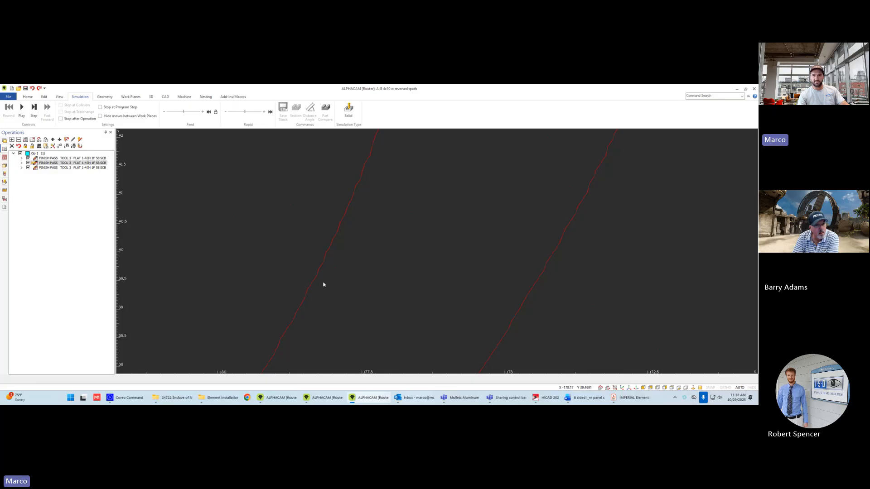
{"action": "scroll", "coordinate": [323, 285], "scroll_direction": "down", "scroll_amount": 10}
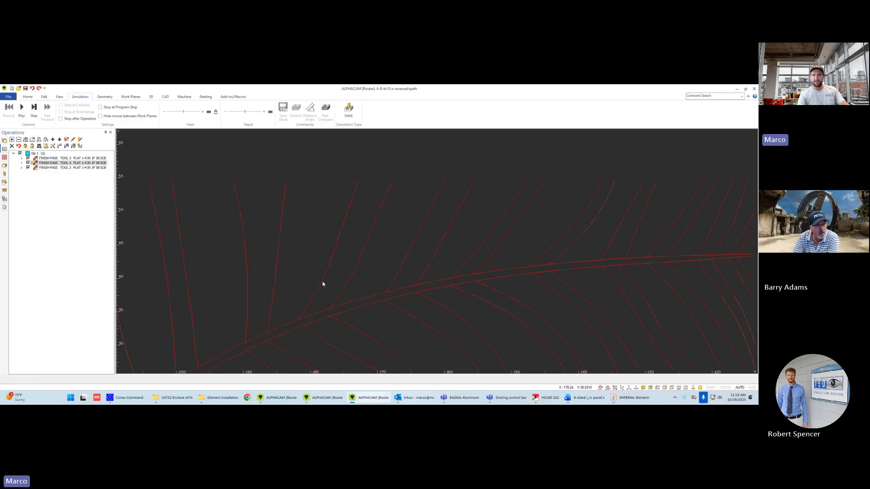
Step: Simplify the line segments of the red leaf pattern nearest the A1 sheet's level, maintaining arc tangency and deleting the originals
{"action": "left_click", "coordinate": [109, 97]}
{"action": "left_click", "coordinate": [365, 111]}
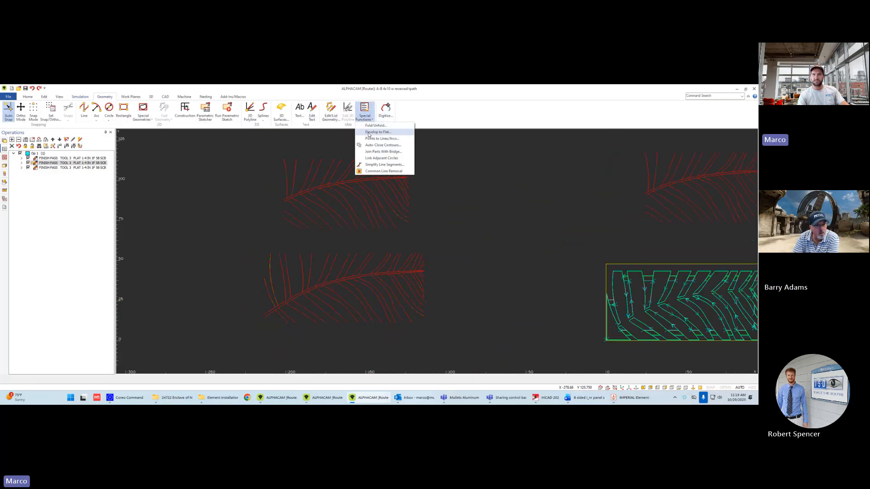
{"action": "left_click", "coordinate": [383, 164]}
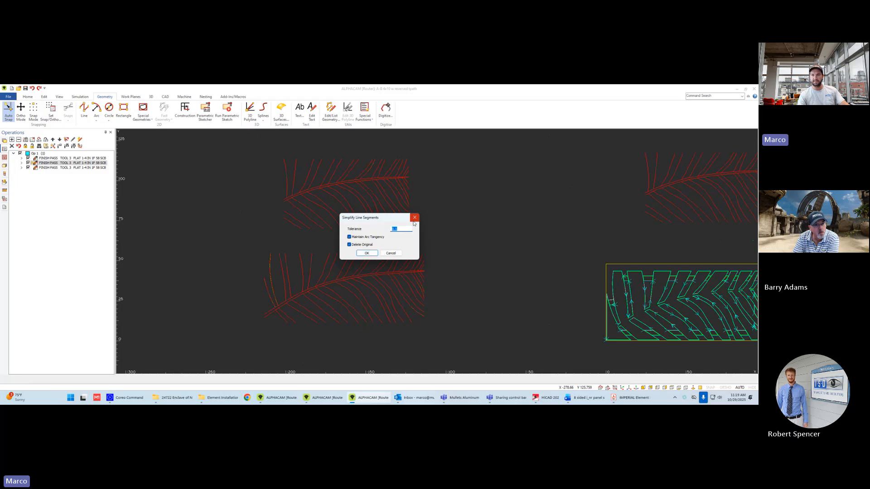
{"action": "left_click", "coordinate": [367, 253]}
{"action": "left_click_drag", "start_coordinate": [250, 246], "coordinate": [446, 330]}
{"action": "scroll", "coordinate": [342, 269], "scroll_direction": "up", "scroll_amount": 10}
{"action": "key", "text": "Escape"}
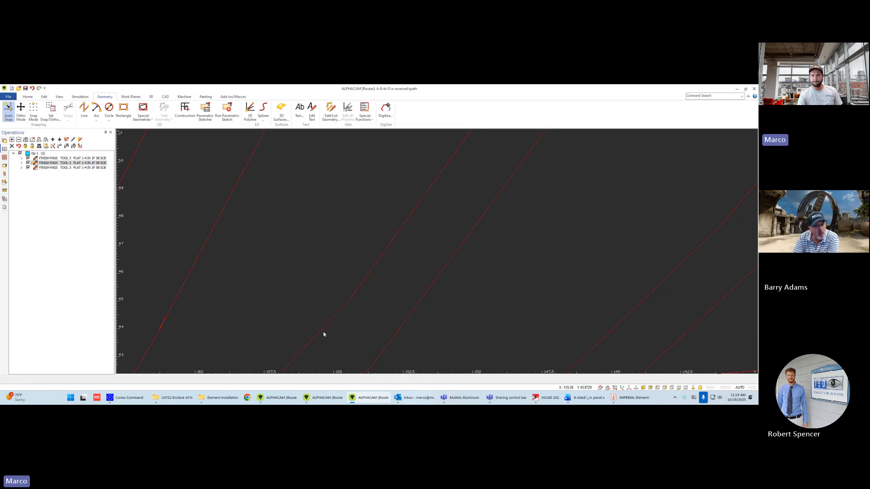
{"action": "scroll", "coordinate": [336, 326], "scroll_direction": "down", "scroll_amount": 3}
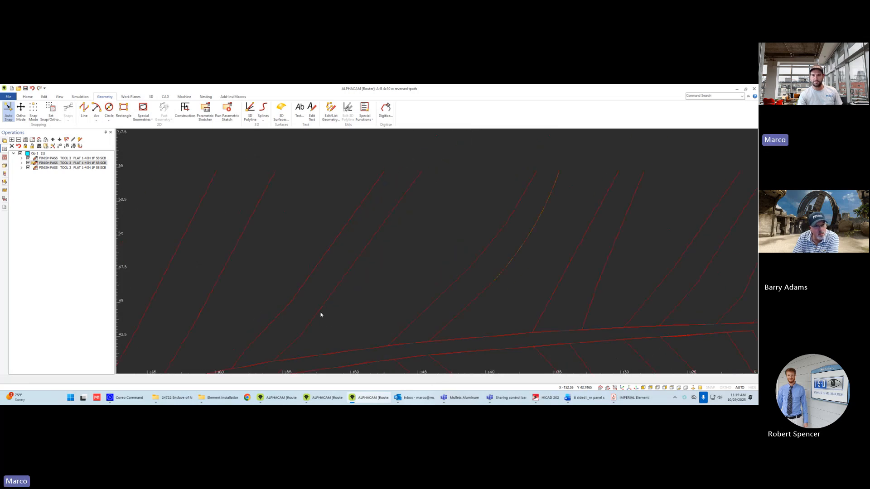
{"action": "scroll", "coordinate": [336, 275], "scroll_direction": "down", "scroll_amount": 8}
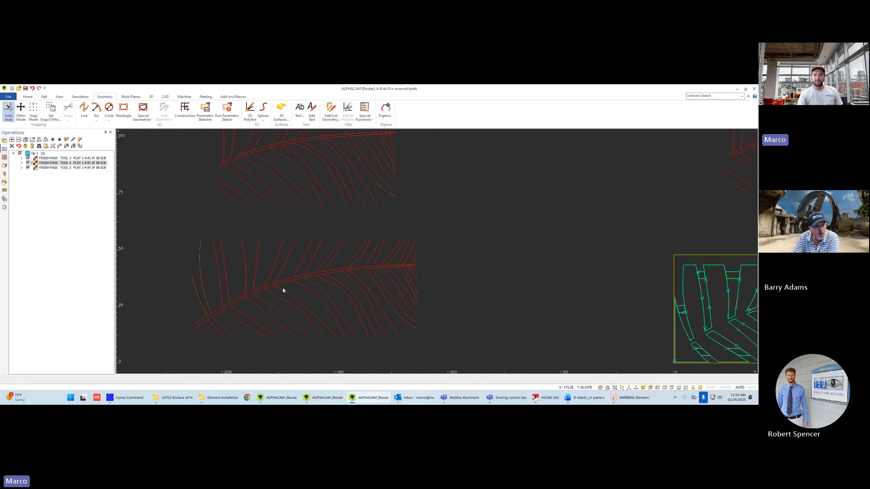
Step: Create a spline through one upper vein curve of the leaf pattern from existing geometry, with tolerance 0.1 and the original deleted
{"action": "left_click", "coordinate": [263, 114]}
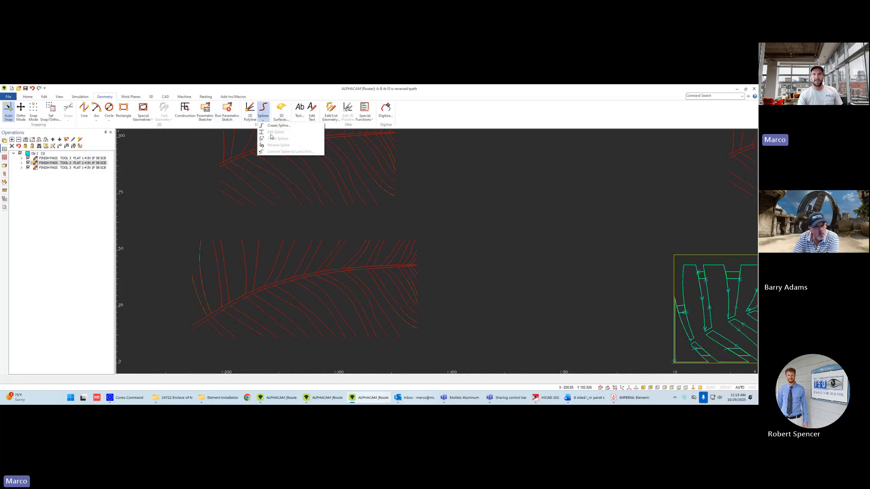
{"action": "left_click", "coordinate": [279, 126]}
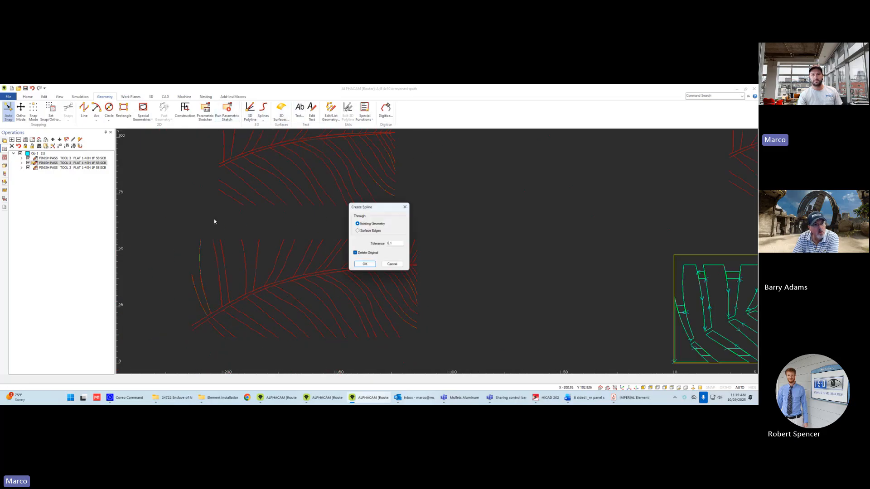
{"action": "left_click", "coordinate": [366, 265]}
{"action": "scroll", "coordinate": [294, 259], "scroll_direction": "up", "scroll_amount": 5}
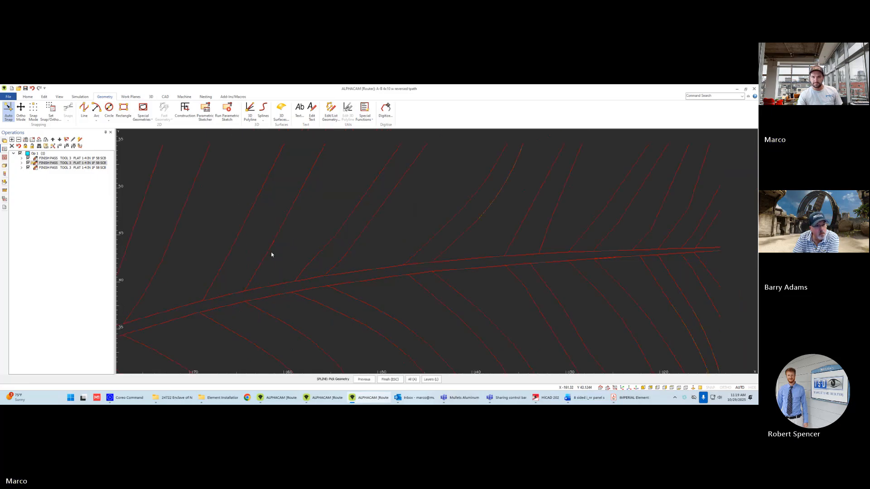
{"action": "scroll", "coordinate": [285, 252], "scroll_direction": "up", "scroll_amount": 3}
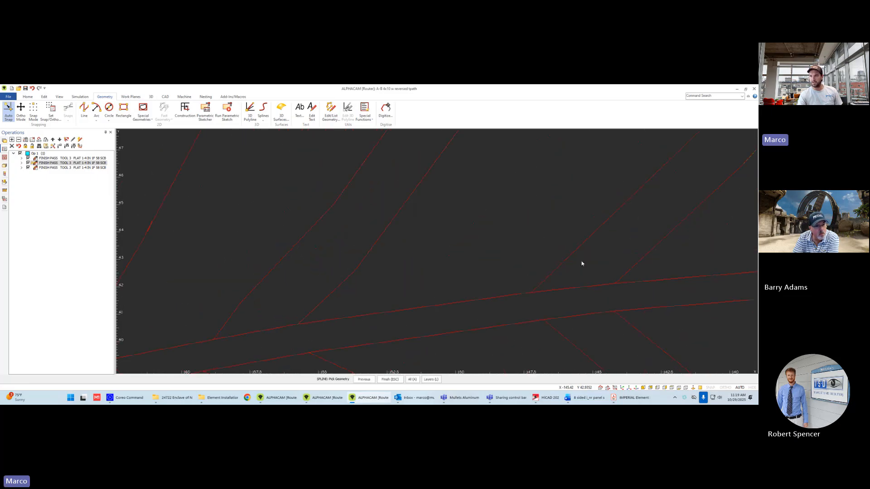
{"action": "scroll", "coordinate": [585, 258], "scroll_direction": "down", "scroll_amount": 3}
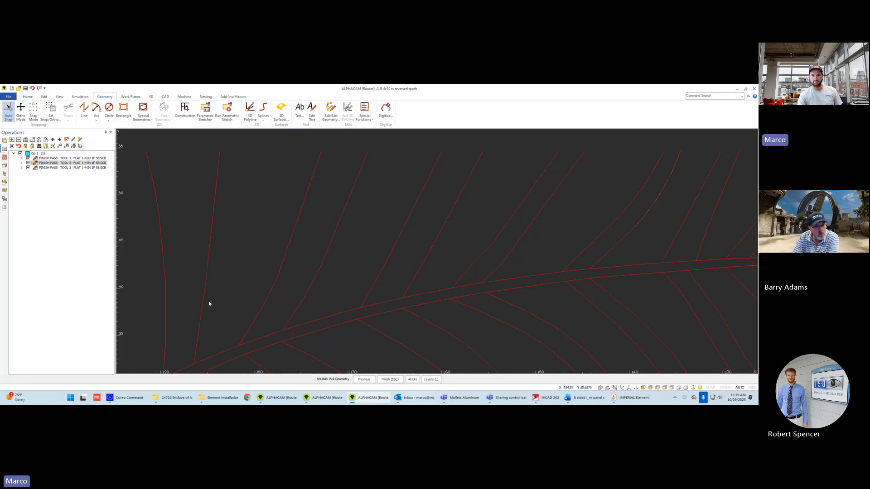
{"action": "left_click", "coordinate": [162, 281]}
{"action": "scroll", "coordinate": [212, 257], "scroll_direction": "up", "scroll_amount": 2}
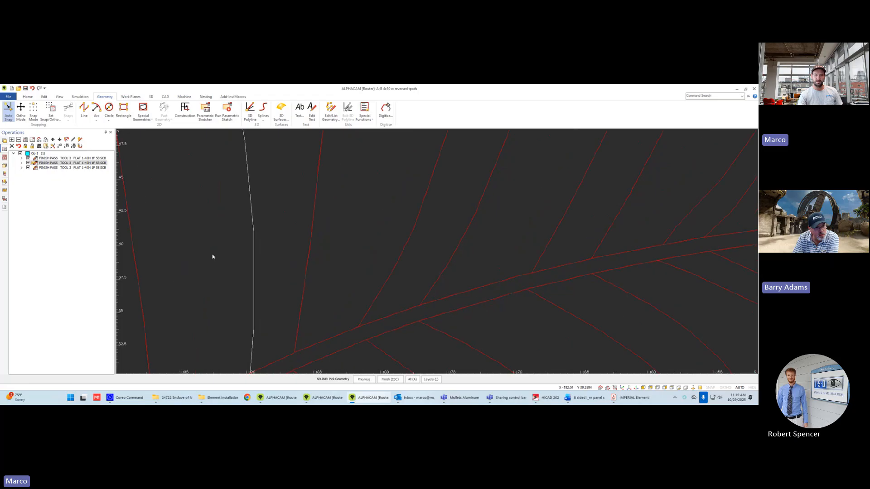
{"action": "scroll", "coordinate": [241, 257], "scroll_direction": "up", "scroll_amount": 4}
{"action": "scroll", "coordinate": [289, 365], "scroll_direction": "down", "scroll_amount": 5}
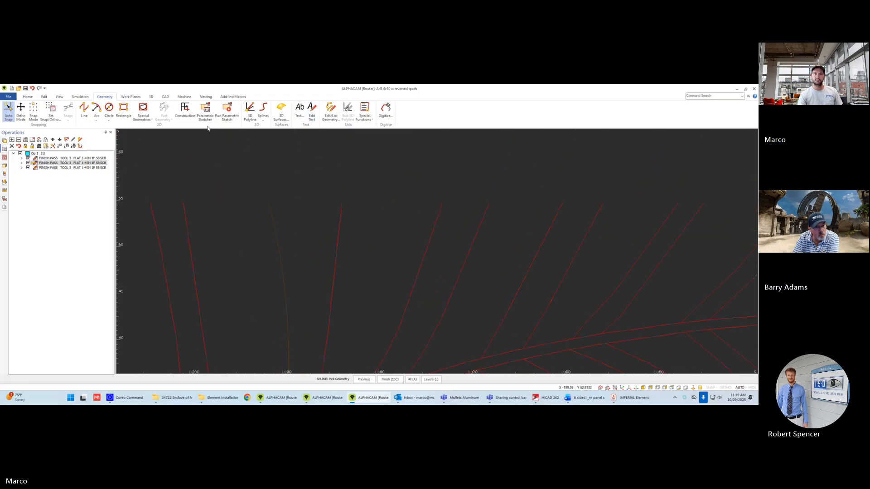
Step: Convert the vein spline to joined lines and arcs with tolerance 0.001 and maximum arc radius 10000, deleting the original
{"action": "left_click", "coordinate": [263, 119]}
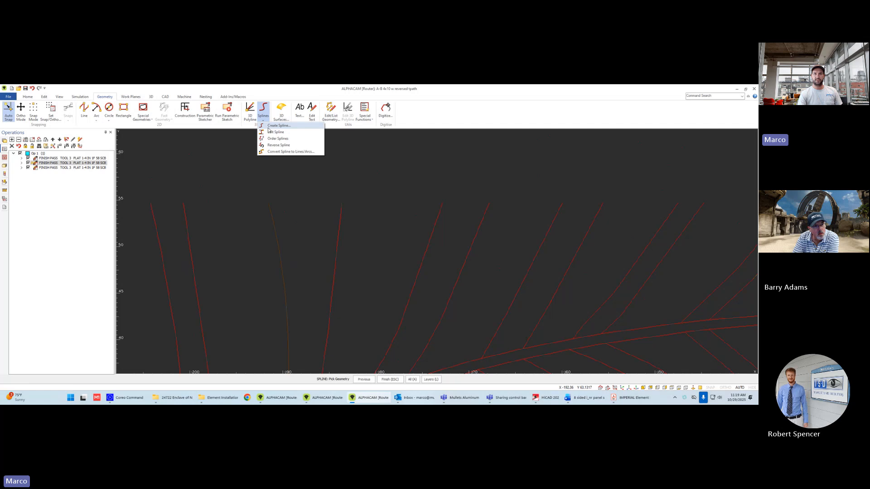
{"action": "left_click", "coordinate": [281, 150]}
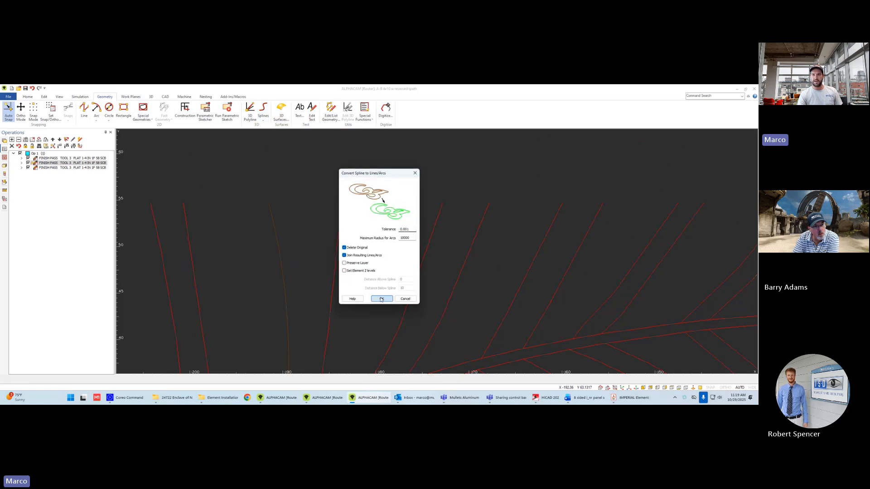
{"action": "left_click", "coordinate": [381, 300]}
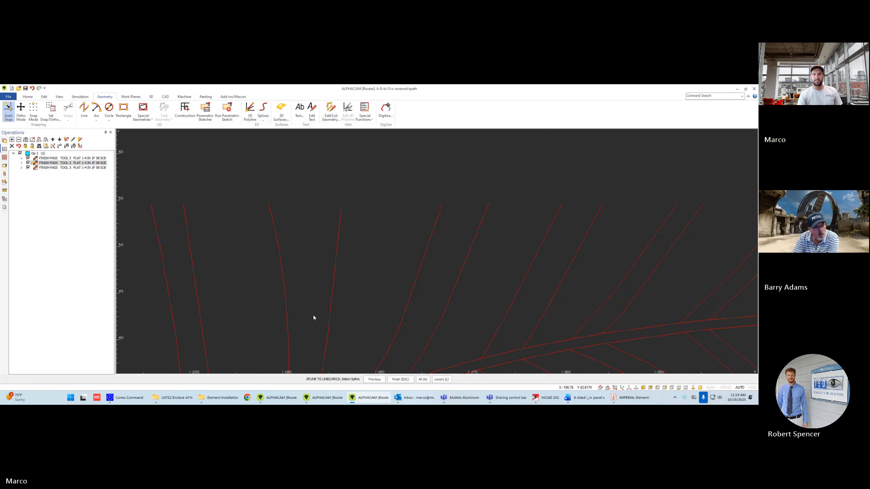
{"action": "scroll", "coordinate": [313, 317], "scroll_direction": "up", "scroll_amount": 10}
{"action": "scroll", "coordinate": [278, 334], "scroll_direction": "down", "scroll_amount": 13}
{"action": "scroll", "coordinate": [272, 354], "scroll_direction": "down", "scroll_amount": 2}
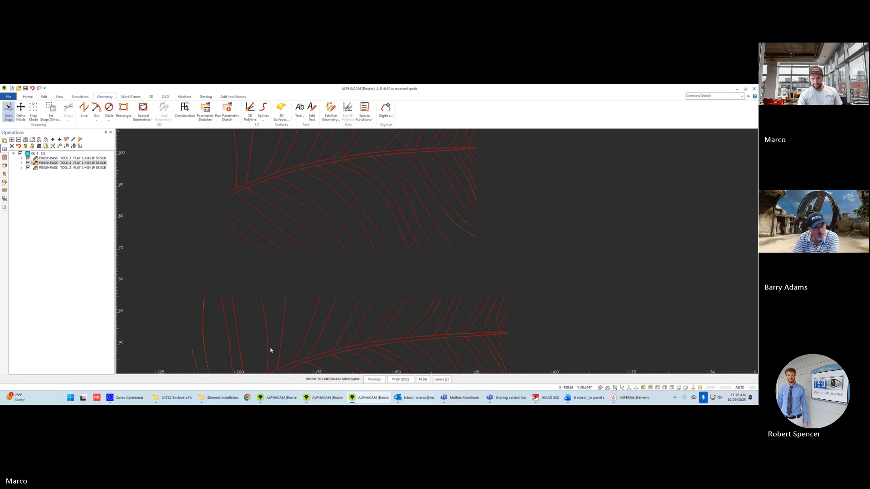
{"action": "scroll", "coordinate": [272, 311], "scroll_direction": "up", "scroll_amount": 8}
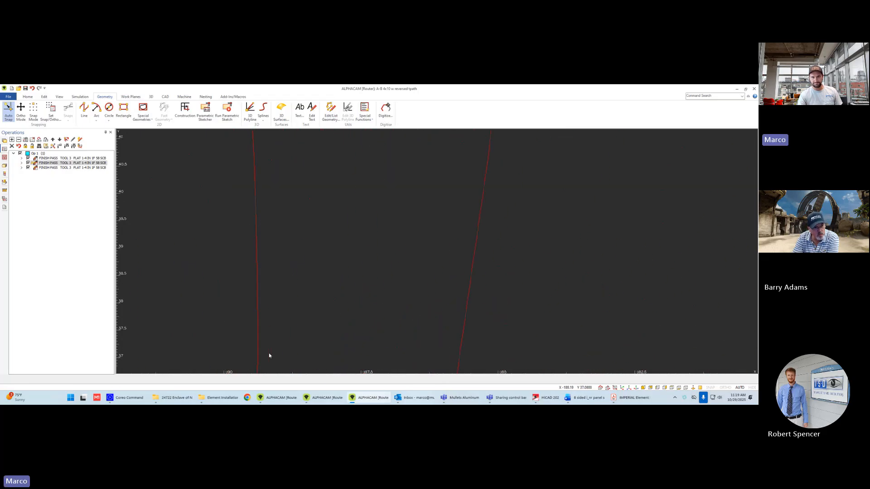
{"action": "scroll", "coordinate": [269, 352], "scroll_direction": "down", "scroll_amount": 8}
{"action": "scroll", "coordinate": [262, 314], "scroll_direction": "up", "scroll_amount": 8}
{"action": "scroll", "coordinate": [272, 281], "scroll_direction": "down", "scroll_amount": 8}
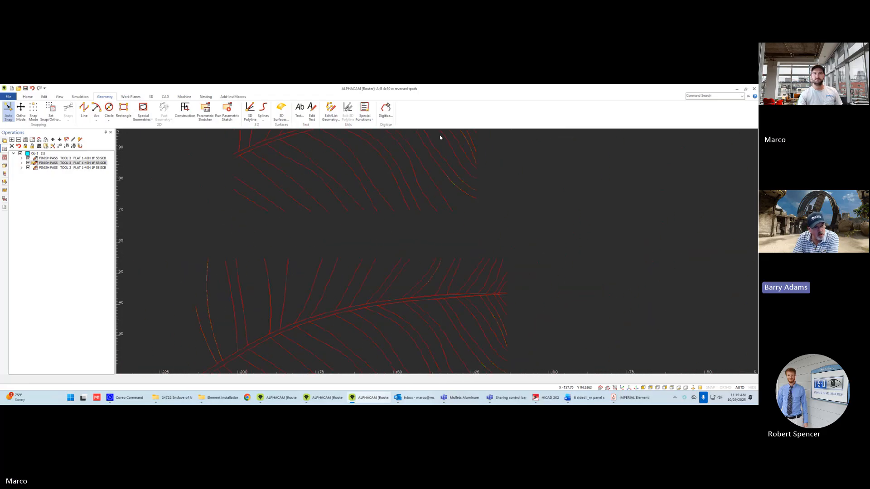
Step: Undo the conversion of the vein spline to lines and arcs
{"action": "left_click", "coordinate": [32, 89]}
{"action": "scroll", "coordinate": [255, 290], "scroll_direction": "up", "scroll_amount": 8}
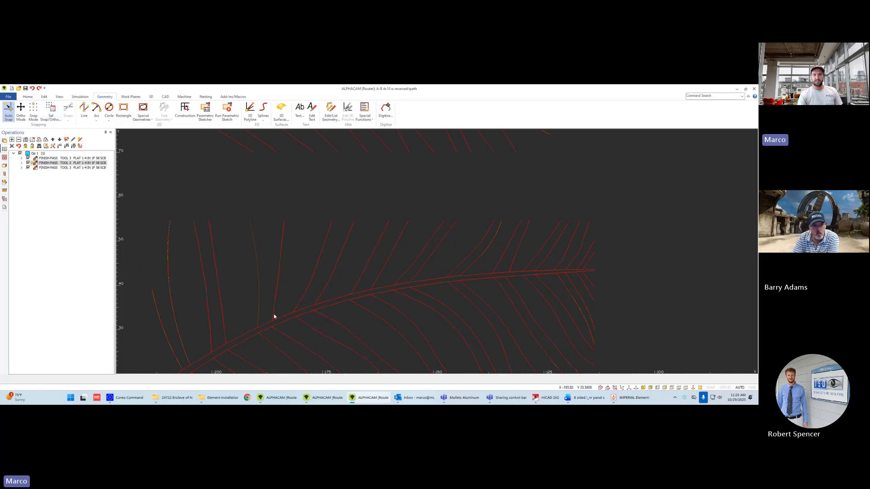
{"action": "scroll", "coordinate": [274, 315], "scroll_direction": "up", "scroll_amount": 4}
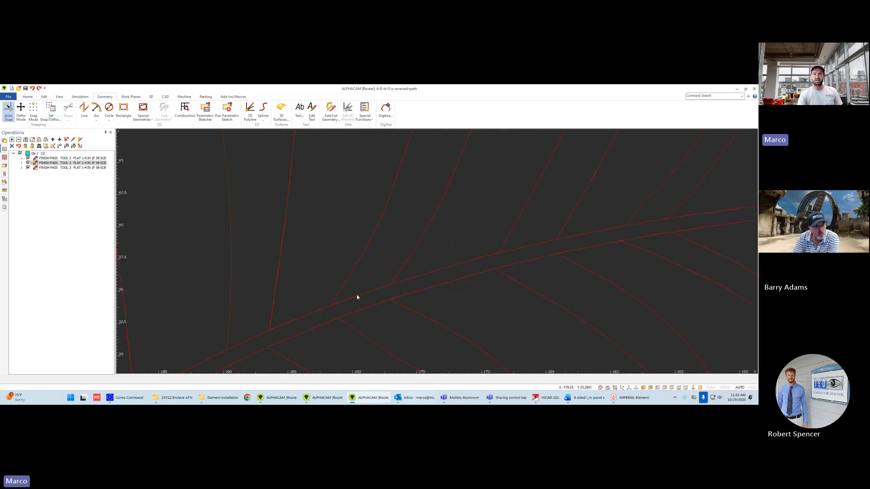
{"action": "scroll", "coordinate": [282, 307], "scroll_direction": "down", "scroll_amount": 10}
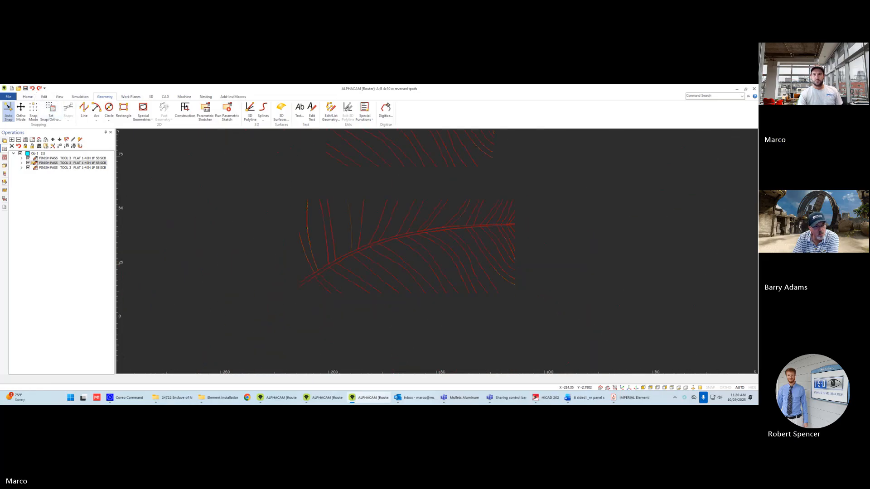
Step: Examine the toolpaths, bridge cuts and offset contours of the leaf pieces on the A1 sheet
{"action": "scroll", "coordinate": [532, 266], "scroll_direction": "up", "scroll_amount": 10}
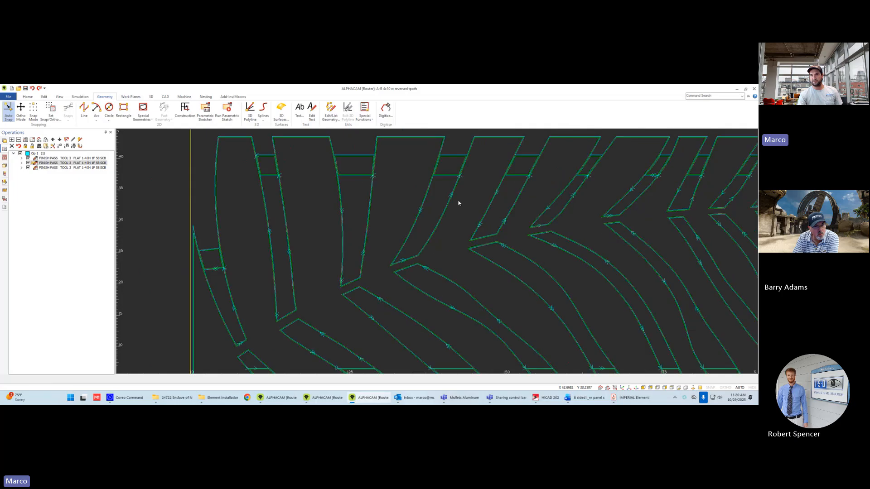
{"action": "scroll", "coordinate": [396, 327], "scroll_direction": "down", "scroll_amount": 5}
{"action": "scroll", "coordinate": [506, 303], "scroll_direction": "up", "scroll_amount": 8}
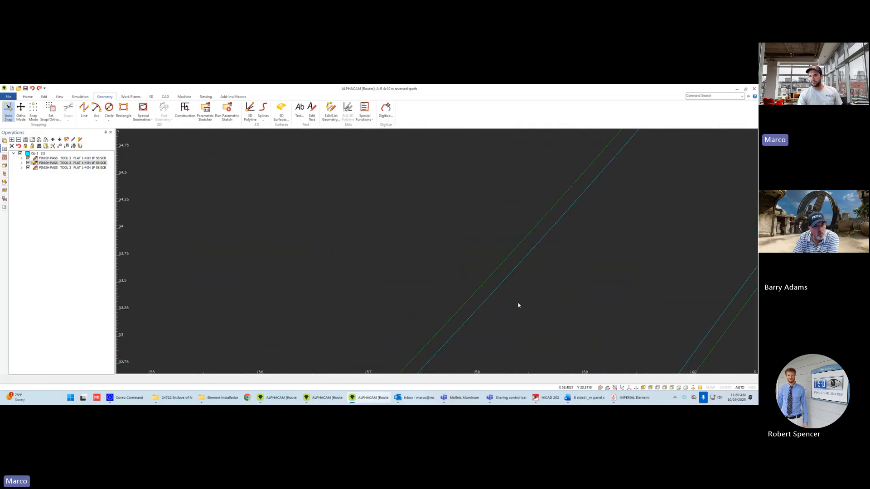
{"action": "scroll", "coordinate": [519, 305], "scroll_direction": "down", "scroll_amount": 4}
{"action": "scroll", "coordinate": [594, 312], "scroll_direction": "up", "scroll_amount": 1}
{"action": "scroll", "coordinate": [602, 309], "scroll_direction": "down", "scroll_amount": 6}
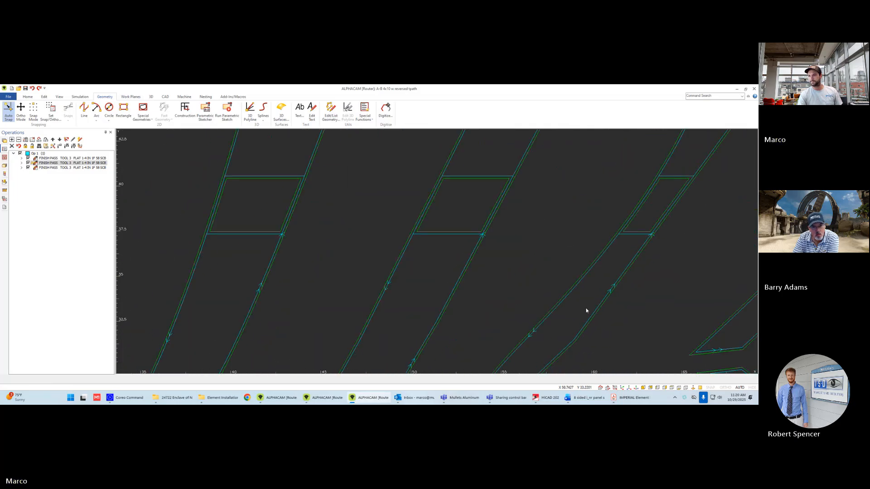
{"action": "scroll", "coordinate": [482, 342], "scroll_direction": "up", "scroll_amount": 3}
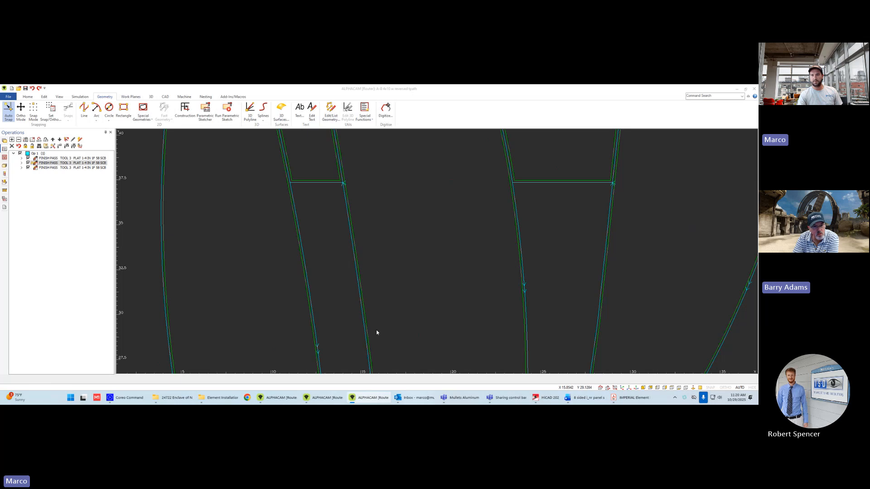
{"action": "right_click", "coordinate": [377, 330]}
{"action": "scroll", "coordinate": [278, 284], "scroll_direction": "up", "scroll_amount": 5}
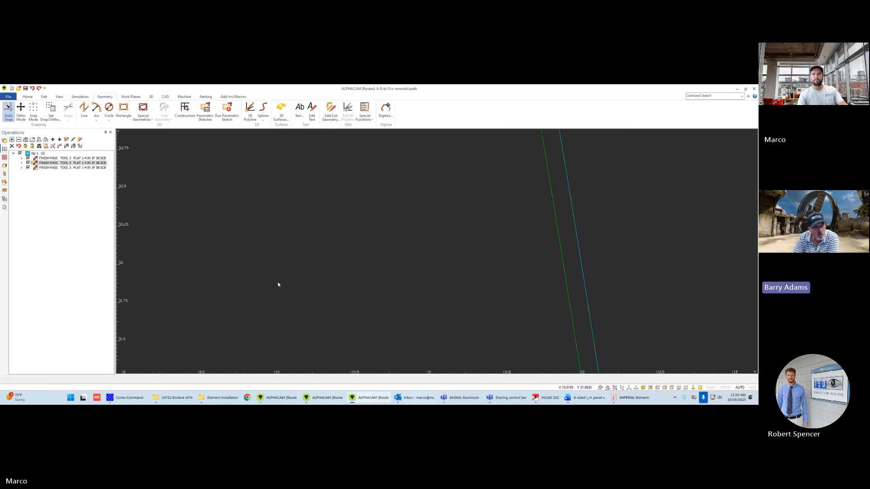
{"action": "scroll", "coordinate": [278, 284], "scroll_direction": "down", "scroll_amount": 9}
{"action": "scroll", "coordinate": [316, 302], "scroll_direction": "down", "scroll_amount": 4}
{"action": "scroll", "coordinate": [351, 311], "scroll_direction": "up", "scroll_amount": 6}
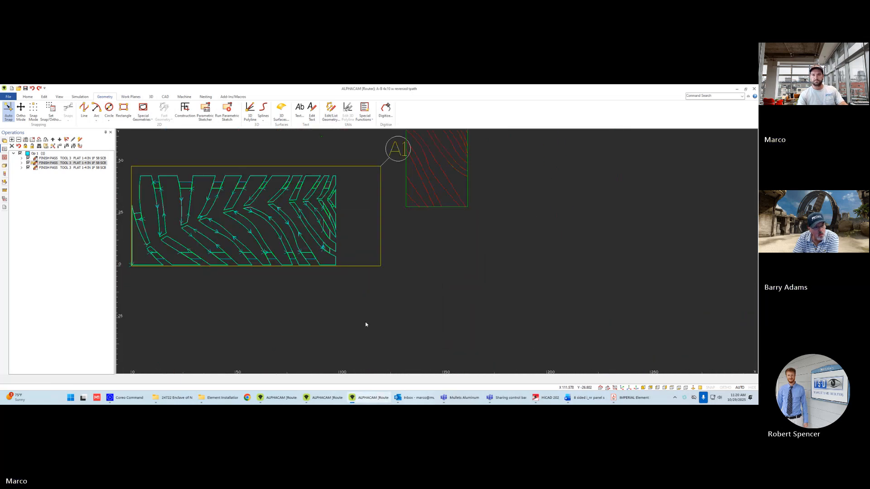
{"action": "scroll", "coordinate": [274, 260], "scroll_direction": "up", "scroll_amount": 5}
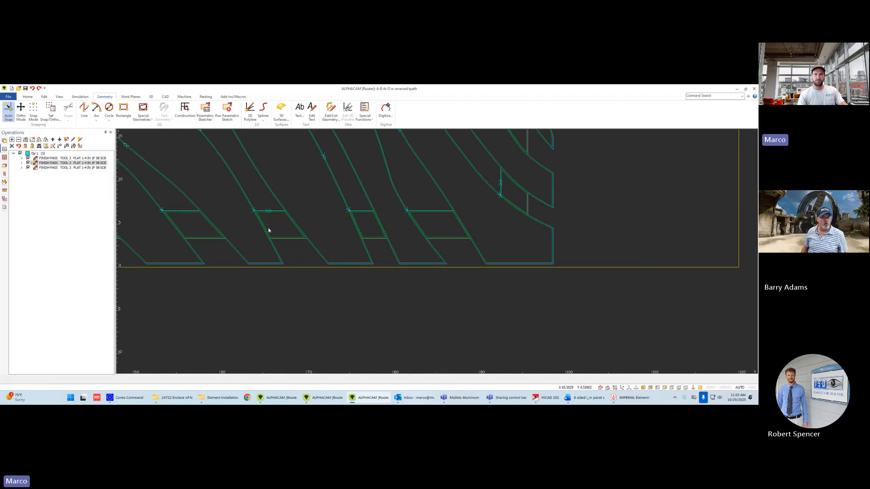
Step: Examine the bridge cuts and double contours across the vein strips near the sheet's lower edge
{"action": "scroll", "coordinate": [269, 230], "scroll_direction": "down", "scroll_amount": 3}
{"action": "scroll", "coordinate": [263, 261], "scroll_direction": "up", "scroll_amount": 4}
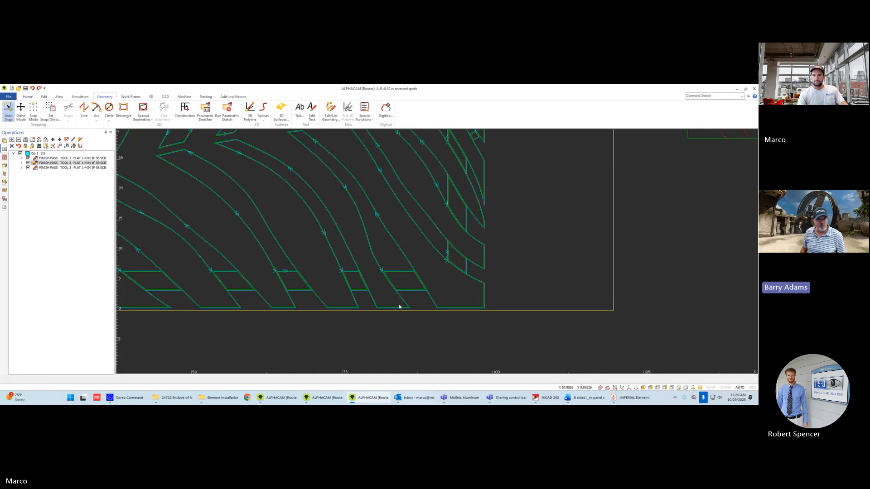
{"action": "scroll", "coordinate": [411, 288], "scroll_direction": "up", "scroll_amount": 5}
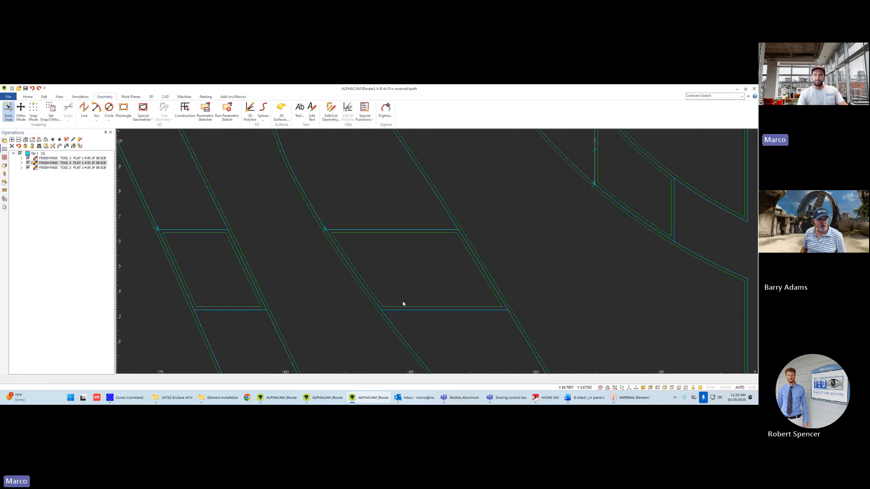
{"action": "scroll", "coordinate": [402, 304], "scroll_direction": "down", "scroll_amount": 5}
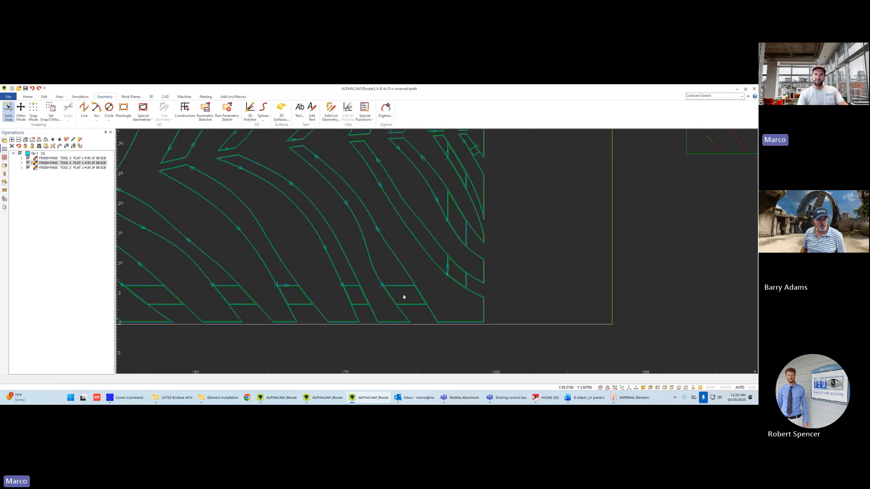
{"action": "scroll", "coordinate": [404, 297], "scroll_direction": "up", "scroll_amount": 4}
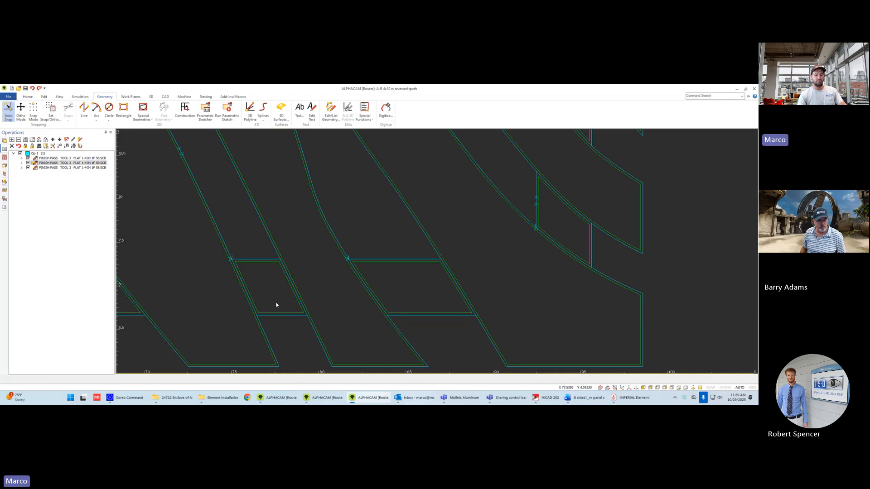
{"action": "scroll", "coordinate": [392, 299], "scroll_direction": "up", "scroll_amount": 1}
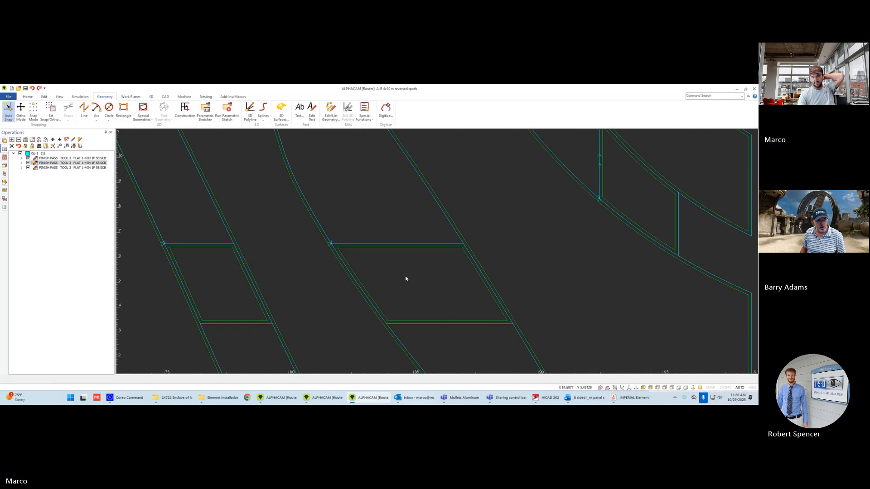
{"action": "scroll", "coordinate": [394, 276], "scroll_direction": "down", "scroll_amount": 4}
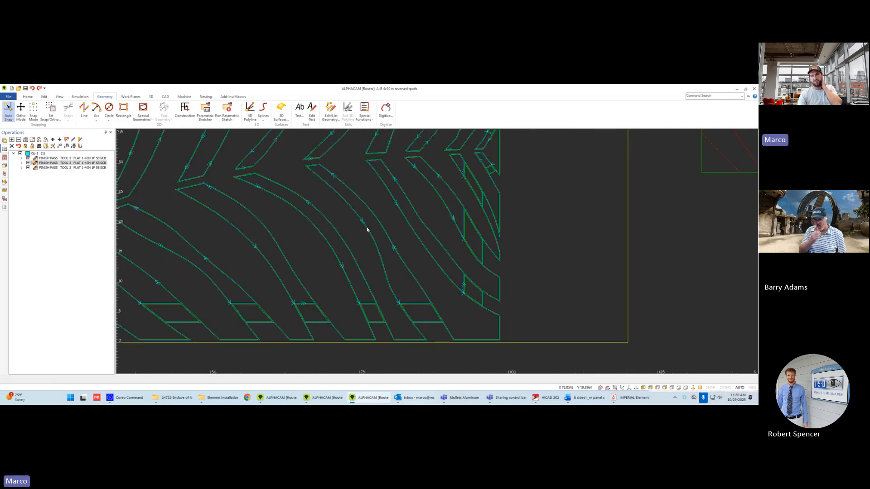
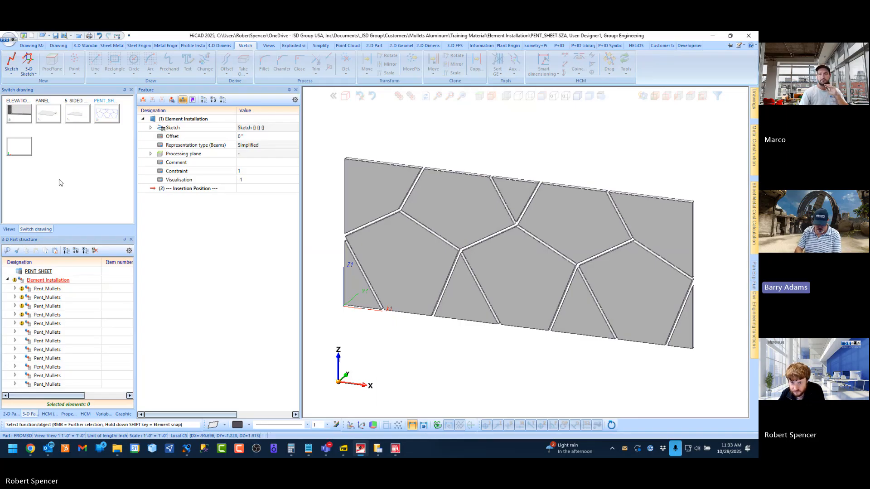
Step: Open the 5_SIDED_PANEL drawing and set the panel assembly's variable i_nr to 4
{"action": "left_click", "coordinate": [78, 114]}
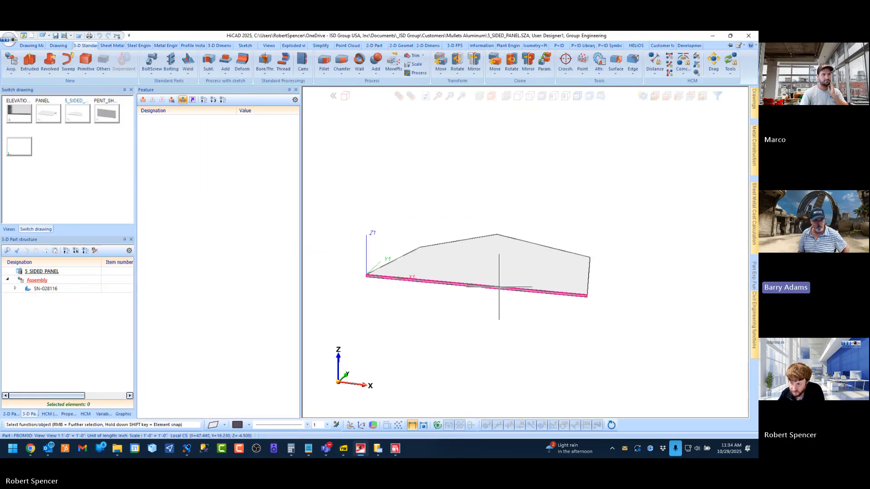
{"action": "scroll", "coordinate": [499, 287], "scroll_direction": "down", "scroll_amount": 1}
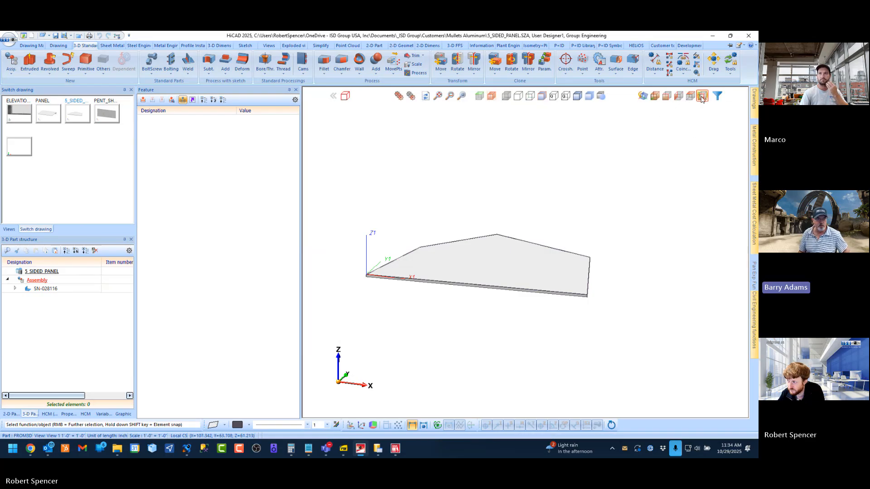
{"action": "left_click", "coordinate": [689, 96]}
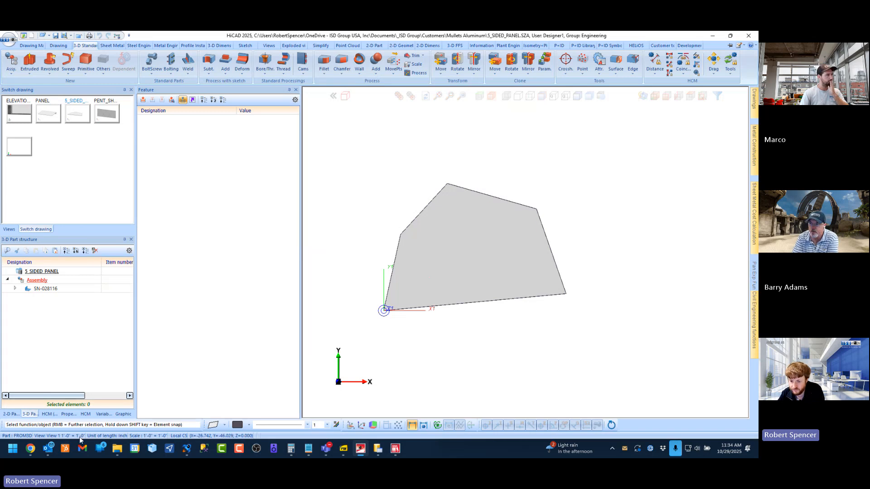
{"action": "left_click", "coordinate": [103, 415]}
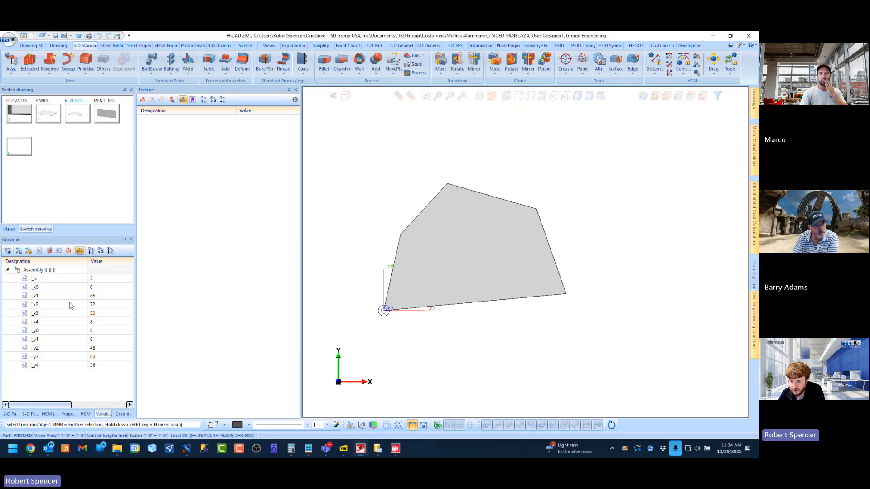
{"action": "double_click", "coordinate": [95, 278]}
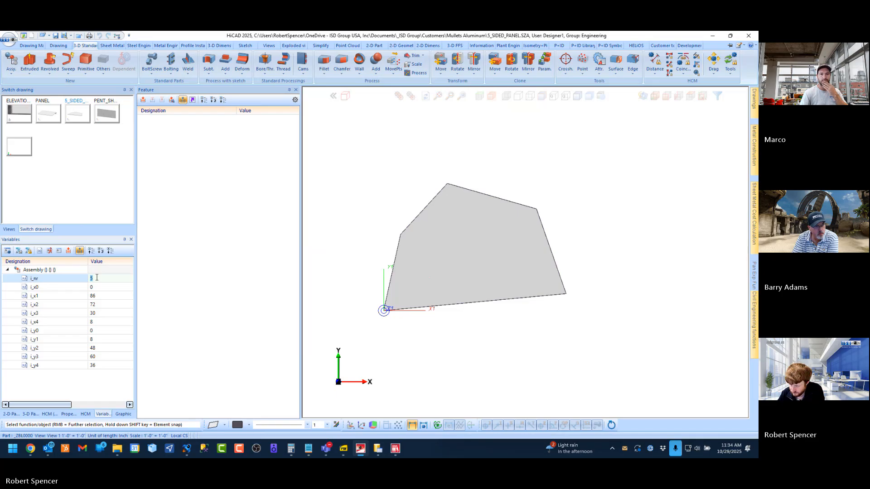
{"action": "type", "text": "4"}
{"action": "key", "text": "Return"}
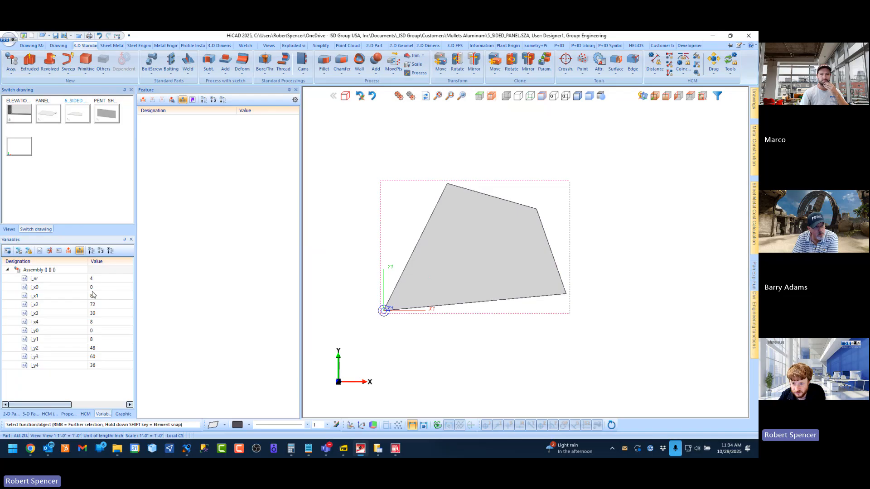
Step: Set the panel's corner X variables i_x1 and i_x2 to 48 and i_x3 to 0
{"action": "double_click", "coordinate": [103, 295]}
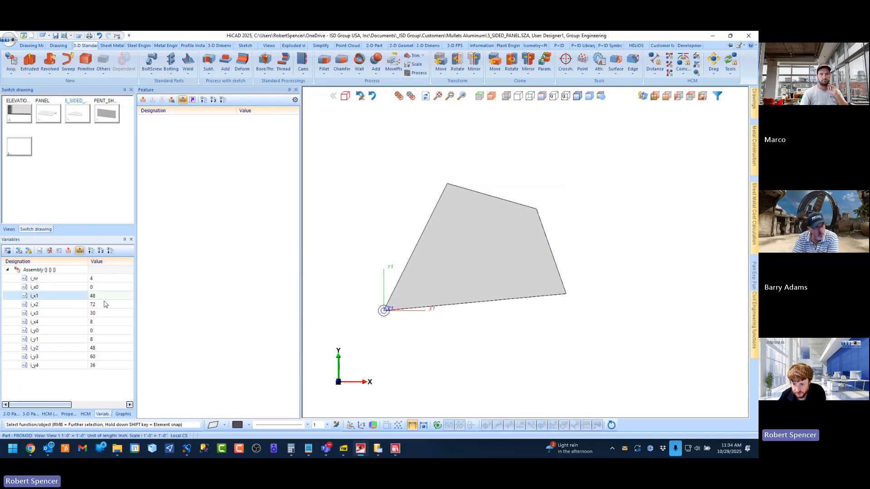
{"action": "key", "text": "Return"}
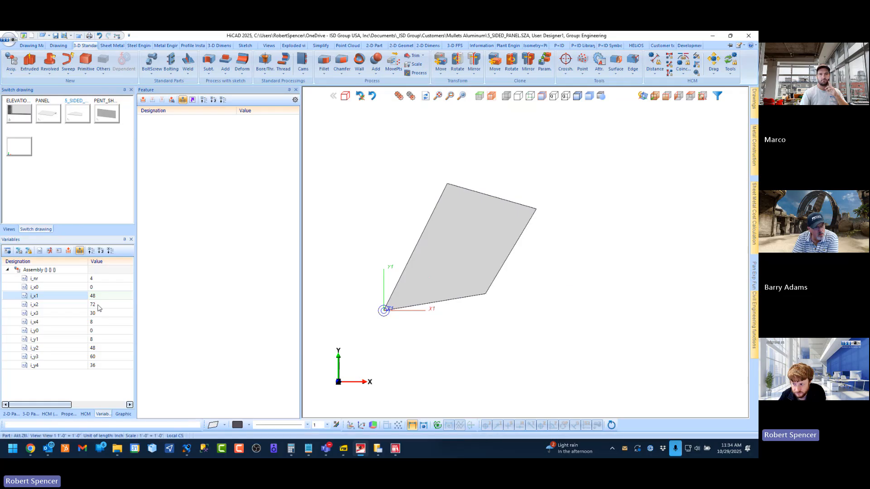
{"action": "double_click", "coordinate": [94, 303]}
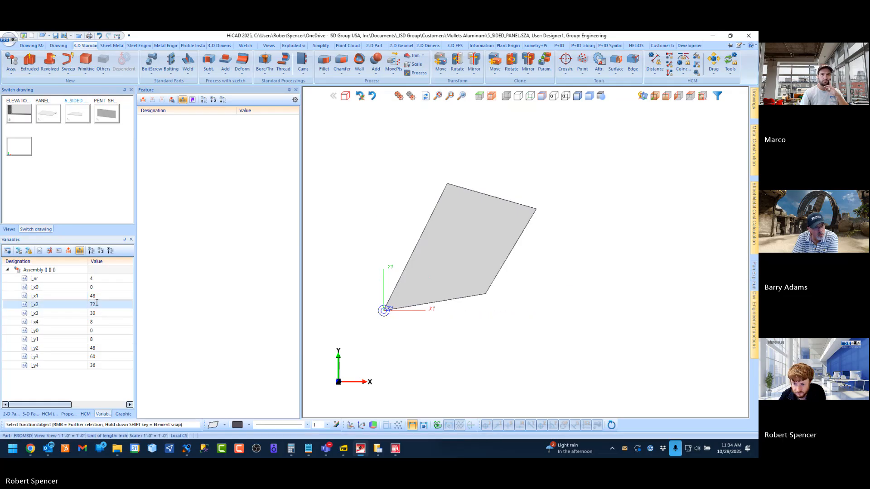
{"action": "type", "text": "48"}
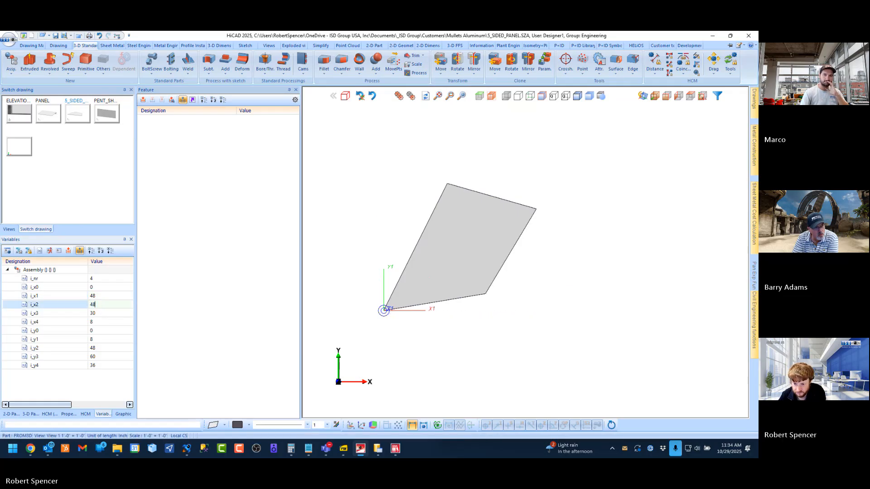
{"action": "key", "text": "Return"}
{"action": "double_click", "coordinate": [97, 313]}
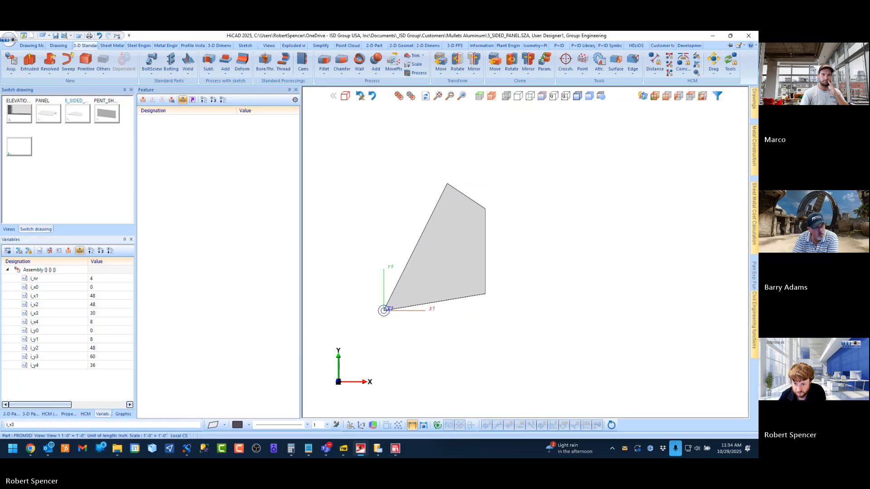
{"action": "type", "text": "0"}
{"action": "key", "text": "Return"}
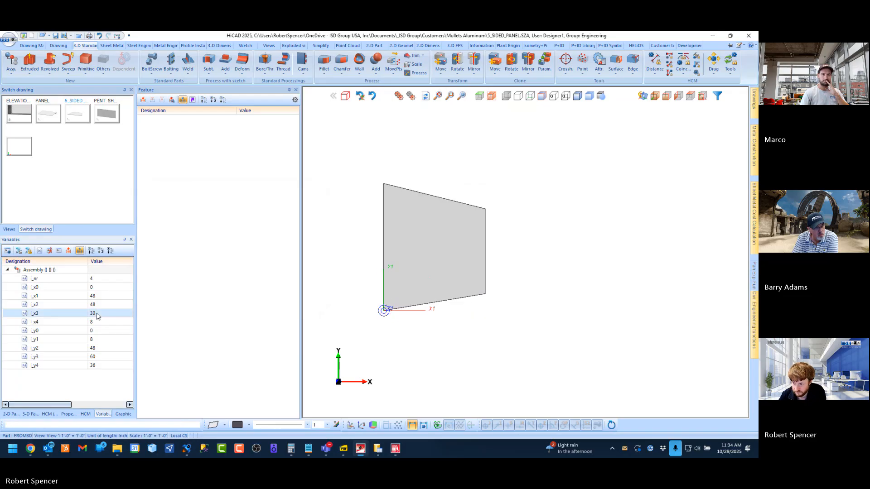
Step: Set the panel's corner Y variables i_y1 to 0 and i_y2 and i_y3 to 36
{"action": "double_click", "coordinate": [95, 339]}
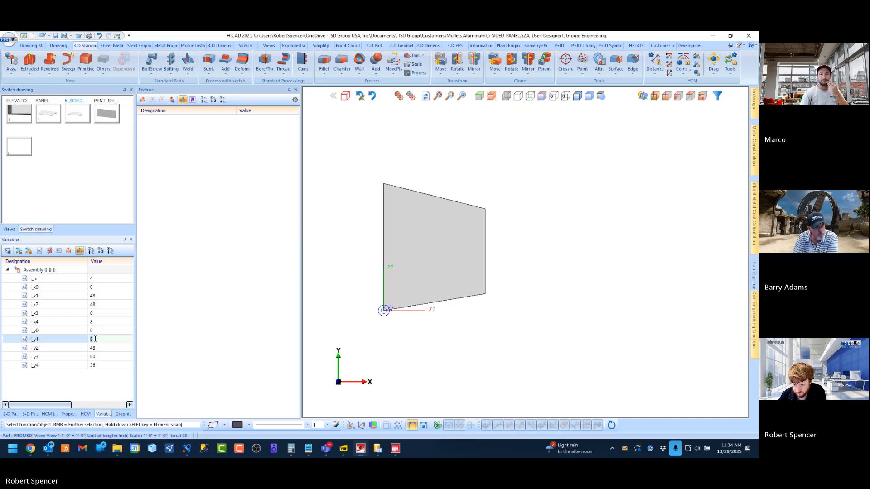
{"action": "type", "text": "0"}
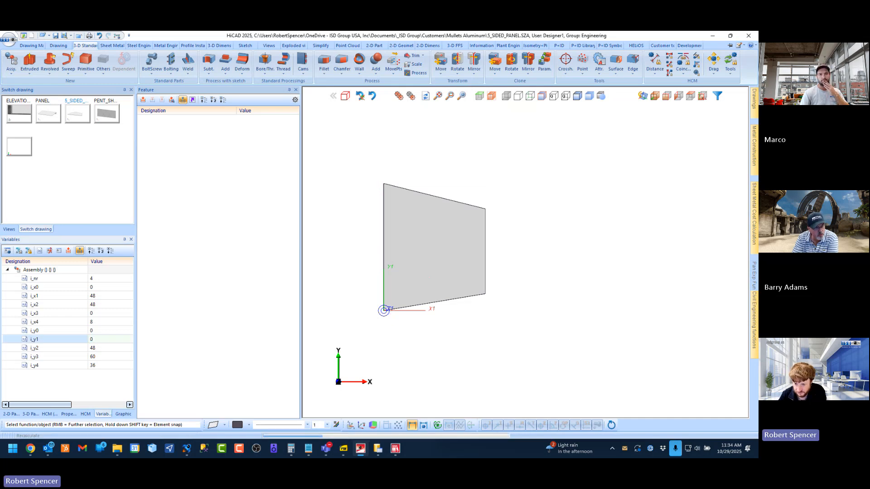
{"action": "key", "text": "Return"}
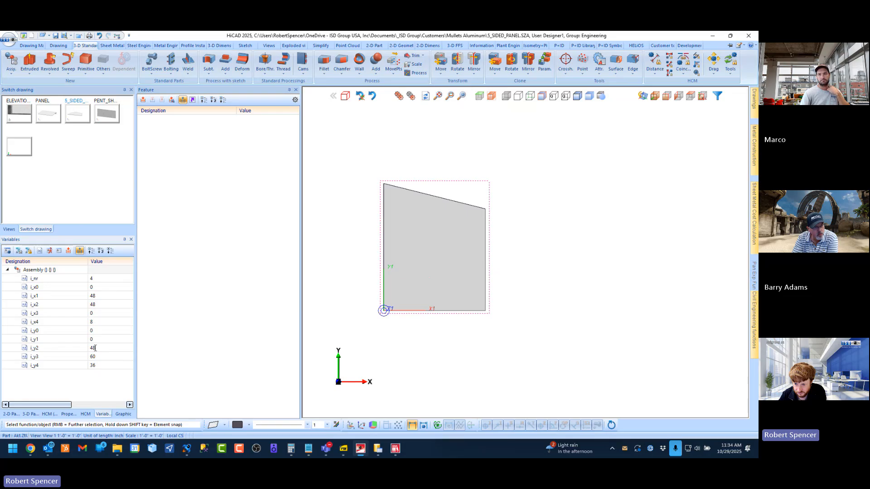
{"action": "double_click", "coordinate": [95, 347]}
{"action": "left_click", "coordinate": [98, 348]}
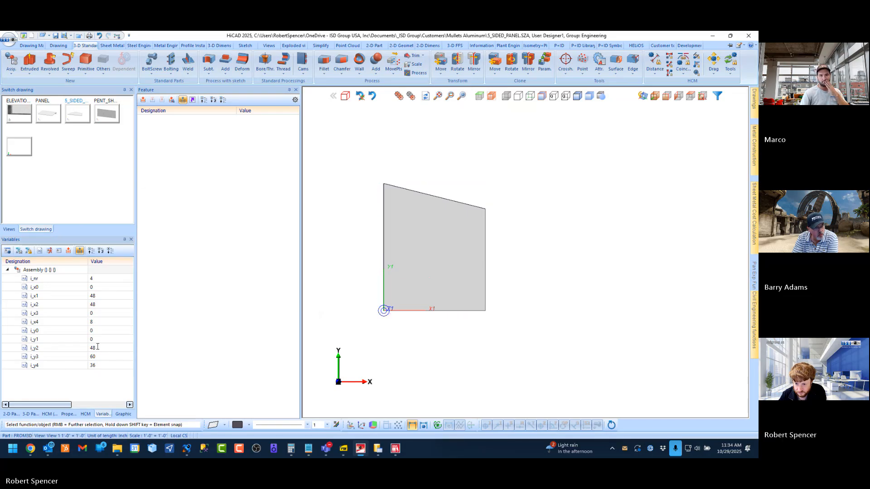
{"action": "type", "text": "36"}
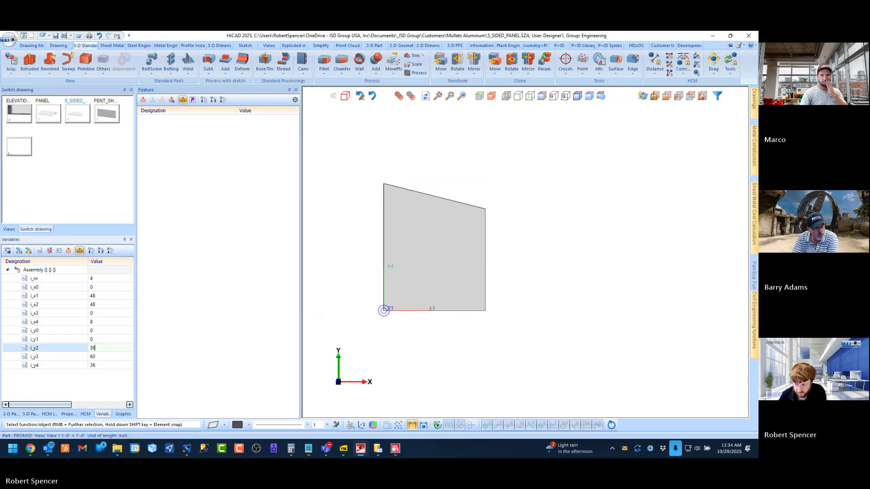
{"action": "left_click", "coordinate": [96, 355]}
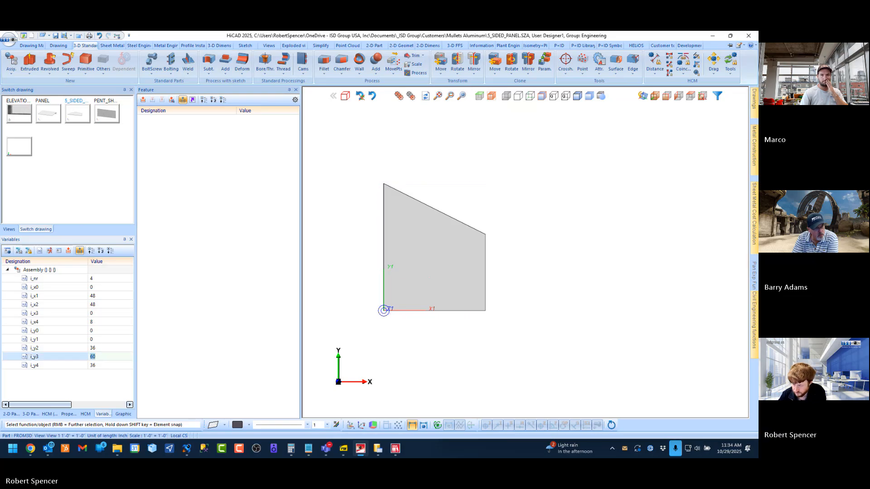
{"action": "type", "text": "36"}
{"action": "key", "text": "Return"}
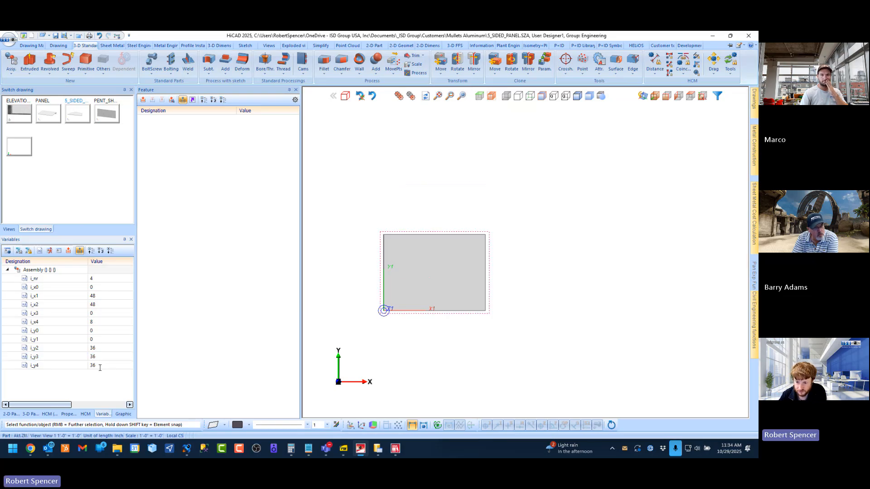
{"action": "left_click", "coordinate": [100, 365]}
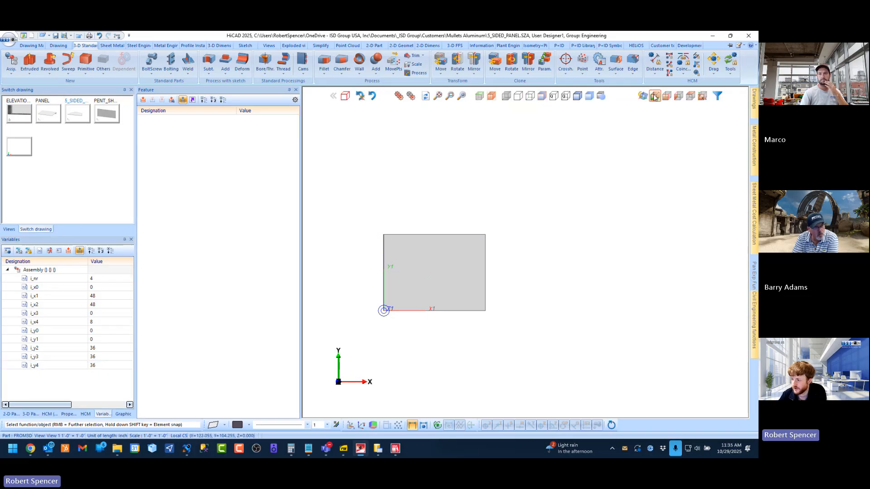
Step: Inspect the reshaped four-sided panel in an axonometric view
{"action": "left_click", "coordinate": [655, 96]}
{"action": "scroll", "coordinate": [415, 320], "scroll_direction": "up", "scroll_amount": 5}
{"action": "scroll", "coordinate": [528, 272], "scroll_direction": "down", "scroll_amount": 4}
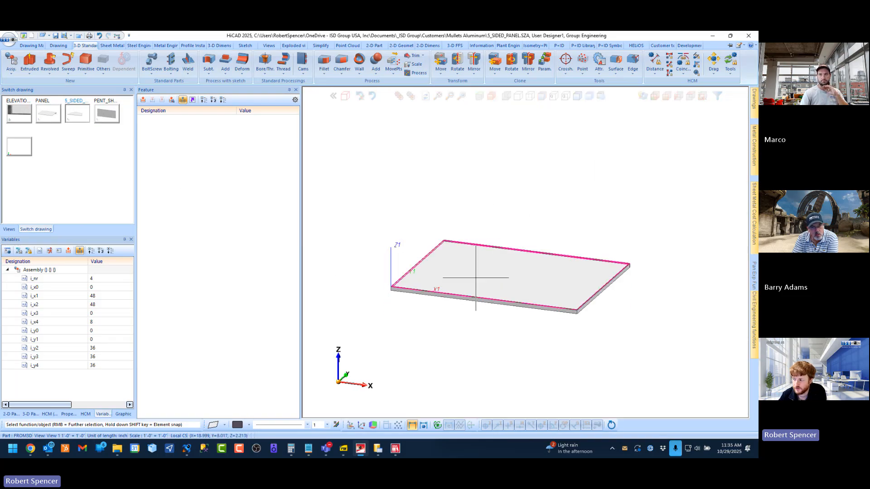
Step: Switch to the PANEL drawing and examine the sheet width and sheet depth parameters of its base sheet
{"action": "left_click", "coordinate": [53, 117]}
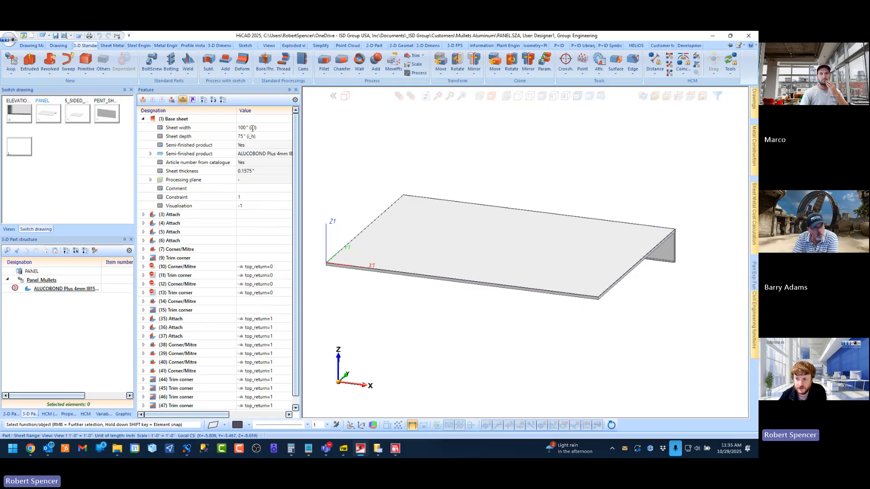
{"action": "left_click", "coordinate": [190, 132]}
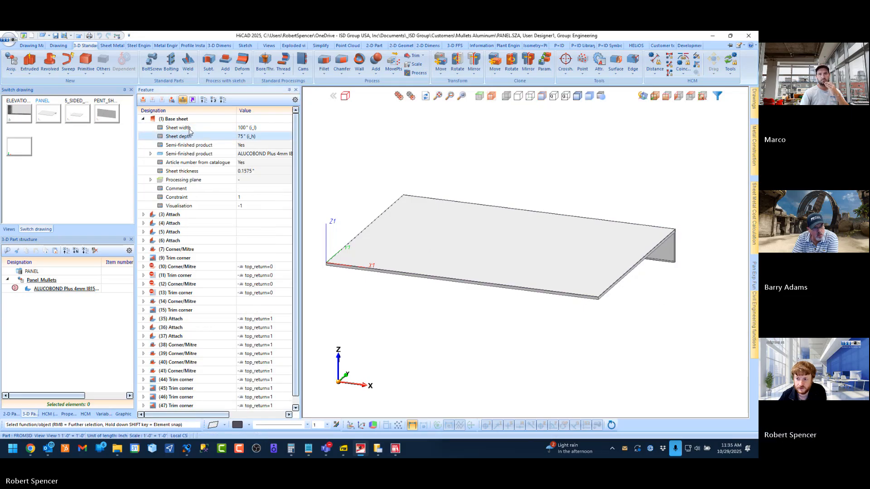
{"action": "left_click", "coordinate": [189, 129]}
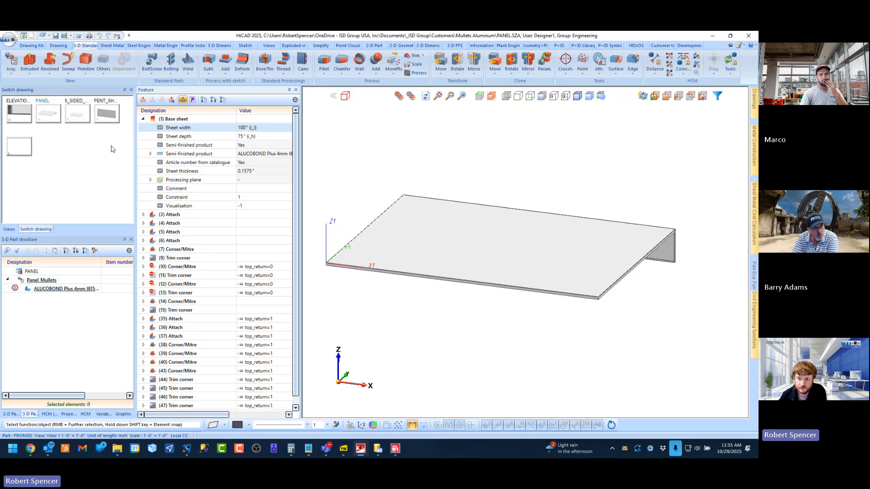
Step: Return to the 5_SIDED_PANEL drawing and review the assembly's variables and part structure
{"action": "left_click", "coordinate": [76, 113]}
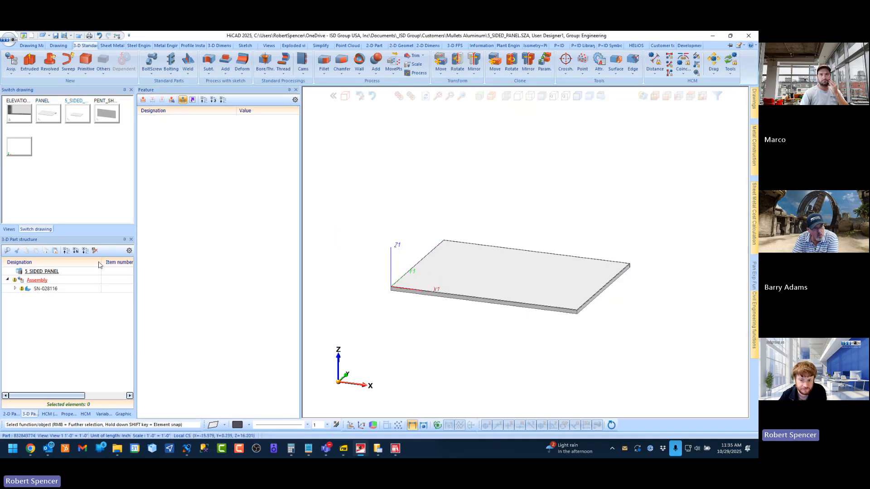
{"action": "left_click", "coordinate": [102, 414]}
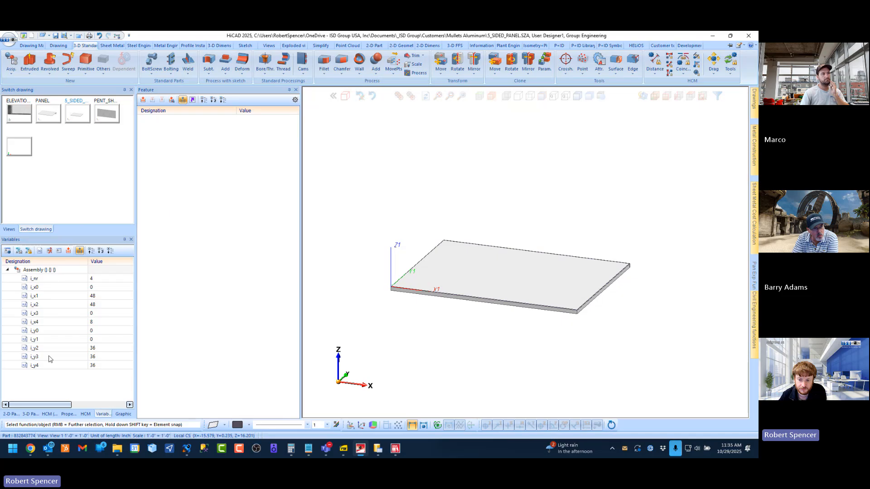
{"action": "left_click", "coordinate": [30, 414]}
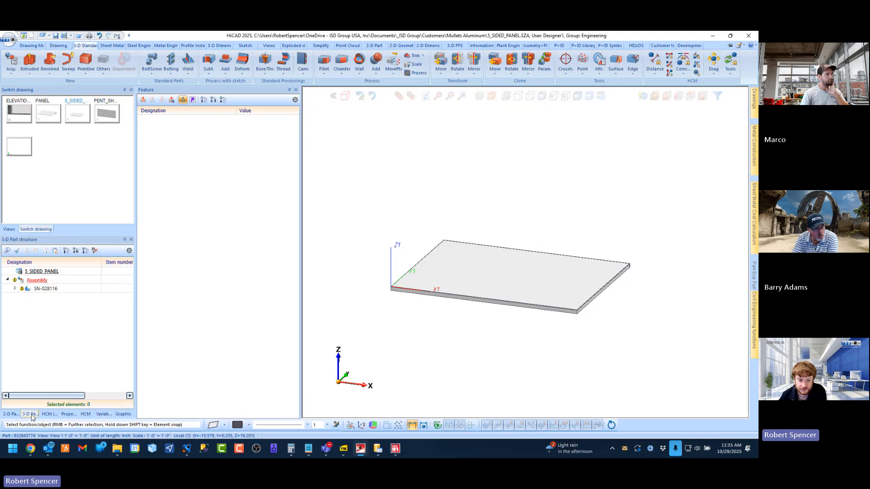
{"action": "scroll", "coordinate": [522, 250], "scroll_direction": "up", "scroll_amount": 3}
{"action": "scroll", "coordinate": [511, 278], "scroll_direction": "down", "scroll_amount": 3}
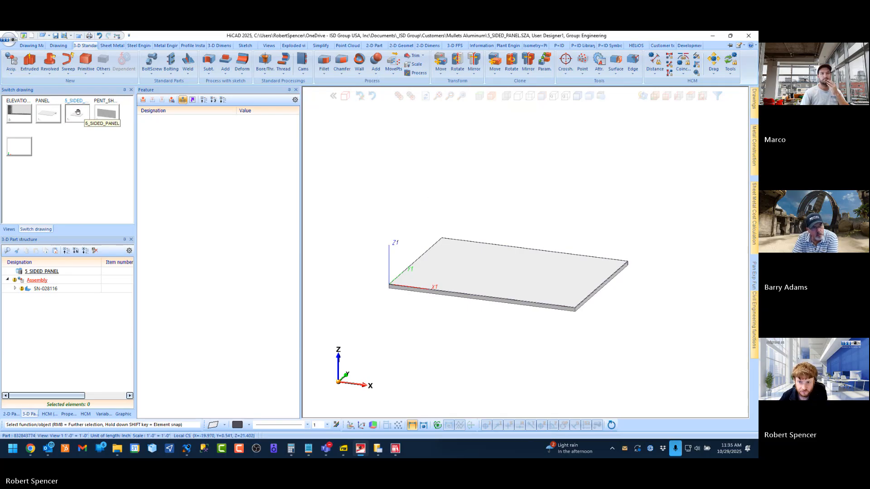
Step: Review the features of the five-sided panel's part and list the variables of its parent assembly
{"action": "left_click", "coordinate": [40, 115]}
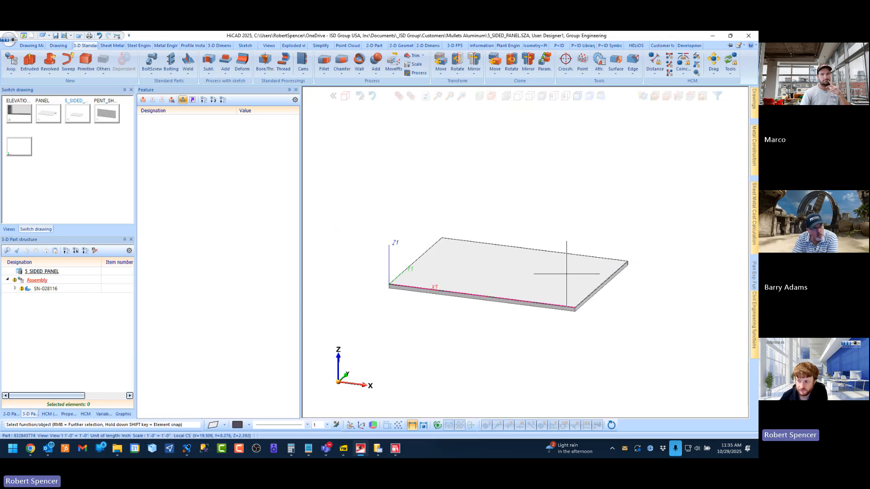
{"action": "left_click", "coordinate": [47, 289]}
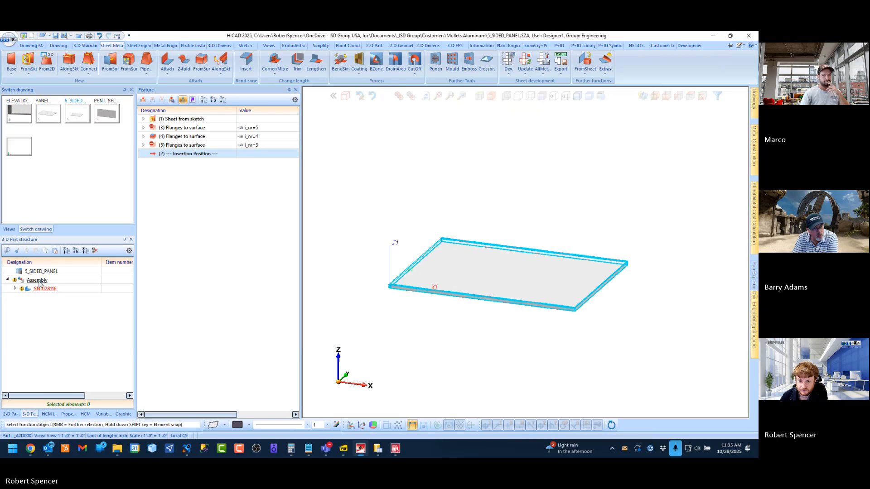
{"action": "left_click", "coordinate": [38, 281]}
{"action": "left_click", "coordinate": [103, 415]}
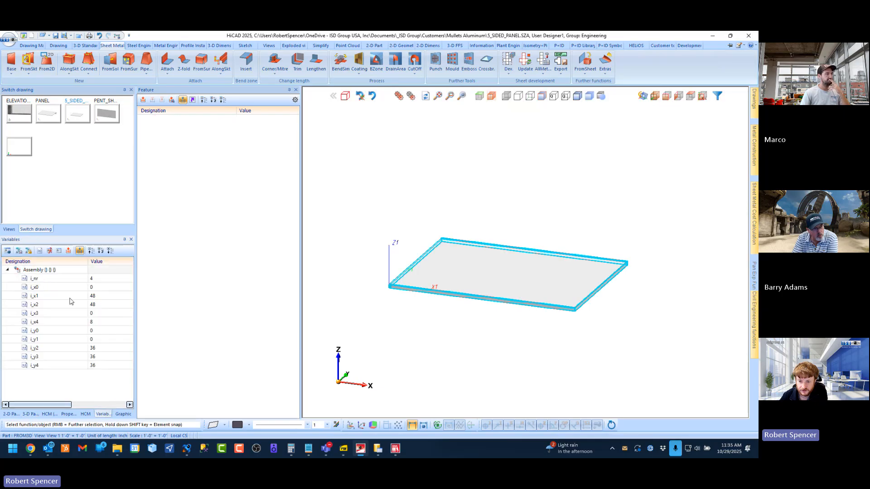
Step: Try the assembly variable i_nr at 6 and then at 5 to test the panel's flanges
{"action": "left_click", "coordinate": [94, 279]}
{"action": "double_click", "coordinate": [105, 279]}
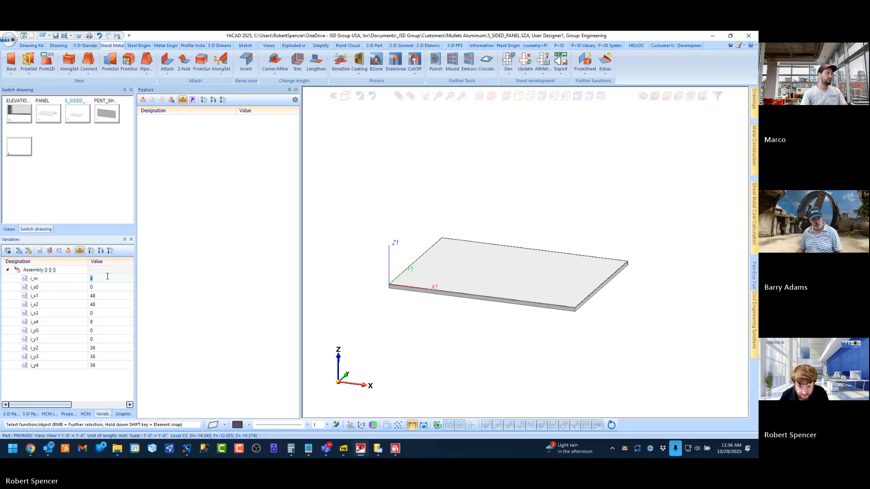
{"action": "left_click_drag", "start_coordinate": [102, 277], "coordinate": [59, 277]}
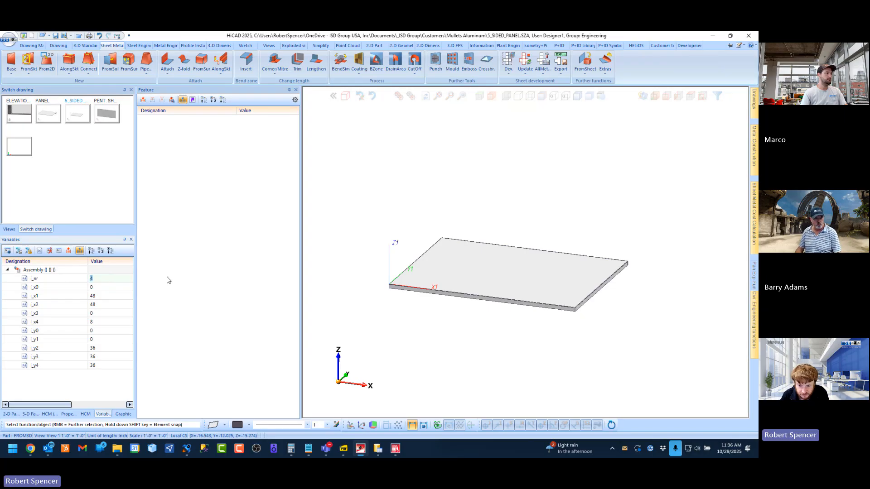
{"action": "type", "text": "6"}
{"action": "key", "text": "Return"}
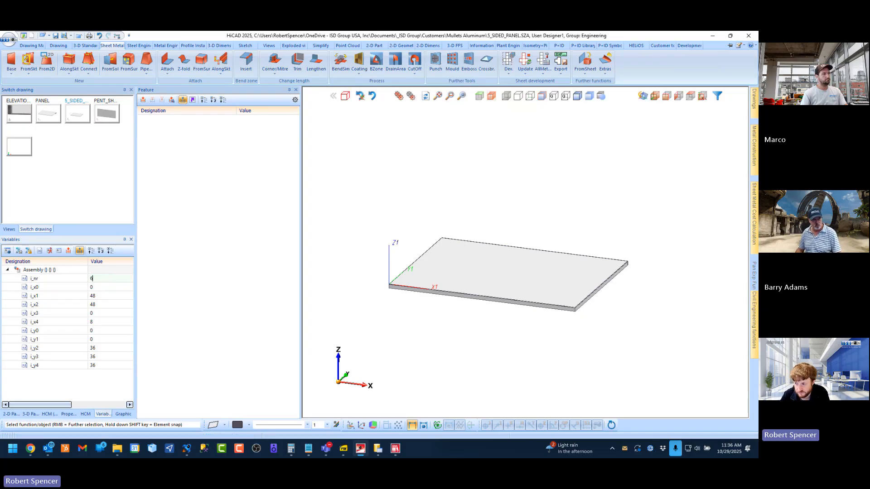
{"action": "double_click", "coordinate": [100, 278]}
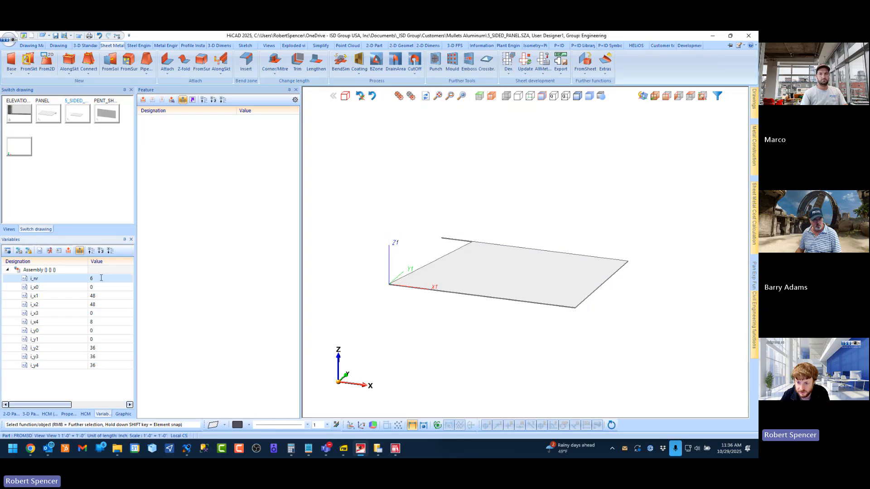
{"action": "type", "text": "5"}
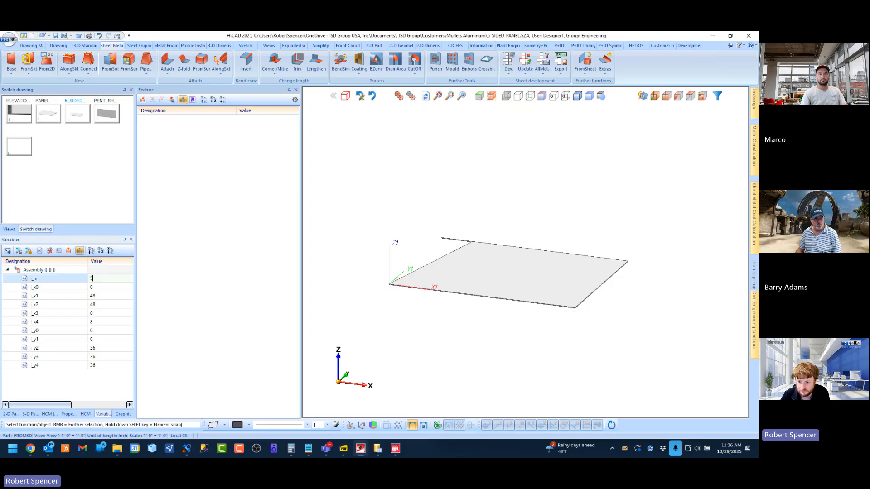
{"action": "key", "text": "Return"}
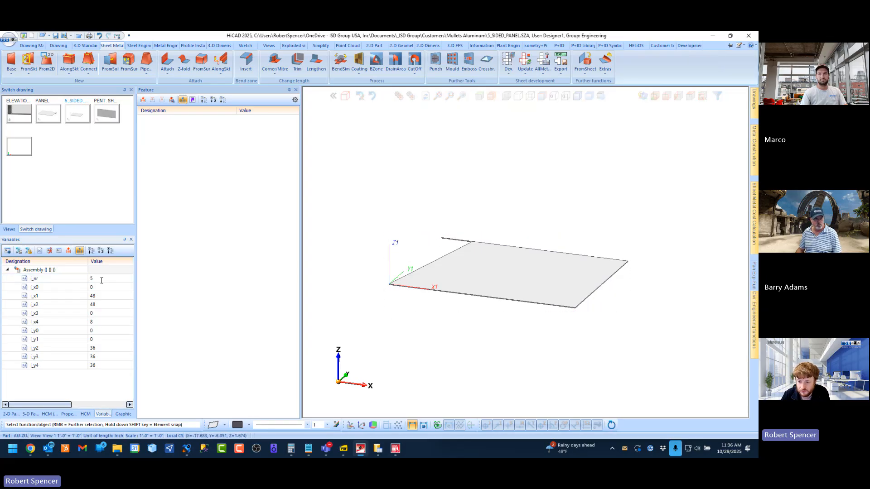
Step: Set the assembly variable i_nr back to 4
{"action": "double_click", "coordinate": [99, 277]}
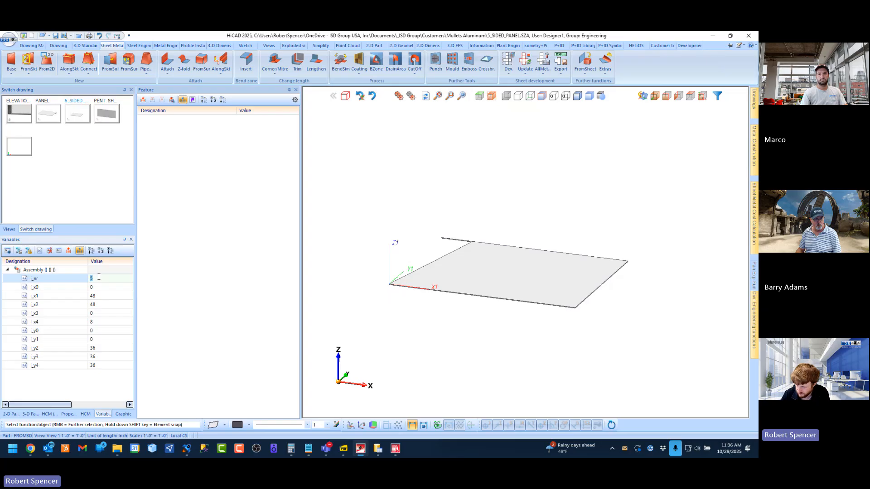
{"action": "type", "text": "4"}
{"action": "key", "text": "Return"}
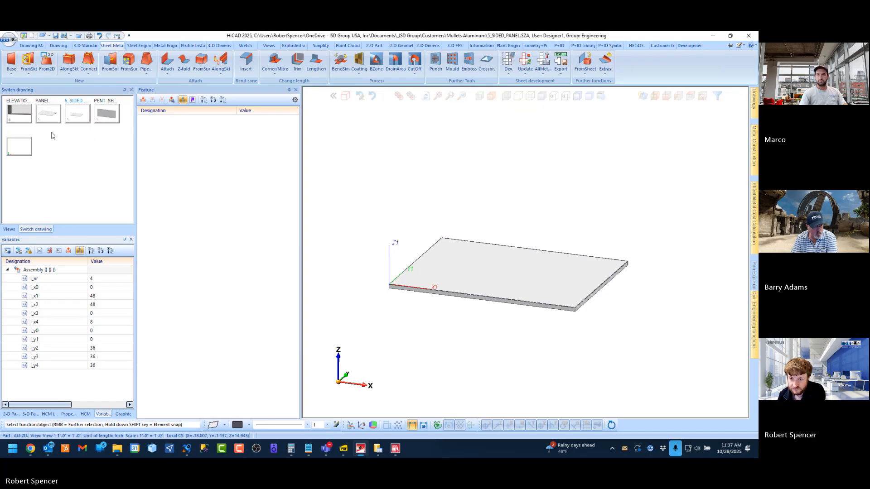
Step: Switch to the PANEL drawing and inspect the standard panel's geometry and its attach, mitre and trim features
{"action": "mouse_move", "coordinate": [48, 112]}
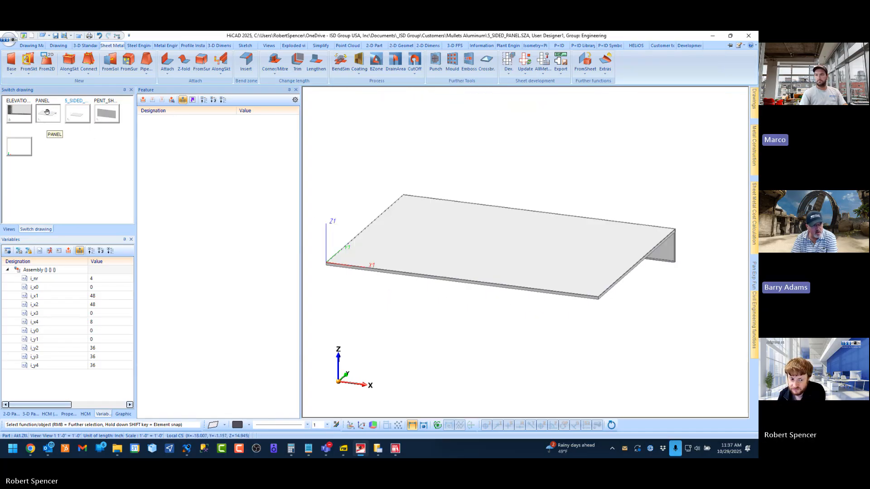
{"action": "left_click", "coordinate": [44, 114]}
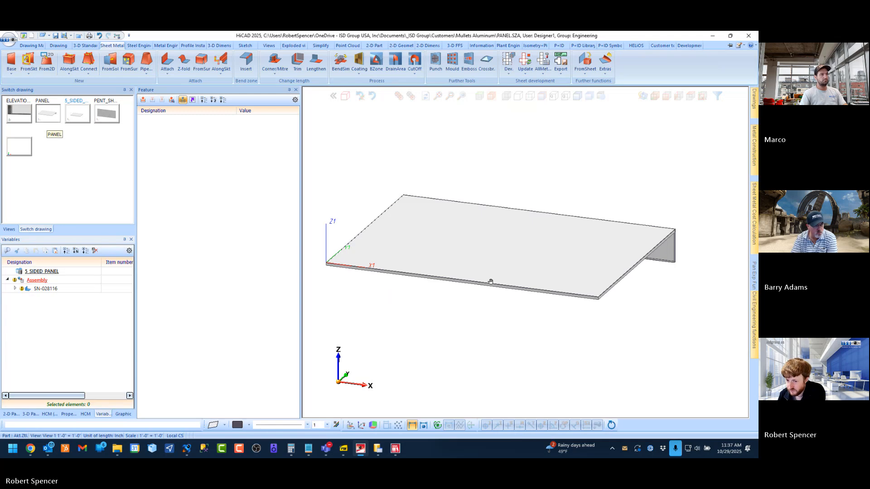
{"action": "left_click", "coordinate": [202, 101]}
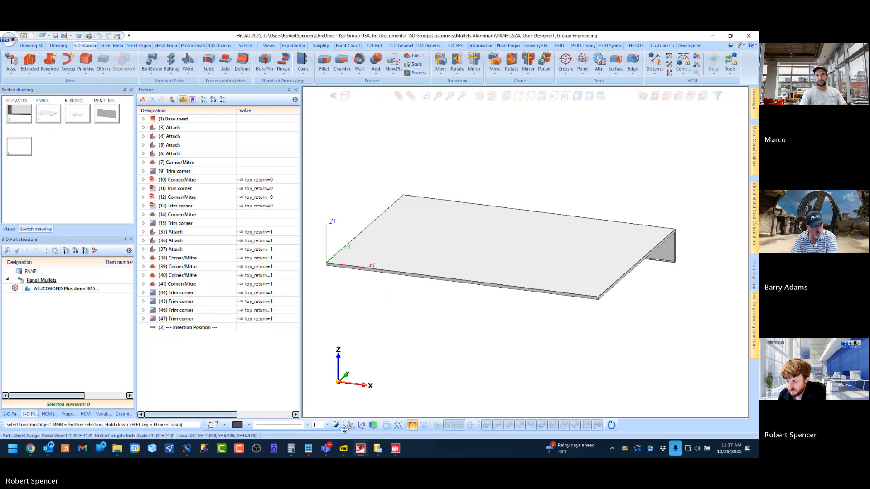
{"action": "scroll", "coordinate": [481, 303], "scroll_direction": "down", "scroll_amount": 2}
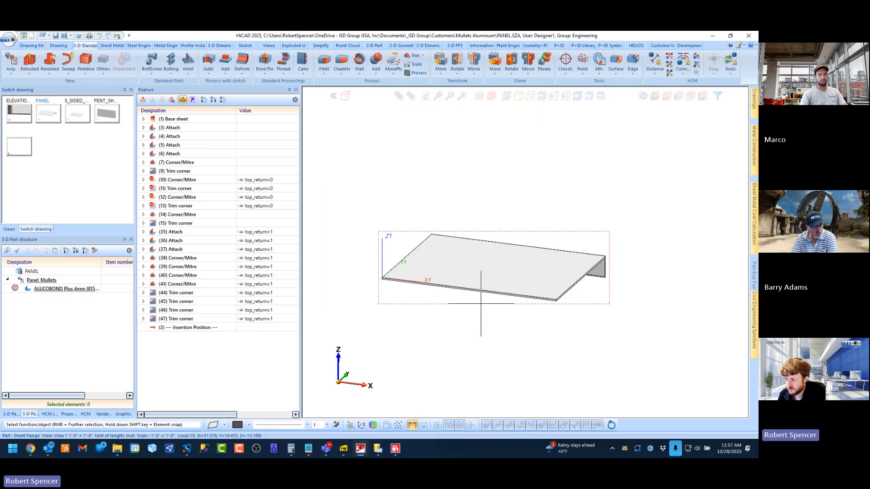
{"action": "scroll", "coordinate": [496, 308], "scroll_direction": "up", "scroll_amount": 1}
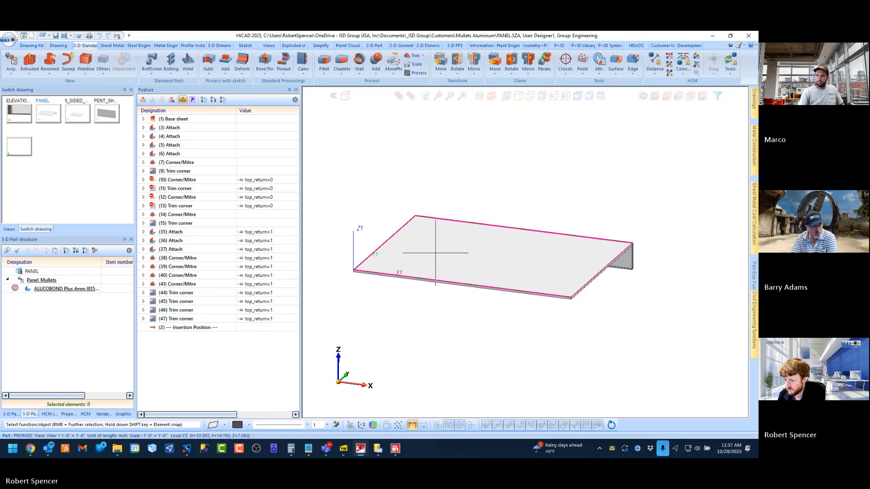
{"action": "scroll", "coordinate": [473, 262], "scroll_direction": "down", "scroll_amount": 1}
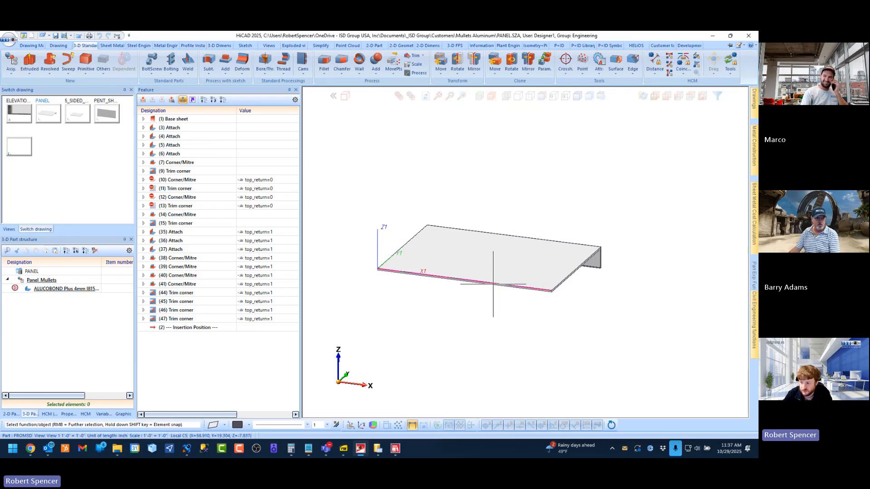
{"action": "scroll", "coordinate": [388, 268], "scroll_direction": "up", "scroll_amount": 3}
{"action": "scroll", "coordinate": [416, 268], "scroll_direction": "down", "scroll_amount": 4}
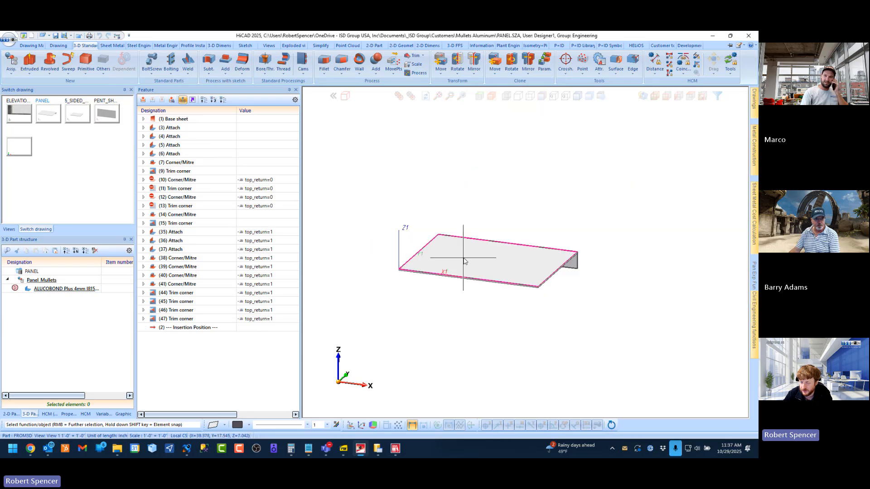
{"action": "mouse_move", "coordinate": [464, 258]}
{"action": "middle_mouse_down"}
{"action": "mouse_move", "coordinate": [460, 196]}
{"action": "mouse_move", "coordinate": [459, 251]}
{"action": "middle_mouse_up"}
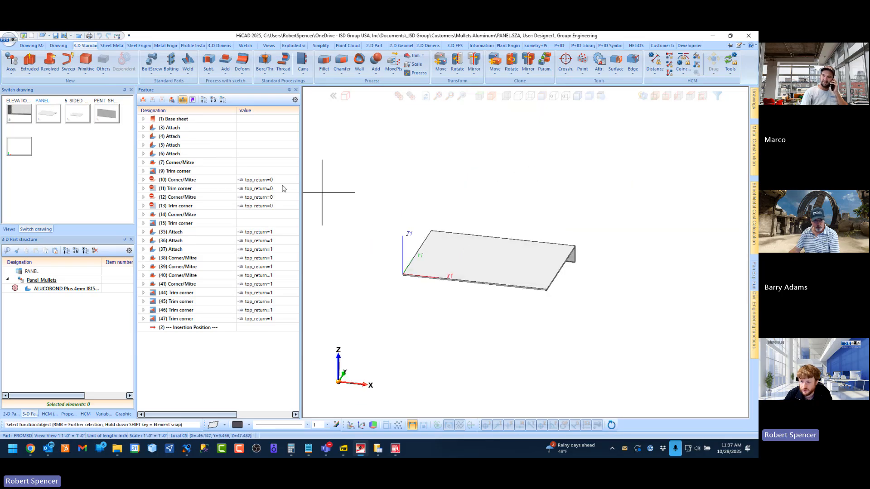
Step: Compare the 5_SIDED_PANEL drawing with the PANEL drawing, ending on PANEL's 3-D part structure
{"action": "left_click", "coordinate": [83, 115]}
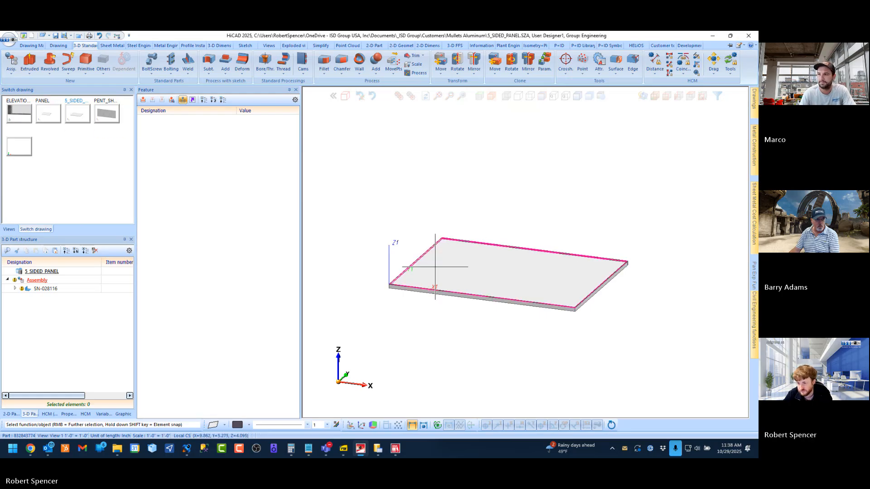
{"action": "left_click", "coordinate": [52, 117]}
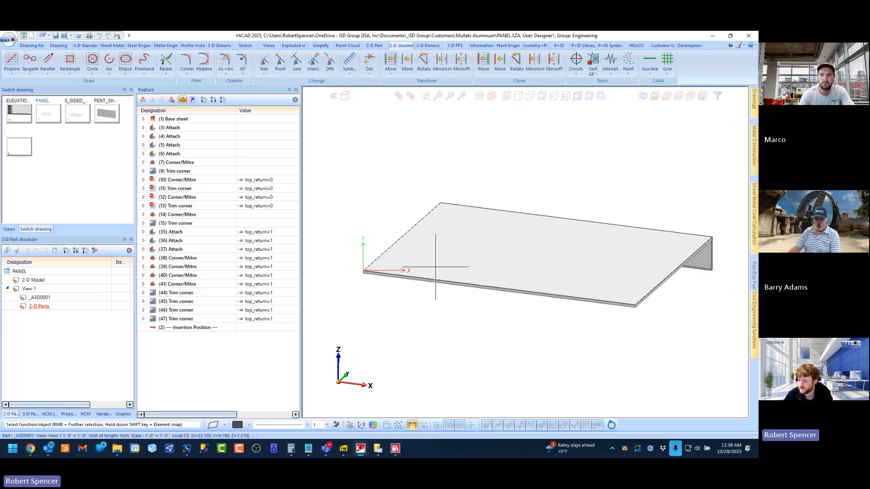
{"action": "scroll", "coordinate": [435, 267], "scroll_direction": "down", "scroll_amount": 2}
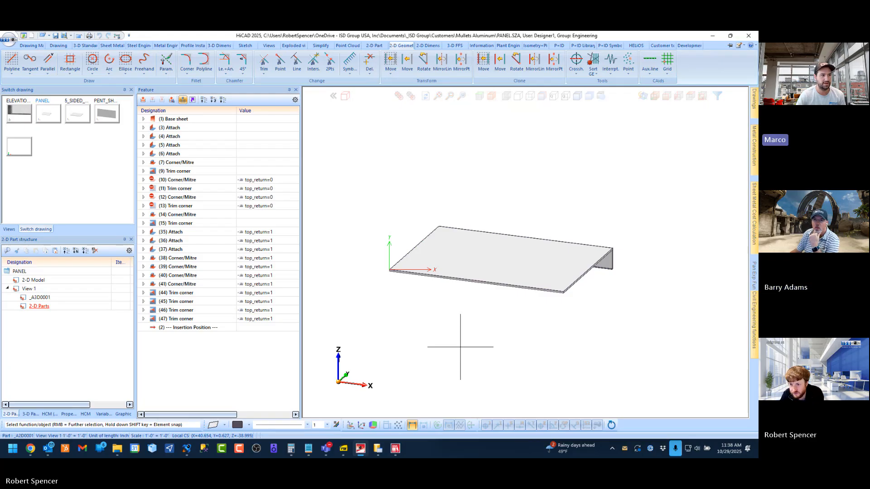
{"action": "left_click", "coordinate": [30, 415]}
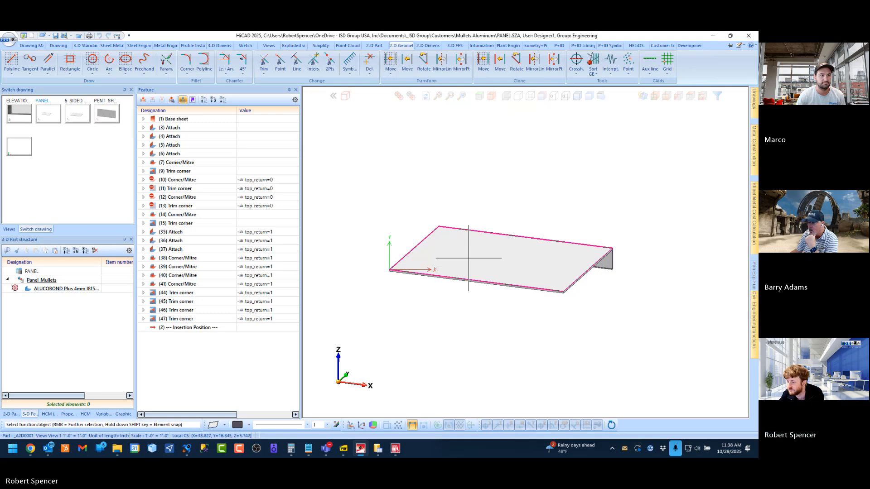
{"action": "scroll", "coordinate": [468, 258], "scroll_direction": "up", "scroll_amount": 1}
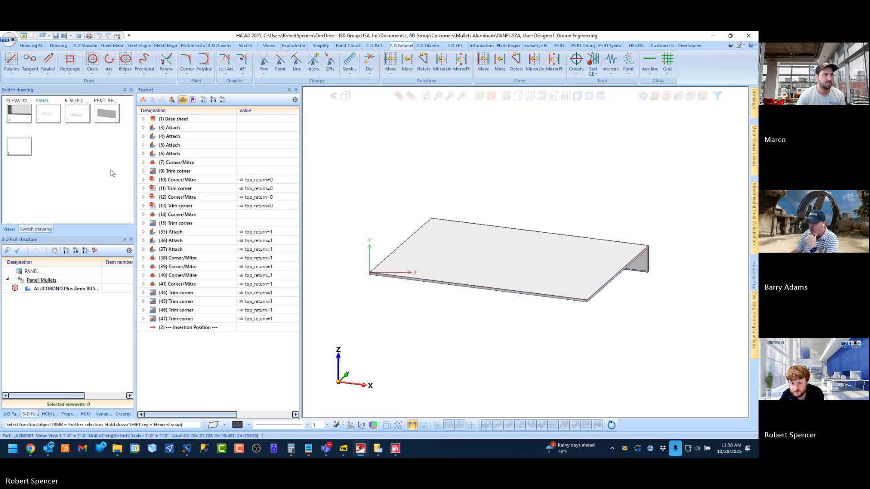
Step: Create a new e-mail with the current PANEL drawing attached as an SZA file
{"action": "left_click", "coordinate": [58, 45]}
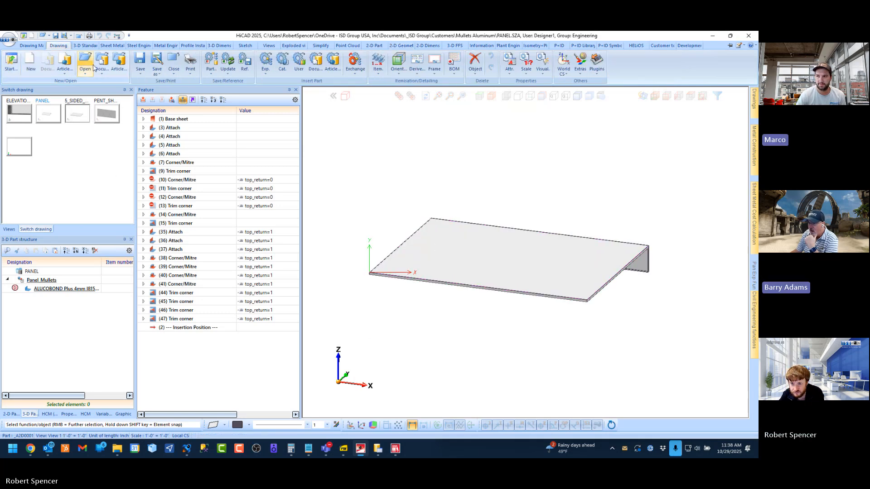
{"action": "left_click", "coordinate": [158, 76]}
{"action": "left_click", "coordinate": [169, 180]}
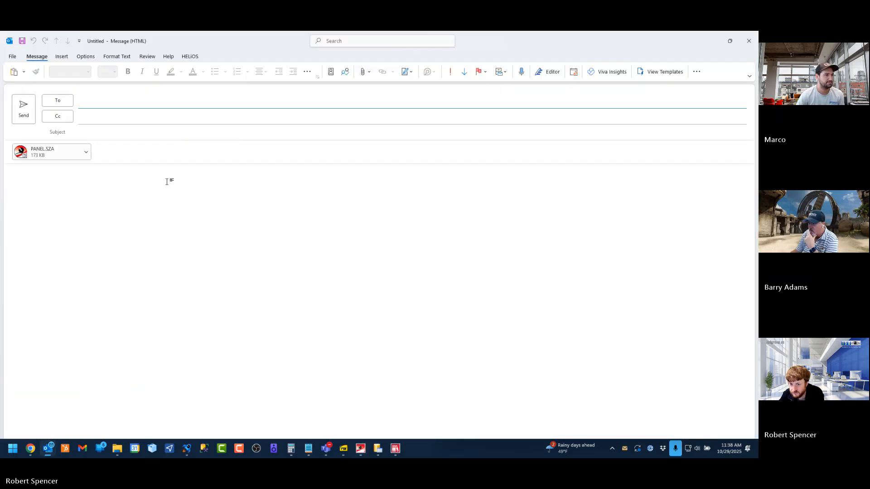
Step: Address the e-mail to the two customer contacts
{"action": "left_click", "coordinate": [138, 103]}
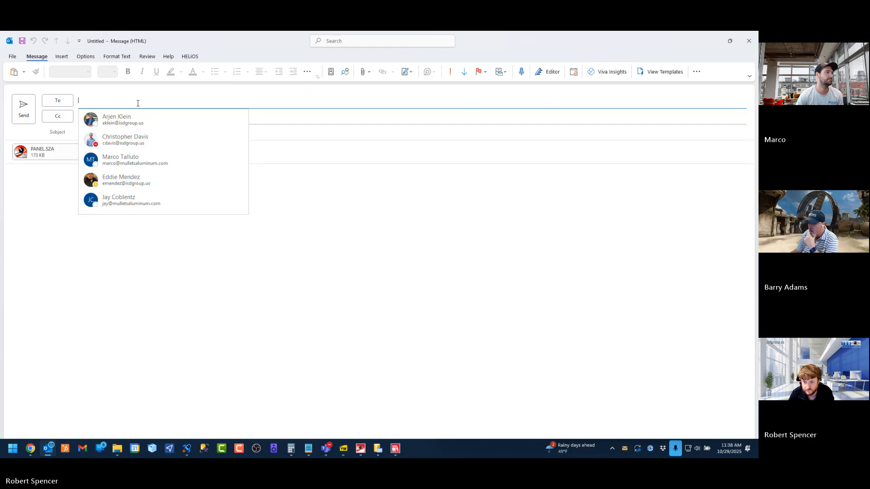
{"action": "type", "text": "bar"}
{"action": "key", "text": "Return"}
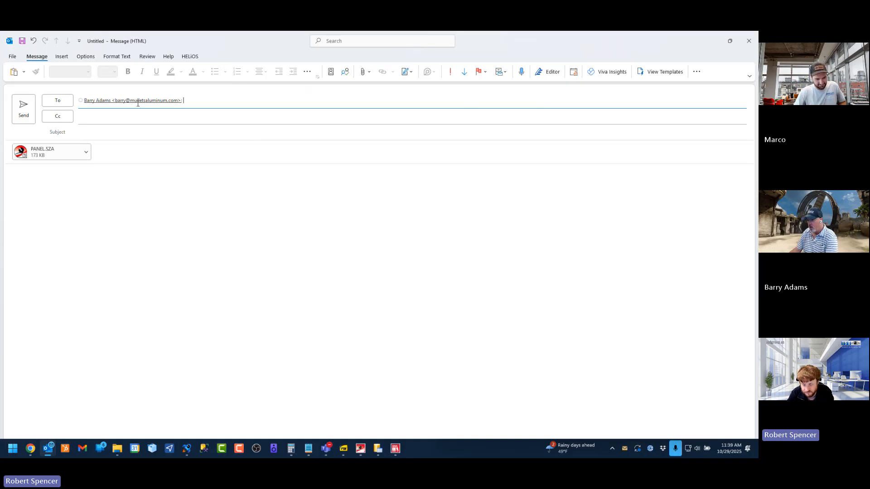
{"action": "type", "text": "mar"}
{"action": "key", "text": "Return"}
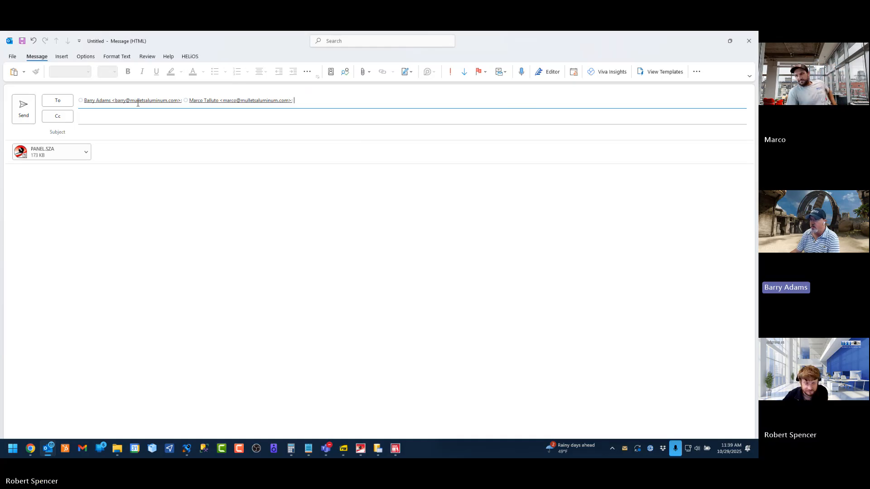
Step: Set the e-mail's subject to "Panel" and send it
{"action": "left_click", "coordinate": [124, 136]}
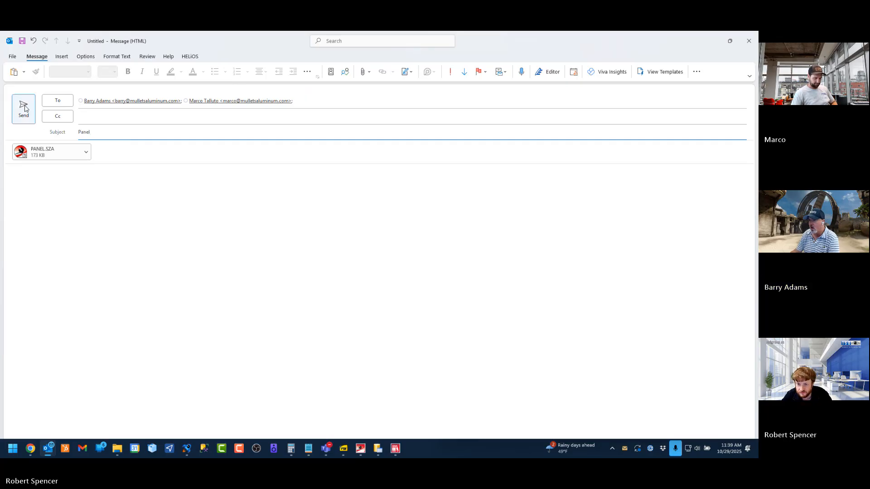
{"action": "left_click", "coordinate": [25, 108]}
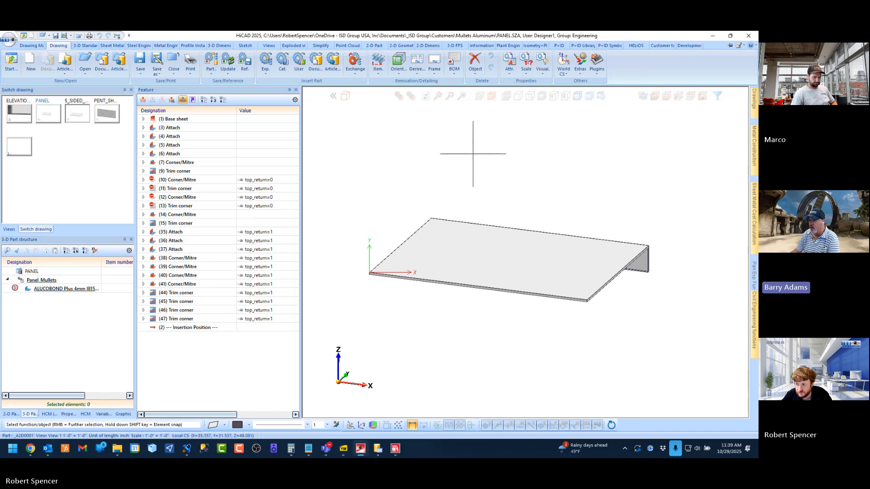
{"action": "left_click", "coordinate": [439, 97]}
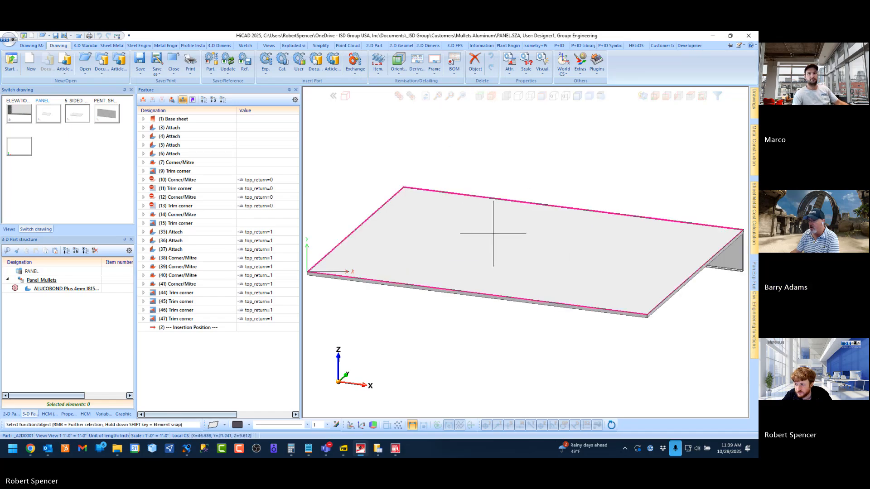
{"action": "scroll", "coordinate": [493, 234], "scroll_direction": "down", "scroll_amount": 1}
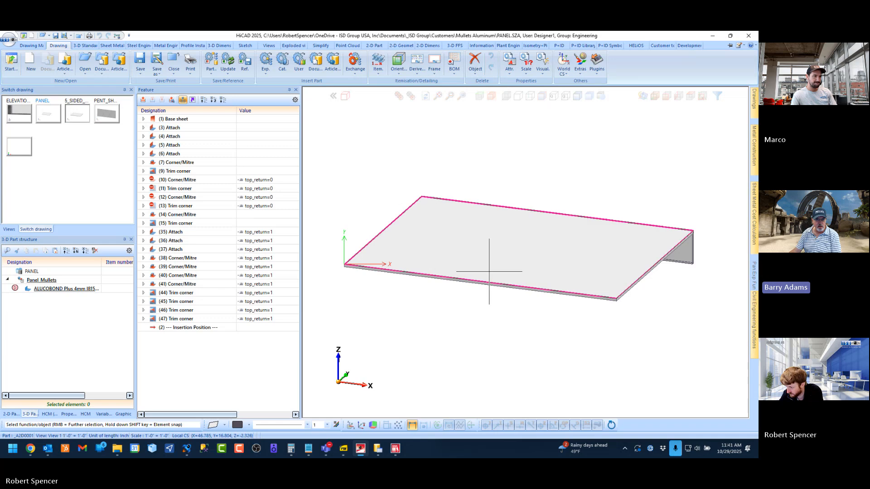
{"action": "scroll", "coordinate": [498, 268], "scroll_direction": "down", "scroll_amount": 2}
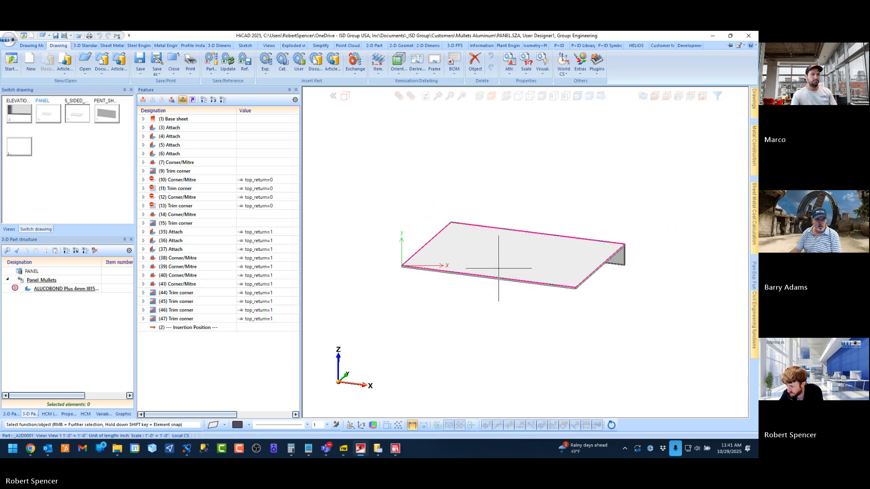
{"action": "scroll", "coordinate": [499, 269], "scroll_direction": "up", "scroll_amount": 3}
{"action": "scroll", "coordinate": [499, 268], "scroll_direction": "down", "scroll_amount": 1}
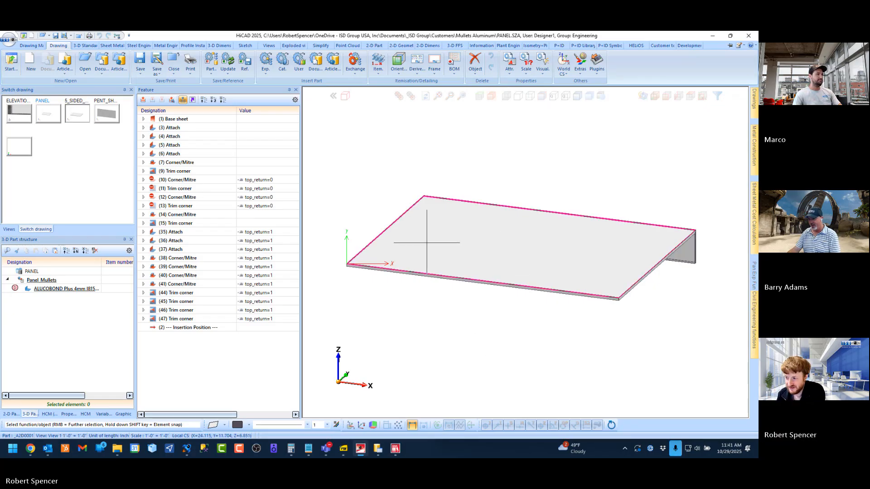
Step: Set the top_return variable of the Panel_Mullets assembly to 0 and inspect the updated panel
{"action": "scroll", "coordinate": [460, 243], "scroll_direction": "down", "scroll_amount": 1}
{"action": "scroll", "coordinate": [465, 243], "scroll_direction": "up", "scroll_amount": 1}
{"action": "scroll", "coordinate": [465, 243], "scroll_direction": "down", "scroll_amount": 1}
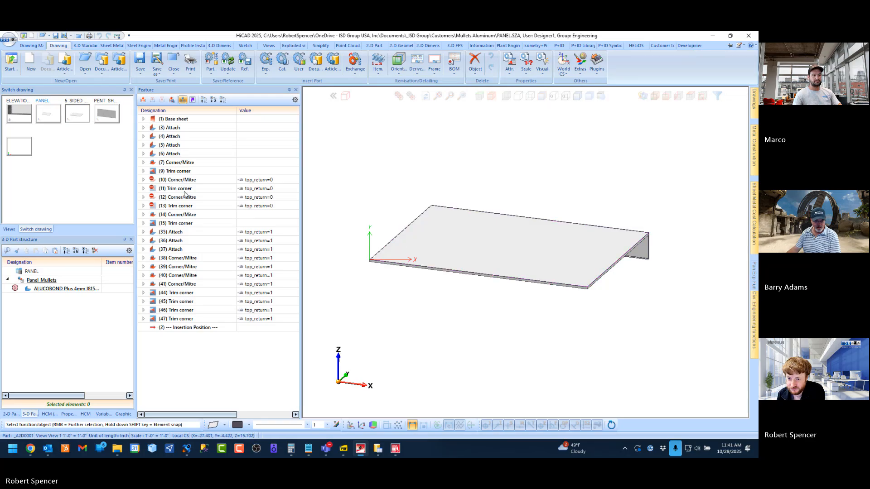
{"action": "left_click", "coordinate": [102, 415]}
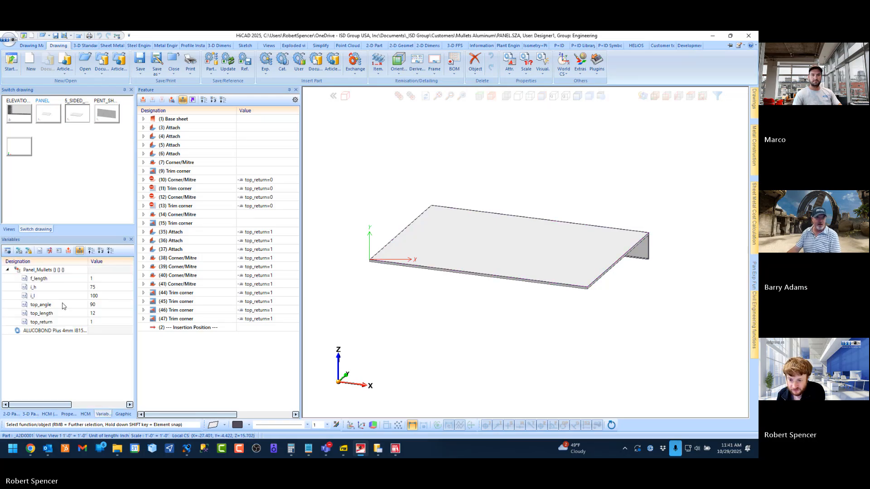
{"action": "double_click", "coordinate": [99, 323]}
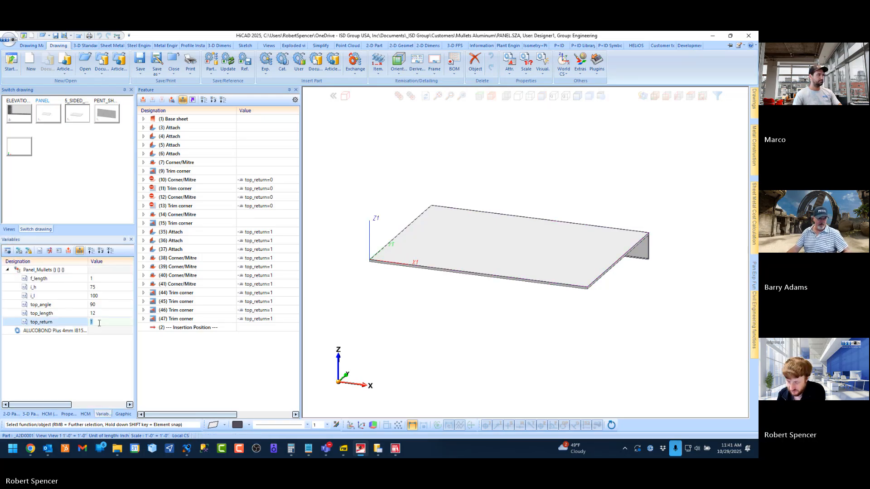
{"action": "type", "text": "0"}
{"action": "key", "text": "Return"}
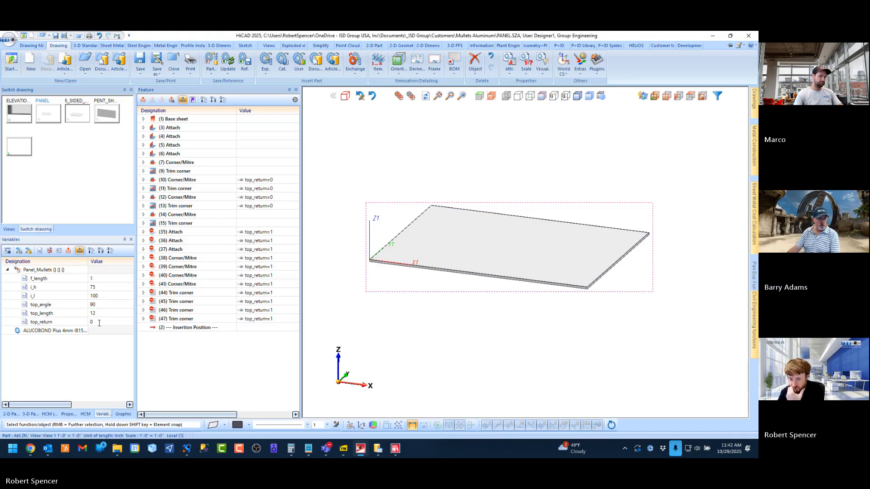
{"action": "scroll", "coordinate": [516, 232], "scroll_direction": "down", "scroll_amount": 1}
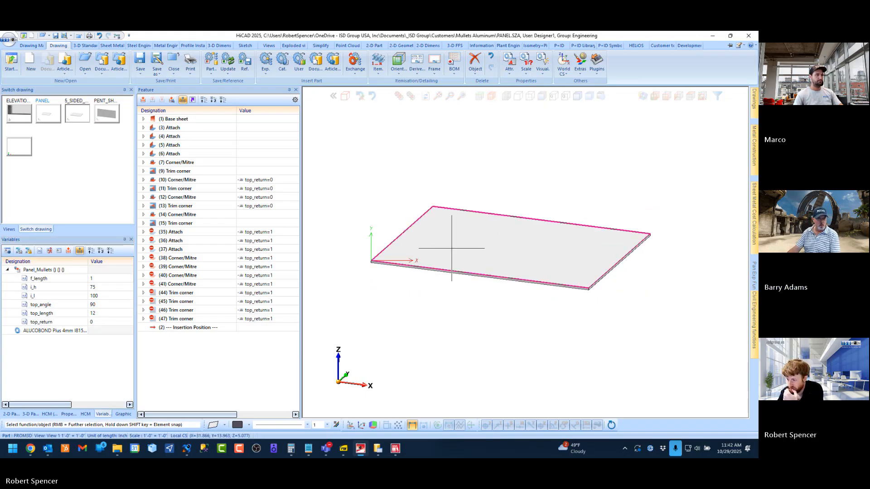
{"action": "scroll", "coordinate": [465, 249], "scroll_direction": "up", "scroll_amount": 2}
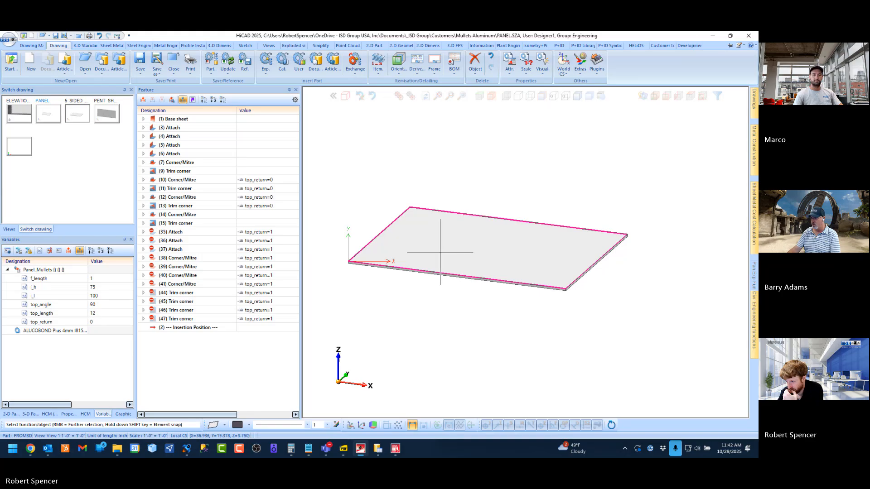
{"action": "scroll", "coordinate": [421, 252], "scroll_direction": "up", "scroll_amount": 1}
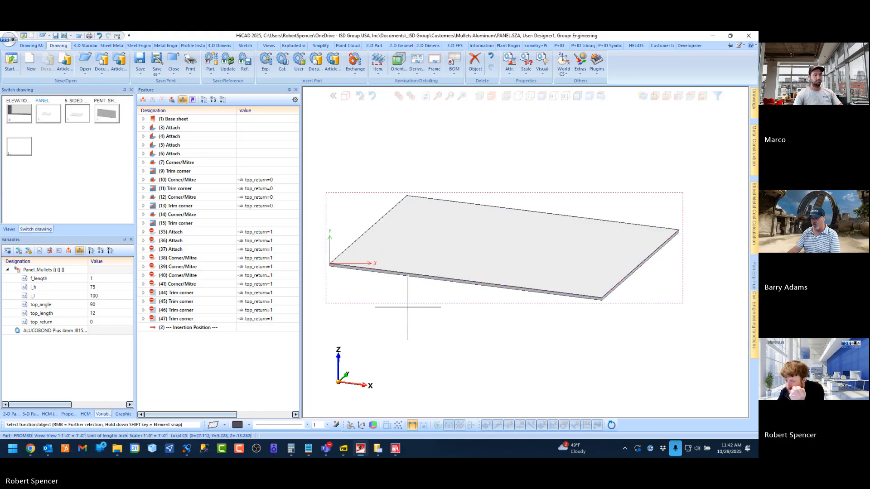
Step: Switch to File Explorer and look through the Element Installation training folder and its DWG subfolder for sample CAD drawings
{"action": "left_click", "coordinate": [21, 145]}
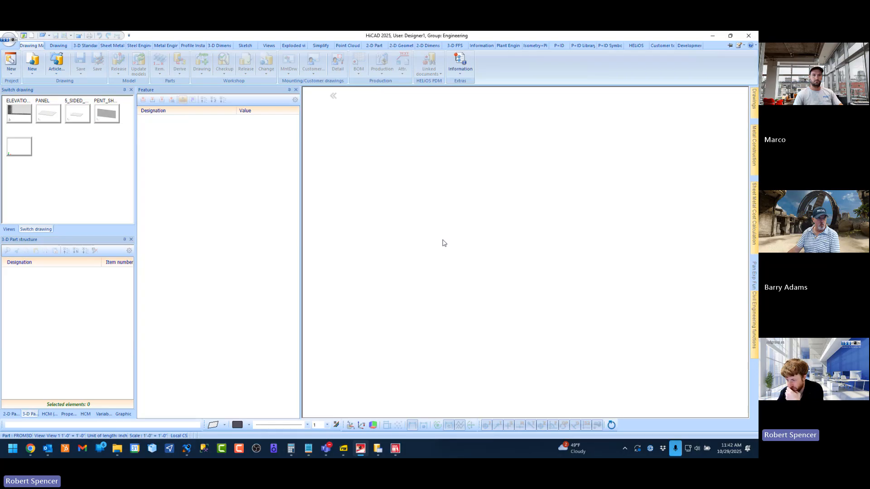
{"action": "left_click", "coordinate": [118, 449]}
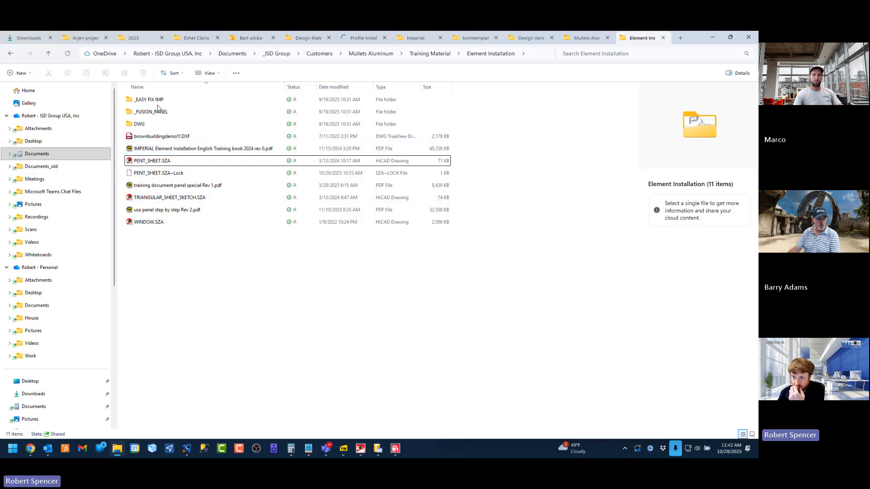
{"action": "double_click", "coordinate": [146, 125]}
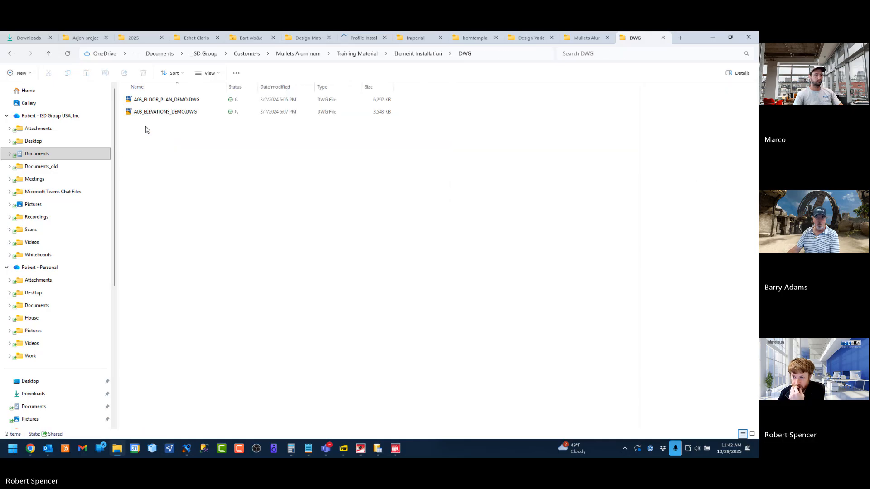
{"action": "left_click", "coordinate": [9, 55]}
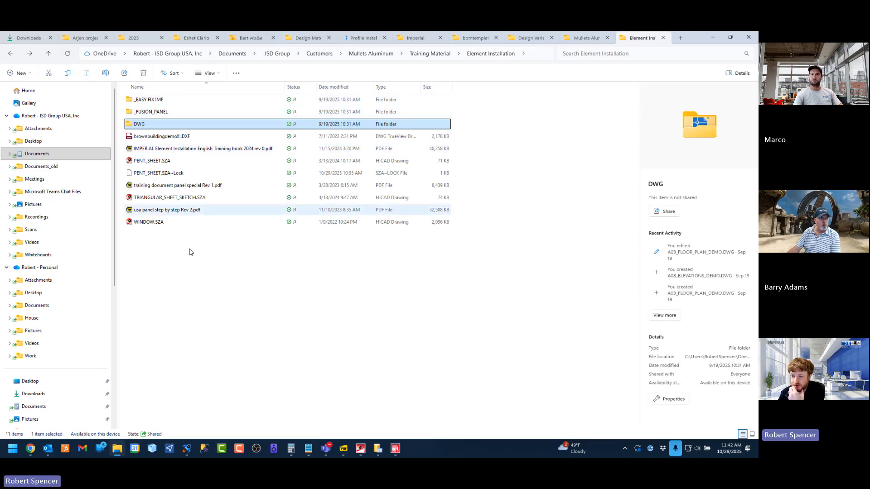
{"action": "left_click", "coordinate": [151, 136]}
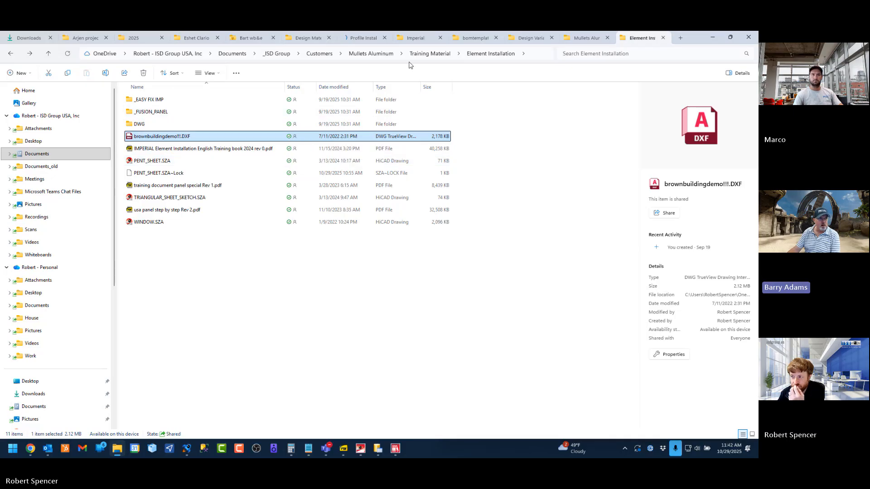
Step: Open 1-100.dwg from the Training Material 2-D DXF_profiles folder in DWG TrueView and examine the profile outline
{"action": "left_click", "coordinate": [429, 55]}
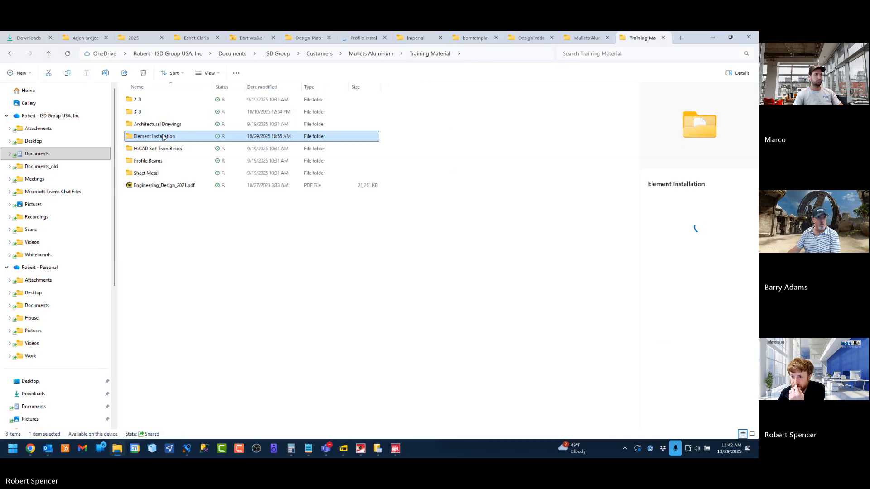
{"action": "left_click", "coordinate": [149, 102]}
{"action": "double_click", "coordinate": [150, 106]}
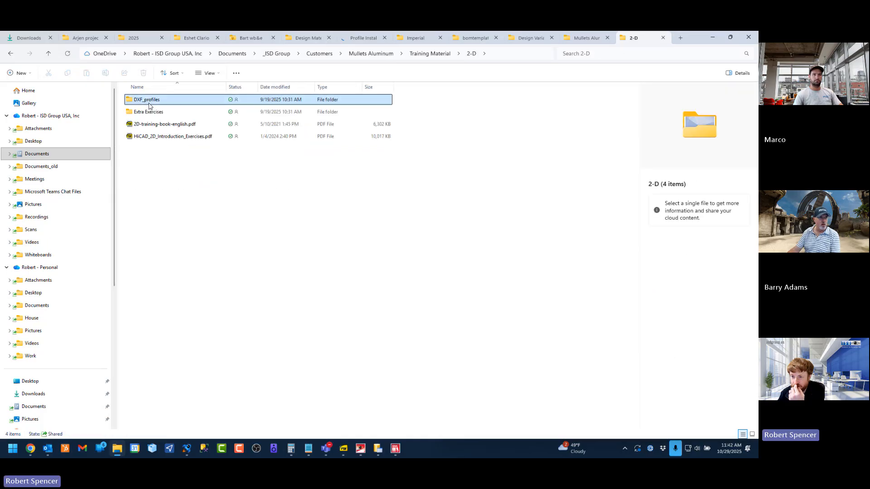
{"action": "double_click", "coordinate": [150, 102]}
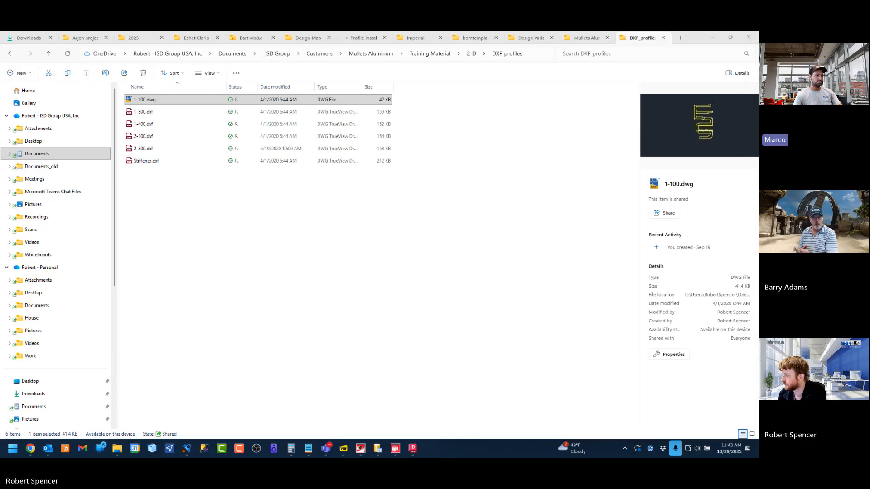
{"action": "mouse_move", "coordinate": [757, 190]}
{"action": "left_mouse_down"}
{"action": "mouse_move", "coordinate": [509, 184]}
{"action": "mouse_move", "coordinate": [315, 32]}
{"action": "left_mouse_up"}
{"action": "scroll", "coordinate": [388, 201], "scroll_direction": "down", "scroll_amount": 3}
{"action": "scroll", "coordinate": [388, 202], "scroll_direction": "up", "scroll_amount": 3}
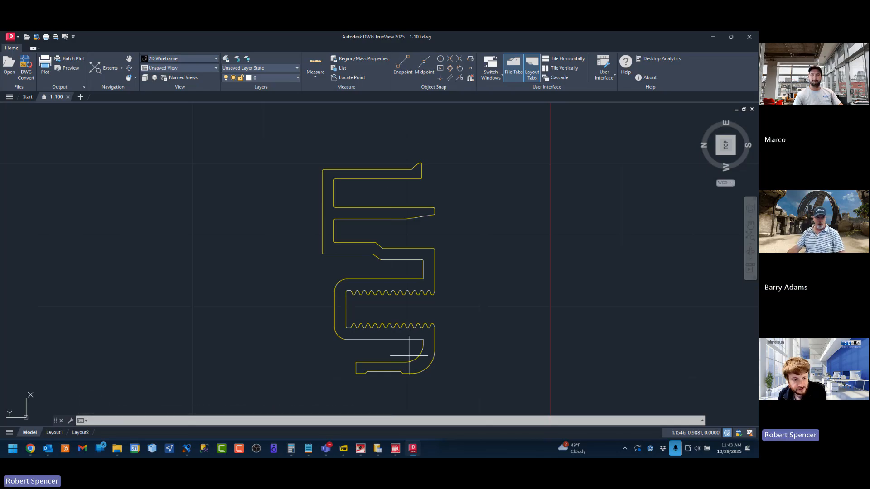
Step: Switch back to HiCAD's PANEL drawing and browse the Beam command's factory-standard series for the Isd Example profiles
{"action": "left_click", "coordinate": [361, 449]}
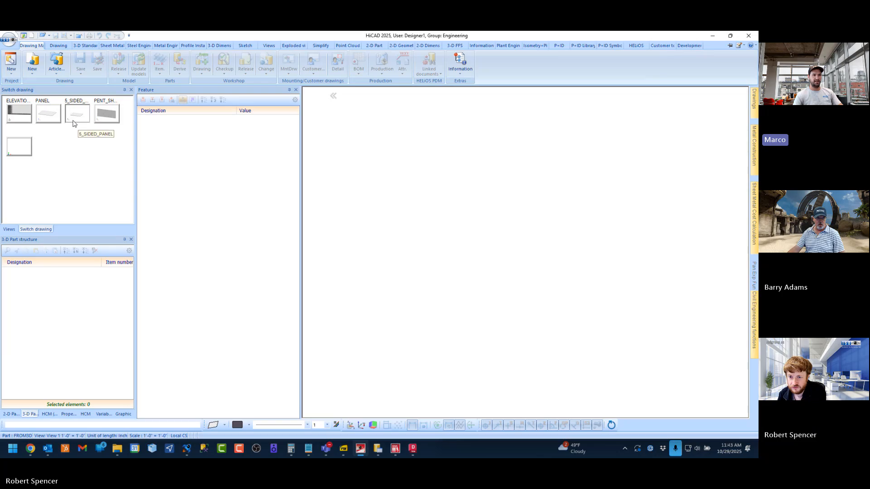
{"action": "left_click", "coordinate": [52, 115]}
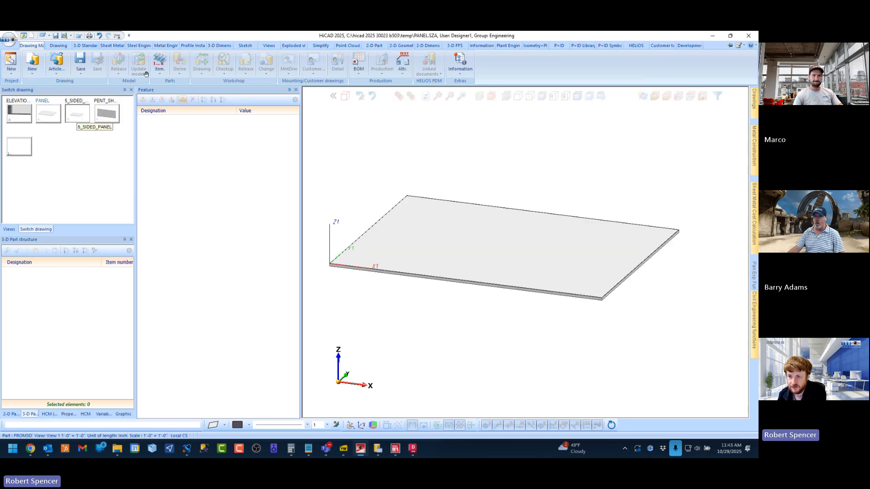
{"action": "left_click", "coordinate": [138, 45]}
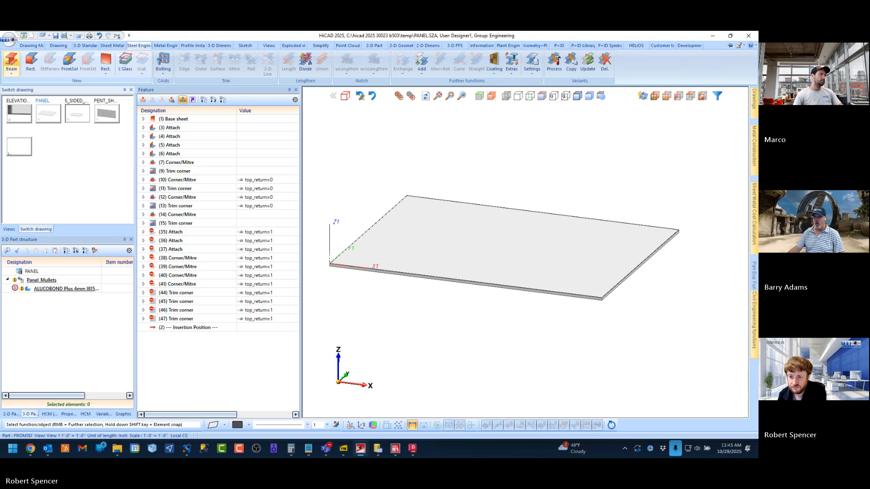
{"action": "left_click", "coordinate": [11, 61]}
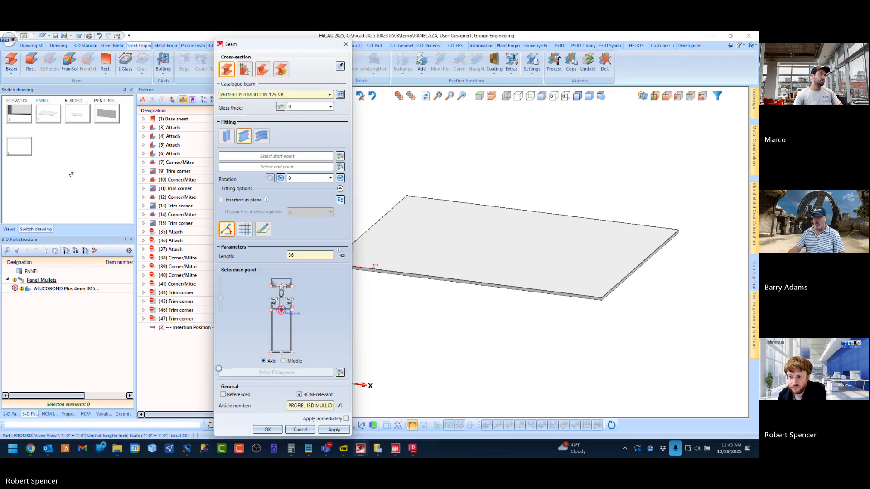
{"action": "left_click", "coordinate": [340, 95]}
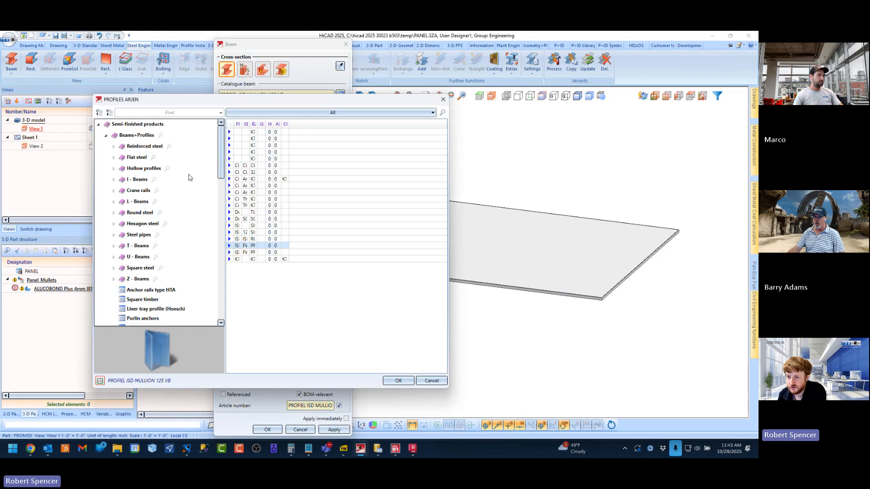
{"action": "left_click", "coordinate": [99, 112]}
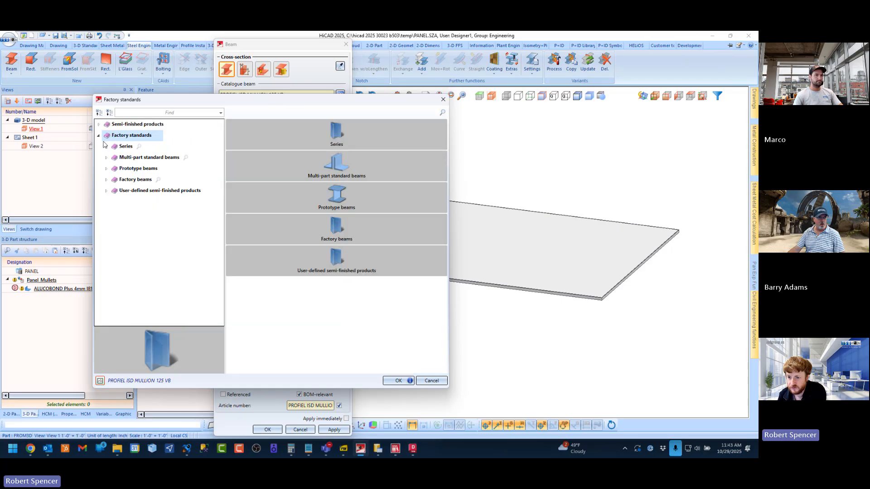
{"action": "left_click", "coordinate": [107, 147]}
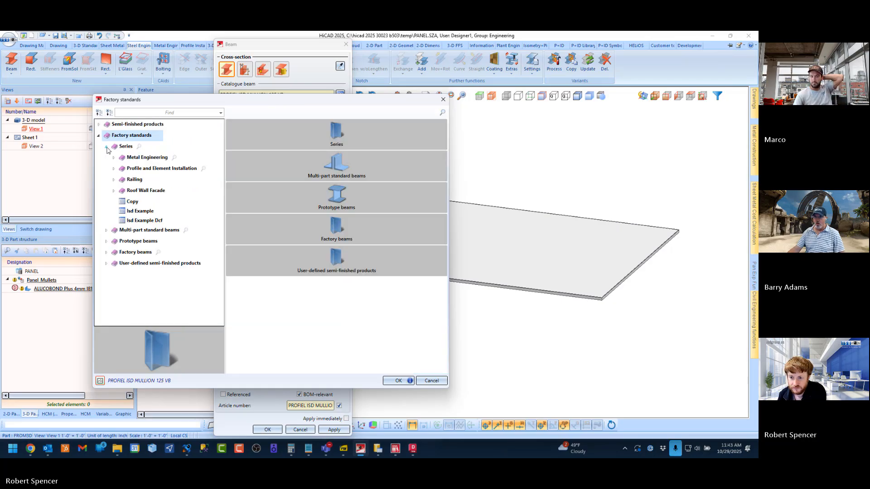
{"action": "left_click", "coordinate": [137, 212]}
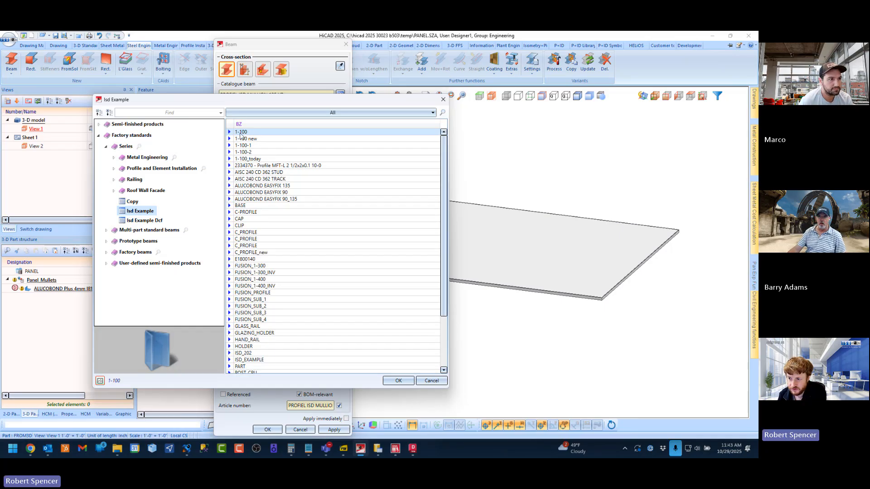
Step: Compare the previews of the Isd Example profiles 1-100, 1-100 new, 1-100-1, 1-100-2 and 1-100_today
{"action": "left_click", "coordinate": [245, 159]}
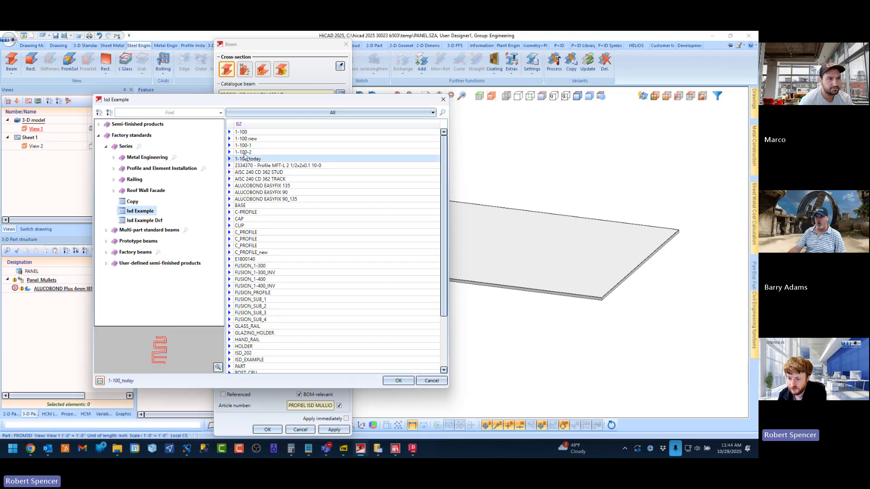
{"action": "left_click", "coordinate": [244, 153]}
{"action": "left_click", "coordinate": [245, 146]}
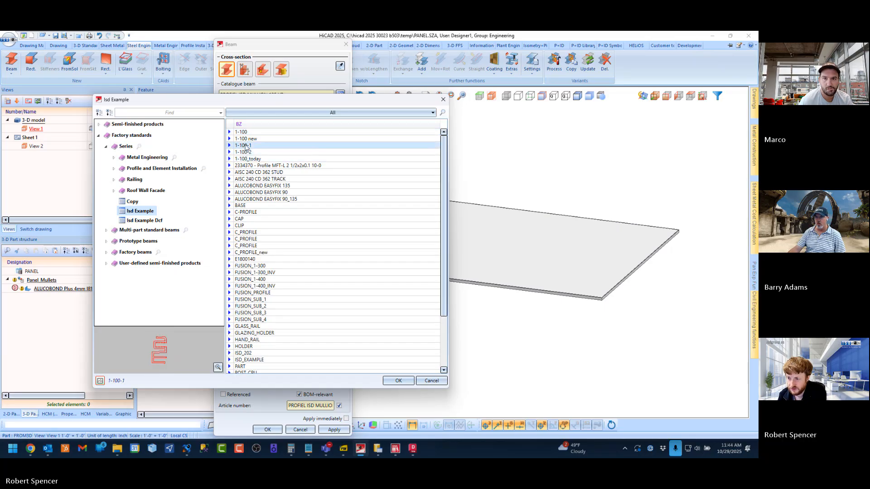
{"action": "left_click", "coordinate": [245, 140]}
{"action": "left_click", "coordinate": [246, 132]}
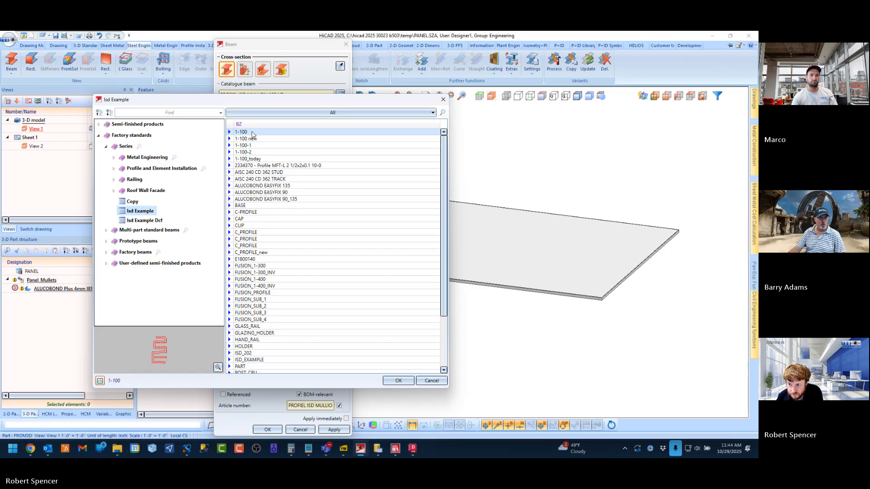
{"action": "left_click", "coordinate": [252, 139]}
{"action": "left_click", "coordinate": [251, 145]}
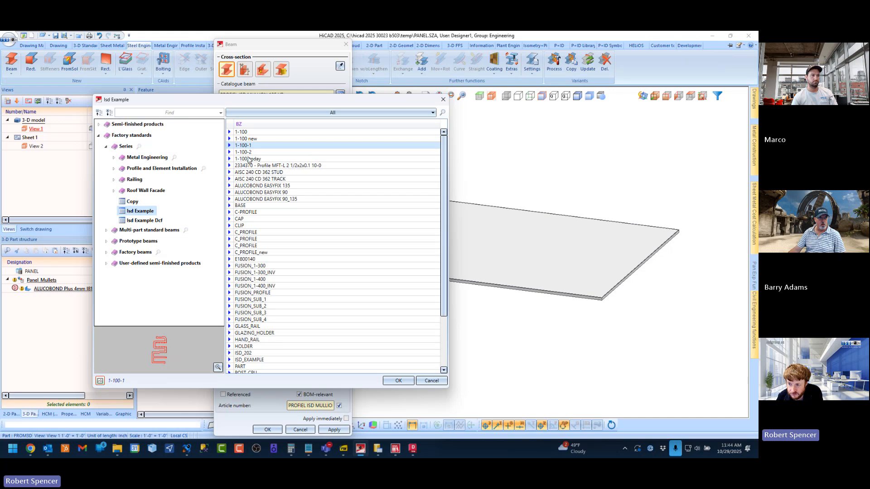
{"action": "left_click", "coordinate": [249, 153]}
{"action": "left_click", "coordinate": [248, 159]}
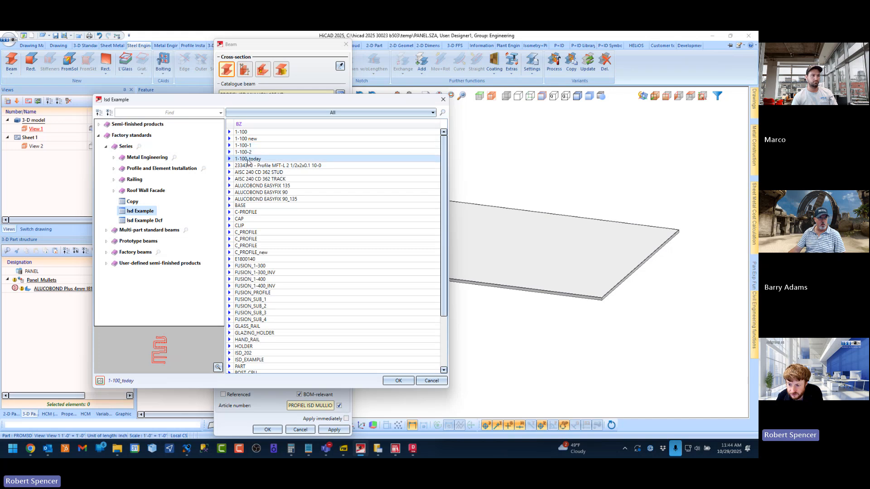
Step: Choose the 1-100 profile as the beam cross-section, examine the panel's origin corner, and cancel the beam placement
{"action": "double_click", "coordinate": [255, 135]}
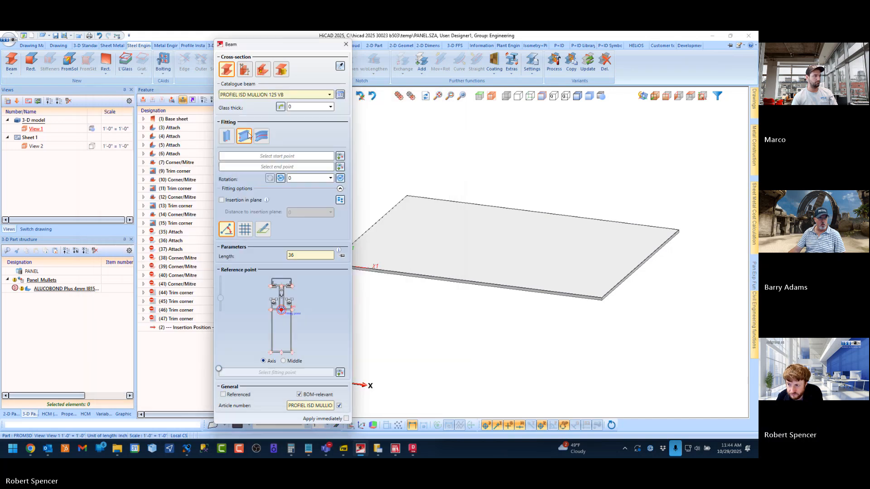
{"action": "scroll", "coordinate": [493, 273], "scroll_direction": "down", "scroll_amount": 2}
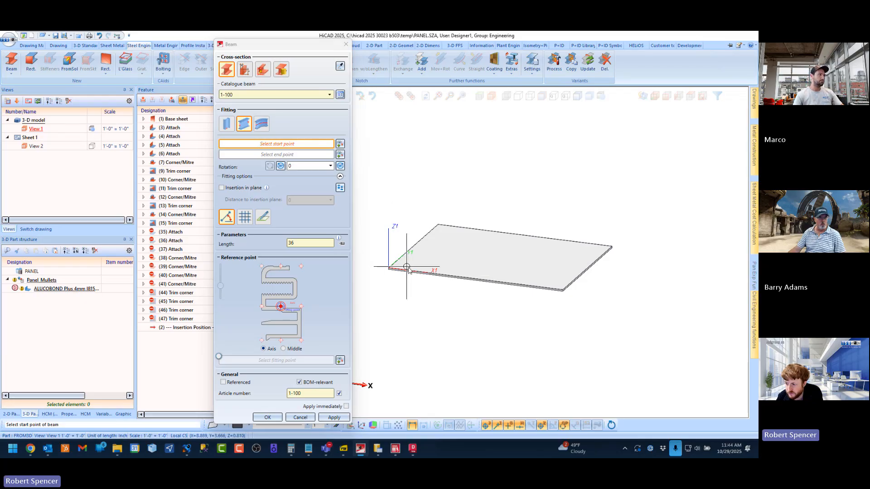
{"action": "middle_click_drag", "start_coordinate": [406, 267], "coordinate": [447, 275]}
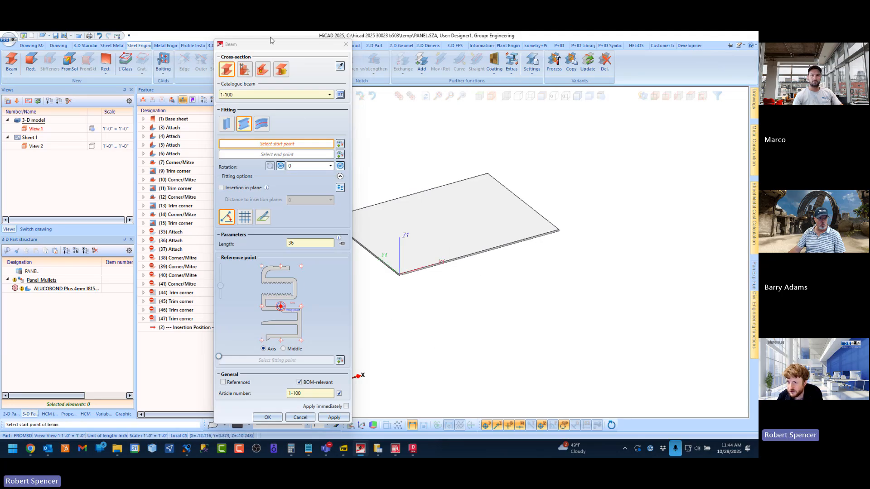
{"action": "scroll", "coordinate": [392, 288], "scroll_direction": "up", "scroll_amount": 3}
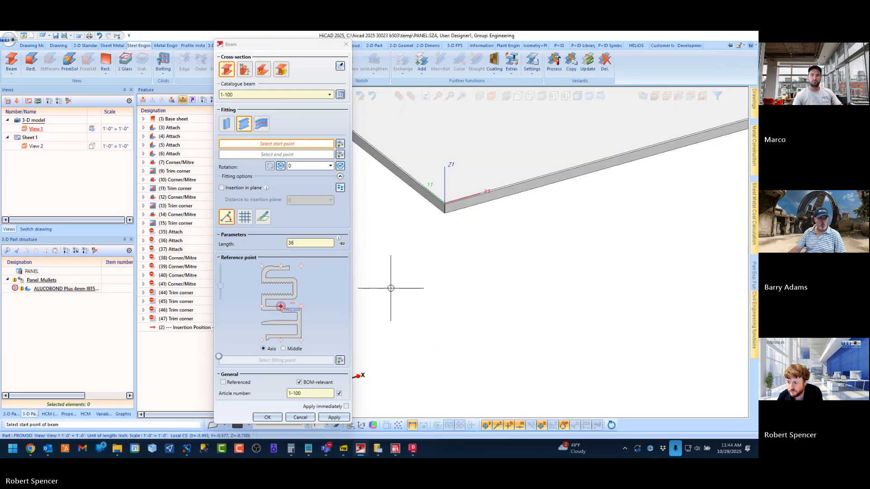
{"action": "scroll", "coordinate": [383, 290], "scroll_direction": "down", "scroll_amount": 2}
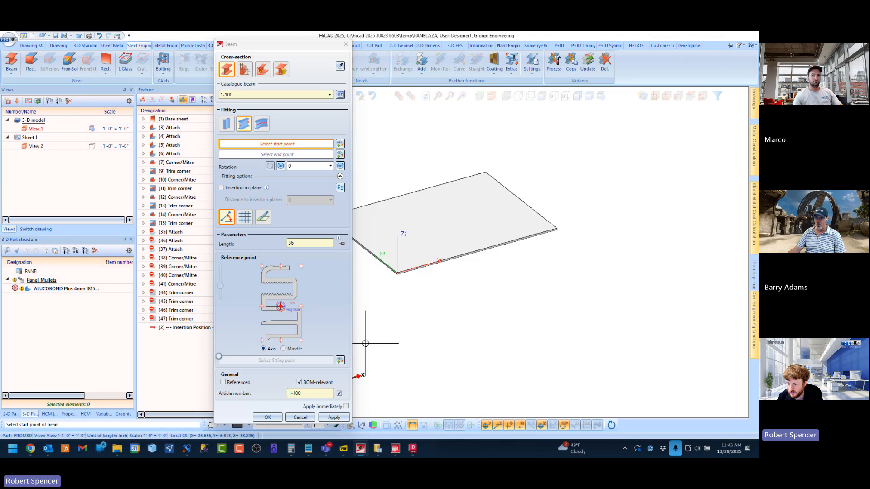
{"action": "left_click", "coordinate": [300, 418]}
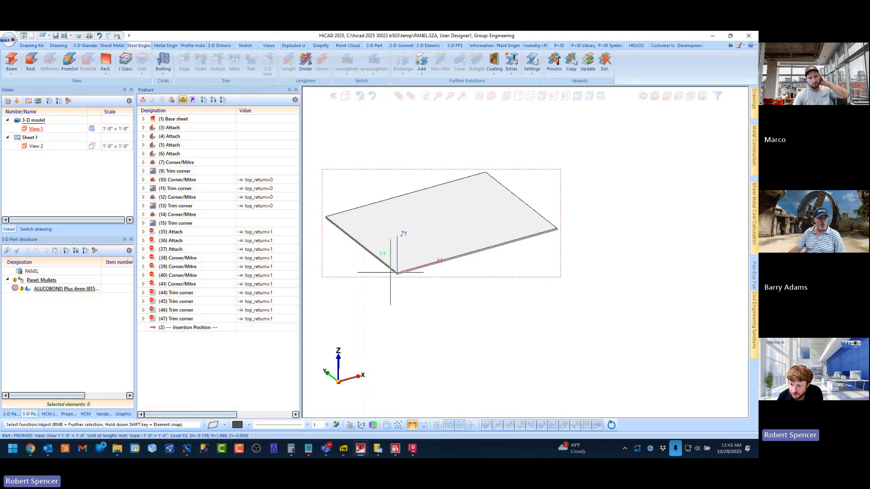
Step: Move the insertion position in the feature log to directly after the base sheet
{"action": "middle_click_drag", "start_coordinate": [404, 263], "coordinate": [399, 262]}
{"action": "scroll", "coordinate": [399, 262], "scroll_direction": "up", "scroll_amount": 5}
{"action": "scroll", "coordinate": [399, 262], "scroll_direction": "down", "scroll_amount": 6}
{"action": "scroll", "coordinate": [399, 262], "scroll_direction": "up", "scroll_amount": 1}
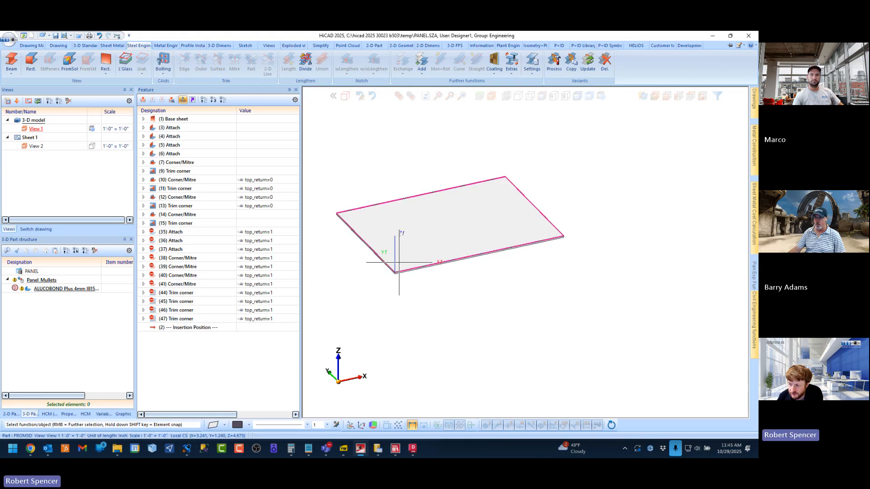
{"action": "left_click", "coordinate": [189, 329]}
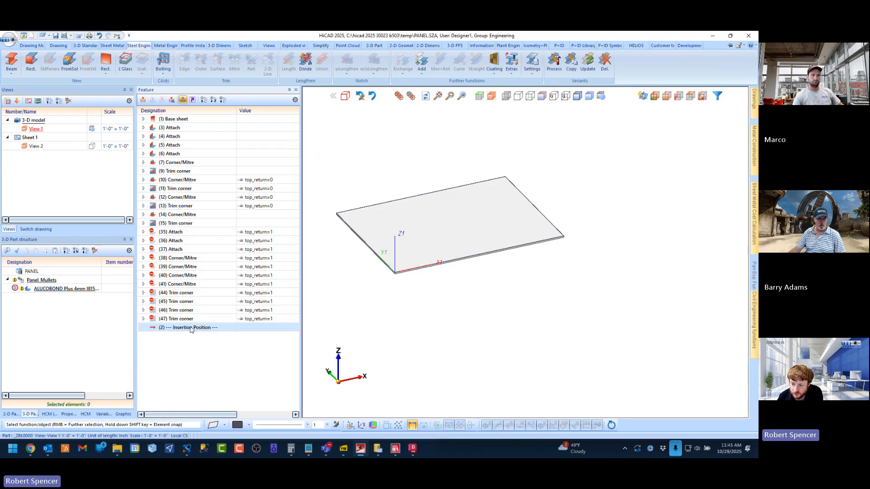
{"action": "left_click_drag", "start_coordinate": [190, 331], "coordinate": [182, 125]}
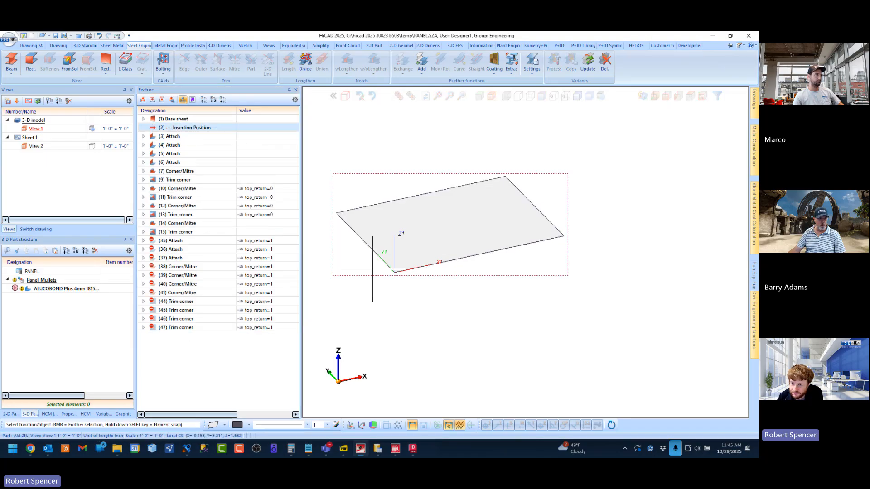
Step: Define a processing plane on the panel's large flat surface
{"action": "scroll", "coordinate": [395, 262], "scroll_direction": "up", "scroll_amount": 4}
{"action": "middle_click_drag", "start_coordinate": [420, 264], "coordinate": [412, 268]}
{"action": "scroll", "coordinate": [413, 267], "scroll_direction": "down", "scroll_amount": 3}
{"action": "scroll", "coordinate": [428, 353], "scroll_direction": "up", "scroll_amount": 1}
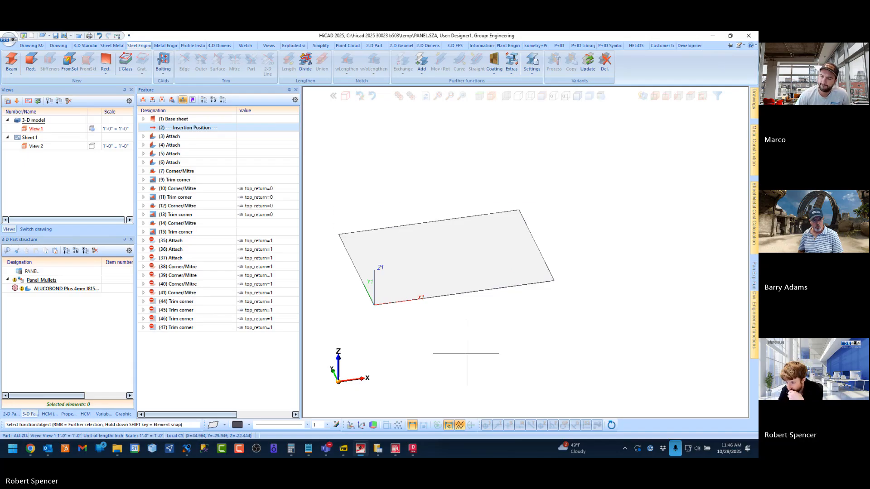
{"action": "middle_click_drag", "start_coordinate": [382, 302], "coordinate": [390, 302]}
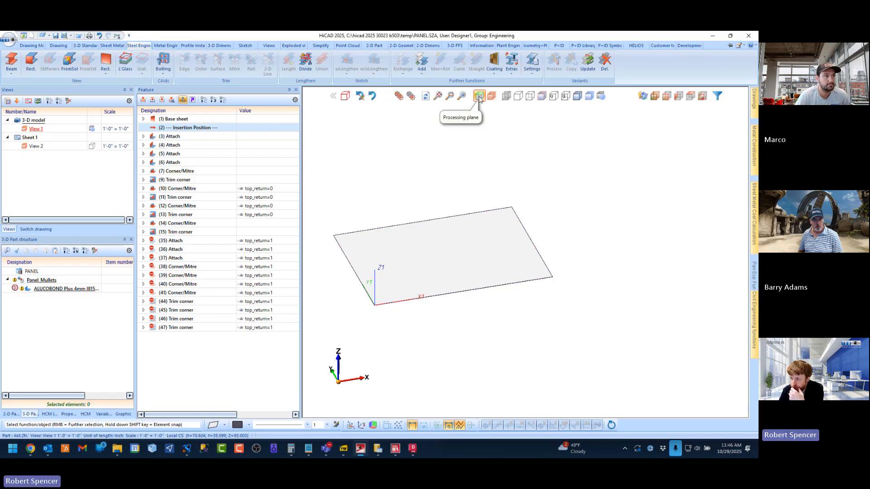
{"action": "scroll", "coordinate": [448, 209], "scroll_direction": "up", "scroll_amount": 2}
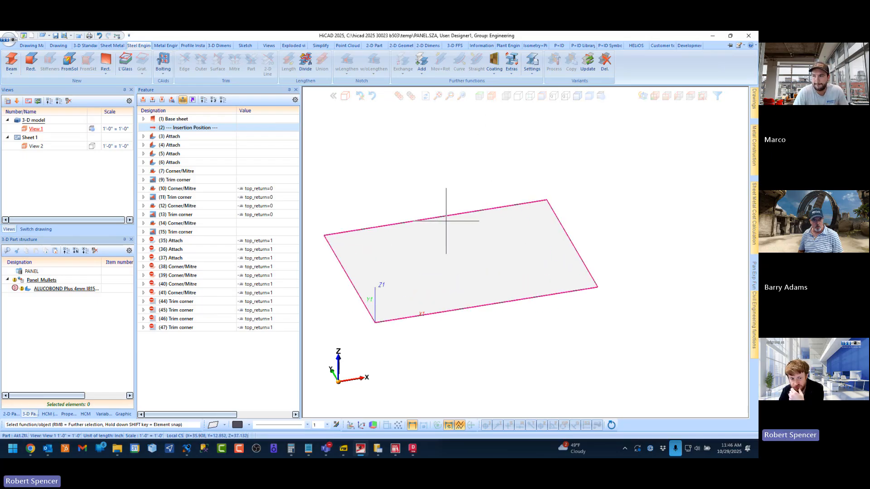
{"action": "scroll", "coordinate": [447, 221], "scroll_direction": "down", "scroll_amount": 1}
{"action": "scroll", "coordinate": [443, 242], "scroll_direction": "up", "scroll_amount": 1}
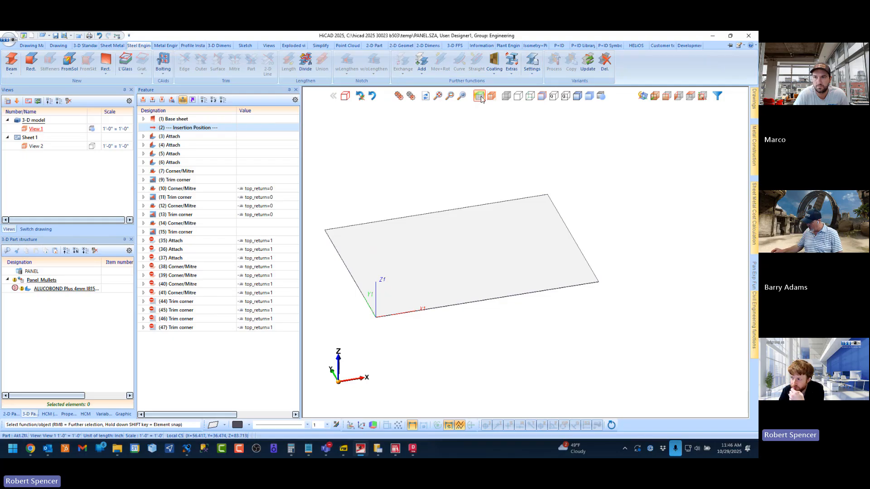
{"action": "left_click", "coordinate": [479, 96]}
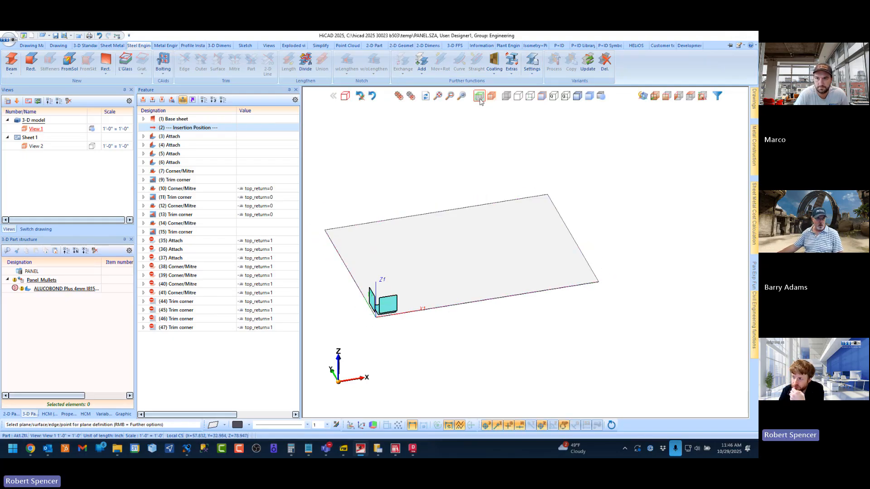
{"action": "left_click", "coordinate": [411, 304]}
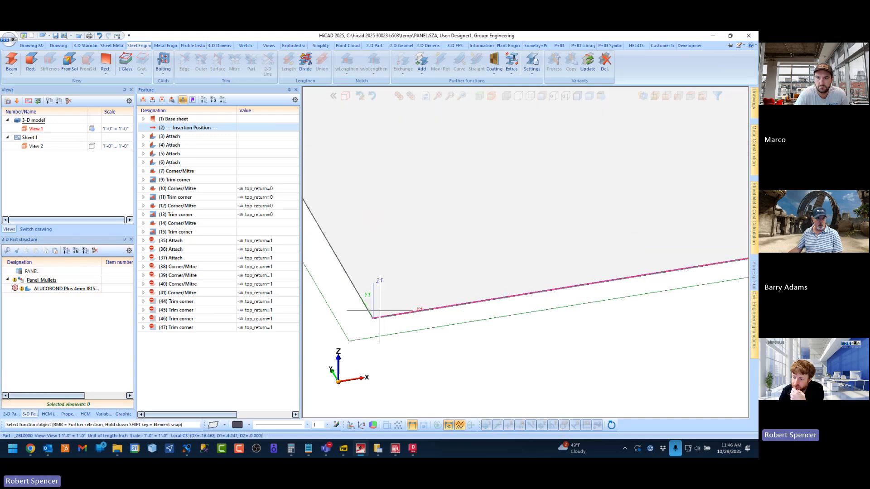
{"action": "scroll", "coordinate": [378, 325], "scroll_direction": "down", "scroll_amount": 2}
{"action": "scroll", "coordinate": [378, 325], "scroll_direction": "up", "scroll_amount": 3}
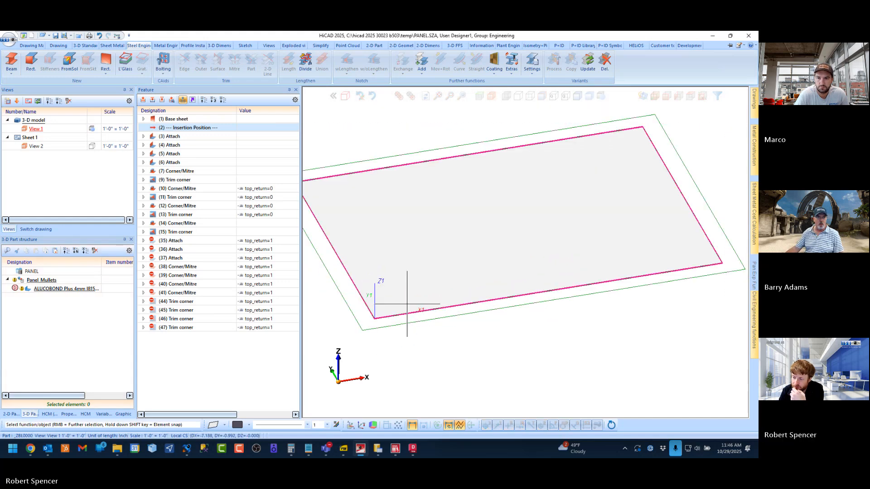
{"action": "scroll", "coordinate": [407, 304], "scroll_direction": "down", "scroll_amount": 2}
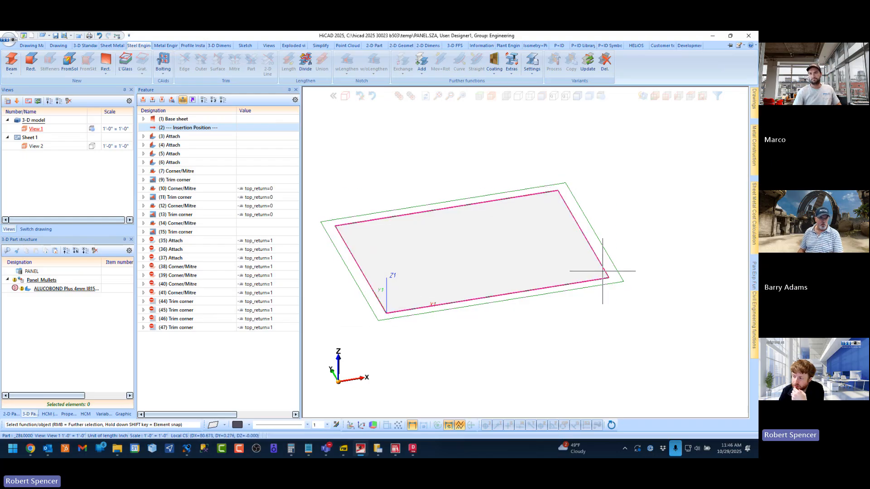
Step: Restart the processing plane definition on the same panel surface and examine the panel's origin corner against the plane outline
{"action": "left_click", "coordinate": [480, 95]}
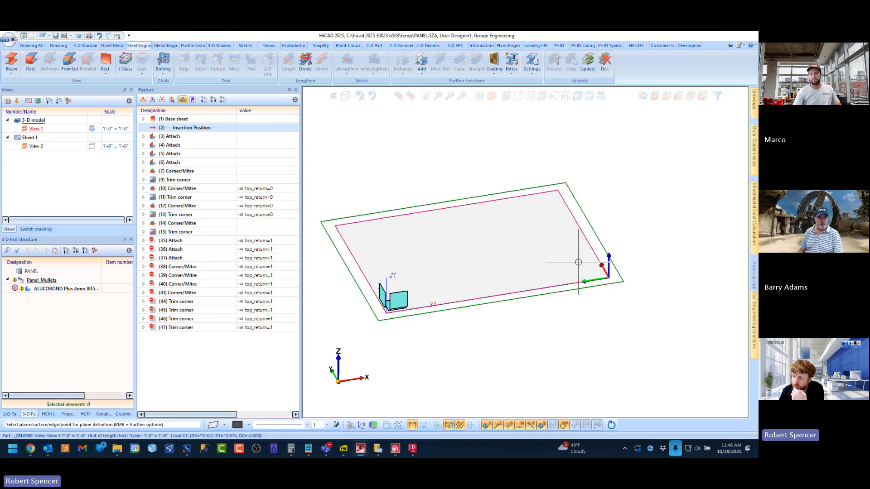
{"action": "left_click", "coordinate": [550, 199]}
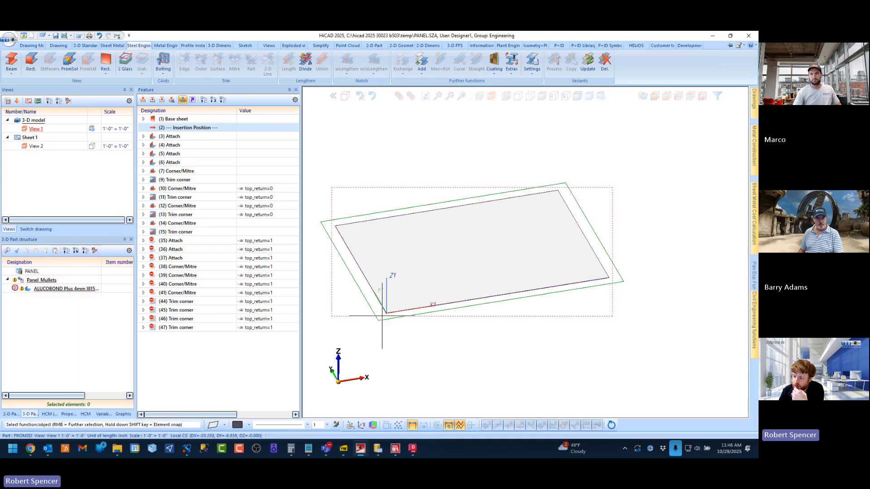
{"action": "scroll", "coordinate": [387, 313], "scroll_direction": "up", "scroll_amount": 5}
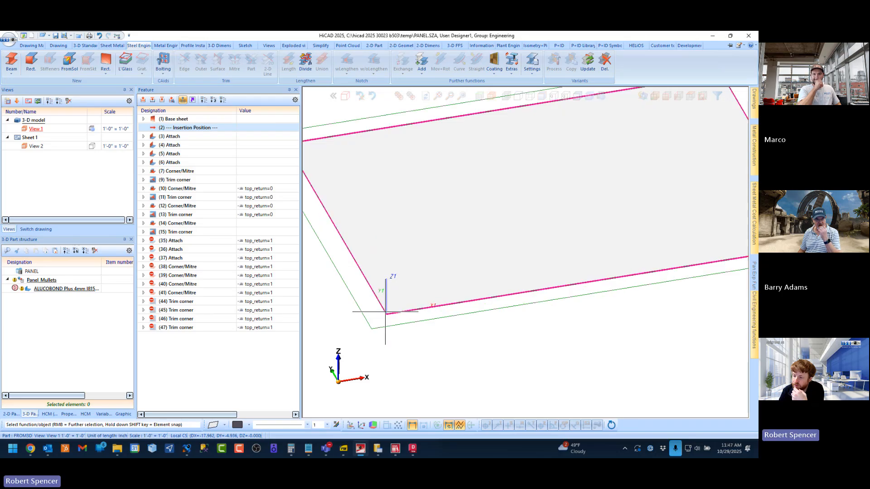
{"action": "scroll", "coordinate": [383, 312], "scroll_direction": "down", "scroll_amount": 5}
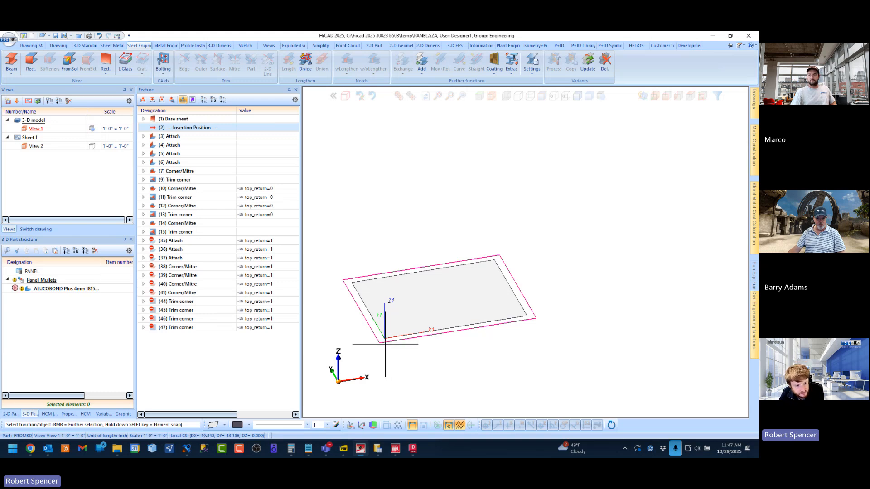
{"action": "scroll", "coordinate": [386, 346], "scroll_direction": "up", "scroll_amount": 5}
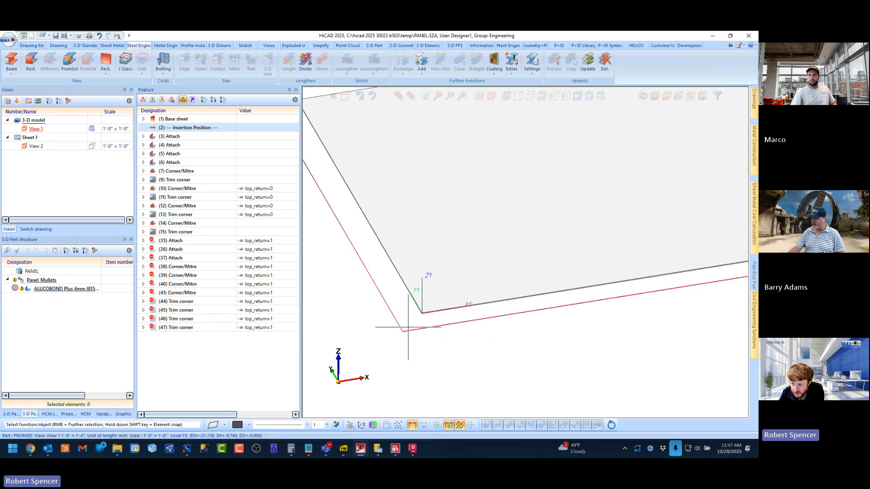
{"action": "scroll", "coordinate": [404, 318], "scroll_direction": "down", "scroll_amount": 5}
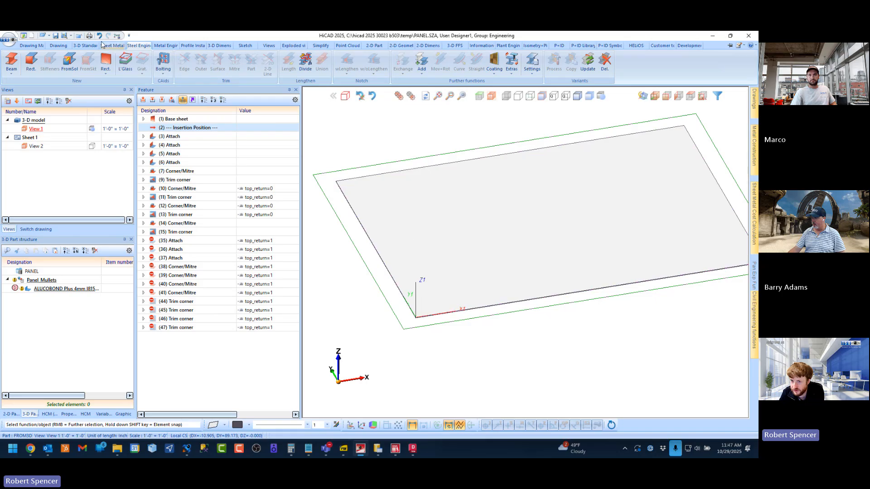
Step: Look through the coordinate system functions for the fitting coordinate system commands and close the list without choosing one
{"action": "left_click", "coordinate": [59, 45]}
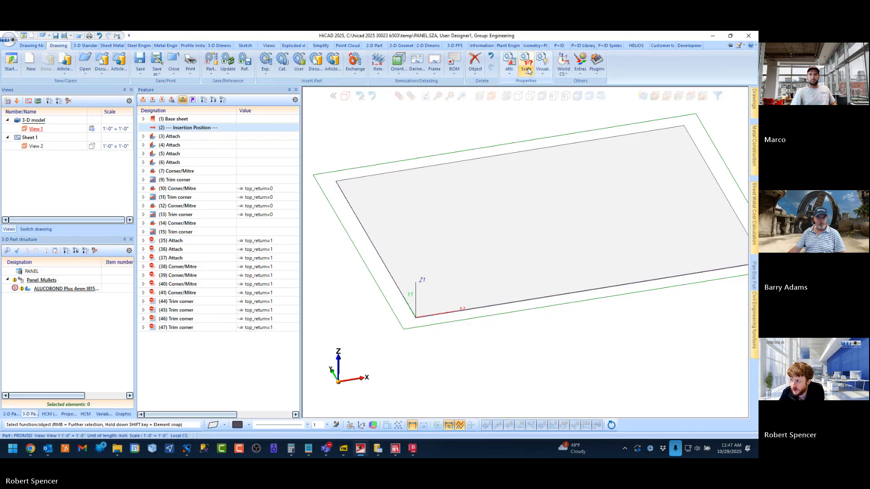
{"action": "left_click", "coordinate": [567, 74]}
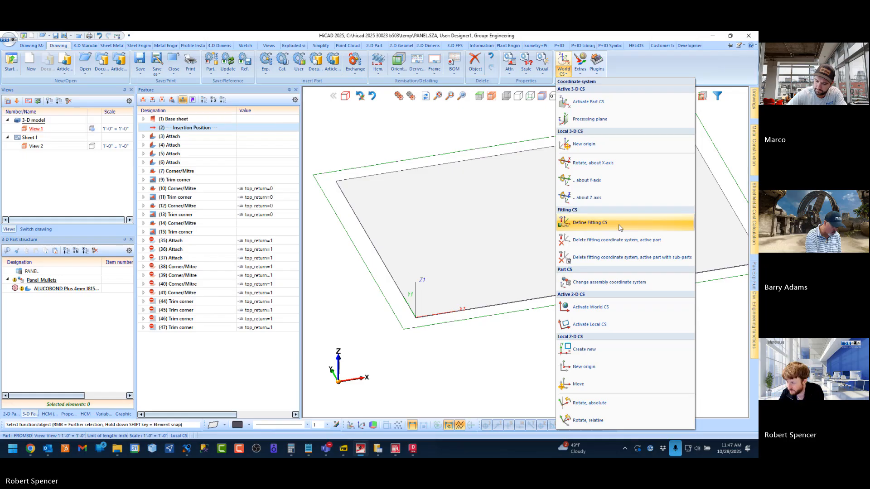
{"action": "left_click", "coordinate": [423, 354]}
Step: Switch to the PDF viewer, skim the Element Installation Training Book back from page 97 towards its beginning, and minimize the viewer
{"action": "left_click", "coordinate": [344, 449]}
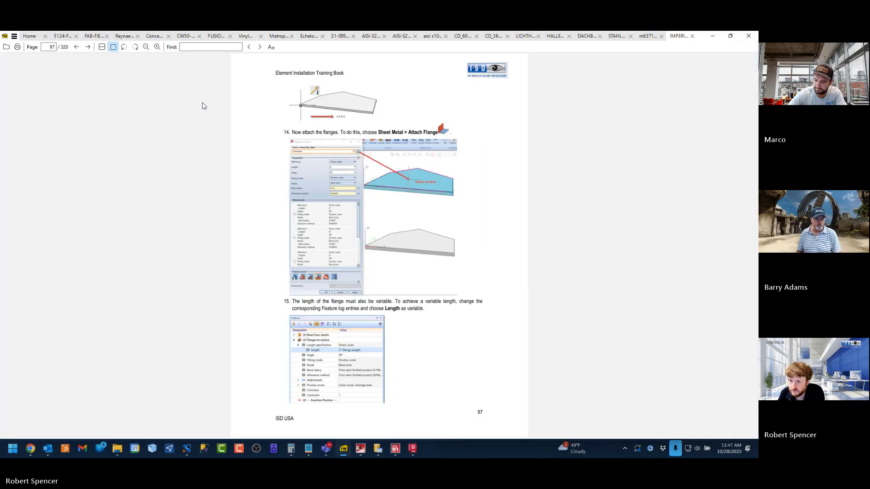
{"action": "scroll", "coordinate": [241, 184], "scroll_direction": "up", "scroll_amount": 20}
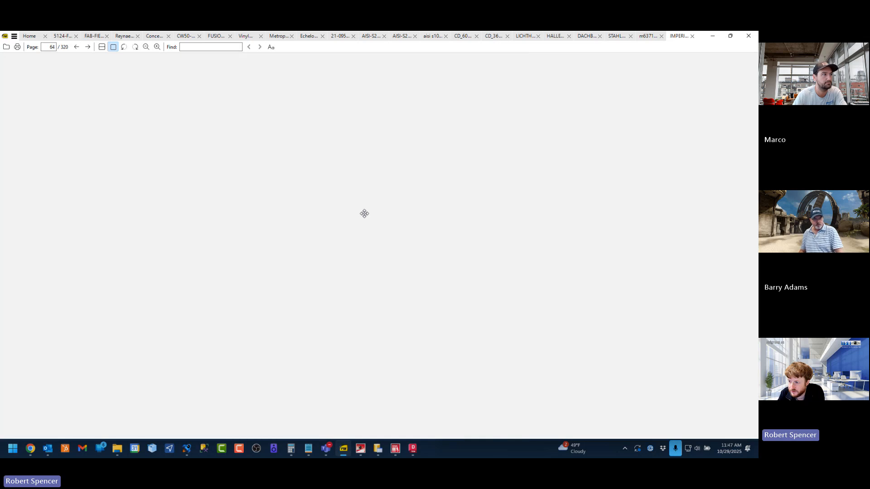
{"action": "scroll", "coordinate": [364, 213], "scroll_direction": "up", "scroll_amount": 20}
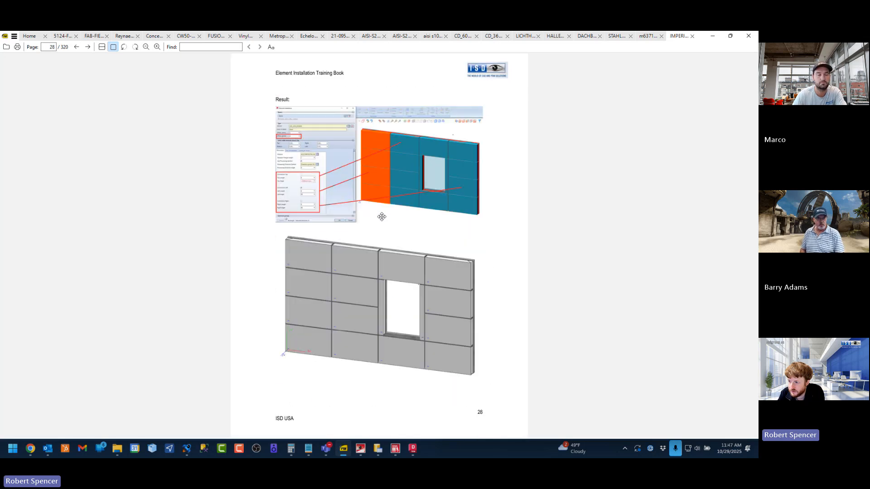
{"action": "scroll", "coordinate": [382, 217], "scroll_direction": "up", "scroll_amount": 2}
{"action": "left_click", "coordinate": [713, 36]}
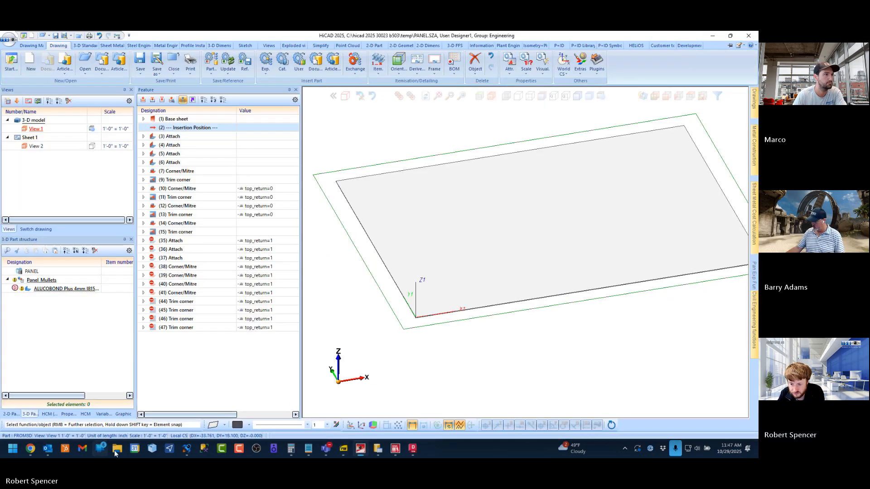
Step: Open usa panel step by step Rev 2.pdf from the Mullets Aluminum Training Material's Element Installation folder in File Explorer
{"action": "left_click", "coordinate": [116, 453]}
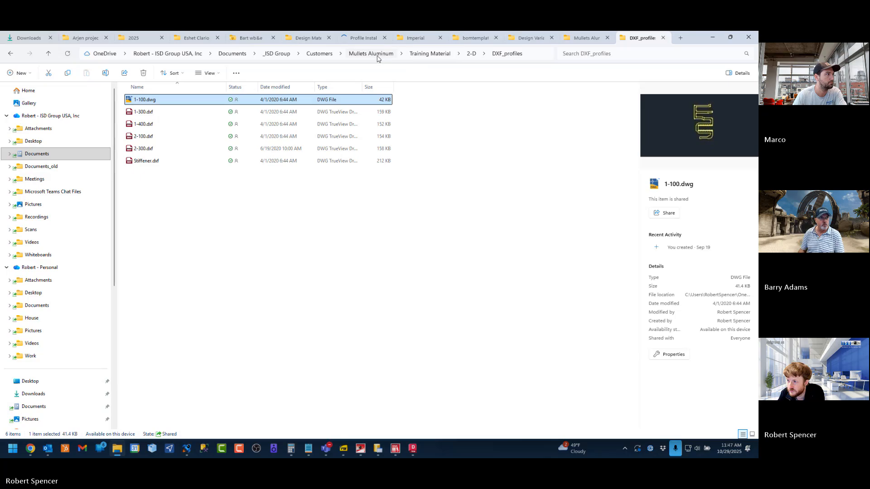
{"action": "left_click", "coordinate": [376, 55]}
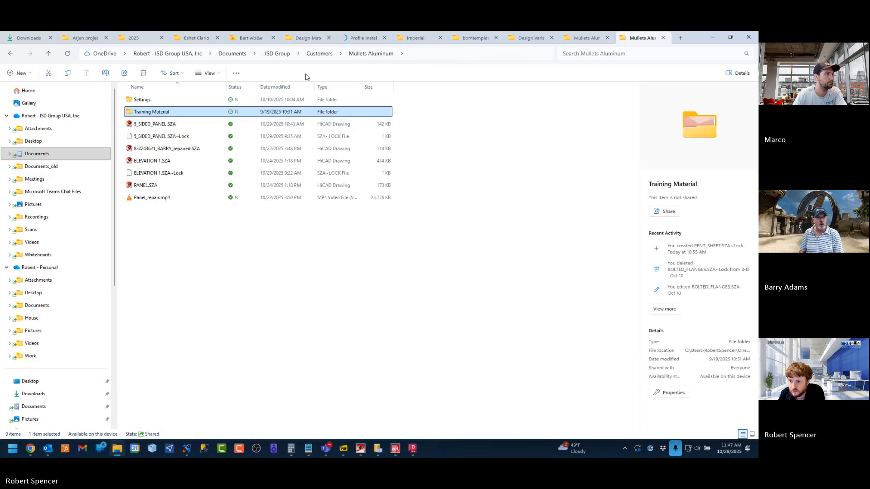
{"action": "double_click", "coordinate": [173, 113]}
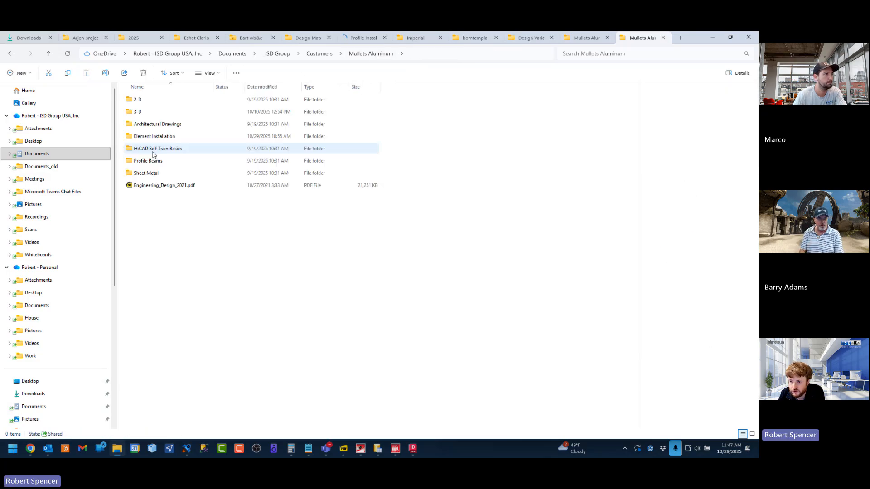
{"action": "double_click", "coordinate": [153, 140]}
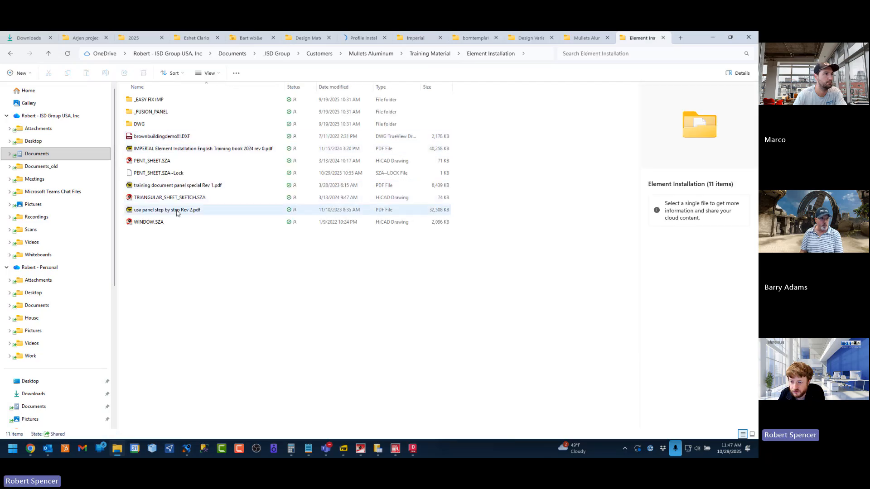
{"action": "left_click", "coordinate": [151, 214]}
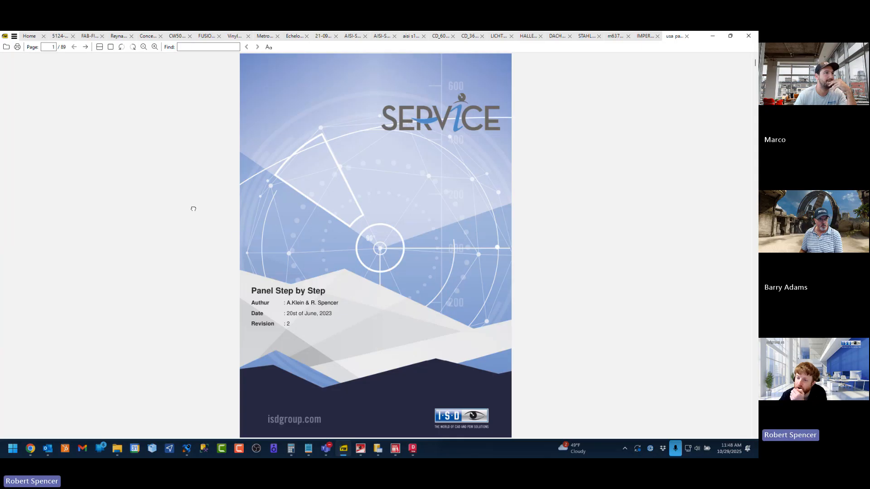
Step: Show the Panel Step by Step guide one page at a time, review its fitting-point and part-variable instructions, and return to the cover
{"action": "left_click", "coordinate": [111, 46]}
{"action": "scroll", "coordinate": [341, 229], "scroll_direction": "down", "scroll_amount": 10}
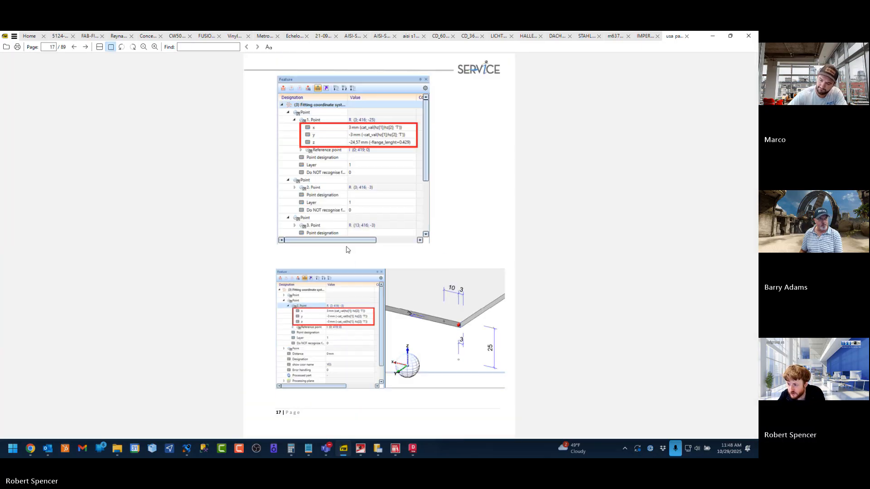
{"action": "scroll", "coordinate": [348, 247], "scroll_direction": "up", "scroll_amount": 16}
{"action": "scroll", "coordinate": [355, 244], "scroll_direction": "down", "scroll_amount": 6}
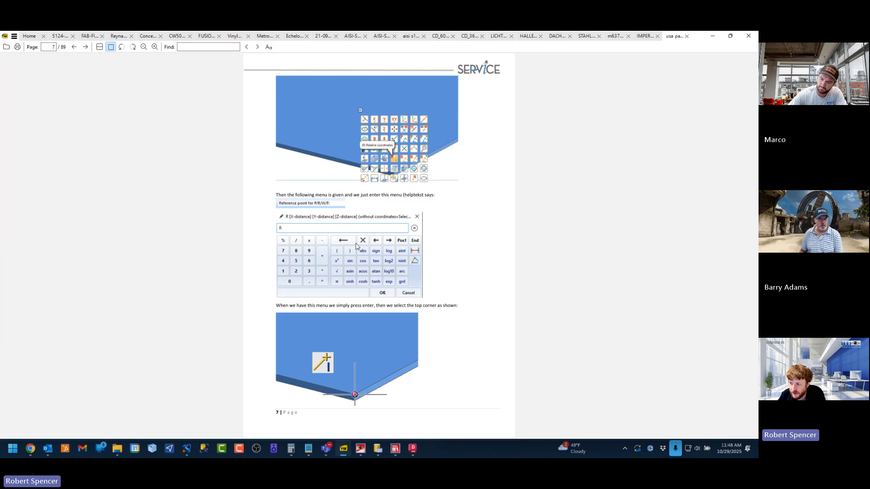
{"action": "scroll", "coordinate": [358, 246], "scroll_direction": "down", "scroll_amount": 5}
{"action": "scroll", "coordinate": [372, 247], "scroll_direction": "down", "scroll_amount": 2}
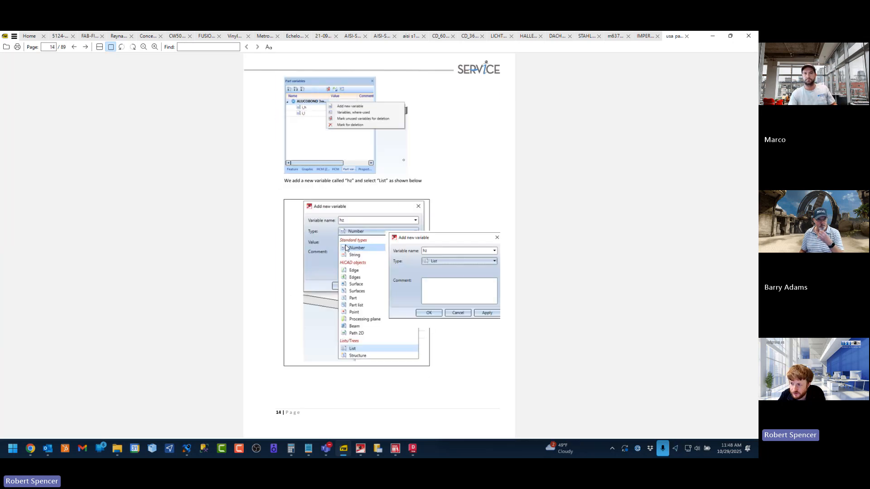
{"action": "scroll", "coordinate": [345, 248], "scroll_direction": "down", "scroll_amount": 2}
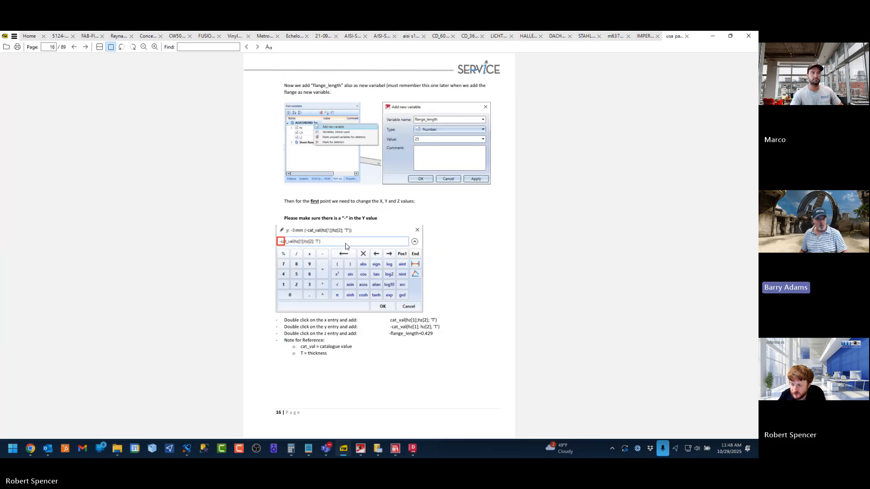
{"action": "scroll", "coordinate": [346, 247], "scroll_direction": "up", "scroll_amount": 2}
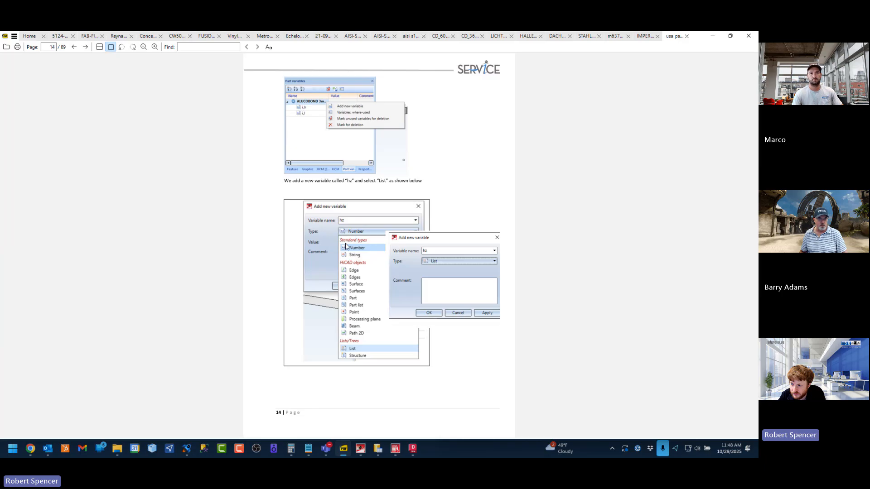
{"action": "scroll", "coordinate": [345, 246], "scroll_direction": "up", "scroll_amount": 13}
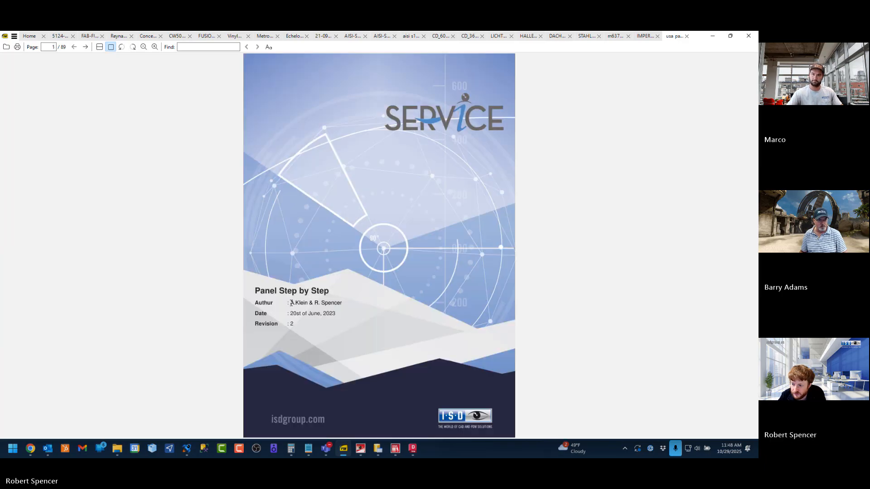
{"action": "left_click", "coordinate": [300, 303]}
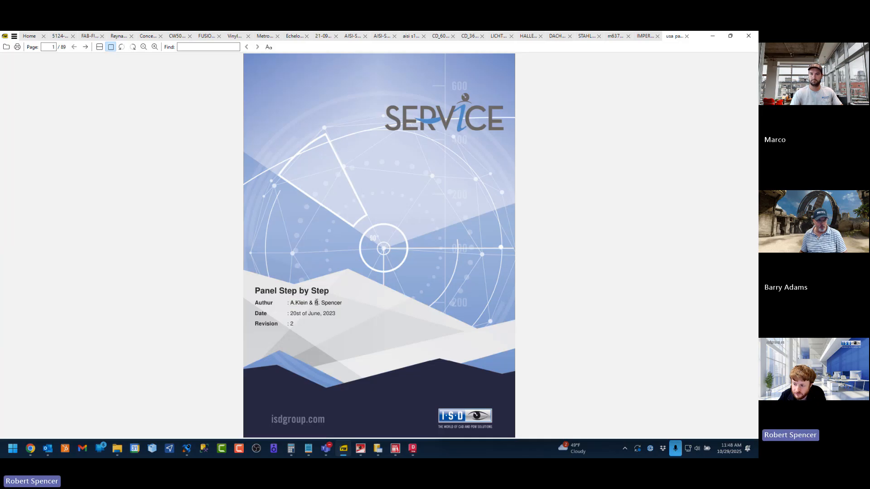
Step: Page through the Panel Step by Step guide from the cover to the profile part-positioning illustrations on page 45
{"action": "left_click_drag", "start_coordinate": [317, 303], "coordinate": [344, 303]}
{"action": "left_click", "coordinate": [499, 298]}
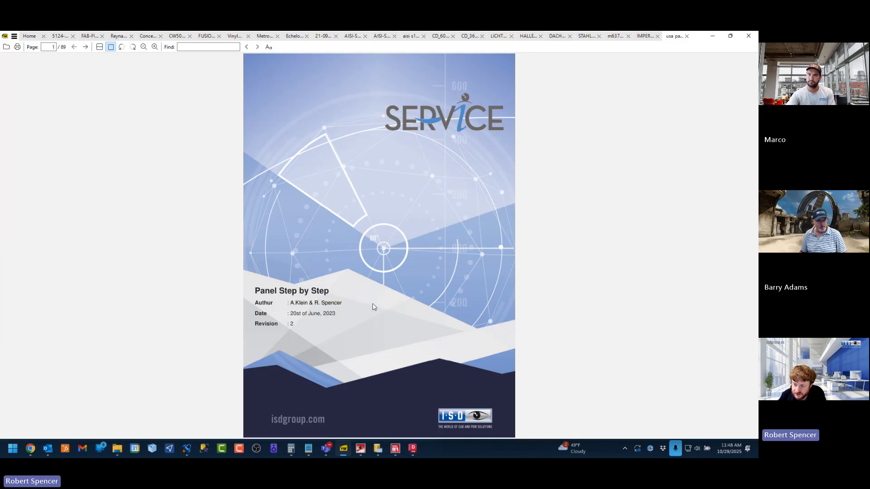
{"action": "scroll", "coordinate": [374, 307], "scroll_direction": "down", "scroll_amount": 5}
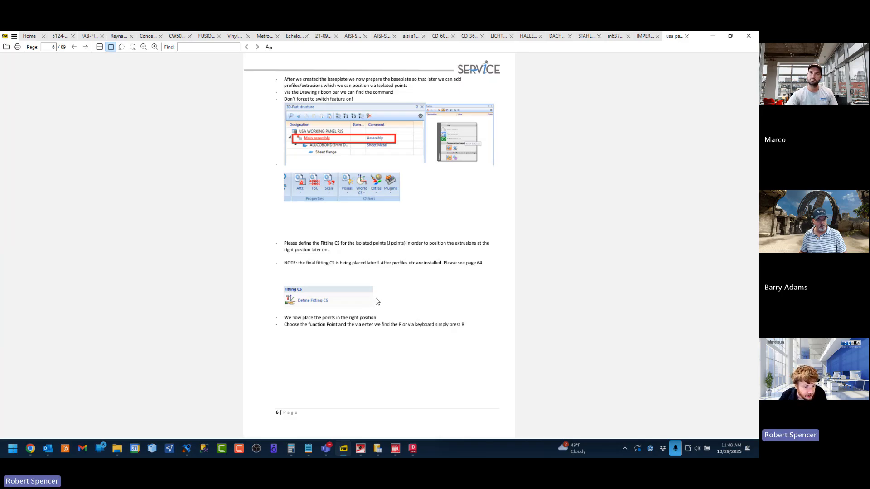
{"action": "scroll", "coordinate": [367, 242], "scroll_direction": "down", "scroll_amount": 13}
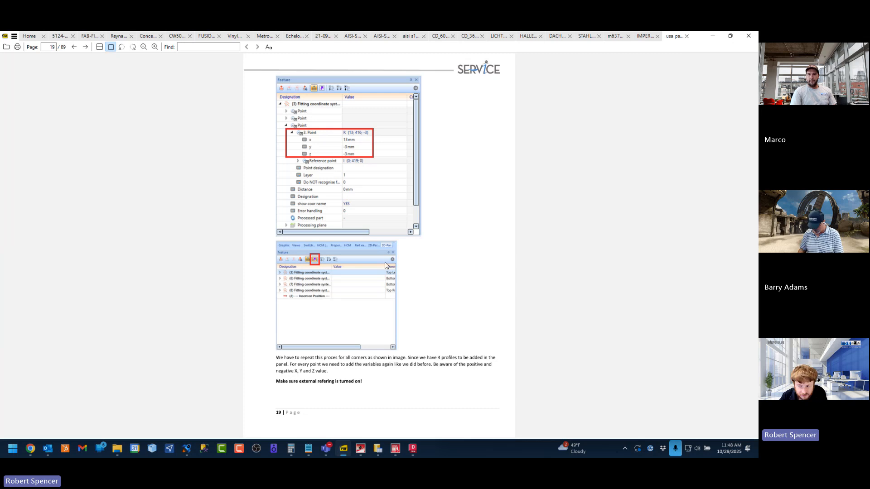
{"action": "scroll", "coordinate": [387, 266], "scroll_direction": "down", "scroll_amount": 5}
{"action": "scroll", "coordinate": [411, 252], "scroll_direction": "down", "scroll_amount": 12}
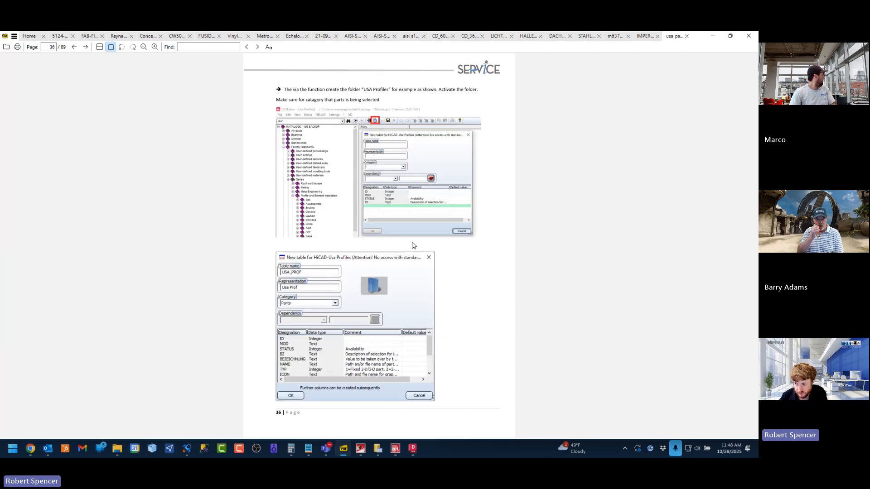
{"action": "scroll", "coordinate": [412, 247], "scroll_direction": "down", "scroll_amount": 8}
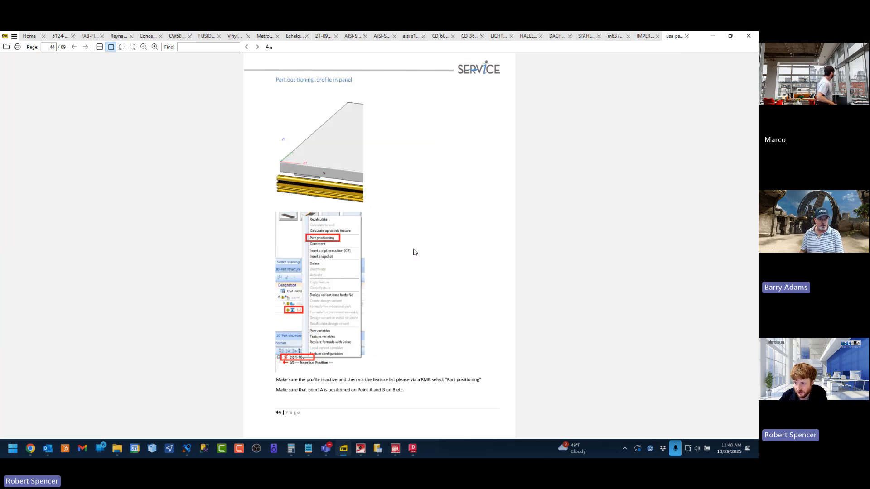
{"action": "scroll", "coordinate": [415, 252], "scroll_direction": "up", "scroll_amount": 1}
{"action": "scroll", "coordinate": [415, 253], "scroll_direction": "down", "scroll_amount": 2}
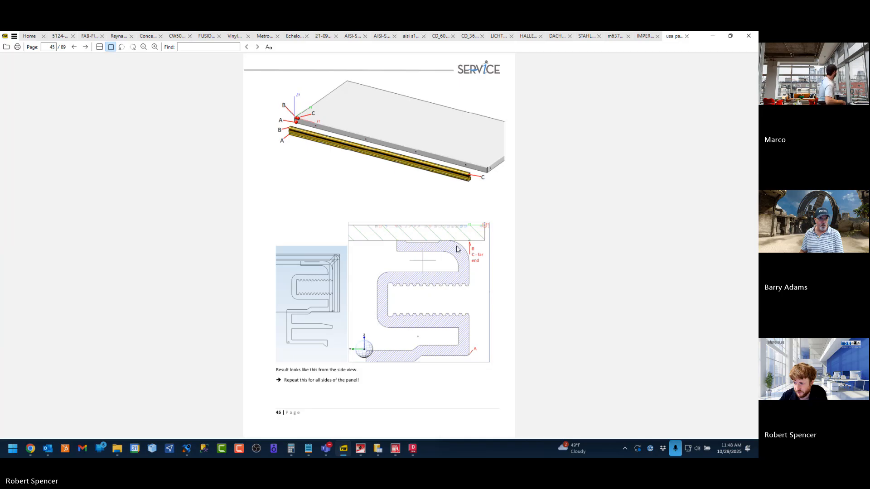
{"action": "scroll", "coordinate": [453, 233], "scroll_direction": "down", "scroll_amount": 1}
{"action": "scroll", "coordinate": [385, 229], "scroll_direction": "up", "scroll_amount": 1}
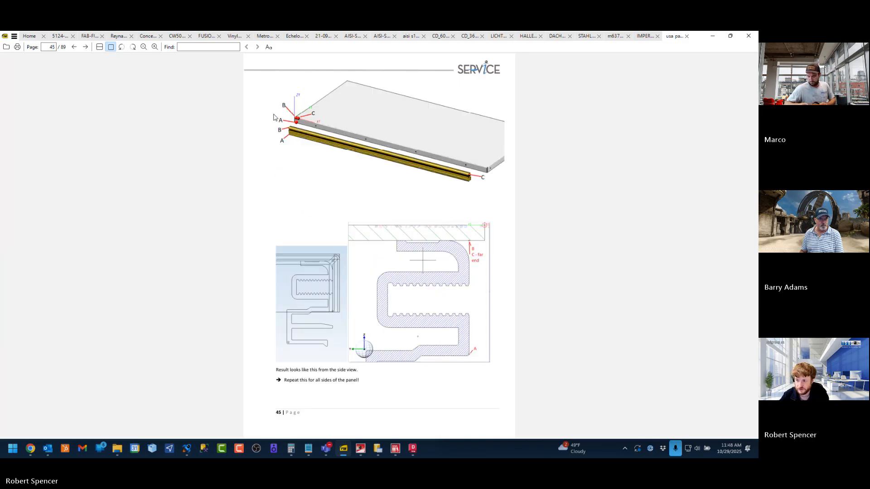
Step: Examine an enlarged view of the A, B and C fitting points on page 45's panel and profile, and switch back to HiCAD
{"action": "scroll", "coordinate": [274, 118], "scroll_direction": "up", "scroll_amount": 6, "text": "ctrl"}
{"action": "left_click_drag", "start_coordinate": [239, 170], "coordinate": [314, 248]}
{"action": "scroll", "coordinate": [194, 233], "scroll_direction": "down", "scroll_amount": 1, "text": "ctrl"}
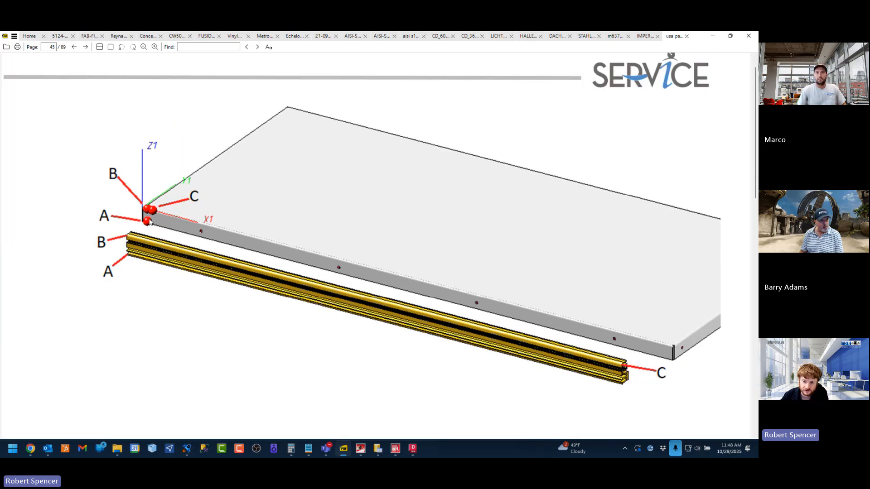
{"action": "scroll", "coordinate": [639, 333], "scroll_direction": "down", "scroll_amount": 1}
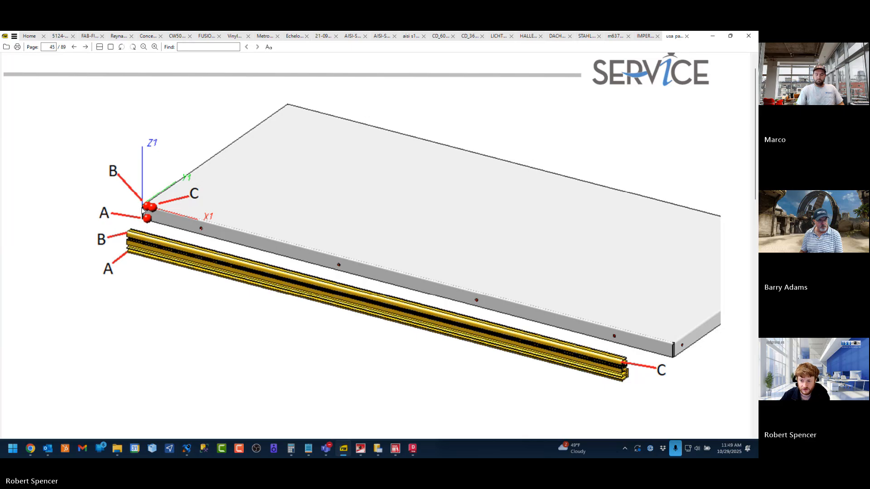
{"action": "scroll", "coordinate": [142, 210], "scroll_direction": "up", "scroll_amount": 1, "text": "ctrl"}
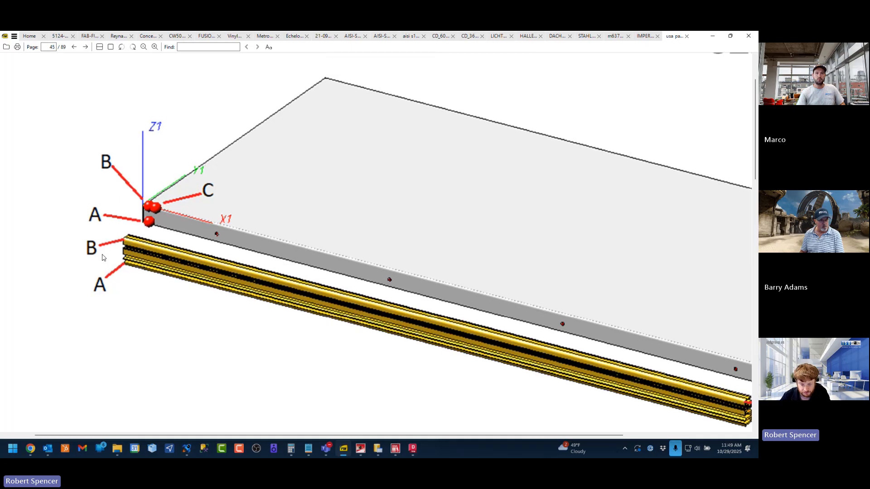
{"action": "scroll", "coordinate": [102, 255], "scroll_direction": "down", "scroll_amount": 3, "text": "ctrl"}
{"action": "scroll", "coordinate": [102, 255], "scroll_direction": "up", "scroll_amount": 2, "text": "ctrl"}
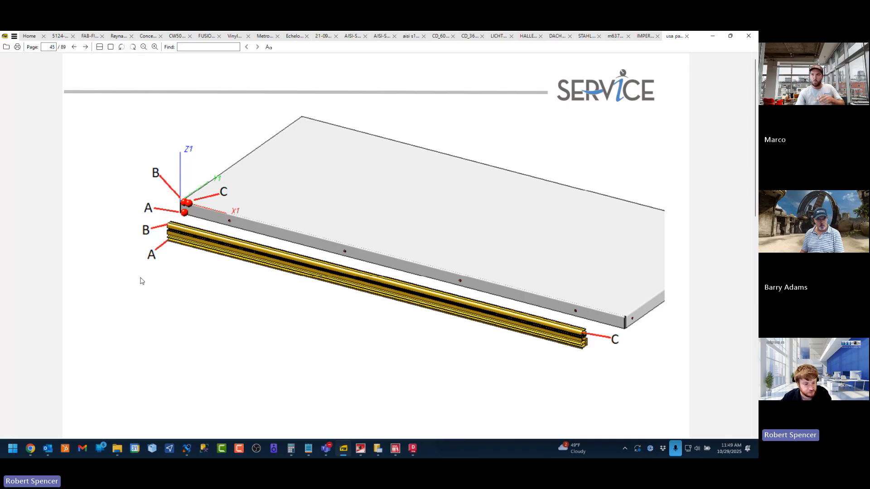
{"action": "left_click", "coordinate": [360, 449]}
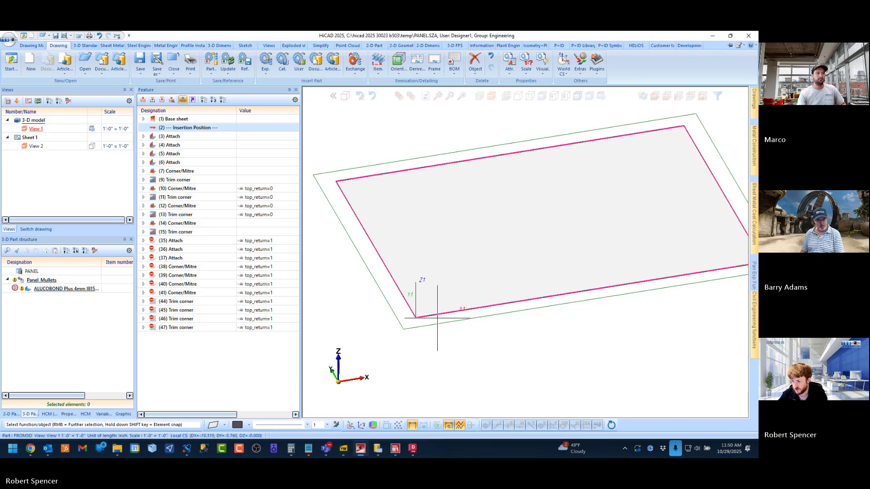
{"action": "left_click", "coordinate": [561, 76]}
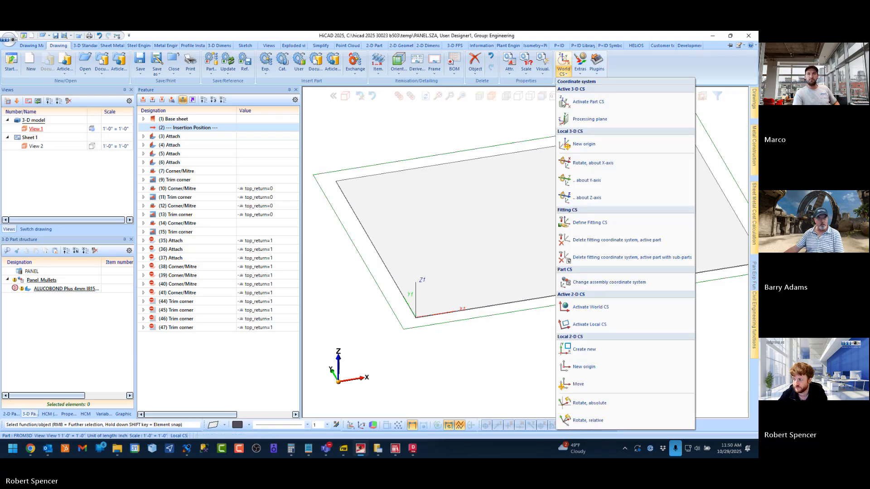
{"action": "left_click", "coordinate": [578, 224]}
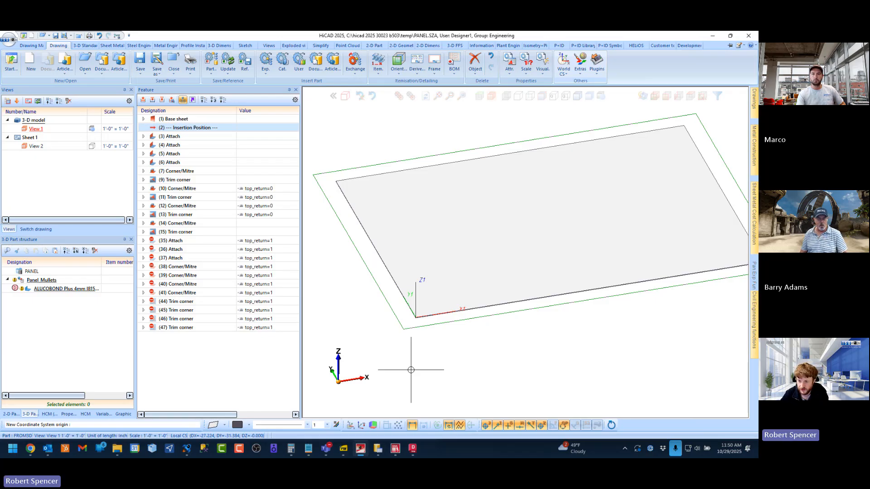
{"action": "scroll", "coordinate": [417, 331], "scroll_direction": "up", "scroll_amount": 3}
{"action": "scroll", "coordinate": [424, 312], "scroll_direction": "down", "scroll_amount": 1}
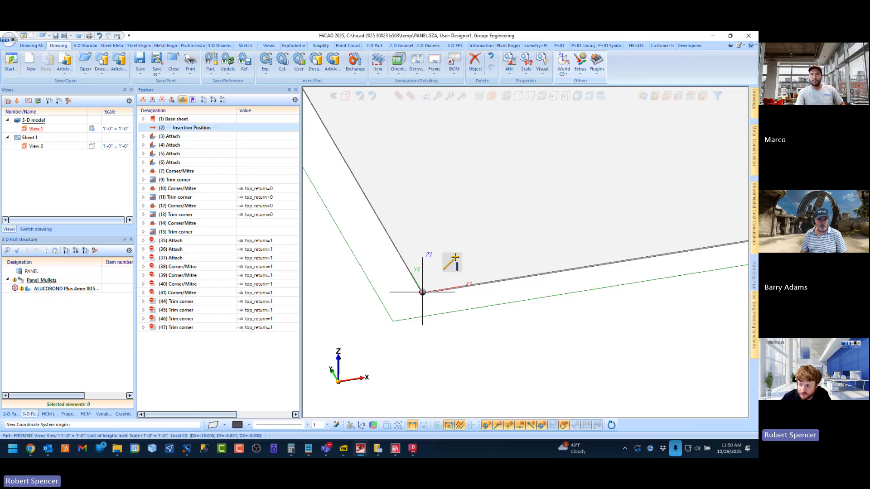
{"action": "scroll", "coordinate": [418, 295], "scroll_direction": "up", "scroll_amount": 2}
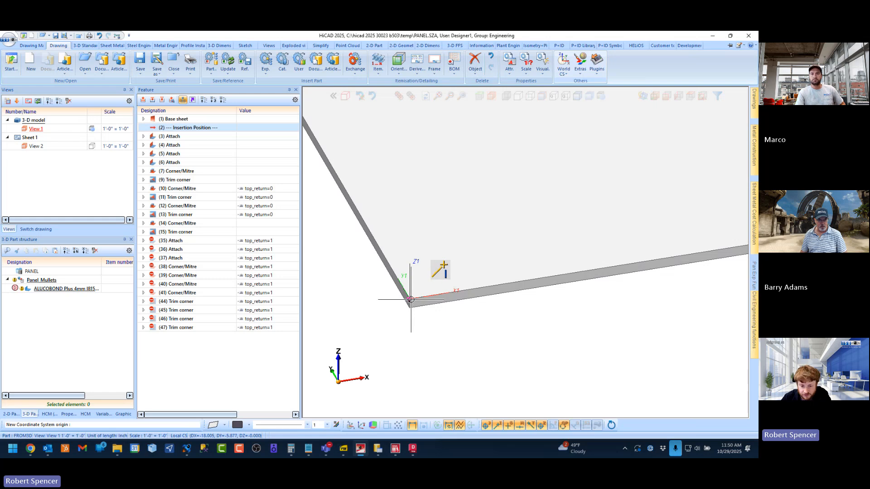
{"action": "scroll", "coordinate": [411, 300], "scroll_direction": "up", "scroll_amount": 1}
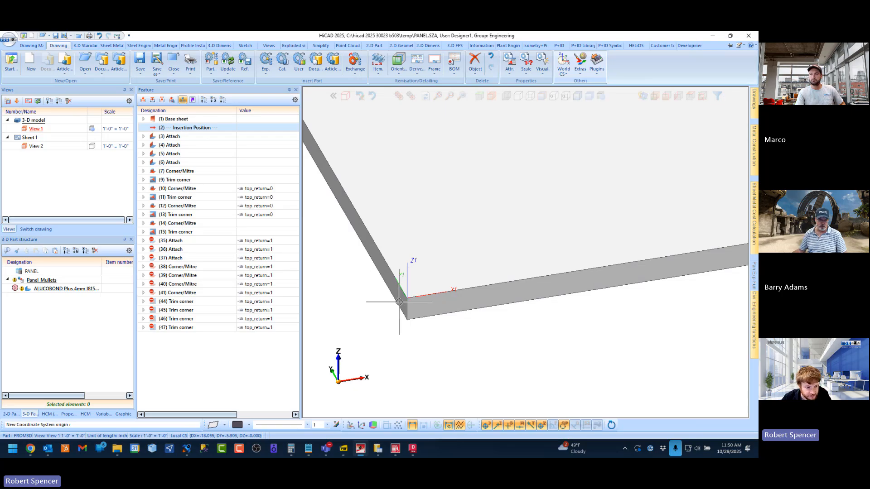
{"action": "scroll", "coordinate": [446, 286], "scroll_direction": "down", "scroll_amount": 3}
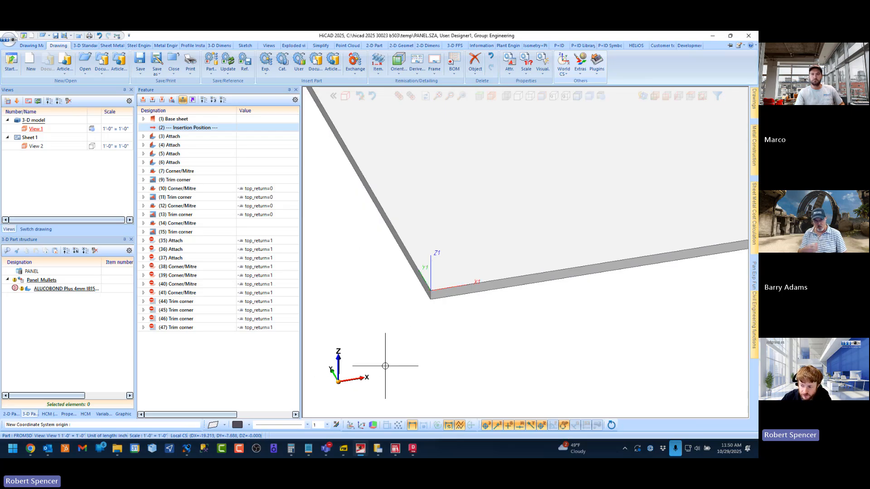
{"action": "key", "text": "Escape"}
{"action": "scroll", "coordinate": [373, 340], "scroll_direction": "down", "scroll_amount": 5}
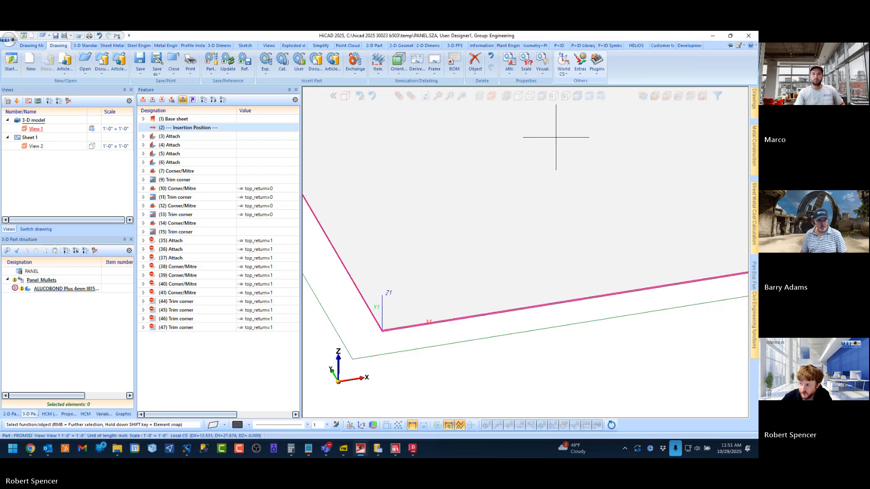
Step: Define a fitting coordinate system on the panel using absolute coordinates: origin 0 0 0, X-axis point 1 0 0 and Y-axis point 0 1 0
{"action": "left_click", "coordinate": [566, 72]}
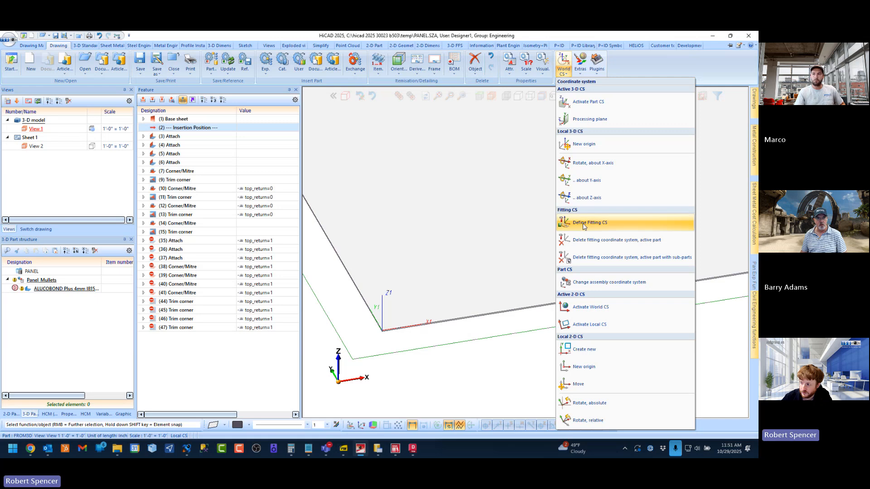
{"action": "left_click", "coordinate": [583, 223]}
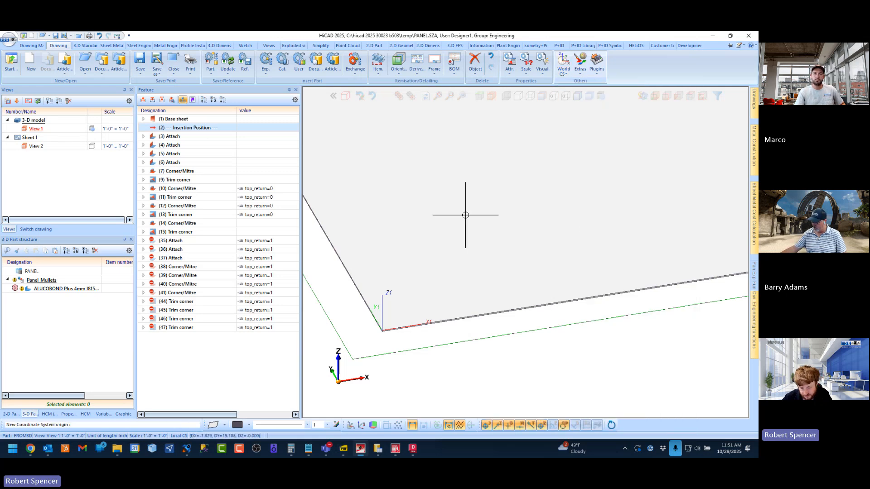
{"action": "key", "text": "a"}
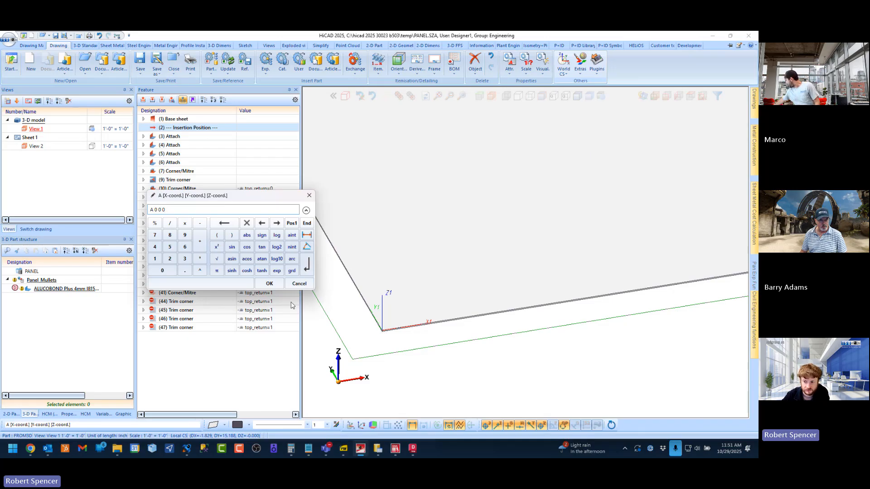
{"action": "left_click", "coordinate": [269, 284]}
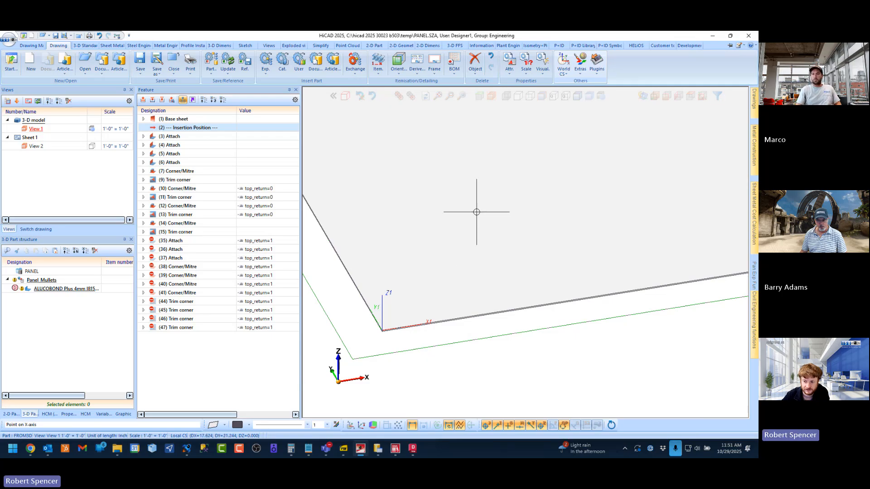
{"action": "key", "text": "a"}
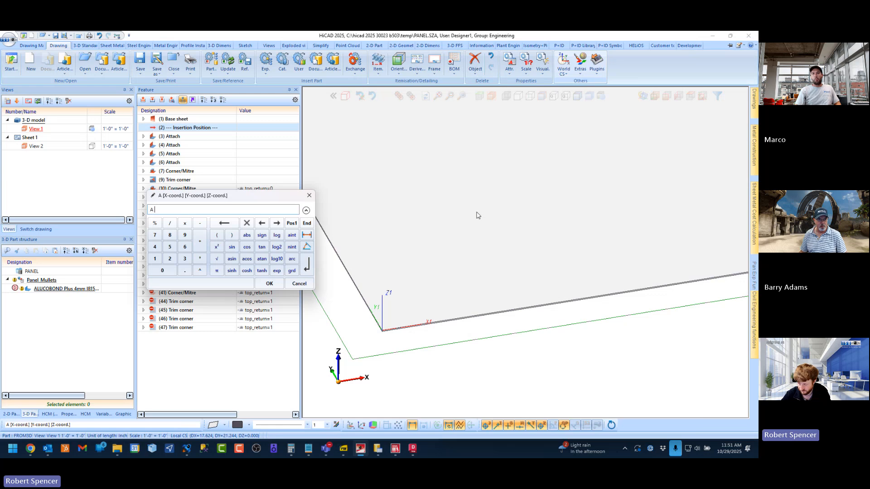
{"action": "type", "text": "100"}
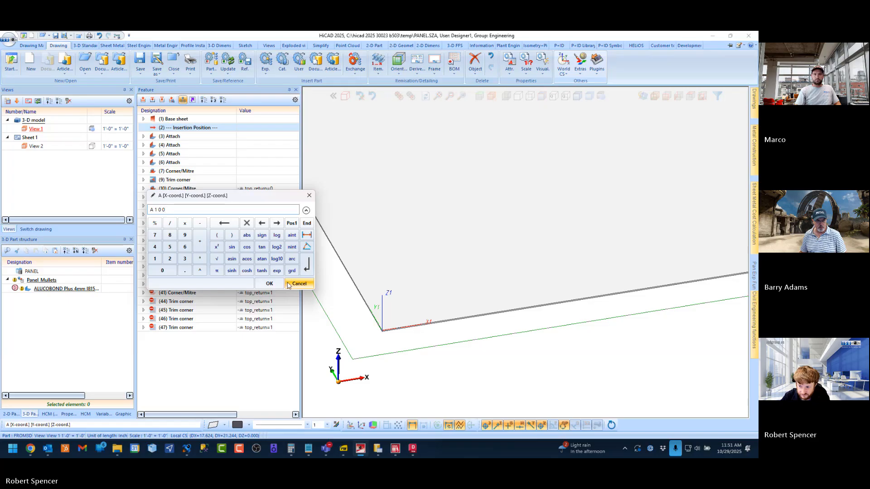
{"action": "left_click", "coordinate": [269, 284]}
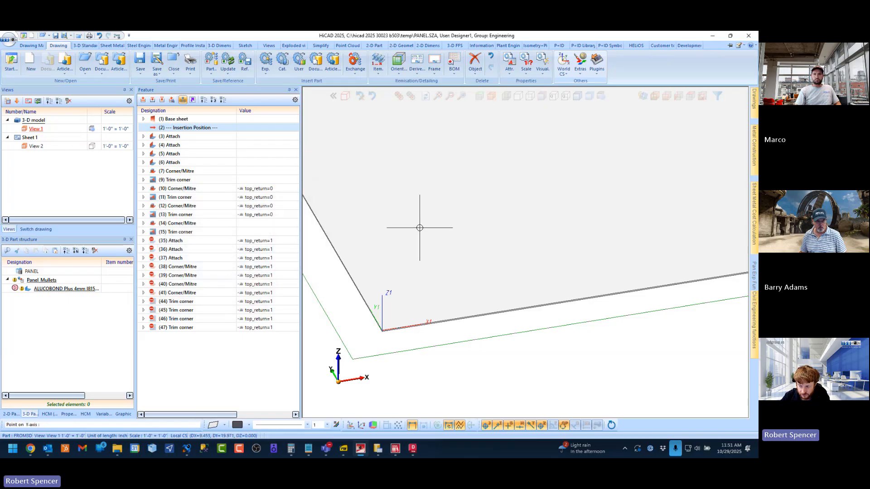
{"action": "type", "text": "a"}
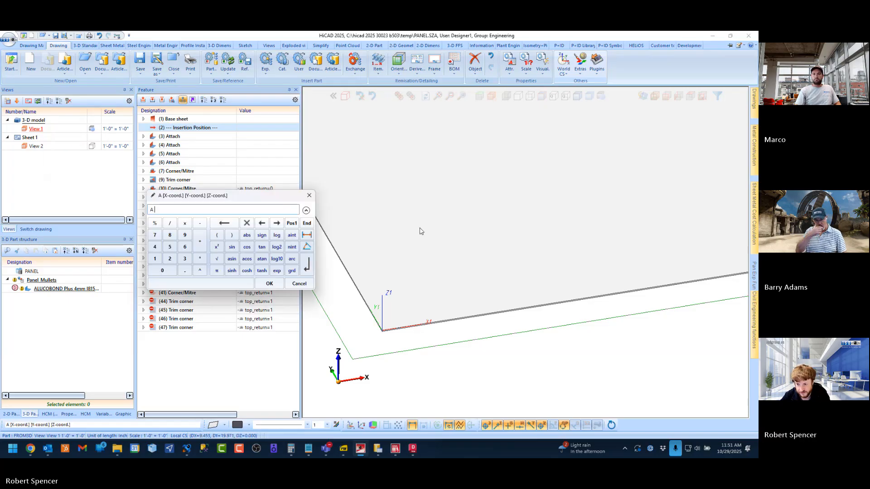
{"action": "type", "text": "0 1"}
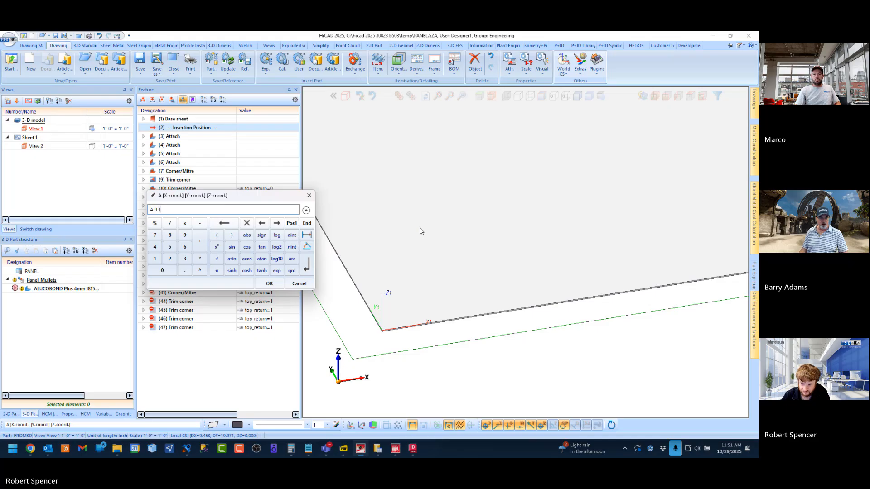
{"action": "type", "text": " 0"}
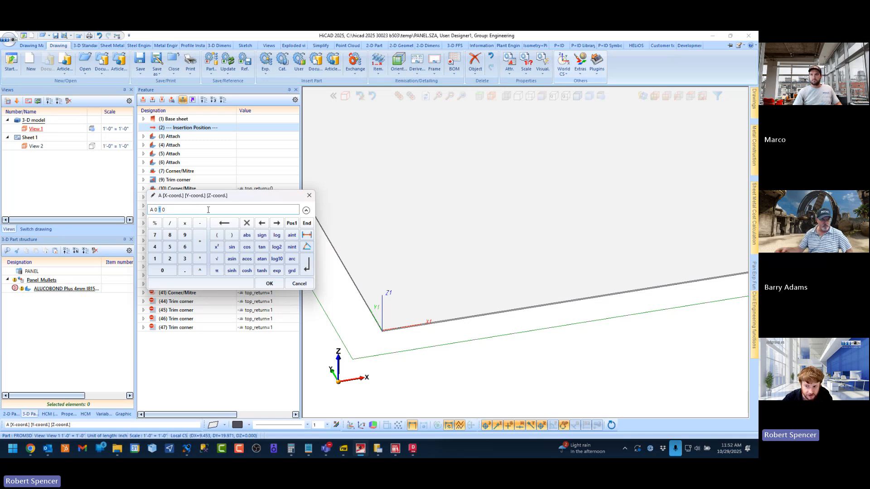
{"action": "left_click", "coordinate": [184, 210]}
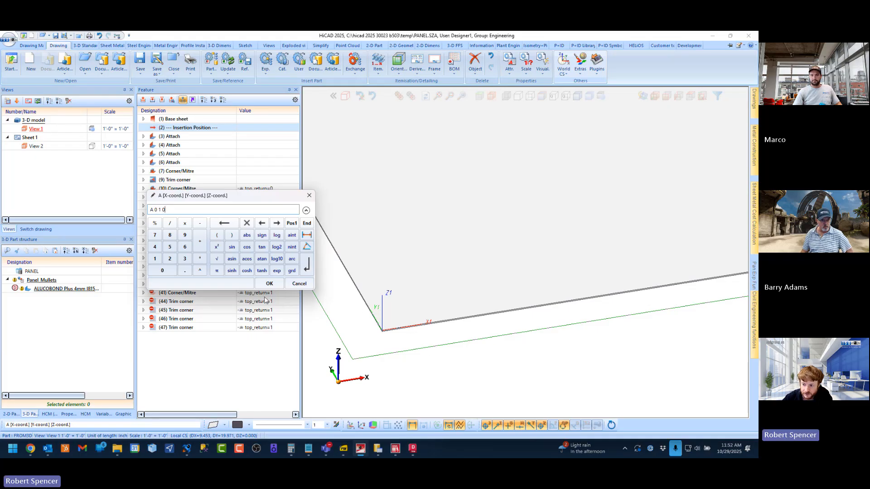
{"action": "left_click", "coordinate": [269, 284]}
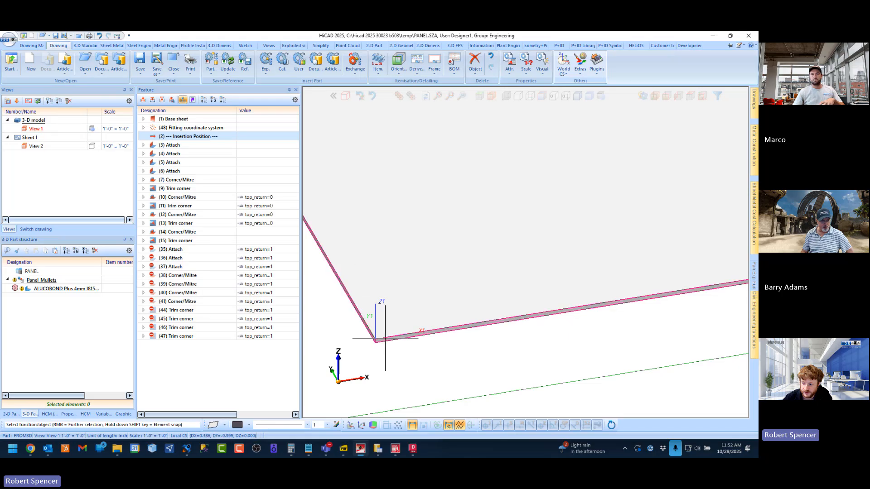
{"action": "scroll", "coordinate": [422, 327], "scroll_direction": "down", "scroll_amount": 3}
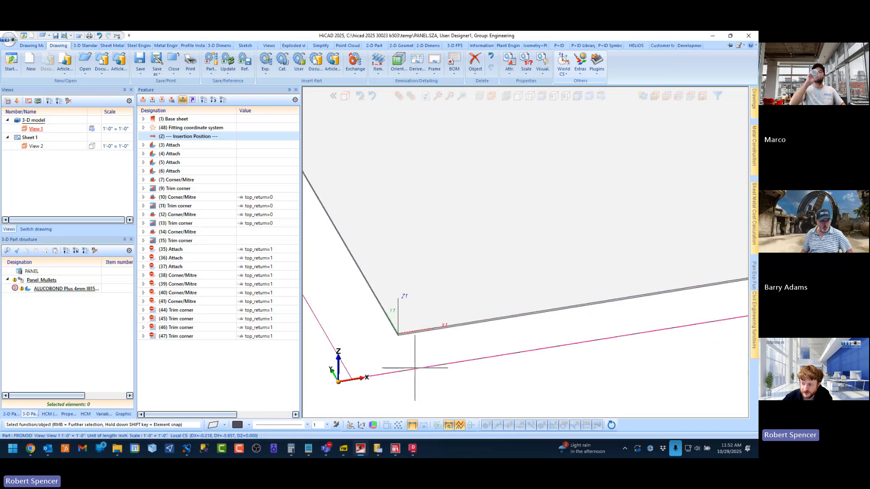
{"action": "scroll", "coordinate": [397, 328], "scroll_direction": "down", "scroll_amount": 3}
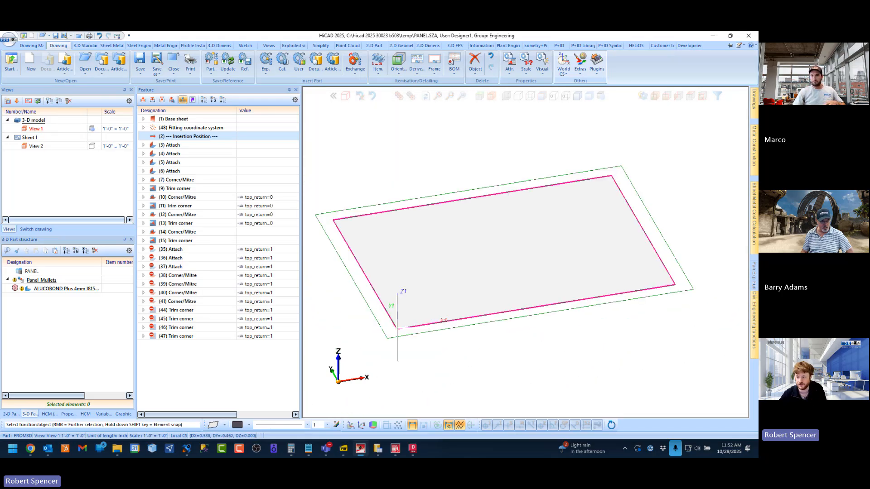
{"action": "scroll", "coordinate": [397, 329], "scroll_direction": "down", "scroll_amount": 3}
{"action": "scroll", "coordinate": [484, 317], "scroll_direction": "down", "scroll_amount": 5}
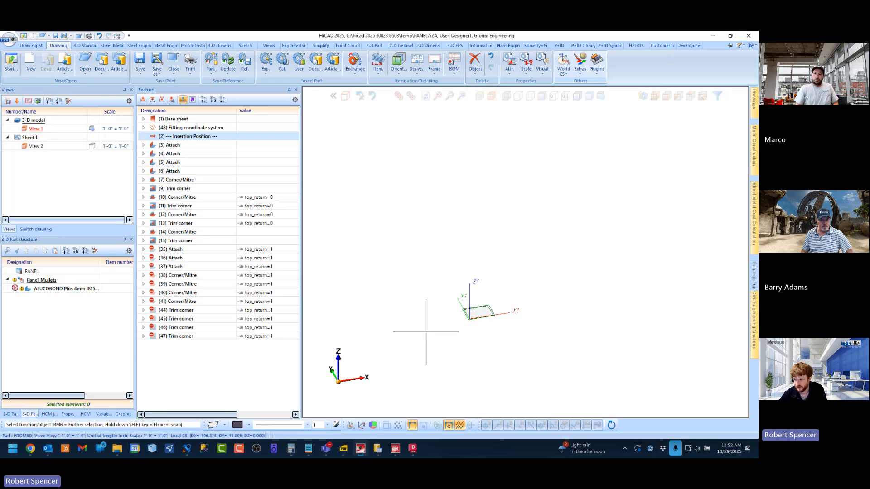
{"action": "scroll", "coordinate": [466, 307], "scroll_direction": "up", "scroll_amount": 5}
{"action": "scroll", "coordinate": [483, 326], "scroll_direction": "up", "scroll_amount": 4}
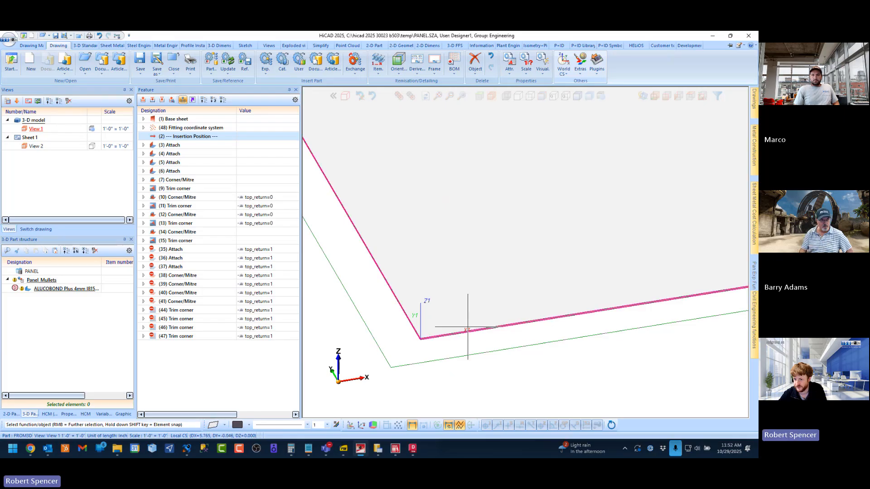
Step: Expand the fitting coordinate system feature and its three points, and select the Layer entry of each point
{"action": "scroll", "coordinate": [426, 336], "scroll_direction": "up", "scroll_amount": 2}
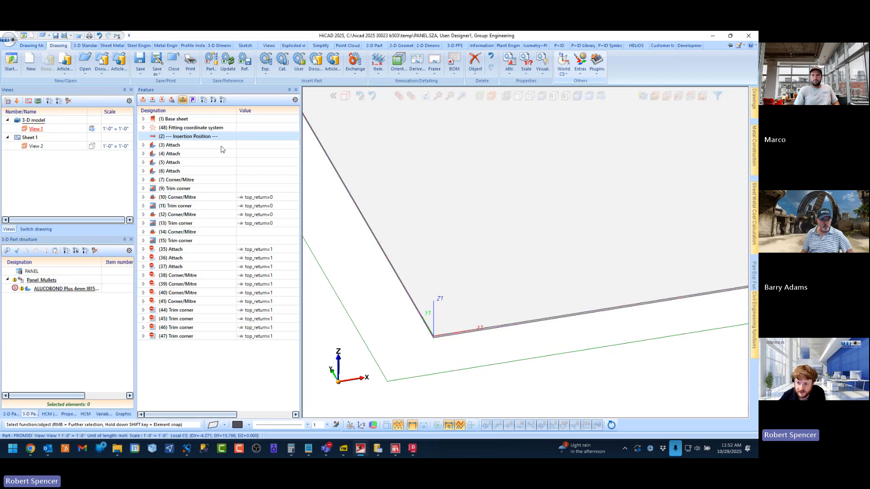
{"action": "left_click", "coordinate": [144, 128]}
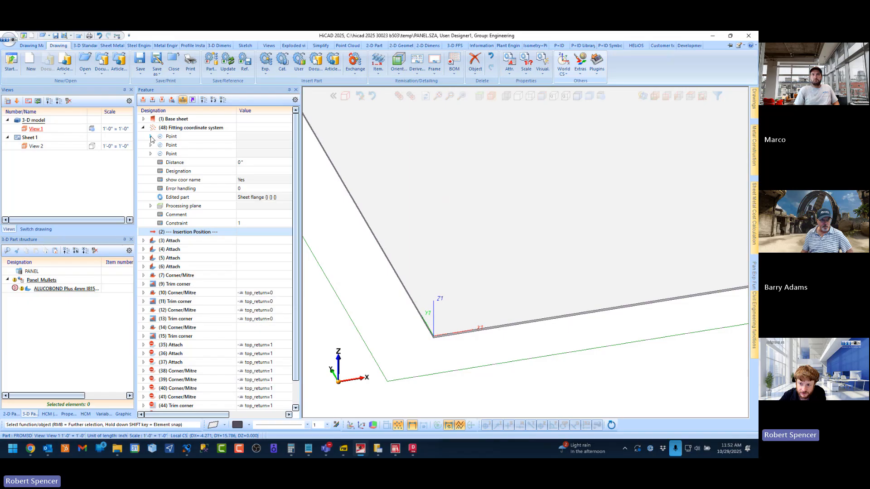
{"action": "left_click", "coordinate": [151, 137]}
{"action": "left_click", "coordinate": [151, 180]}
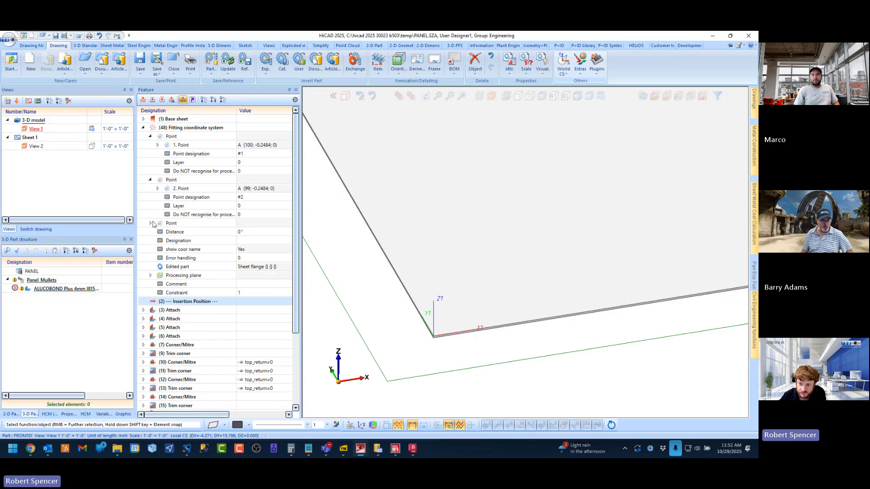
{"action": "left_click", "coordinate": [151, 223]}
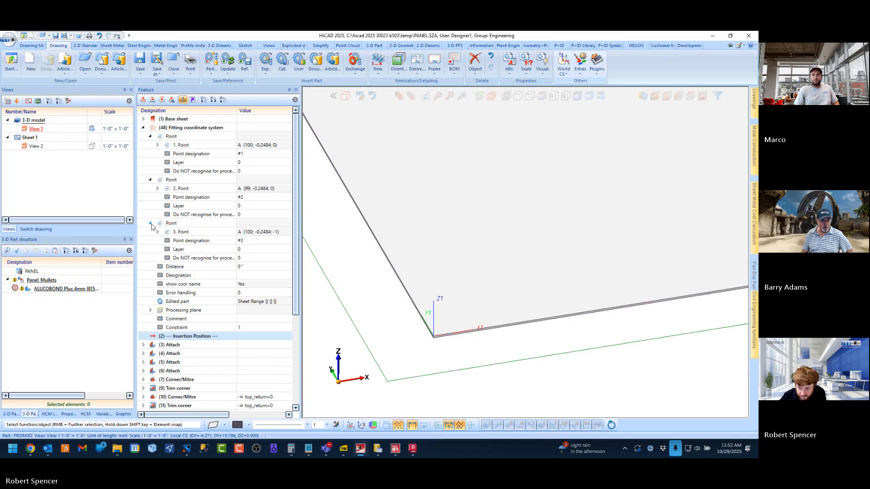
{"action": "left_click", "coordinate": [244, 163]}
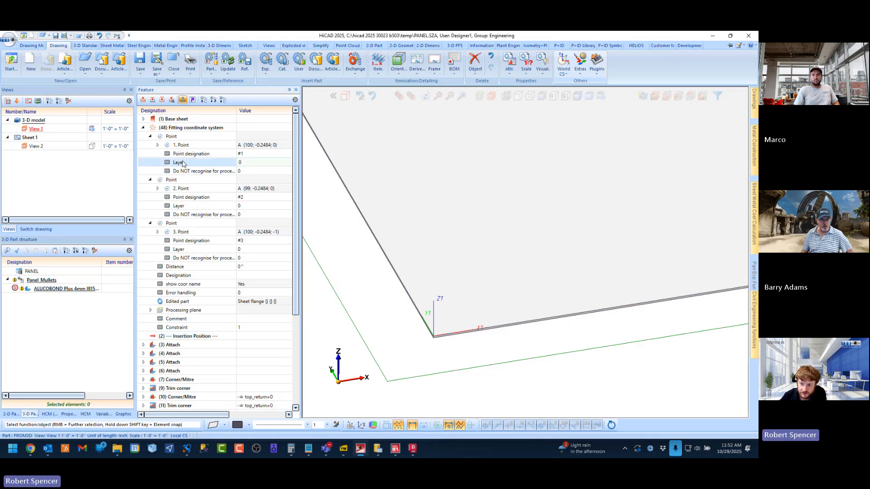
{"action": "left_click", "coordinate": [179, 207], "text": "ctrl"}
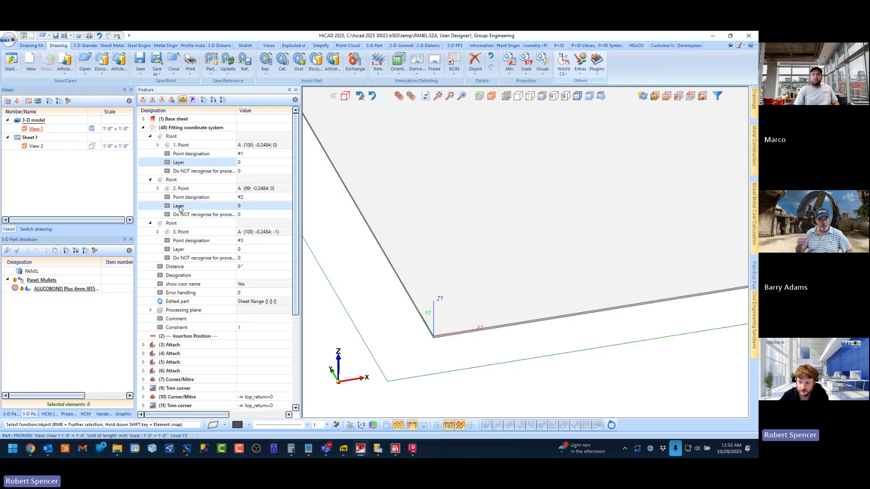
{"action": "left_click", "coordinate": [193, 250], "text": "ctrl"}
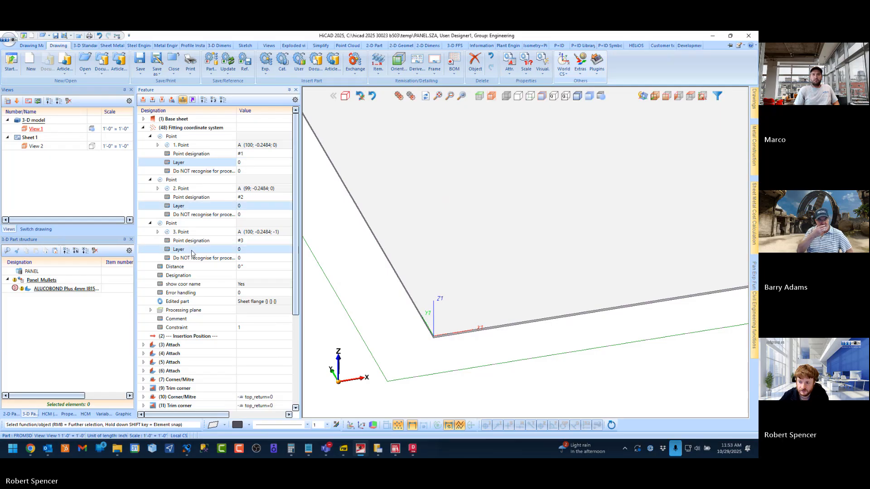
Step: Highlight the three points of the fitting coordinate system together and examine their positions at the panel corner
{"action": "left_click", "coordinate": [179, 145]}
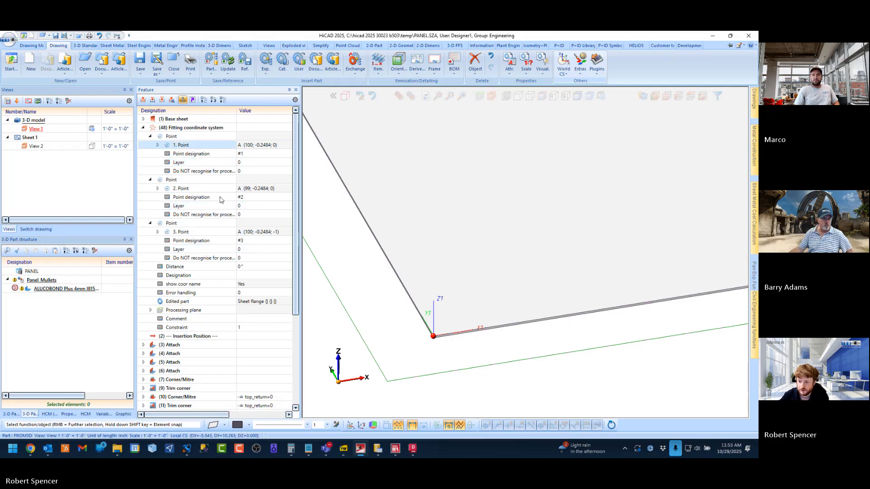
{"action": "left_click", "coordinate": [189, 190], "text": "ctrl"}
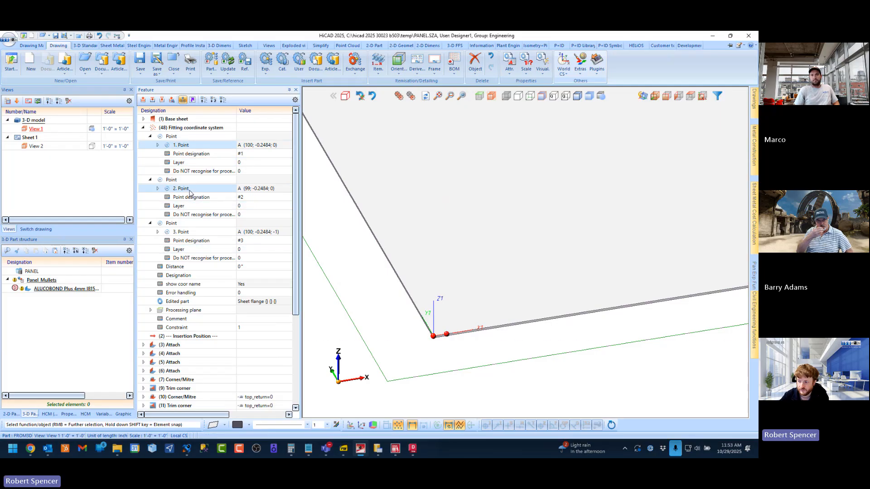
{"action": "left_click", "coordinate": [179, 233], "text": "ctrl"}
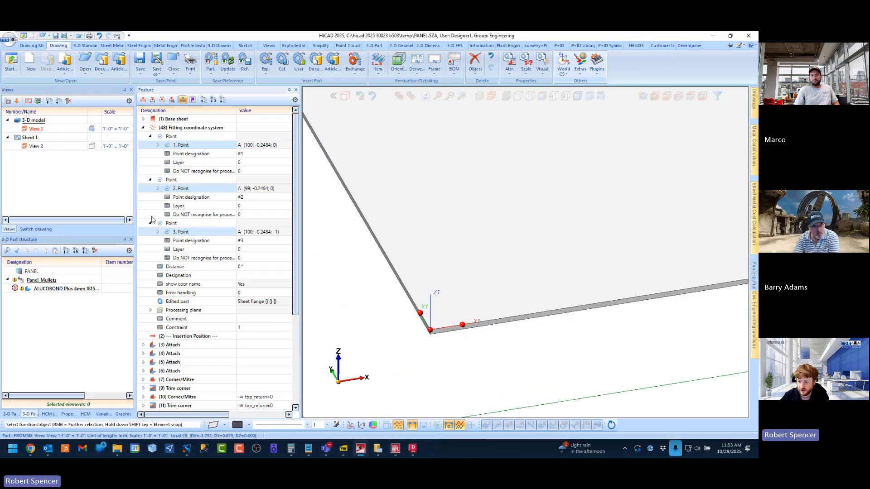
{"action": "scroll", "coordinate": [465, 276], "scroll_direction": "down", "scroll_amount": 2}
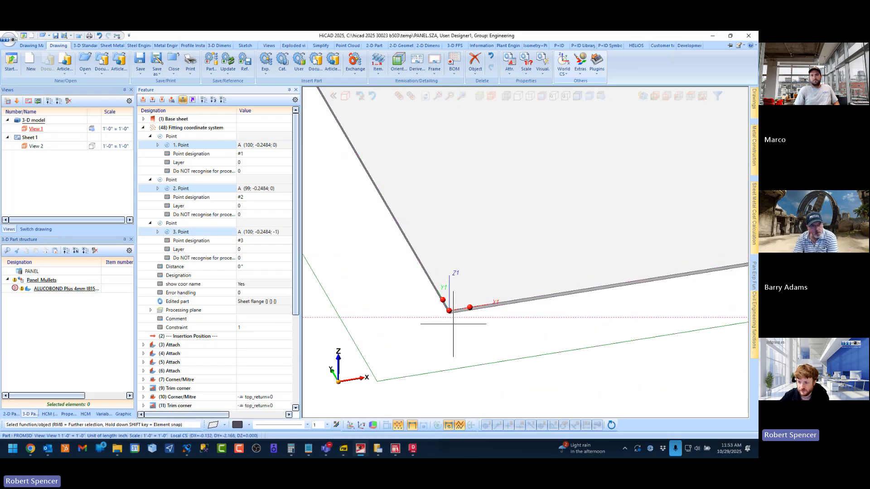
{"action": "scroll", "coordinate": [447, 318], "scroll_direction": "up", "scroll_amount": 3}
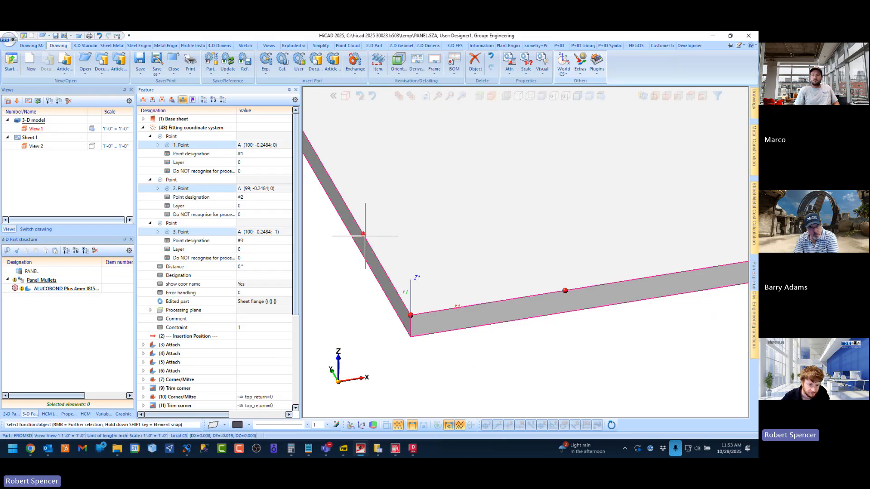
{"action": "scroll", "coordinate": [445, 290], "scroll_direction": "down", "scroll_amount": 1}
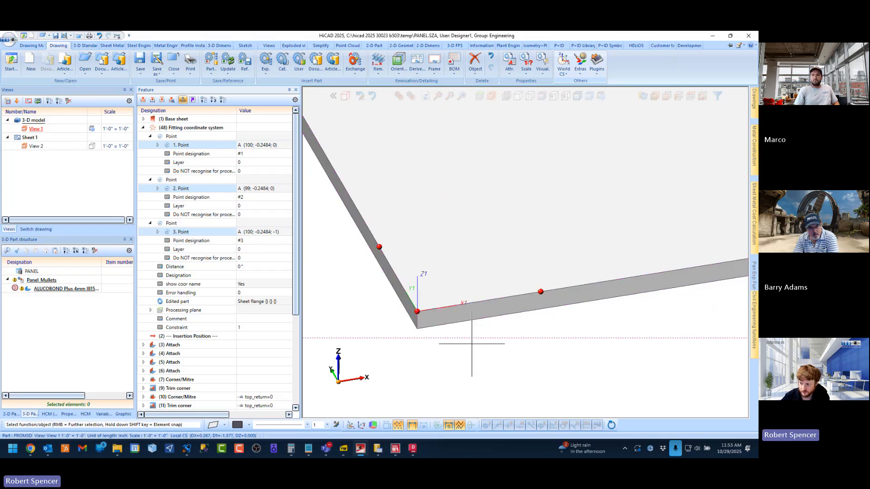
{"action": "left_click", "coordinate": [480, 372]}
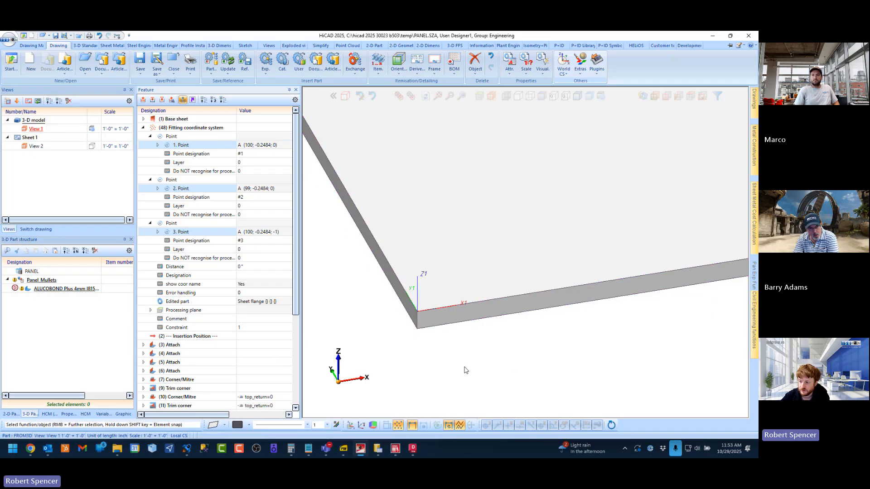
Step: Set the layer of all three points in the fitting coordinate system to 1
{"action": "left_click", "coordinate": [244, 163]}
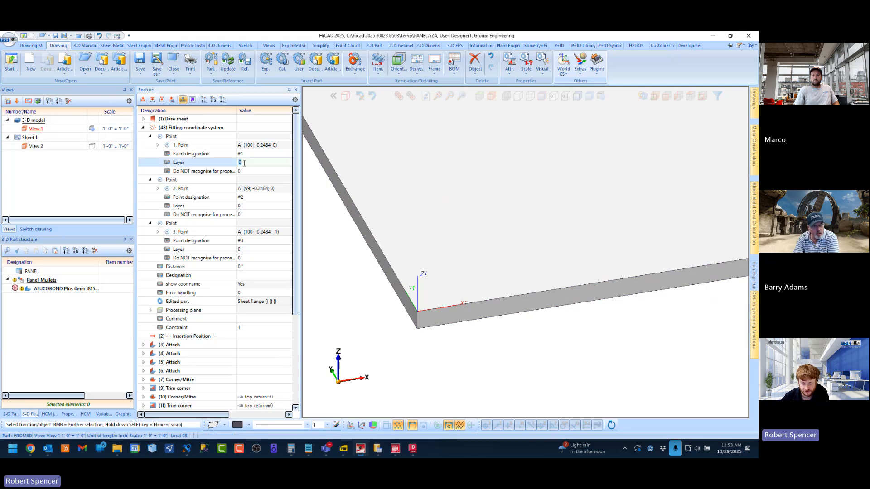
{"action": "type", "text": "1"}
{"action": "key", "text": "Return"}
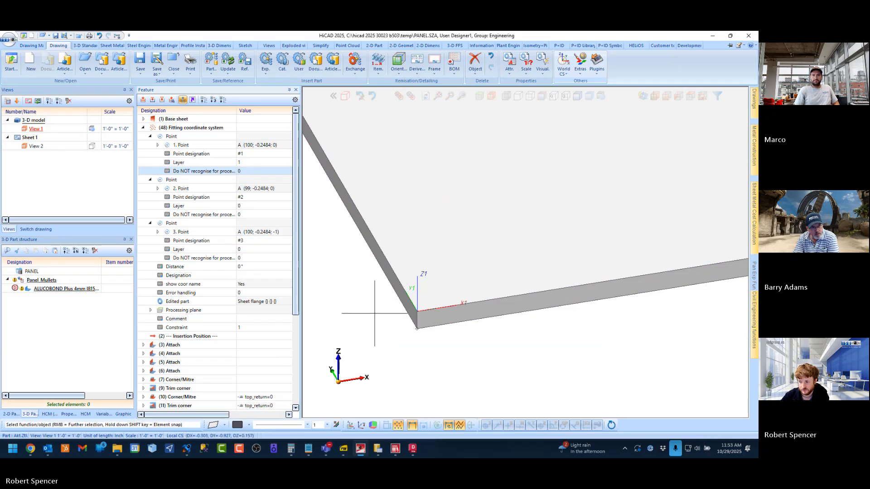
{"action": "scroll", "coordinate": [408, 349], "scroll_direction": "up", "scroll_amount": 3}
{"action": "scroll", "coordinate": [427, 287], "scroll_direction": "down", "scroll_amount": 3}
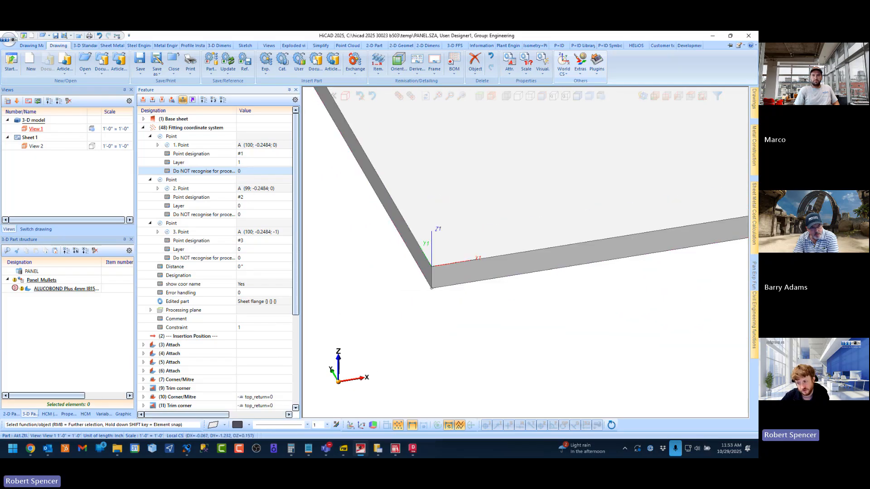
{"action": "left_click", "coordinate": [246, 205]}
{"action": "key", "text": "Return"}
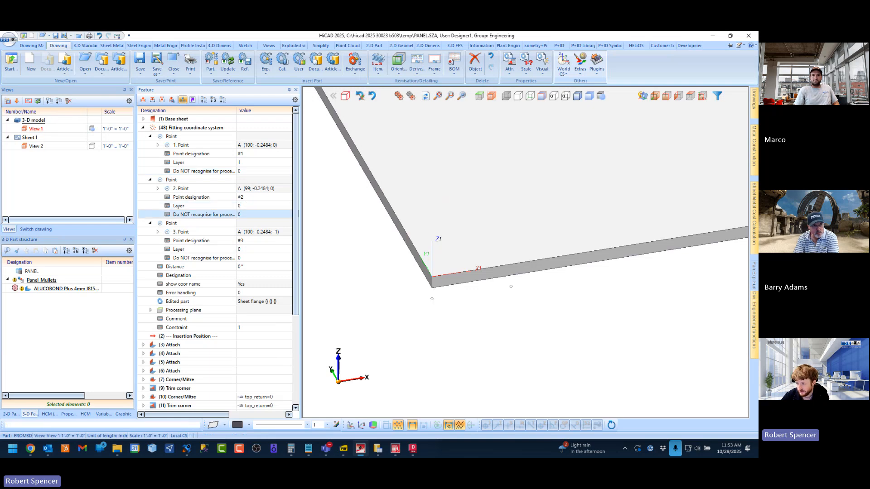
{"action": "left_click", "coordinate": [245, 250]}
{"action": "type", "text": "1"}
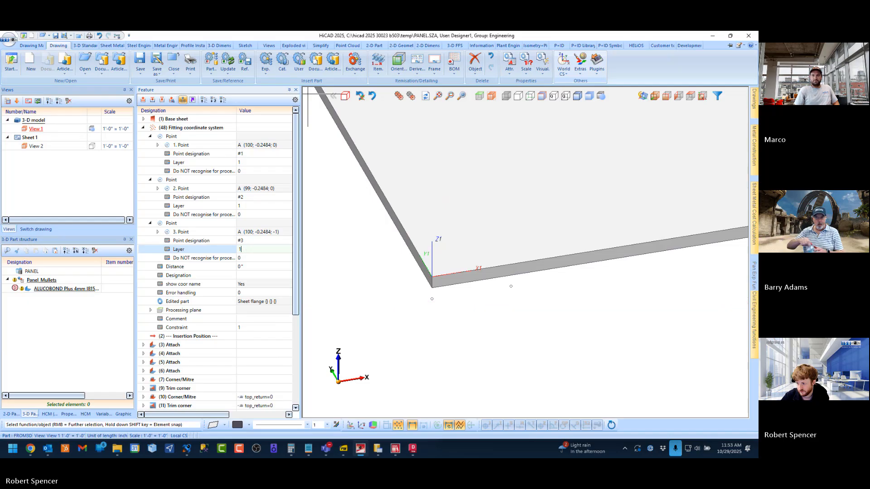
{"action": "key", "text": "Return"}
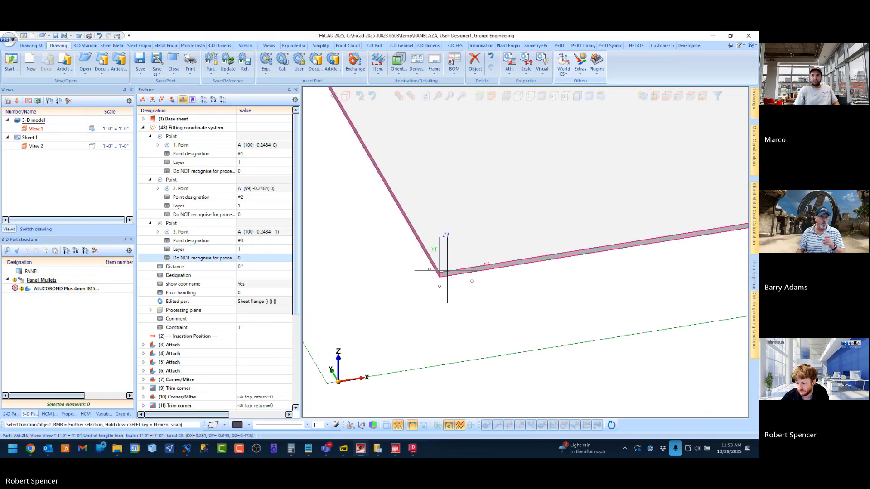
Step: Check the points at the panel corner and redefine the processing plane of the fitting coordinate system
{"action": "mouse_move", "coordinate": [448, 263]}
{"action": "middle_mouse_down"}
{"action": "mouse_move", "coordinate": [449, 247]}
{"action": "mouse_move", "coordinate": [453, 273]}
{"action": "middle_mouse_up"}
{"action": "middle_click", "coordinate": [450, 284]}
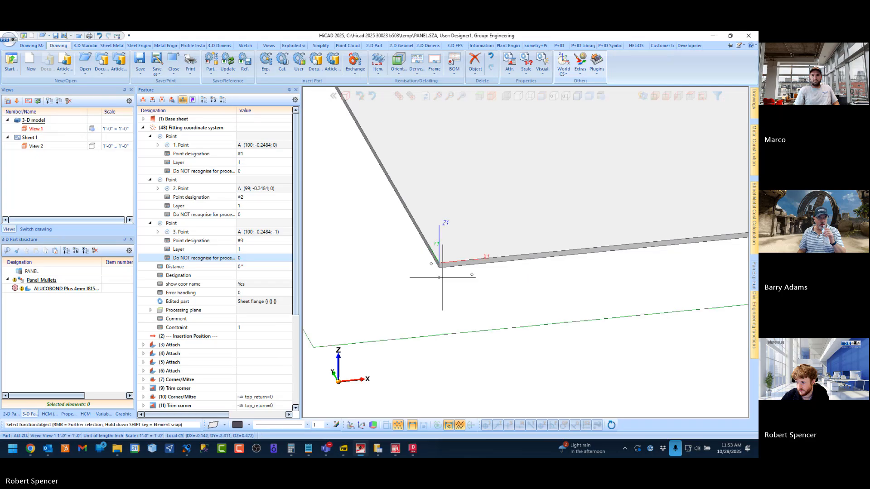
{"action": "scroll", "coordinate": [436, 287], "scroll_direction": "down", "scroll_amount": 2}
{"action": "scroll", "coordinate": [438, 293], "scroll_direction": "up", "scroll_amount": 4}
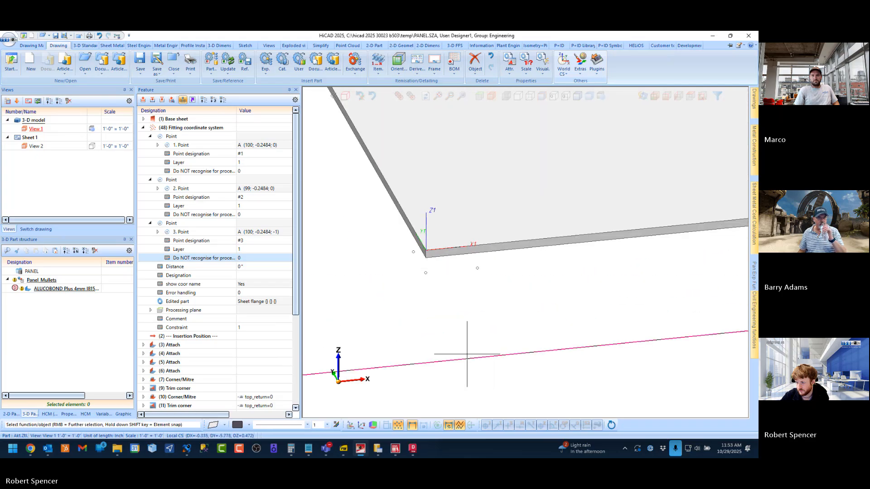
{"action": "left_click", "coordinate": [183, 310]}
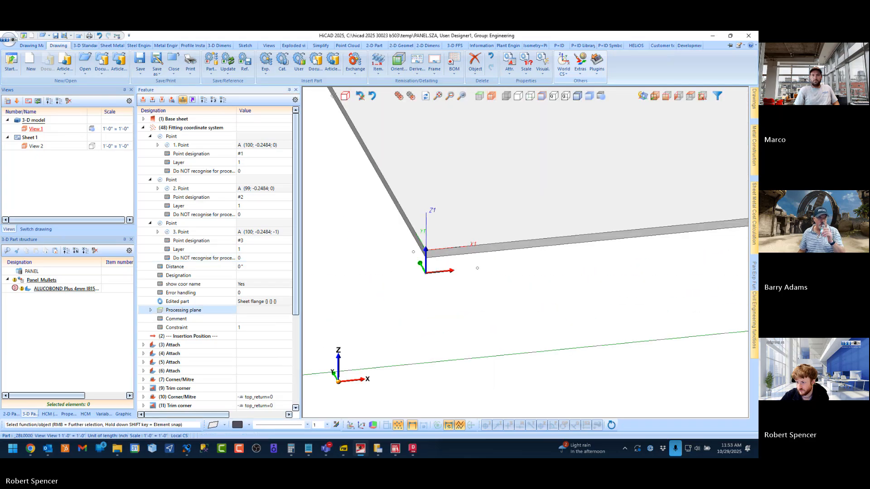
{"action": "double_click", "coordinate": [183, 311]}
{"action": "left_click", "coordinate": [421, 367]}
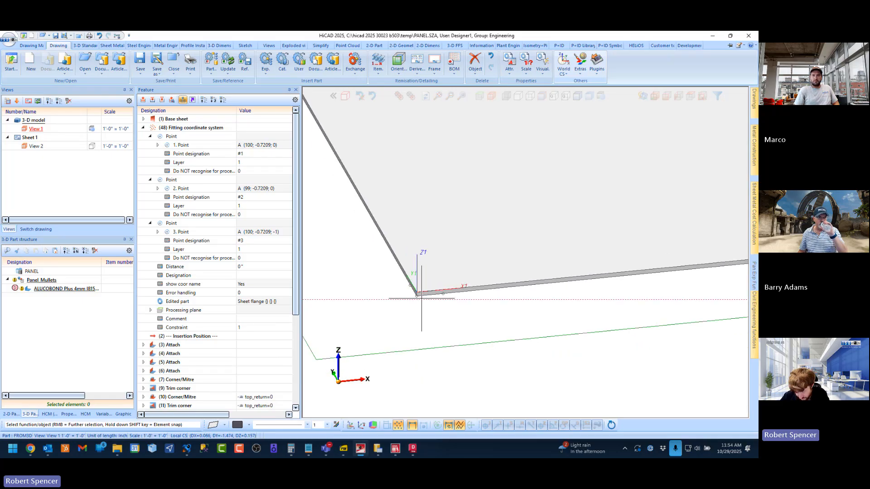
{"action": "scroll", "coordinate": [421, 299], "scroll_direction": "up", "scroll_amount": 5}
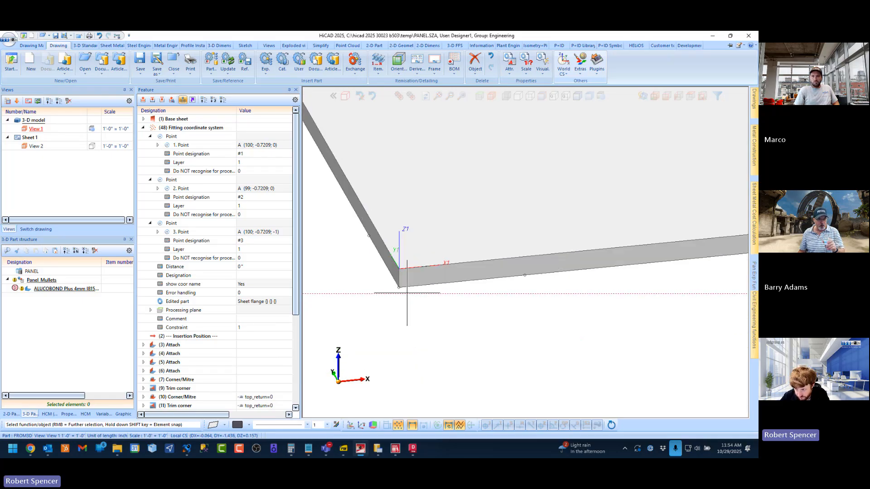
{"action": "scroll", "coordinate": [407, 293], "scroll_direction": "down", "scroll_amount": 5}
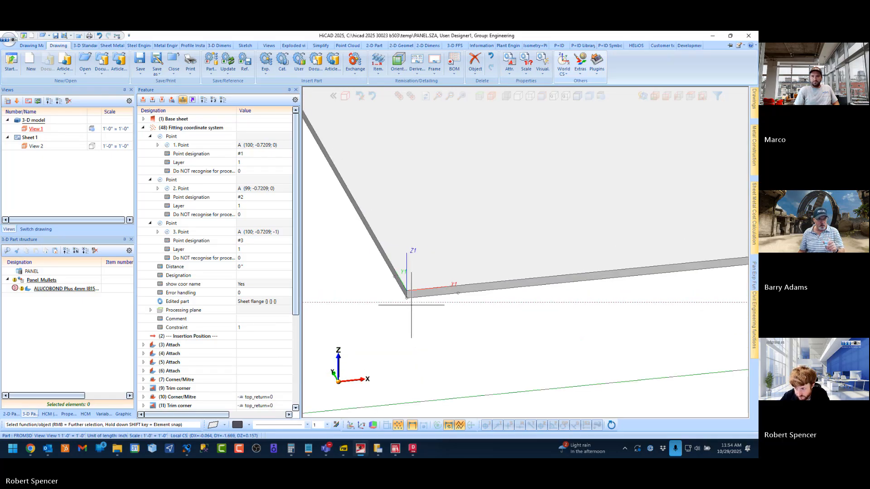
Step: Reassign the fitting coordinate system's processing plane by picking the plane symbol shown at the panel corner, and check its axes
{"action": "left_click", "coordinate": [180, 311]}
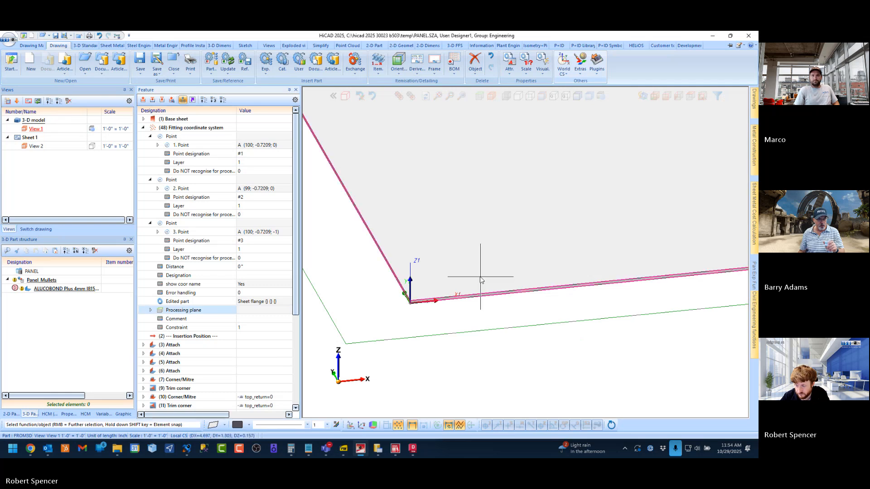
{"action": "middle_click_drag", "start_coordinate": [481, 280], "coordinate": [500, 288]}
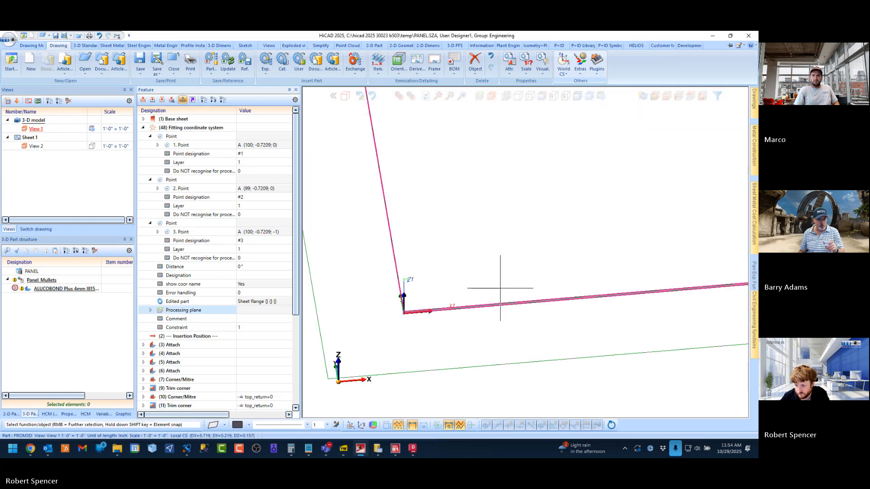
{"action": "double_click", "coordinate": [195, 311]}
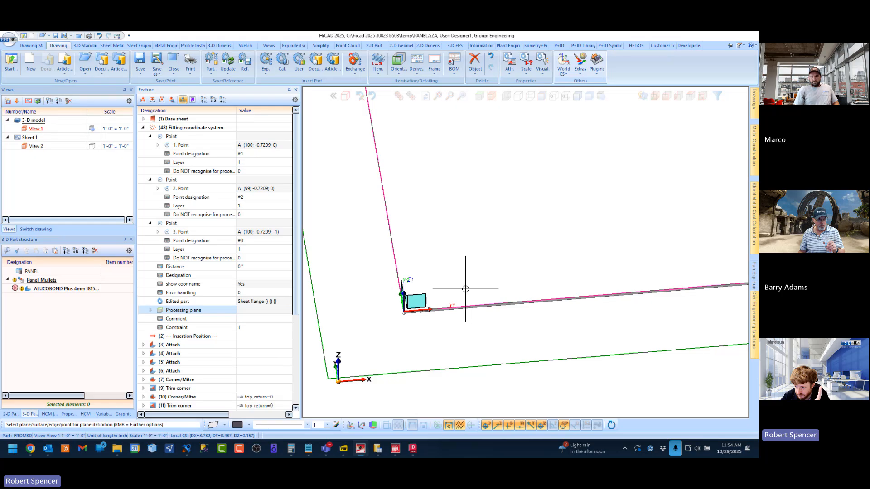
{"action": "left_click", "coordinate": [423, 301]}
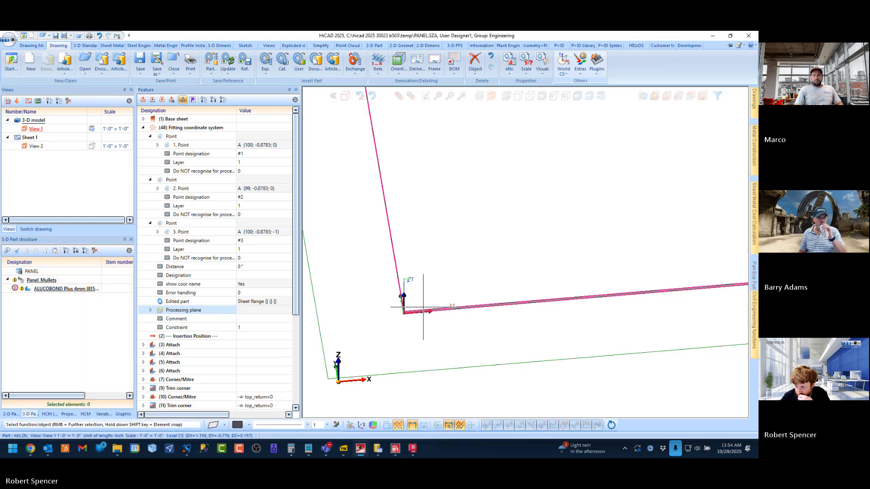
{"action": "mouse_move", "coordinate": [426, 302]}
{"action": "middle_mouse_down"}
{"action": "mouse_move", "coordinate": [430, 290]}
{"action": "mouse_move", "coordinate": [439, 295]}
{"action": "middle_mouse_up"}
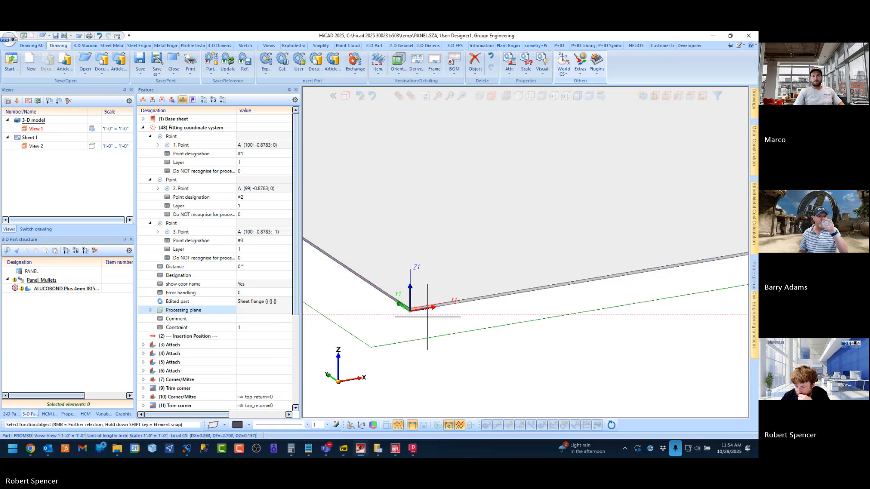
{"action": "left_click", "coordinate": [419, 299]}
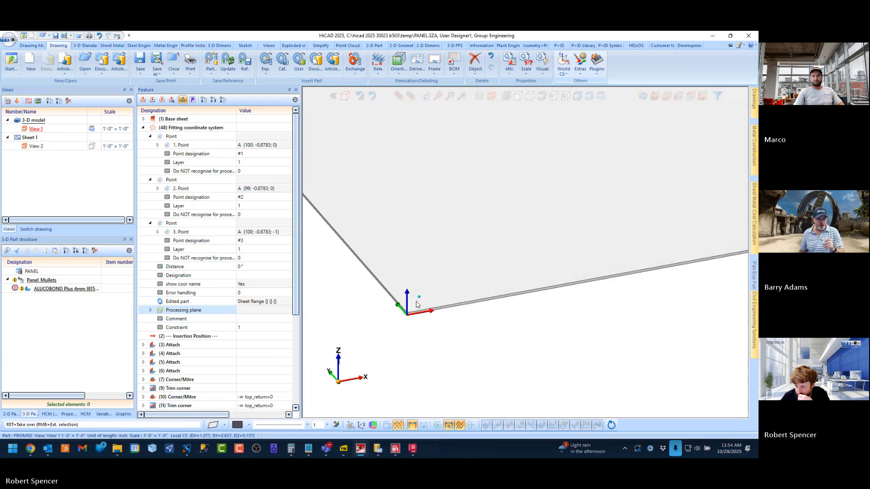
{"action": "key", "text": "Return"}
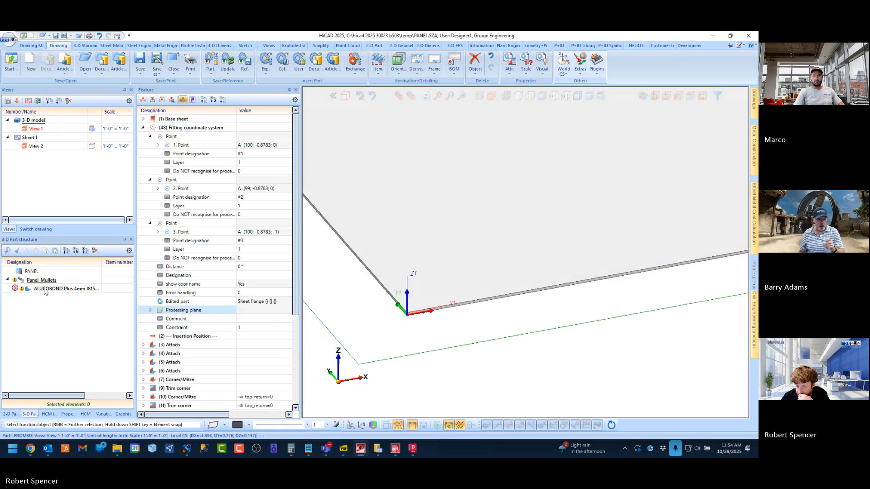
Step: Highlight the base sheet feature on the whole panel to view its dimensions
{"action": "scroll", "coordinate": [407, 310], "scroll_direction": "down", "scroll_amount": 8}
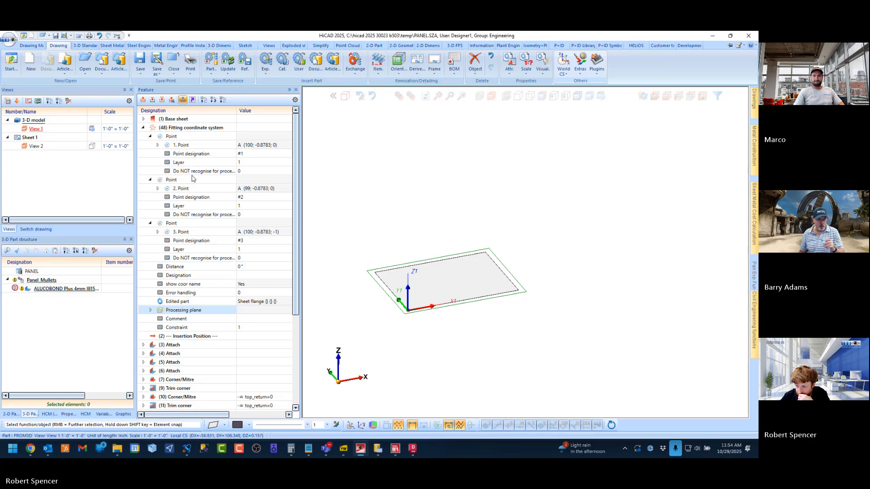
{"action": "left_click", "coordinate": [180, 120]}
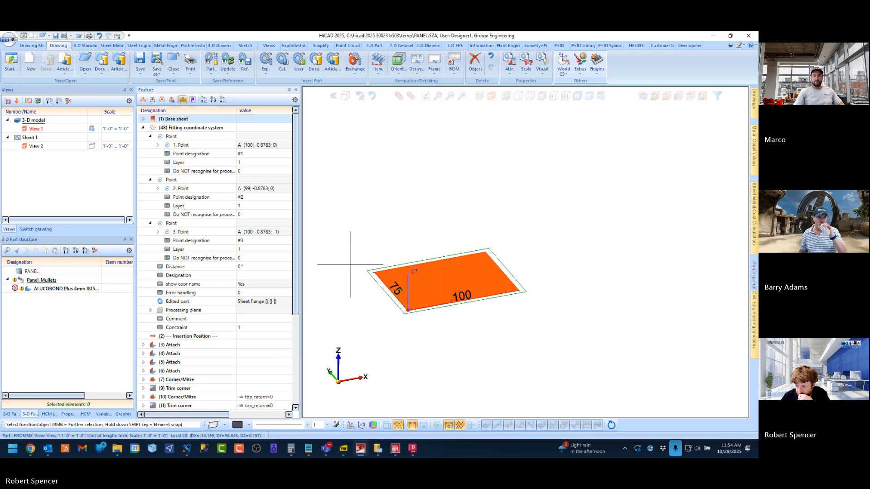
Step: Examine the fitting coordinate system's axes against the sheet's upper and lower edges at the panel corner
{"action": "scroll", "coordinate": [408, 295], "scroll_direction": "up", "scroll_amount": 5}
{"action": "scroll", "coordinate": [426, 358], "scroll_direction": "up", "scroll_amount": 4}
{"action": "scroll", "coordinate": [412, 276], "scroll_direction": "down", "scroll_amount": 3}
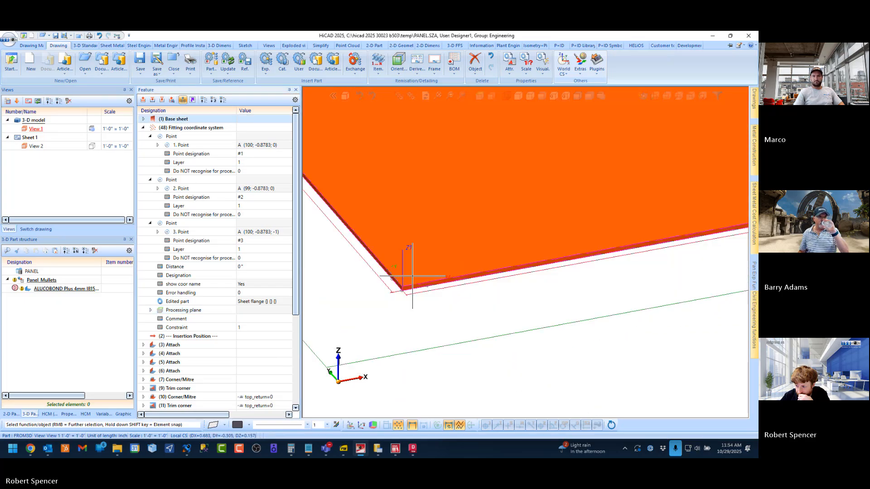
{"action": "left_click", "coordinate": [504, 376]}
{"action": "middle_click_drag", "start_coordinate": [505, 378], "coordinate": [452, 297]}
{"action": "scroll", "coordinate": [426, 288], "scroll_direction": "up", "scroll_amount": 3}
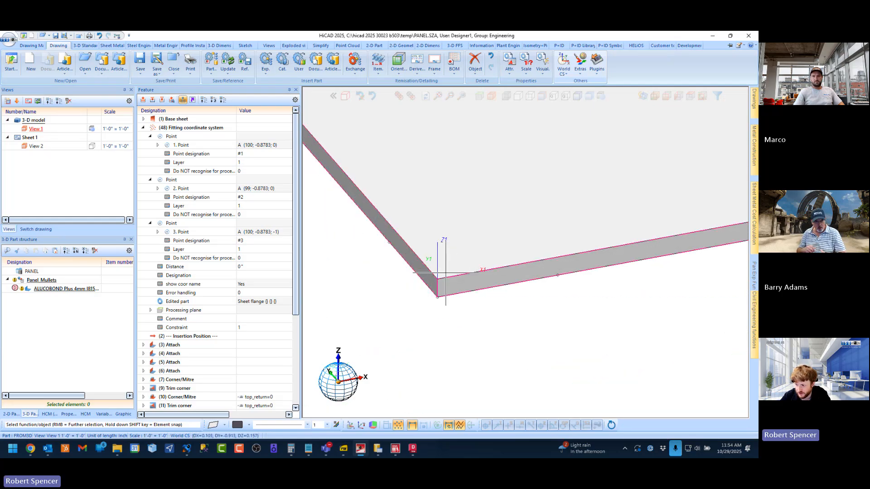
{"action": "scroll", "coordinate": [450, 289], "scroll_direction": "down", "scroll_amount": 7}
{"action": "scroll", "coordinate": [451, 290], "scroll_direction": "down", "scroll_amount": 3}
{"action": "scroll", "coordinate": [448, 288], "scroll_direction": "up", "scroll_amount": 5}
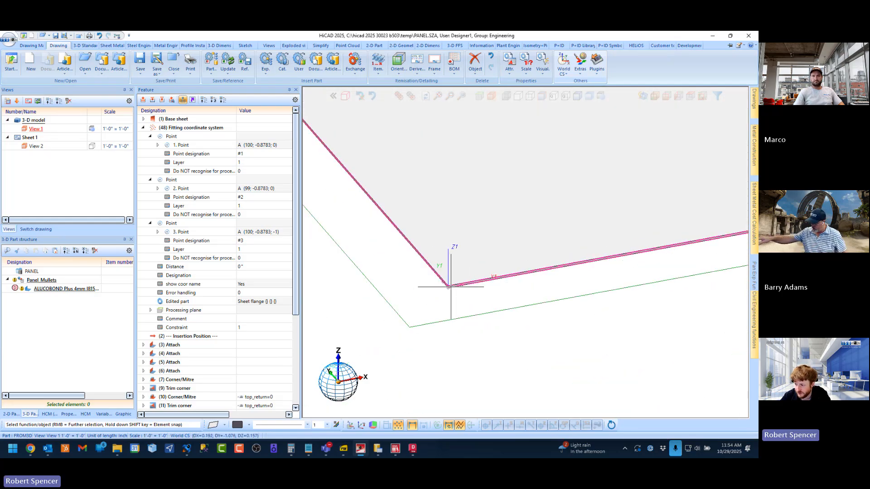
{"action": "scroll", "coordinate": [432, 291], "scroll_direction": "down", "scroll_amount": 2}
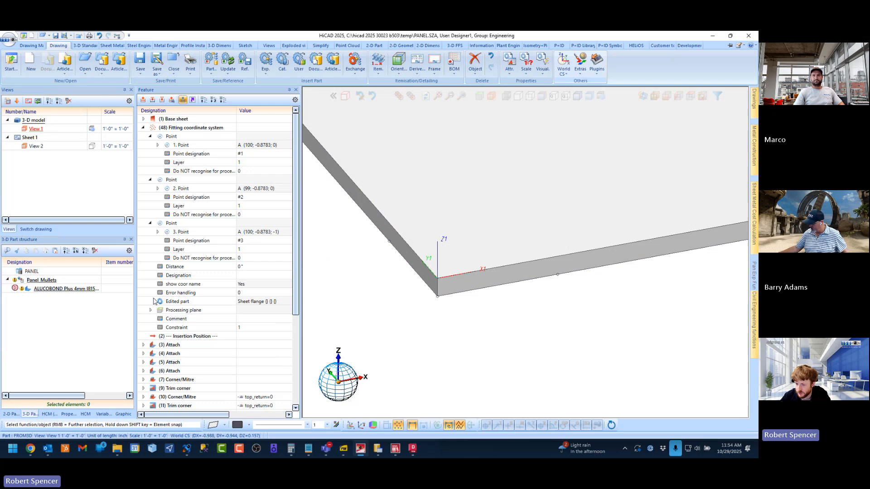
Step: Try to move the ALUCOBOND Plus 4mm sheet down by its thickness, from the upper to the lower corner point
{"action": "left_click", "coordinate": [46, 290]}
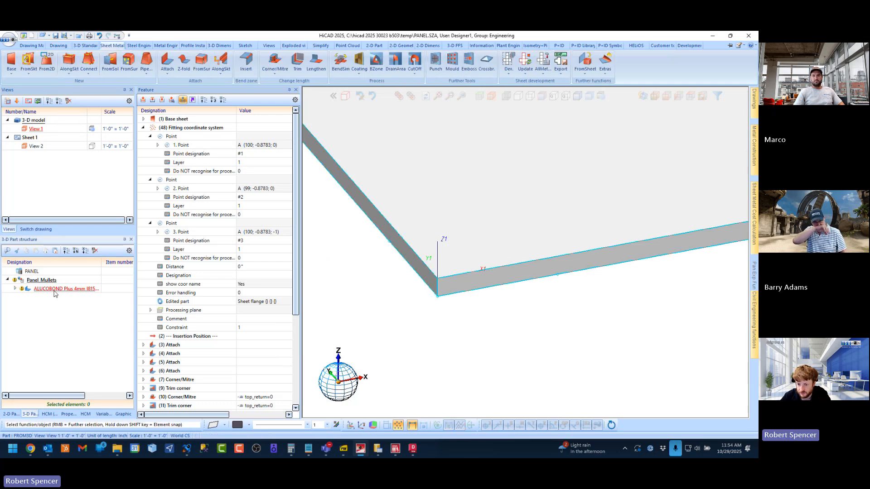
{"action": "right_click", "coordinate": [58, 289]}
{"action": "left_click", "coordinate": [116, 141]}
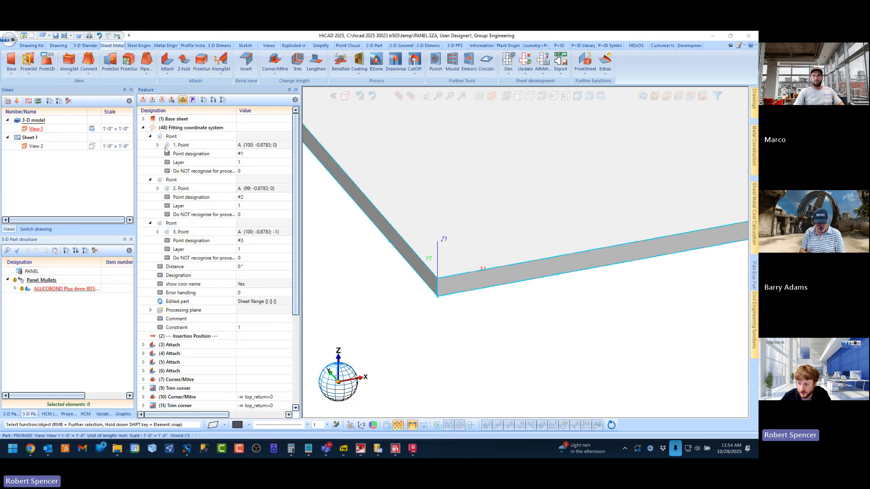
{"action": "left_click", "coordinate": [430, 298]}
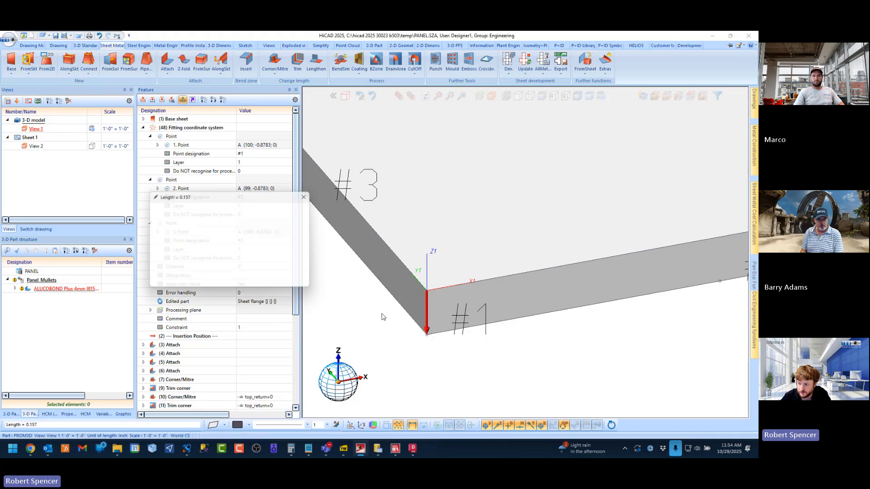
{"action": "left_click", "coordinate": [274, 284]}
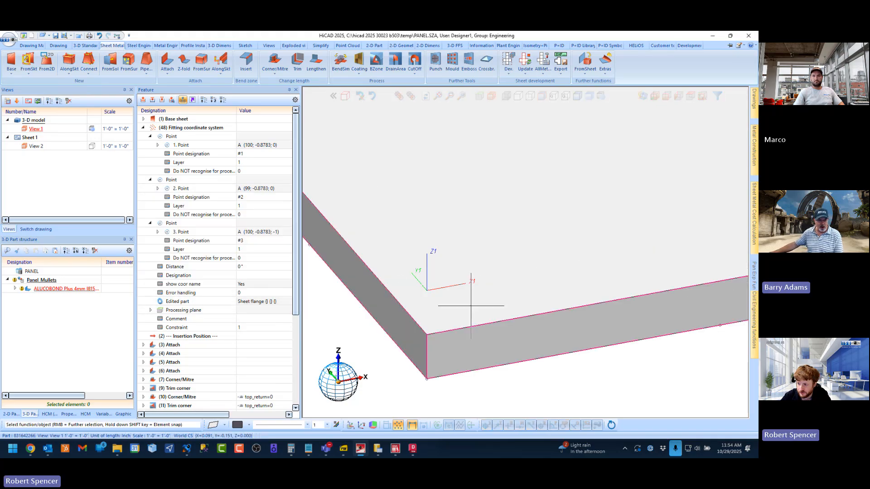
{"action": "scroll", "coordinate": [471, 299], "scroll_direction": "down", "scroll_amount": 7}
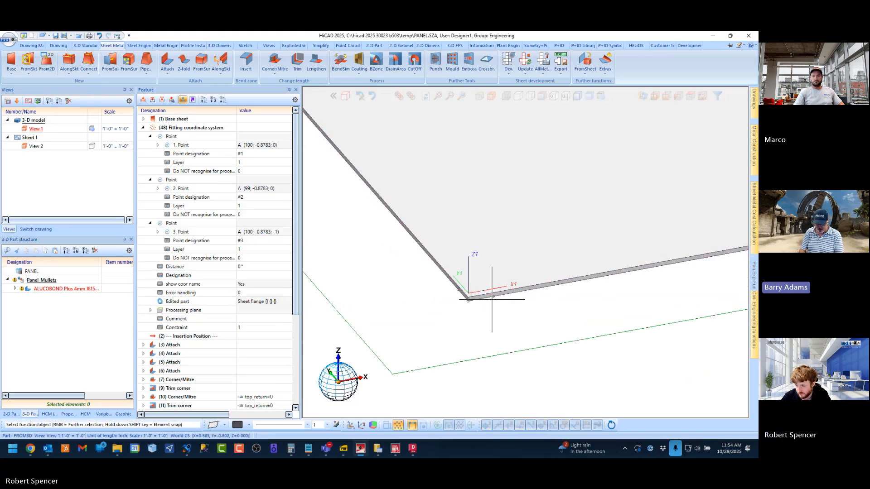
Step: Highlight the fitting coordinate system's processing plane and inspect its axes at the panel corner in the front view
{"action": "mouse_move", "coordinate": [495, 298]}
{"action": "middle_mouse_down"}
{"action": "mouse_move", "coordinate": [495, 284]}
{"action": "mouse_move", "coordinate": [492, 299]}
{"action": "middle_mouse_up"}
{"action": "scroll", "coordinate": [447, 309], "scroll_direction": "down", "scroll_amount": 4}
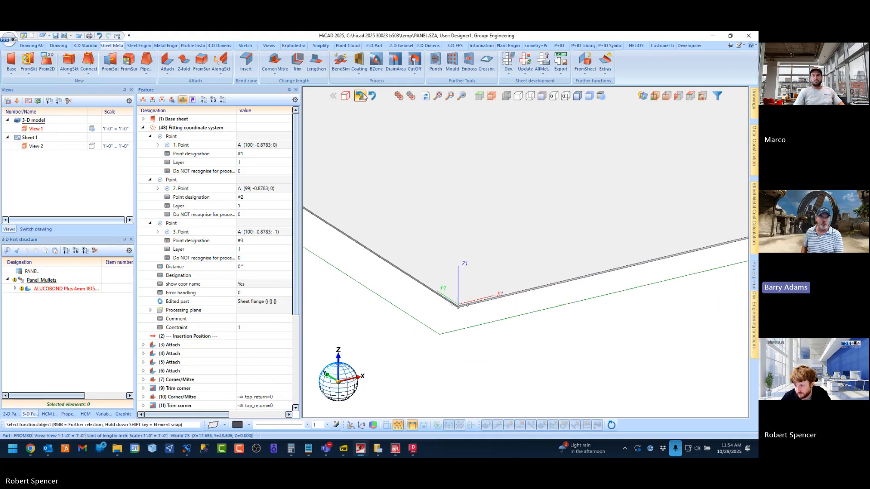
{"action": "scroll", "coordinate": [449, 286], "scroll_direction": "up", "scroll_amount": 3}
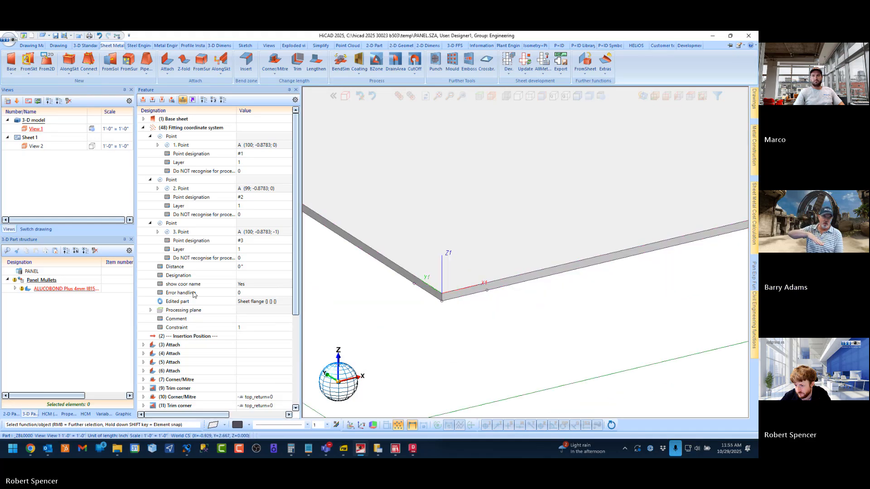
{"action": "left_click", "coordinate": [183, 311]}
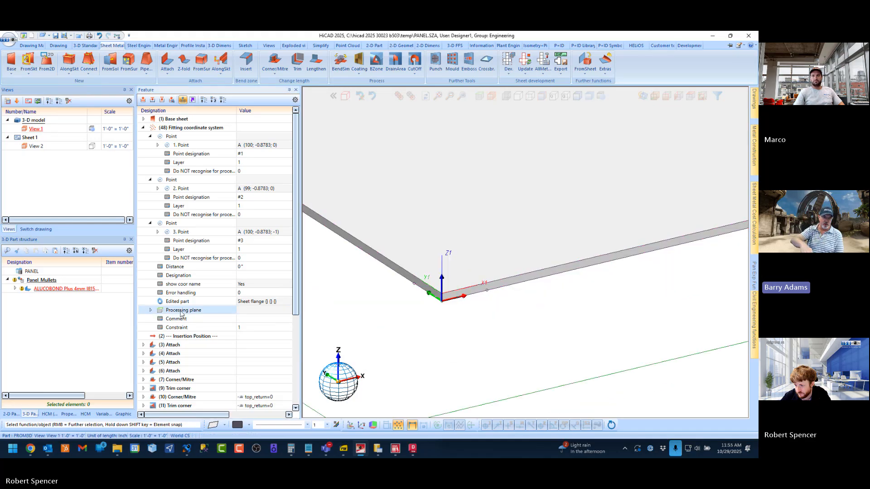
{"action": "left_click", "coordinate": [667, 96]}
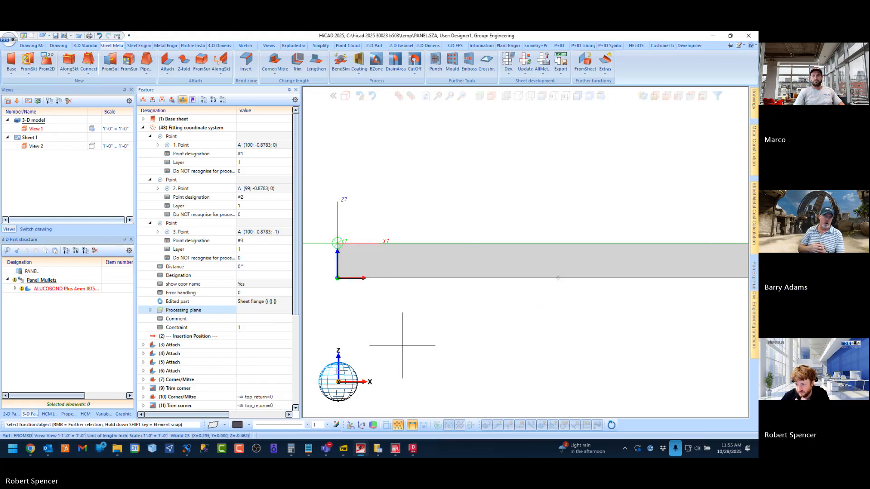
{"action": "scroll", "coordinate": [438, 311], "scroll_direction": "down", "scroll_amount": 1}
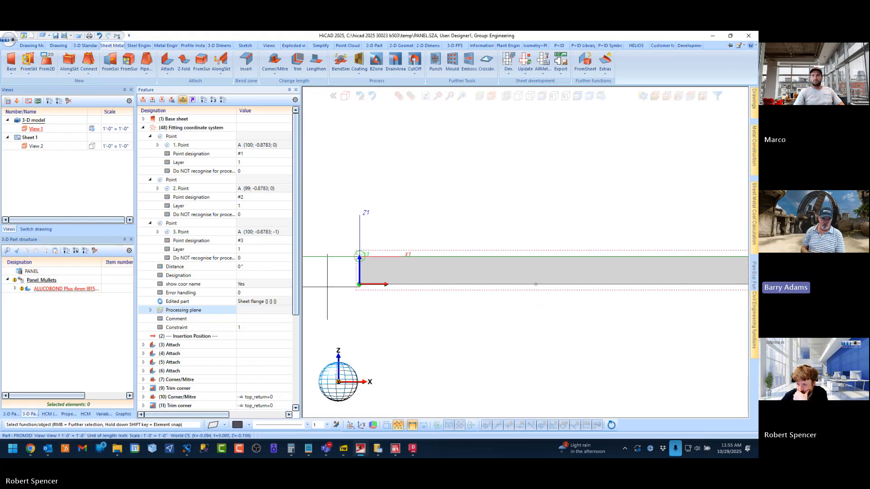
Step: Highlight the base sheet for comparison and open the fitting coordinate system's processing plane for redefinition
{"action": "left_click", "coordinate": [176, 119]}
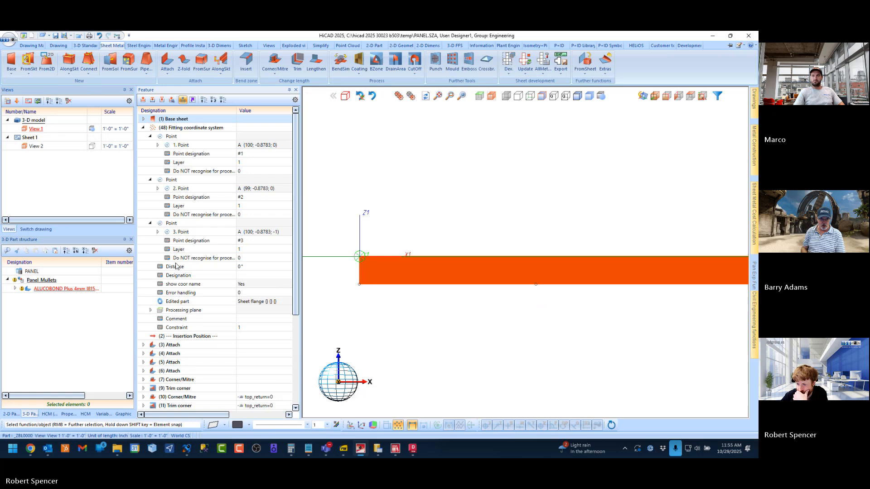
{"action": "left_click", "coordinate": [179, 311]}
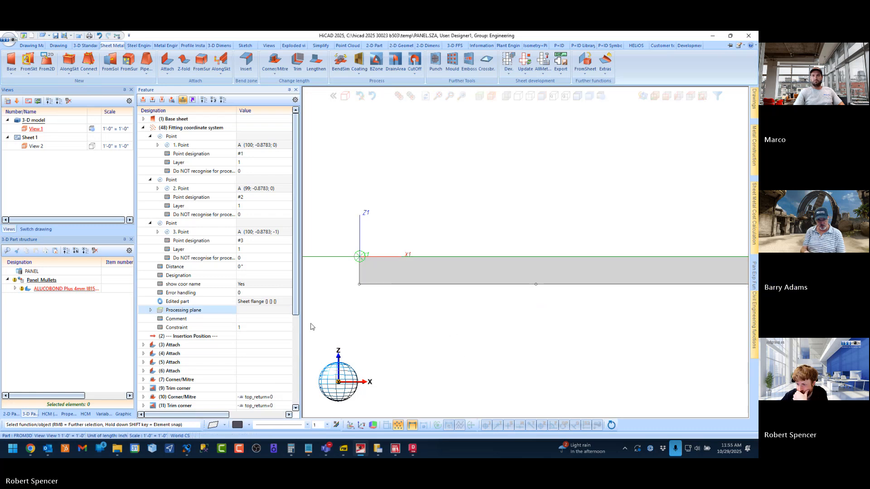
{"action": "left_click", "coordinate": [184, 311]}
{"action": "left_click", "coordinate": [182, 312]}
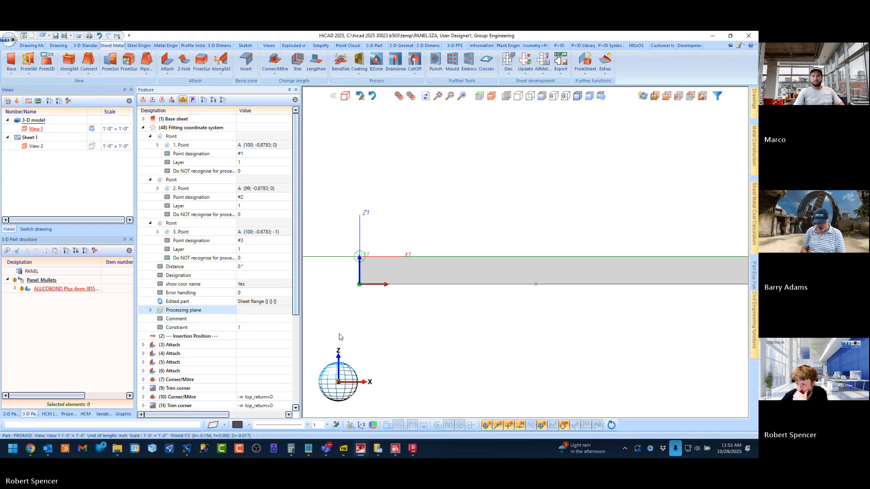
Step: Inspect the x, y and z values of the fitting coordinate system's first point and its placement on the sheet corner
{"action": "left_click", "coordinate": [158, 145]}
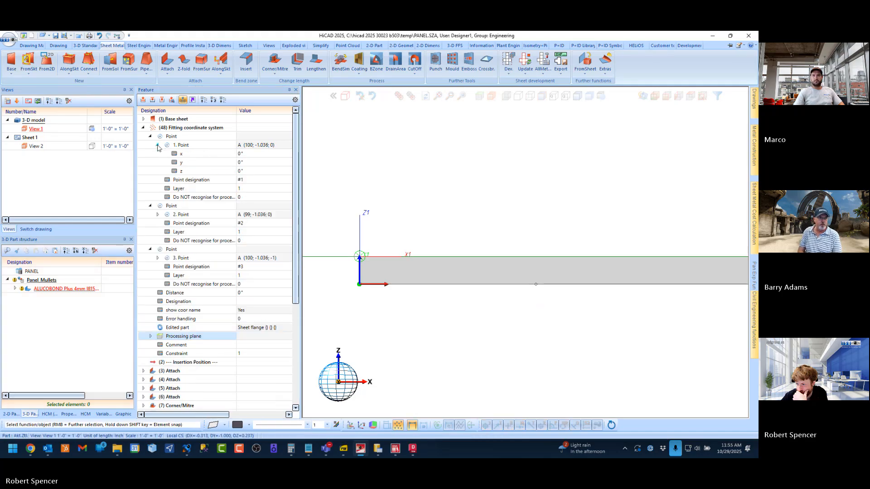
{"action": "left_click", "coordinate": [158, 146]}
{"action": "middle_click_drag", "start_coordinate": [480, 285], "coordinate": [496, 304]}
{"action": "scroll", "coordinate": [480, 326], "scroll_direction": "down", "scroll_amount": 7}
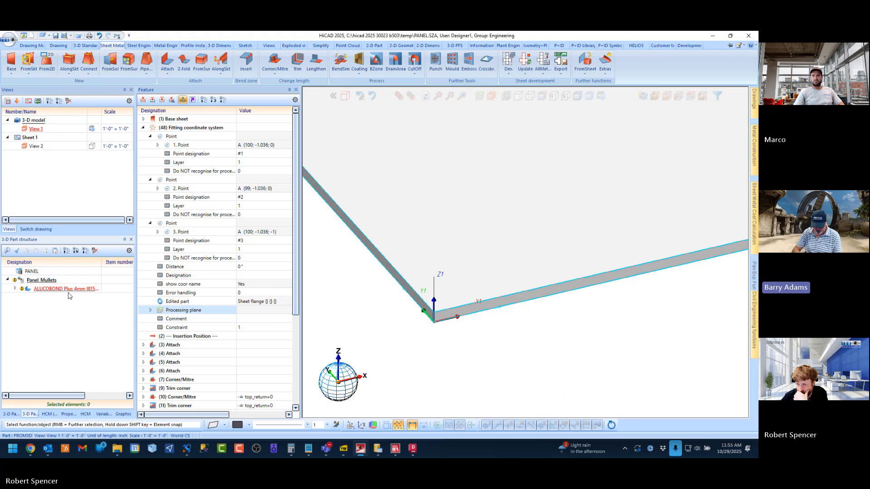
Step: Redefine the processing plane of the Base sheet feature by picking a plane on the sheet
{"action": "left_click", "coordinate": [143, 119]}
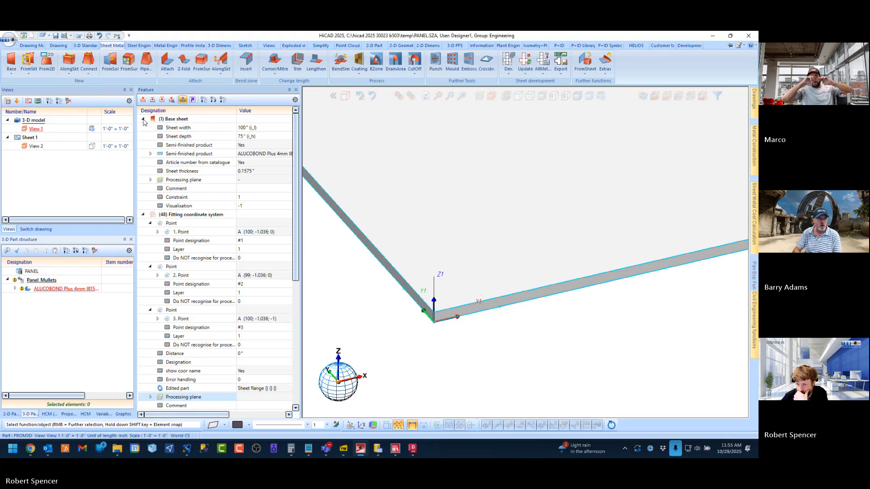
{"action": "double_click", "coordinate": [181, 181]}
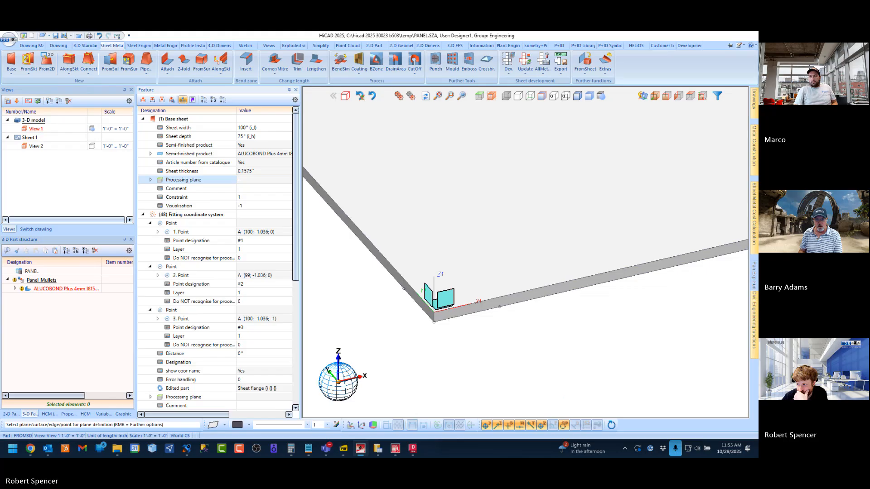
{"action": "left_click", "coordinate": [488, 270]}
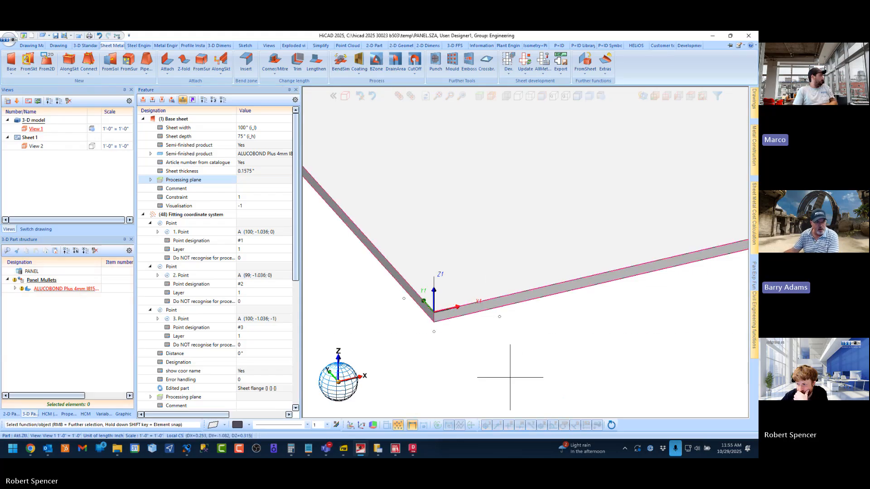
{"action": "middle_click_drag", "start_coordinate": [459, 320], "coordinate": [511, 341]}
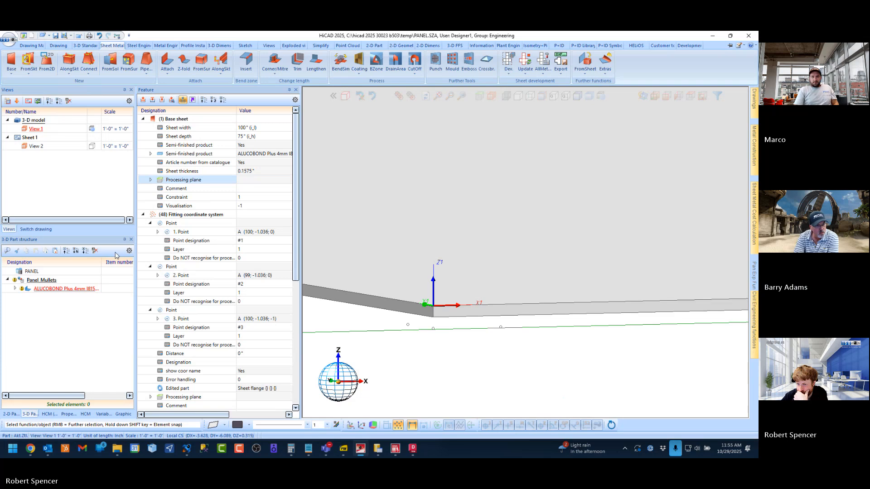
Step: Redefine the processing plane of the Fitting coordinate system feature by picking a plane on the sheet
{"action": "left_click", "coordinate": [143, 119]}
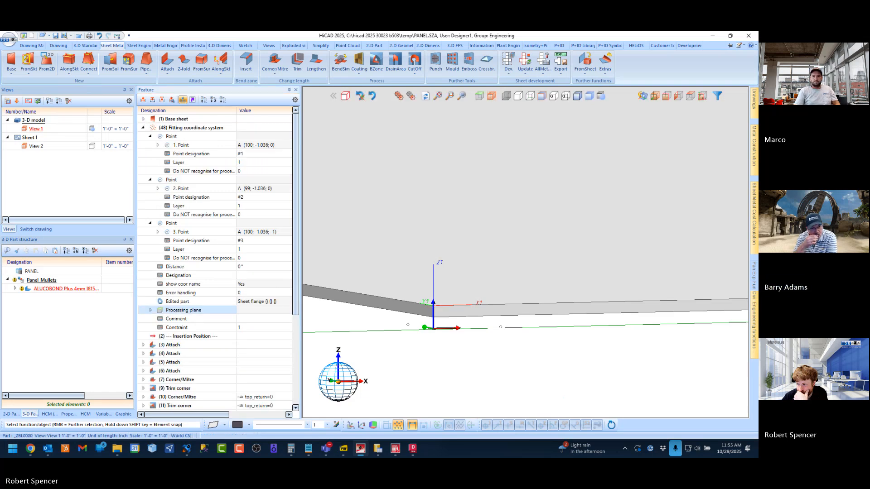
{"action": "double_click", "coordinate": [187, 311]}
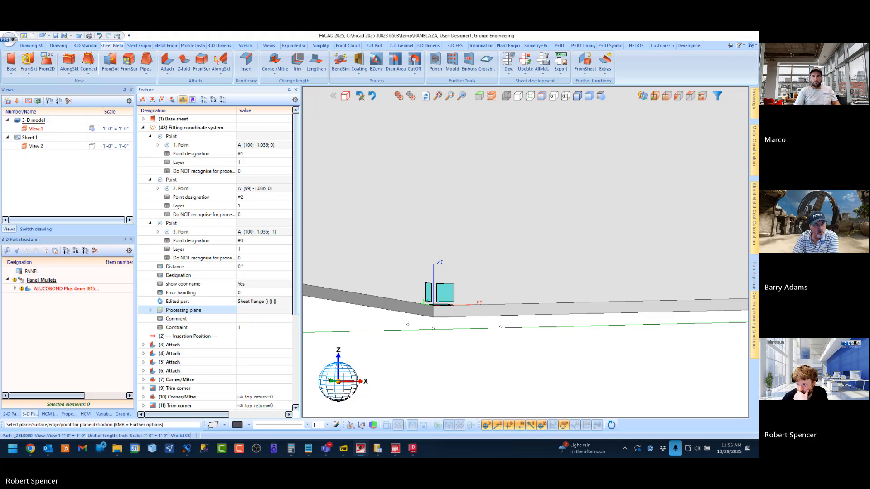
{"action": "left_click", "coordinate": [504, 284]}
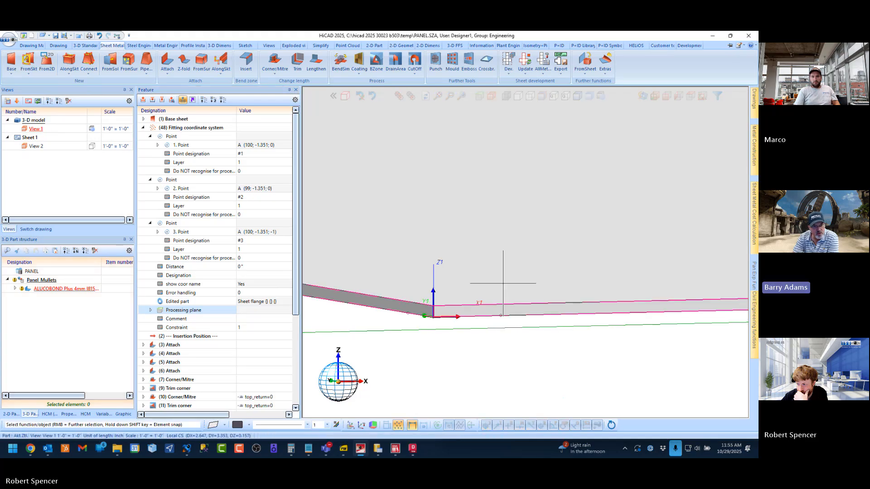
{"action": "middle_click_drag", "start_coordinate": [453, 316], "coordinate": [454, 332]}
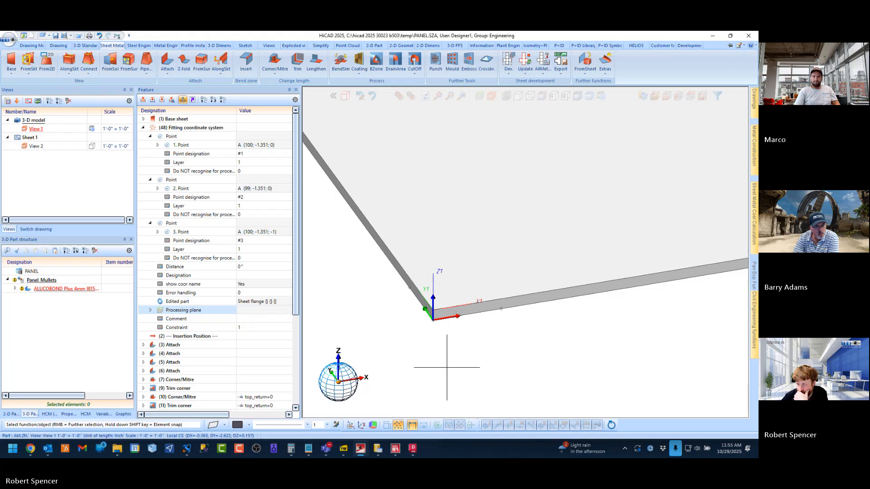
Step: Clear the Edited part reference of the Fitting coordinate system feature
{"action": "right_click", "coordinate": [184, 301]}
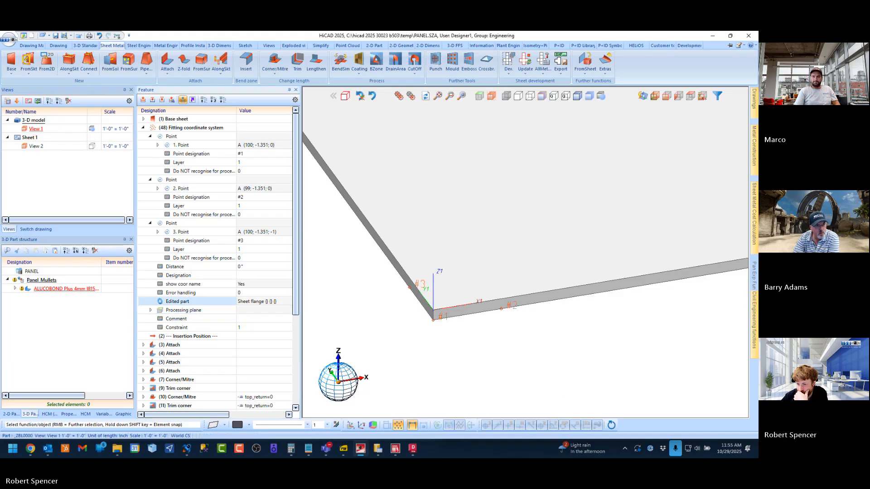
{"action": "left_click", "coordinate": [215, 352]}
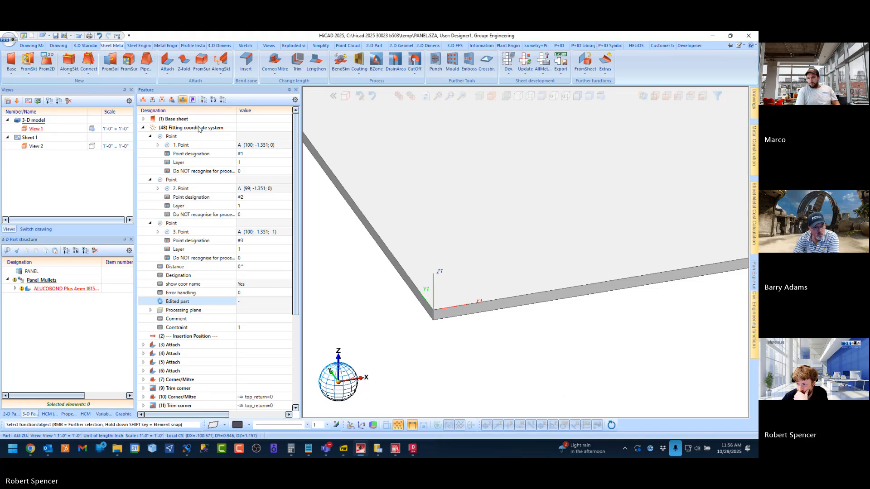
{"action": "left_click", "coordinate": [180, 146]}
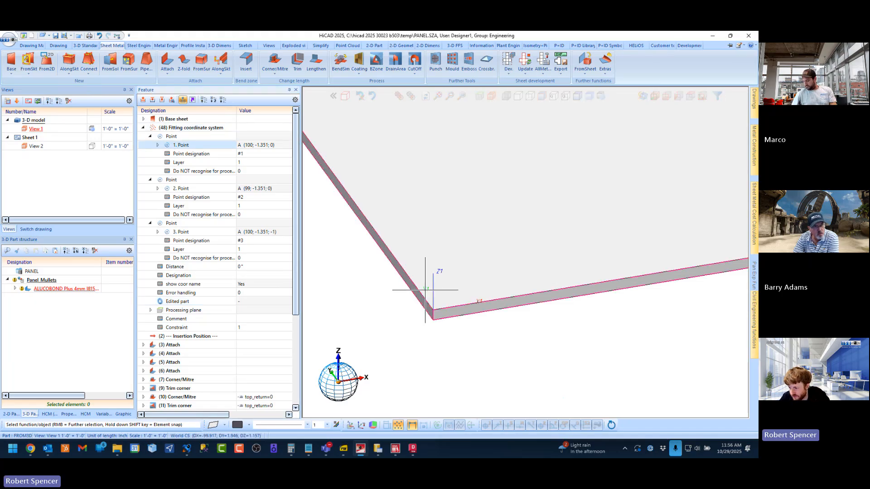
{"action": "scroll", "coordinate": [376, 239], "scroll_direction": "down", "scroll_amount": 3}
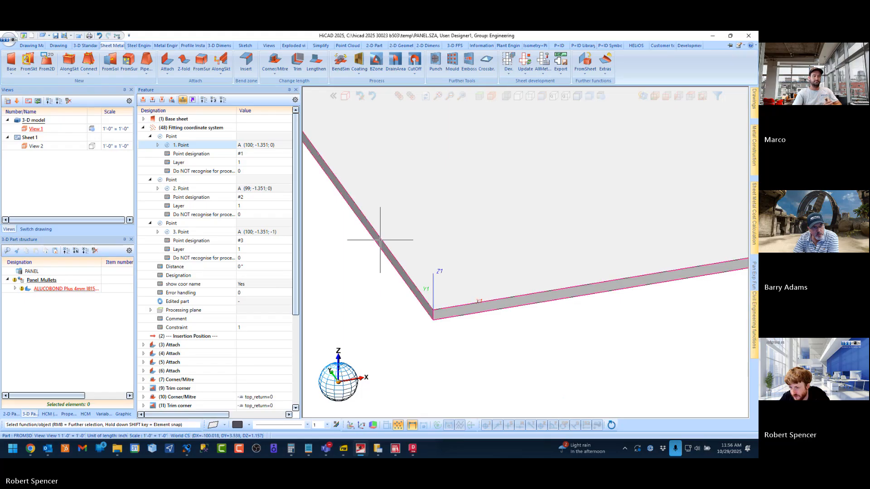
{"action": "mouse_move", "coordinate": [407, 256]}
{"action": "middle_mouse_down"}
{"action": "mouse_move", "coordinate": [408, 228]}
{"action": "mouse_move", "coordinate": [410, 255]}
{"action": "middle_mouse_up"}
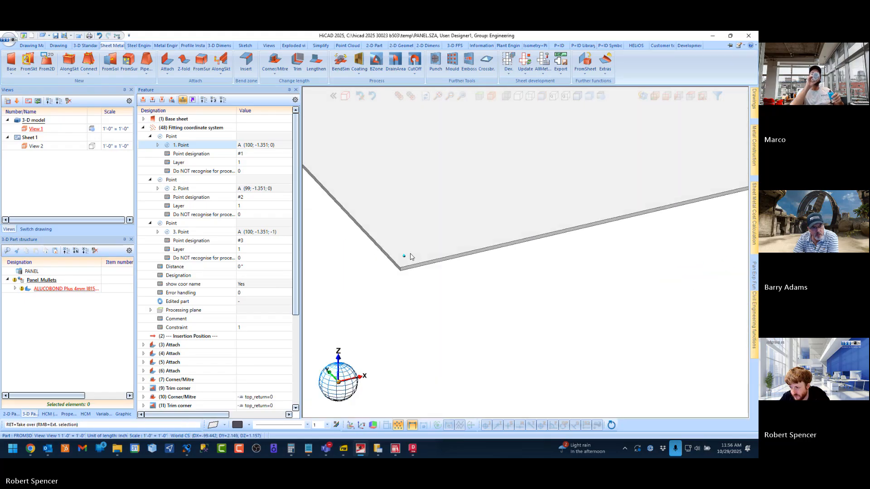
{"action": "right_click", "coordinate": [411, 337]}
{"action": "left_click", "coordinate": [433, 325]}
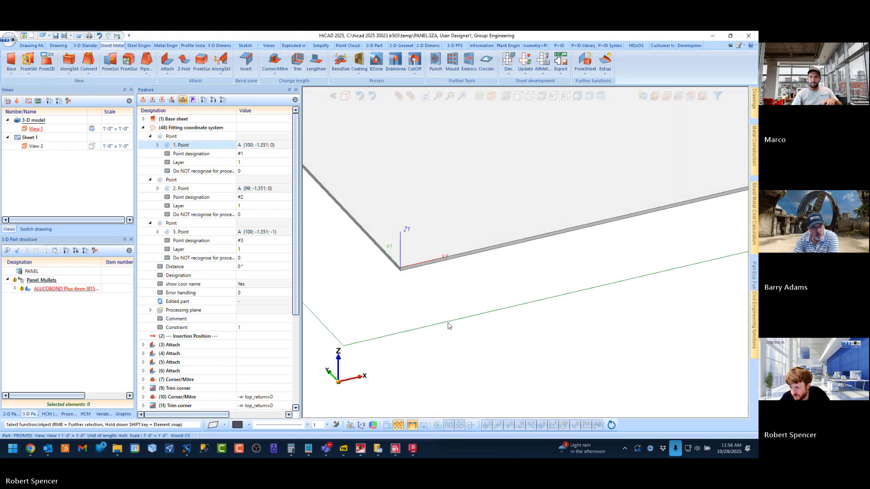
Step: Delete the Fitting coordinate system feature and move the insertion position to the end of the feature history
{"action": "left_click", "coordinate": [185, 129]}
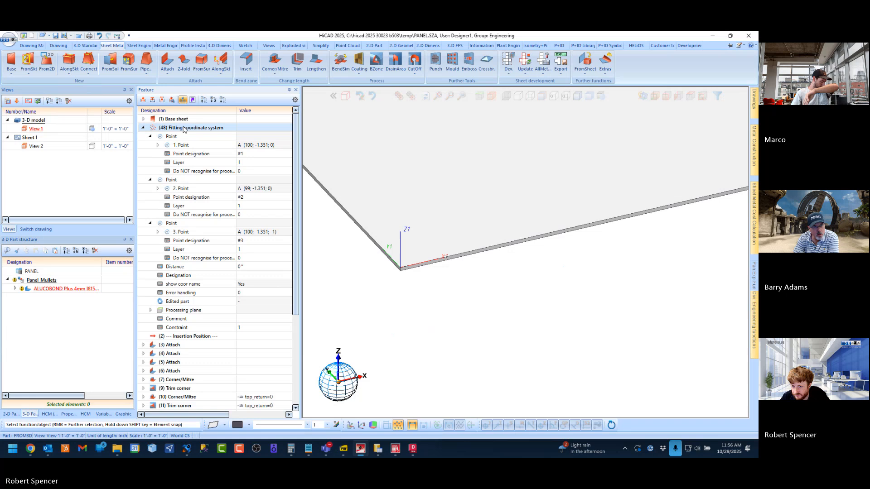
{"action": "right_click", "coordinate": [170, 132]}
{"action": "left_click", "coordinate": [210, 176]}
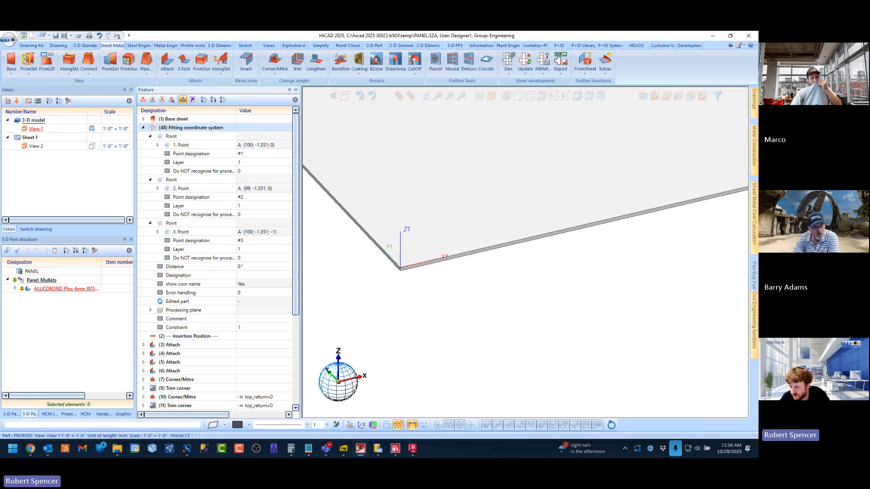
{"action": "left_click", "coordinate": [162, 100]}
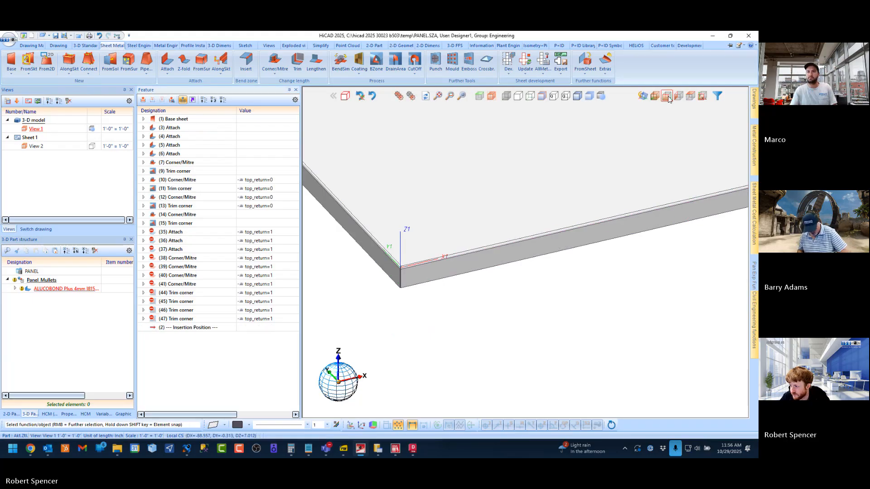
Step: Make the Panel_Mullets assembly active and activate its part coordinate system
{"action": "scroll", "coordinate": [375, 247], "scroll_direction": "up", "scroll_amount": 6}
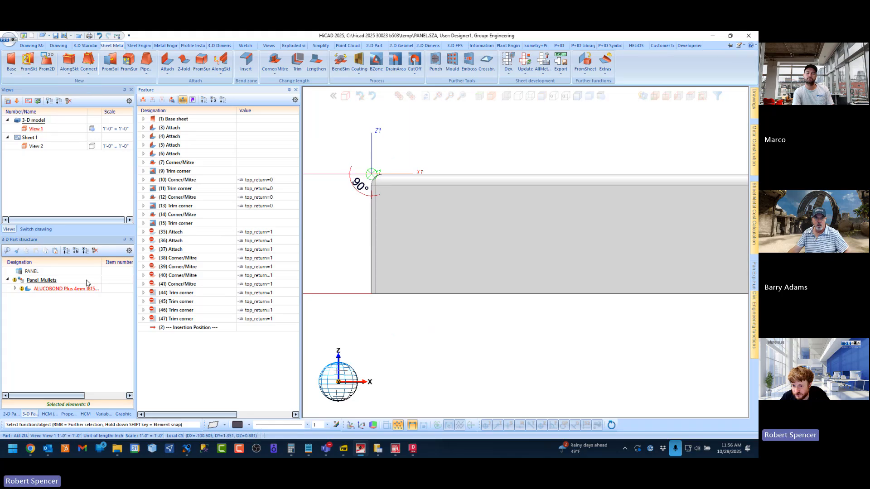
{"action": "left_click", "coordinate": [41, 280]}
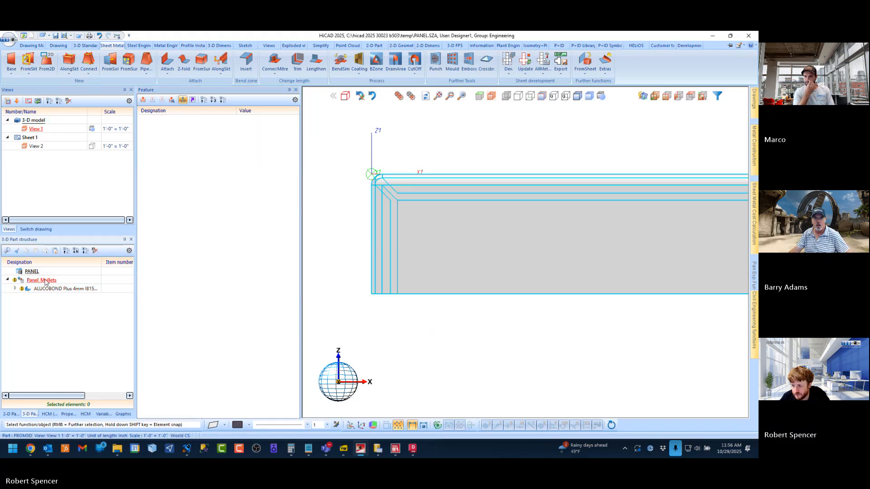
{"action": "left_click", "coordinate": [58, 45]}
{"action": "left_click", "coordinate": [568, 74]}
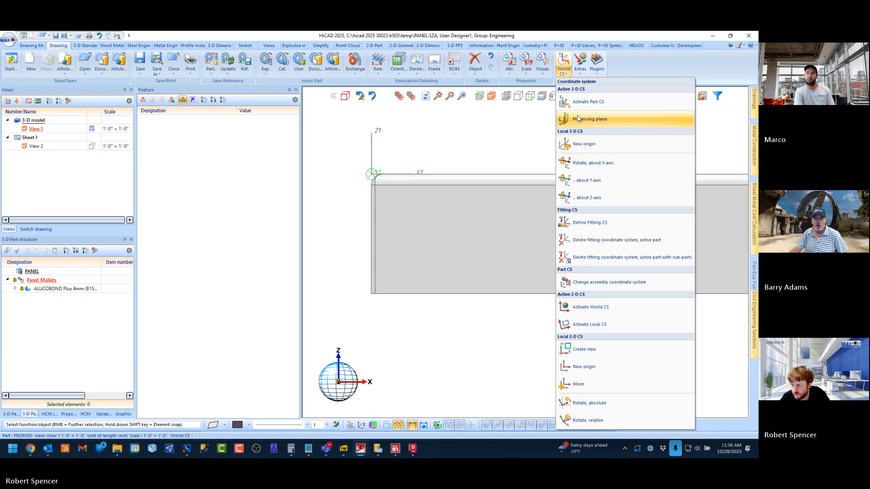
{"action": "left_click", "coordinate": [571, 117]}
Step: Make the ALUCOBOND Plus 4mm sheet active and activate its part coordinate system
{"action": "left_click", "coordinate": [53, 288]}
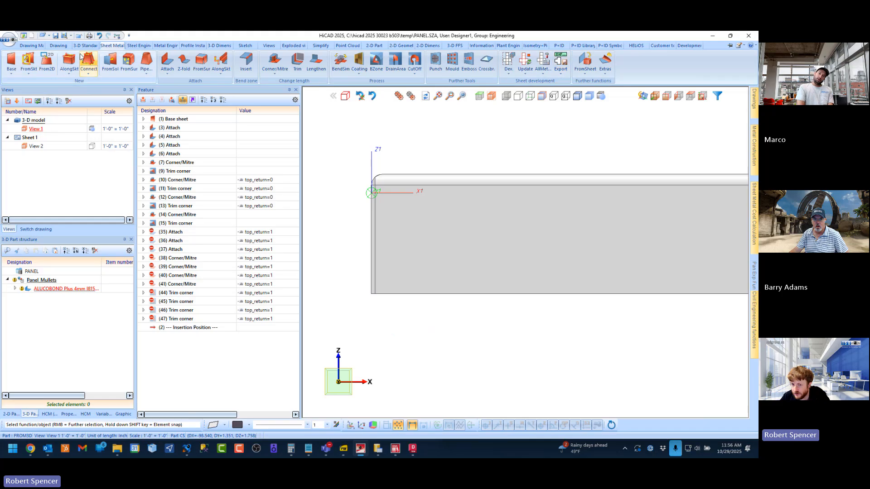
{"action": "left_click", "coordinate": [58, 45]}
{"action": "left_click", "coordinate": [566, 72]}
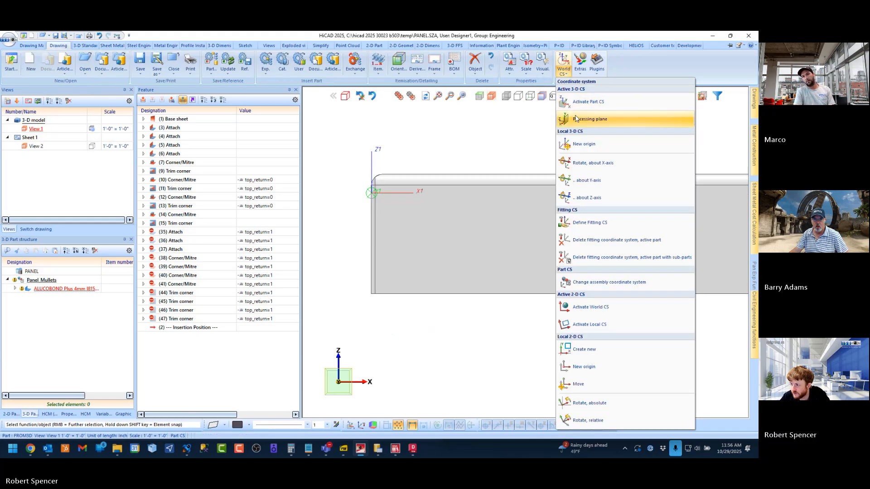
{"action": "left_click", "coordinate": [584, 102]}
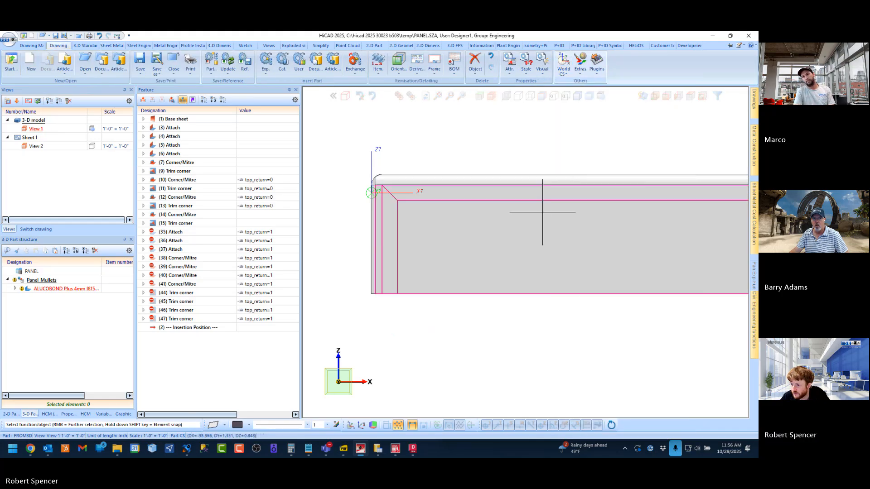
Step: Move the insertion position in the ALUCOBOND sheet's feature history to directly after the Base sheet feature
{"action": "left_click", "coordinate": [59, 291]}
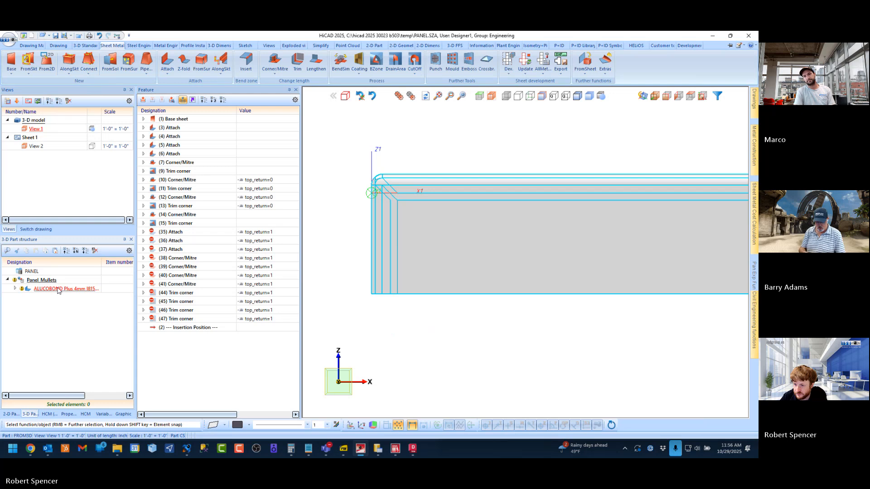
{"action": "left_click", "coordinate": [199, 330]}
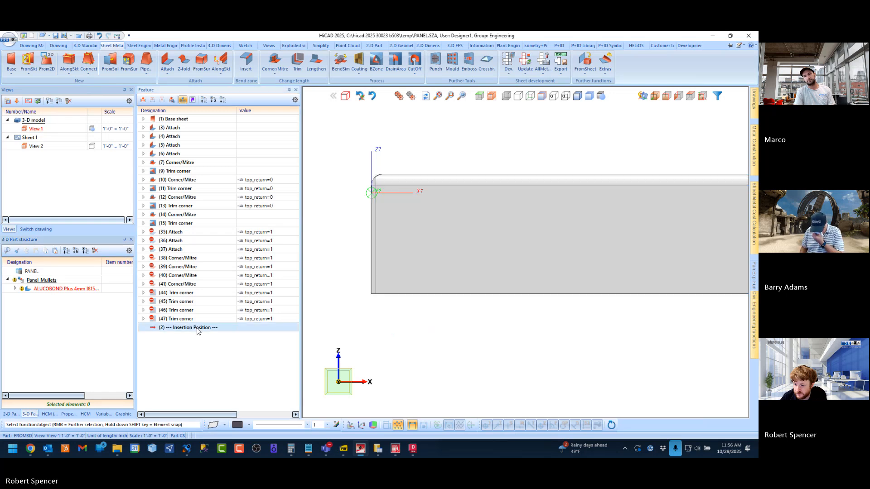
{"action": "left_click_drag", "start_coordinate": [210, 204], "coordinate": [196, 125]}
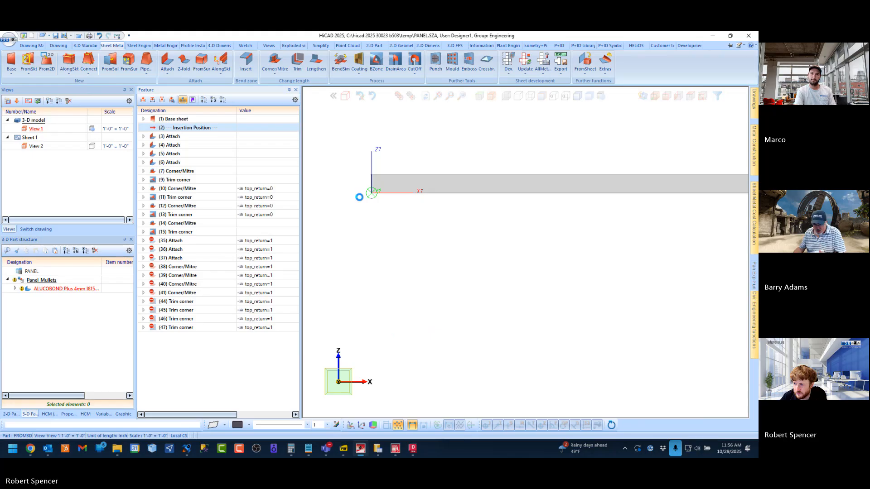
Step: Measure the length of the base sheet's short thickness edge at the coordinate origin corner
{"action": "right_click", "coordinate": [71, 292]}
{"action": "left_click", "coordinate": [110, 141]}
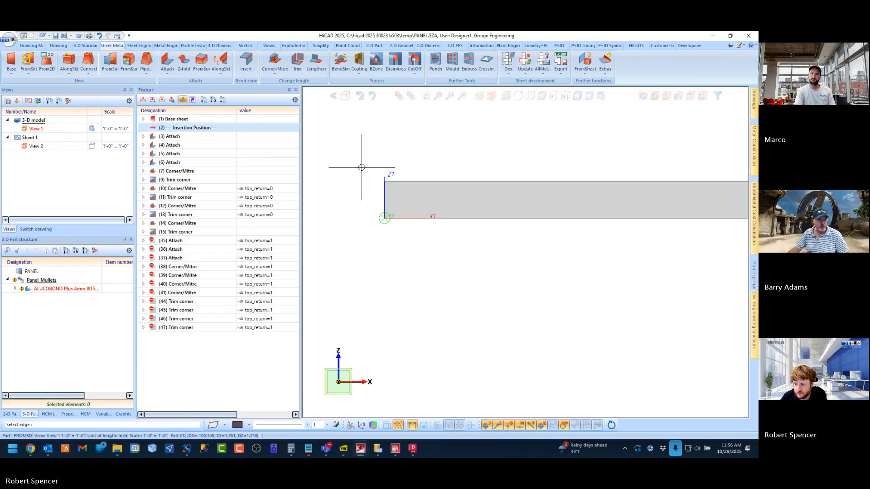
{"action": "left_click", "coordinate": [405, 201]}
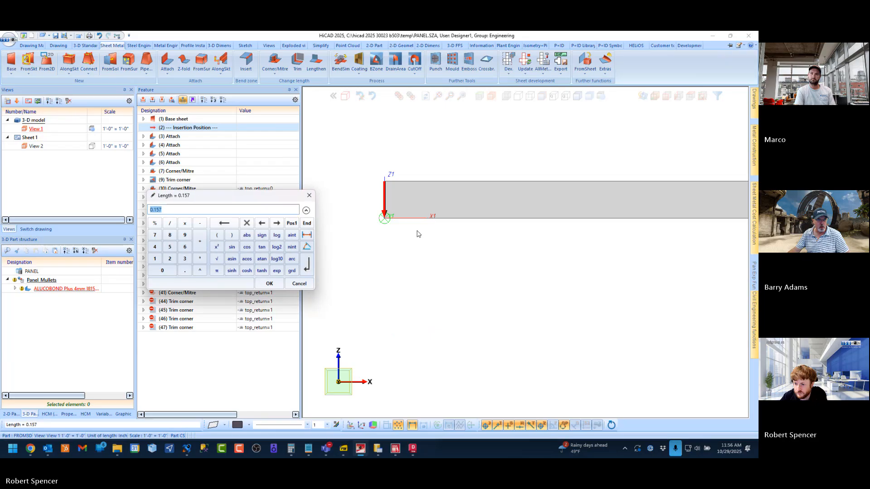
{"action": "left_click", "coordinate": [274, 288]}
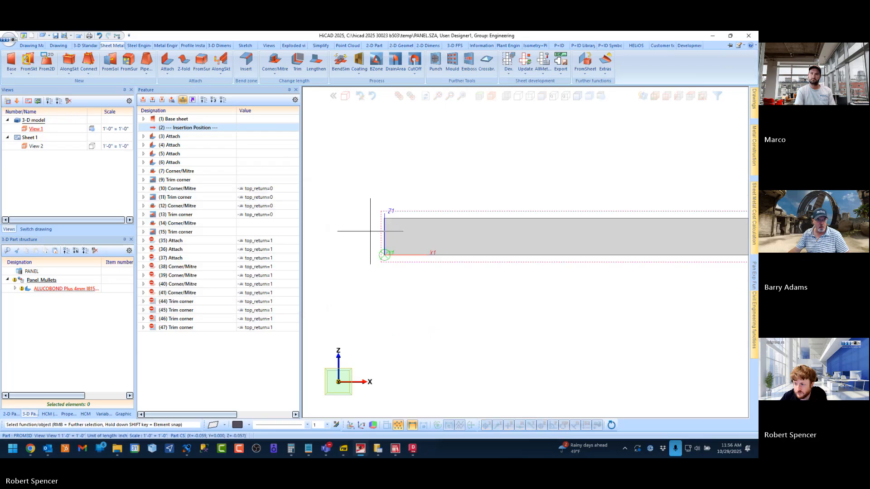
{"action": "left_click", "coordinate": [359, 96]}
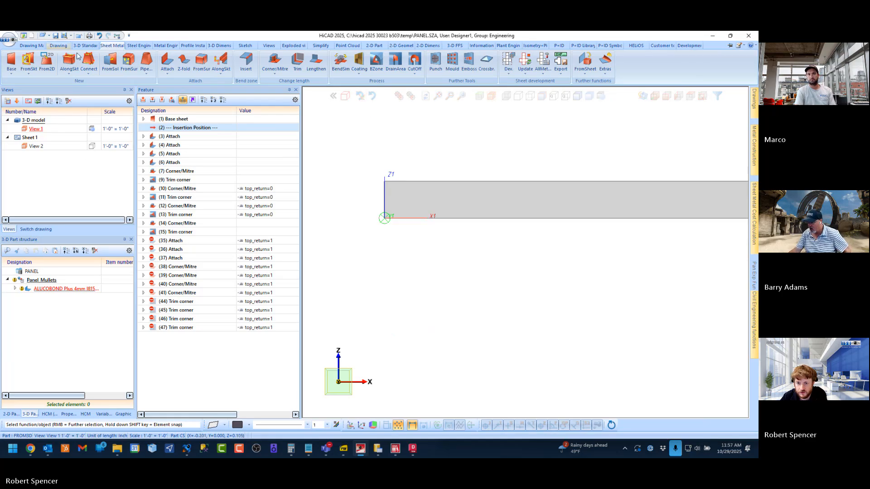
Step: Set a new origin for the local 3-D coordinate system at the upper corner of the ALUCOBOND sheet's thickness edge
{"action": "left_click", "coordinate": [58, 45]}
{"action": "middle_click_drag", "start_coordinate": [423, 194], "coordinate": [435, 207]}
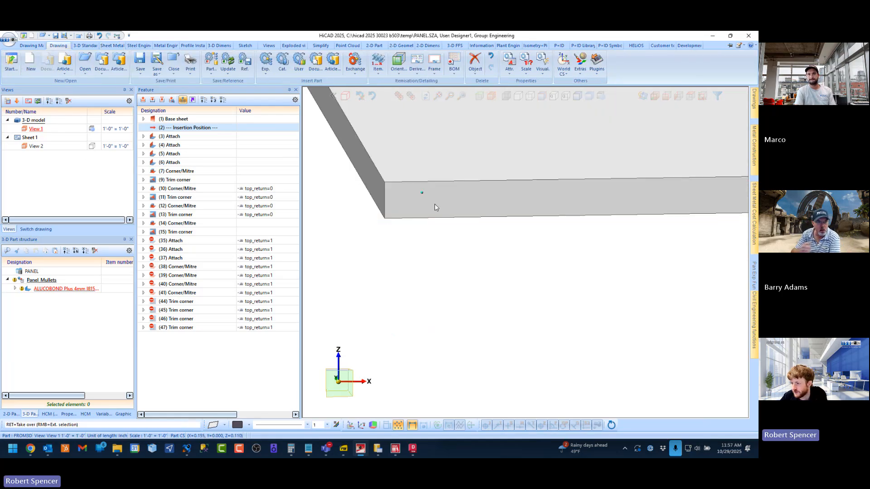
{"action": "left_click", "coordinate": [567, 77]}
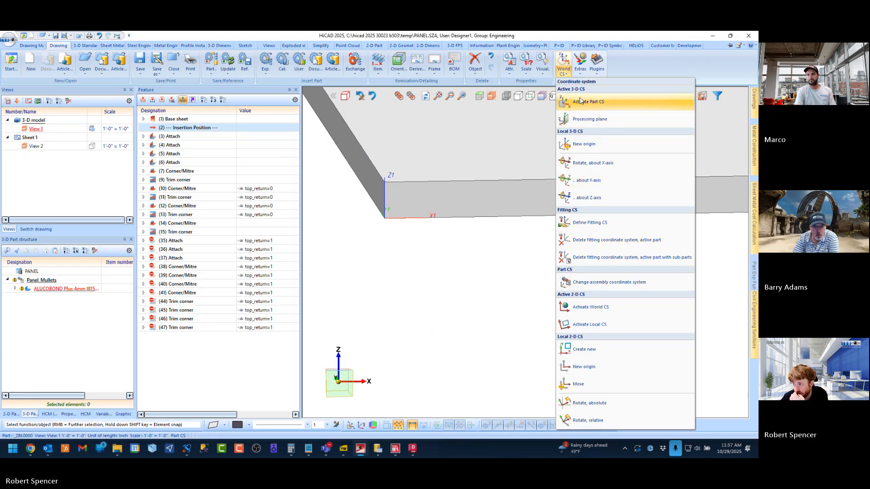
{"action": "left_click", "coordinate": [585, 144]}
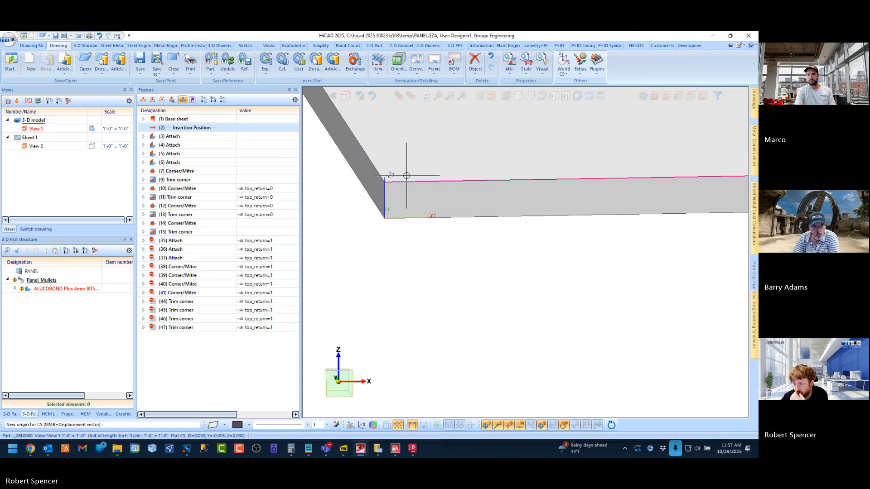
{"action": "left_click", "coordinate": [384, 185]}
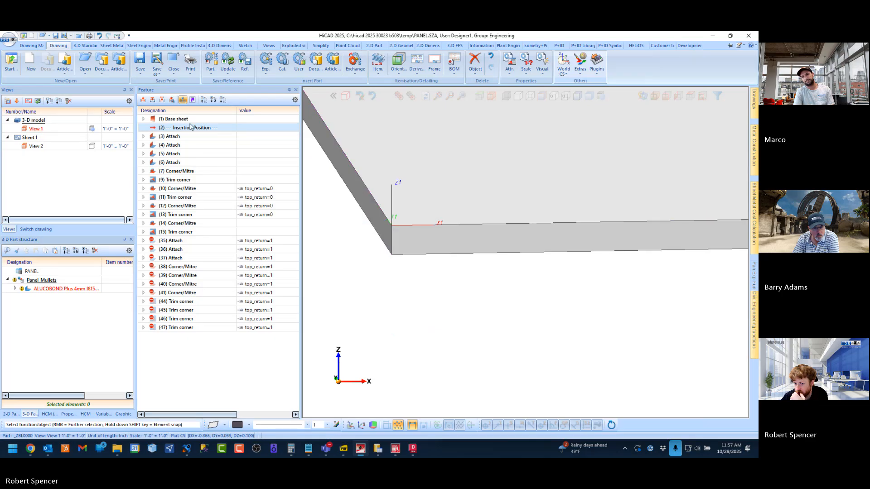
{"action": "left_click", "coordinate": [564, 63]}
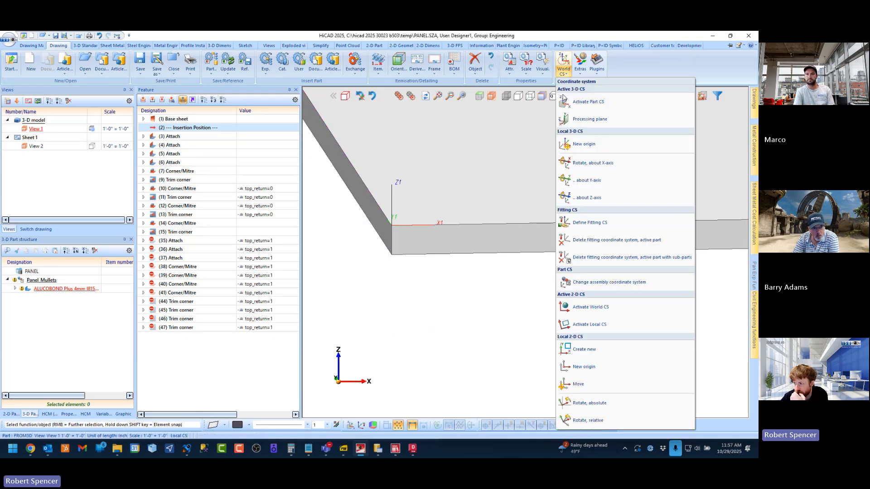
{"action": "left_click", "coordinate": [466, 302]}
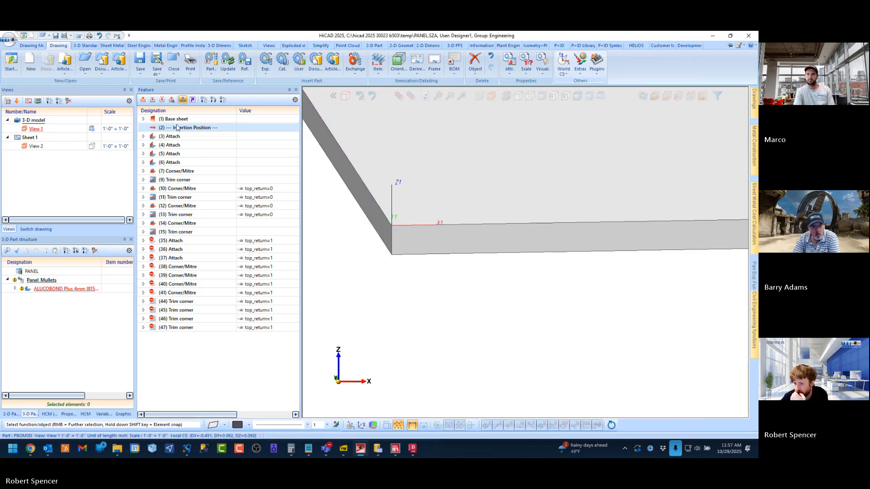
Step: Reactivate the ALUCOBOND sheet and inspect the processing plane in its Base sheet feature
{"action": "left_click", "coordinate": [41, 281]}
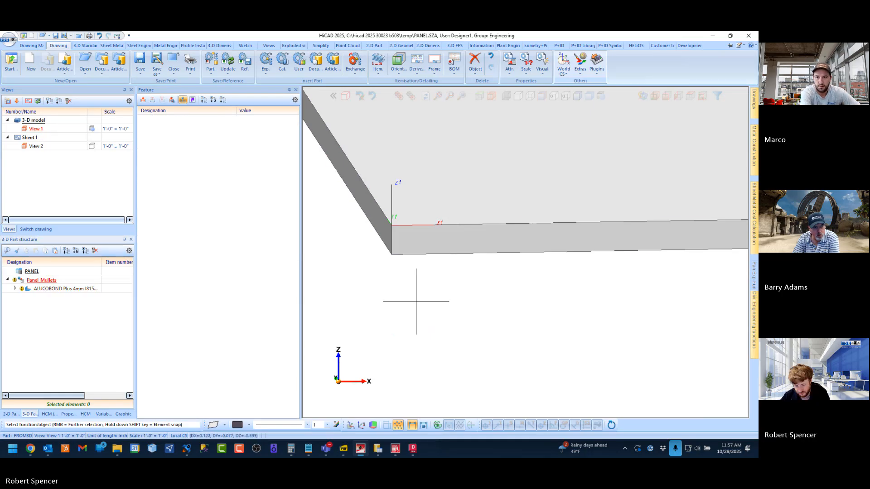
{"action": "left_click", "coordinate": [72, 289]}
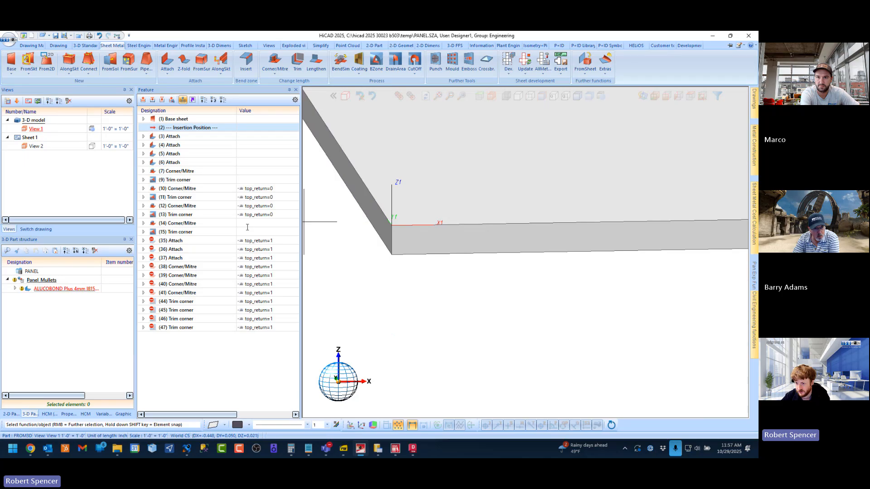
{"action": "left_click", "coordinate": [165, 120]}
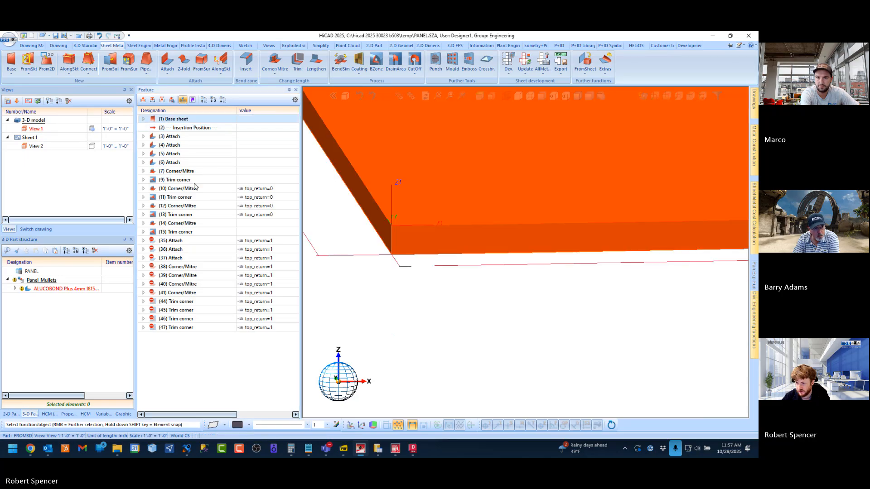
{"action": "left_click", "coordinate": [144, 120]}
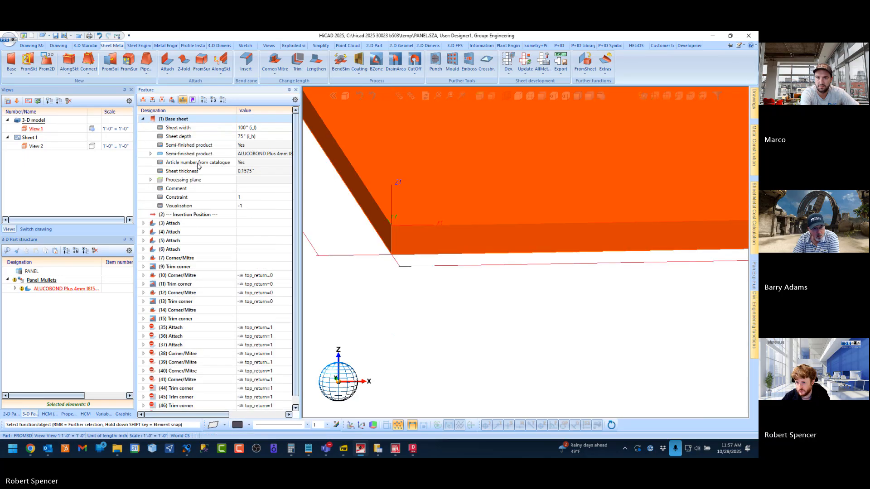
{"action": "left_click", "coordinate": [183, 180]}
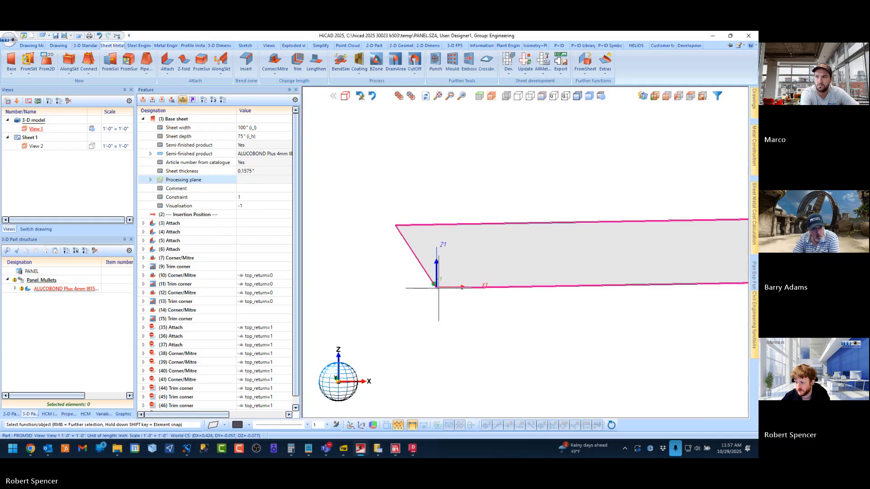
{"action": "left_click", "coordinate": [143, 120]}
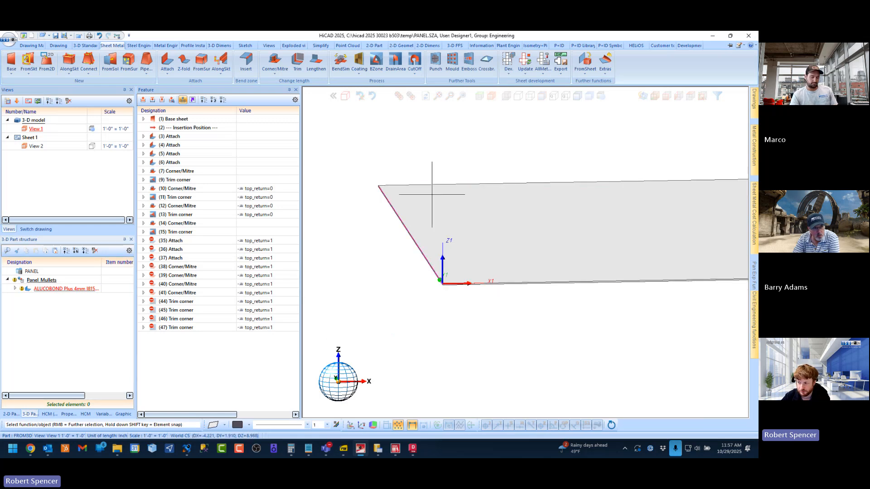
{"action": "scroll", "coordinate": [492, 65], "scroll_direction": "up", "scroll_amount": 2}
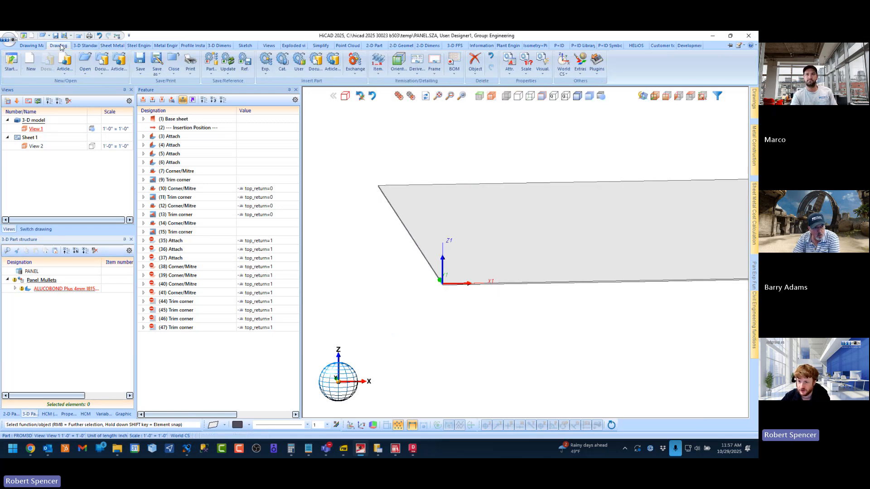
{"action": "left_click", "coordinate": [564, 71]}
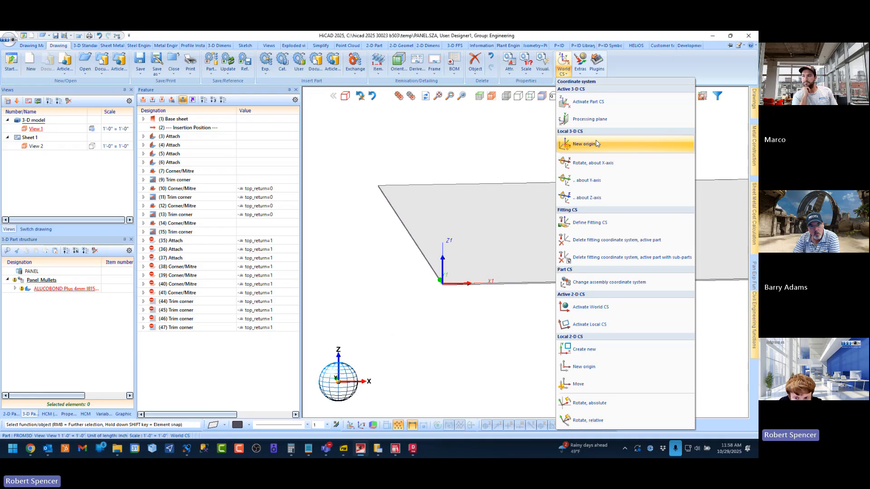
{"action": "left_click", "coordinate": [597, 143]}
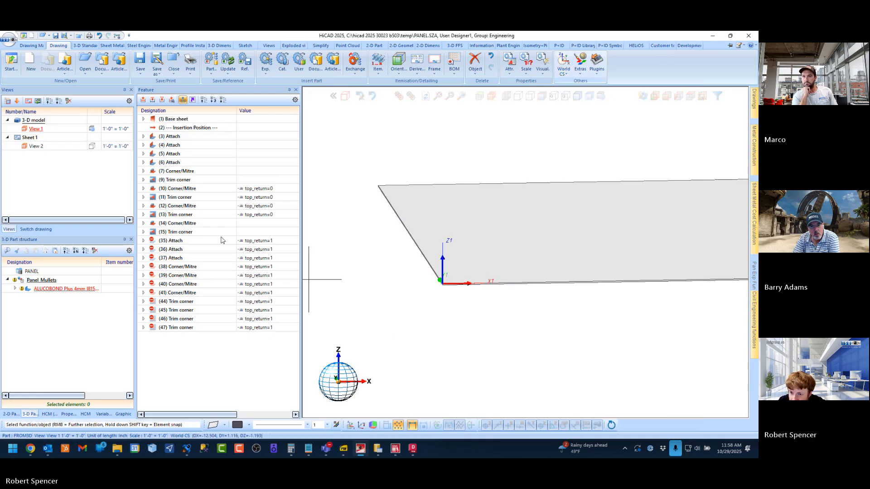
Step: Create a new drawing with an assembly that has the article number Main assembly
{"action": "left_click", "coordinate": [36, 229]}
{"action": "left_click", "coordinate": [24, 146]}
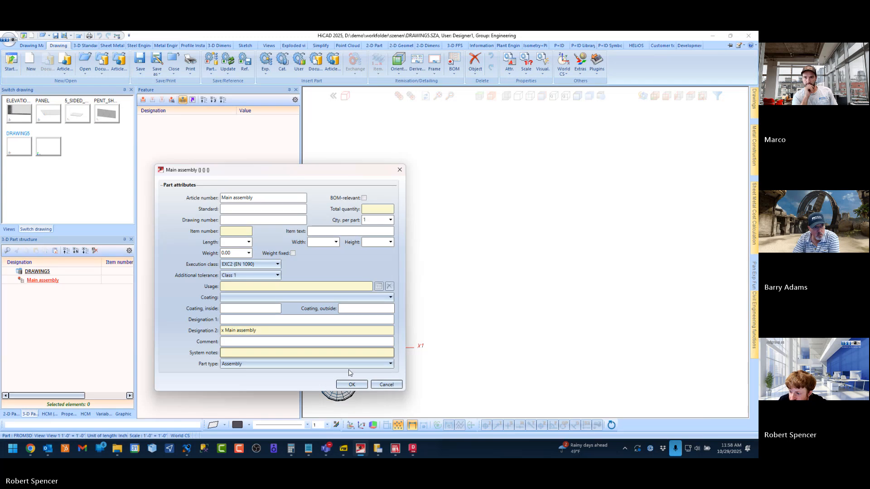
{"action": "left_click", "coordinate": [353, 384]}
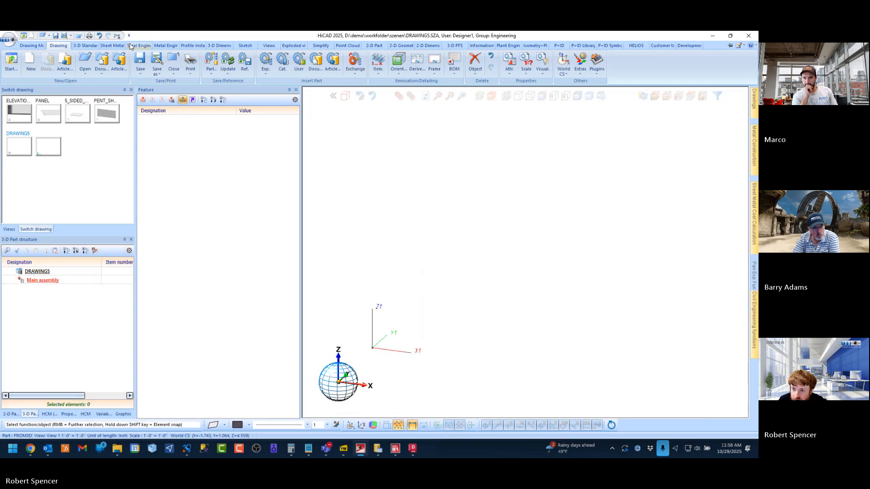
Step: Insert an ALUCOBOND Plus 4mm I815 base sheet, 100 wide and 75 deep, at the coordinate origin
{"action": "left_click", "coordinate": [112, 45]}
{"action": "left_click", "coordinate": [11, 61]}
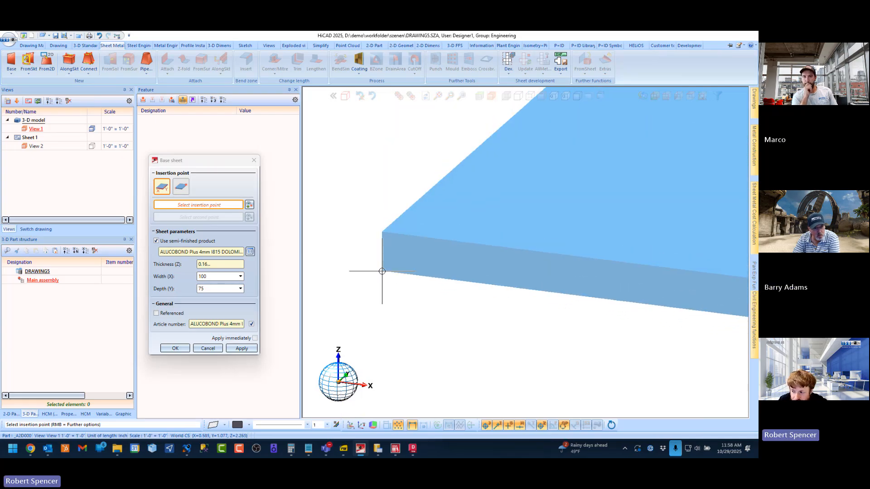
{"action": "right_click", "coordinate": [378, 266]}
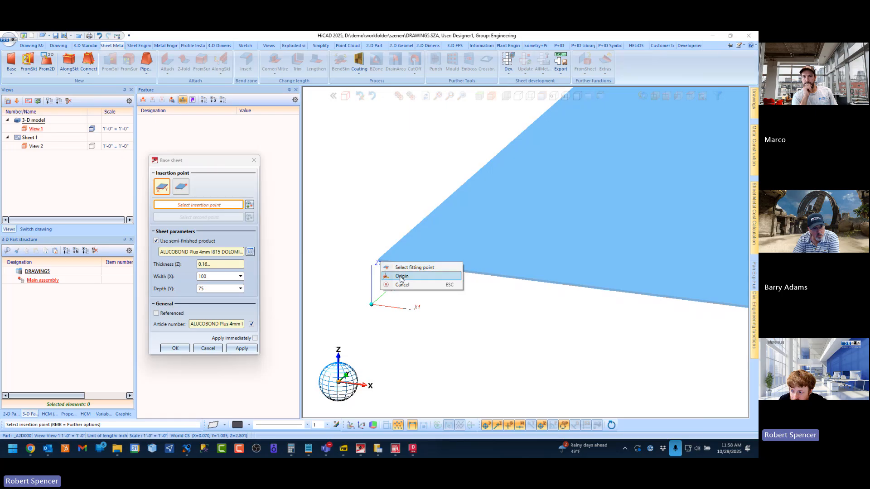
{"action": "left_click", "coordinate": [399, 276]}
{"action": "scroll", "coordinate": [373, 305], "scroll_direction": "up", "scroll_amount": 8}
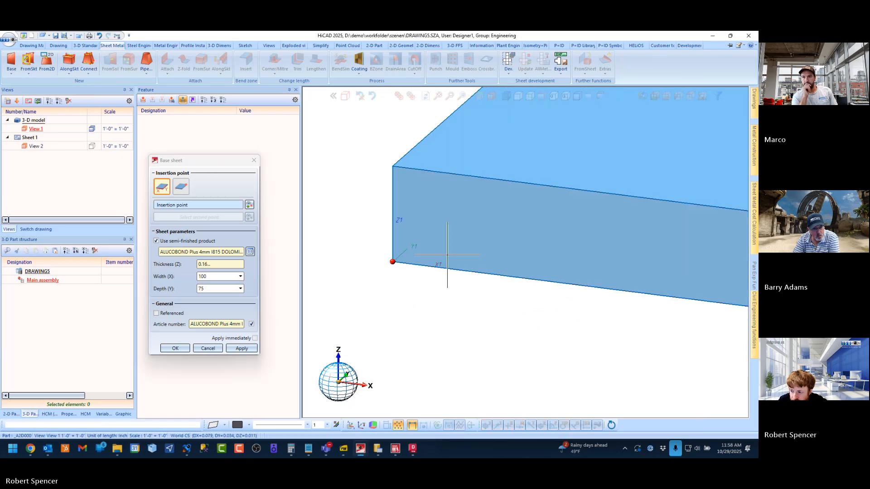
{"action": "left_click", "coordinate": [169, 349]}
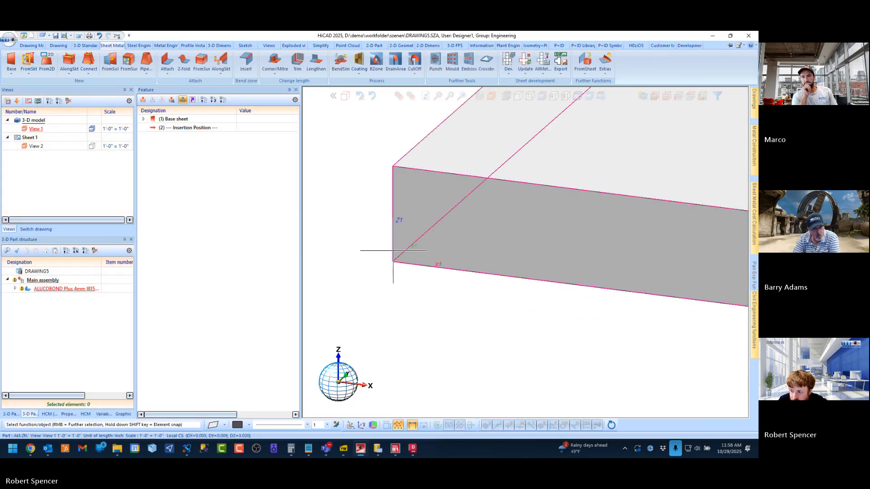
Step: Start a sketch on the horizontal XY plane and draw a 96 by 108 rectangle beside the base sheet
{"action": "scroll", "coordinate": [349, 254], "scroll_direction": "down", "scroll_amount": 10}
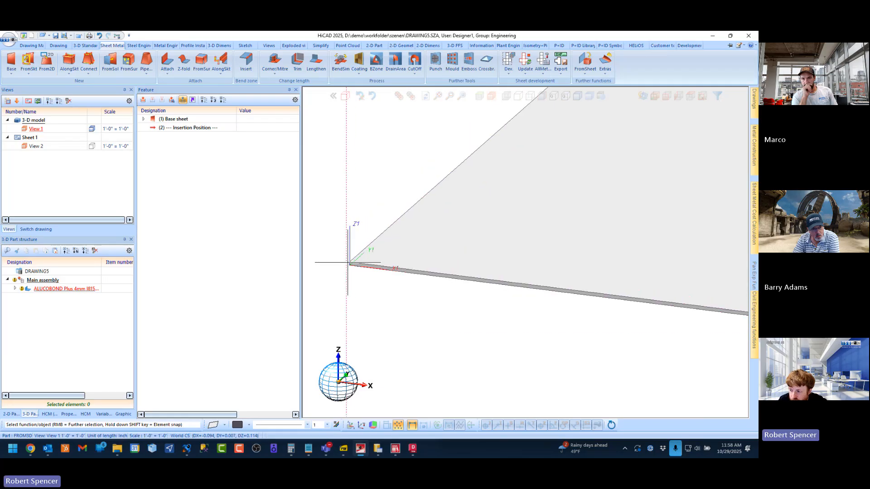
{"action": "scroll", "coordinate": [344, 247], "scroll_direction": "down", "scroll_amount": 3}
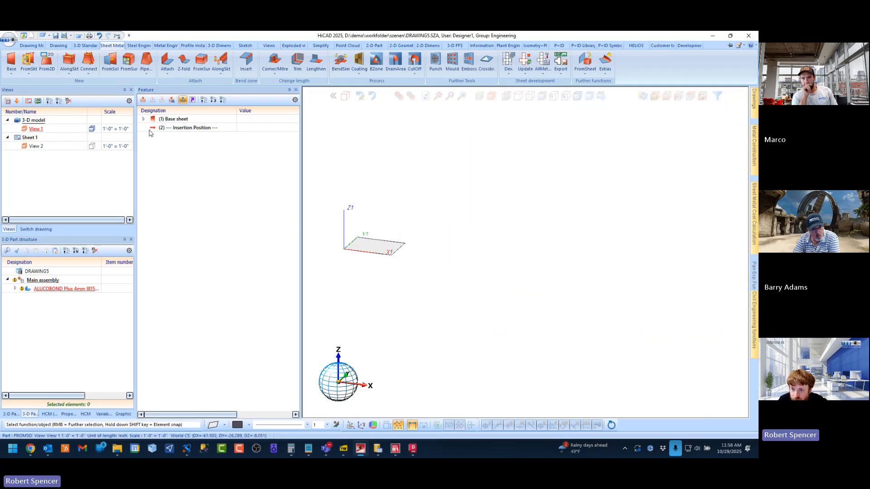
{"action": "left_click", "coordinate": [249, 45]}
{"action": "left_click", "coordinate": [10, 60]}
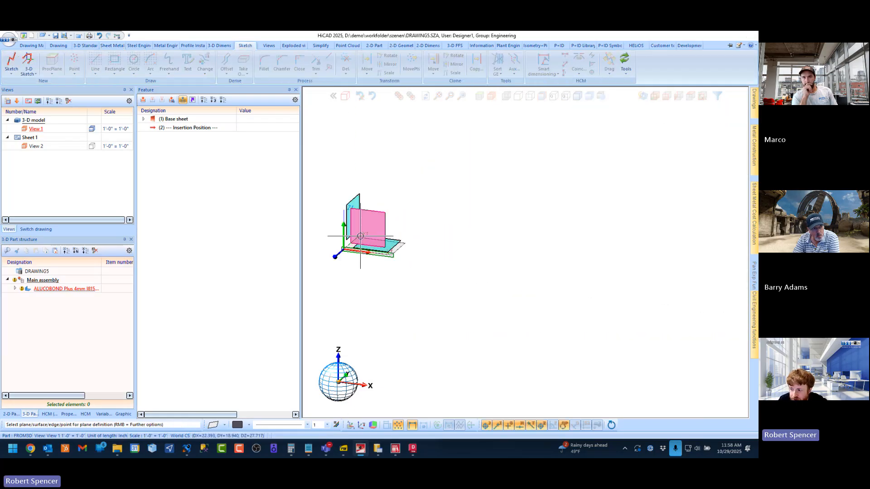
{"action": "left_click", "coordinate": [389, 248]}
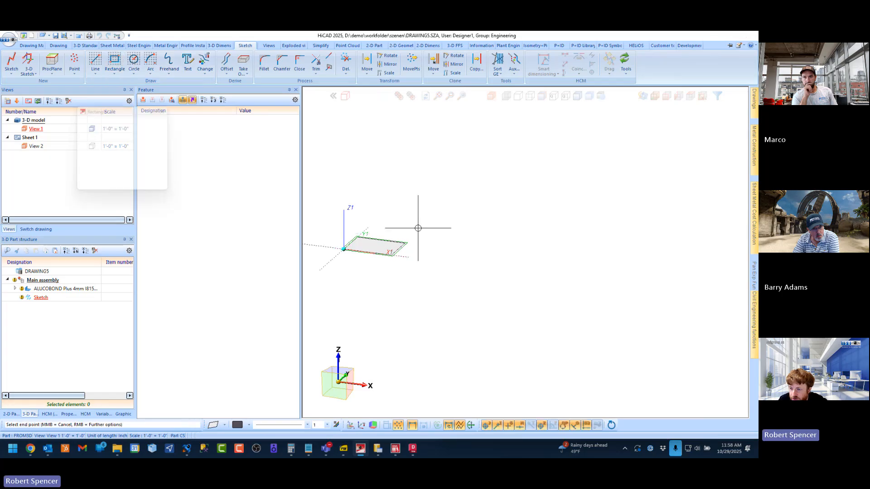
{"action": "left_click", "coordinate": [452, 264]}
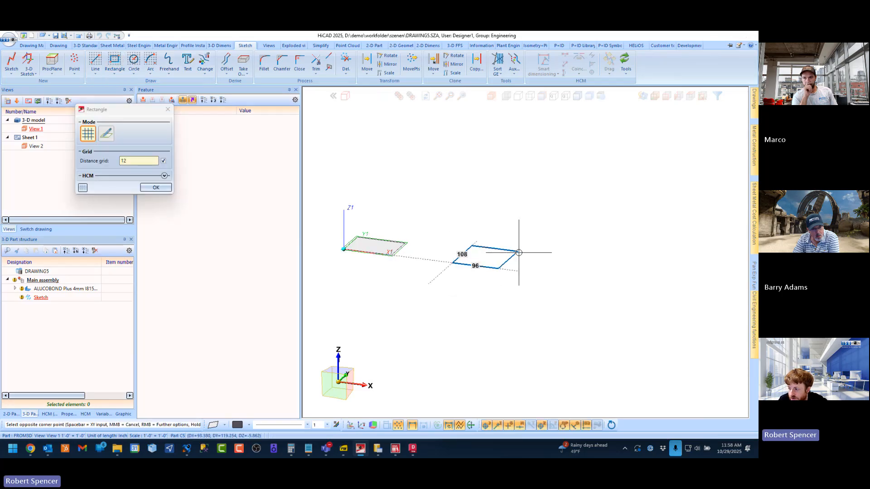
{"action": "left_click", "coordinate": [518, 251]}
{"action": "scroll", "coordinate": [499, 238], "scroll_direction": "up", "scroll_amount": 5}
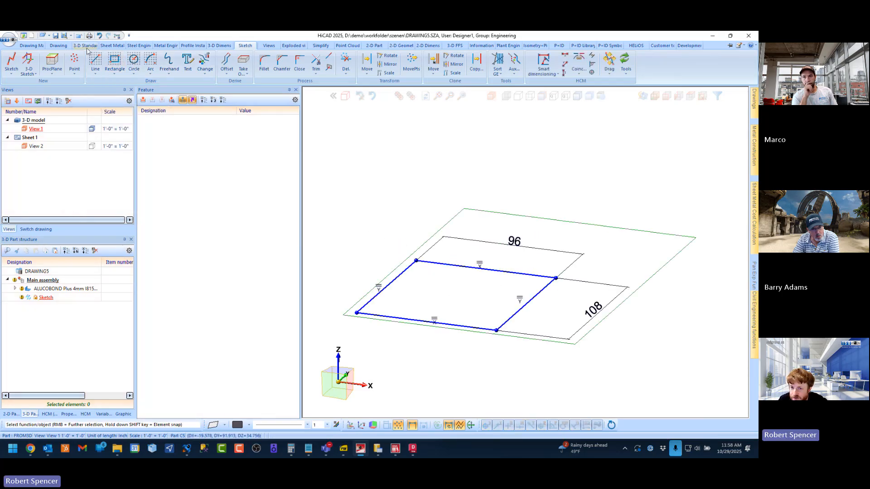
Step: Create a sheet from the rectangle sketch using ALUCOBOND Plus 4mm D8003 with fitting direction -Z, deleting the sketch after creation
{"action": "left_click", "coordinate": [111, 46]}
{"action": "left_click", "coordinate": [29, 60]}
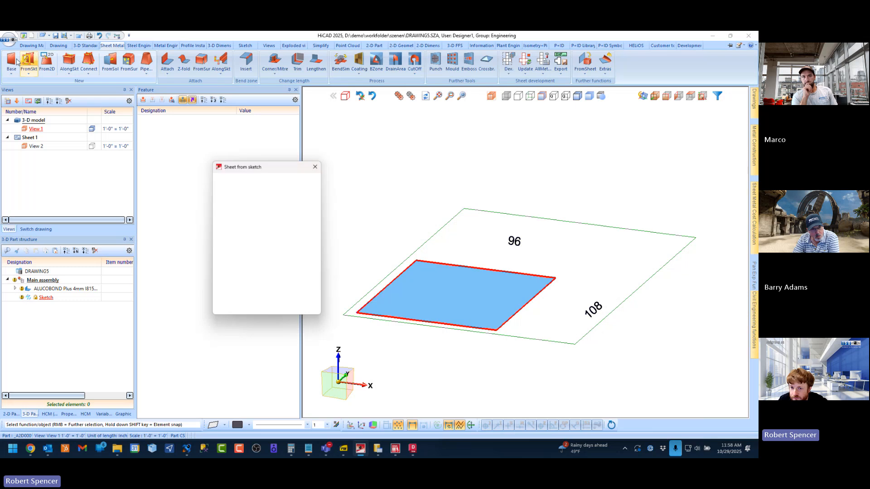
{"action": "scroll", "coordinate": [645, 263], "scroll_direction": "down", "scroll_amount": 1}
{"action": "scroll", "coordinate": [427, 313], "scroll_direction": "up", "scroll_amount": 1}
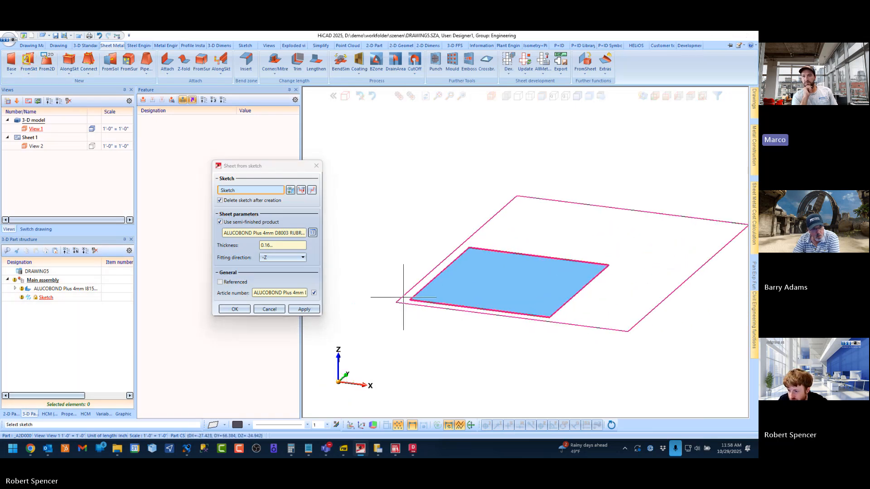
{"action": "scroll", "coordinate": [440, 311], "scroll_direction": "up", "scroll_amount": 8}
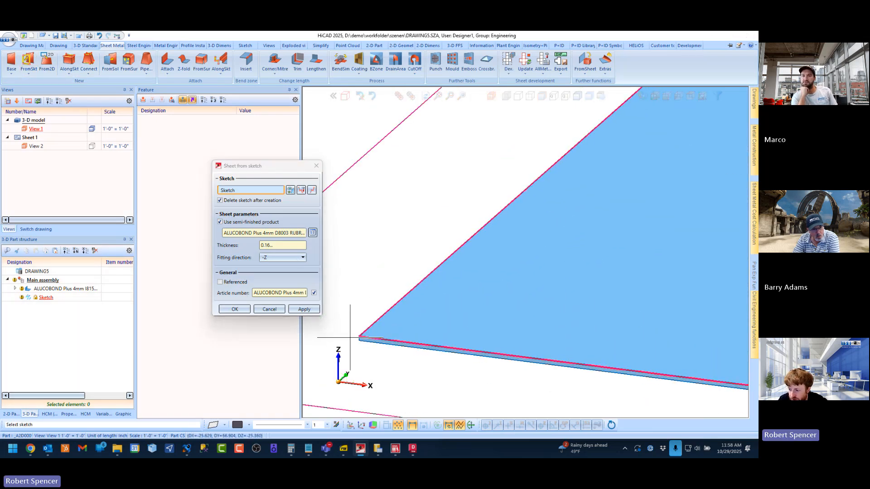
{"action": "left_click", "coordinate": [235, 309]}
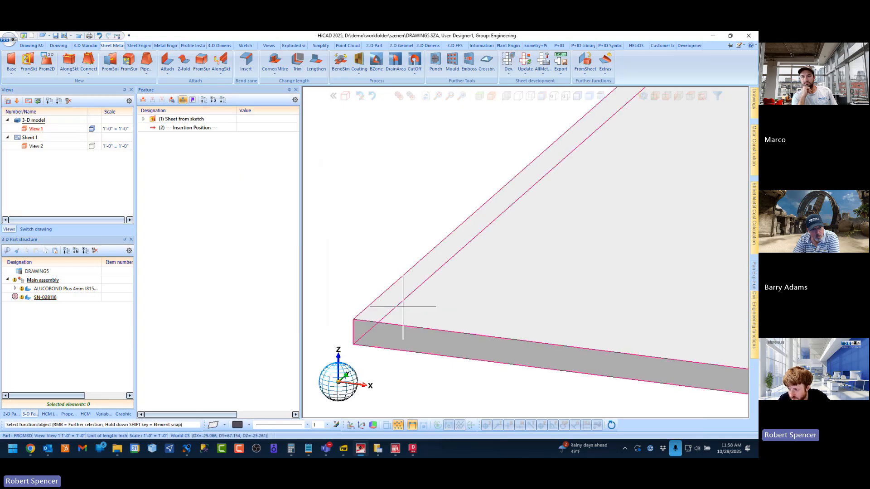
Step: Examine the sketch-based sheet's near corner and the processing plane in its Sheet from sketch feature
{"action": "scroll", "coordinate": [435, 305], "scroll_direction": "down", "scroll_amount": 8}
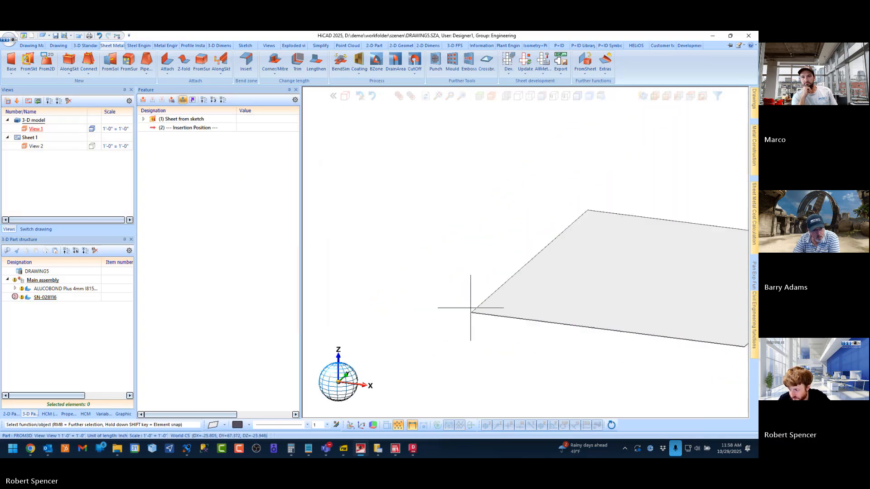
{"action": "scroll", "coordinate": [481, 307], "scroll_direction": "up", "scroll_amount": 6}
{"action": "scroll", "coordinate": [432, 340], "scroll_direction": "down", "scroll_amount": 10}
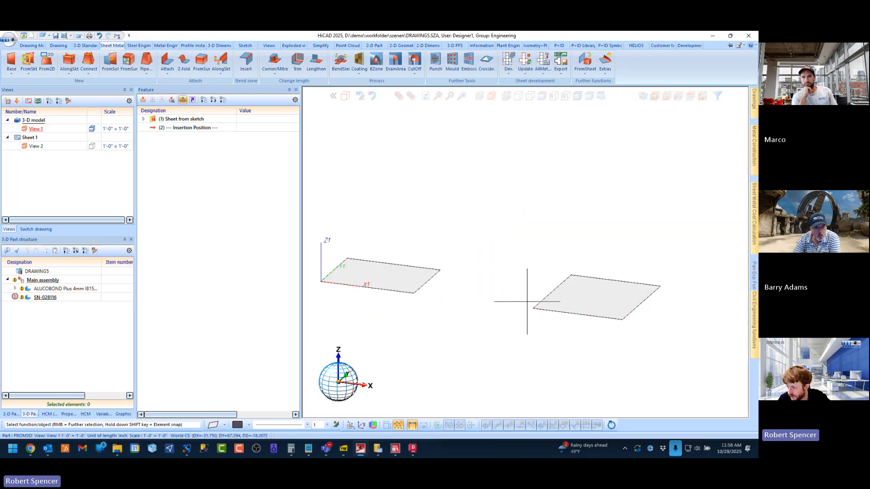
{"action": "scroll", "coordinate": [550, 297], "scroll_direction": "up", "scroll_amount": 6}
{"action": "scroll", "coordinate": [501, 311], "scroll_direction": "up", "scroll_amount": 2}
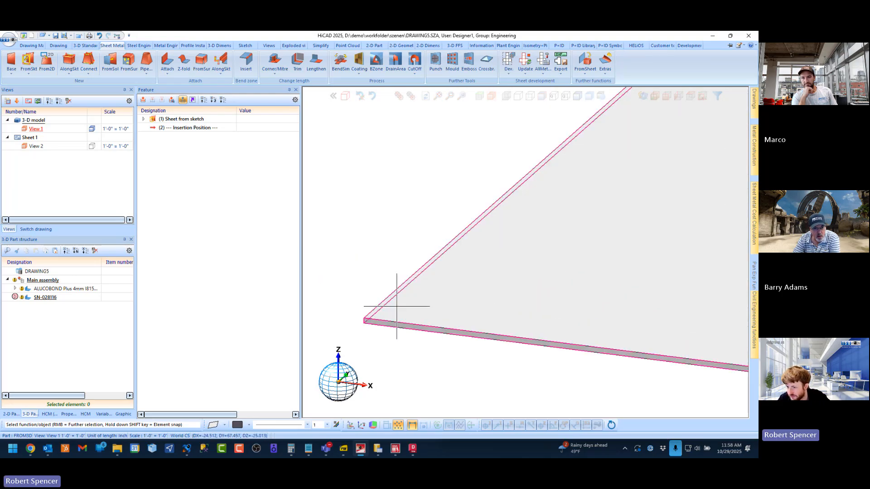
{"action": "left_click", "coordinate": [143, 119]}
{"action": "left_click", "coordinate": [183, 182]}
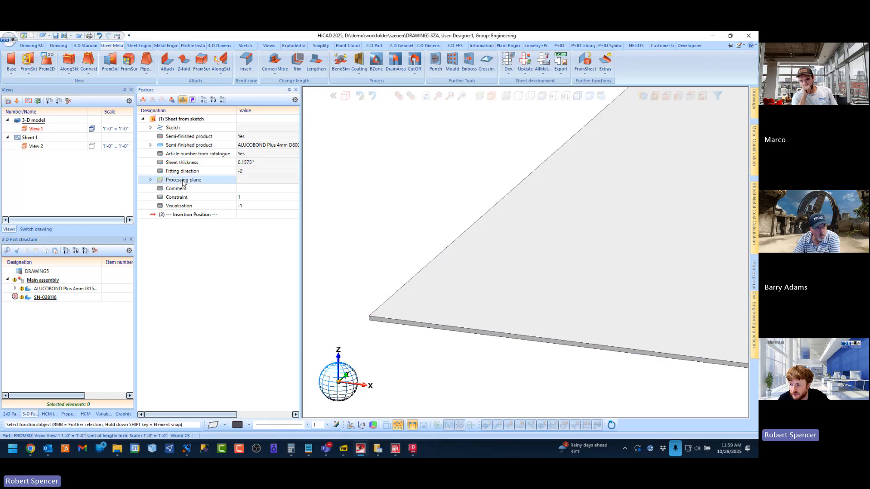
Step: Examine the sketch-based sheet's processing plane points and source sketch at the near corner, and compare with the base sheet's coordinate system
{"action": "left_click", "coordinate": [151, 181]}
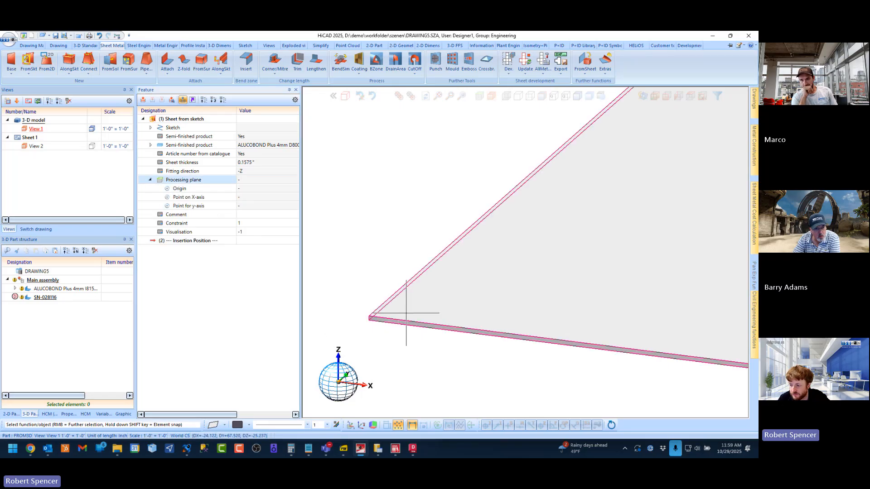
{"action": "right_click", "coordinate": [172, 128]}
{"action": "left_click", "coordinate": [199, 140]}
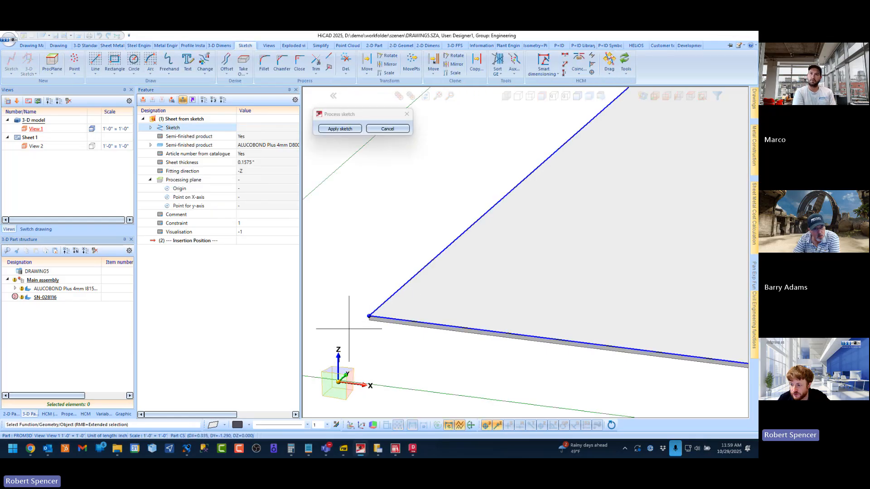
{"action": "scroll", "coordinate": [420, 319], "scroll_direction": "down", "scroll_amount": 4}
{"action": "scroll", "coordinate": [406, 324], "scroll_direction": "up", "scroll_amount": 5}
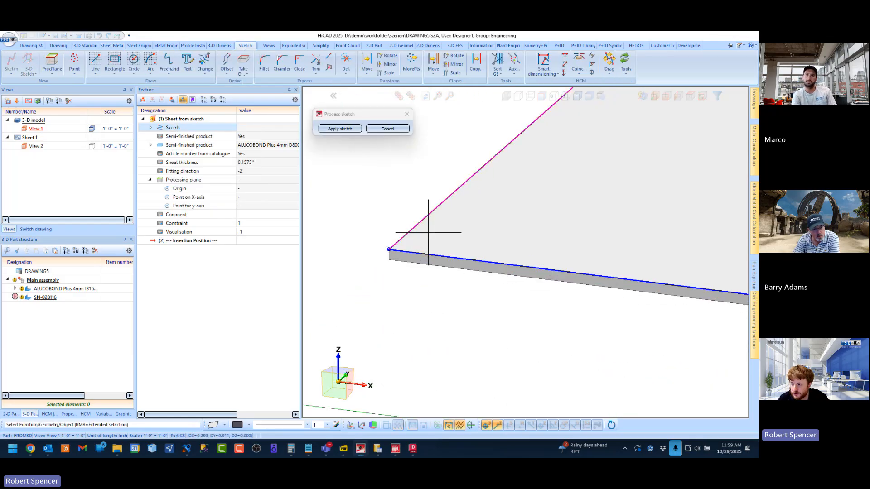
{"action": "left_click", "coordinate": [389, 129]}
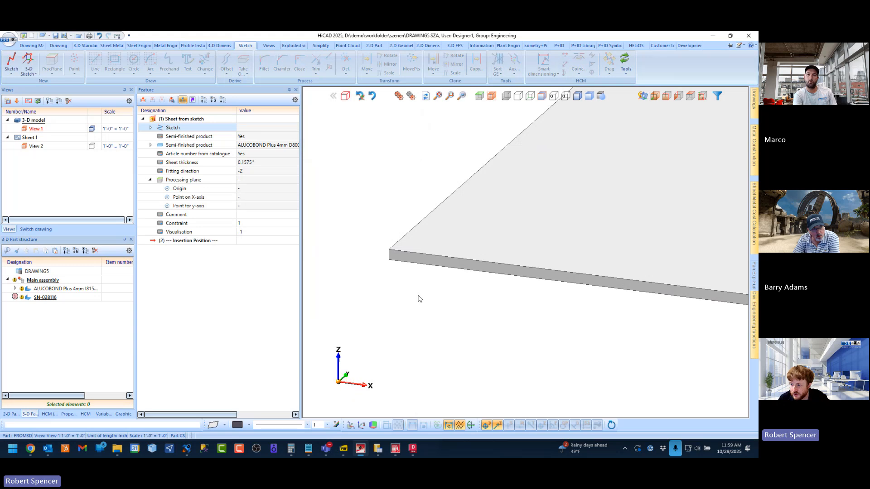
{"action": "scroll", "coordinate": [408, 288], "scroll_direction": "down", "scroll_amount": 6}
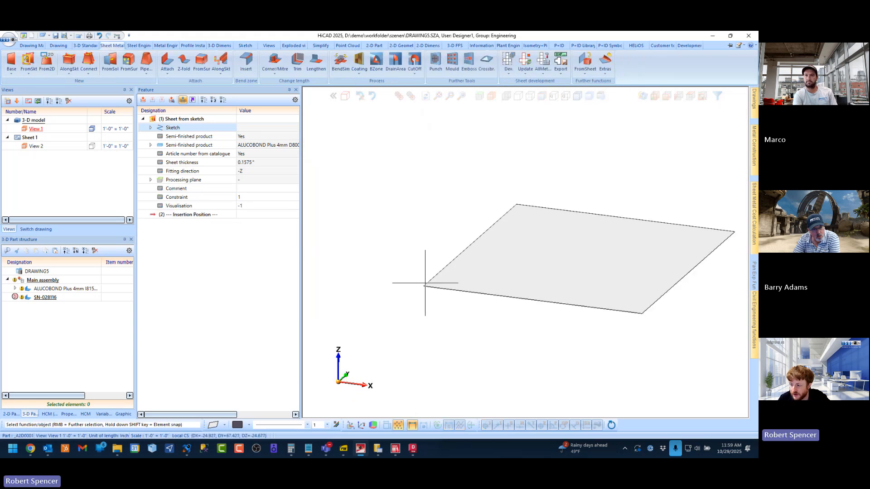
{"action": "scroll", "coordinate": [341, 254], "scroll_direction": "up", "scroll_amount": 3}
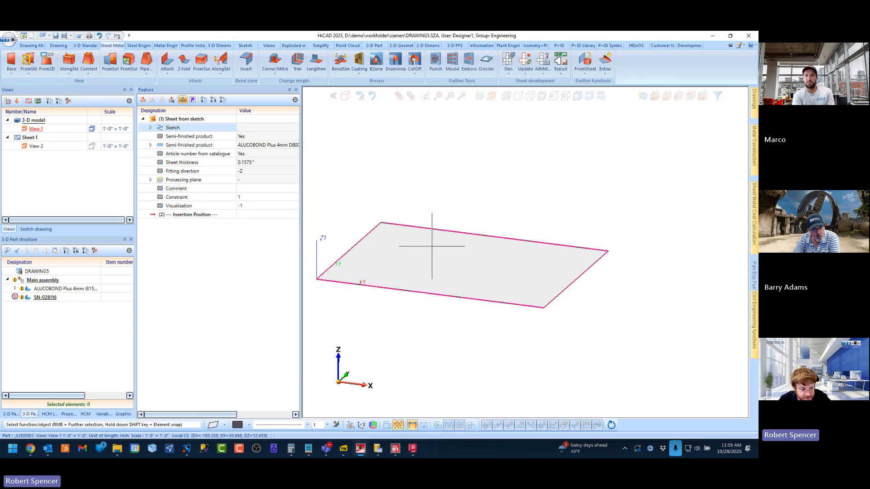
{"action": "scroll", "coordinate": [432, 246], "scroll_direction": "down", "scroll_amount": 1}
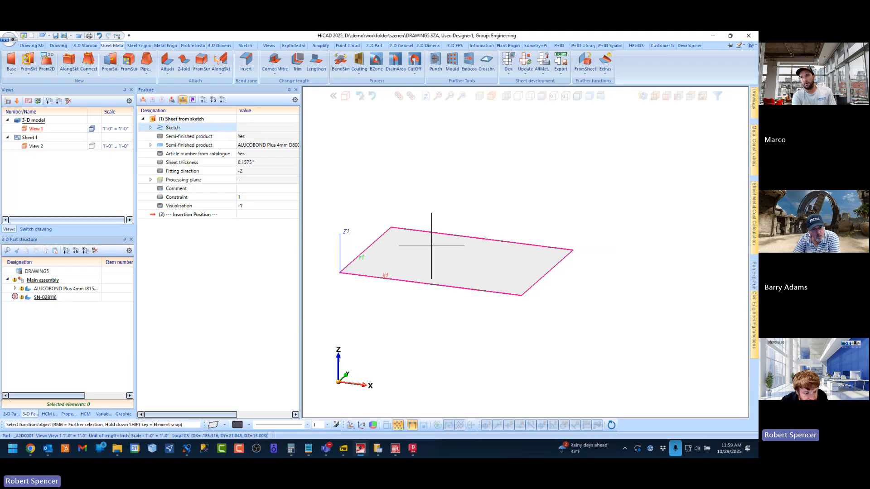
Step: Switch to the PANEL drawing and examine where the coordinate system sits at the panel's near corner
{"action": "left_click", "coordinate": [10, 62]}
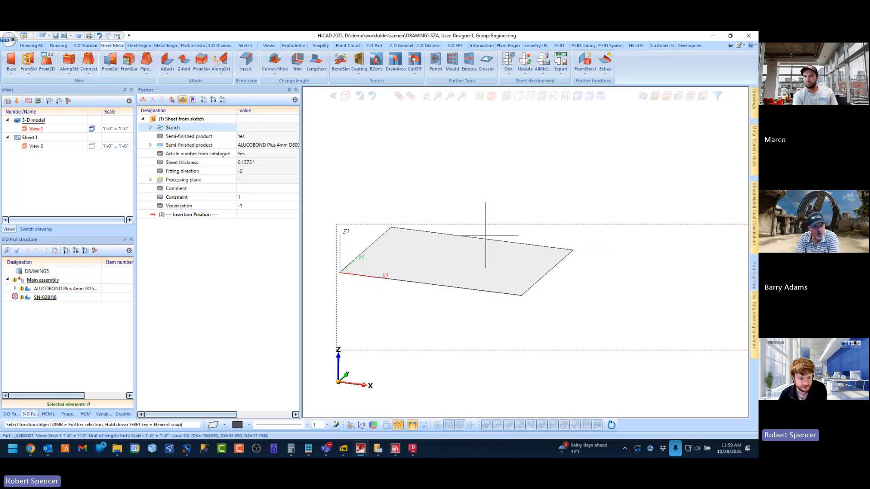
{"action": "left_click", "coordinate": [36, 230]}
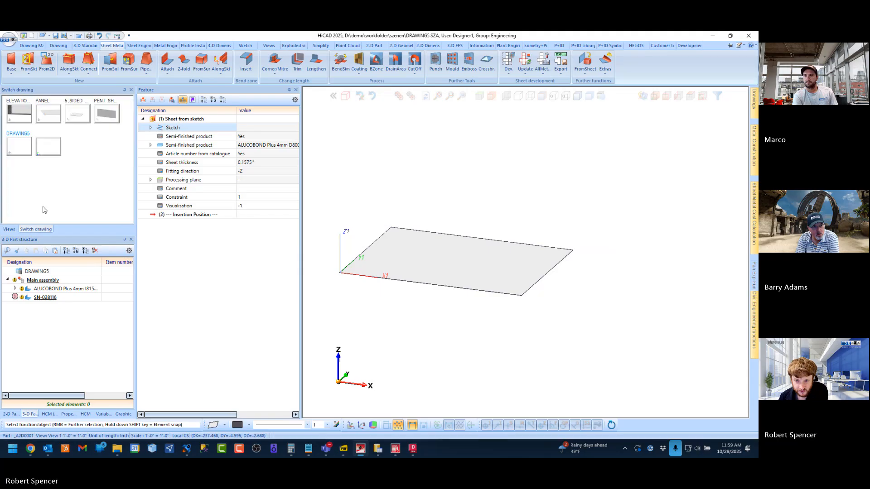
{"action": "left_click", "coordinate": [50, 119]}
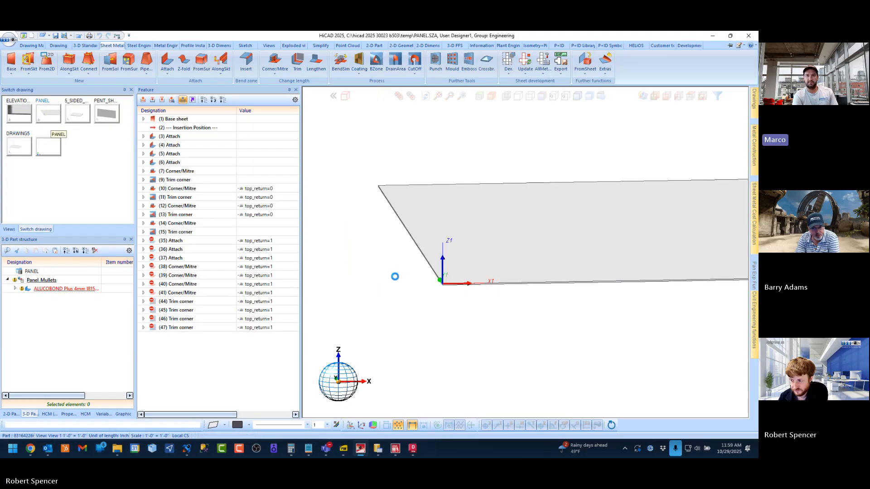
{"action": "middle_click_drag", "start_coordinate": [468, 260], "coordinate": [448, 299]}
{"action": "scroll", "coordinate": [448, 299], "scroll_direction": "down", "scroll_amount": 5}
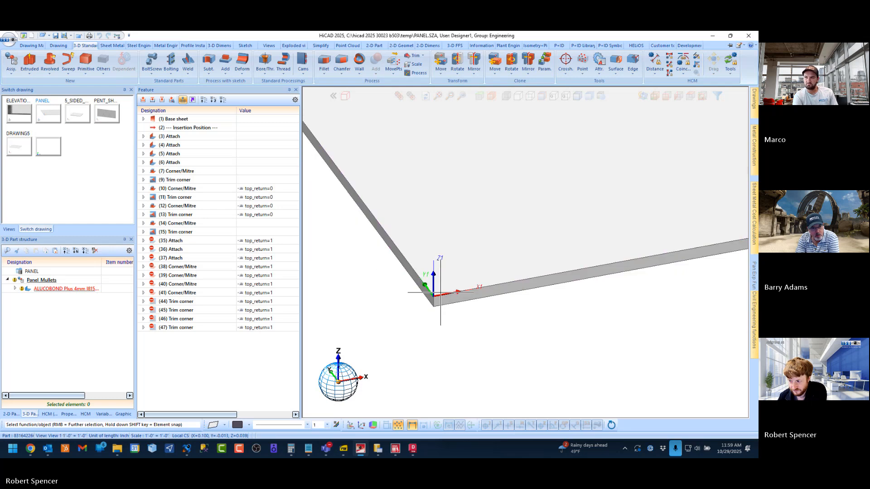
{"action": "scroll", "coordinate": [425, 299], "scroll_direction": "up", "scroll_amount": 5}
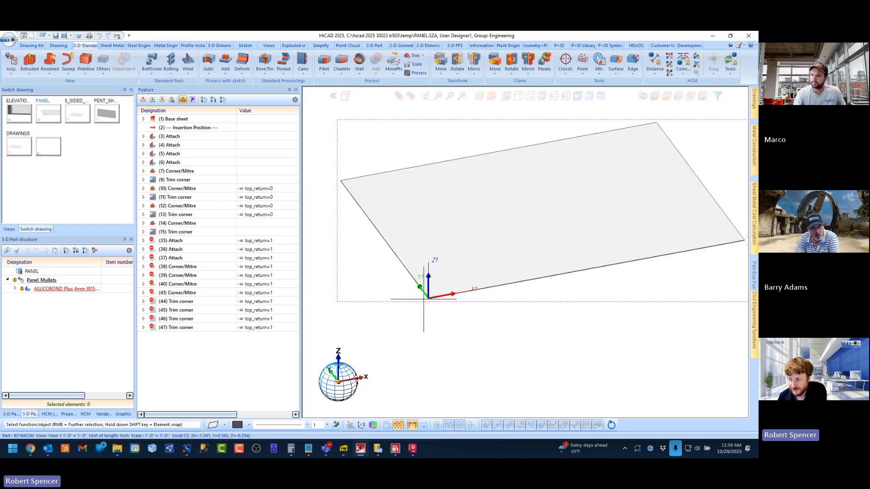
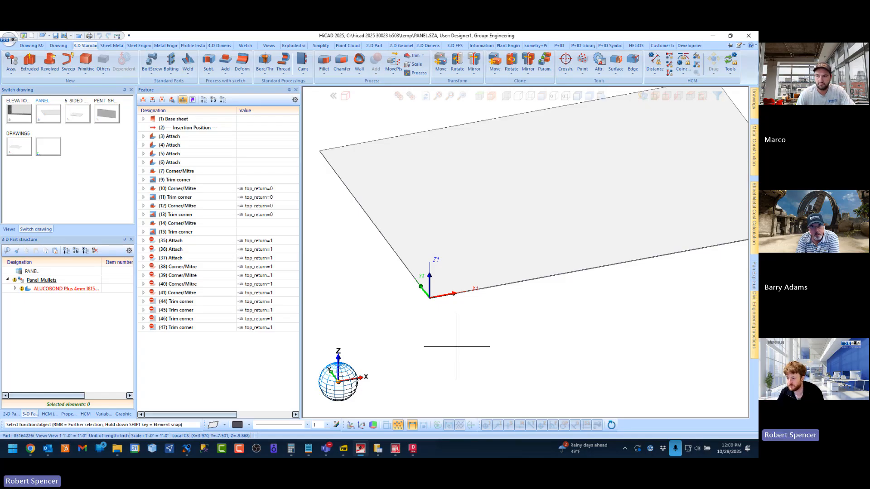
{"action": "scroll", "coordinate": [510, 328], "scroll_direction": "up", "scroll_amount": 2}
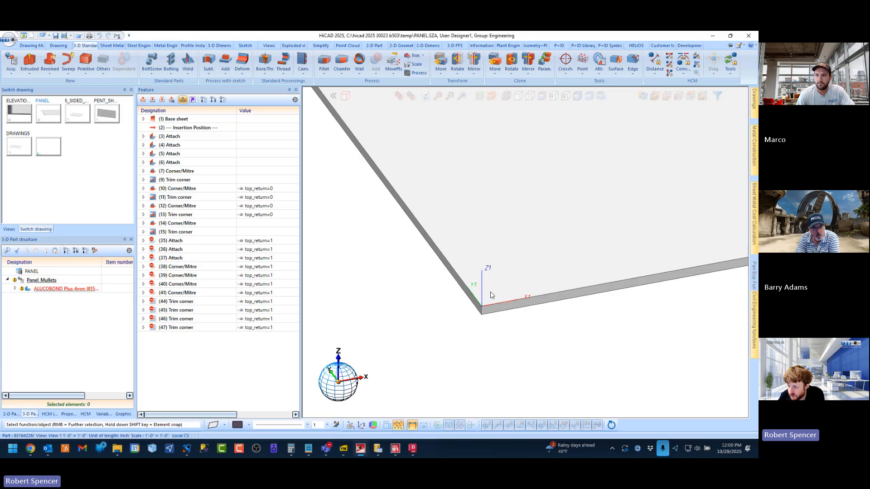
{"action": "scroll", "coordinate": [491, 295], "scroll_direction": "down", "scroll_amount": 2}
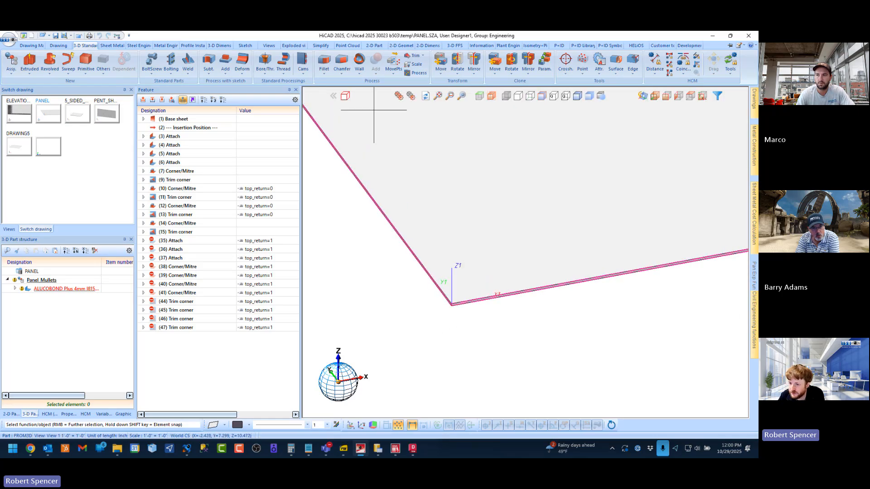
{"action": "scroll", "coordinate": [449, 250], "scroll_direction": "down", "scroll_amount": 3}
{"action": "scroll", "coordinate": [449, 249], "scroll_direction": "up", "scroll_amount": 3}
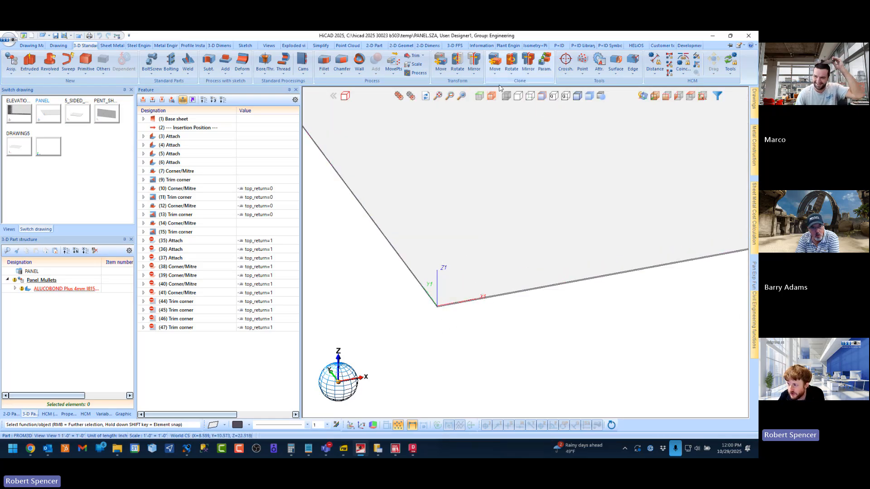
Step: Place the processing plane on the upper face of the ALUCOBOND panel
{"action": "left_click", "coordinate": [479, 96]}
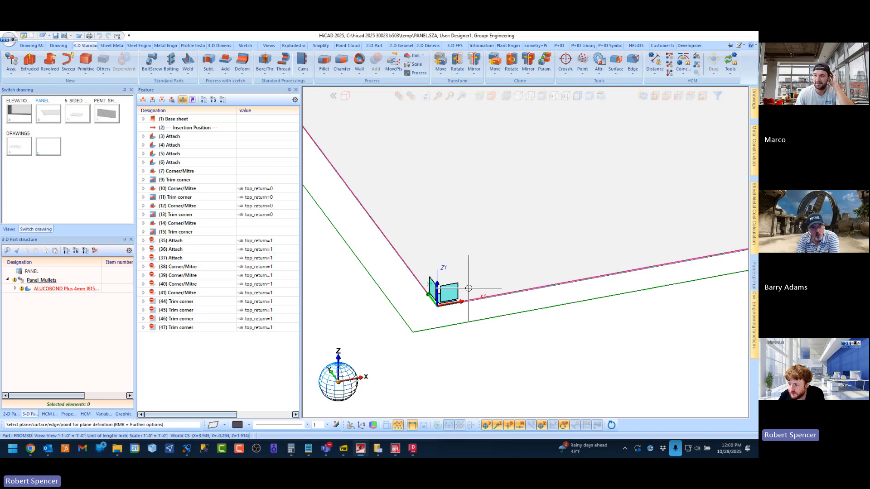
{"action": "left_click", "coordinate": [469, 288]}
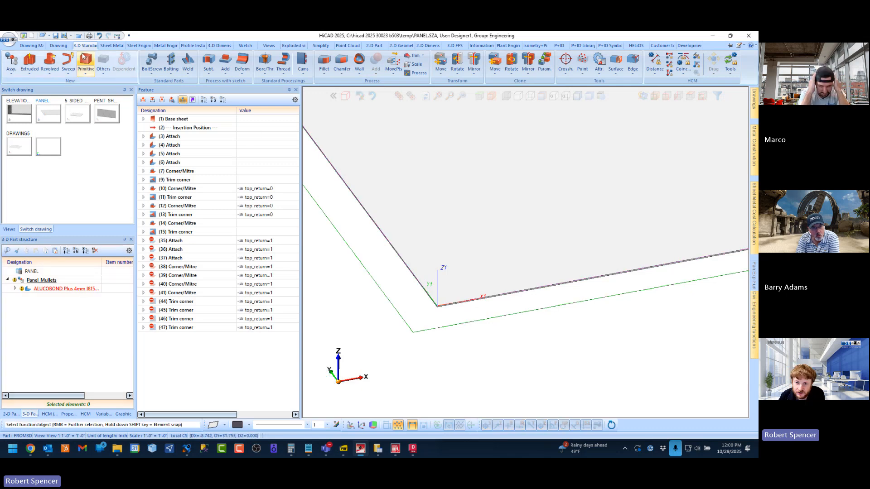
{"action": "left_click", "coordinate": [55, 47]}
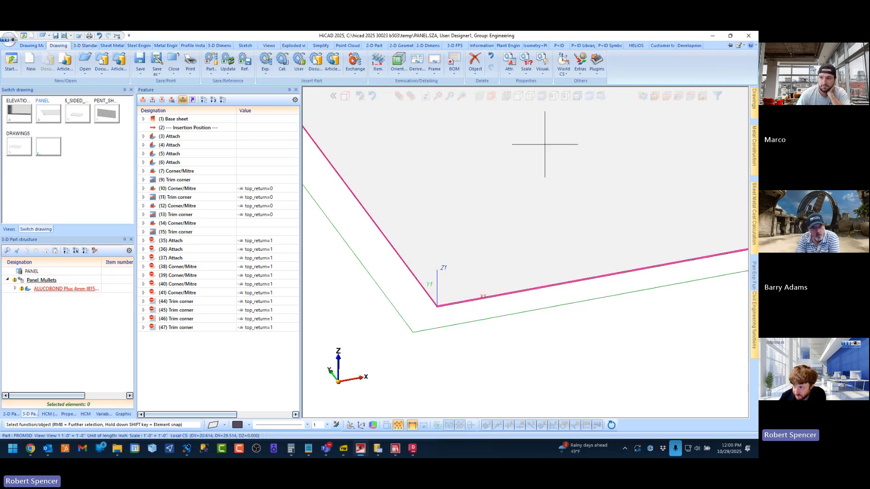
{"action": "left_click", "coordinate": [562, 76]}
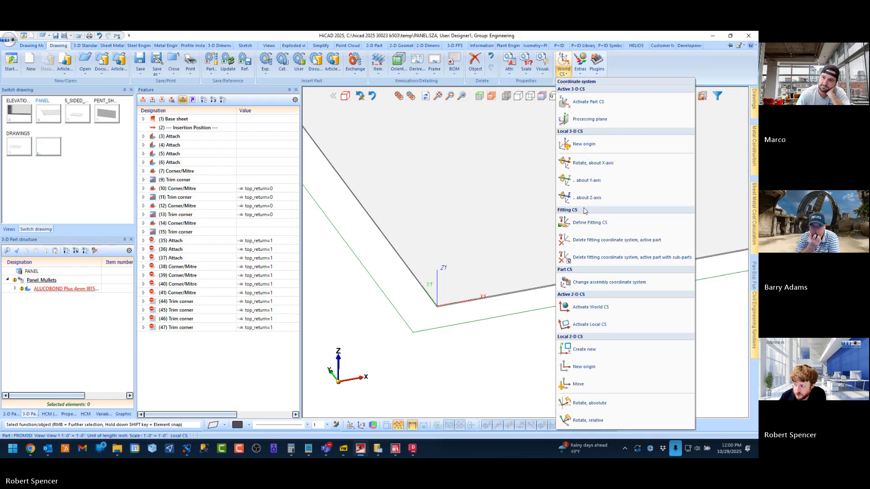
{"action": "left_click", "coordinate": [587, 223]}
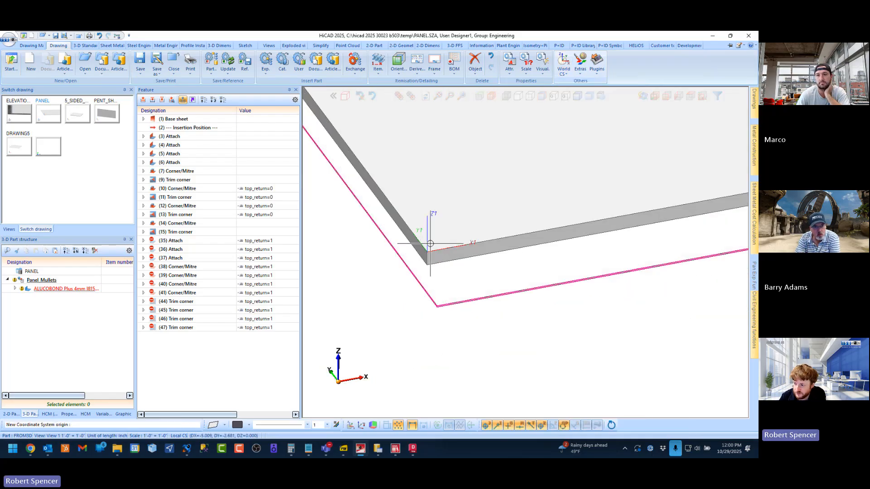
{"action": "scroll", "coordinate": [431, 244], "scroll_direction": "down", "scroll_amount": 5}
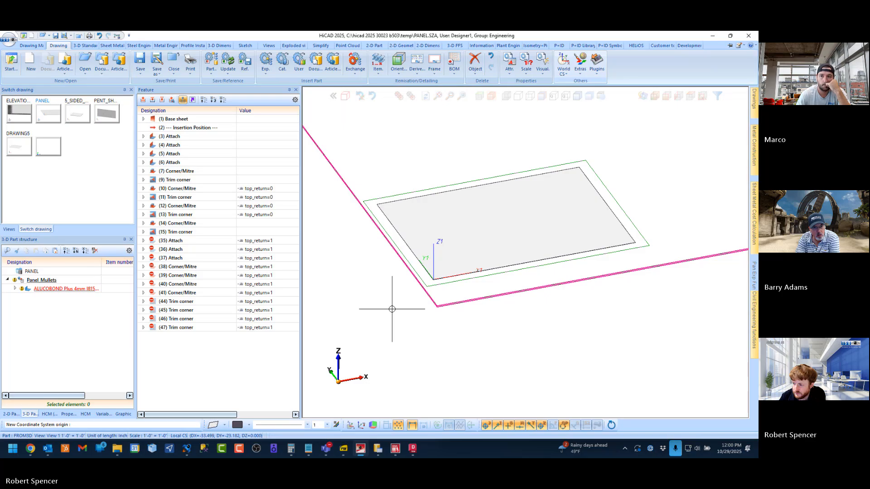
{"action": "scroll", "coordinate": [427, 313], "scroll_direction": "down", "scroll_amount": 5}
{"action": "scroll", "coordinate": [426, 314], "scroll_direction": "up", "scroll_amount": 7}
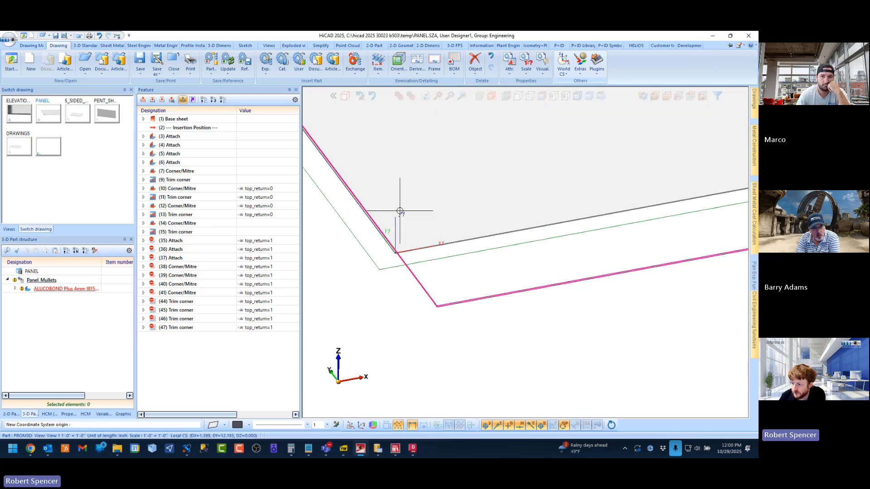
{"action": "scroll", "coordinate": [400, 211], "scroll_direction": "up", "scroll_amount": 3}
{"action": "scroll", "coordinate": [461, 291], "scroll_direction": "down", "scroll_amount": 2}
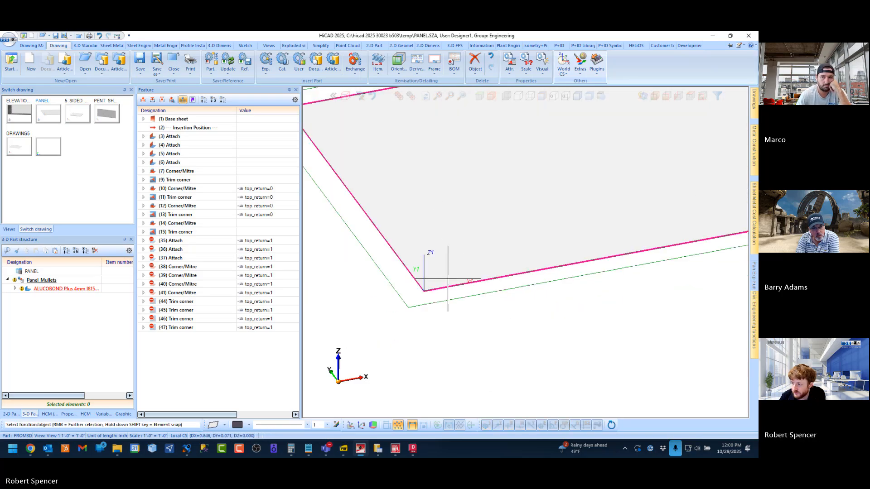
{"action": "key", "text": "Escape"}
Step: Define a fitting coordinate system on the panel with absolute origin 0 0 0, X-axis point 1 0 0 and Y-axis point 0 1 0
{"action": "left_click", "coordinate": [564, 71]}
{"action": "left_click", "coordinate": [586, 223]}
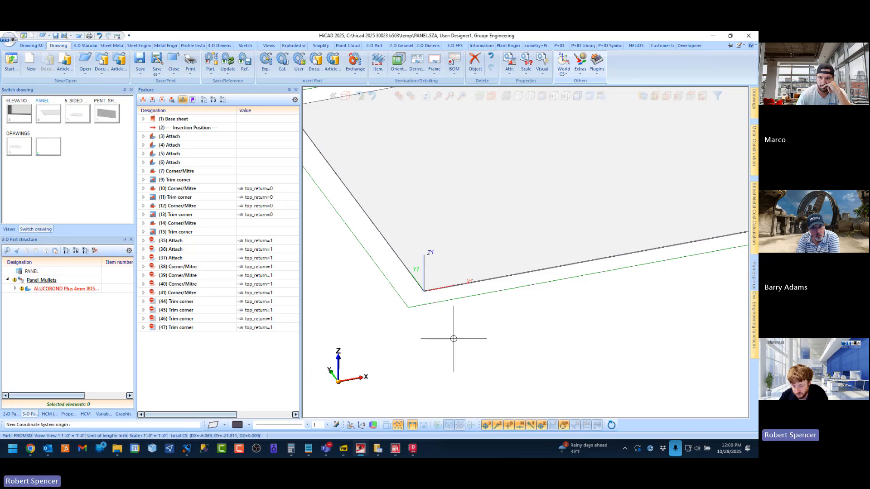
{"action": "type", "text": "a 0"}
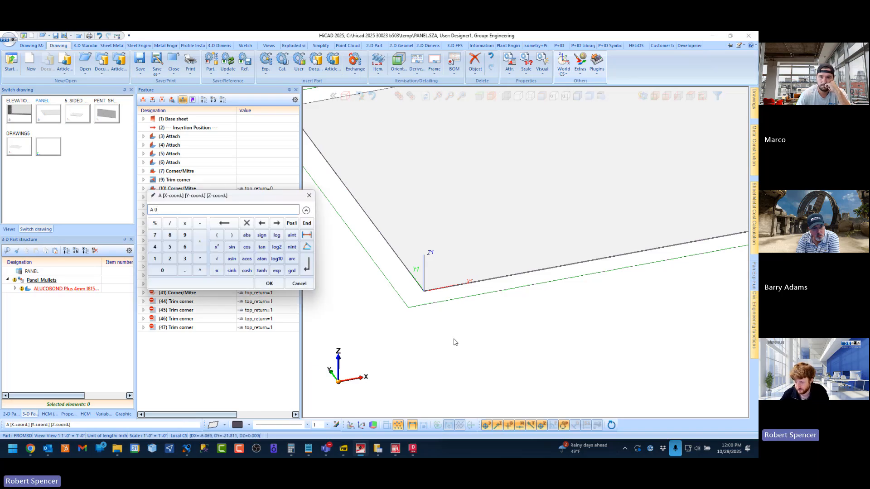
{"action": "type", "text": " 0 0"}
{"action": "key", "text": "Return"}
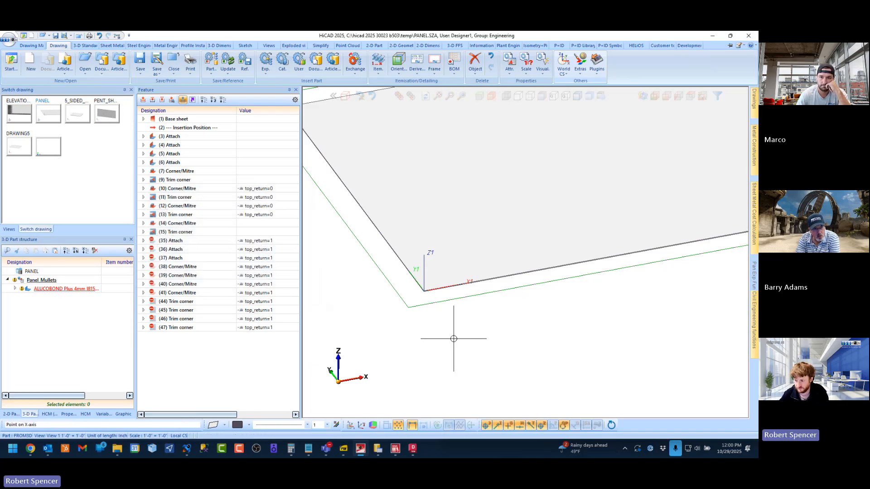
{"action": "type", "text": "1 0 0"}
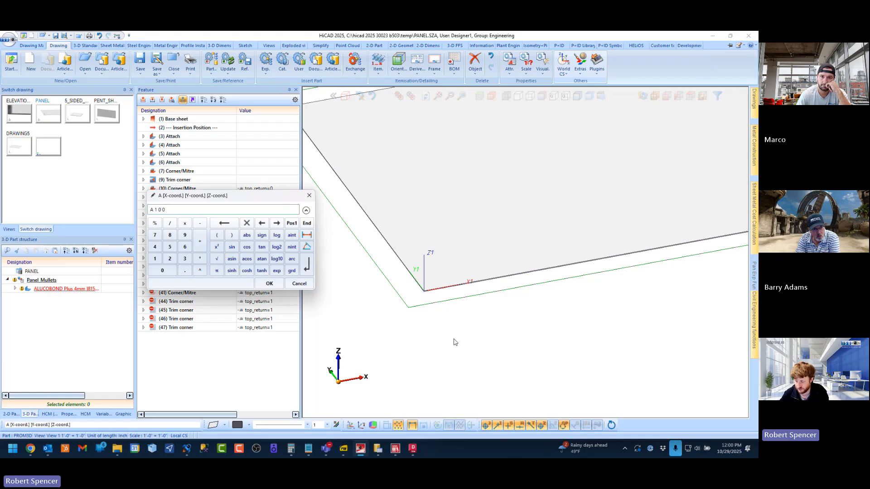
{"action": "key", "text": "Return"}
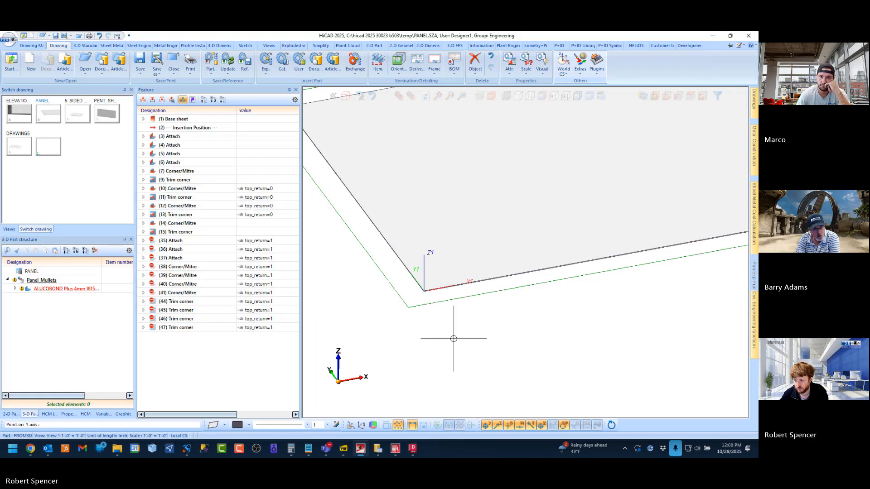
{"action": "type", "text": "a 0 1"}
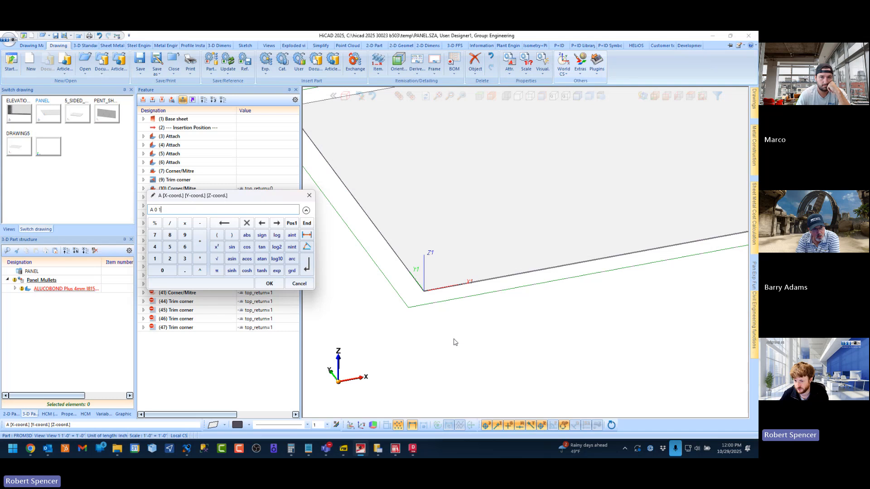
{"action": "type", "text": " 0"}
{"action": "key", "text": "Return"}
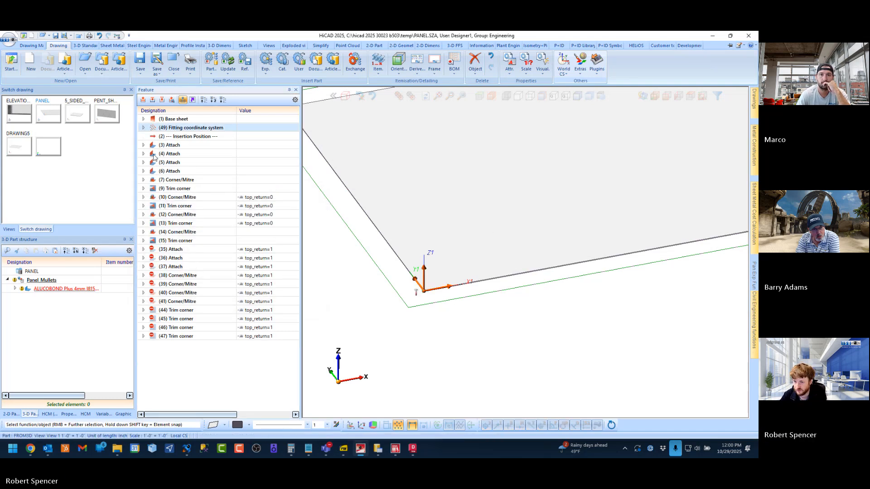
Step: Examine the fitting coordinate system at the panel's corner and expand its feature parameters, comparing it with the base sheet feature
{"action": "scroll", "coordinate": [408, 307], "scroll_direction": "up", "scroll_amount": 4}
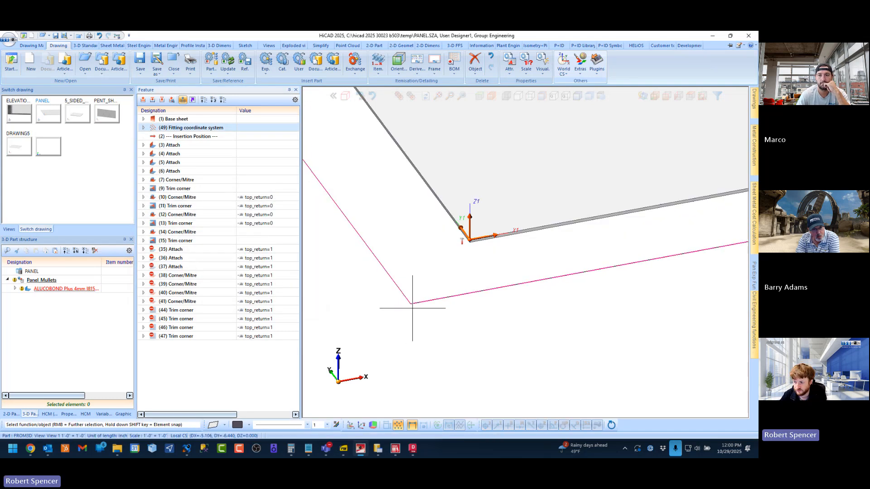
{"action": "left_click", "coordinate": [176, 119]}
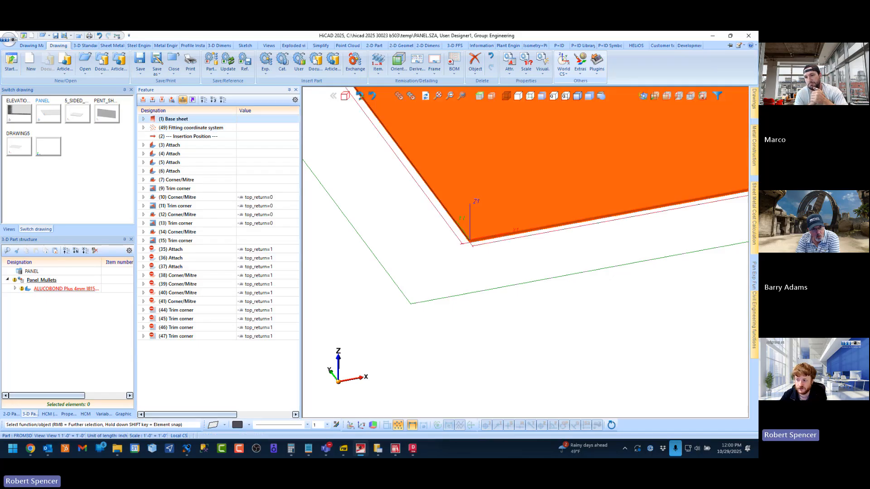
{"action": "left_click", "coordinate": [174, 127]}
{"action": "scroll", "coordinate": [489, 238], "scroll_direction": "up", "scroll_amount": 2}
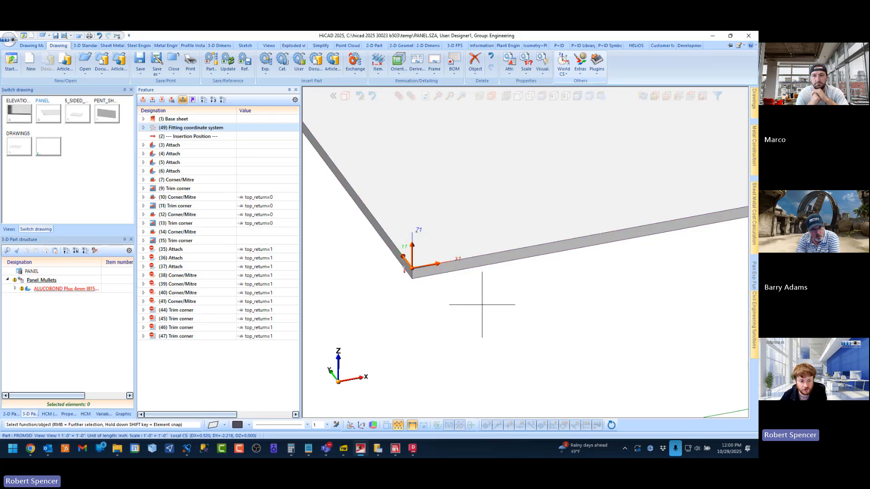
{"action": "left_click", "coordinate": [143, 128]}
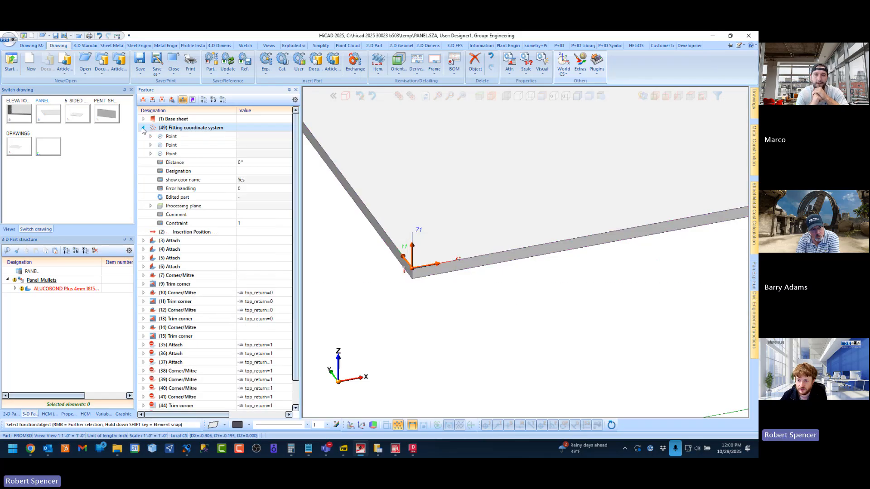
Step: Expand the fitting coordinate system feature and the parameters of its three points
{"action": "left_click", "coordinate": [143, 128]}
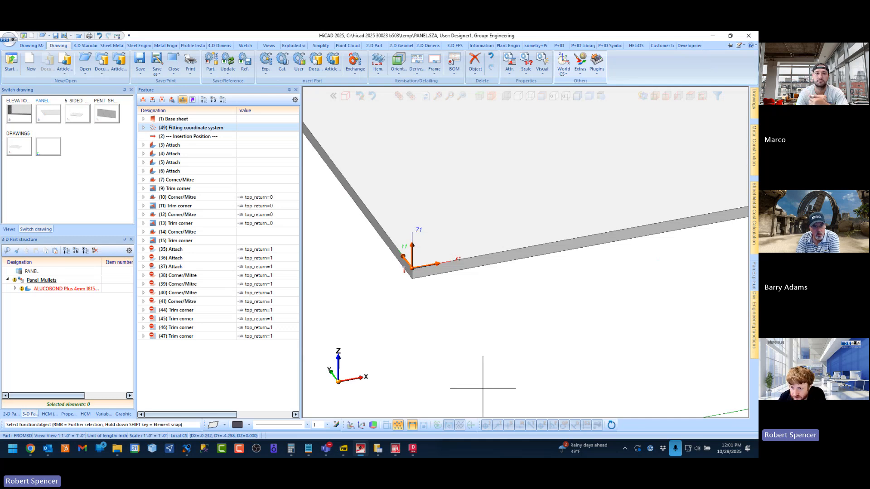
{"action": "left_click", "coordinate": [144, 129]}
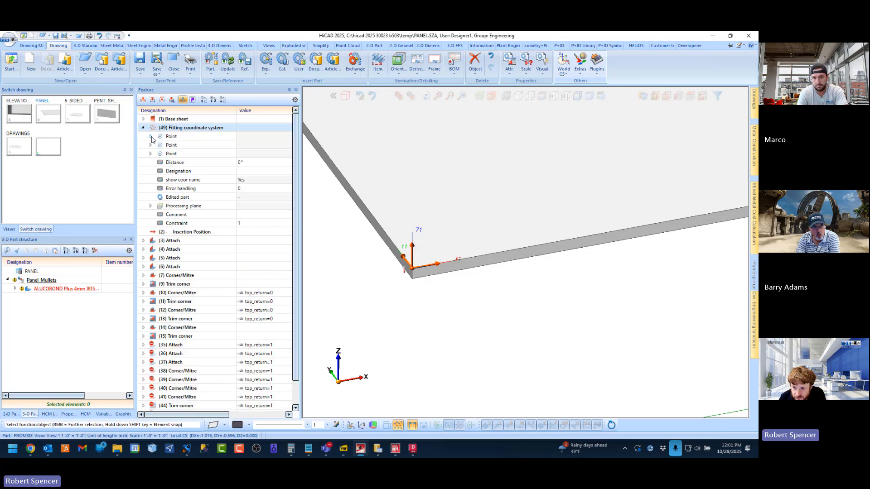
{"action": "left_click", "coordinate": [151, 137]}
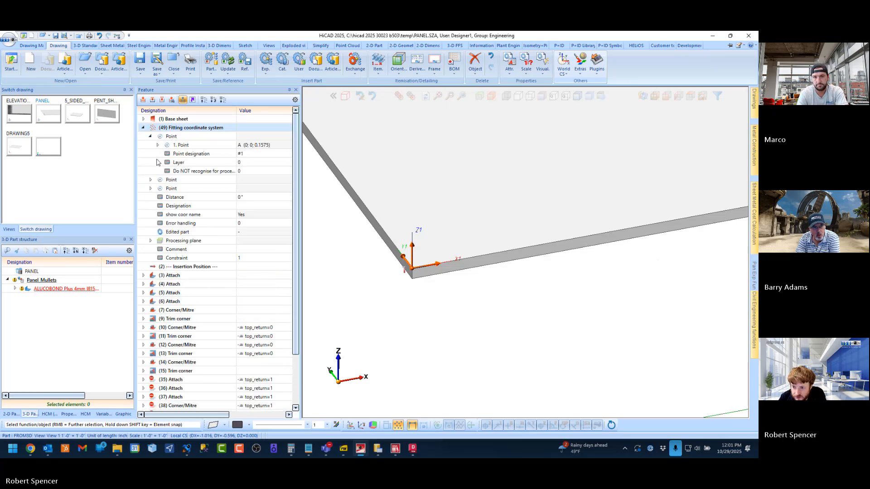
{"action": "left_click", "coordinate": [151, 179]}
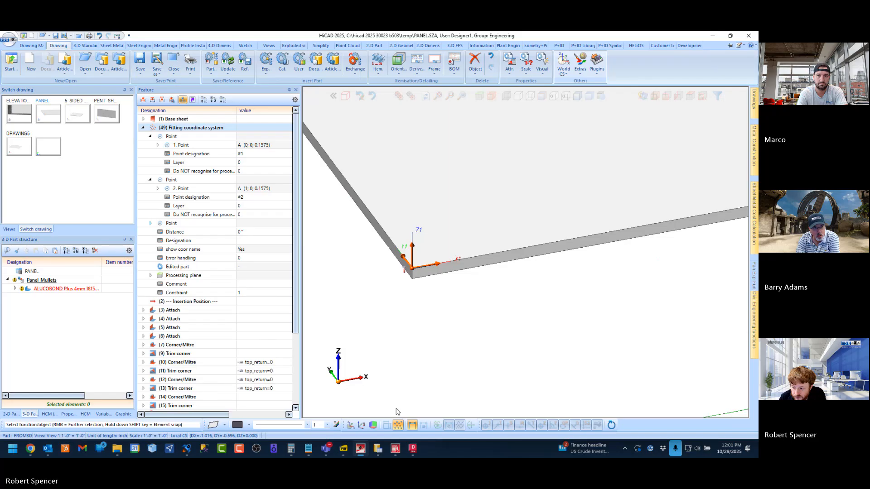
{"action": "left_click", "coordinate": [464, 375]}
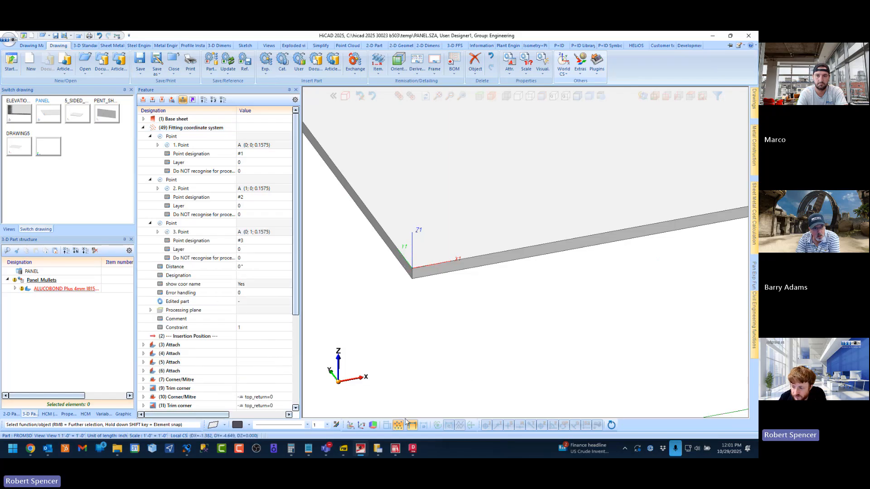
Step: Set the layer of all three points of the fitting coordinate system to 1
{"action": "left_click", "coordinate": [242, 161]}
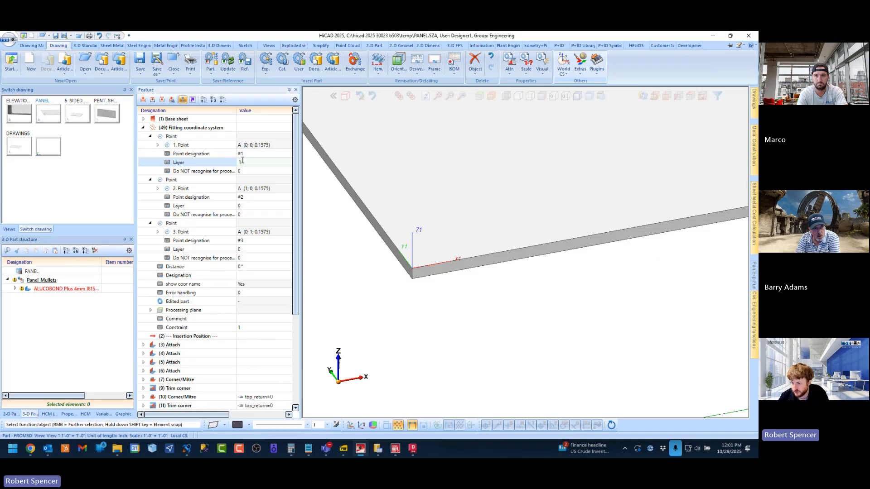
{"action": "key", "text": "Return"}
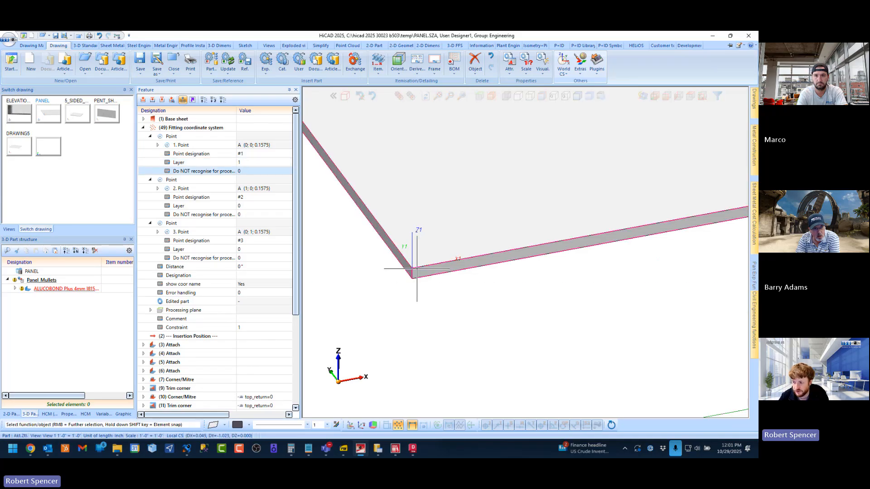
{"action": "left_click", "coordinate": [250, 205]}
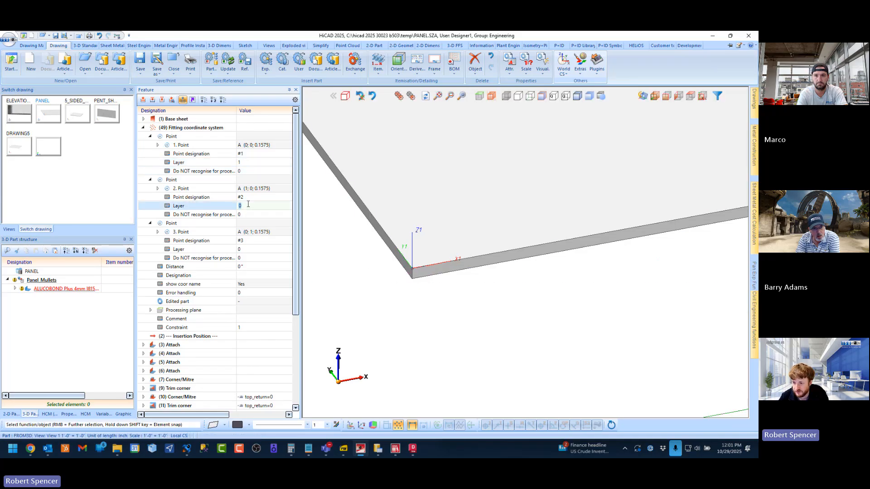
{"action": "type", "text": "1"}
{"action": "key", "text": "Return"}
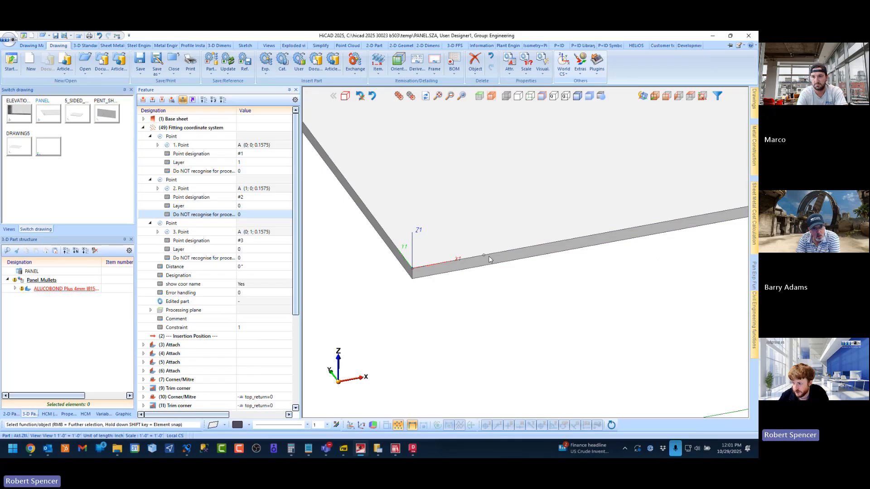
{"action": "left_click", "coordinate": [246, 249]}
{"action": "type", "text": "1"}
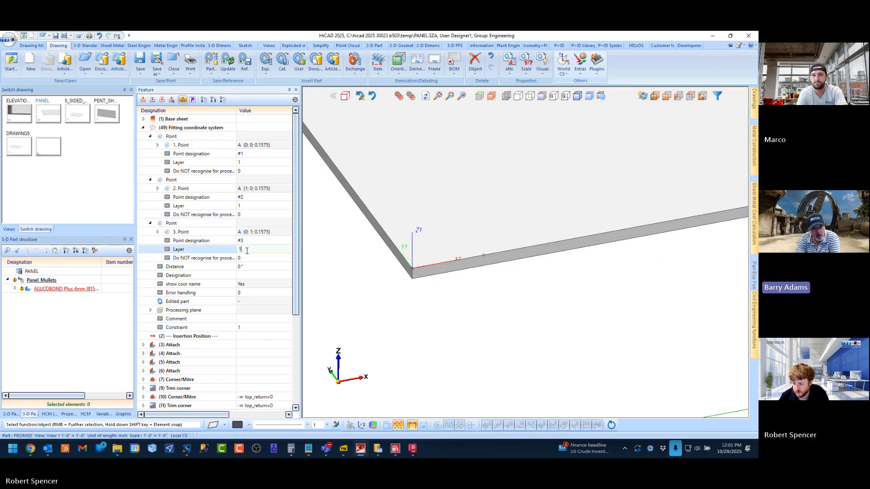
{"action": "key", "text": "Return"}
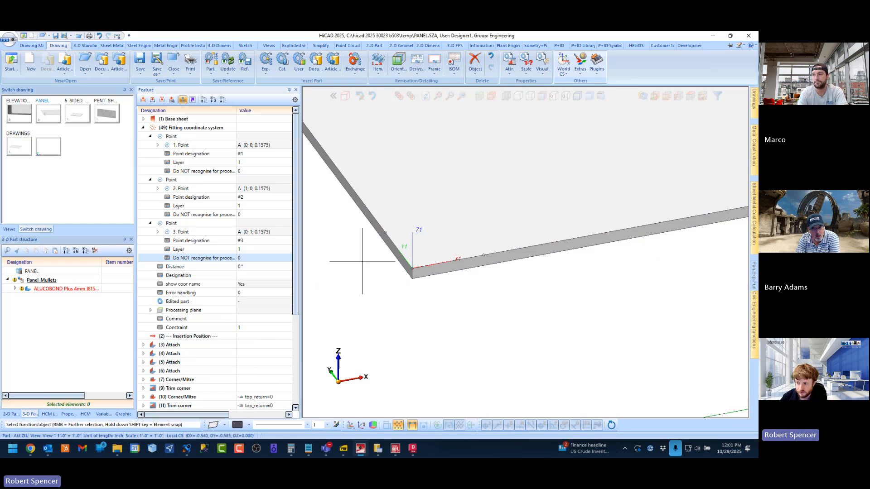
Step: Examine how the fitting coordinate system and its points appear on the whole panel, and check the first point's layer
{"action": "scroll", "coordinate": [408, 282], "scroll_direction": "down", "scroll_amount": 5}
{"action": "scroll", "coordinate": [407, 282], "scroll_direction": "up", "scroll_amount": 5}
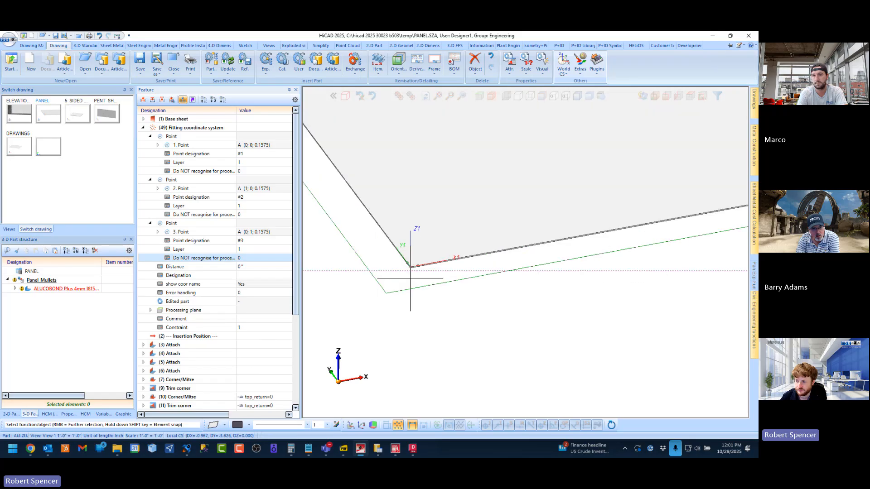
{"action": "scroll", "coordinate": [426, 282], "scroll_direction": "down", "scroll_amount": 2}
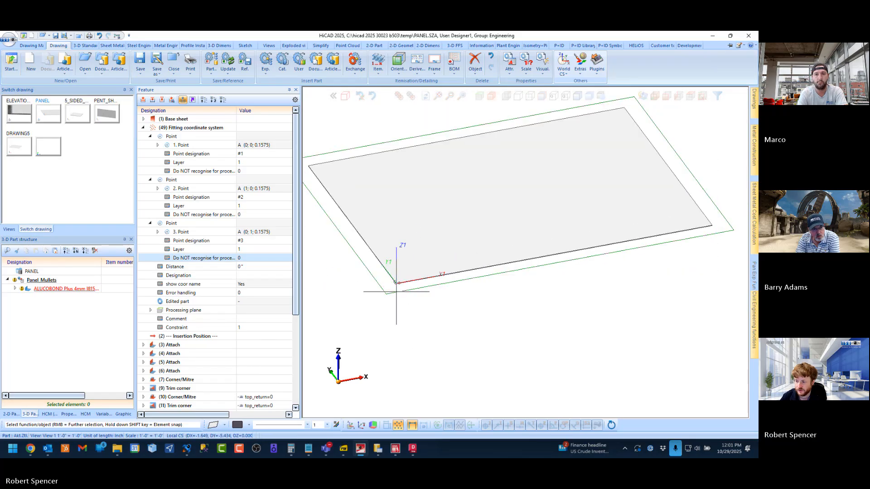
{"action": "scroll", "coordinate": [401, 290], "scroll_direction": "up", "scroll_amount": 4}
{"action": "scroll", "coordinate": [409, 304], "scroll_direction": "down", "scroll_amount": 4}
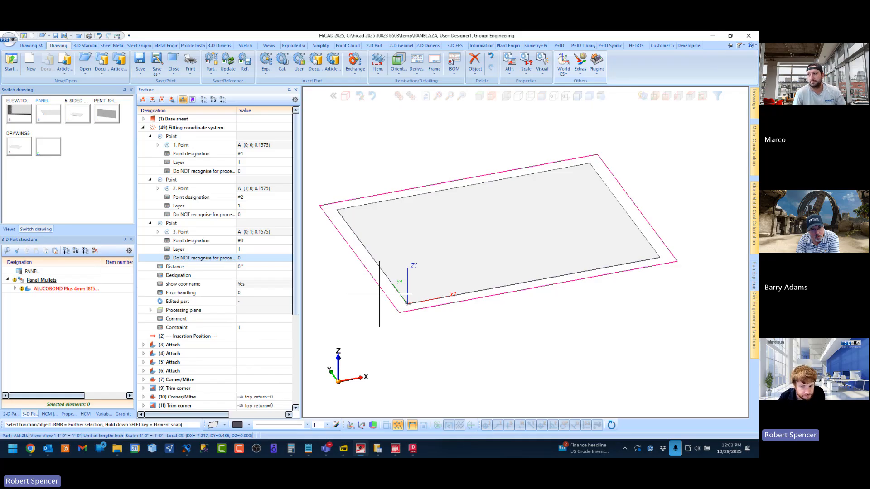
{"action": "left_click", "coordinate": [247, 162]}
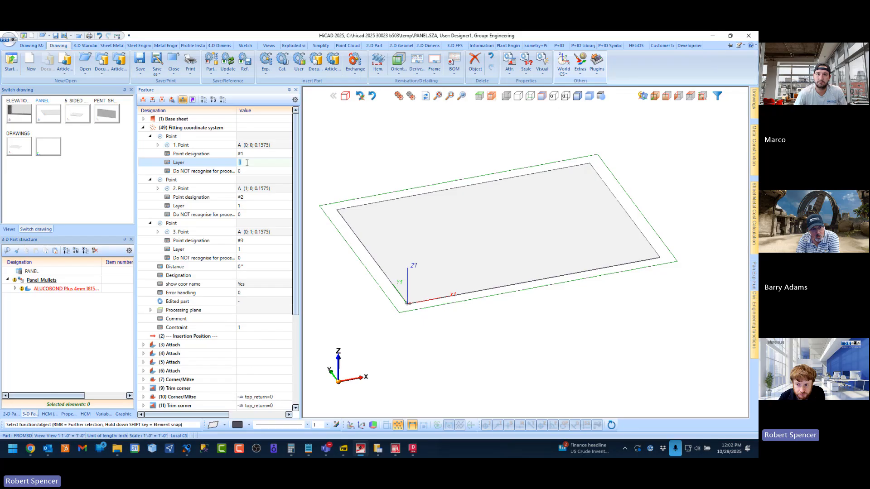
{"action": "left_click", "coordinate": [404, 359]}
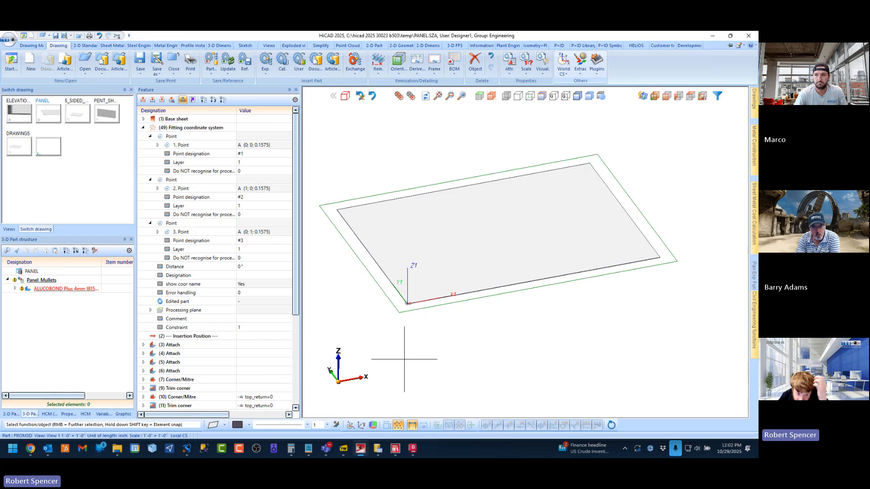
Step: Examine the points at the panel's near corner and select the point designations #1, #2 and #3 in the feature
{"action": "scroll", "coordinate": [425, 291], "scroll_direction": "up", "scroll_amount": 5}
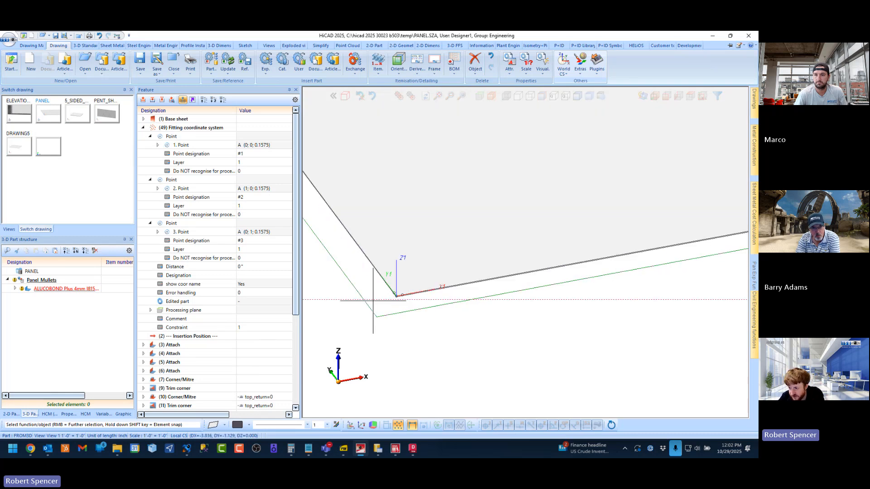
{"action": "scroll", "coordinate": [460, 290], "scroll_direction": "up", "scroll_amount": 4}
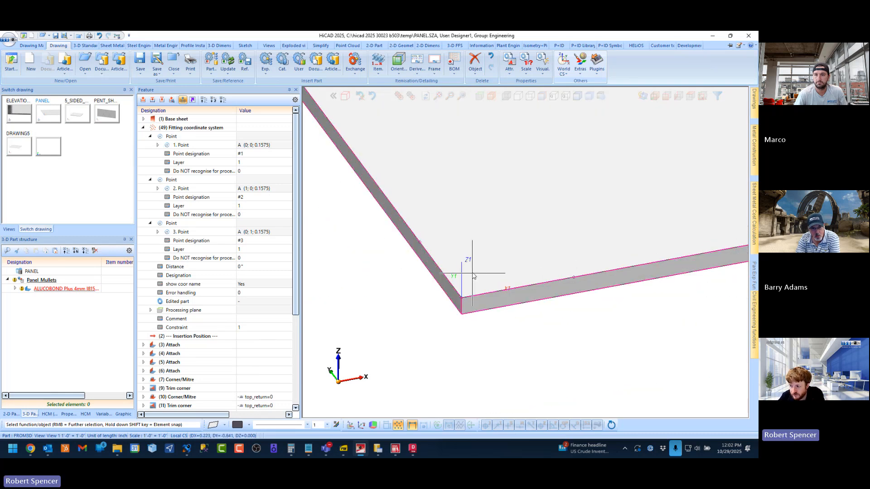
{"action": "scroll", "coordinate": [372, 240], "scroll_direction": "down", "scroll_amount": 3}
{"action": "scroll", "coordinate": [393, 243], "scroll_direction": "up", "scroll_amount": 3}
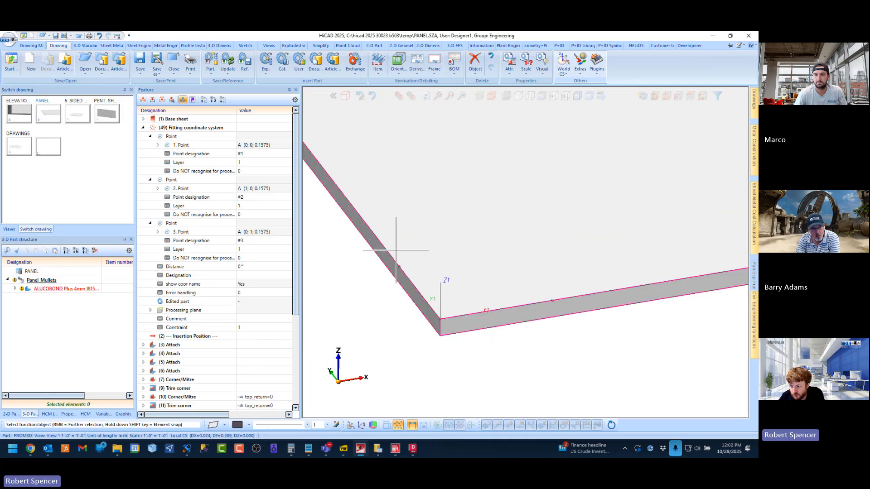
{"action": "left_click", "coordinate": [185, 155]}
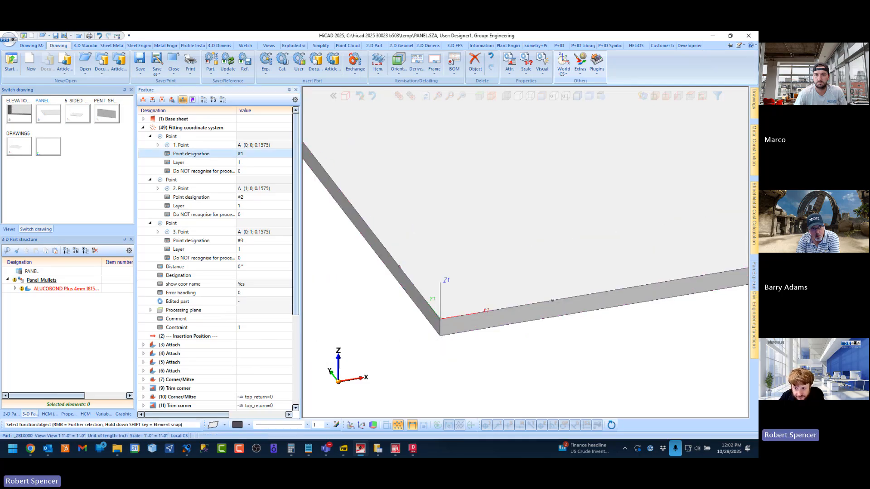
{"action": "left_click", "coordinate": [203, 198]}
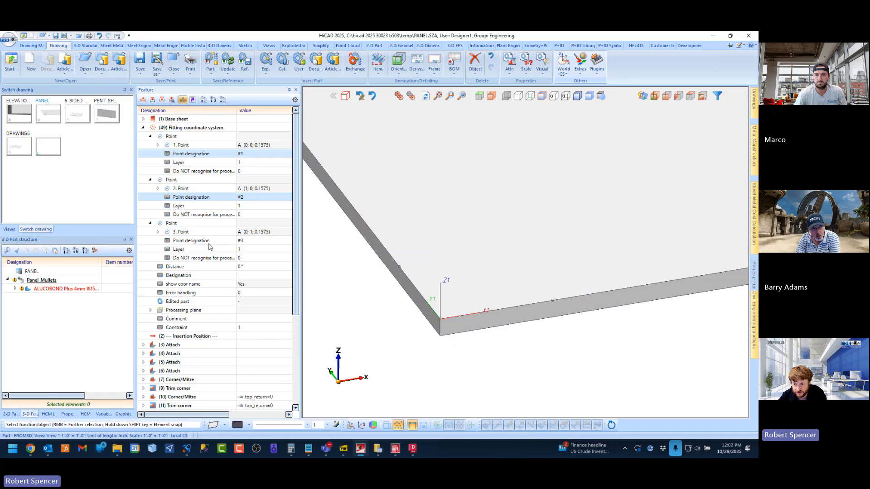
{"action": "left_click", "coordinate": [209, 244]}
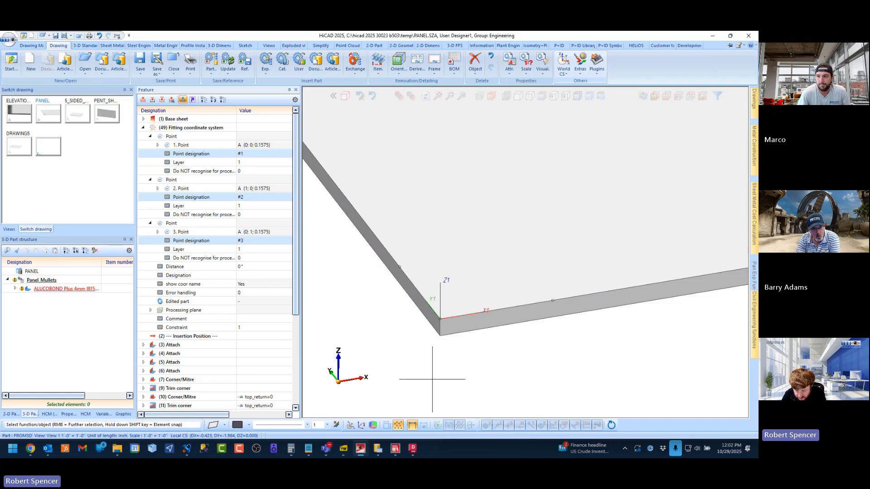
Step: Switch to Word with a blank document and centre its first line
{"action": "left_click", "coordinate": [12, 451]}
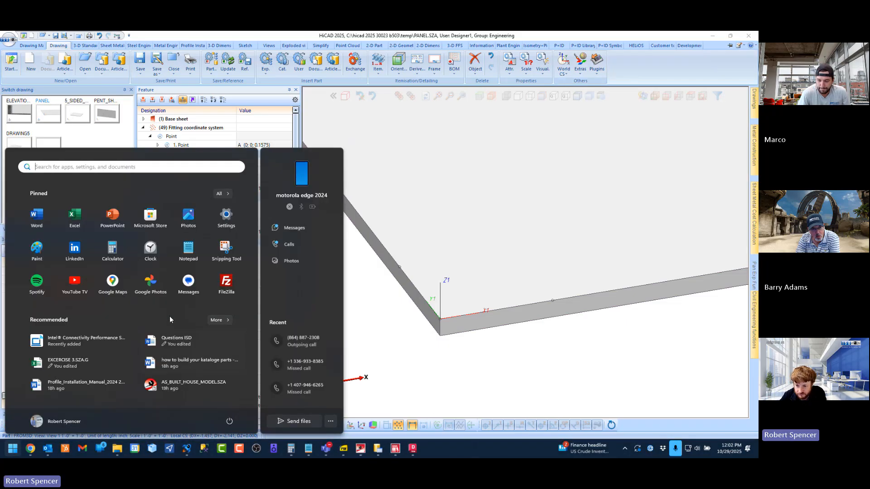
{"action": "left_click", "coordinate": [44, 216]}
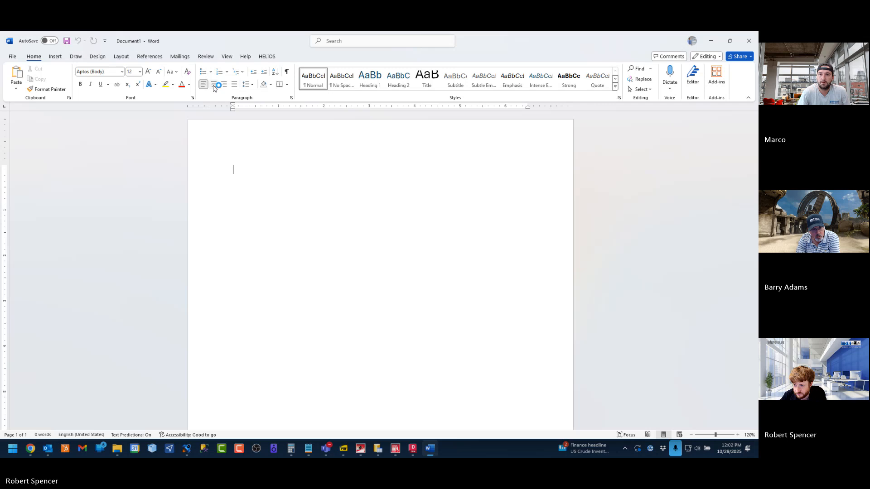
{"action": "left_click", "coordinate": [213, 85]}
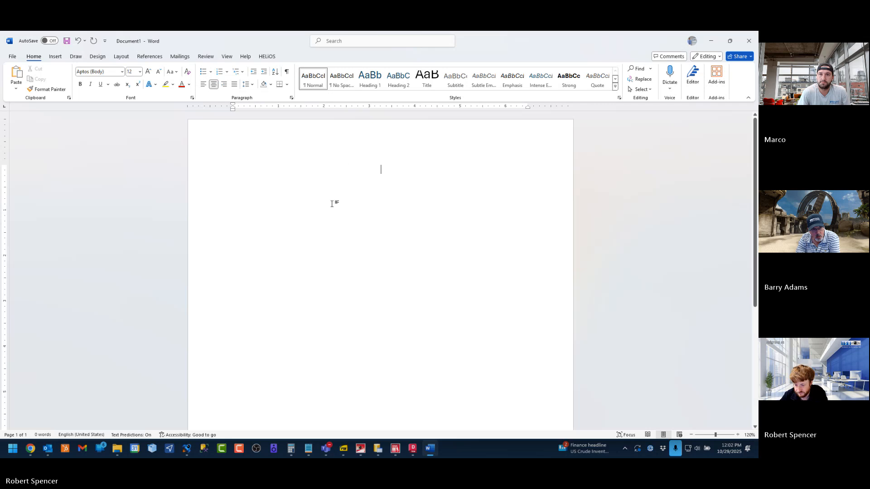
Step: Enter the title "Fitting Coordinate System" on the first line and begin a new line below it
{"action": "type", "text": "Fittihgn"}
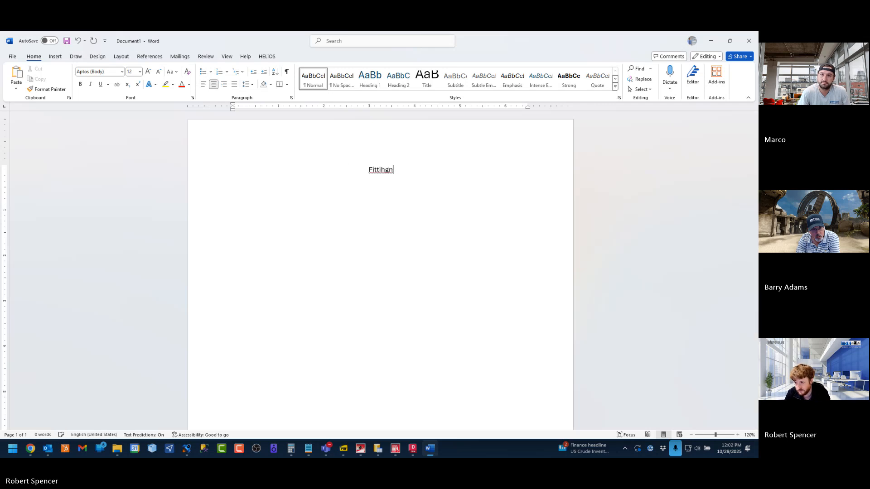
{"action": "key", "text": "BackSpace"}
{"action": "key", "text": "BackSpace"}
{"action": "key", "text": "BackSpace"}
{"action": "type", "text": "ng Coordin"}
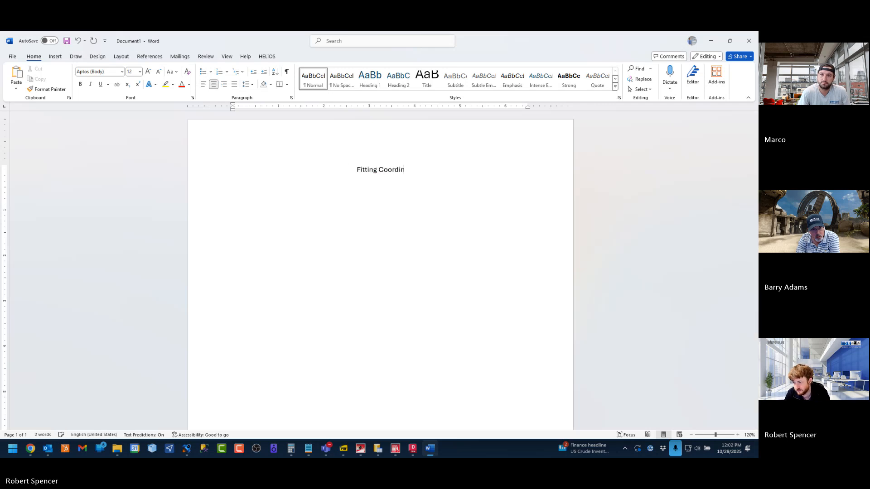
{"action": "type", "text": "ate Sysem"}
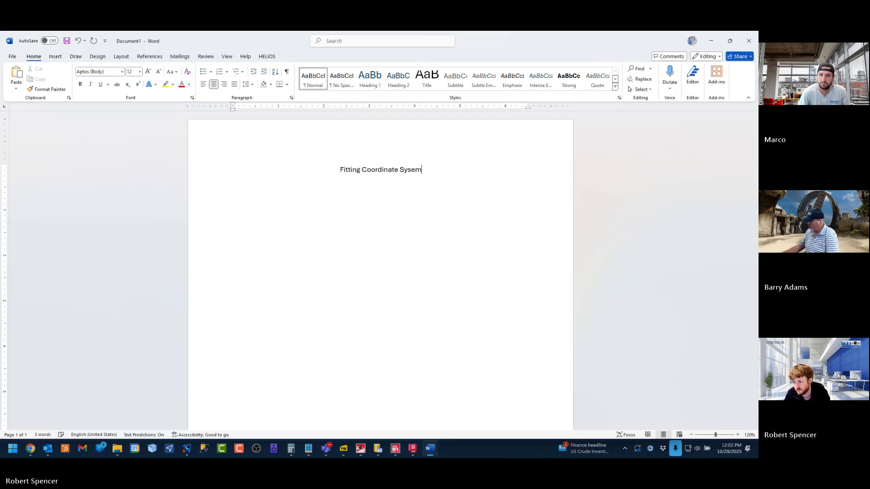
{"action": "key", "text": "BackSpace"}
{"action": "key", "text": "BackSpace"}
{"action": "type", "text": "tm"}
{"action": "key", "text": "BackSpace"}
{"action": "key", "text": "BackSpace"}
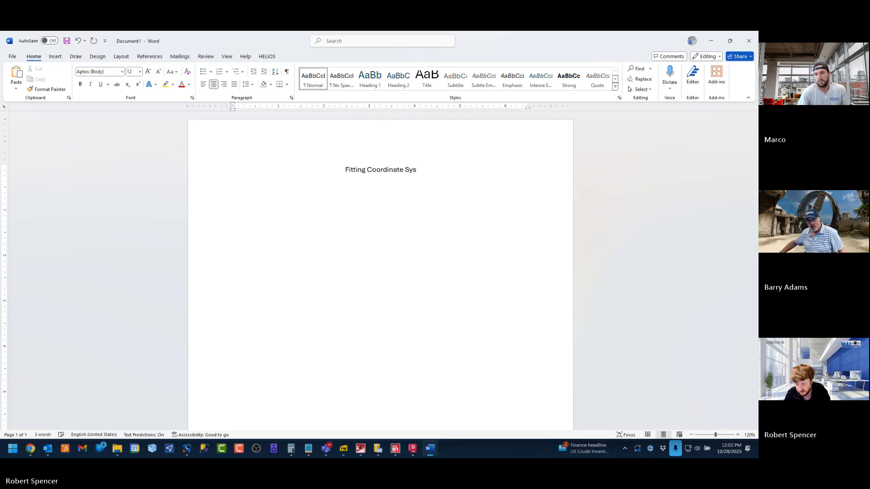
{"action": "type", "text": "tem"}
{"action": "key", "text": "Return"}
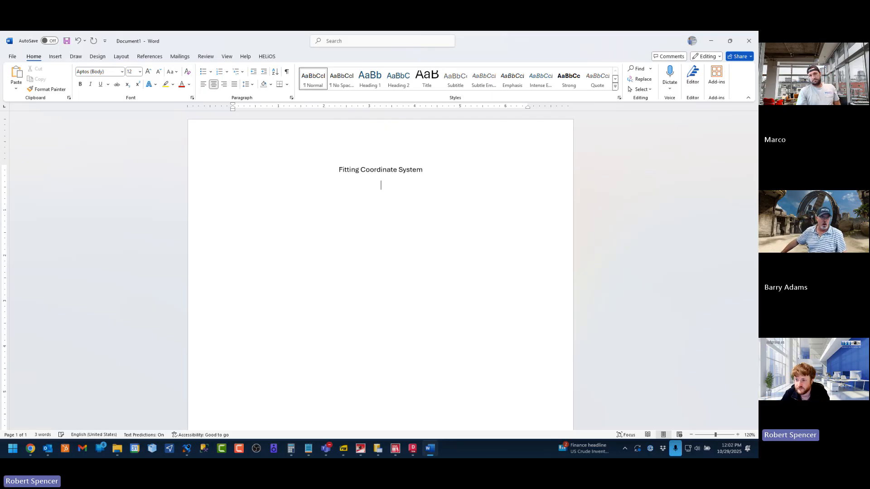
Step: Start a left-aligned bulleted list below the title with "Create 3 special points, set local origin (processing plane), then use:"
{"action": "left_click", "coordinate": [203, 84]}
{"action": "left_click", "coordinate": [203, 72]}
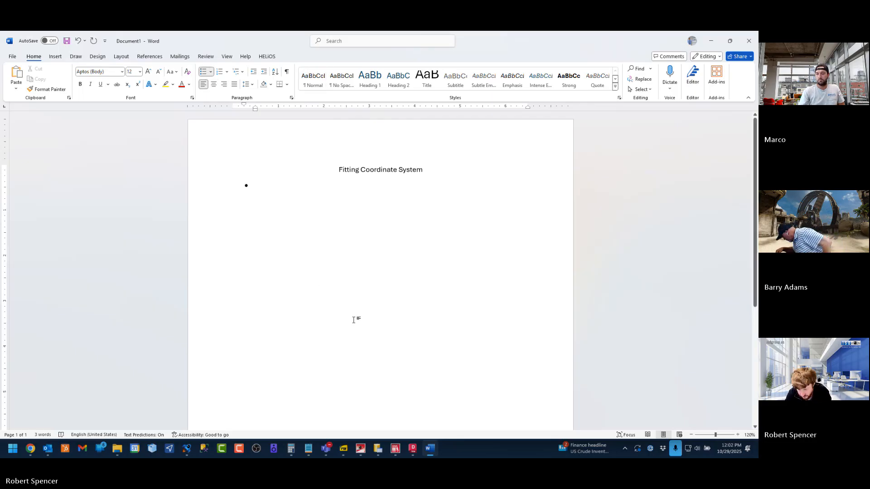
{"action": "type", "text": "Crew"}
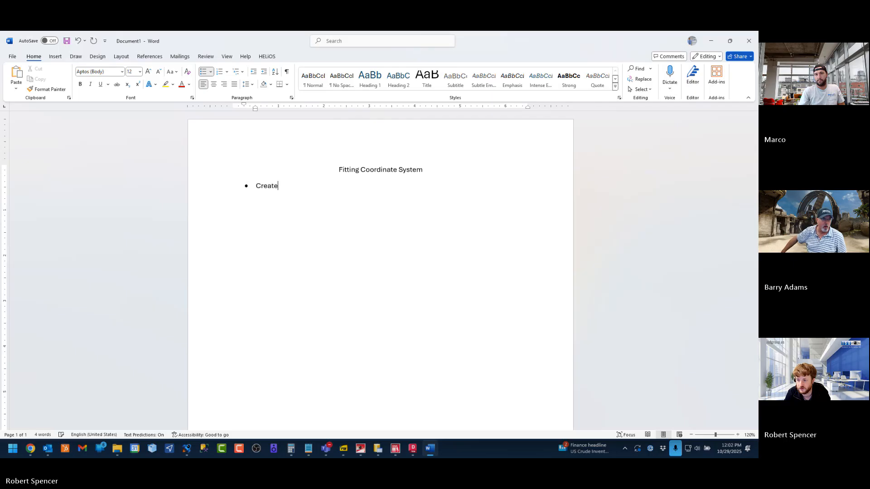
{"action": "type", "text": " 3 special poi"}
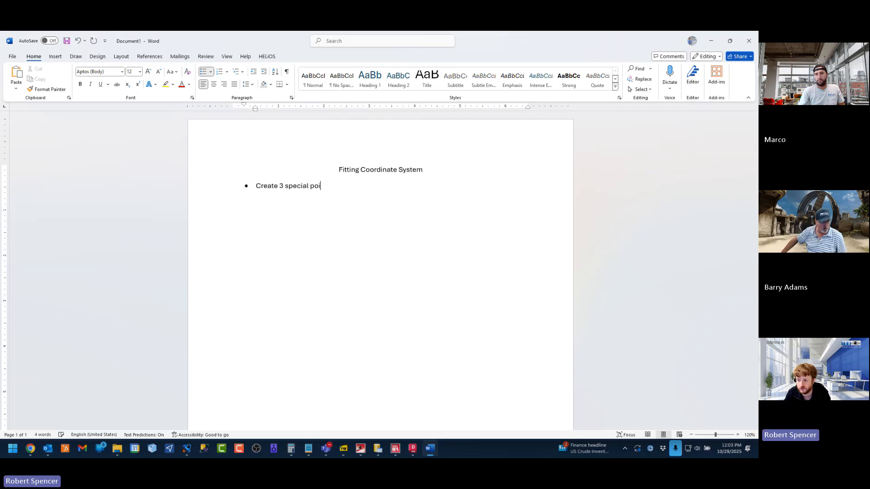
{"action": "type", "text": "nts,"}
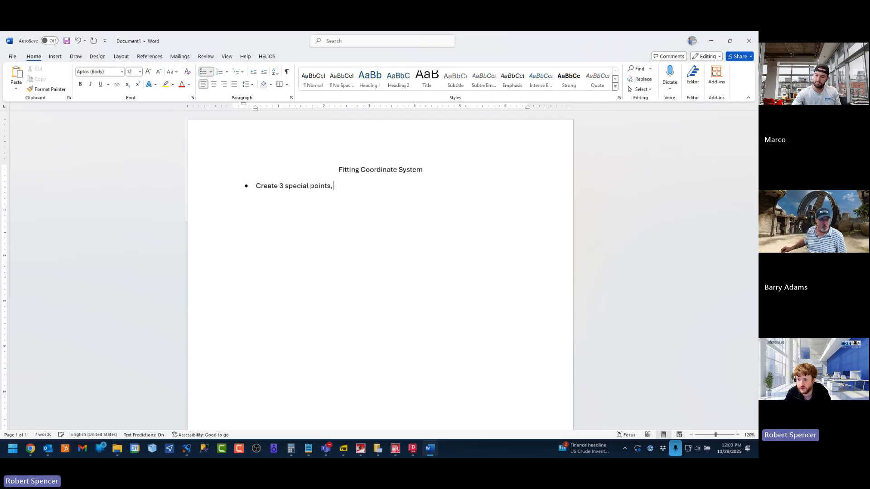
{"action": "type", "text": " set"}
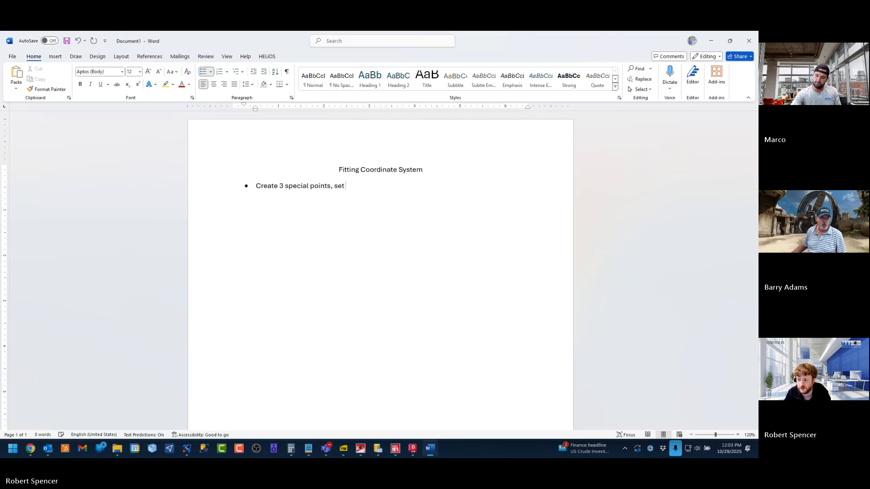
{"action": "type", "text": " local o"}
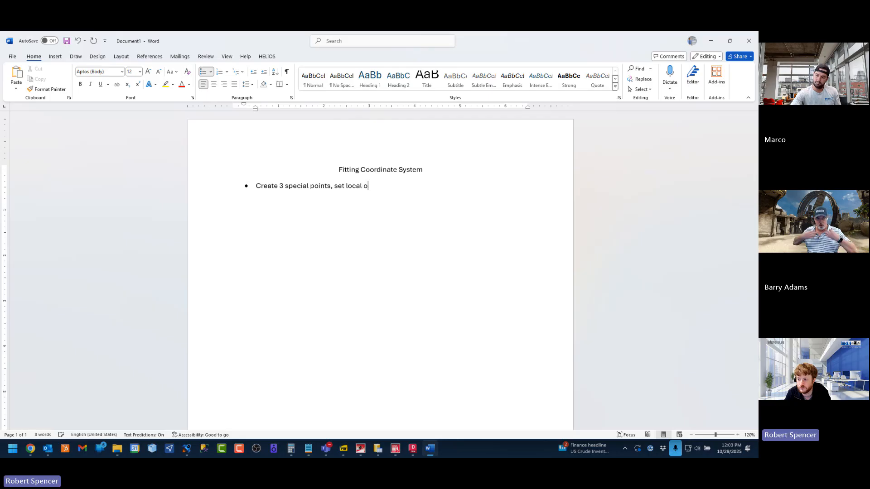
{"action": "type", "text": "rigin (pro"}
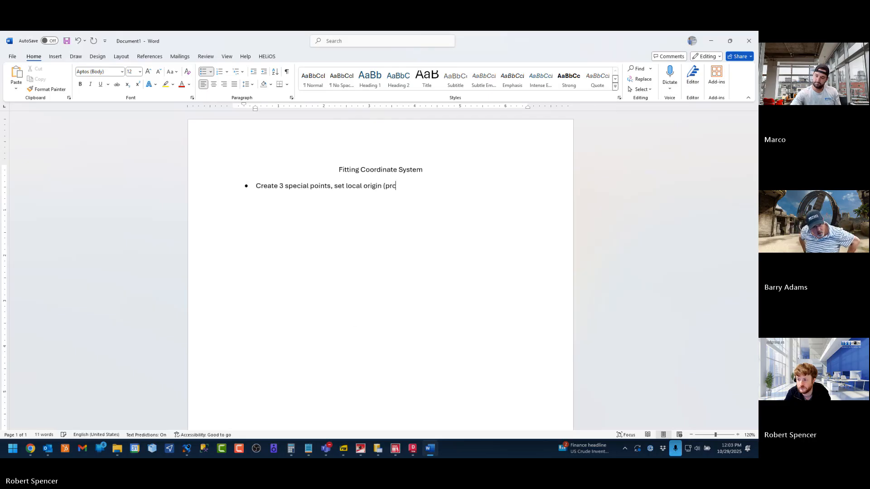
{"action": "type", "text": "cessin"}
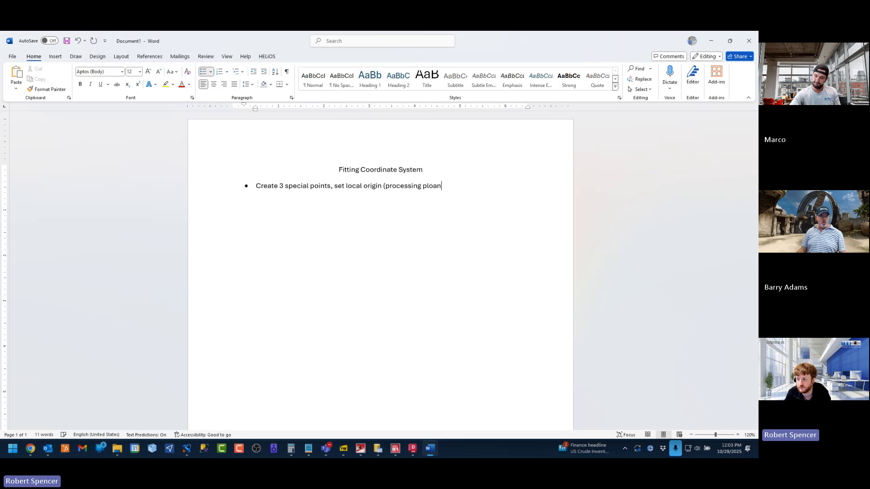
{"action": "type", "text": "g plane), then"}
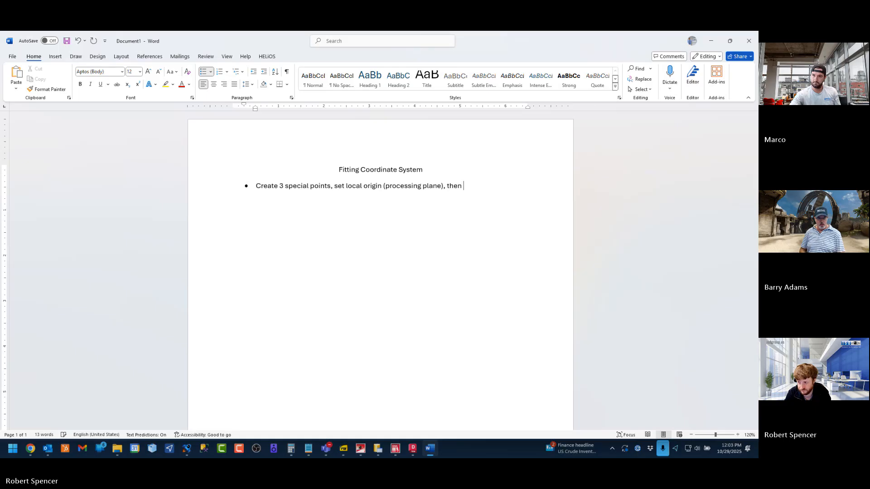
{"action": "type", "text": "use:"}
Step: Add three sub-bullets under the first bullet reading "A 0 0 0", "A 1 0 0" and "A 0 1 0"
{"action": "key", "text": "Return"}
{"action": "key", "text": "Tab"}
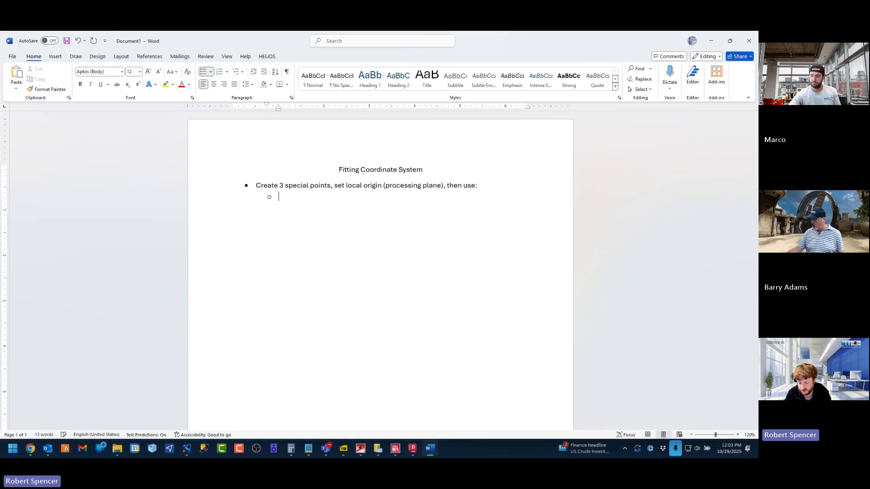
{"action": "type", "text": "A 0 0 0"}
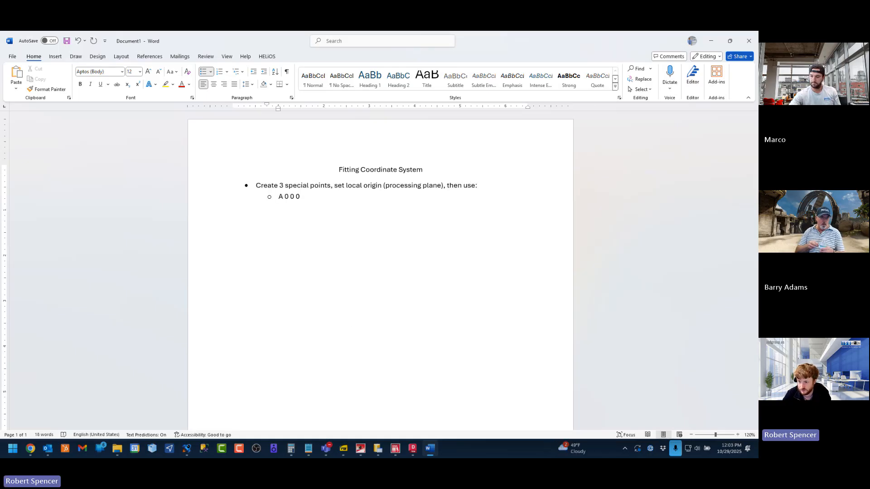
{"action": "key", "text": "Return"}
{"action": "type", "text": "a"}
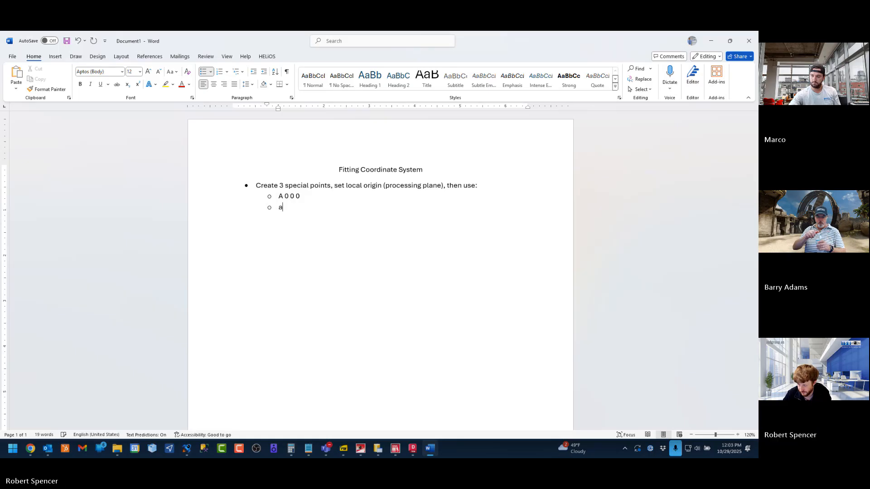
{"action": "type", "text": "A 1"}
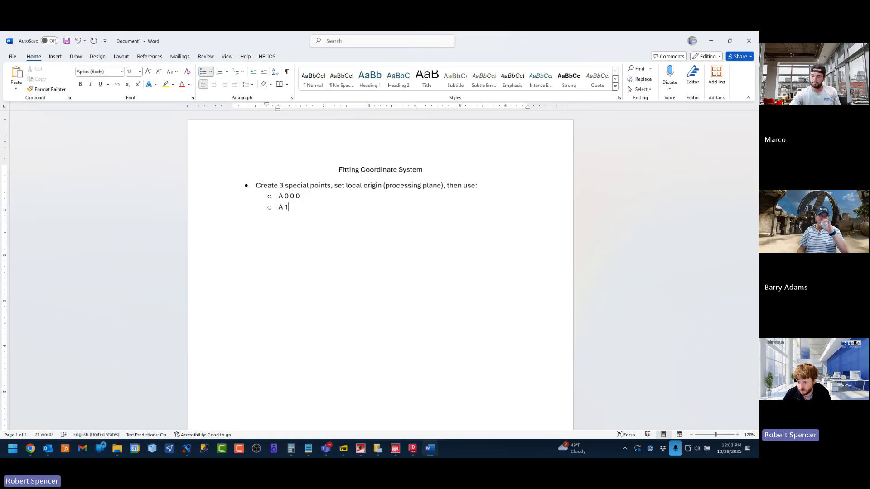
{"action": "type", "text": " 0 0"}
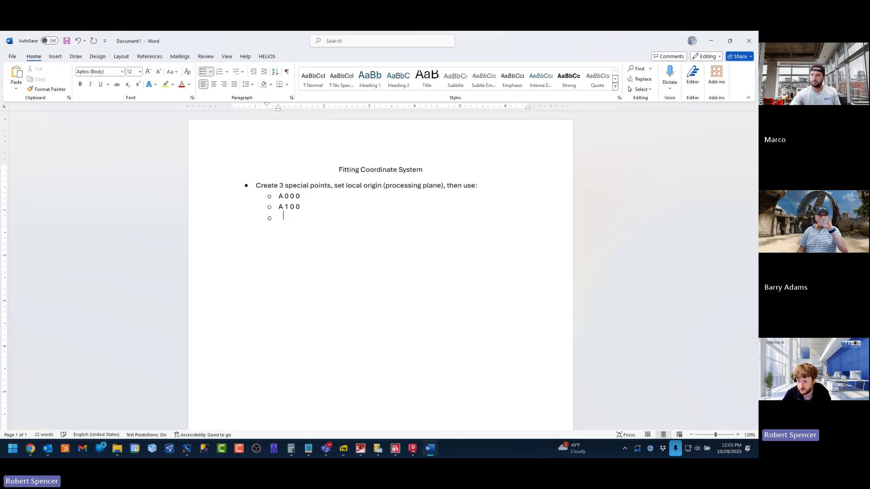
{"action": "type", "text": "A 0 1 0"}
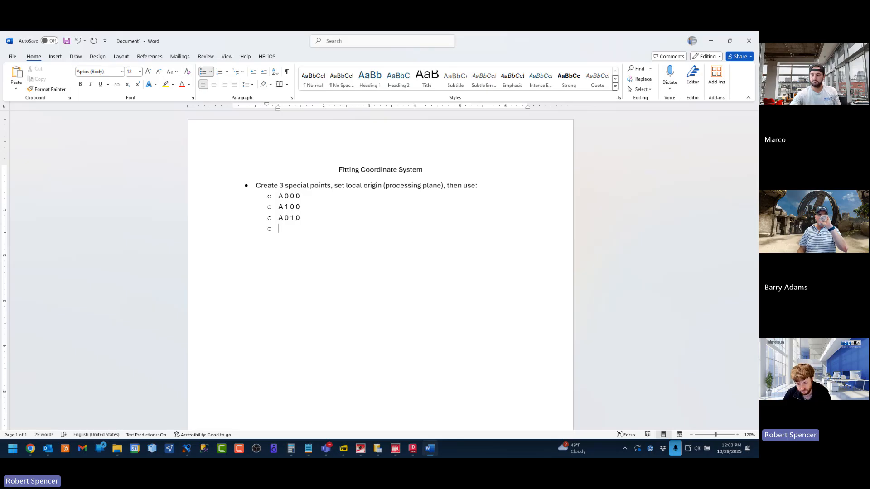
Step: Return to the main bullet level and add the bullet "Fitting coordinate system can have 2 functions:"
{"action": "key", "text": "Return"}
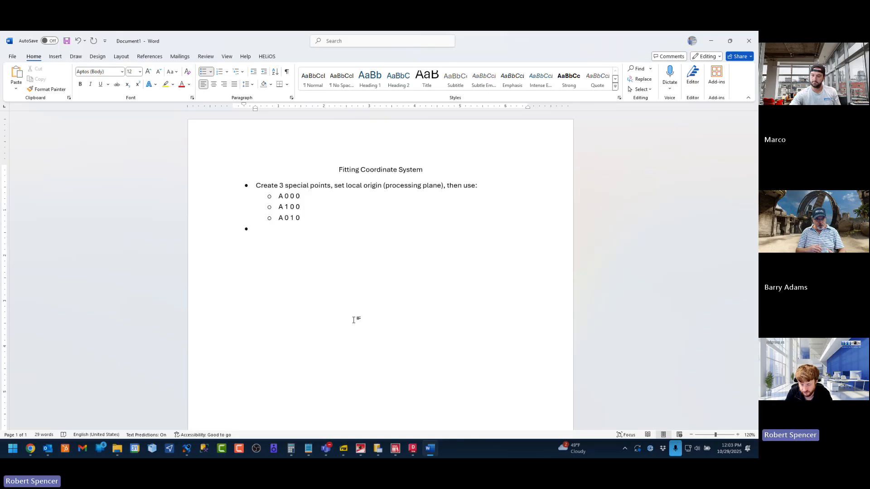
{"action": "type", "text": "Fitting "}
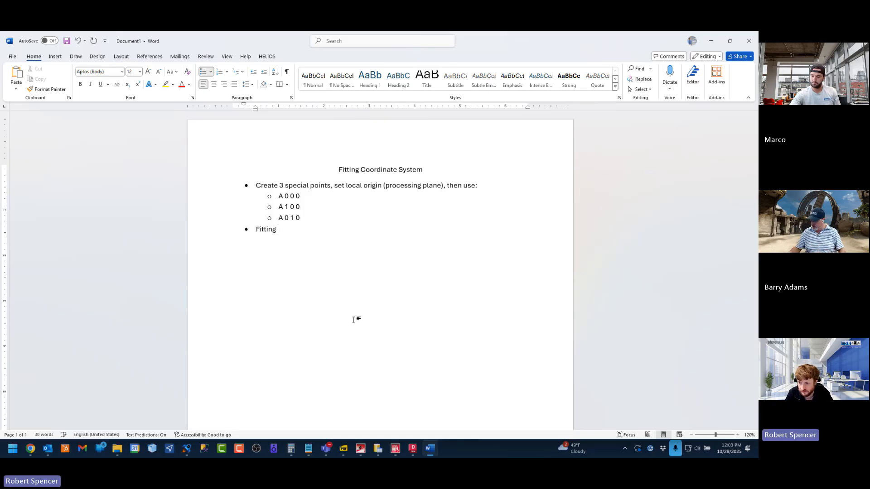
{"action": "type", "text": "coord"}
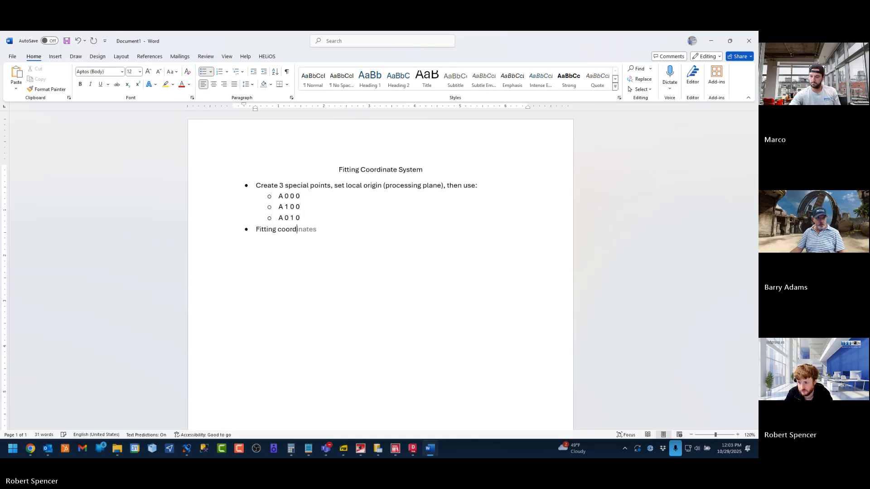
{"action": "type", "text": "inate sys"}
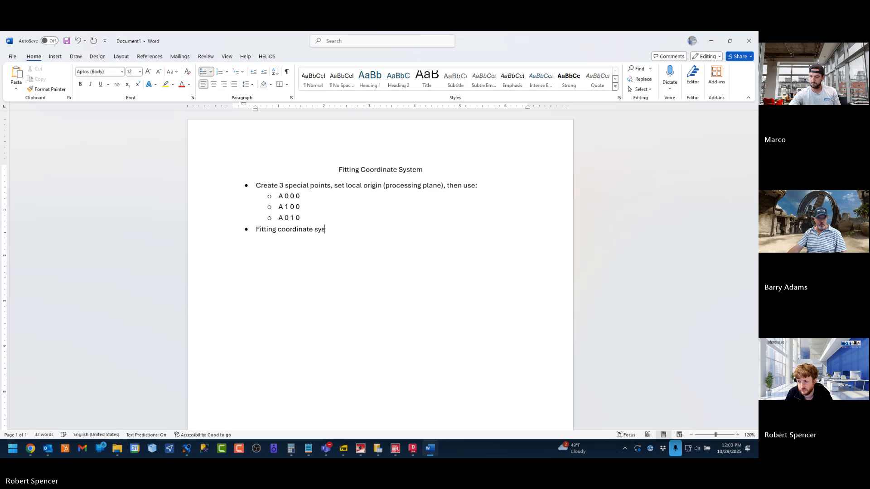
{"action": "type", "text": "tem c"}
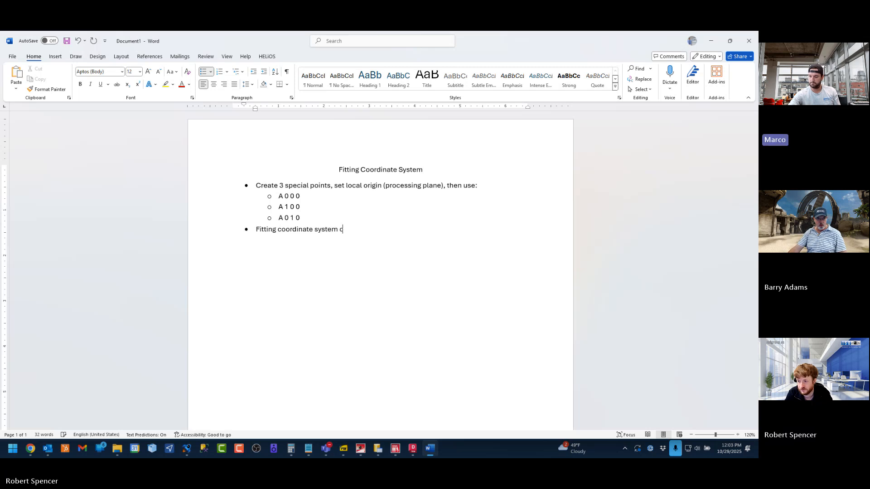
{"action": "type", "text": "an have 2 fu"}
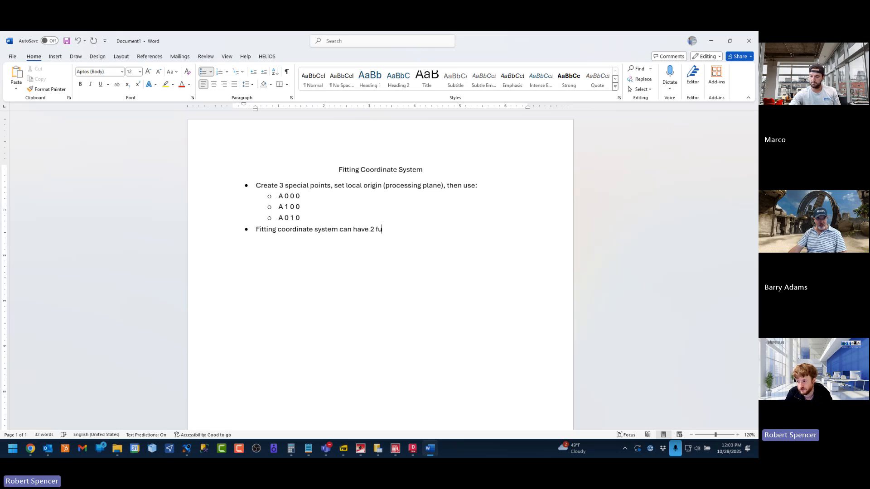
{"action": "type", "text": "nctions:"}
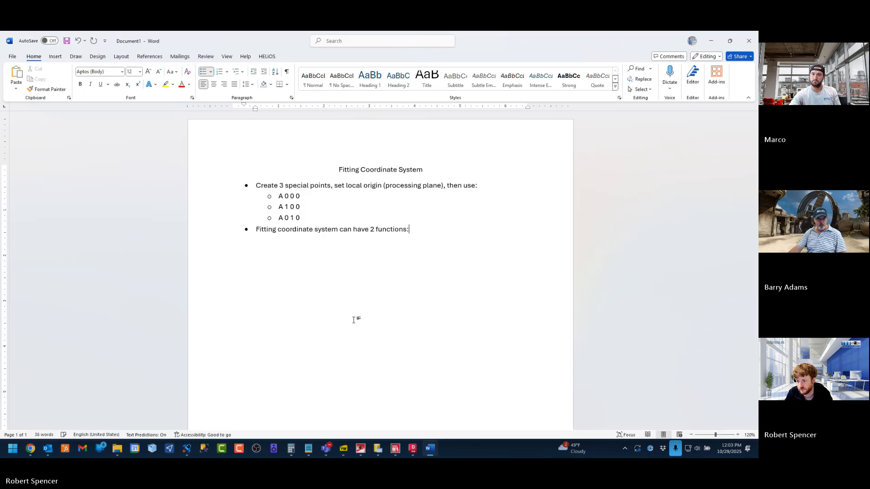
Step: Add a sub-bullet under the second bullet reading "To set Element Installation origin IF", correcting the spelling of "origin"
{"action": "key", "text": "Return"}
{"action": "key", "text": "Tab"}
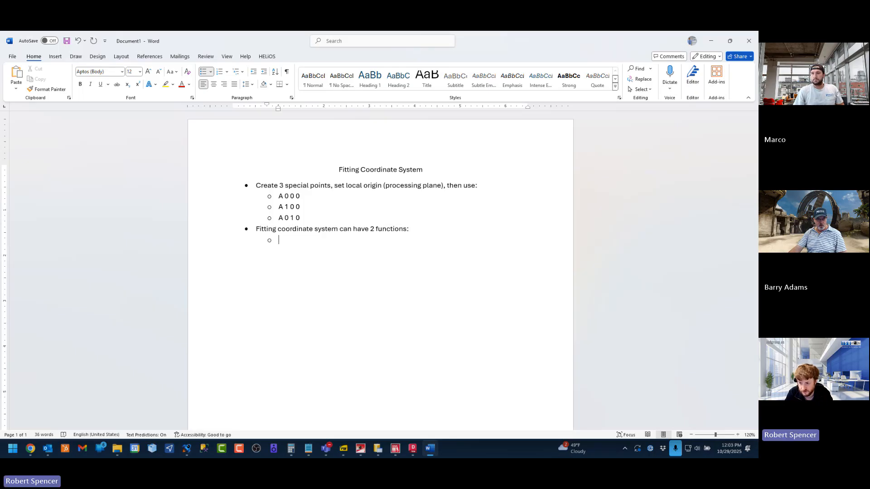
{"action": "type", "text": "To s"}
{"action": "type", "text": "e"}
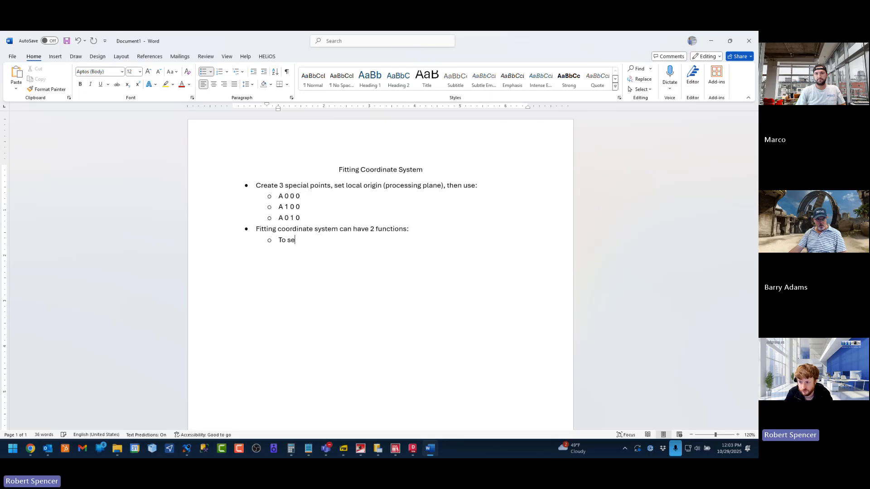
{"action": "type", "text": "t Element"}
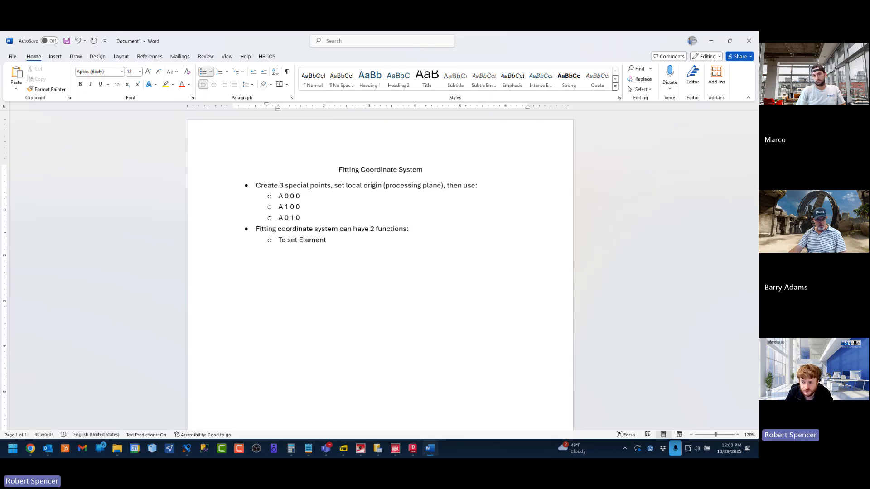
{"action": "type", "text": " Installation ord"}
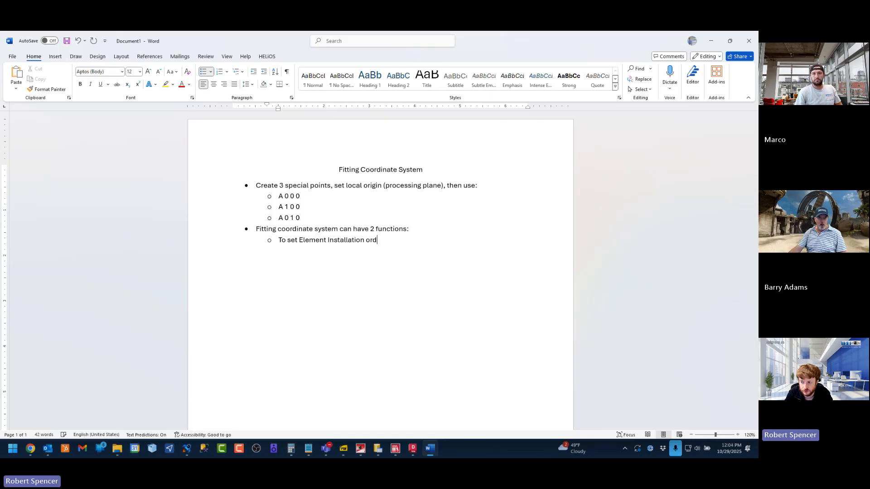
{"action": "key", "text": "BackSpace"}
{"action": "type", "text": "g"}
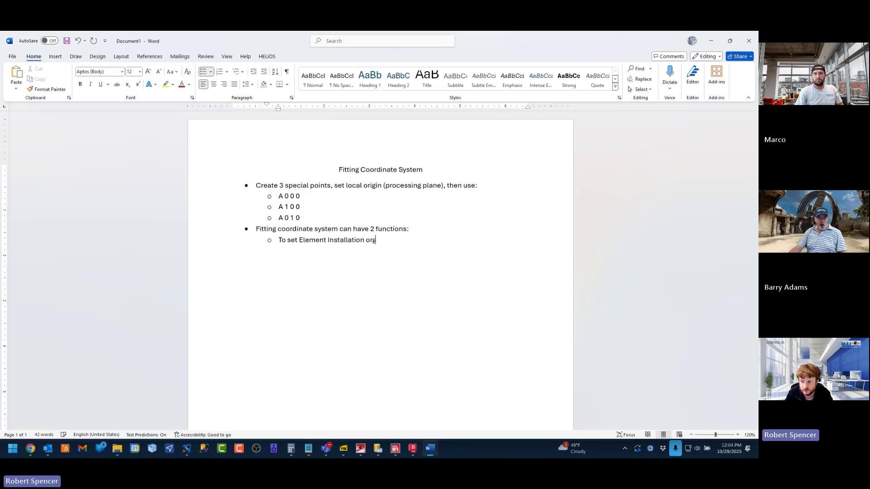
{"action": "type", "text": "in IF"}
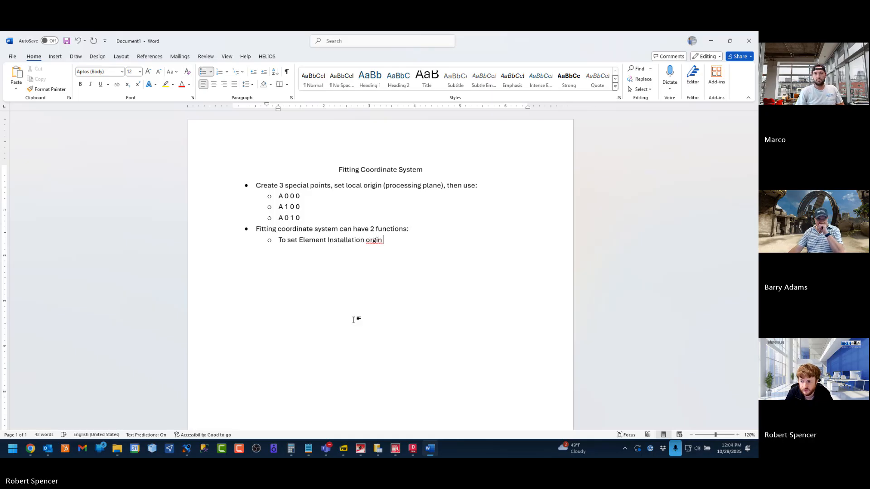
{"action": "right_click", "coordinate": [379, 242]}
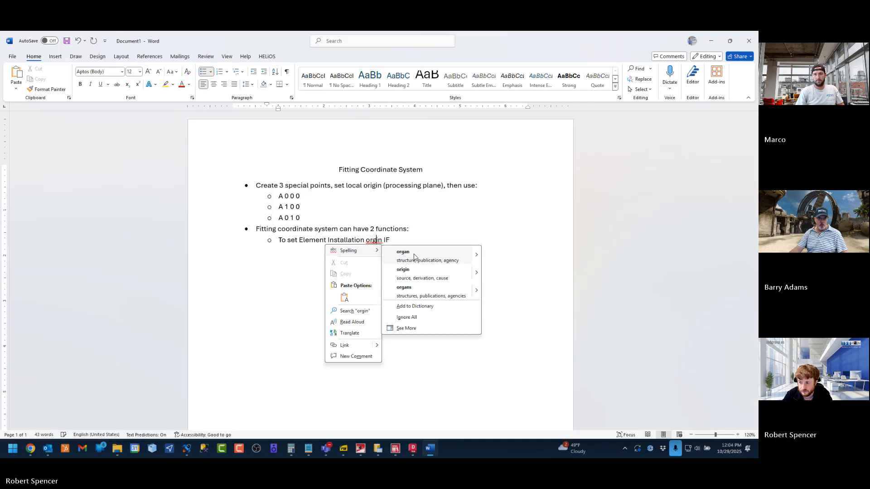
{"action": "left_click", "coordinate": [423, 277]}
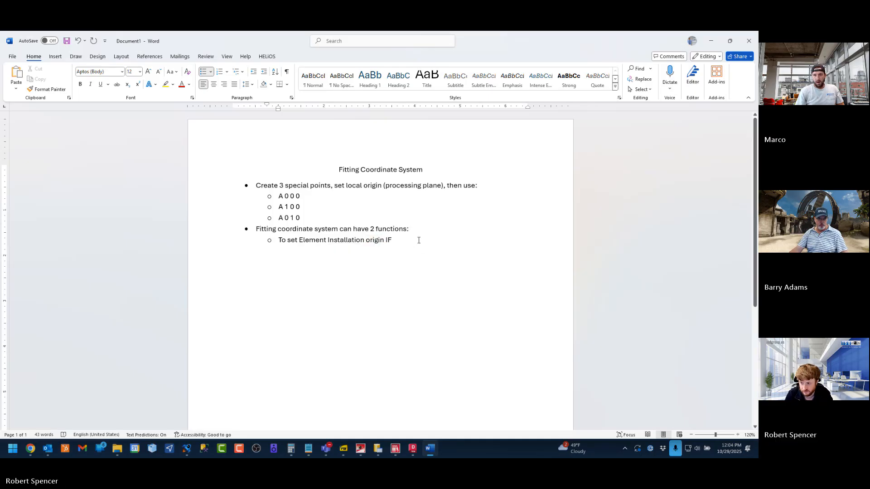
Step: Complete the sub-bullet with "panel was NOT built on the word origin" and begin another sub-bullet below it
{"action": "type", "text": "panel was NOT"}
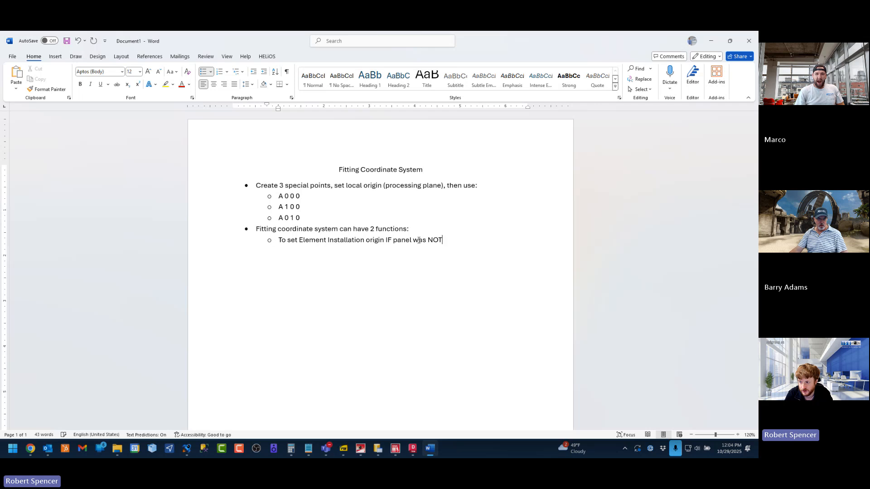
{"action": "type", "text": " built o"}
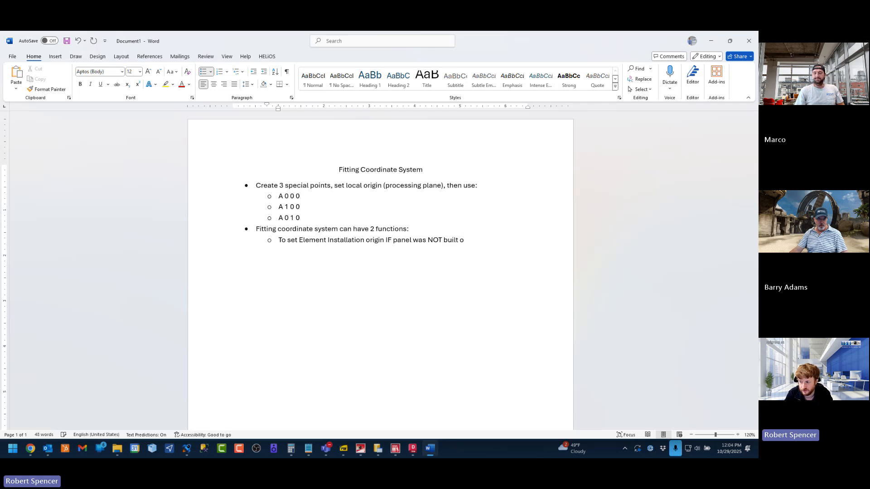
{"action": "type", "text": "n the word"}
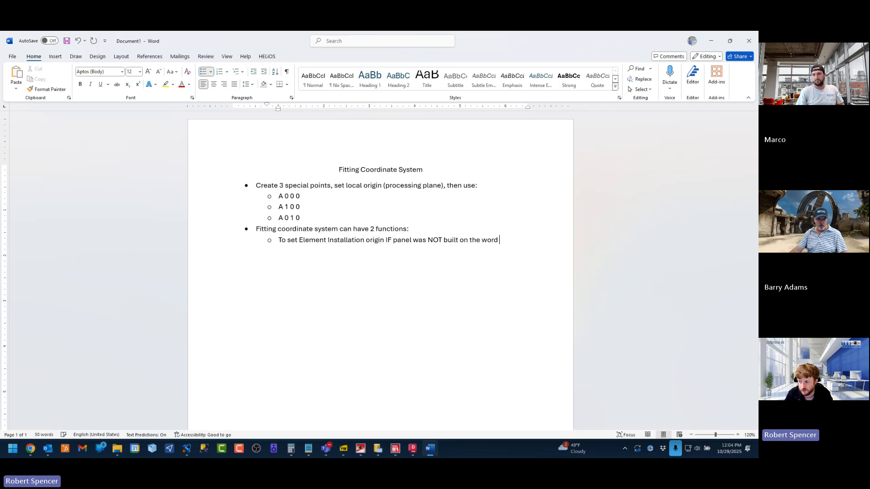
{"action": "type", "text": " origin"}
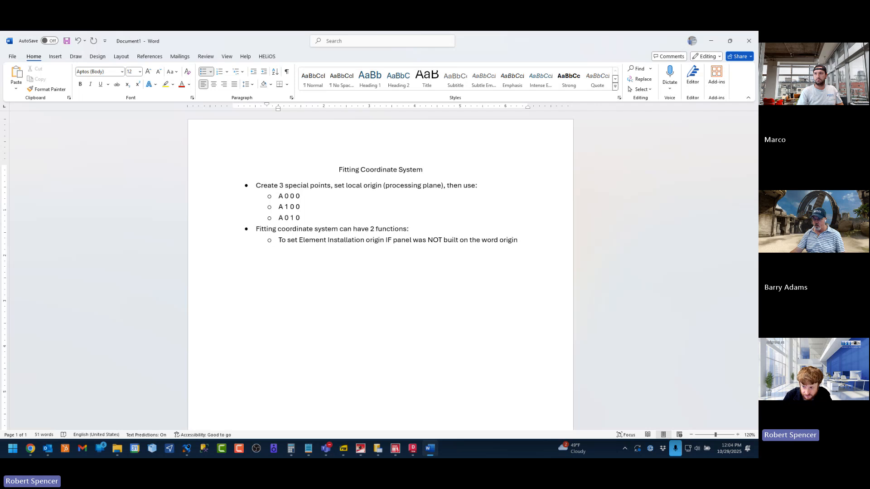
{"action": "key", "text": "Return"}
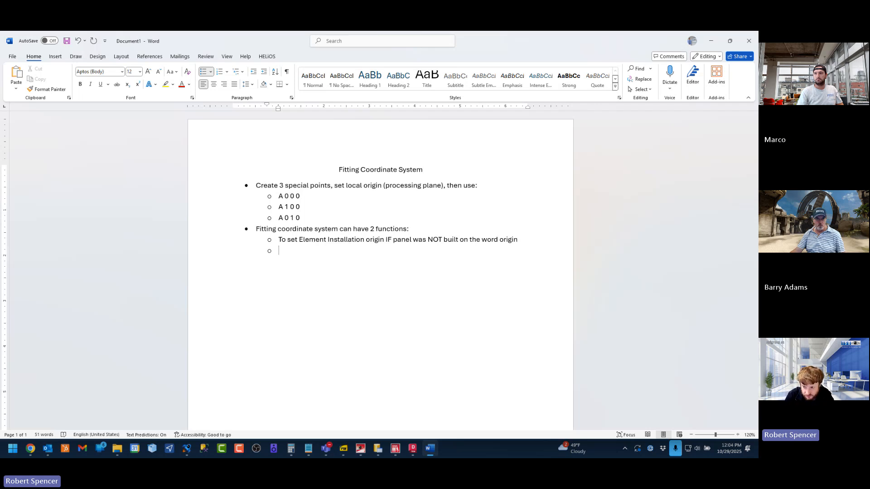
Step: Write the second function's sub-bullet as "To attached parts to other parts (example: profile to panel)"
{"action": "type", "text": "To attac"}
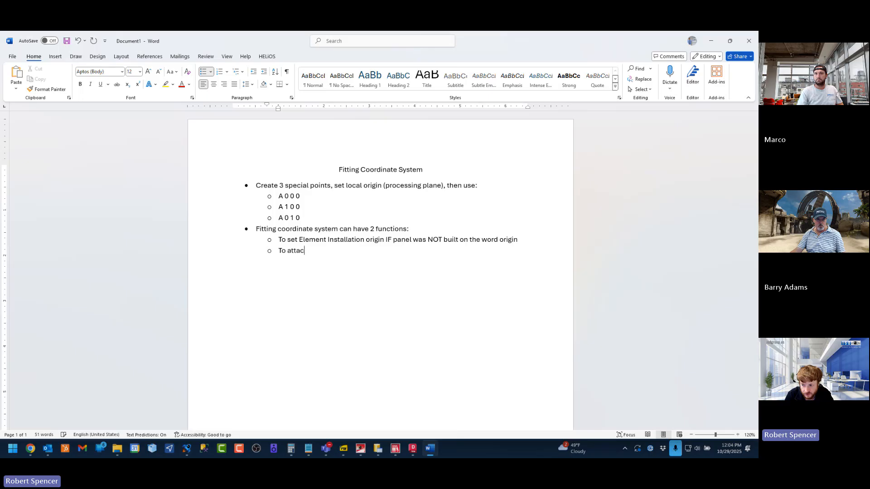
{"action": "type", "text": "hed parts "}
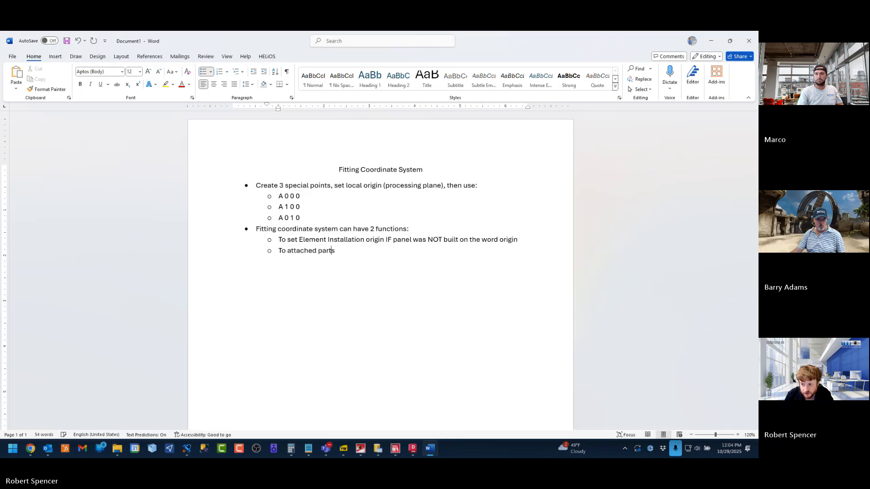
{"action": "type", "text": "to oth"}
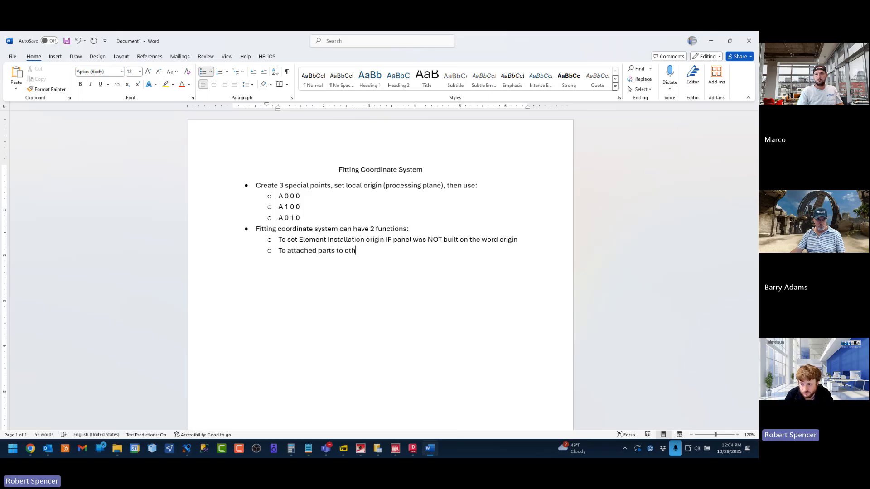
{"action": "type", "text": "er parts (profile t"}
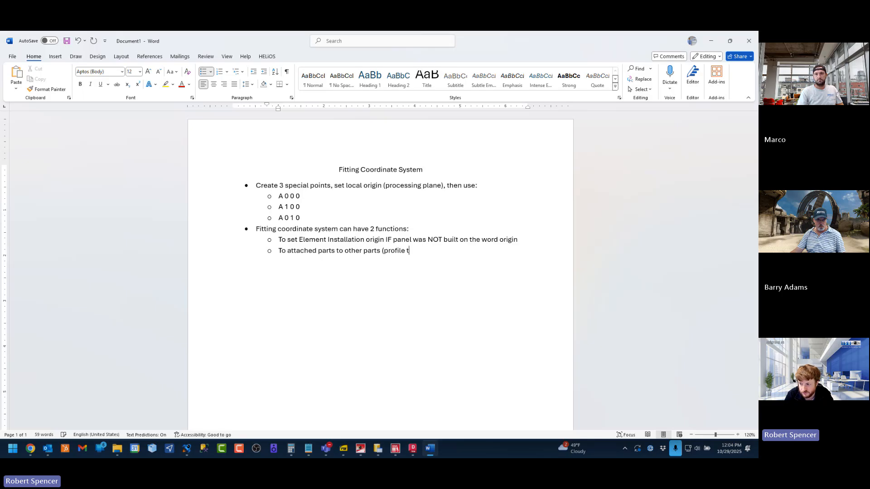
{"action": "type", "text": "o panel"}
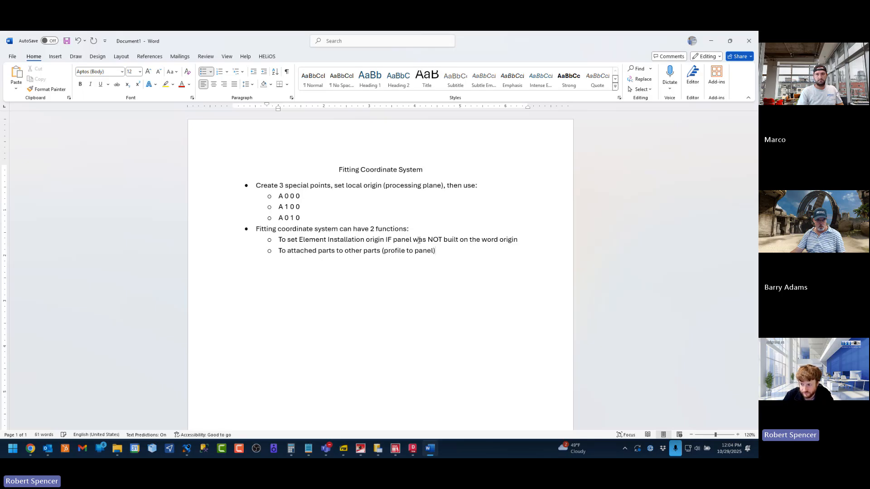
{"action": "left_click", "coordinate": [384, 250]}
{"action": "type", "text": "example:"}
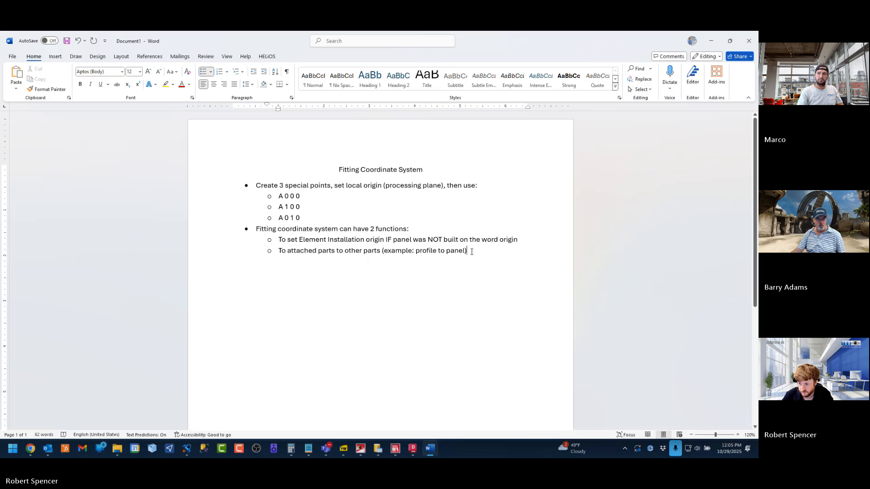
Step: Add a nested bullet under the second function reading "To use in this way, clear point designation numbers 1, 2, 3"
{"action": "key", "text": "Return"}
{"action": "key", "text": "Tab"}
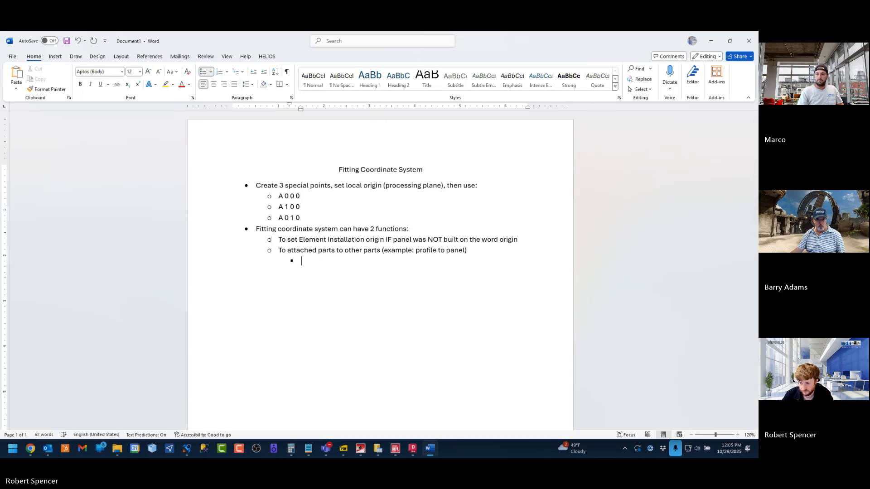
{"action": "type", "text": "To us"}
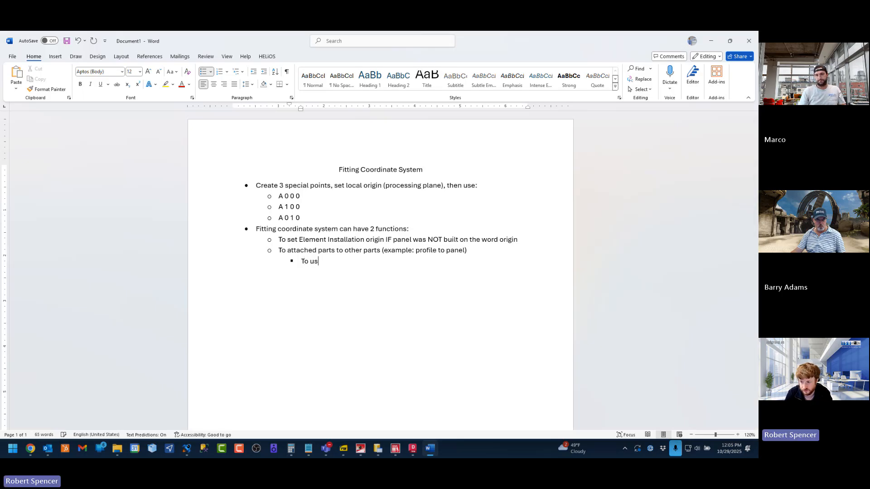
{"action": "type", "text": "us"}
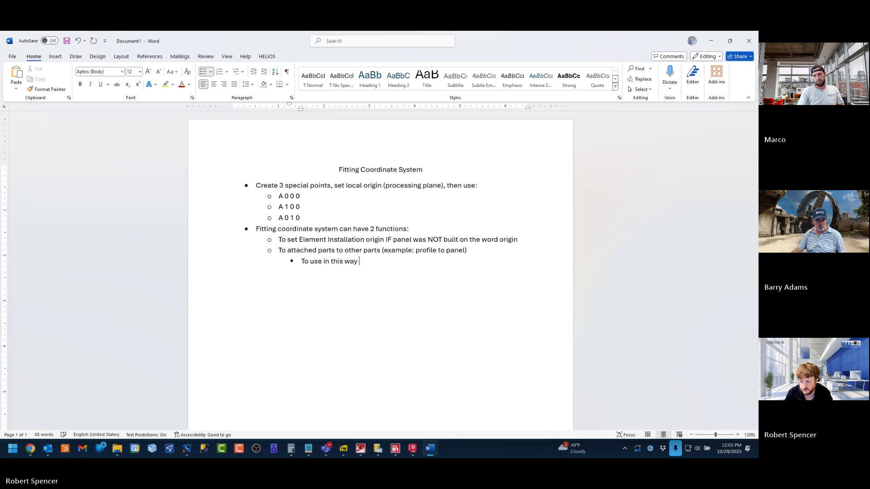
{"action": "type", "text": "e in this way, clear "}
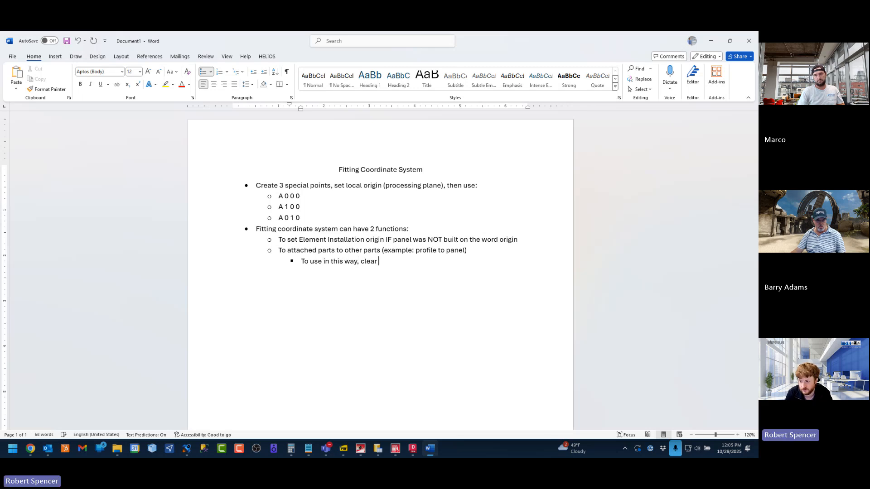
{"action": "type", "text": "point seg"}
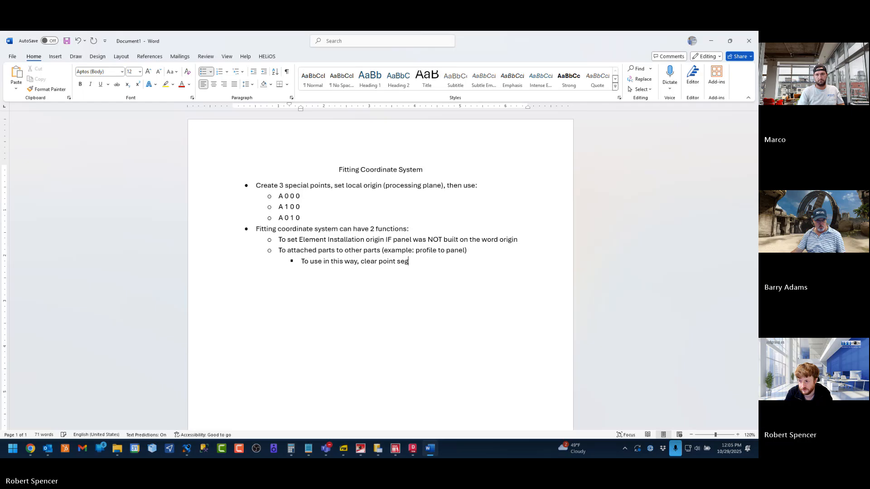
{"action": "key", "text": "BackSpace"}
{"action": "key", "text": "BackSpace"}
{"action": "key", "text": "BackSpace"}
{"action": "type", "text": "designati"}
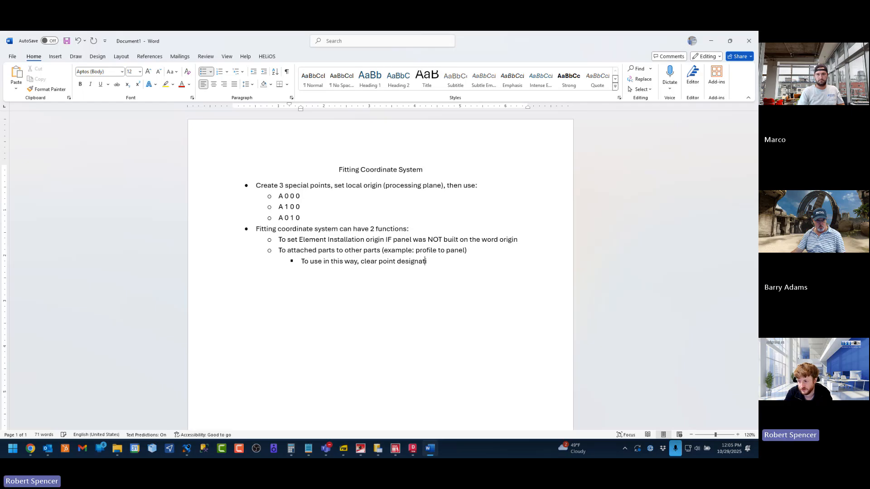
{"action": "type", "text": "on number"}
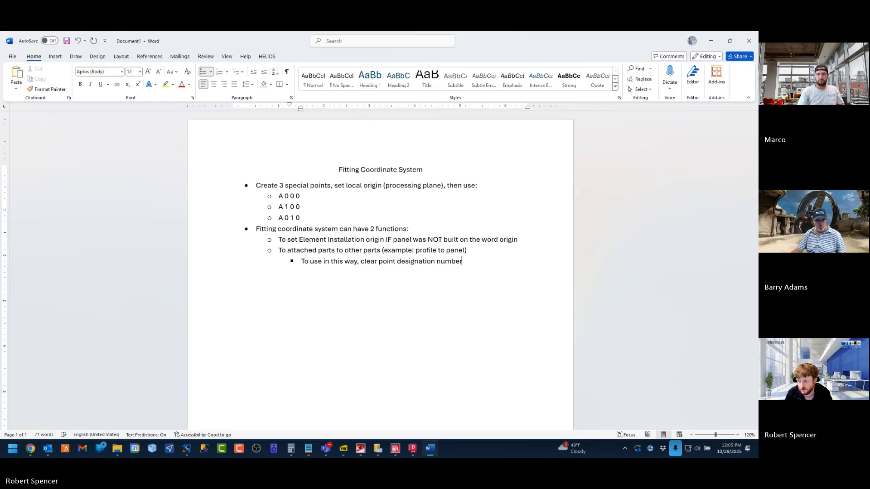
{"action": "type", "text": "s"}
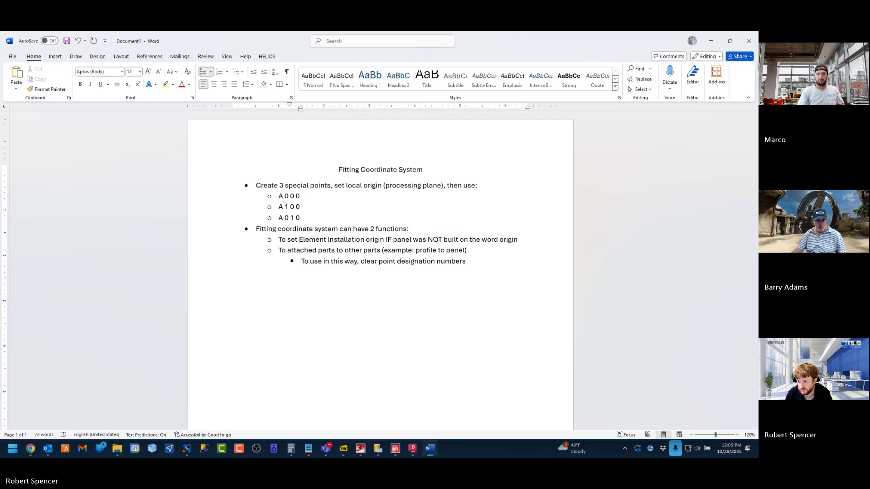
{"action": "type", "text": " 1"}
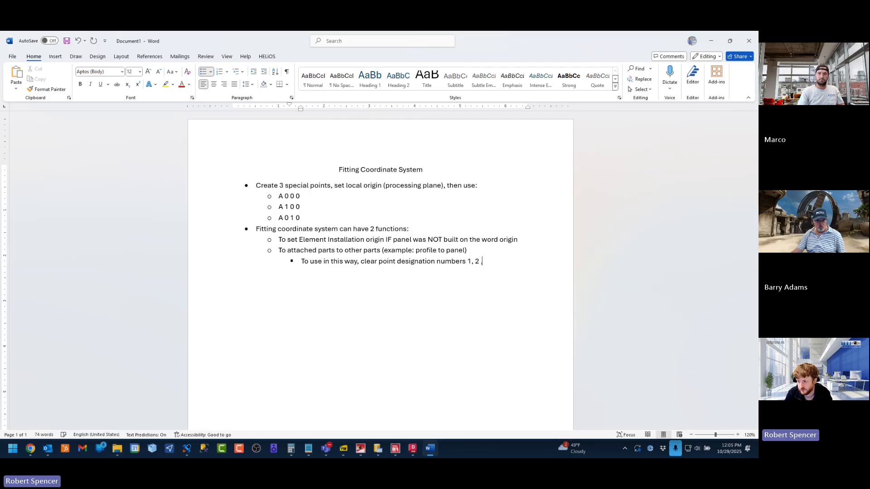
{"action": "type", "text": ", 2, 3"}
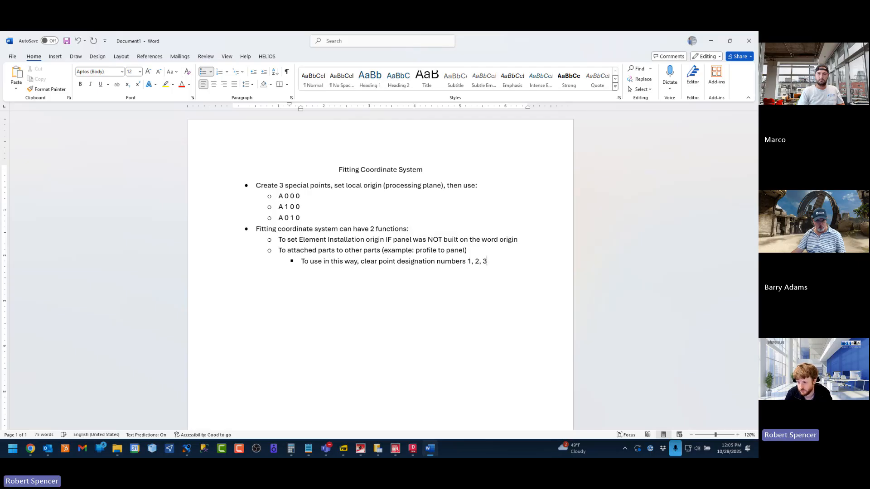
Step: Add a nested bullet under the Element Installation origin function reading "Keep designation numbers 1, 2, 3", reusing the wording from the other nested bullet
{"action": "left_click", "coordinate": [535, 239]}
{"action": "key", "text": "Return"}
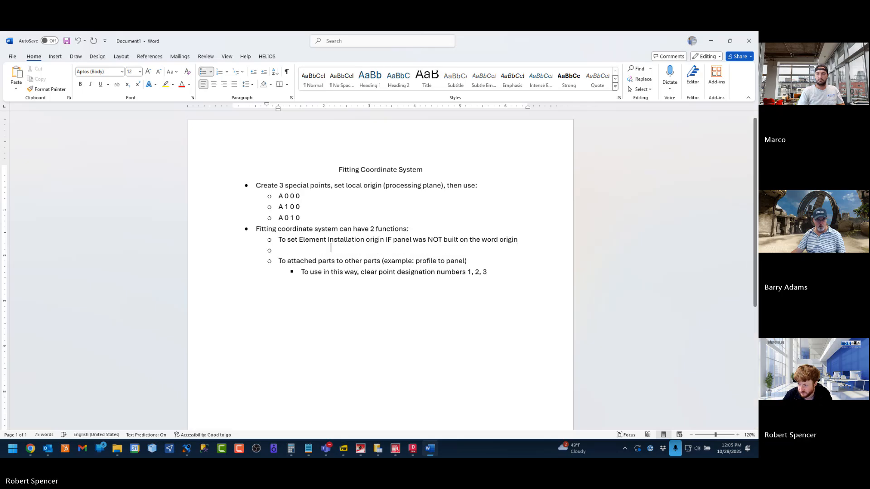
{"action": "key", "text": "Tab"}
{"action": "type", "text": "Keep"}
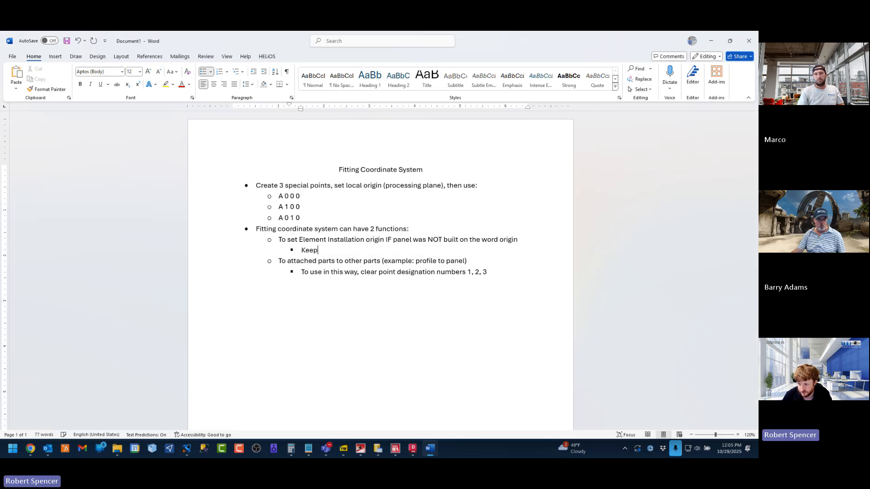
{"action": "left_click_drag", "start_coordinate": [397, 273], "coordinate": [495, 273]}
{"action": "key", "text": "ctrl+c"}
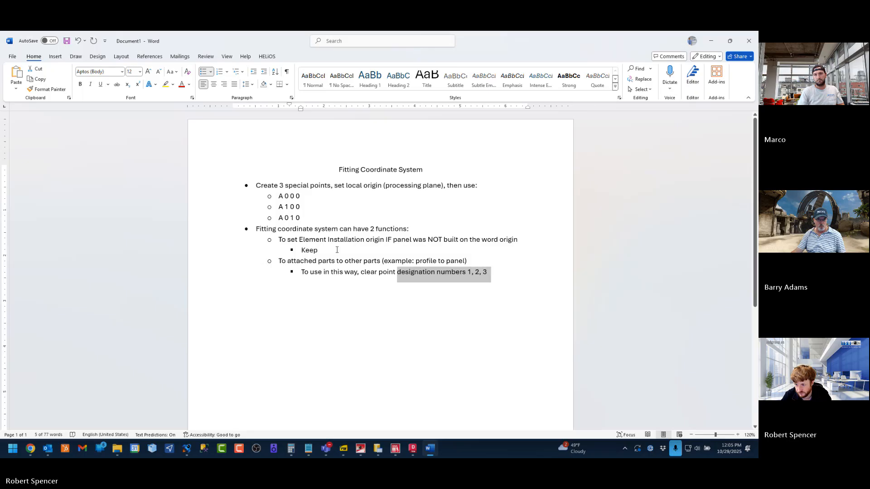
{"action": "left_click", "coordinate": [338, 250]}
{"action": "key", "text": "ctrl+v"}
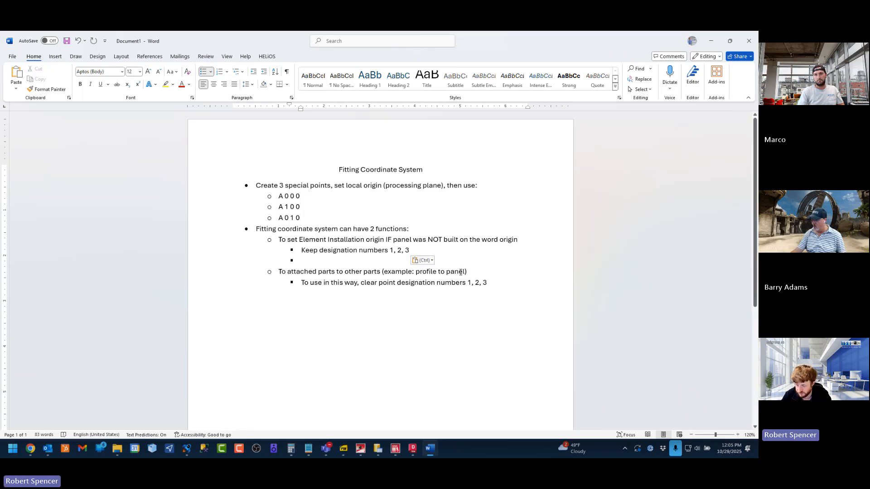
{"action": "key", "text": "BackSpace"}
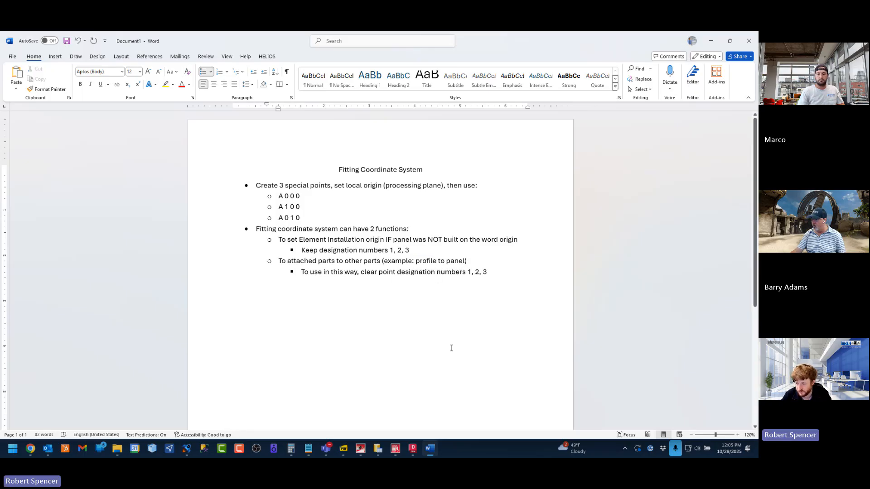
Step: Check the fitting coordinate system's point designations in HiCAD and return to the Word notes
{"action": "left_click", "coordinate": [361, 447]}
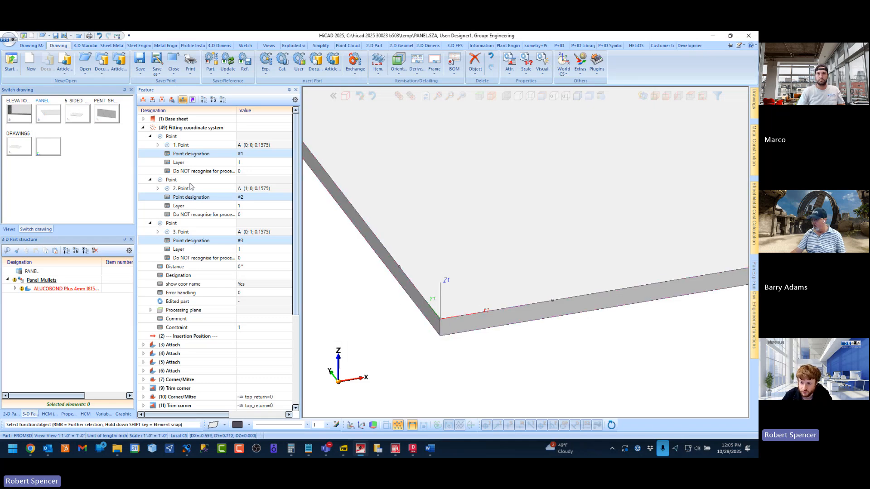
{"action": "left_click", "coordinate": [427, 450]}
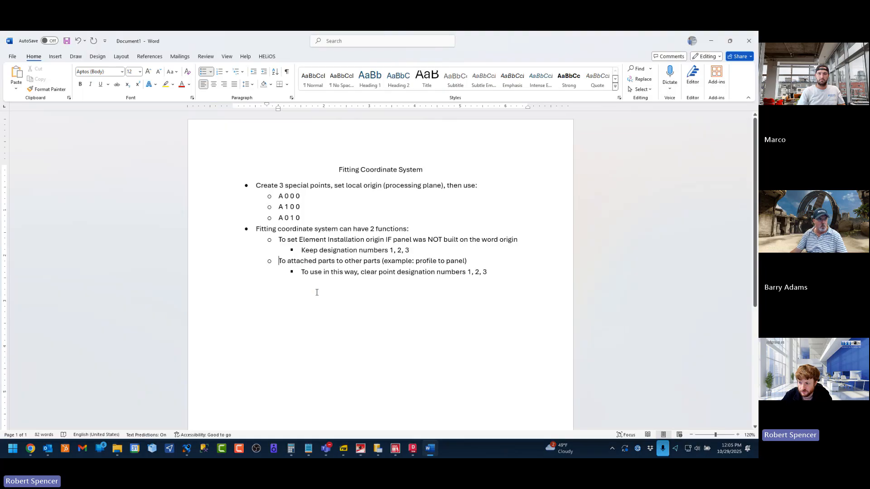
Step: Convert the second-level bullets under both main bullets into numbered lists
{"action": "left_click", "coordinate": [270, 239]}
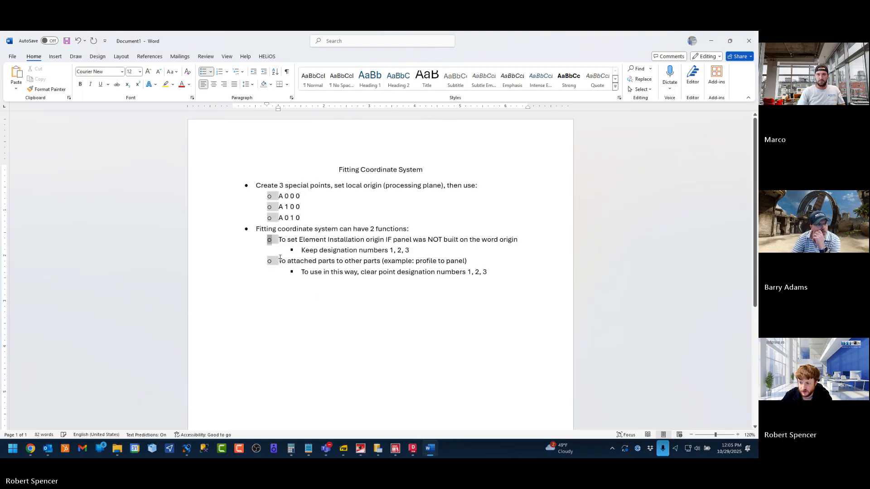
{"action": "left_click", "coordinate": [276, 262]}
{"action": "left_click_drag", "start_coordinate": [276, 262], "coordinate": [505, 260]}
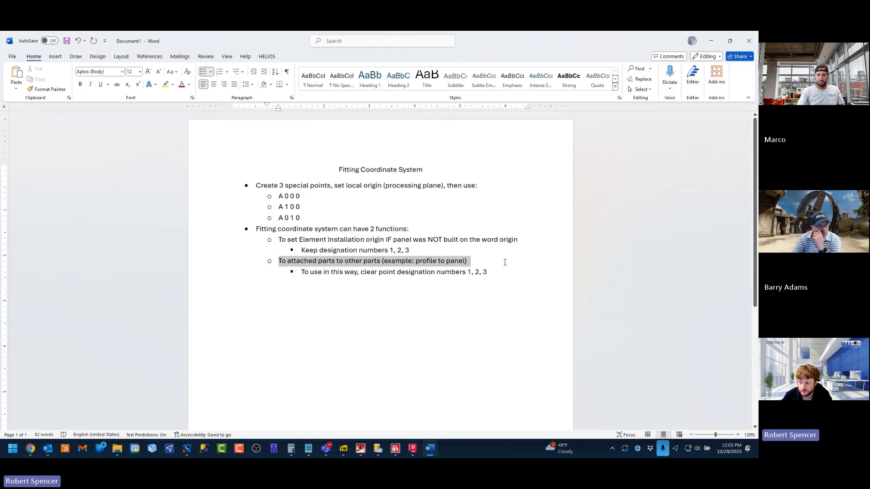
{"action": "left_click", "coordinate": [505, 260]}
{"action": "left_click", "coordinate": [269, 240]}
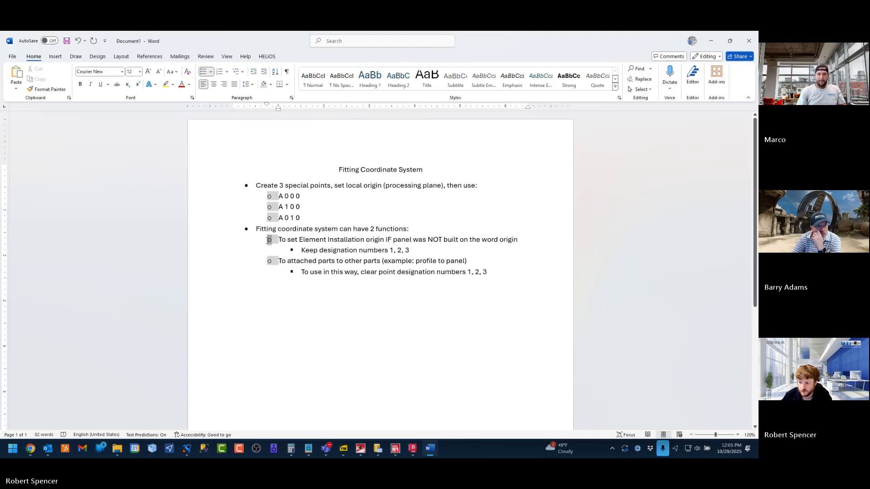
{"action": "right_click", "coordinate": [269, 239]}
{"action": "key", "text": "Escape"}
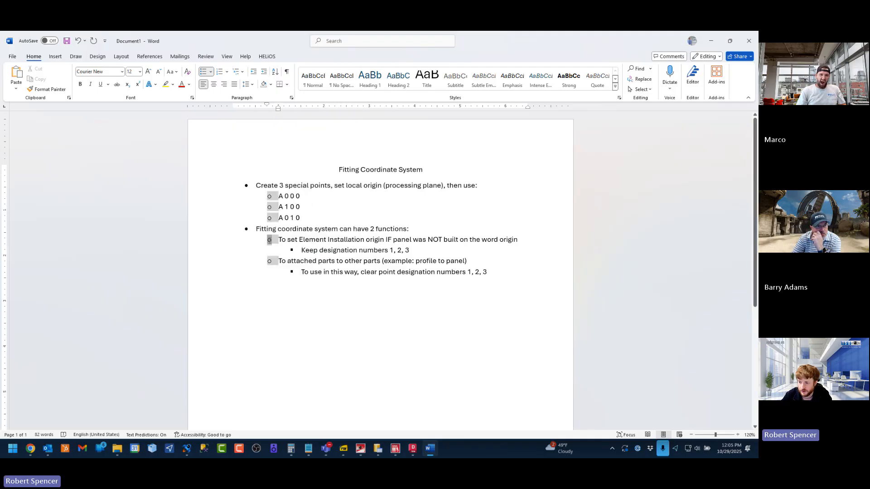
{"action": "right_click", "coordinate": [269, 239]}
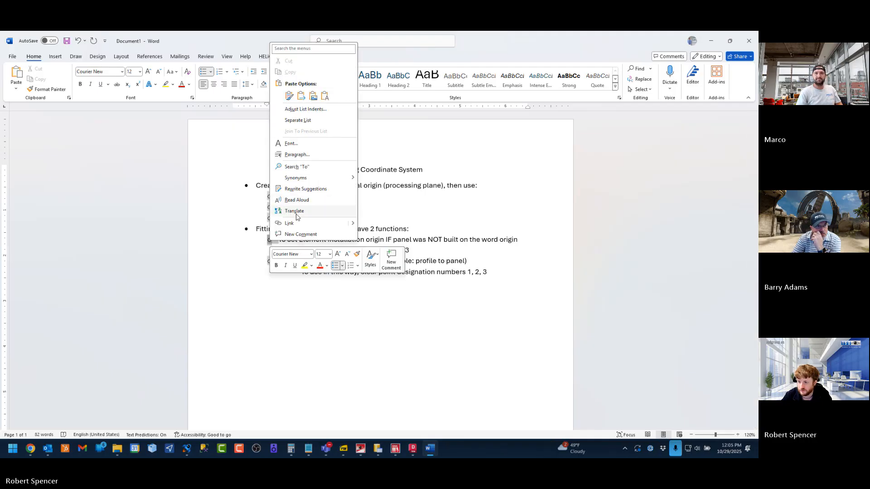
{"action": "left_click", "coordinate": [223, 159]}
{"action": "left_click", "coordinate": [219, 73]}
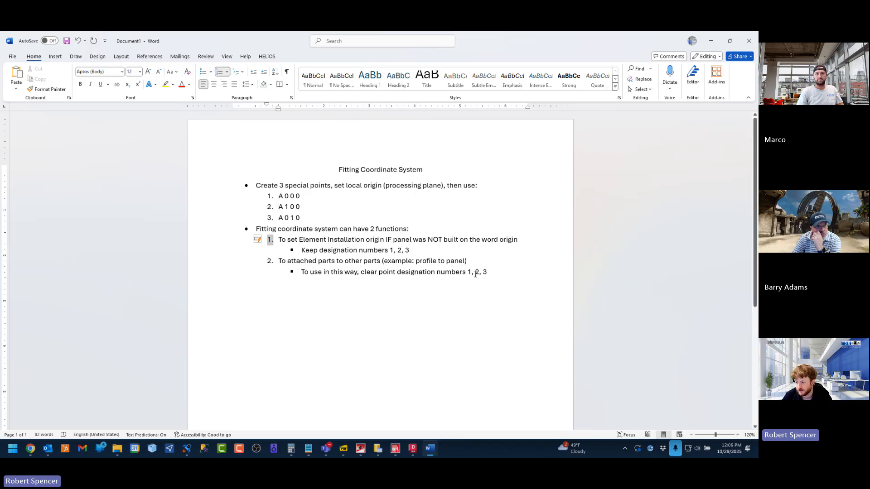
{"action": "left_click", "coordinate": [482, 363]}
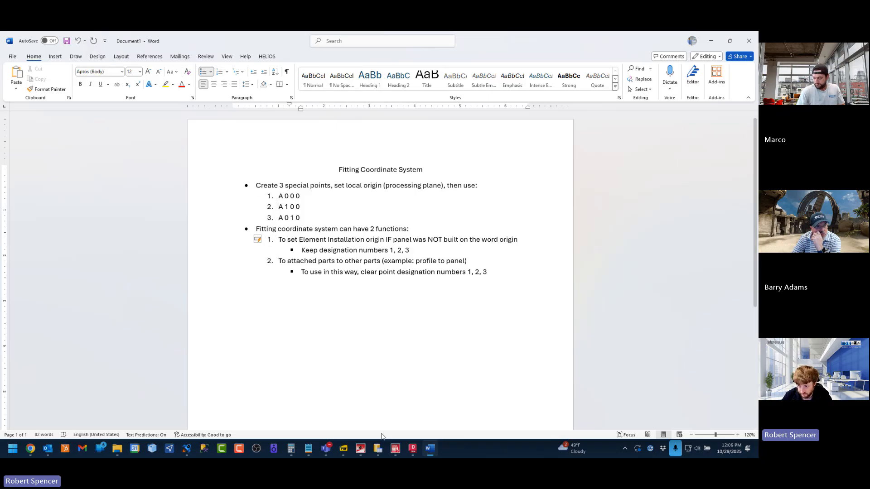
Step: Switch to HiCAD, clear the point designations of all three fitting coordinate system points, and return to the Word notes
{"action": "left_click", "coordinate": [361, 456]}
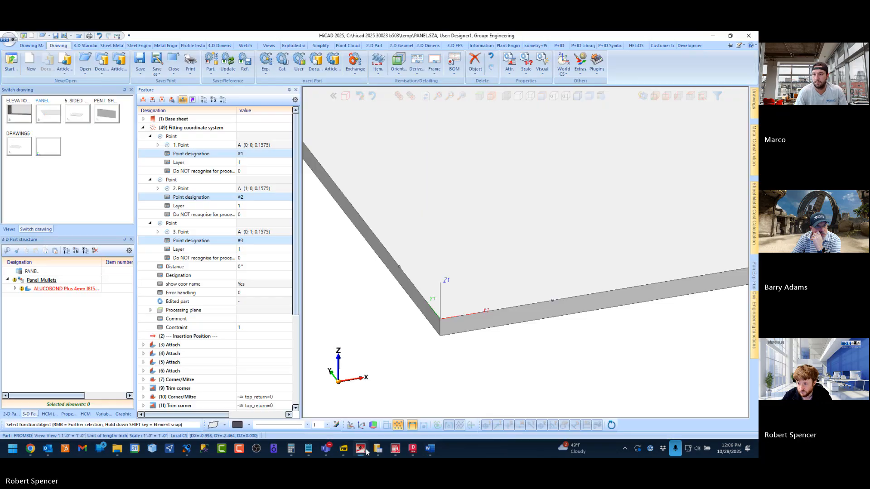
{"action": "left_click", "coordinate": [361, 456]}
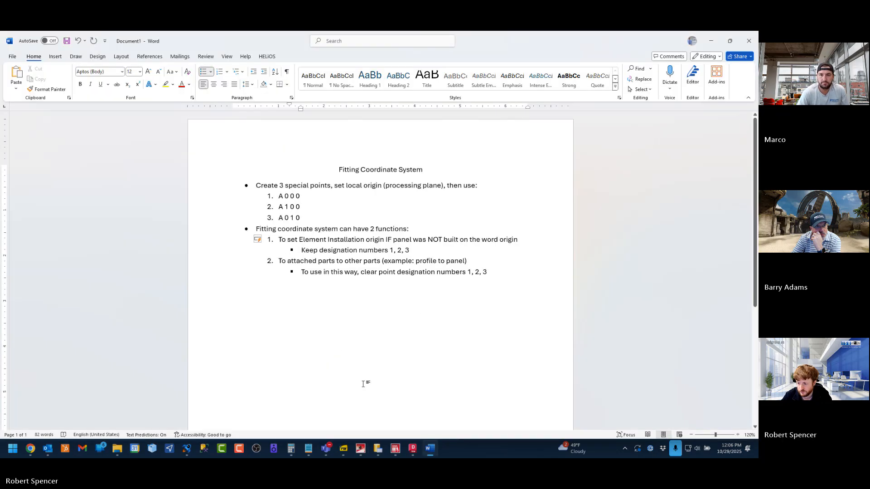
{"action": "left_click", "coordinate": [362, 456]}
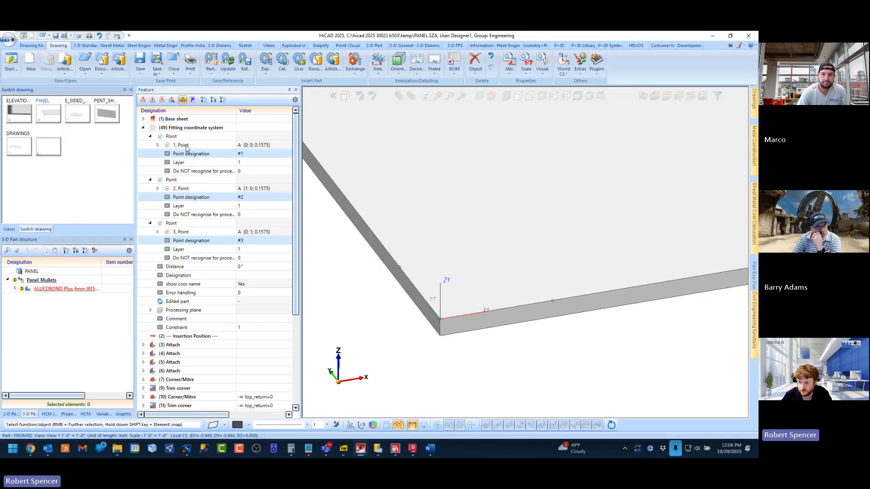
{"action": "right_click", "coordinate": [182, 244]}
{"action": "left_click", "coordinate": [206, 268]}
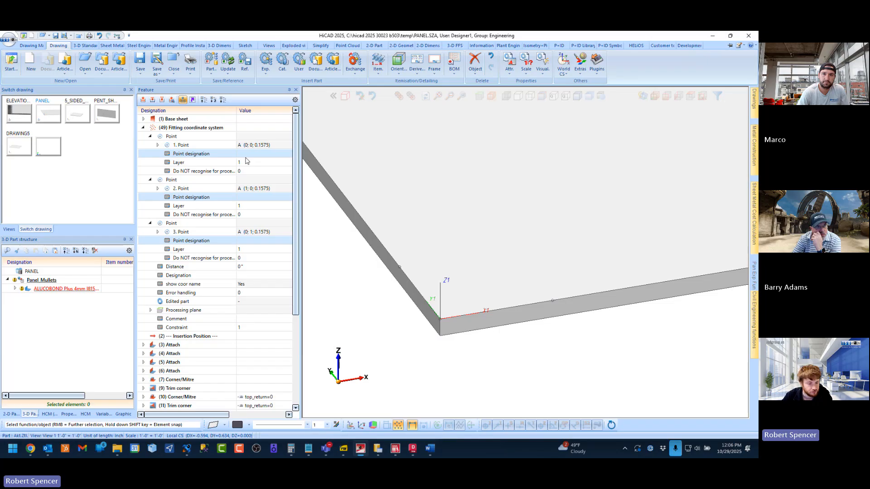
{"action": "left_click", "coordinate": [430, 450]}
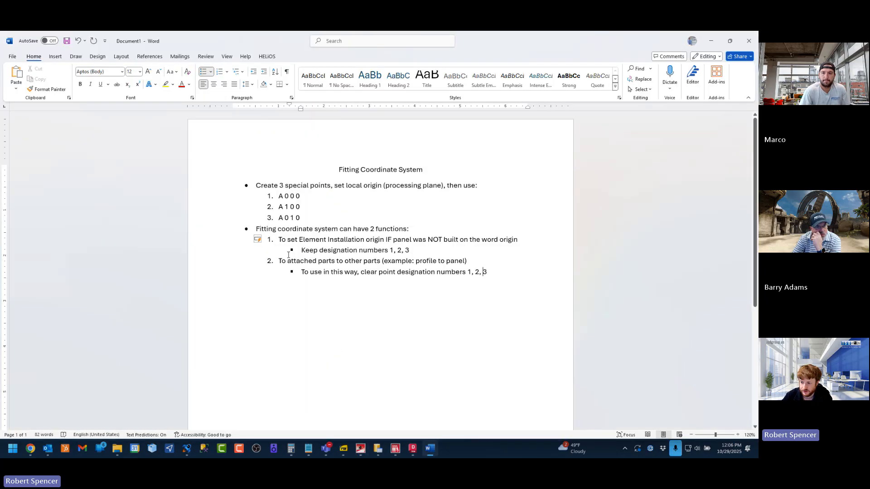
Step: Review the two fitting coordinate system functions in the Word notes and switch to HiCAD to inspect the panel corner
{"action": "left_click_drag", "start_coordinate": [278, 241], "coordinate": [435, 254]}
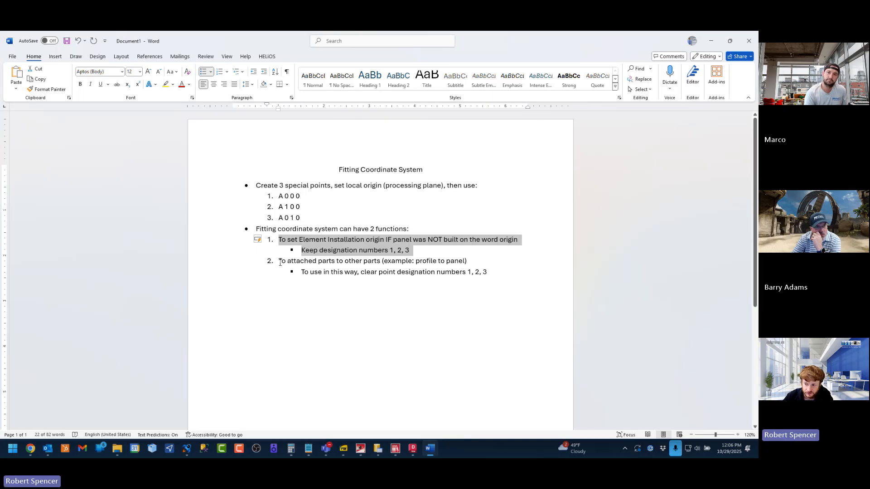
{"action": "left_click_drag", "start_coordinate": [280, 263], "coordinate": [474, 379]}
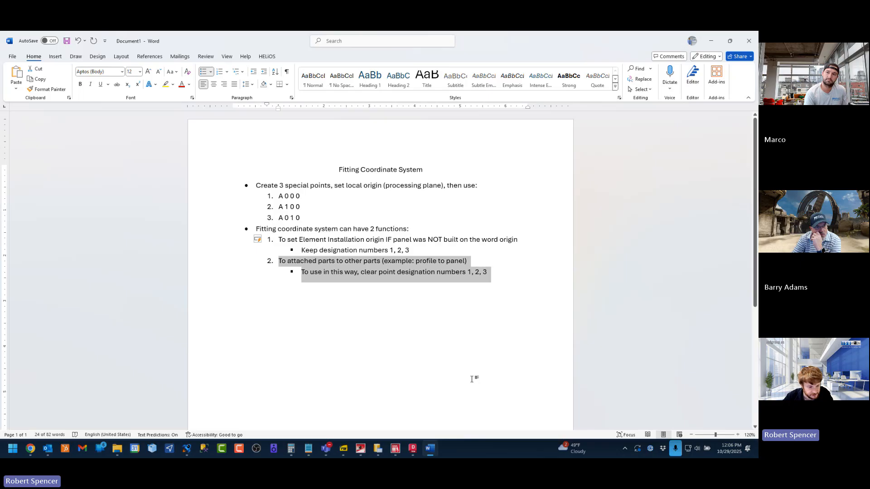
{"action": "left_click", "coordinate": [360, 449]}
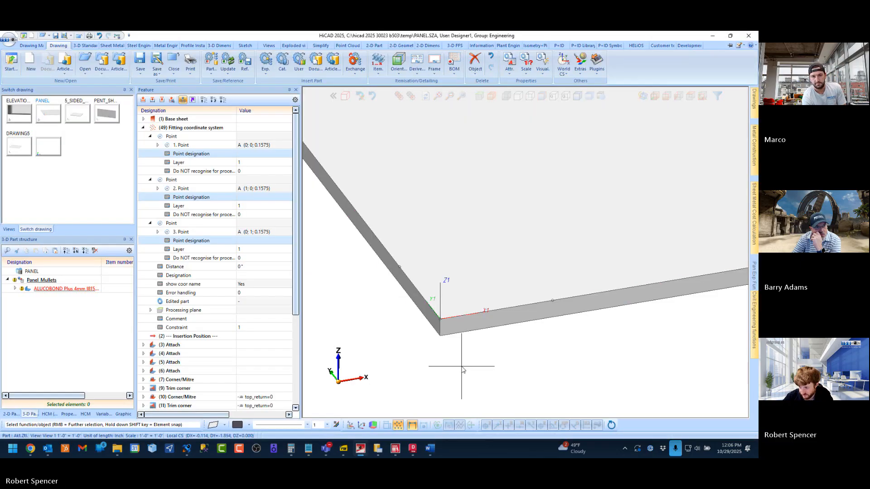
{"action": "left_click", "coordinate": [200, 254]}
{"action": "scroll", "coordinate": [441, 296], "scroll_direction": "down", "scroll_amount": 6}
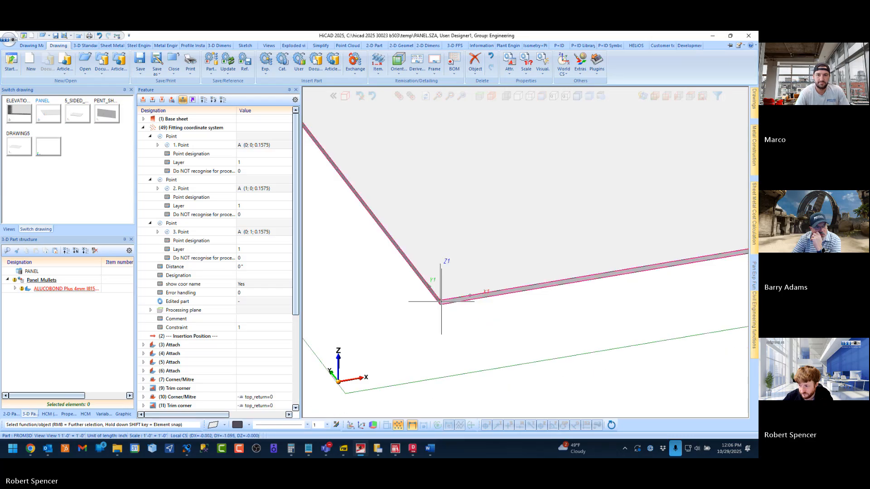
{"action": "scroll", "coordinate": [443, 301], "scroll_direction": "up", "scroll_amount": 6}
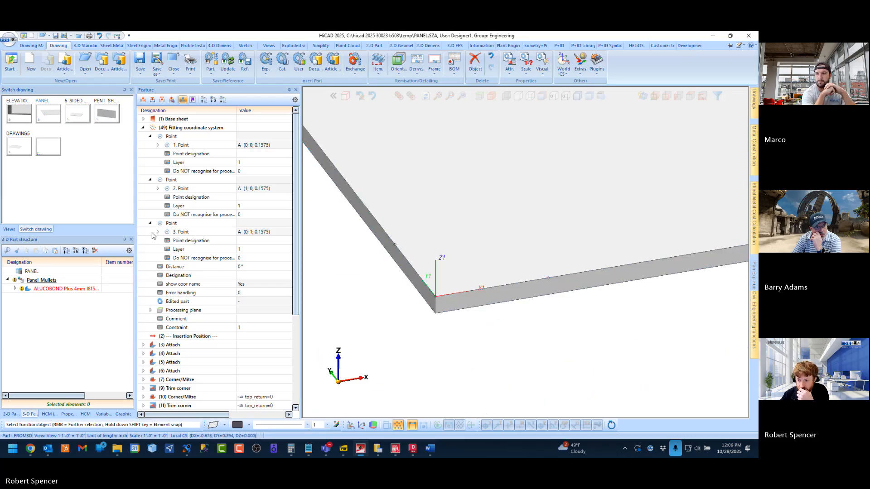
Step: Examine the x, y and z values of the fitting coordinate system's three points and collapse their details again
{"action": "left_click", "coordinate": [157, 145]}
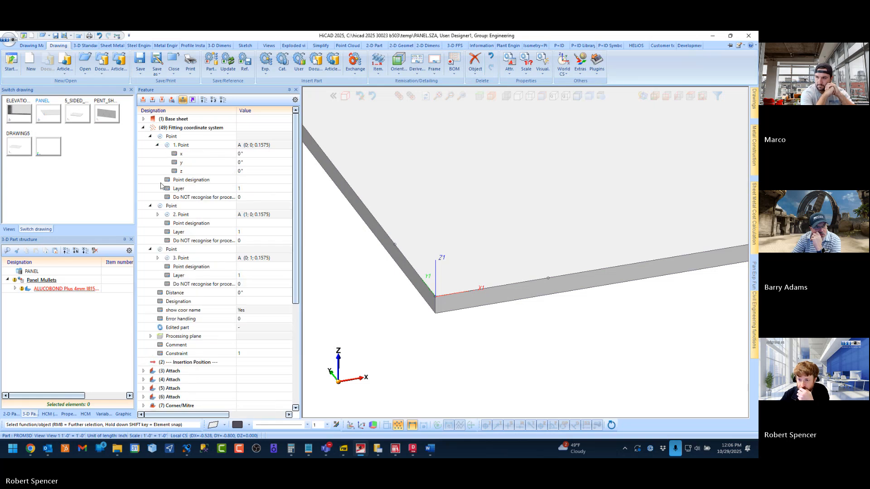
{"action": "left_click", "coordinate": [157, 214]}
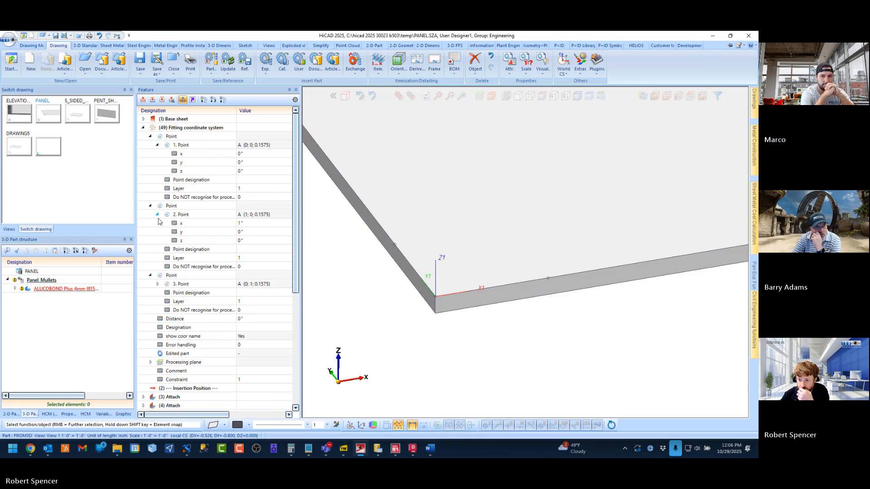
{"action": "left_click", "coordinate": [158, 285]}
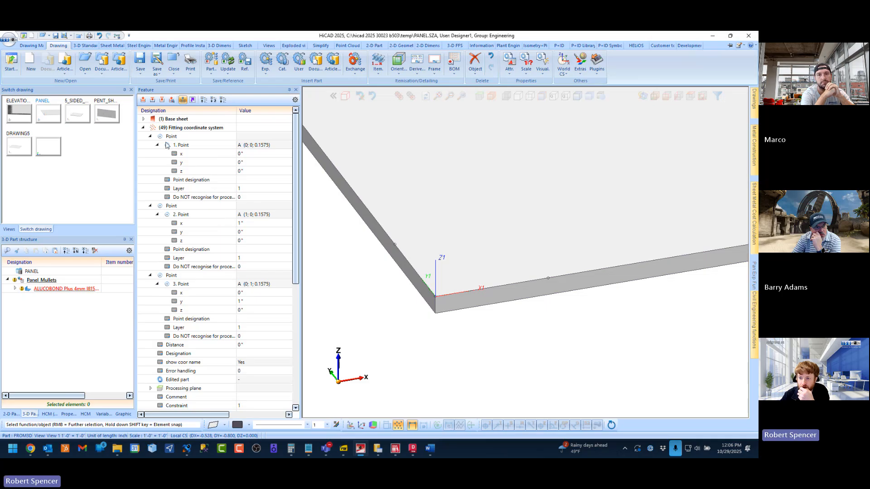
{"action": "scroll", "coordinate": [408, 275], "scroll_direction": "down", "scroll_amount": 5}
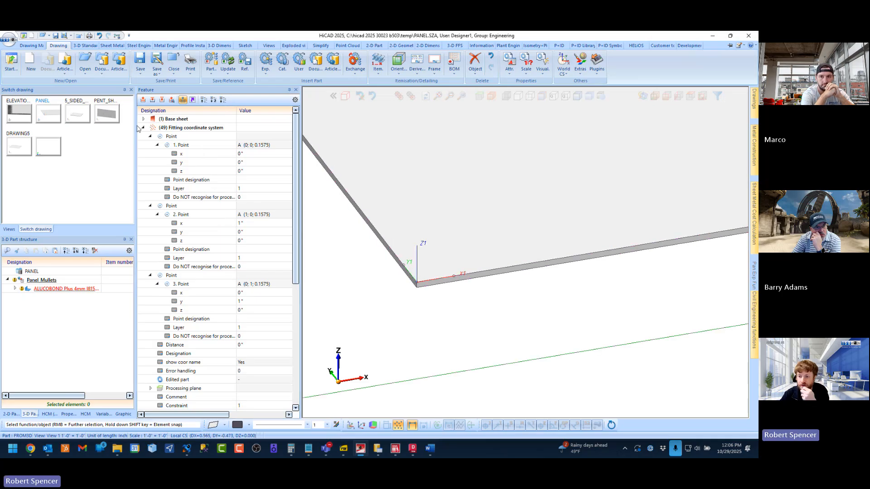
{"action": "left_click", "coordinate": [151, 136]}
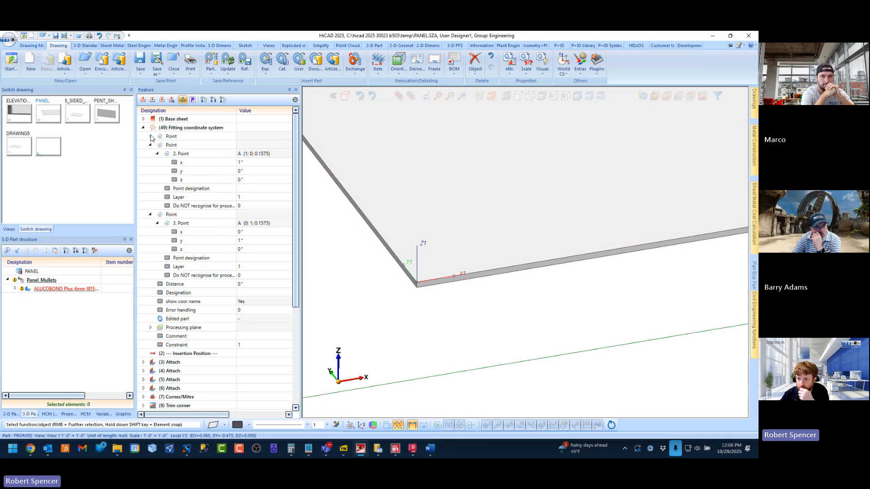
{"action": "left_click", "coordinate": [151, 136]}
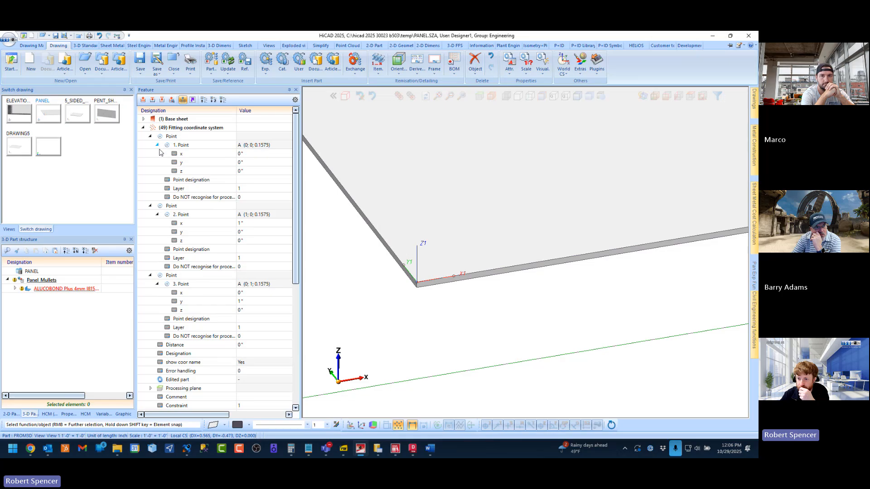
{"action": "left_click", "coordinate": [157, 146]}
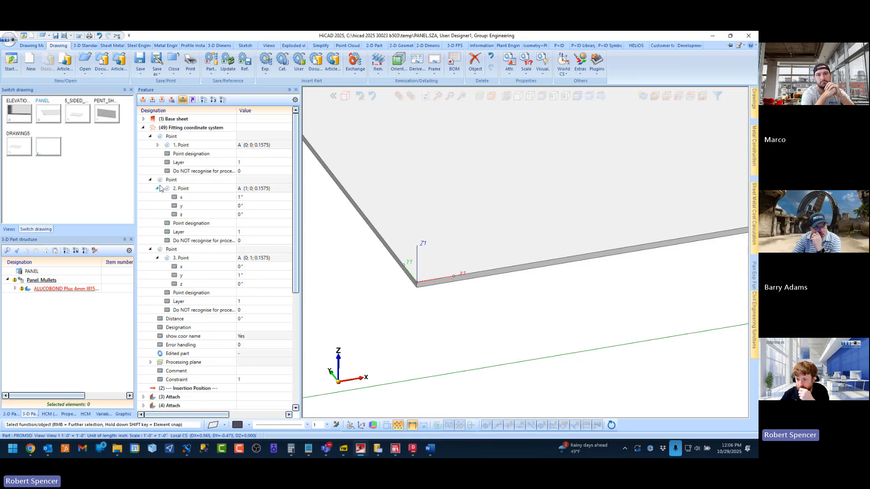
{"action": "left_click", "coordinate": [158, 188]}
{"action": "left_click", "coordinate": [158, 232]}
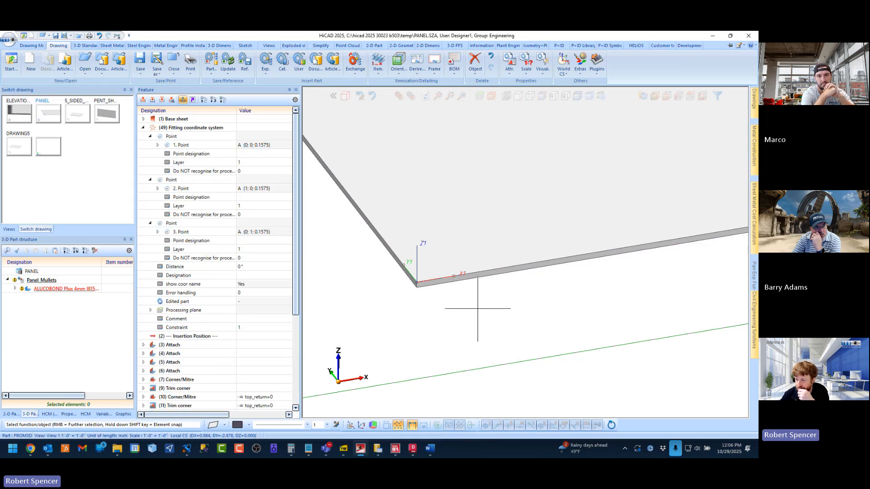
Step: Start a new beam and choose the I-100 profile from the Isd Example table under the Factory standards series
{"action": "scroll", "coordinate": [515, 301], "scroll_direction": "down", "scroll_amount": 3}
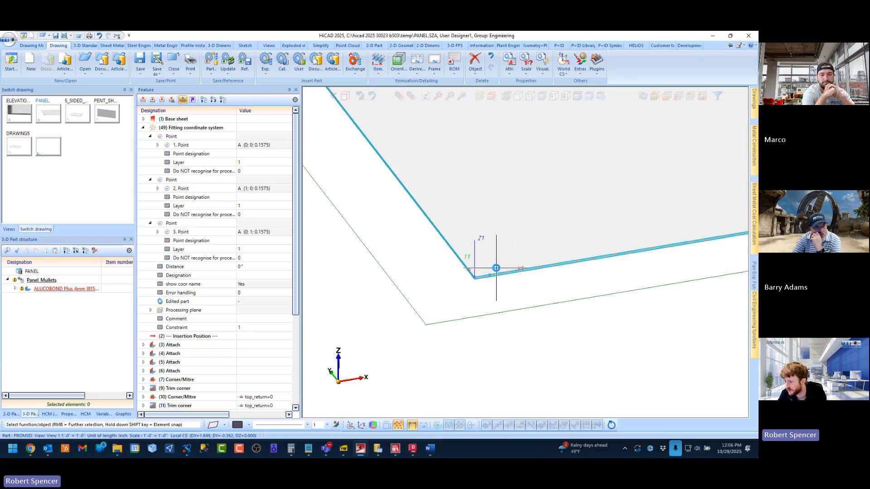
{"action": "left_click", "coordinate": [137, 46]}
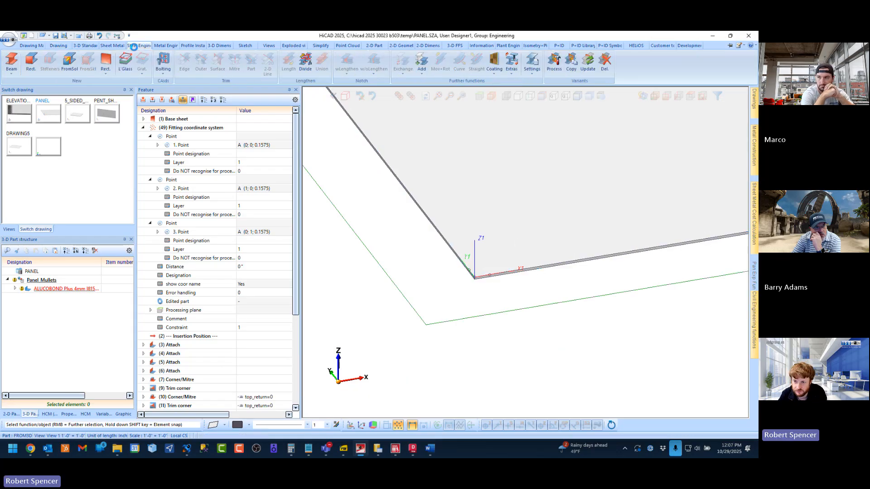
{"action": "left_click", "coordinate": [12, 59]}
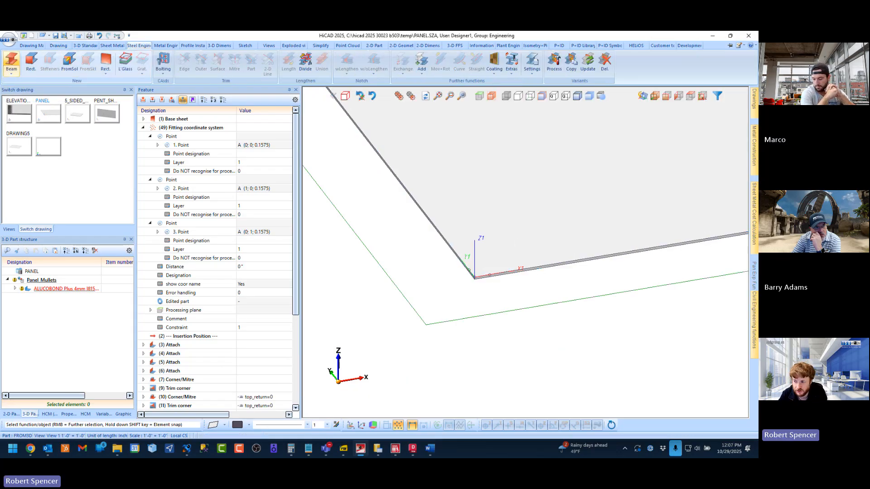
{"action": "left_click", "coordinate": [341, 95]}
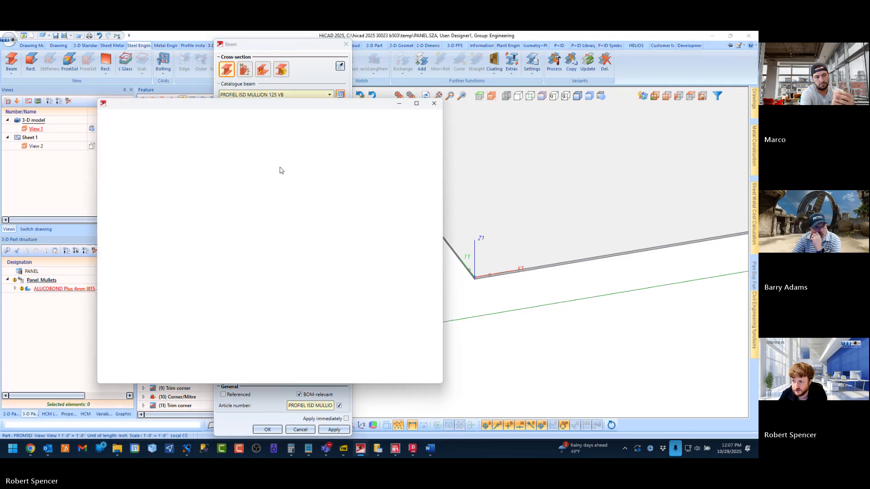
{"action": "scroll", "coordinate": [154, 204], "scroll_direction": "down", "scroll_amount": 10}
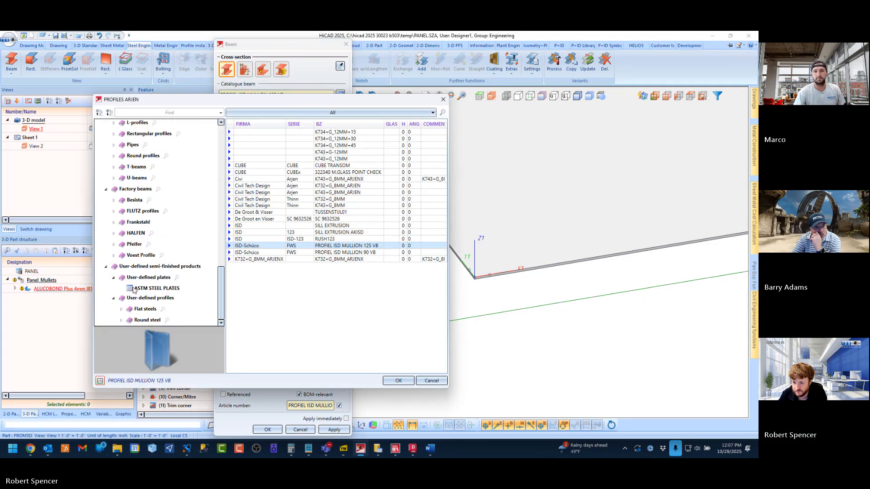
{"action": "left_click", "coordinate": [99, 112]}
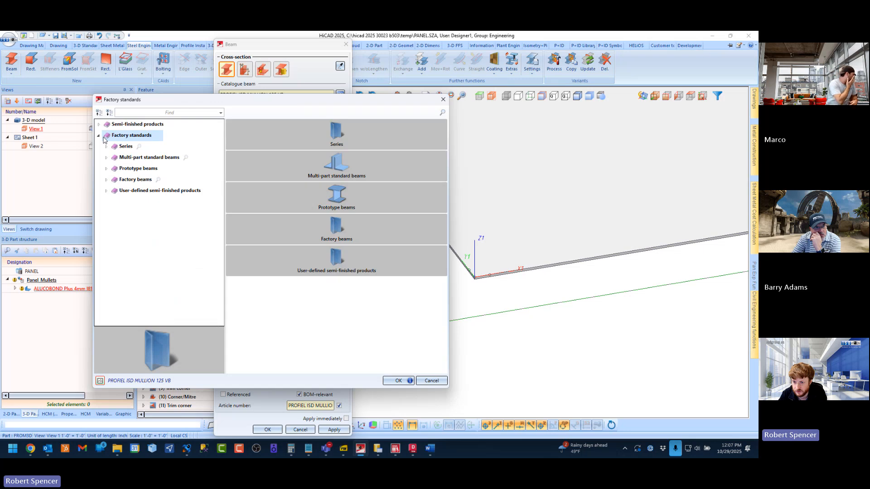
{"action": "left_click", "coordinate": [106, 146]}
{"action": "left_click", "coordinate": [140, 212]}
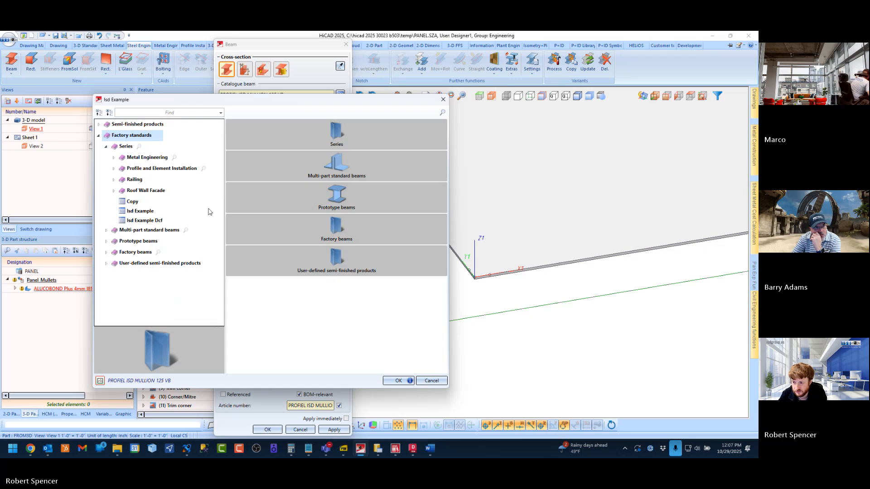
{"action": "double_click", "coordinate": [249, 133]}
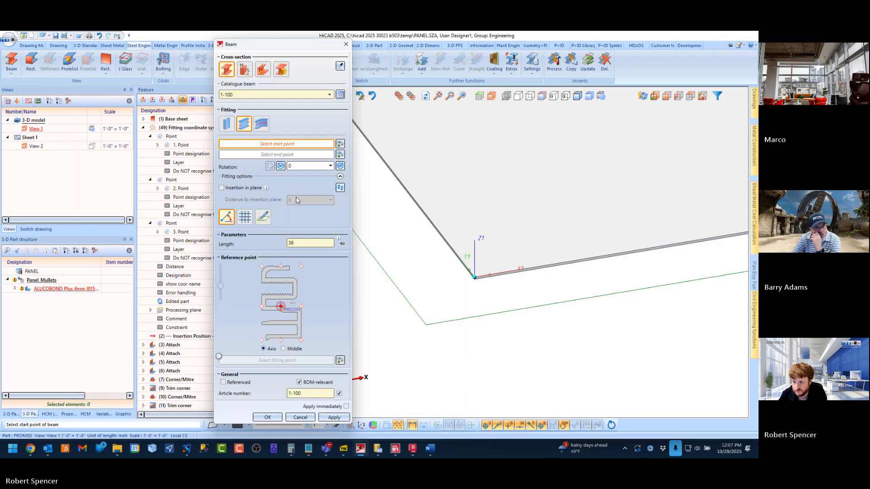
Step: Insert the I-100 beam from the panel's coordinate origin to the point along X, using its upper outer corner as reference and with its direction reversed
{"action": "left_click", "coordinate": [262, 267]}
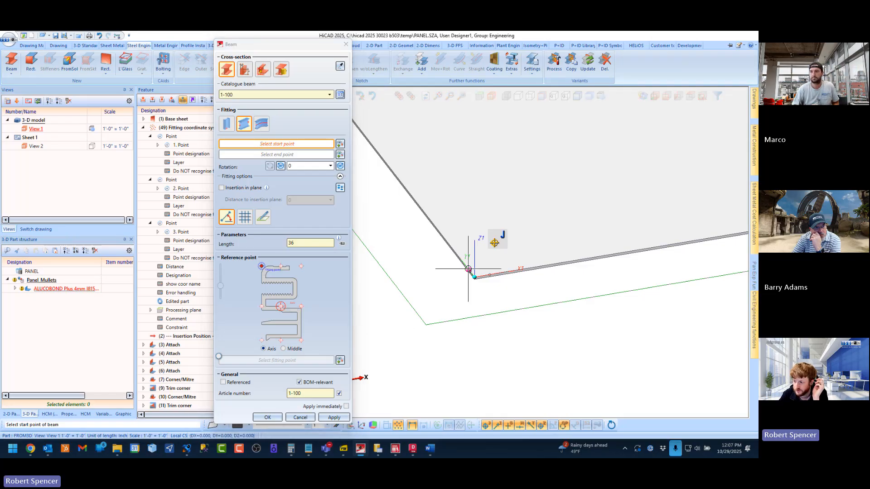
{"action": "scroll", "coordinate": [463, 301], "scroll_direction": "up", "scroll_amount": 3}
{"action": "left_click", "coordinate": [417, 308]}
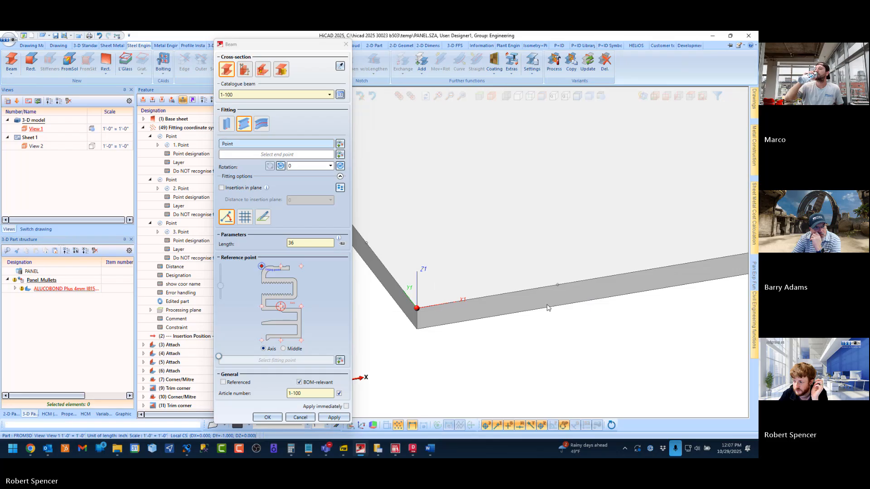
{"action": "left_click", "coordinate": [558, 286]}
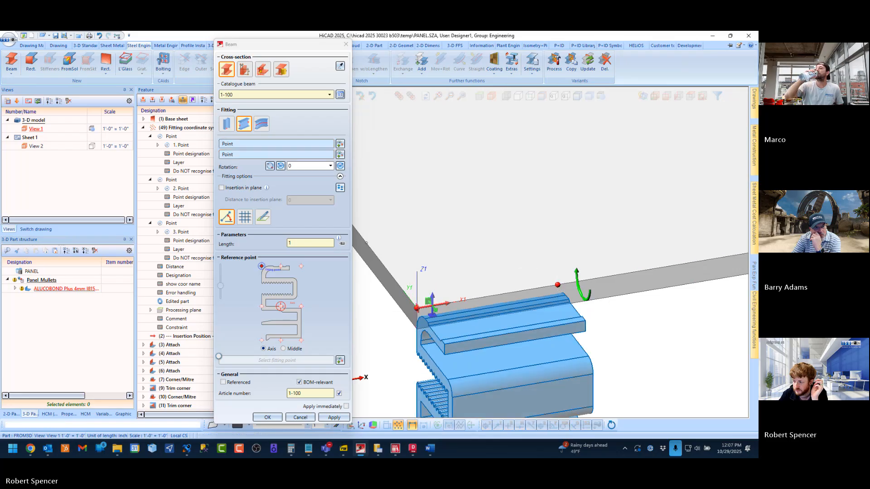
{"action": "scroll", "coordinate": [510, 218], "scroll_direction": "down", "scroll_amount": 2}
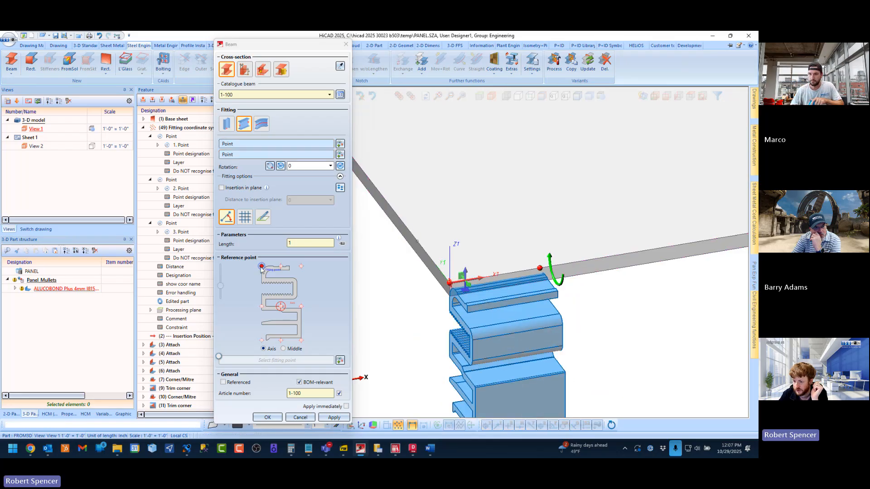
{"action": "left_click", "coordinate": [341, 188]}
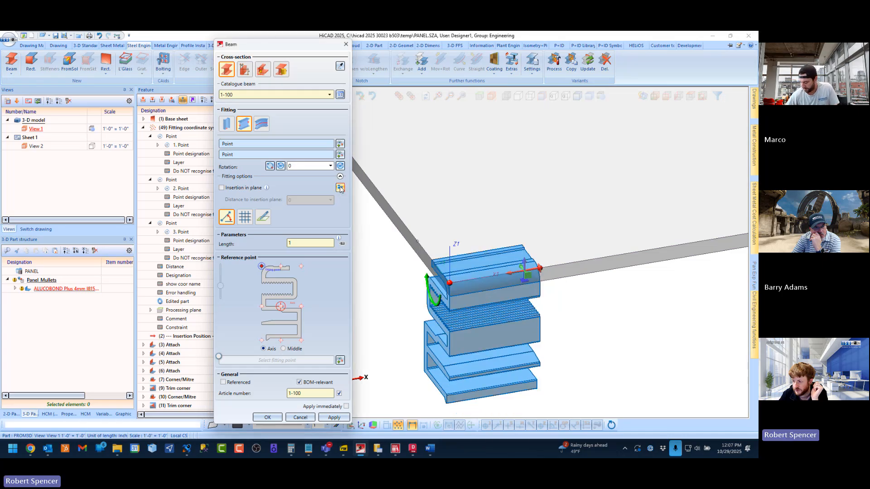
{"action": "scroll", "coordinate": [447, 210], "scroll_direction": "down", "scroll_amount": 3}
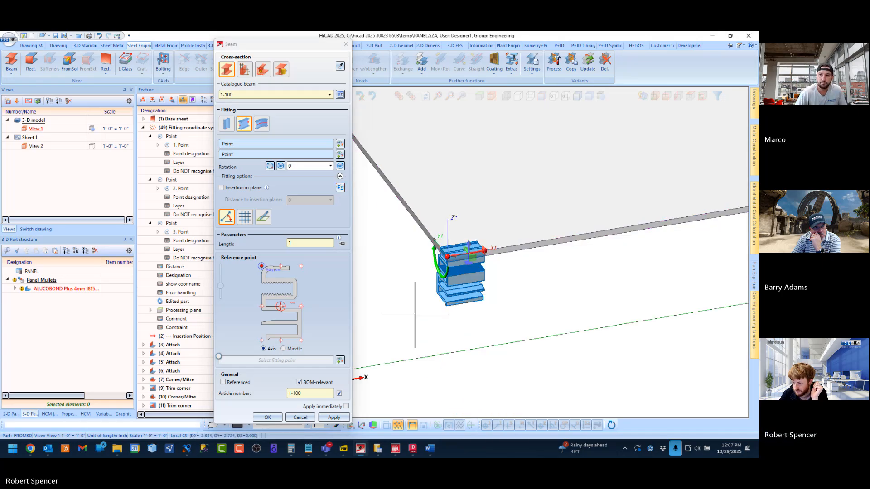
{"action": "left_click", "coordinate": [268, 418]}
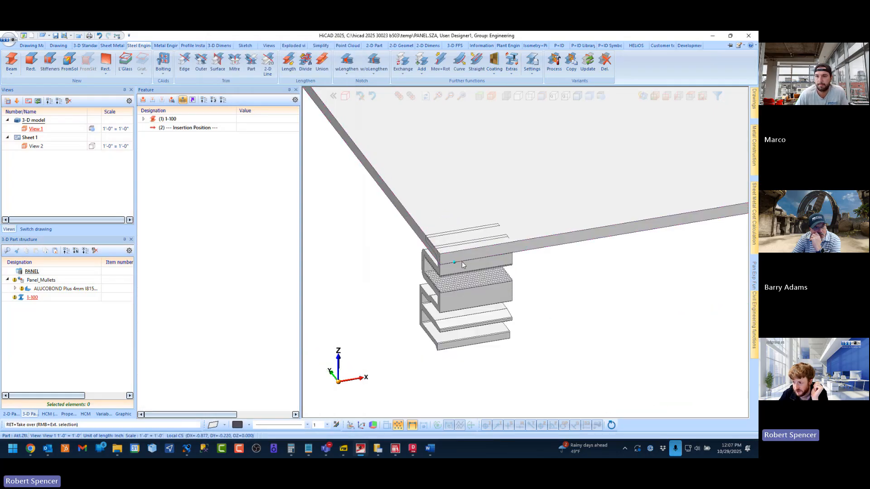
Step: Examine how the inserted I-100 profile sits against the panel corner and the coordinate system origin
{"action": "middle_click_drag", "start_coordinate": [461, 262], "coordinate": [469, 265]}
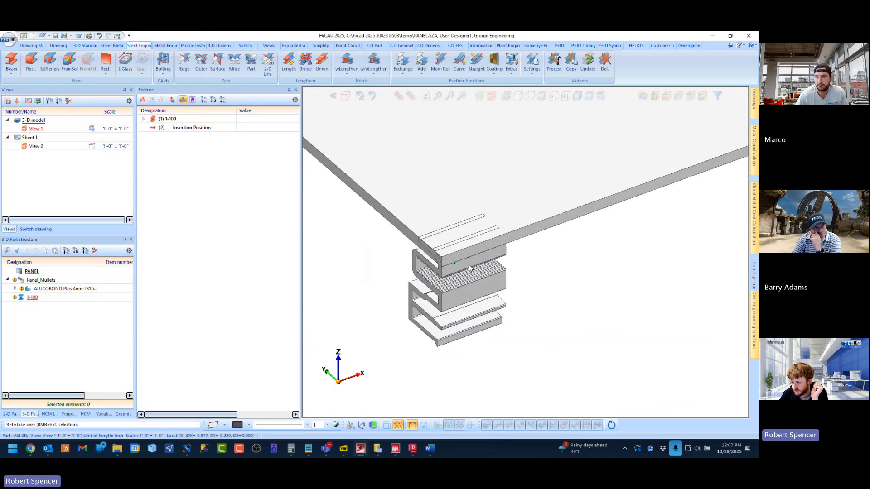
{"action": "scroll", "coordinate": [398, 212], "scroll_direction": "up", "scroll_amount": 3}
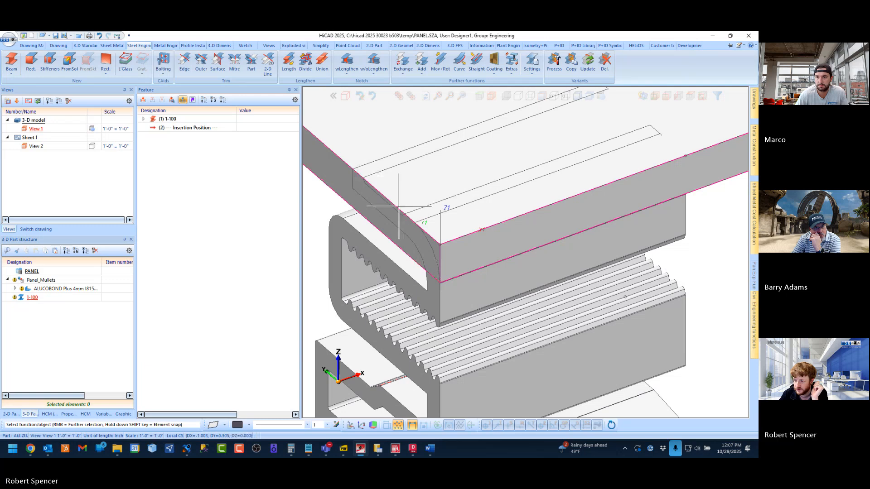
{"action": "scroll", "coordinate": [399, 191], "scroll_direction": "down", "scroll_amount": 5}
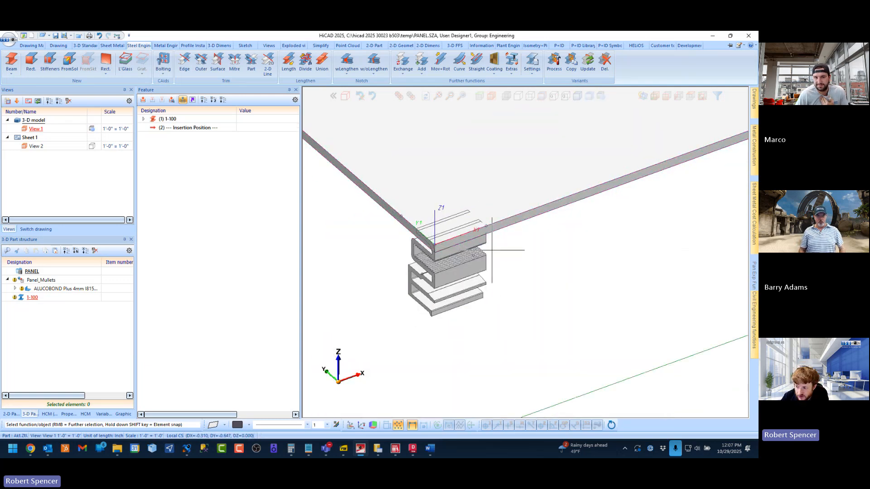
{"action": "scroll", "coordinate": [416, 303], "scroll_direction": "down", "scroll_amount": 1}
{"action": "scroll", "coordinate": [431, 252], "scroll_direction": "up", "scroll_amount": 5}
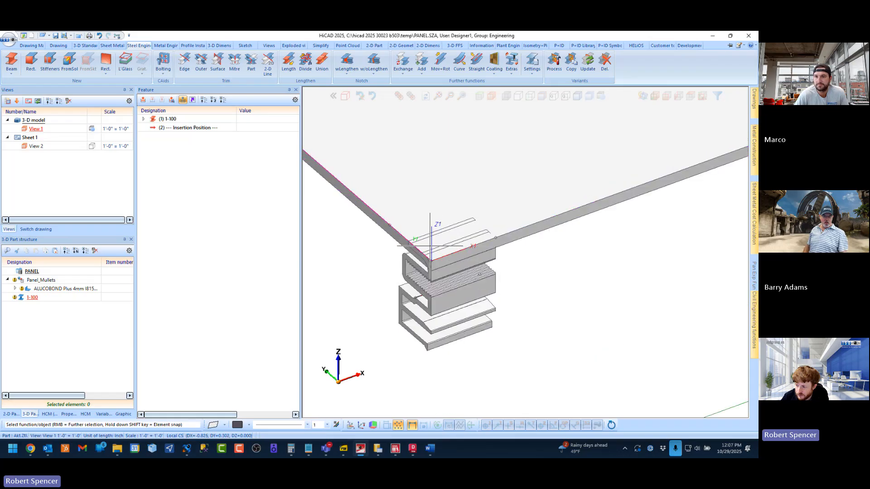
{"action": "middle_click_drag", "start_coordinate": [466, 277], "coordinate": [441, 273]}
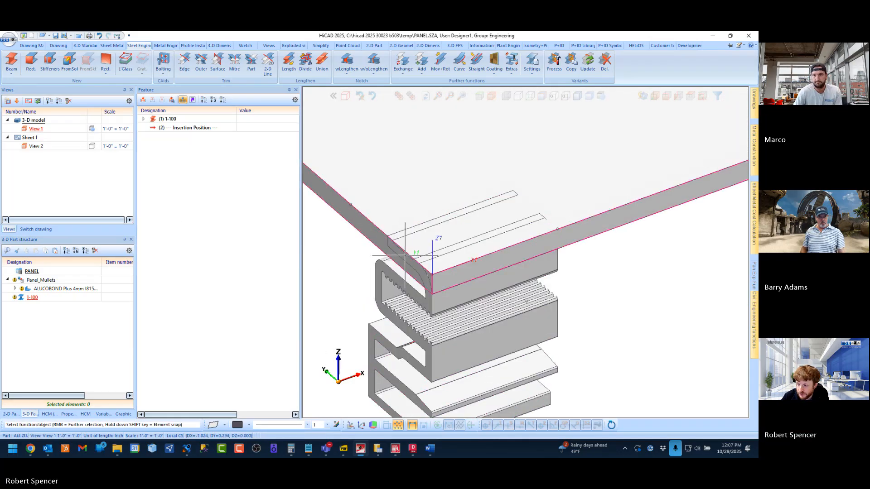
{"action": "scroll", "coordinate": [403, 257], "scroll_direction": "down", "scroll_amount": 3}
{"action": "scroll", "coordinate": [402, 257], "scroll_direction": "up", "scroll_amount": 2}
{"action": "scroll", "coordinate": [403, 258], "scroll_direction": "up", "scroll_amount": 4}
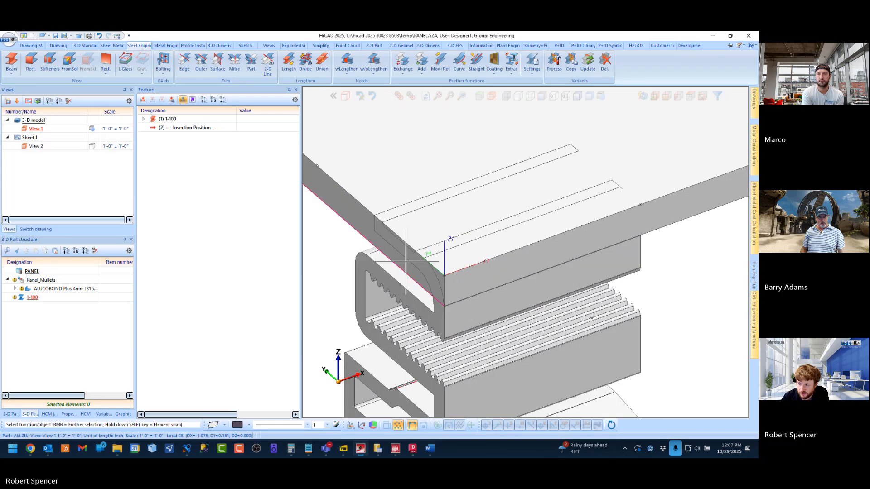
{"action": "scroll", "coordinate": [431, 268], "scroll_direction": "down", "scroll_amount": 4}
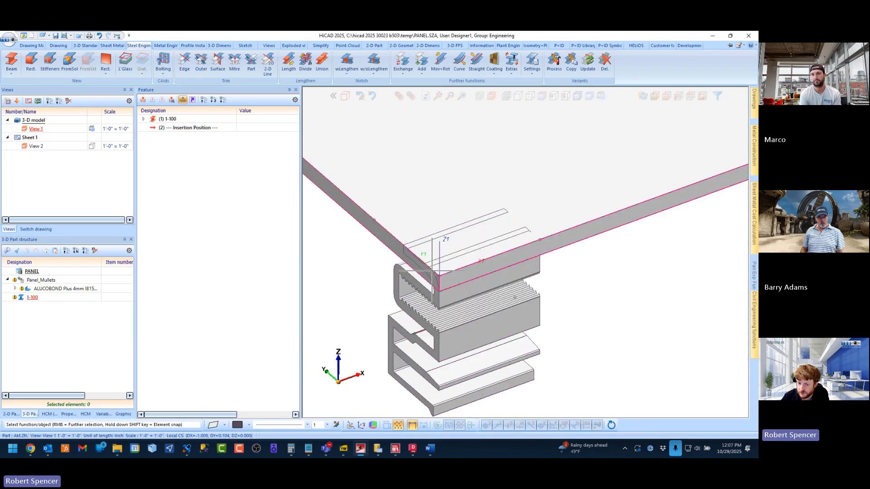
Step: Move the I-100 beam into the Panel_Mullets assembly in the part structure
{"action": "middle_click_drag", "start_coordinate": [434, 271], "coordinate": [447, 269]}
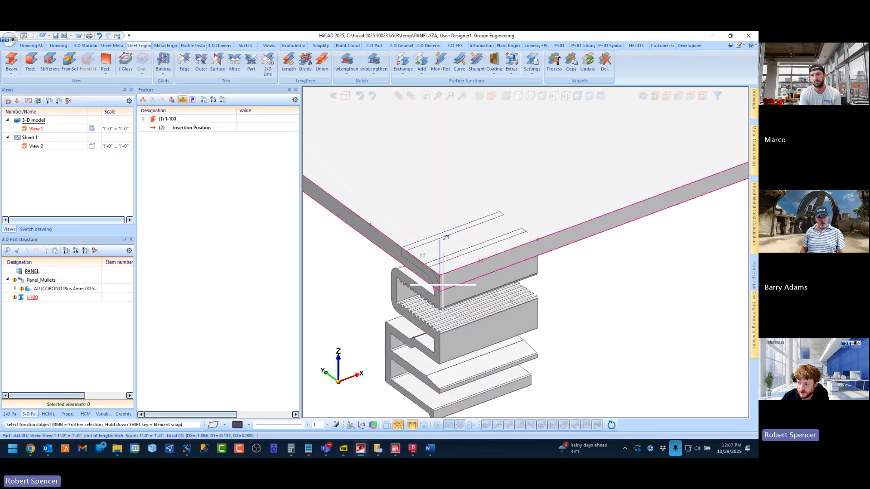
{"action": "scroll", "coordinate": [345, 266], "scroll_direction": "down", "scroll_amount": 4}
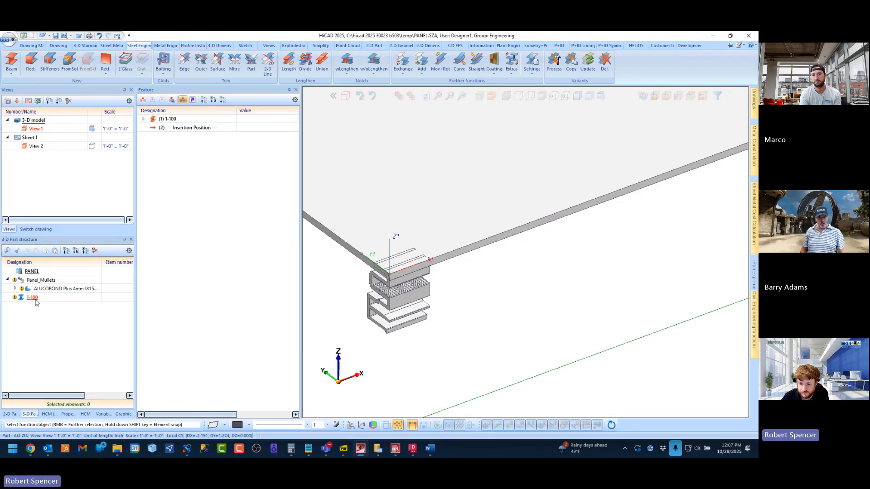
{"action": "mouse_move", "coordinate": [29, 299]}
{"action": "left_mouse_down"}
{"action": "mouse_move", "coordinate": [39, 281]}
{"action": "mouse_move", "coordinate": [35, 290]}
{"action": "left_mouse_up"}
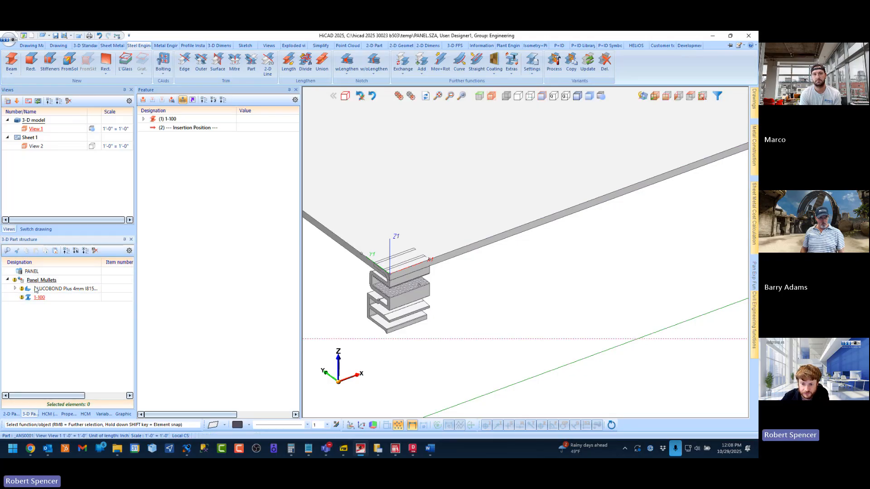
Step: Move the I-100 beam clear of the panel corner, parallel to the panel edge along Y, by a length of -4
{"action": "right_click", "coordinate": [399, 290]}
{"action": "left_click", "coordinate": [435, 150]}
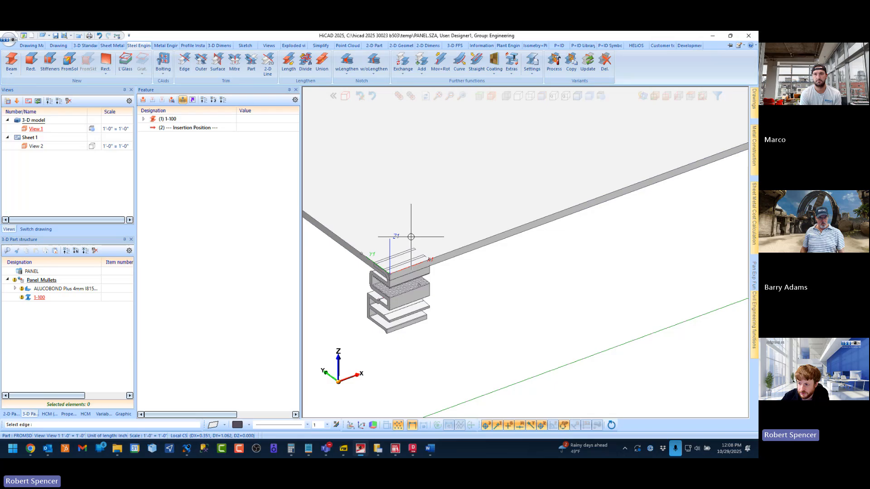
{"action": "left_click", "coordinate": [370, 261]}
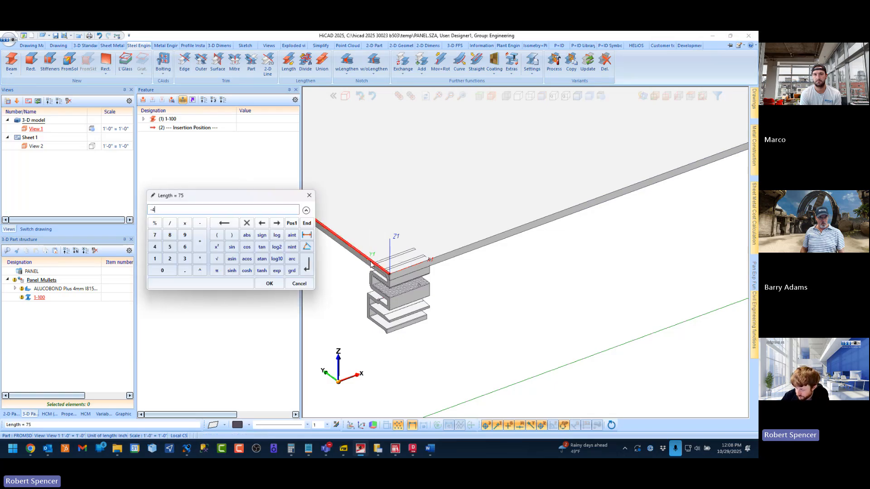
{"action": "type", "text": "-4"}
{"action": "key", "text": "Return"}
{"action": "scroll", "coordinate": [589, 235], "scroll_direction": "down", "scroll_amount": 3}
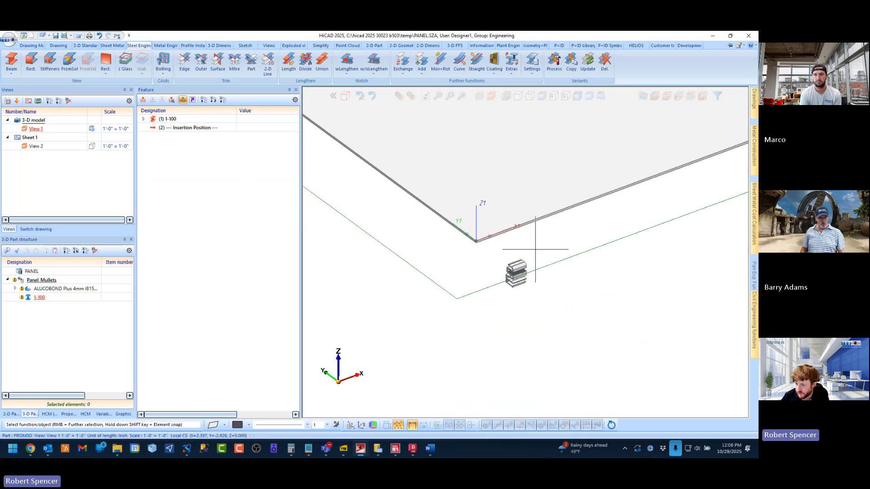
{"action": "scroll", "coordinate": [533, 250], "scroll_direction": "up", "scroll_amount": 2}
Step: Start Define part placing for the I-100 beam and match its front upper outer theoretical corner to the panel's coordinate origin
{"action": "left_click", "coordinate": [38, 299]}
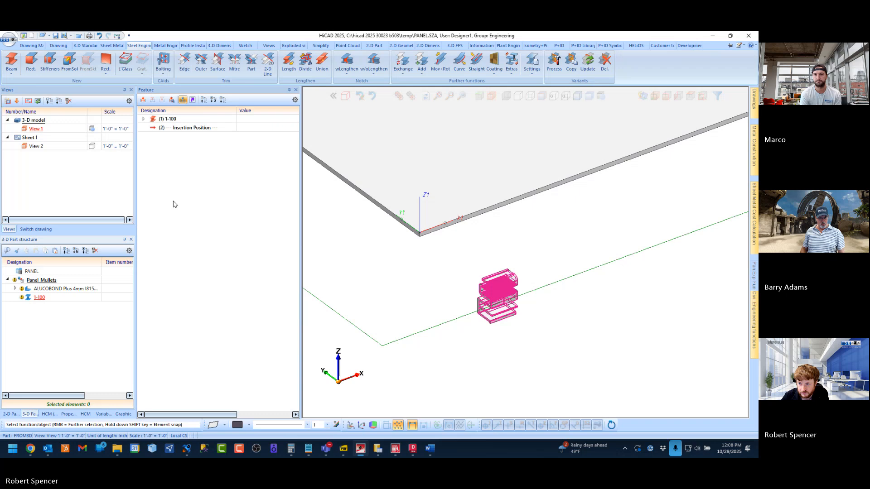
{"action": "right_click", "coordinate": [167, 121]}
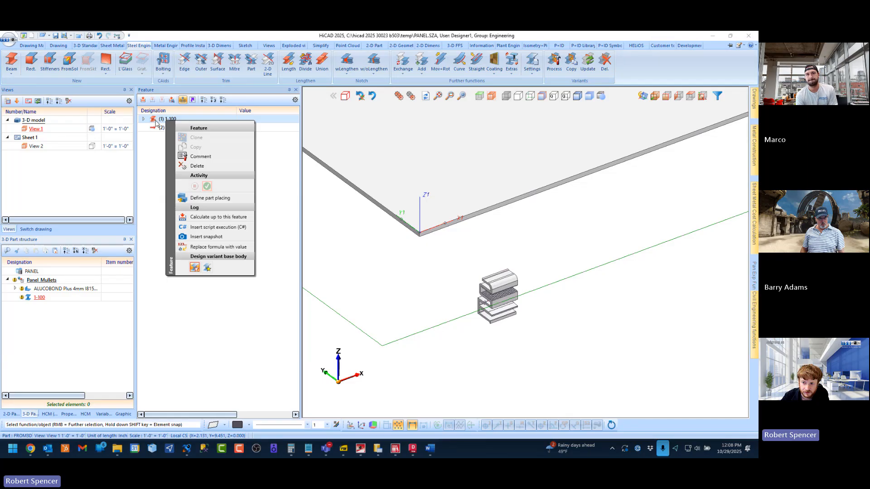
{"action": "left_click", "coordinate": [215, 202]}
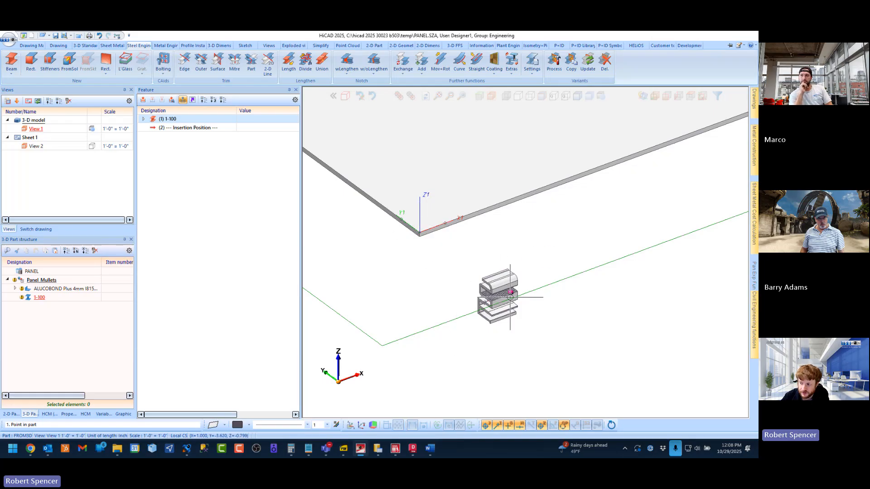
{"action": "scroll", "coordinate": [496, 287], "scroll_direction": "up", "scroll_amount": 3}
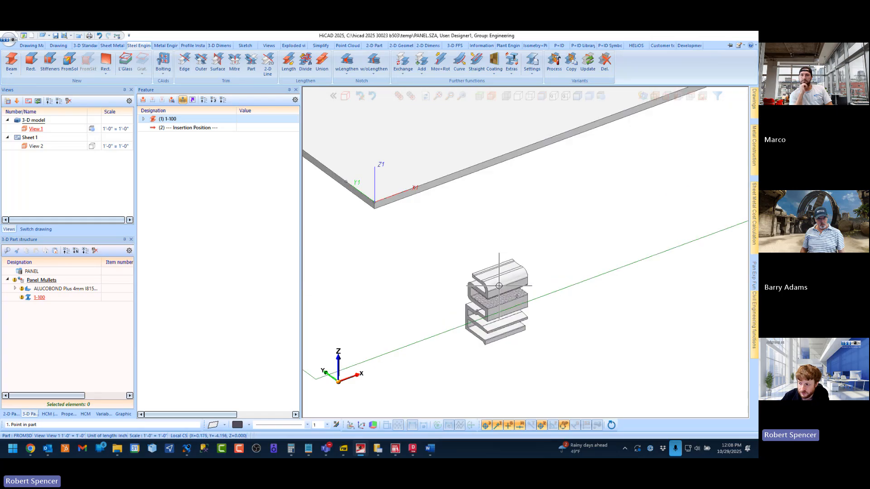
{"action": "scroll", "coordinate": [490, 279], "scroll_direction": "up", "scroll_amount": 3}
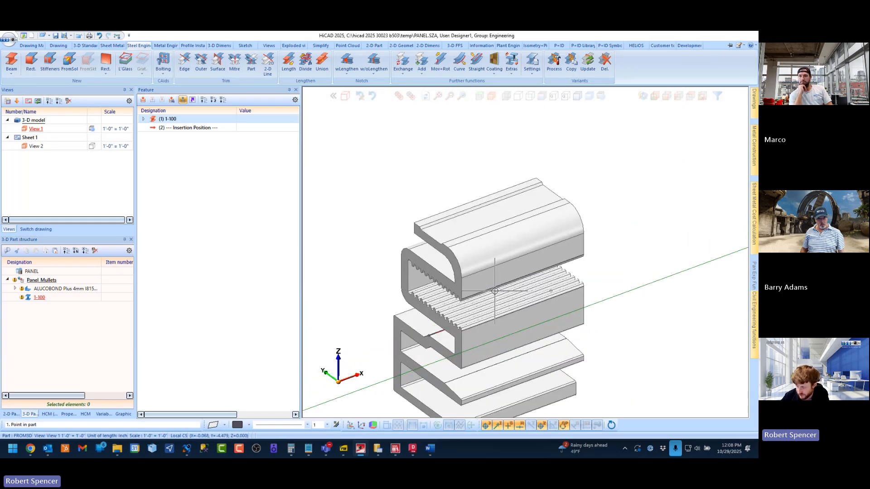
{"action": "right_click", "coordinate": [638, 245]}
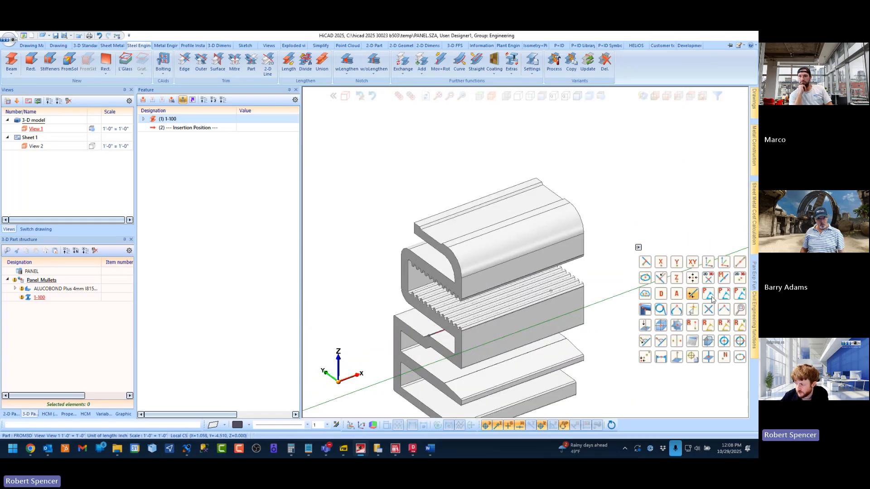
{"action": "left_click", "coordinate": [724, 312]}
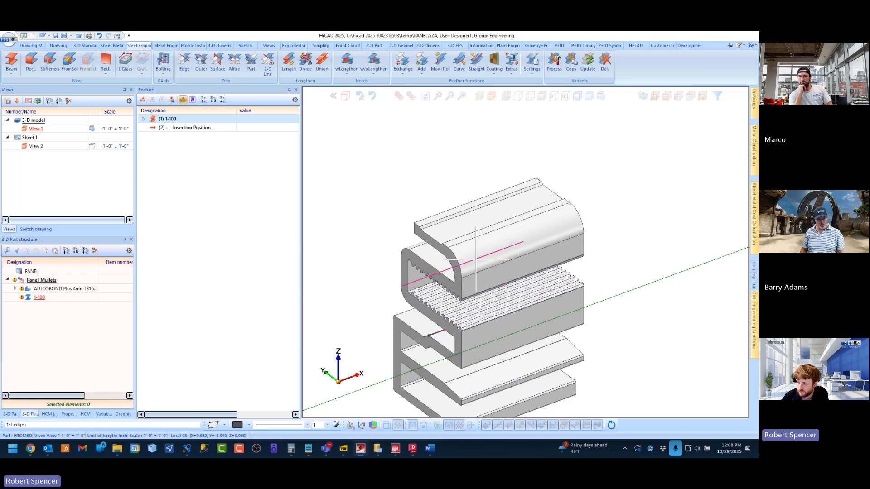
{"action": "left_click", "coordinate": [468, 289]}
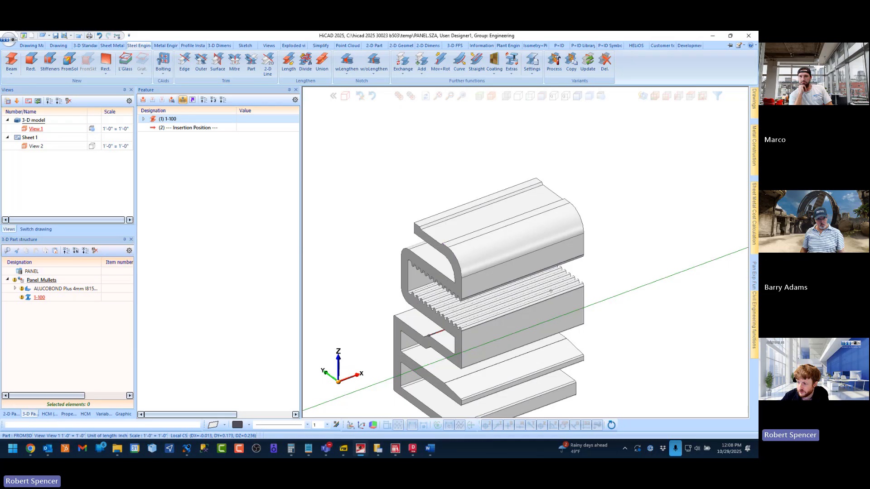
{"action": "scroll", "coordinate": [500, 263], "scroll_direction": "down", "scroll_amount": 8}
{"action": "scroll", "coordinate": [443, 227], "scroll_direction": "up", "scroll_amount": 2}
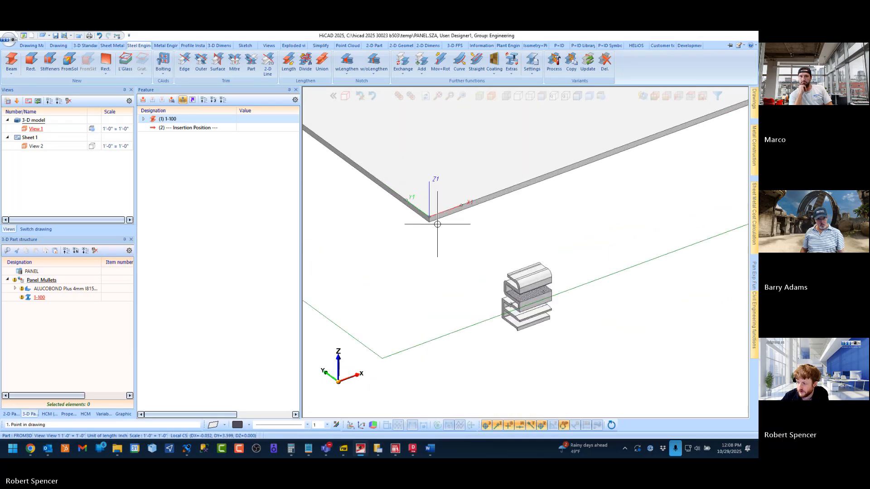
{"action": "left_click", "coordinate": [429, 220]}
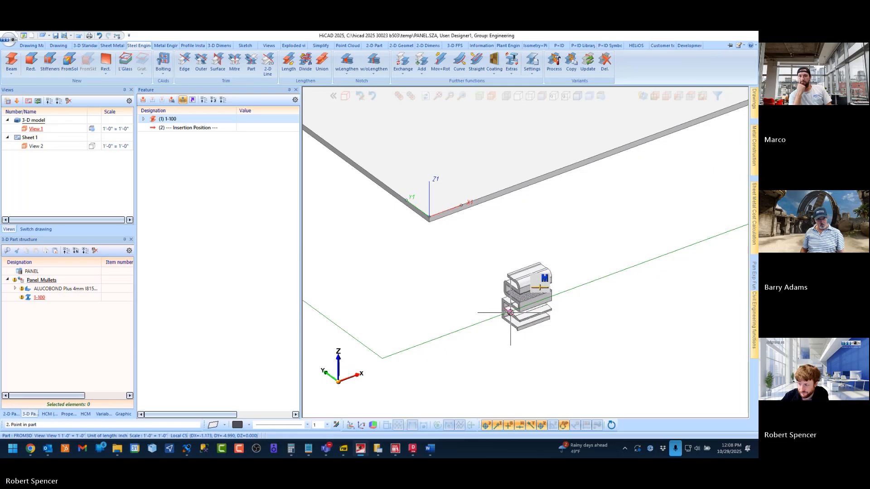
Step: Match the theoretical upper outer corner at the beam's far end to the panel's point along X as the second placing pair
{"action": "scroll", "coordinate": [562, 280], "scroll_direction": "up", "scroll_amount": 4}
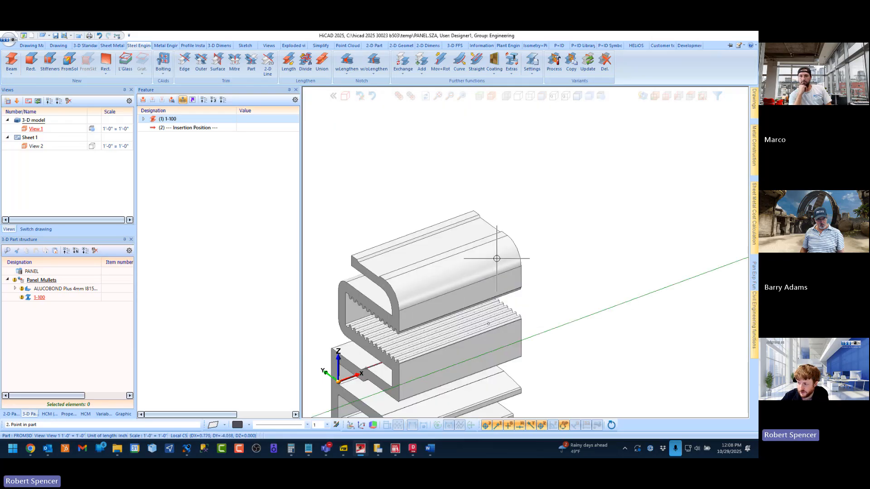
{"action": "scroll", "coordinate": [543, 249], "scroll_direction": "up", "scroll_amount": 3}
{"action": "middle_click", "coordinate": [548, 264]}
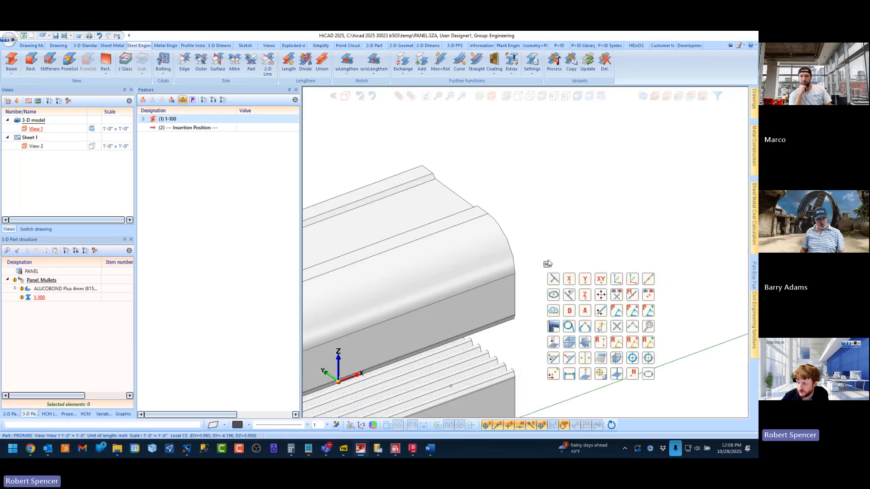
{"action": "left_click", "coordinate": [633, 328]}
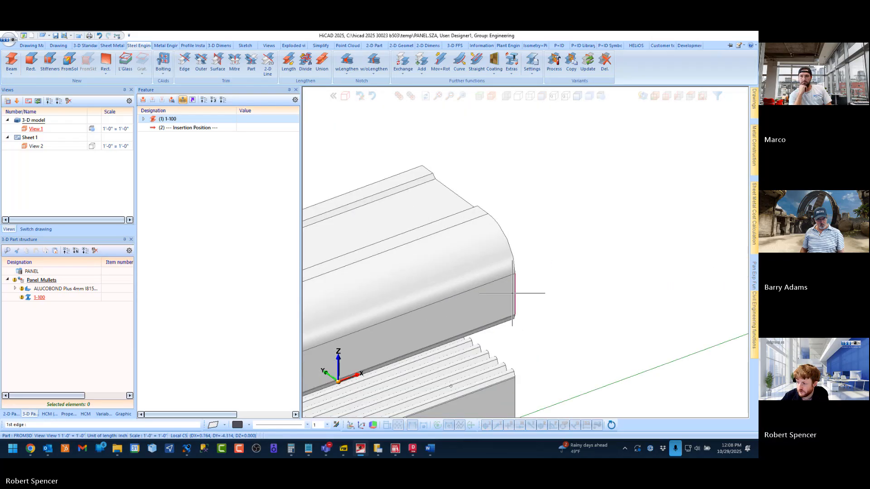
{"action": "left_click", "coordinate": [480, 211]}
{"action": "left_click", "coordinate": [479, 211]}
{"action": "scroll", "coordinate": [537, 275], "scroll_direction": "down", "scroll_amount": 5}
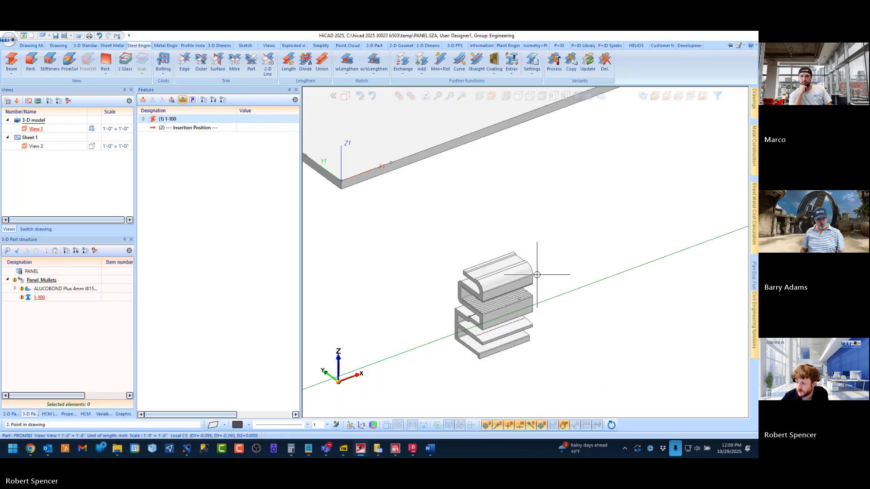
{"action": "left_click", "coordinate": [418, 191]}
Step: Complete the I-100 placing by matching the tip of its upper flange to the panel's point along Y
{"action": "scroll", "coordinate": [408, 276], "scroll_direction": "down", "scroll_amount": 3}
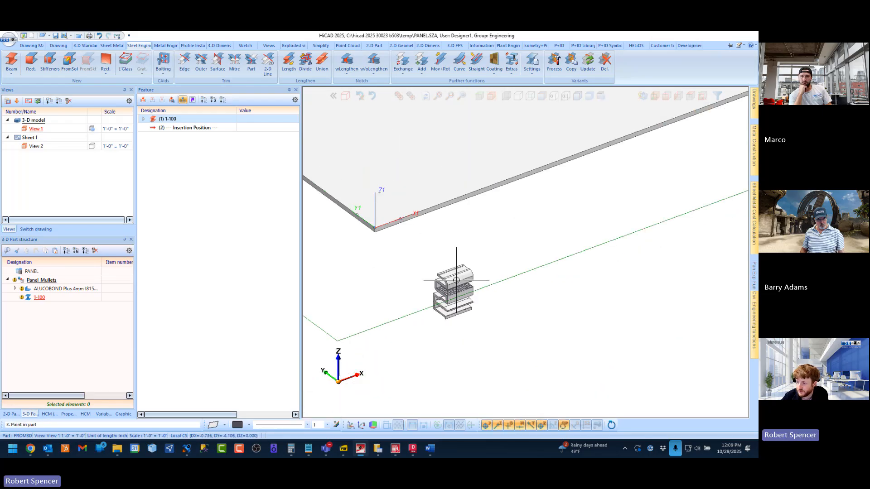
{"action": "scroll", "coordinate": [402, 312], "scroll_direction": "down", "scroll_amount": 5}
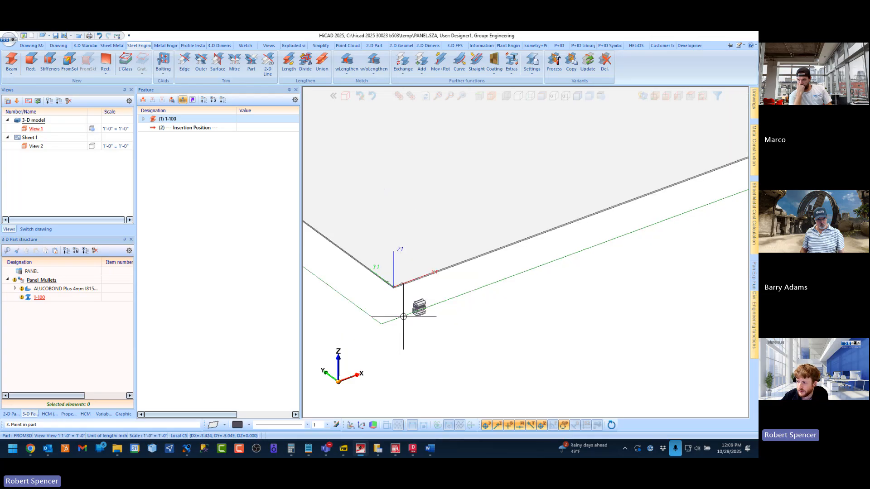
{"action": "scroll", "coordinate": [627, 211], "scroll_direction": "up", "scroll_amount": 5}
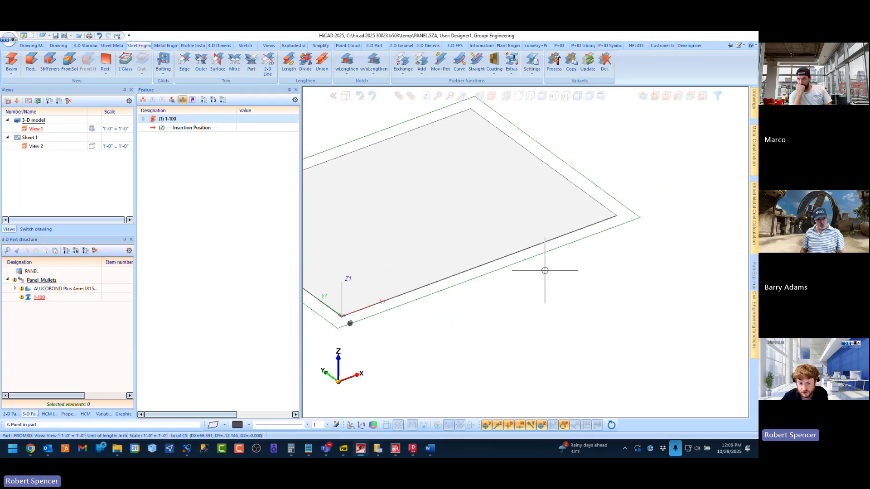
{"action": "scroll", "coordinate": [365, 330], "scroll_direction": "up", "scroll_amount": 8}
{"action": "scroll", "coordinate": [382, 275], "scroll_direction": "up", "scroll_amount": 6}
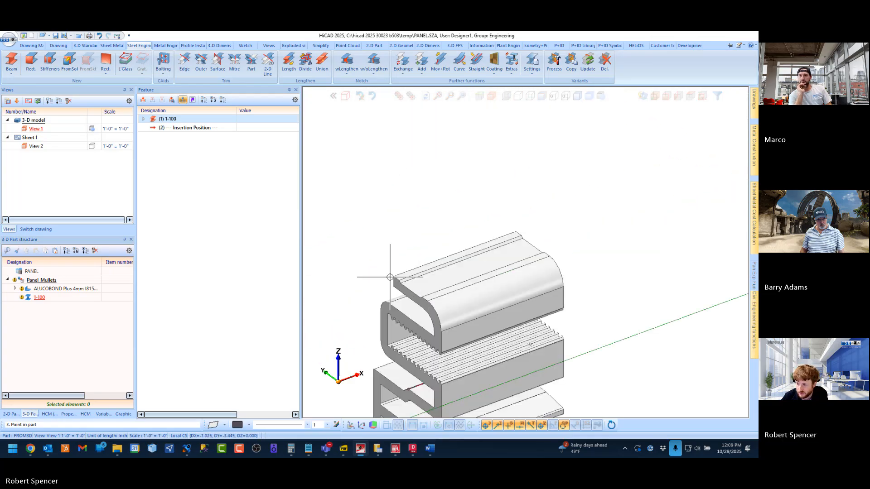
{"action": "left_click", "coordinate": [398, 273]}
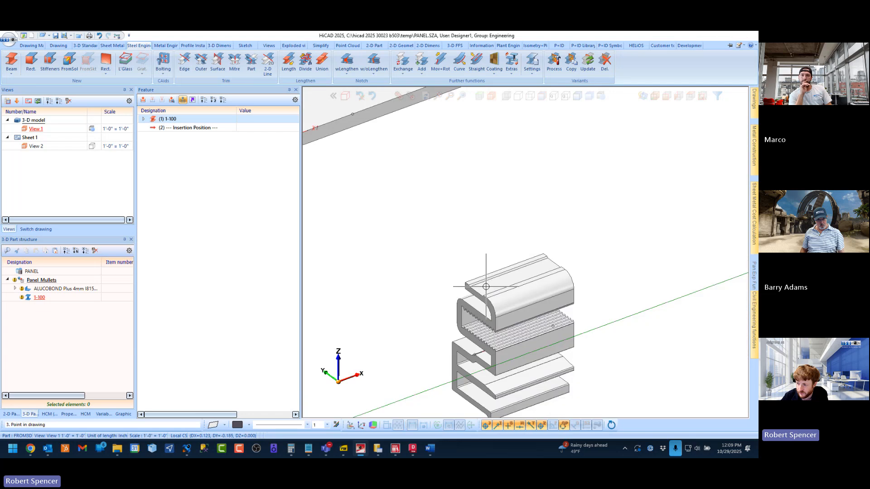
{"action": "scroll", "coordinate": [467, 277], "scroll_direction": "down", "scroll_amount": 3}
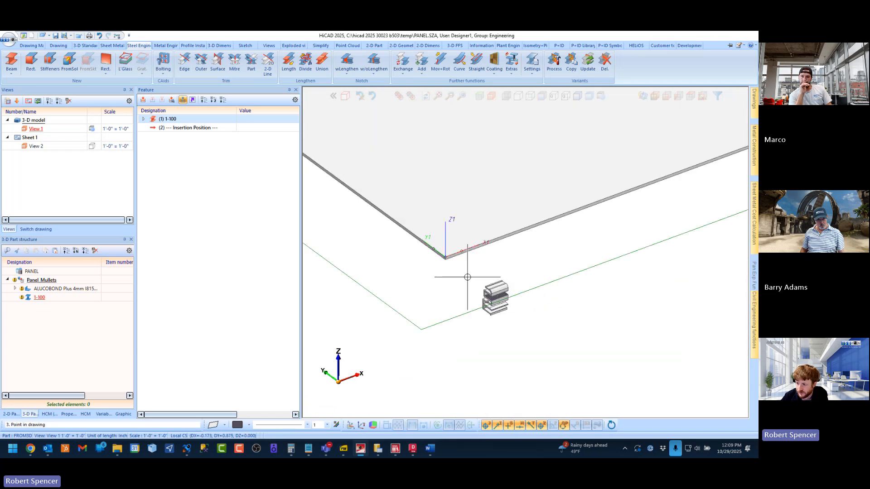
{"action": "left_click", "coordinate": [437, 250]}
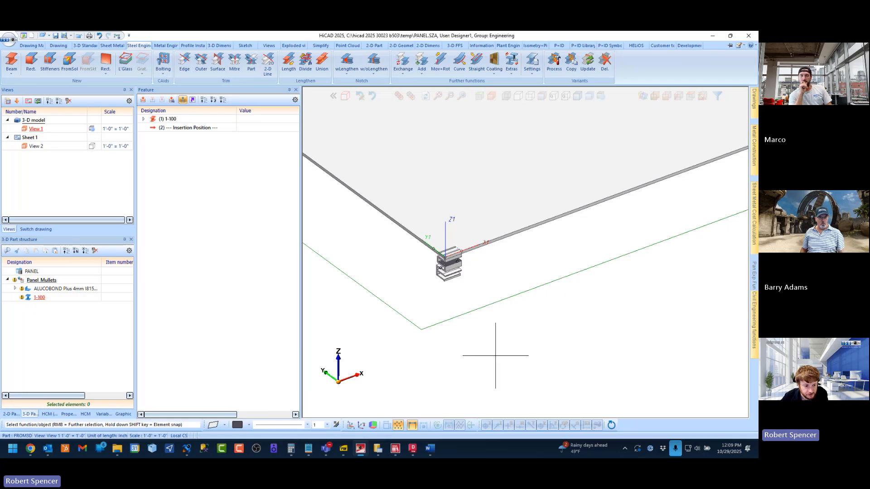
Step: Examine how the placed I-100 sits at the panel corner and review the ALUCOBOND part's fitting coordinate system points
{"action": "scroll", "coordinate": [444, 258], "scroll_direction": "up", "scroll_amount": 5}
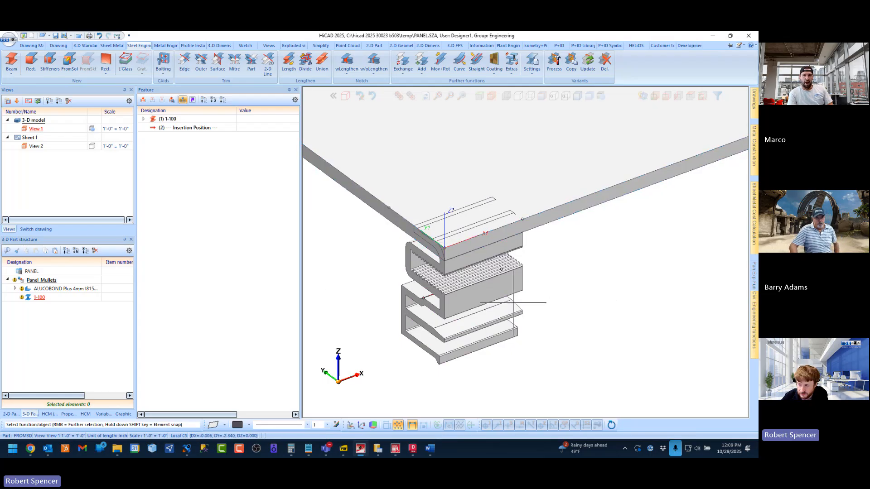
{"action": "scroll", "coordinate": [514, 303], "scroll_direction": "down", "scroll_amount": 3}
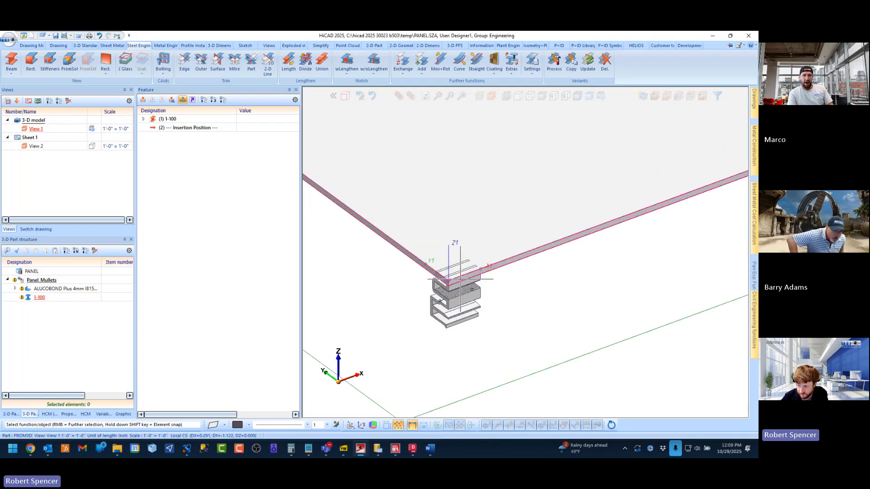
{"action": "left_click", "coordinate": [65, 289]}
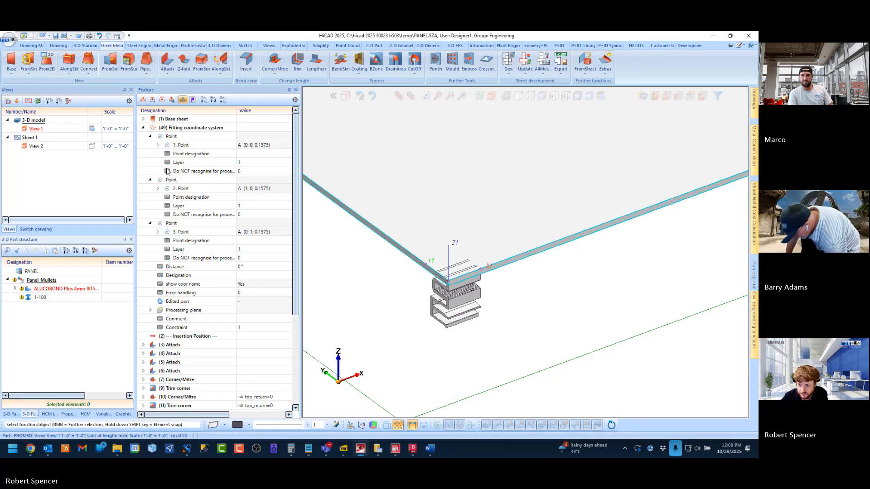
{"action": "scroll", "coordinate": [466, 295], "scroll_direction": "up", "scroll_amount": 1}
{"action": "scroll", "coordinate": [463, 275], "scroll_direction": "down", "scroll_amount": 2}
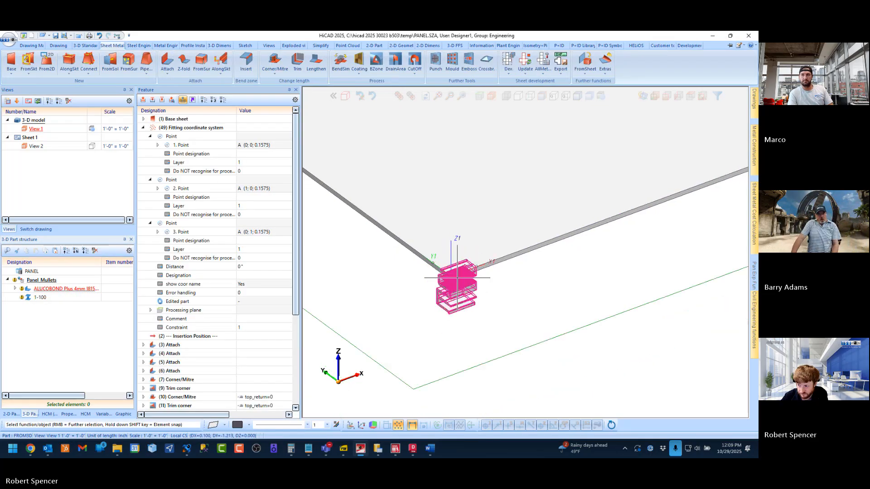
{"action": "scroll", "coordinate": [451, 287], "scroll_direction": "up", "scroll_amount": 4}
{"action": "mouse_move", "coordinate": [437, 235]}
{"action": "middle_mouse_down"}
{"action": "mouse_move", "coordinate": [454, 241]}
{"action": "mouse_move", "coordinate": [471, 224]}
{"action": "mouse_move", "coordinate": [438, 230]}
{"action": "middle_mouse_up"}
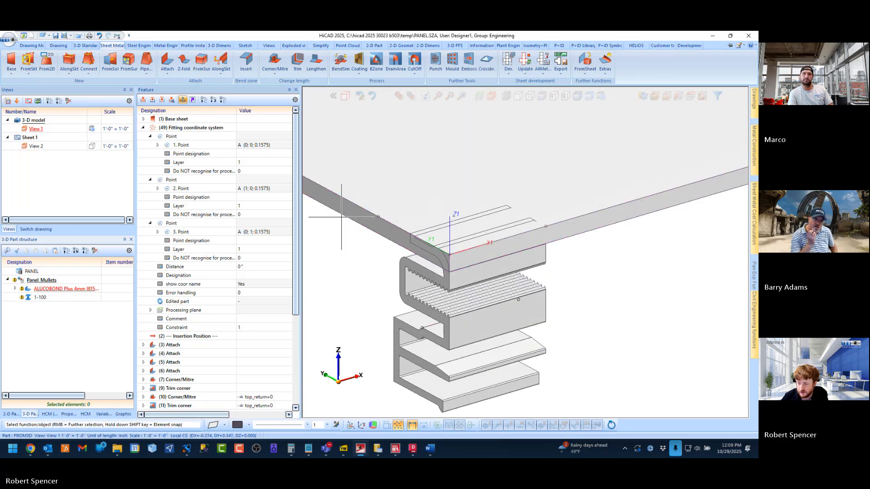
{"action": "scroll", "coordinate": [449, 259], "scroll_direction": "down", "scroll_amount": 2}
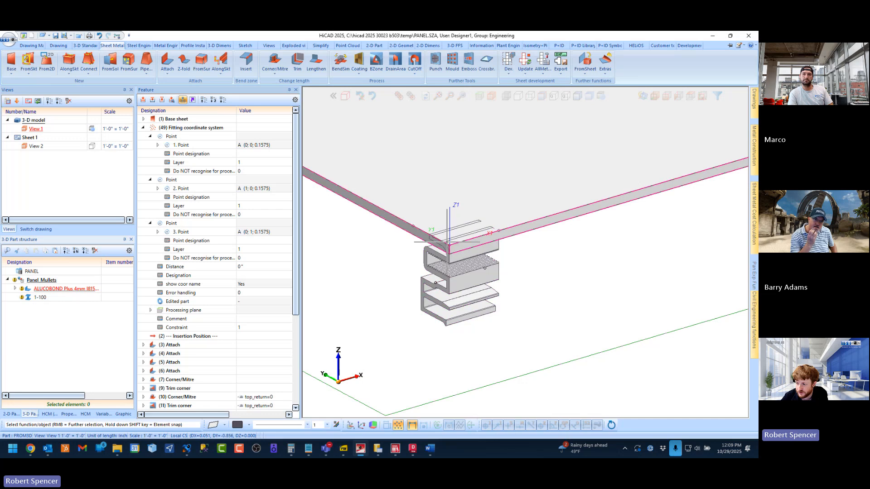
{"action": "left_click", "coordinate": [449, 241]}
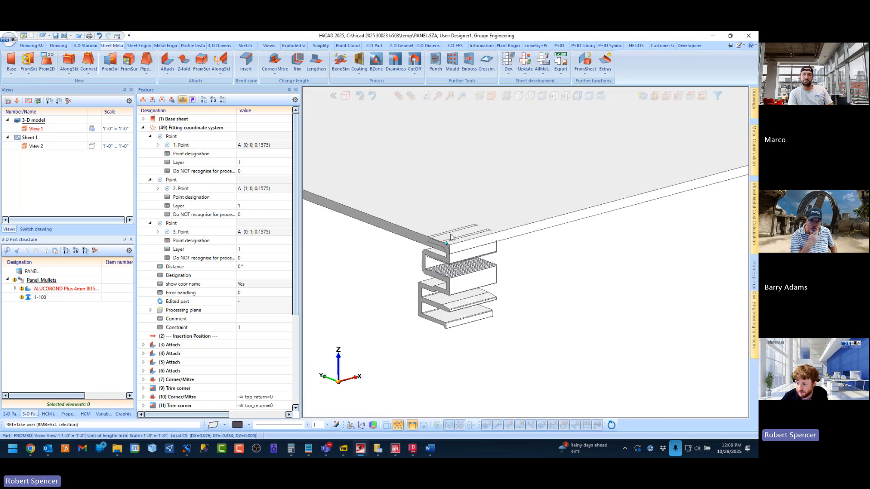
{"action": "scroll", "coordinate": [423, 279], "scroll_direction": "down", "scroll_amount": 3}
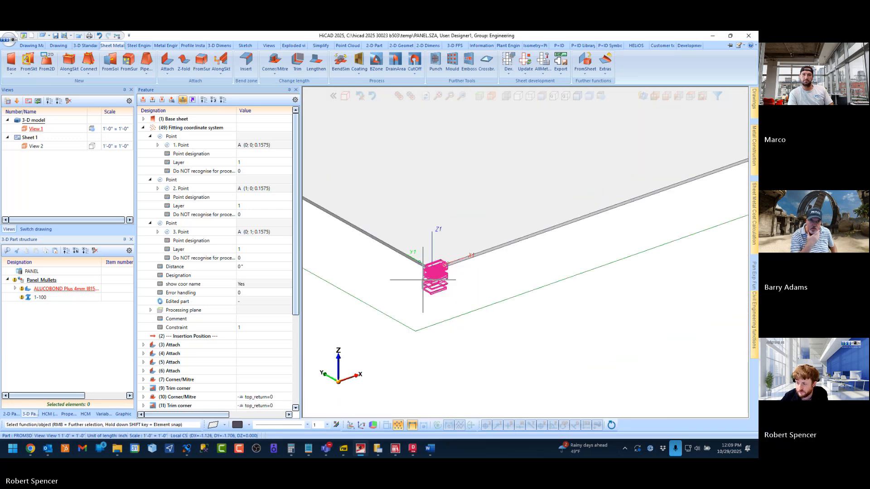
Step: Set the z coordinate of the fitting coordinate system's first point to -4 mm
{"action": "scroll", "coordinate": [426, 274], "scroll_direction": "up", "scroll_amount": 3}
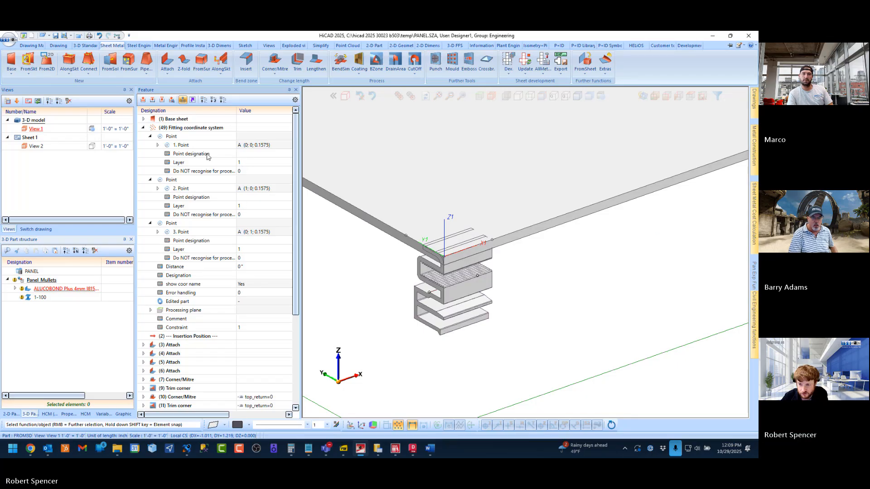
{"action": "left_click", "coordinate": [157, 145]}
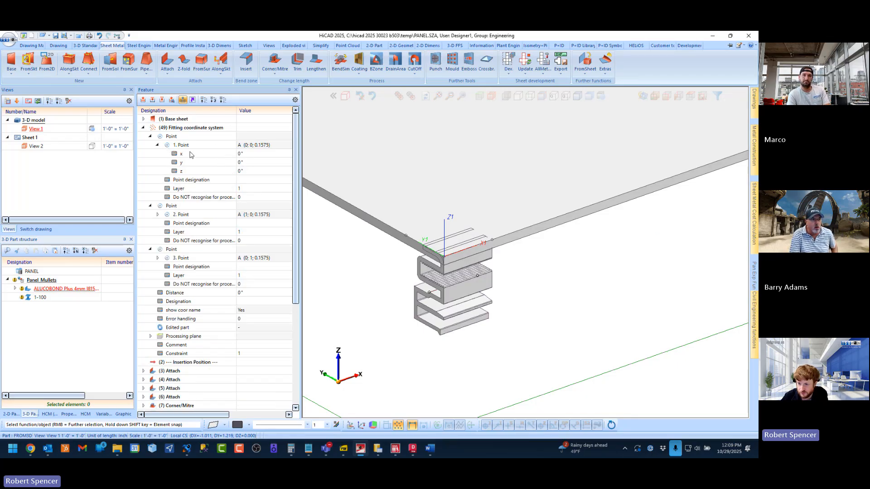
{"action": "left_click", "coordinate": [247, 171]}
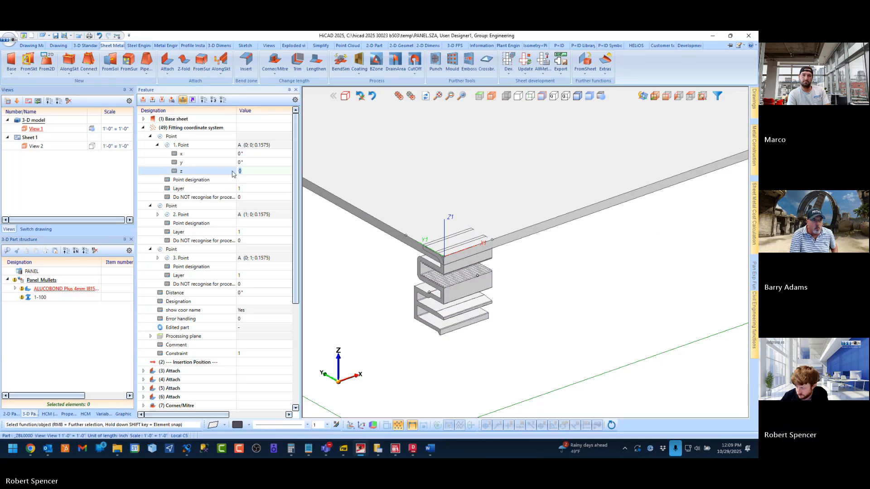
{"action": "type", "text": "-4mm"}
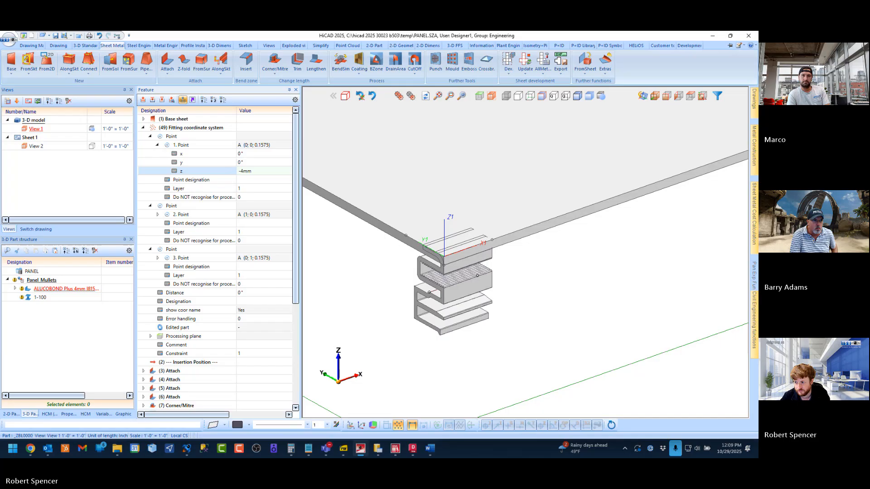
{"action": "key", "text": "Return"}
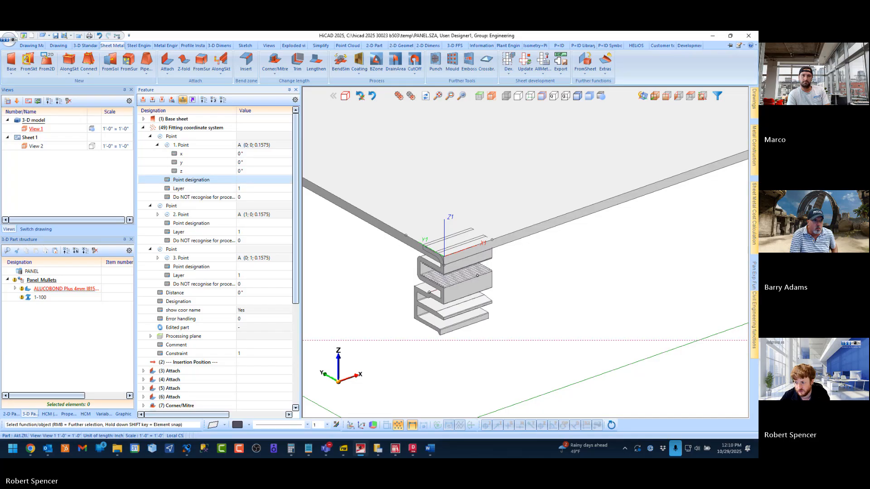
Step: Set the z coordinate of the fitting coordinate system's second point to -4 mm
{"action": "scroll", "coordinate": [457, 267], "scroll_direction": "up", "scroll_amount": 3}
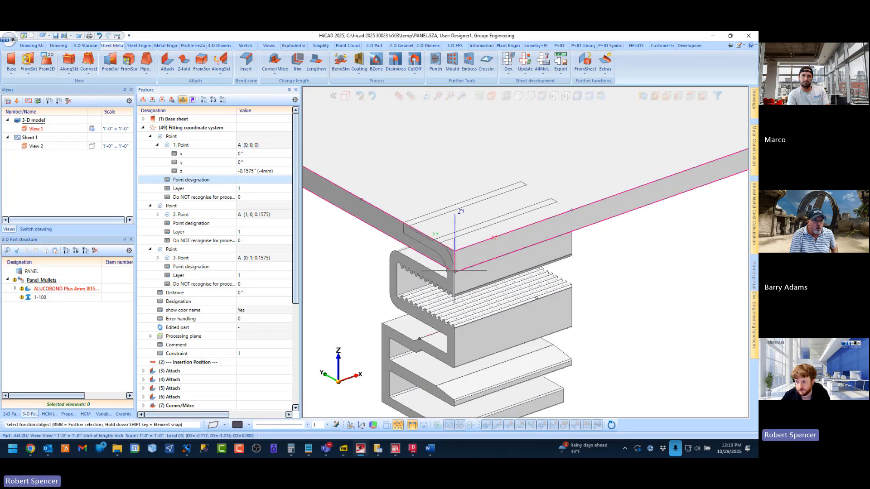
{"action": "scroll", "coordinate": [454, 271], "scroll_direction": "down", "scroll_amount": 4}
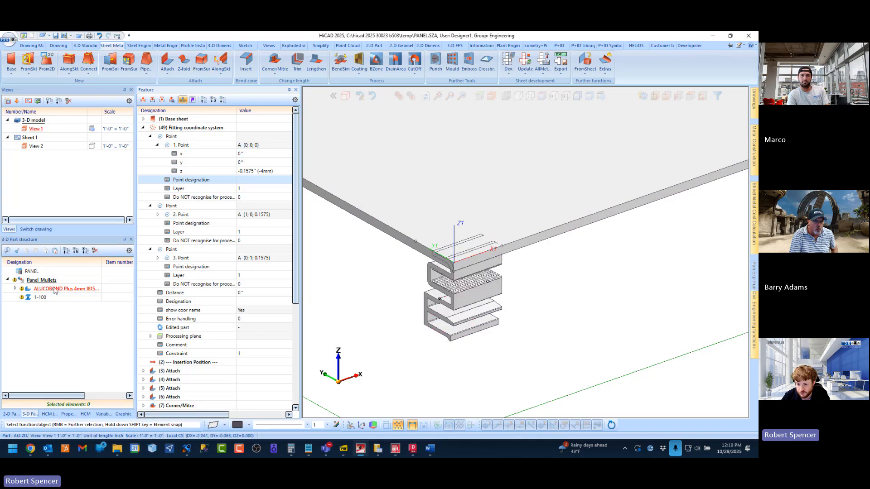
{"action": "scroll", "coordinate": [449, 267], "scroll_direction": "up", "scroll_amount": 4}
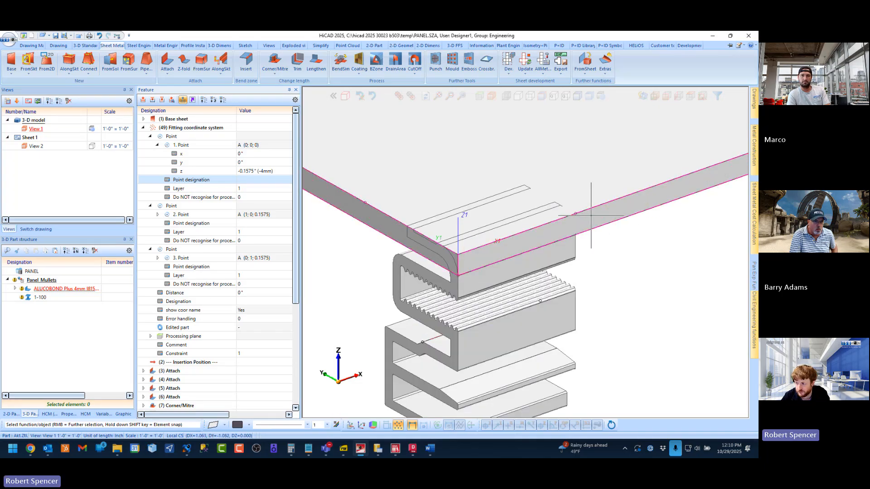
{"action": "scroll", "coordinate": [453, 262], "scroll_direction": "down", "scroll_amount": 4}
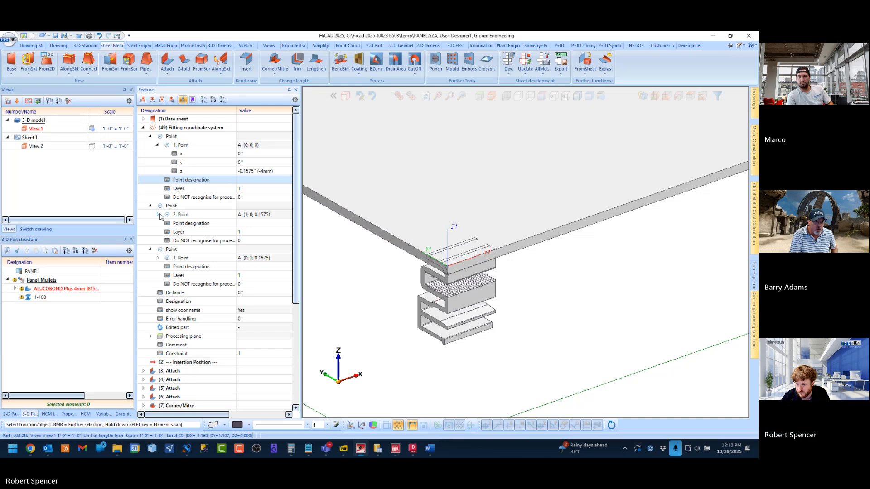
{"action": "left_click", "coordinate": [158, 214]}
{"action": "double_click", "coordinate": [219, 240]}
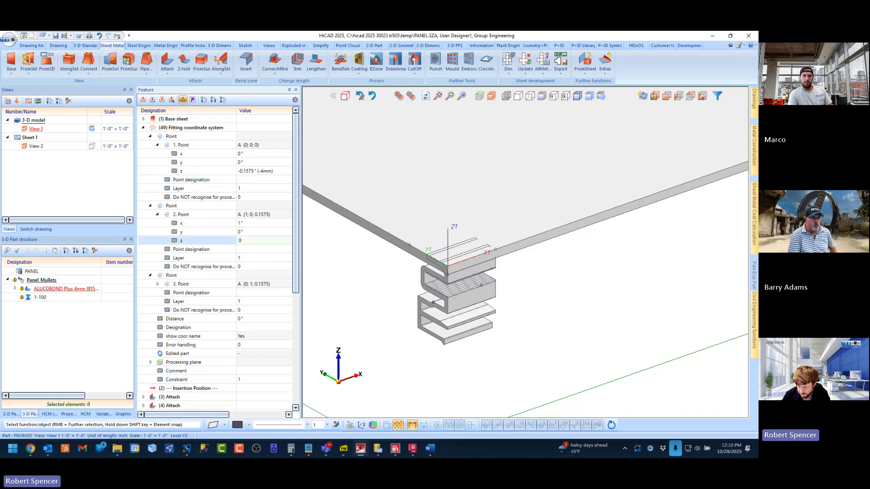
{"action": "type", "text": "-4mm"}
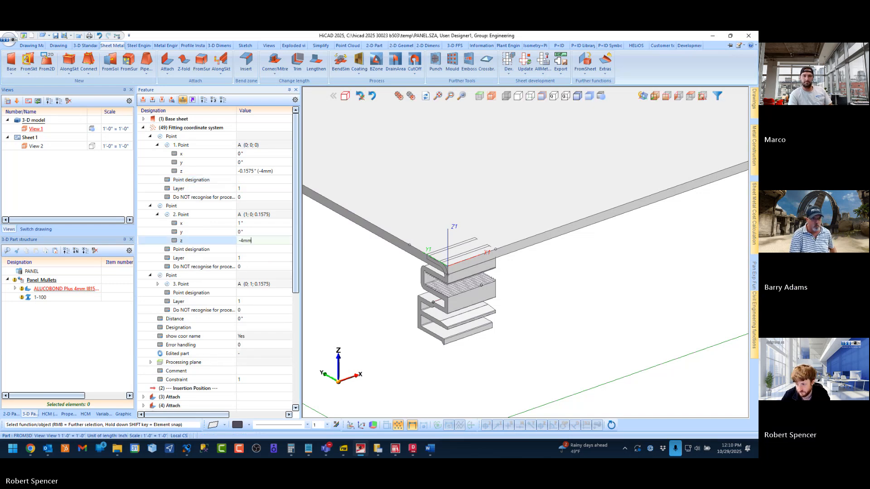
{"action": "key", "text": "Return"}
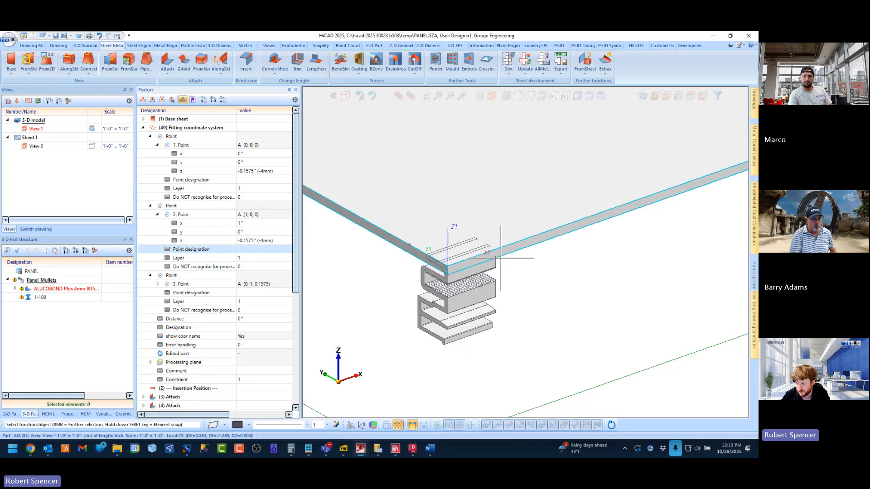
Step: Set the x coordinate of the fitting coordinate system's third point to -4 mm
{"action": "scroll", "coordinate": [156, 297], "scroll_direction": "down", "scroll_amount": 1}
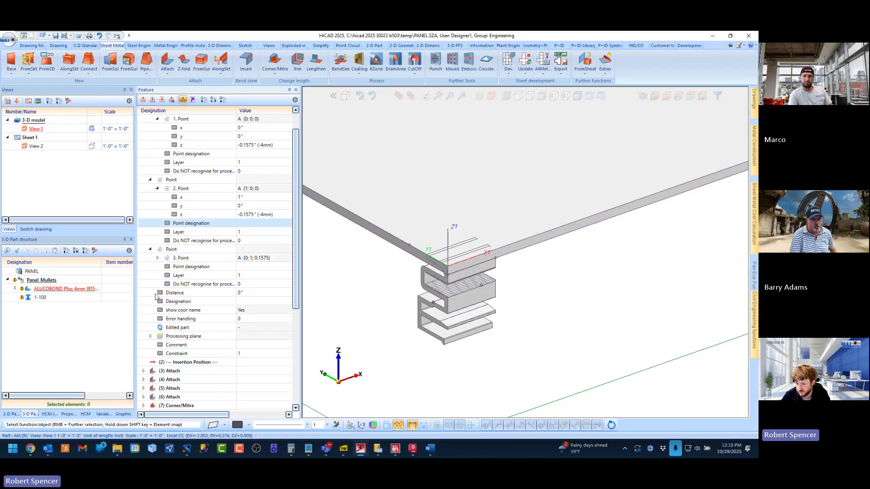
{"action": "left_click", "coordinate": [157, 258]}
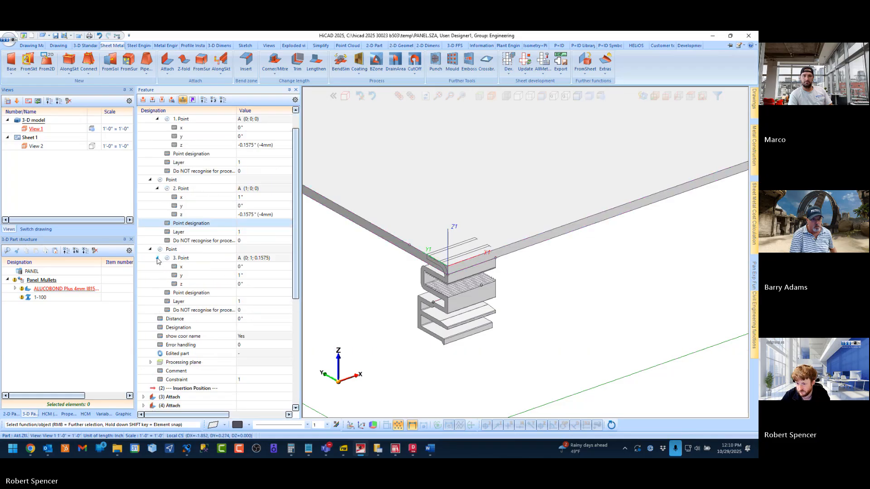
{"action": "left_click", "coordinate": [243, 268]}
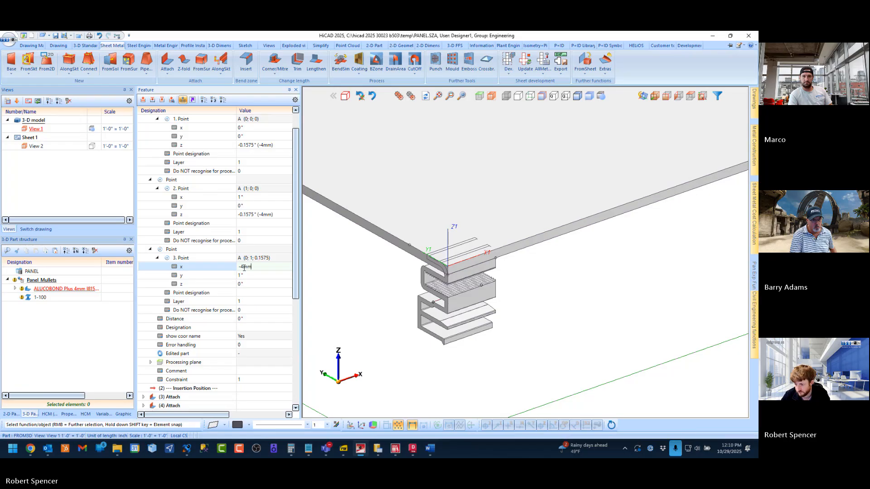
{"action": "type", "text": "-4mm"}
{"action": "key", "text": "Return"}
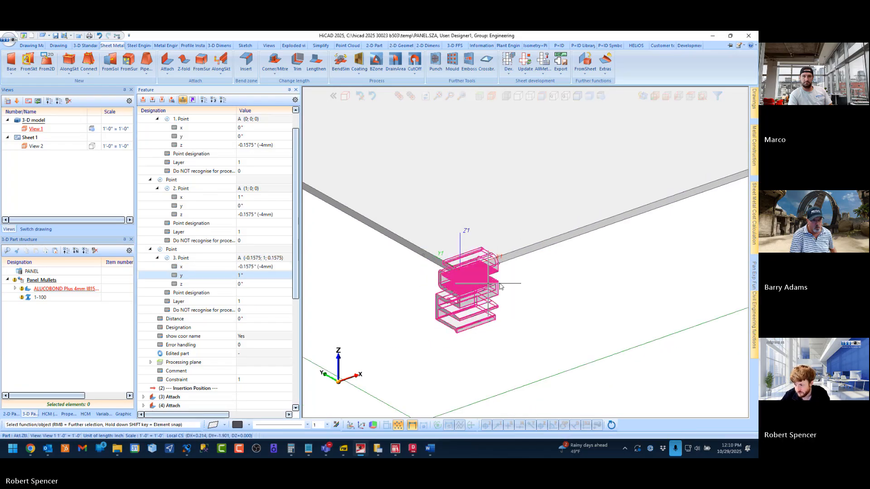
Step: Recalculate all features of the ALUCOBOND sheet and activate the I-100 to check it against the panel corner
{"action": "left_click", "coordinate": [162, 100]}
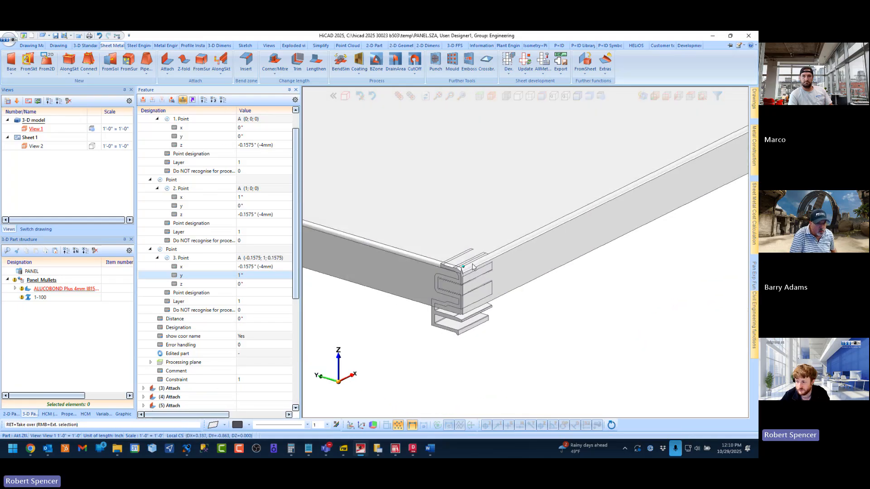
{"action": "double_click", "coordinate": [40, 297]}
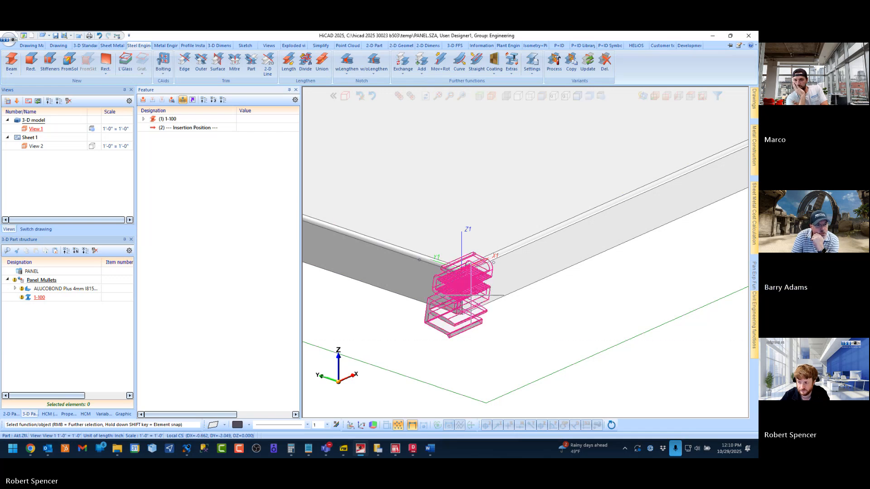
Step: Reactivate the ALUCOBOND sheet and set its third fitting point's x coordinate to 0 and z coordinate to -4 mm
{"action": "left_click", "coordinate": [55, 289]}
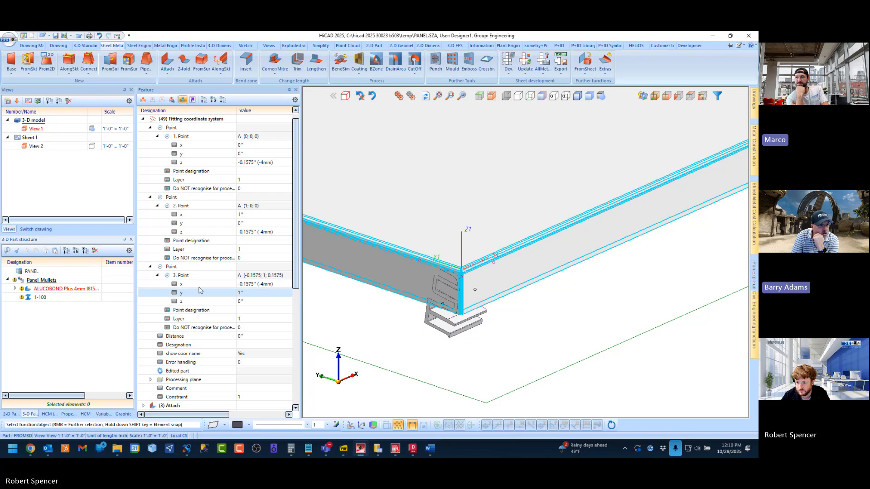
{"action": "double_click", "coordinate": [272, 287]}
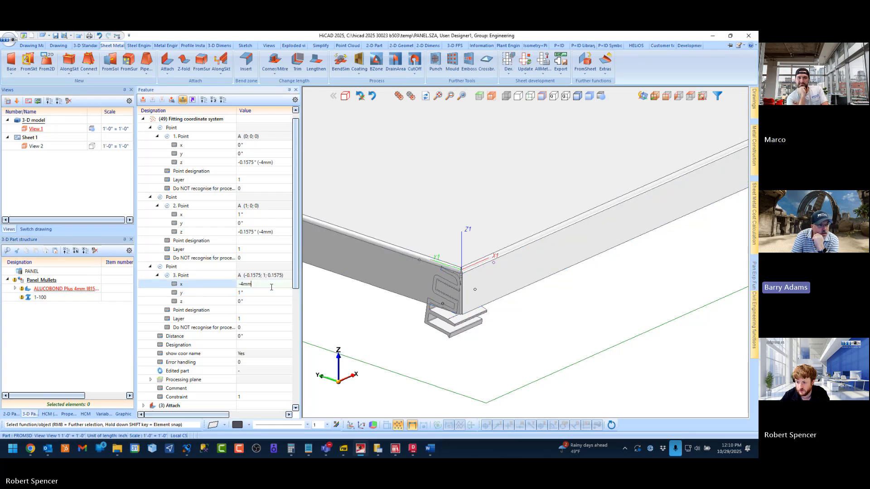
{"action": "type", "text": "0"}
{"action": "key", "text": "Return"}
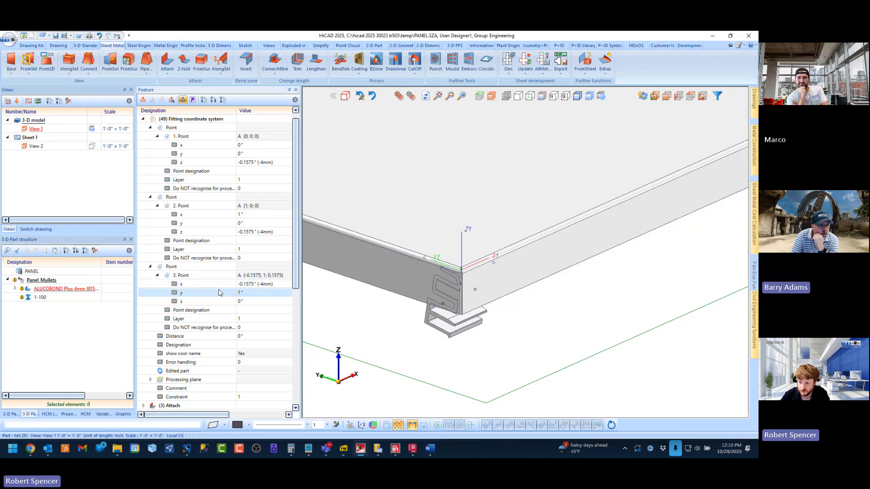
{"action": "double_click", "coordinate": [247, 303]}
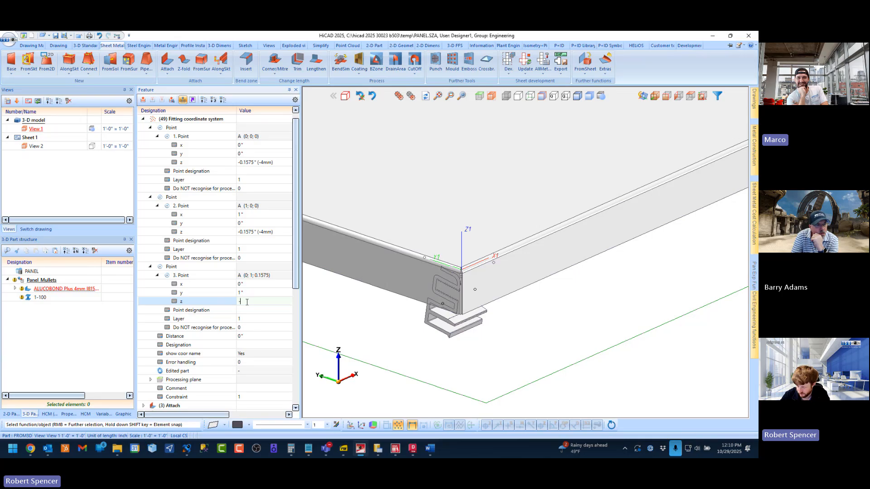
{"action": "type", "text": "0"}
{"action": "key", "text": "Return"}
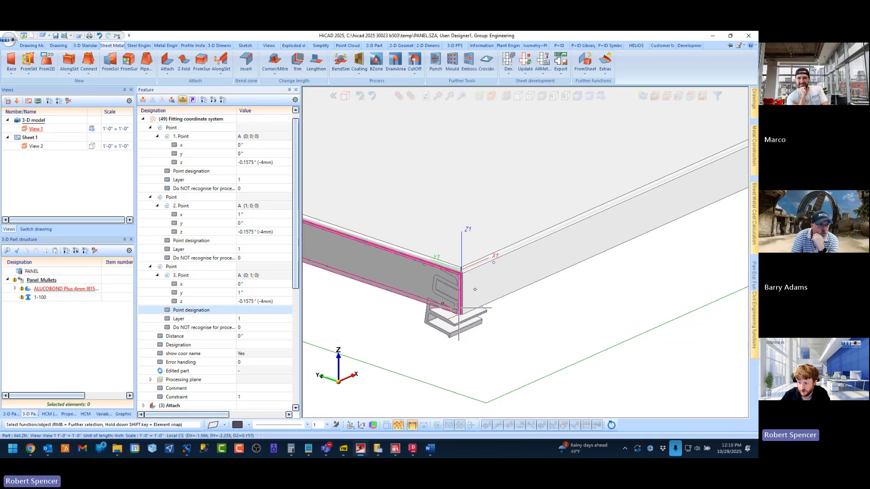
Step: Activate the I-100 beam and recalculate its features so that it follows the changed fitting points
{"action": "left_click", "coordinate": [38, 299]}
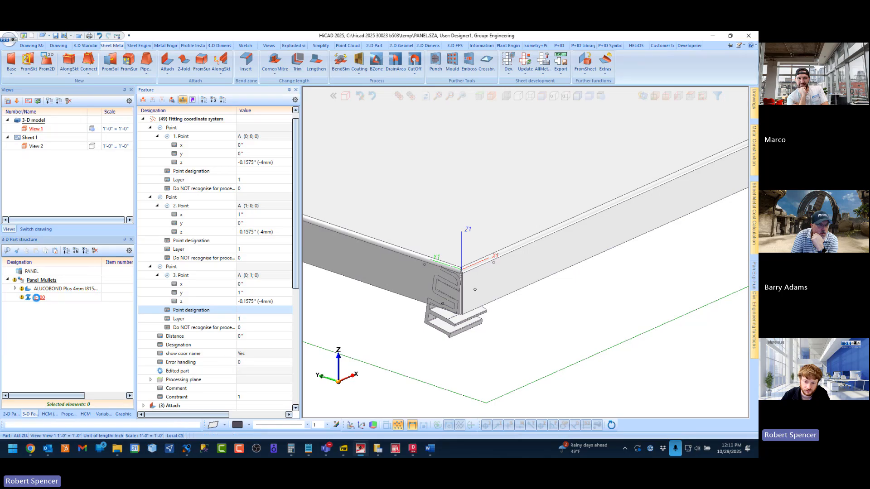
{"action": "left_click", "coordinate": [143, 119]}
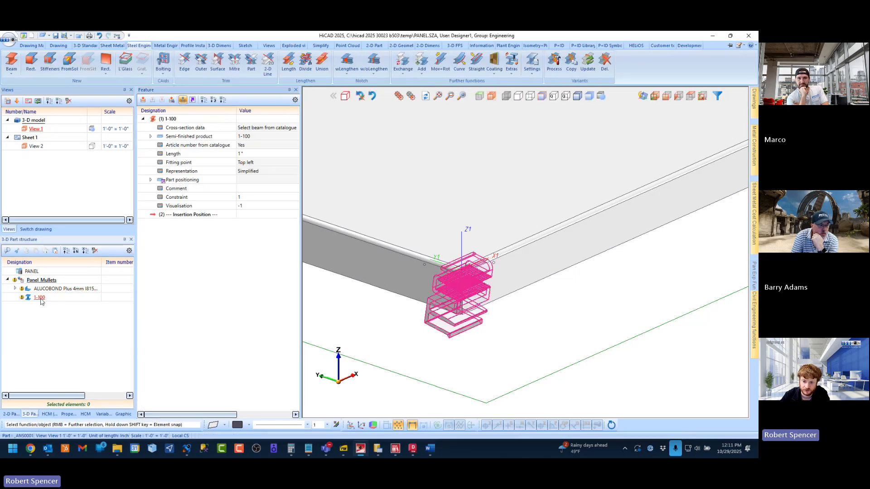
{"action": "left_click", "coordinate": [144, 100]}
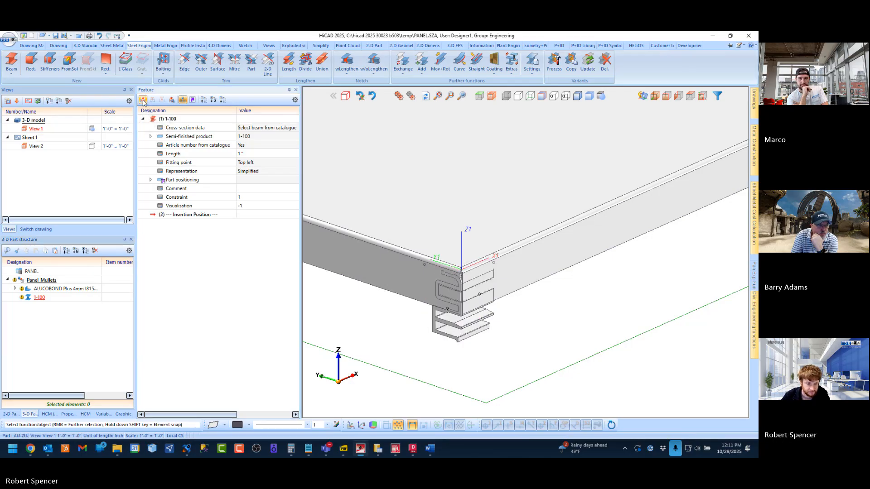
Step: Reactivate the ALUCOBOND sheet and examine from below and outside how the I-100 meets the panel's folded corner
{"action": "left_click", "coordinate": [46, 290]}
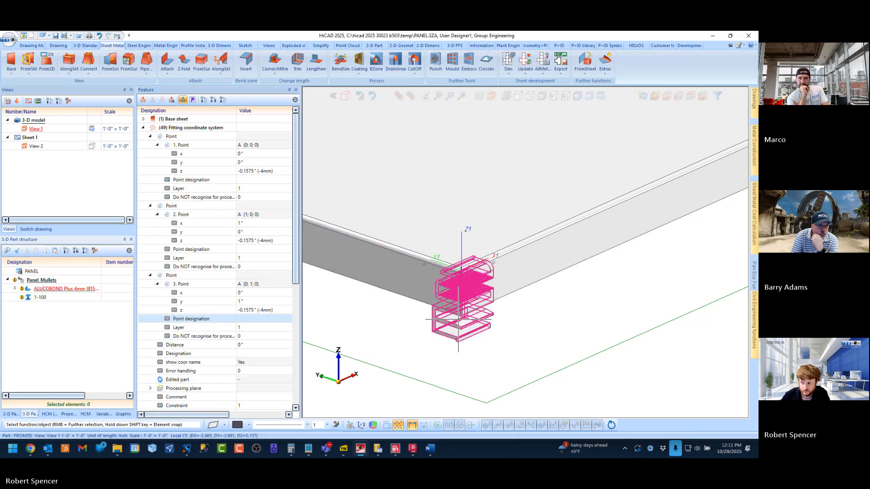
{"action": "middle_click_drag", "start_coordinate": [470, 291], "coordinate": [466, 175]}
{"action": "scroll", "coordinate": [447, 324], "scroll_direction": "up", "scroll_amount": 5}
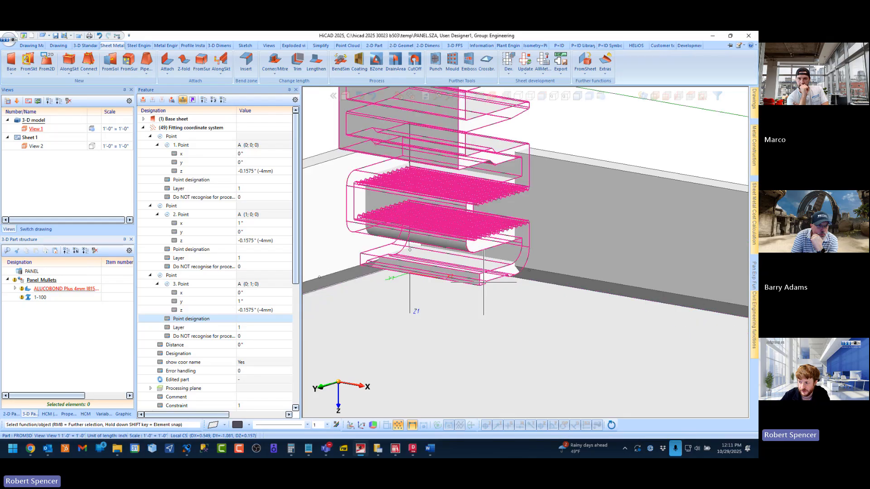
{"action": "middle_click_drag", "start_coordinate": [484, 285], "coordinate": [458, 288]}
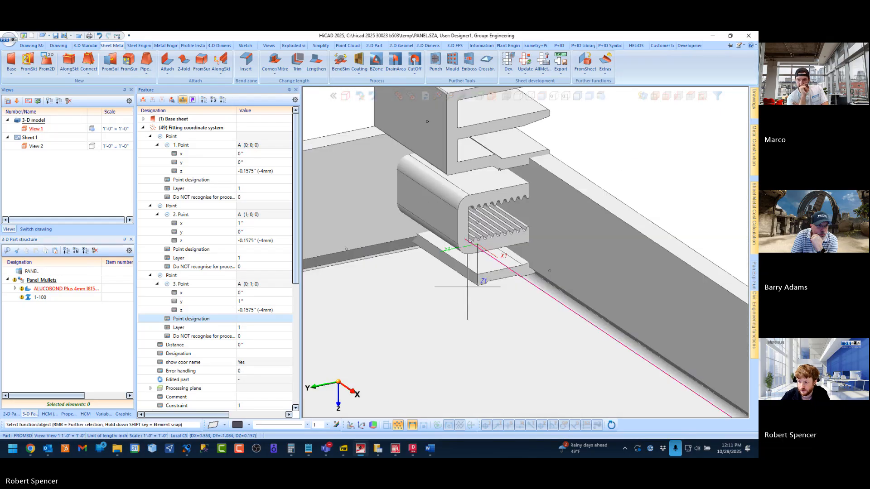
{"action": "middle_click_drag", "start_coordinate": [484, 203], "coordinate": [491, 319]}
{"action": "scroll", "coordinate": [439, 297], "scroll_direction": "down", "scroll_amount": 5}
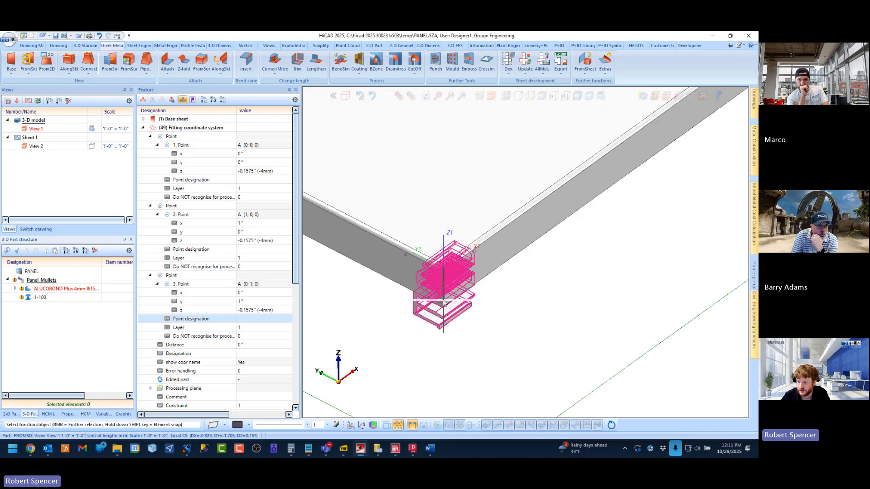
{"action": "scroll", "coordinate": [440, 298], "scroll_direction": "up", "scroll_amount": 3}
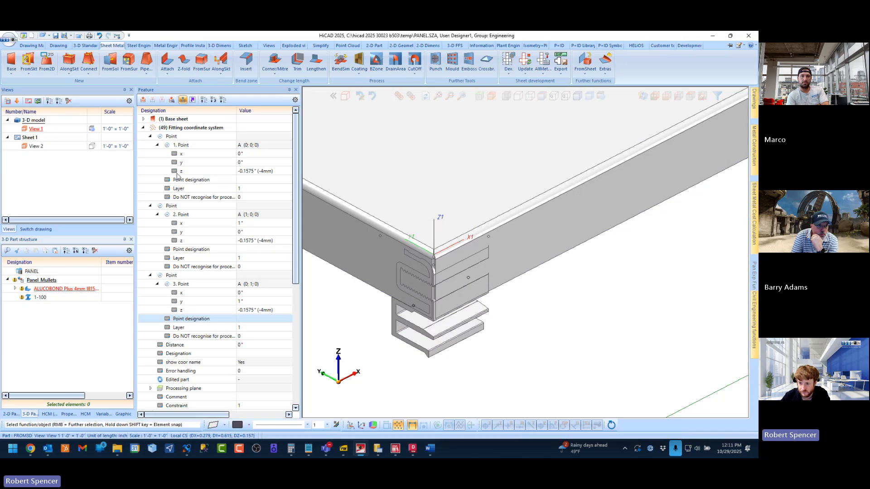
Step: Set the first fitting point's x coordinate to -4 mm and its y coordinate to 4 mm
{"action": "left_click", "coordinate": [249, 153]}
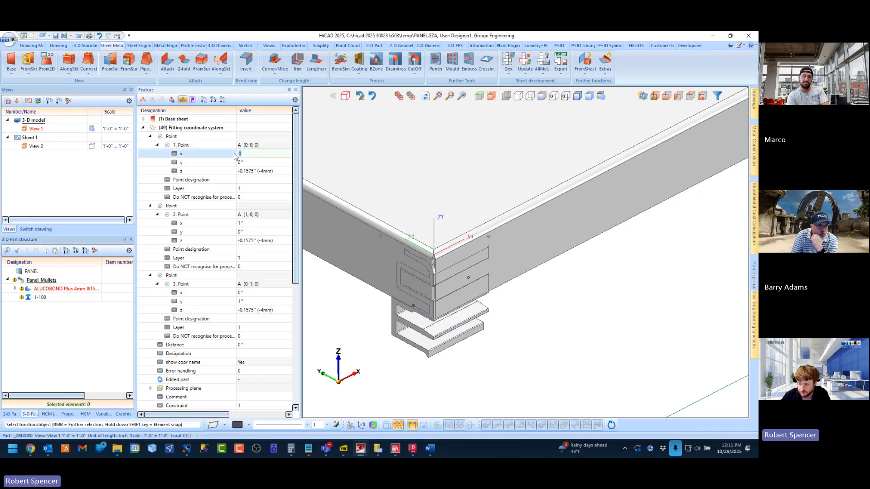
{"action": "type", "text": "-4mm"}
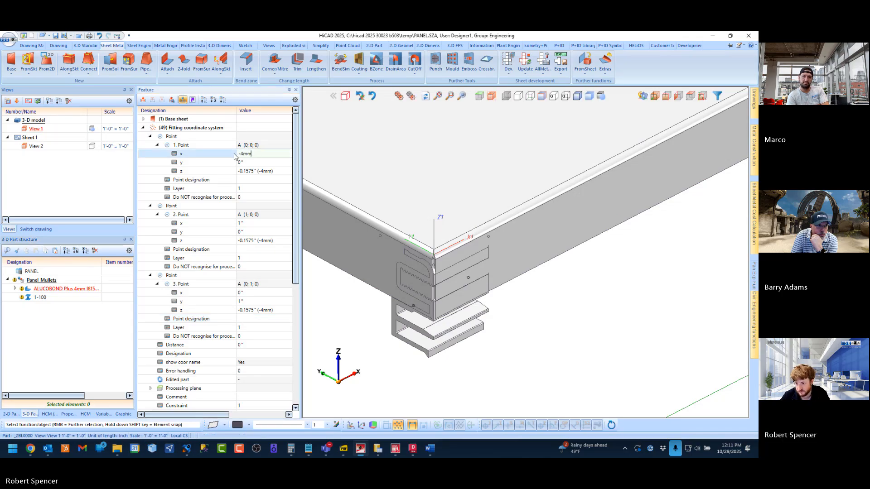
{"action": "key", "text": "Return"}
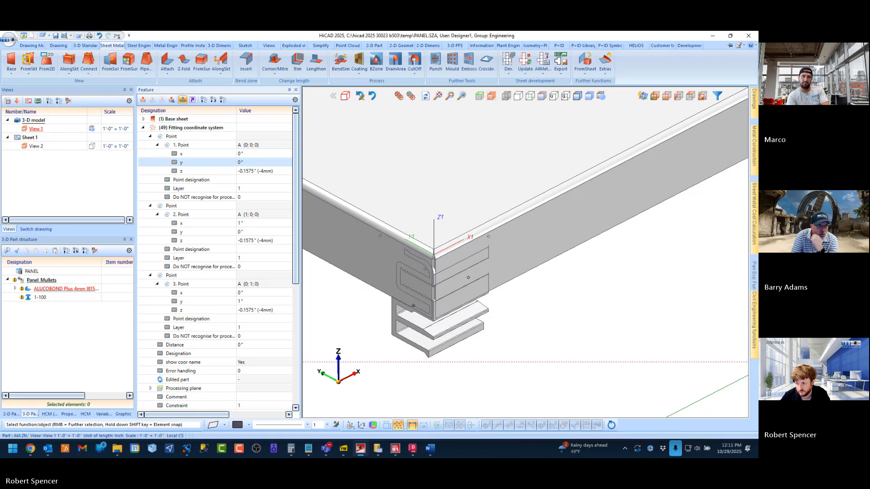
{"action": "left_click", "coordinate": [251, 163]}
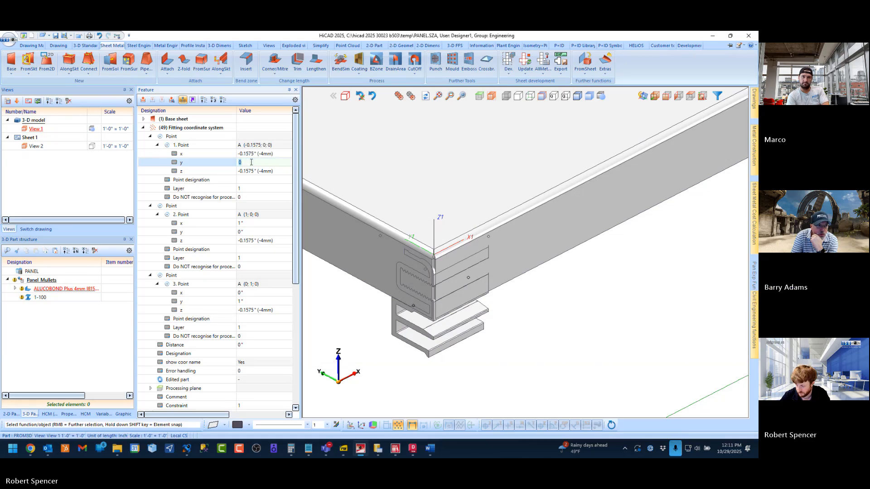
{"action": "type", "text": "-"}
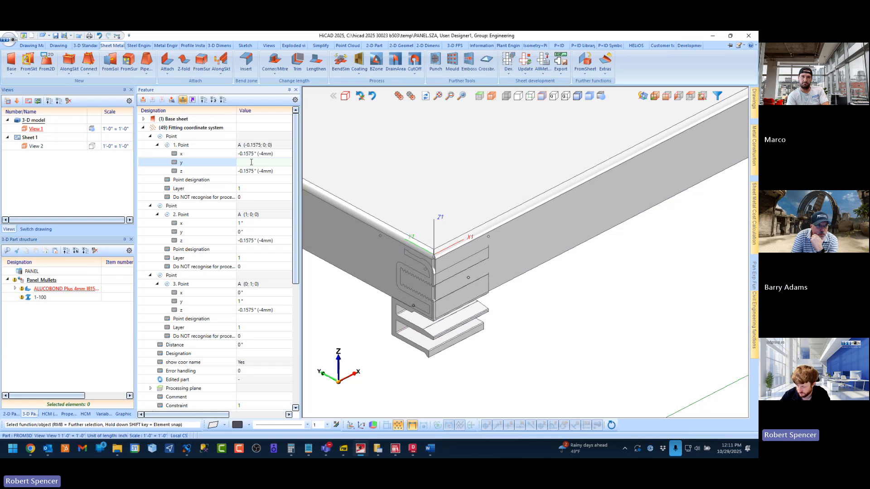
{"action": "type", "text": "4mm"}
{"action": "key", "text": "Return"}
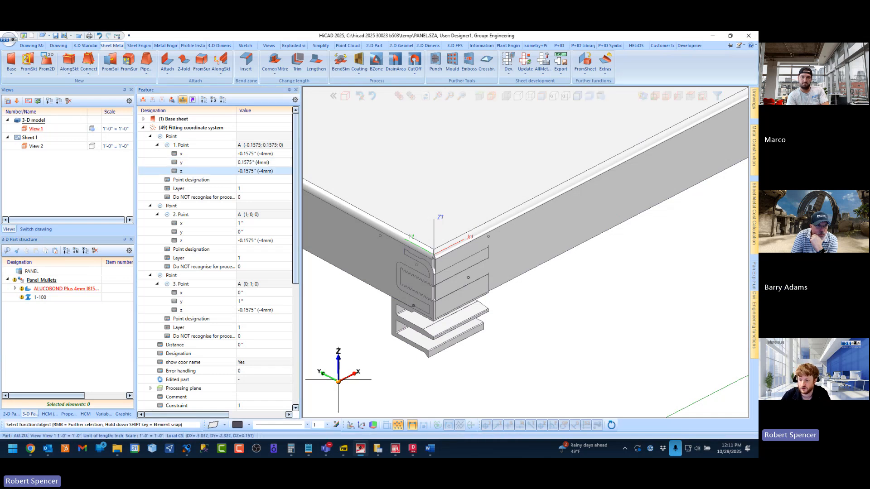
Step: Change the first fitting point's x coordinate to 4 mm
{"action": "left_click", "coordinate": [264, 153]}
{"action": "type", "text": "-4mm"}
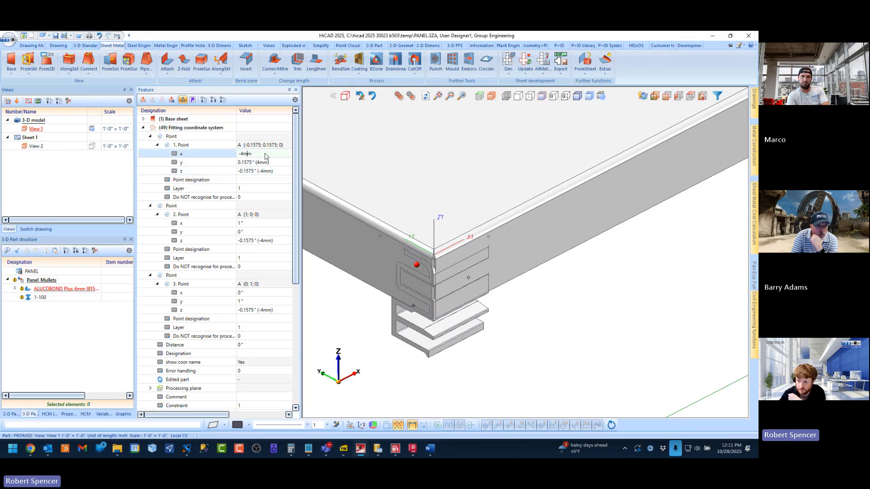
{"action": "key", "text": "Return"}
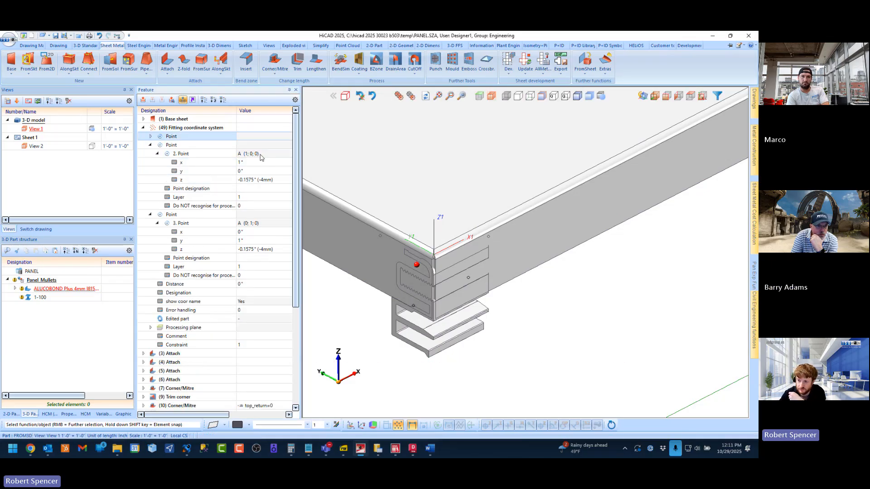
{"action": "left_click", "coordinate": [151, 136]}
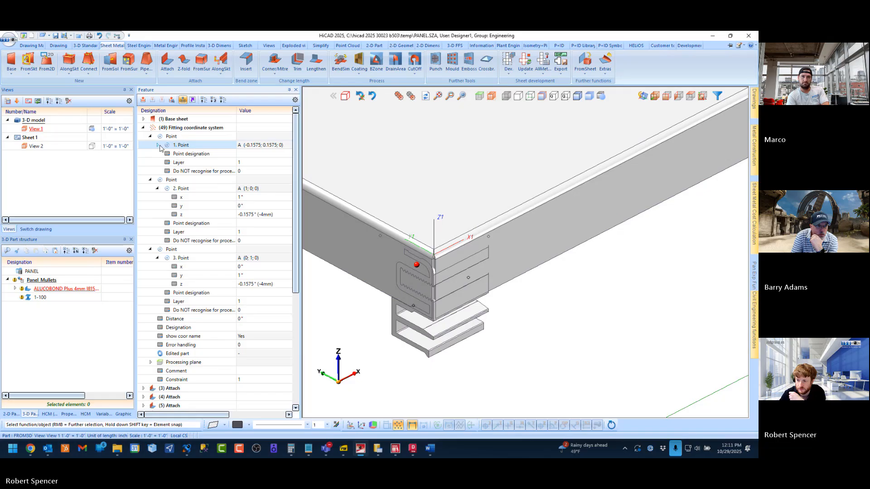
{"action": "double_click", "coordinate": [181, 148]}
{"action": "double_click", "coordinate": [255, 153]}
{"action": "type", "text": "-4mm"}
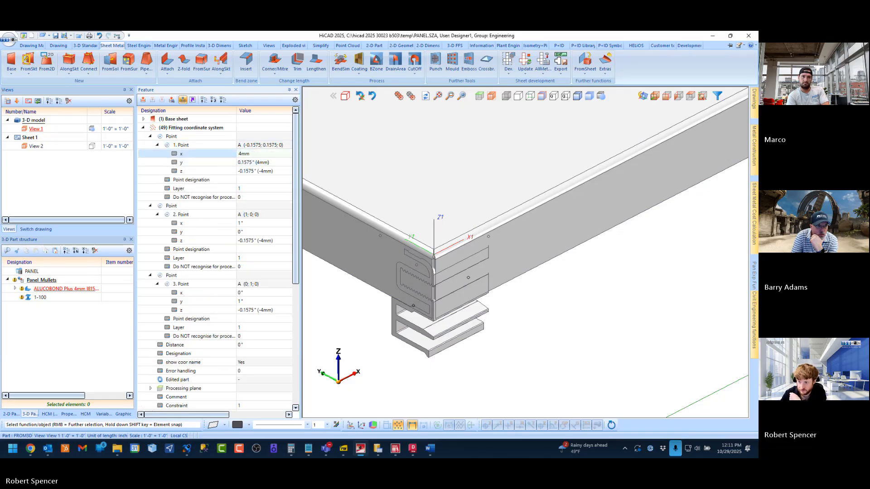
{"action": "key", "text": "Return"}
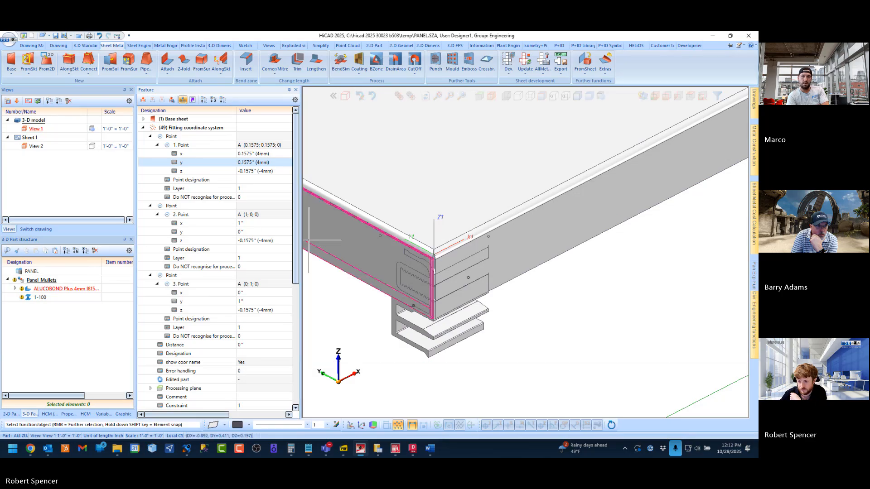
Step: Set the second fitting point's y coordinate and the third fitting point's x coordinate to 4 mm
{"action": "double_click", "coordinate": [241, 231]}
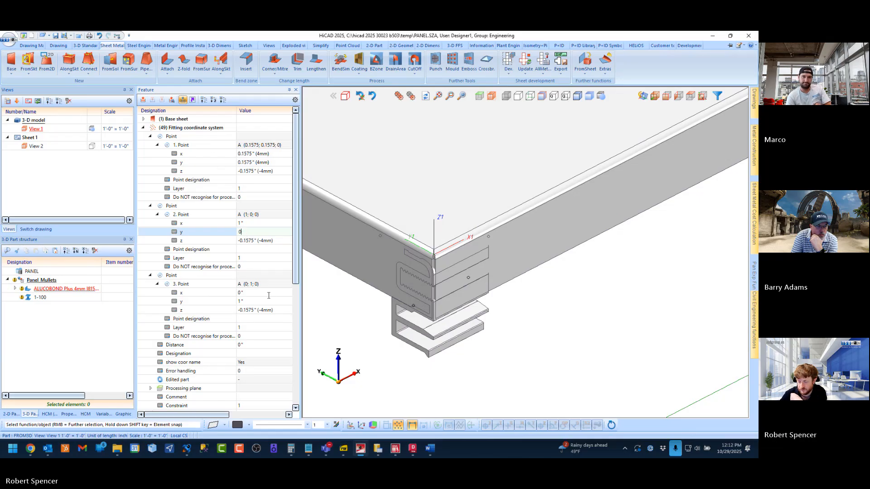
{"action": "key", "text": "Return"}
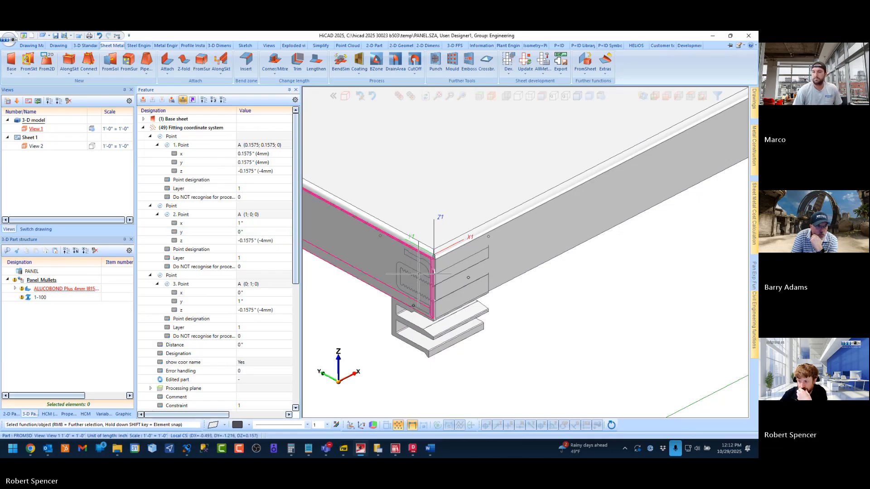
{"action": "left_click", "coordinate": [700, 101]}
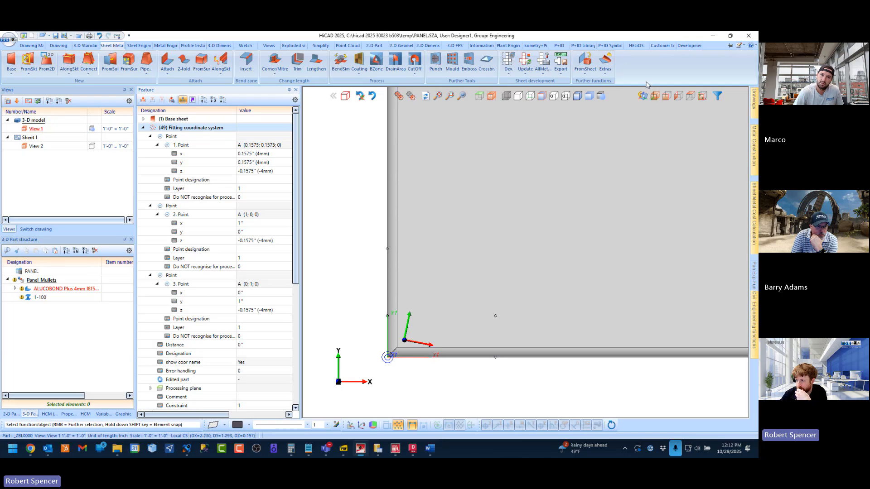
{"action": "left_click", "coordinate": [656, 96]}
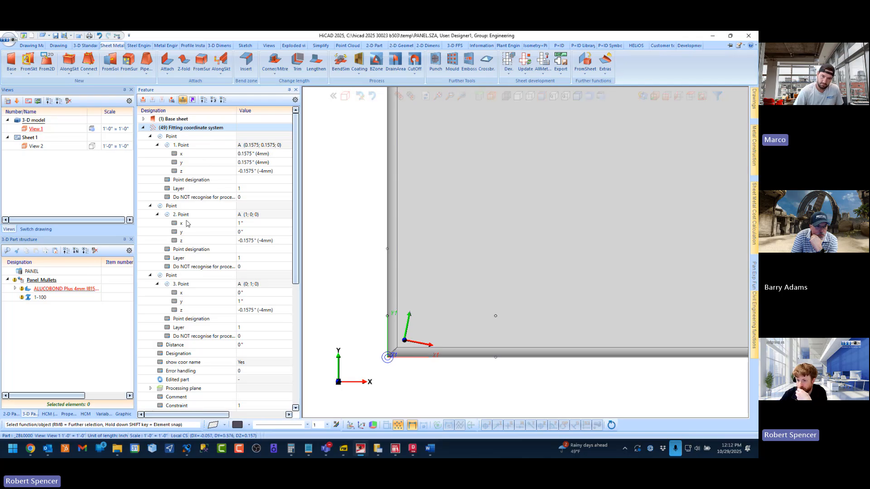
{"action": "left_click", "coordinate": [245, 223]}
{"action": "left_click", "coordinate": [246, 232]}
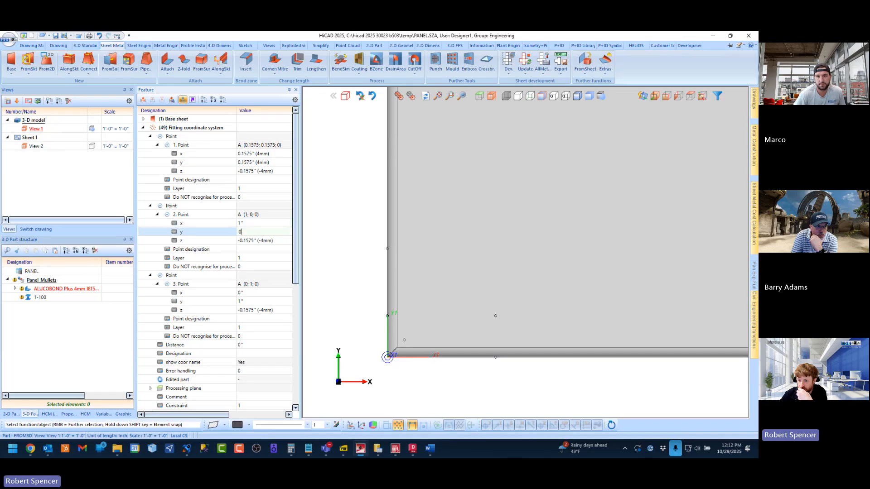
{"action": "type", "text": "4"}
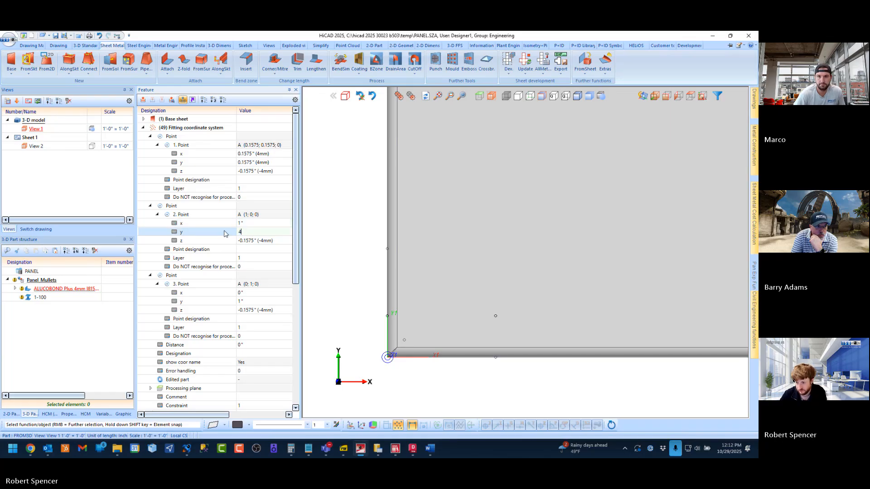
{"action": "type", "text": "mm"}
{"action": "key", "text": "Return"}
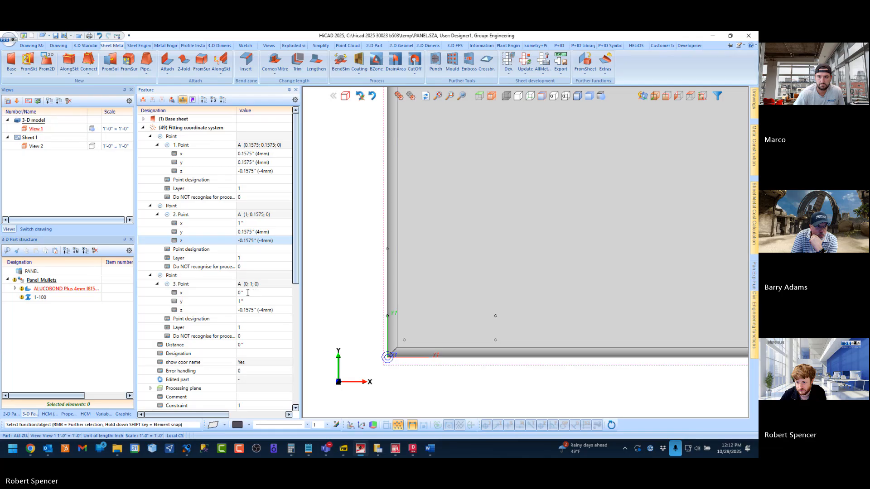
{"action": "left_click", "coordinate": [248, 293]}
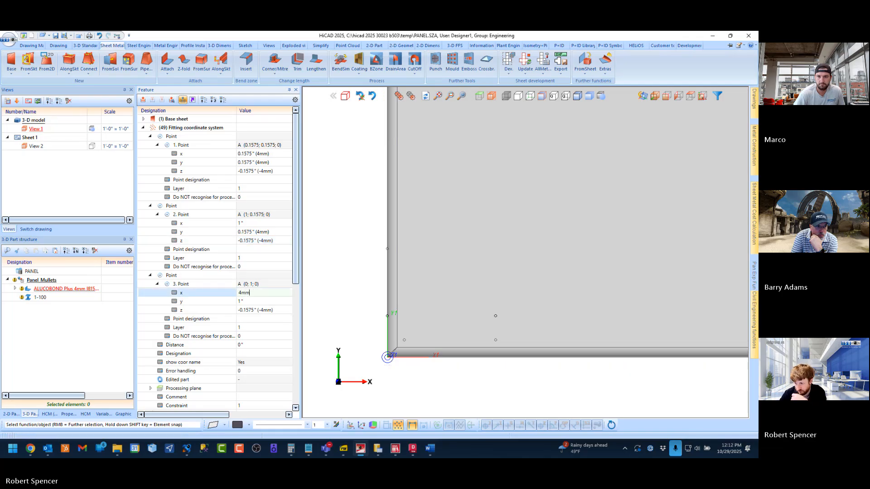
{"action": "key", "text": "Return"}
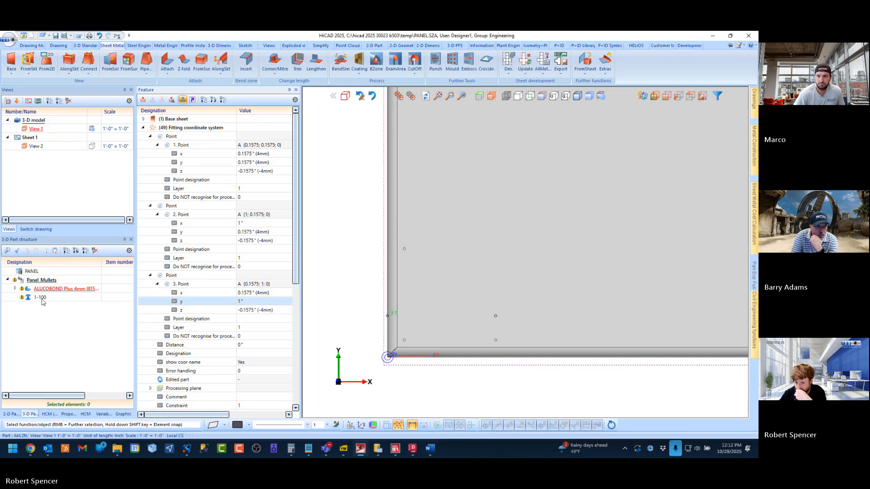
Step: Activate the I-100, recalculate its features and check from below how it sits inside the panel's folded corner
{"action": "double_click", "coordinate": [40, 297]}
{"action": "left_click", "coordinate": [144, 100]}
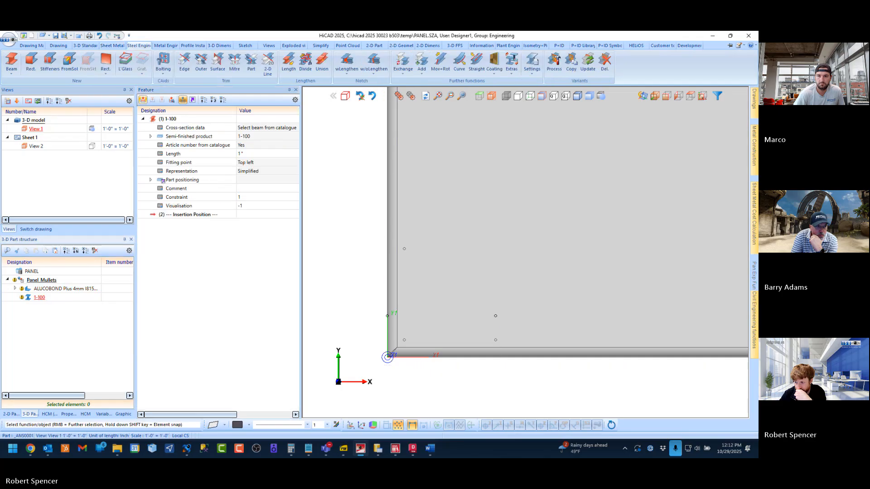
{"action": "scroll", "coordinate": [419, 308], "scroll_direction": "down", "scroll_amount": 3}
{"action": "middle_click_drag", "start_coordinate": [419, 308], "coordinate": [416, 208]}
{"action": "scroll", "coordinate": [411, 322], "scroll_direction": "up", "scroll_amount": 4}
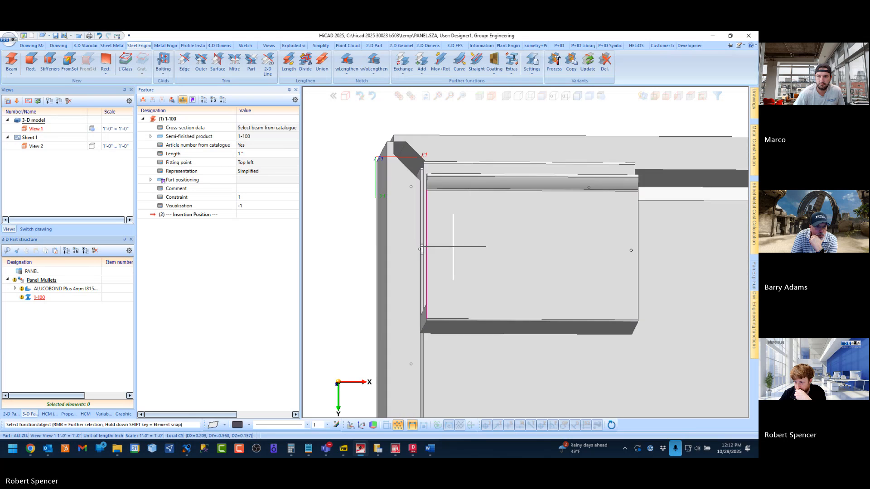
{"action": "mouse_move", "coordinate": [453, 247]}
{"action": "middle_mouse_down"}
{"action": "mouse_move", "coordinate": [443, 229]}
{"action": "mouse_move", "coordinate": [455, 252]}
{"action": "middle_mouse_up"}
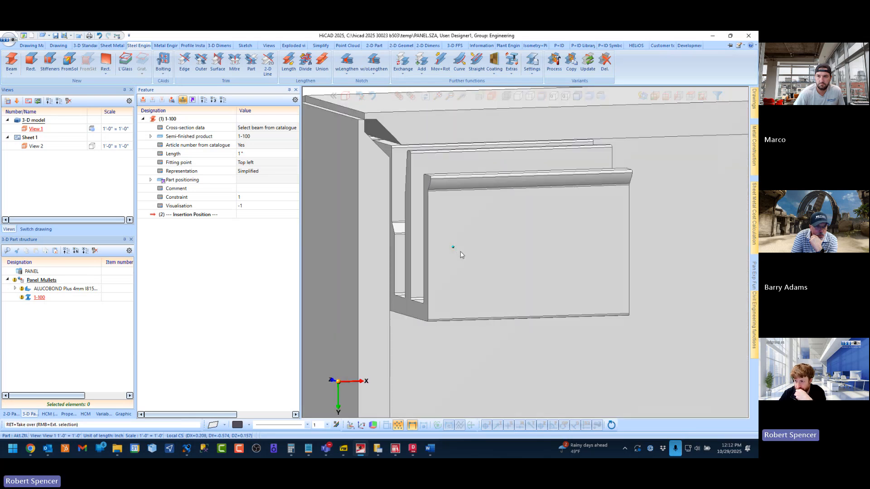
{"action": "scroll", "coordinate": [456, 250], "scroll_direction": "up", "scroll_amount": 6}
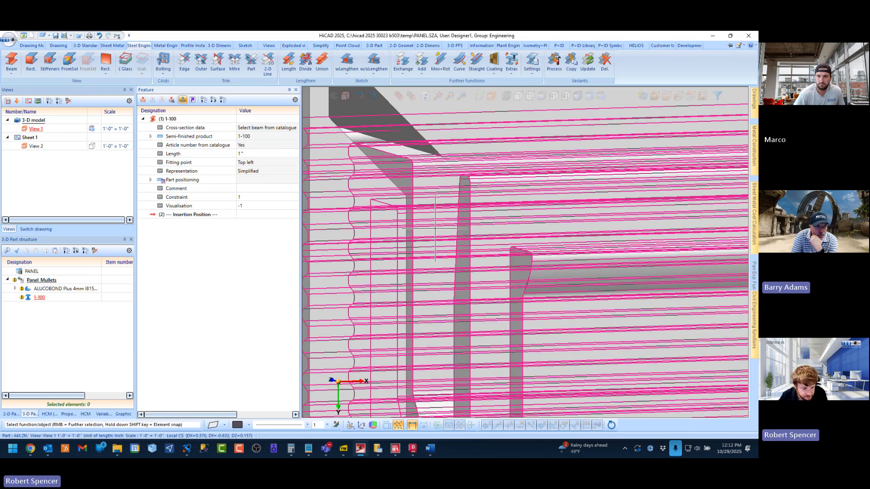
{"action": "scroll", "coordinate": [435, 229], "scroll_direction": "down", "scroll_amount": 6}
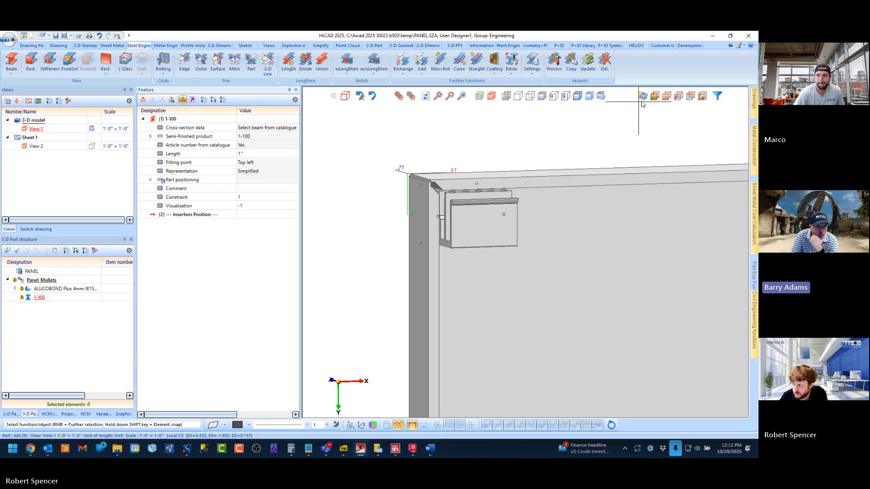
Step: Examine the I-100 at the panel corner from outside in an axonometric view
{"action": "left_click", "coordinate": [657, 97]}
{"action": "scroll", "coordinate": [418, 272], "scroll_direction": "up", "scroll_amount": 5}
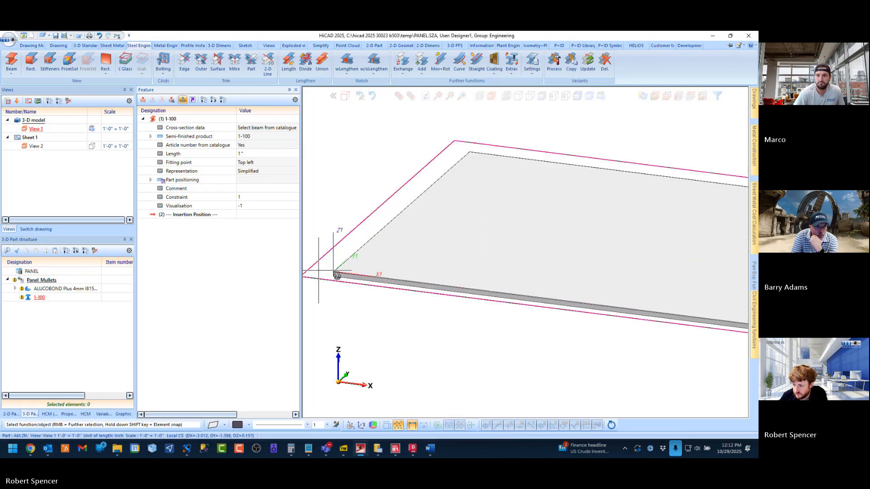
{"action": "middle_click_drag", "start_coordinate": [458, 263], "coordinate": [488, 267]}
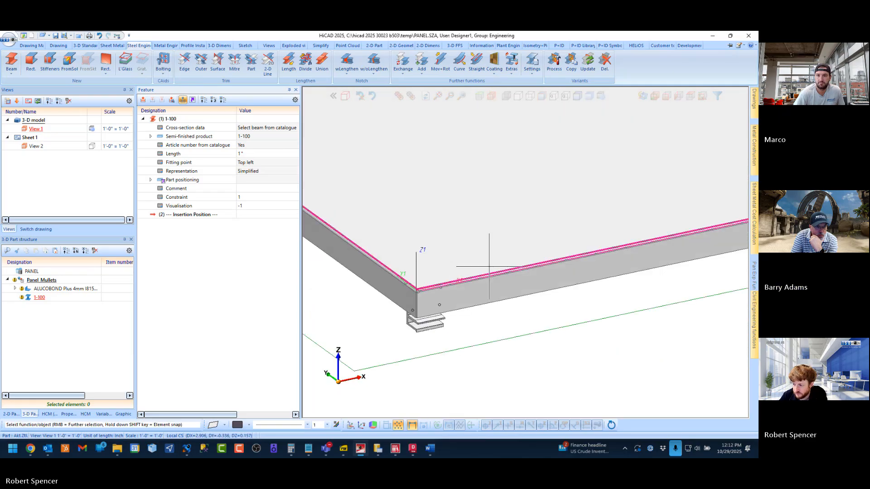
{"action": "scroll", "coordinate": [488, 266], "scroll_direction": "down", "scroll_amount": 2}
{"action": "scroll", "coordinate": [456, 293], "scroll_direction": "up", "scroll_amount": 3}
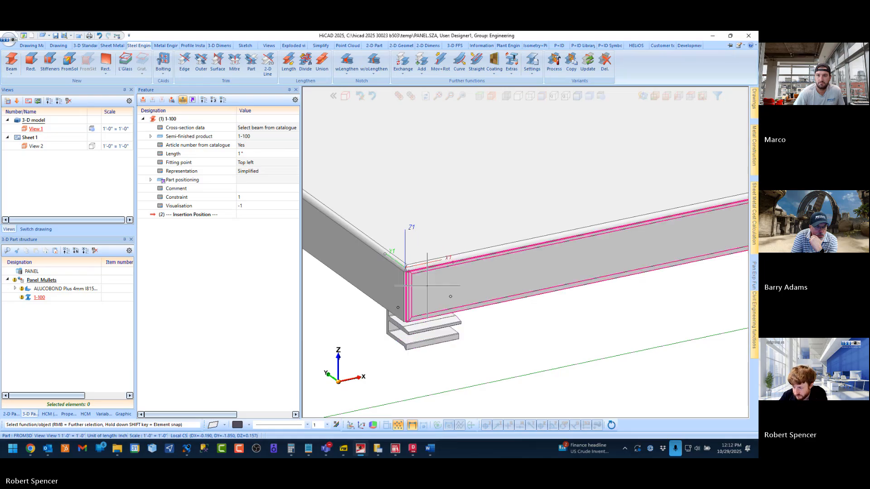
Step: Reactivate the ALUCOBOND sheet, check its corner up close and collapse its whole feature list
{"action": "left_click", "coordinate": [63, 289]}
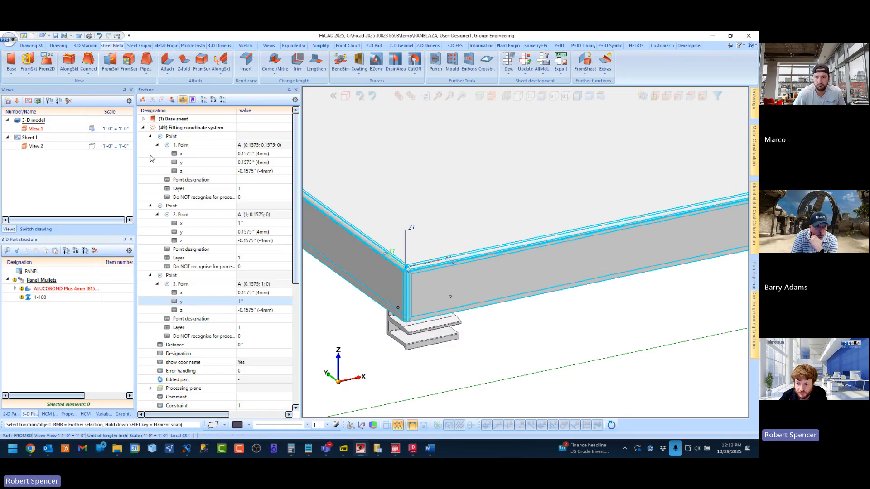
{"action": "scroll", "coordinate": [653, 272], "scroll_direction": "down", "scroll_amount": 5}
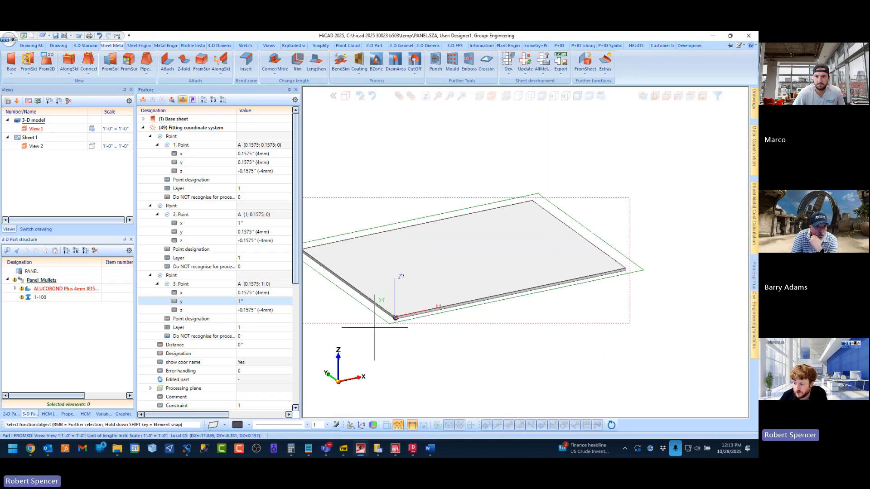
{"action": "scroll", "coordinate": [398, 317], "scroll_direction": "up", "scroll_amount": 5}
{"action": "scroll", "coordinate": [433, 316], "scroll_direction": "up", "scroll_amount": 3}
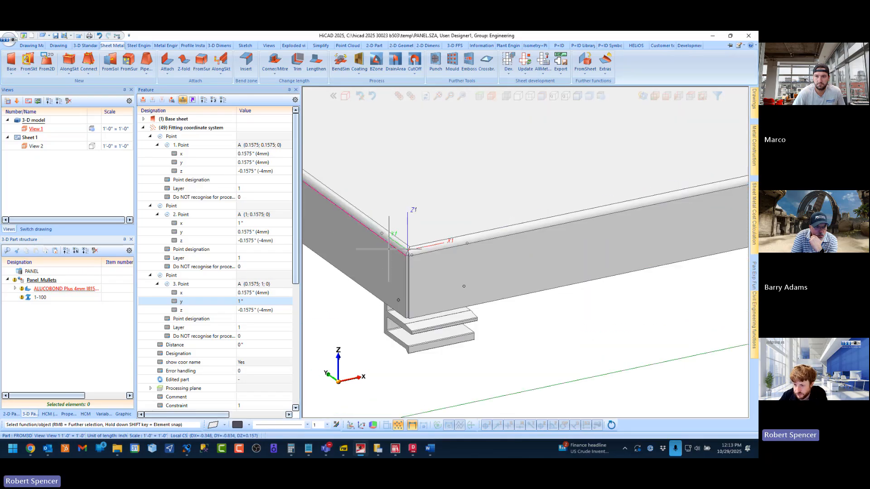
{"action": "left_click", "coordinate": [203, 102]}
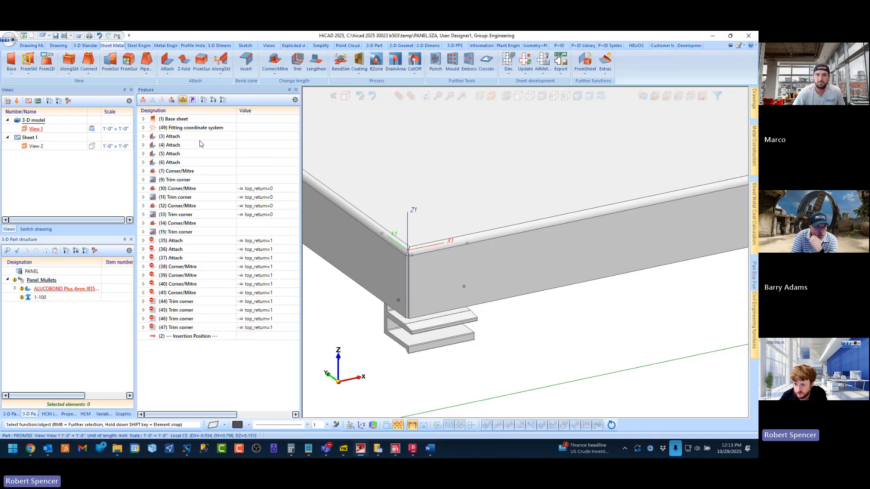
Step: Activate the I-100 and display the Panel_Mullets variables beside its expanded features
{"action": "left_click", "coordinate": [413, 335]}
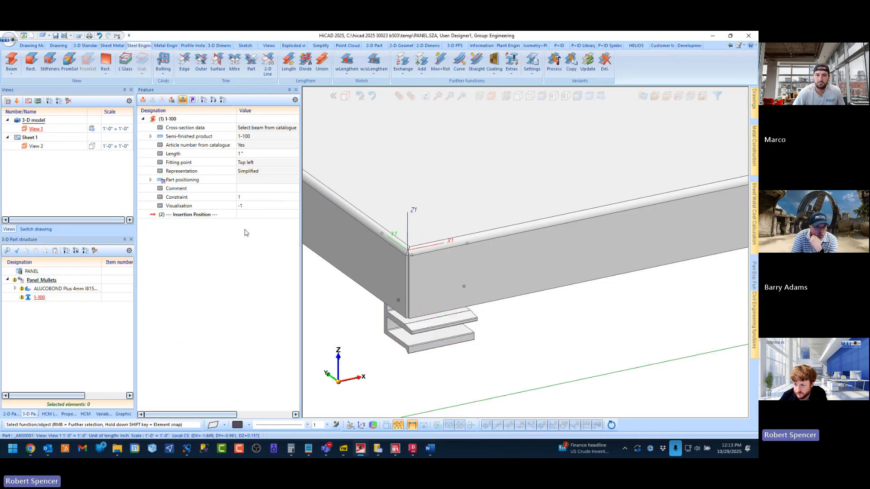
{"action": "left_click", "coordinate": [242, 154]}
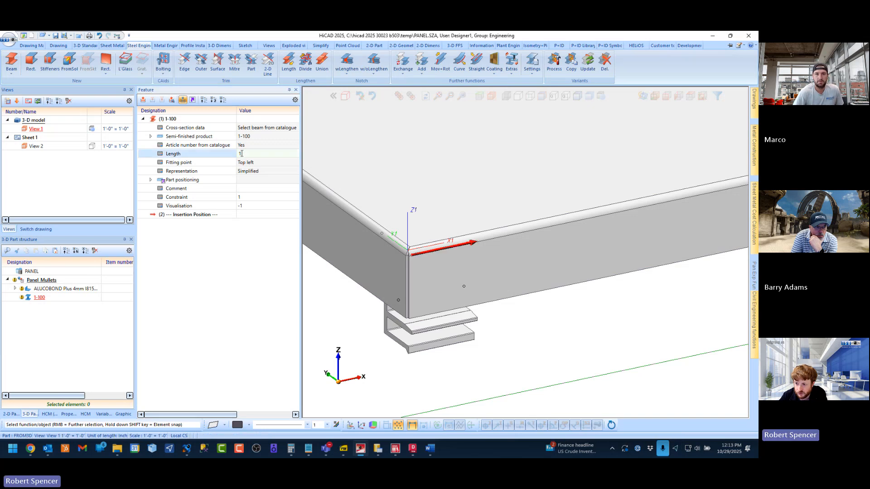
{"action": "left_click", "coordinate": [103, 414]}
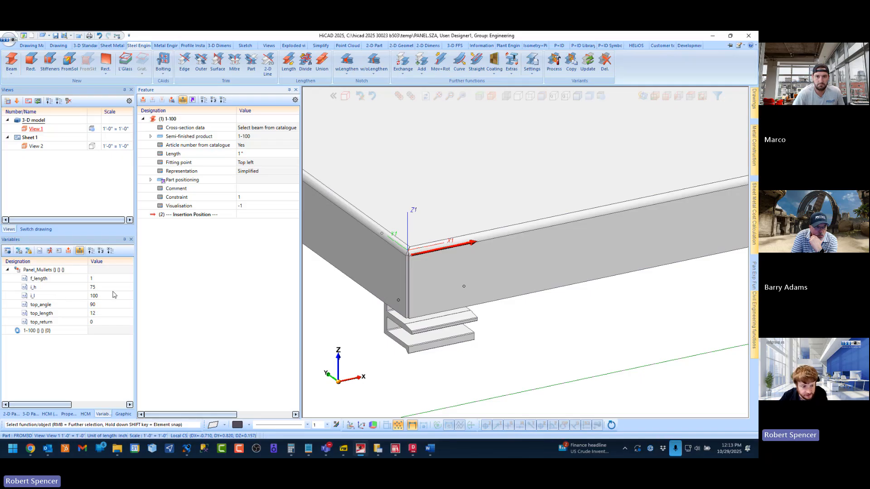
{"action": "scroll", "coordinate": [403, 302], "scroll_direction": "down", "scroll_amount": 5}
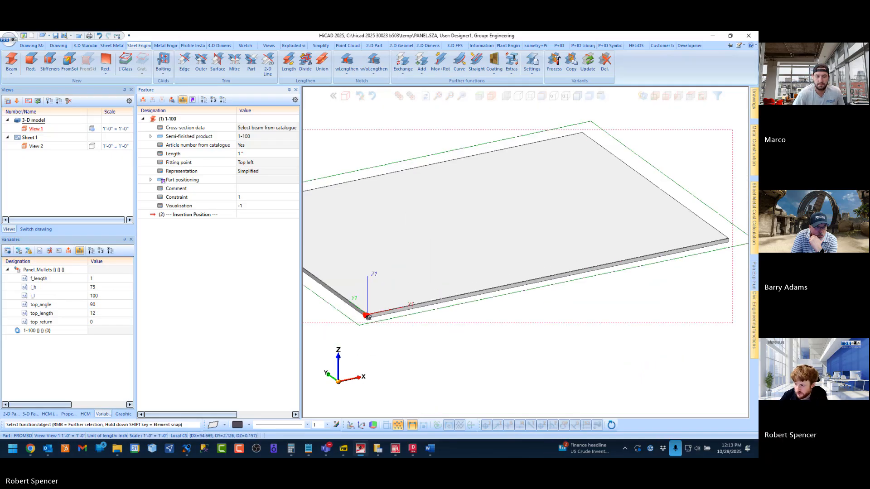
{"action": "scroll", "coordinate": [369, 317], "scroll_direction": "up", "scroll_amount": 5}
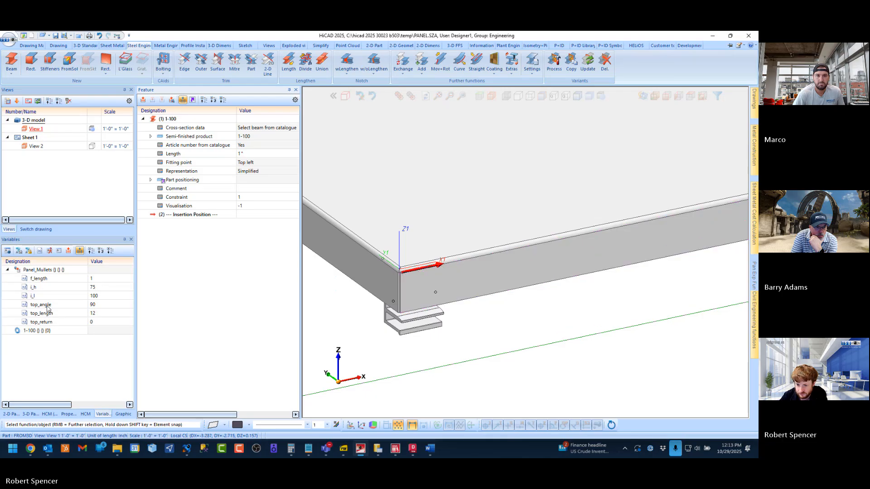
Step: Set the I-100's length to the formula i_l-8mm
{"action": "left_click", "coordinate": [257, 154]}
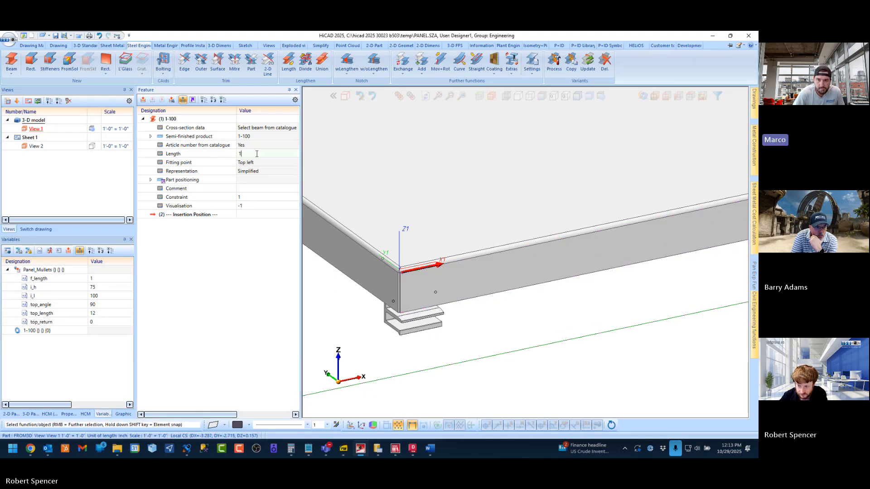
{"action": "key", "text": "BackSpace"}
{"action": "key", "text": "BackSpace"}
{"action": "type", "text": "i_"}
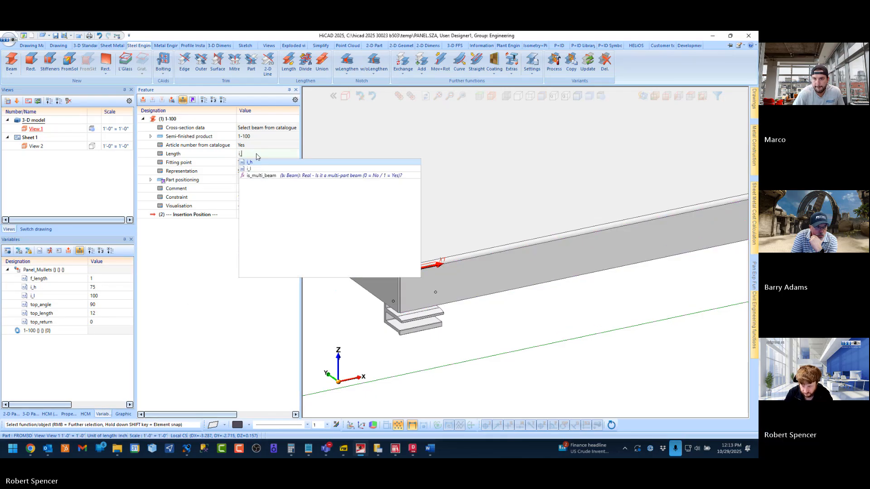
{"action": "type", "text": "l"}
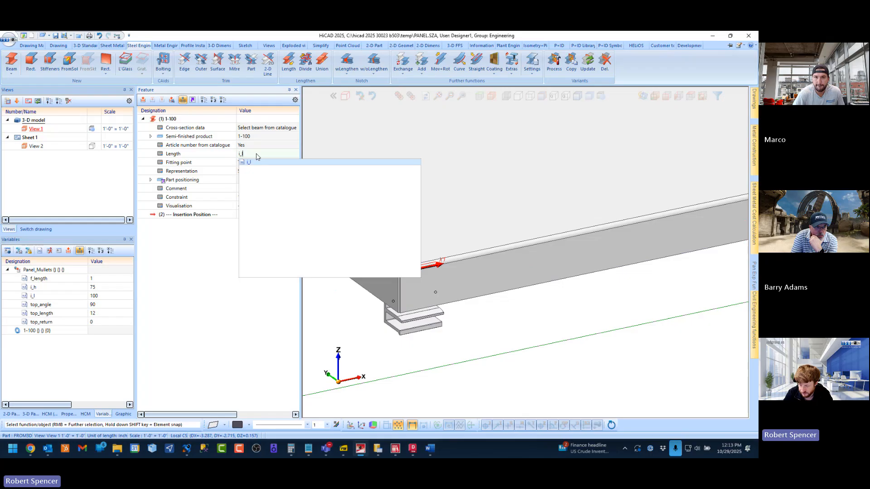
{"action": "key", "text": "Return"}
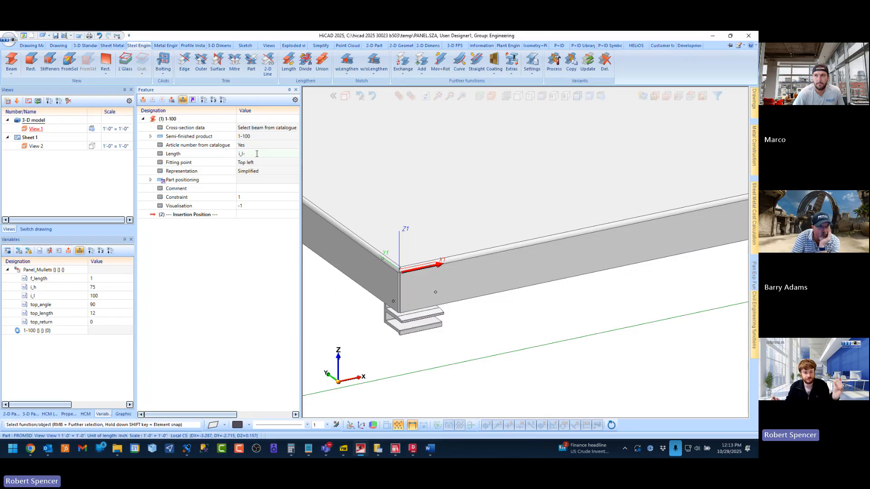
{"action": "key", "text": "Return"}
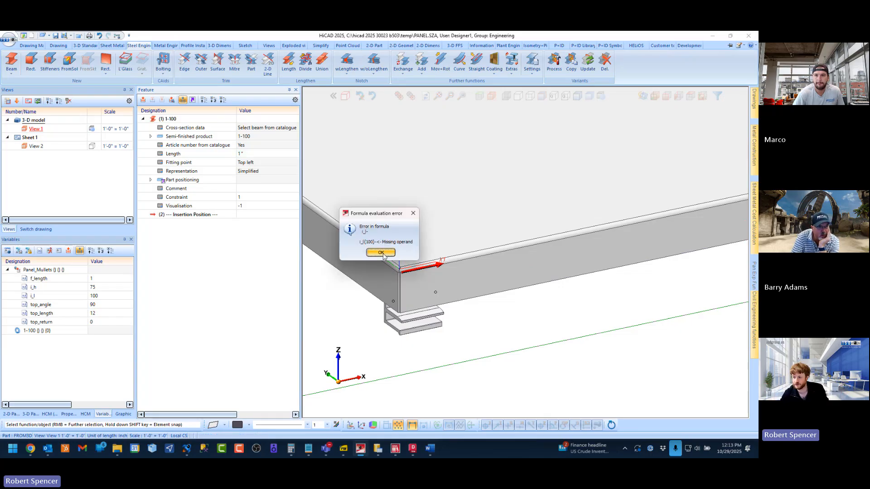
{"action": "left_click", "coordinate": [381, 252]}
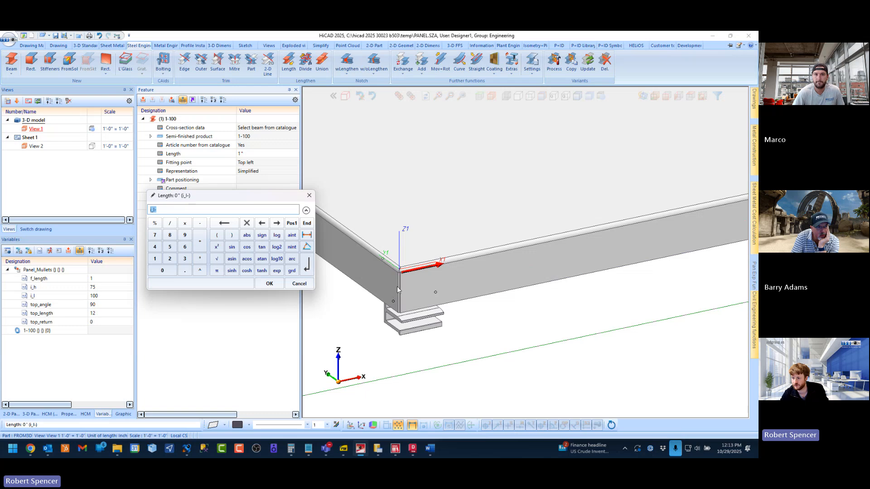
{"action": "left_click", "coordinate": [173, 211]}
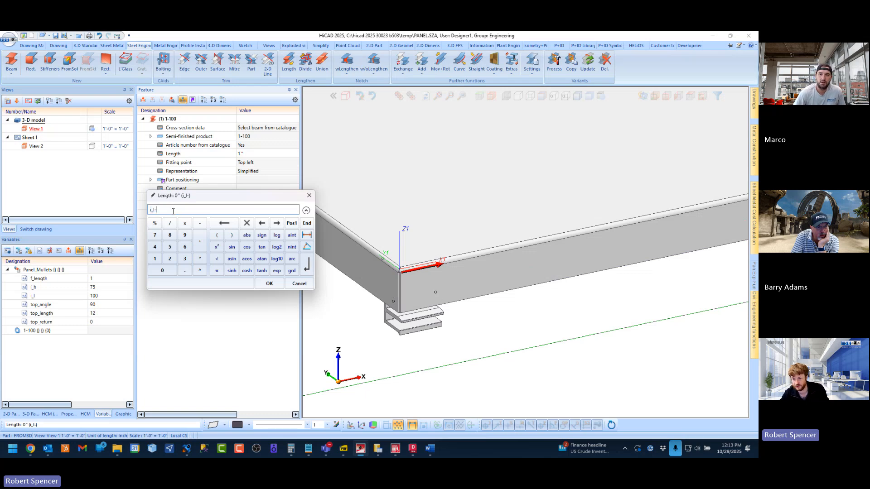
{"action": "type", "text": "8"}
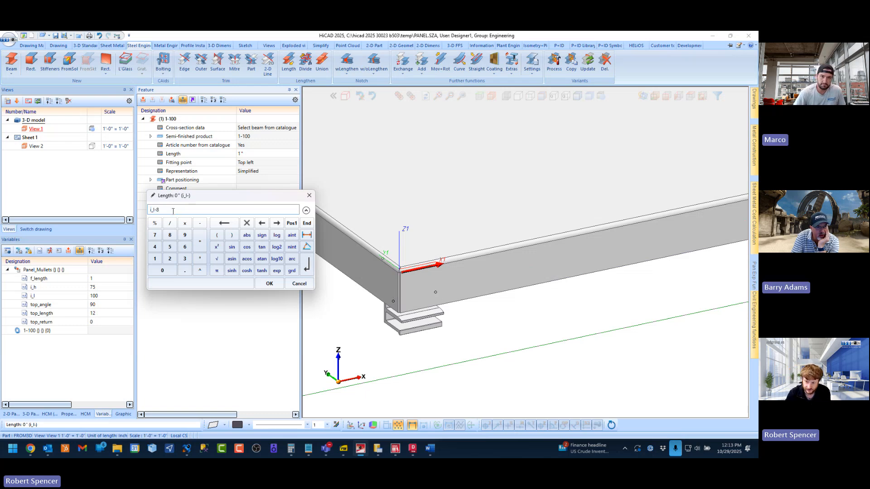
{"action": "type", "text": "mm"}
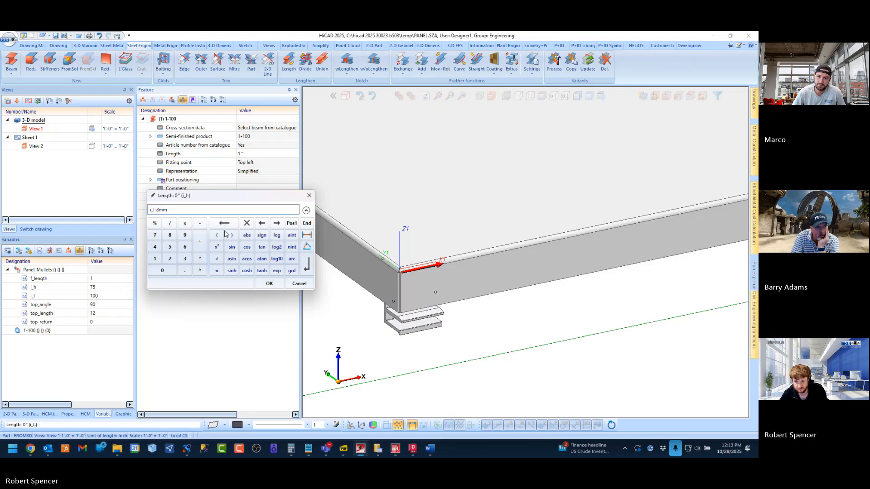
{"action": "left_click", "coordinate": [270, 283]}
Step: Change the I-100's length formula to i_l without a deduction
{"action": "scroll", "coordinate": [468, 273], "scroll_direction": "down", "scroll_amount": 5}
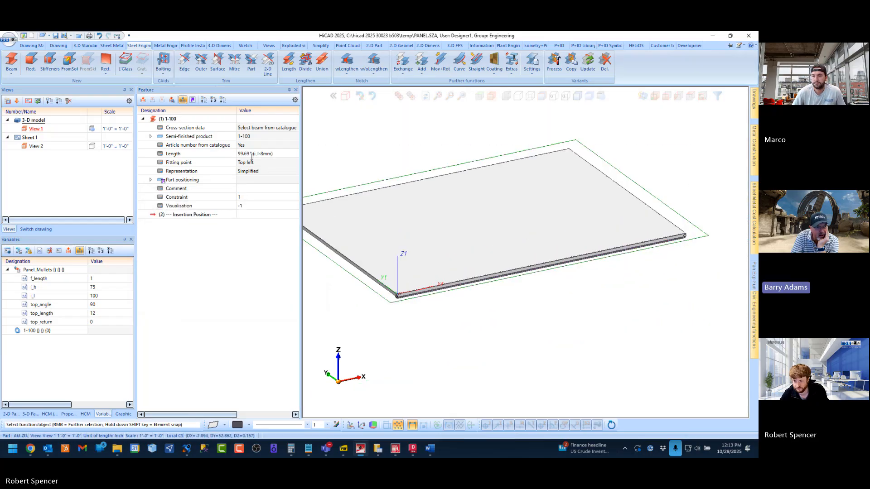
{"action": "left_click", "coordinate": [270, 154]}
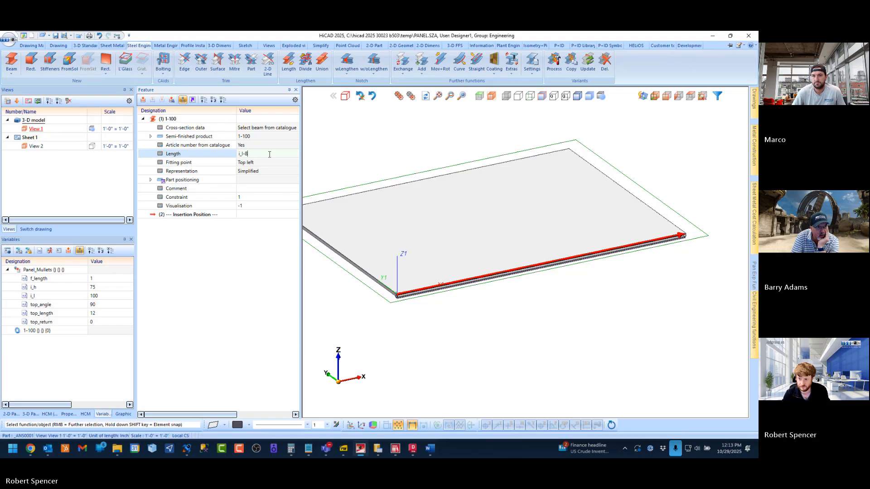
{"action": "key", "text": "BackSpace"}
{"action": "key", "text": "BackSpace"}
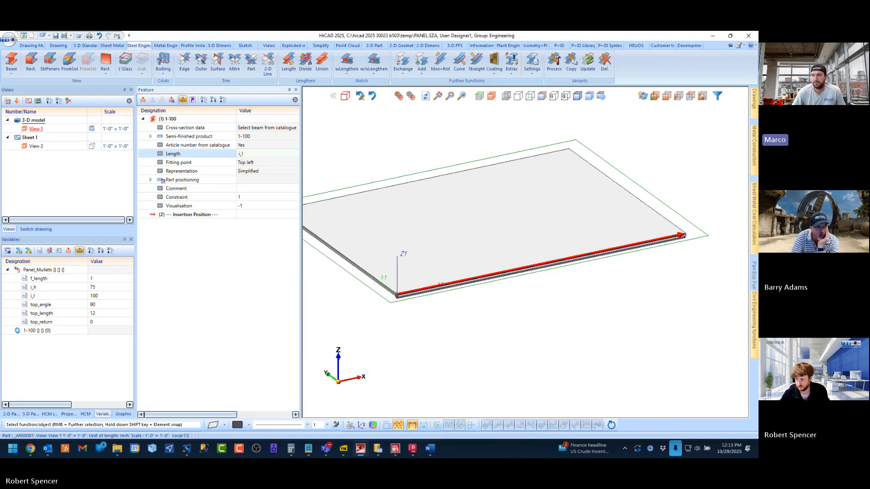
{"action": "key", "text": "Return"}
Step: Examine both ends of the I-100 against the panel's folded edges from outside and from below
{"action": "scroll", "coordinate": [644, 172], "scroll_direction": "up", "scroll_amount": 5}
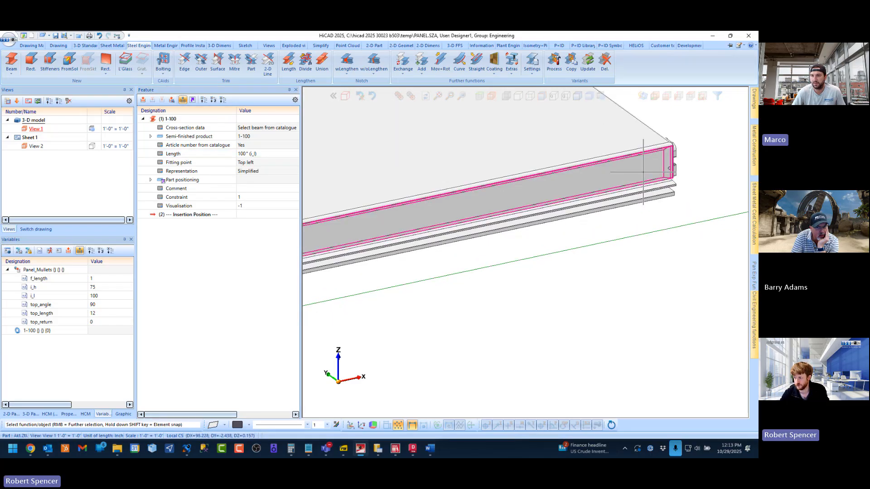
{"action": "scroll", "coordinate": [593, 179], "scroll_direction": "down", "scroll_amount": 3}
{"action": "scroll", "coordinate": [610, 183], "scroll_direction": "up", "scroll_amount": 3}
{"action": "middle_click_drag", "start_coordinate": [610, 183], "coordinate": [629, 196]}
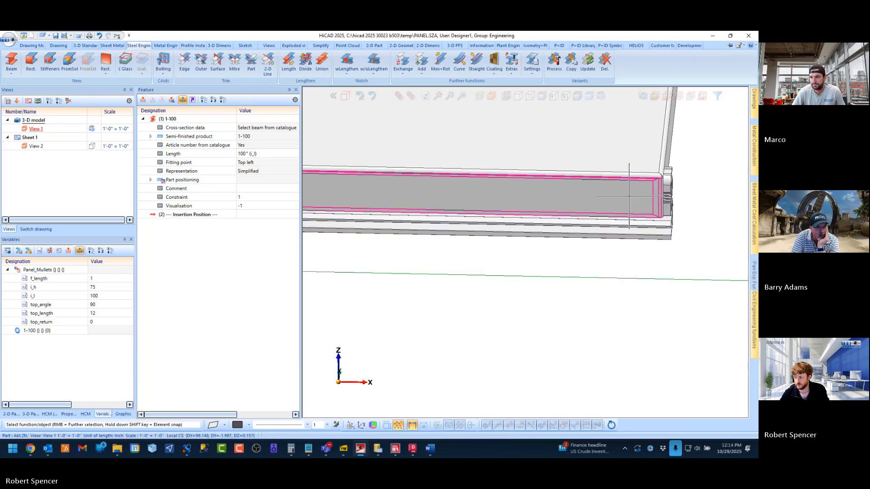
{"action": "scroll", "coordinate": [629, 196], "scroll_direction": "down", "scroll_amount": 3}
{"action": "scroll", "coordinate": [408, 231], "scroll_direction": "up", "scroll_amount": 5}
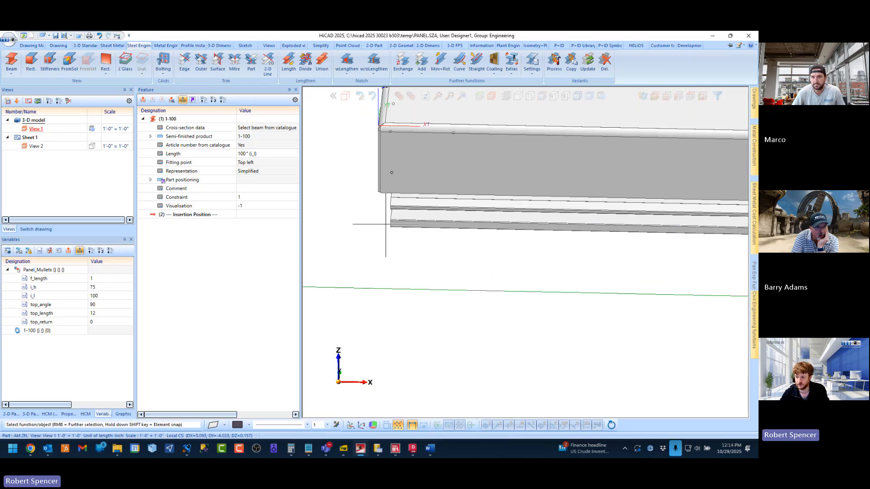
{"action": "middle_click_drag", "start_coordinate": [386, 224], "coordinate": [382, 198]}
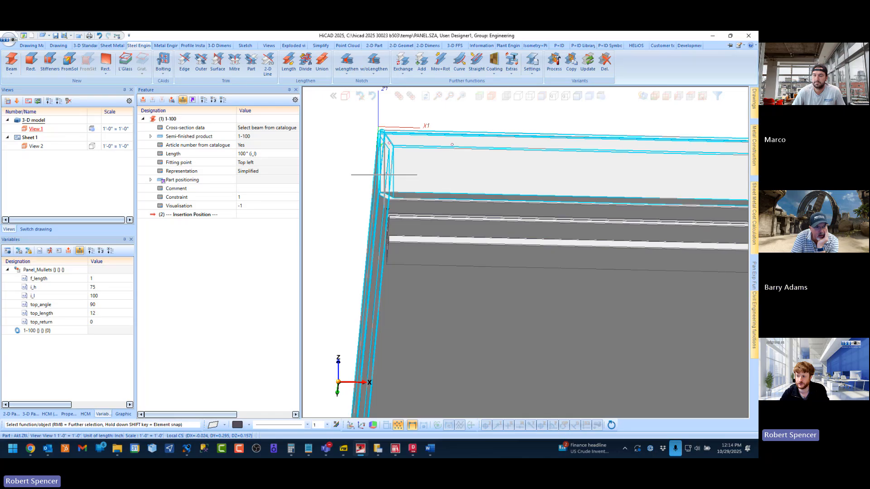
{"action": "scroll", "coordinate": [384, 174], "scroll_direction": "down", "scroll_amount": 5}
{"action": "scroll", "coordinate": [632, 204], "scroll_direction": "up", "scroll_amount": 5}
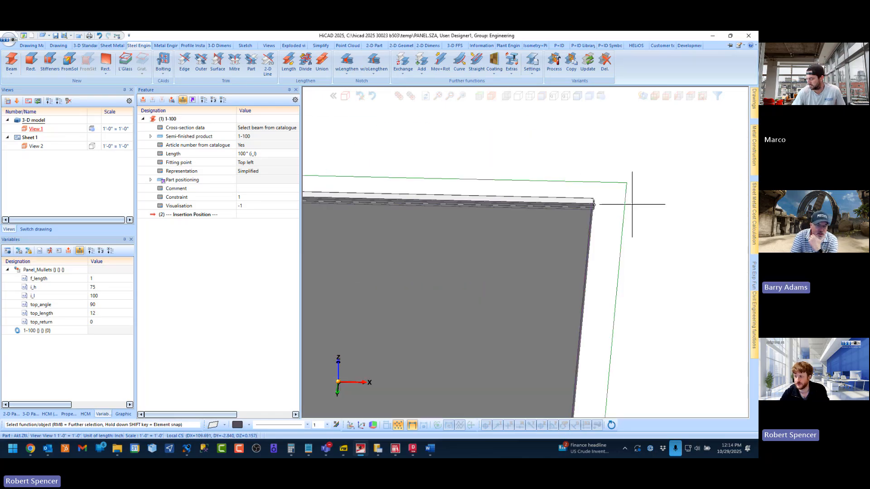
{"action": "scroll", "coordinate": [610, 202], "scroll_direction": "up", "scroll_amount": 5}
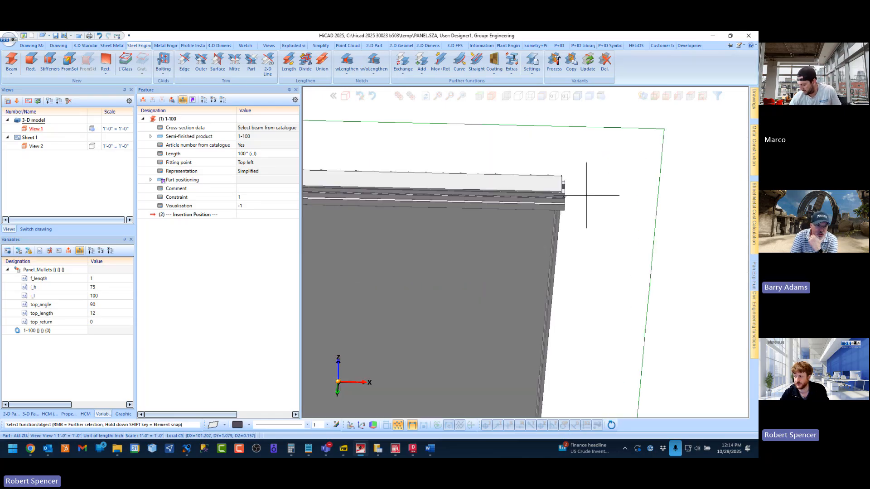
Step: Reduce the I-100's length by one sheet thickness with the formula i_l-4mm
{"action": "left_click", "coordinate": [280, 153]}
{"action": "type", "text": "-"}
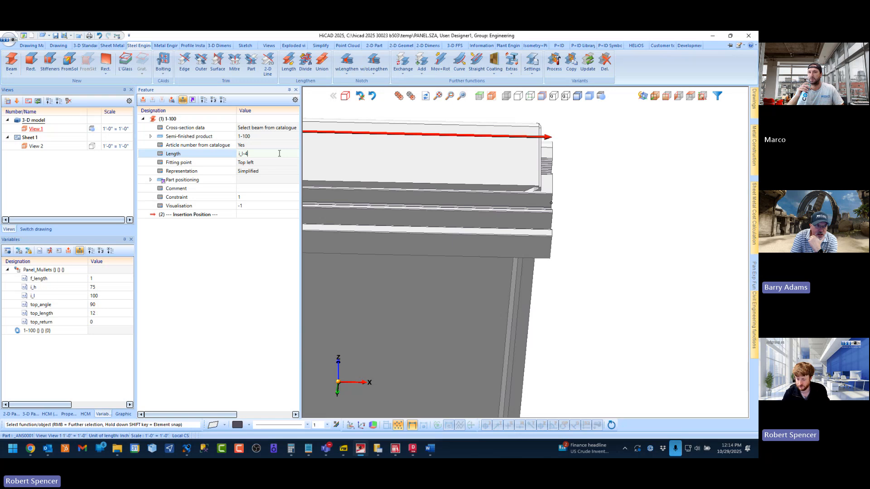
{"action": "type", "text": "4mm"}
{"action": "key", "text": "Return"}
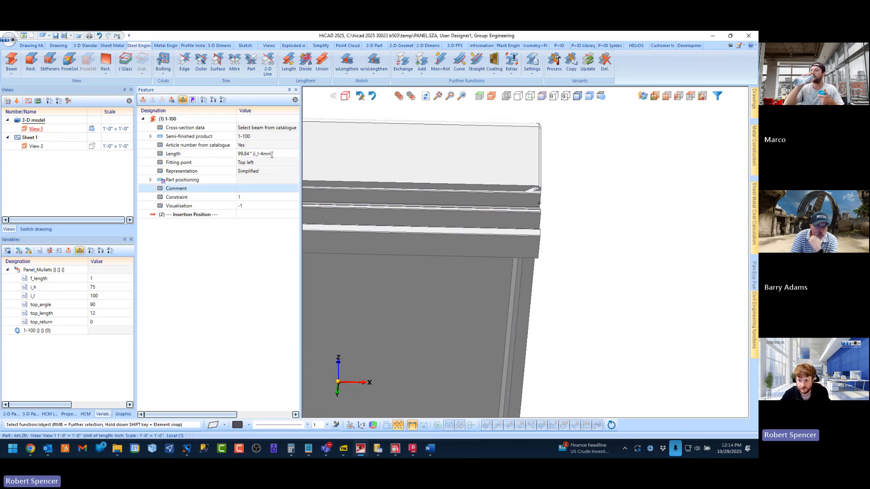
Step: Set the I-100's length formula to i_l-8mm to deduct the sheet thickness at both ends
{"action": "left_click", "coordinate": [272, 155]}
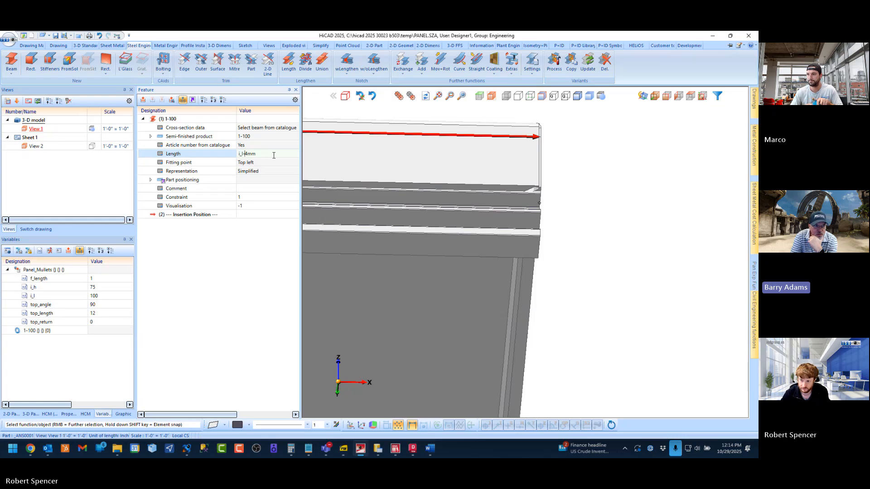
{"action": "type", "text": "8"}
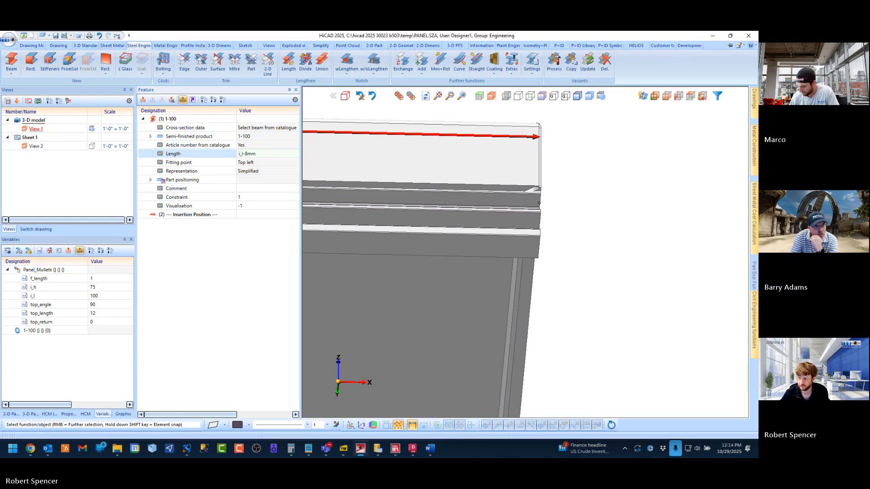
{"action": "key", "text": "Return"}
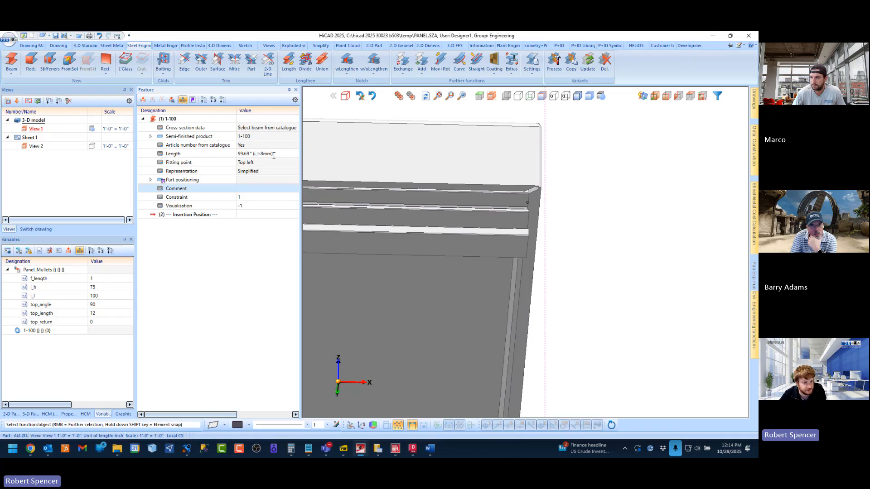
Step: Show the panel corner at the I-100's start from above and select the ALUCOBOND Plus sheet to list its features
{"action": "scroll", "coordinate": [552, 247], "scroll_direction": "down", "scroll_amount": 10}
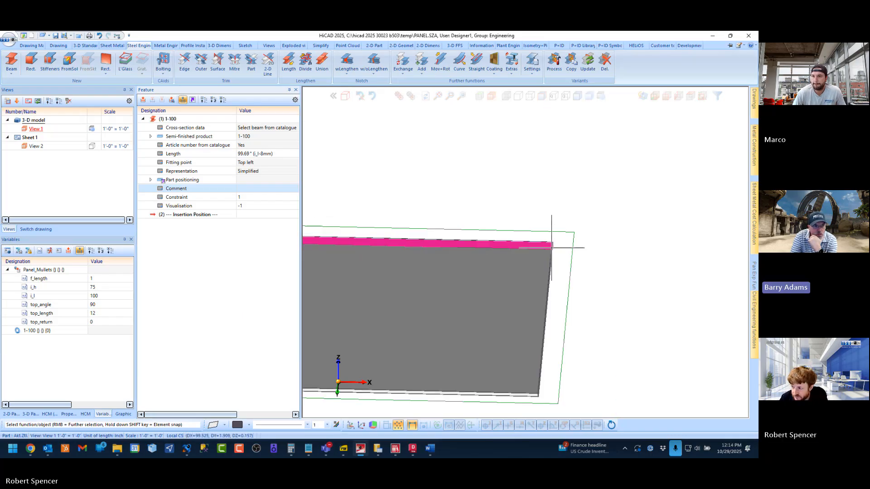
{"action": "left_click", "coordinate": [655, 96]}
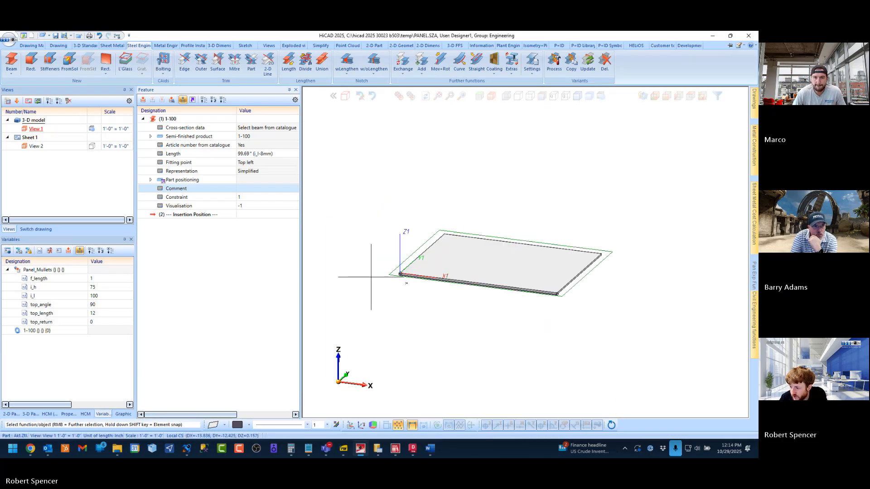
{"action": "scroll", "coordinate": [402, 272], "scroll_direction": "up", "scroll_amount": 9}
{"action": "middle_click_drag", "start_coordinate": [436, 293], "coordinate": [478, 293]}
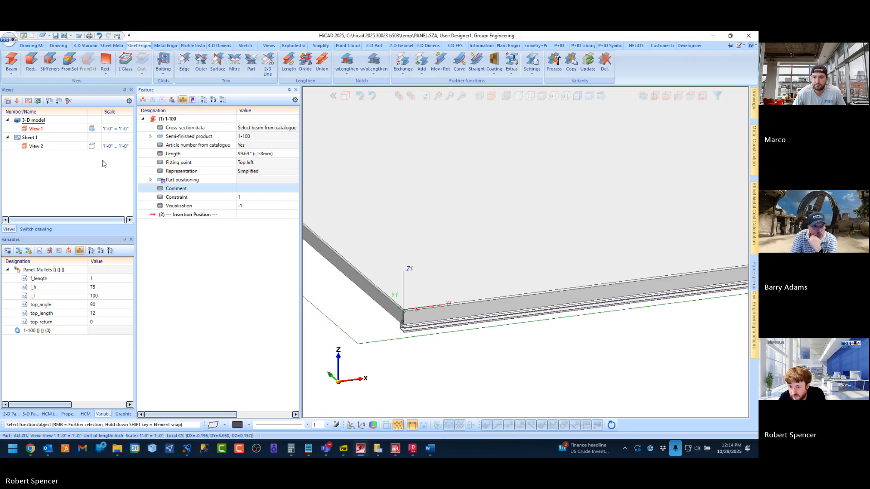
{"action": "left_click", "coordinate": [30, 414]}
{"action": "left_click", "coordinate": [64, 289]}
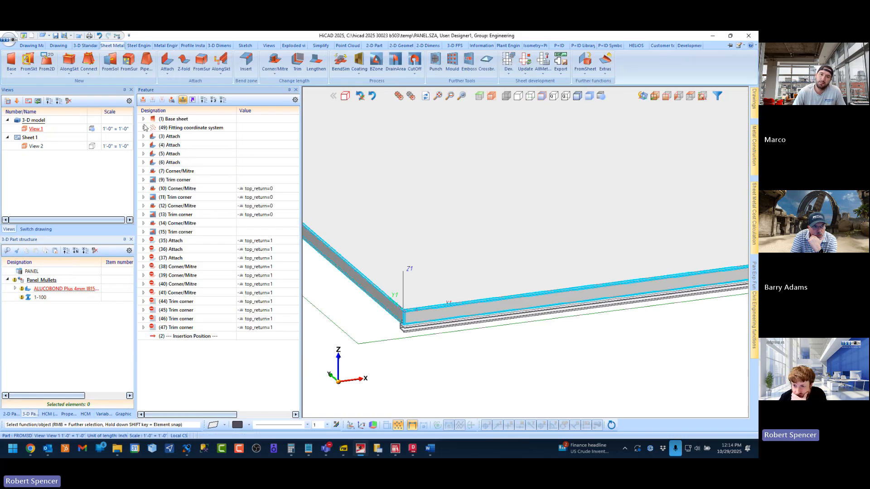
Step: Examine the x, y and z coordinate formulas of all three points in the panel's fitting coordinate system
{"action": "left_click", "coordinate": [144, 127]}
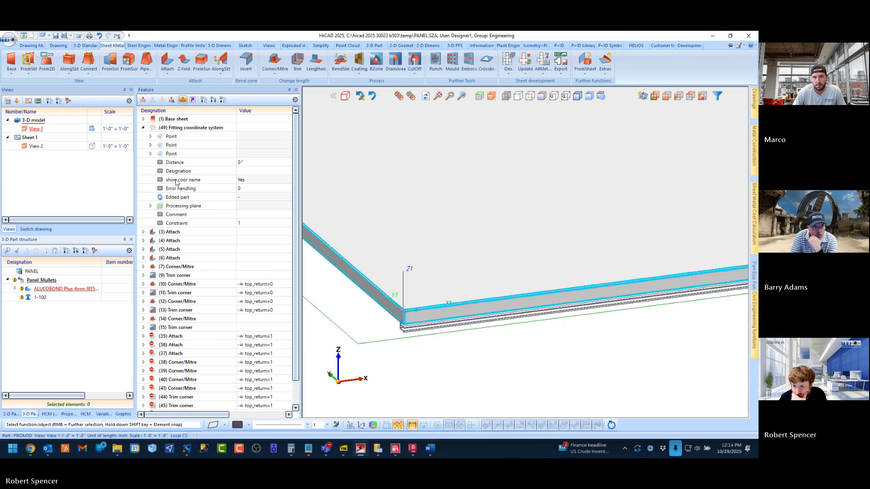
{"action": "left_click", "coordinate": [150, 137]}
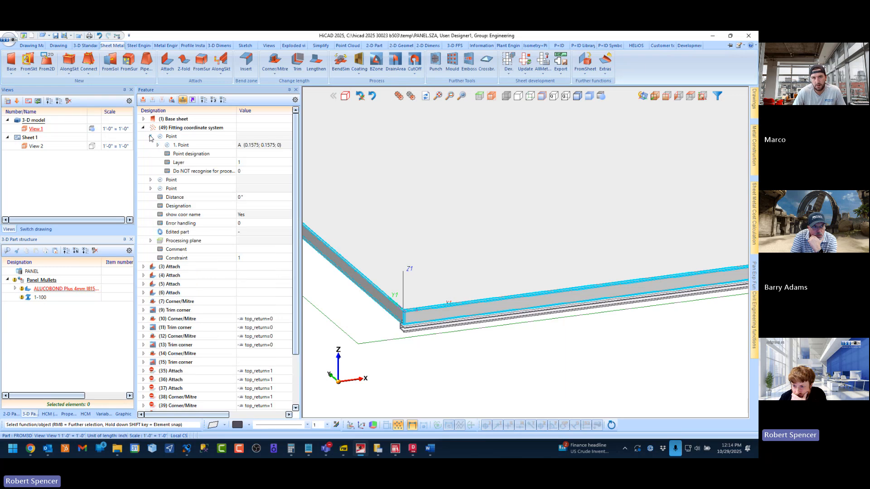
{"action": "left_click", "coordinate": [150, 181]}
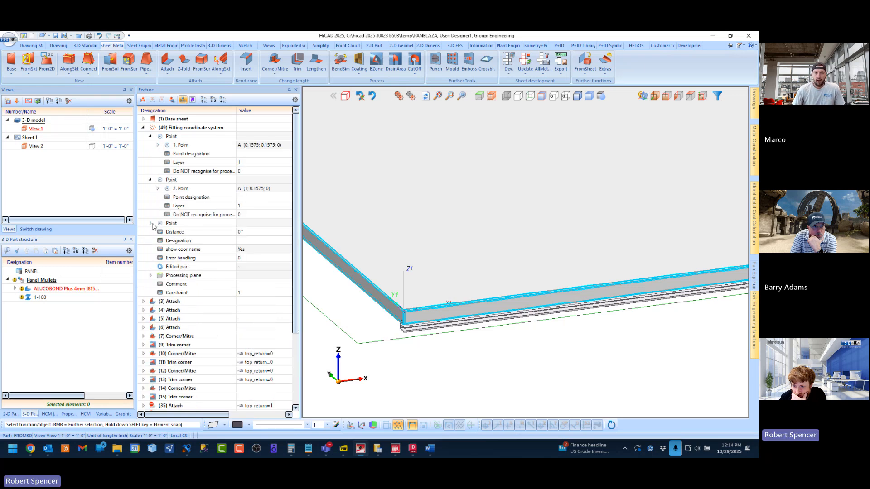
{"action": "left_click", "coordinate": [150, 223]}
{"action": "left_click", "coordinate": [158, 145]}
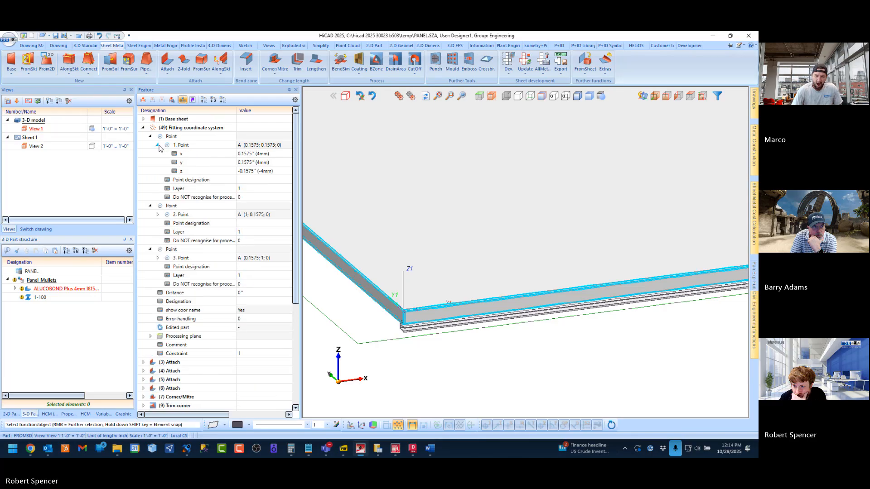
{"action": "left_click", "coordinate": [158, 214]}
{"action": "left_click", "coordinate": [157, 284]}
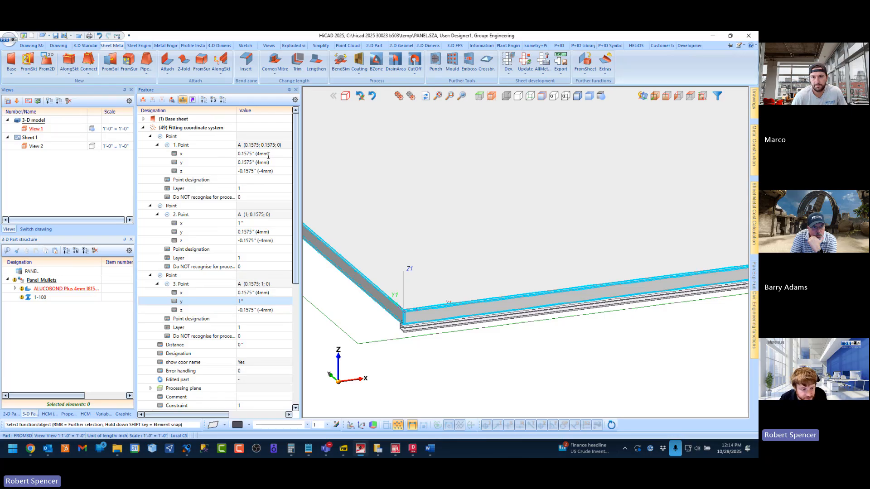
{"action": "left_click", "coordinate": [268, 154]}
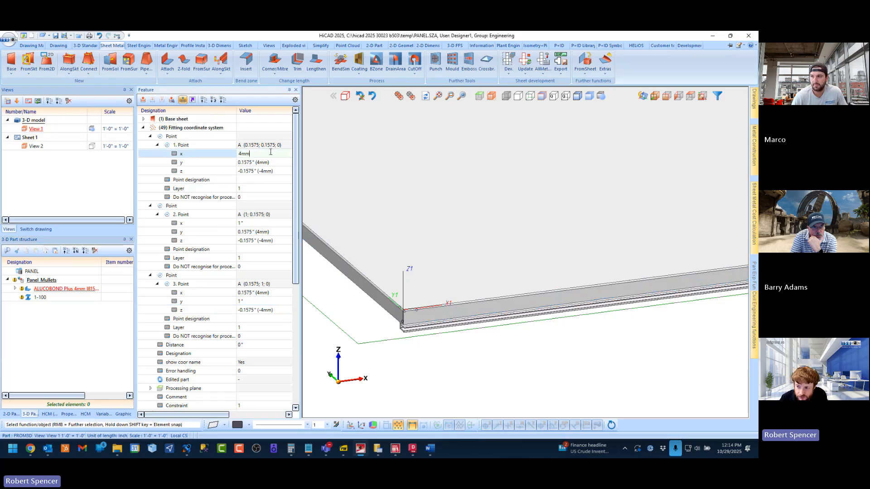
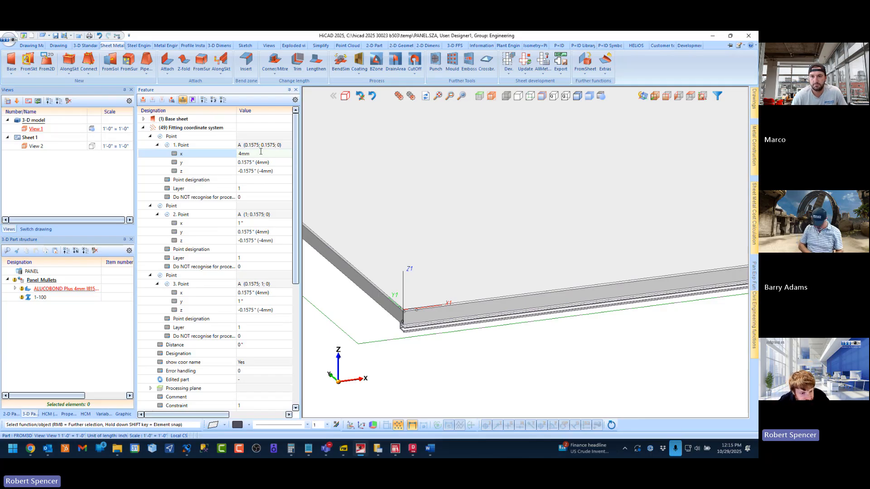
Step: Highlight the fitting coordinate system in the model and examine its origin at the panel corner beside the I-100
{"action": "left_click", "coordinate": [188, 129]}
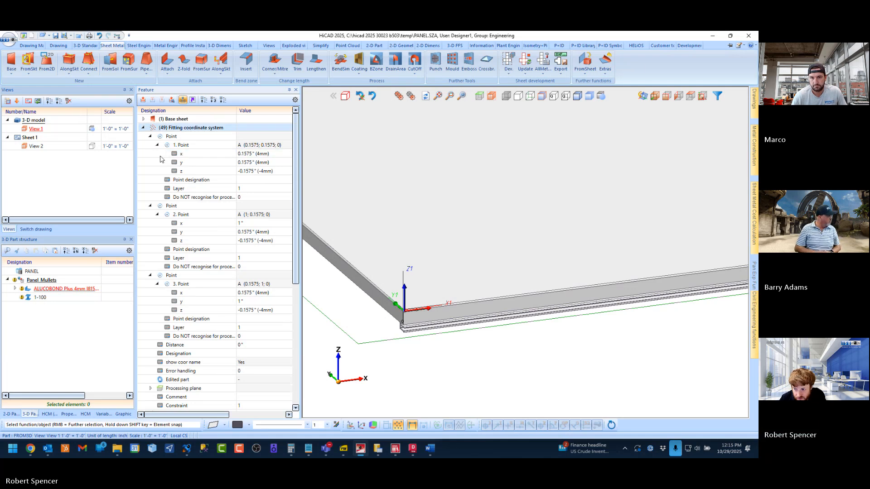
{"action": "scroll", "coordinate": [386, 311], "scroll_direction": "down", "scroll_amount": 3}
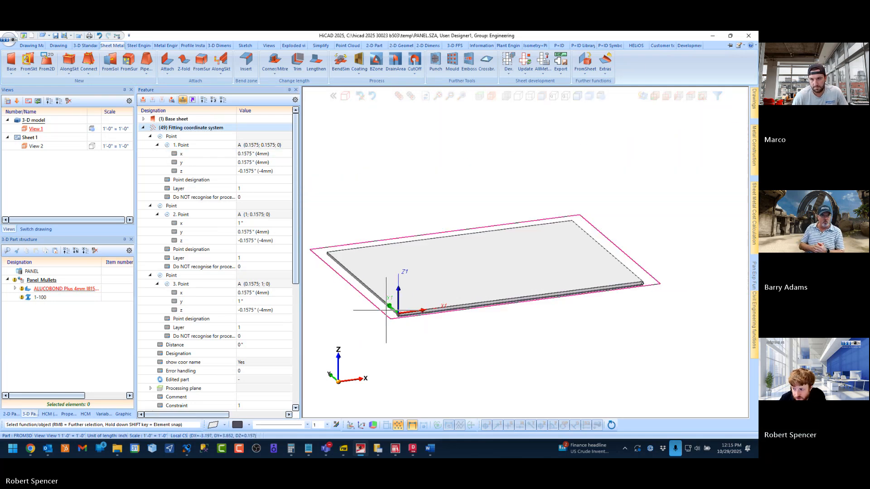
{"action": "scroll", "coordinate": [386, 310], "scroll_direction": "down", "scroll_amount": 2}
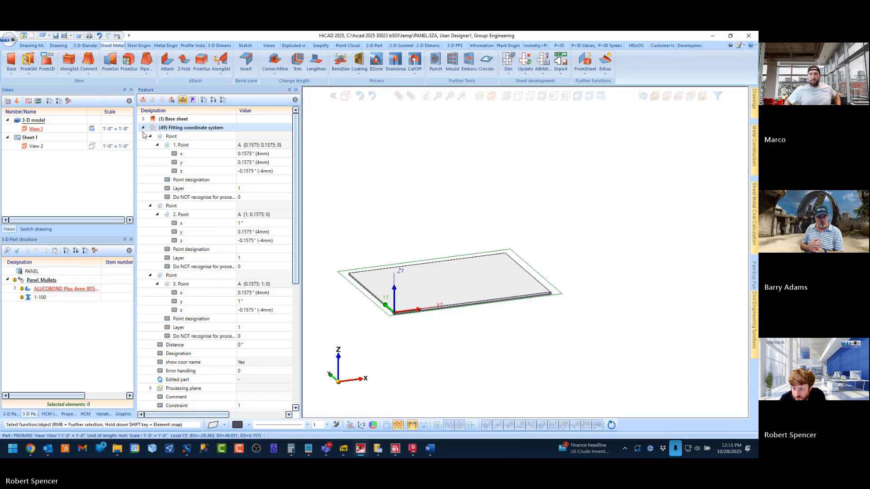
{"action": "scroll", "coordinate": [387, 321], "scroll_direction": "up", "scroll_amount": 2}
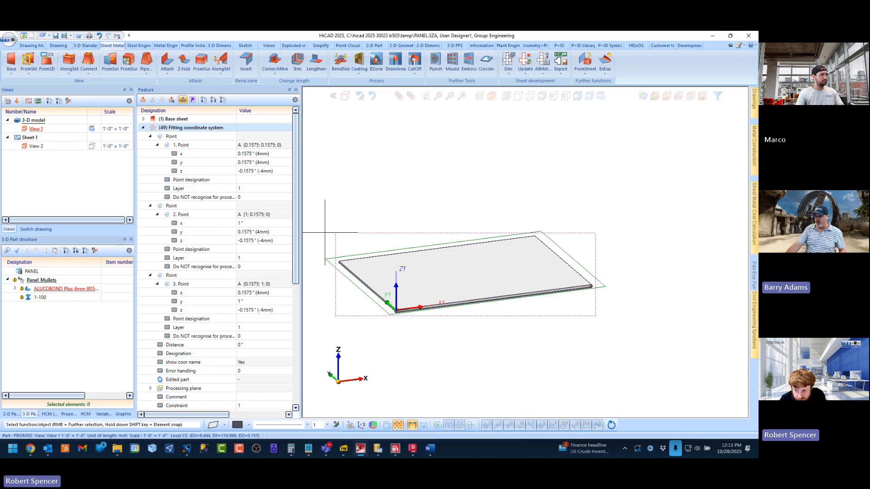
{"action": "scroll", "coordinate": [405, 304], "scroll_direction": "up", "scroll_amount": 3}
{"action": "scroll", "coordinate": [404, 304], "scroll_direction": "up", "scroll_amount": 2}
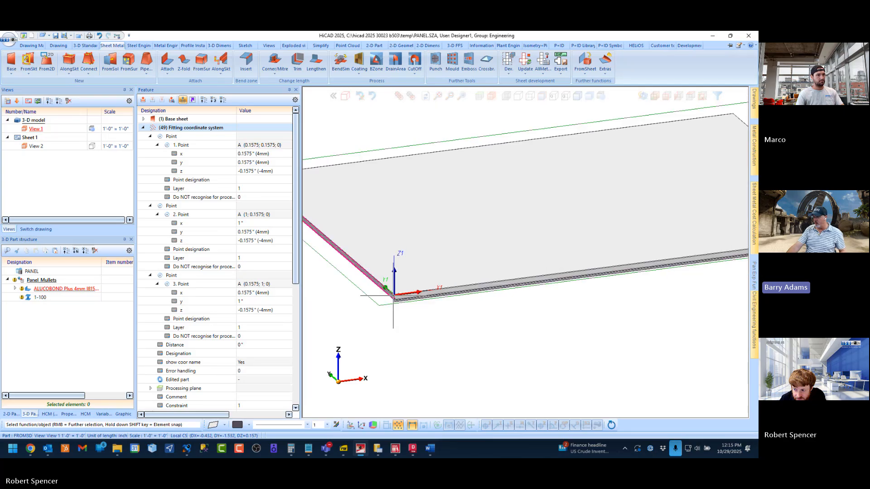
{"action": "scroll", "coordinate": [390, 294], "scroll_direction": "up", "scroll_amount": 2}
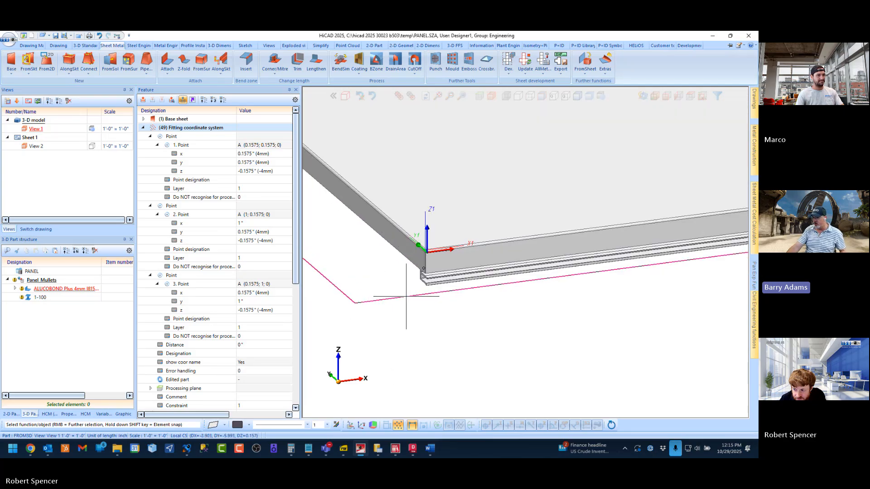
Step: Switch to the Word notes and add an empty top-level bullet below the line on clearing point designation numbers
{"action": "left_click", "coordinate": [429, 448]}
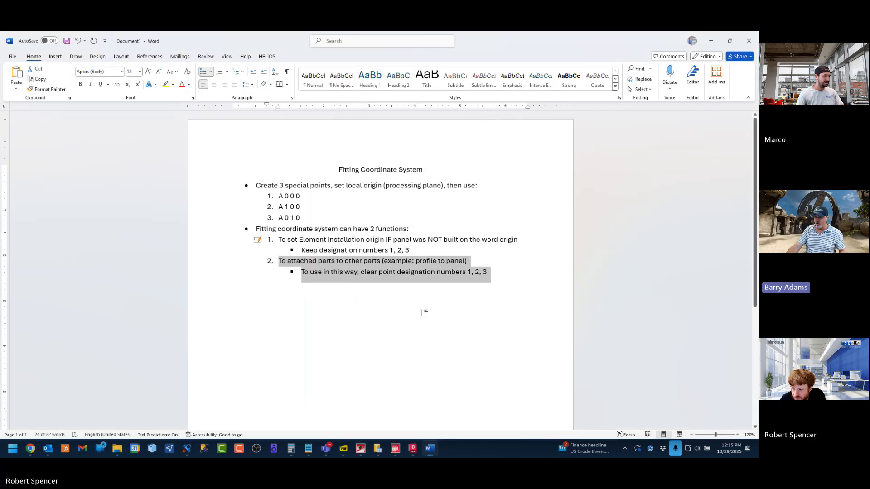
{"action": "left_click", "coordinate": [377, 273]}
{"action": "left_click", "coordinate": [498, 267]}
{"action": "key", "text": "Return"}
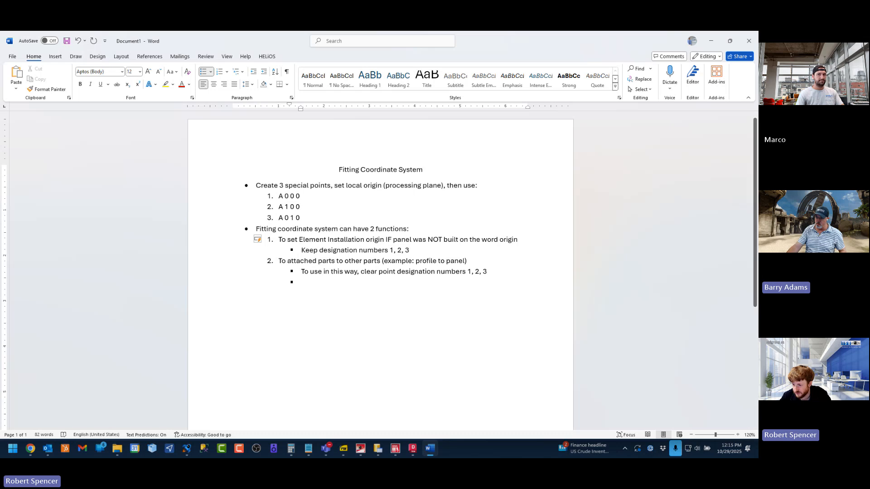
{"action": "key", "text": "shift+Tab"}
{"action": "key", "text": "shift+Tab"}
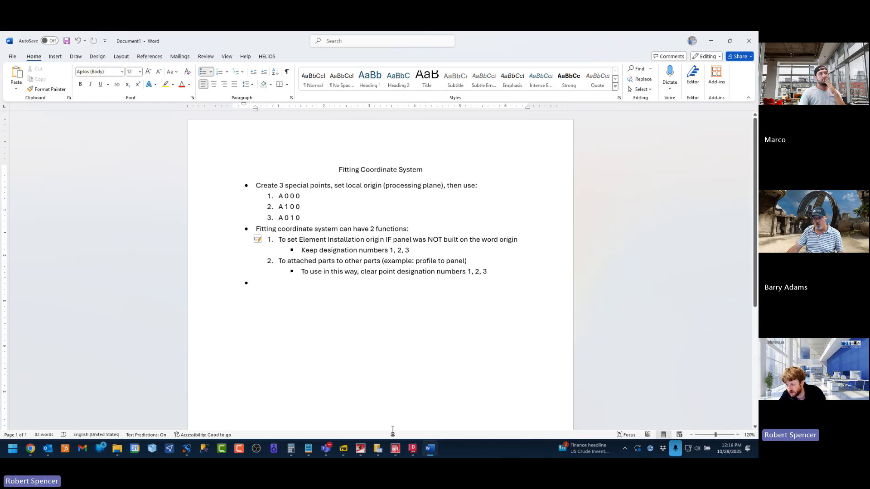
Step: Return to HiCAD and recalculate the panel only up to its first Attach feature, directly after the fitting coordinate system
{"action": "left_click", "coordinate": [360, 448]}
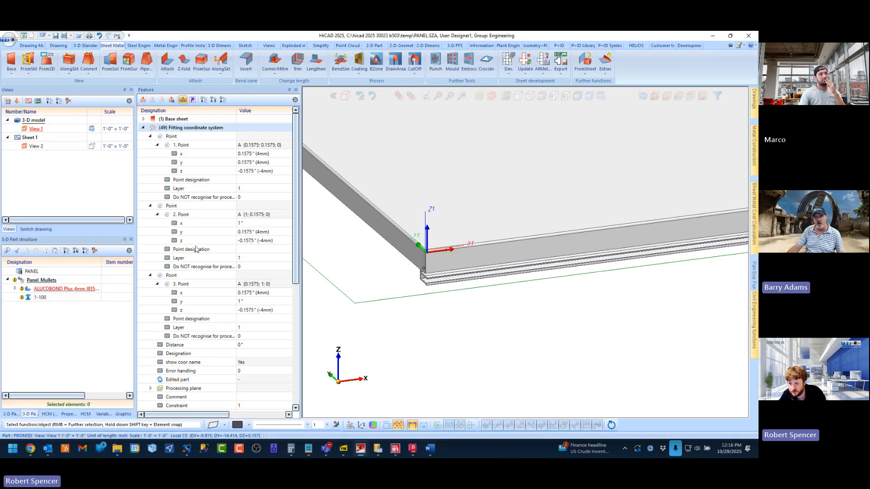
{"action": "left_click", "coordinate": [143, 128]}
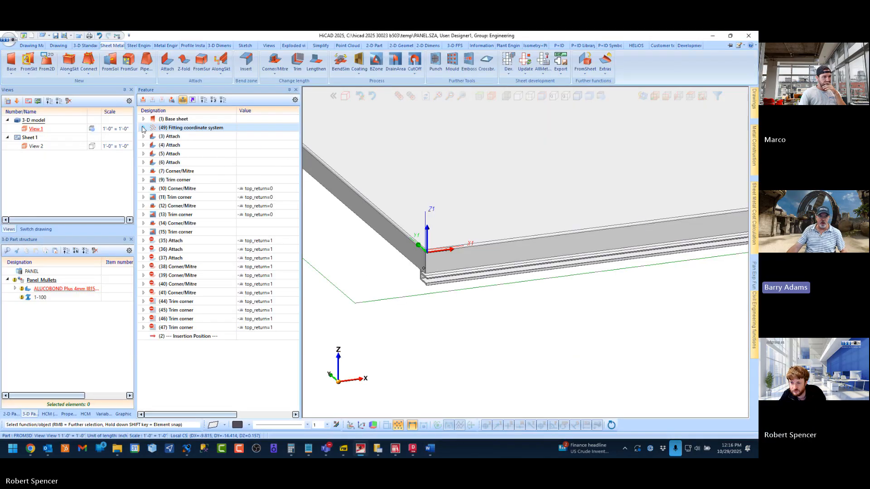
{"action": "right_click", "coordinate": [170, 136]}
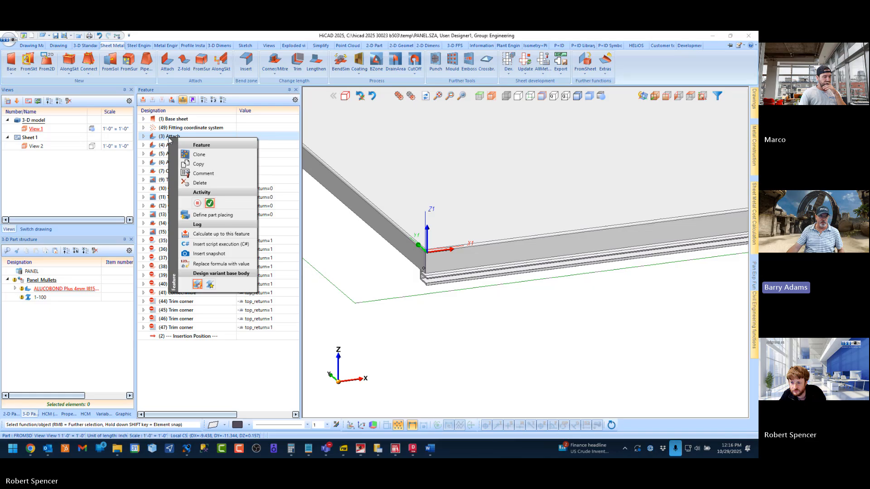
{"action": "left_click", "coordinate": [226, 234]}
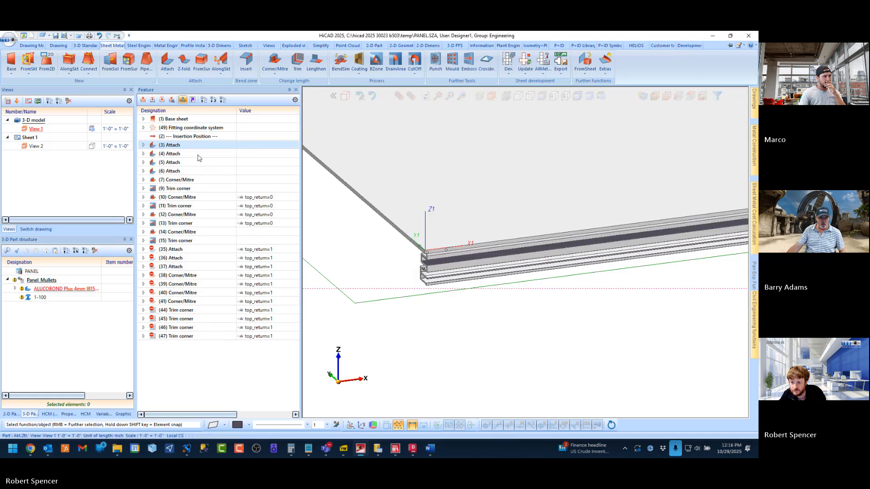
{"action": "left_click", "coordinate": [186, 129]}
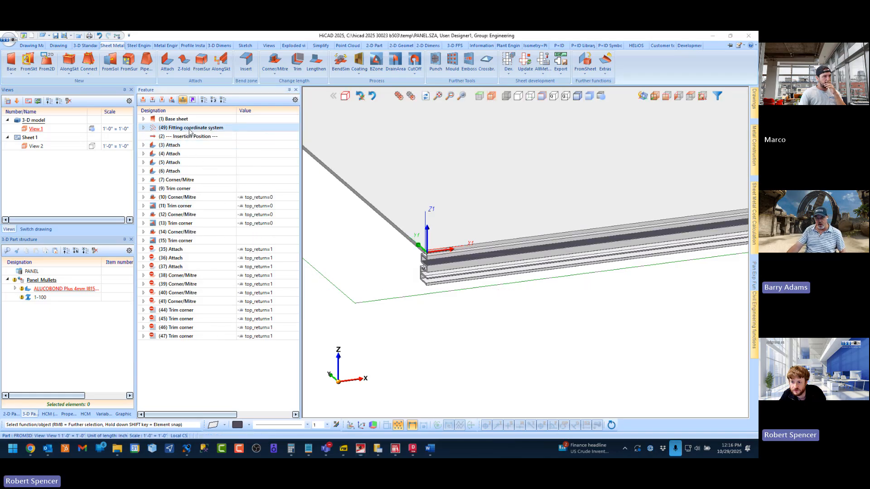
{"action": "right_click", "coordinate": [186, 129]}
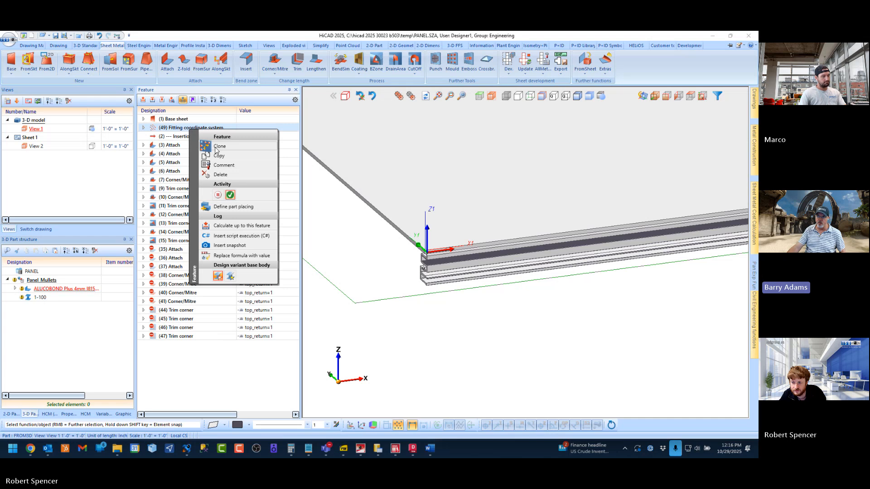
{"action": "left_click", "coordinate": [215, 149]}
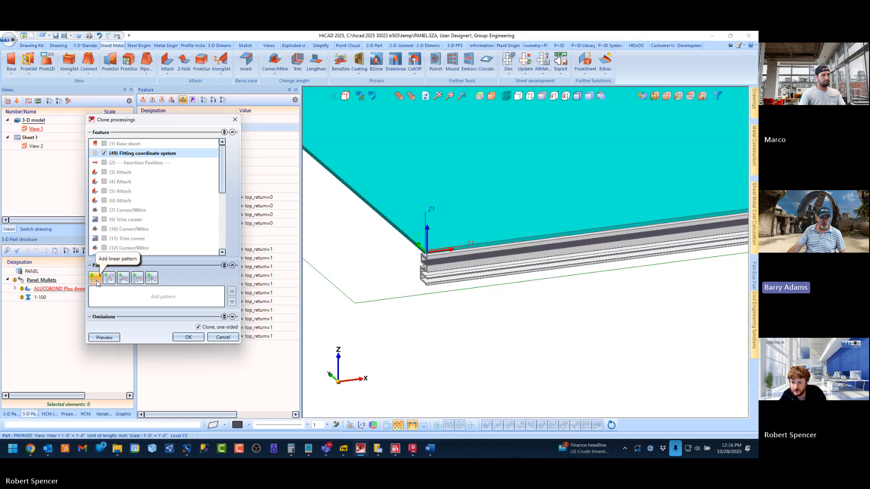
{"action": "left_click_drag", "start_coordinate": [122, 122], "coordinate": [144, 139]}
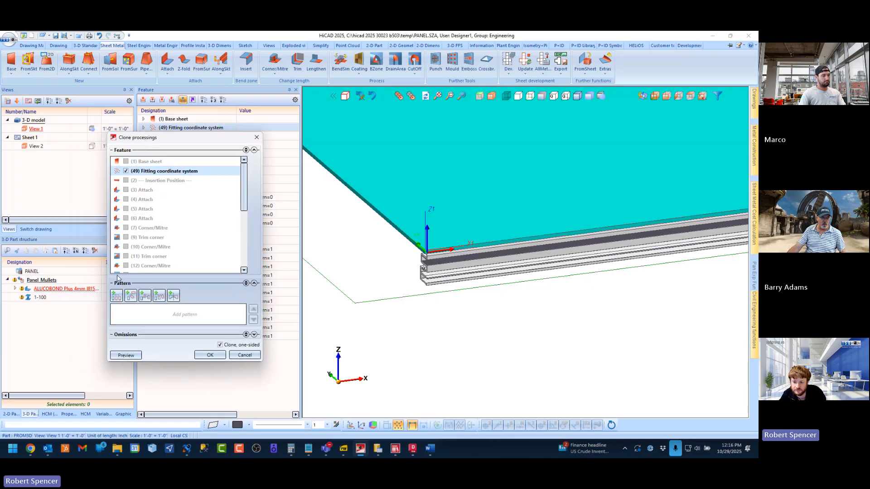
{"action": "left_click", "coordinate": [244, 357]}
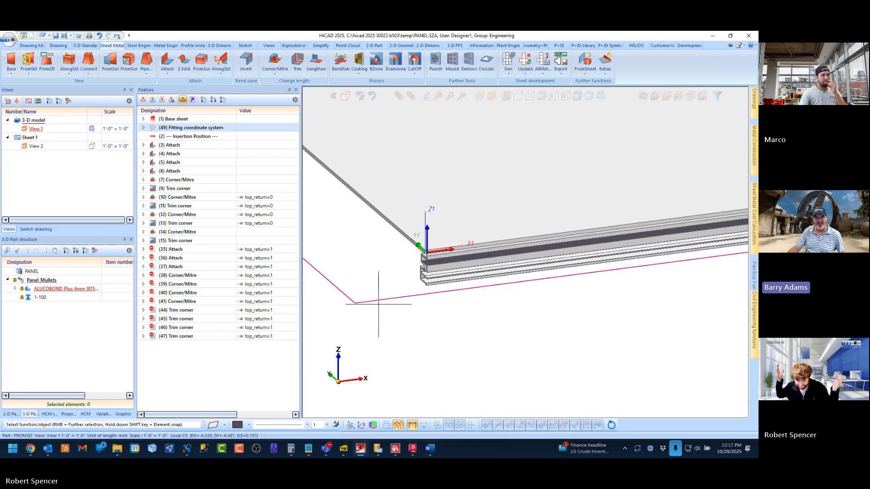
{"action": "scroll", "coordinate": [423, 294], "scroll_direction": "down", "scroll_amount": 5}
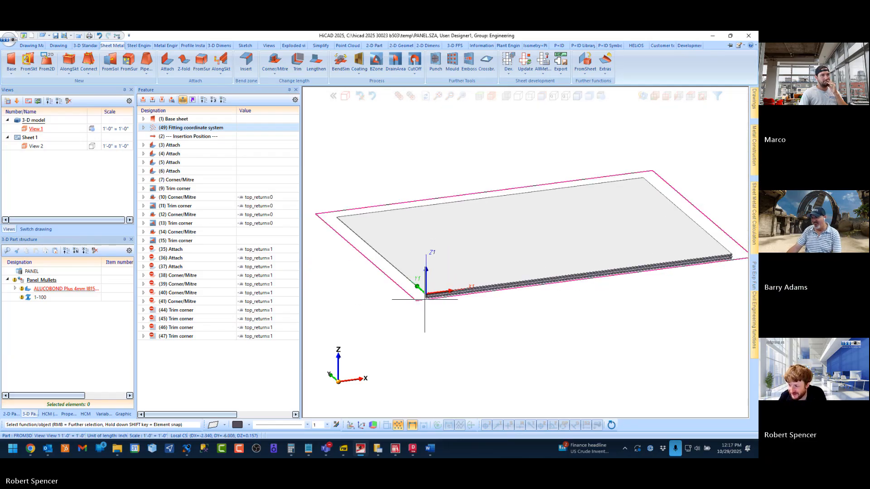
{"action": "scroll", "coordinate": [425, 299], "scroll_direction": "up", "scroll_amount": 5}
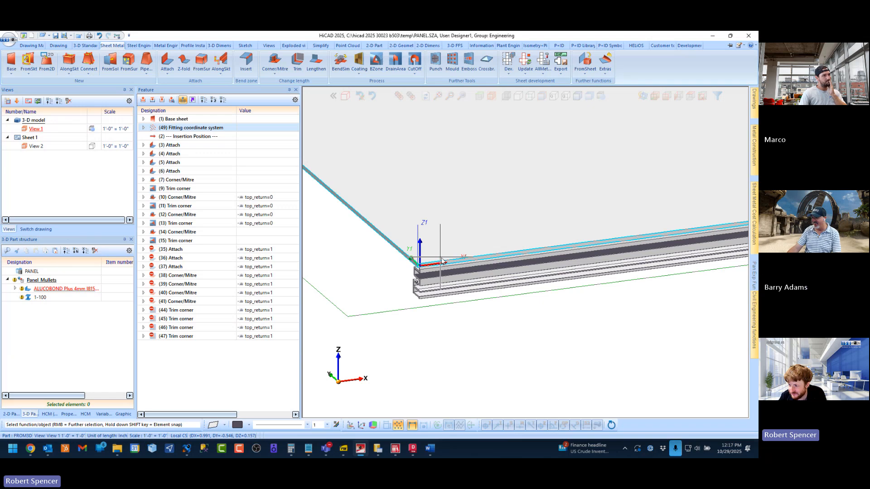
{"action": "scroll", "coordinate": [444, 263], "scroll_direction": "down", "scroll_amount": 1}
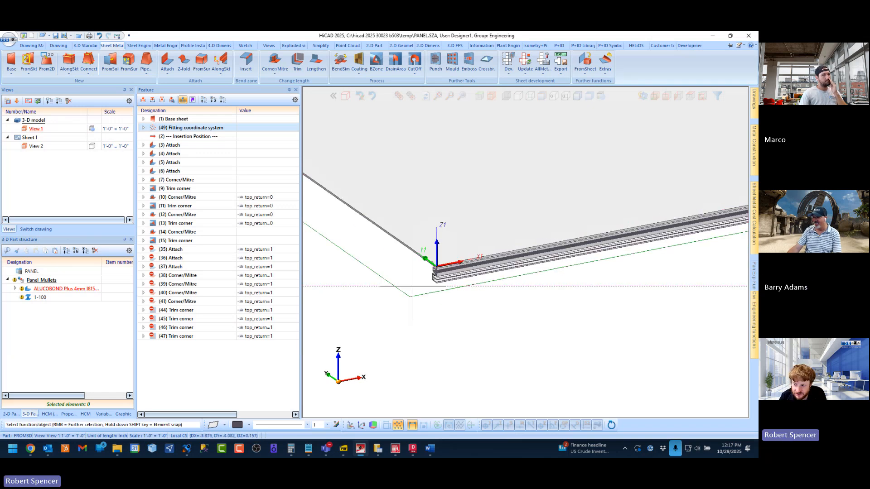
{"action": "scroll", "coordinate": [422, 288], "scroll_direction": "up", "scroll_amount": 2}
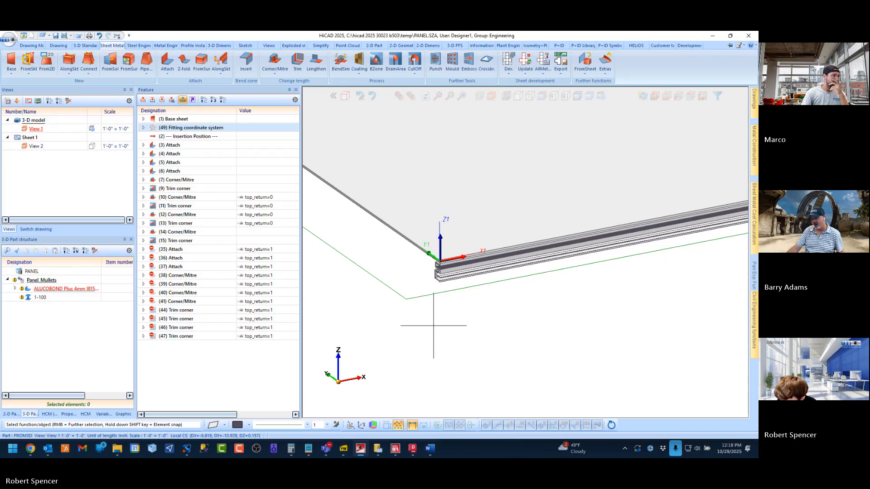
{"action": "scroll", "coordinate": [435, 326], "scroll_direction": "down", "scroll_amount": 2}
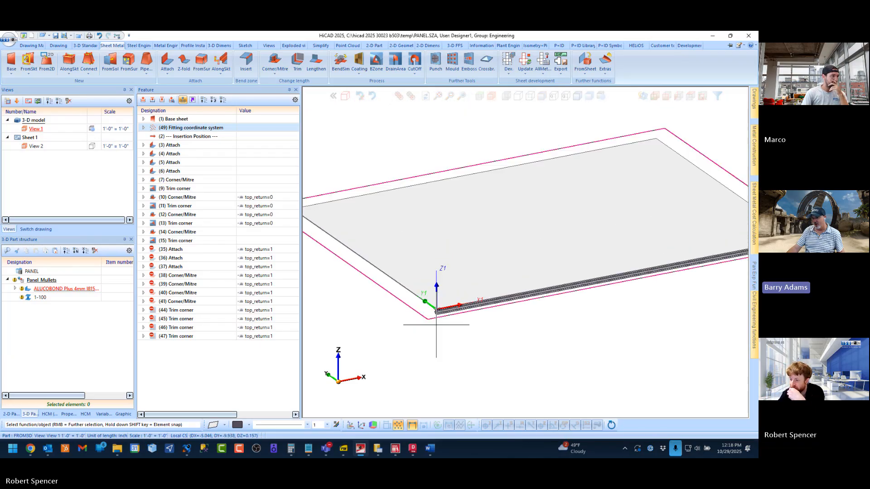
{"action": "left_click", "coordinate": [430, 449]}
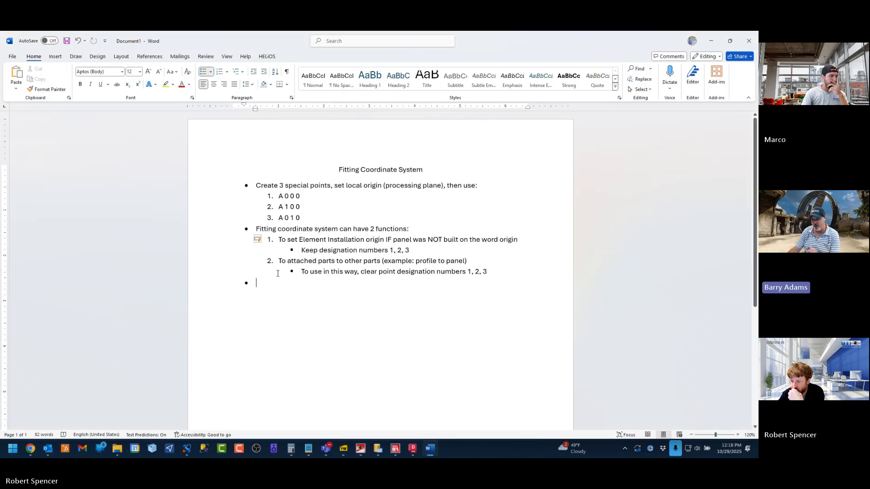
{"action": "left_click", "coordinate": [360, 448]}
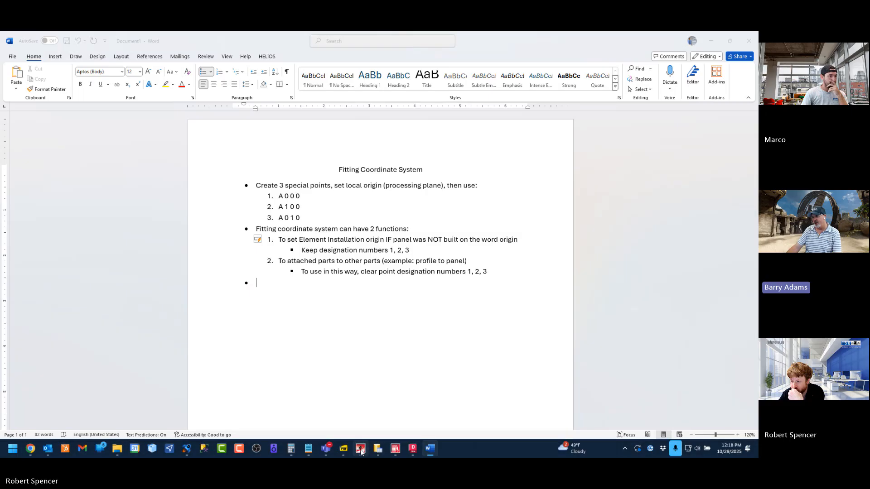
{"action": "scroll", "coordinate": [431, 299], "scroll_direction": "up", "scroll_amount": 3}
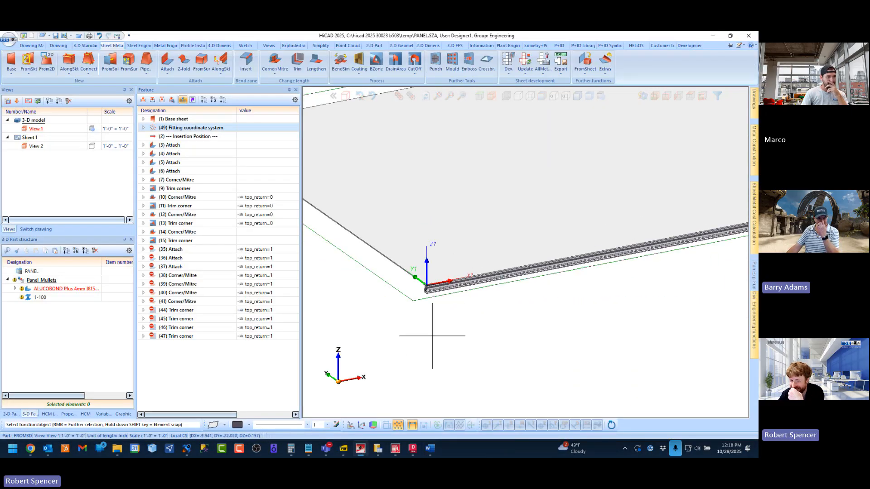
{"action": "scroll", "coordinate": [397, 301], "scroll_direction": "down", "scroll_amount": 5}
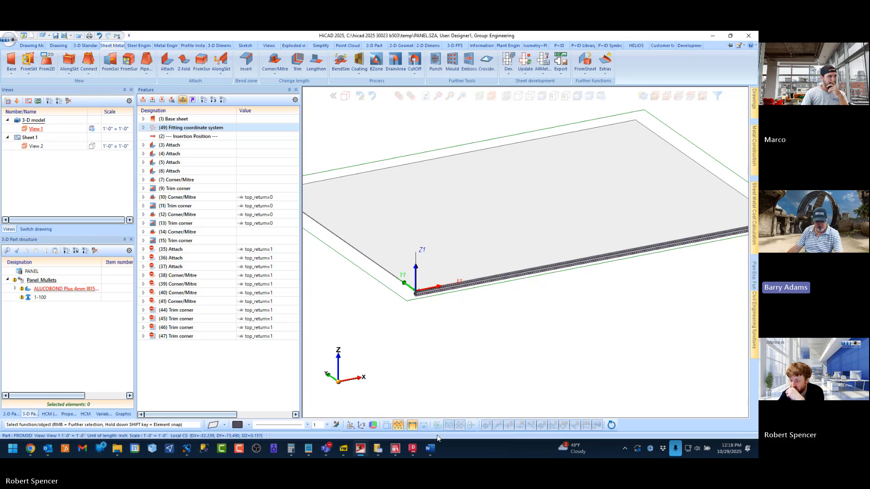
Step: Switch to the Word notes and write "Clear designation numbers for part positioning use" in the empty last bullet
{"action": "left_click", "coordinate": [430, 449]}
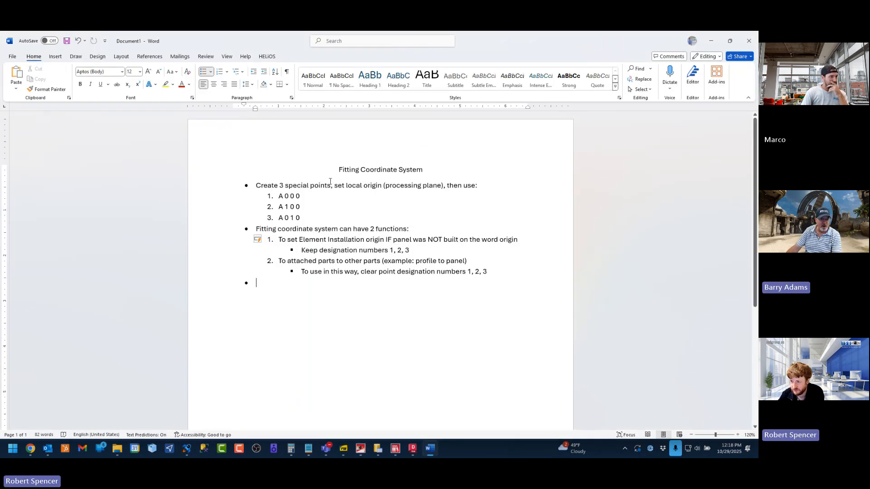
{"action": "left_click_drag", "start_coordinate": [338, 170], "coordinate": [517, 271]}
{"action": "left_click", "coordinate": [517, 272]}
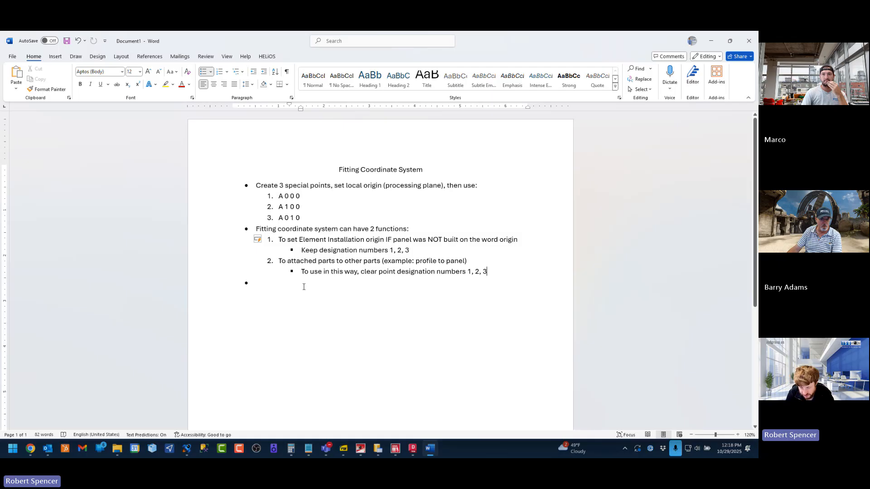
{"action": "type", "text": "C"}
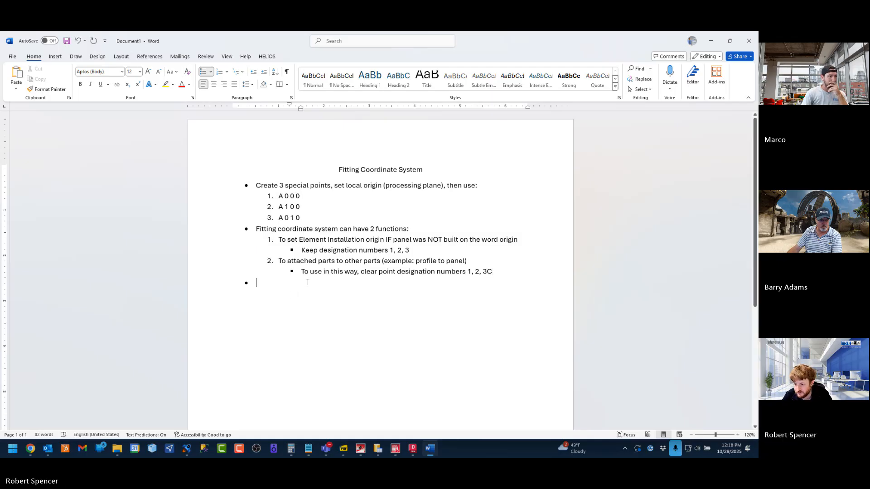
{"action": "type", "text": "Clear de"}
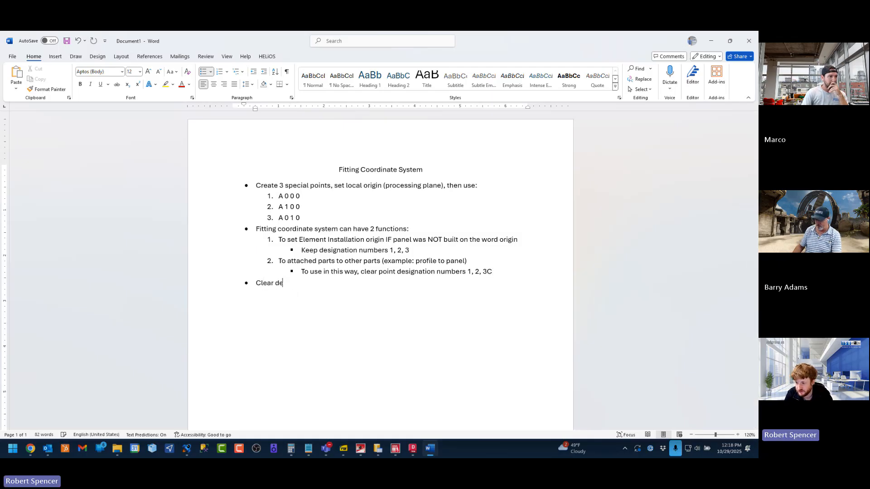
{"action": "type", "text": "signation"}
{"action": "key", "text": "Tab"}
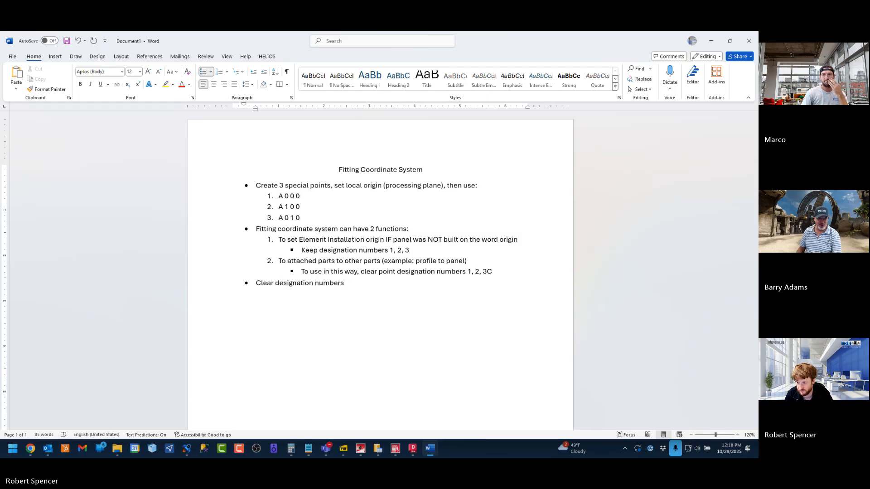
{"action": "type", "text": "for part po"}
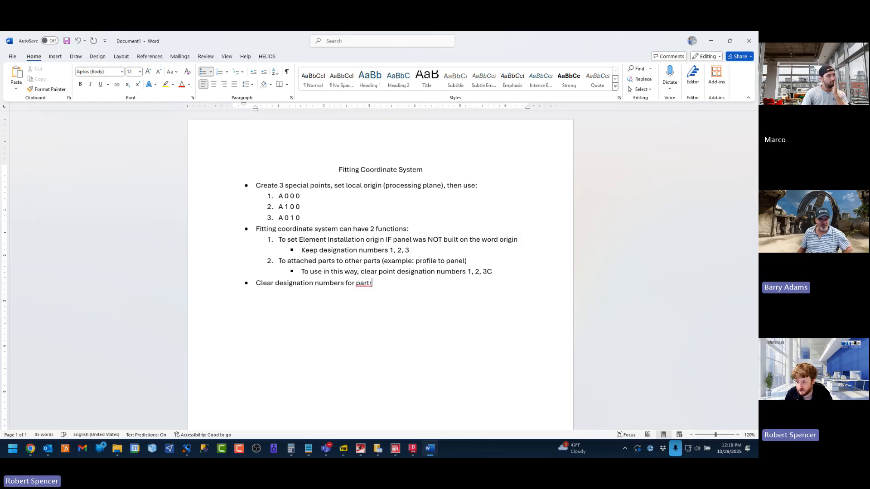
{"action": "type", "text": "sitio"}
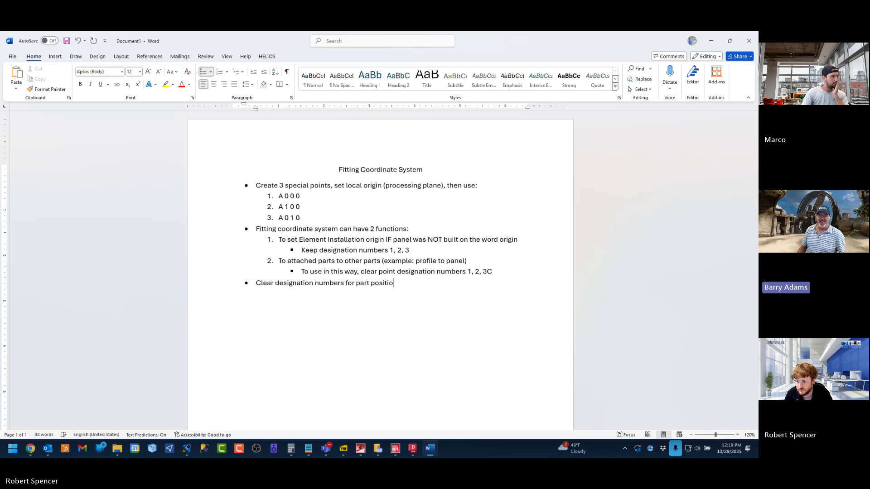
{"action": "type", "text": "ning use"}
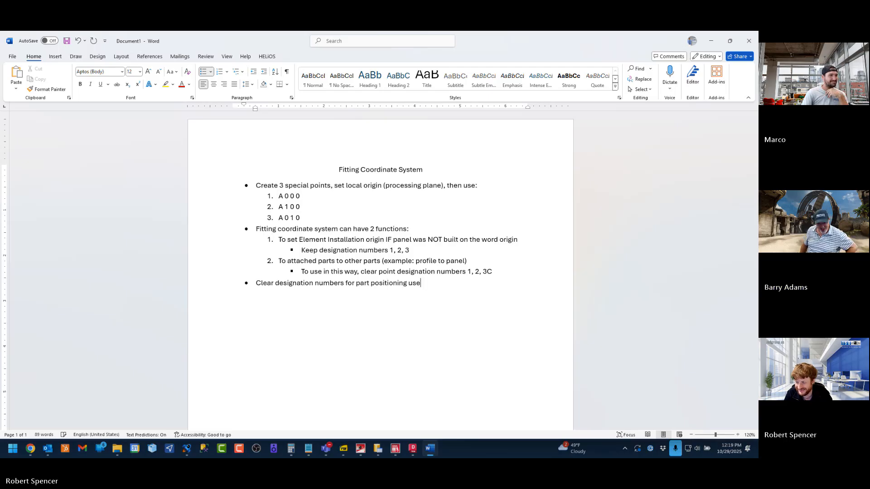
Step: Add a new bullet reading "RMB on part wishing to position and choose “Part"
{"action": "key", "text": "Return"}
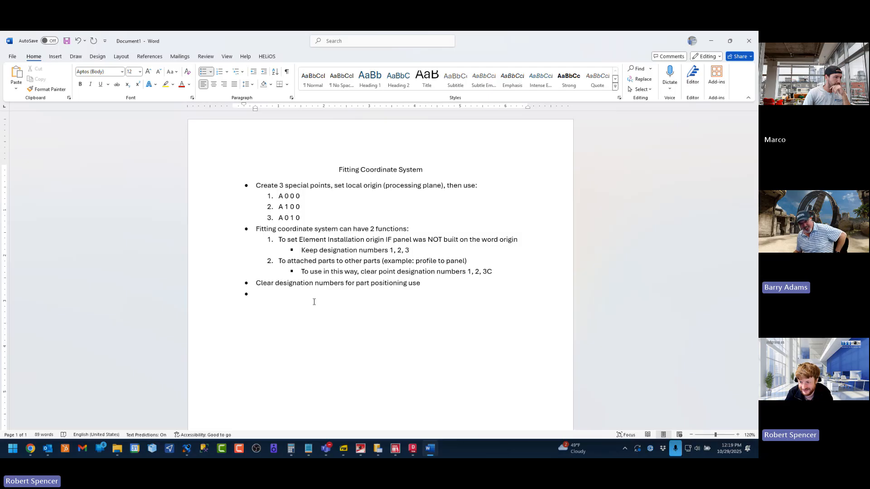
{"action": "type", "text": "RMB on"}
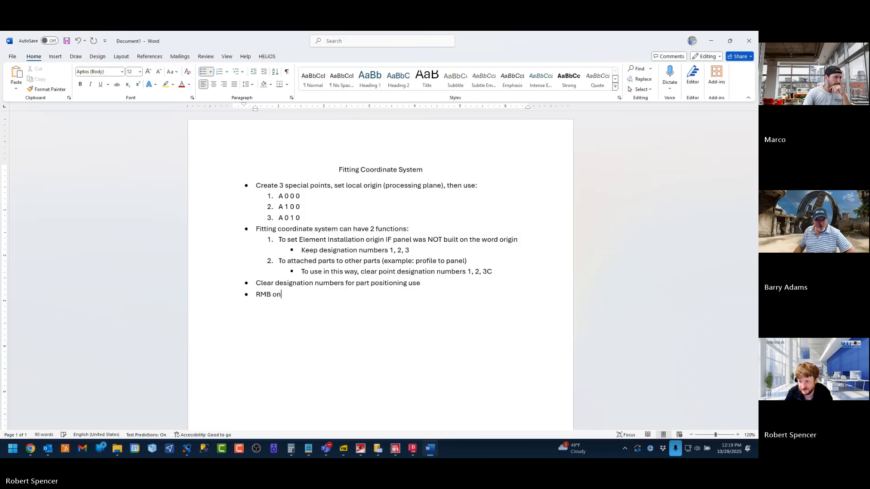
{"action": "type", "text": " part wishing to "}
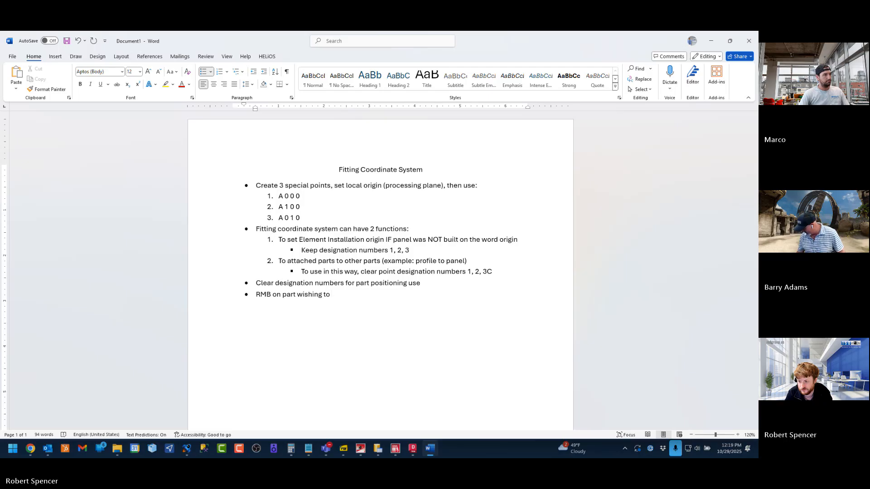
{"action": "type", "text": "position a"}
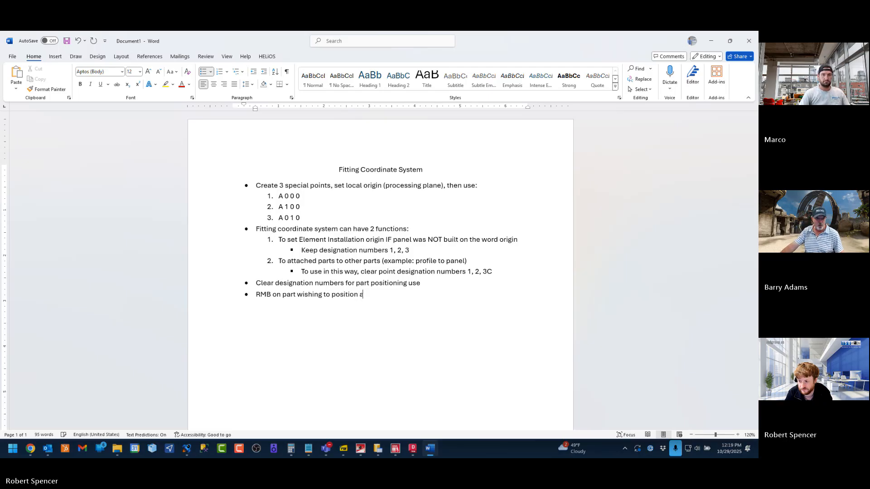
{"action": "type", "text": "nd choose “Part"}
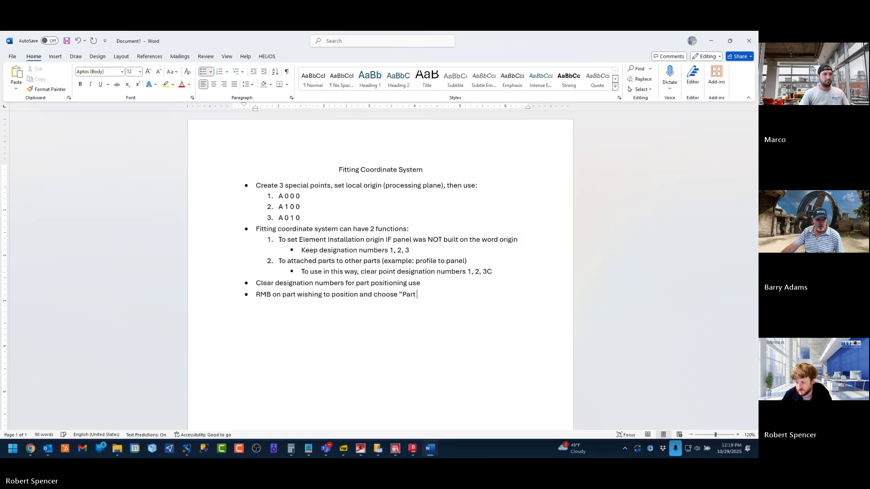
Step: Switch to HiCAD, select the 1-100 profile and look up the part placing command available for its base feature
{"action": "left_click", "coordinate": [361, 450]}
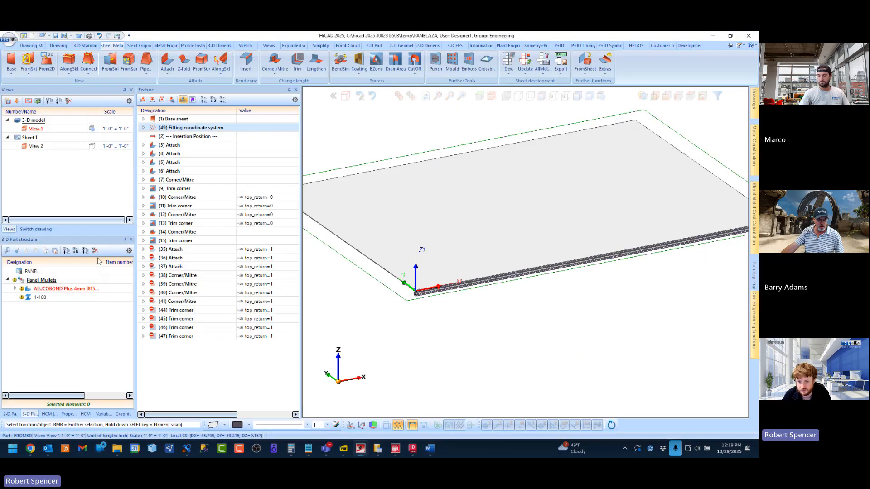
{"action": "left_click", "coordinate": [42, 297]}
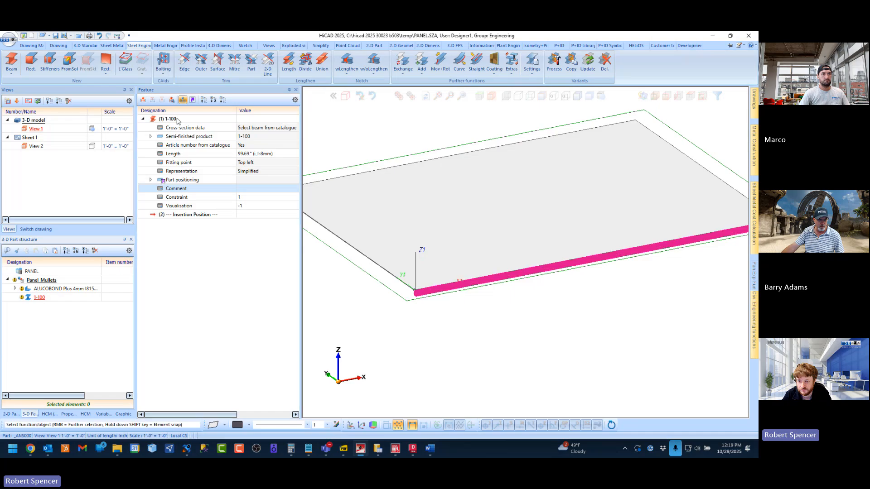
{"action": "right_click", "coordinate": [176, 119]}
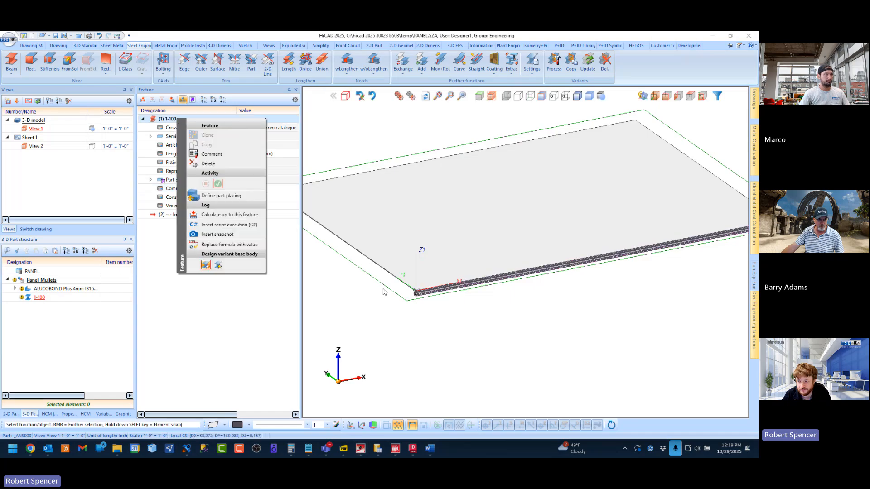
Step: Return to the Word notes and replace the trailing word "Part" so the quoted command reads “Define Part Placing”
{"action": "left_click", "coordinate": [430, 449]}
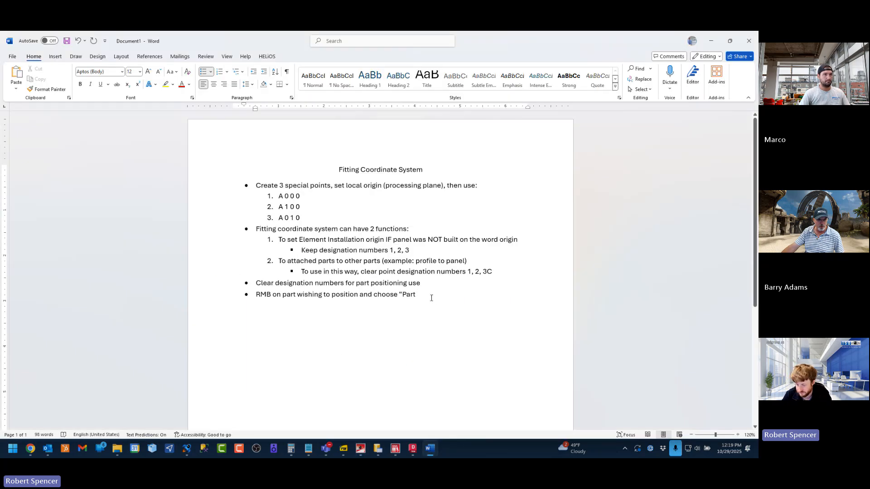
{"action": "key", "text": "BackSpace"}
{"action": "key", "text": "BackSpace"}
{"action": "key", "text": "BackSpace"}
{"action": "key", "text": "BackSpace"}
{"action": "type", "text": "Defi"}
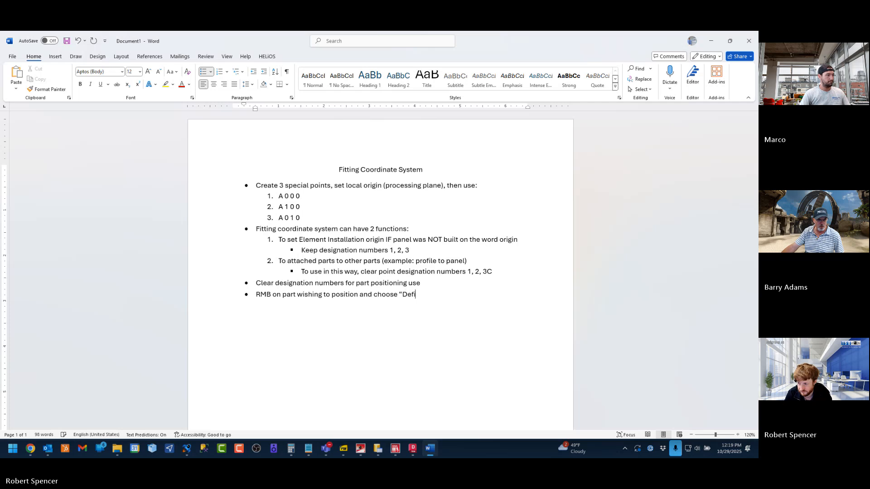
{"action": "type", "text": "ne Part Pla"}
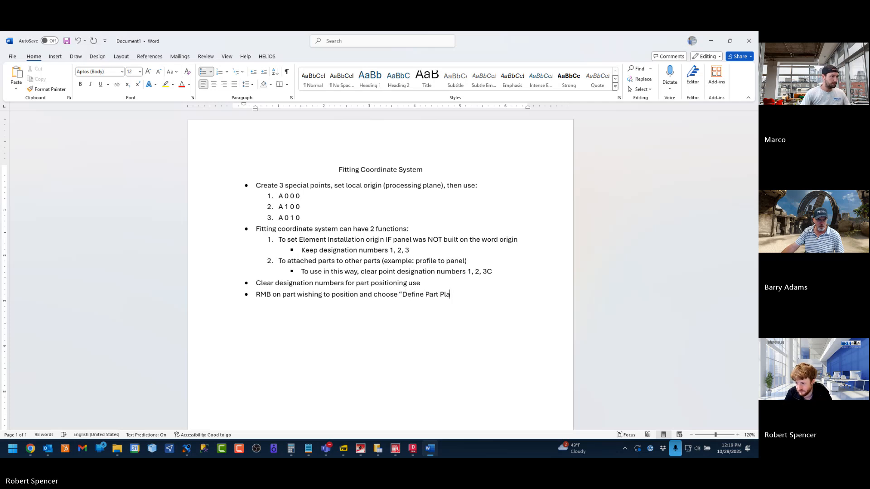
{"action": "type", "text": "cing"}
{"action": "type", "text": "\""}
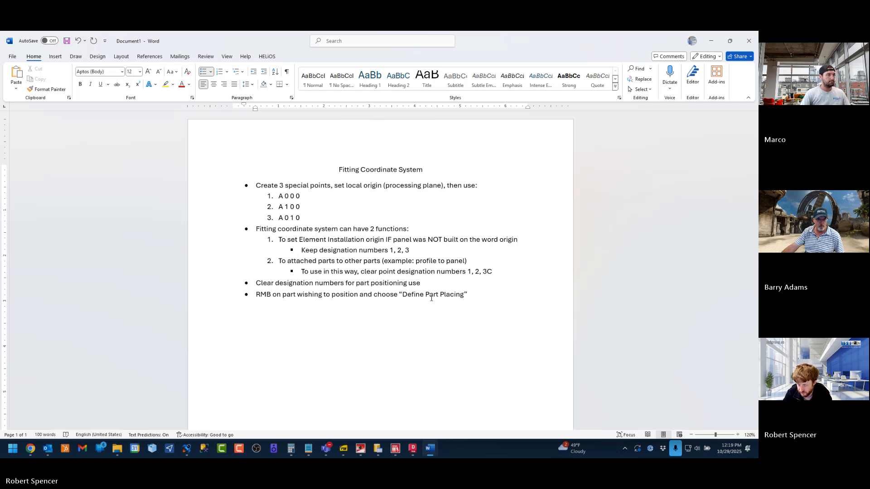
Step: Add a new bullet reading "The software will ask you for 3 points:"
{"action": "key", "text": "Return"}
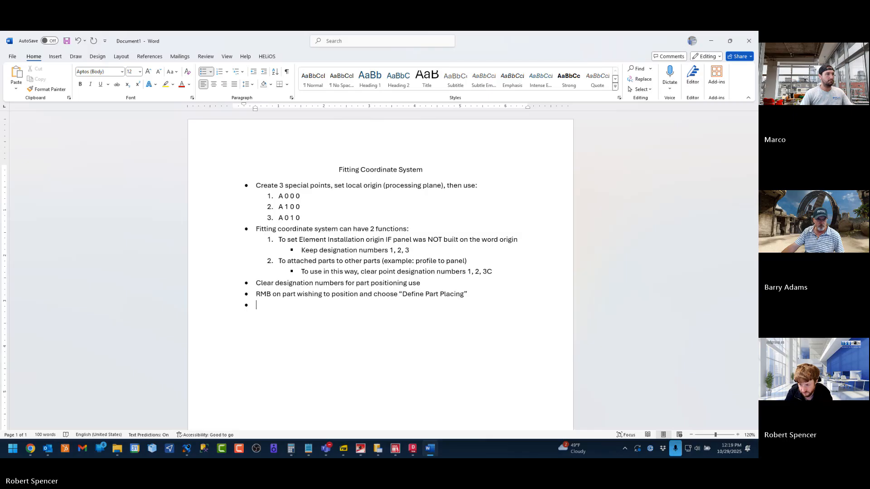
{"action": "type", "text": "Assign"}
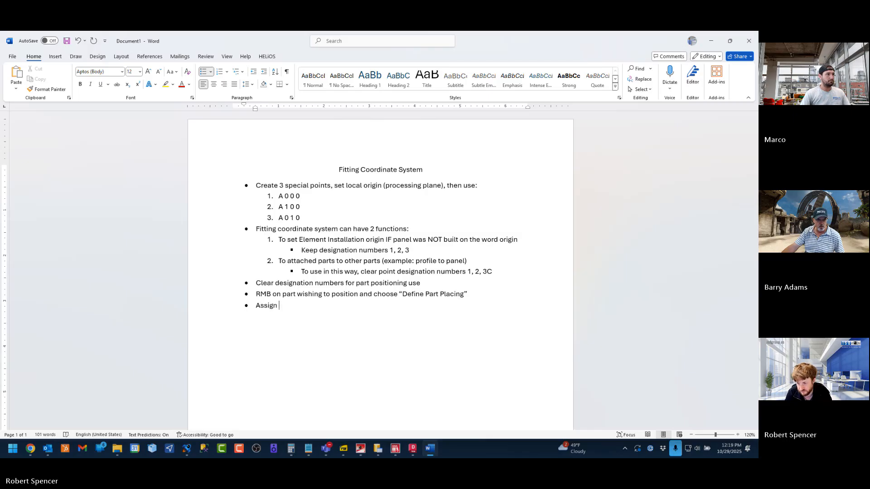
{"action": "key", "text": "BackSpace"}
{"action": "key", "text": "BackSpace"}
{"action": "key", "text": "BackSpace"}
{"action": "key", "text": "BackSpace"}
{"action": "key", "text": "BackSpace"}
{"action": "key", "text": "BackSpace"}
{"action": "key", "text": "BackSpace"}
{"action": "type", "text": "The softw"}
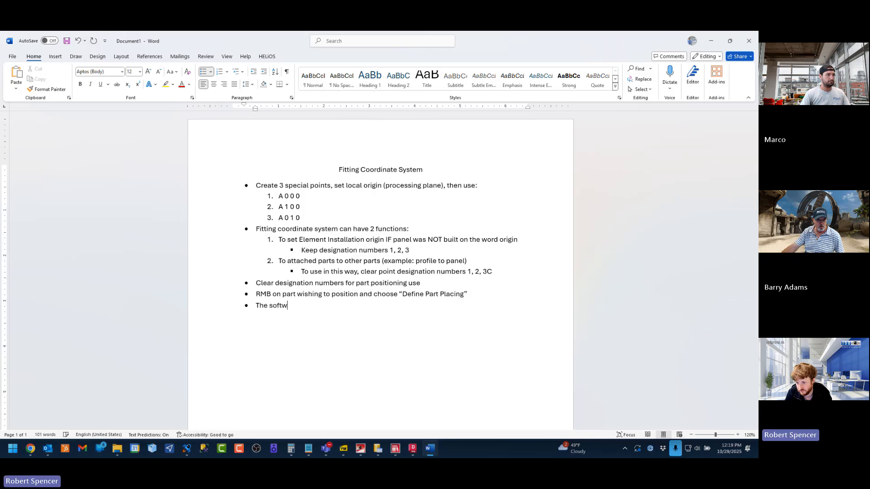
{"action": "type", "text": "are will ask"}
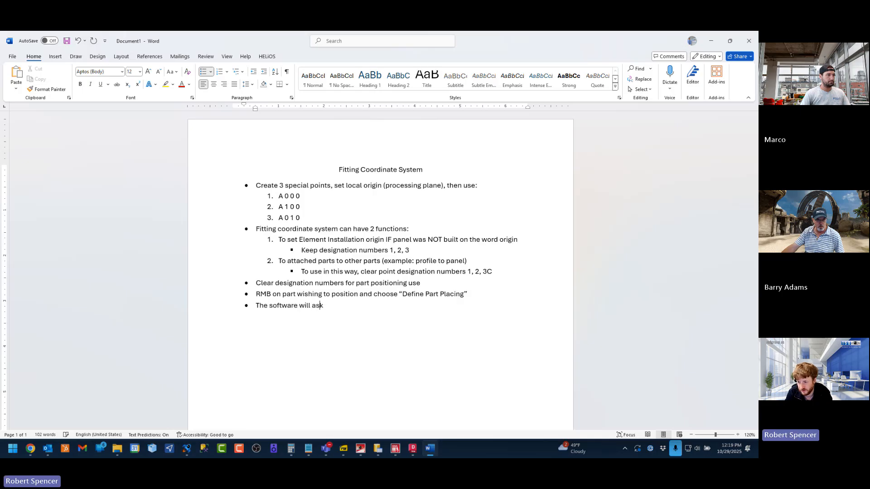
{"action": "type", "text": " you for 3 points:"}
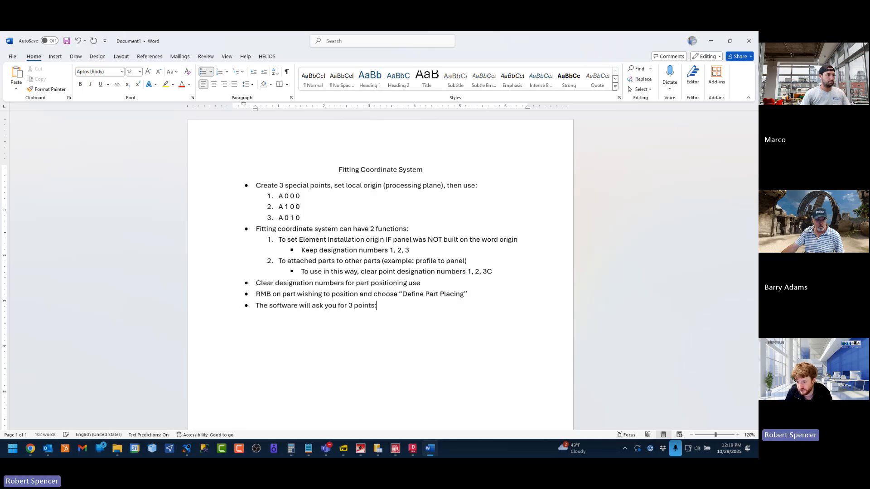
Step: Add two numbered sub-items below the 3 points bullet, reading "3 points on part" and "3 points on panel"
{"action": "key", "text": "Return"}
{"action": "key", "text": "Tab"}
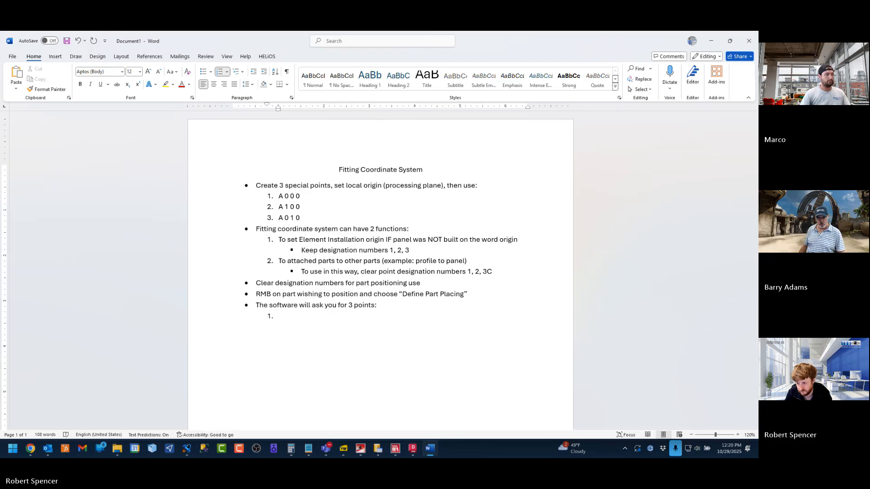
{"action": "type", "text": "3"}
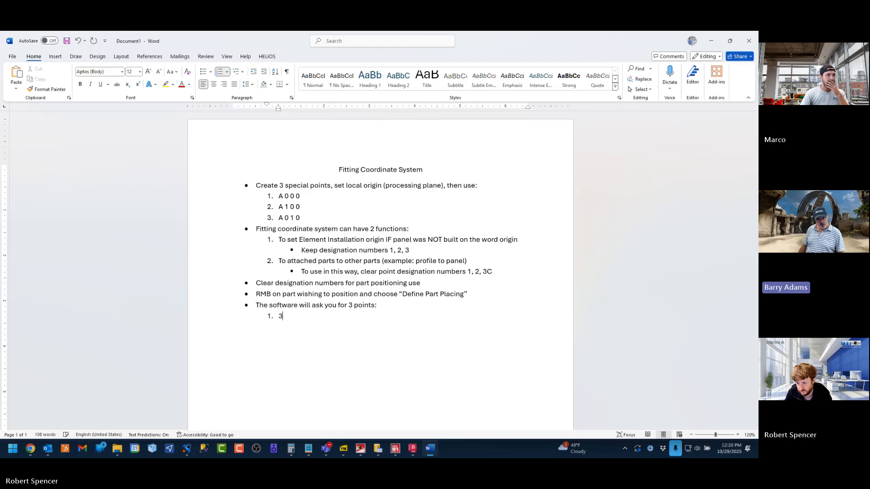
{"action": "type", "text": " points on part"}
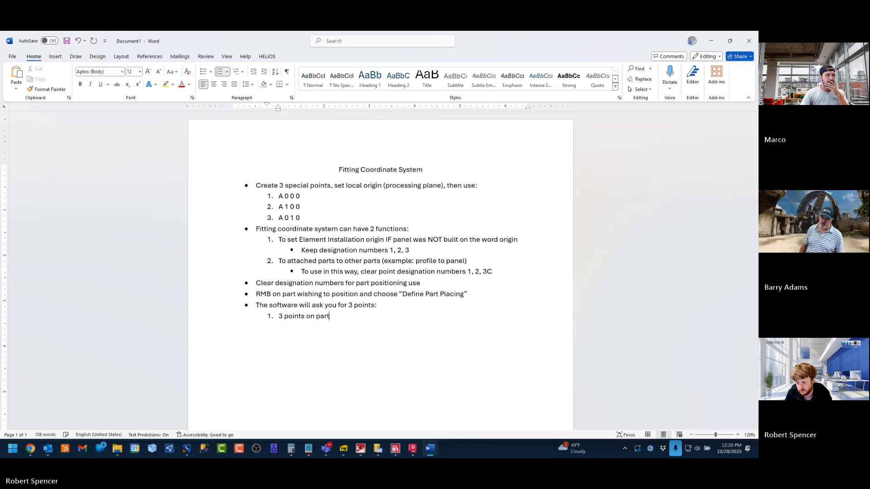
{"action": "key", "text": "Return"}
{"action": "type", "text": "3 points on"}
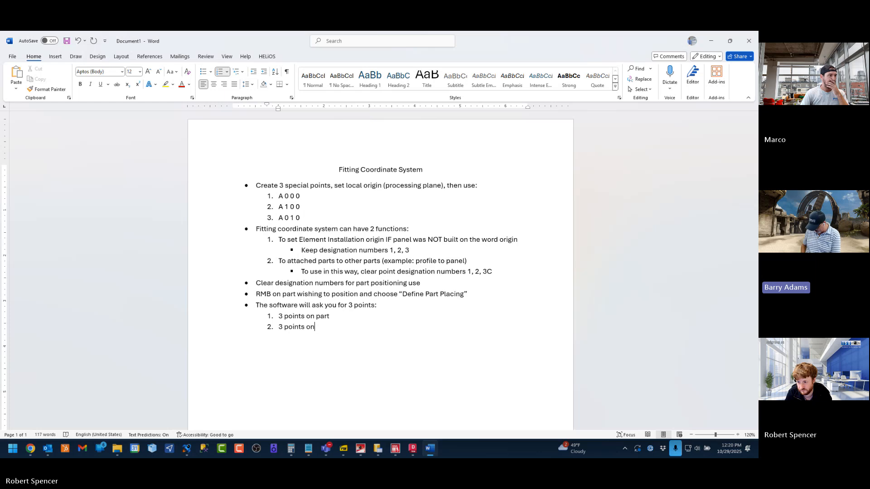
{"action": "type", "text": " panel"}
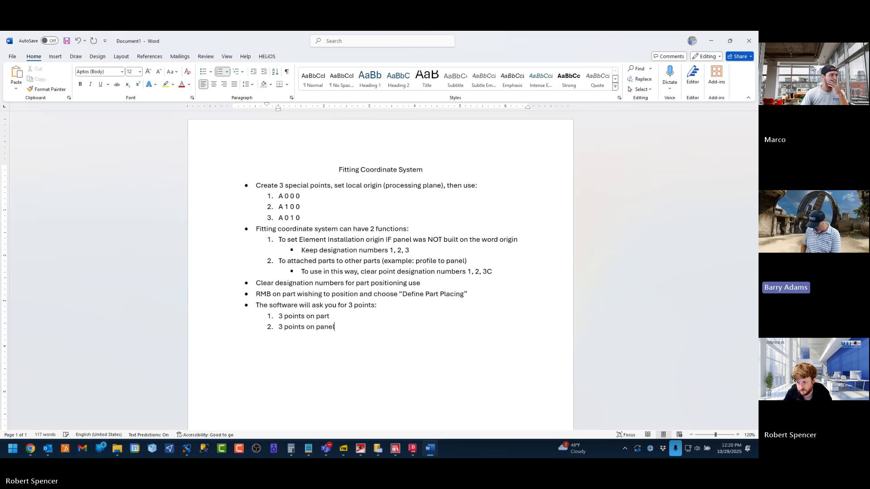
Step: Replace the word "part" with "profile" in the first numbered item below the 3 points bullet
{"action": "left_click", "coordinate": [359, 316]}
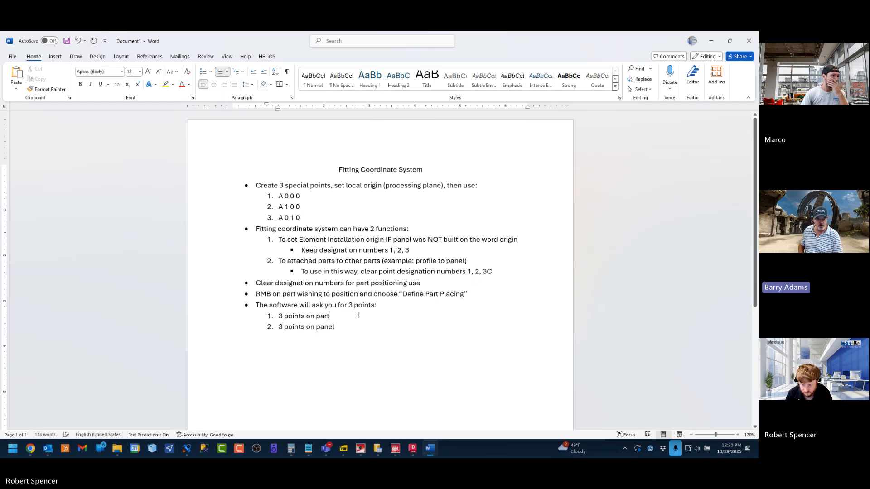
{"action": "key", "text": "BackSpace"}
{"action": "key", "text": "BackSpace"}
{"action": "key", "text": "BackSpace"}
{"action": "key", "text": "BackSpace"}
{"action": "type", "text": "profile"}
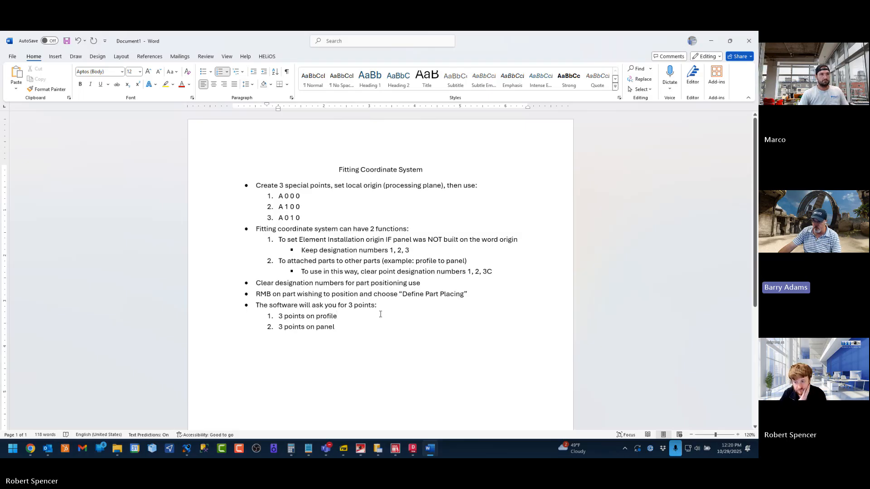
Step: Add three sub-bullets under "3 points on profile": "Origin", "X direction vector" and "Y direction vector"
{"action": "key", "text": "Tab"}
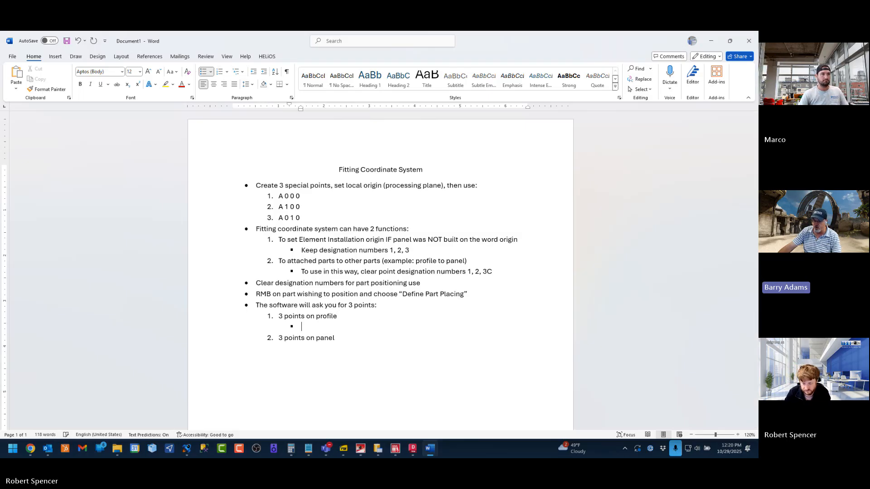
{"action": "type", "text": "ori"}
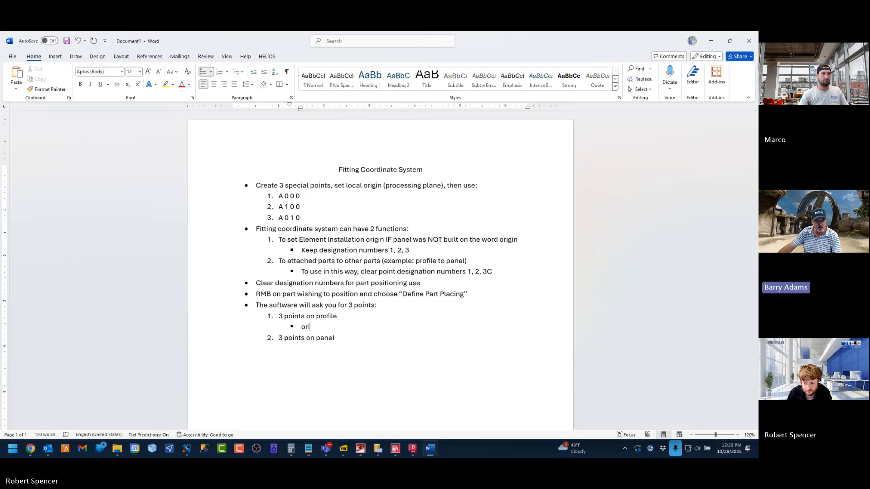
{"action": "type", "text": "gin"}
{"action": "key", "text": "Return"}
{"action": "type", "text": "X "}
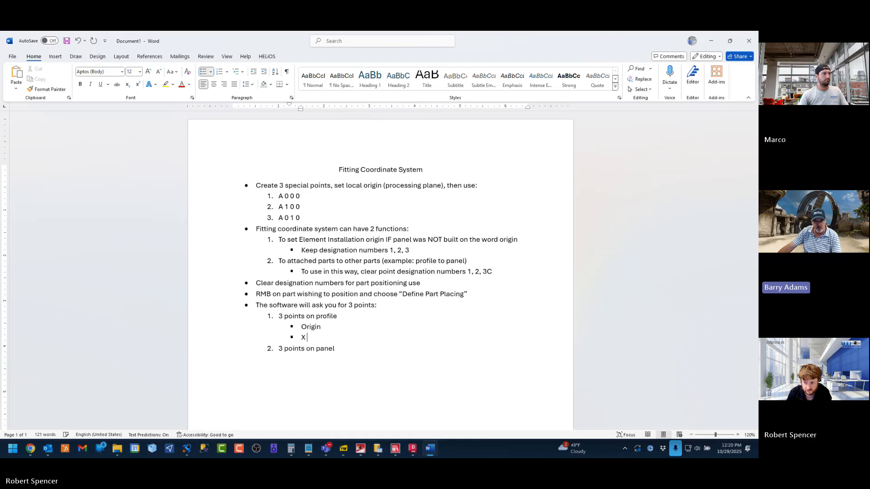
{"action": "type", "text": "direction vc"}
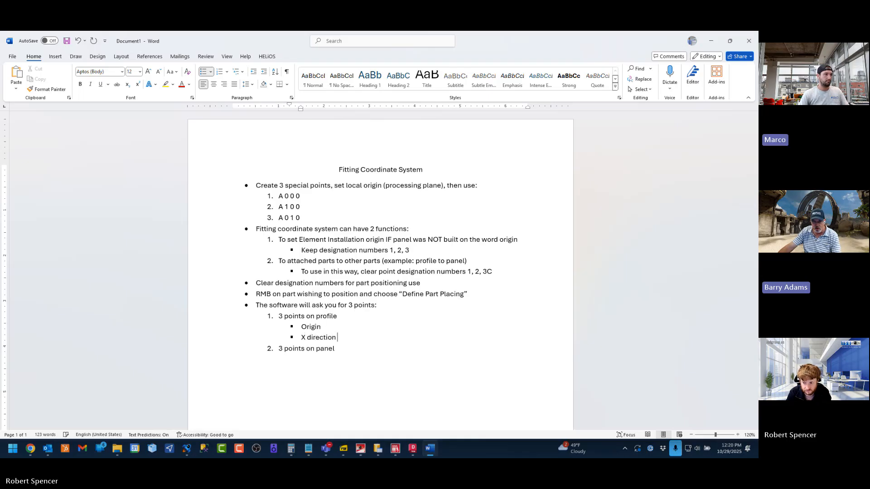
{"action": "key", "text": "Return"}
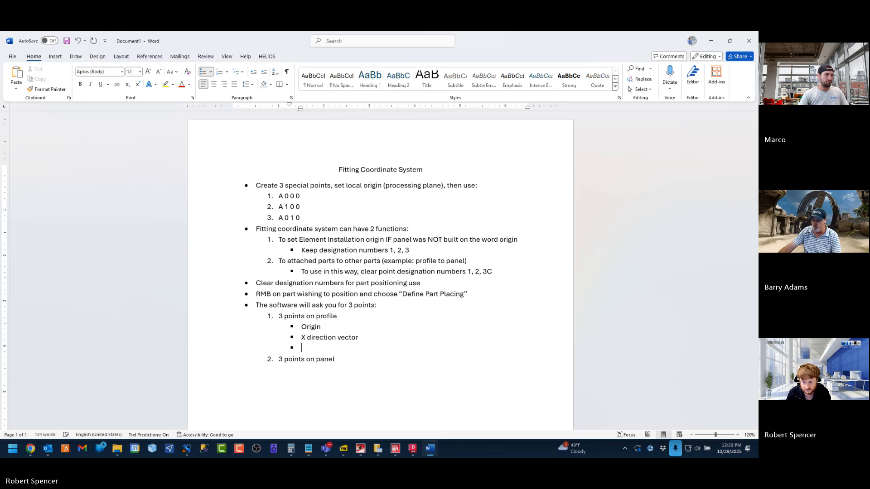
{"action": "type", "text": "Y direction vector"}
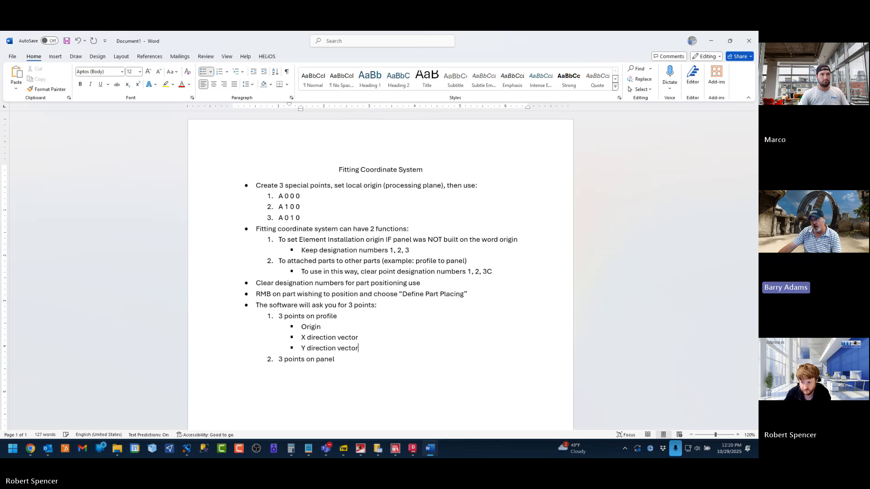
Step: Add a sub-bullet under "3 points on panel" reading "Origin created point (A 0 0 0)"
{"action": "left_click", "coordinate": [353, 361]}
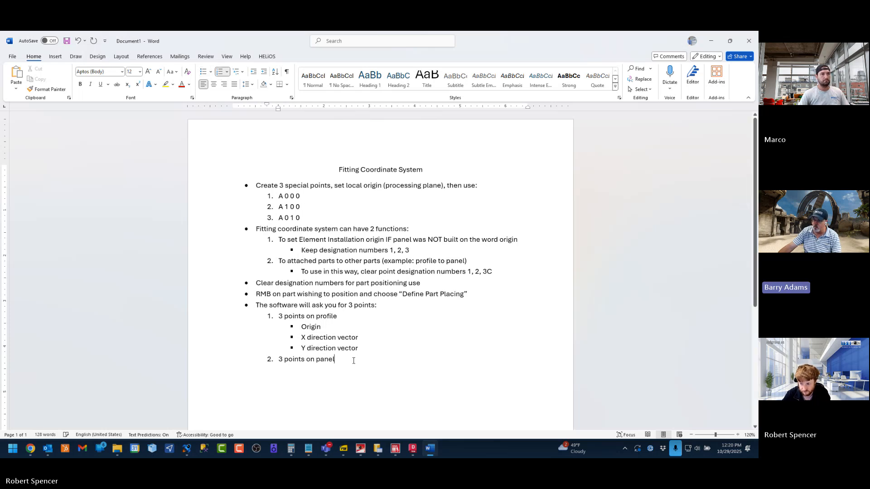
{"action": "key", "text": "Return"}
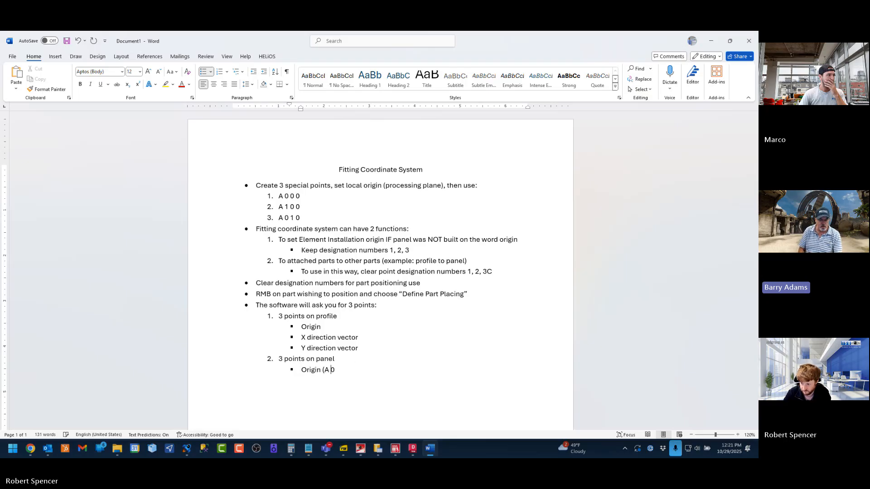
{"action": "type", "text": "0 0 0)"}
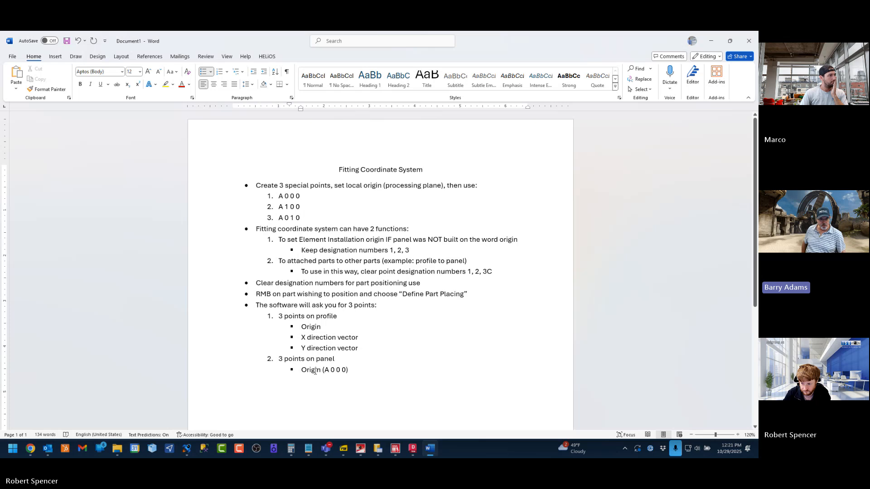
{"action": "type", "text": "created point"}
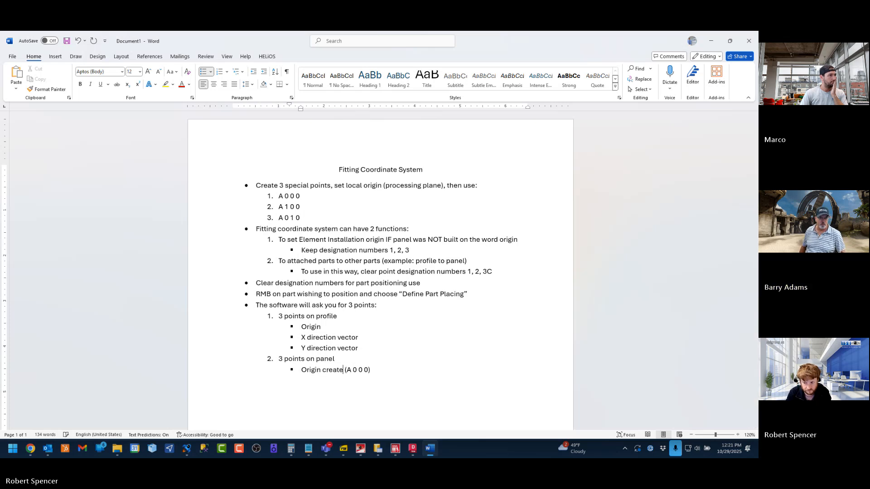
Step: Add a second sub-bullet under "3 points on panel" reading "X direction vector (A 1 0 0)"
{"action": "left_click", "coordinate": [401, 370]}
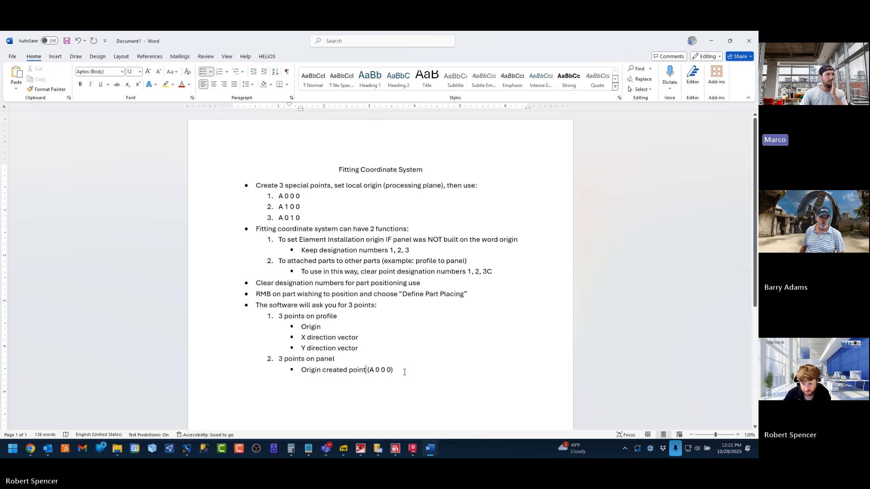
{"action": "key", "text": "Return"}
{"action": "type", "text": "X"}
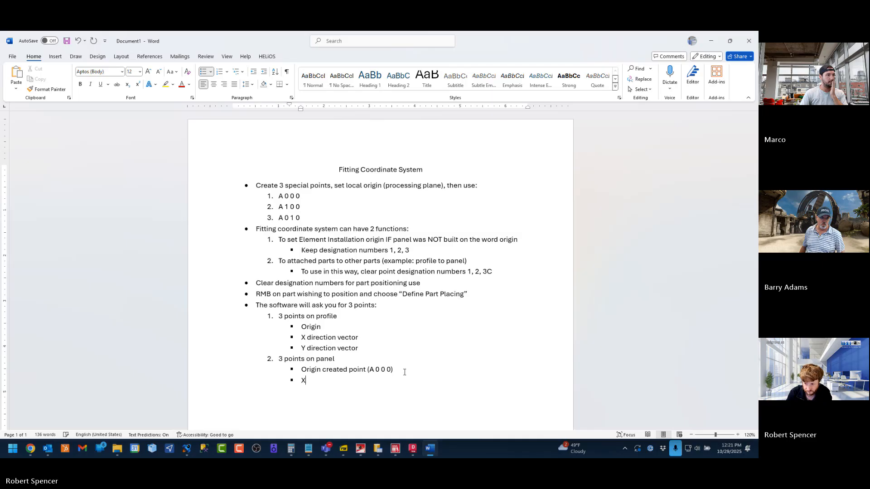
{"action": "type", "text": " direct"}
{"action": "key", "text": "Tab"}
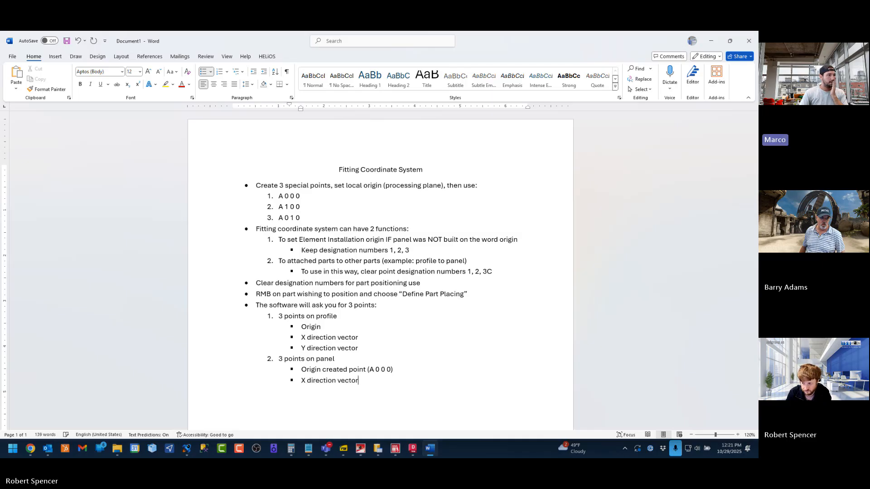
{"action": "type", "text": "(A 1 0 0"}
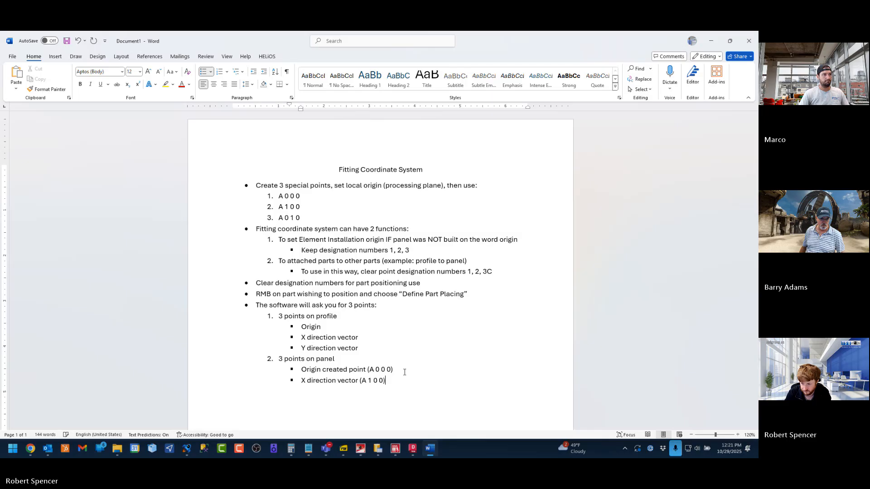
Step: Add a third sub-bullet under "3 points on panel" reading "Y direction vector (A 0 1 0)"
{"action": "key", "text": "Return"}
{"action": "type", "text": "Y di"}
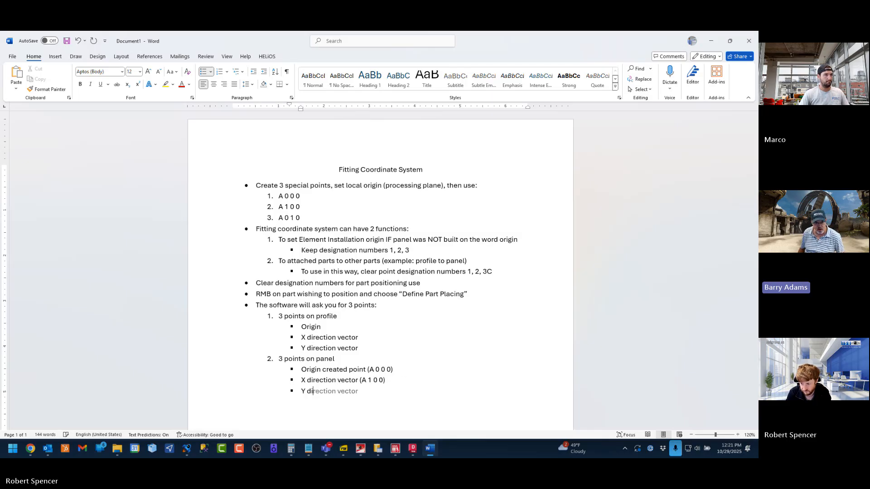
{"action": "key", "text": "Tab"}
{"action": "type", "text": "("}
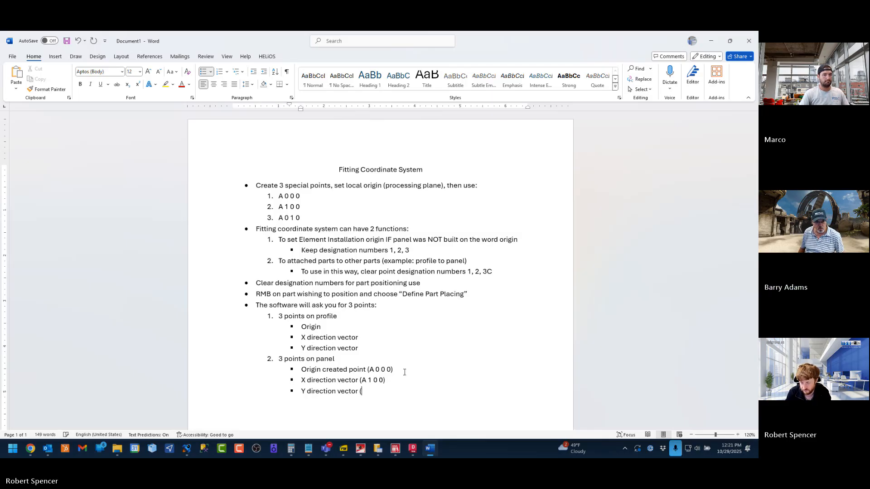
{"action": "type", "text": "A 0 1 0"}
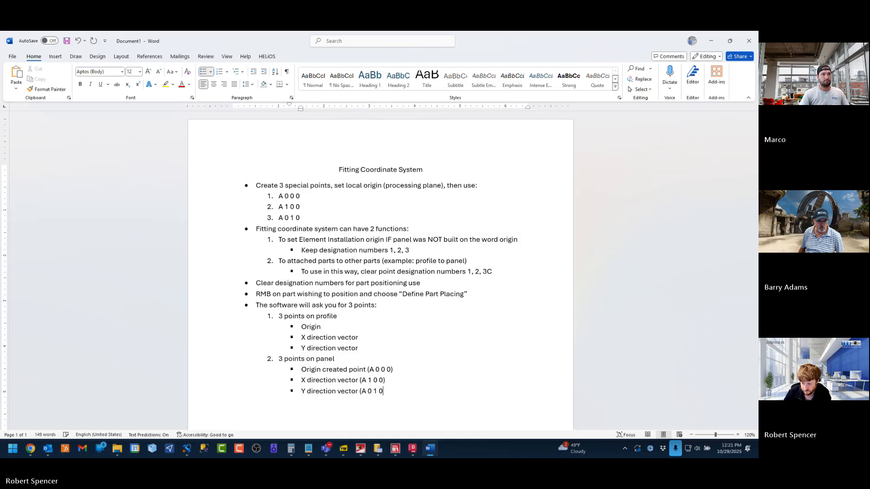
{"action": "type", "text": ")"}
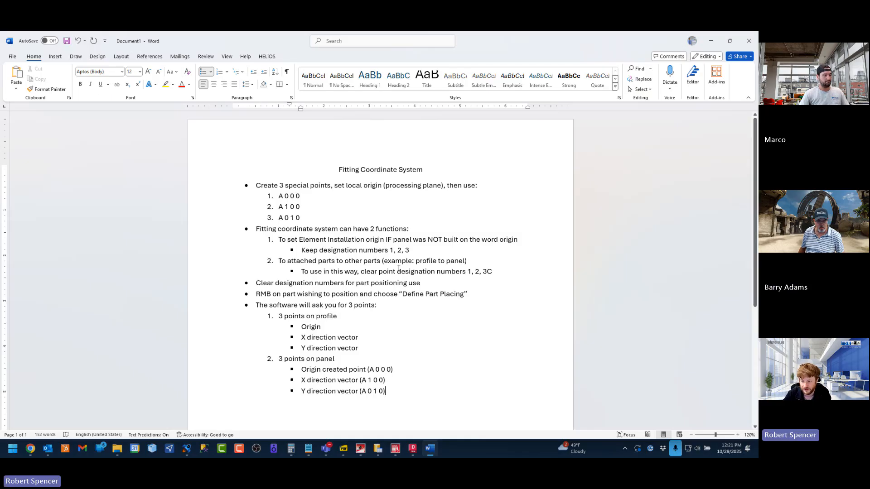
Step: Switch to HiCAD and examine both ends of the 1-100 profile along the panel edge and the coordinate system at the panel corner
{"action": "left_click", "coordinate": [361, 448]}
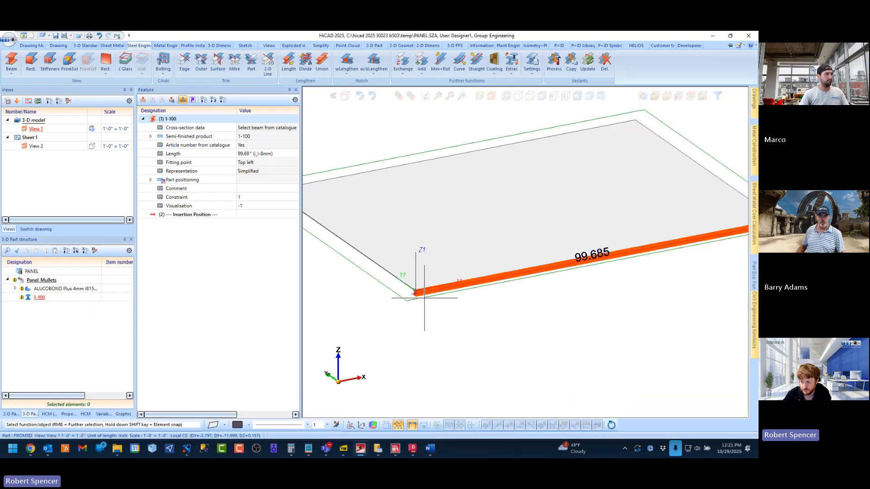
{"action": "scroll", "coordinate": [422, 276], "scroll_direction": "up", "scroll_amount": 3}
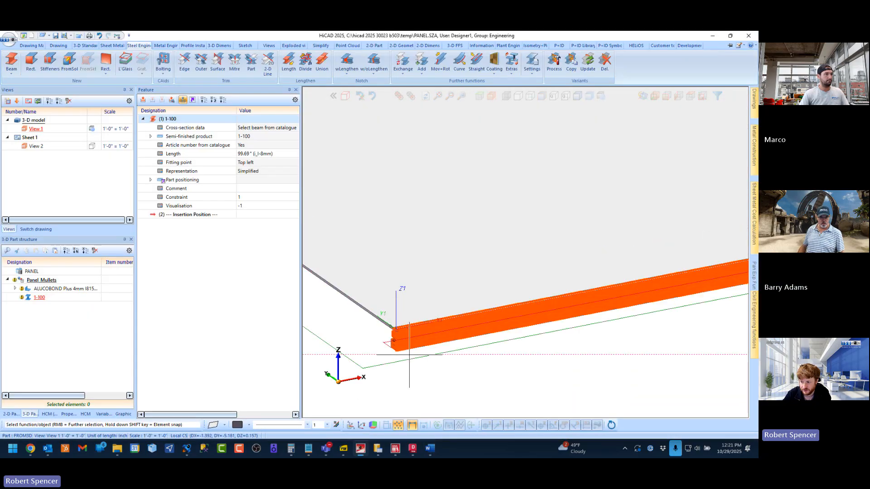
{"action": "scroll", "coordinate": [380, 370], "scroll_direction": "down", "scroll_amount": 4}
{"action": "scroll", "coordinate": [614, 291], "scroll_direction": "up", "scroll_amount": 5}
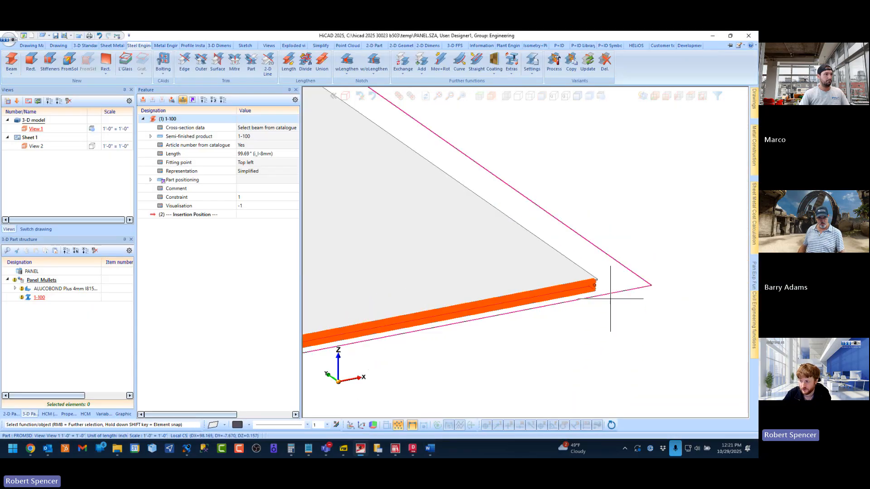
{"action": "scroll", "coordinate": [605, 271], "scroll_direction": "down", "scroll_amount": 5}
{"action": "scroll", "coordinate": [390, 294], "scroll_direction": "up", "scroll_amount": 5}
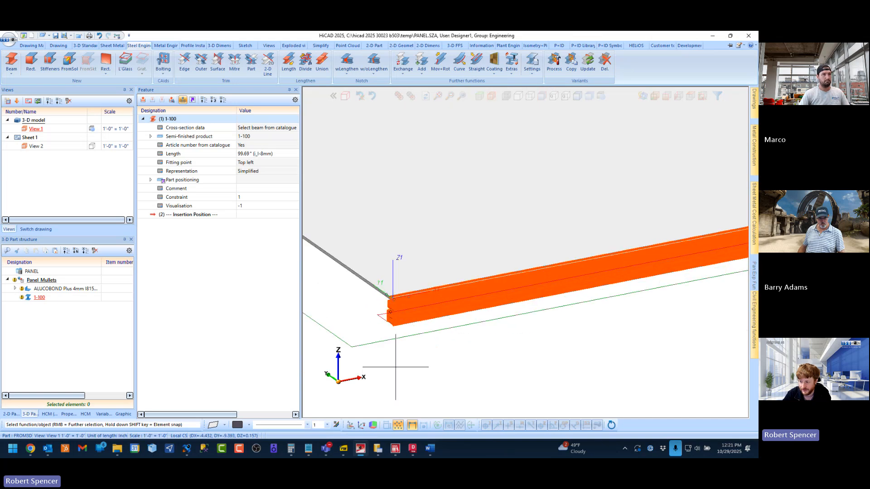
{"action": "scroll", "coordinate": [394, 296], "scroll_direction": "up", "scroll_amount": 2}
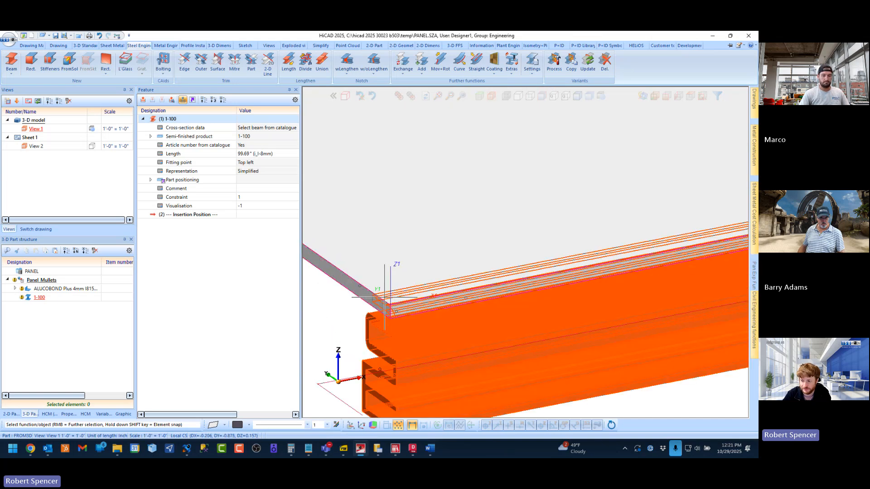
{"action": "scroll", "coordinate": [394, 317], "scroll_direction": "down", "scroll_amount": 6}
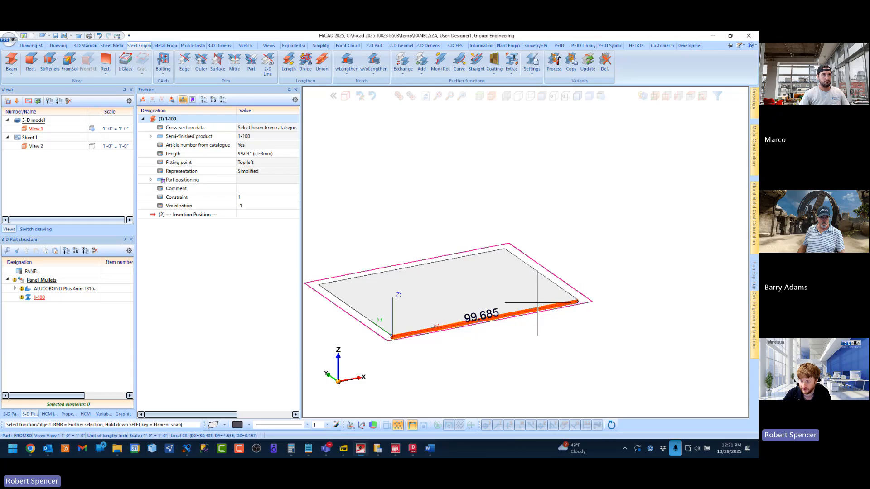
{"action": "left_click", "coordinate": [405, 355]}
Step: Return to the Word notes to review the list of profile and panel points, and switch back to the HiCAD model
{"action": "left_click", "coordinate": [431, 448]}
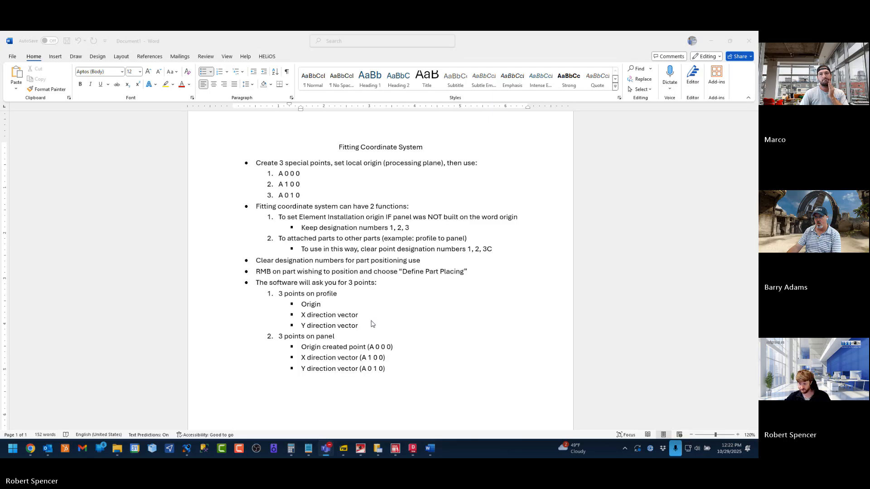
{"action": "left_click", "coordinate": [399, 369]}
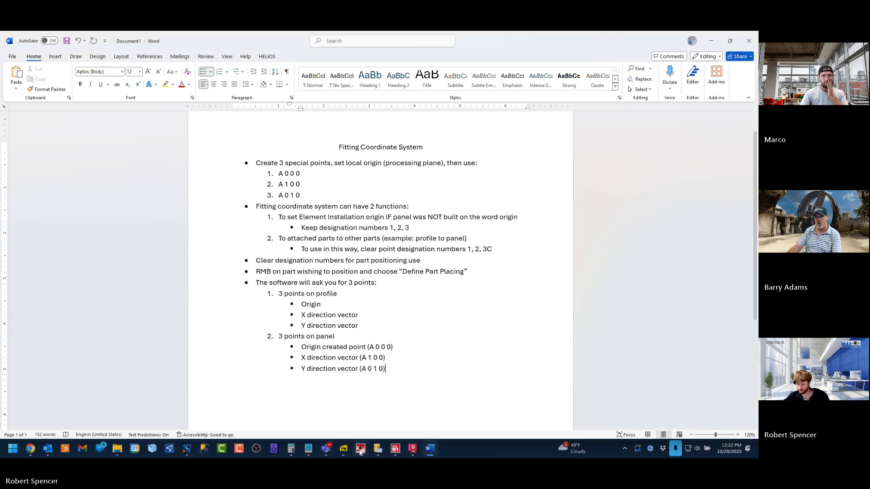
{"action": "mouse_move", "coordinate": [362, 452]}
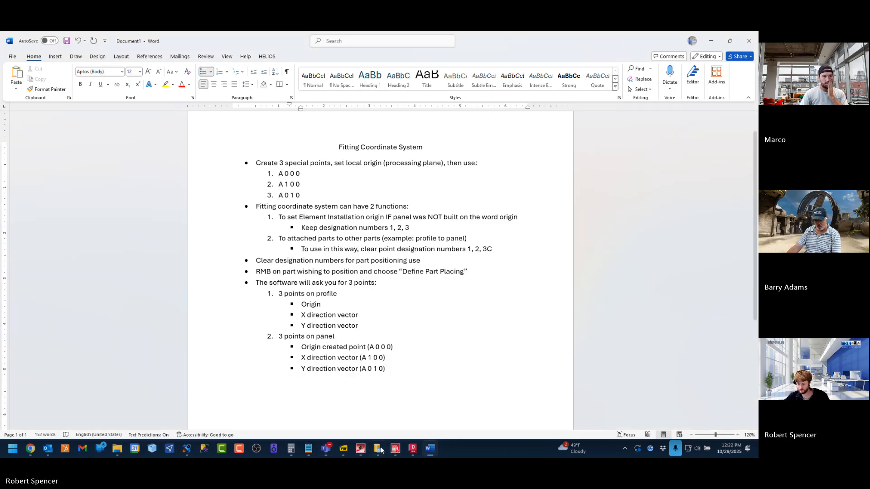
{"action": "left_click", "coordinate": [361, 450]}
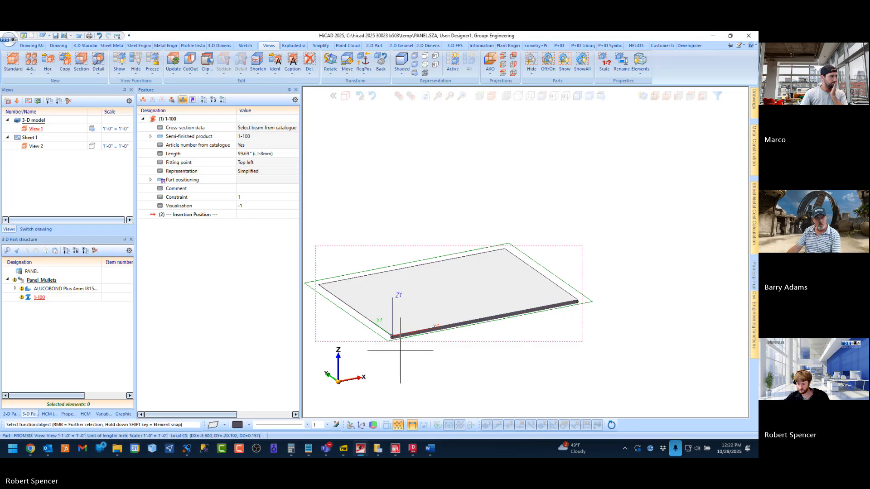
Step: Remove the part positioning definition from the 1-100 profile
{"action": "scroll", "coordinate": [406, 340], "scroll_direction": "up", "scroll_amount": 5}
{"action": "scroll", "coordinate": [407, 337], "scroll_direction": "down", "scroll_amount": 3}
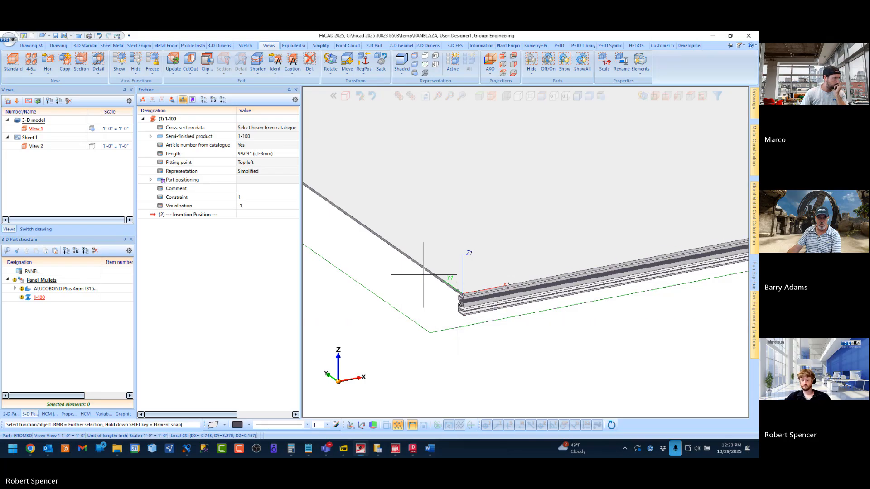
{"action": "scroll", "coordinate": [424, 274], "scroll_direction": "down", "scroll_amount": 1}
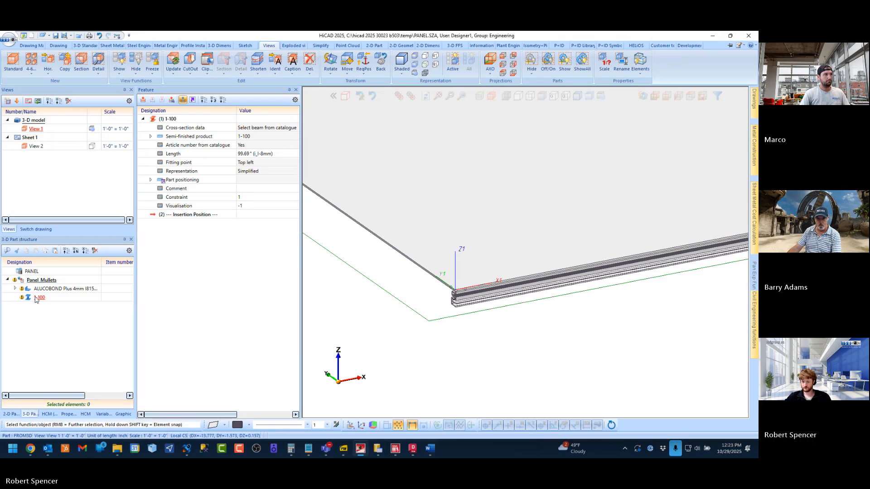
{"action": "right_click", "coordinate": [179, 180]}
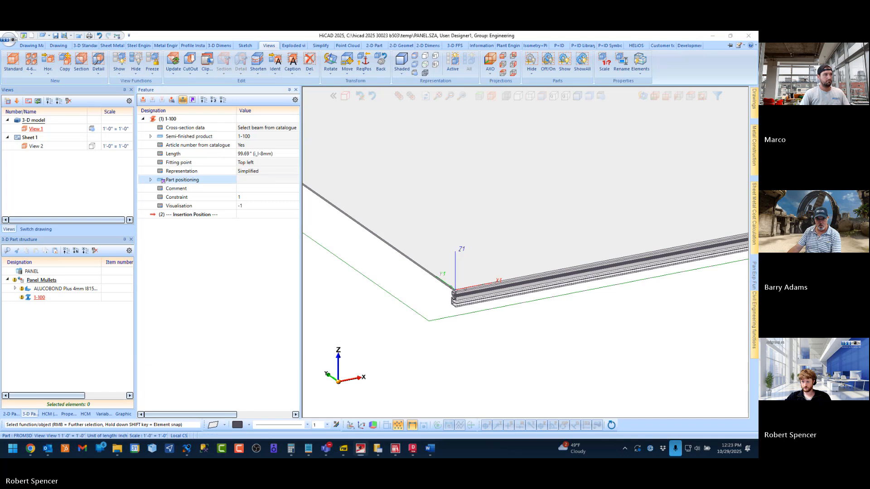
{"action": "left_click", "coordinate": [199, 197]}
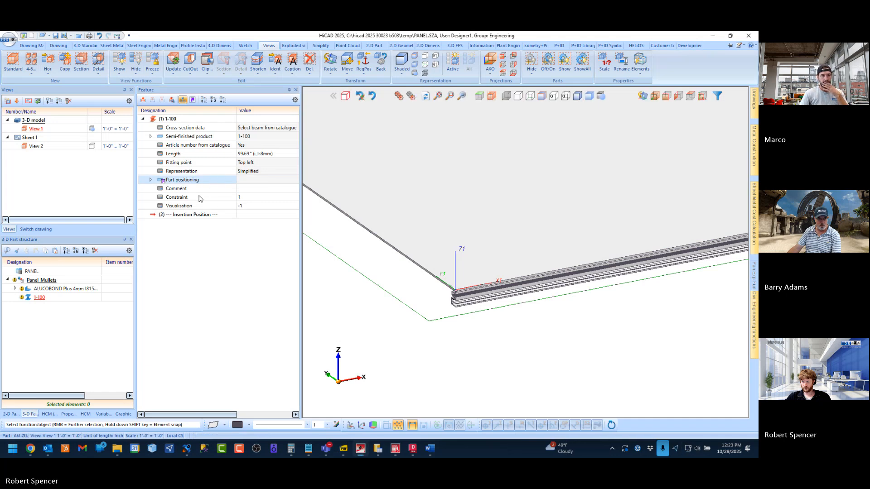
Step: Delete the existing fitting coordinate system from the feature log of the ALUCOBOND Plus 4mm panel
{"action": "left_click", "coordinate": [54, 288]}
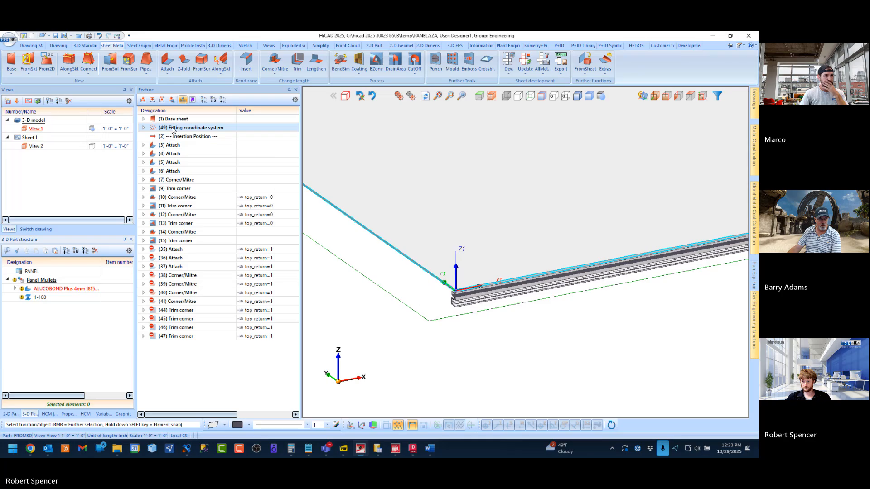
{"action": "right_click", "coordinate": [183, 130]}
{"action": "left_click", "coordinate": [188, 178]}
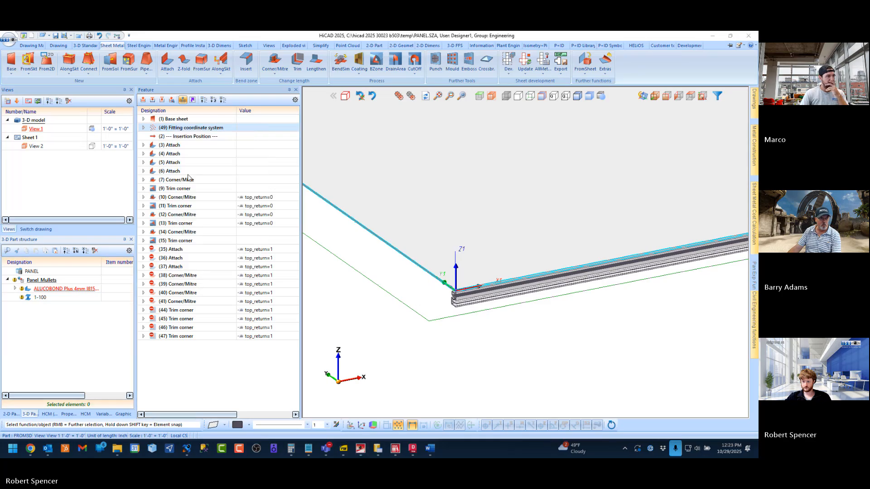
Step: Delete the 1-100 profile from the Panel_Mullets assembly
{"action": "right_click", "coordinate": [473, 299]}
{"action": "left_click", "coordinate": [460, 288]}
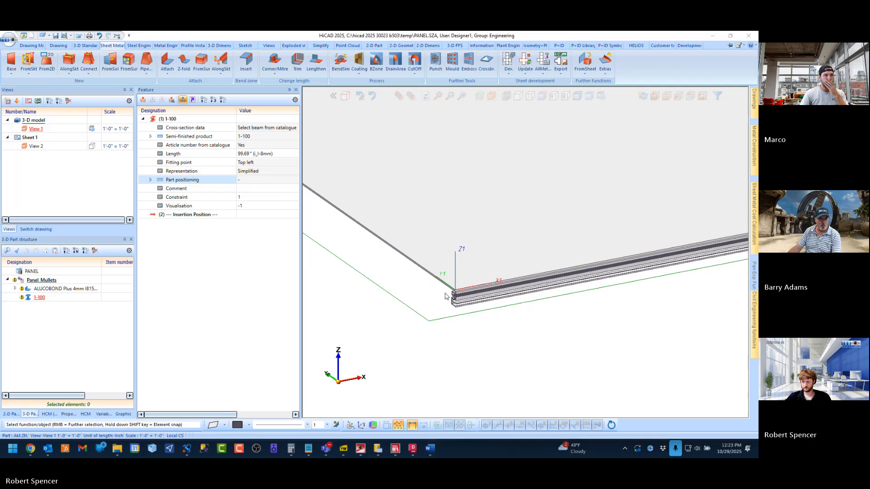
{"action": "right_click", "coordinate": [469, 299]}
{"action": "left_click", "coordinate": [563, 345]}
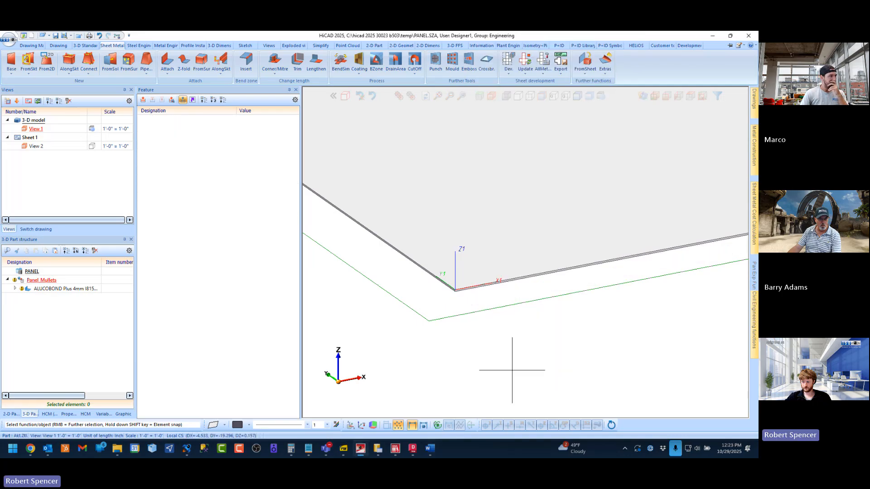
Step: Start defining a fitting coordinate system on the ALUCOBOND panel, with its origin at absolute coordinates A 0 0 0
{"action": "left_click", "coordinate": [40, 290]}
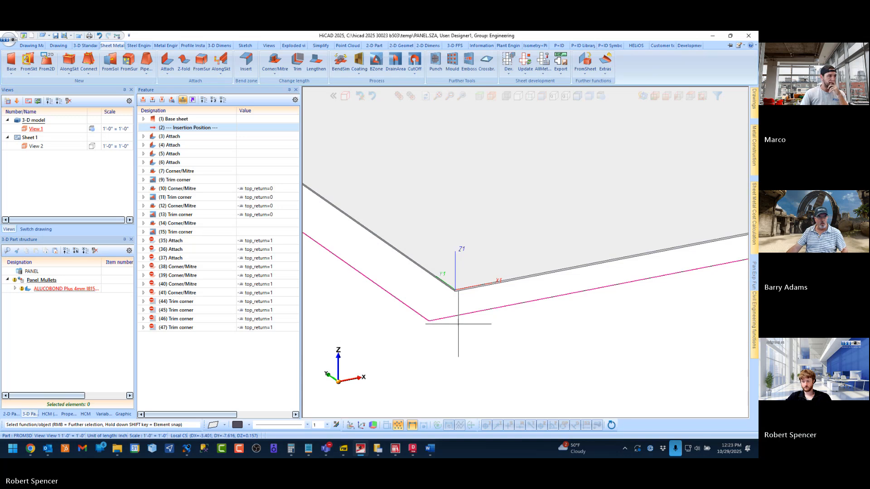
{"action": "scroll", "coordinate": [433, 317], "scroll_direction": "down", "scroll_amount": 5}
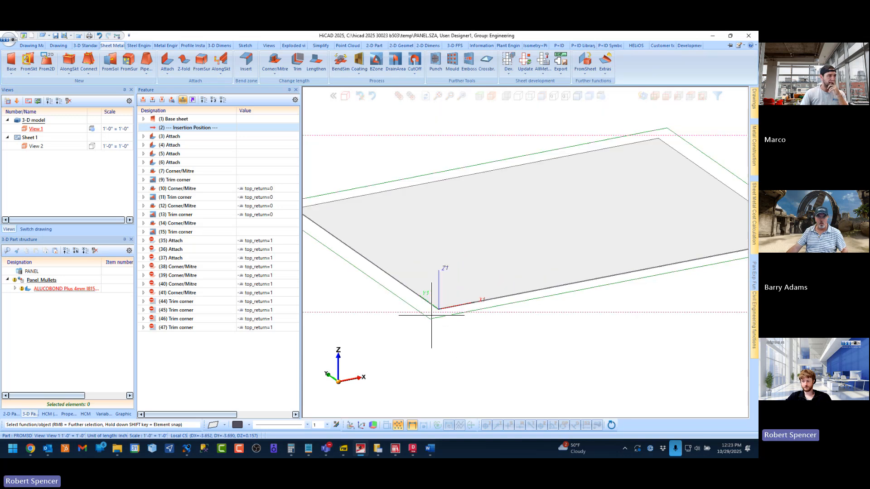
{"action": "scroll", "coordinate": [433, 310], "scroll_direction": "up", "scroll_amount": 6}
{"action": "scroll", "coordinate": [449, 306], "scroll_direction": "up", "scroll_amount": 3}
{"action": "scroll", "coordinate": [448, 297], "scroll_direction": "down", "scroll_amount": 4}
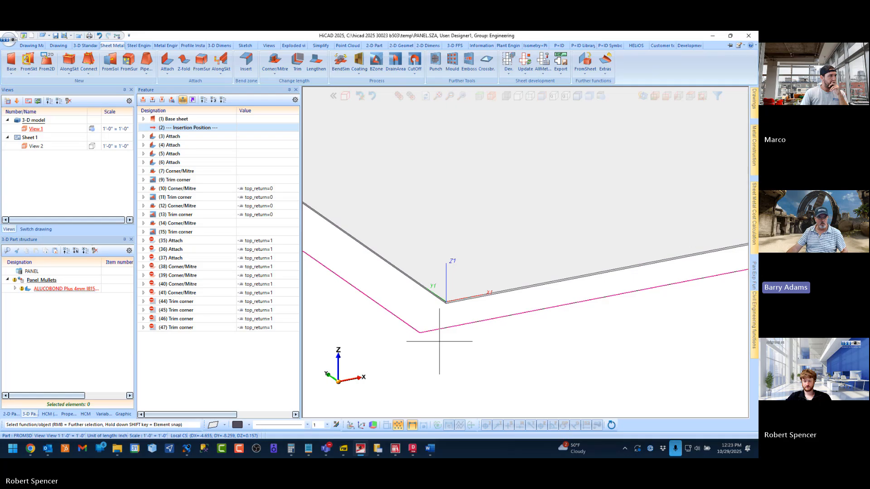
{"action": "left_click", "coordinate": [54, 46]}
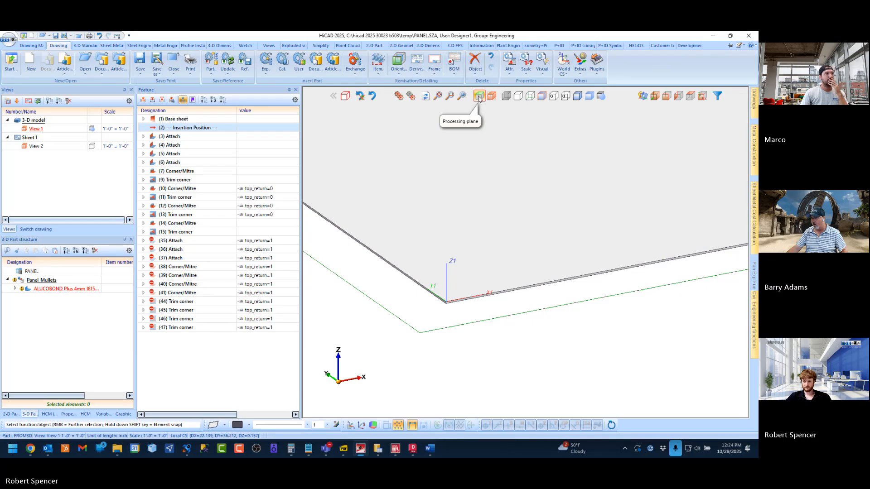
{"action": "left_click", "coordinate": [479, 98]}
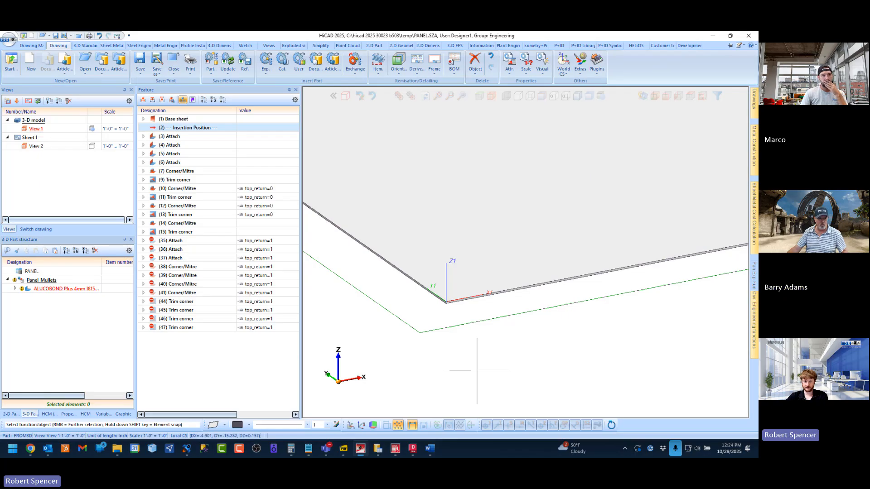
{"action": "left_click", "coordinate": [565, 74]}
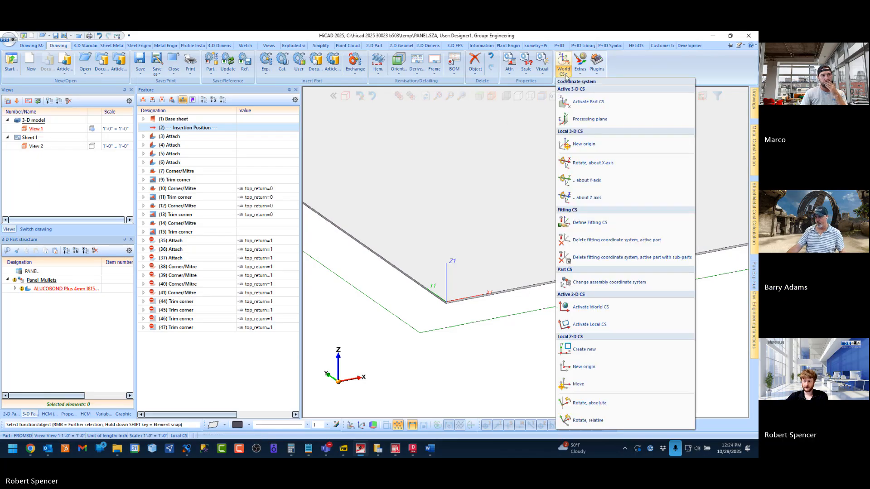
{"action": "left_click", "coordinate": [597, 223]}
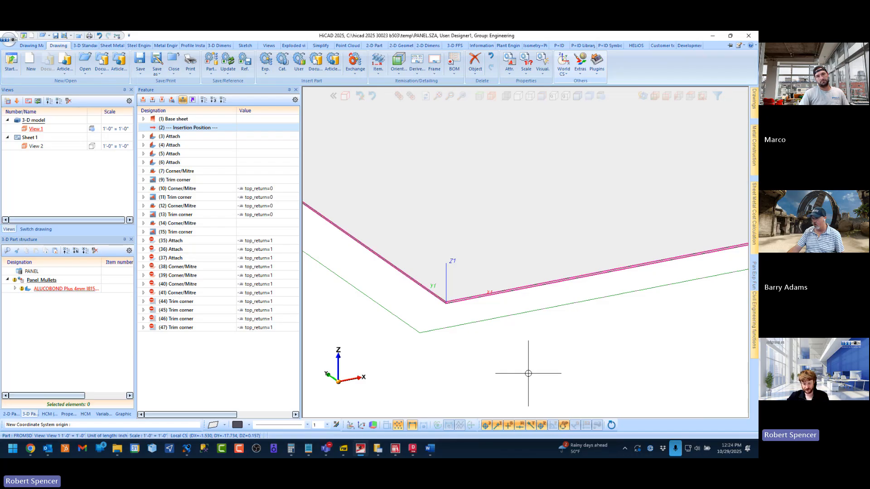
{"action": "key", "text": "a"}
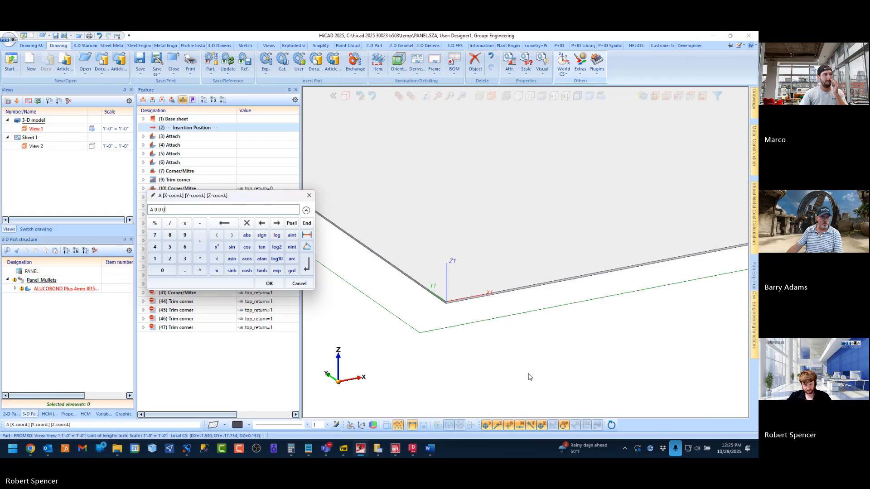
{"action": "left_click", "coordinate": [270, 284]}
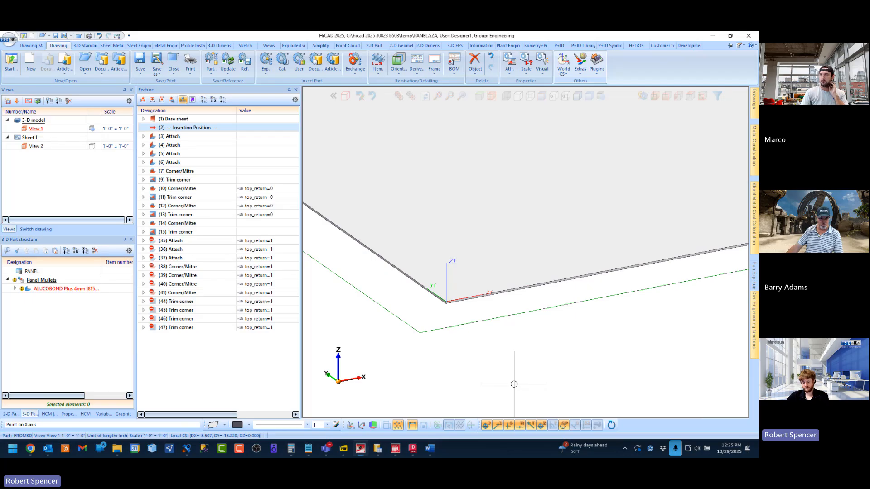
Step: Complete the fitting coordinate system with X-axis point A 1 0 0 and Y-axis point A 0 1 0
{"action": "key", "text": "a"}
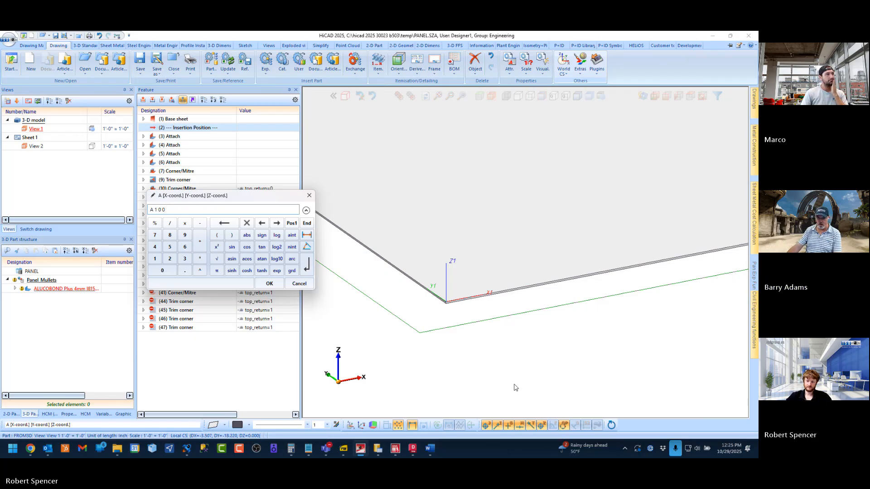
{"action": "left_click", "coordinate": [270, 283]}
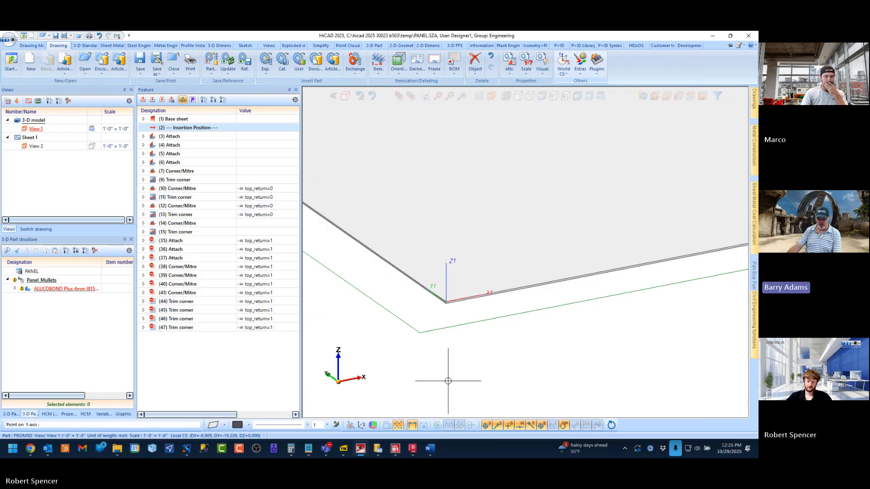
{"action": "type", "text": "a"}
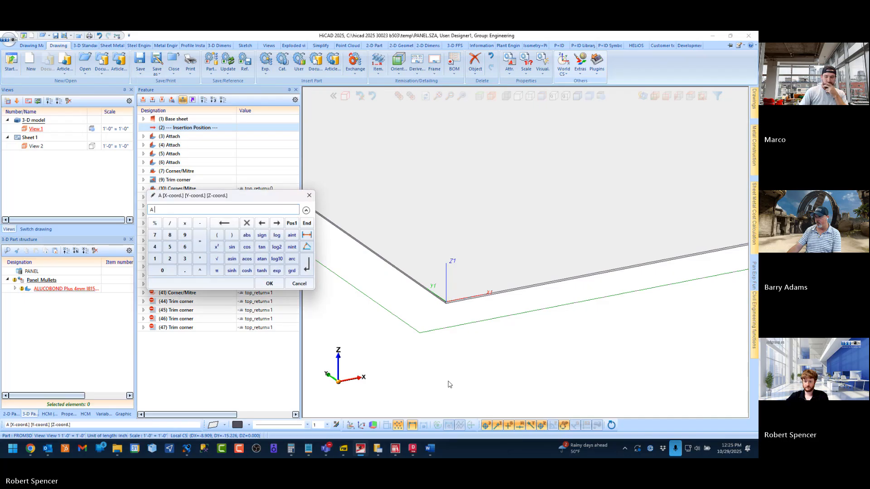
{"action": "type", "text": "0 1 0"}
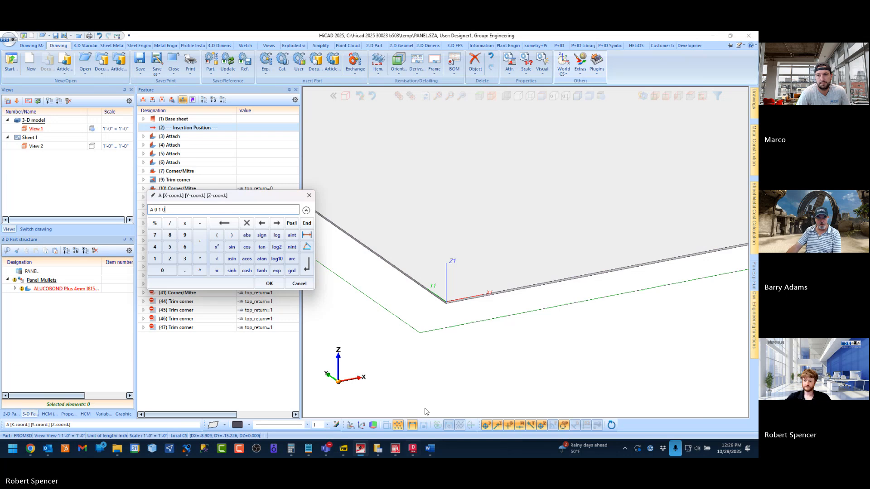
{"action": "left_click", "coordinate": [268, 284]}
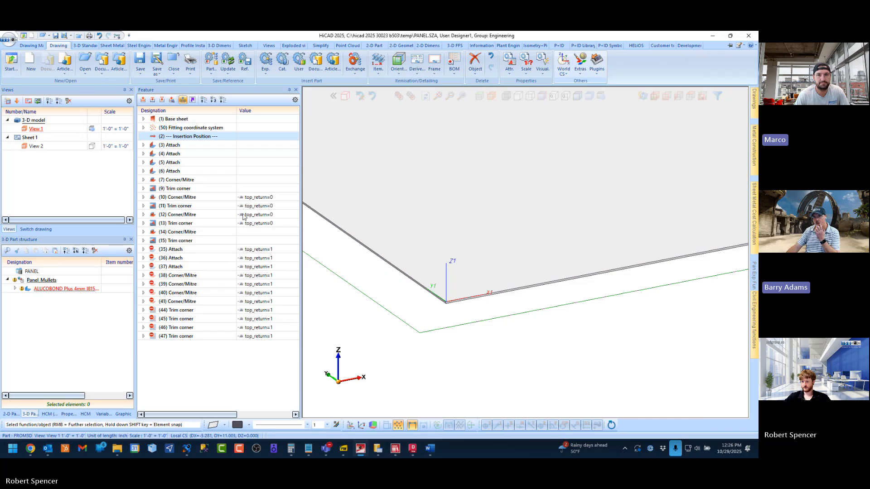
Step: Examine the fitting coordinate system at the panel corner and the location of each of its three points
{"action": "left_click", "coordinate": [174, 129]}
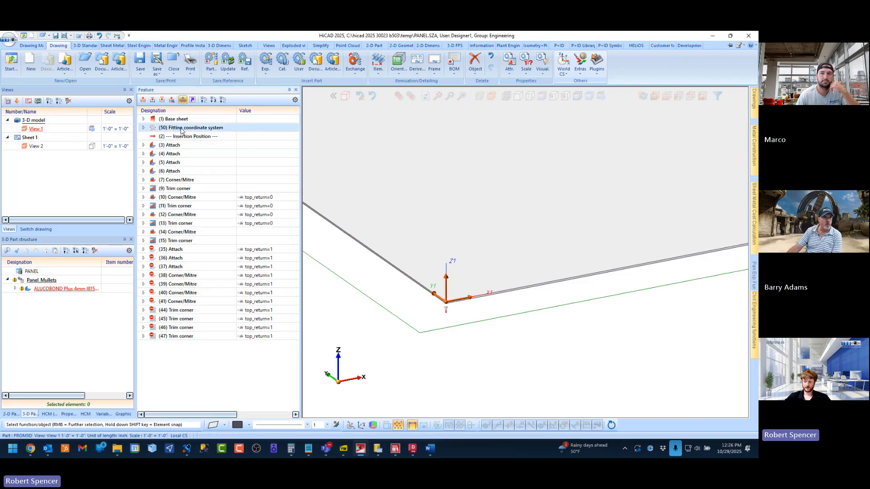
{"action": "scroll", "coordinate": [436, 302], "scroll_direction": "up", "scroll_amount": 1}
{"action": "scroll", "coordinate": [435, 302], "scroll_direction": "up", "scroll_amount": 2}
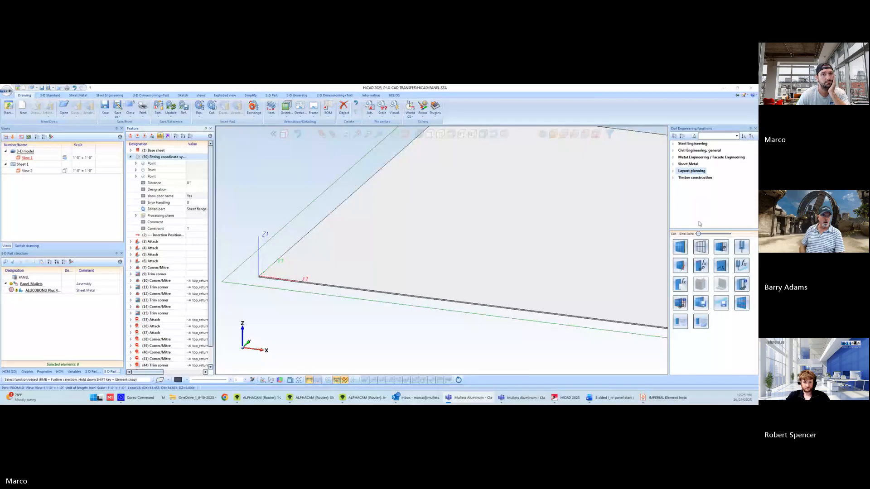
{"action": "left_click", "coordinate": [151, 164]}
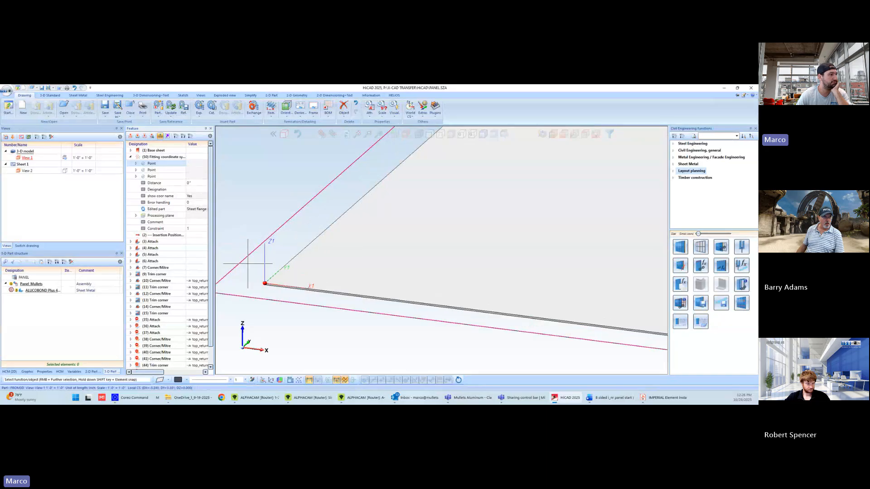
{"action": "left_click", "coordinate": [156, 171]}
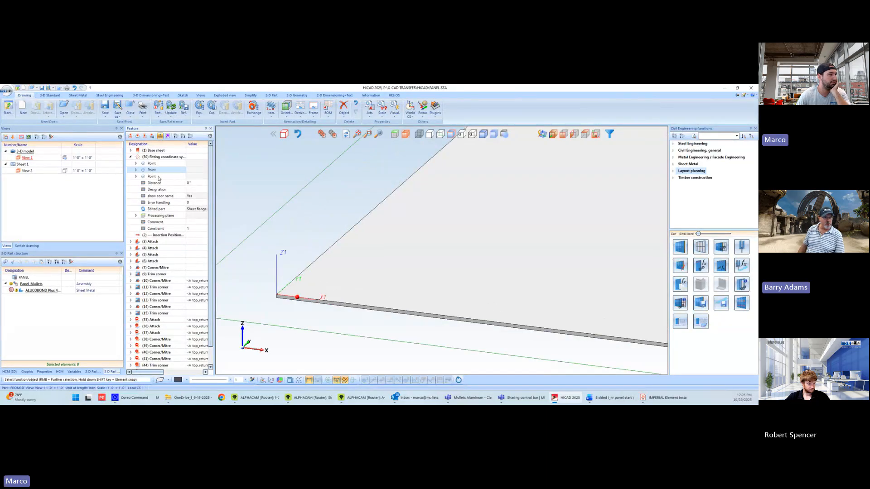
{"action": "left_click", "coordinate": [157, 177]}
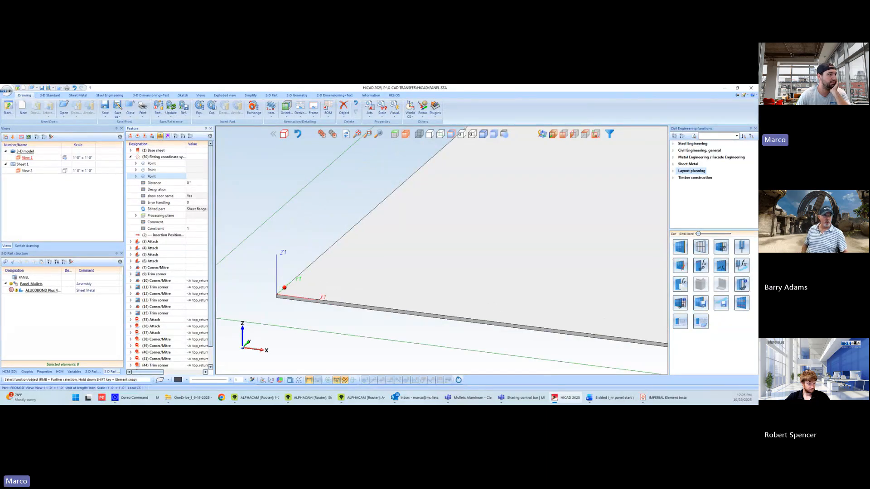
{"action": "left_click", "coordinate": [165, 157]}
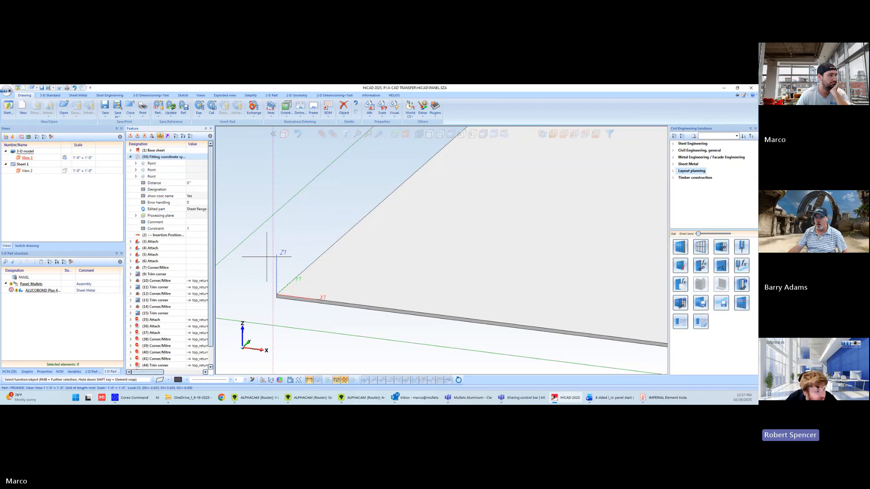
{"action": "scroll", "coordinate": [275, 295], "scroll_direction": "up", "scroll_amount": 3}
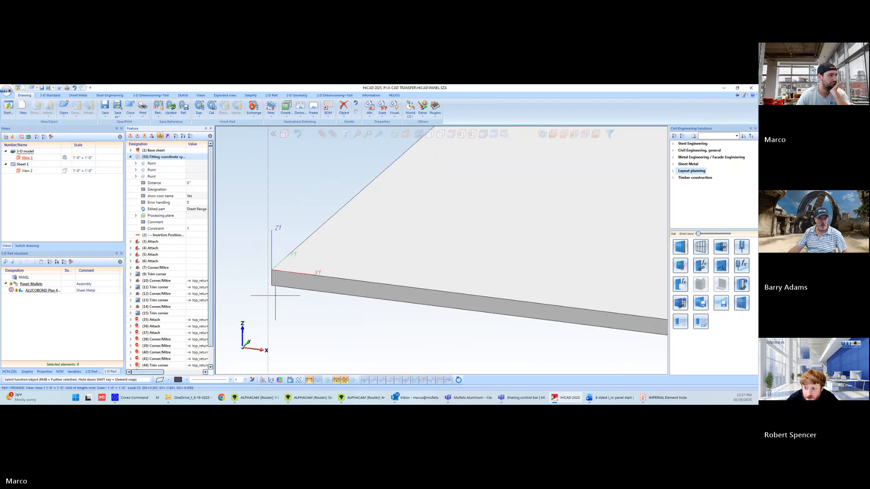
{"action": "scroll", "coordinate": [278, 296], "scroll_direction": "down", "scroll_amount": 2}
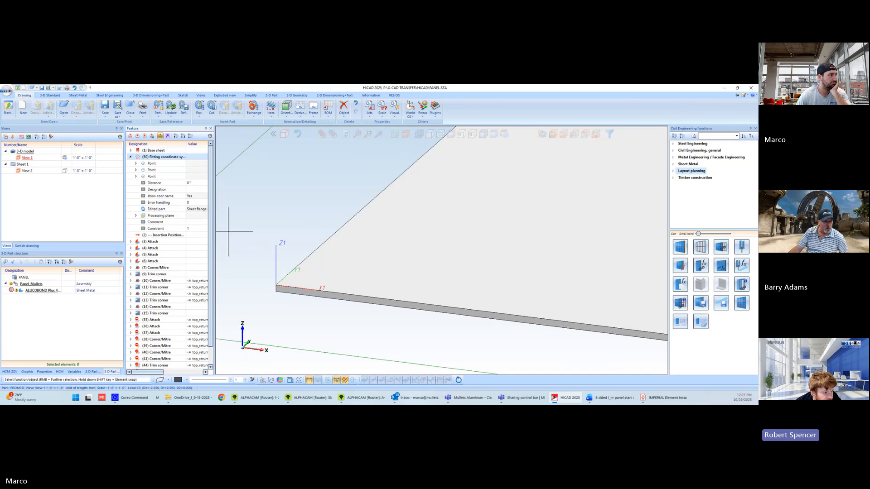
Step: Delete the fitting coordinate system from the panel's feature log and activate the Panel_Mullets assembly
{"action": "left_click", "coordinate": [194, 211]}
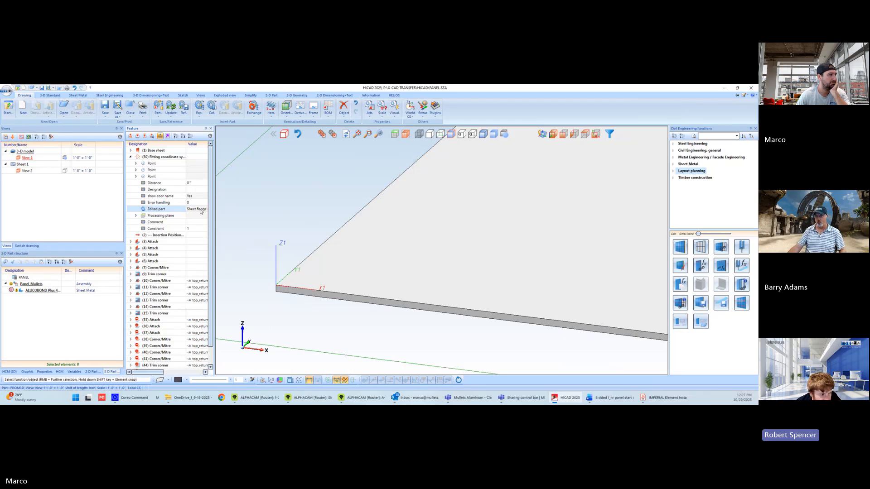
{"action": "right_click", "coordinate": [160, 158]}
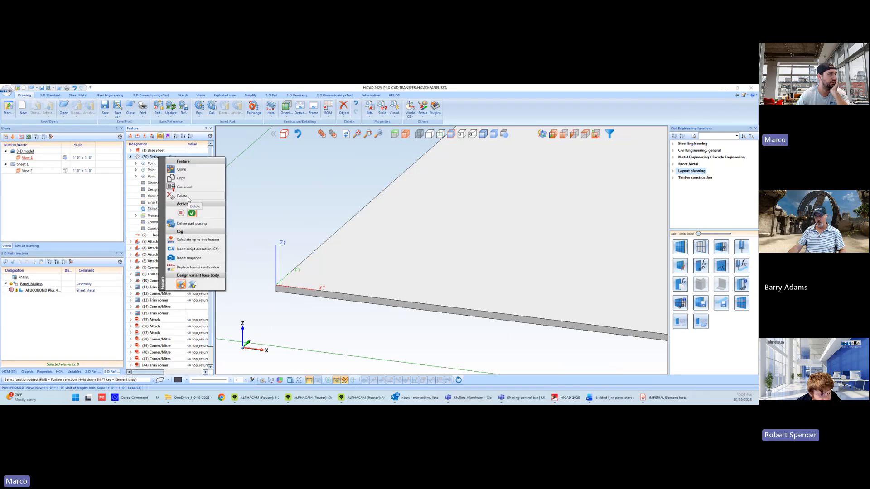
{"action": "left_click", "coordinate": [186, 197]}
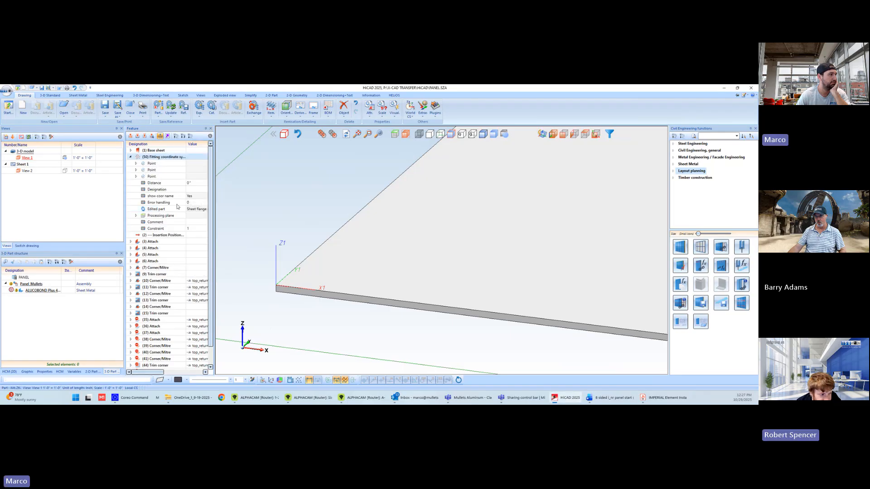
{"action": "left_click", "coordinate": [36, 291]}
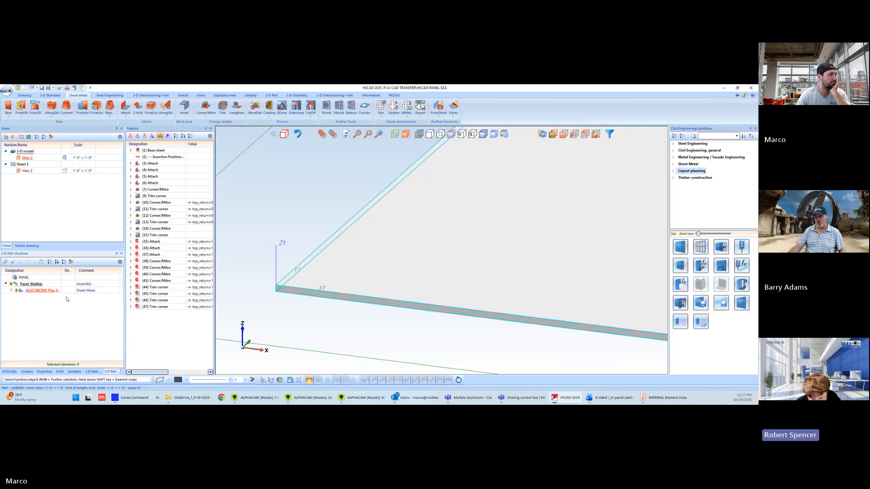
{"action": "left_click", "coordinate": [32, 284]}
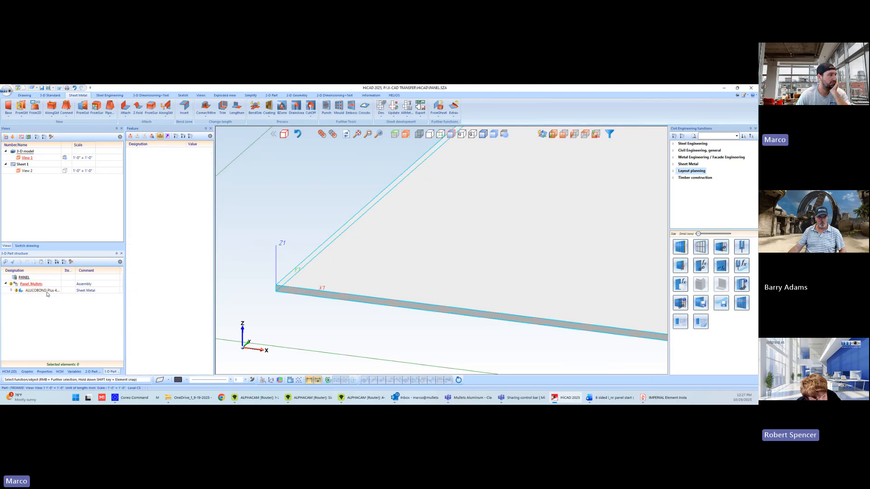
Step: Activate the ALUCOBOND sheet metal part and set its processing plane from the coordinate planes at the panel corner
{"action": "left_click", "coordinate": [47, 293]}
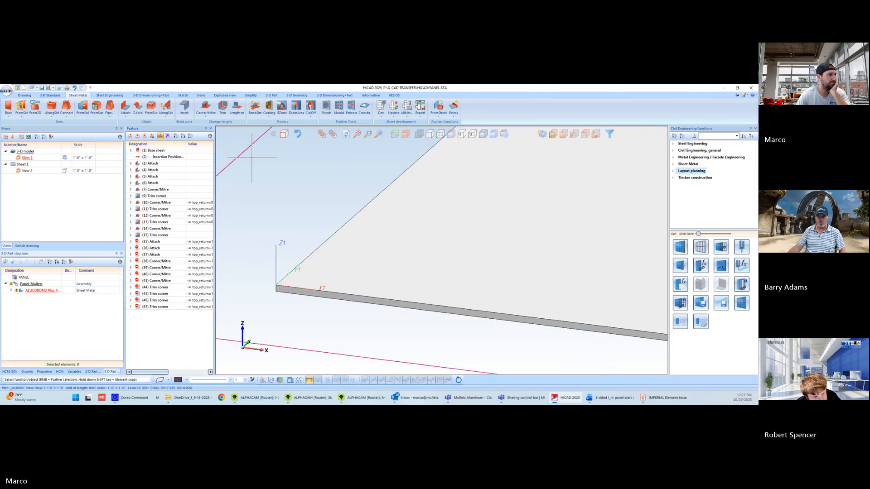
{"action": "left_click", "coordinate": [395, 134]}
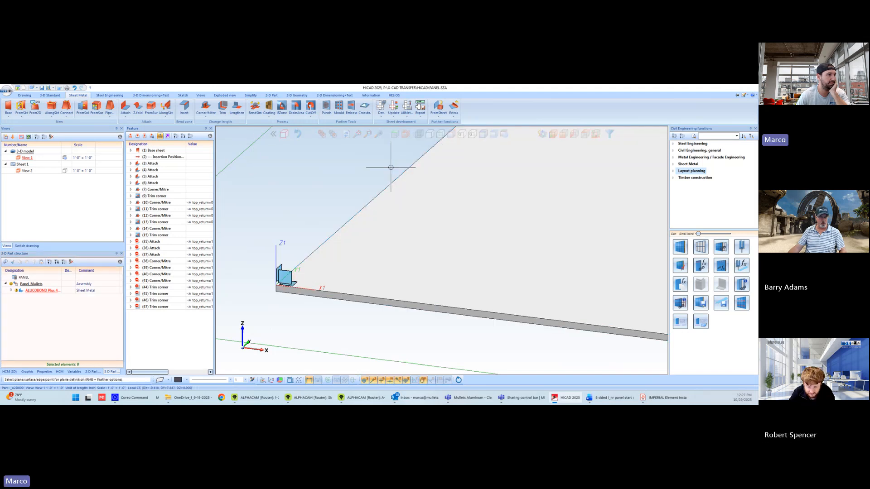
{"action": "left_click", "coordinate": [292, 284]}
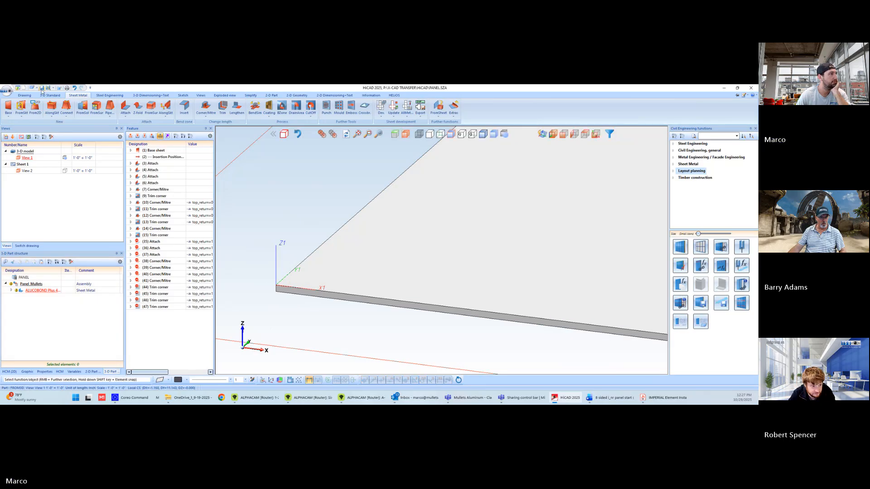
Step: Define a fitting coordinate system on the panel with origin A 0 0 0, X-axis point A 1 0 0 and Y-axis point A 0 1 0
{"action": "left_click", "coordinate": [29, 97]}
{"action": "left_click", "coordinate": [409, 111]}
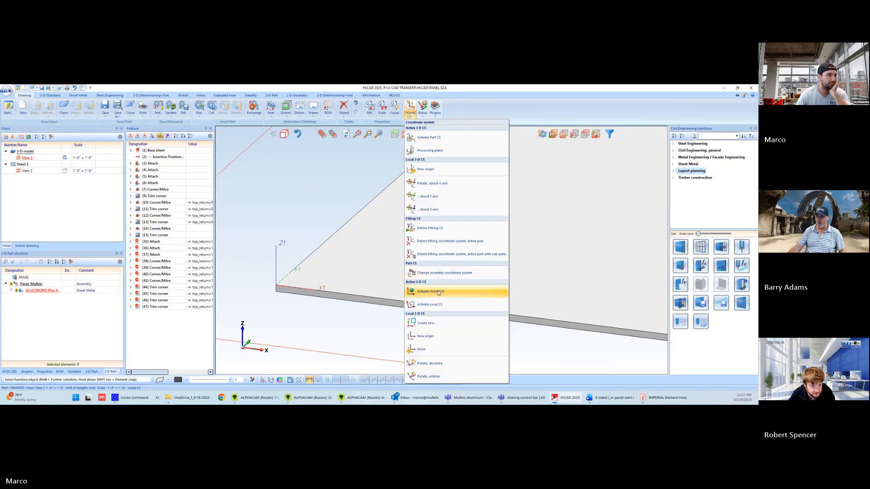
{"action": "left_click", "coordinate": [438, 229]}
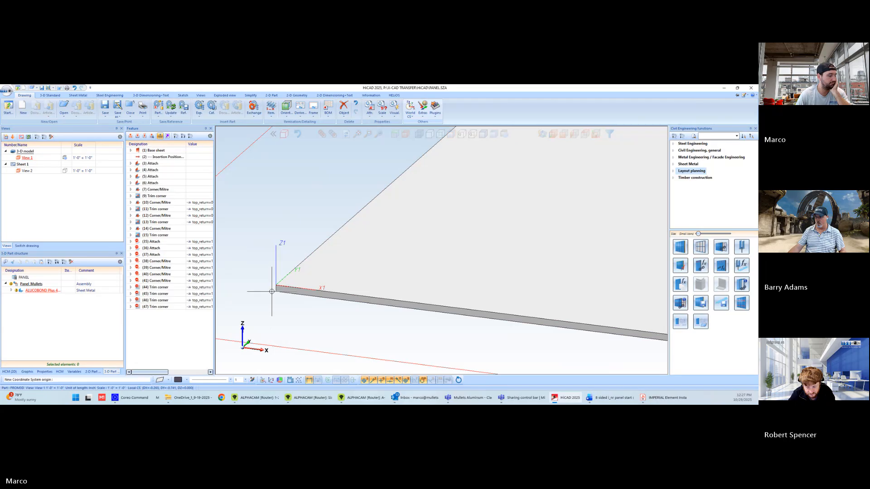
{"action": "key", "text": "a"}
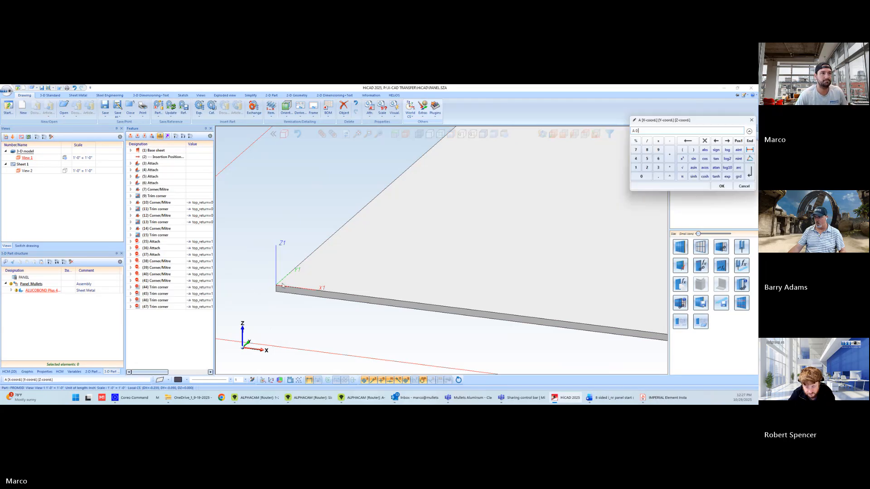
{"action": "key", "text": "Return"}
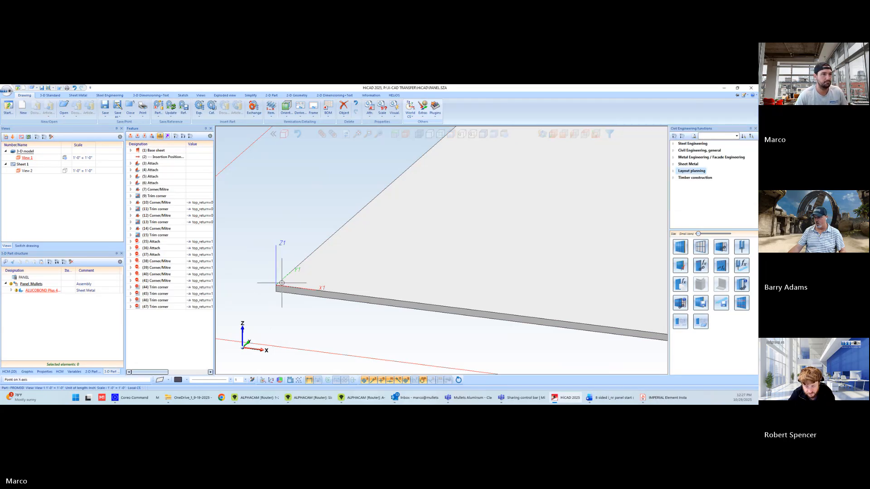
{"action": "key", "text": "a"}
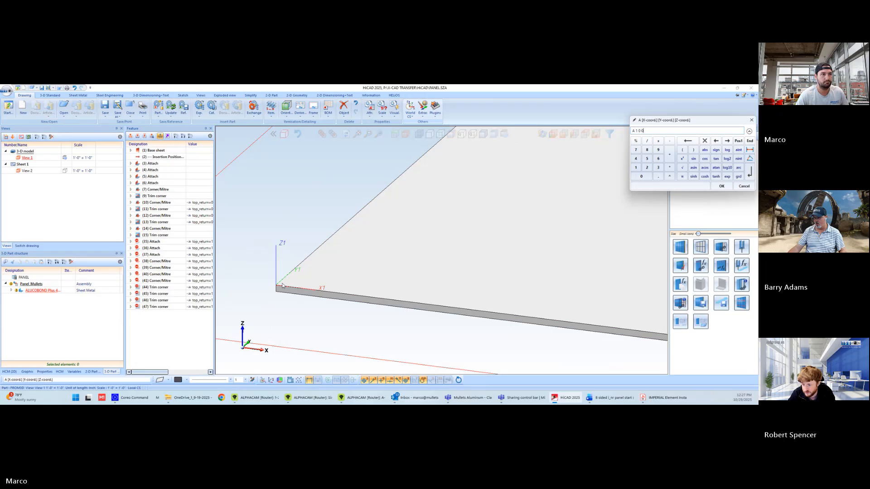
{"action": "key", "text": "Return"}
{"action": "type", "text": "a0"}
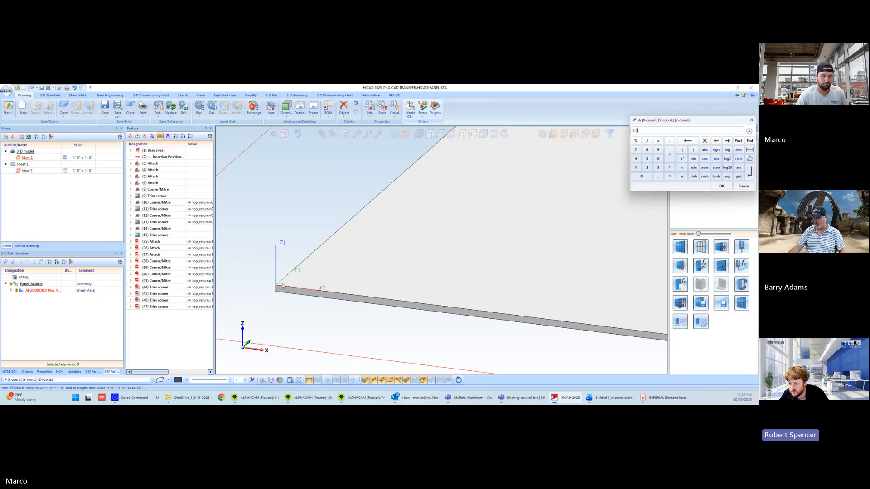
{"action": "type", "text": " 1 0"}
{"action": "key", "text": "Return"}
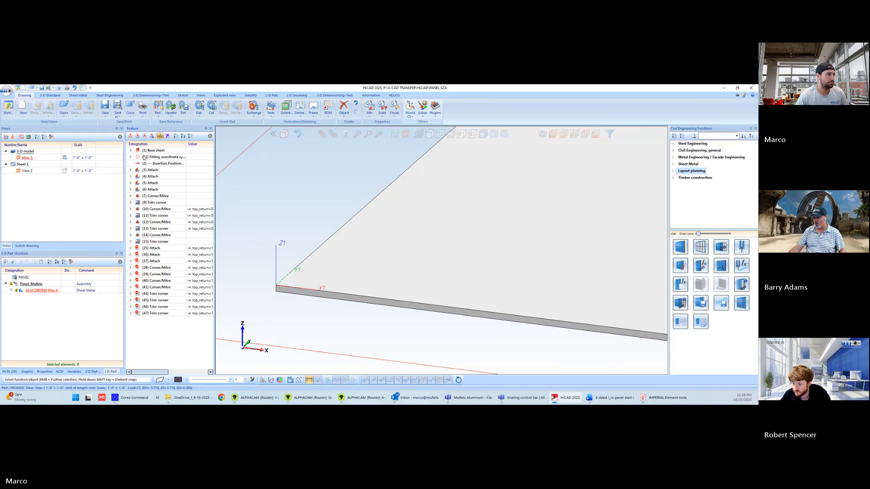
Step: Examine the recreated fitting coordinate system in the feature log and check where its points lie on the panel
{"action": "left_click", "coordinate": [164, 159]}
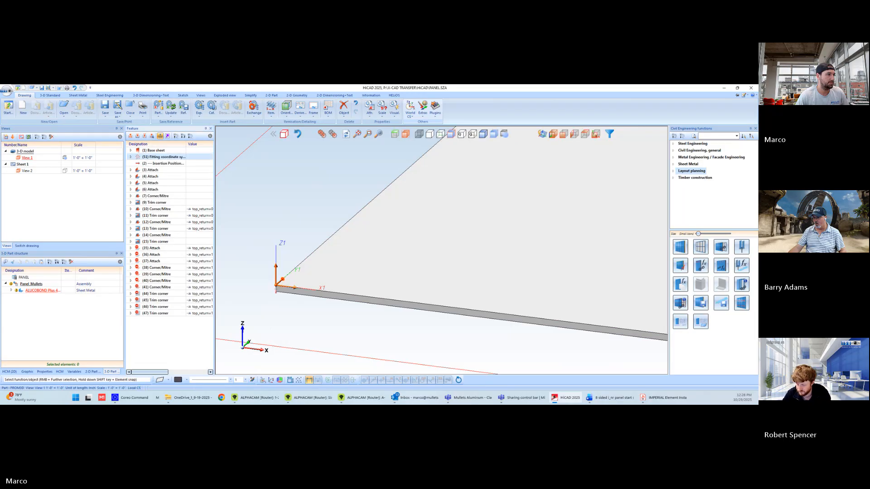
{"action": "left_click", "coordinate": [130, 157]}
{"action": "left_click", "coordinate": [147, 164]}
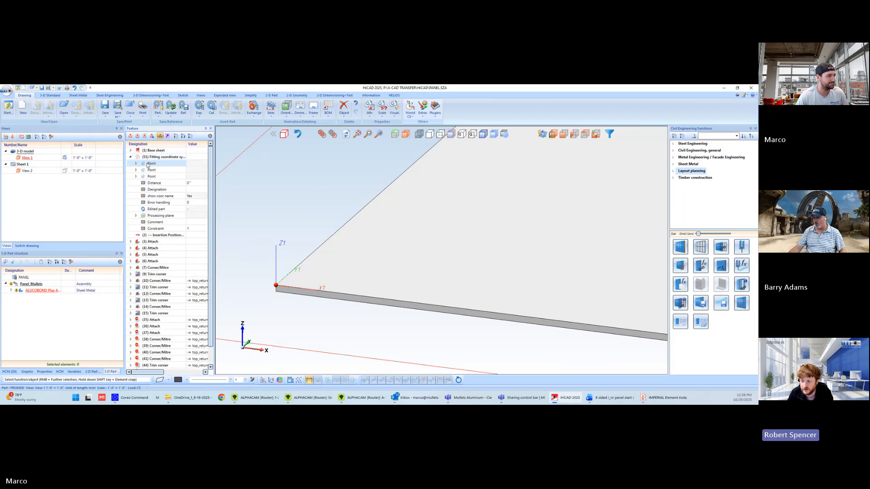
{"action": "left_click", "coordinate": [154, 177]}
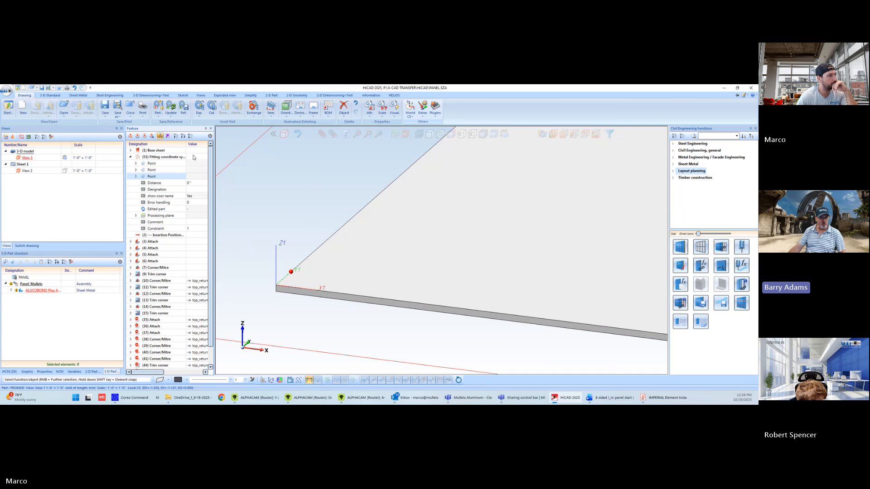
{"action": "left_click", "coordinate": [156, 158]}
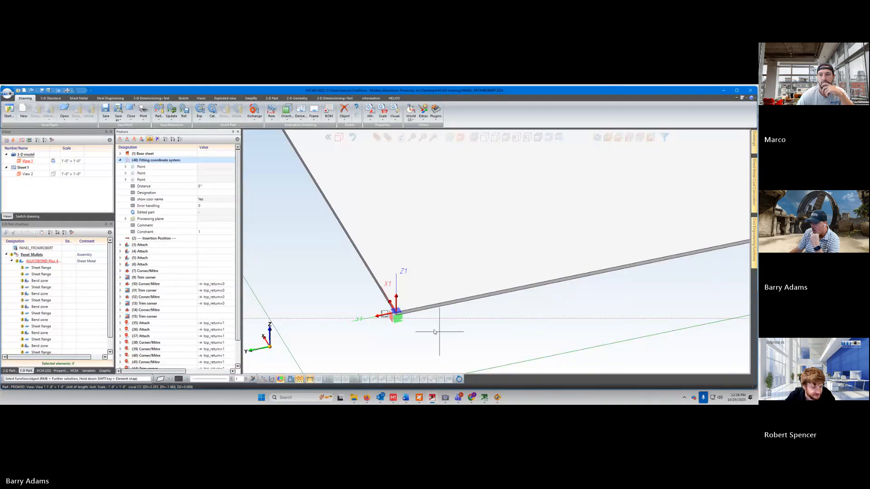
Step: In the PANEL_FROMROBERT drawing, inspect the x, y and z coordinates of the fitting coordinate system's three points
{"action": "middle_click_drag", "start_coordinate": [438, 333], "coordinate": [422, 327]}
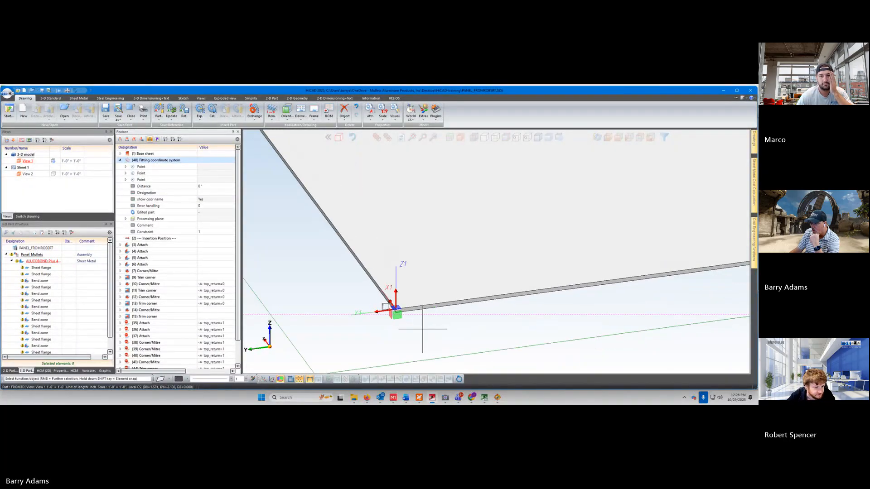
{"action": "scroll", "coordinate": [414, 326], "scroll_direction": "up", "scroll_amount": 5}
{"action": "scroll", "coordinate": [299, 258], "scroll_direction": "up", "scroll_amount": 1}
{"action": "scroll", "coordinate": [299, 257], "scroll_direction": "up", "scroll_amount": 2}
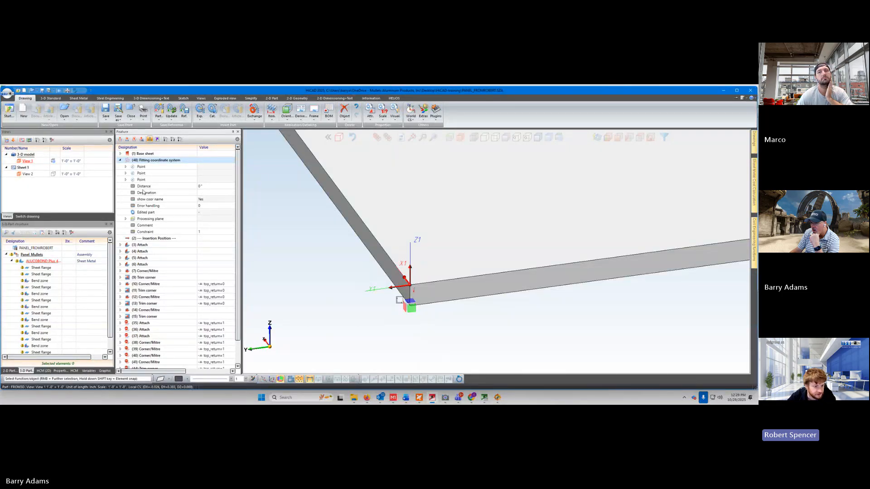
{"action": "left_click", "coordinate": [126, 173]}
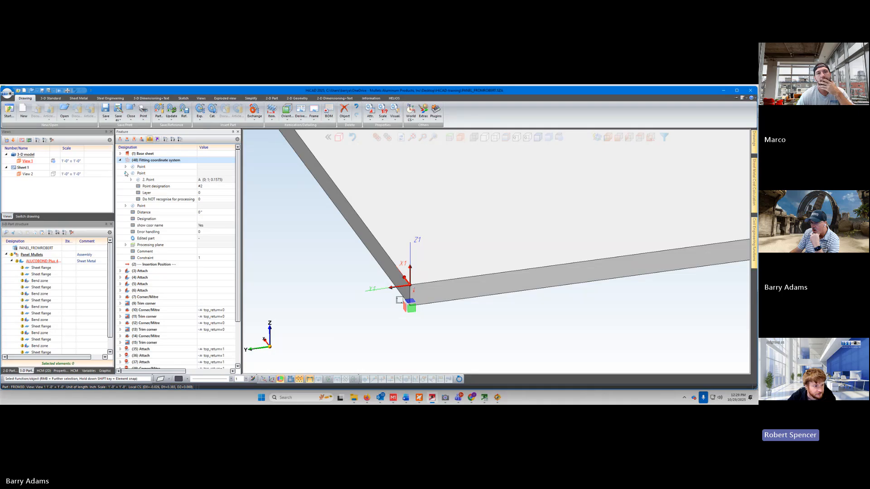
{"action": "left_click", "coordinate": [126, 167]}
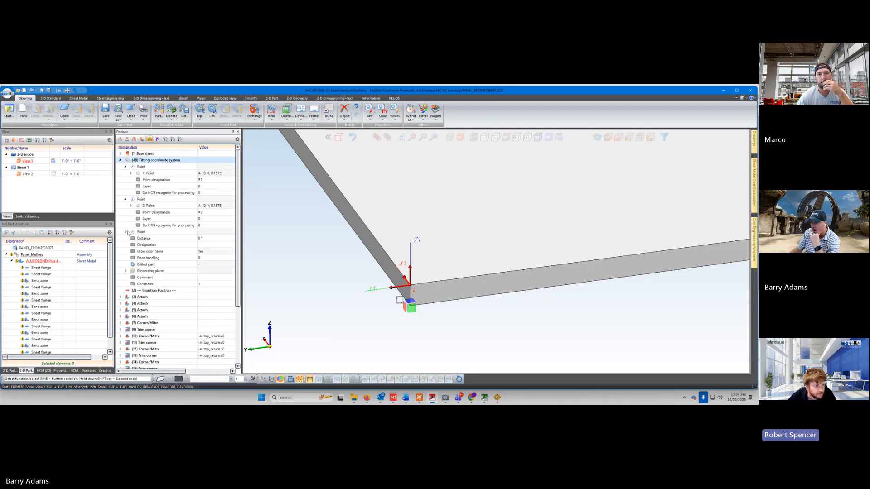
{"action": "left_click", "coordinate": [126, 232]}
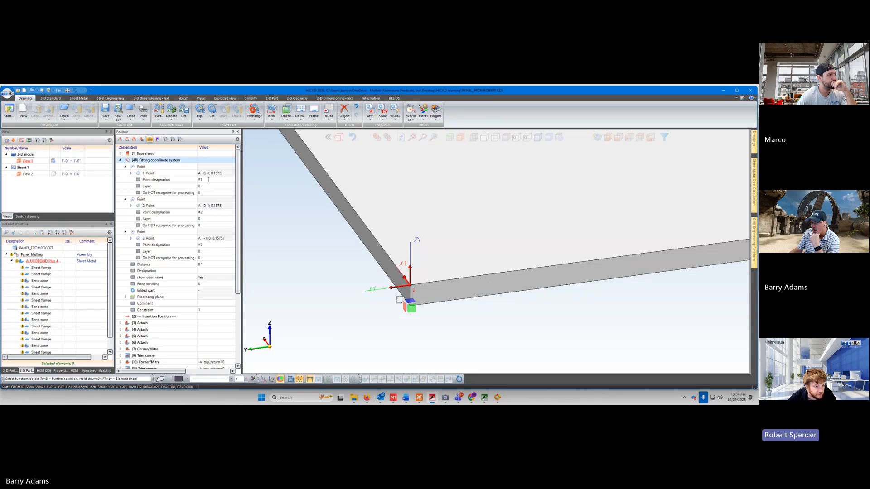
{"action": "left_click", "coordinate": [131, 207]}
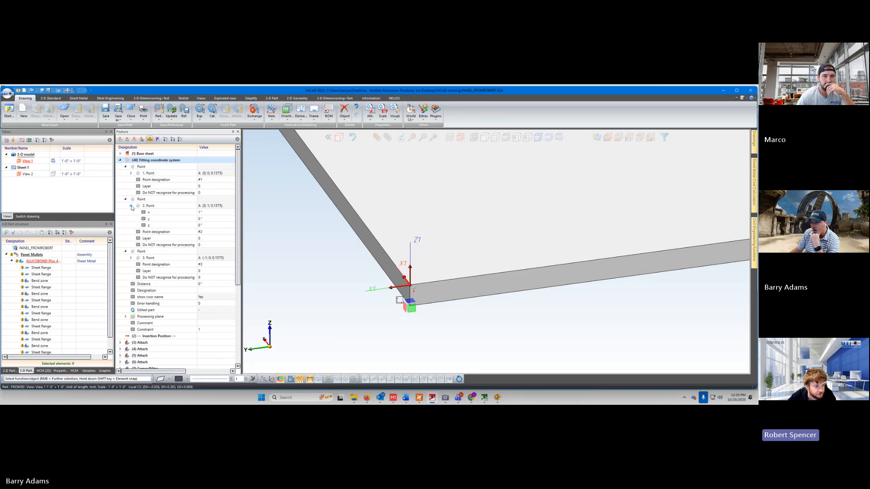
{"action": "left_click", "coordinate": [131, 173]}
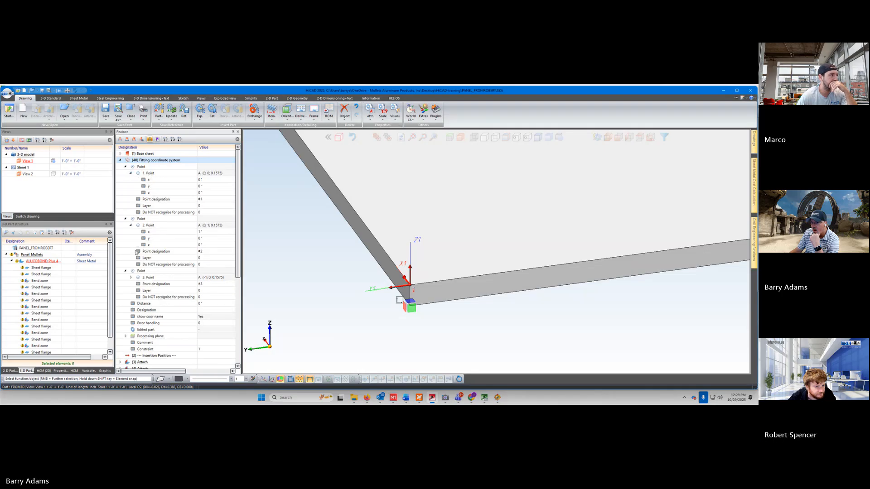
{"action": "left_click", "coordinate": [131, 278]}
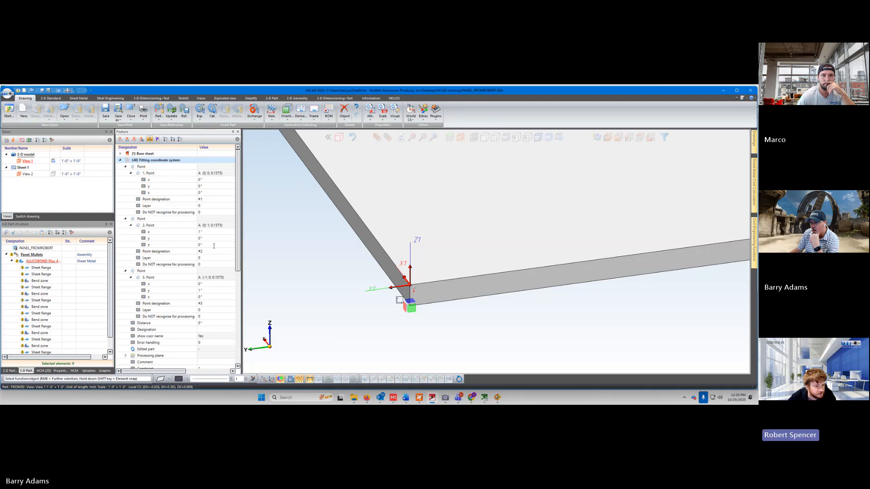
Step: Examine the fitting coordinate system's position and axis directions at the panel corner relative to the whole panel
{"action": "scroll", "coordinate": [354, 292], "scroll_direction": "down", "scroll_amount": 4}
{"action": "scroll", "coordinate": [354, 292], "scroll_direction": "down", "scroll_amount": 1}
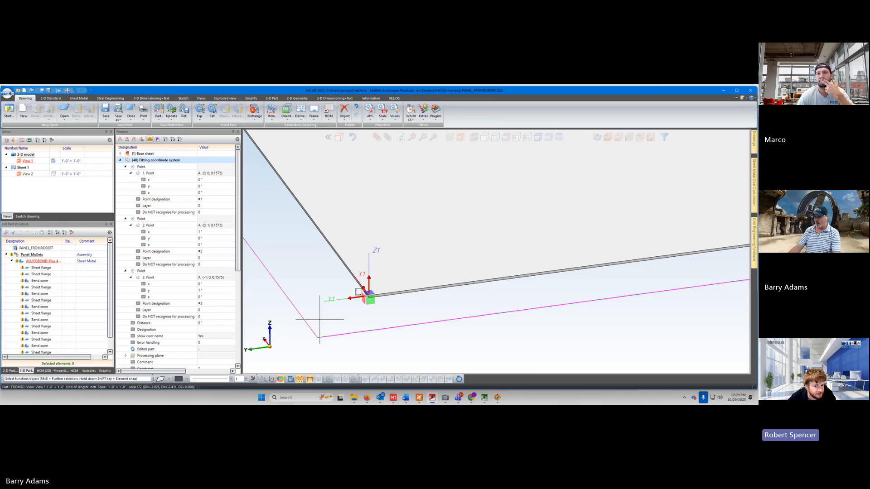
{"action": "scroll", "coordinate": [320, 320], "scroll_direction": "down", "scroll_amount": 5}
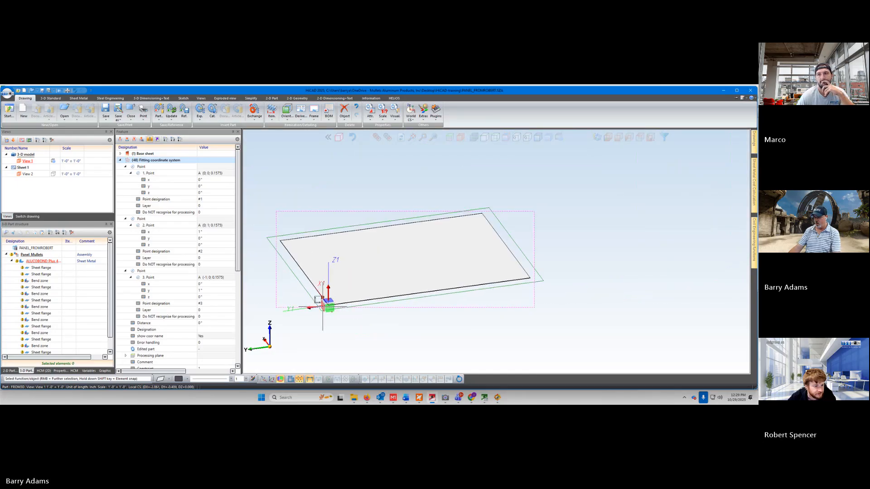
{"action": "scroll", "coordinate": [323, 307], "scroll_direction": "up", "scroll_amount": 5}
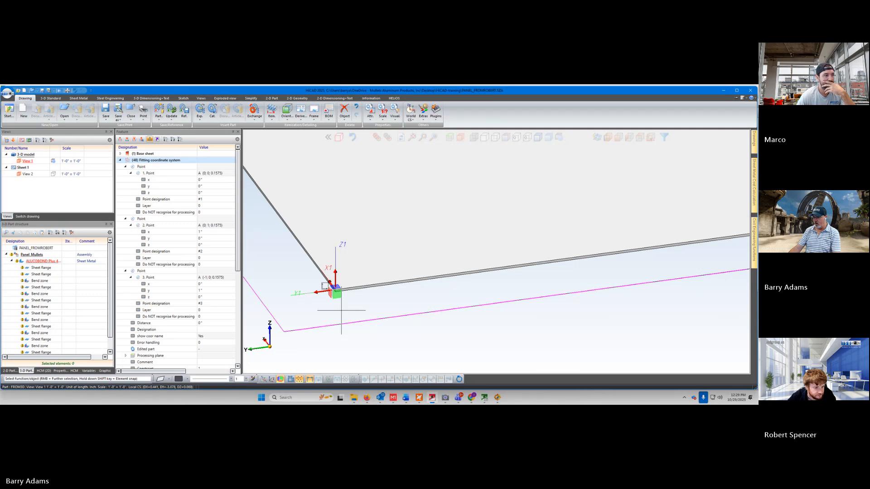
{"action": "scroll", "coordinate": [341, 310], "scroll_direction": "down", "scroll_amount": 3}
{"action": "scroll", "coordinate": [341, 310], "scroll_direction": "up", "scroll_amount": 2}
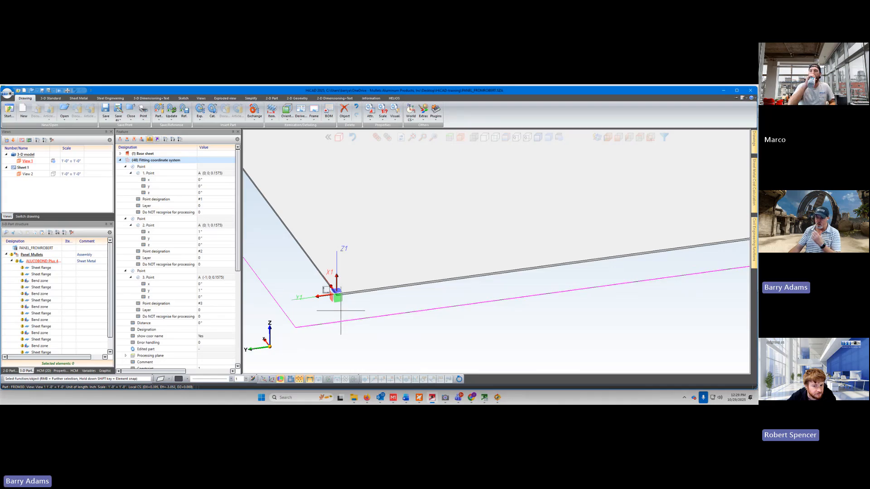
{"action": "scroll", "coordinate": [341, 311], "scroll_direction": "down", "scroll_amount": 3}
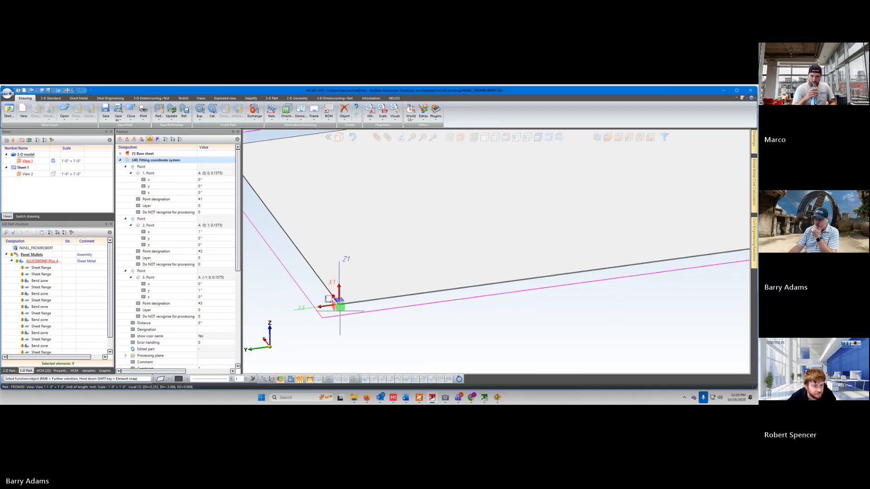
{"action": "scroll", "coordinate": [340, 312], "scroll_direction": "down", "scroll_amount": 4}
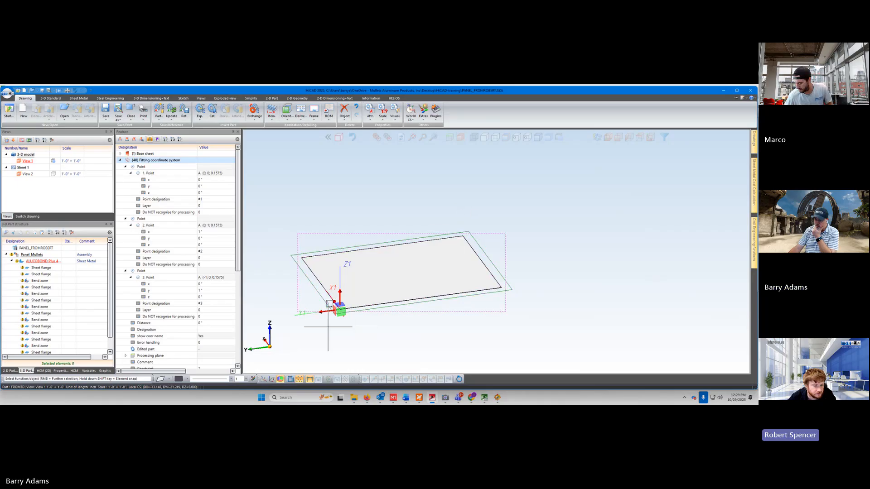
{"action": "scroll", "coordinate": [340, 311], "scroll_direction": "up", "scroll_amount": 5}
{"action": "scroll", "coordinate": [371, 290], "scroll_direction": "up", "scroll_amount": 5}
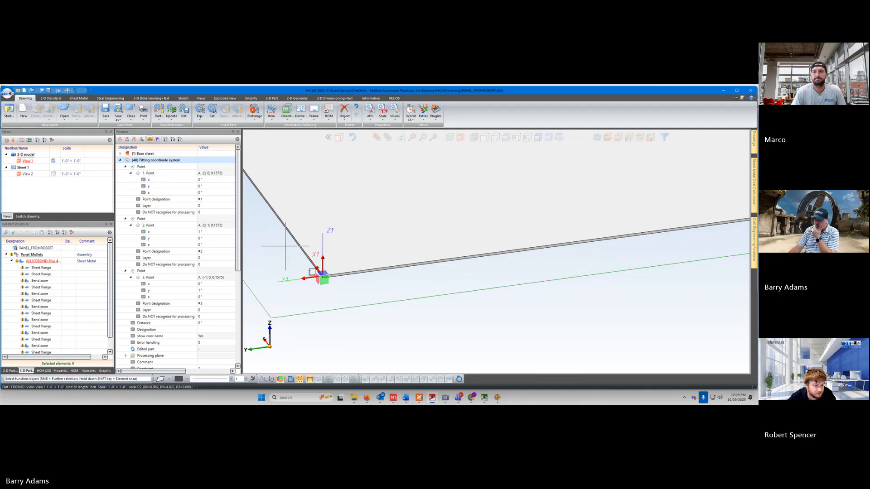
{"action": "scroll", "coordinate": [284, 251], "scroll_direction": "up", "scroll_amount": 3}
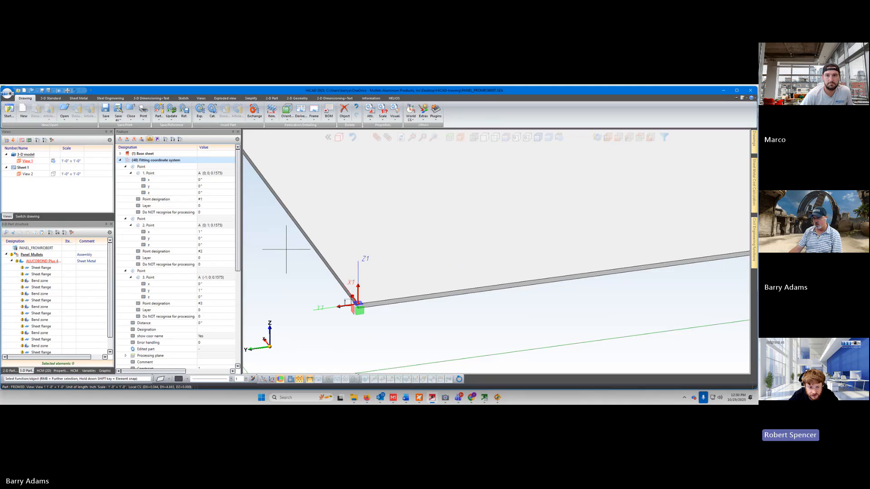
Step: Delete the processing plane outlined around the panel and check the fitting coordinate system's processing plane entry in the feature log
{"action": "scroll", "coordinate": [287, 251], "scroll_direction": "down", "scroll_amount": 3}
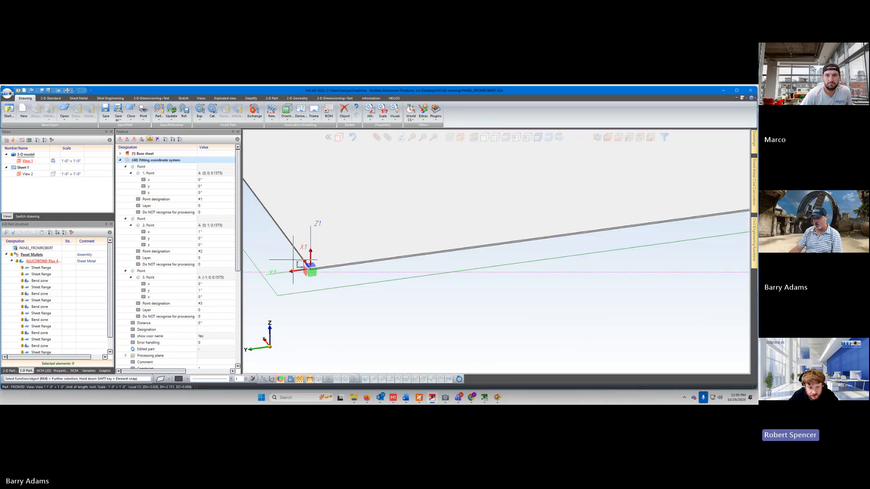
{"action": "right_click", "coordinate": [312, 290]}
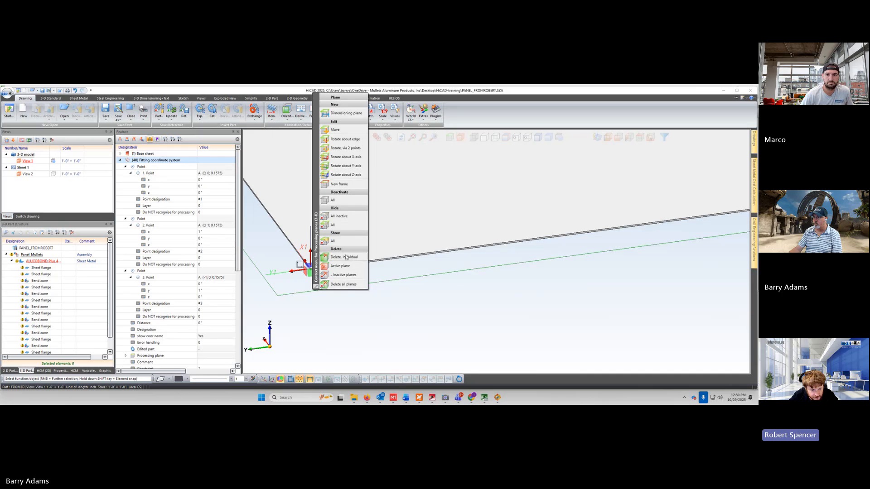
{"action": "left_click", "coordinate": [345, 274]}
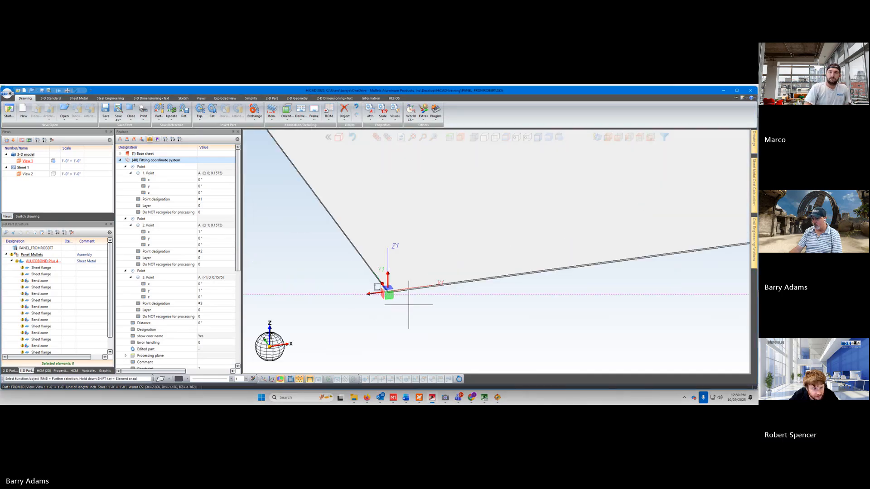
{"action": "scroll", "coordinate": [407, 302], "scroll_direction": "up", "scroll_amount": 3}
{"action": "scroll", "coordinate": [315, 272], "scroll_direction": "up", "scroll_amount": 1}
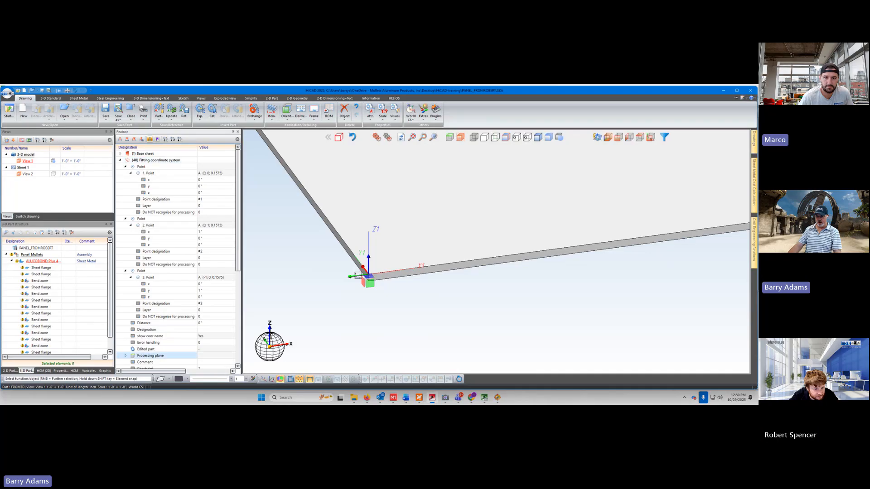
{"action": "scroll", "coordinate": [172, 344], "scroll_direction": "down", "scroll_amount": 2}
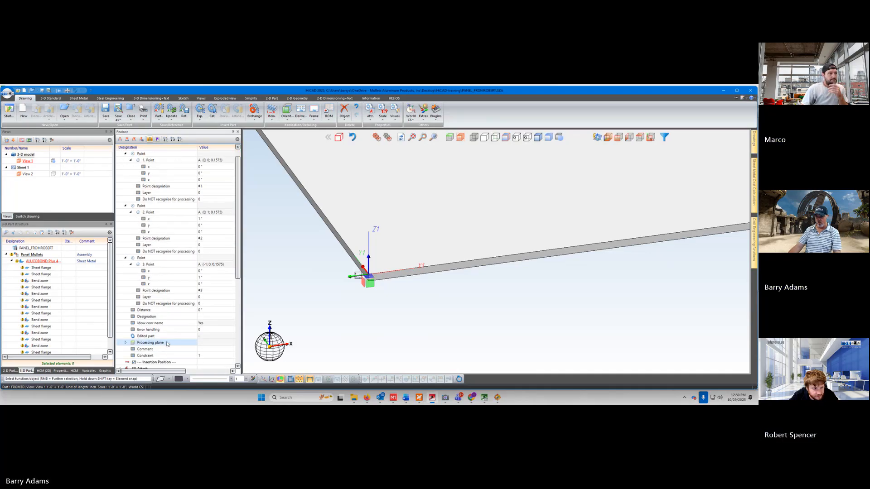
Step: Redefine the fitting coordinate system's processing plane by picking one of the planes offered at its origin on the panel corner
{"action": "double_click", "coordinate": [167, 343]}
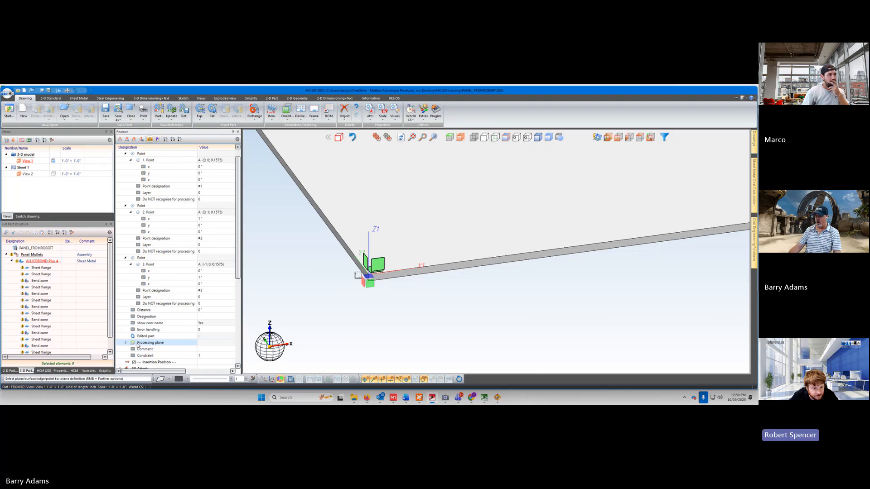
{"action": "scroll", "coordinate": [372, 273], "scroll_direction": "up", "scroll_amount": 3}
{"action": "left_click", "coordinate": [372, 274]}
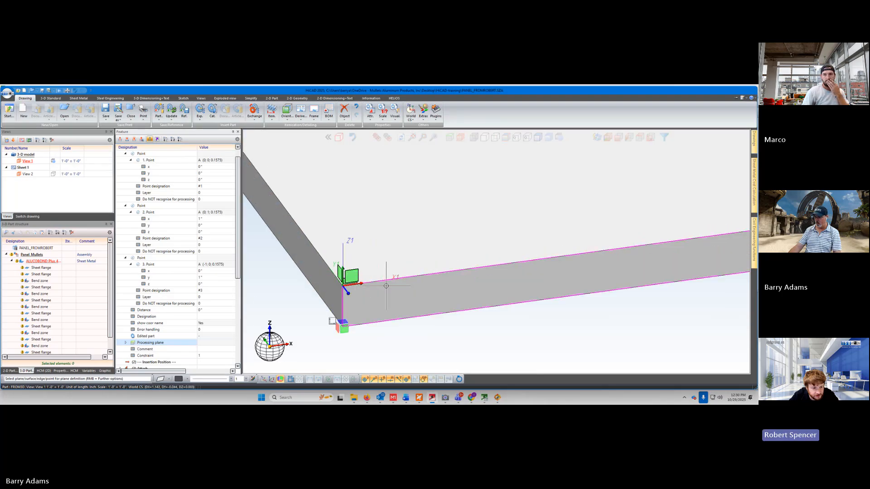
{"action": "middle_click_drag", "start_coordinate": [365, 305], "coordinate": [347, 295]}
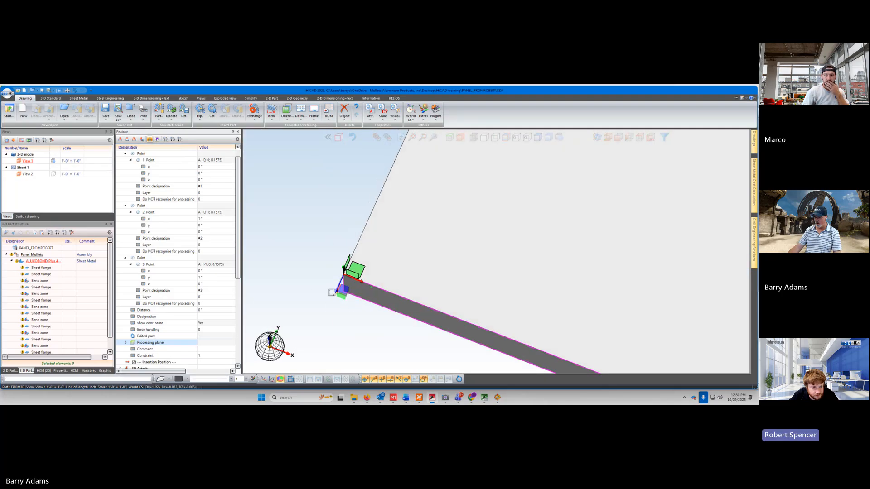
{"action": "left_click", "coordinate": [356, 270]}
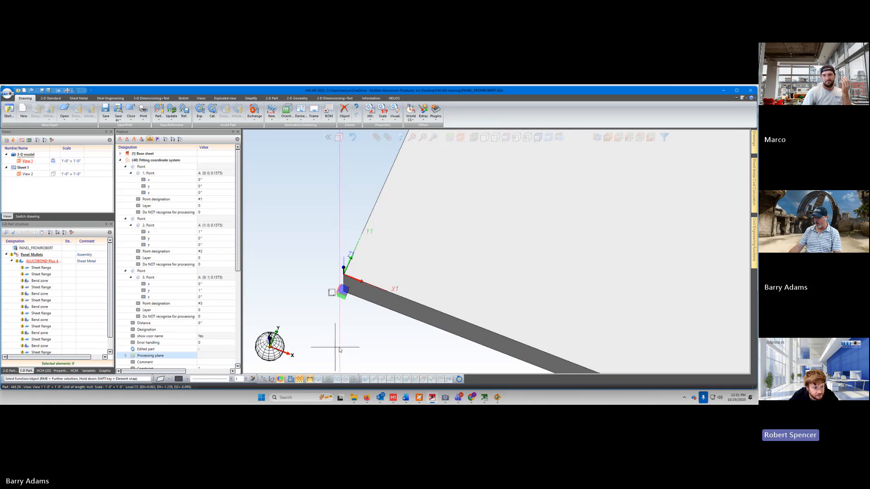
Step: Highlight the fitting coordinate system from the feature log and examine its axis directions at the panel corner
{"action": "middle_click_drag", "start_coordinate": [336, 348], "coordinate": [352, 330]}
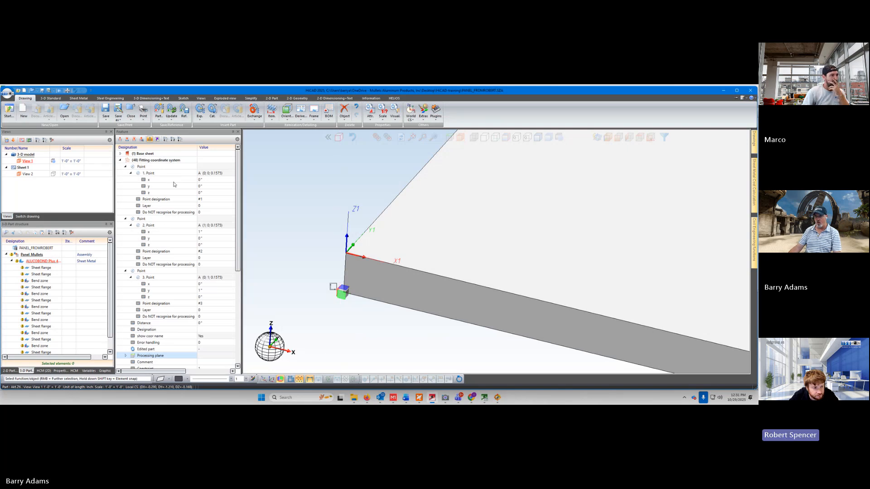
{"action": "left_click", "coordinate": [158, 160]}
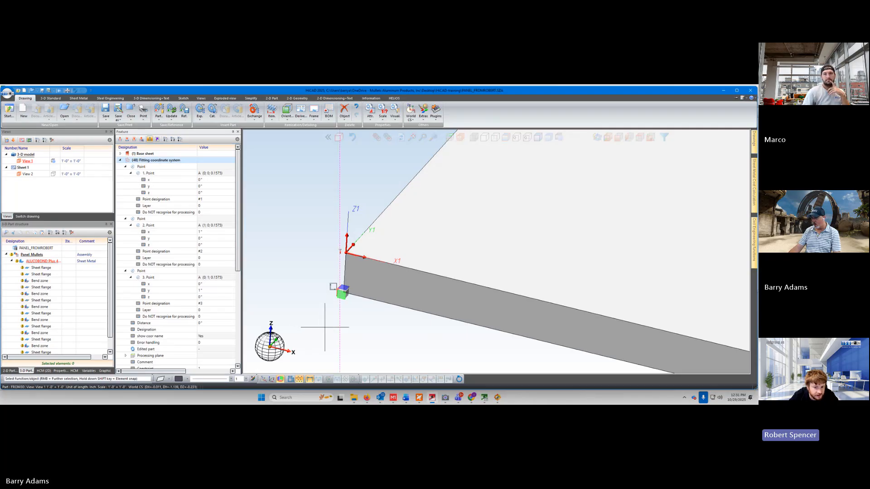
{"action": "middle_click_drag", "start_coordinate": [332, 334], "coordinate": [316, 311]}
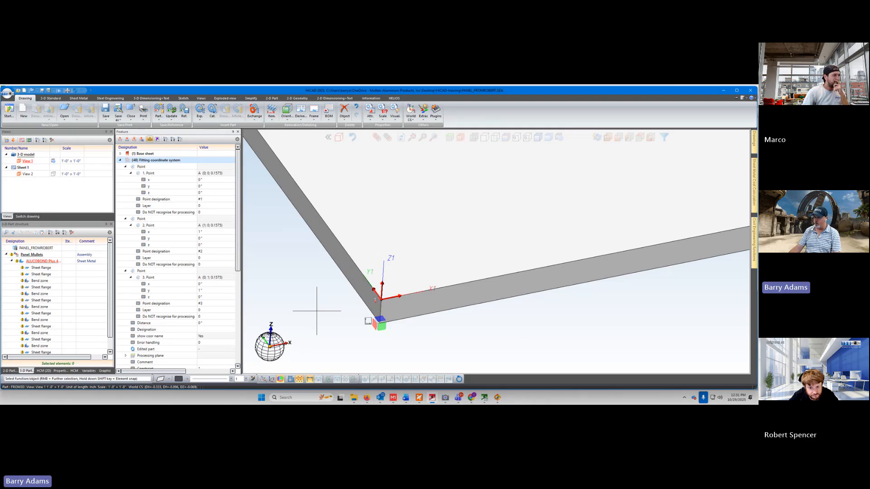
{"action": "scroll", "coordinate": [317, 311], "scroll_direction": "down", "scroll_amount": 2}
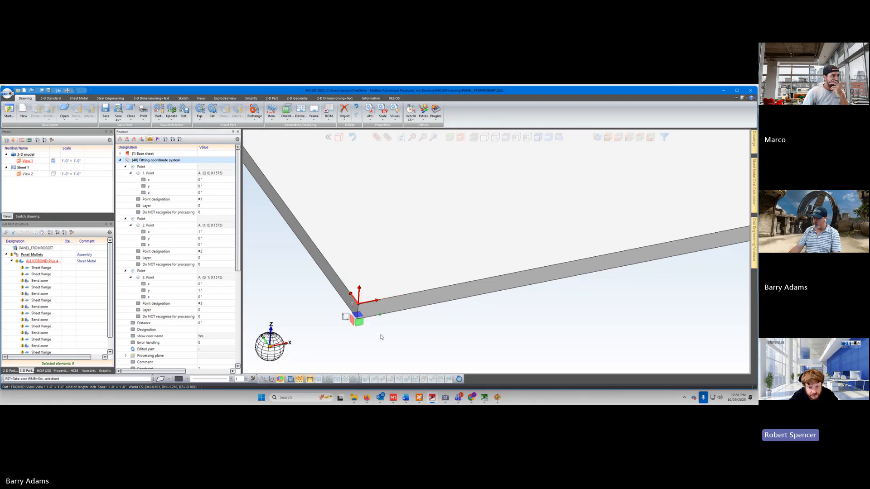
{"action": "scroll", "coordinate": [381, 337], "scroll_direction": "down", "scroll_amount": 3}
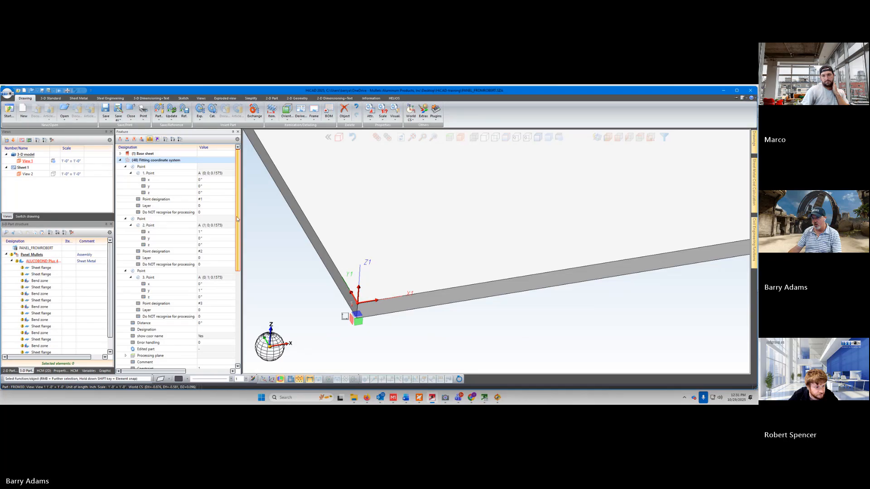
{"action": "mouse_move", "coordinate": [237, 219]}
{"action": "left_mouse_down"}
{"action": "mouse_move", "coordinate": [235, 279]}
{"action": "mouse_move", "coordinate": [236, 213]}
{"action": "left_mouse_up"}
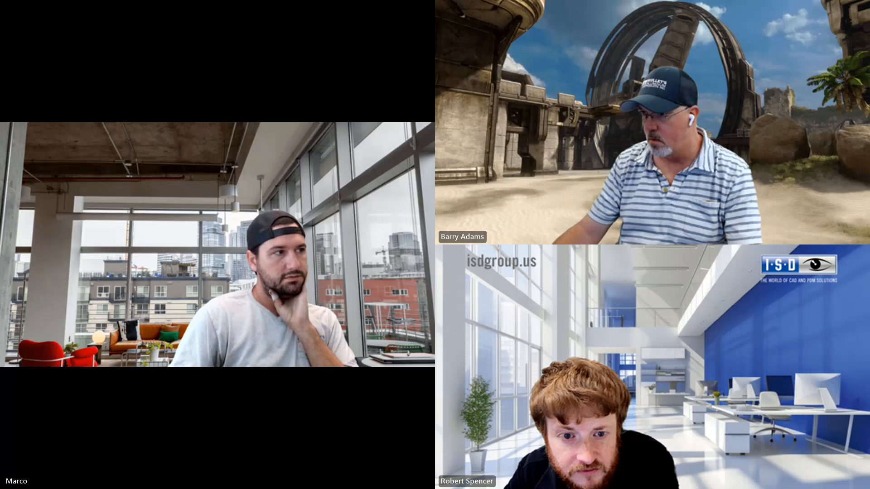
{"action": "scroll", "coordinate": [474, 266], "scroll_direction": "down", "scroll_amount": 1}
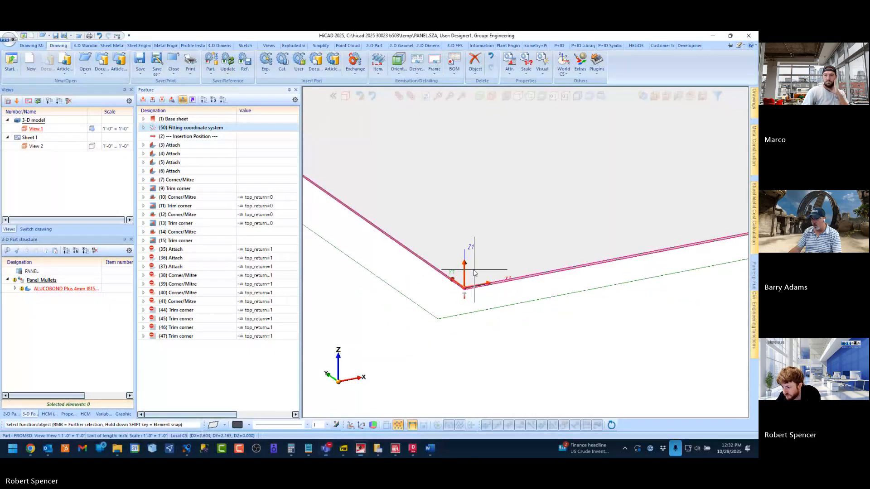
Step: Switch to the Fitting Coordinate System notes in Word and review the instructions on activating the main part and creating three special points
{"action": "left_click", "coordinate": [427, 452]}
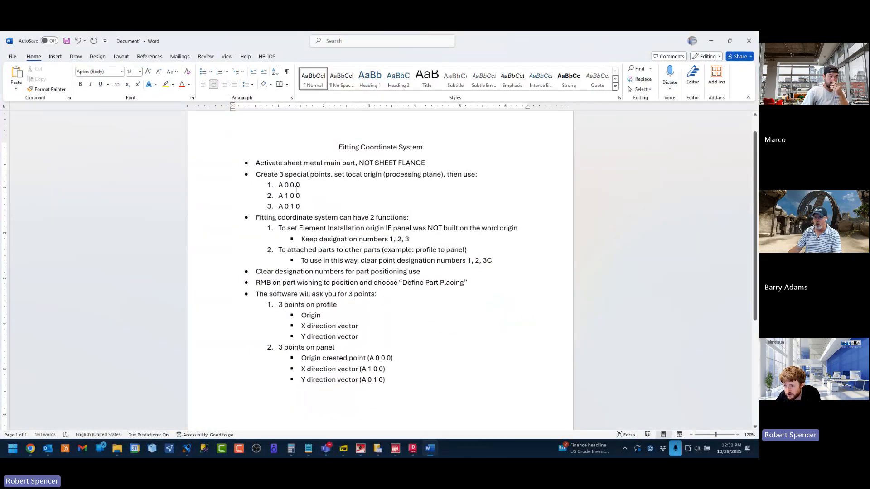
{"action": "left_click", "coordinate": [294, 167]}
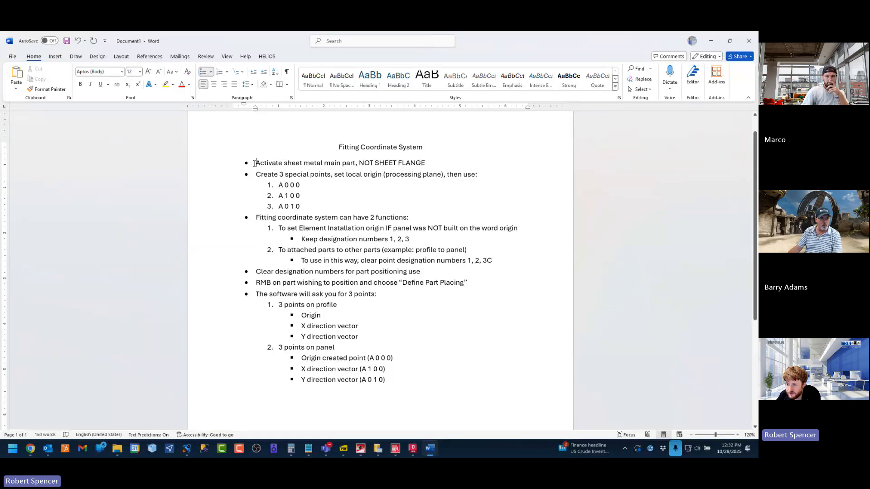
{"action": "left_click_drag", "start_coordinate": [254, 163], "coordinate": [428, 164]}
{"action": "left_click", "coordinate": [331, 163]}
{"action": "left_click", "coordinate": [353, 163]}
{"action": "left_click", "coordinate": [442, 164]}
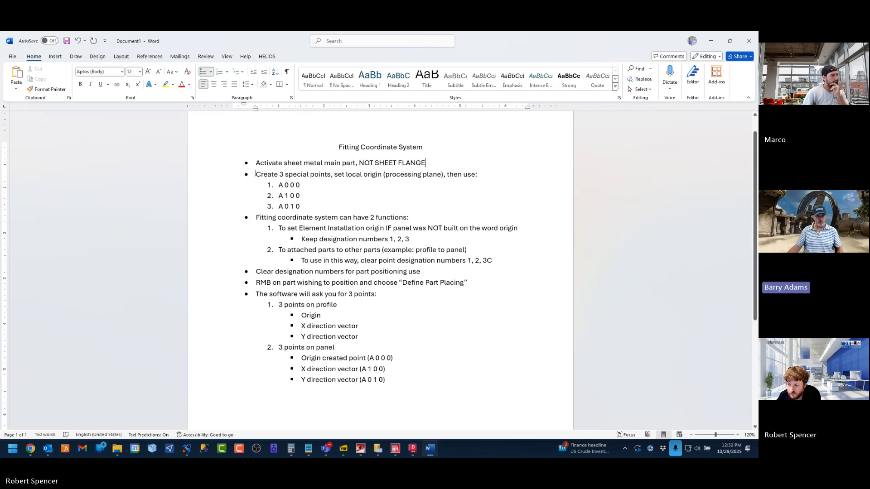
{"action": "left_click_drag", "start_coordinate": [255, 174], "coordinate": [308, 204]}
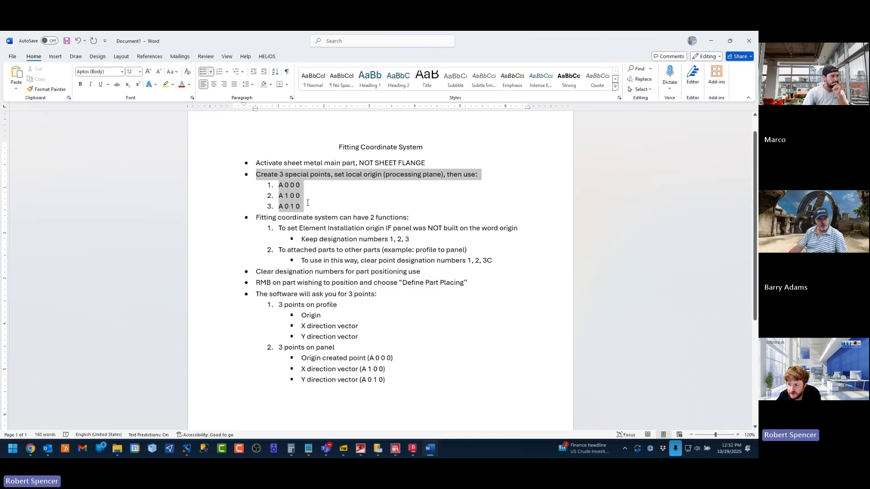
Step: Review the notes on the fitting coordinate system's two functions, highlighting the one for attaching parts to other parts
{"action": "left_click", "coordinate": [256, 218]}
{"action": "left_click_drag", "start_coordinate": [256, 218], "coordinate": [449, 216]}
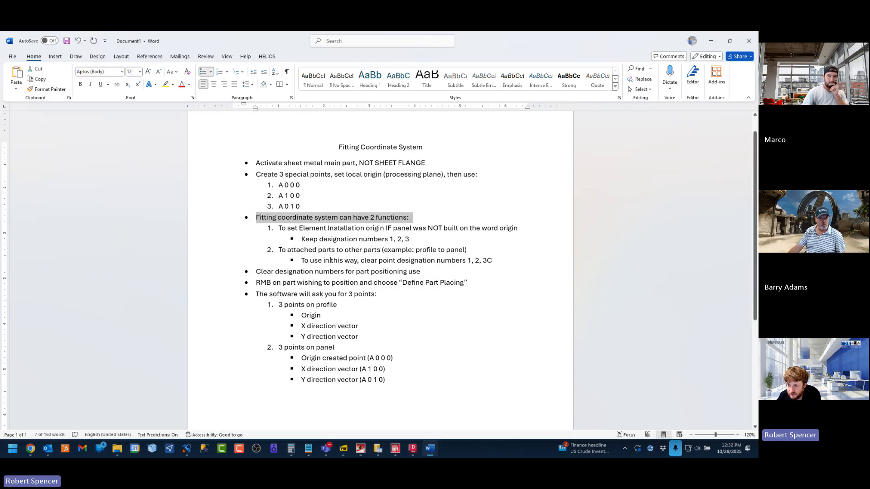
{"action": "left_click", "coordinate": [375, 222]}
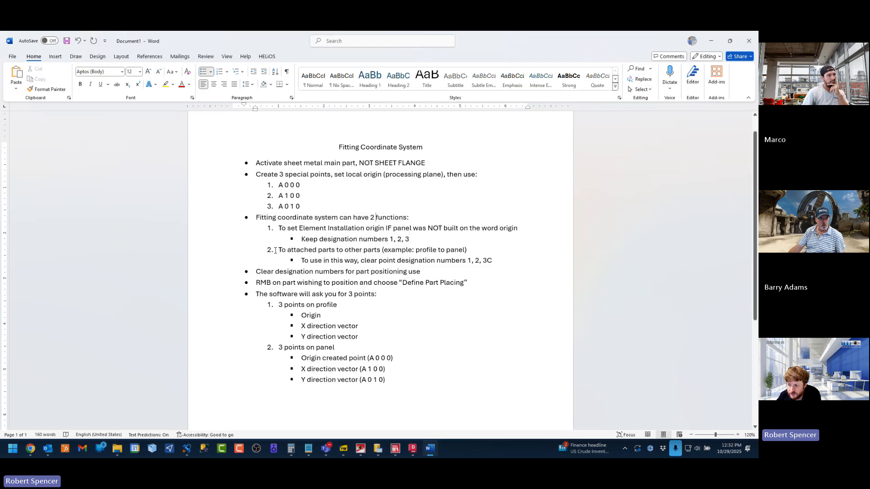
{"action": "left_click_drag", "start_coordinate": [275, 251], "coordinate": [496, 262]}
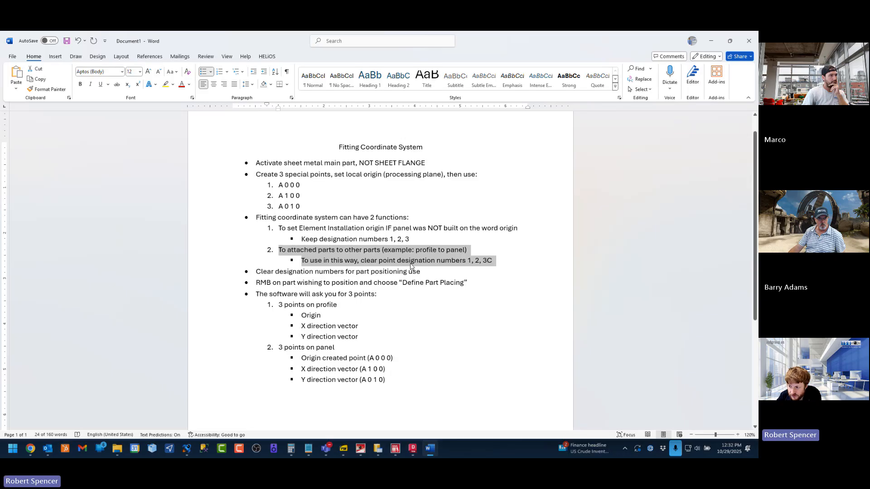
Step: Switch back to HiCAD's PANEL drawing and expand the fitting coordinate system and its three points in the feature log
{"action": "left_click", "coordinate": [361, 448]}
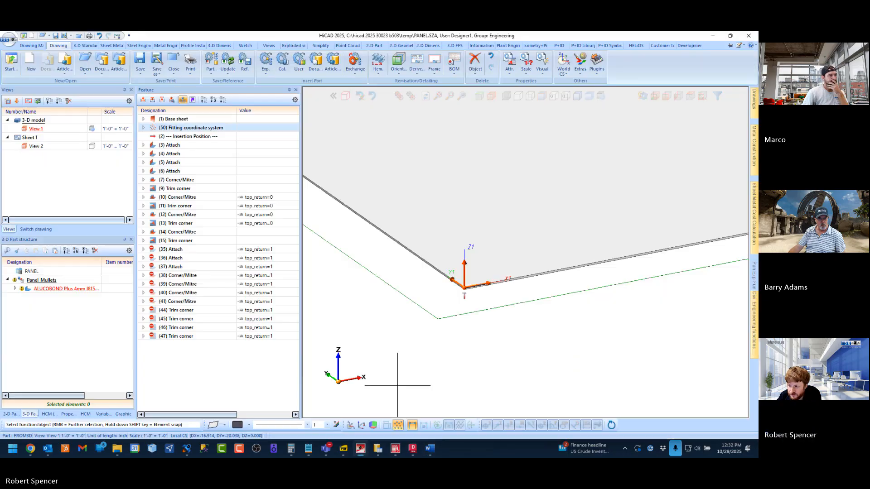
{"action": "left_click", "coordinate": [144, 128]}
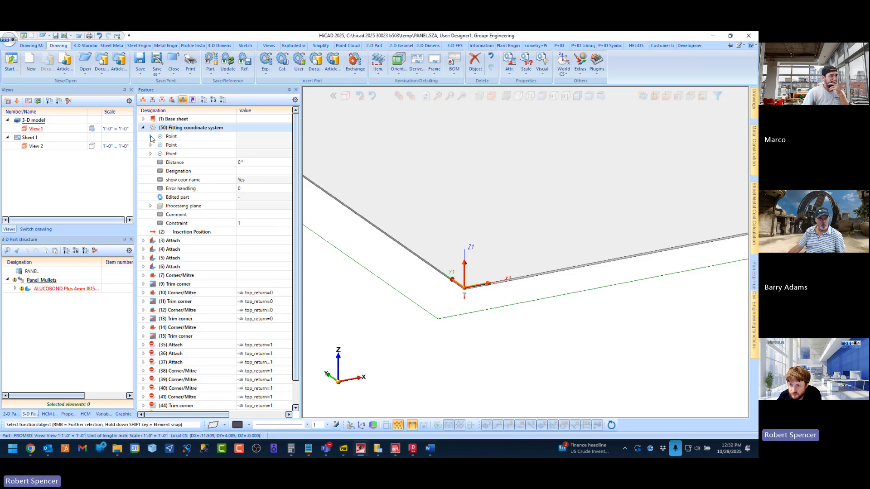
{"action": "left_click", "coordinate": [150, 137]}
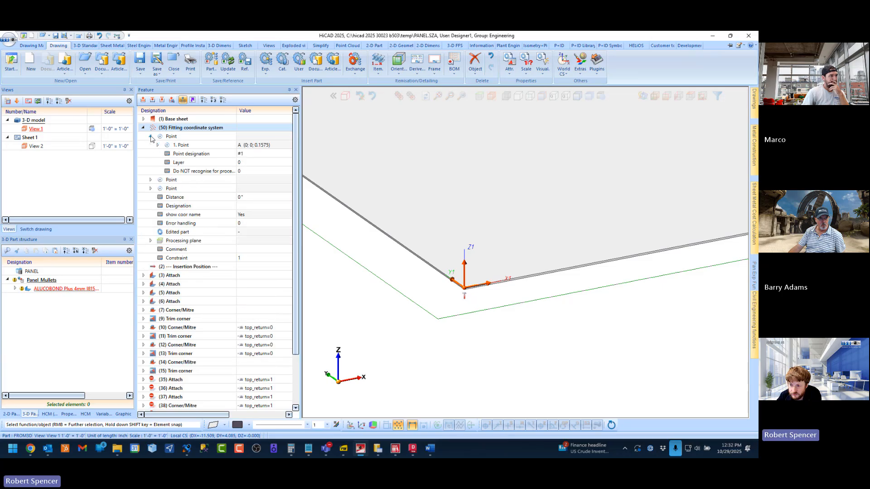
{"action": "left_click", "coordinate": [150, 180]}
{"action": "left_click", "coordinate": [151, 223]}
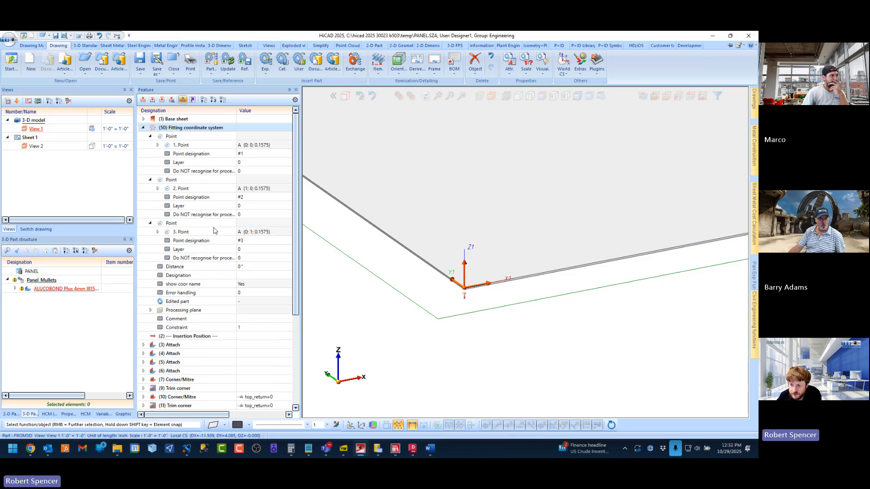
Step: Select the point designations of all three points together and look through the available coordinate system commands
{"action": "left_click", "coordinate": [199, 155]}
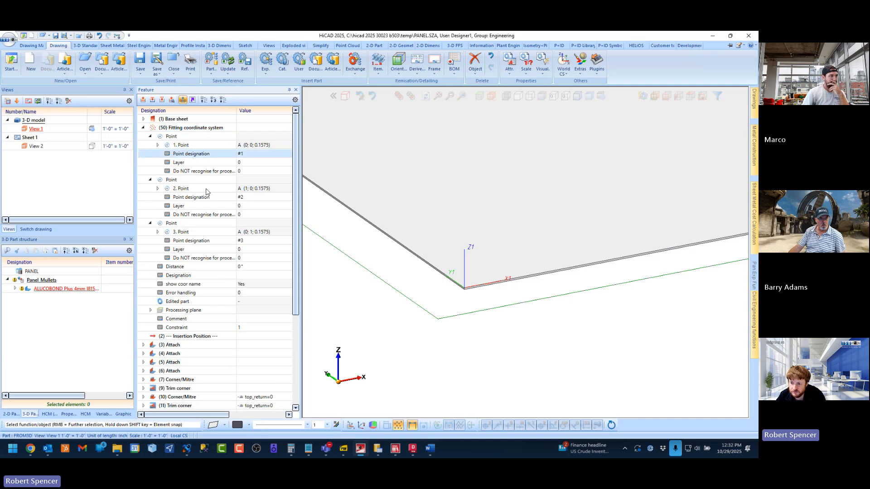
{"action": "left_click", "coordinate": [206, 199], "text": "ctrl"}
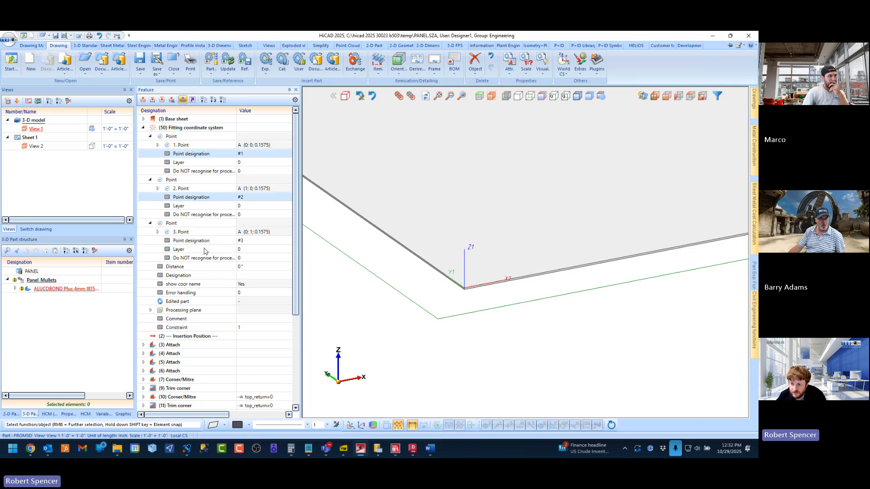
{"action": "left_click", "coordinate": [204, 242], "text": "ctrl"}
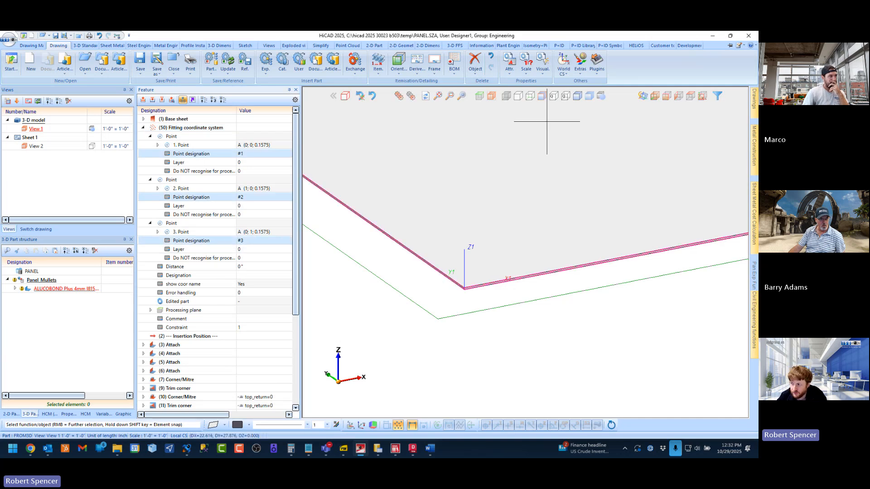
{"action": "left_click", "coordinate": [564, 72]}
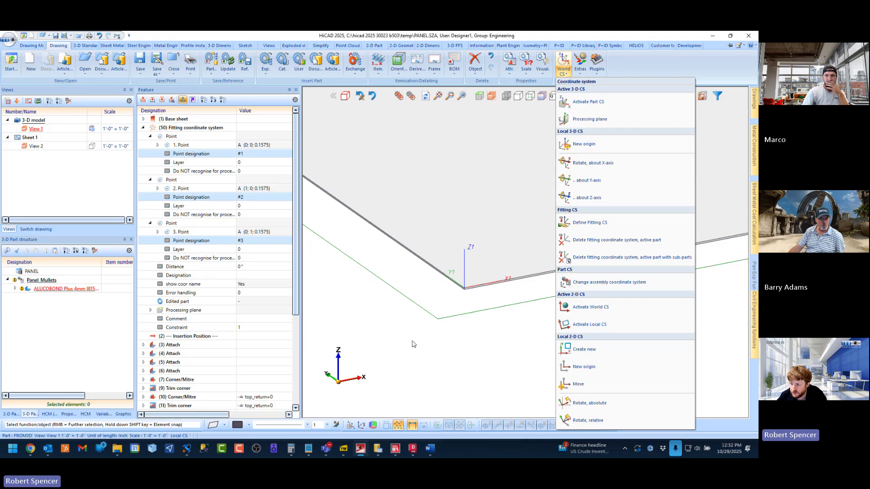
{"action": "left_click", "coordinate": [267, 35]}
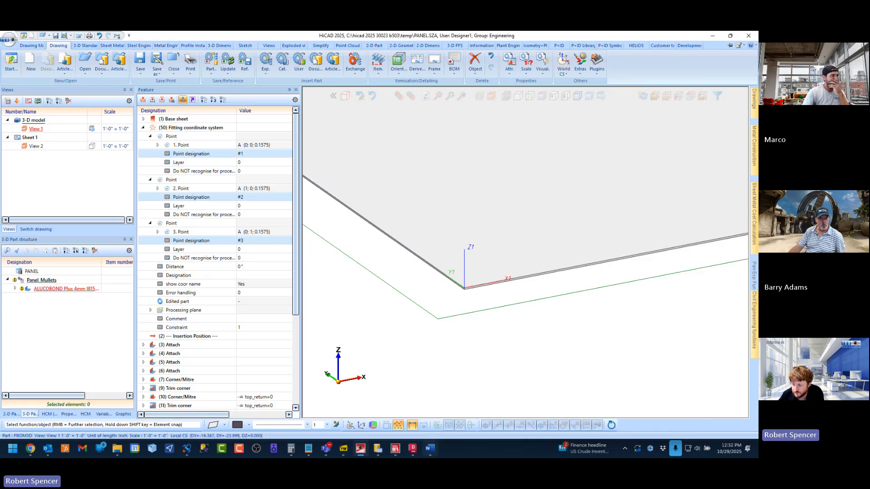
Step: Return to the Word notes and review when to keep designation numbers 1, 2, 3 and when to clear them
{"action": "left_click", "coordinate": [436, 450]}
{"action": "left_click_drag", "start_coordinate": [277, 229], "coordinate": [413, 239]}
{"action": "left_click", "coordinate": [412, 240]}
{"action": "left_click_drag", "start_coordinate": [278, 249], "coordinate": [495, 261]}
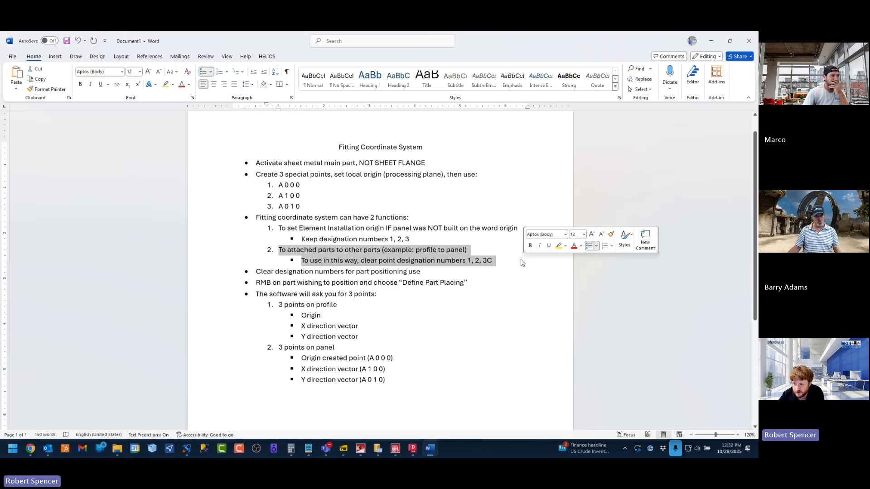
{"action": "left_click", "coordinate": [713, 41]}
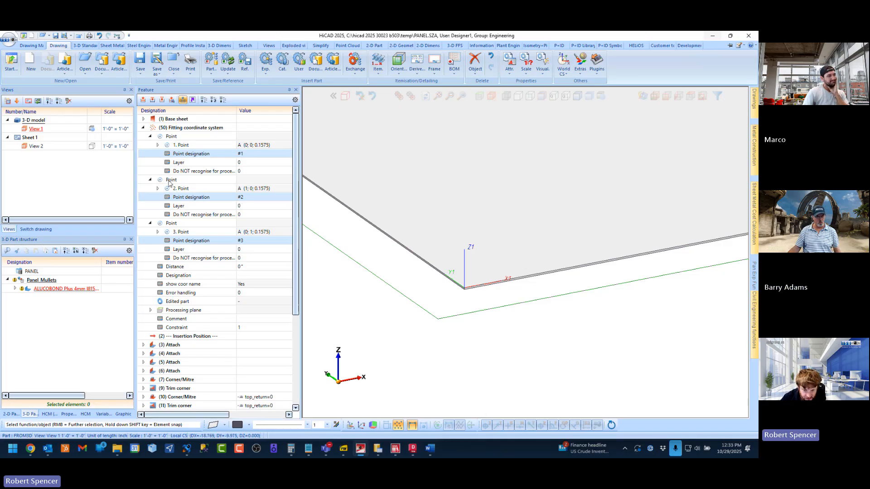
Step: In HiCAD, clear the point designations #1, #2 and #3 of the fitting coordinate system's three points
{"action": "right_click", "coordinate": [189, 155]}
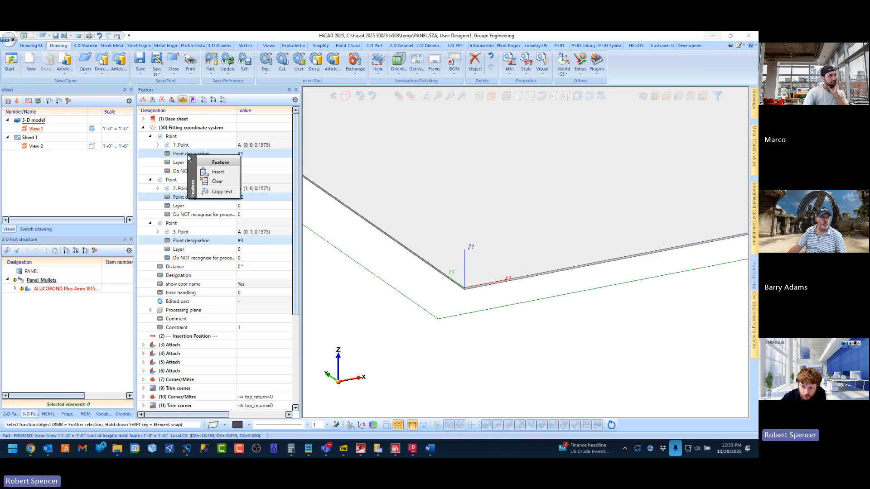
{"action": "left_click", "coordinate": [217, 182]}
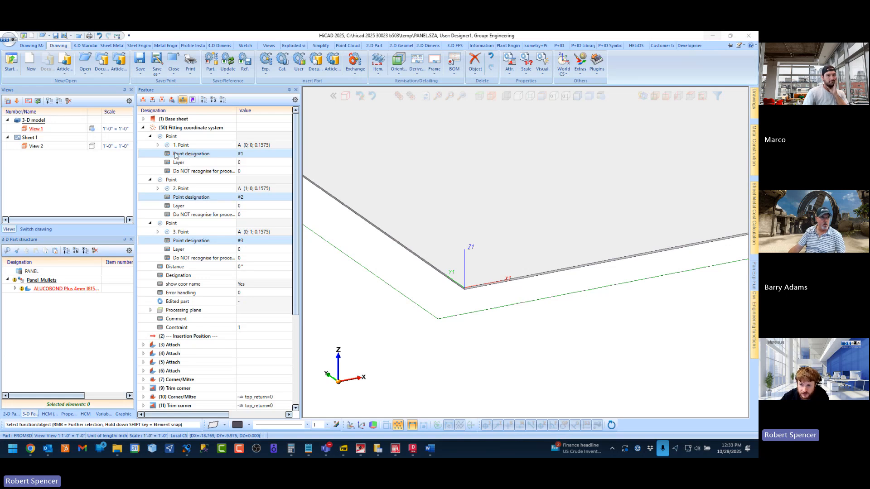
{"action": "left_click", "coordinate": [196, 198], "text": "ctrl"}
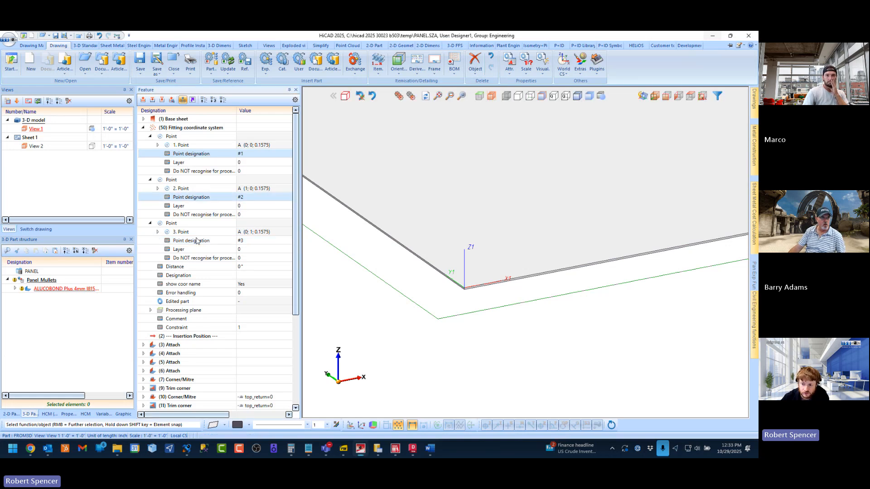
{"action": "left_click", "coordinate": [196, 241], "text": "ctrl"}
{"action": "right_click", "coordinate": [190, 242]}
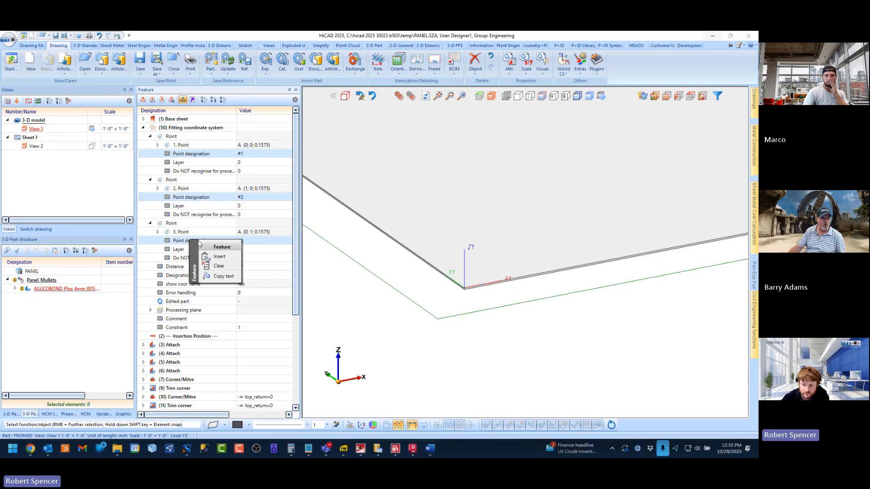
{"action": "left_click", "coordinate": [218, 267]}
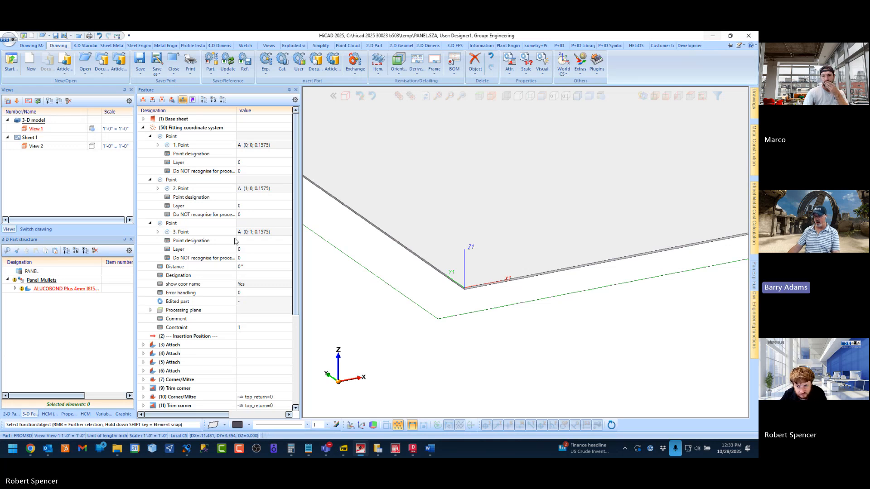
{"action": "left_click", "coordinate": [196, 154]}
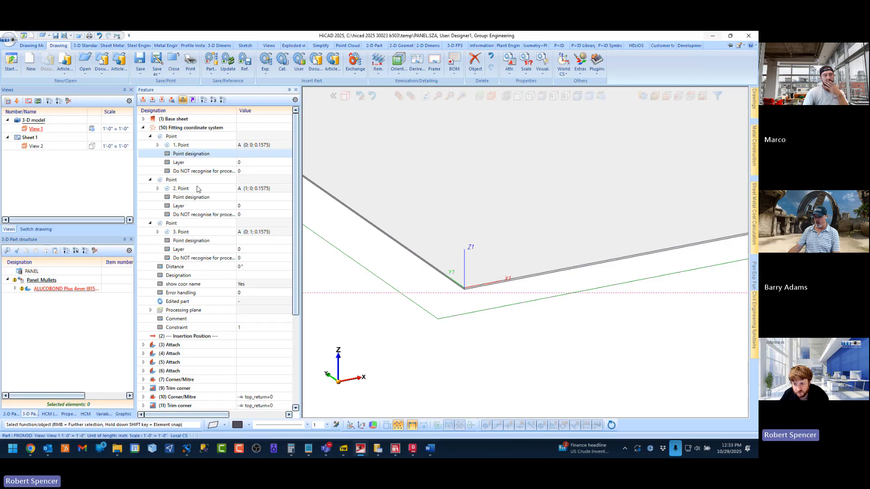
Step: Select the remaining point designations of the fitting coordinate system, and review the Word note on clearing designation numbers for part positioning
{"action": "left_click", "coordinate": [196, 198], "text": "ctrl"}
{"action": "left_click", "coordinate": [191, 241], "text": "ctrl"}
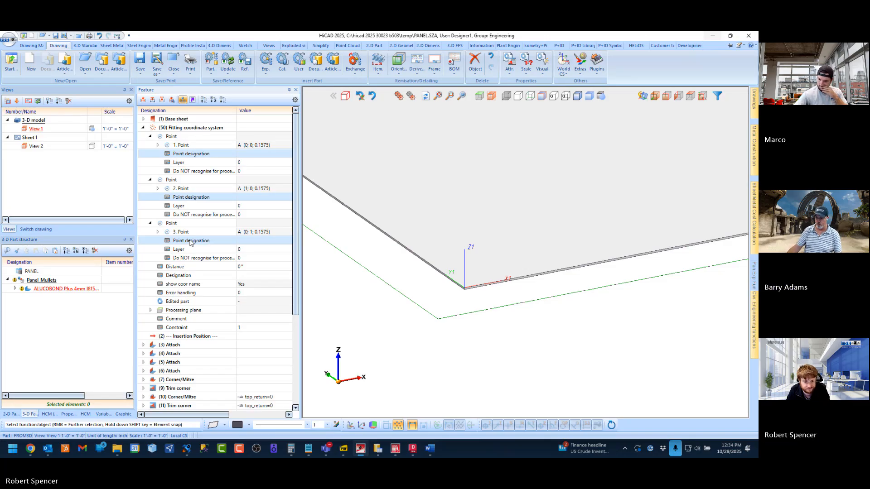
{"action": "left_click", "coordinate": [430, 449]}
{"action": "left_click", "coordinate": [343, 260]}
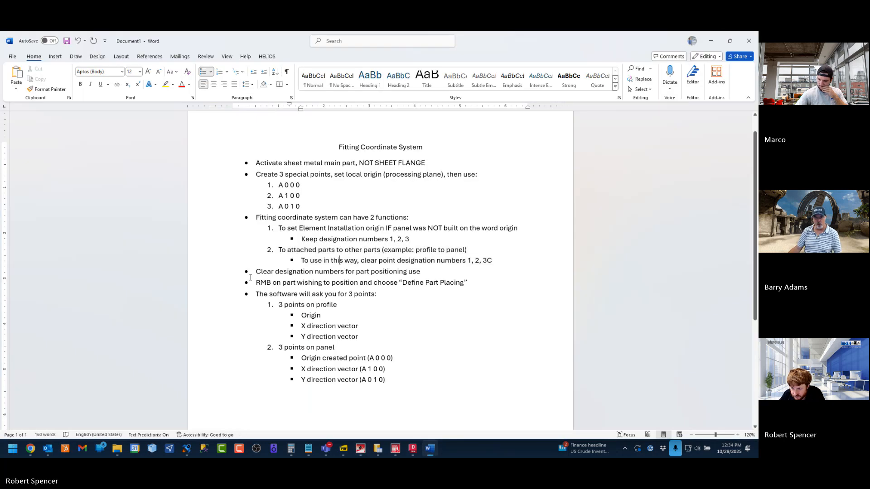
{"action": "left_click_drag", "start_coordinate": [253, 272], "coordinate": [423, 272]}
Step: Add a bullet below the note on clearing designation numbers, reading: Set points to “visible”
{"action": "left_click", "coordinate": [417, 272]}
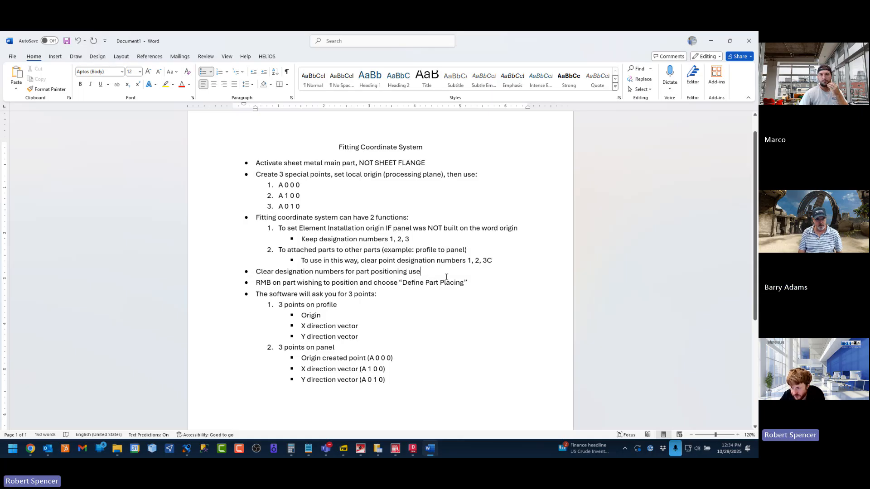
{"action": "key", "text": "Return"}
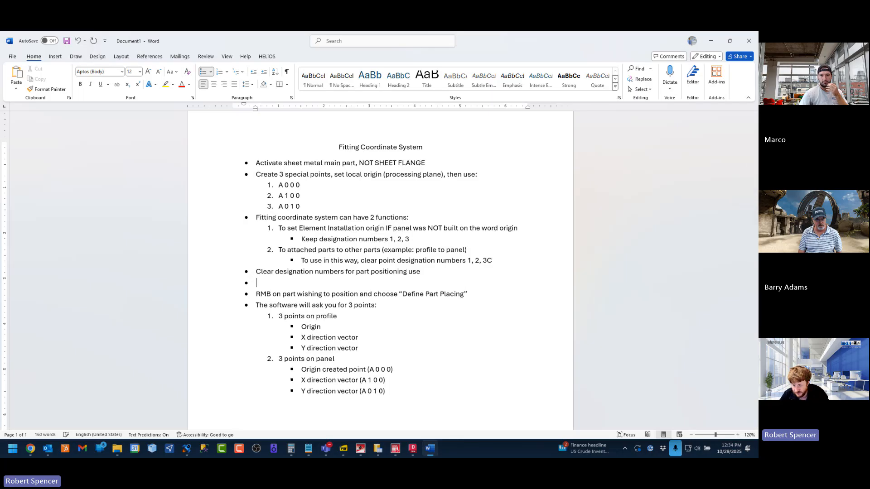
{"action": "type", "text": "m"}
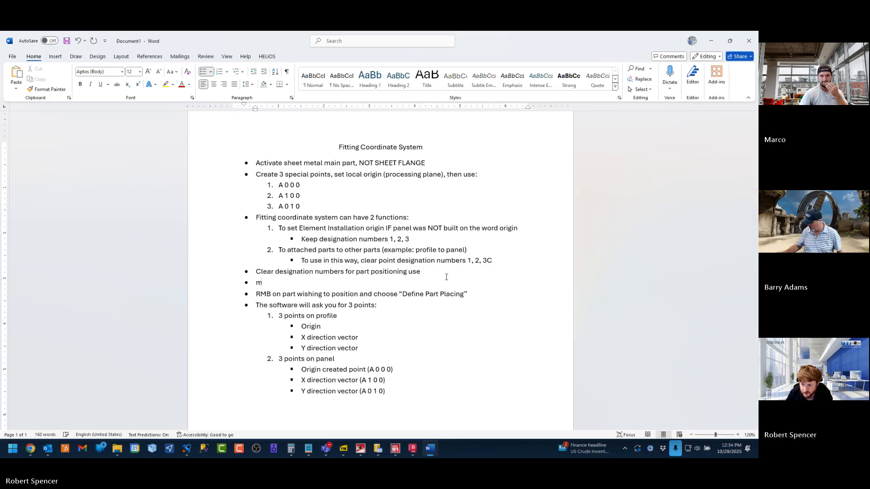
{"action": "key", "text": "BackSpace"}
{"action": "key", "text": "BackSpace"}
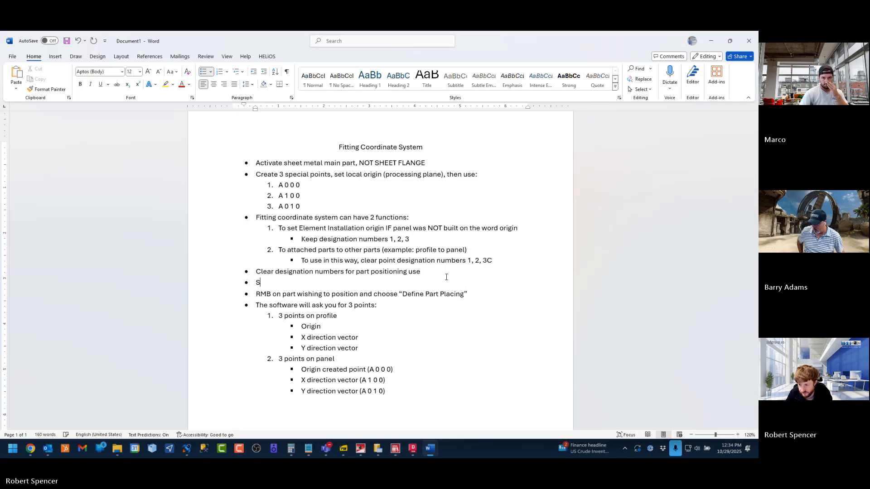
{"action": "type", "text": "Set points to"}
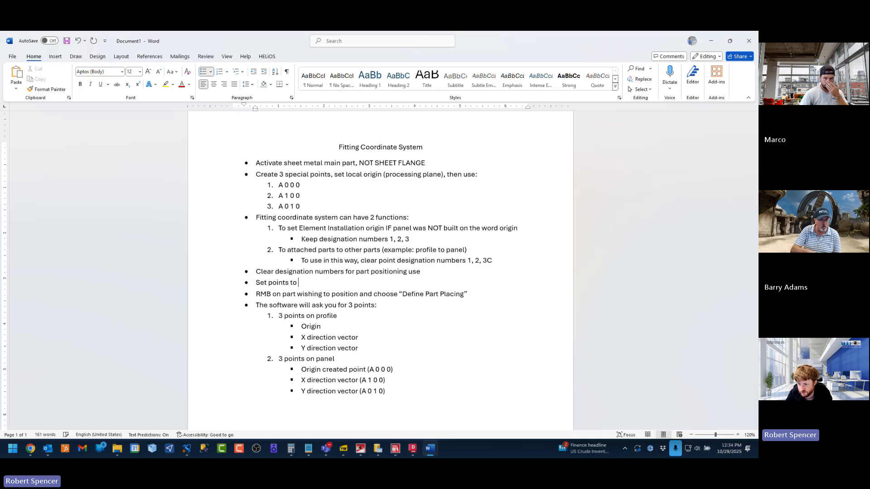
{"action": "type", "text": " \"visitibl"}
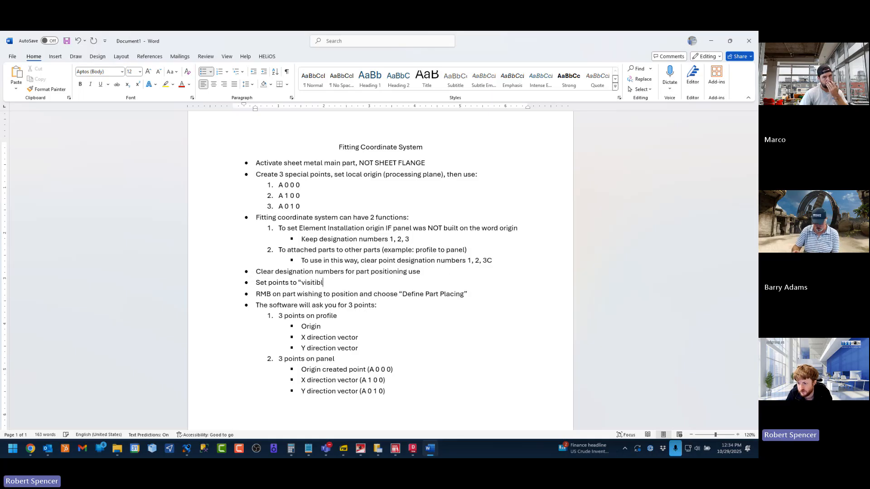
{"action": "key", "text": "BackSpace"}
{"action": "type", "text": "ble”"}
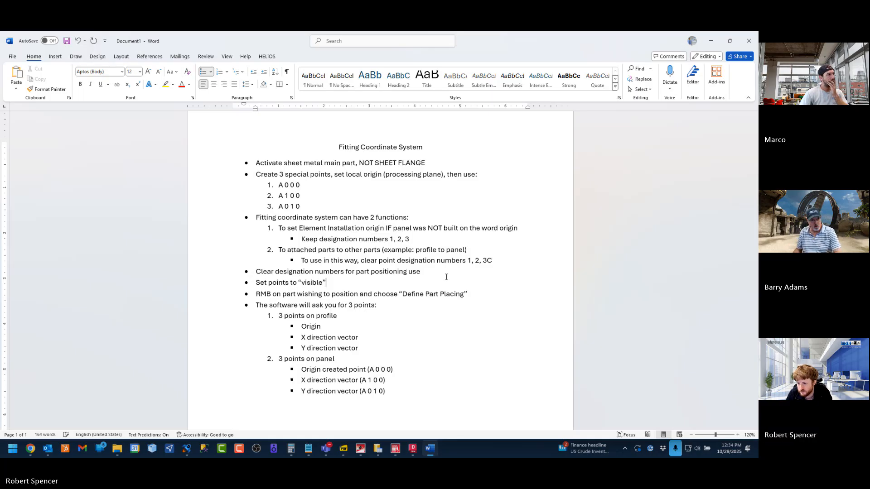
Step: Complete the new bullet with "by changing layer from 0 to 1", checking the point properties in HiCAD
{"action": "type", "text": "\" by changing"}
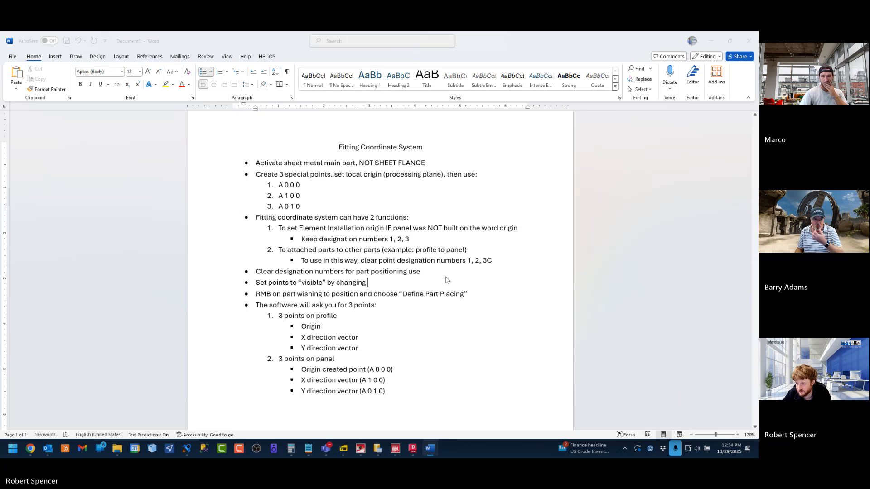
{"action": "key", "text": "alt+Tab"}
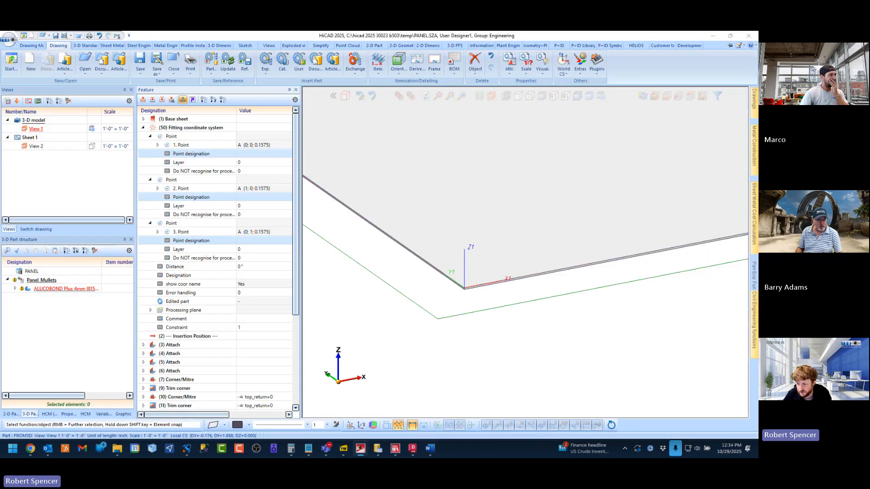
{"action": "key", "text": "alt+Tab"}
{"action": "key", "text": "BackSpace"}
{"action": "key", "text": "BackSpace"}
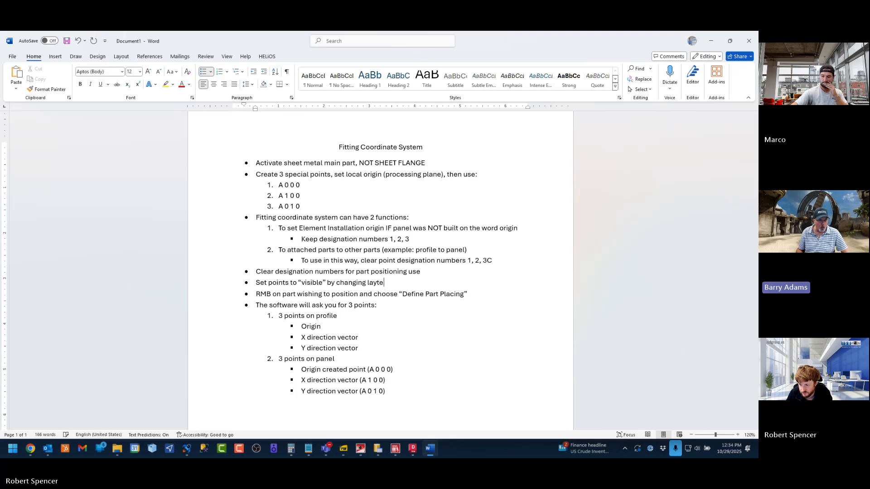
{"action": "type", "text": "er from 0 to 1"}
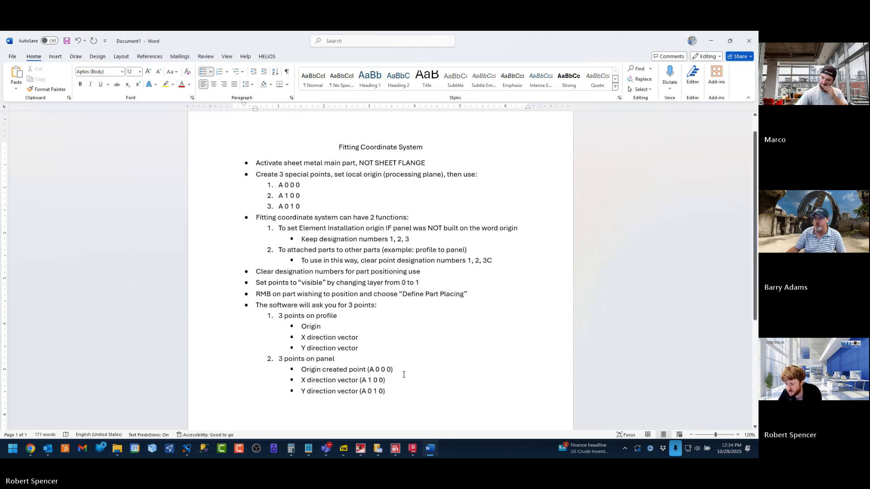
Step: In HiCAD, set the layer of all three fitting coordinate system points to 1
{"action": "left_click", "coordinate": [360, 448]}
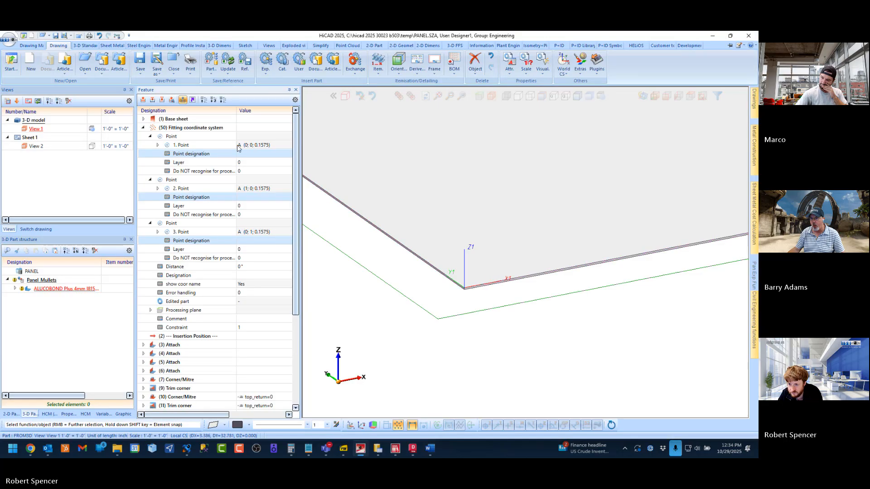
{"action": "left_click", "coordinate": [251, 164]}
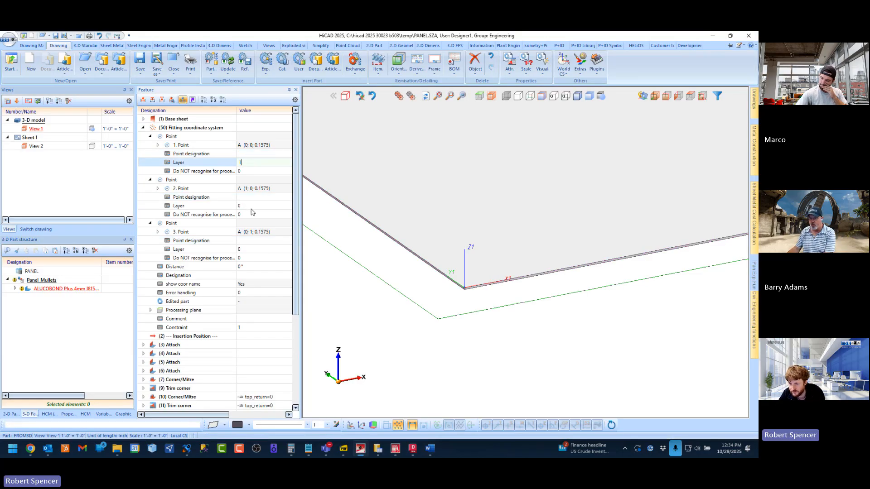
{"action": "left_click", "coordinate": [245, 206]}
{"action": "type", "text": "1"}
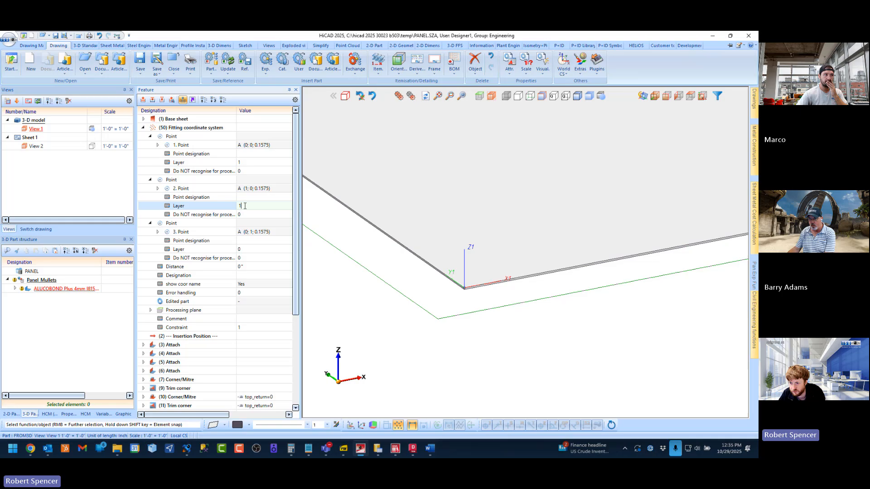
{"action": "left_click", "coordinate": [244, 249]}
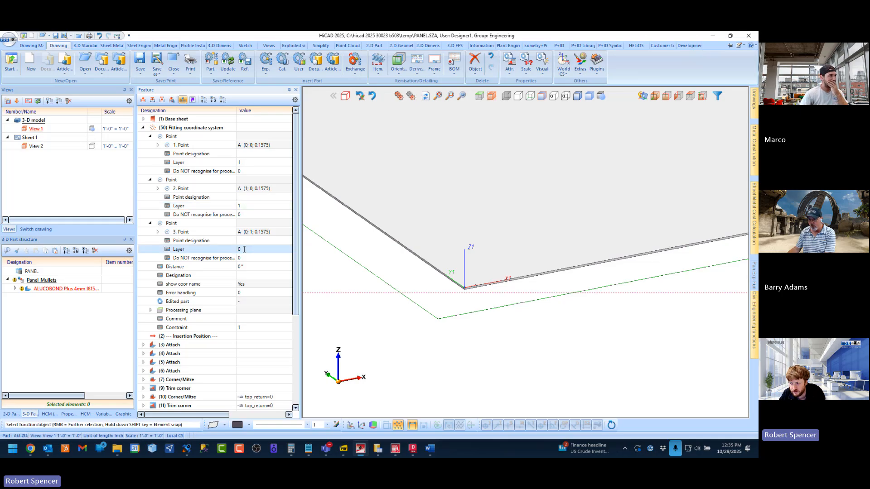
{"action": "key", "text": "Return"}
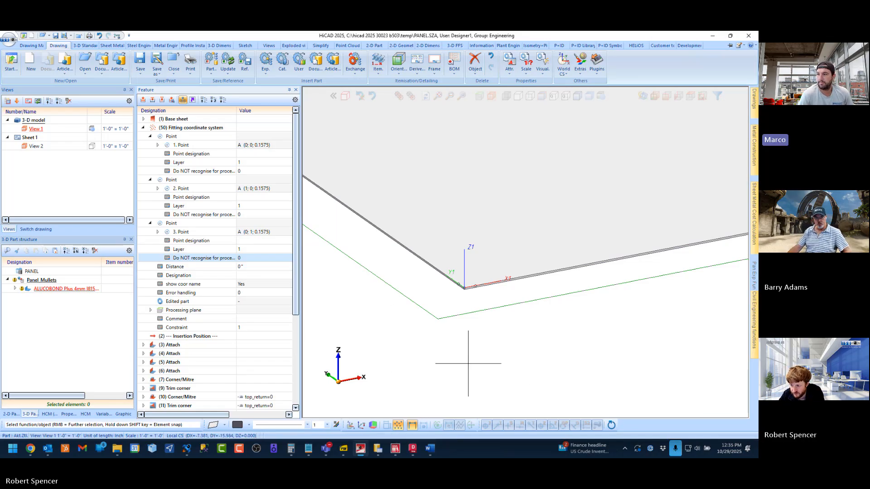
Step: In the Word notes, add a bullet above the "Define Part Placing" instruction reading "Insert profile if haven't done so already"
{"action": "left_click", "coordinate": [431, 448]}
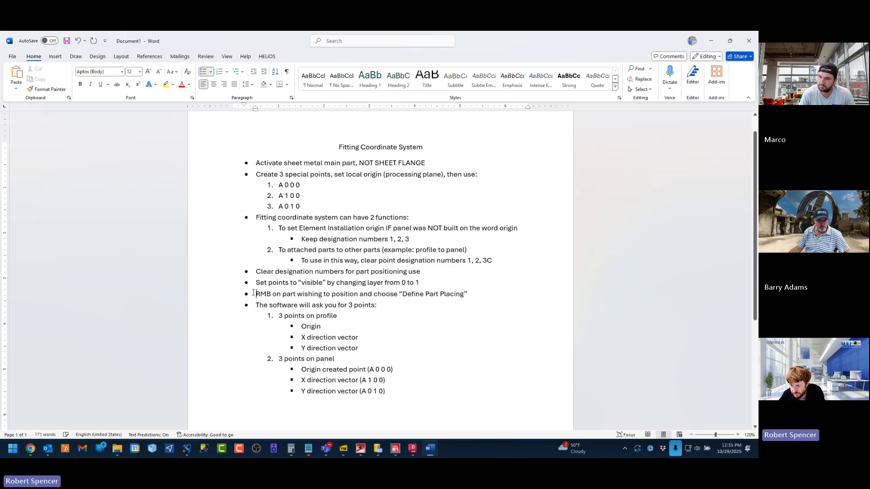
{"action": "left_click_drag", "start_coordinate": [256, 295], "coordinate": [472, 295]}
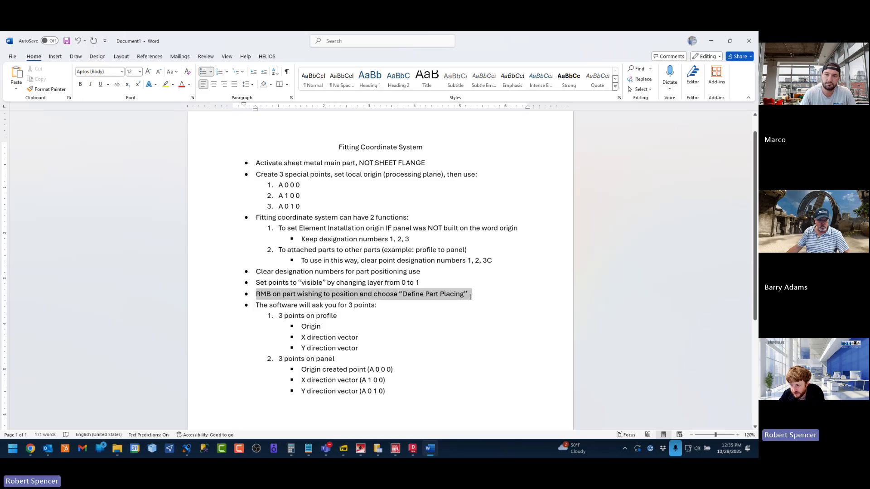
{"action": "left_click", "coordinate": [438, 281]}
{"action": "key", "text": "Return"}
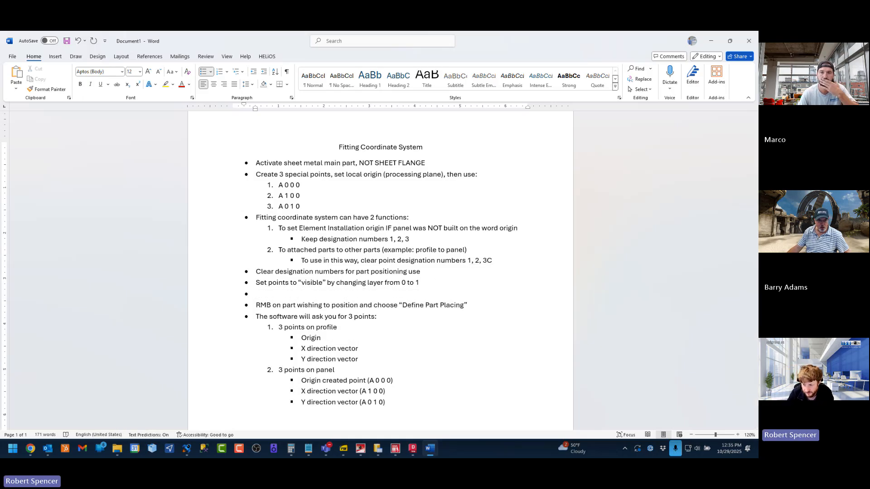
{"action": "type", "text": "Insert prof"}
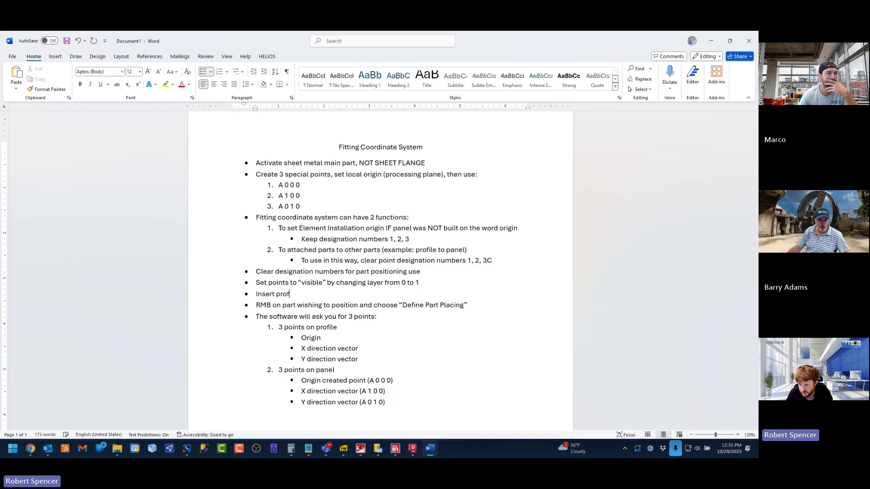
{"action": "type", "text": "il"}
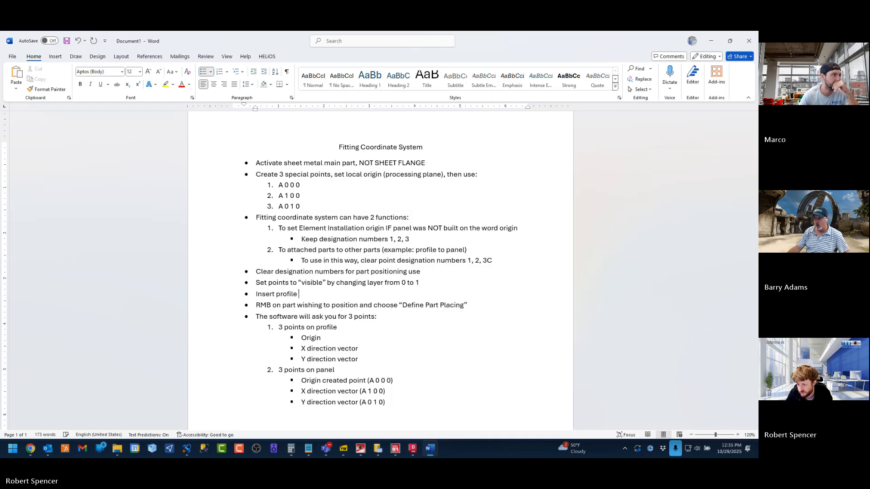
{"action": "type", "text": "e if ha"}
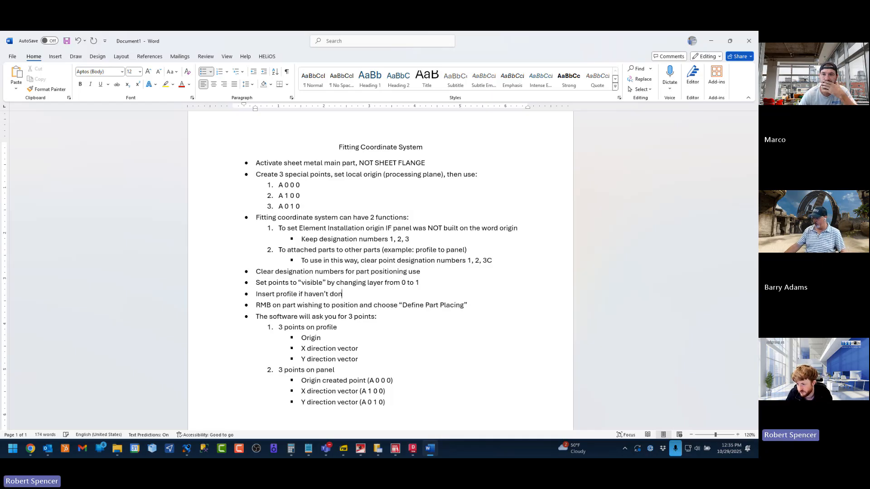
{"action": "type", "text": "ven't done so already"}
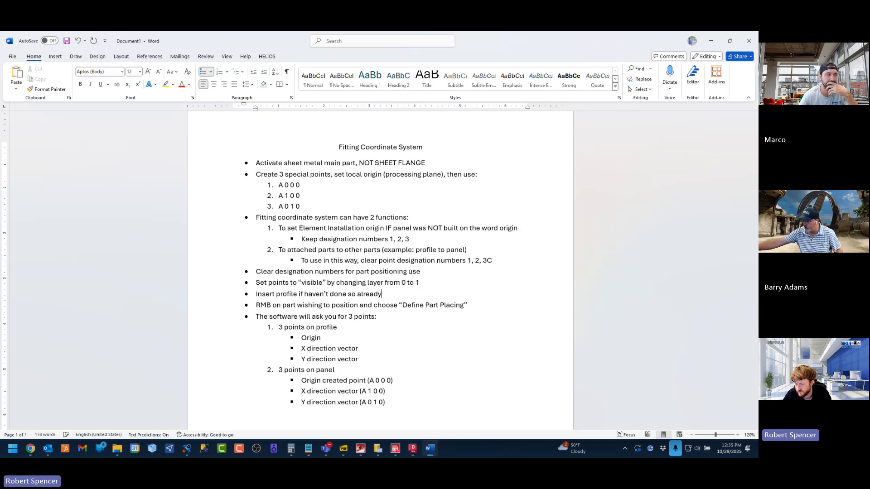
Step: Back in HiCAD, inspect the fitting coordinate system points at the panel corner and start inserting a steel engineering beam
{"action": "left_click", "coordinate": [362, 450]}
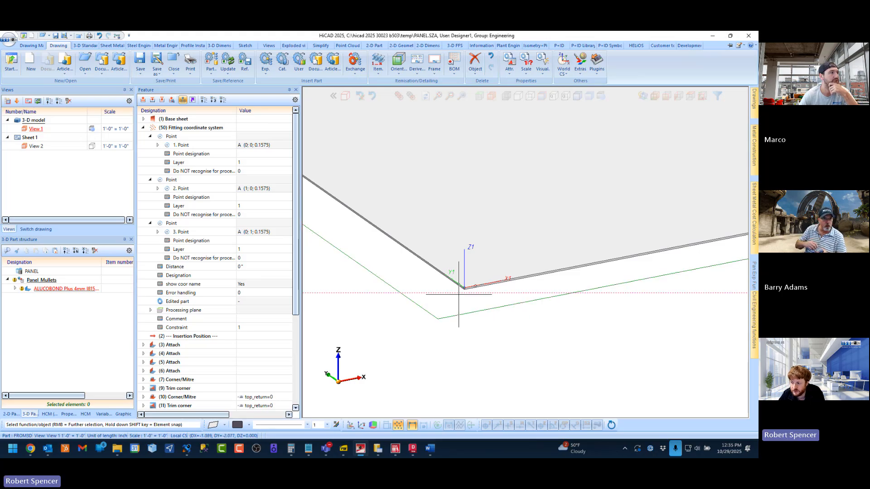
{"action": "scroll", "coordinate": [460, 286], "scroll_direction": "up", "scroll_amount": 3}
{"action": "scroll", "coordinate": [476, 287], "scroll_direction": "down", "scroll_amount": 3}
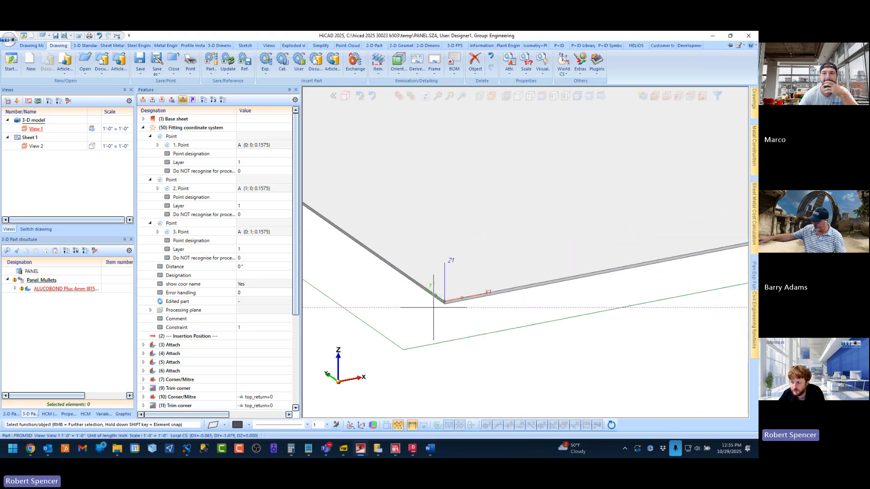
{"action": "scroll", "coordinate": [442, 299], "scroll_direction": "up", "scroll_amount": 3}
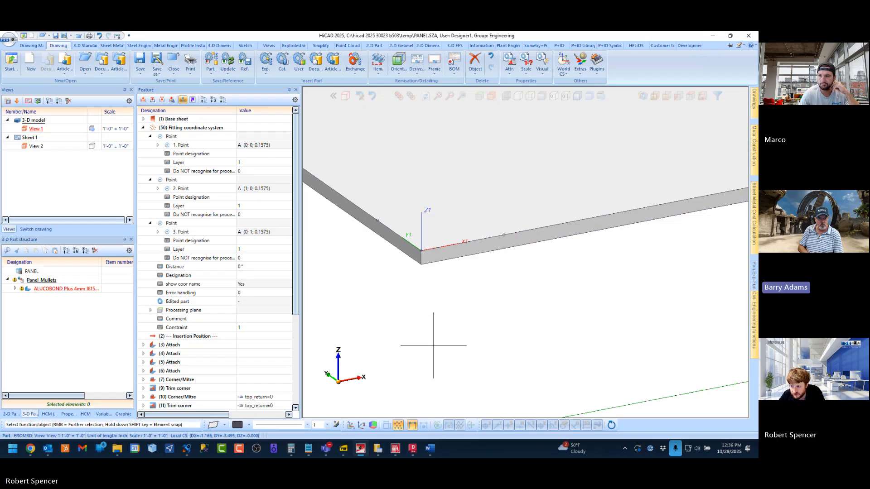
{"action": "scroll", "coordinate": [435, 285], "scroll_direction": "down", "scroll_amount": 2}
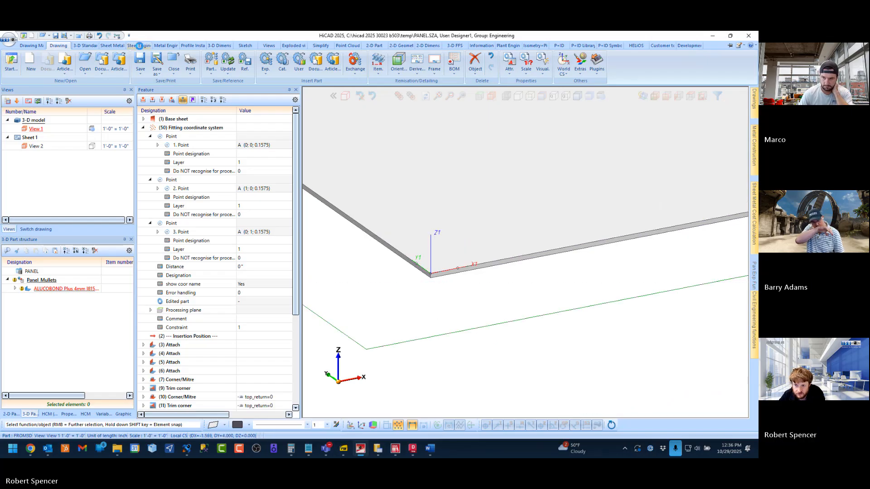
{"action": "left_click", "coordinate": [139, 45]}
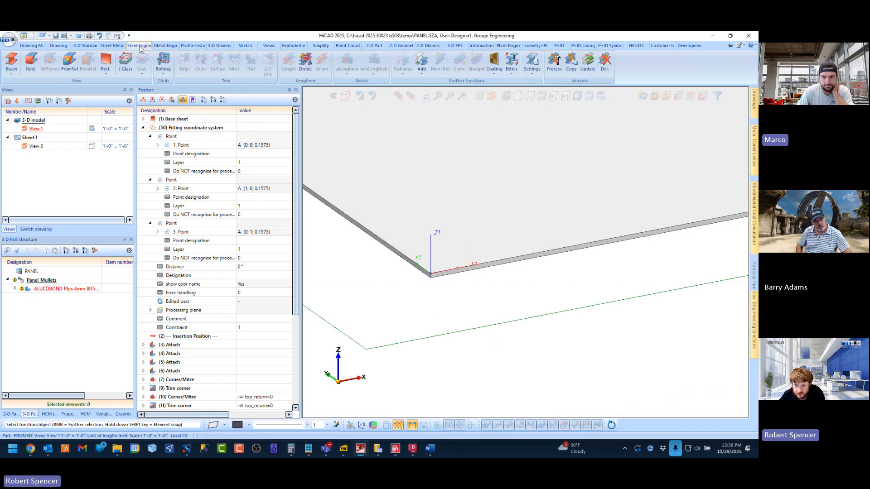
{"action": "left_click", "coordinate": [12, 59]}
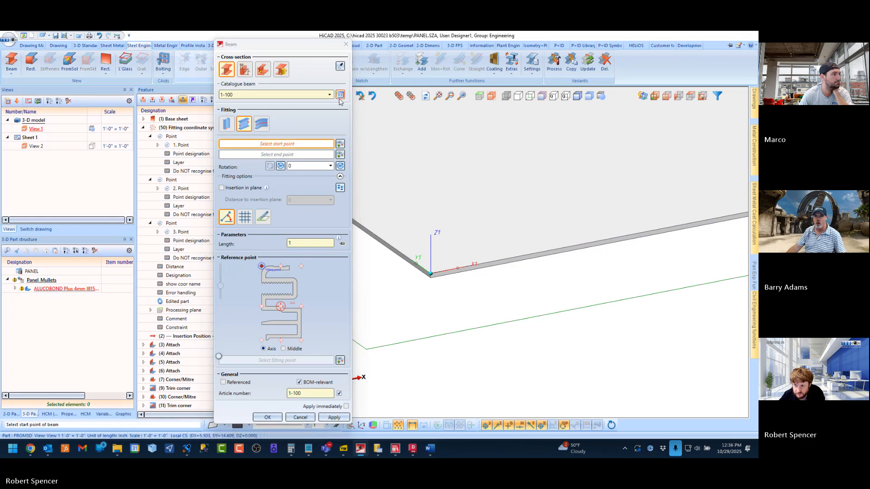
Step: Open the catalogue for choosing the beam's cross-section and collapse its entire category tree
{"action": "left_click", "coordinate": [341, 95]}
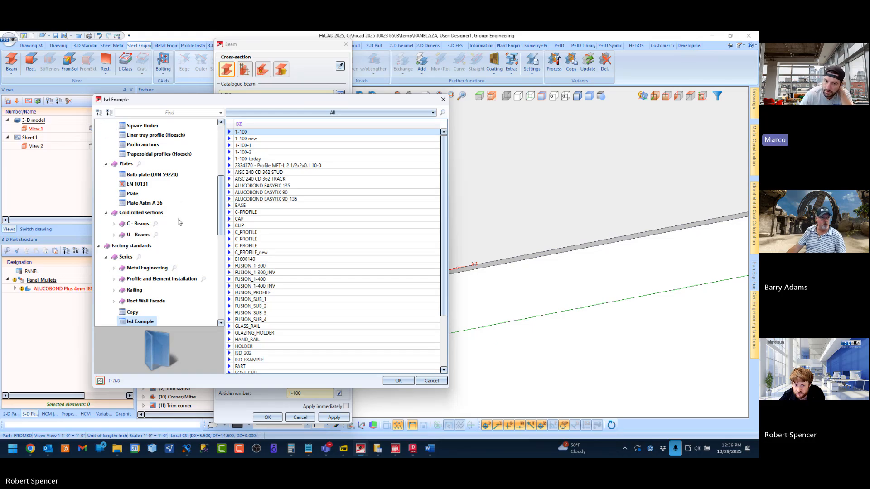
{"action": "scroll", "coordinate": [189, 208], "scroll_direction": "up", "scroll_amount": 4}
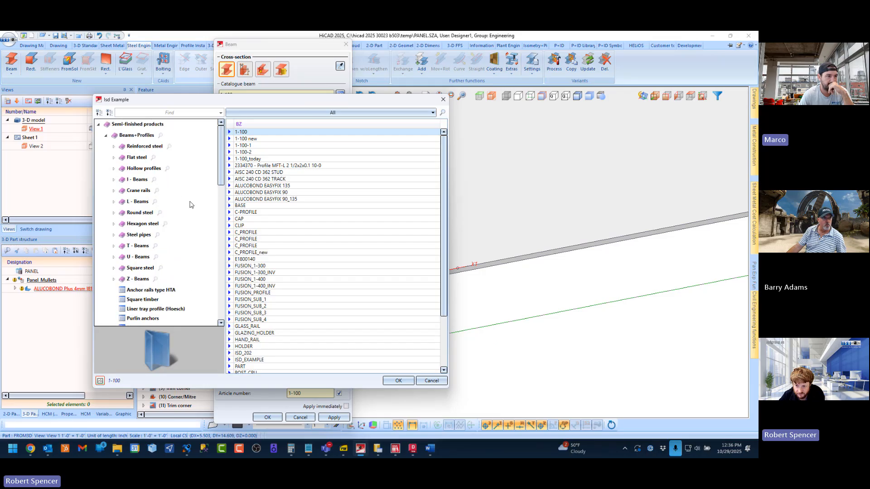
{"action": "scroll", "coordinate": [168, 197], "scroll_direction": "down", "scroll_amount": 6}
{"action": "scroll", "coordinate": [162, 194], "scroll_direction": "down", "scroll_amount": 6}
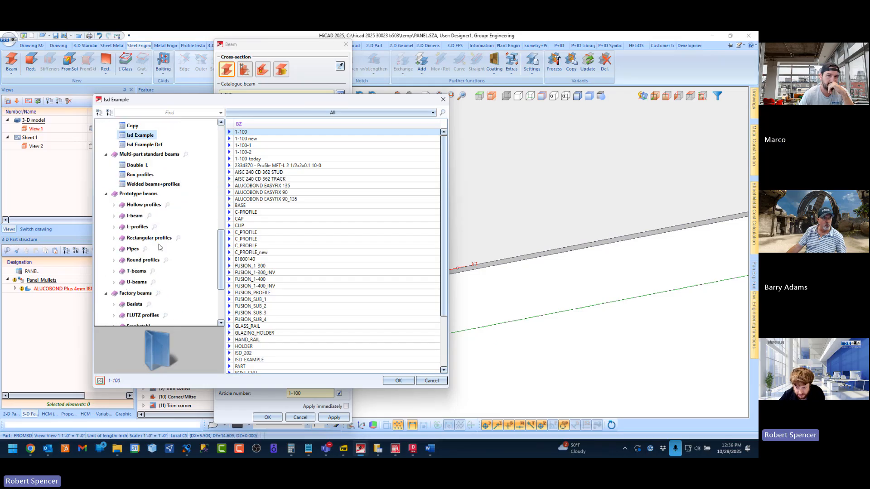
{"action": "scroll", "coordinate": [159, 245], "scroll_direction": "up", "scroll_amount": 10}
{"action": "scroll", "coordinate": [159, 248], "scroll_direction": "up", "scroll_amount": 1}
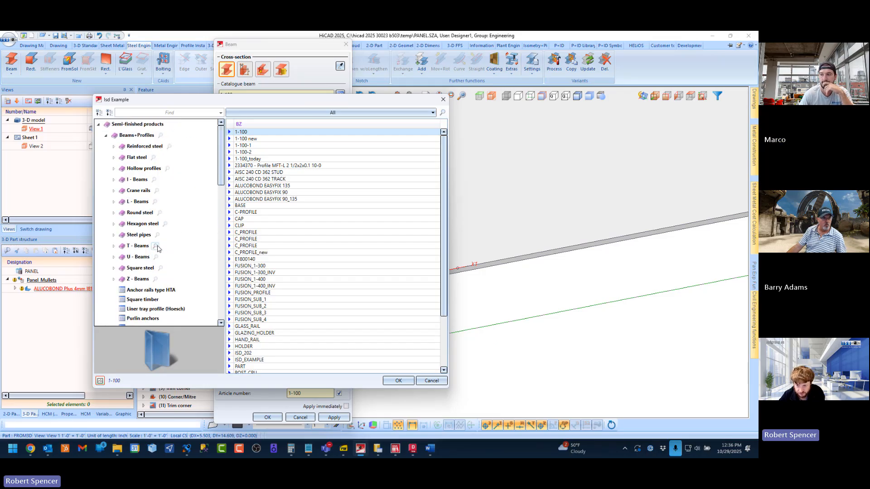
{"action": "left_click", "coordinate": [98, 116]}
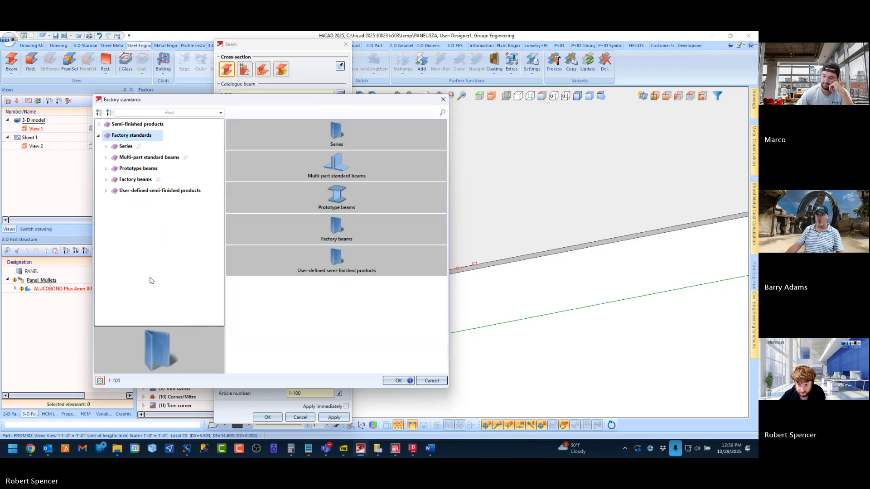
Step: Look through Beams+Profiles and its Hollow profiles under Semi-finished products, and fold the branch up again
{"action": "left_click", "coordinate": [98, 125]}
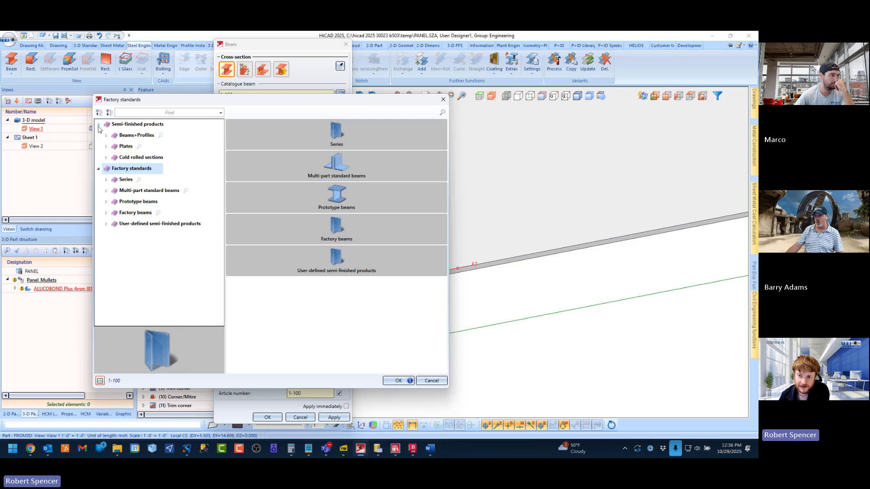
{"action": "left_click", "coordinate": [106, 136]}
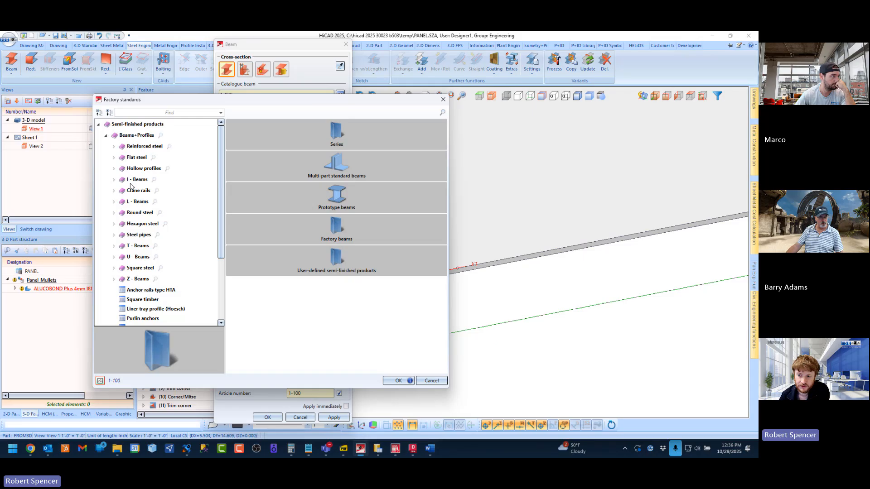
{"action": "left_click", "coordinate": [114, 169]}
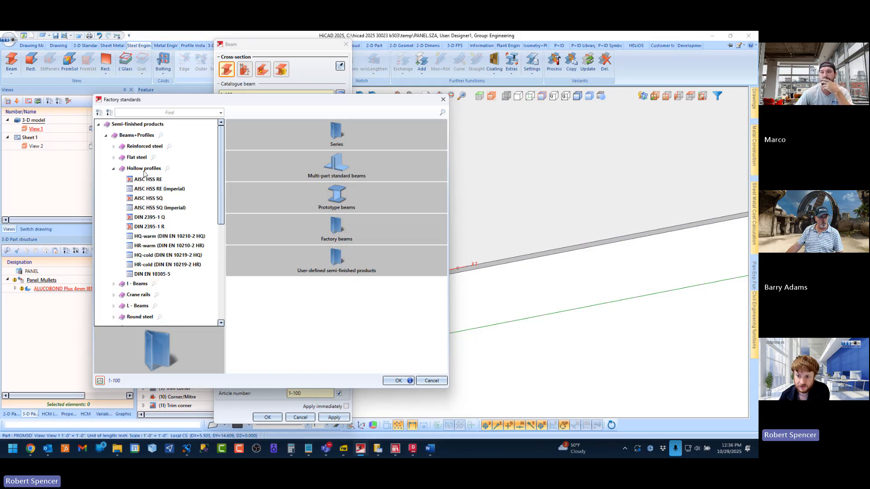
{"action": "left_click", "coordinate": [114, 169]}
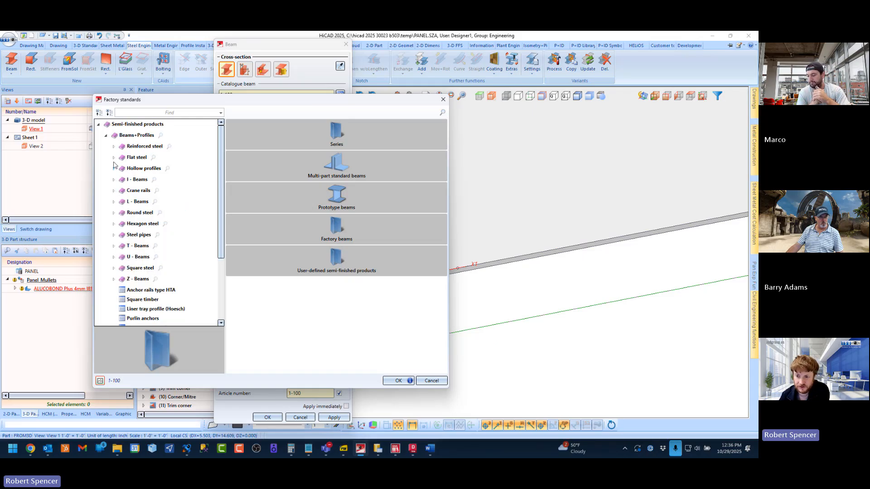
{"action": "left_click", "coordinate": [106, 135]}
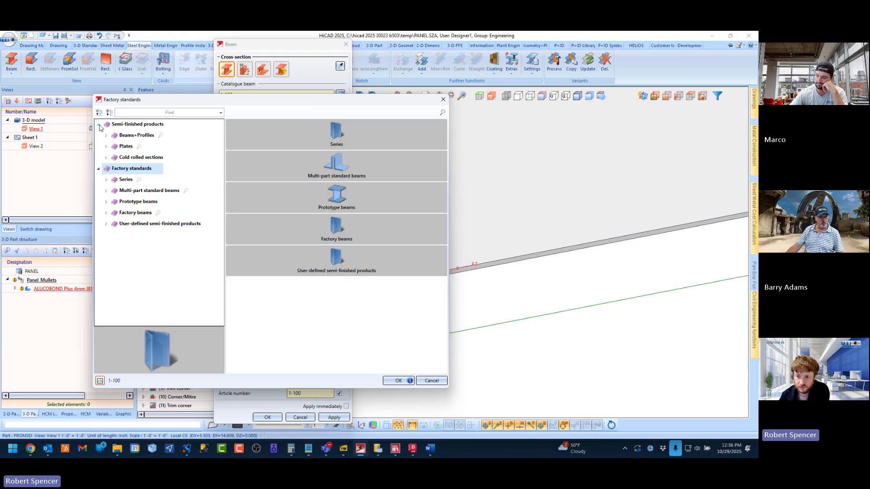
{"action": "left_click", "coordinate": [99, 124]}
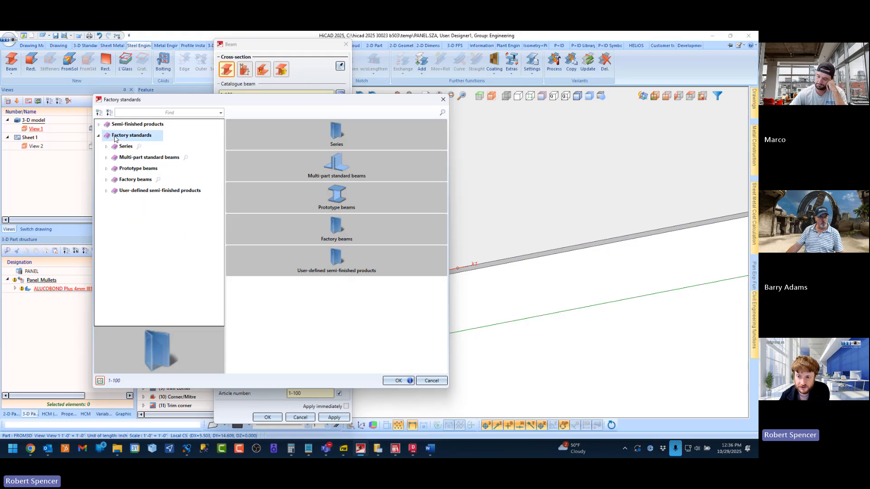
Step: Show the Isd Example profile table from the Series category of the Factory standards
{"action": "left_click", "coordinate": [106, 146]}
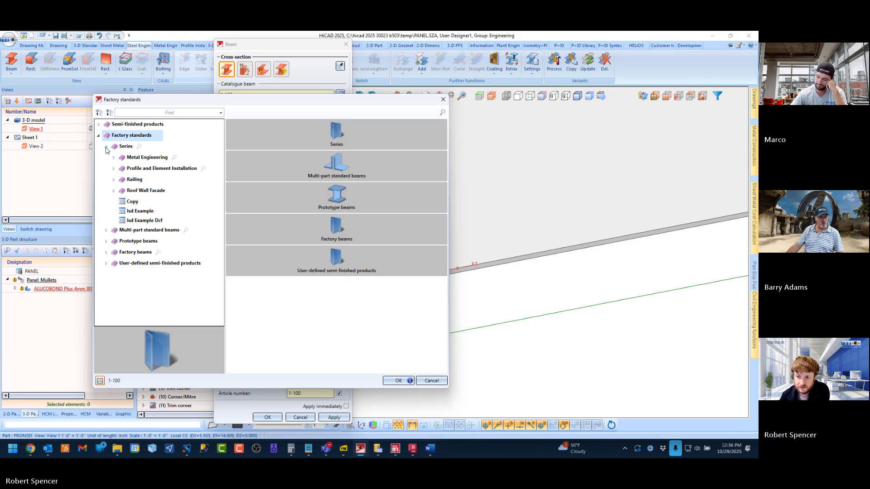
{"action": "left_click", "coordinate": [141, 210]}
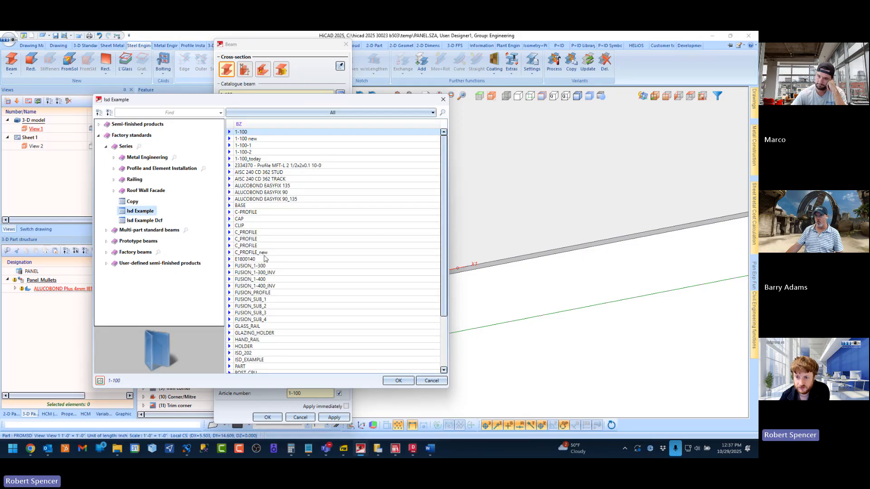
Step: In the Word notes, add the numbered sub-item "Collapse all" under the "Insert profile if haven't done so already" bullet
{"action": "left_click", "coordinate": [432, 454]}
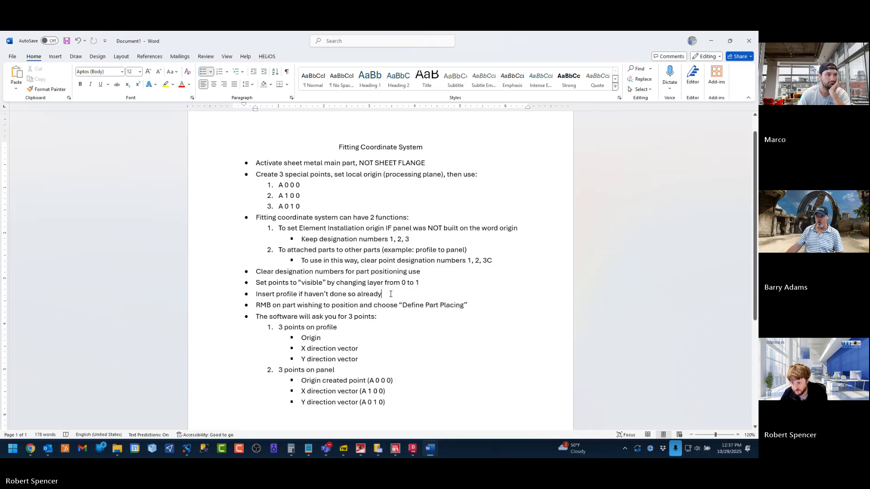
{"action": "left_click", "coordinate": [390, 294]}
{"action": "key", "text": "Return"}
{"action": "key", "text": "Tab"}
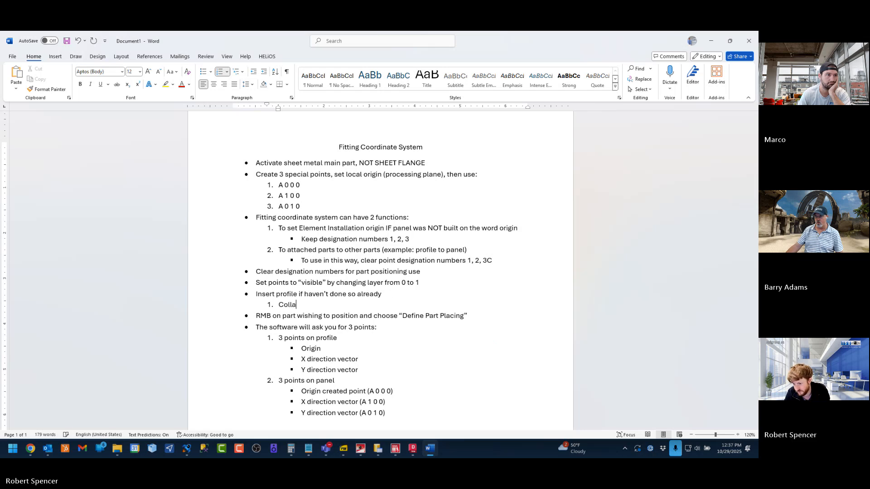
{"action": "type", "text": "all"}
{"action": "key", "text": "Return"}
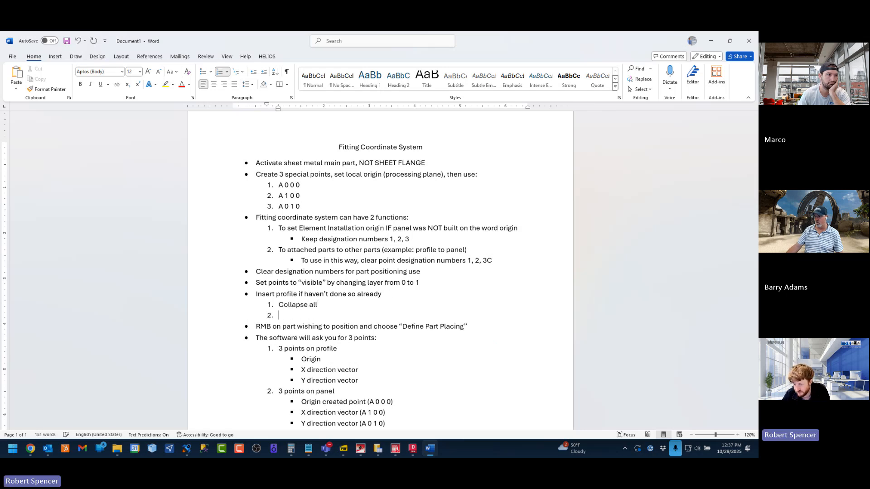
Step: Write "Factory standards->Series->" as the second sub-item in Word, checking the category names against the HiCAD catalogue
{"action": "left_click", "coordinate": [361, 450]}
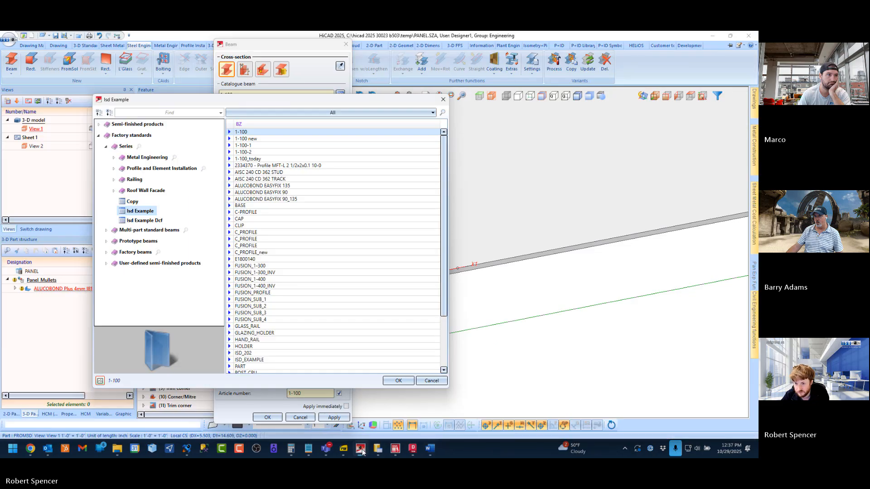
{"action": "left_click", "coordinate": [424, 448]}
{"action": "type", "text": "Fact"}
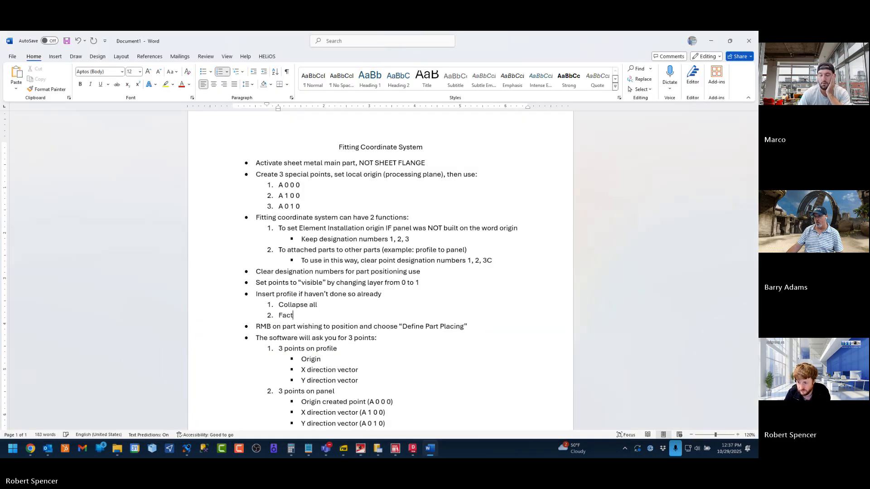
{"action": "type", "text": "ory st"}
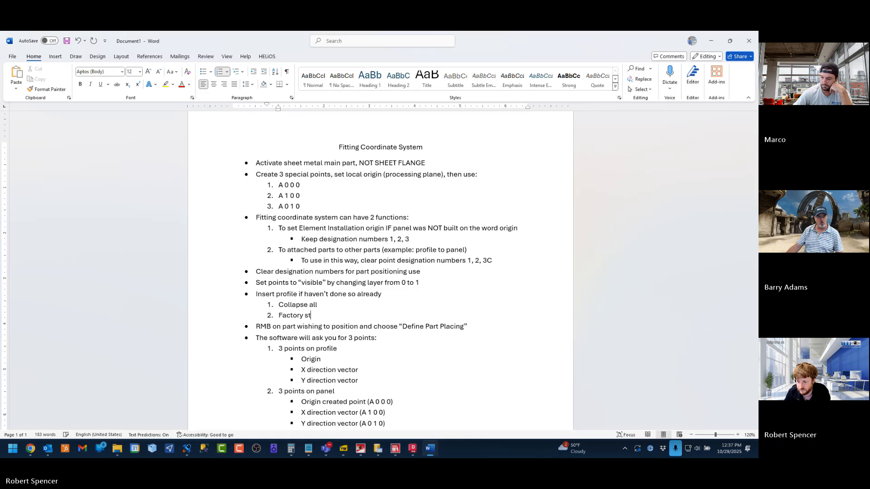
{"action": "type", "text": "andards->"}
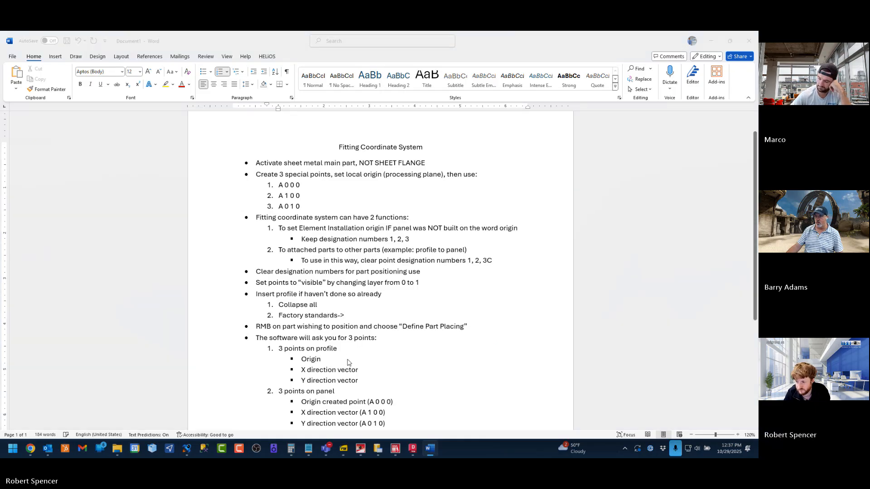
{"action": "key", "text": "alt+Tab"}
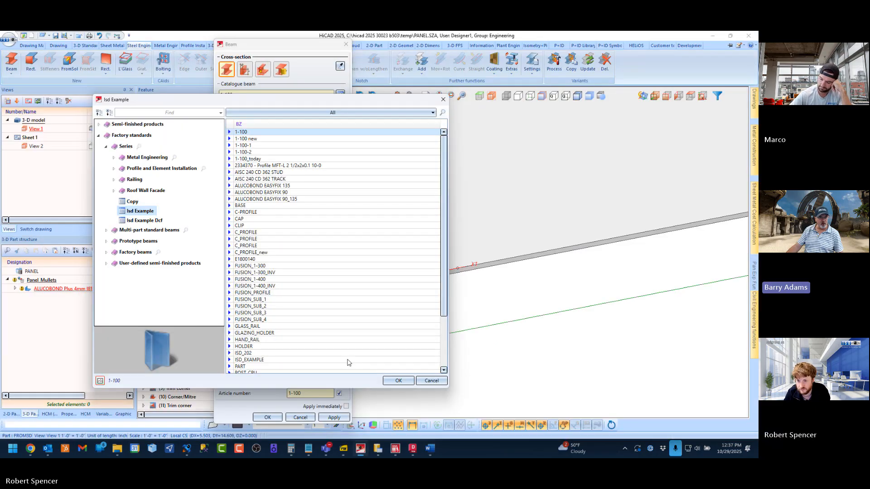
{"action": "key", "text": "alt+Tab"}
{"action": "type", "text": "->"}
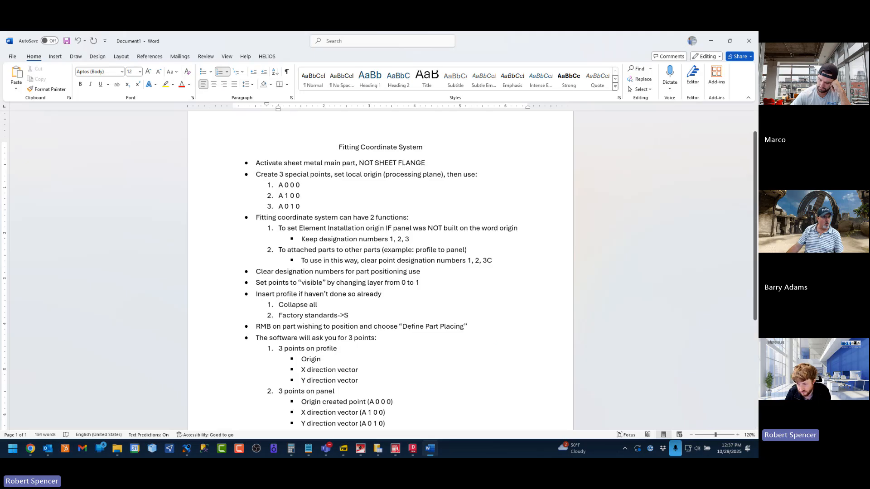
{"action": "type", "text": "Series"}
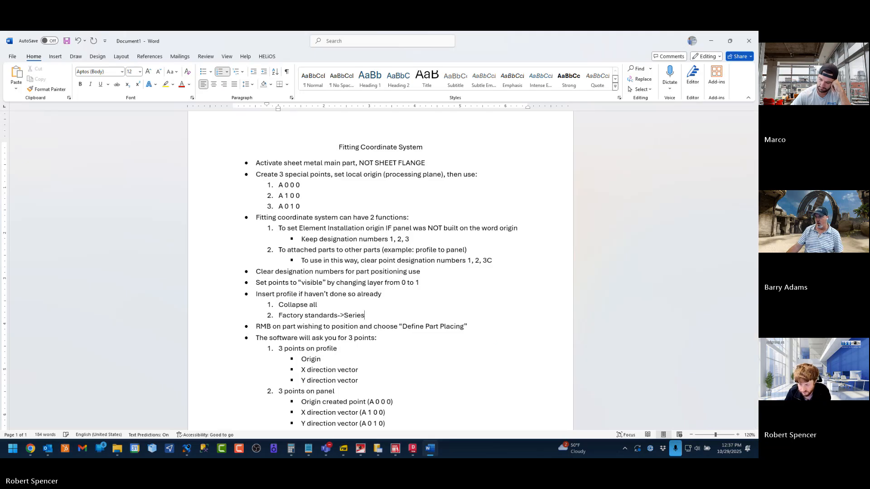
{"action": "type", "text": "->"}
Step: Complete the second sub-item in Word with "isd example->find profile", checking the table name in the HiCAD catalogue
{"action": "key", "text": "alt+Tab"}
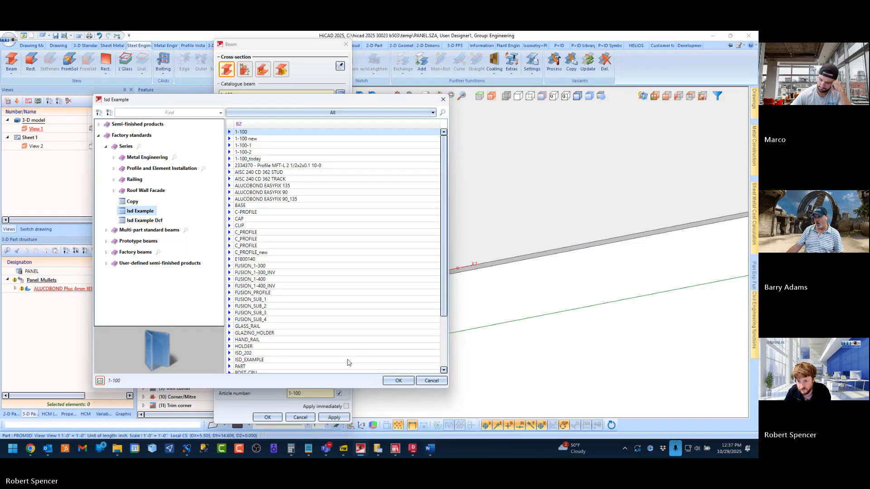
{"action": "key", "text": "alt+Tab"}
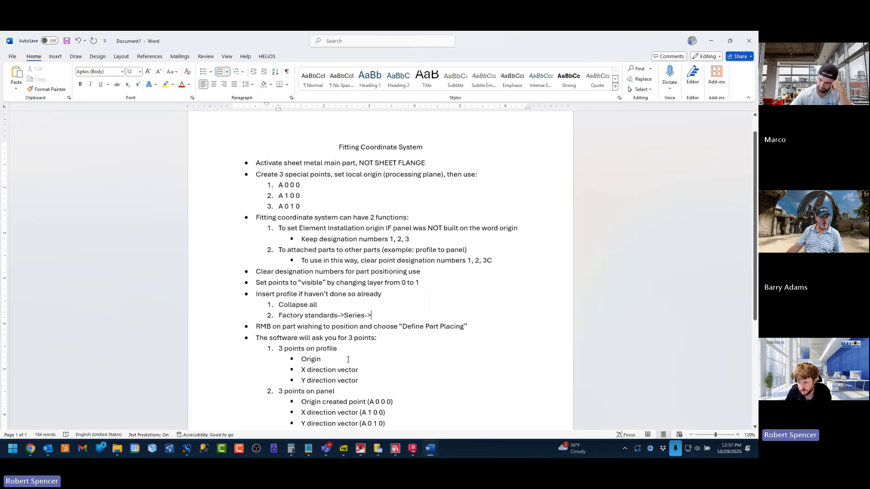
{"action": "type", "text": "isd"}
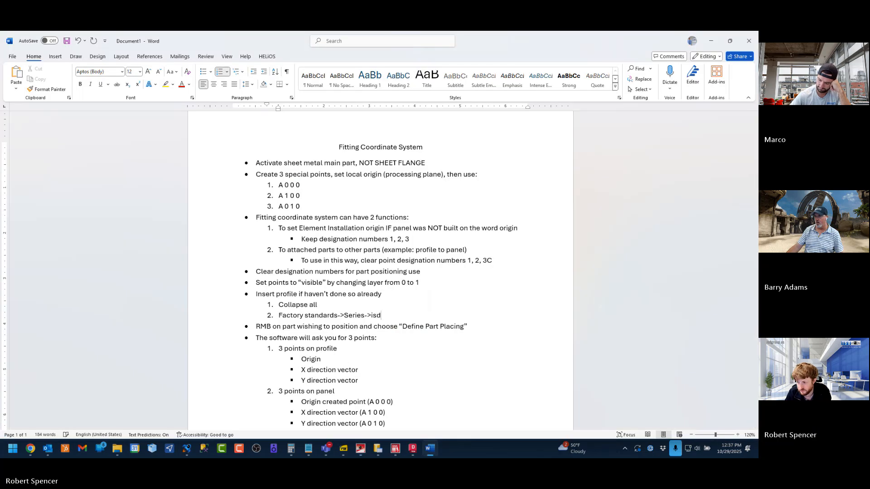
{"action": "type", "text": " example"}
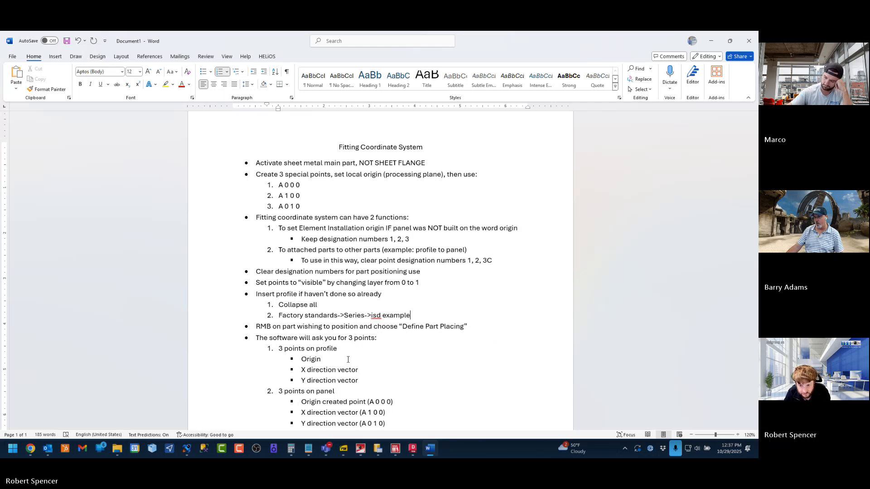
{"action": "key", "text": "alt+Tab"}
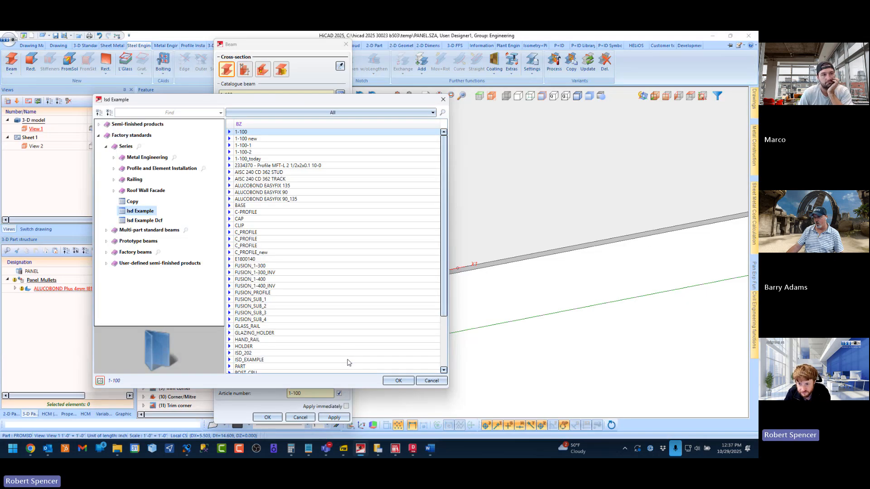
{"action": "key", "text": "alt+Tab"}
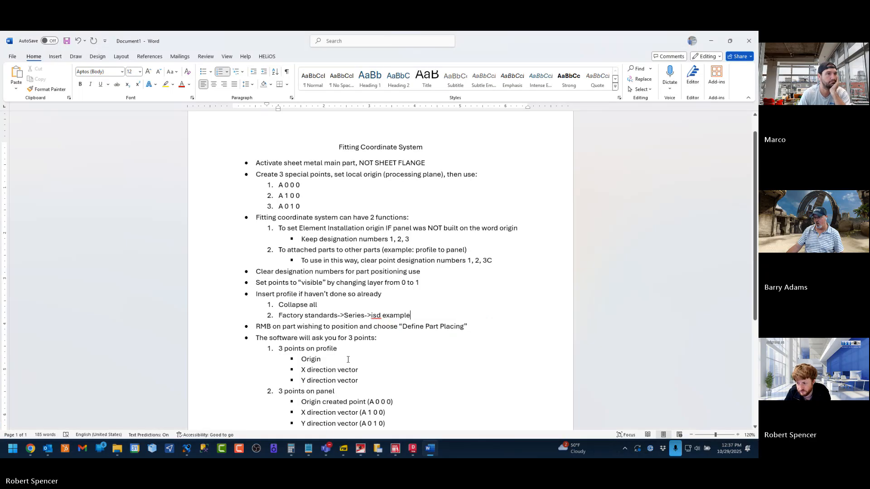
{"action": "type", "text": "->fi"}
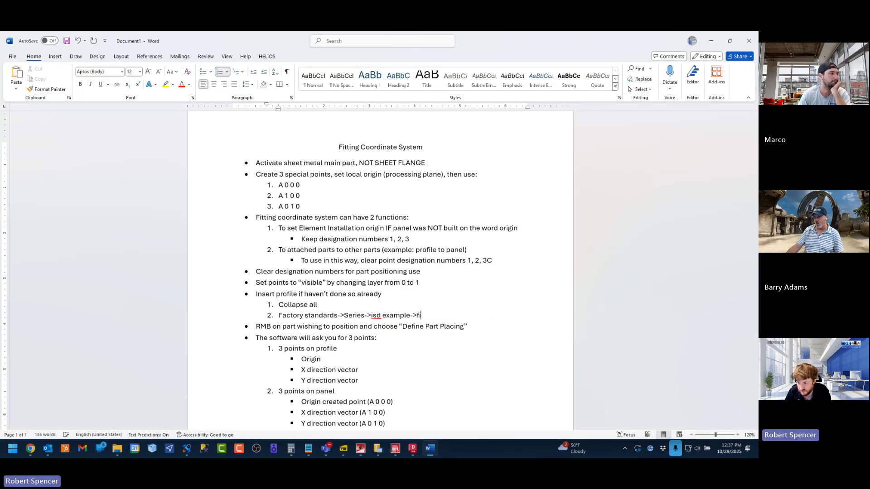
{"action": "type", "text": "nd profile"}
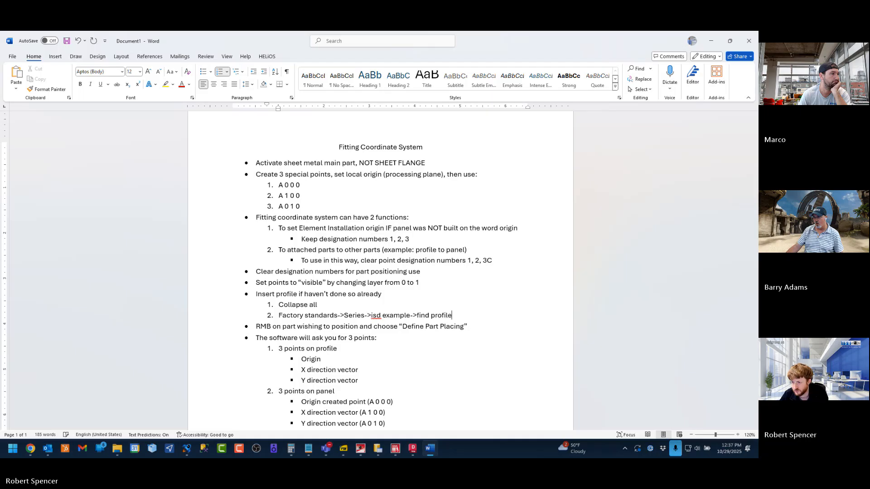
Step: Save the Word notes as Fitting Coordinate System.docx in the Documents\_ISD Group\Customers\Mullets Aluminum folder and return to the document
{"action": "scroll", "coordinate": [427, 277], "scroll_direction": "down", "scroll_amount": 1}
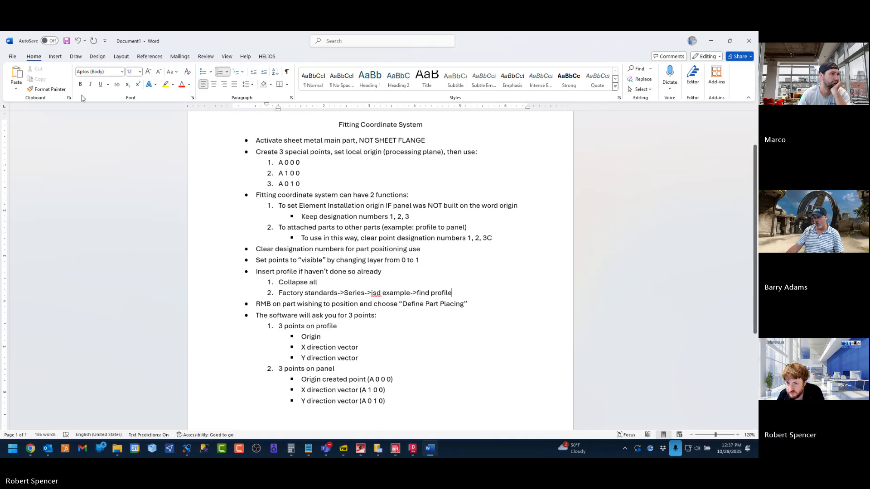
{"action": "left_click", "coordinate": [12, 57]}
{"action": "left_click", "coordinate": [26, 178]}
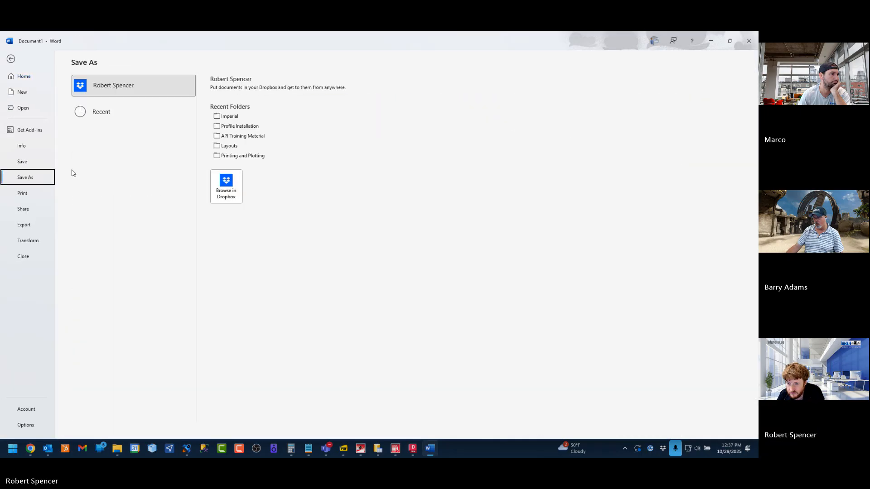
{"action": "left_click", "coordinate": [132, 297]}
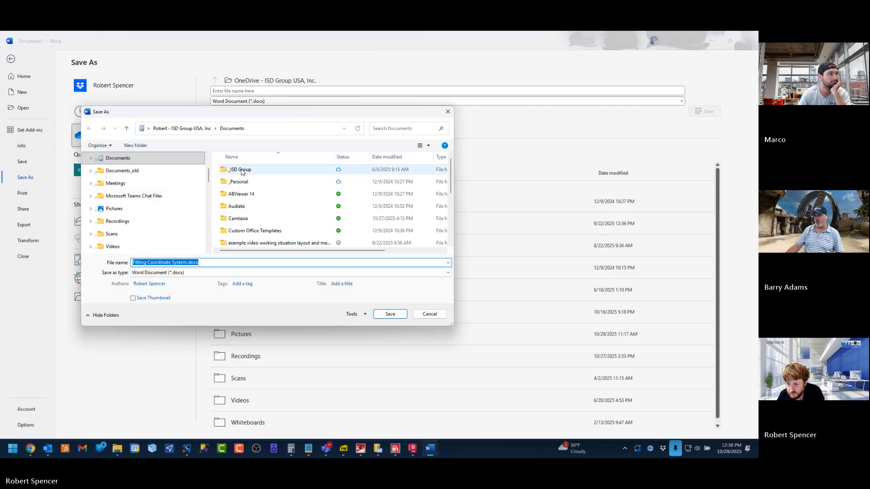
{"action": "double_click", "coordinate": [240, 169]}
{"action": "scroll", "coordinate": [260, 211], "scroll_direction": "down", "scroll_amount": 1}
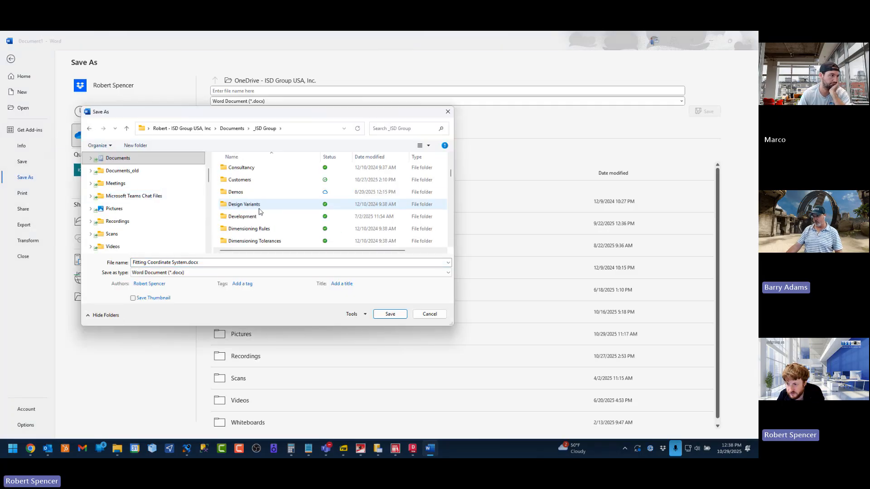
{"action": "double_click", "coordinate": [259, 183]}
{"action": "scroll", "coordinate": [259, 188], "scroll_direction": "down", "scroll_amount": 10}
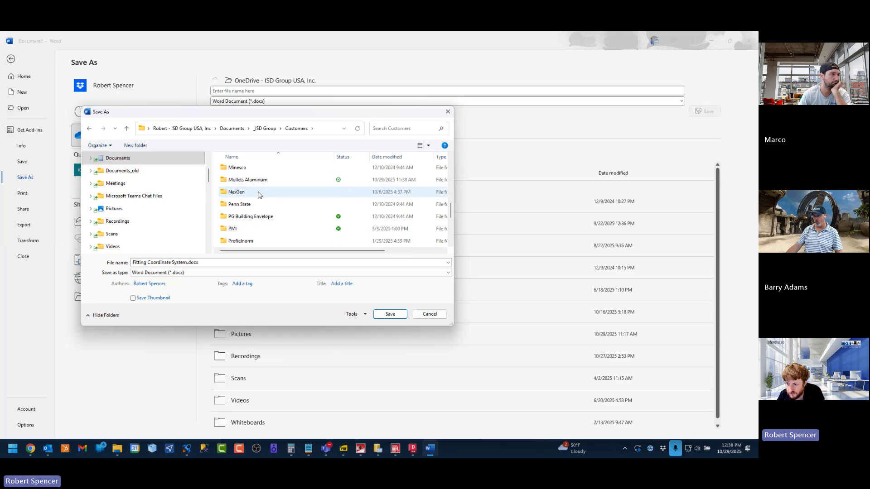
{"action": "double_click", "coordinate": [257, 181]}
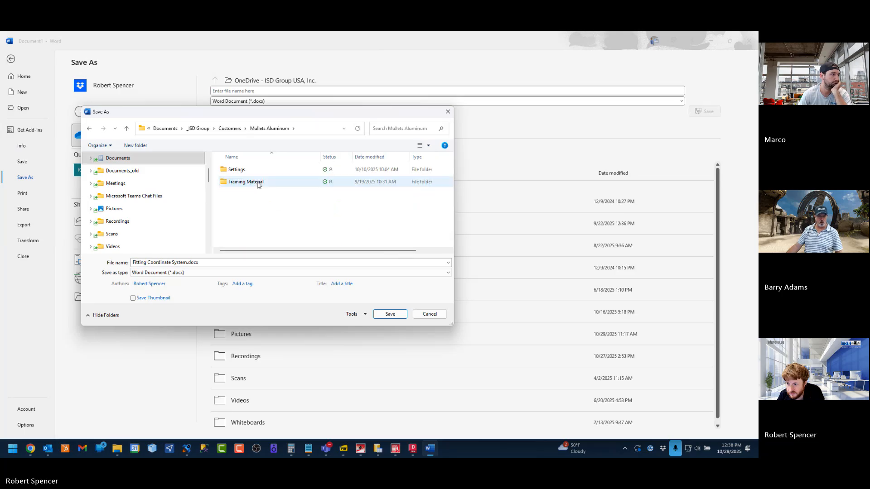
{"action": "left_click", "coordinate": [385, 314]}
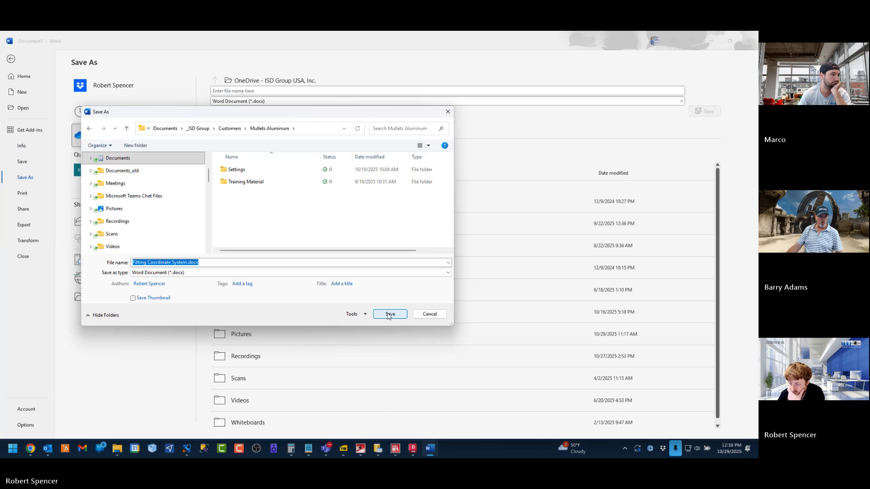
{"action": "left_click", "coordinate": [388, 315]}
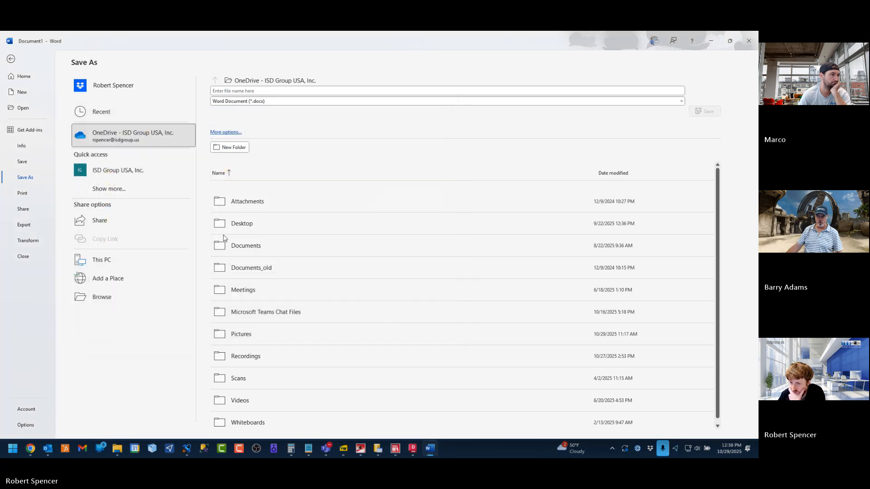
{"action": "left_click", "coordinate": [12, 59]}
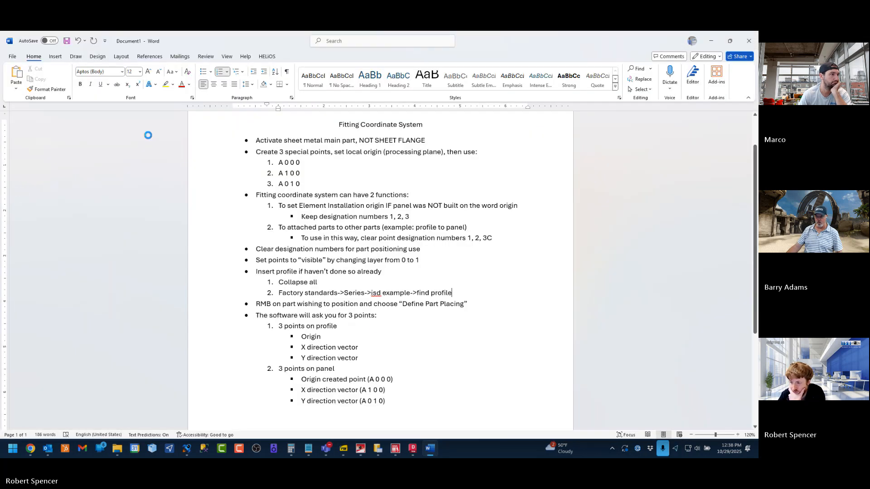
Step: Switch to HiCAD, choose the 1-100 profile from the Isd Example table, and set its reference point to the cross-section's upper-left corner
{"action": "left_click", "coordinate": [365, 447]}
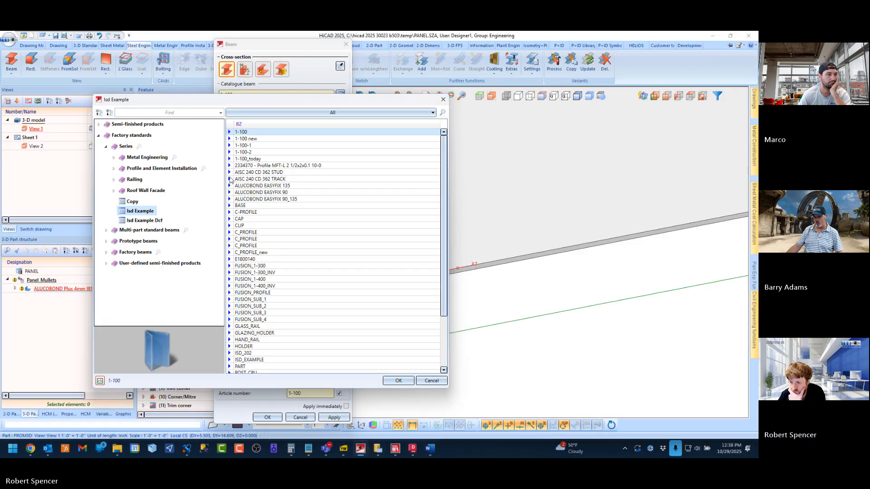
{"action": "double_click", "coordinate": [246, 132]}
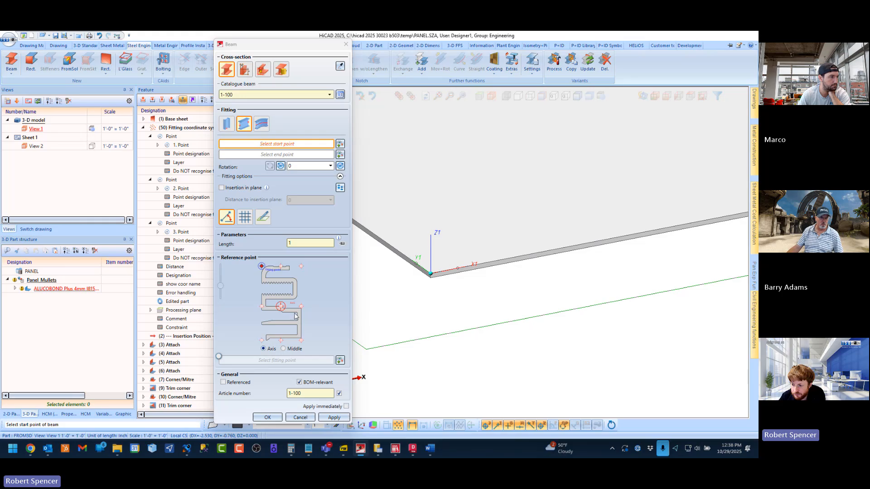
{"action": "left_click", "coordinate": [281, 307]}
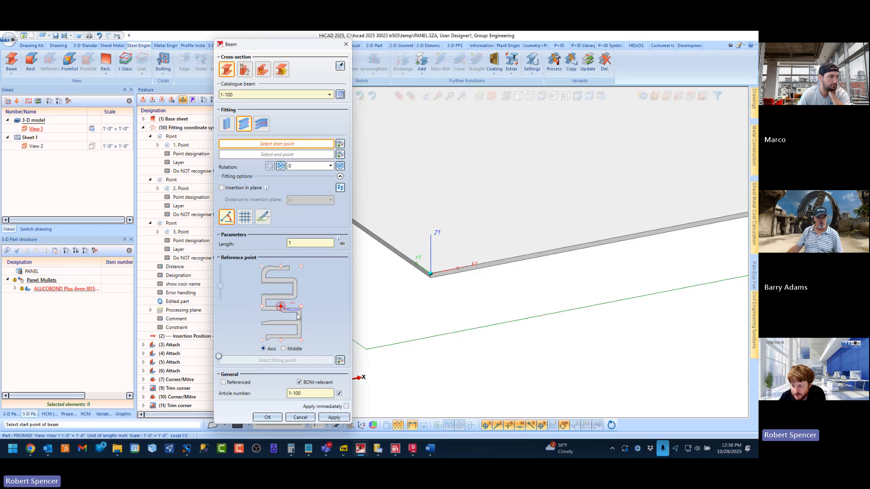
{"action": "left_click", "coordinate": [261, 268]}
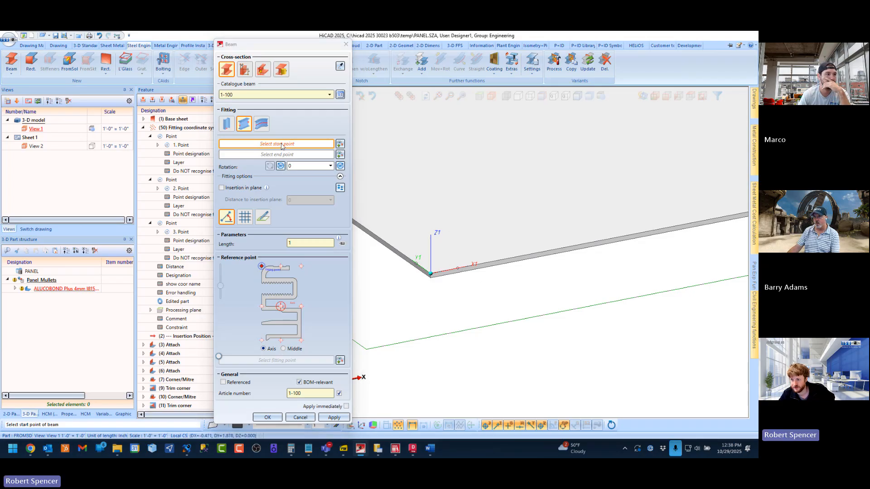
Step: Place the 1-100 beam between the special point at the panel's corner origin and the special point along the X axis
{"action": "scroll", "coordinate": [417, 281], "scroll_direction": "up", "scroll_amount": 3}
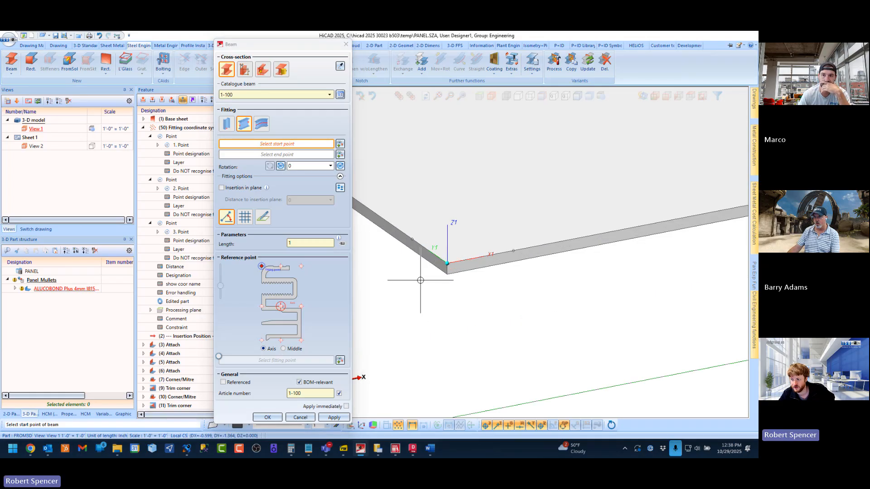
{"action": "left_click", "coordinate": [453, 259]}
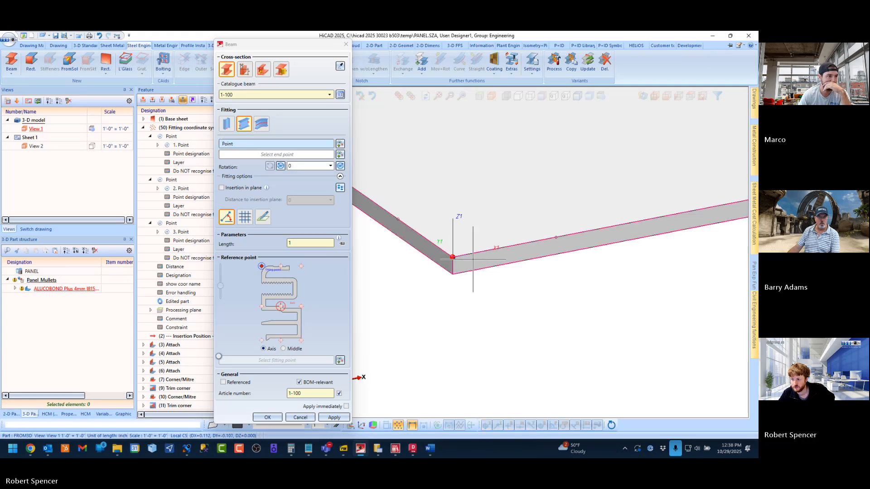
{"action": "left_click", "coordinate": [556, 236]}
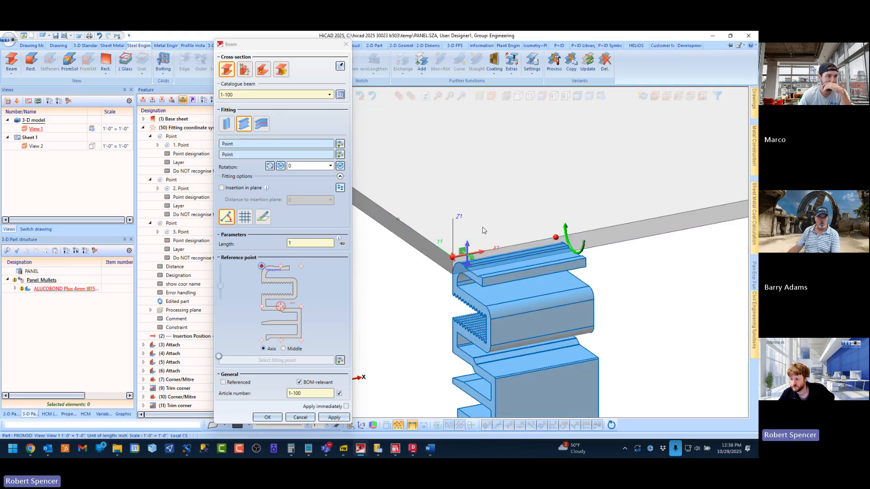
Step: Mirror the beam's cross-section so that the profile lies beneath the panel, toggling the orientation to compare both sides
{"action": "scroll", "coordinate": [557, 236], "scroll_direction": "down", "scroll_amount": 3}
{"action": "scroll", "coordinate": [488, 246], "scroll_direction": "up", "scroll_amount": 3}
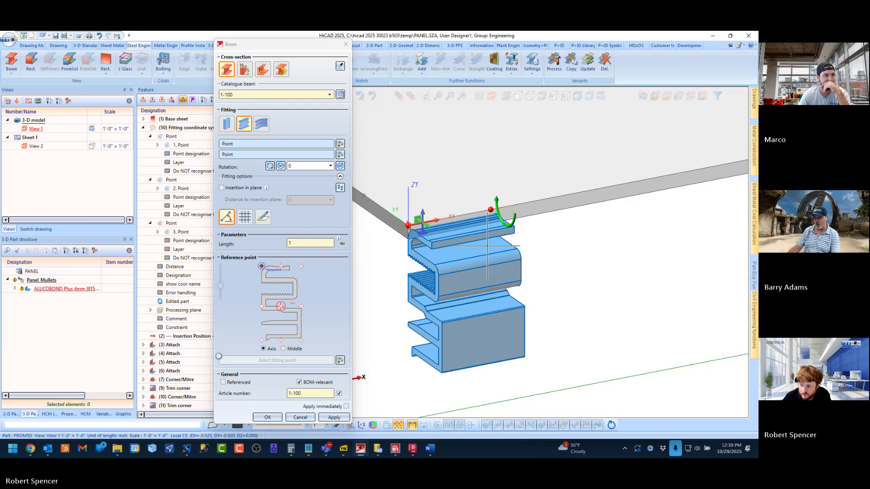
{"action": "scroll", "coordinate": [487, 246], "scroll_direction": "down", "scroll_amount": 2}
{"action": "middle_click_drag", "start_coordinate": [471, 224], "coordinate": [510, 210]}
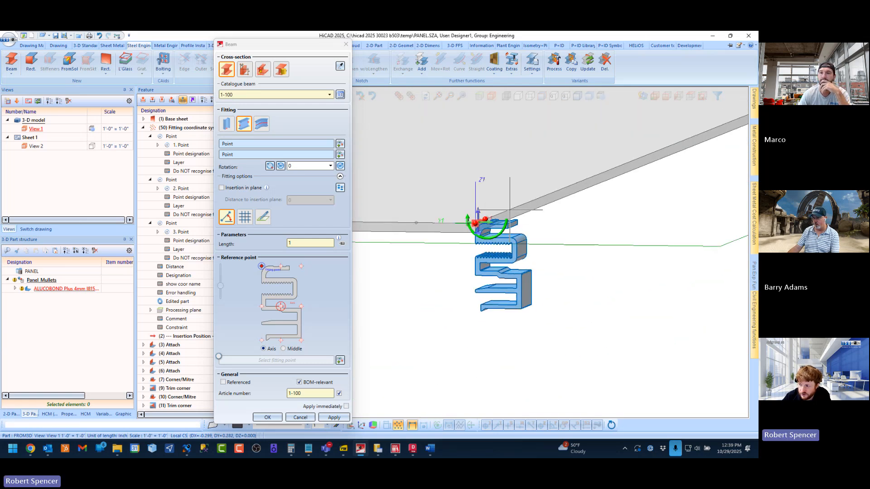
{"action": "left_click", "coordinate": [341, 189]}
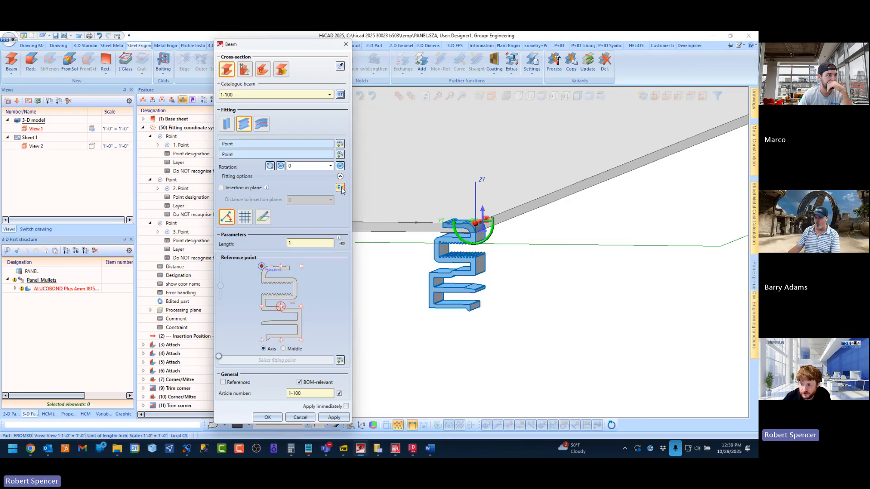
{"action": "left_click", "coordinate": [341, 189]}
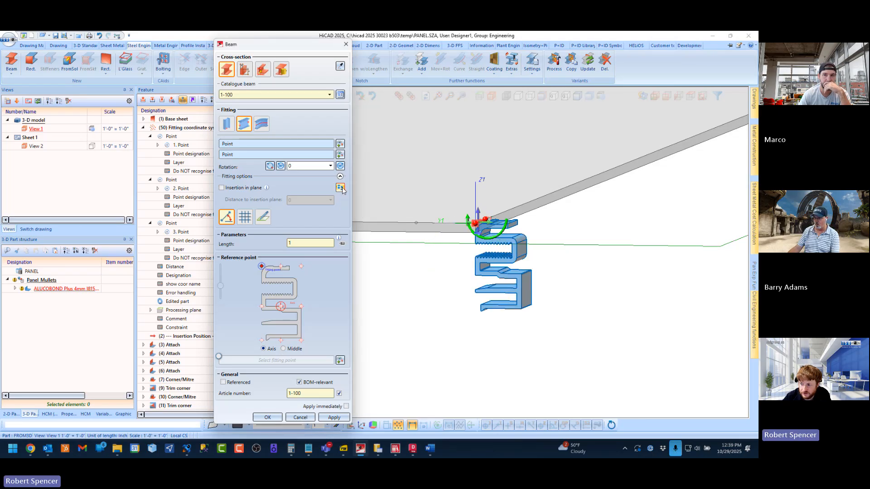
{"action": "left_click", "coordinate": [341, 189]}
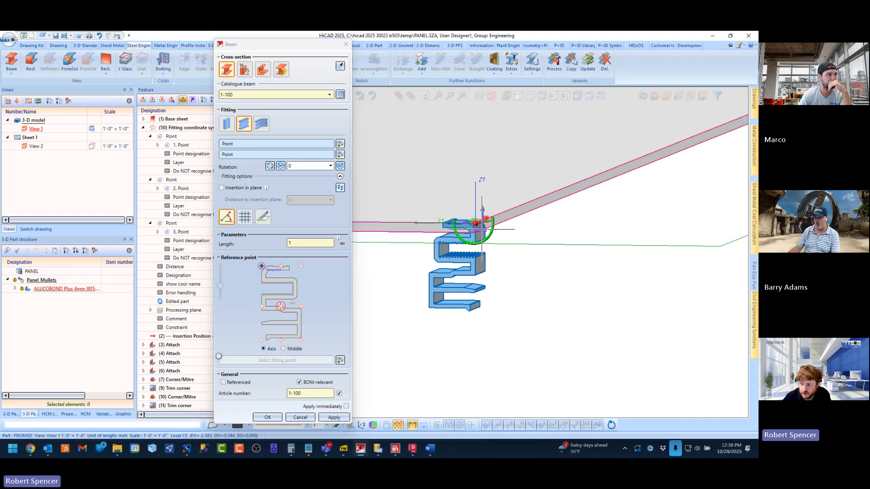
Step: Inspect the mirrored 1-100 profile at the panel corner and complete its insertion
{"action": "scroll", "coordinate": [486, 234], "scroll_direction": "up", "scroll_amount": 4}
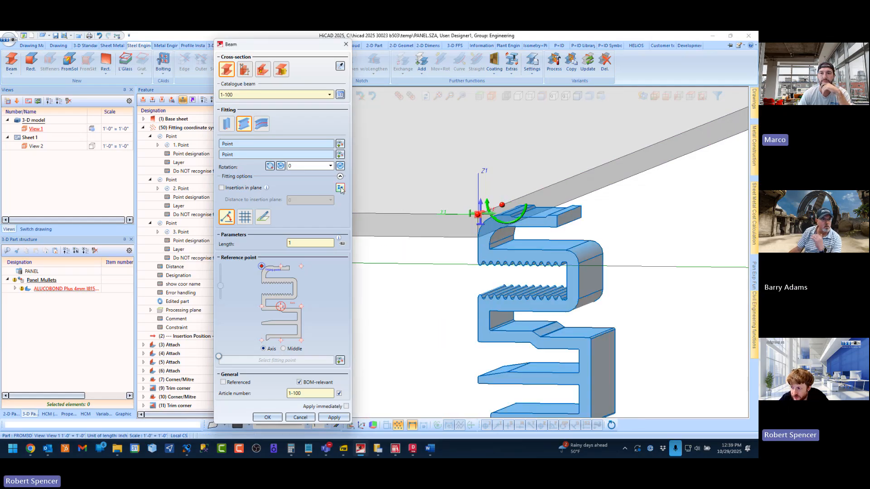
{"action": "scroll", "coordinate": [435, 213], "scroll_direction": "down", "scroll_amount": 4}
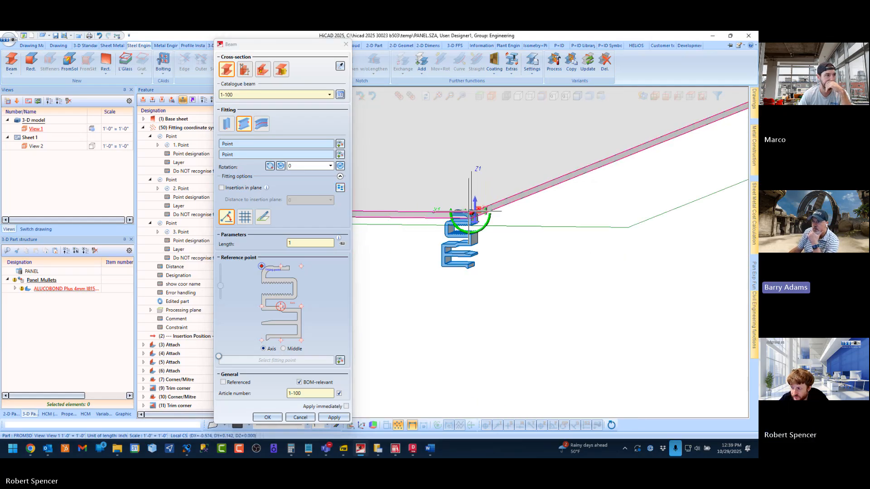
{"action": "scroll", "coordinate": [449, 232], "scroll_direction": "up", "scroll_amount": 2}
{"action": "scroll", "coordinate": [449, 232], "scroll_direction": "down", "scroll_amount": 2}
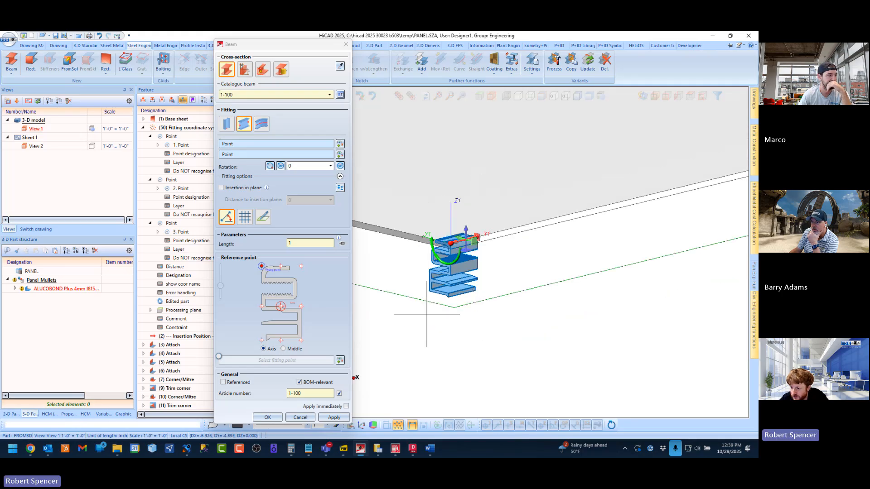
{"action": "middle_click", "coordinate": [461, 321]}
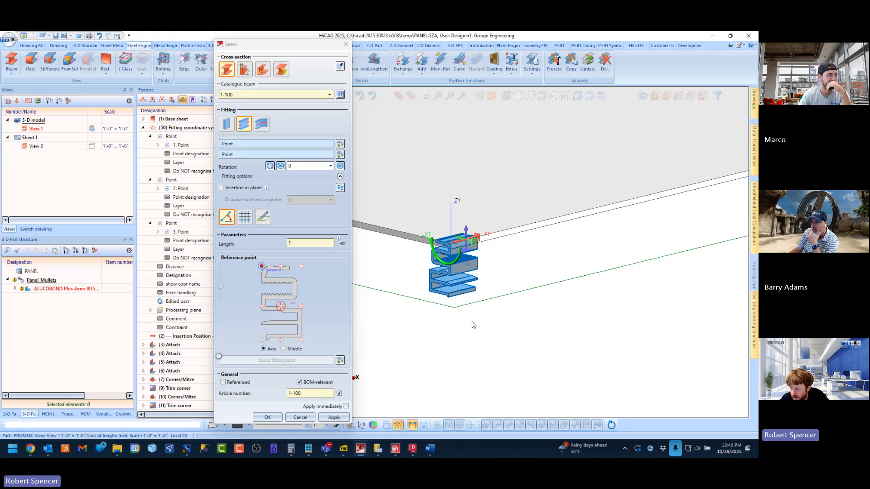
{"action": "middle_click", "coordinate": [458, 321]}
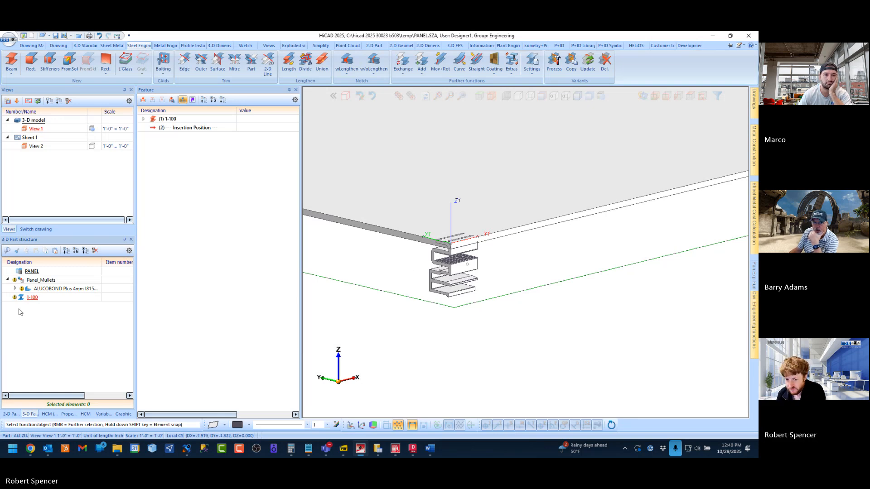
{"action": "middle_click_drag", "start_coordinate": [450, 245], "coordinate": [429, 252]}
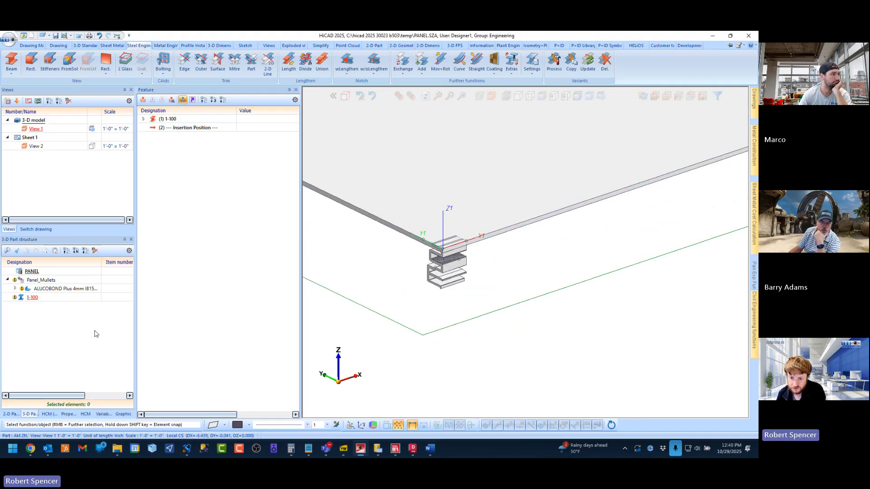
Step: Move the 1-100 beam into the Panel_Mullets assembly in the part structure, and check its grouping by collapsing and expanding the assembly
{"action": "left_click", "coordinate": [30, 298]}
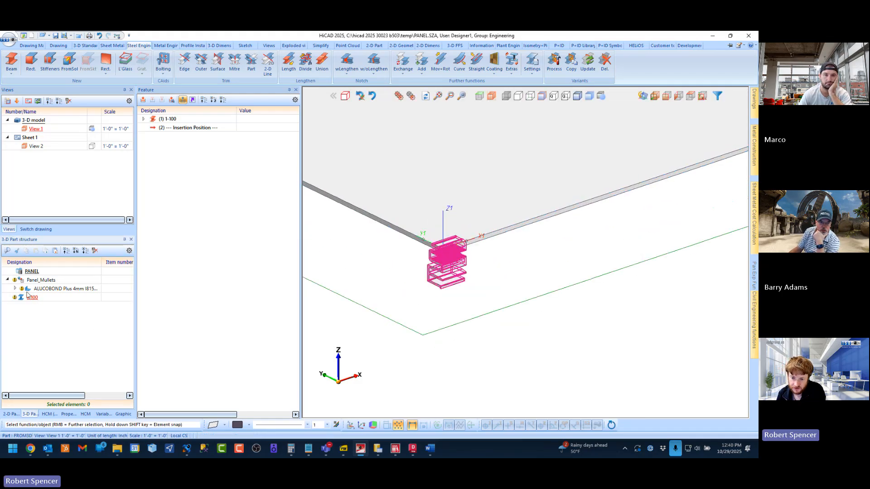
{"action": "left_click", "coordinate": [8, 281]}
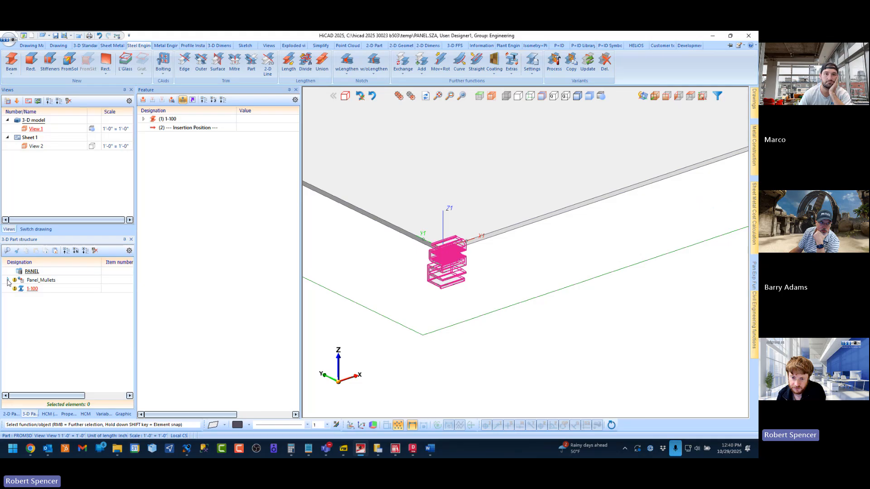
{"action": "left_click", "coordinate": [7, 280]}
{"action": "double_click", "coordinate": [8, 280]}
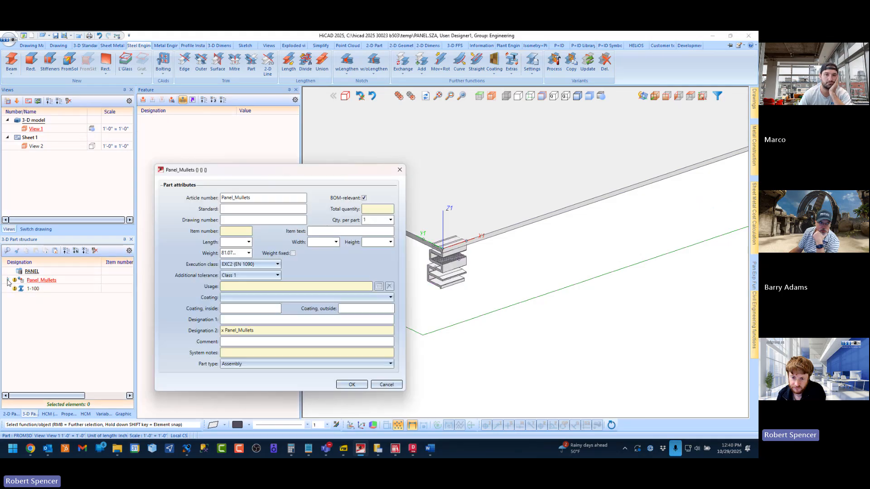
{"action": "key", "text": "Escape"}
{"action": "left_click", "coordinate": [8, 281]}
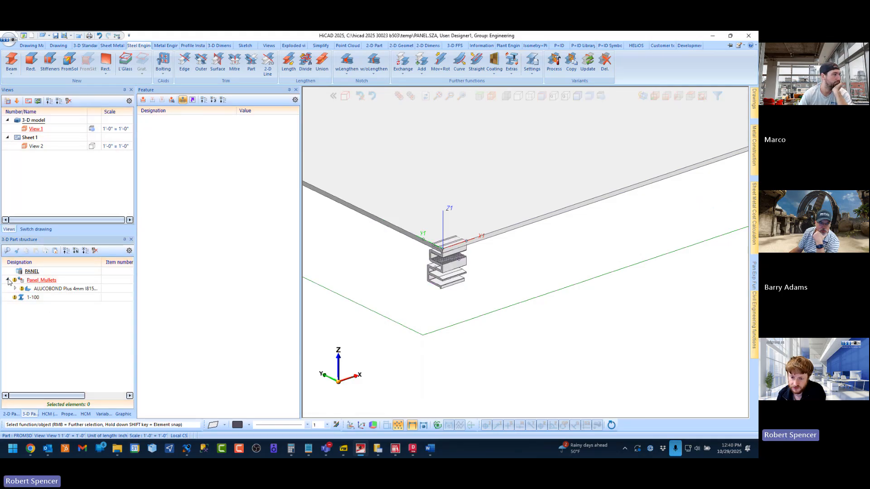
{"action": "left_click_drag", "start_coordinate": [31, 299], "coordinate": [40, 280]}
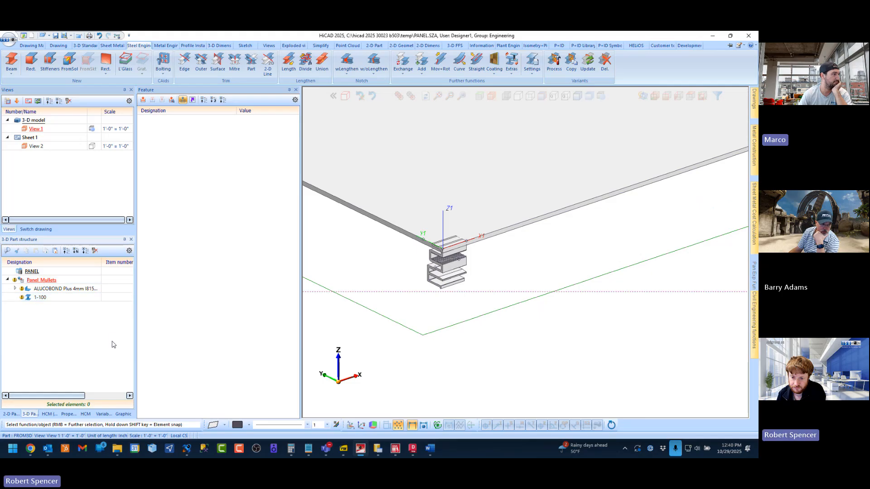
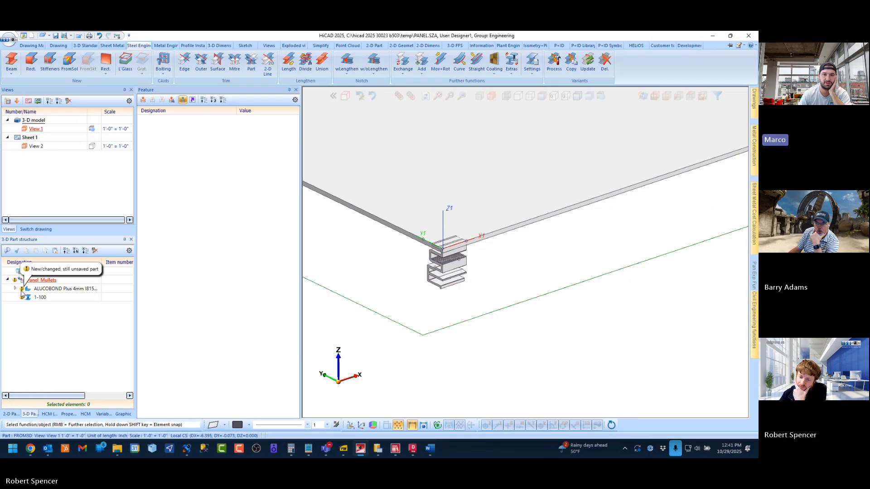
{"action": "left_click", "coordinate": [8, 280]}
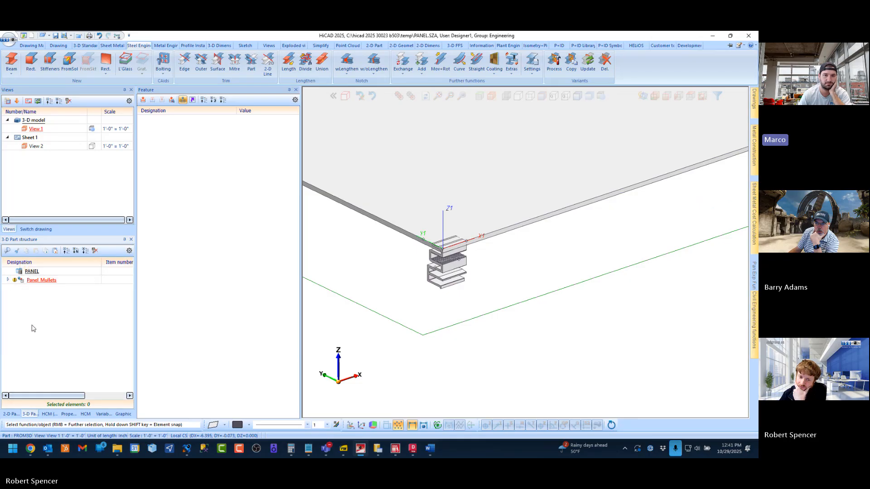
{"action": "left_click", "coordinate": [8, 280]}
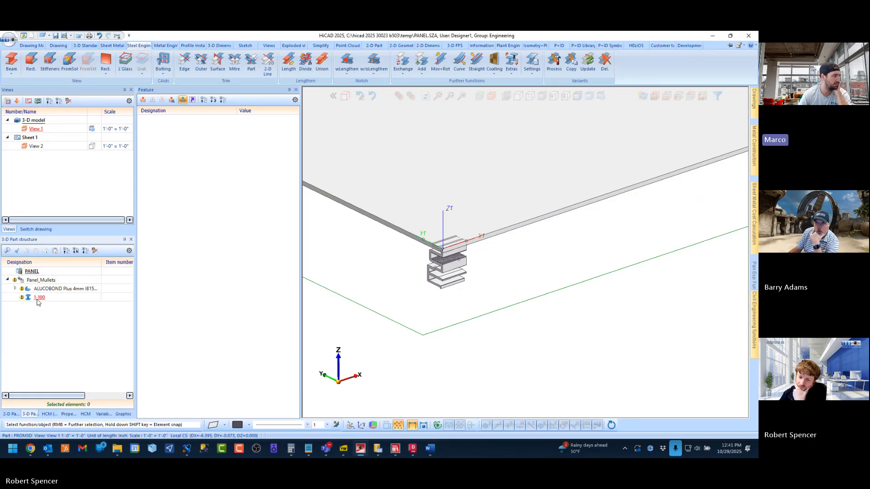
Step: Move the 1-100 beam out of the Panel_Mullets assembly, check the grouping in the part structure, and return the beam to the assembly
{"action": "left_click", "coordinate": [39, 298]}
{"action": "left_click_drag", "start_coordinate": [58, 284], "coordinate": [30, 273]}
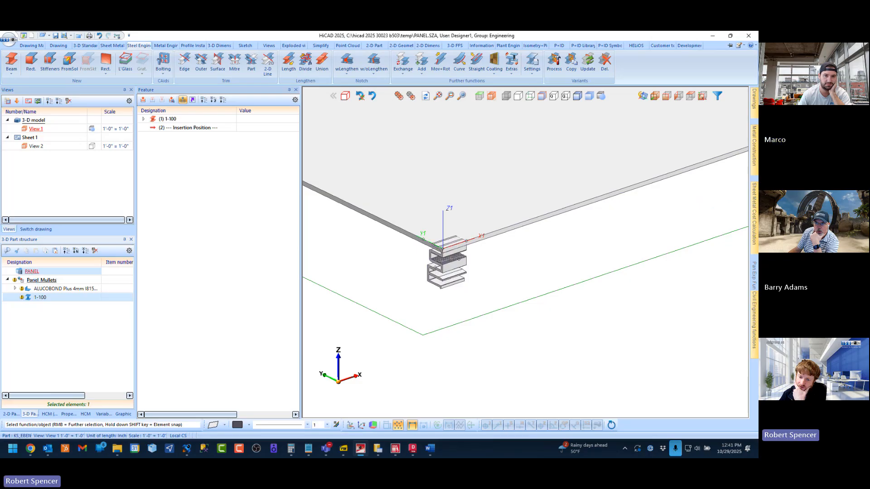
{"action": "left_click", "coordinate": [7, 280]}
{"action": "left_click", "coordinate": [8, 279]}
{"action": "left_click", "coordinate": [8, 279]}
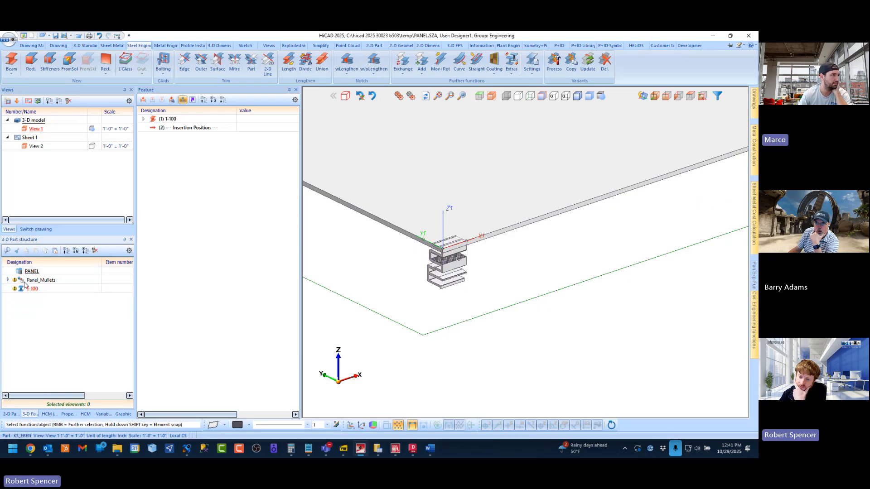
{"action": "left_click", "coordinate": [7, 280]}
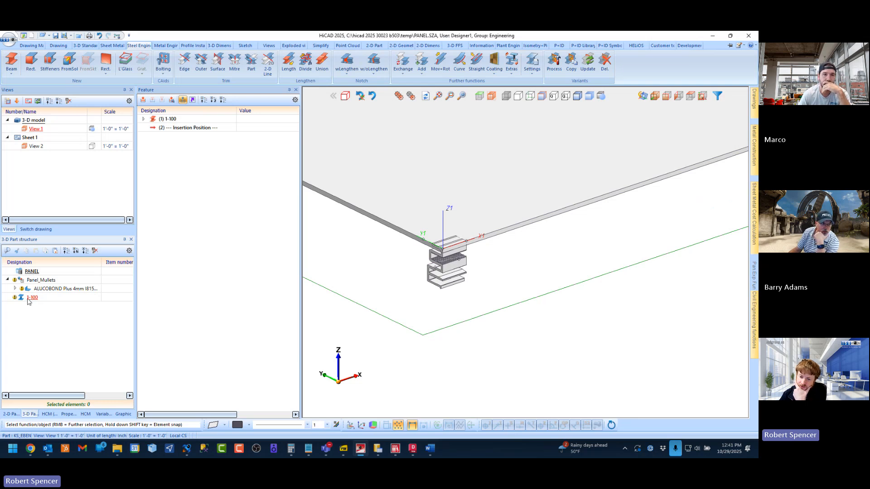
{"action": "left_click_drag", "start_coordinate": [28, 302], "coordinate": [32, 284]}
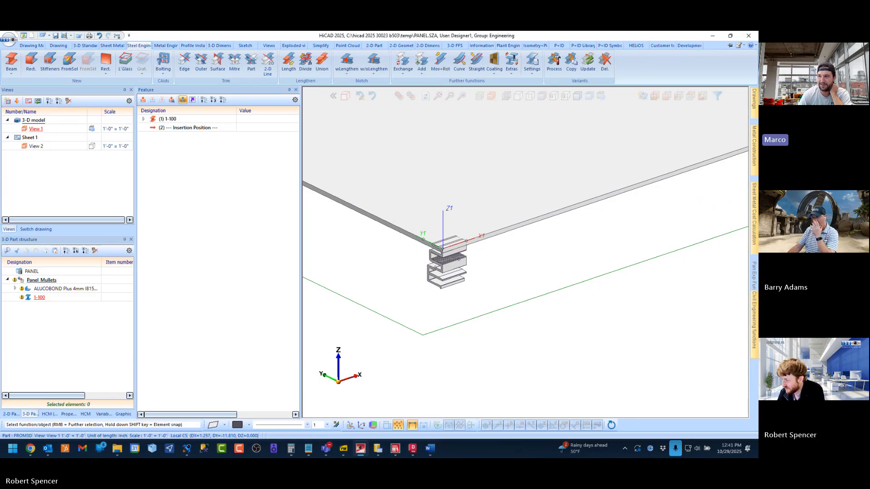
Step: Examine how the 1-100 profile sits beneath the panel at the corner origin
{"action": "left_click", "coordinate": [451, 278]}
{"action": "scroll", "coordinate": [435, 267], "scroll_direction": "up", "scroll_amount": 5}
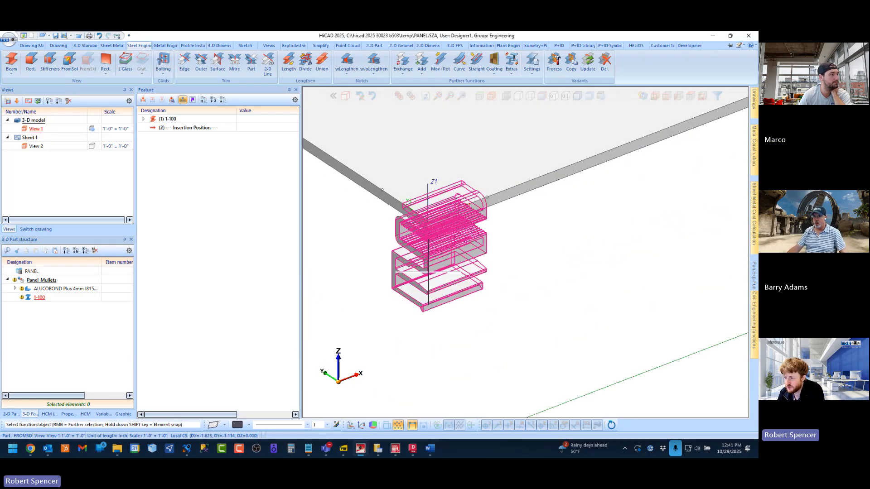
{"action": "middle_click_drag", "start_coordinate": [433, 264], "coordinate": [438, 258]}
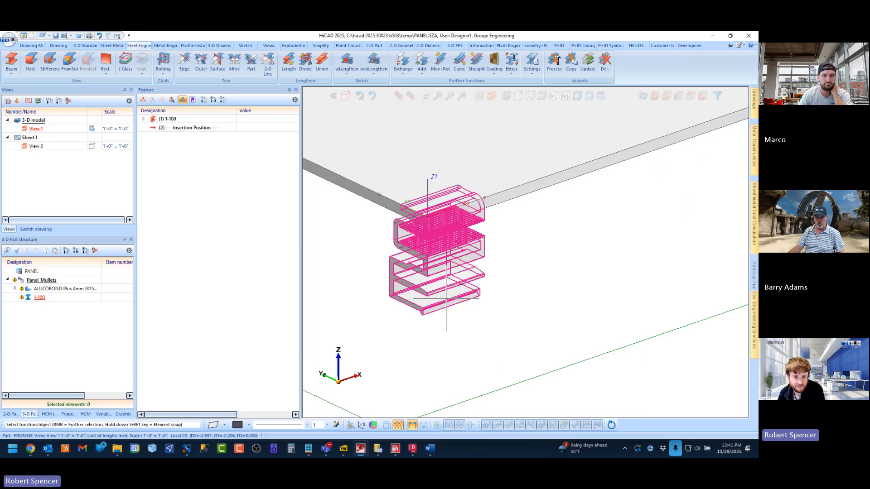
{"action": "scroll", "coordinate": [481, 251], "scroll_direction": "down", "scroll_amount": 3}
{"action": "scroll", "coordinate": [455, 248], "scroll_direction": "up", "scroll_amount": 2}
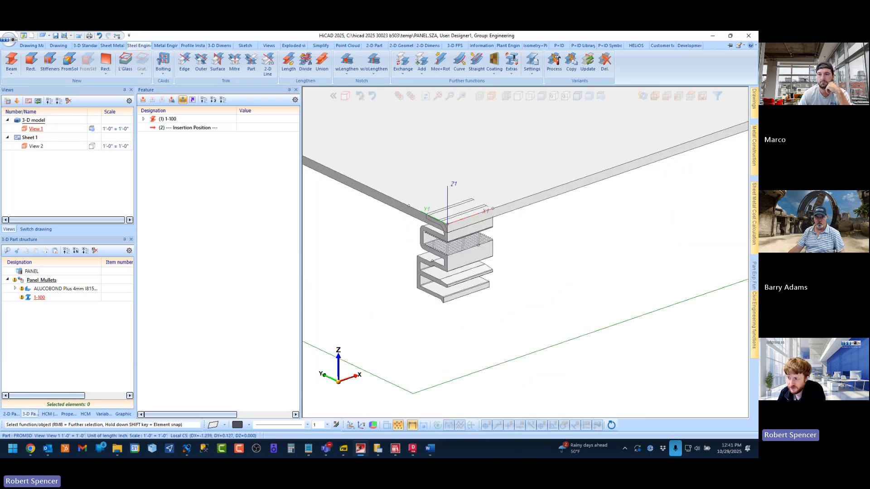
{"action": "scroll", "coordinate": [448, 229], "scroll_direction": "up", "scroll_amount": 4}
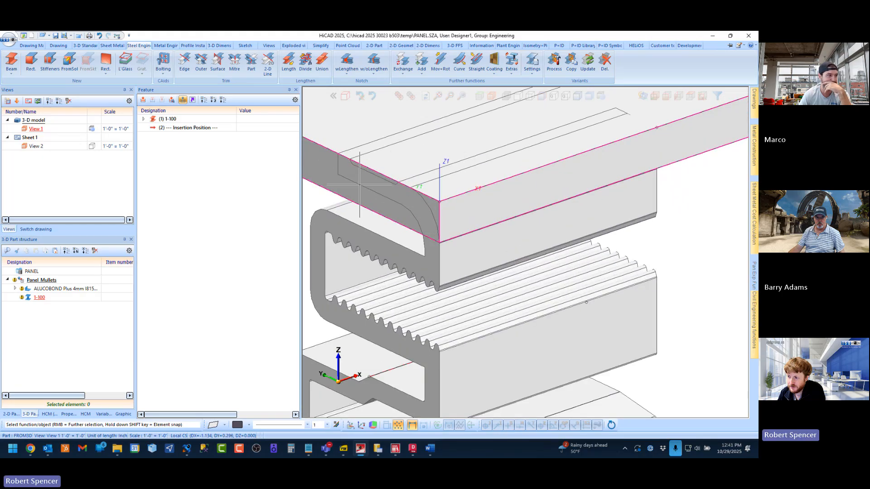
{"action": "scroll", "coordinate": [360, 184], "scroll_direction": "down", "scroll_amount": 5}
{"action": "scroll", "coordinate": [438, 221], "scroll_direction": "up", "scroll_amount": 3}
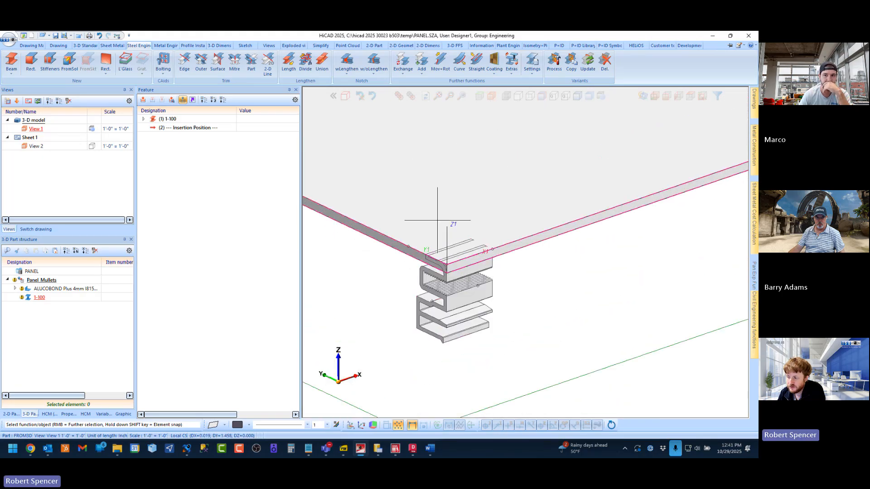
Step: Move the 1-100 beam by a length of -4 along the panel's Y-direction edge, away from the corner
{"action": "scroll", "coordinate": [437, 221], "scroll_direction": "down", "scroll_amount": 2}
{"action": "right_click", "coordinate": [444, 270]}
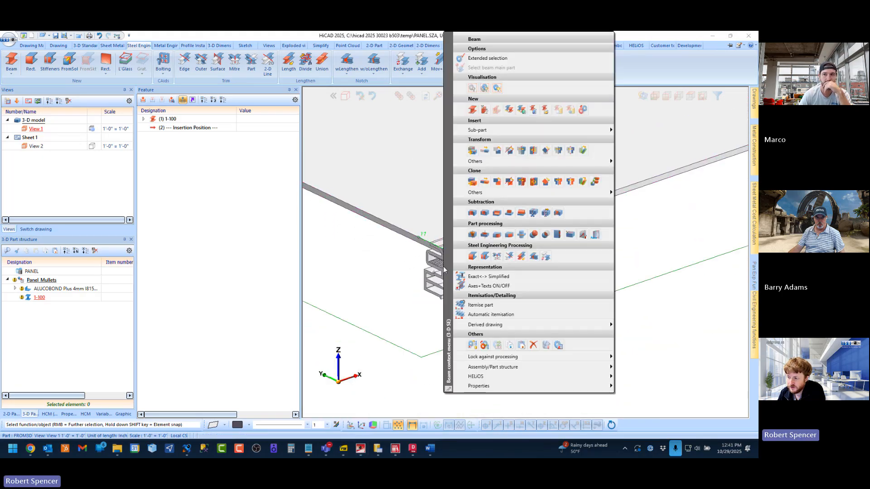
{"action": "left_click", "coordinate": [486, 150]}
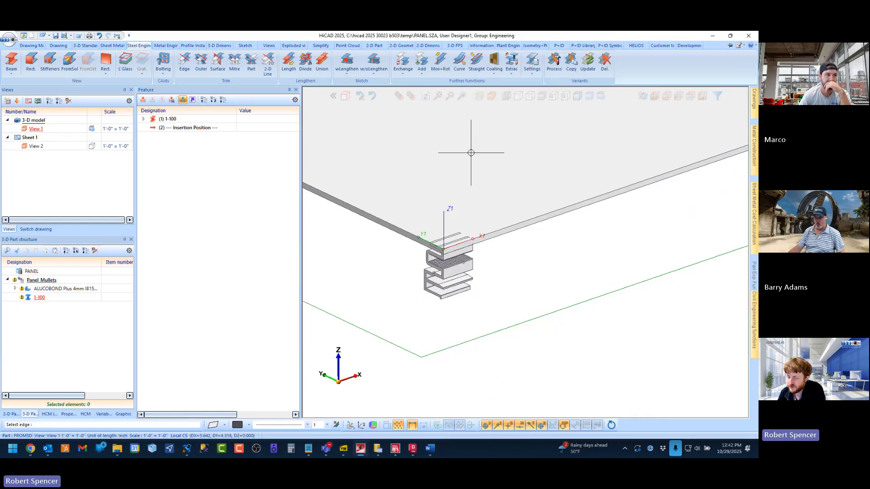
{"action": "left_click", "coordinate": [408, 233]}
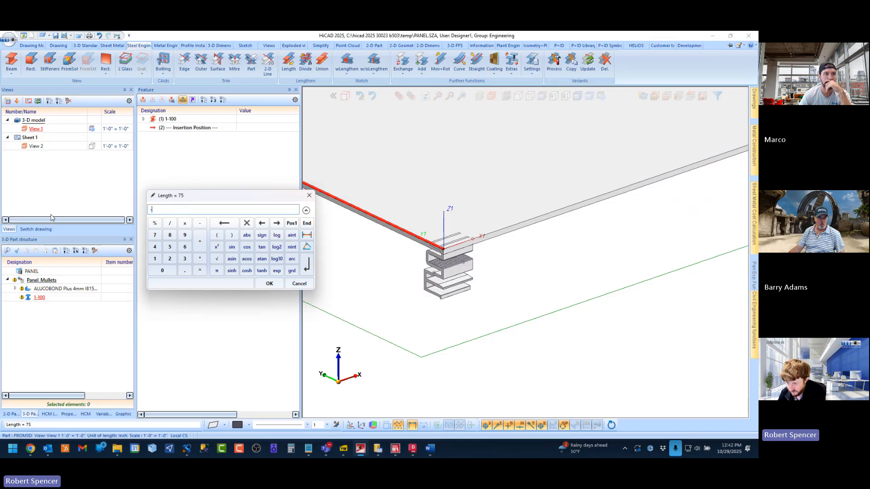
{"action": "type", "text": "-4"}
{"action": "key", "text": "Return"}
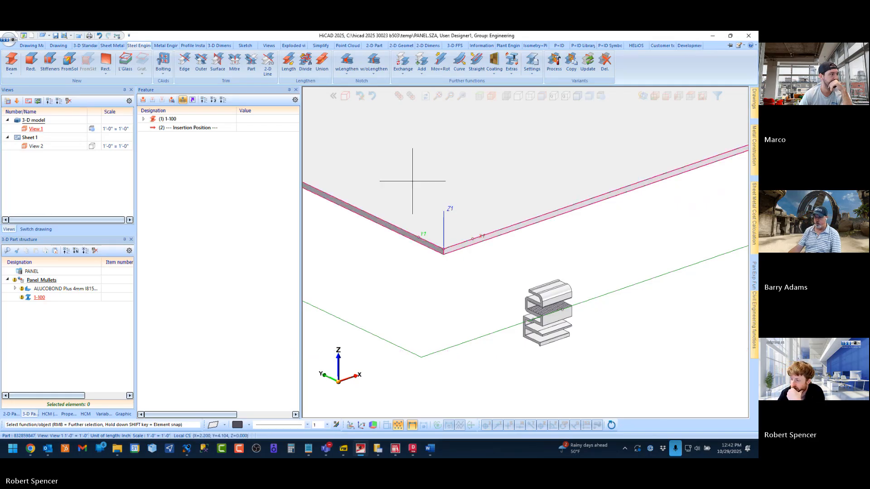
Step: Review the profile insertion and "Define Part Placing" notes in Word, and check for that command on the 1-100 feature in HiCAD
{"action": "left_click", "coordinate": [432, 451]}
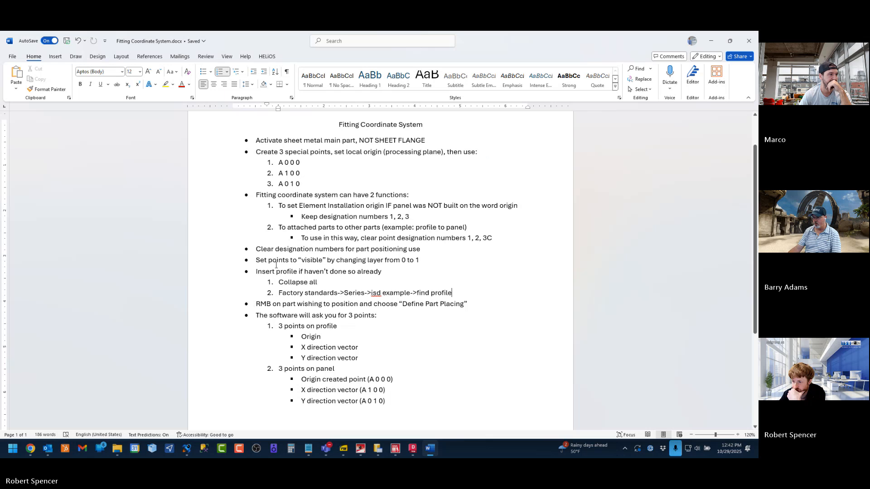
{"action": "left_click_drag", "start_coordinate": [250, 271], "coordinate": [455, 294]}
{"action": "left_click", "coordinate": [254, 304]}
{"action": "left_click_drag", "start_coordinate": [254, 304], "coordinate": [494, 310]}
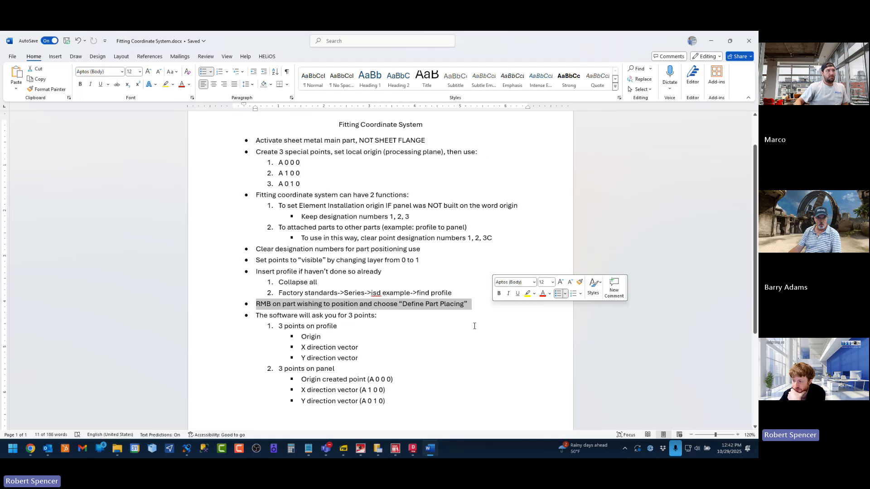
{"action": "left_click", "coordinate": [364, 449]}
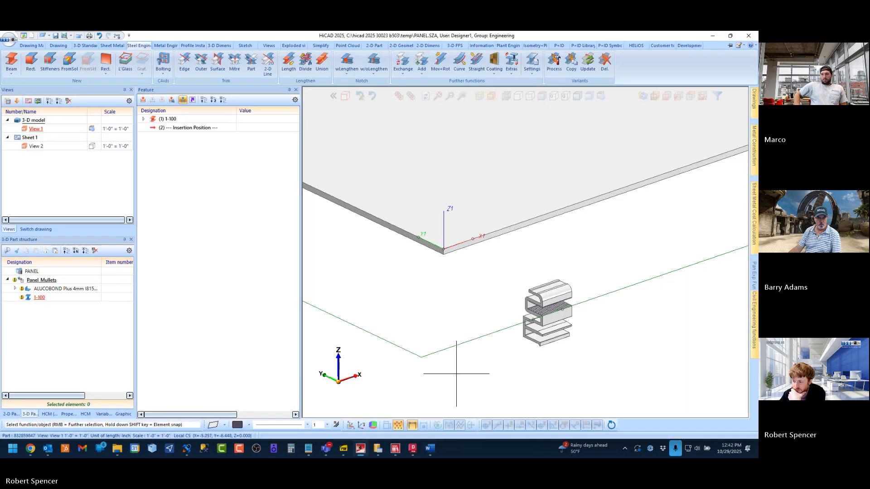
{"action": "scroll", "coordinate": [418, 321], "scroll_direction": "down", "scroll_amount": 2}
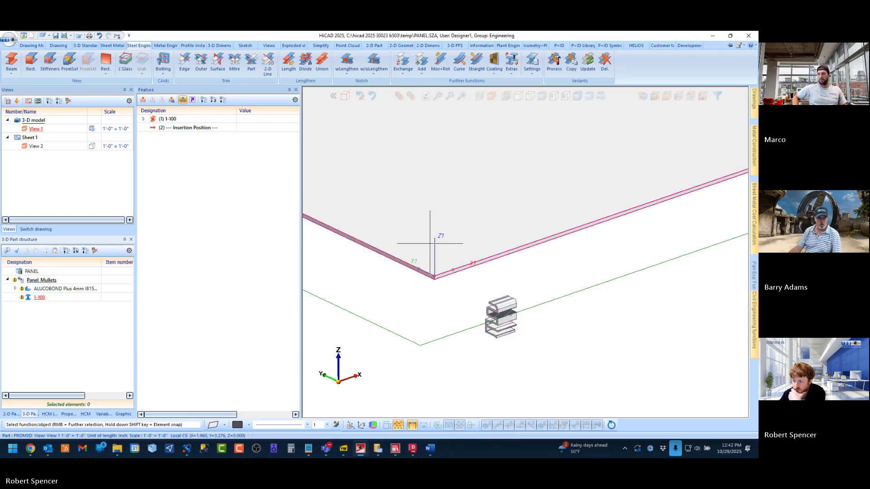
{"action": "right_click", "coordinate": [175, 120]}
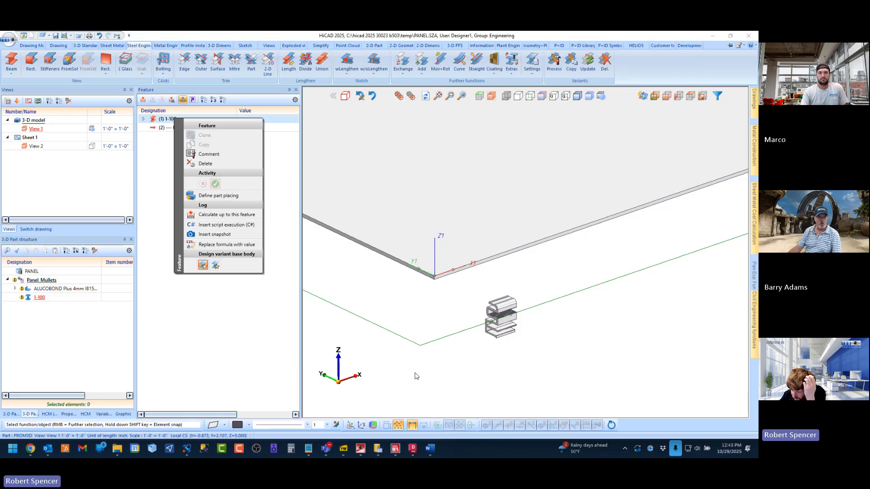
Step: In the Word notes, insert "feature step (not part structure)" after "RMB on part" in the Define Part Placing bullet
{"action": "left_click", "coordinate": [438, 451]}
{"action": "left_click", "coordinate": [261, 309]}
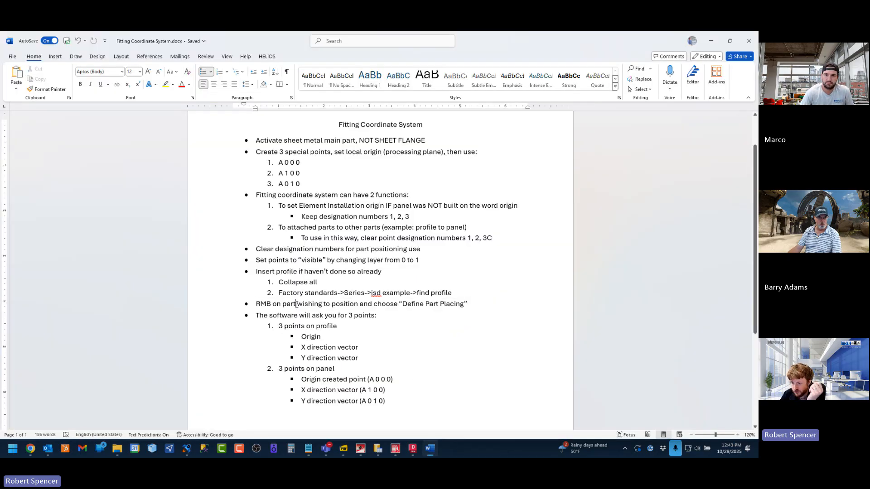
{"action": "type", "text": "feature st"}
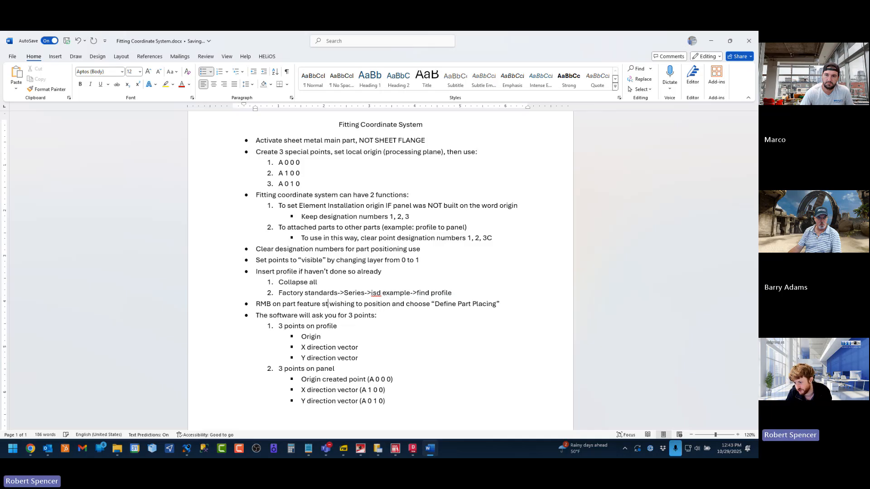
{"action": "type", "text": "ep (no"}
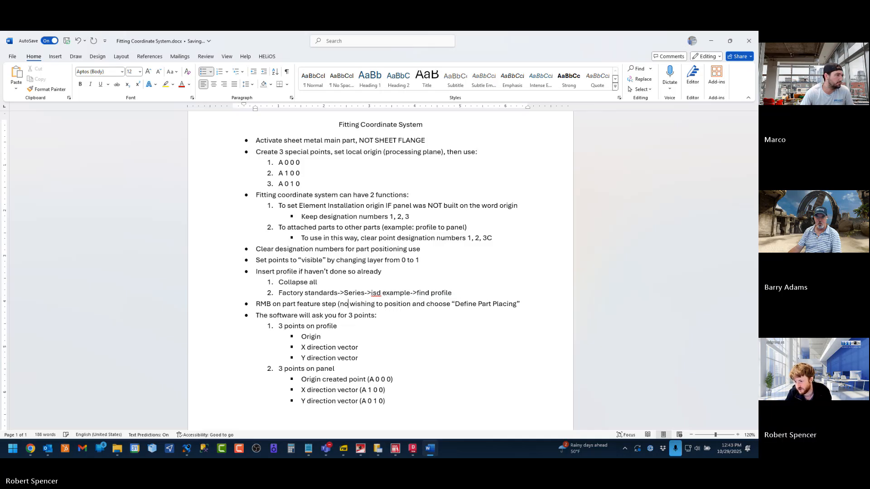
{"action": "type", "text": "t structu"}
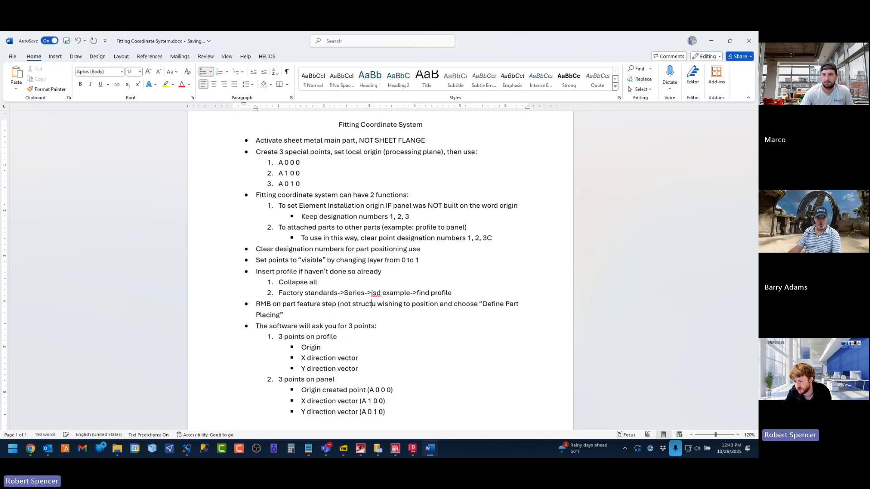
{"action": "type", "text": "re)"}
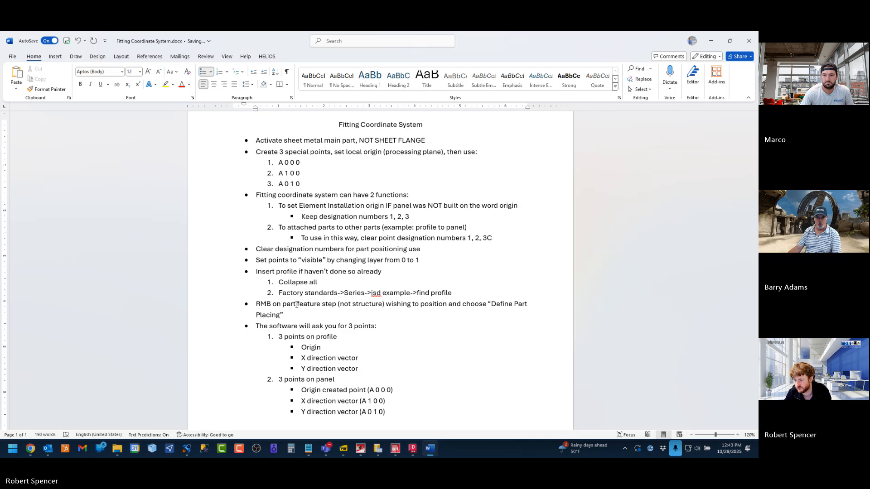
{"action": "left_click", "coordinate": [354, 303]}
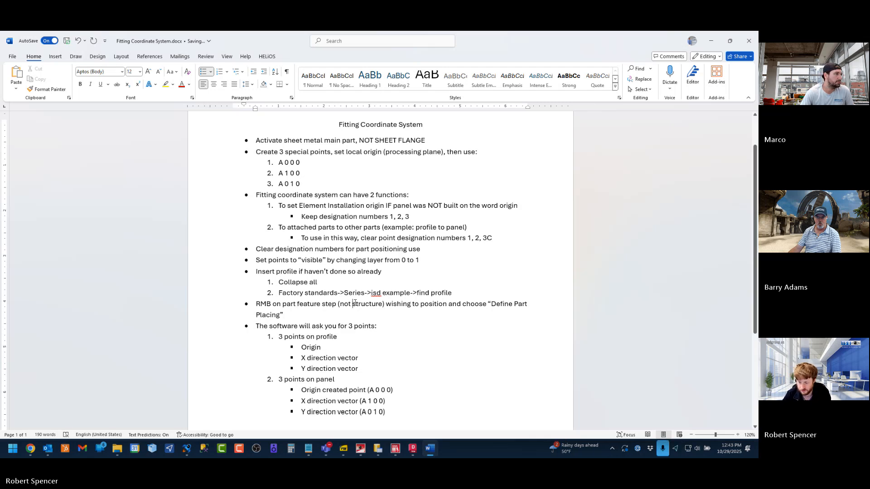
{"action": "type", "text": "part"}
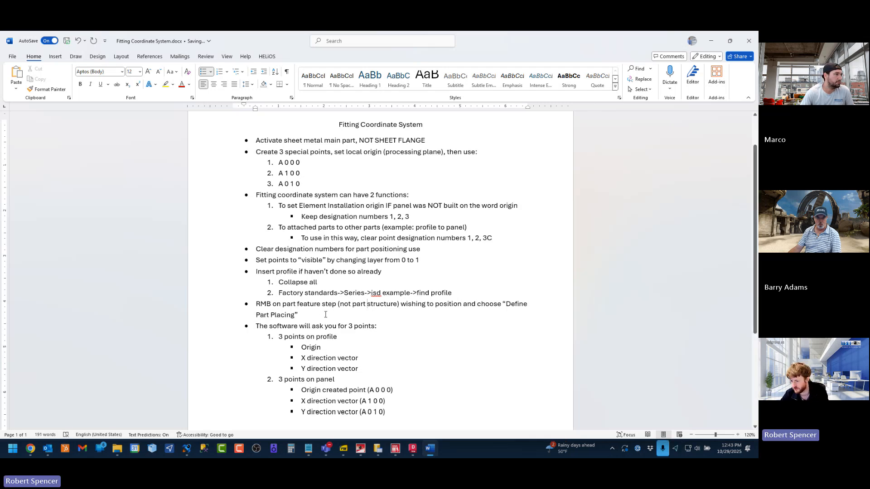
Step: Switch back to HiCAD and start Define part placing on the 1-100 feature
{"action": "left_click", "coordinate": [357, 451]}
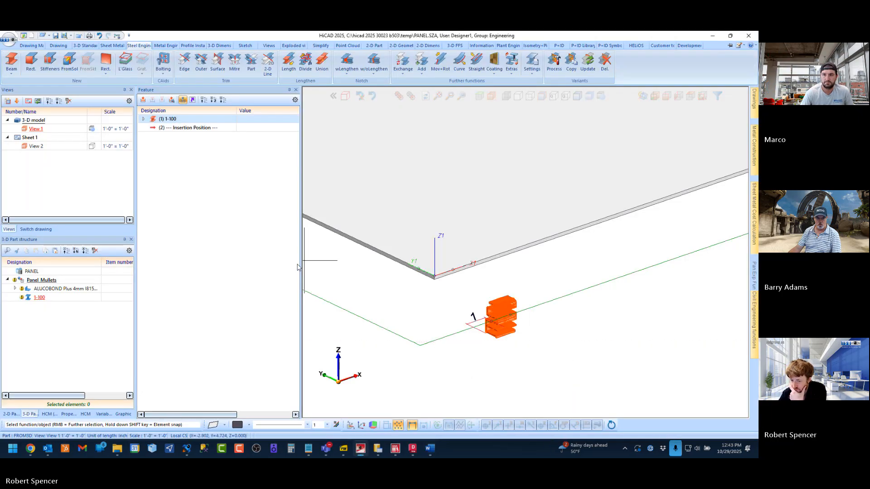
{"action": "left_click", "coordinate": [474, 391]}
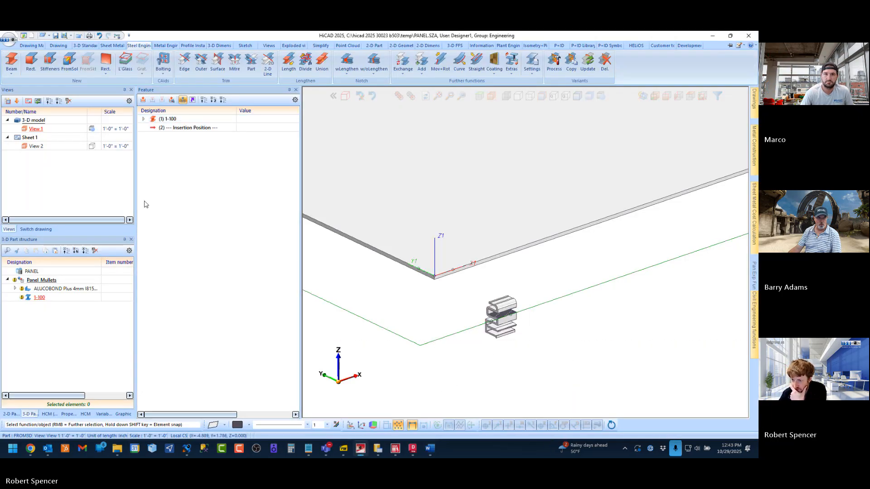
{"action": "right_click", "coordinate": [183, 121]}
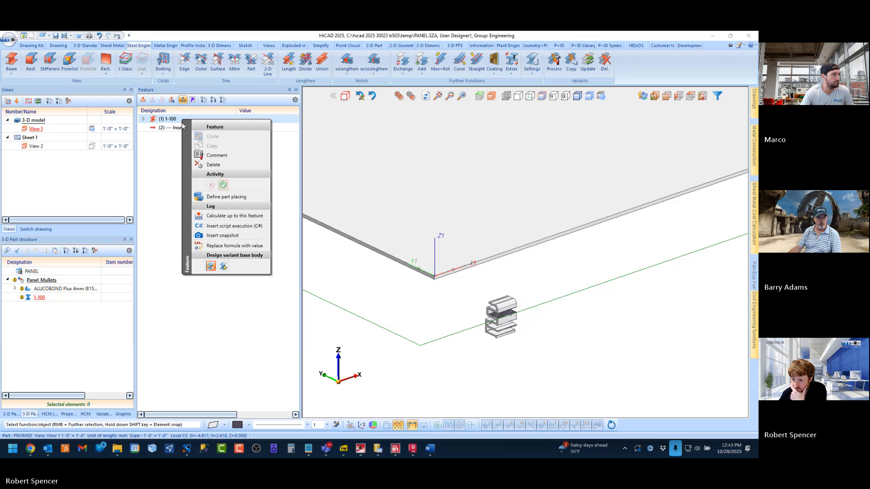
{"action": "left_click", "coordinate": [222, 197]}
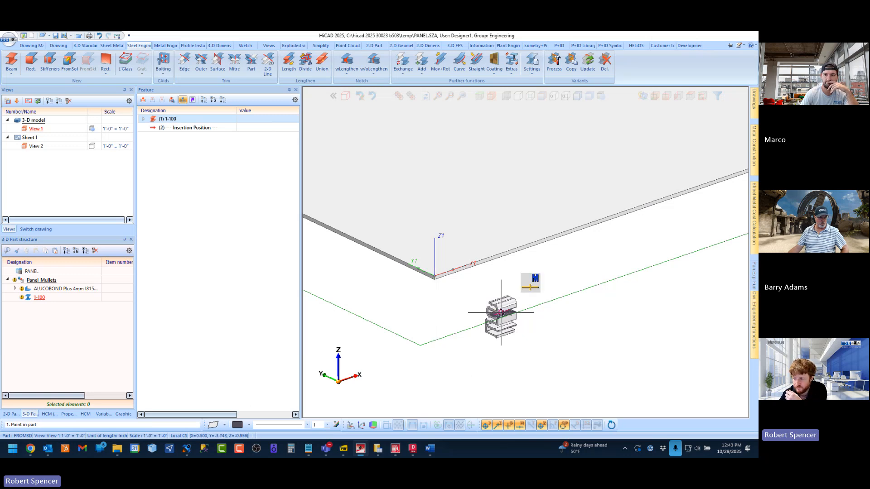
Step: Examine the 1-100 profile's end face and the panel corner for usable placing points, and leave the Define part placing command
{"action": "scroll", "coordinate": [501, 312], "scroll_direction": "up", "scroll_amount": 3}
{"action": "scroll", "coordinate": [498, 299], "scroll_direction": "down", "scroll_amount": 3}
{"action": "scroll", "coordinate": [480, 284], "scroll_direction": "up", "scroll_amount": 4}
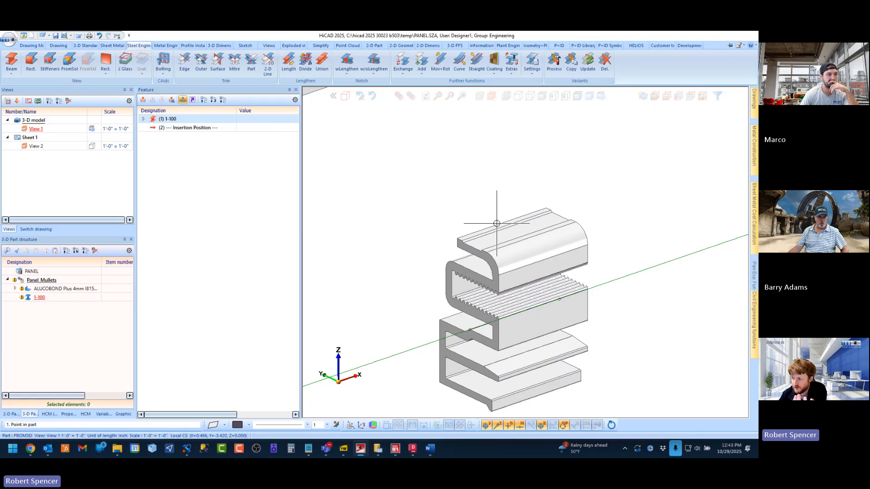
{"action": "scroll", "coordinate": [503, 247], "scroll_direction": "down", "scroll_amount": 5}
{"action": "scroll", "coordinate": [504, 245], "scroll_direction": "up", "scroll_amount": 5}
{"action": "scroll", "coordinate": [504, 246], "scroll_direction": "up", "scroll_amount": 3}
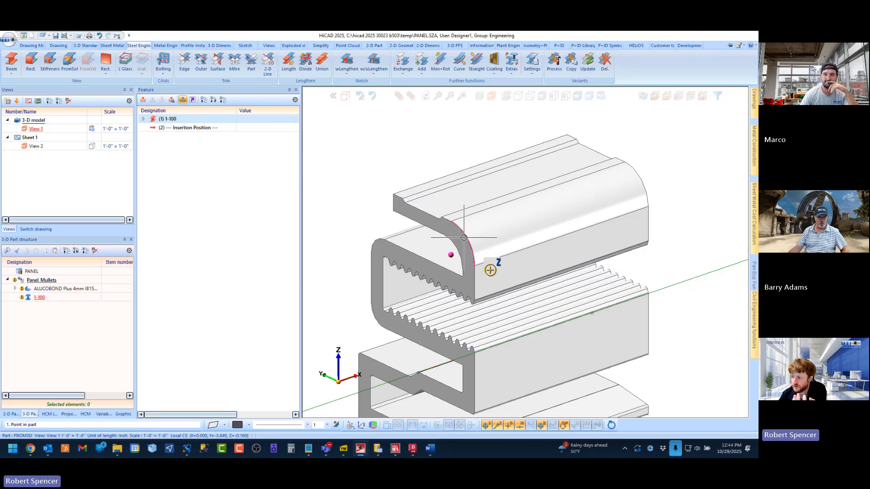
{"action": "scroll", "coordinate": [491, 246], "scroll_direction": "down", "scroll_amount": 4}
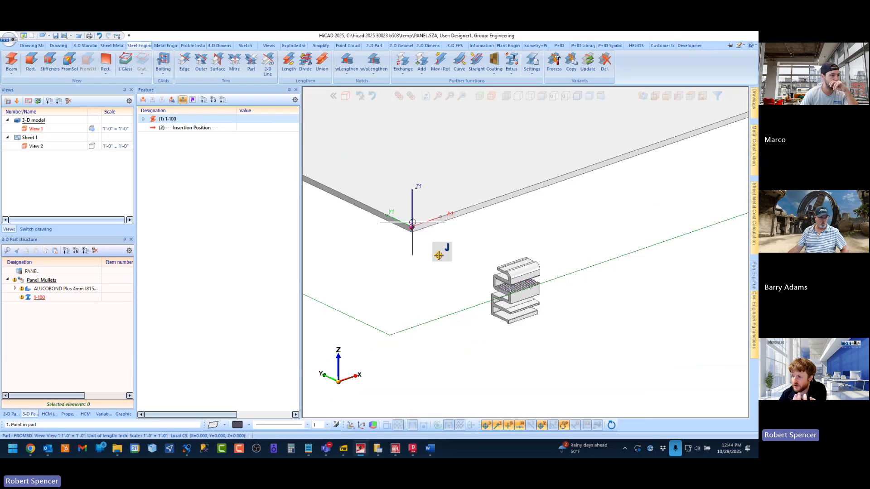
{"action": "scroll", "coordinate": [489, 263], "scroll_direction": "up", "scroll_amount": 5}
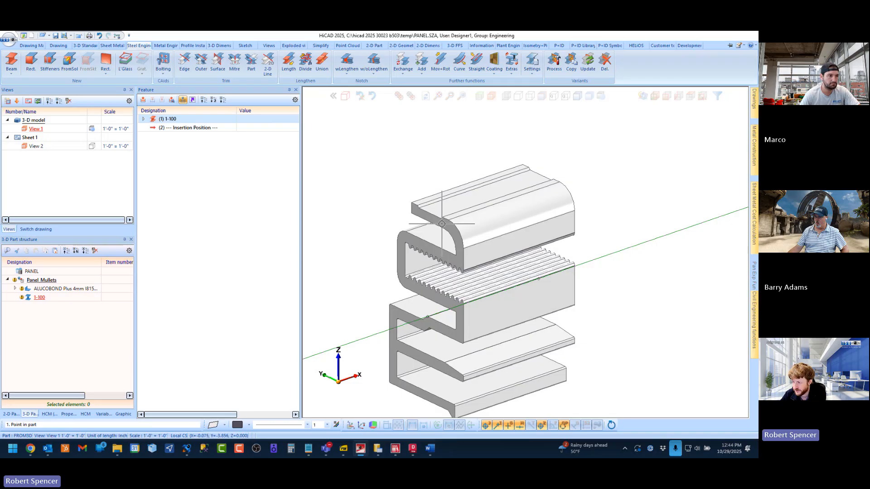
{"action": "scroll", "coordinate": [443, 223], "scroll_direction": "down", "scroll_amount": 2}
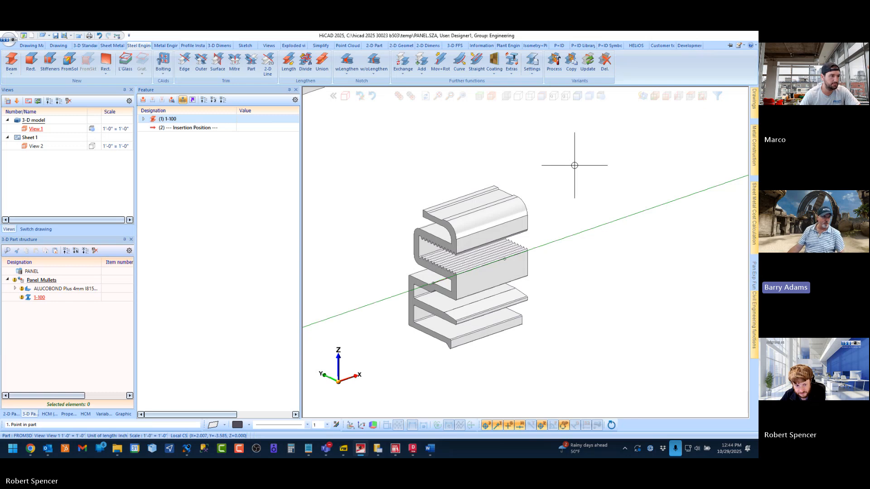
{"action": "scroll", "coordinate": [557, 245], "scroll_direction": "down", "scroll_amount": 5}
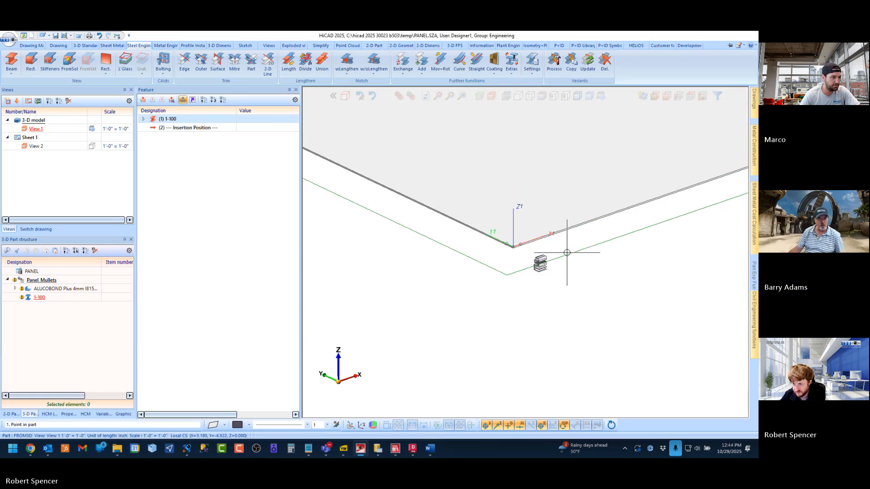
{"action": "scroll", "coordinate": [558, 252], "scroll_direction": "up", "scroll_amount": 2}
{"action": "left_click", "coordinate": [552, 263]}
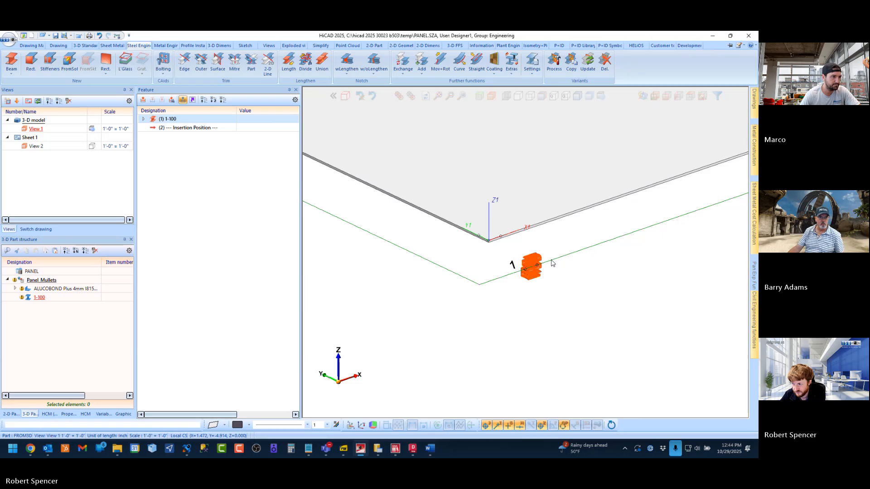
{"action": "left_click", "coordinate": [544, 322]}
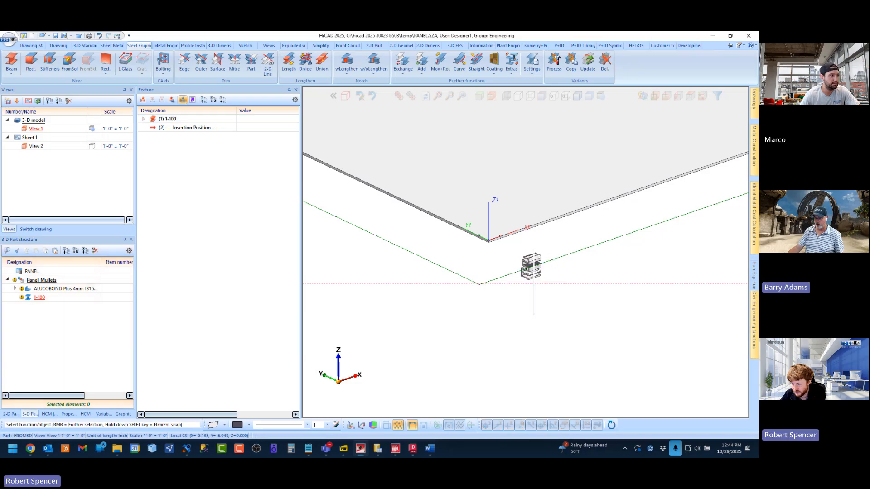
Step: Restart Define part placing on the 1-100 feature, with the profile and panel corner ready for picking the point in part
{"action": "scroll", "coordinate": [537, 290], "scroll_direction": "up", "scroll_amount": 2}
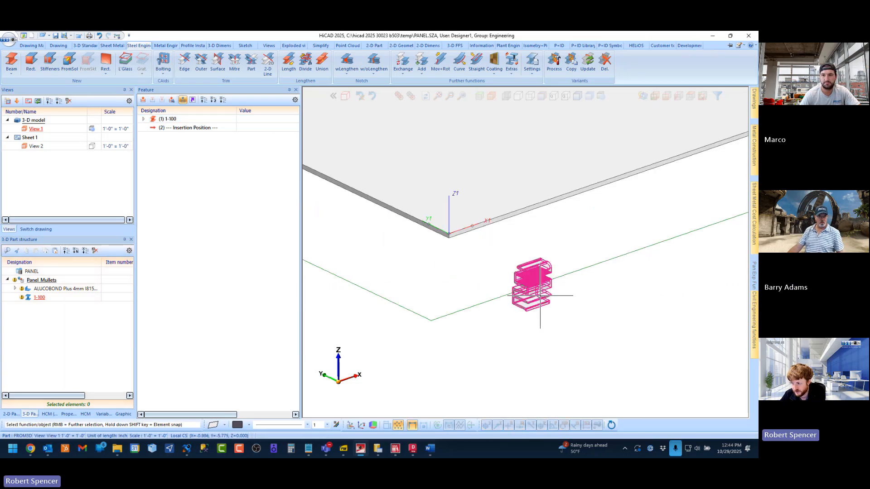
{"action": "scroll", "coordinate": [540, 296], "scroll_direction": "up", "scroll_amount": 2}
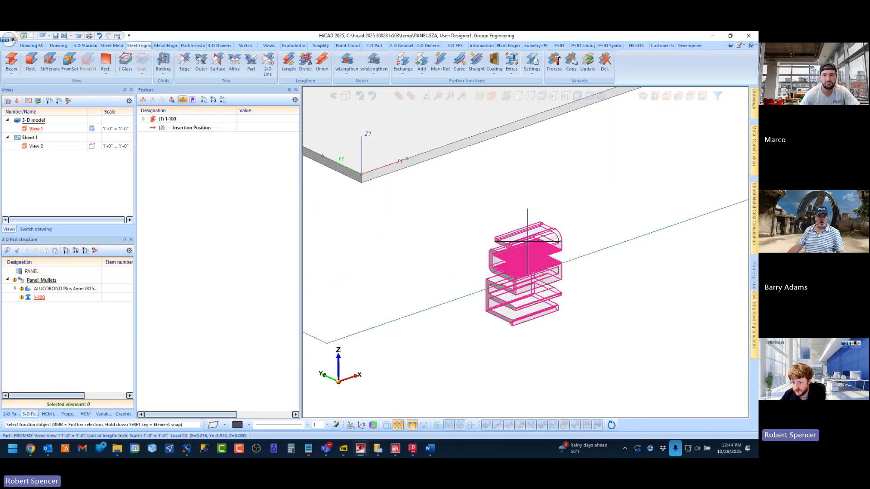
{"action": "left_click", "coordinate": [177, 120]}
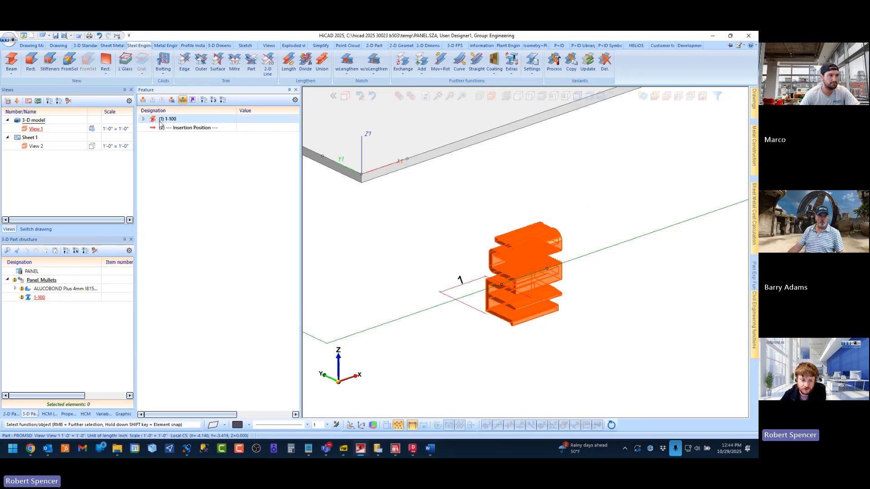
{"action": "right_click", "coordinate": [160, 121]}
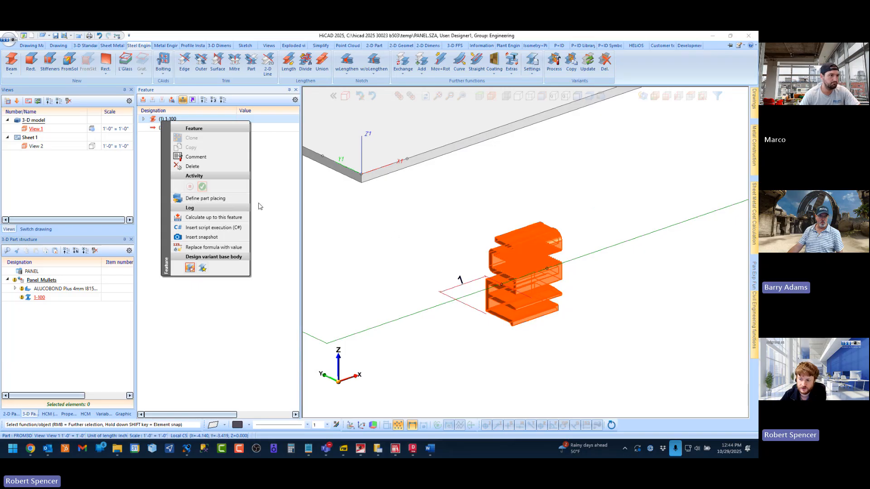
{"action": "left_click", "coordinate": [412, 236]}
{"action": "left_click", "coordinate": [363, 236]}
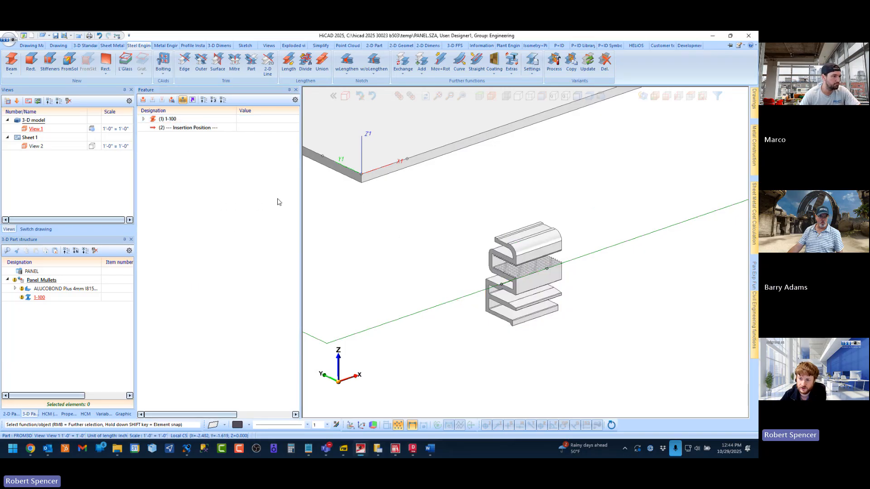
{"action": "right_click", "coordinate": [169, 122]}
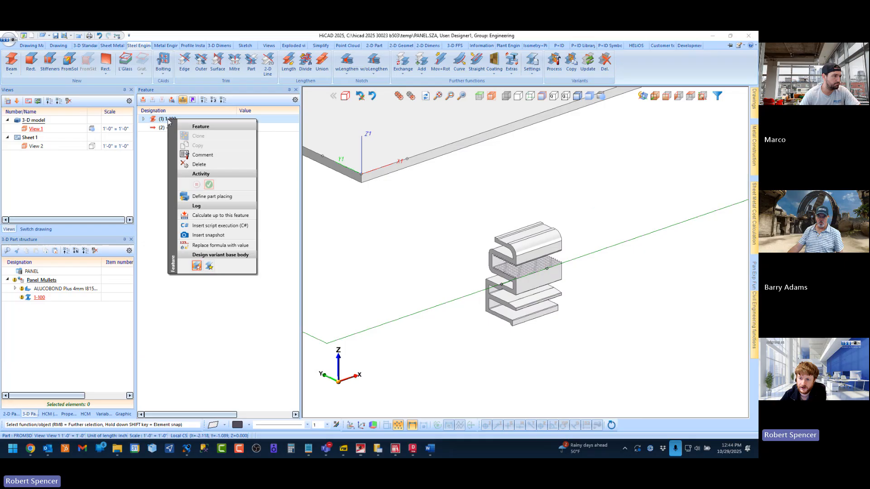
{"action": "left_click", "coordinate": [209, 200]}
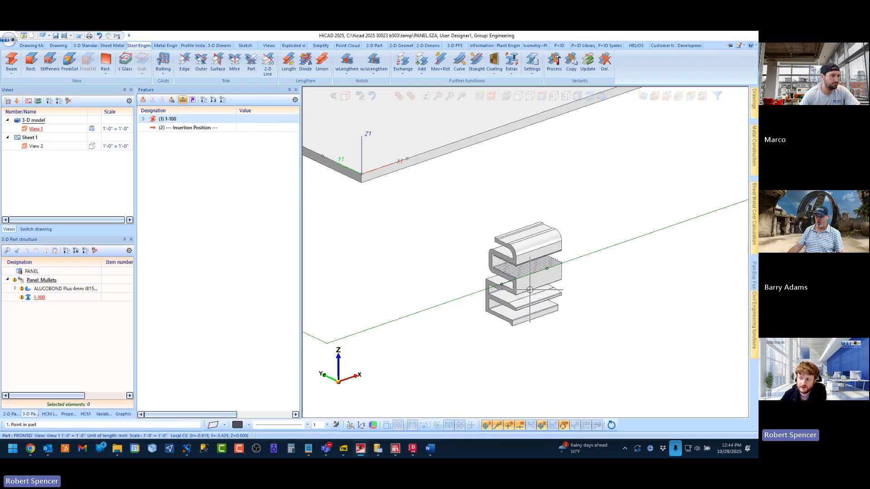
{"action": "scroll", "coordinate": [529, 290], "scroll_direction": "up", "scroll_amount": 2}
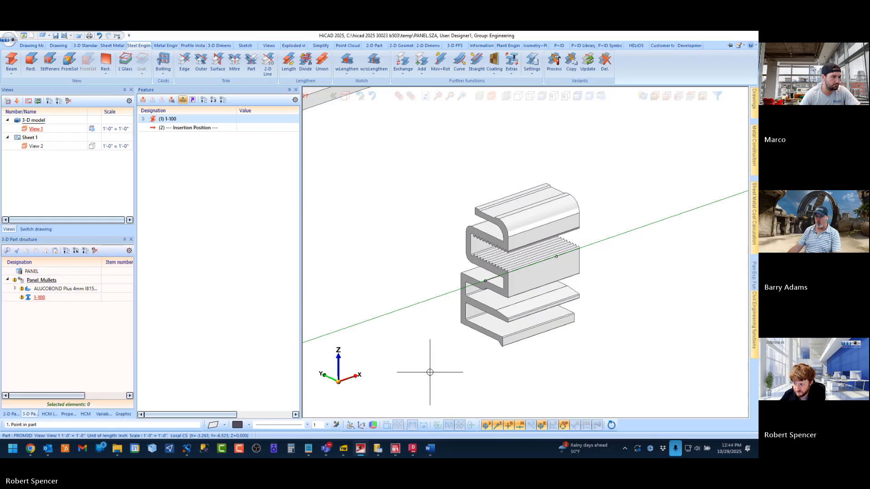
{"action": "scroll", "coordinate": [432, 347], "scroll_direction": "down", "scroll_amount": 5}
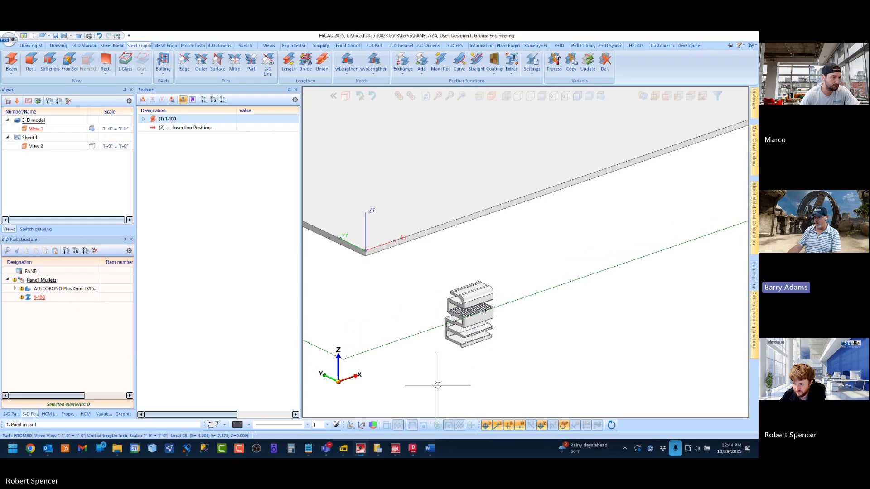
{"action": "scroll", "coordinate": [440, 374], "scroll_direction": "up", "scroll_amount": 2}
{"action": "scroll", "coordinate": [440, 374], "scroll_direction": "up", "scroll_amount": 1}
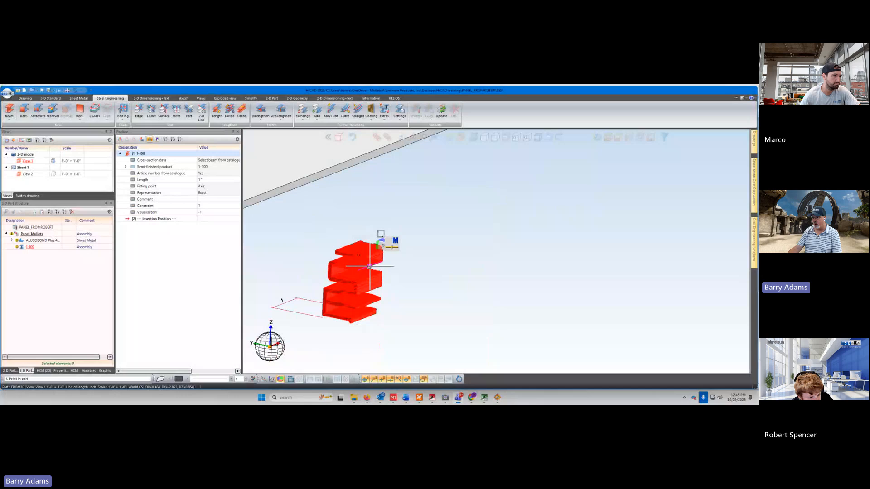
Step: Cancel the running Define part placing command on the 1-100 feature in the PANEL_FROMROBERT drawing
{"action": "scroll", "coordinate": [401, 273], "scroll_direction": "down", "scroll_amount": 3}
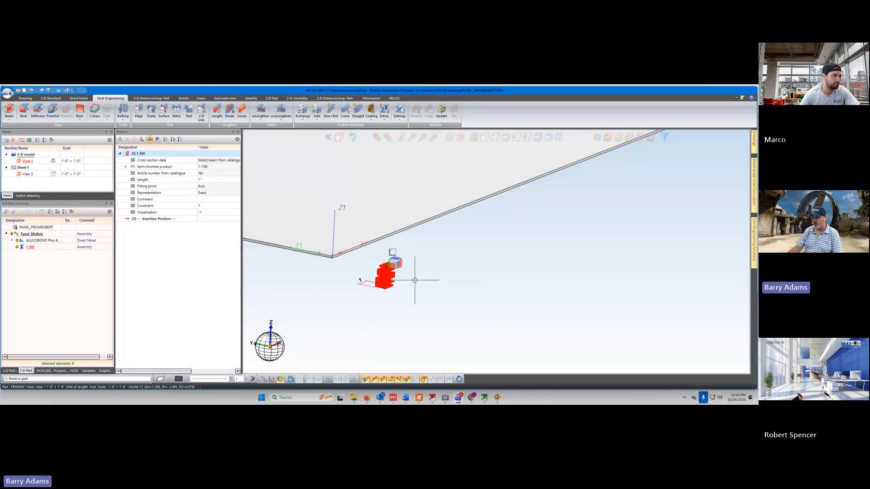
{"action": "middle_click", "coordinate": [413, 282]}
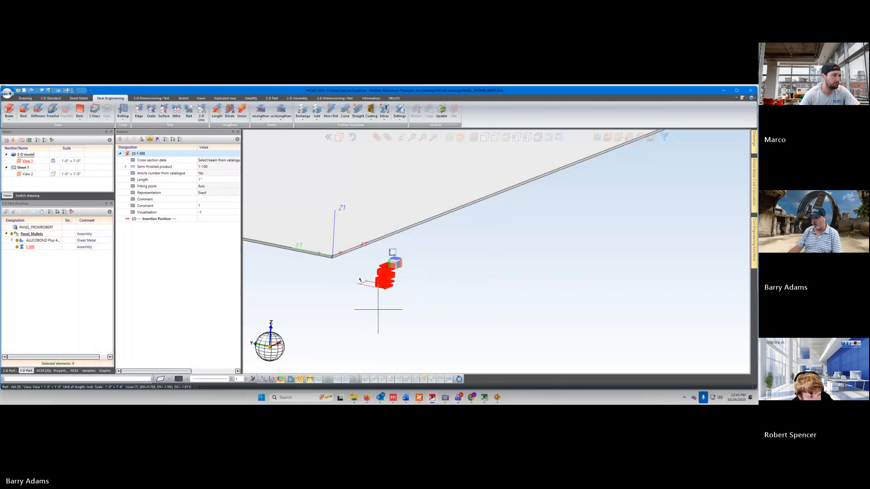
{"action": "middle_click_drag", "start_coordinate": [371, 316], "coordinate": [342, 319]}
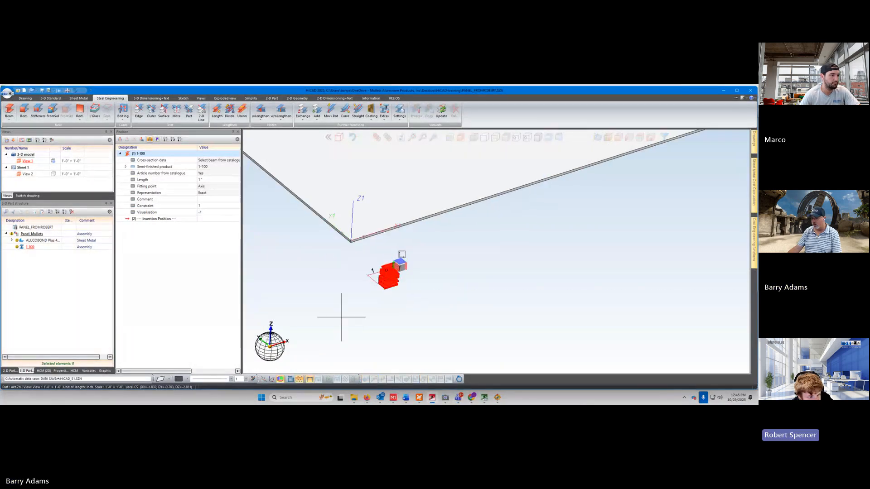
{"action": "scroll", "coordinate": [349, 267], "scroll_direction": "up", "scroll_amount": 3}
{"action": "middle_click_drag", "start_coordinate": [349, 259], "coordinate": [371, 303]}
{"action": "key", "text": "Escape"}
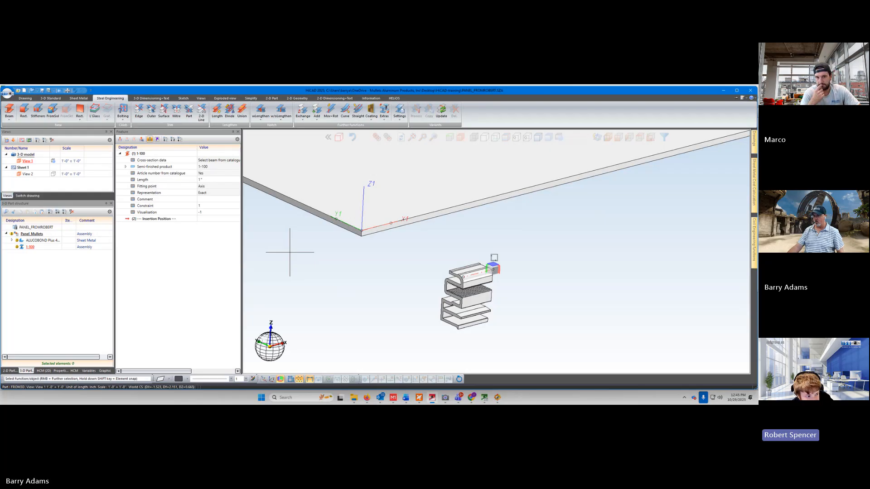
{"action": "right_click", "coordinate": [162, 155]}
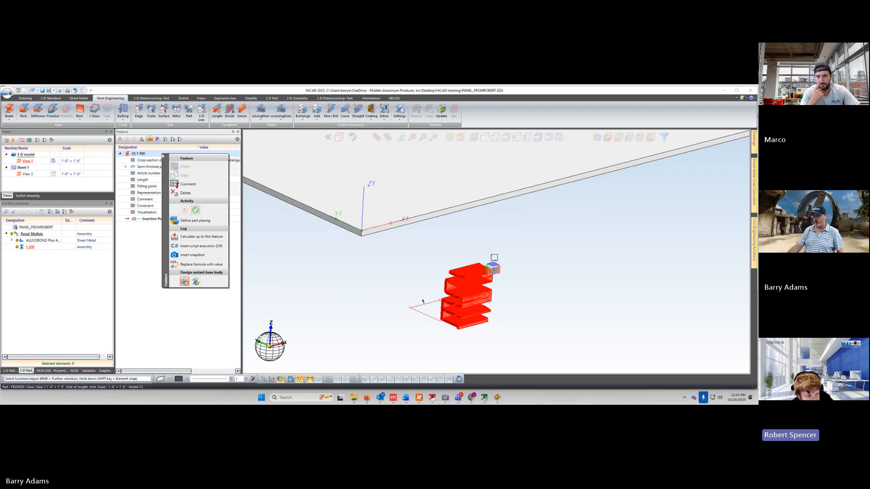
{"action": "left_click", "coordinate": [191, 221]}
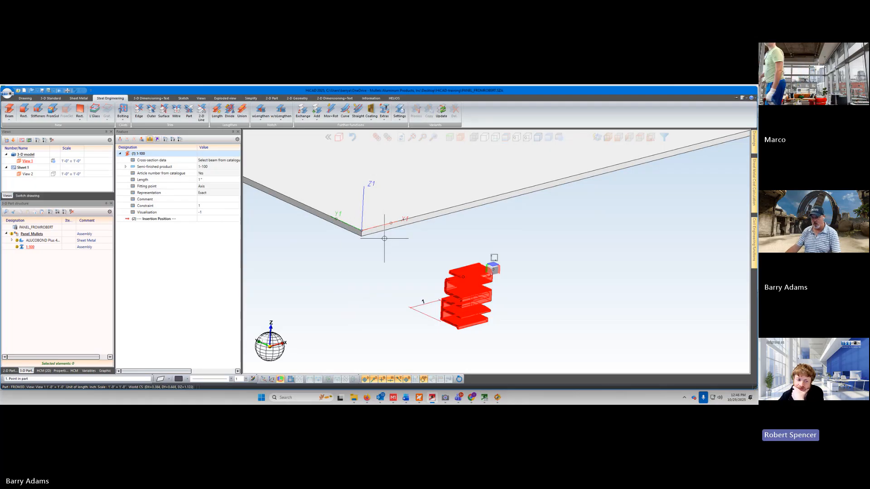
{"action": "key", "text": "Escape"}
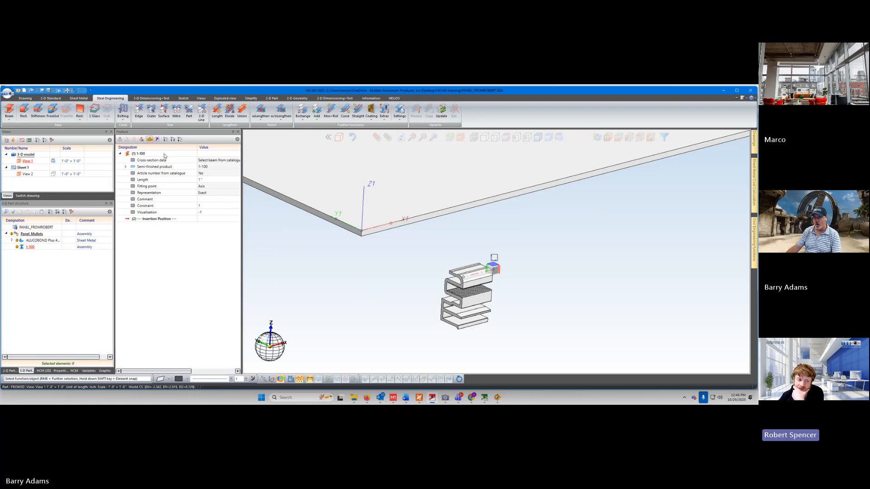
{"action": "right_click", "coordinate": [164, 154]}
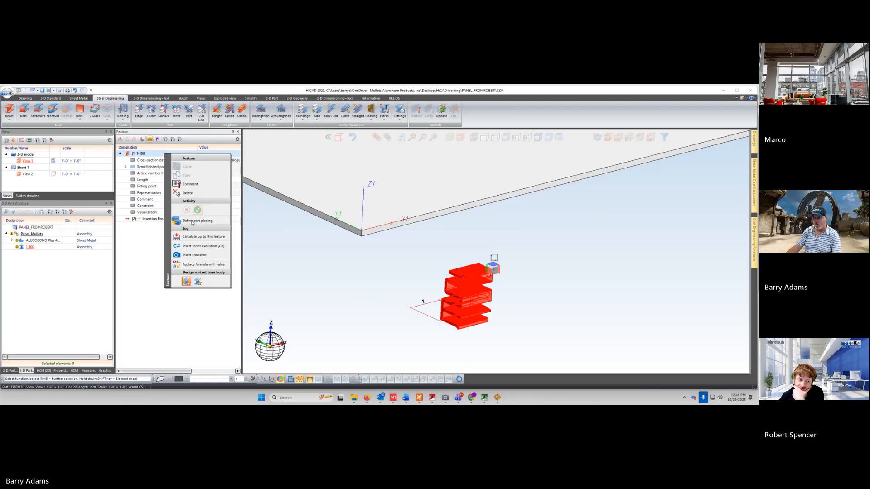
{"action": "left_click", "coordinate": [126, 256]}
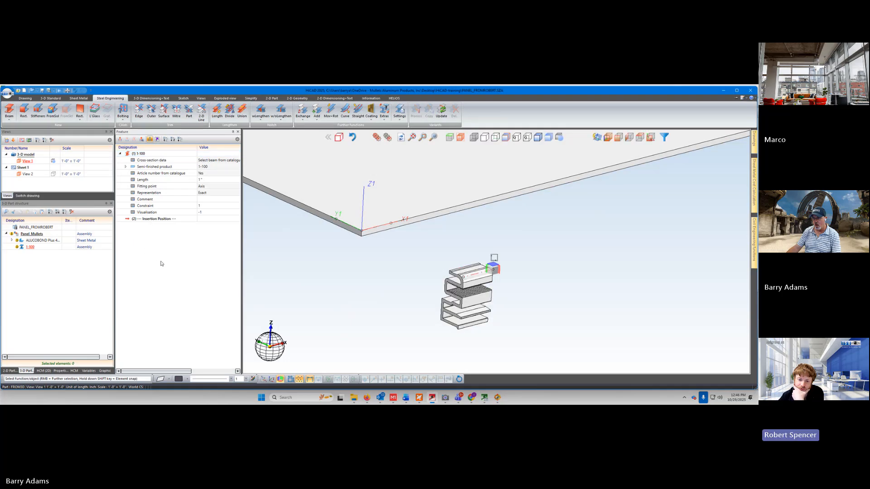
{"action": "right_click", "coordinate": [158, 155]}
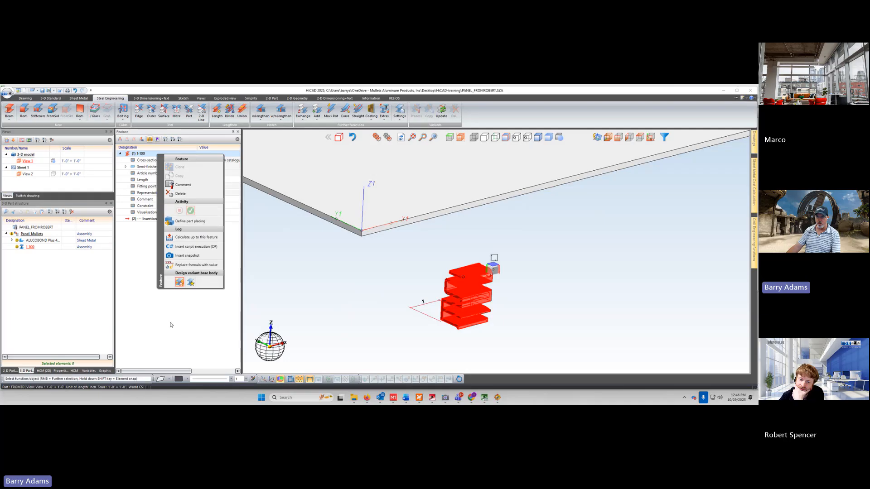
{"action": "left_click", "coordinate": [198, 222]}
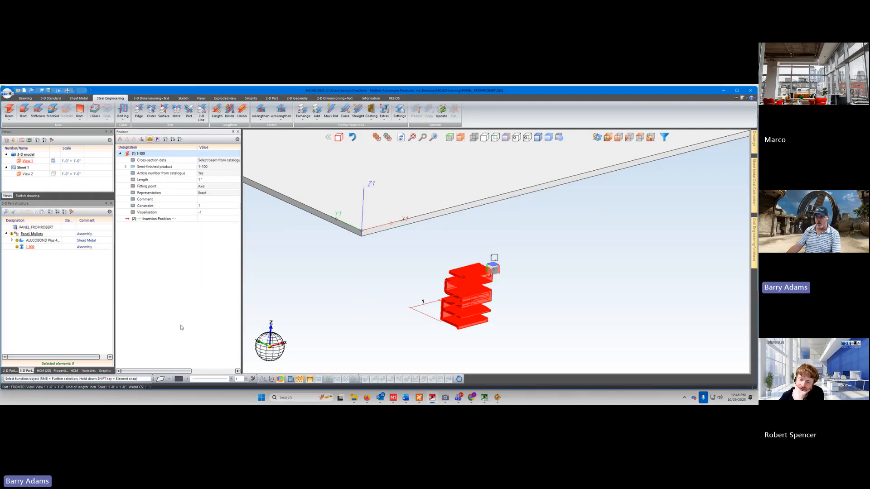
{"action": "left_click", "coordinate": [342, 290]}
{"action": "right_click", "coordinate": [345, 294]}
{"action": "left_click", "coordinate": [305, 292]}
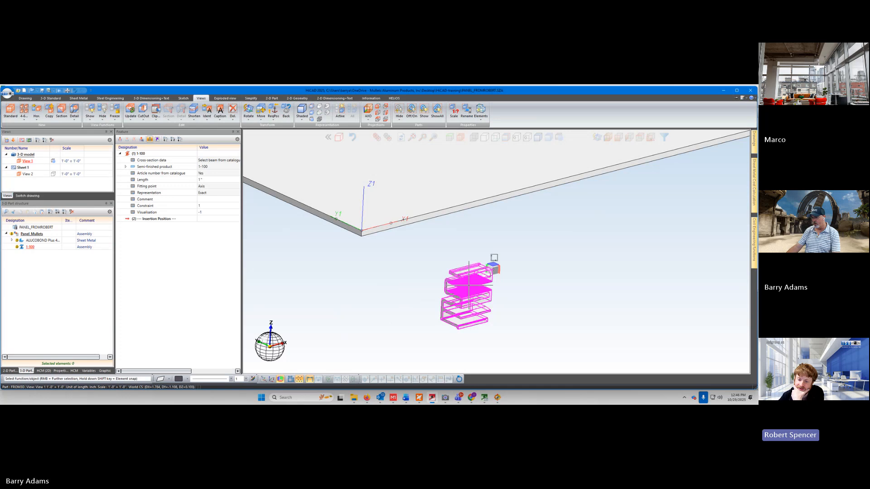
Step: Try Define part placing on the 1-100 feature, matching the front end of the profile's axis to the panel's corner as the first point pair
{"action": "scroll", "coordinate": [469, 281], "scroll_direction": "up", "scroll_amount": 3}
{"action": "scroll", "coordinate": [469, 281], "scroll_direction": "up", "scroll_amount": 2}
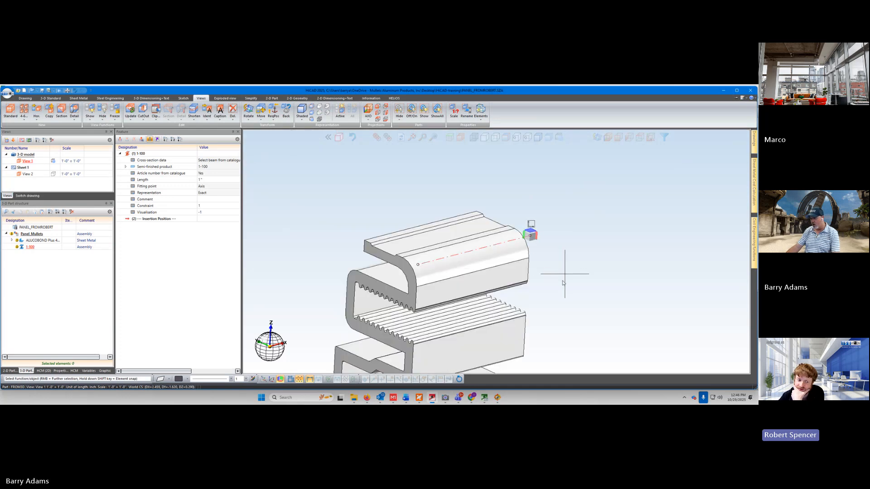
{"action": "mouse_move", "coordinate": [563, 282]}
{"action": "middle_mouse_down"}
{"action": "mouse_move", "coordinate": [538, 289]}
{"action": "mouse_move", "coordinate": [556, 297]}
{"action": "mouse_move", "coordinate": [577, 289]}
{"action": "middle_mouse_up"}
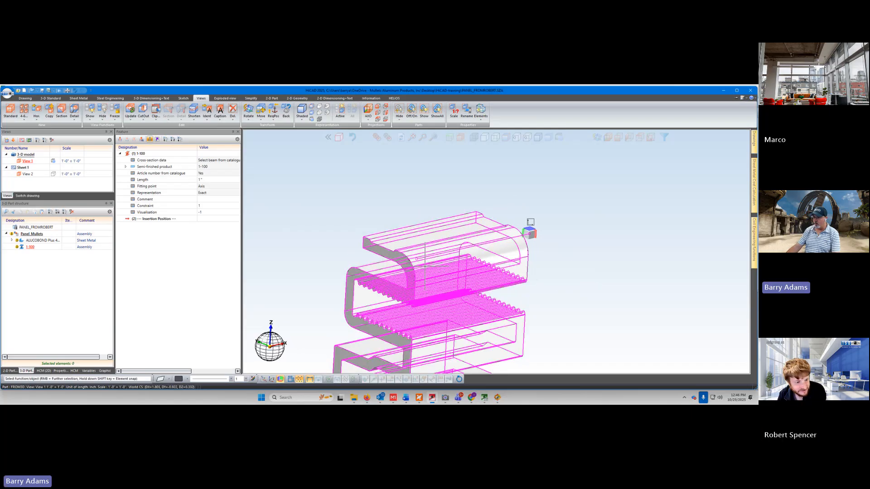
{"action": "scroll", "coordinate": [418, 259], "scroll_direction": "up", "scroll_amount": 3}
{"action": "scroll", "coordinate": [408, 271], "scroll_direction": "down", "scroll_amount": 6}
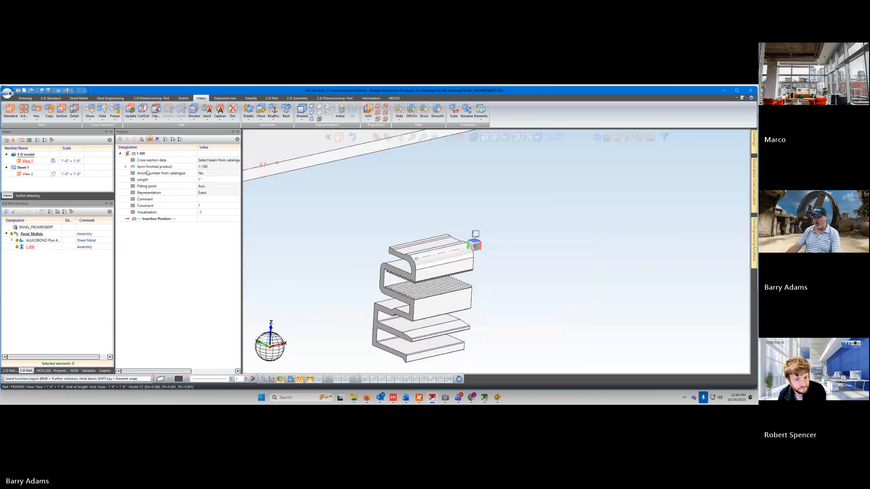
{"action": "right_click", "coordinate": [150, 156]}
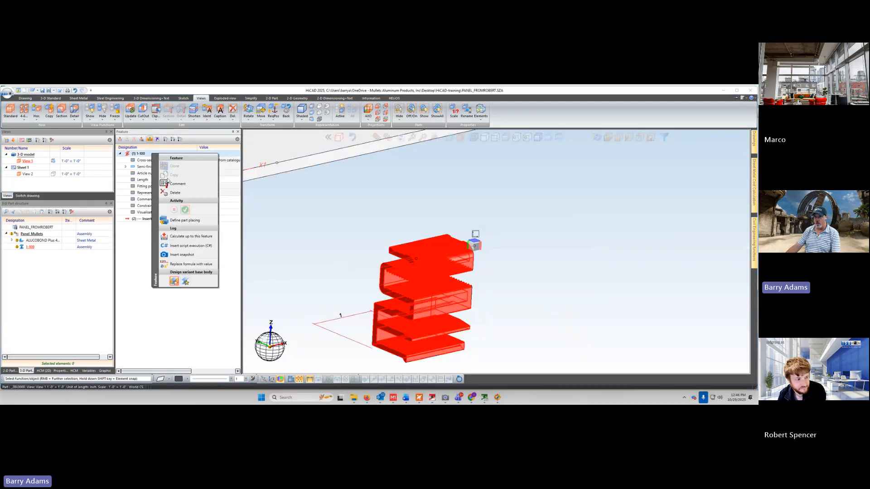
{"action": "left_click", "coordinate": [186, 221]}
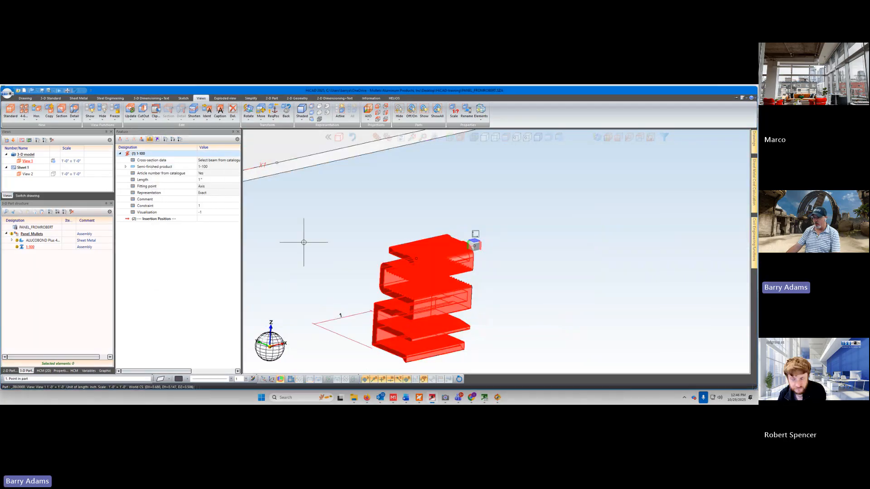
{"action": "scroll", "coordinate": [412, 257], "scroll_direction": "up", "scroll_amount": 5}
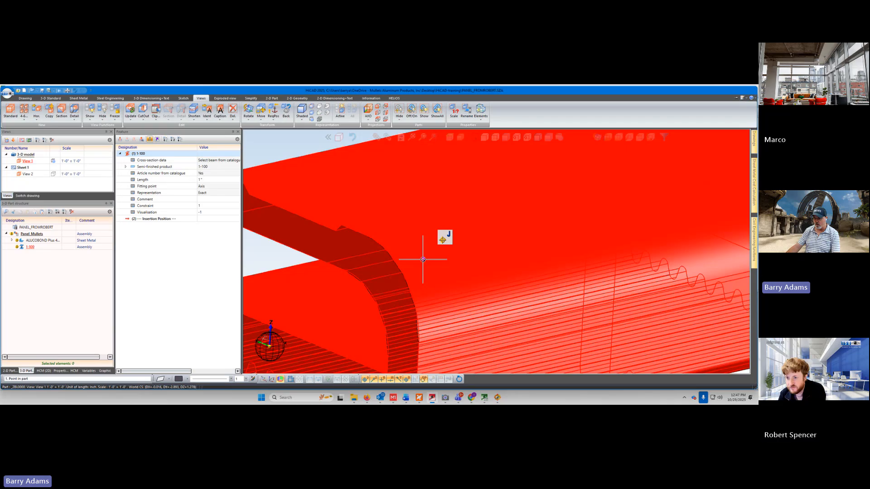
{"action": "scroll", "coordinate": [423, 258], "scroll_direction": "down", "scroll_amount": 6}
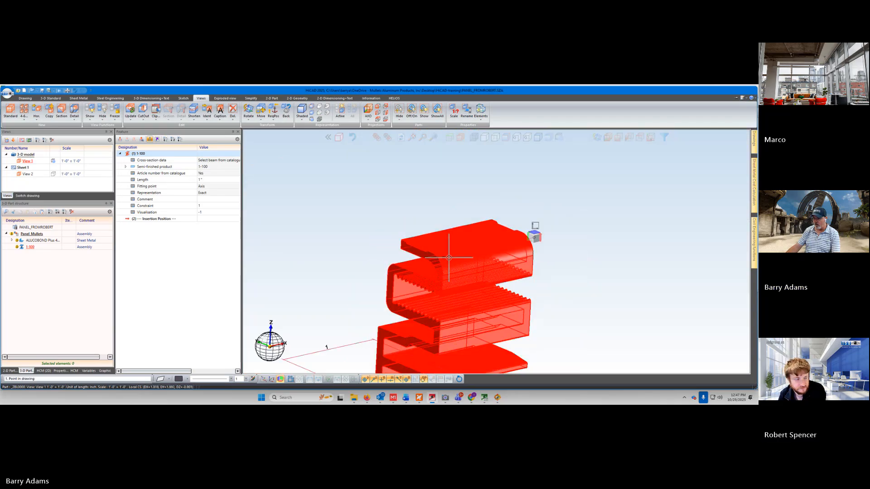
{"action": "scroll", "coordinate": [311, 191], "scroll_direction": "up", "scroll_amount": 3}
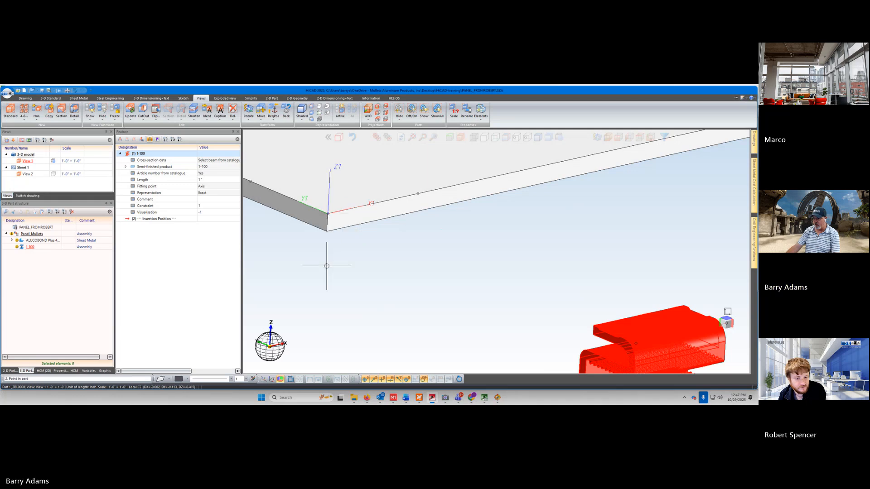
{"action": "scroll", "coordinate": [327, 266], "scroll_direction": "down", "scroll_amount": 1}
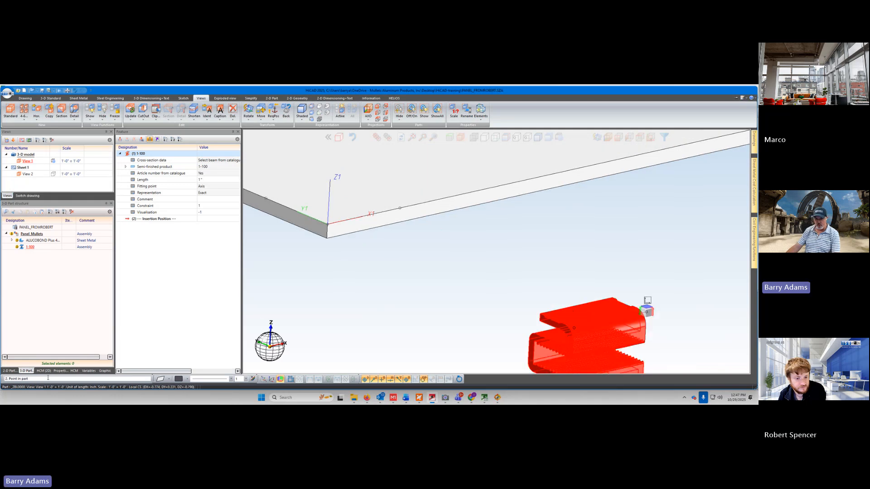
Step: Try to match the rear end of the profile's axis to a point on the panel's X-direction edge as the second point pair
{"action": "scroll", "coordinate": [648, 317], "scroll_direction": "up", "scroll_amount": 3}
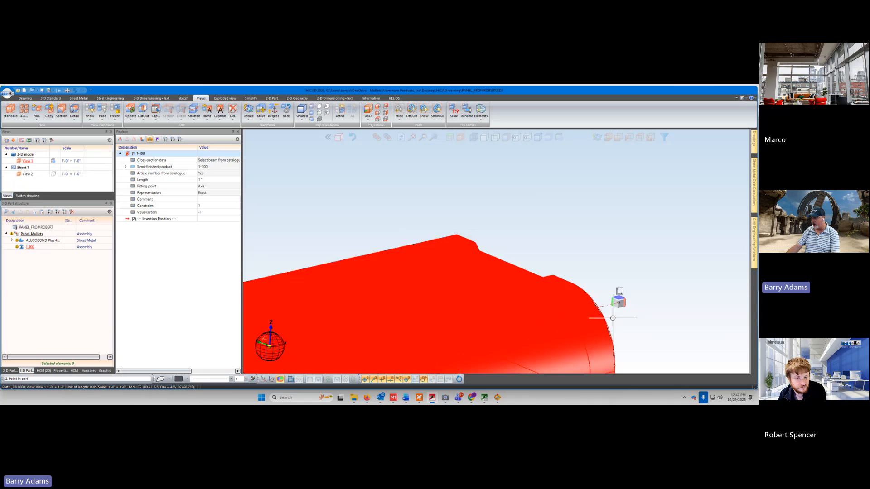
{"action": "scroll", "coordinate": [607, 323], "scroll_direction": "up", "scroll_amount": 2}
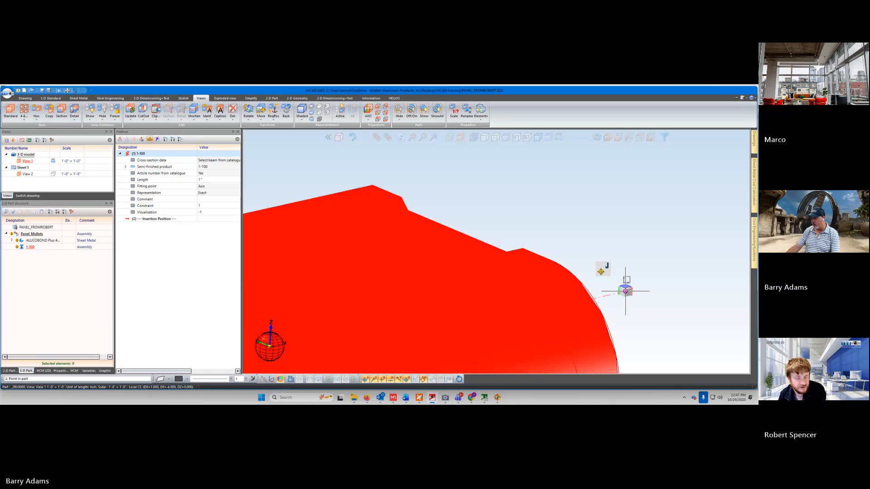
{"action": "scroll", "coordinate": [628, 297], "scroll_direction": "down", "scroll_amount": 5}
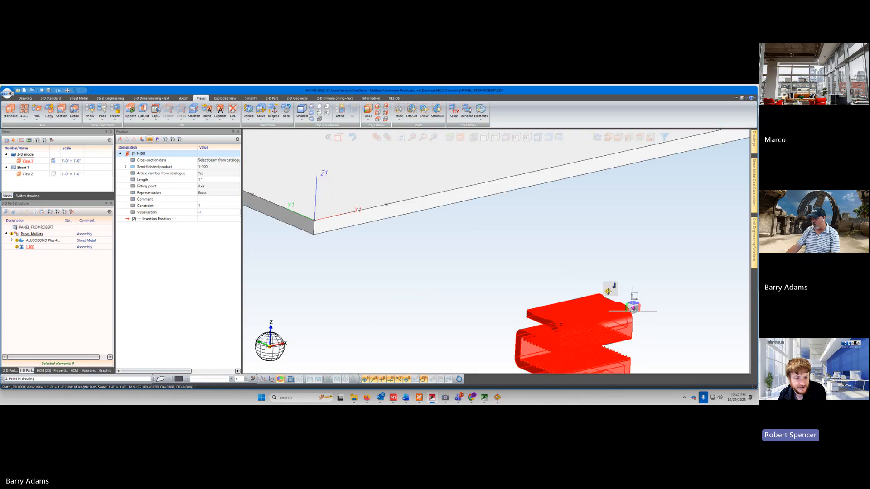
{"action": "left_click", "coordinate": [387, 206]}
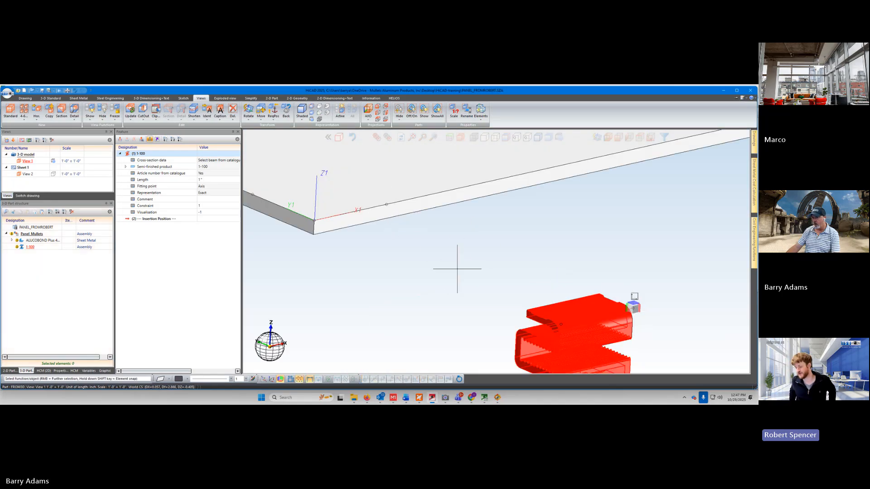
{"action": "left_click", "coordinate": [335, 279]}
Step: Restart Define part placing on the 1-100 feature and inspect the profile's front face for the first point in part
{"action": "scroll", "coordinate": [309, 271], "scroll_direction": "down", "scroll_amount": 3}
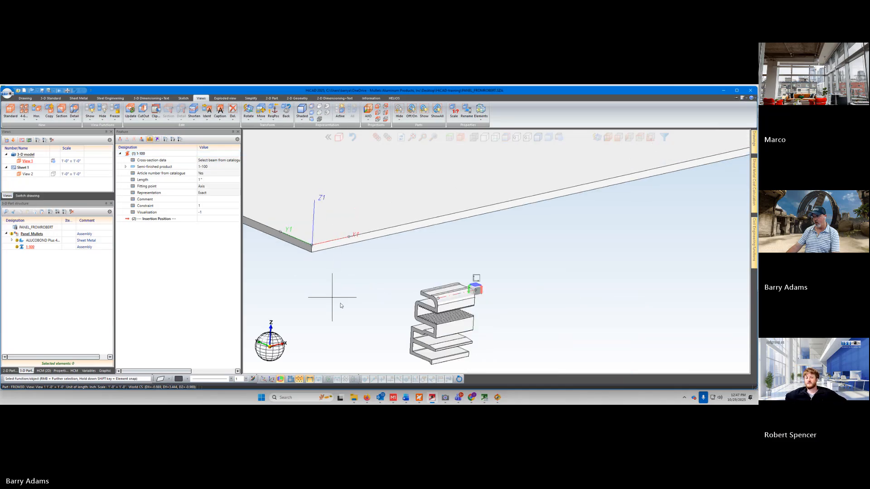
{"action": "middle_click_drag", "start_coordinate": [333, 297], "coordinate": [355, 305]}
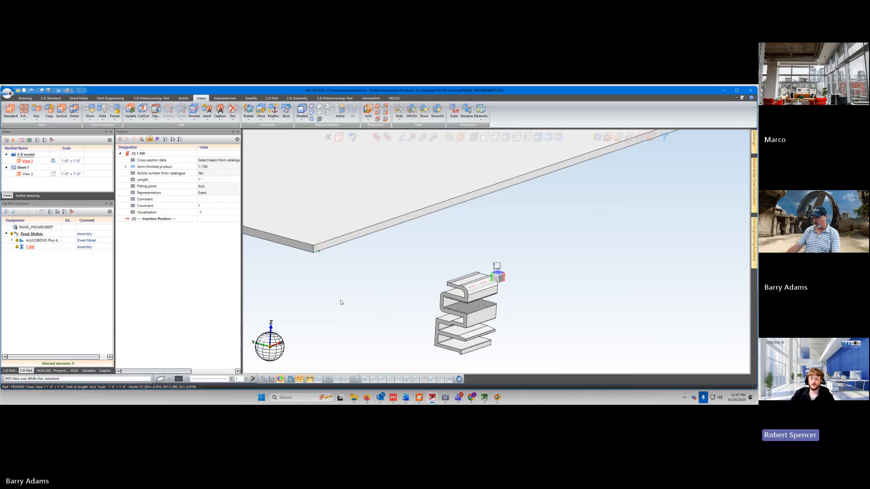
{"action": "middle_click_drag", "start_coordinate": [340, 301], "coordinate": [339, 302]}
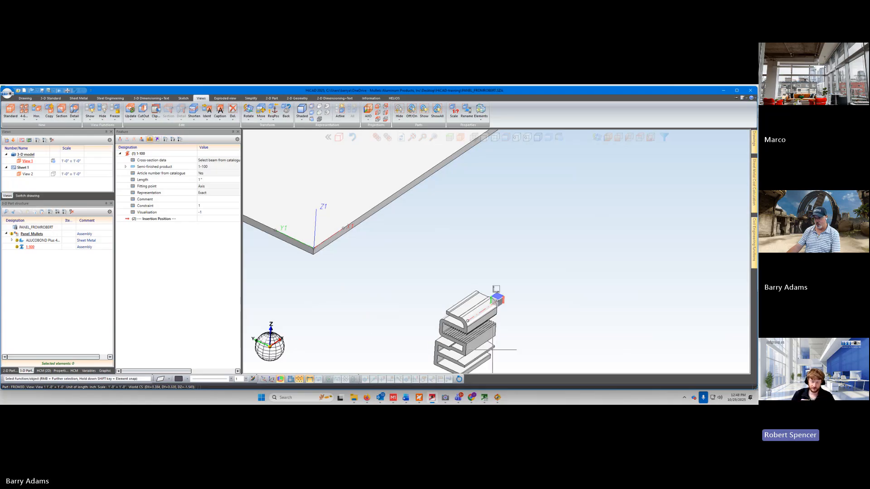
{"action": "scroll", "coordinate": [506, 346], "scroll_direction": "up", "scroll_amount": 3}
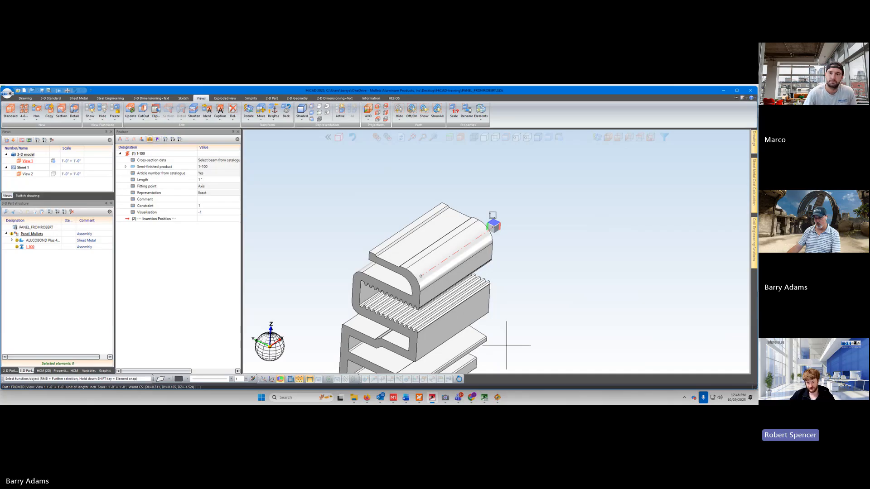
{"action": "right_click", "coordinate": [159, 156]}
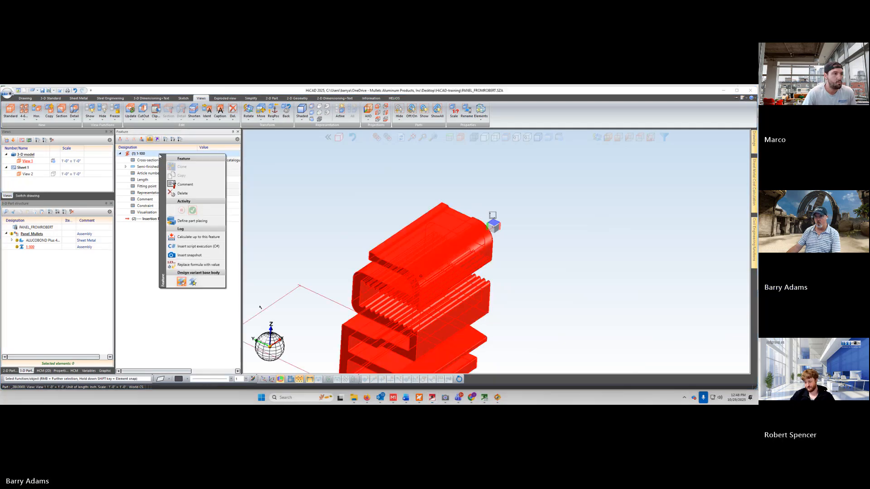
{"action": "left_click", "coordinate": [204, 222]}
{"action": "scroll", "coordinate": [335, 241], "scroll_direction": "down", "scroll_amount": 2}
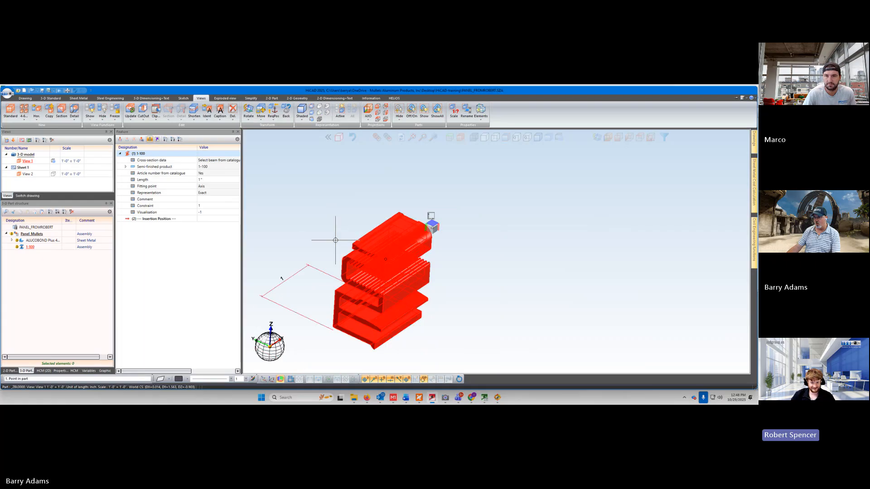
{"action": "scroll", "coordinate": [398, 286], "scroll_direction": "up", "scroll_amount": 3}
{"action": "scroll", "coordinate": [400, 285], "scroll_direction": "up", "scroll_amount": 2}
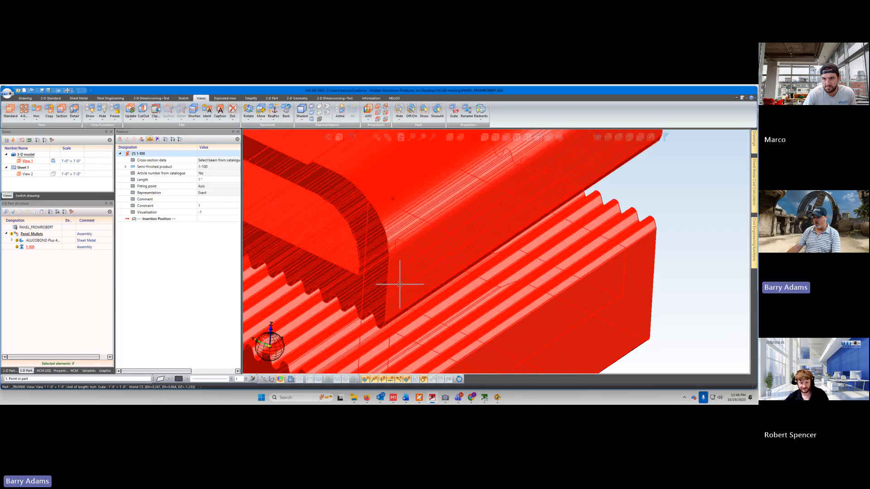
{"action": "scroll", "coordinate": [389, 286], "scroll_direction": "up", "scroll_amount": 2}
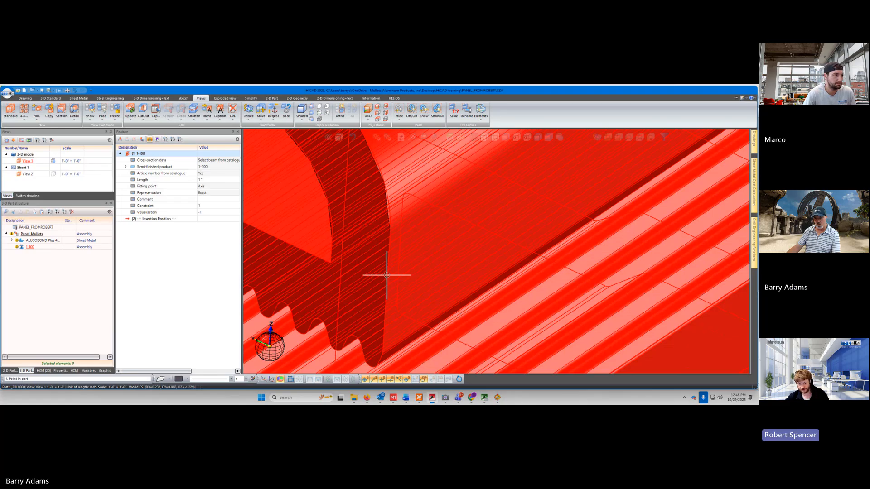
{"action": "scroll", "coordinate": [387, 275], "scroll_direction": "down", "scroll_amount": 5}
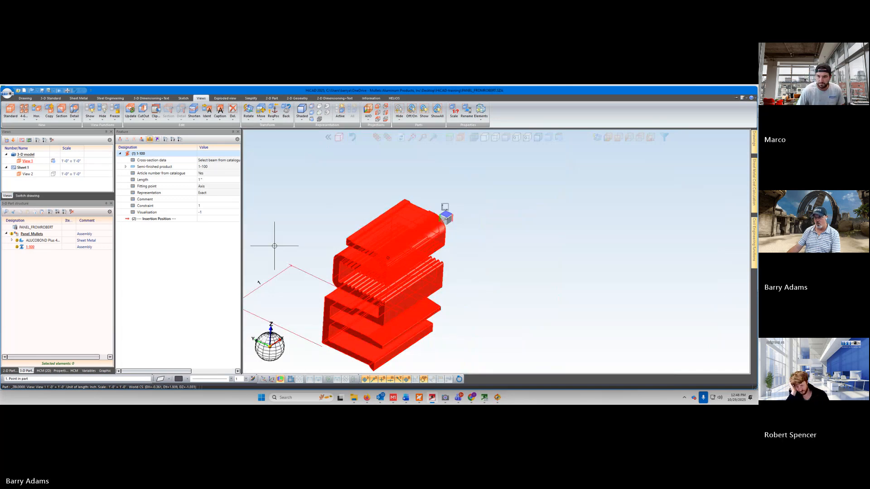
Step: Define the first point in part as the intersection of the front face's upper lip edge and its straight outer side edge
{"action": "key", "text": "Escape"}
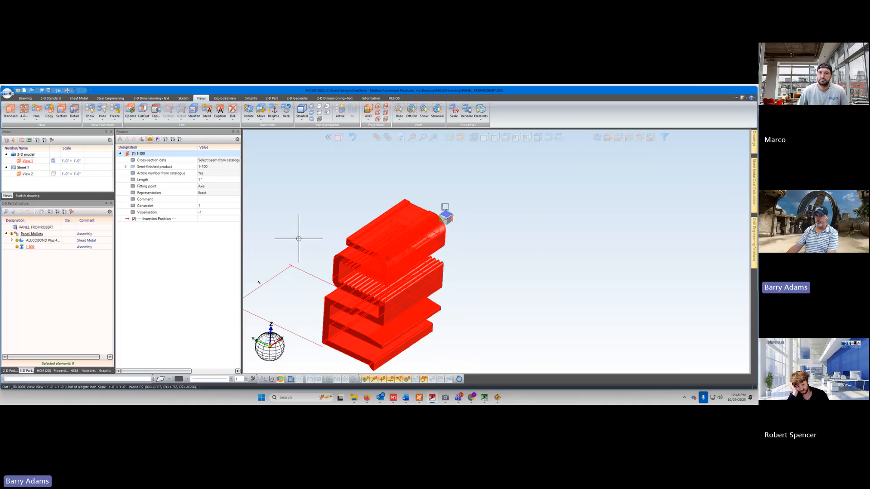
{"action": "middle_click", "coordinate": [298, 238]}
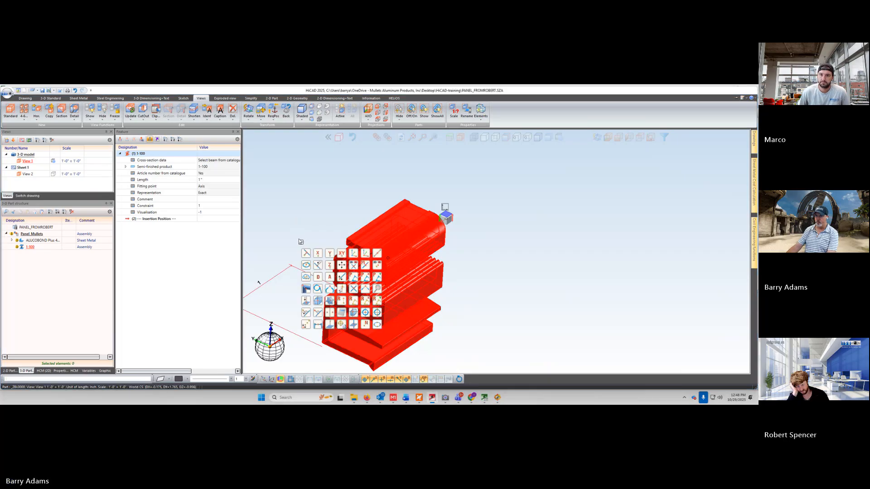
{"action": "left_click", "coordinate": [365, 289]}
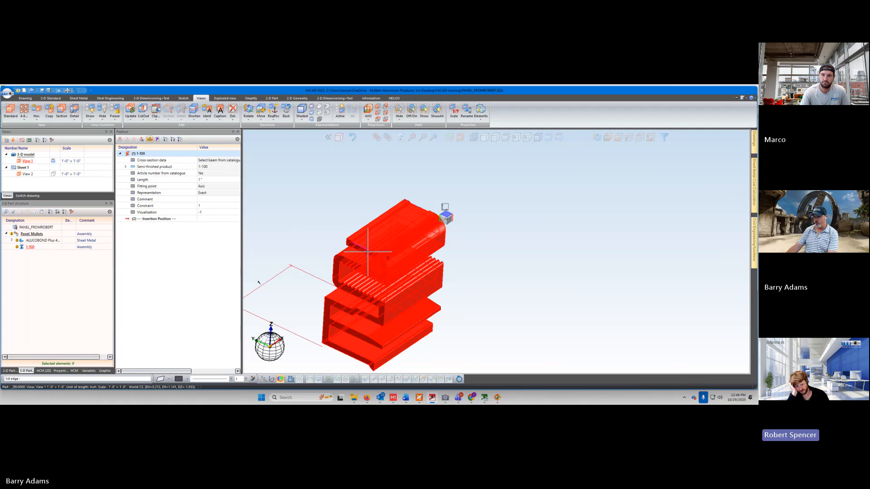
{"action": "scroll", "coordinate": [368, 251], "scroll_direction": "up", "scroll_amount": 1}
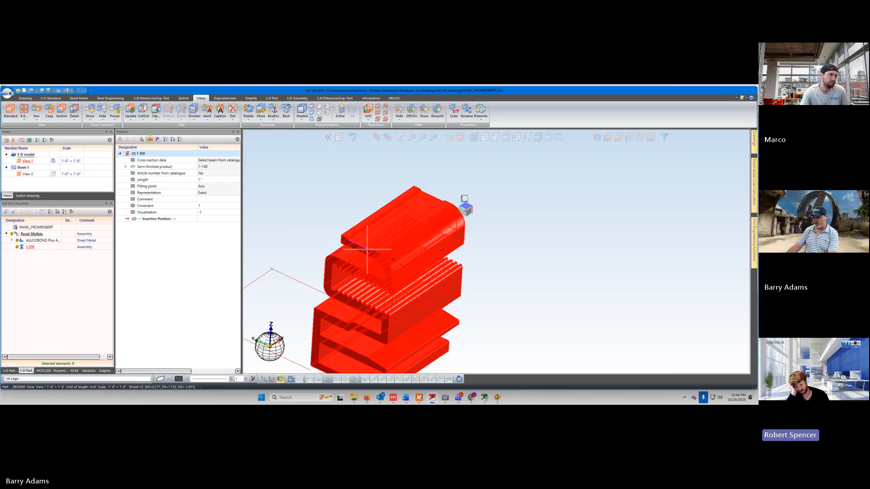
{"action": "scroll", "coordinate": [367, 250], "scroll_direction": "up", "scroll_amount": 2}
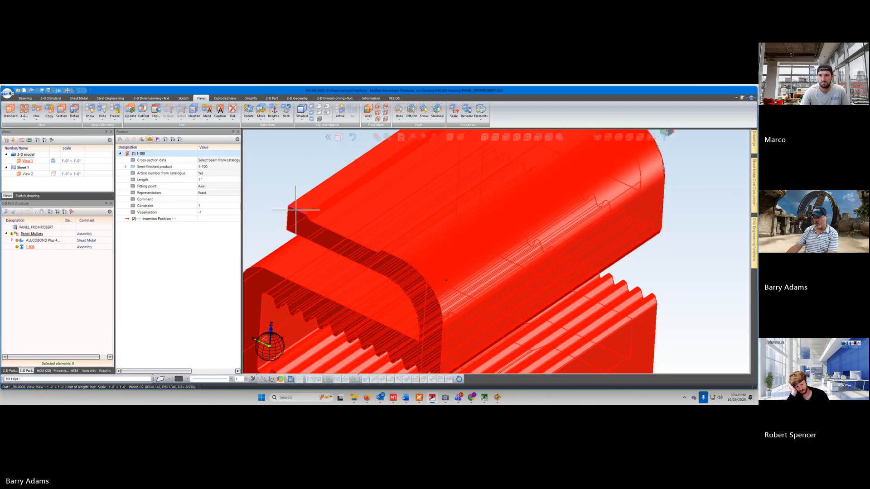
{"action": "scroll", "coordinate": [296, 209], "scroll_direction": "down", "scroll_amount": 2}
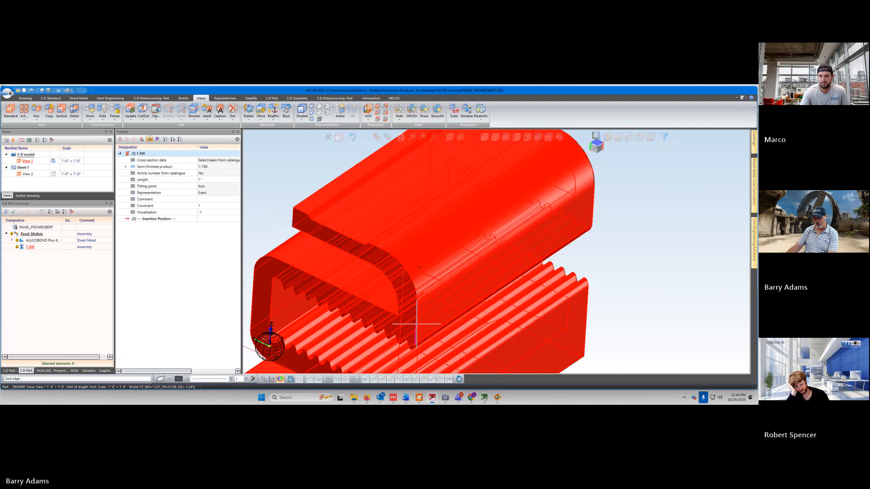
{"action": "left_click", "coordinate": [417, 325]}
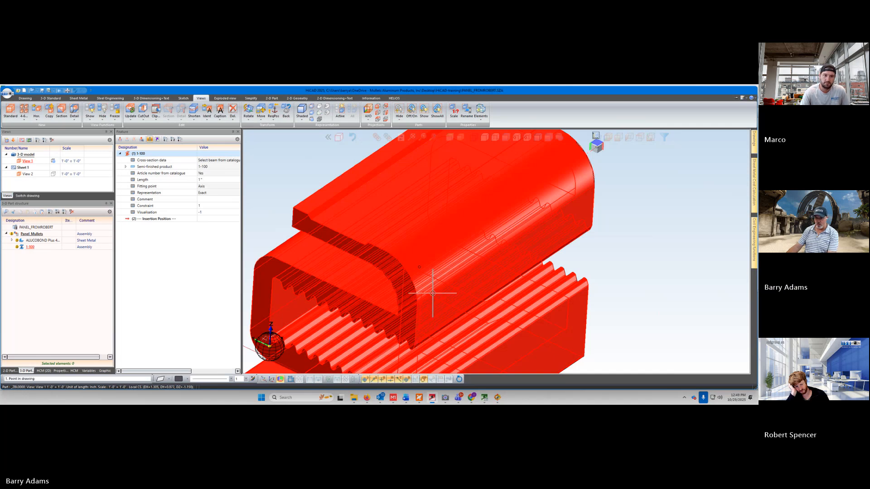
Step: Match the first point in drawing to the panel's upper corner at the coordinate origin
{"action": "scroll", "coordinate": [434, 295], "scroll_direction": "down", "scroll_amount": 3}
{"action": "scroll", "coordinate": [434, 295], "scroll_direction": "down", "scroll_amount": 3}
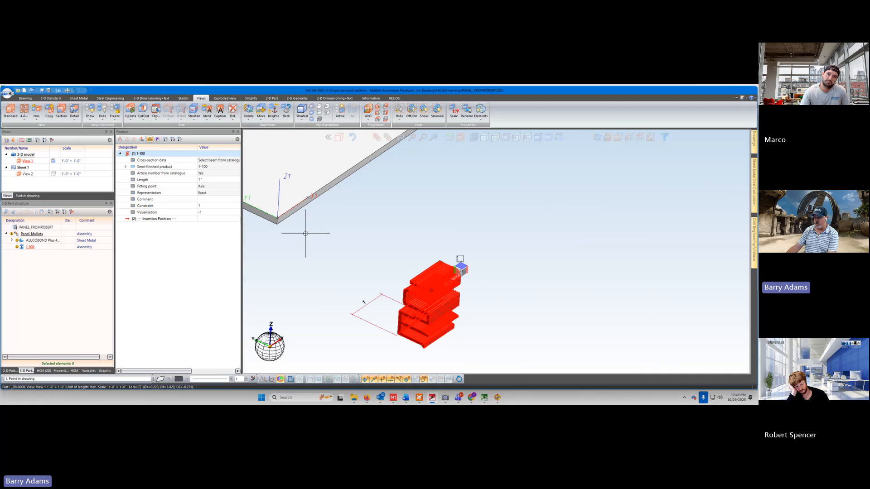
{"action": "scroll", "coordinate": [279, 219], "scroll_direction": "up", "scroll_amount": 2}
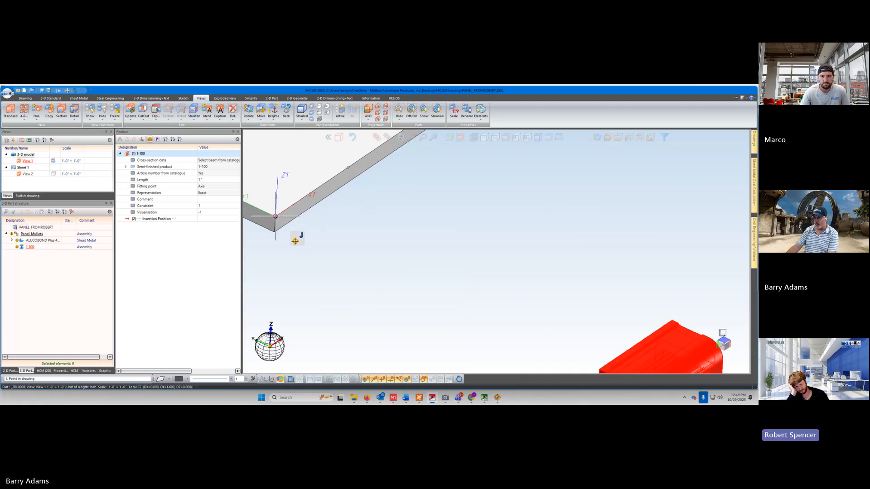
{"action": "left_click", "coordinate": [280, 230]}
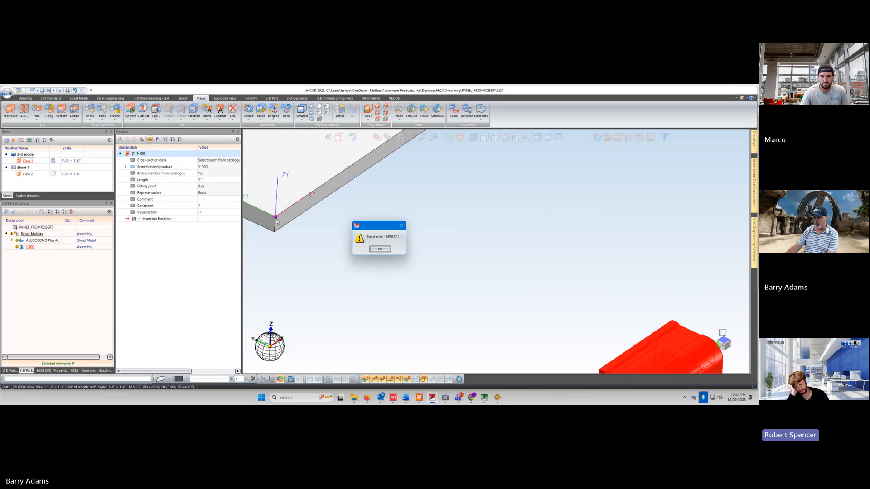
{"action": "left_click", "coordinate": [376, 250]}
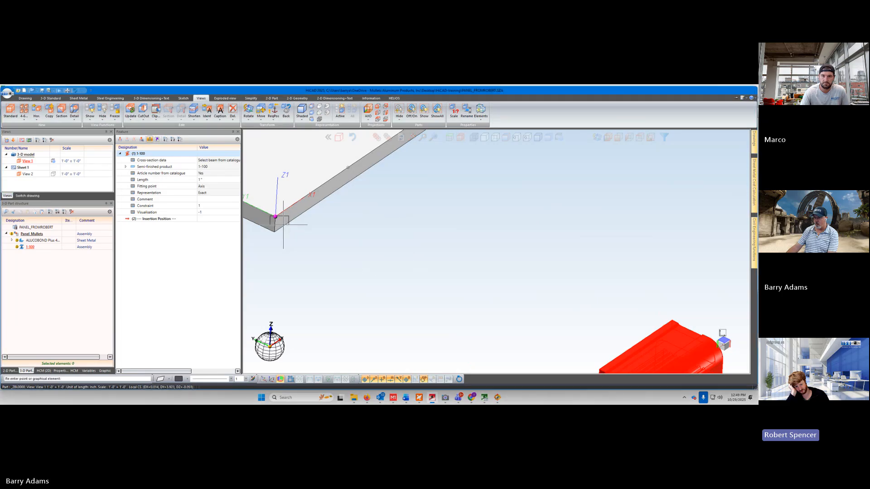
{"action": "scroll", "coordinate": [283, 224], "scroll_direction": "up", "scroll_amount": 3}
{"action": "scroll", "coordinate": [287, 224], "scroll_direction": "down", "scroll_amount": 4}
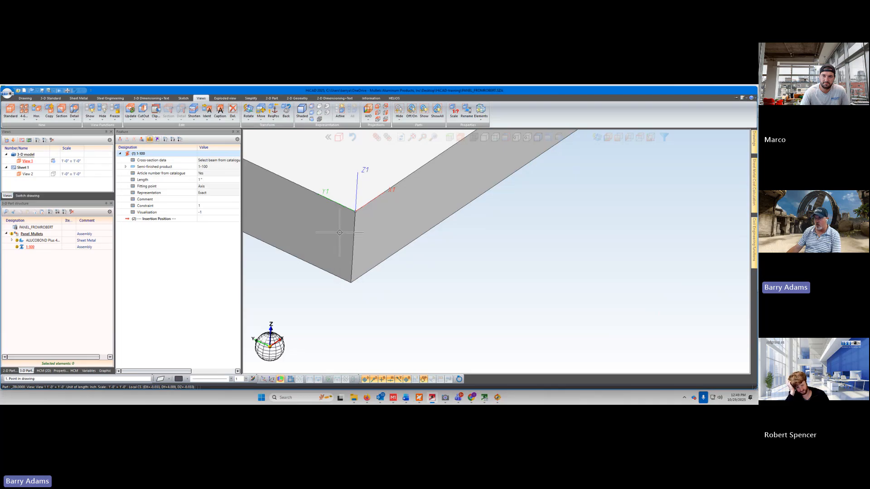
{"action": "scroll", "coordinate": [372, 210], "scroll_direction": "up", "scroll_amount": 2}
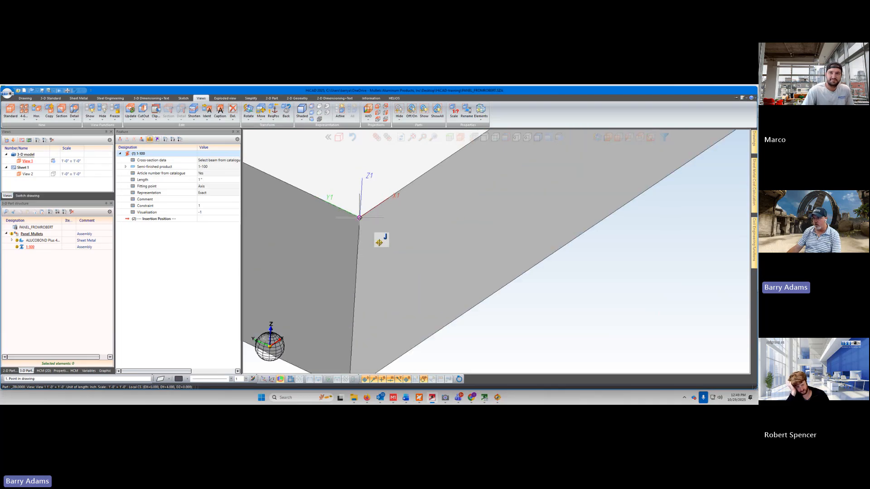
{"action": "left_click", "coordinate": [359, 218]}
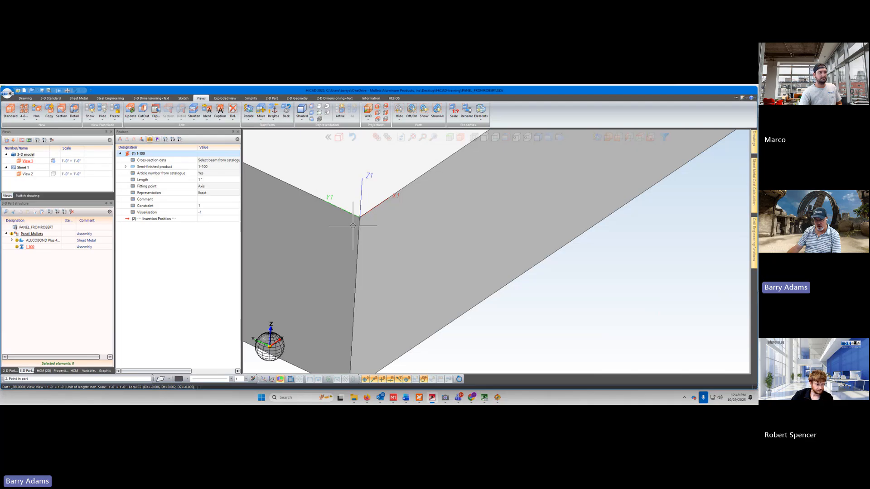
Step: Choose the edge intersection point option for the second point in part at the profile's rear end
{"action": "scroll", "coordinate": [354, 225], "scroll_direction": "down", "scroll_amount": 2}
{"action": "scroll", "coordinate": [354, 224], "scroll_direction": "down", "scroll_amount": 2}
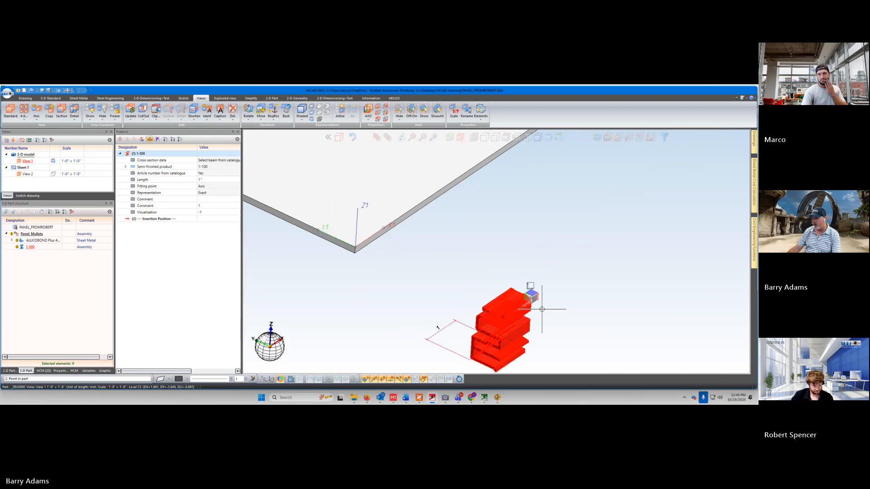
{"action": "scroll", "coordinate": [535, 305], "scroll_direction": "up", "scroll_amount": 4}
{"action": "scroll", "coordinate": [529, 301], "scroll_direction": "up", "scroll_amount": 2}
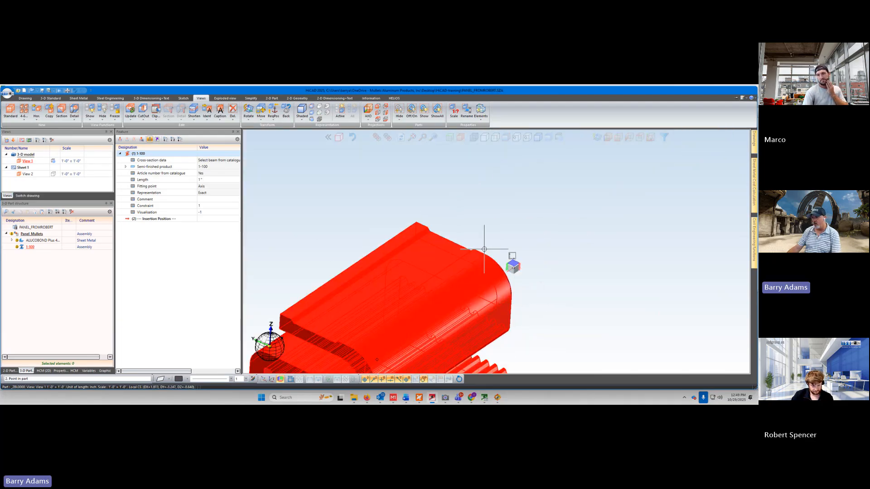
{"action": "right_click", "coordinate": [423, 225]}
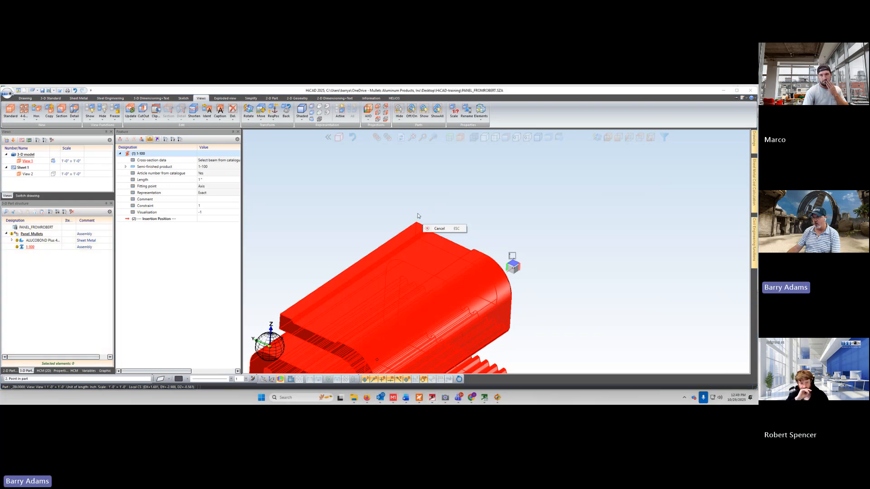
{"action": "left_click", "coordinate": [418, 213]}
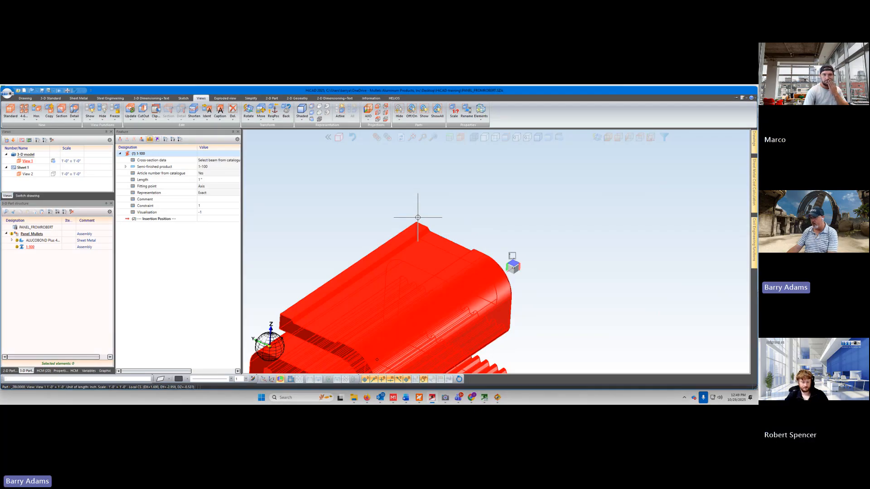
{"action": "middle_click", "coordinate": [419, 221]}
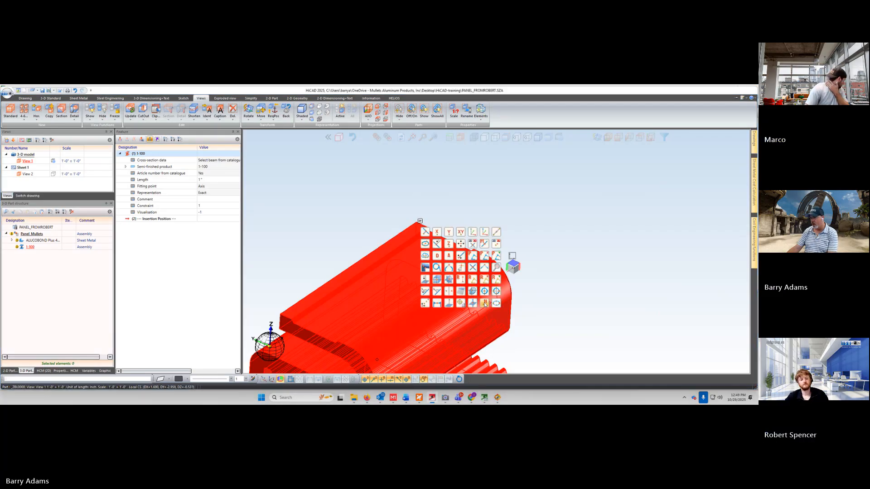
{"action": "left_click", "coordinate": [485, 268]}
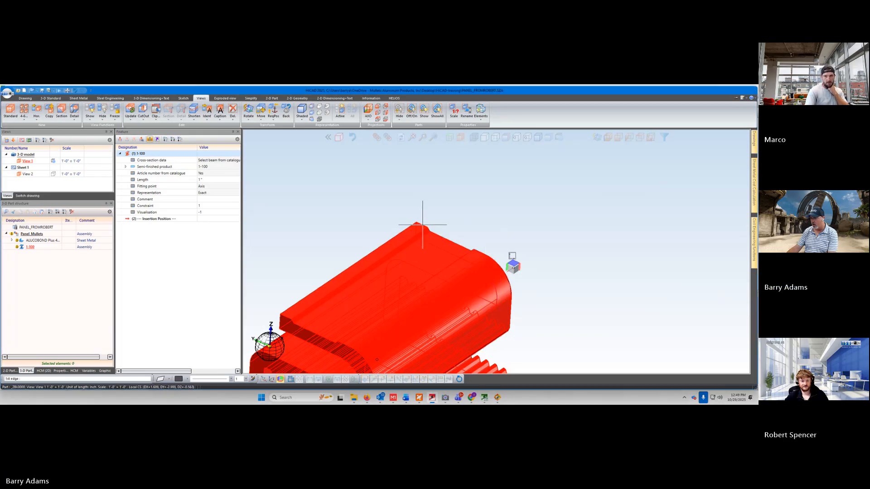
Step: Define the second point in part as the intersection of an upper lip edge and the rear face's straight outer side edge
{"action": "scroll", "coordinate": [422, 224], "scroll_direction": "up", "scroll_amount": 3}
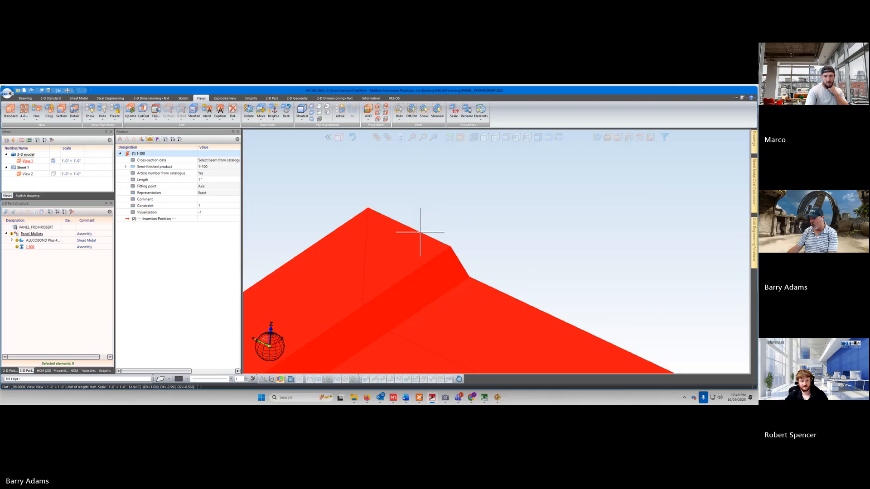
{"action": "scroll", "coordinate": [421, 233], "scroll_direction": "down", "scroll_amount": 5}
{"action": "middle_click_drag", "start_coordinate": [476, 267], "coordinate": [499, 272]}
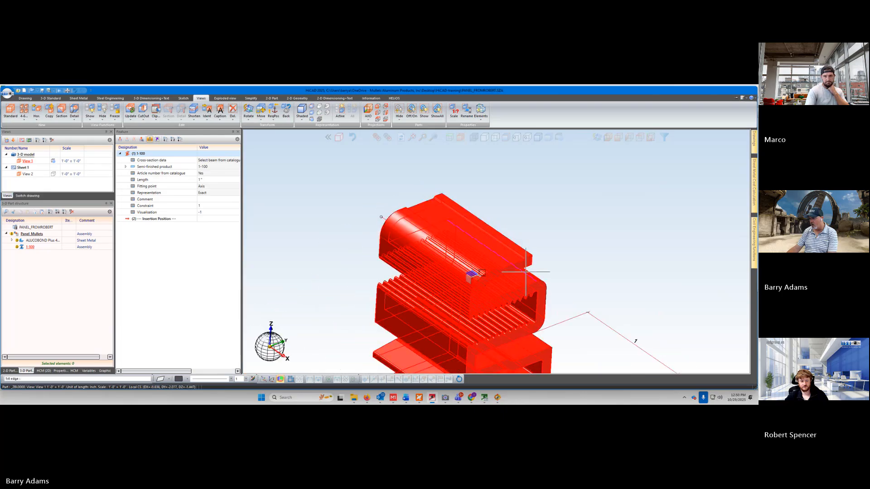
{"action": "scroll", "coordinate": [526, 272], "scroll_direction": "up", "scroll_amount": 3}
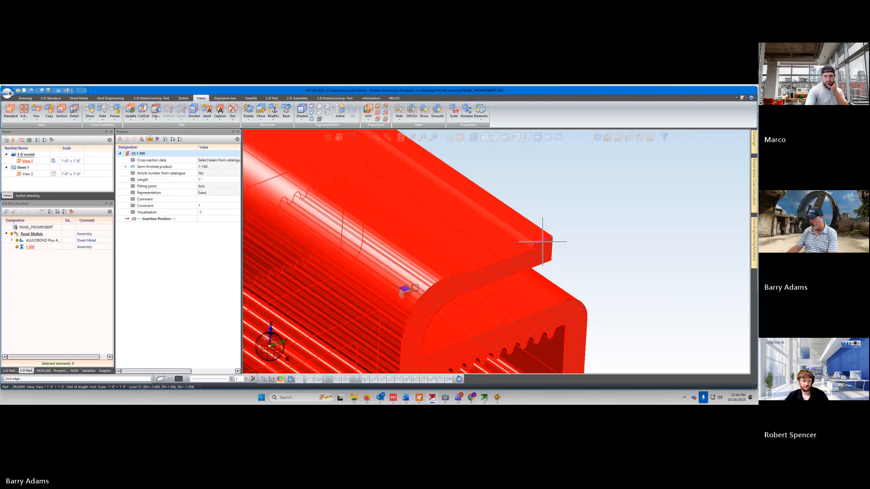
{"action": "scroll", "coordinate": [543, 241], "scroll_direction": "down", "scroll_amount": 3}
{"action": "scroll", "coordinate": [463, 304], "scroll_direction": "up", "scroll_amount": 5}
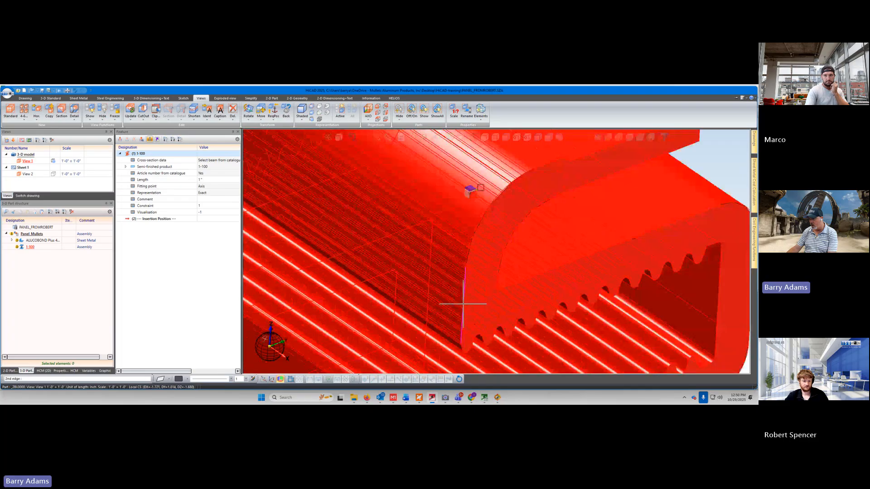
{"action": "left_click", "coordinate": [463, 304]}
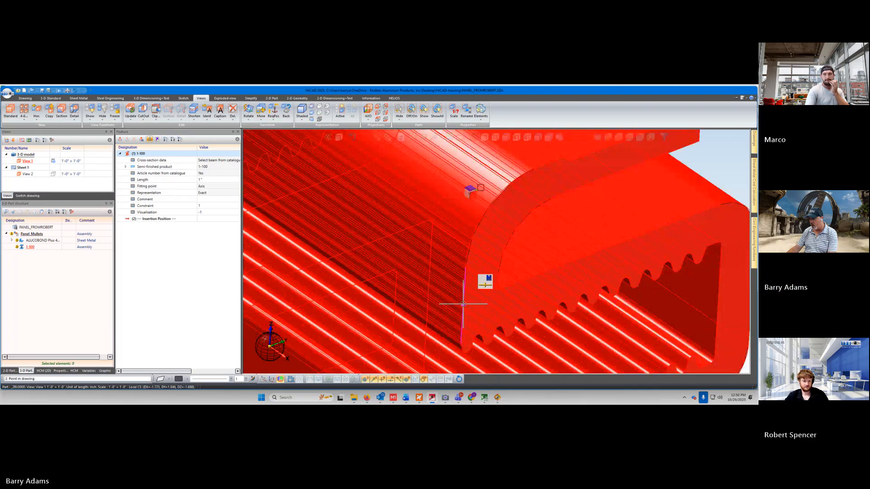
Step: Match the second point in drawing to a snap point on the panel's upper X-direction edge
{"action": "scroll", "coordinate": [431, 303], "scroll_direction": "down", "scroll_amount": 5}
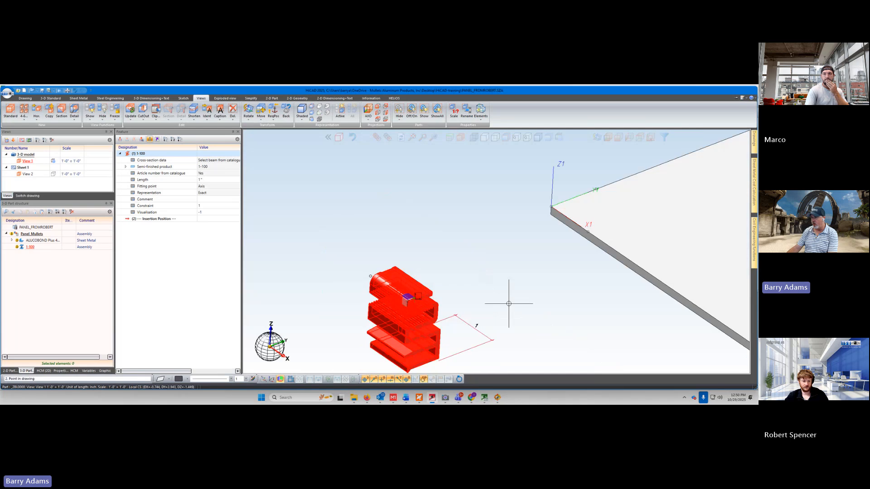
{"action": "scroll", "coordinate": [585, 233], "scroll_direction": "up", "scroll_amount": 4}
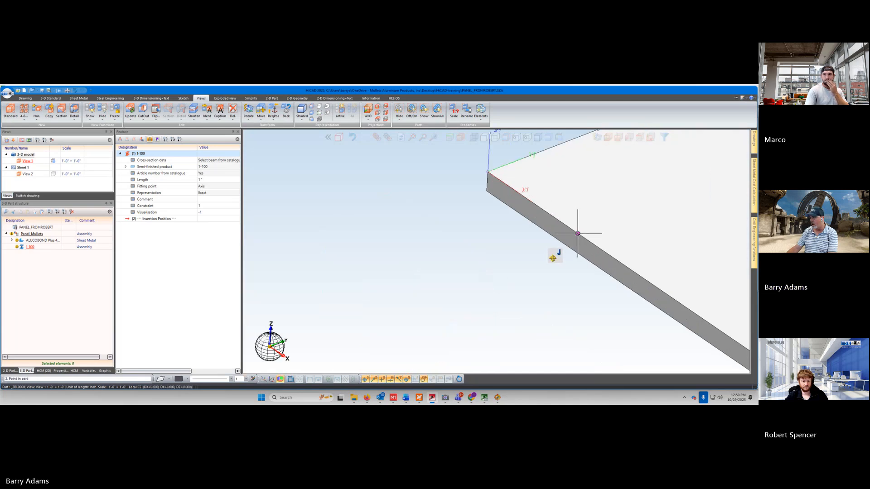
{"action": "scroll", "coordinate": [371, 256], "scroll_direction": "down", "scroll_amount": 1}
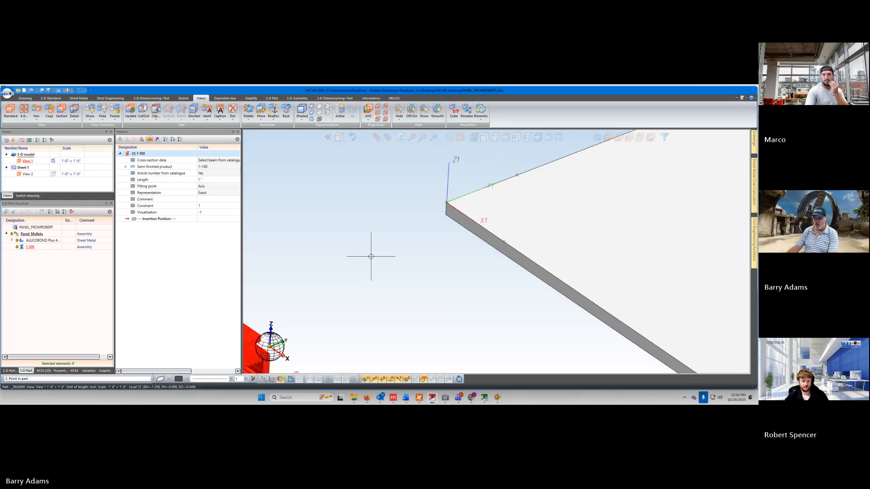
Step: Define the third point in part at the free upper corner of the lip on the profile's front face
{"action": "scroll", "coordinate": [371, 256], "scroll_direction": "down", "scroll_amount": 3}
{"action": "middle_click_drag", "start_coordinate": [383, 278], "coordinate": [475, 280]}
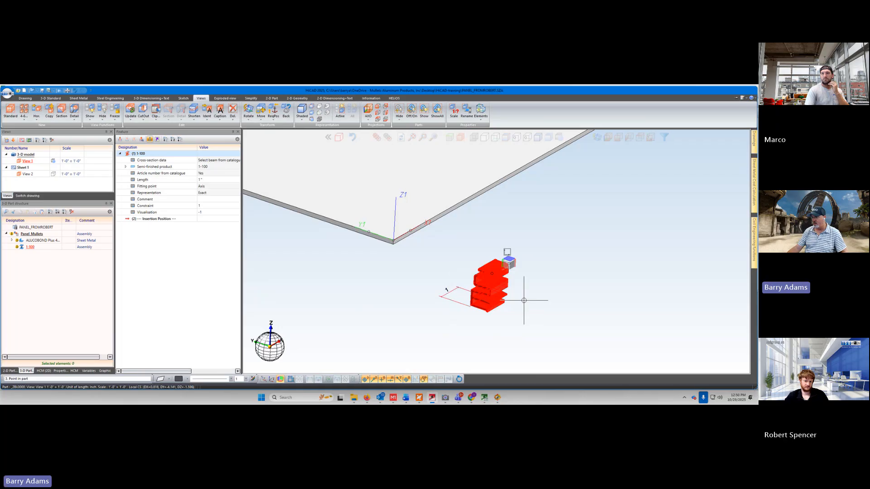
{"action": "scroll", "coordinate": [521, 299], "scroll_direction": "up", "scroll_amount": 3}
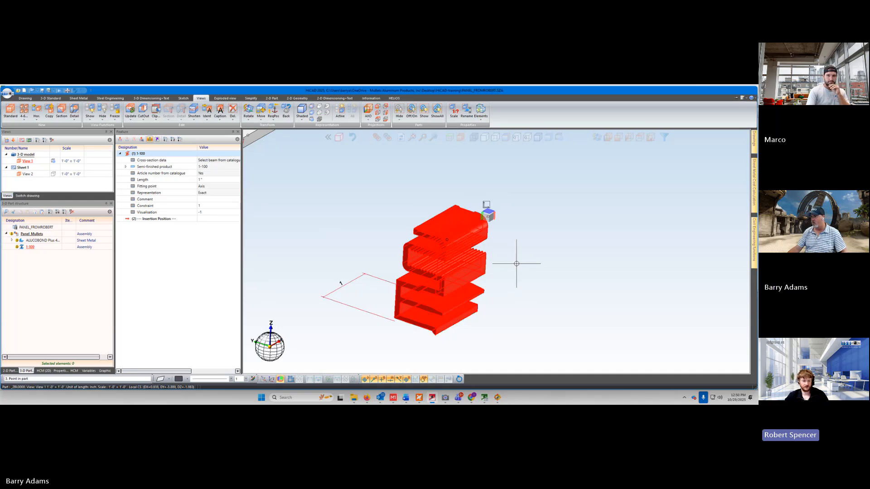
{"action": "scroll", "coordinate": [516, 263], "scroll_direction": "down", "scroll_amount": 5}
{"action": "scroll", "coordinate": [408, 252], "scroll_direction": "up", "scroll_amount": 3}
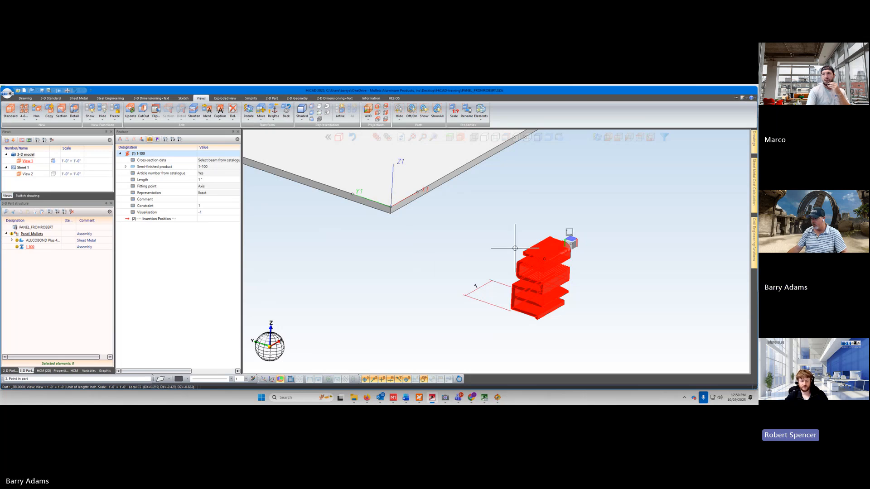
{"action": "scroll", "coordinate": [515, 249], "scroll_direction": "up", "scroll_amount": 3}
{"action": "scroll", "coordinate": [515, 248], "scroll_direction": "down", "scroll_amount": 2}
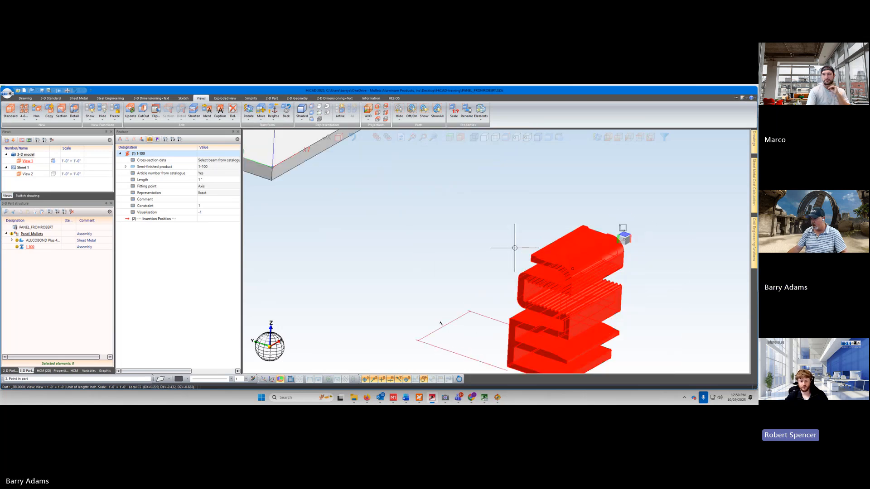
{"action": "scroll", "coordinate": [514, 249], "scroll_direction": "up", "scroll_amount": 5}
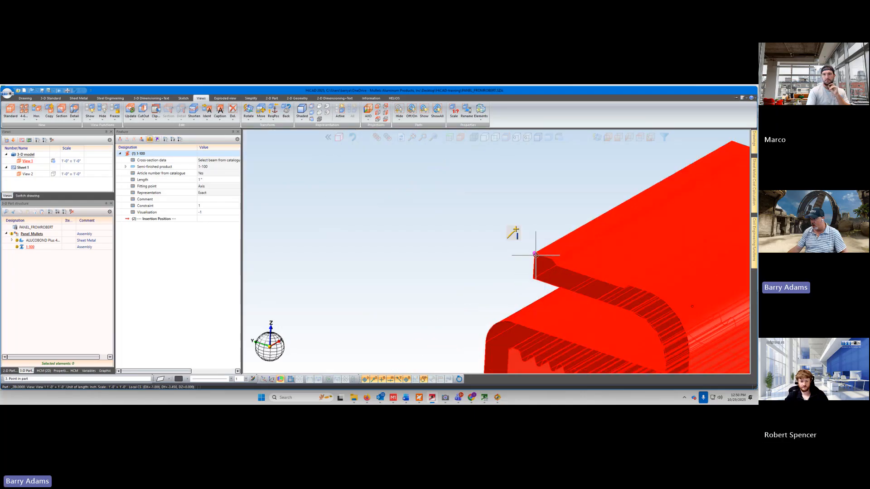
{"action": "left_click", "coordinate": [535, 253]}
Step: Match the third point in drawing to a point on the panel's Y-direction edge and inspect the placed profile at the corner
{"action": "scroll", "coordinate": [528, 253], "scroll_direction": "down", "scroll_amount": 5}
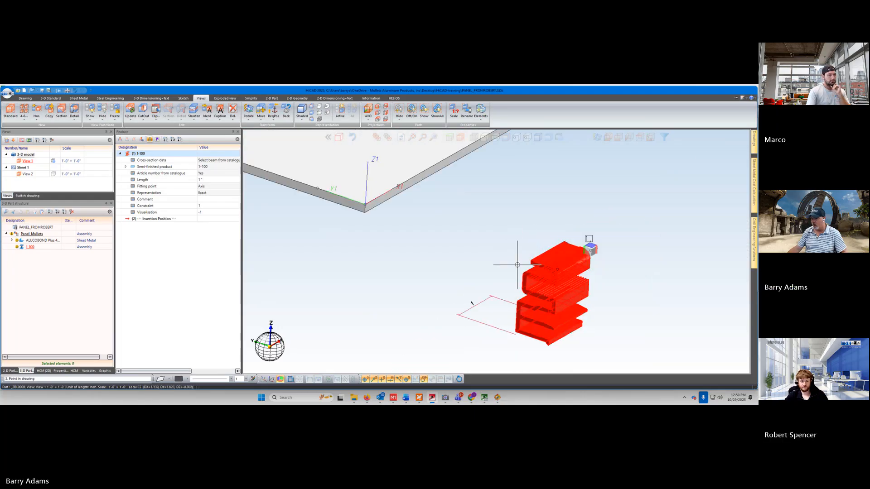
{"action": "left_click", "coordinate": [316, 188]}
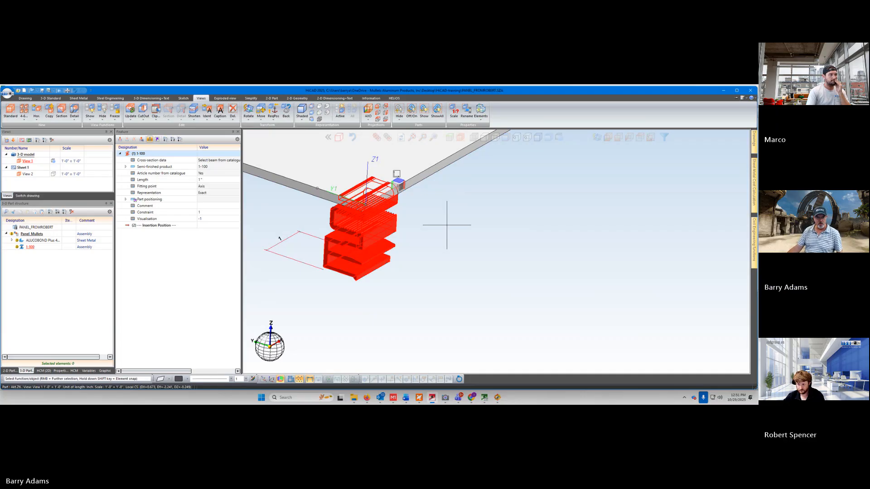
{"action": "scroll", "coordinate": [448, 250], "scroll_direction": "down", "scroll_amount": 4}
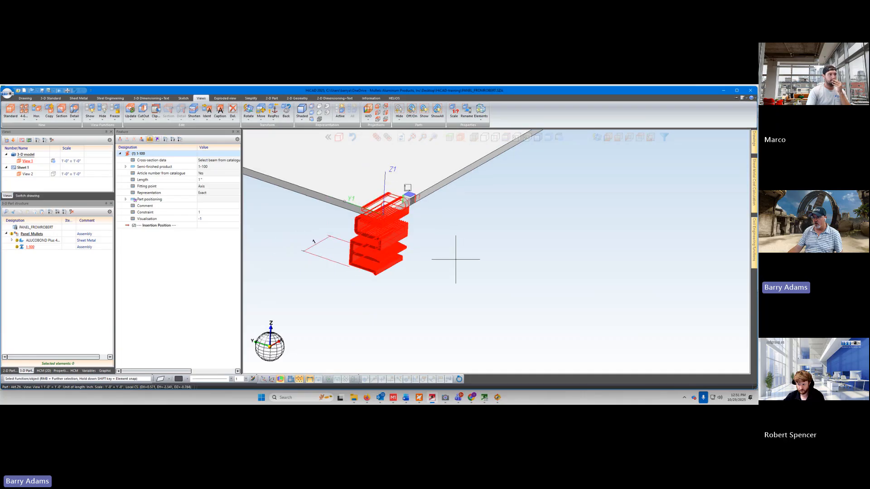
{"action": "scroll", "coordinate": [465, 261], "scroll_direction": "up", "scroll_amount": 2}
{"action": "scroll", "coordinate": [455, 260], "scroll_direction": "down", "scroll_amount": 1}
{"action": "scroll", "coordinate": [407, 214], "scroll_direction": "up", "scroll_amount": 2}
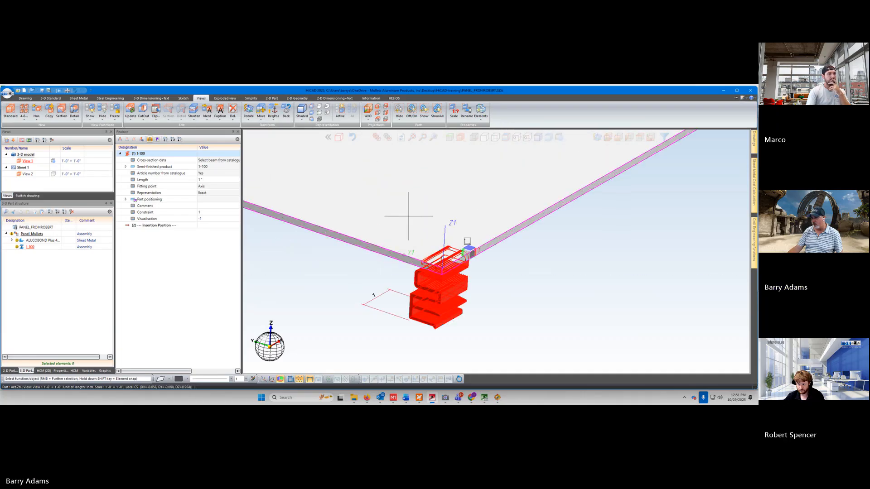
{"action": "scroll", "coordinate": [501, 301], "scroll_direction": "up", "scroll_amount": 2}
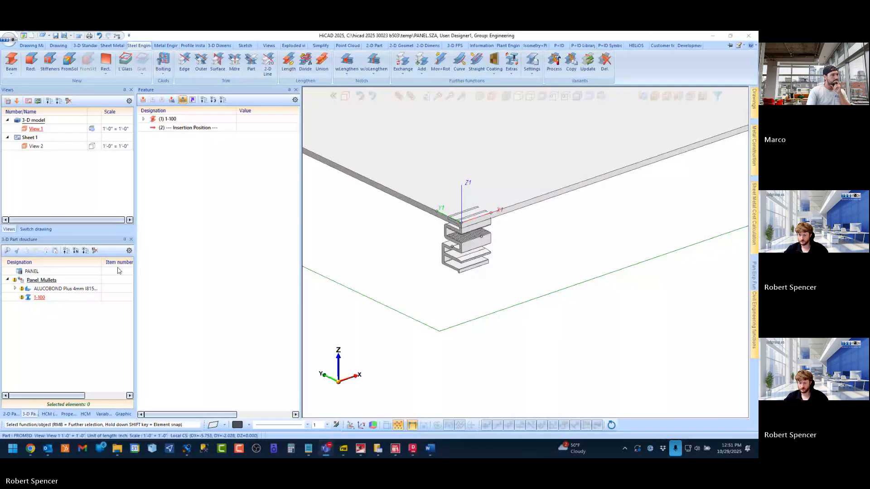
Step: Switch to the Chrome browser, open the HiCAD online help page and reload it
{"action": "mouse_move", "coordinate": [27, 451]}
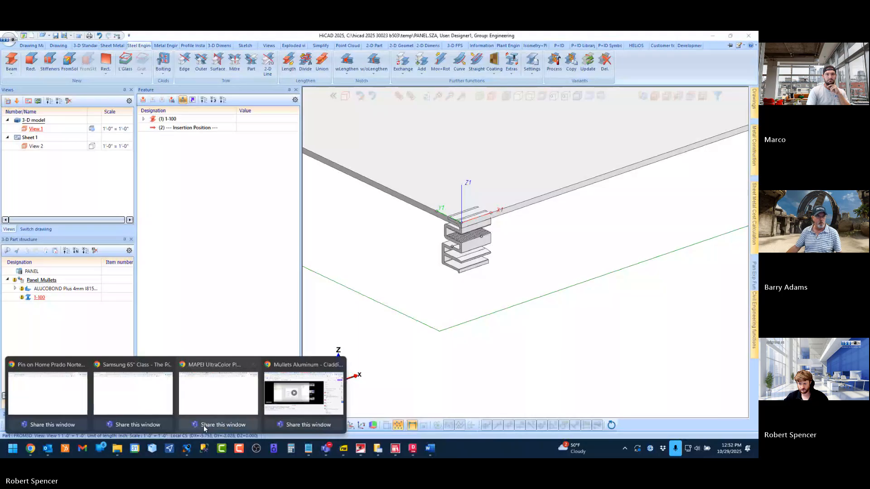
{"action": "left_click", "coordinate": [203, 426]}
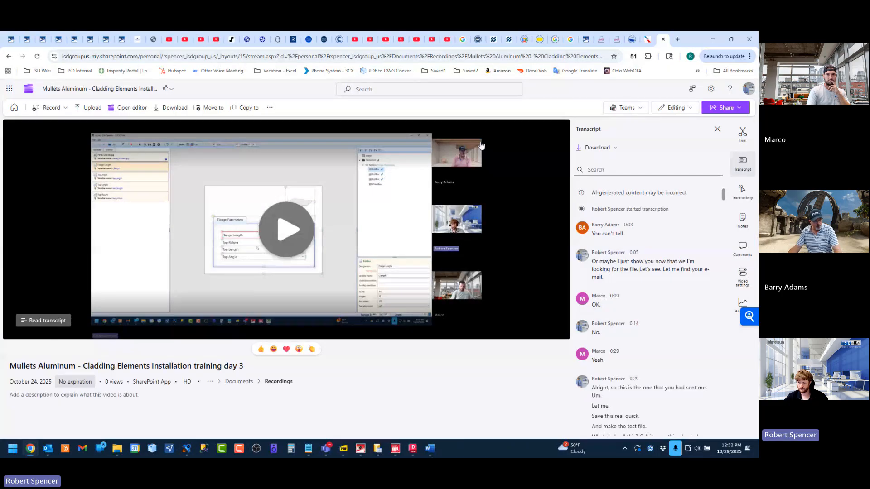
{"action": "left_click", "coordinate": [120, 42]}
{"action": "left_click", "coordinate": [317, 206]}
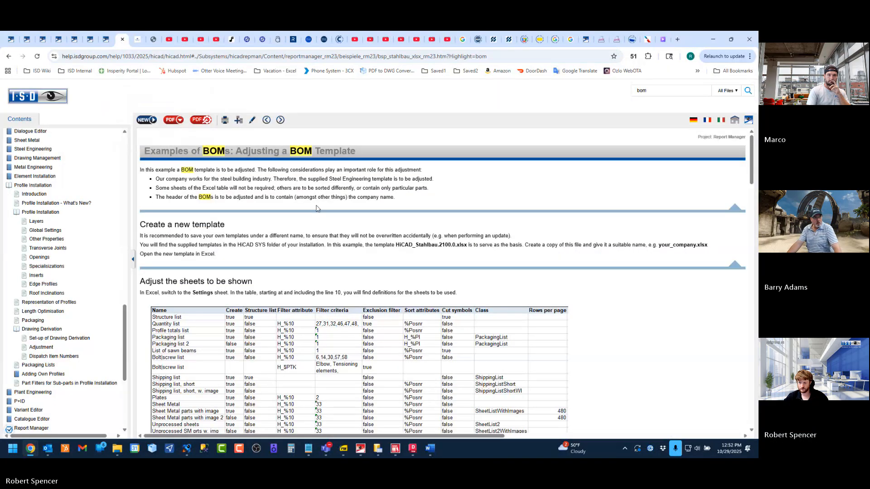
{"action": "left_click", "coordinate": [38, 58]}
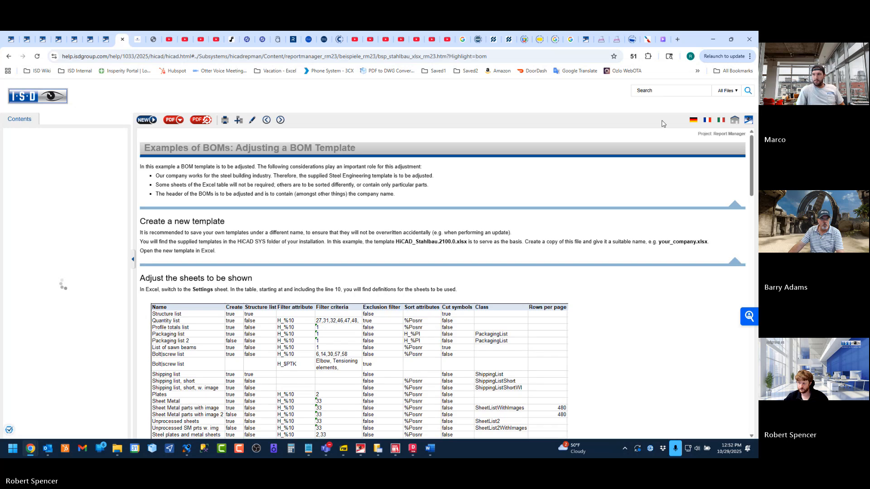
Step: Search the HiCAD help for "point options" and open the Overview of Point Options topic
{"action": "left_click", "coordinate": [670, 92]}
{"action": "type", "text": "pl"}
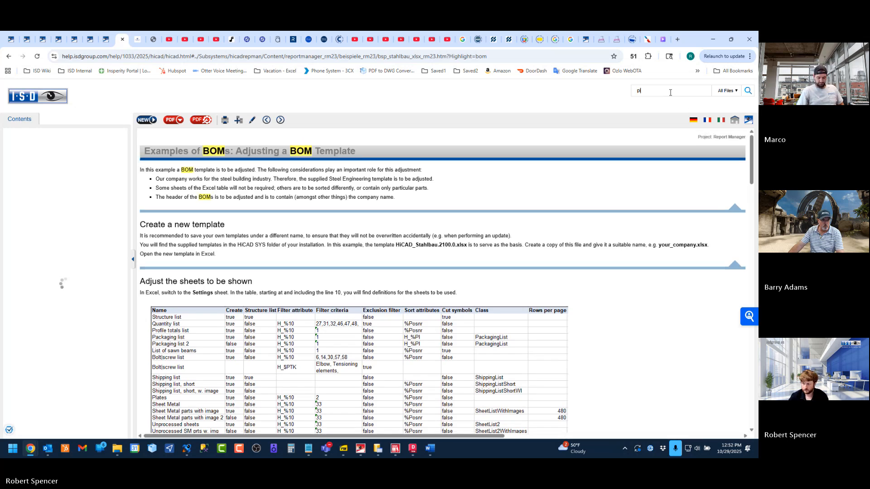
{"action": "type", "text": "int"}
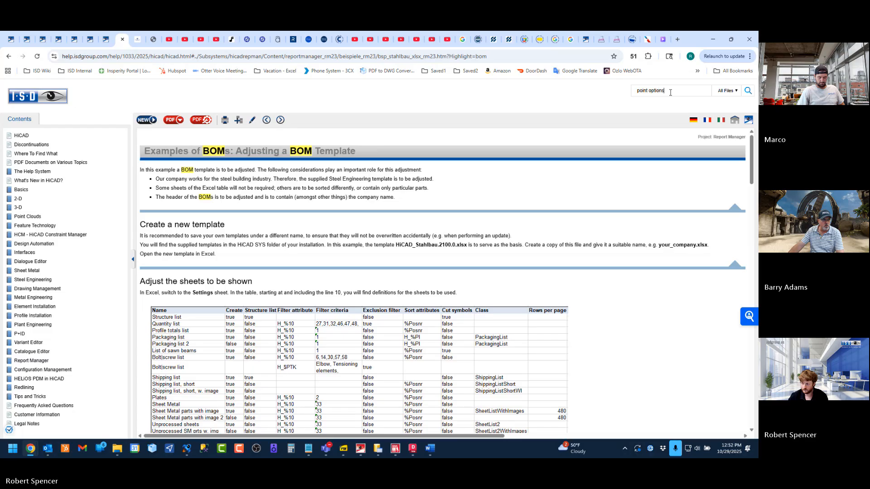
{"action": "type", "text": " options"}
{"action": "key", "text": "Return"}
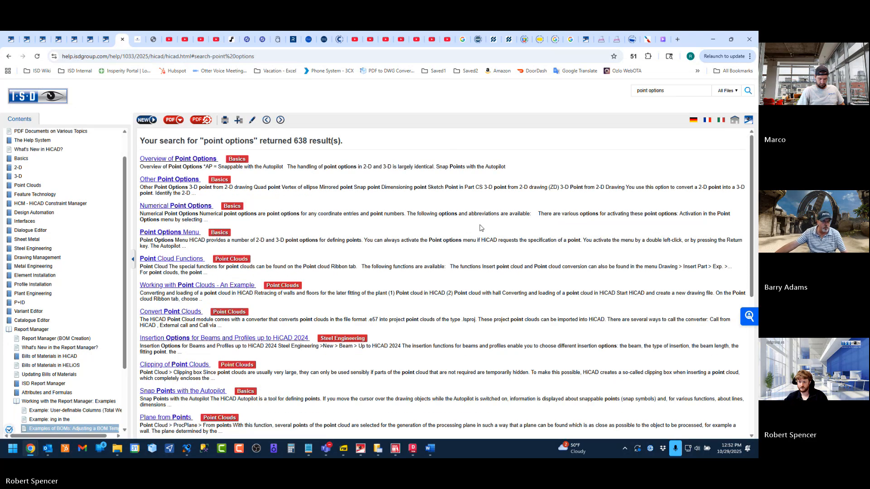
{"action": "left_click", "coordinate": [172, 161]}
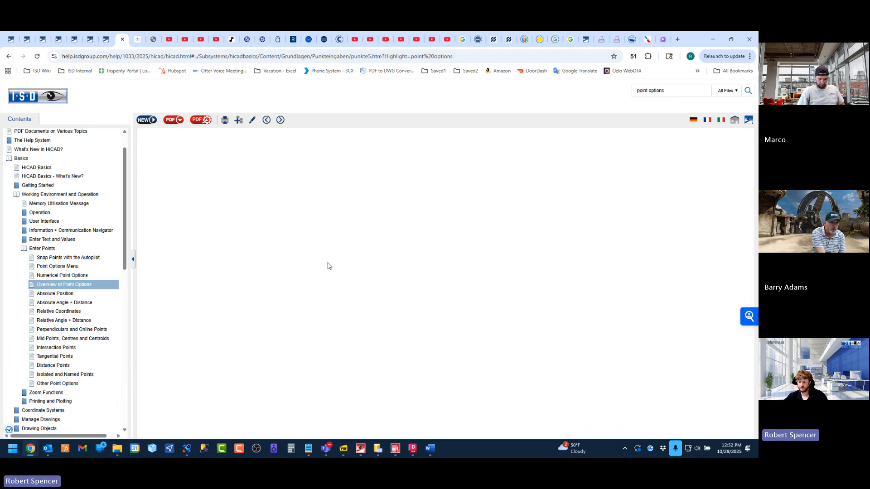